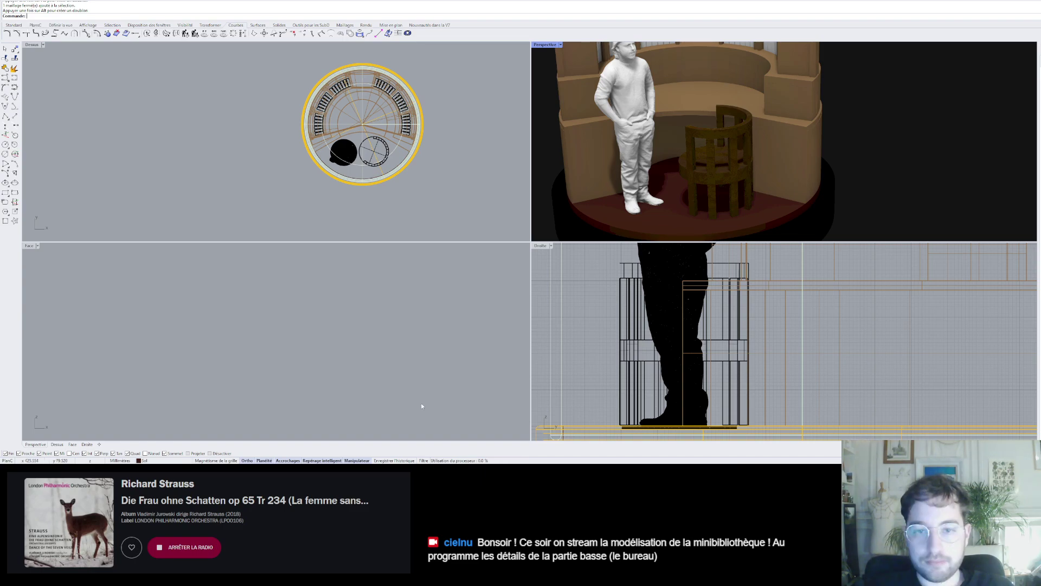
- Examine the library's lower part around the figure and chair, checking the floor disc and the curved desk volume
scroll(812, 133, "down", 10)
right_click_drag(787, 87, 820, 100)
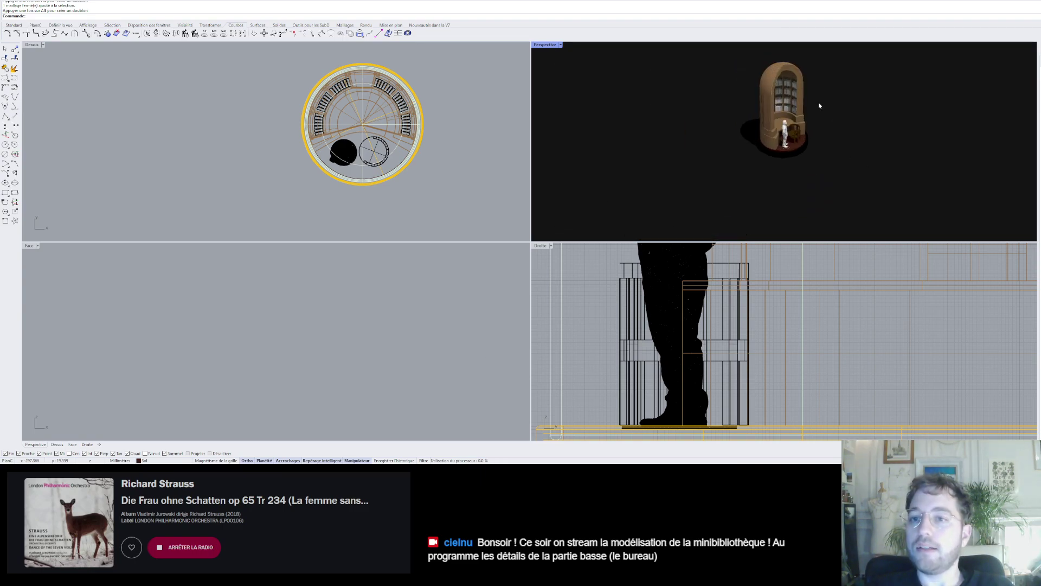
scroll(830, 103, "up", 6)
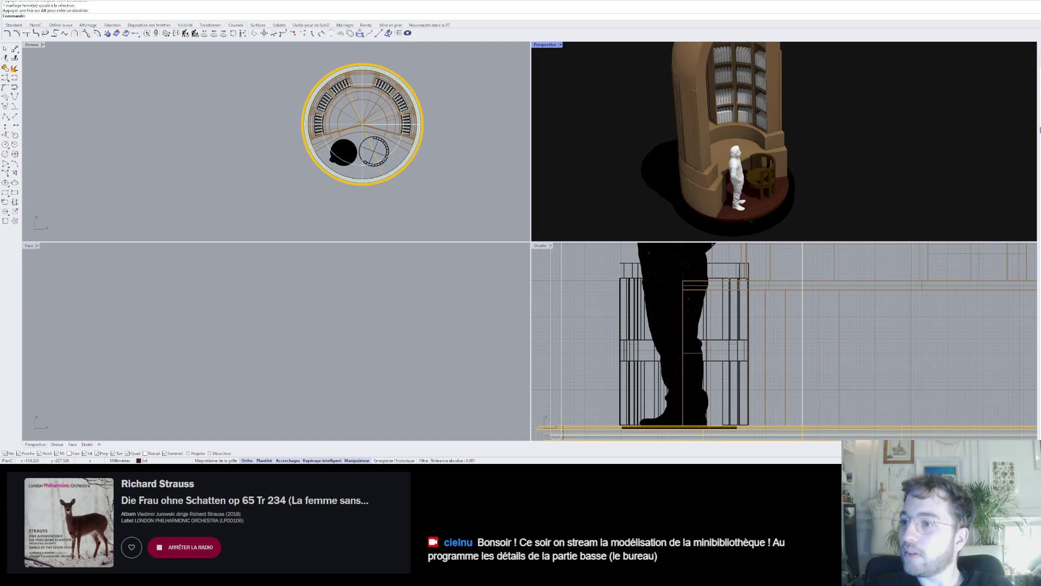
mouse_move(884, 146)
right_mouse_down()
mouse_move(809, 153)
mouse_move(876, 132)
mouse_move(867, 141)
right_mouse_up()
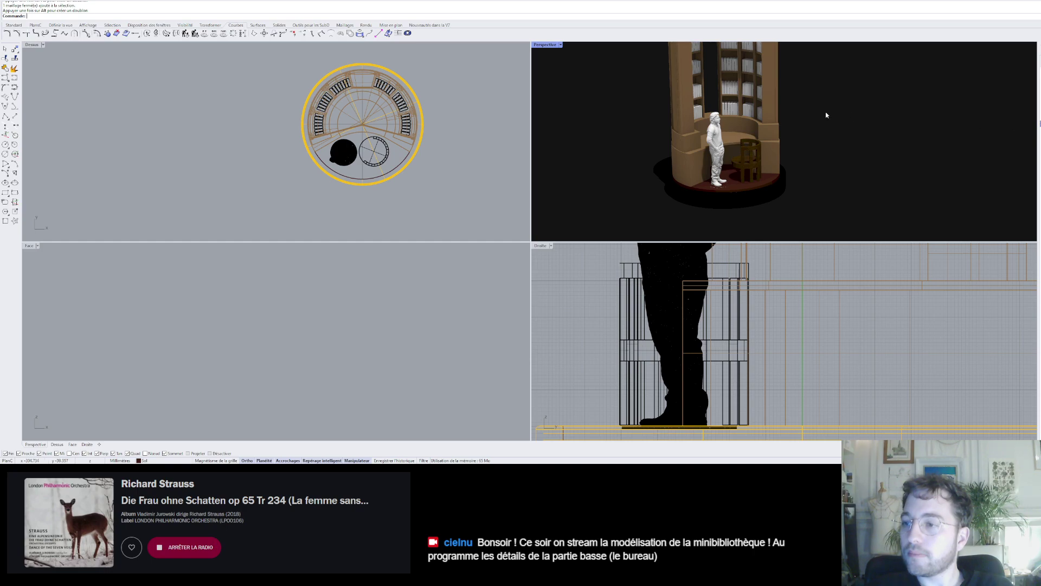
right_click_drag(827, 114, 813, 149)
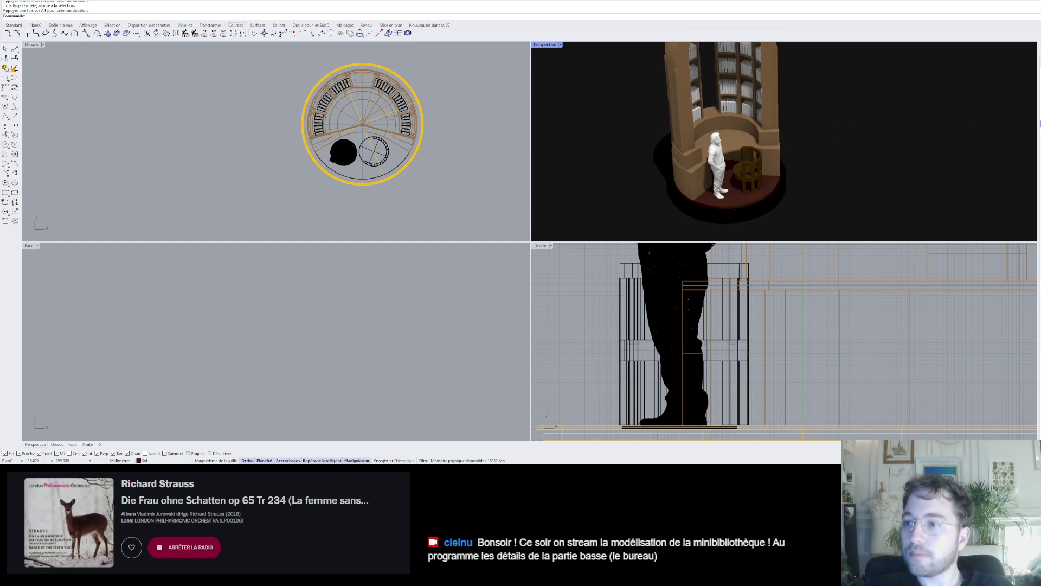
left_click(755, 197)
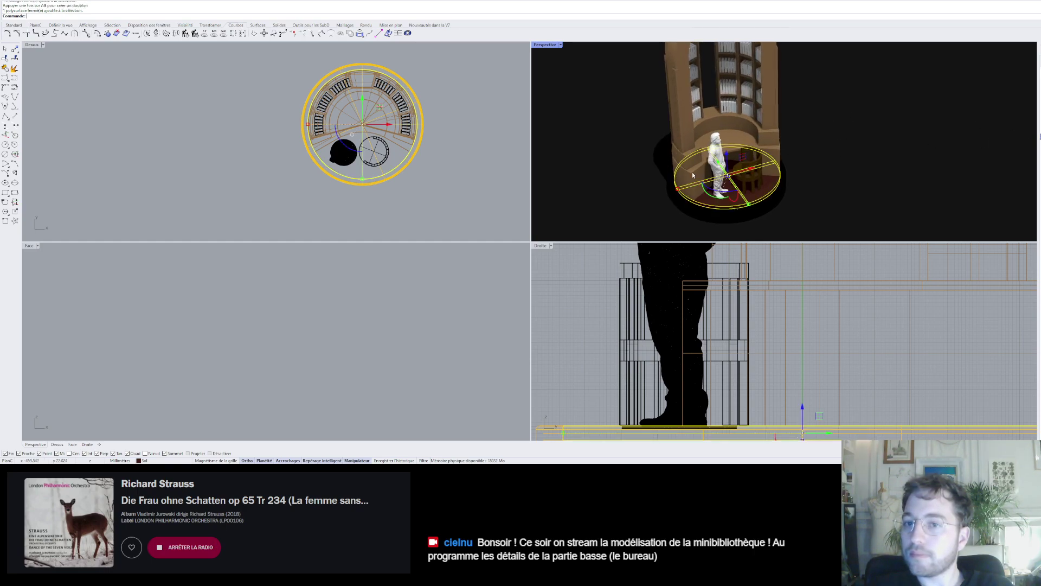
scroll(755, 197, "up", 6)
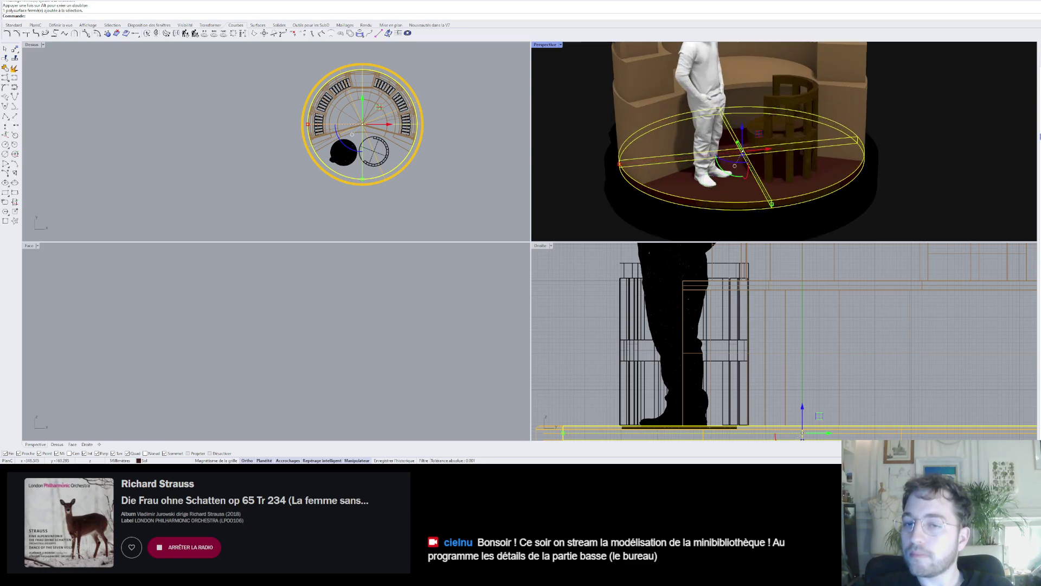
key("Escape")
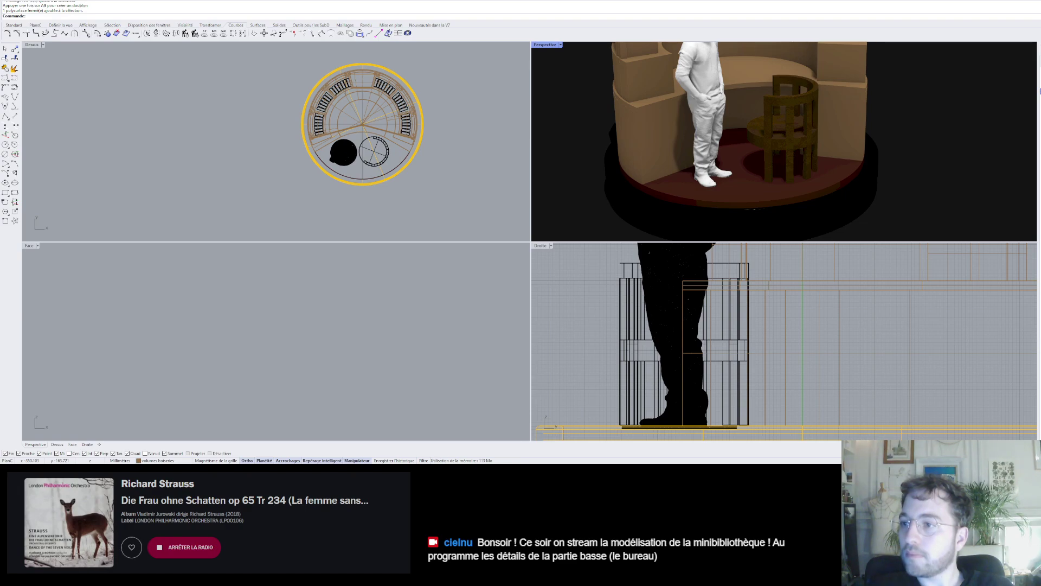
left_click(642, 126)
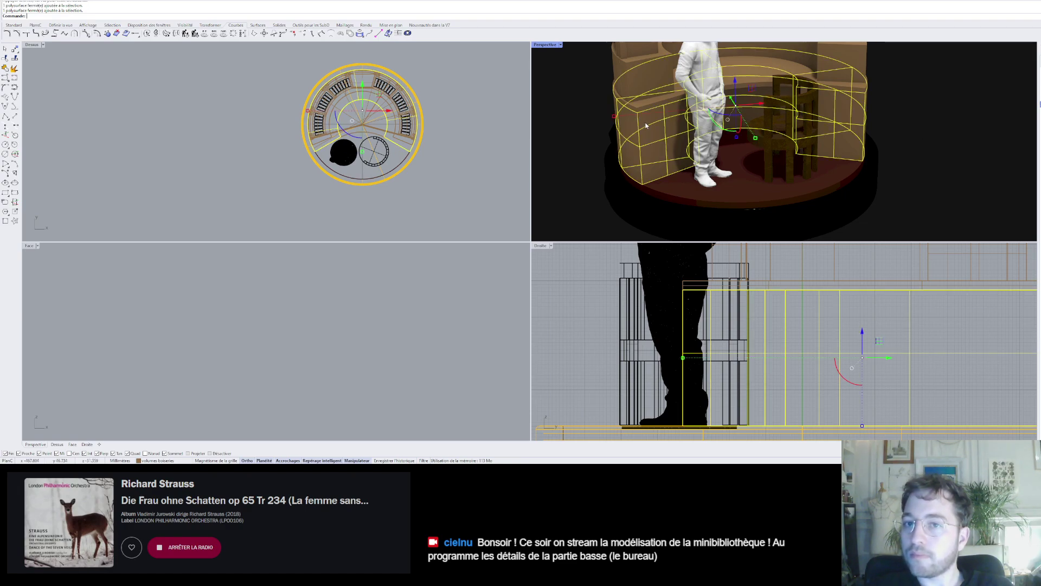
left_click(921, 149)
scroll(921, 148, "down", 4)
right_click_drag(921, 148, 815, 139)
scroll(844, 109, "up", 6)
scroll(815, 139, "down", 6)
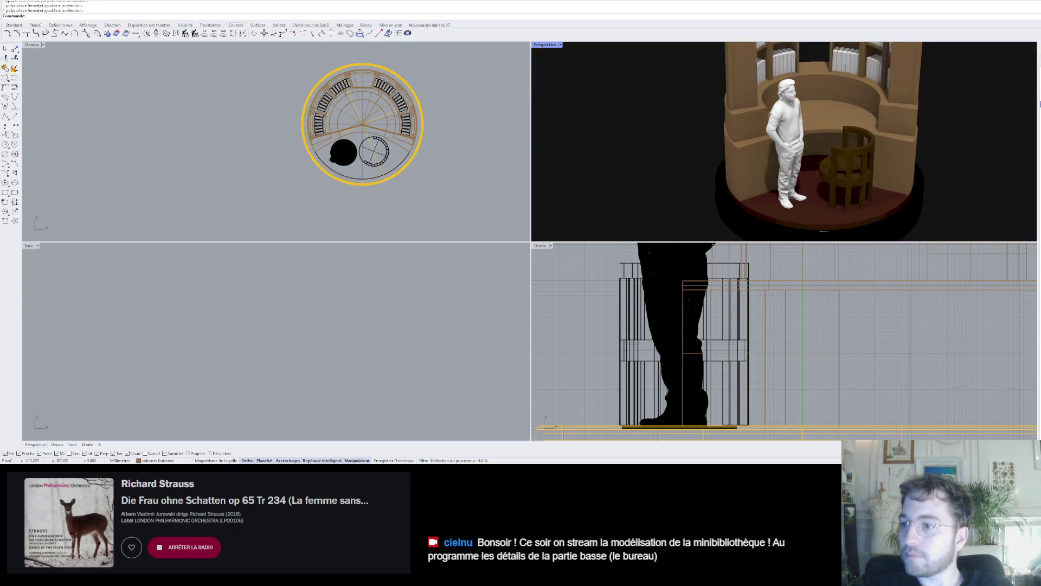
- Hide the standing figure, the books on the shelves and the wooden chair
scroll(803, 156, "down", 6)
scroll(807, 160, "up", 6)
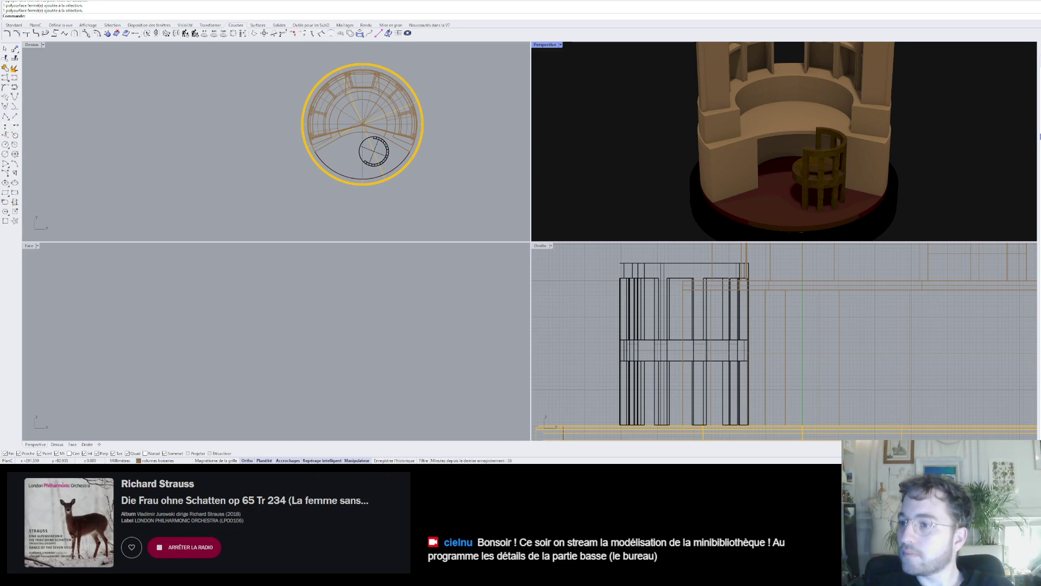
scroll(981, 156, "down", 6)
right_click_drag(805, 167, 878, 153)
scroll(878, 136, "up", 6)
scroll(799, 135, "down", 3)
right_click_drag(799, 136, 825, 149)
scroll(825, 149, "up", 2)
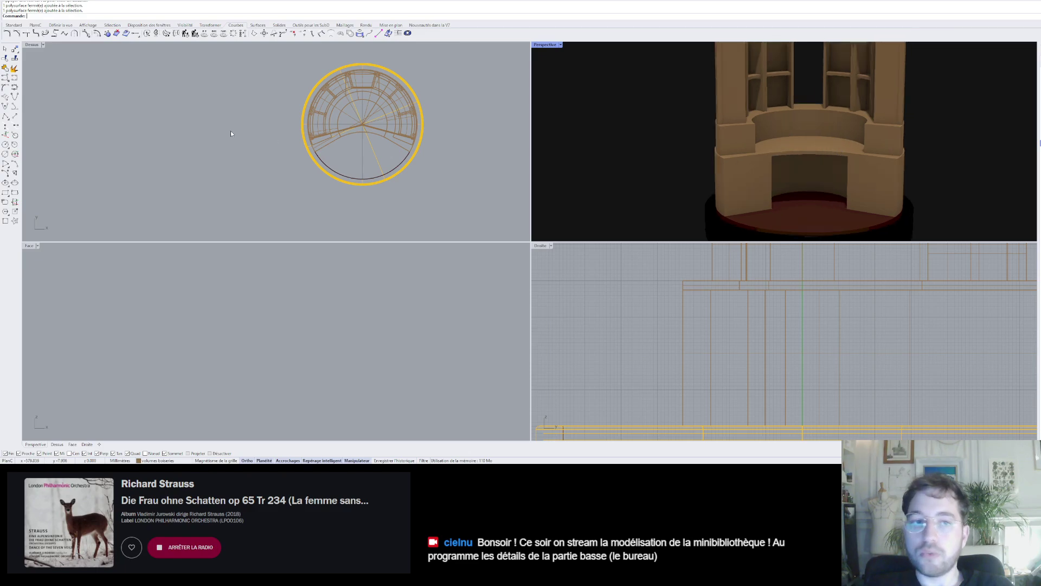
- Frame the whole library in the front view and set that view to the Shaded display mode
scroll(374, 303, "down", 10)
right_click_drag(228, 322, 358, 317)
scroll(360, 316, "up", 10)
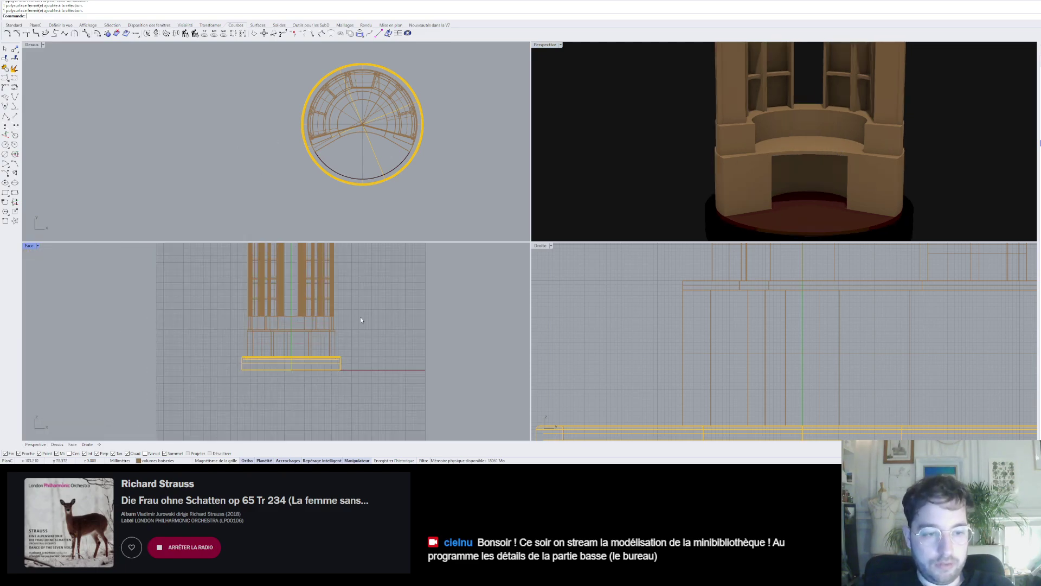
scroll(324, 378, "down", 8)
scroll(365, 325, "up", 4)
scroll(357, 327, "down", 2)
scroll(351, 291, "up", 2)
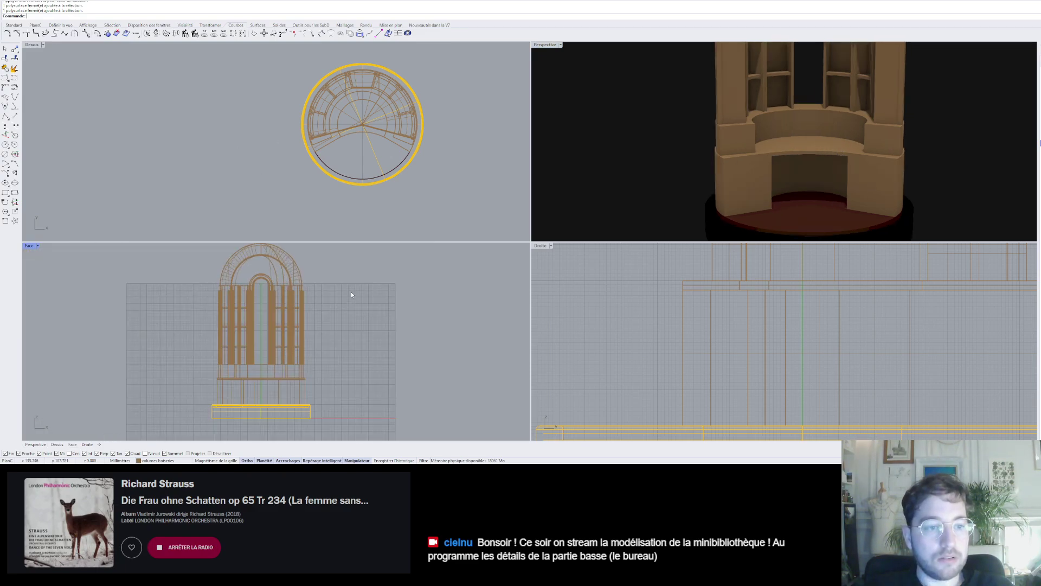
scroll(351, 292, "down", 2)
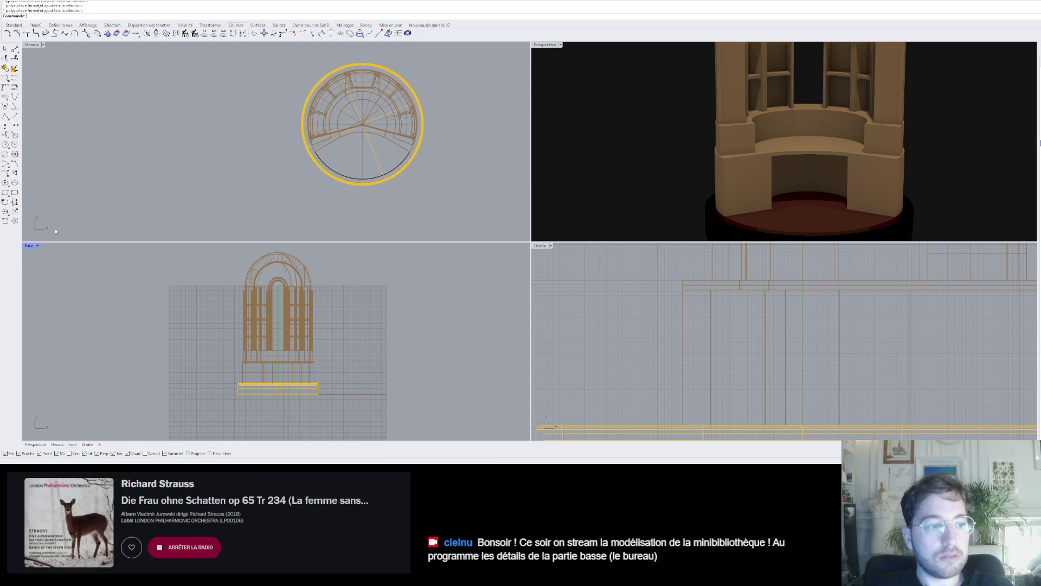
key("ctrl+alt+s")
scroll(296, 375, "up", 5)
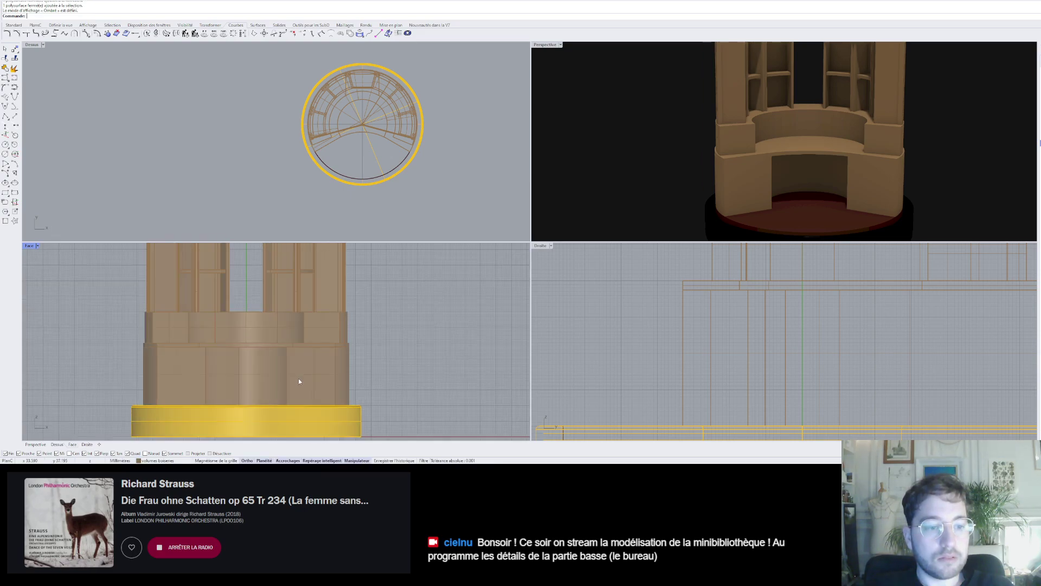
scroll(298, 379, "down", 6)
scroll(298, 379, "up", 3)
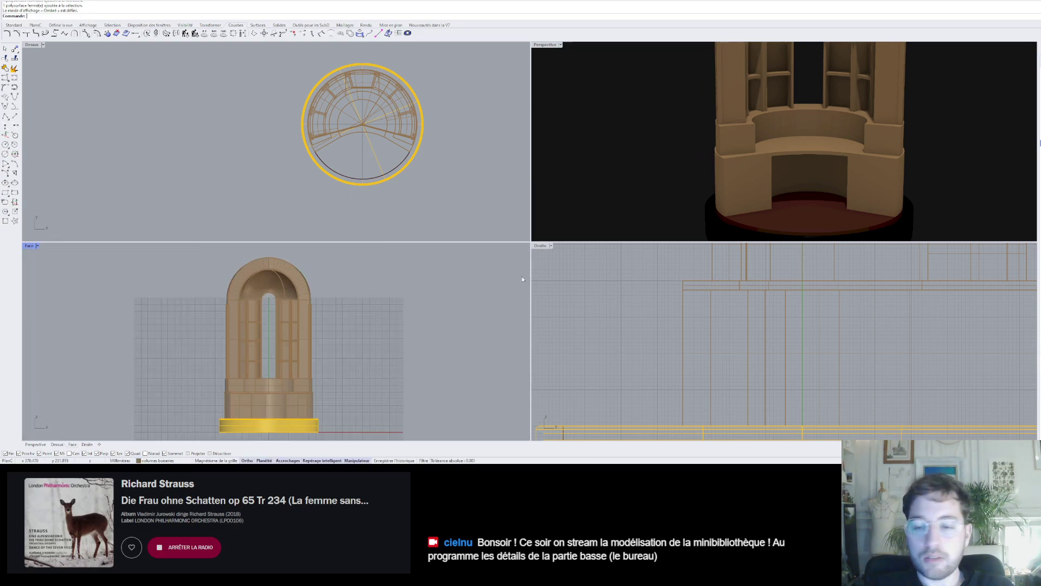
- Hide the red floor disc and the round base beneath the library
scroll(702, 359, "down", 4)
scroll(702, 359, "down", 4)
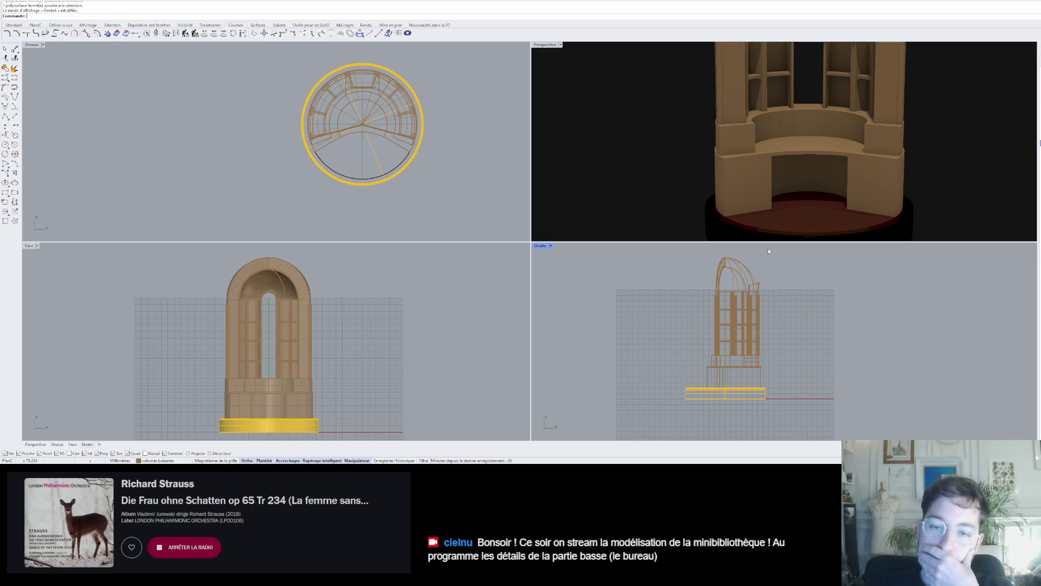
scroll(736, 265, "up", 3)
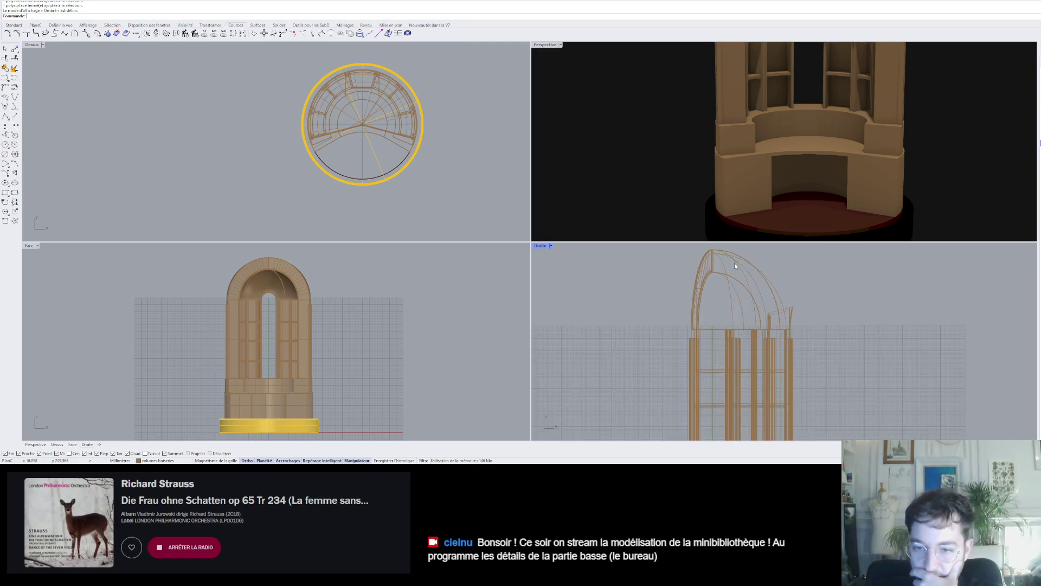
scroll(814, 157, "down", 6)
right_click_drag(827, 147, 860, 144)
scroll(835, 152, "up", 6)
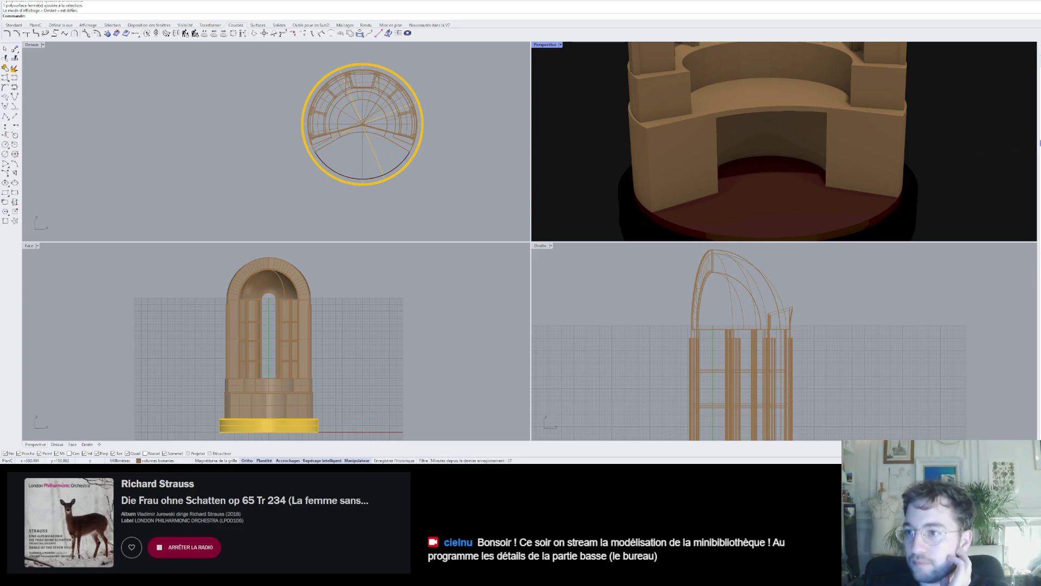
left_click(1040, 105)
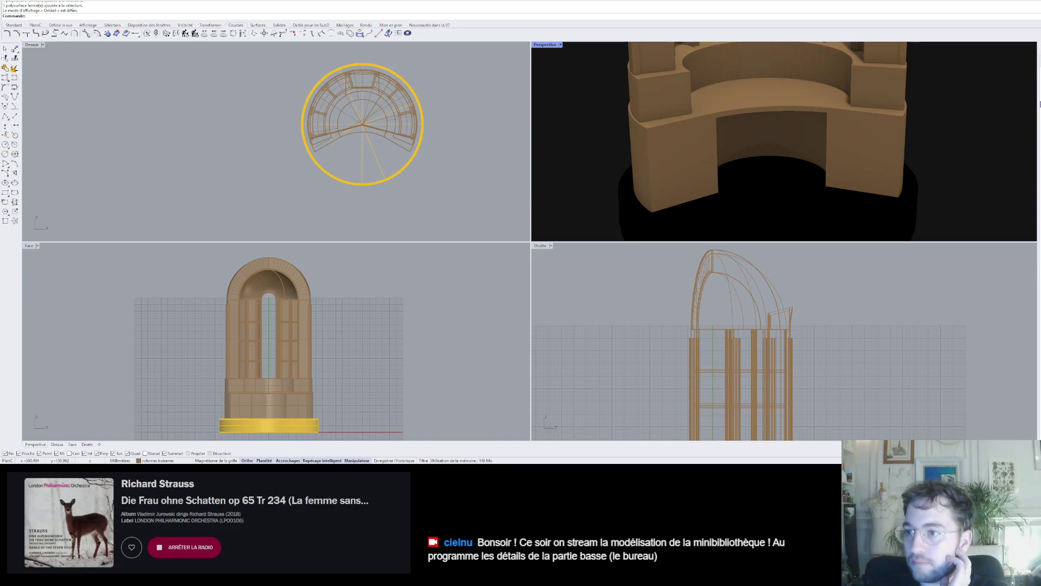
left_click(1040, 123)
- Examine the curved desk volume from below and from the front, including its underside and central recess
scroll(857, 166, "down", 6)
right_click_drag(850, 162, 896, 107)
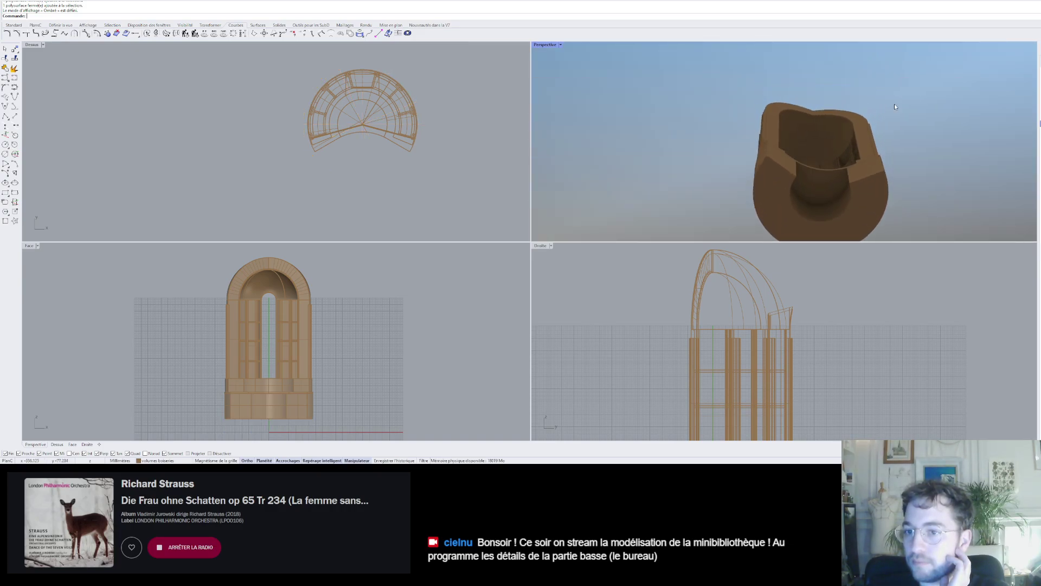
scroll(890, 117, "up", 4)
scroll(819, 105, "down", 7)
right_click_drag(825, 105, 837, 129)
scroll(835, 131, "up", 5)
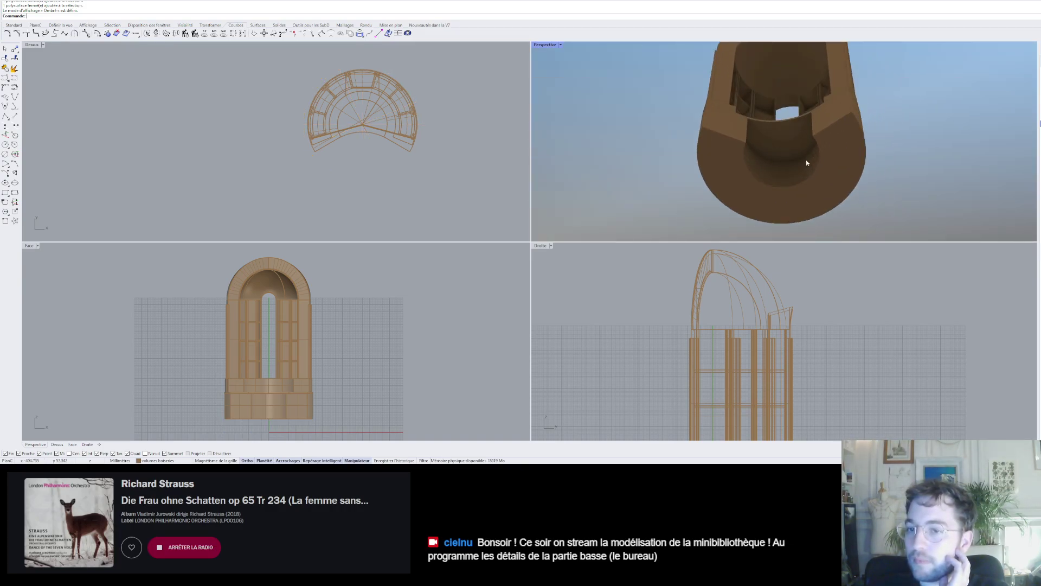
right_click_drag(806, 163, 779, 192)
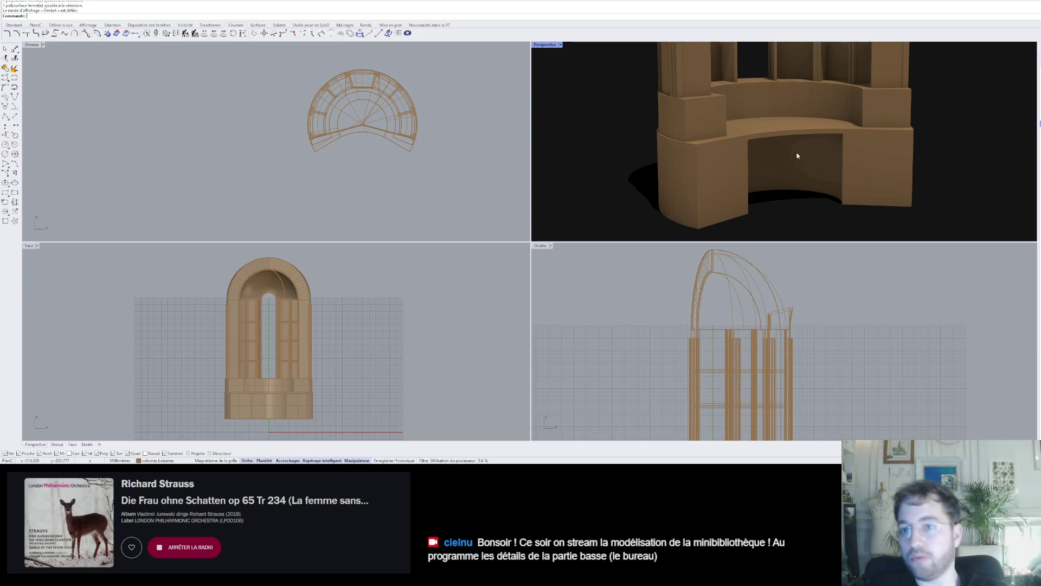
right_click_drag(797, 156, 790, 135)
left_click(695, 103)
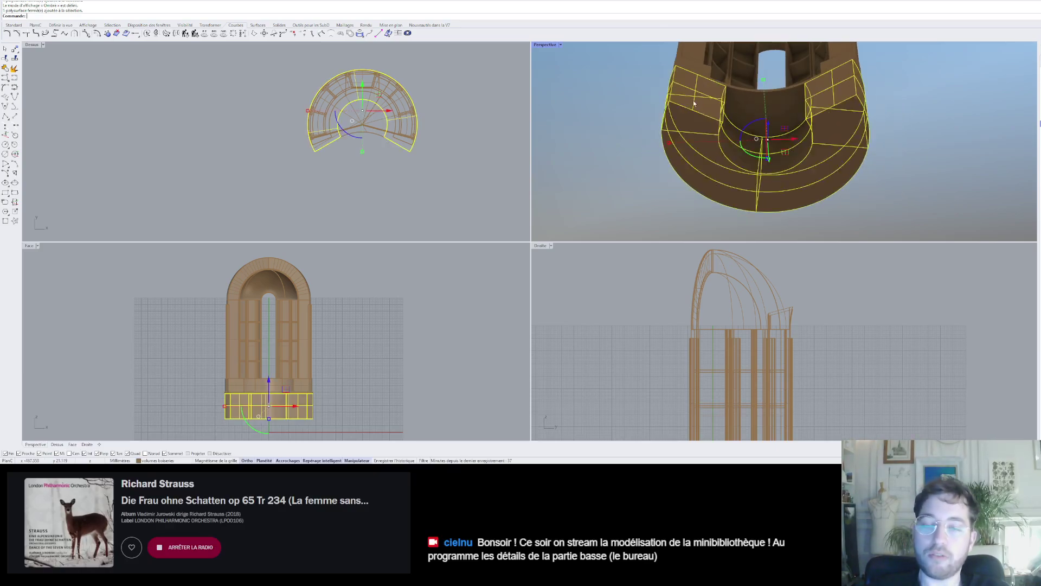
left_click(96, 34)
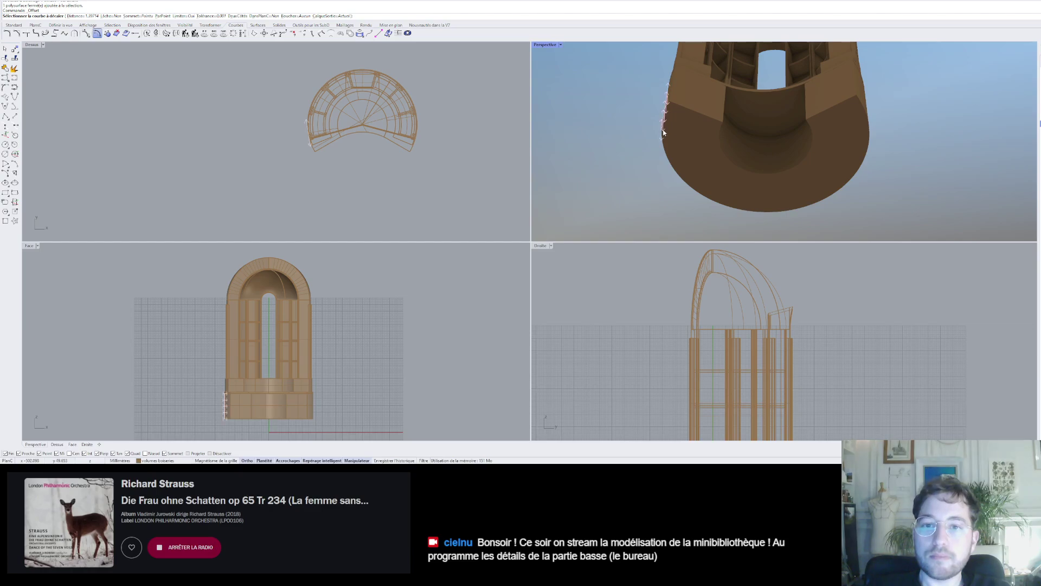
right_click_drag(667, 132, 688, 149)
key("Escape")
left_click(691, 119)
right_click(690, 119)
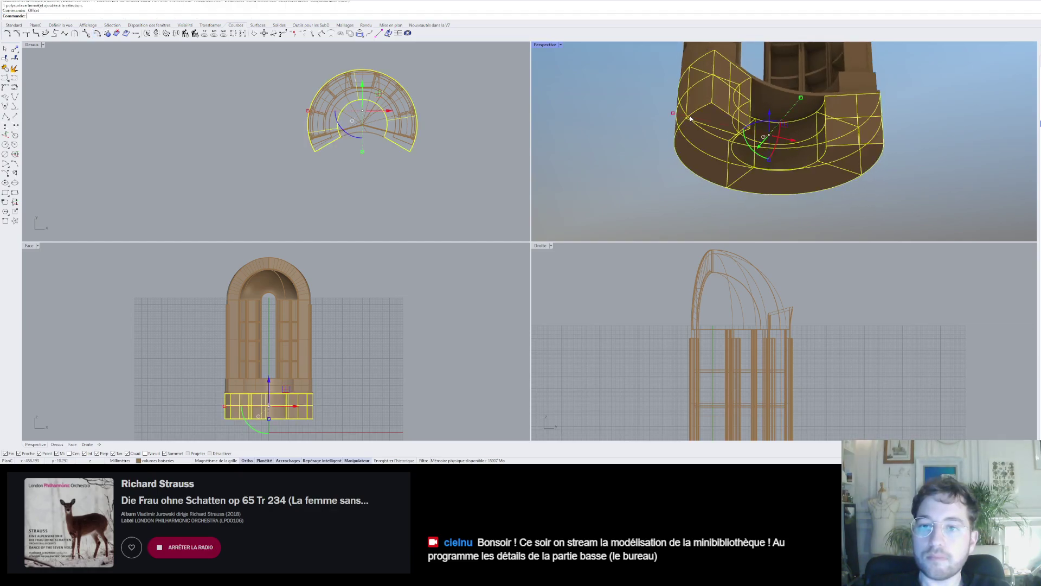
left_click(689, 119)
key("Escape")
right_click(679, 136)
left_click(679, 135)
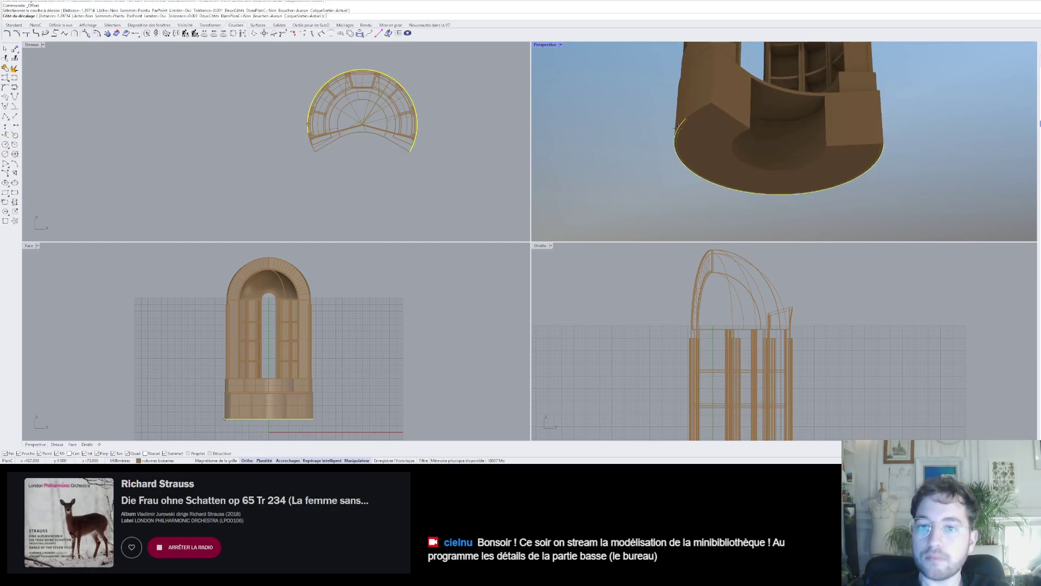
right_click_drag(733, 124, 706, 127)
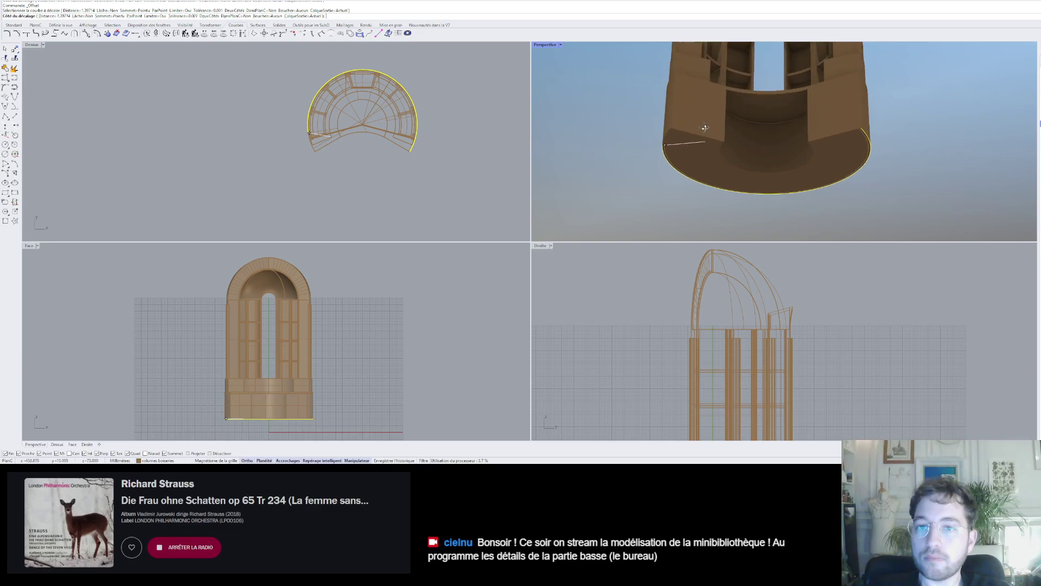
key("Escape")
- Offset the bottom edge of the desk's left front face 2.5 mm into the underside
scroll(717, 142, "up", 8)
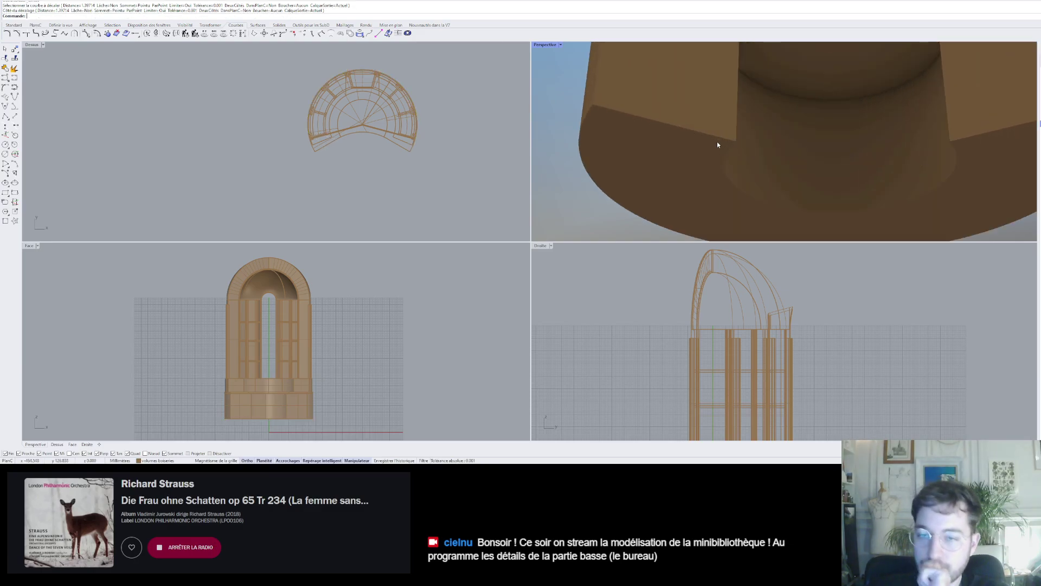
scroll(717, 142, "down", 5)
scroll(715, 86, "up", 6)
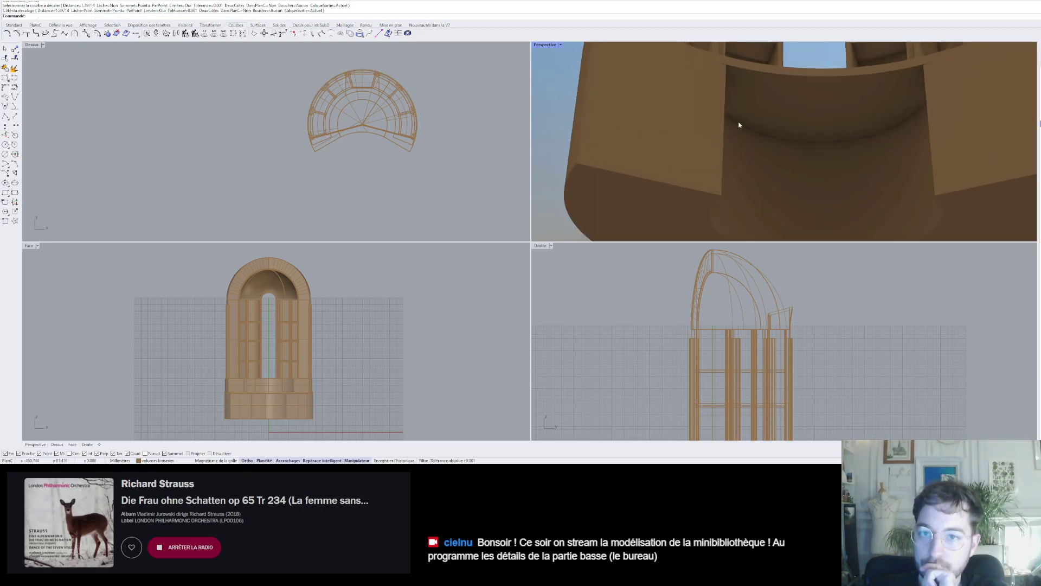
scroll(665, 88, "down", 5)
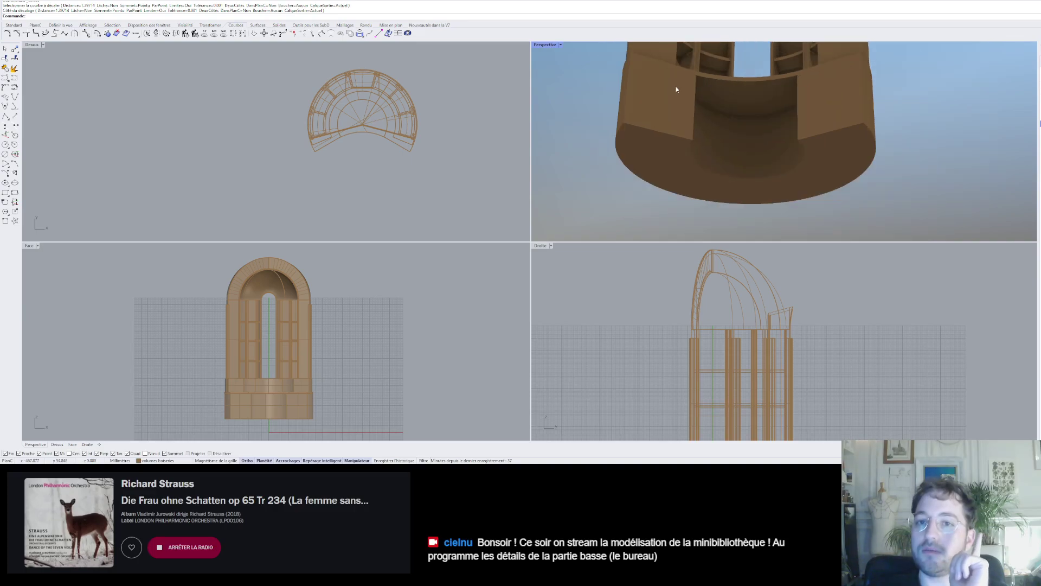
right_click_drag(677, 89, 713, 155)
scroll(674, 202, "up", 6)
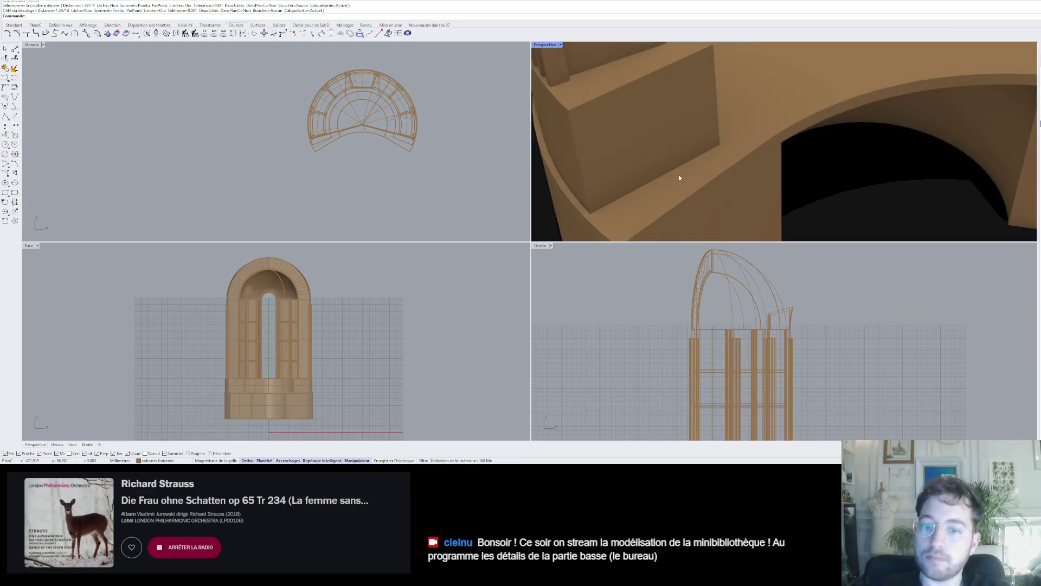
right_click(678, 174)
right_click_drag(721, 210, 704, 149)
left_click(714, 73)
scroll(707, 98, "down", 6)
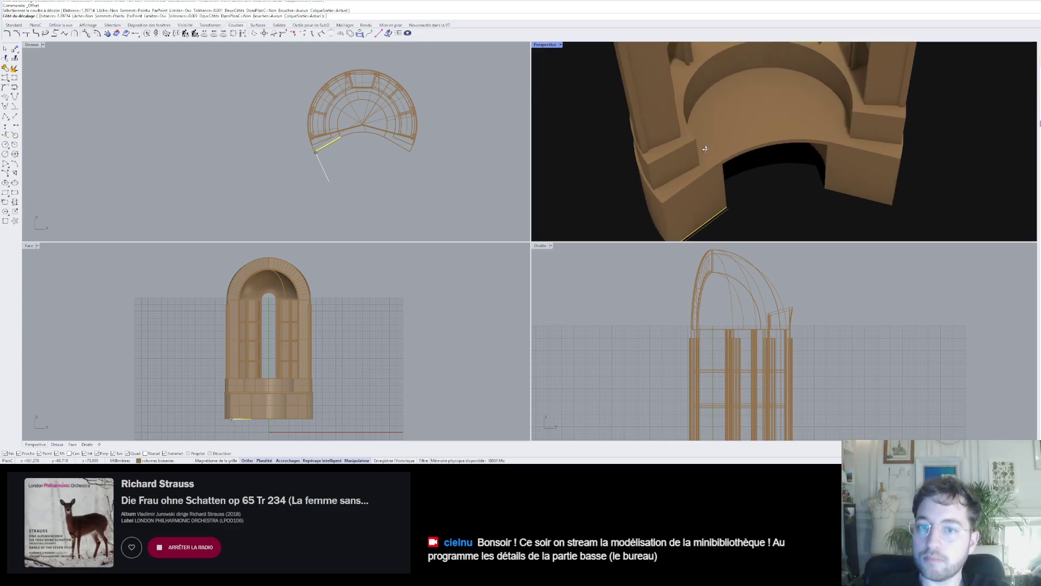
scroll(674, 158, "up", 3)
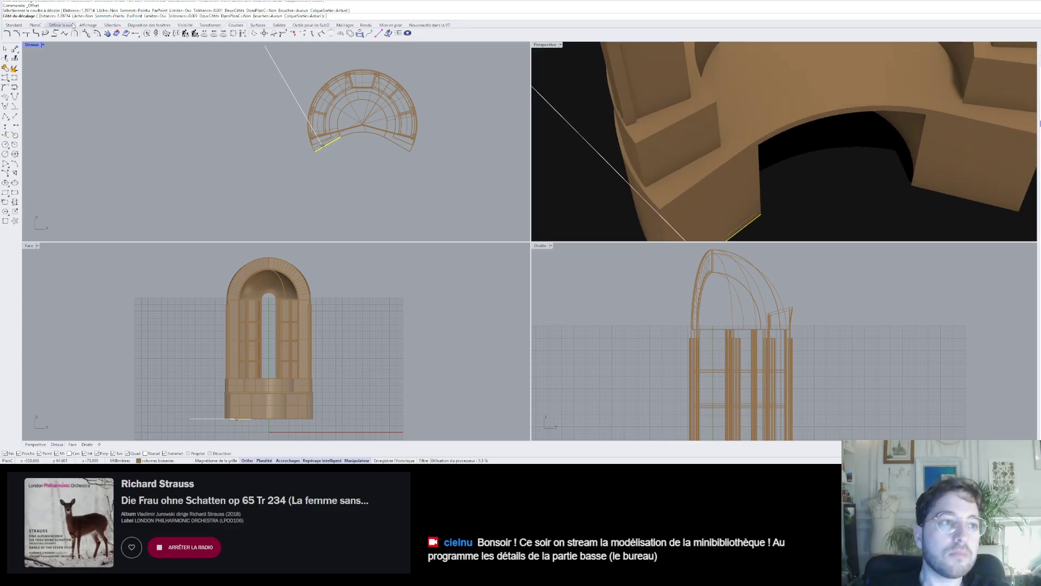
left_click(56, 15)
left_click(673, 196)
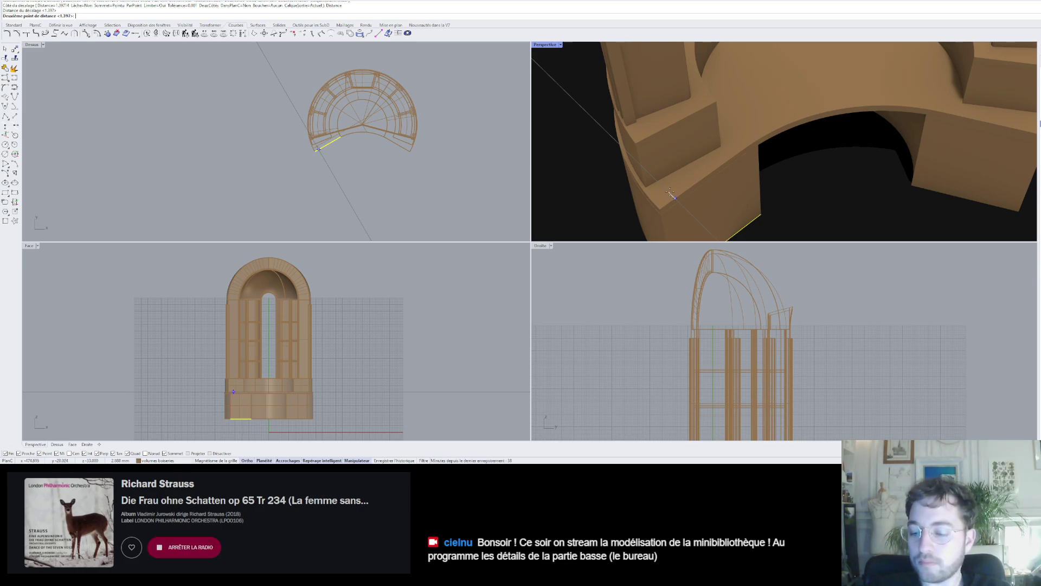
key("Return")
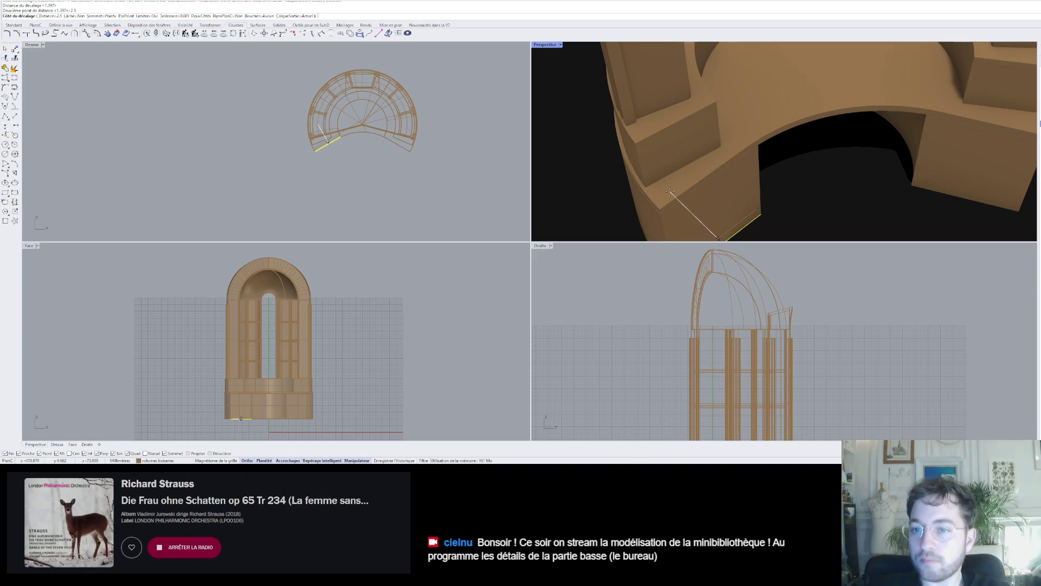
left_click(670, 192)
- Offset both segments of the central recess's curved bottom edge 2.5 mm into the desk's underside
scroll(670, 192, "down", 8)
right_click_drag(798, 140, 758, 58)
scroll(706, 125, "up", 8)
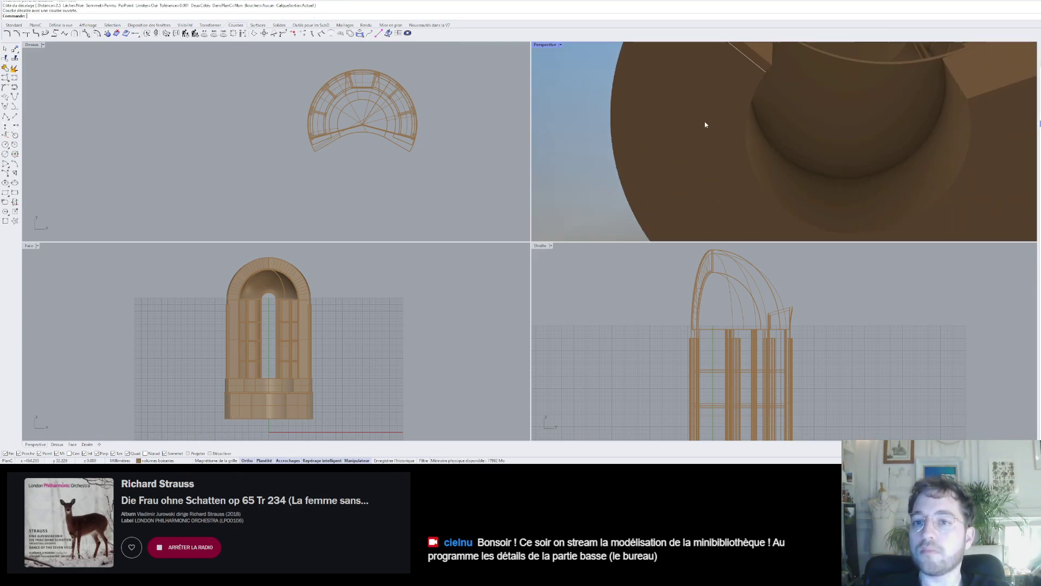
right_click(746, 121)
left_click(747, 121)
left_click(724, 129)
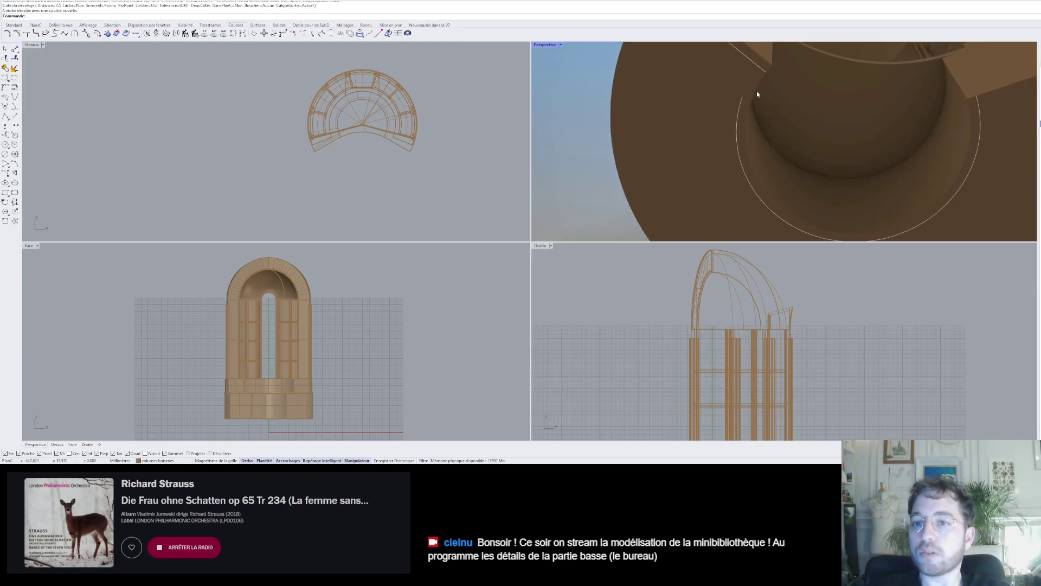
left_click(756, 91)
key("Escape")
right_click(755, 90)
left_click(757, 92)
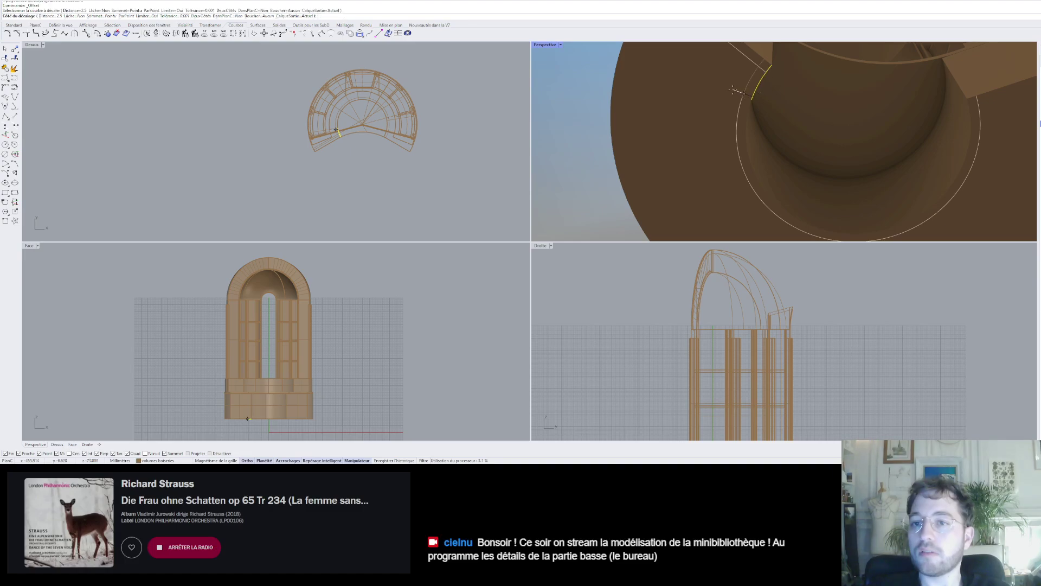
left_click(732, 90)
- Offset the bottom edge of the desk's right front face 2.5 mm into the underside
scroll(696, 94, "down", 8)
scroll(816, 95, "up", 8)
right_click(818, 94)
left_click(834, 86)
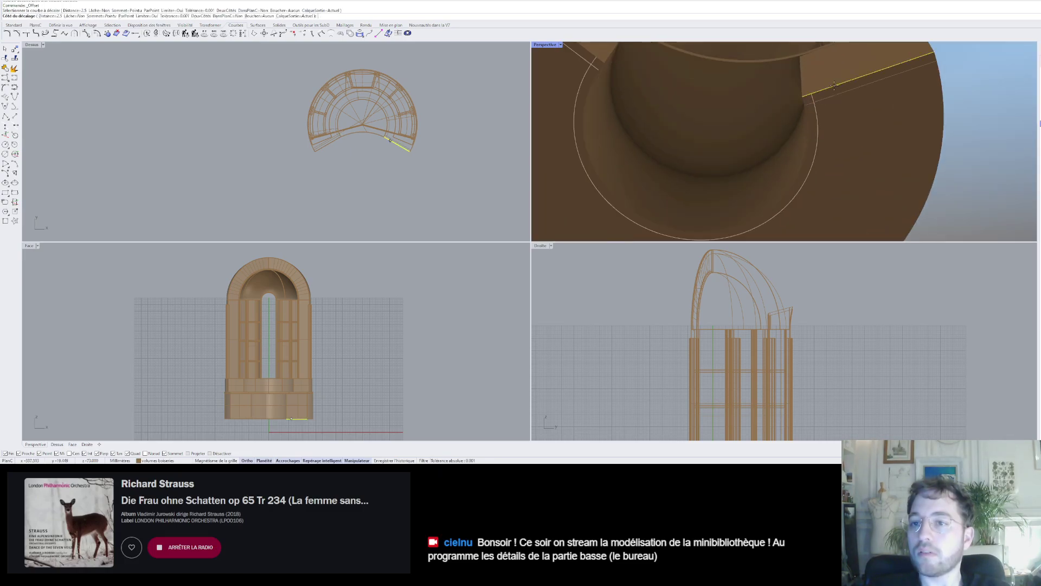
left_click(839, 94)
- Offset both segments of the desk's outer curved bottom edge 2.5 mm inward
left_click(939, 87)
key("Escape")
right_click(939, 89)
left_click(943, 89)
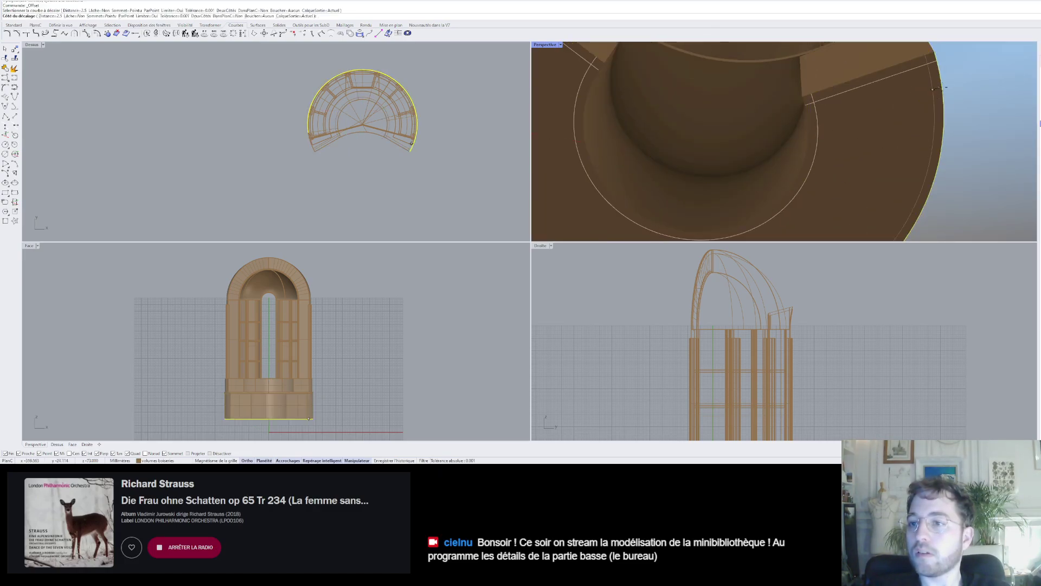
left_click(943, 88)
scroll(936, 86, "down", 6)
scroll(705, 75, "up", 8)
right_click(706, 75)
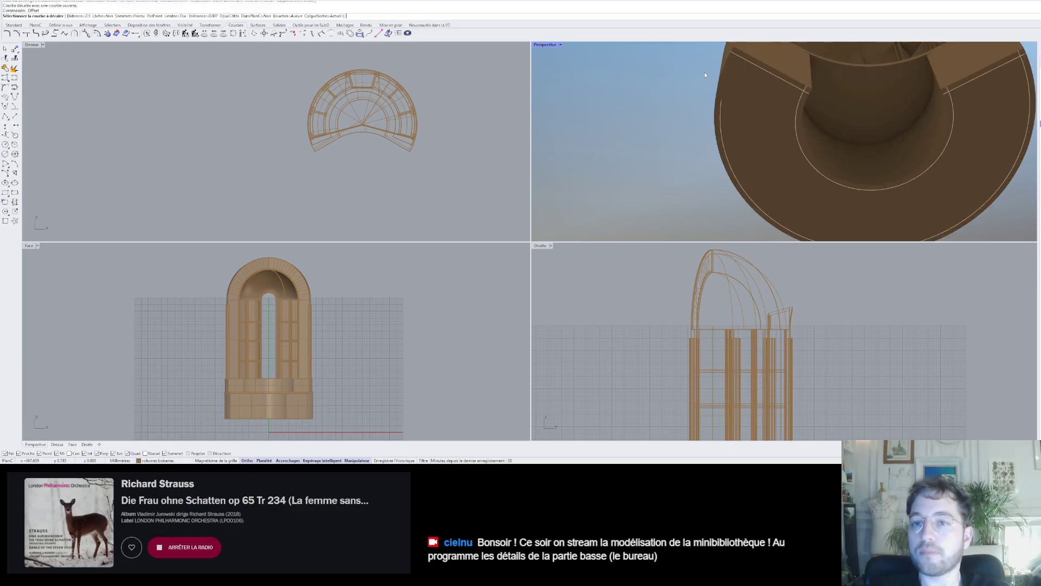
left_click(725, 70)
left_click(742, 82)
- Move the six offset curves to the dessin layer and make that layer current
scroll(742, 82, "down", 6)
scroll(731, 95, "up", 2)
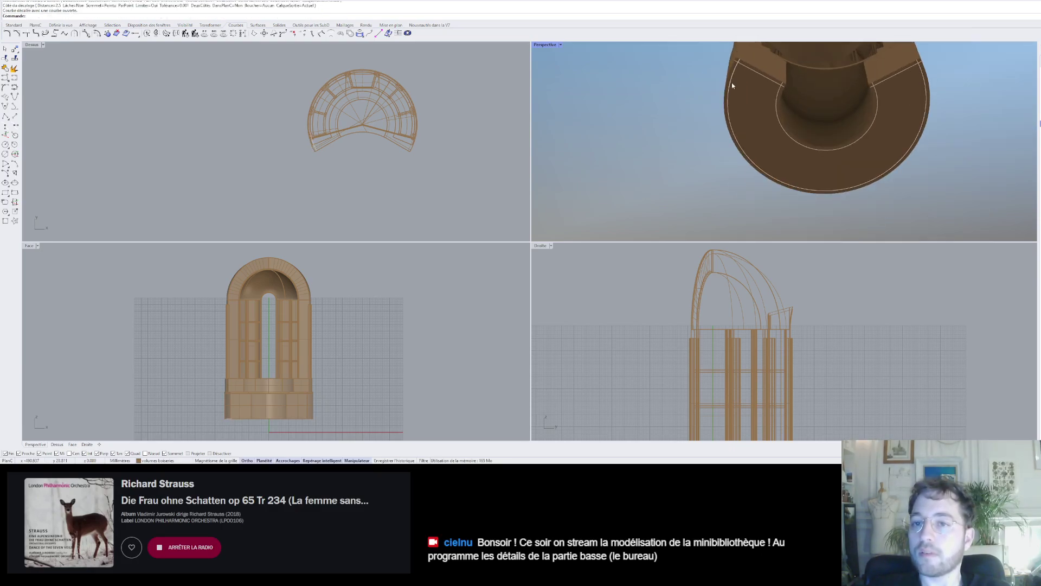
left_click(743, 76)
key("Escape")
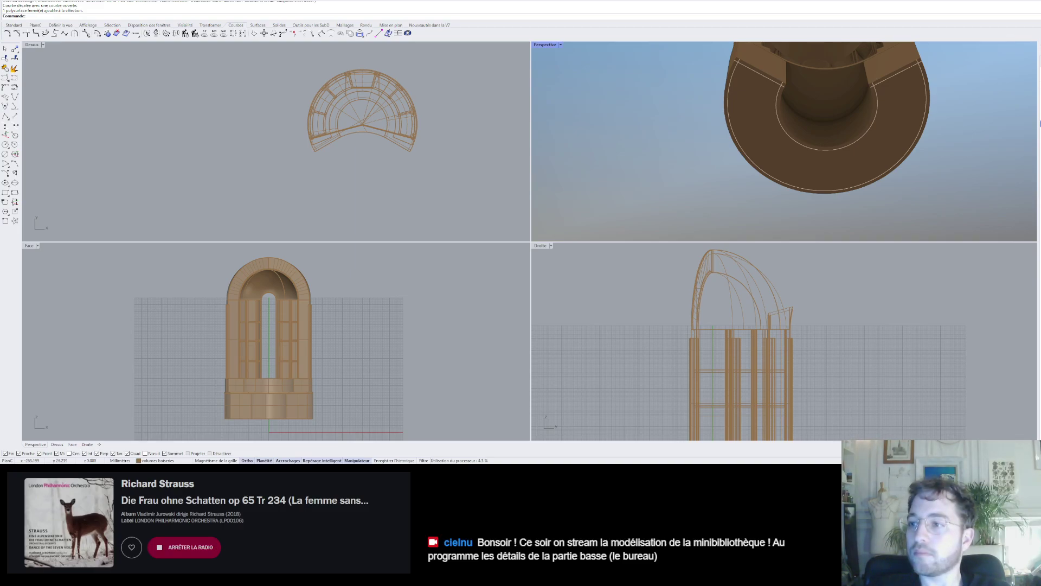
left_click(728, 108)
left_click(731, 84)
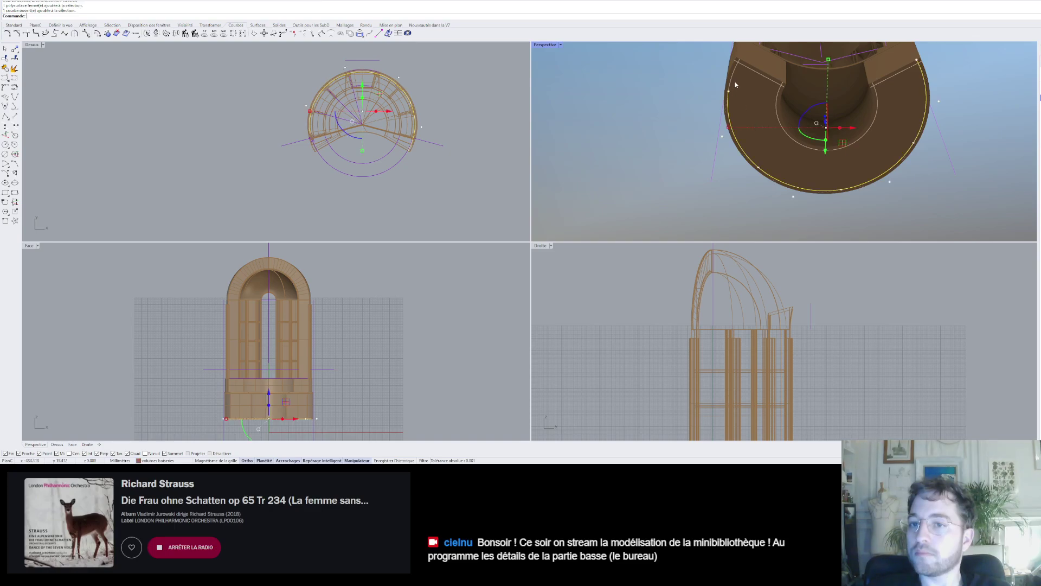
left_click(732, 74)
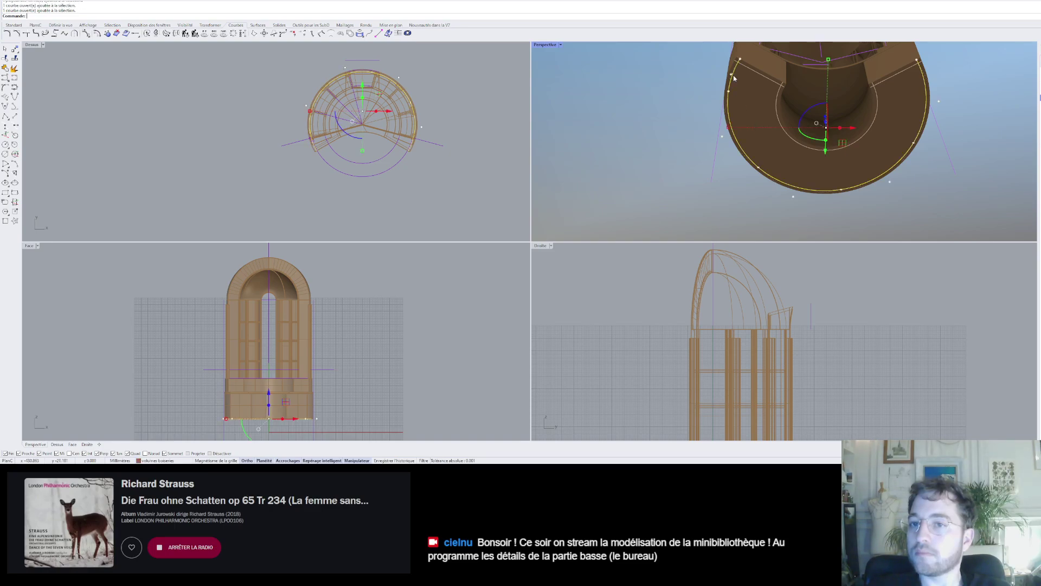
left_click(778, 101)
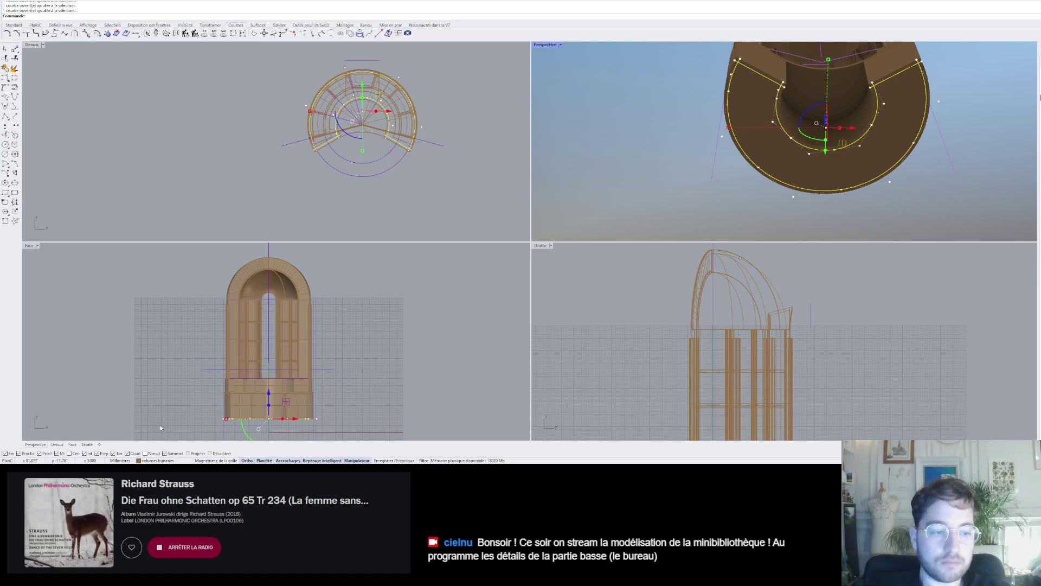
left_click(164, 412)
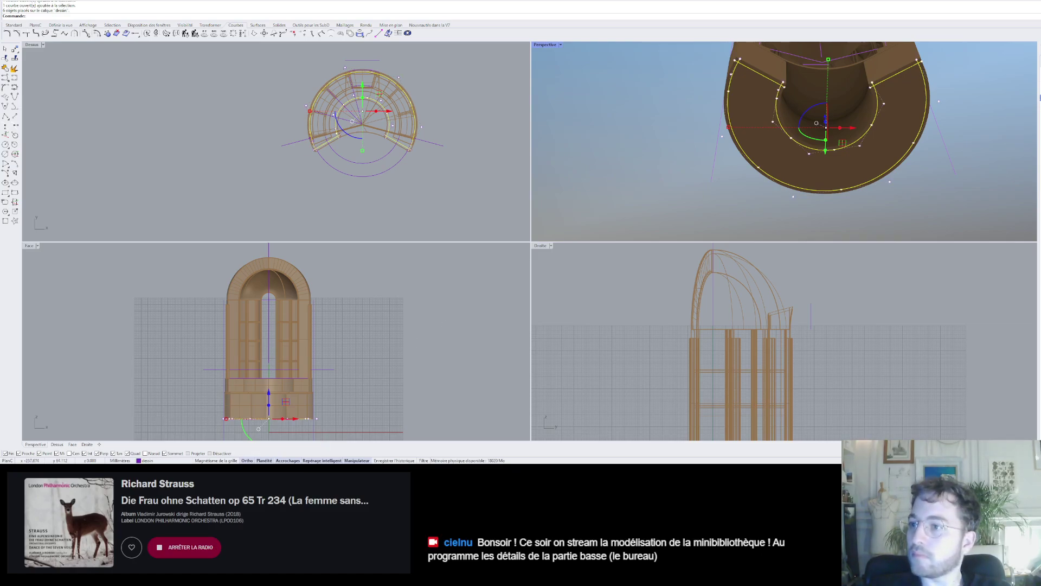
left_click(968, 105)
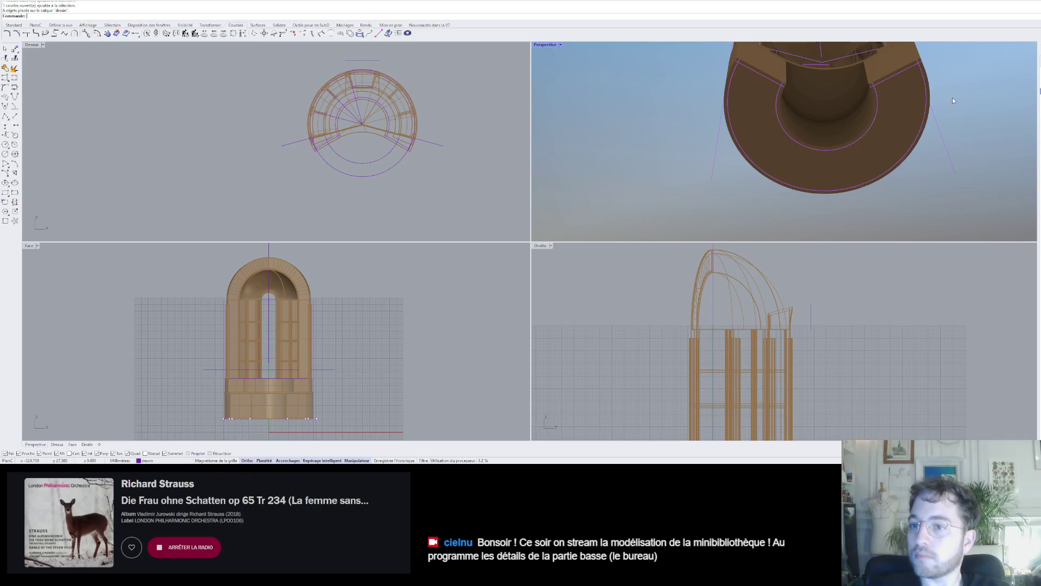
- Connect the offset line of the left front face to the adjoining outer curve and to the recess curve
scroll(794, 81, "up", 2)
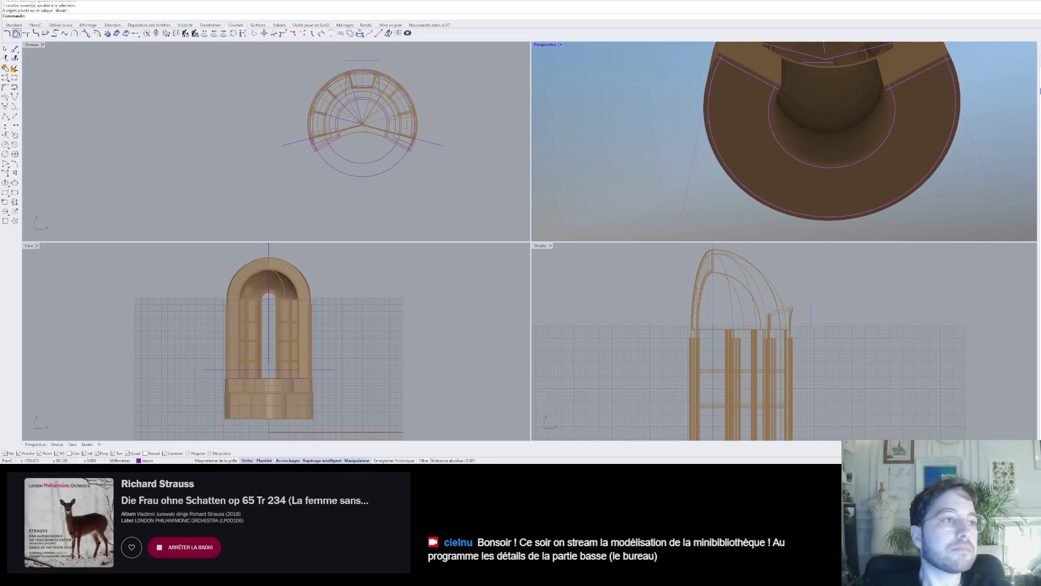
left_click(26, 33)
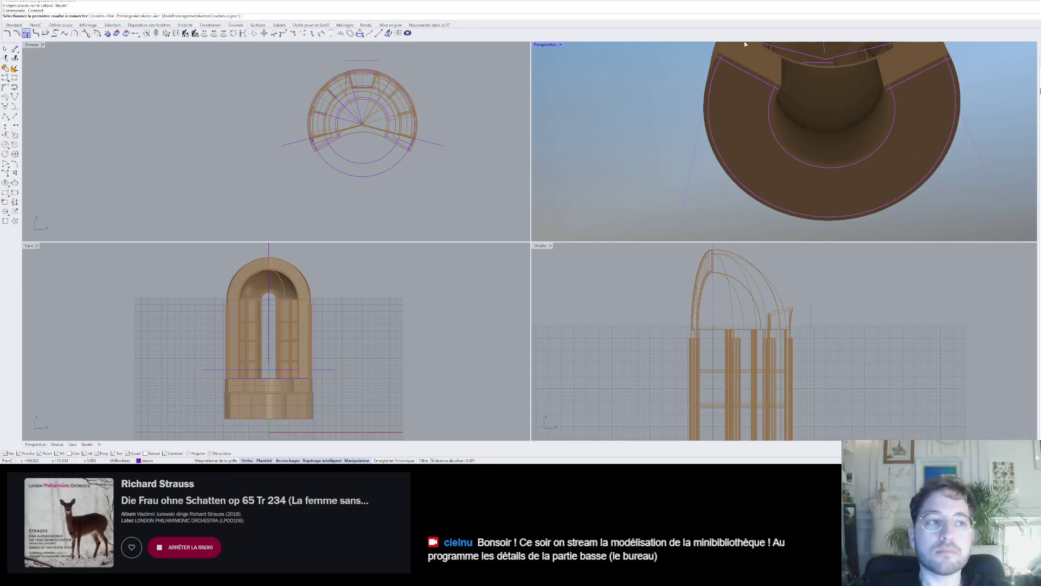
scroll(746, 65, "up", 3)
left_click(747, 63)
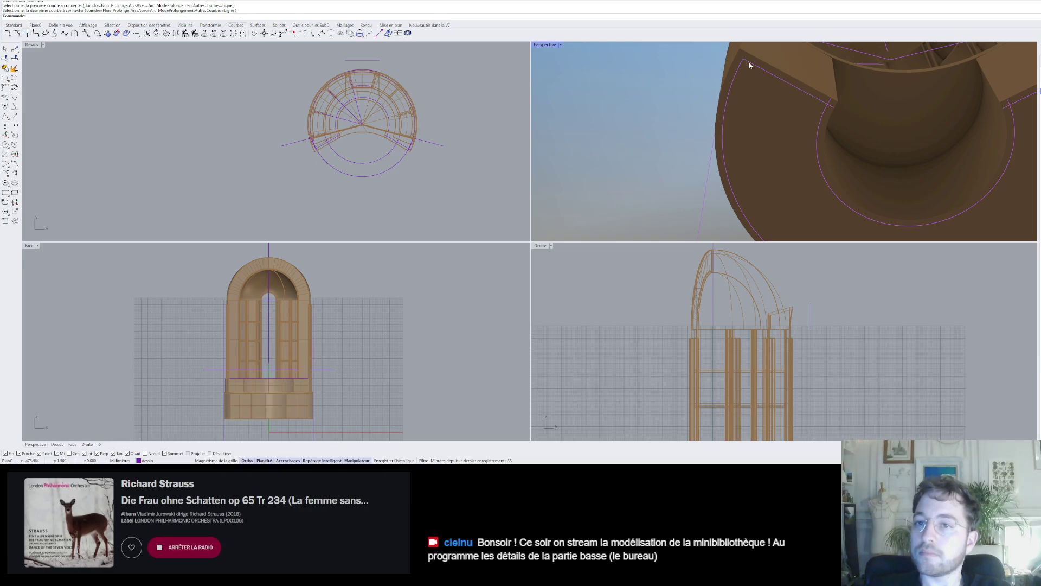
left_click(725, 120)
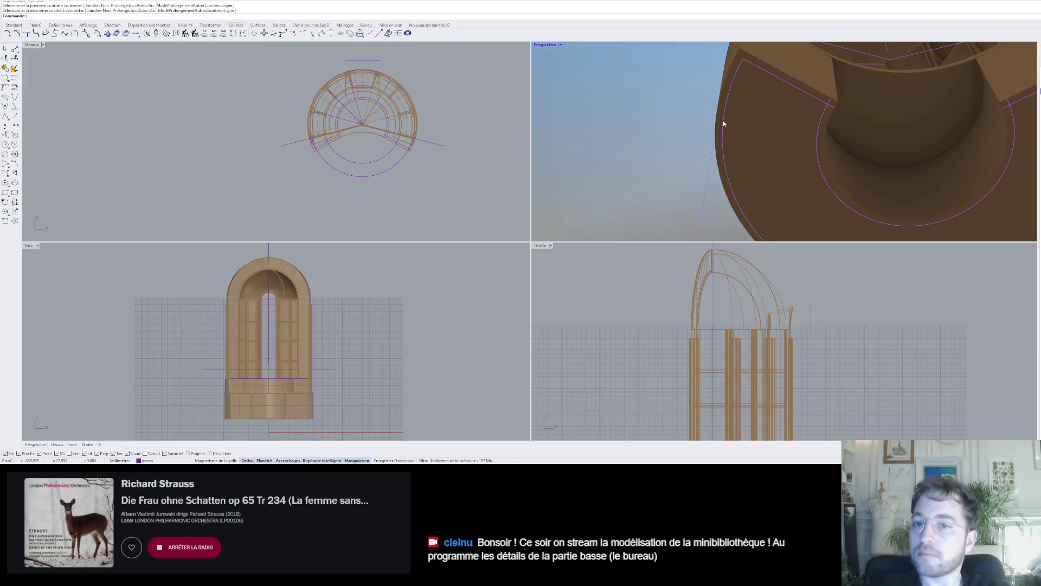
key("Return")
left_click(822, 102)
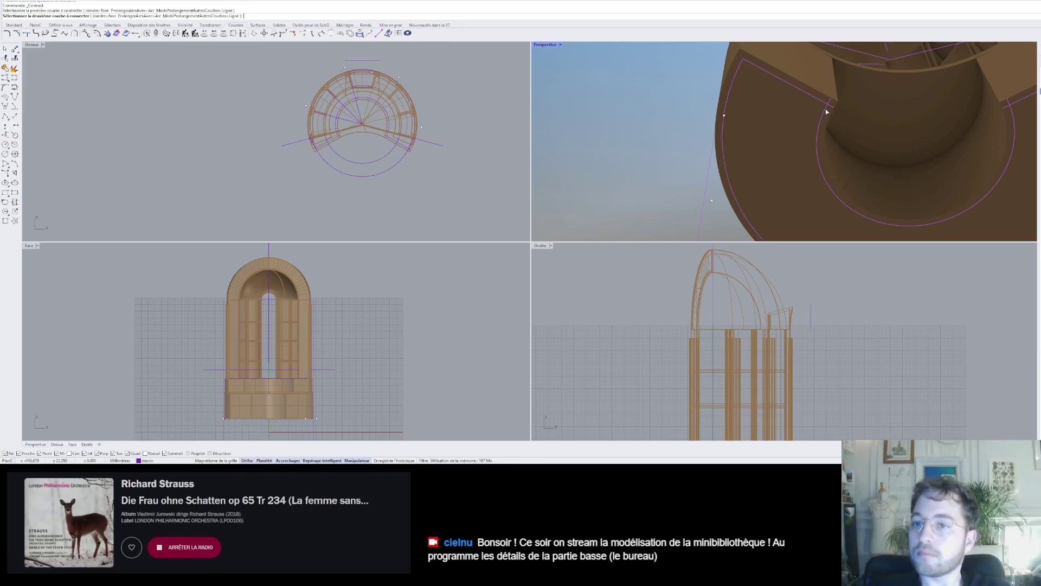
left_click(819, 111)
scroll(783, 111, "down", 5)
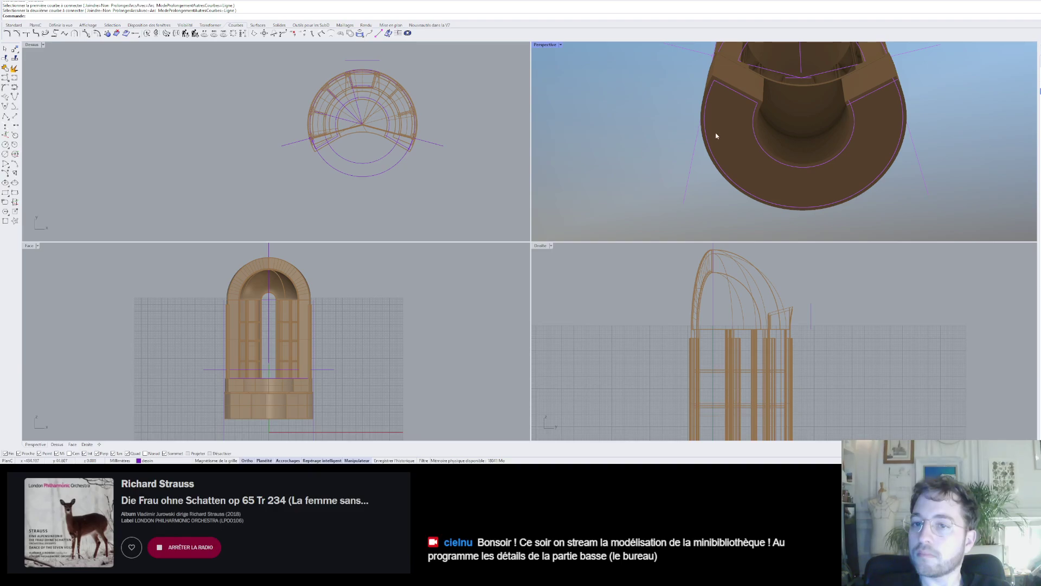
- Try to connect the two segments of the outer offset curve, undoing the previous Connect operation between attempts
key("Return")
left_click(707, 100)
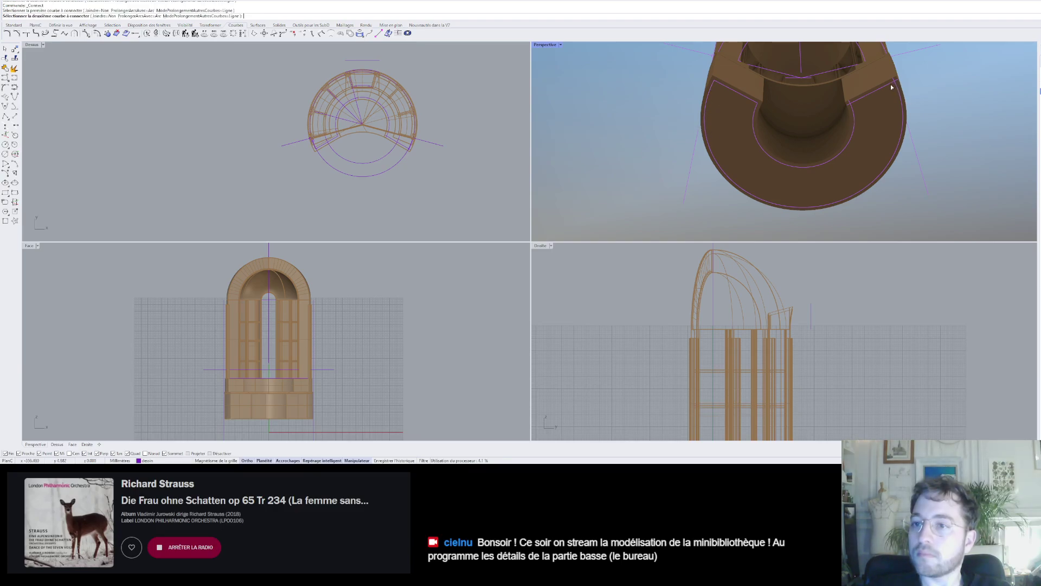
key("Escape")
key("ctrl+z")
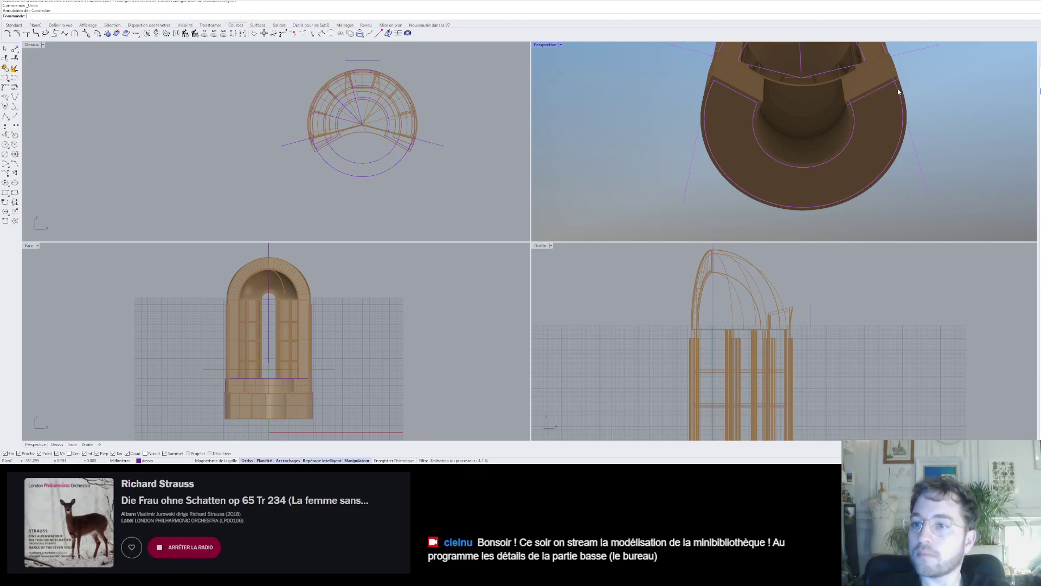
key("Return")
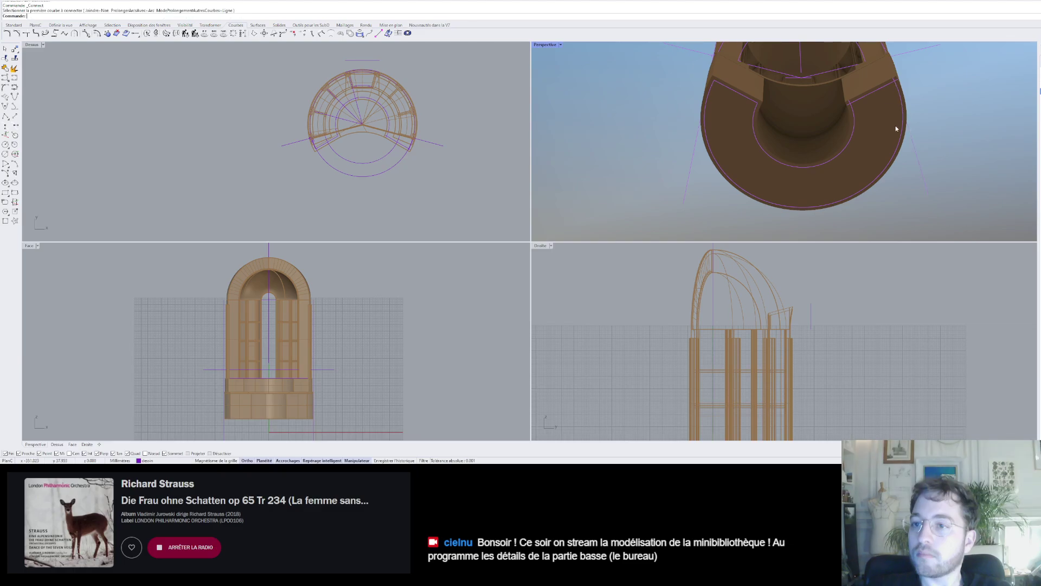
left_click(720, 168)
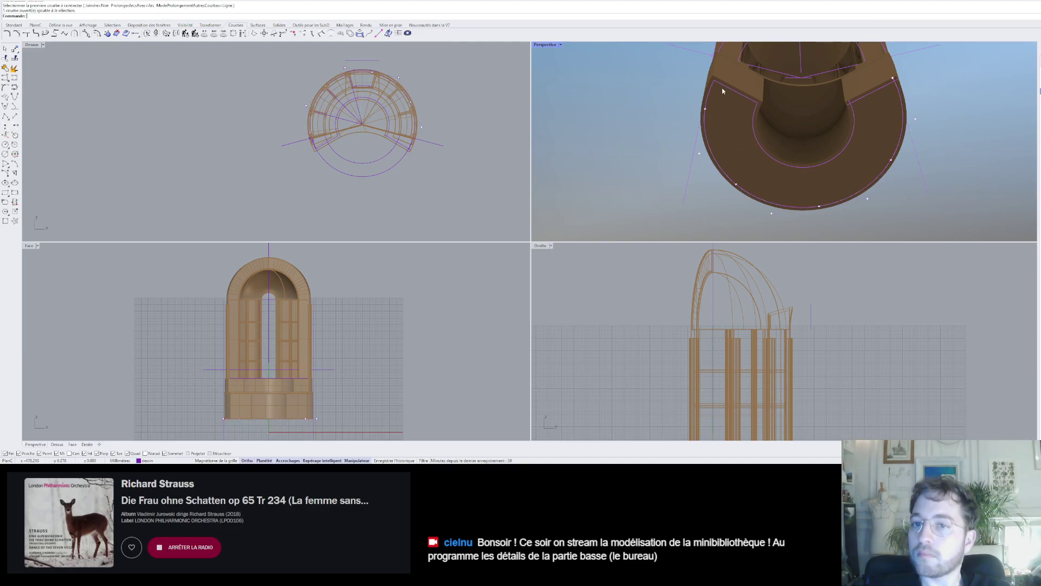
left_click(706, 128)
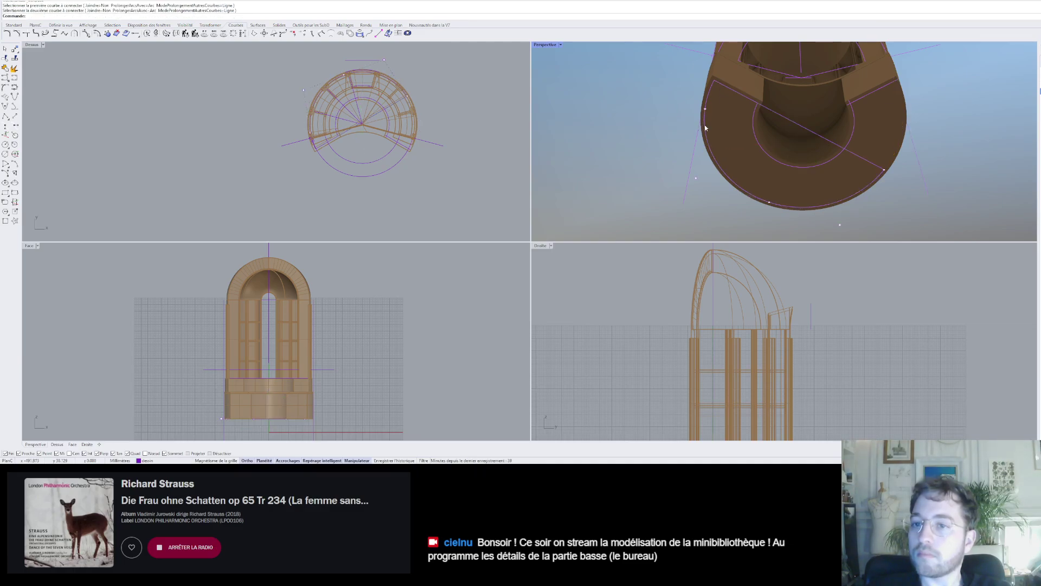
- Connect the offset line of the right front face to the outer offset curve at their shared corner
key("Return")
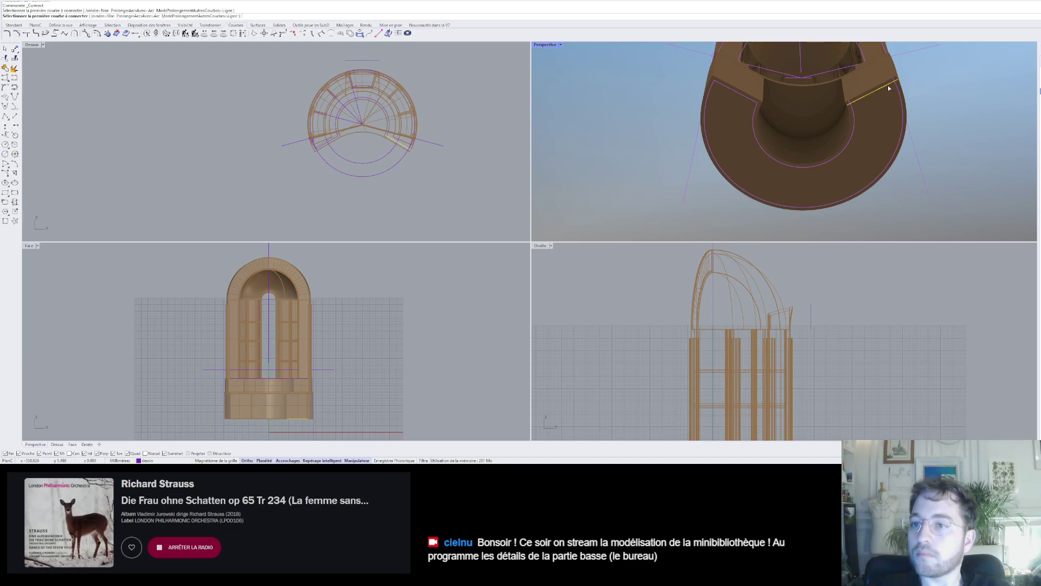
left_click(897, 90)
right_click_drag(900, 99, 854, 92)
key("Return")
left_click(850, 72)
left_click(858, 71)
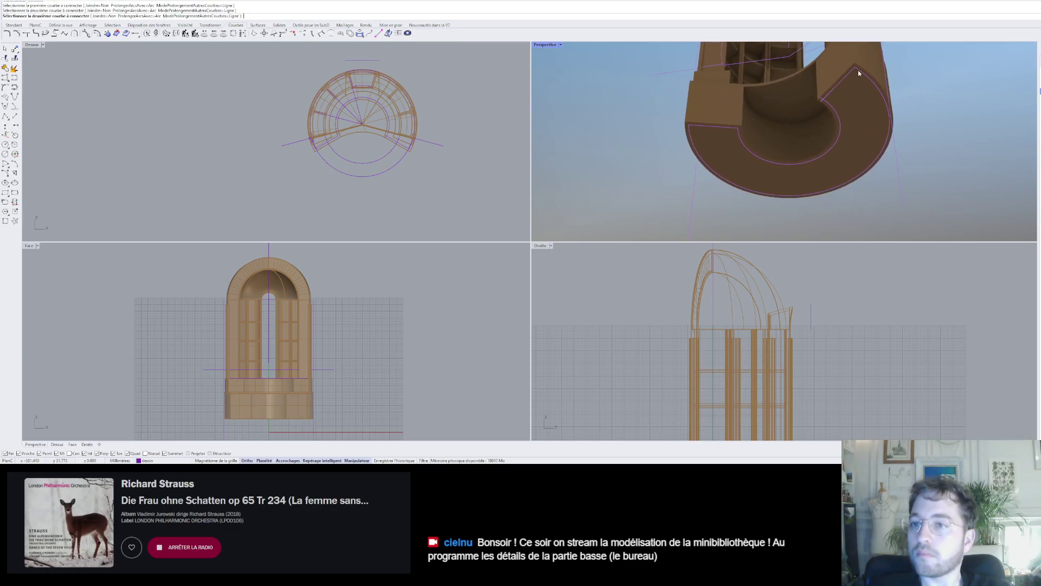
left_click(853, 73)
key("Return")
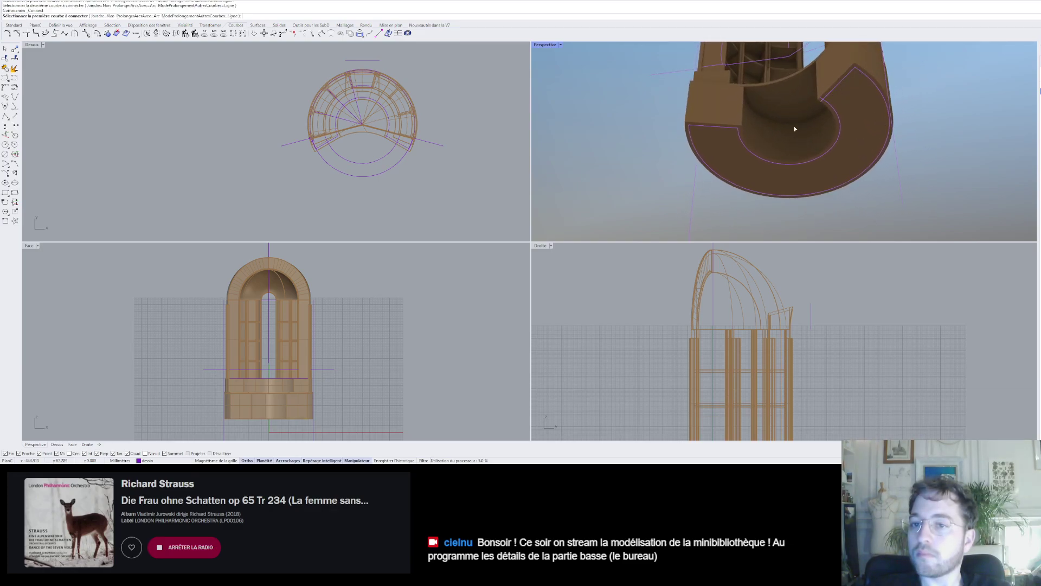
- Try to connect the left face's offset line to the outer curve and the right face's to the recess curve without joining them
left_click(717, 171)
left_click(695, 129)
key("Return")
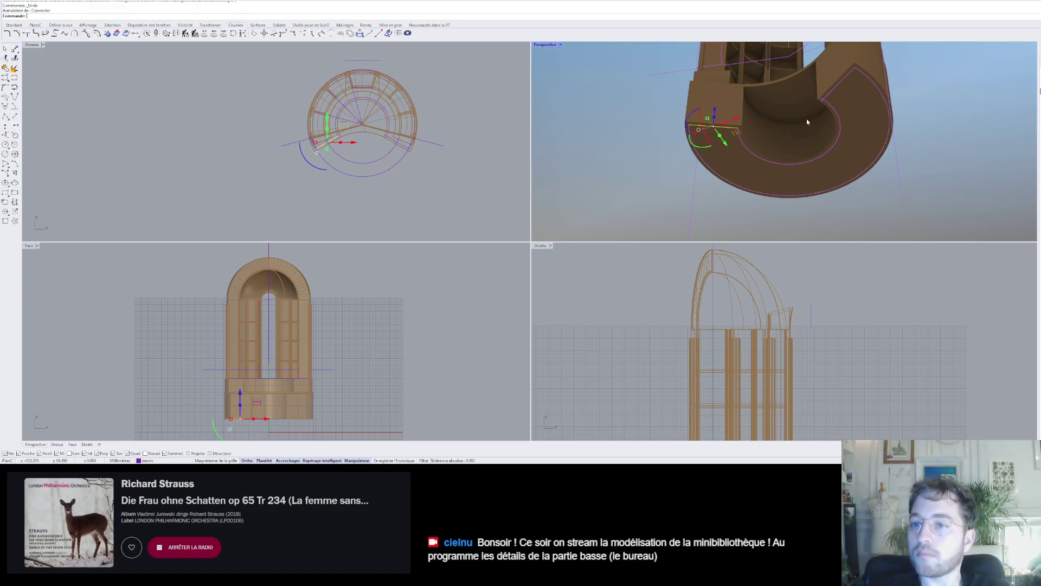
left_click(826, 98)
left_click(829, 107)
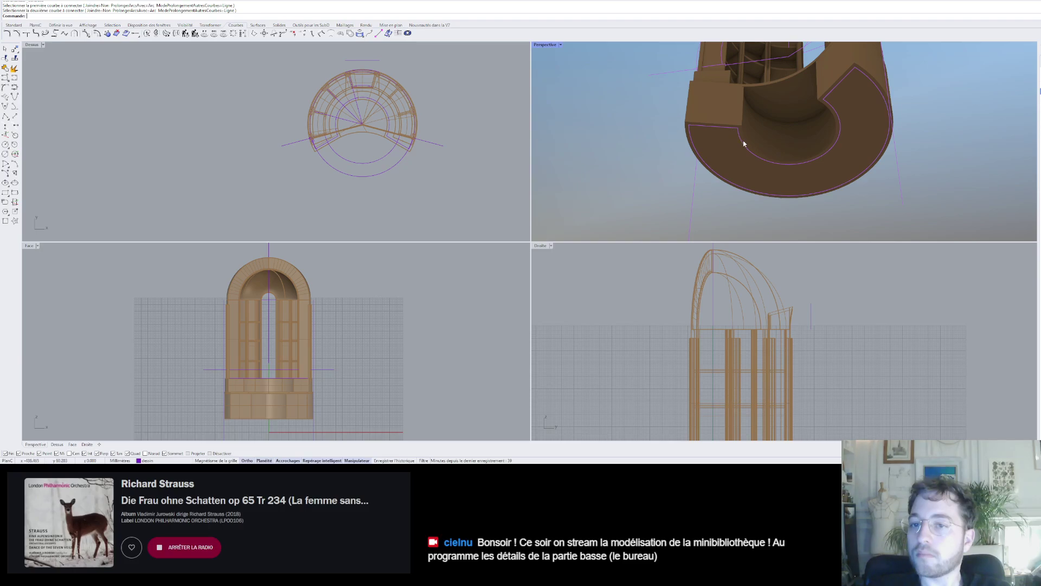
- Enable joining in the Connect command and connect the left front face's offset line to the outer curve and the recess curve
key("Return")
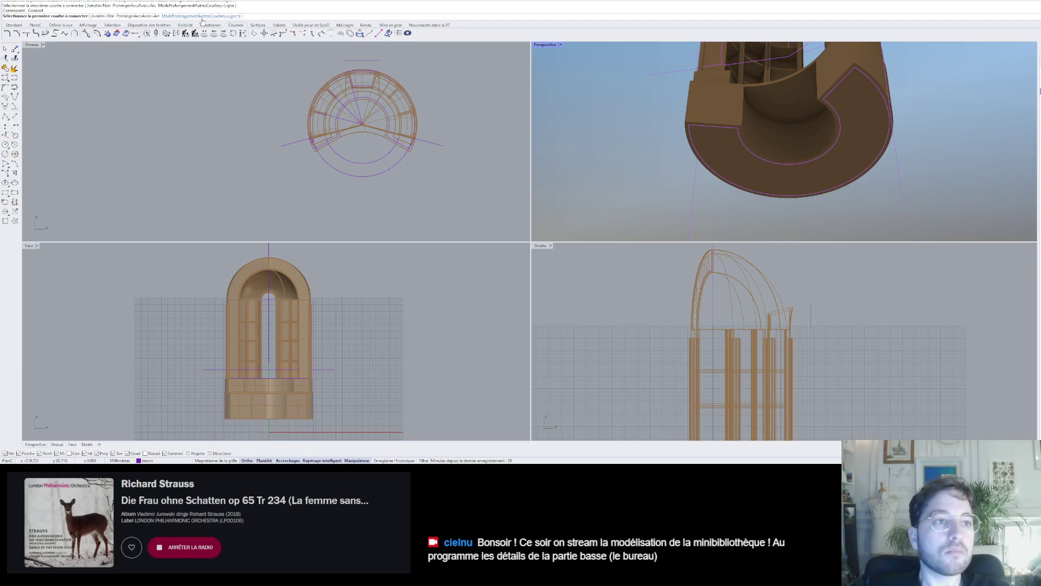
left_click(102, 16)
left_click(709, 129)
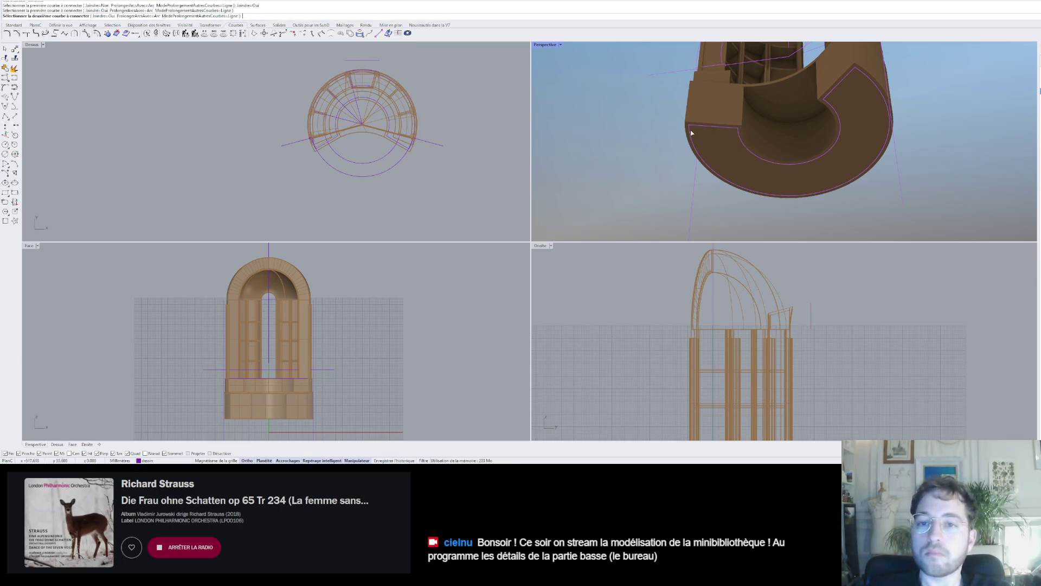
left_click(689, 130)
key("Return")
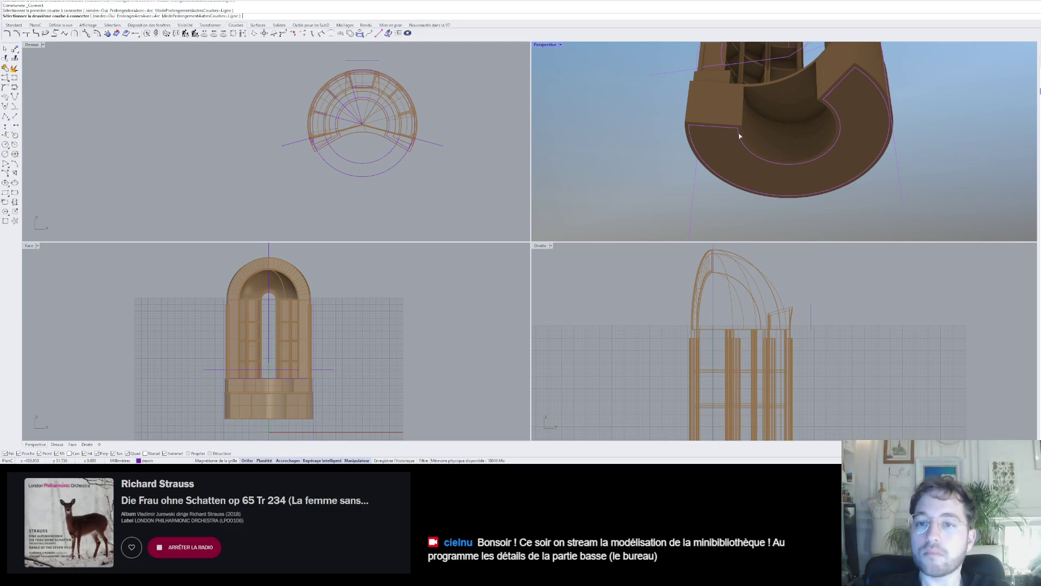
left_click(739, 132)
left_click(743, 142)
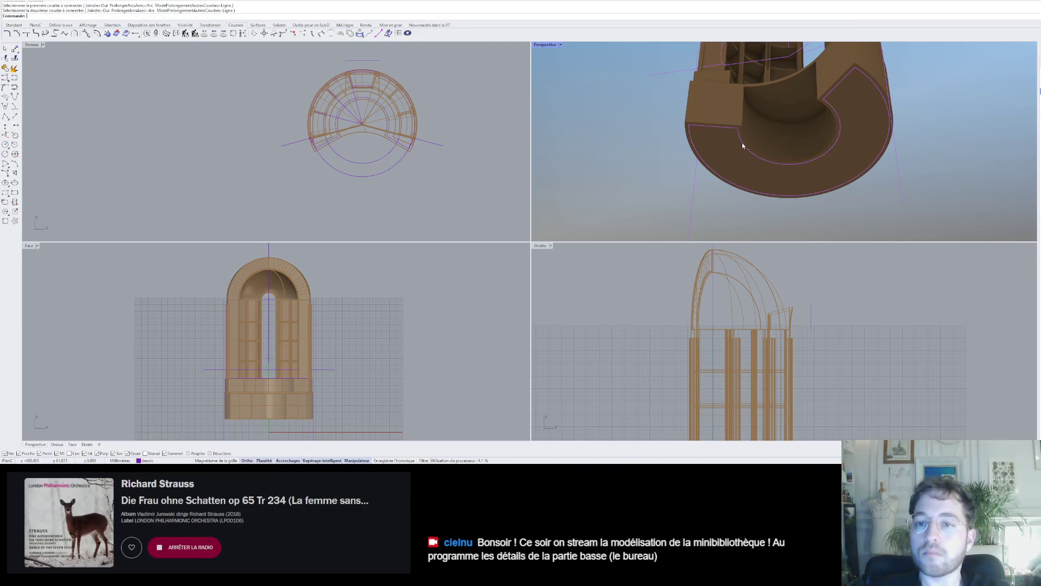
- Connect and join the right face's offset line to the recess curve, and close the outline where the outer curve meets the left face's line
key("Return")
left_click(830, 104)
left_click(828, 95)
left_click(829, 97)
key("Return")
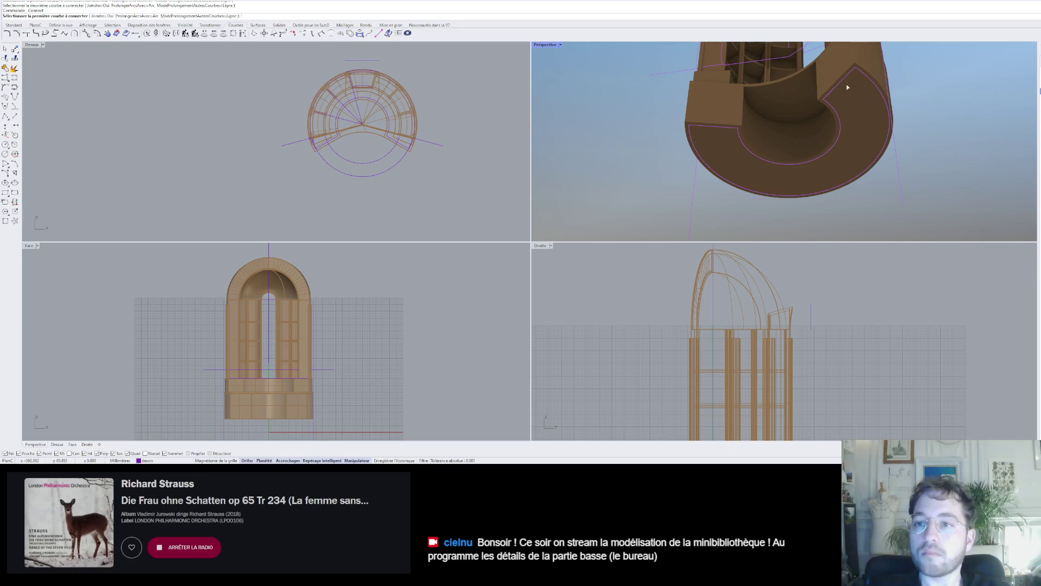
left_click(701, 154)
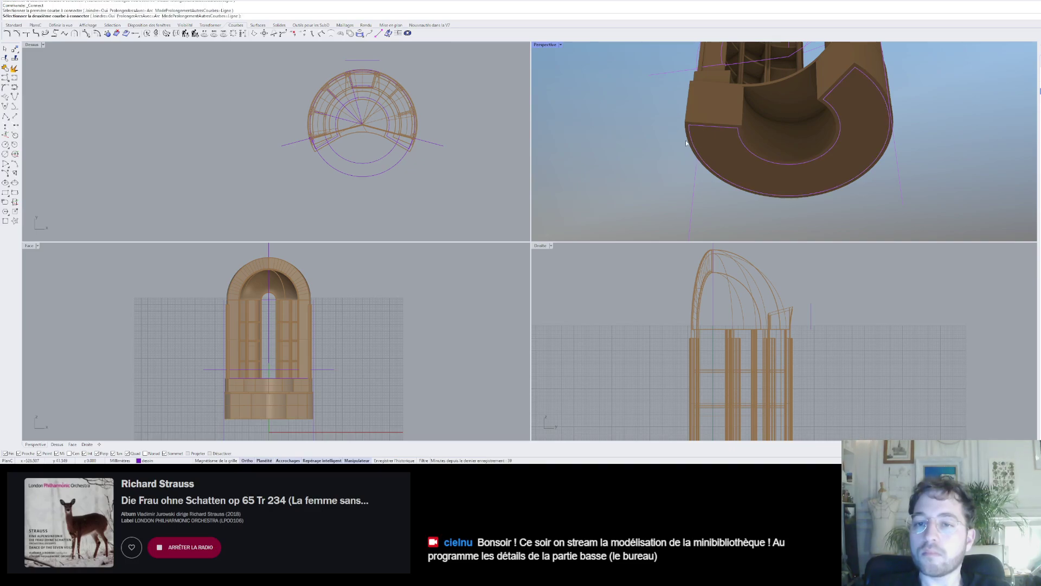
left_click(705, 128)
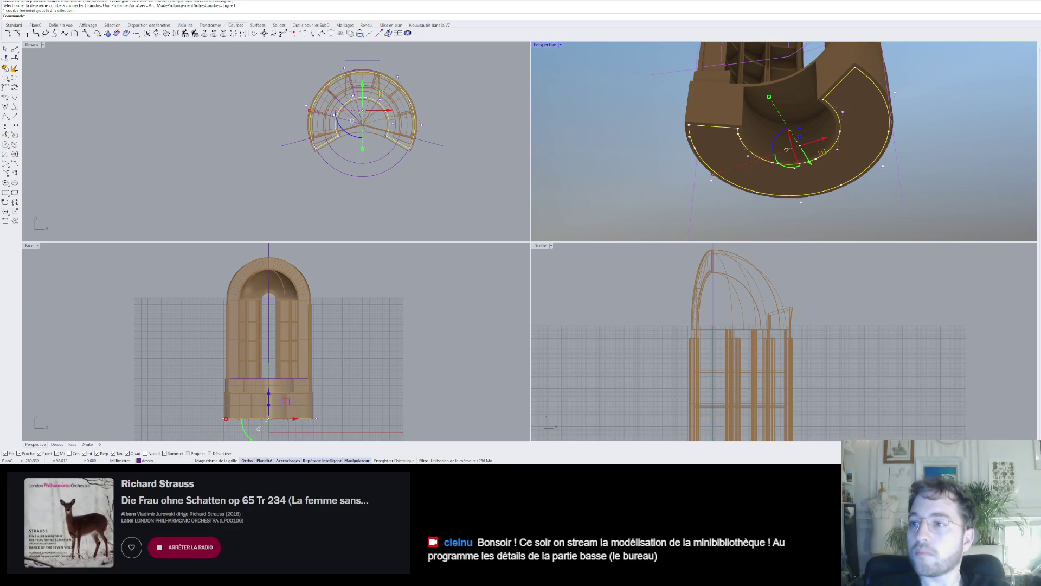
left_click(925, 105)
- Try to extrude the closed inset outline upward as a solid from the underside of the desk
right_click_drag(924, 105, 948, 88)
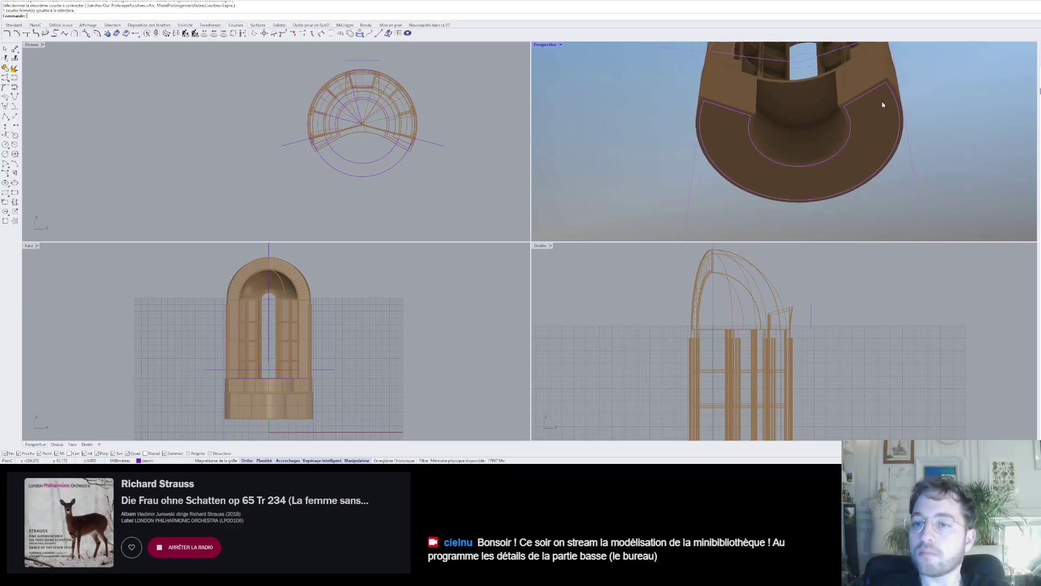
scroll(882, 104, "down", 4)
right_click_drag(883, 103, 857, 114)
scroll(855, 101, "up", 2)
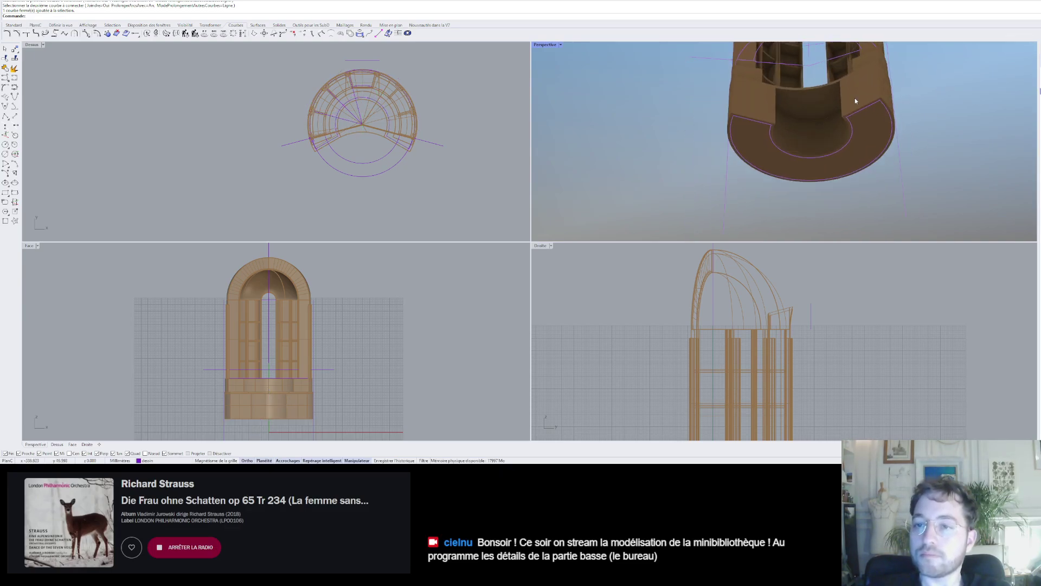
scroll(855, 101, "up", 3)
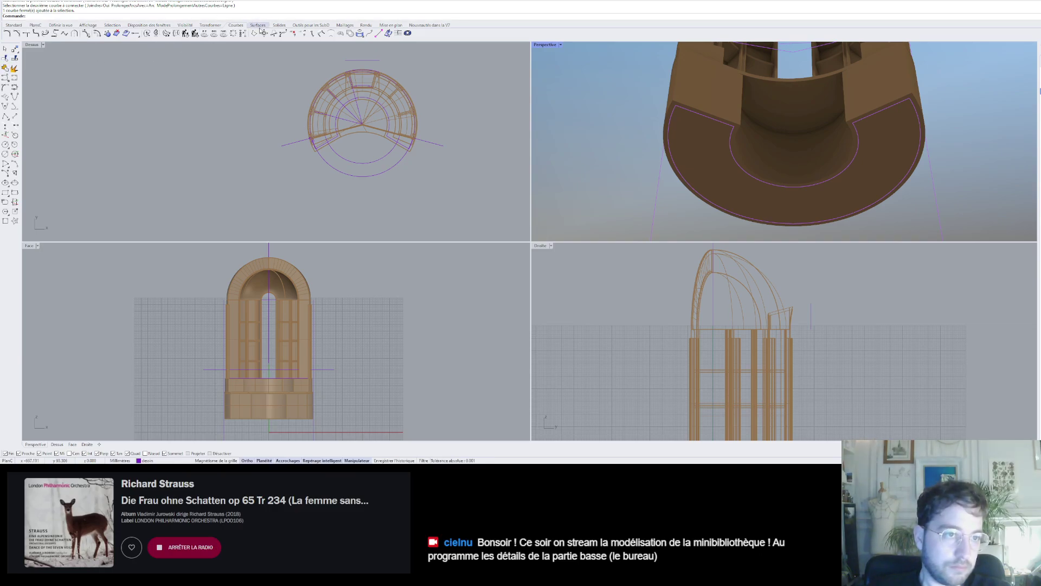
left_click(279, 25)
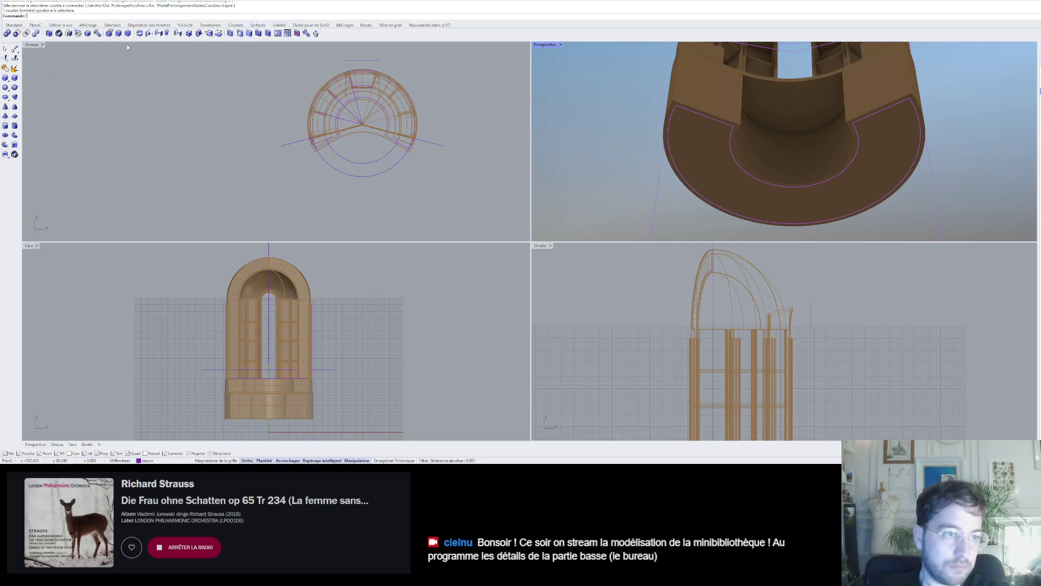
left_click(15, 145)
left_click(805, 188)
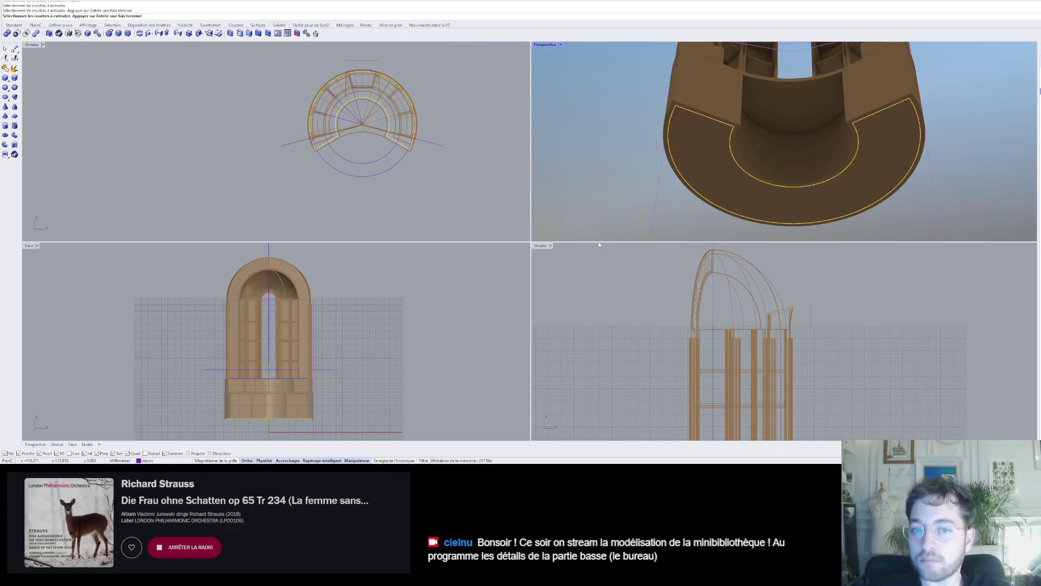
key("Return")
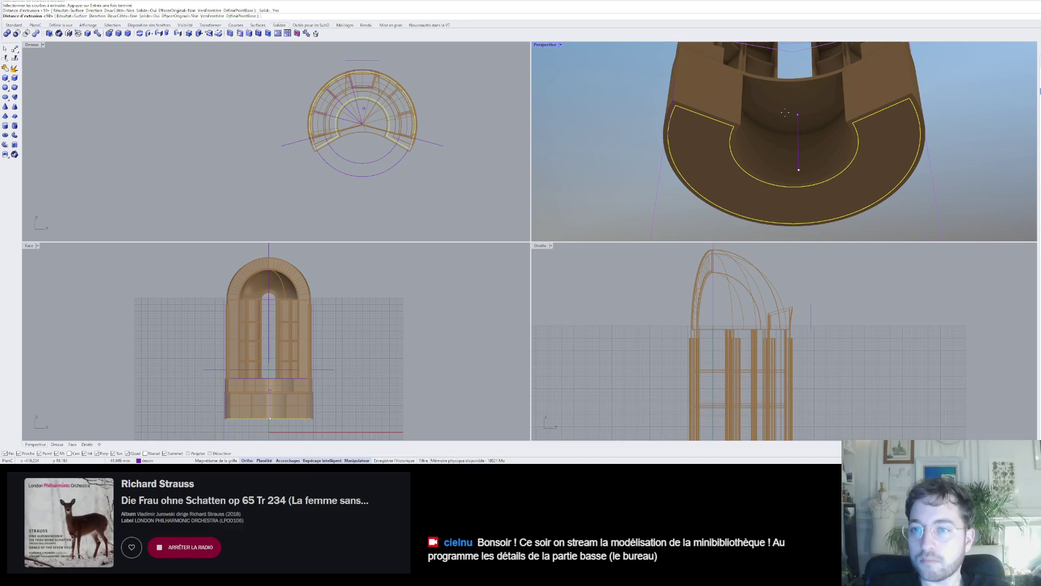
left_click(767, 82)
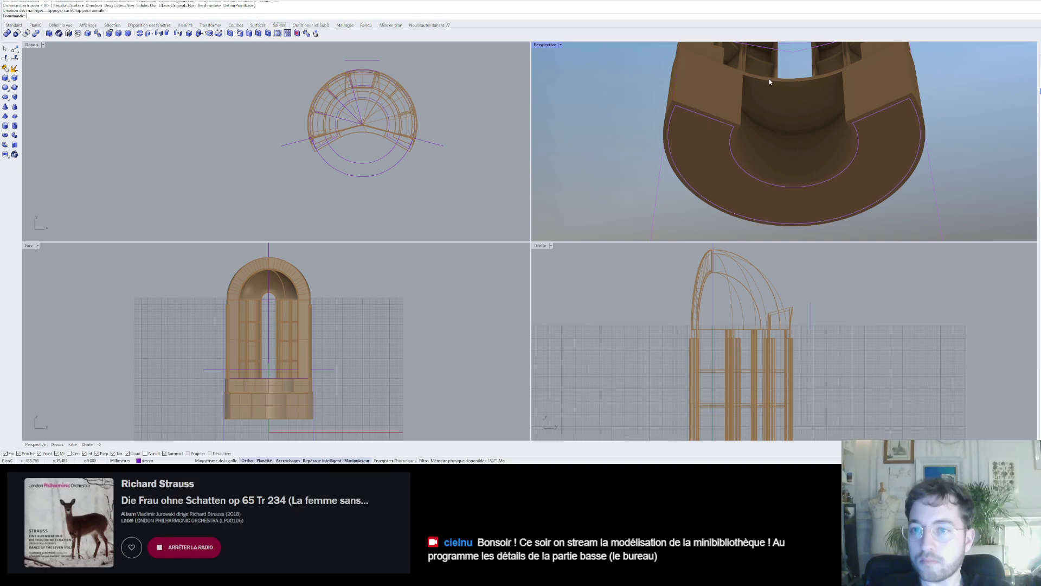
left_click(731, 163)
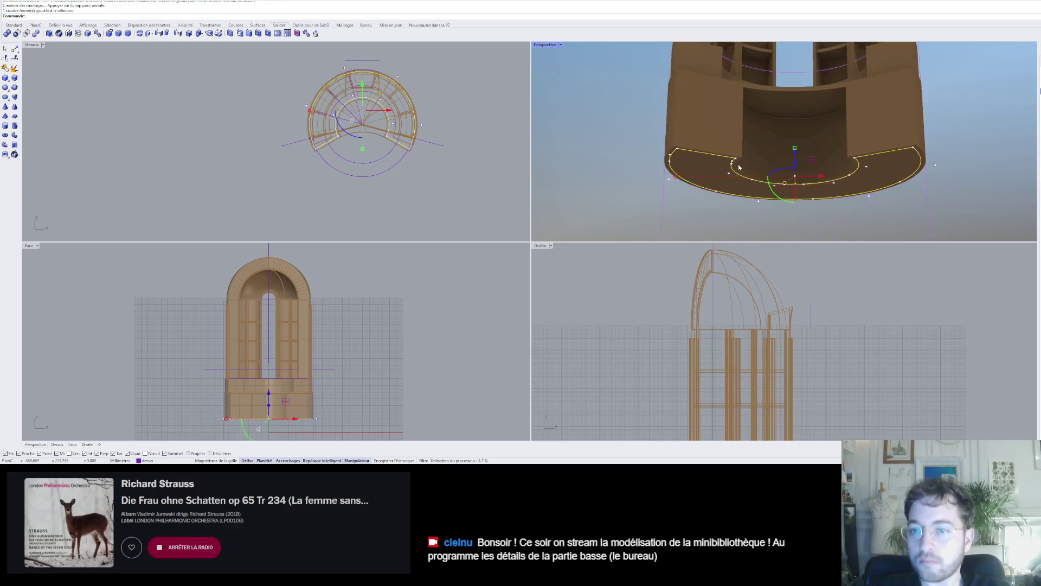
key("Escape")
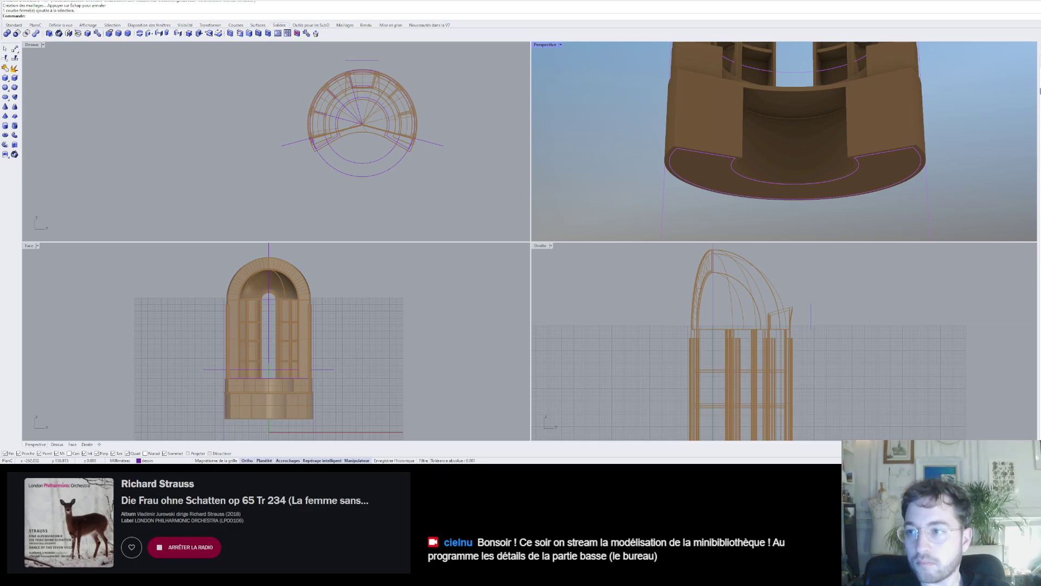
- Delete the desk's lower body, leaving its inset outline in place
left_click(744, 125)
key("Delete")
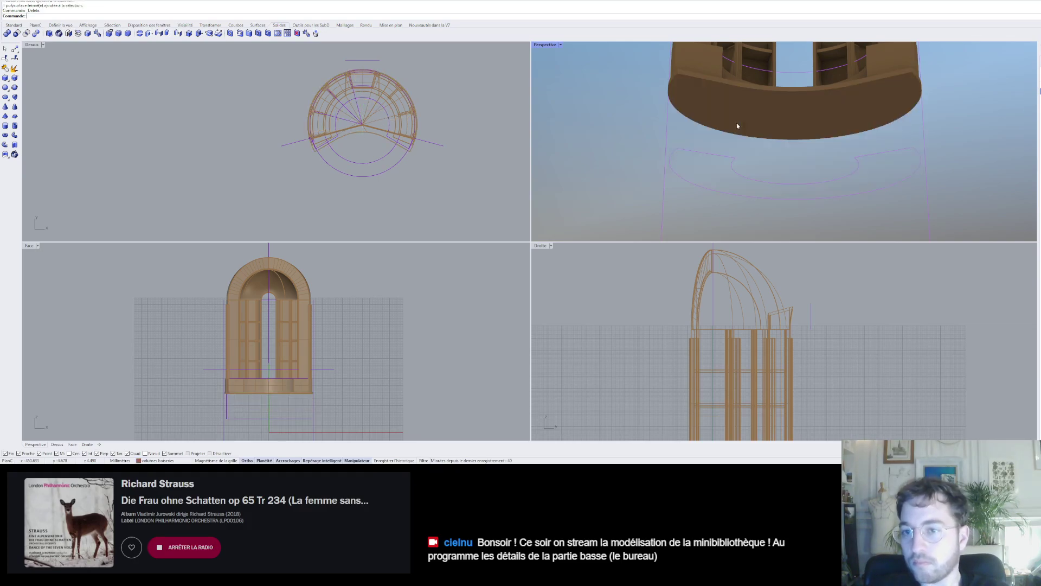
key("Return")
left_click(735, 171)
key("Escape")
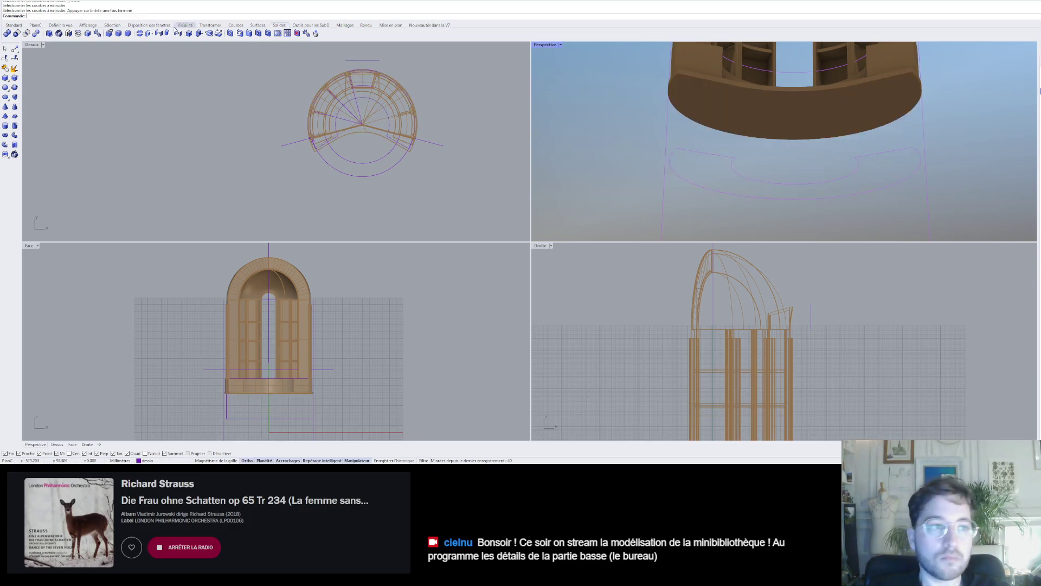
- Try to extrude the closed inset outline up to the underside of the desktop, and undo the extrusion
left_click(120, 33)
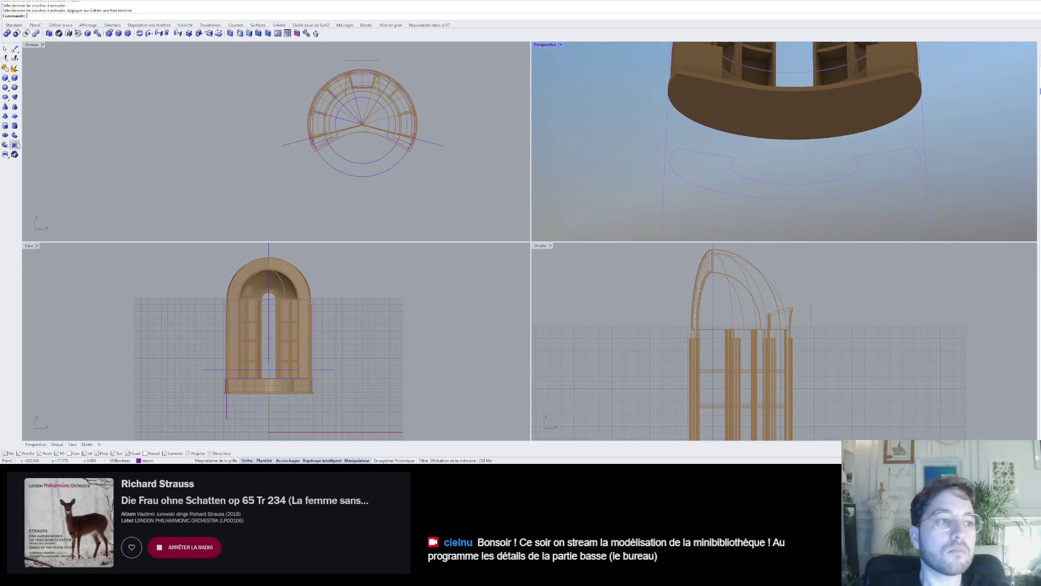
left_click(816, 184)
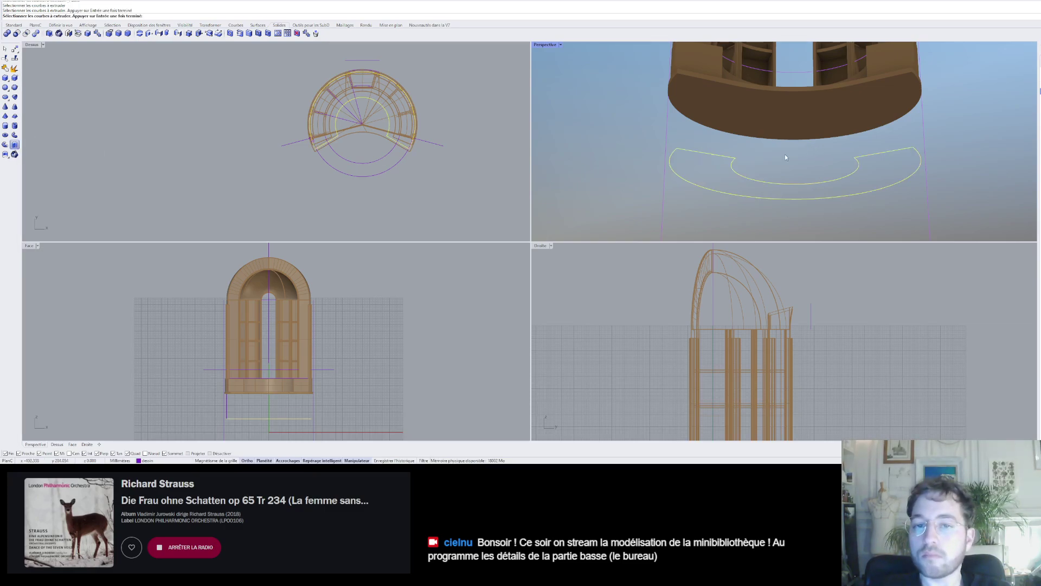
key("Return")
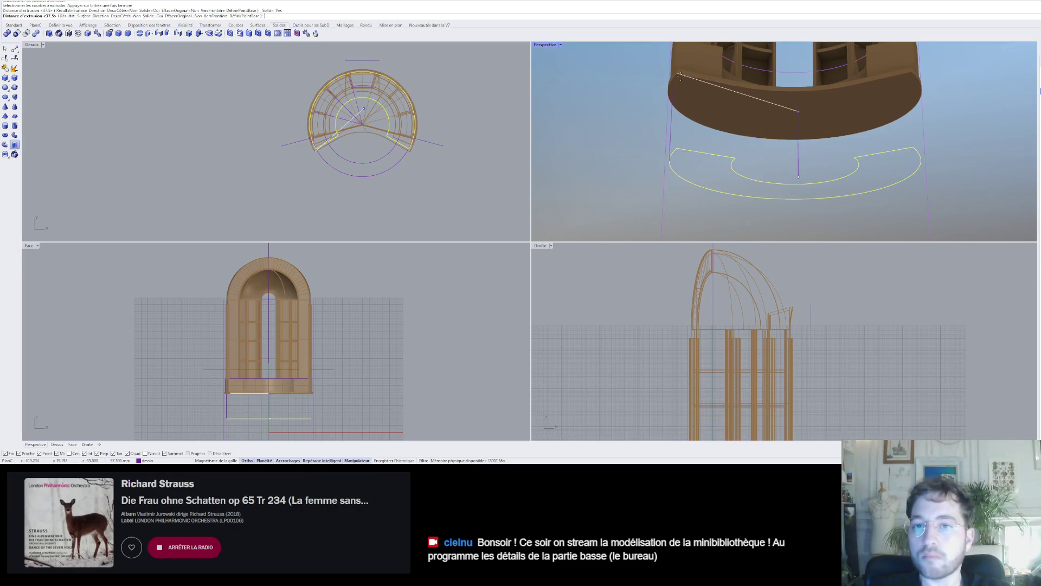
key("Return")
right_click_drag(682, 79, 749, 126)
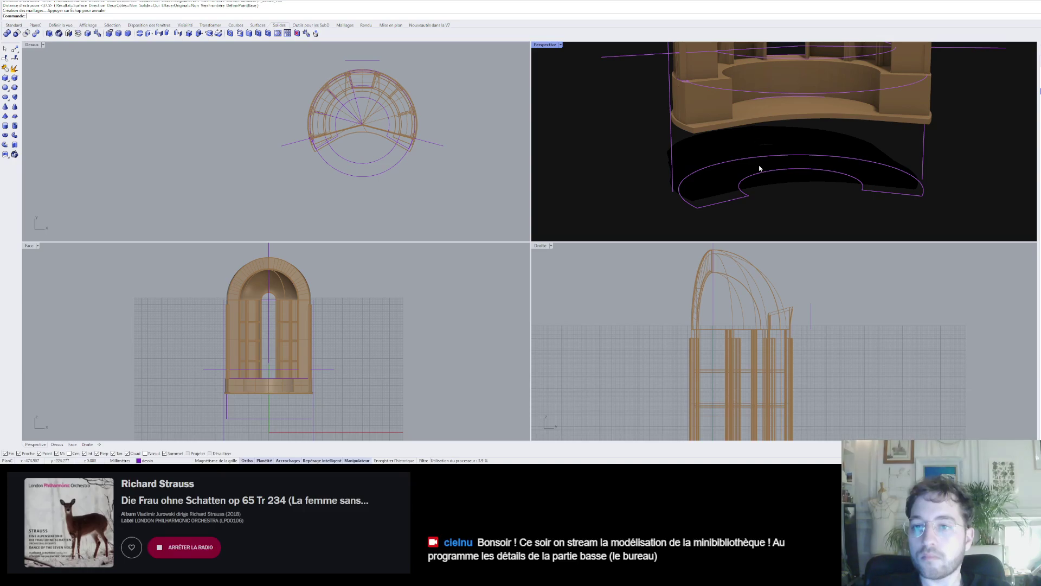
right_click_drag(760, 169, 768, 169)
key("ctrl+z")
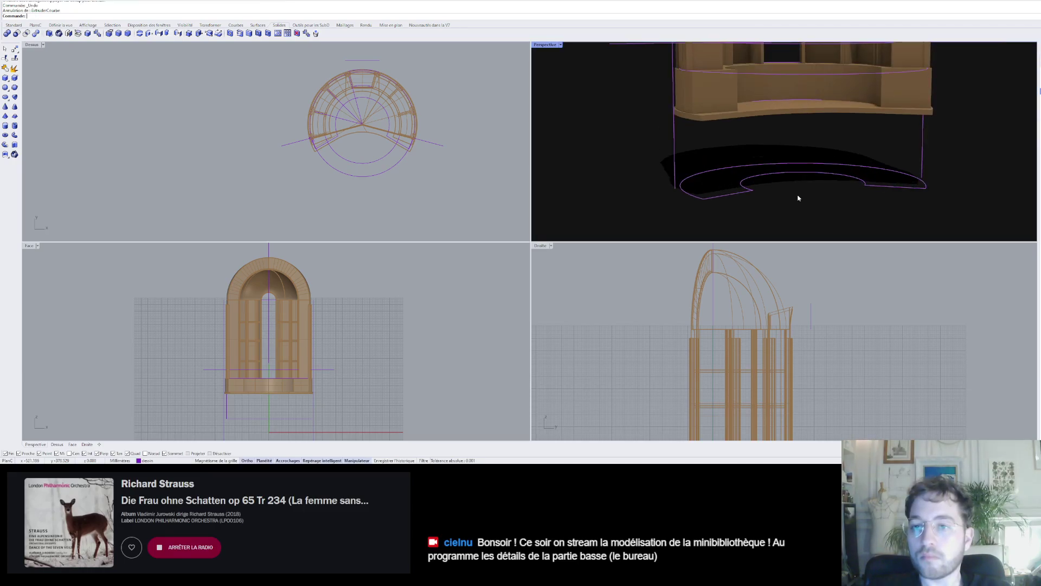
- Create a planar surface from the closed inset outline
left_click(827, 175)
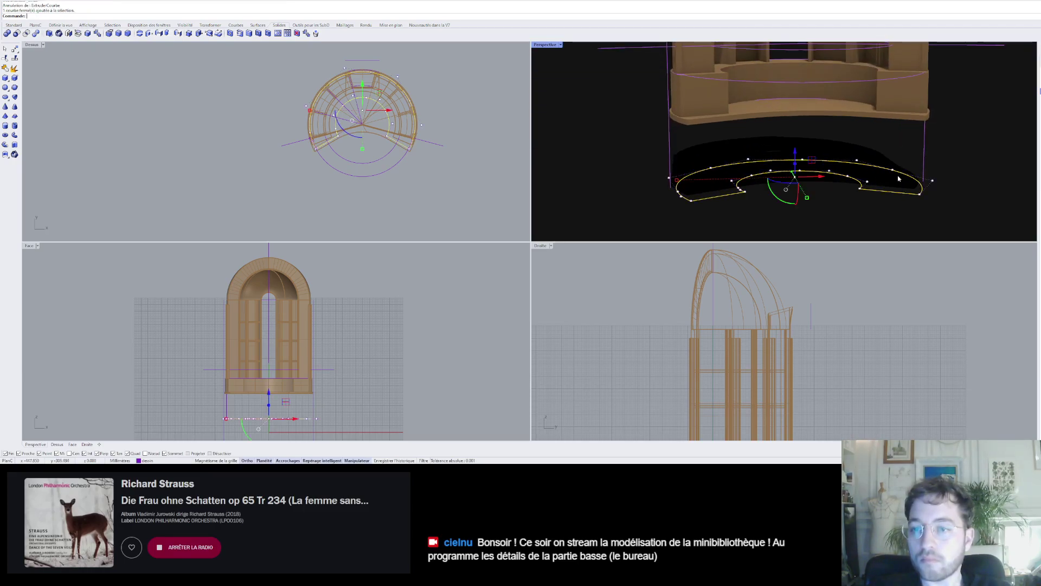
right_click_drag(911, 165, 748, 154)
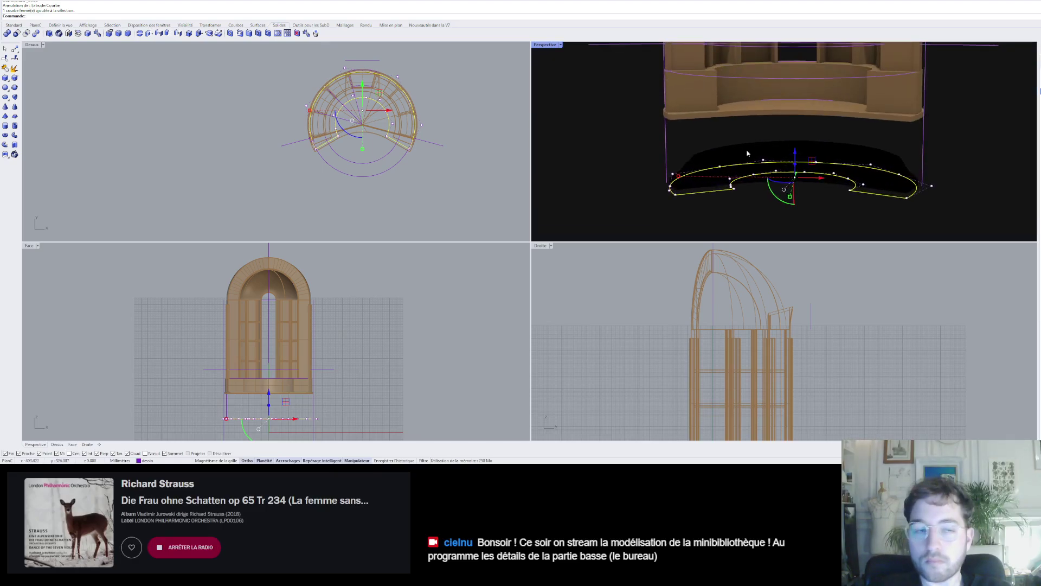
key("Escape")
left_click(257, 25)
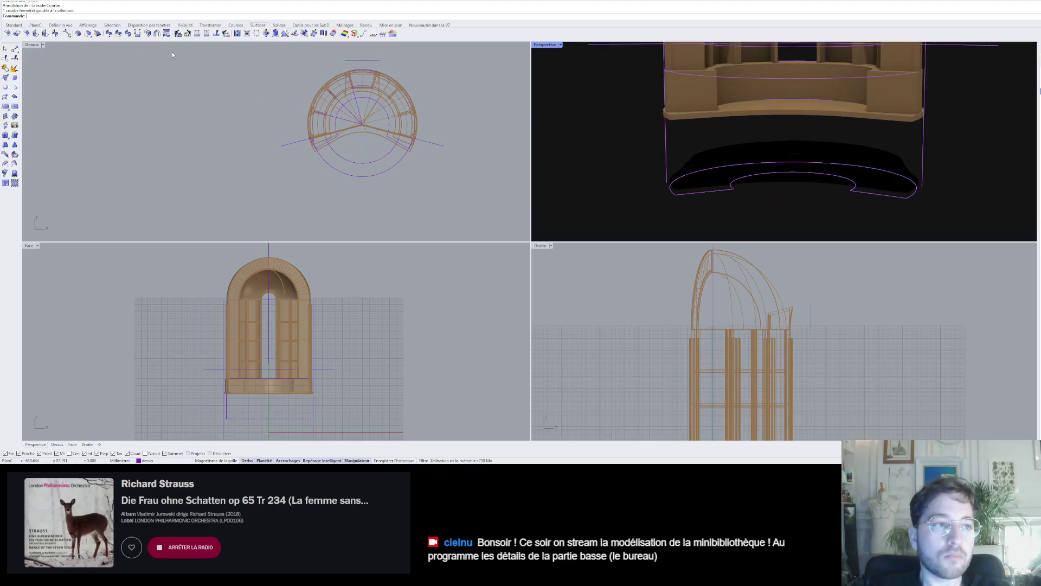
left_click(5, 88)
left_click(790, 173)
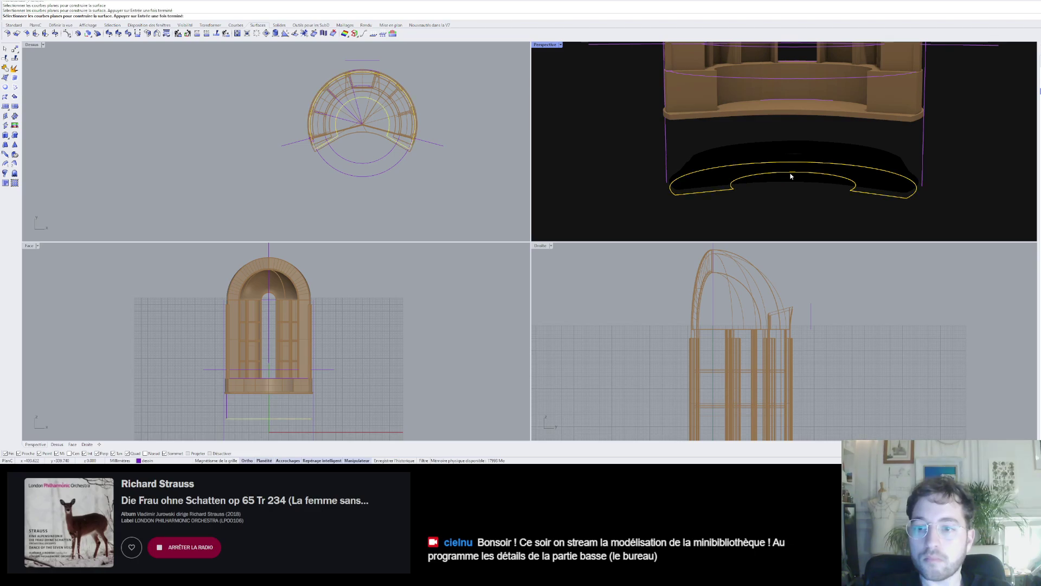
right_click(762, 184)
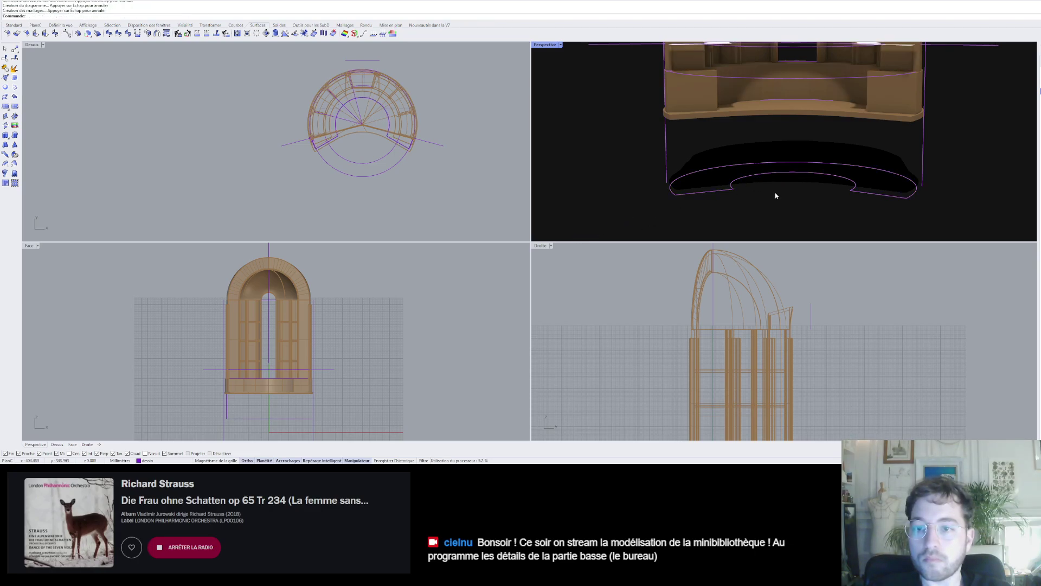
- Try to extrude the closed inset outline upward through the desktop with the gumball, undo the extrusion and reselect the outline
right_click_drag(775, 196, 791, 151)
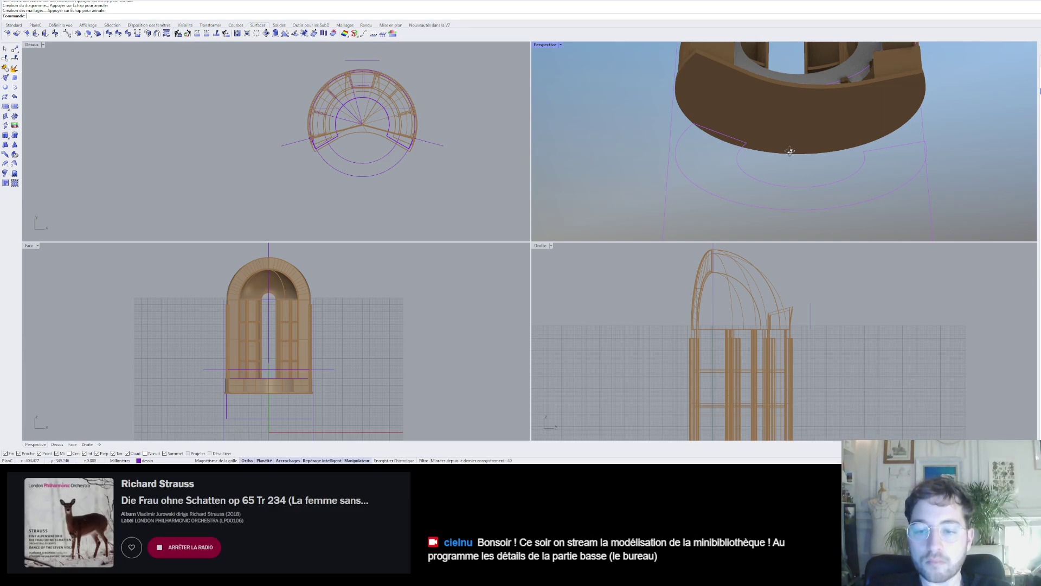
right_click_drag(791, 154, 804, 178)
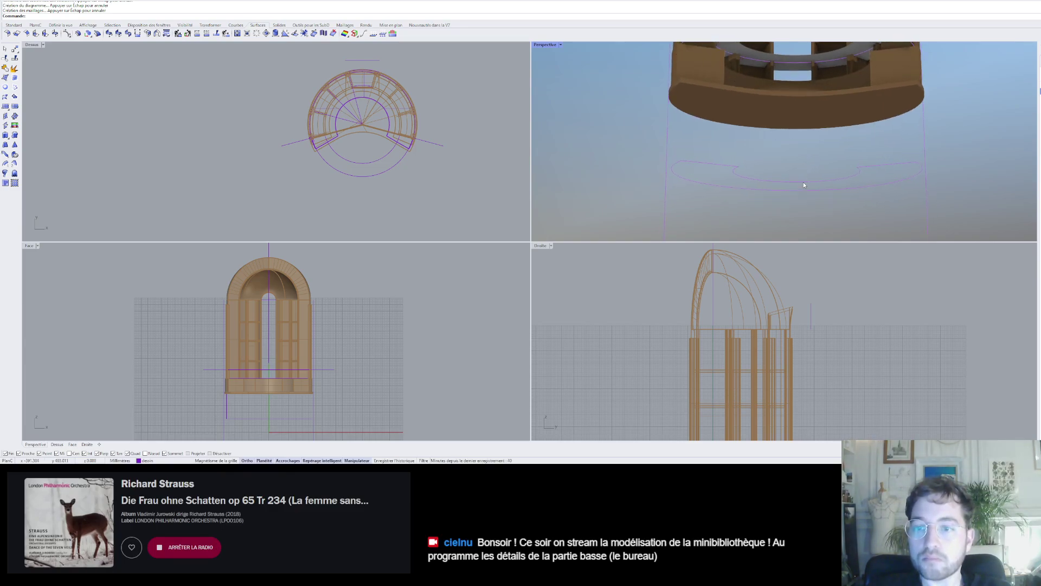
left_click(803, 180)
left_click_drag(796, 164, 822, 74)
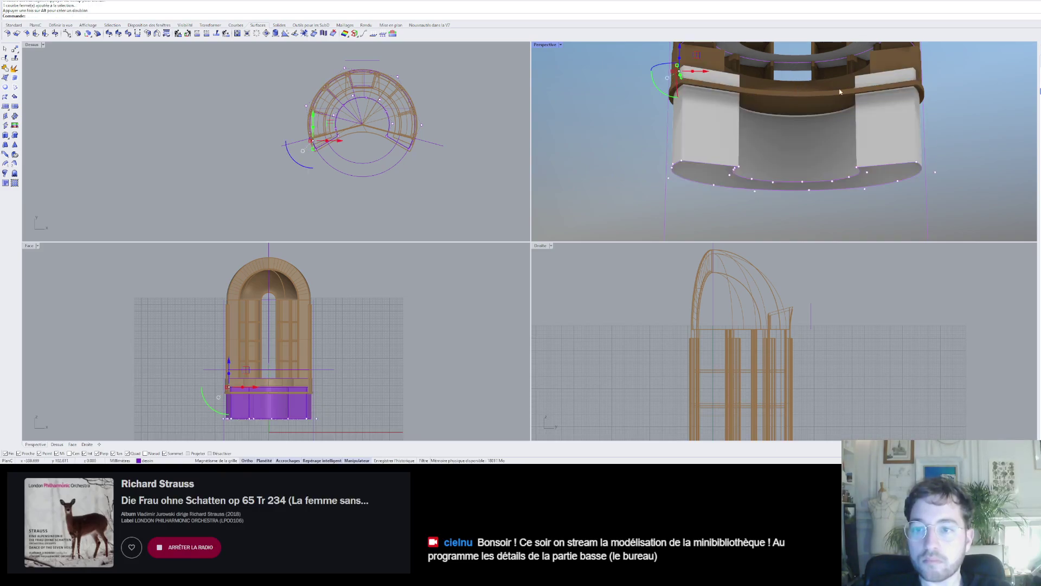
right_click_drag(840, 91, 850, 144)
key("ctrl+z")
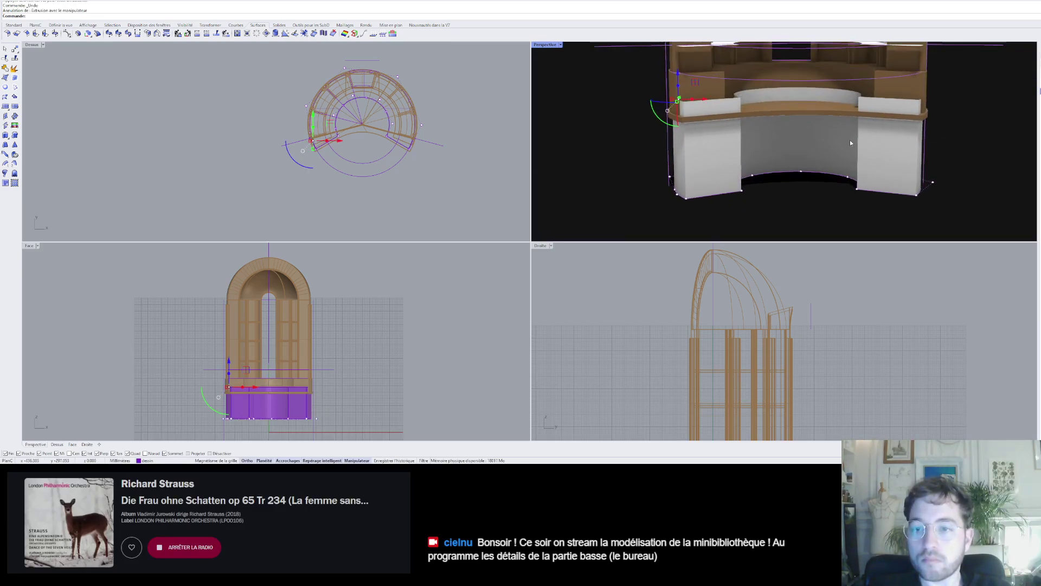
right_click_drag(804, 185, 799, 162)
key("Escape")
left_click(800, 182)
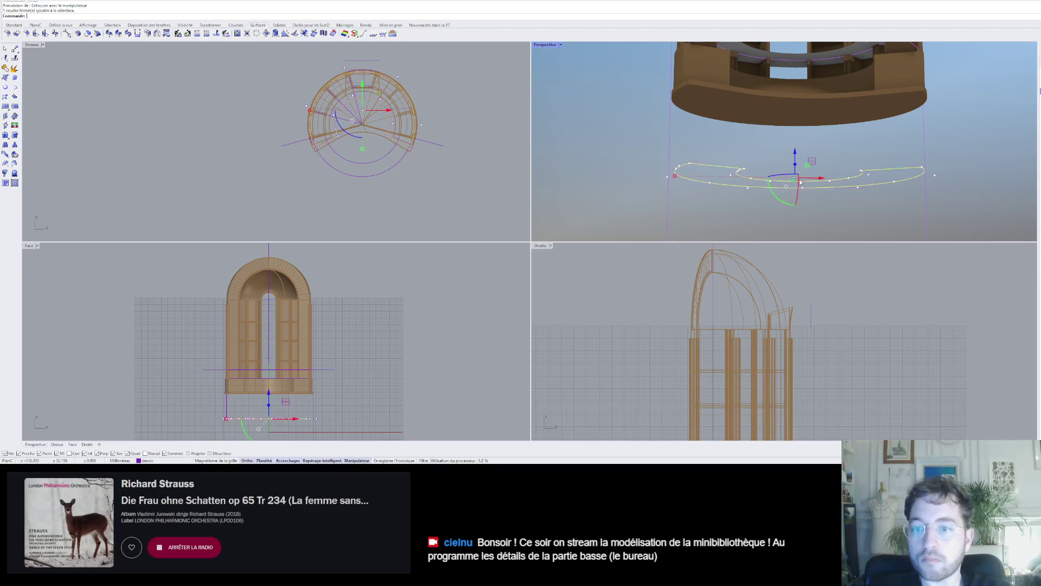
- Try to extrude the closed inset outline downward with the gumball, and undo the extrusion
left_click_drag(796, 164, 232, 399)
key("ctrl+z")
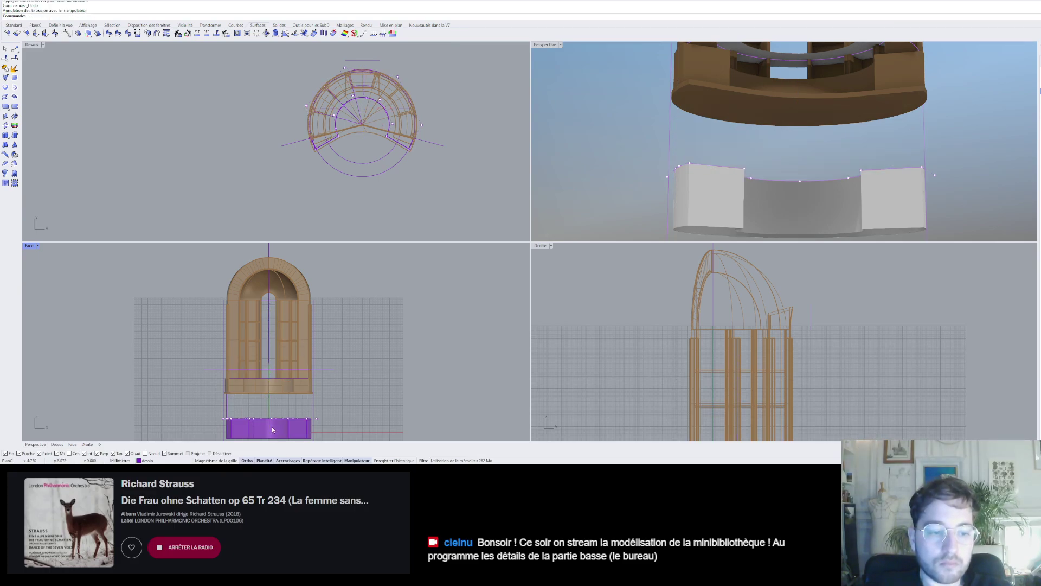
scroll(272, 430, "up", 4)
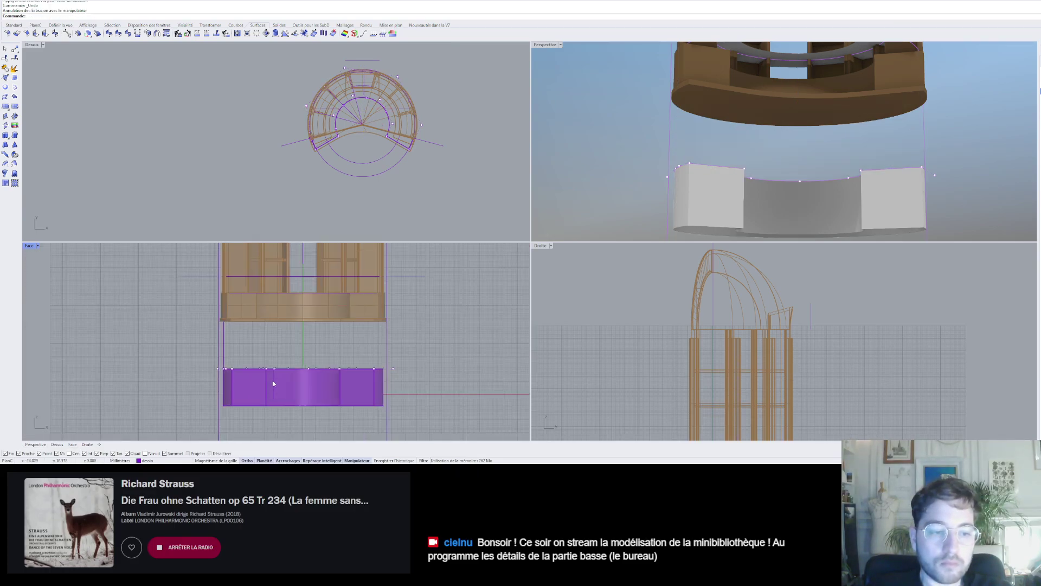
scroll(274, 386, "up", 3)
key("ctrl+z")
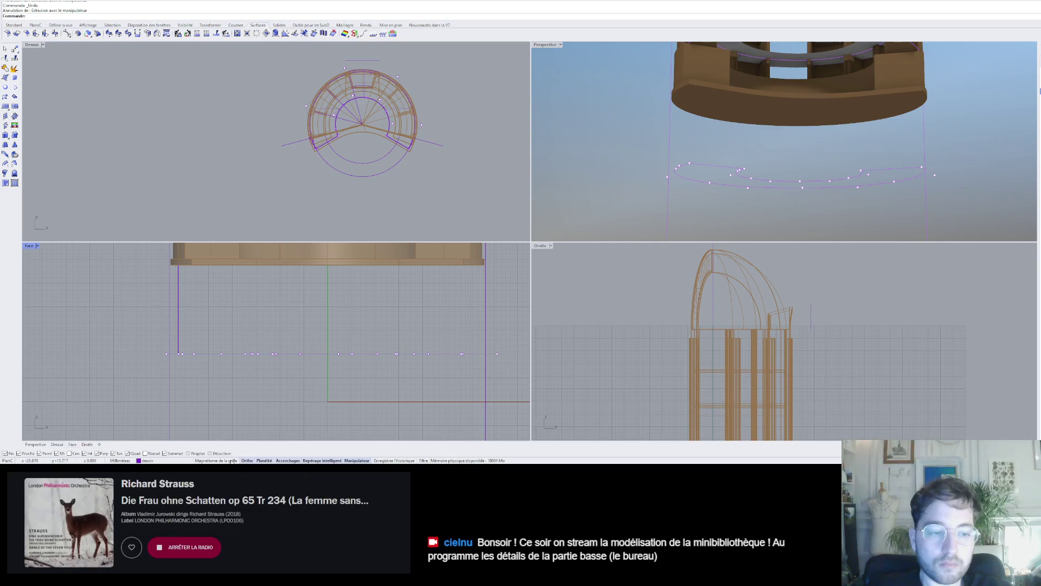
- Turn on grid snap and extrude the closed inset outline up to the desktop's underside with the gumball
left_click(232, 460)
left_click(784, 182)
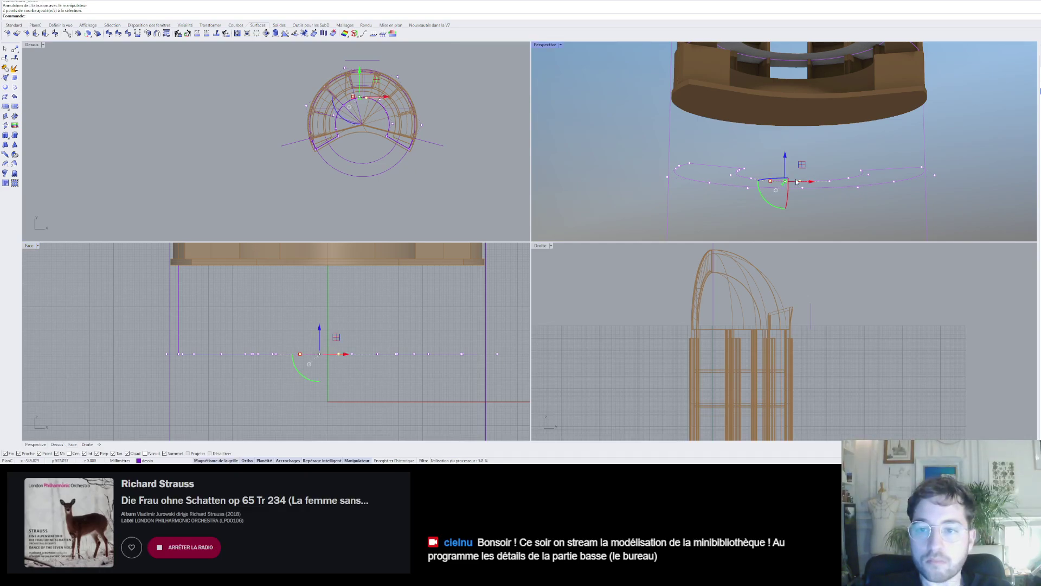
key("Escape")
left_click_drag(858, 201, 784, 173)
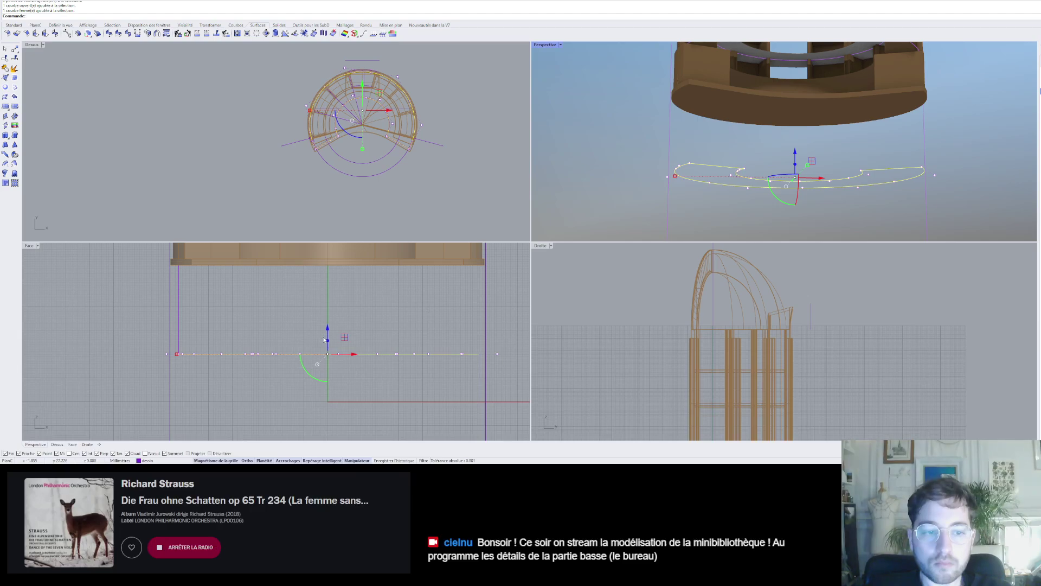
left_click_drag(327, 341, 327, 252)
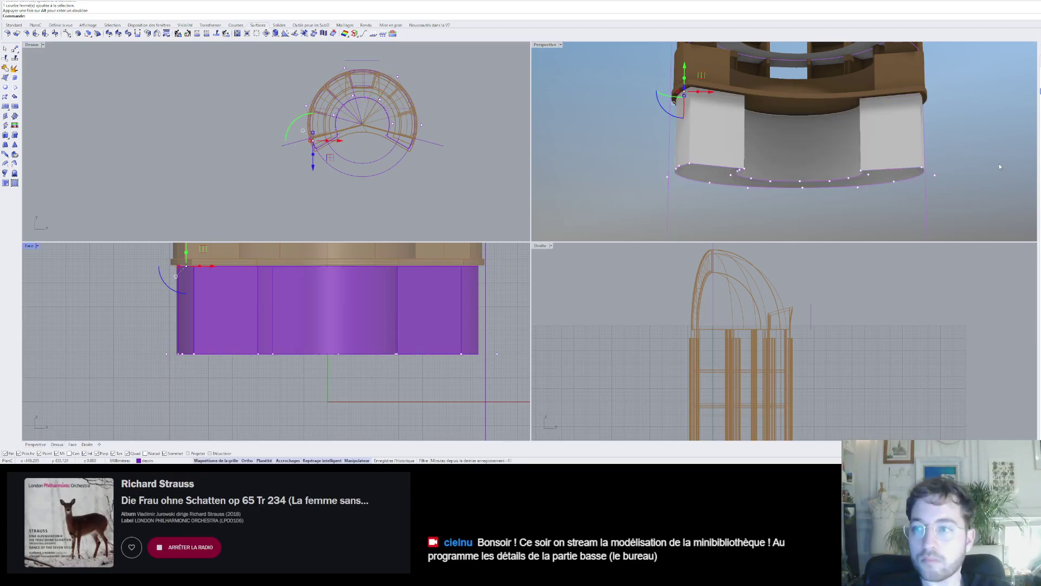
- Try to cap the extruded lower body and extend it downward with the gumball
left_click(279, 24)
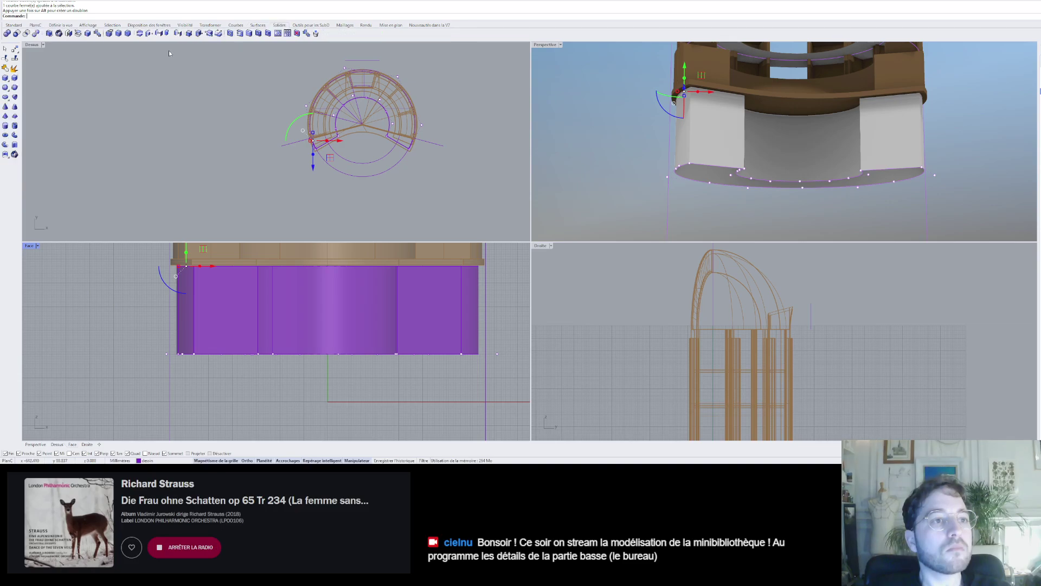
left_click(68, 33)
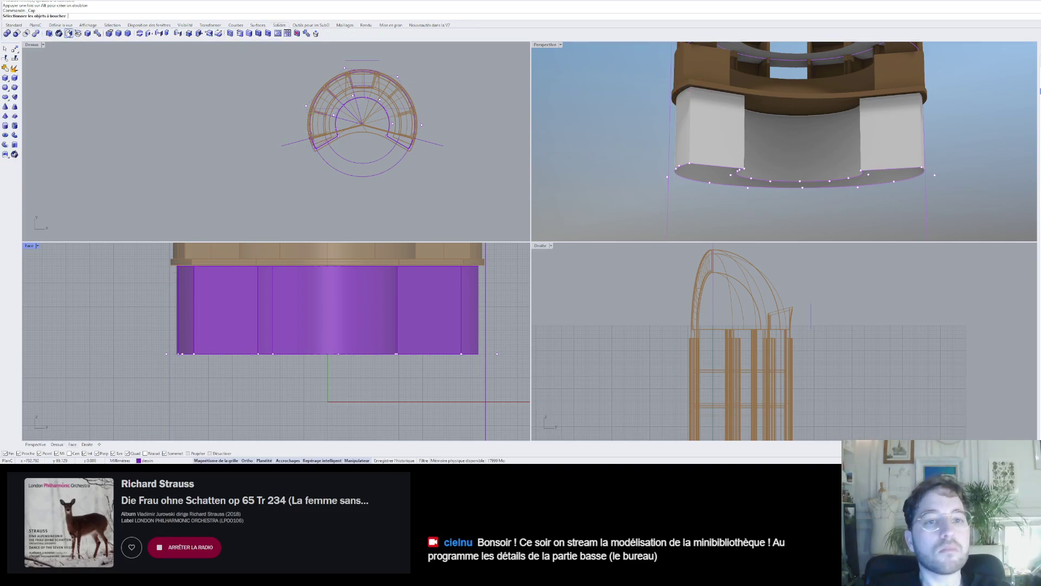
key("Escape")
mouse_move(789, 170)
right_mouse_down()
mouse_move(782, 133)
mouse_move(776, 204)
mouse_move(774, 182)
right_mouse_up()
left_click(775, 156)
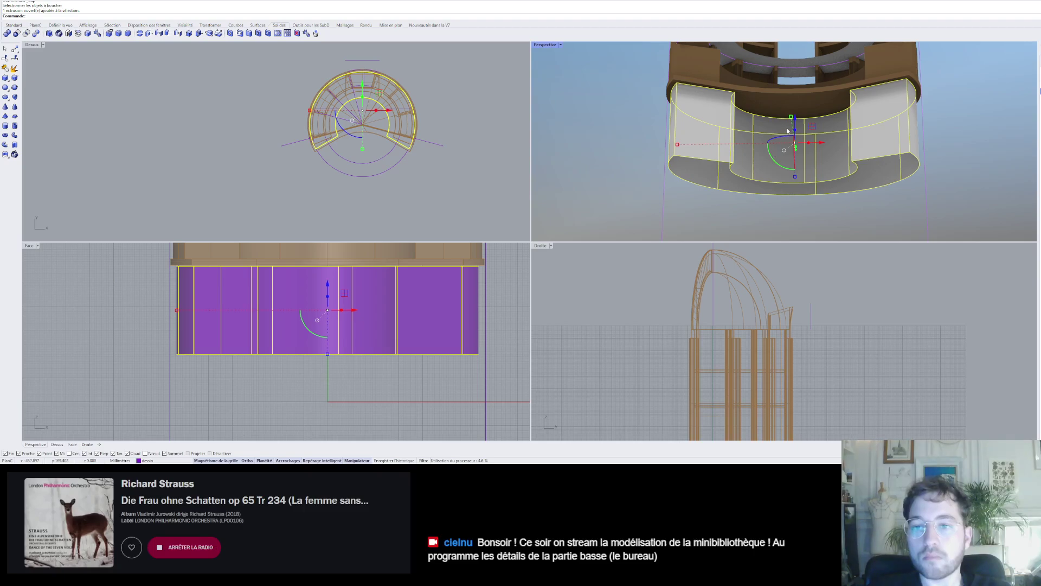
left_click_drag(794, 133, 789, 163)
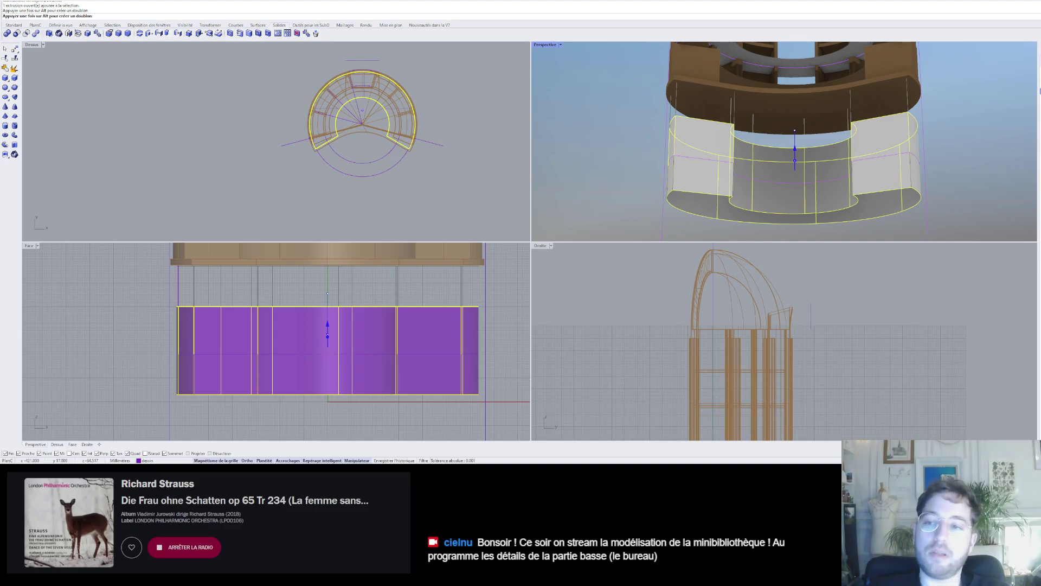
key("Escape")
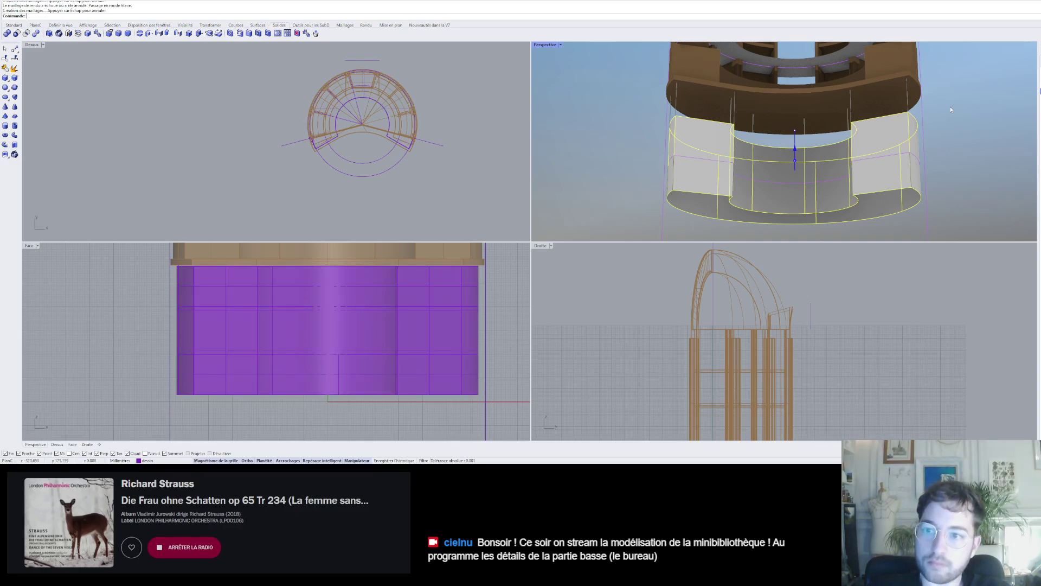
- Switch the perspective view to shaded display, and undo the lower body's downward extension and the outline's extrusion
scroll(872, 118, "down", 4)
scroll(867, 116, "down", 3)
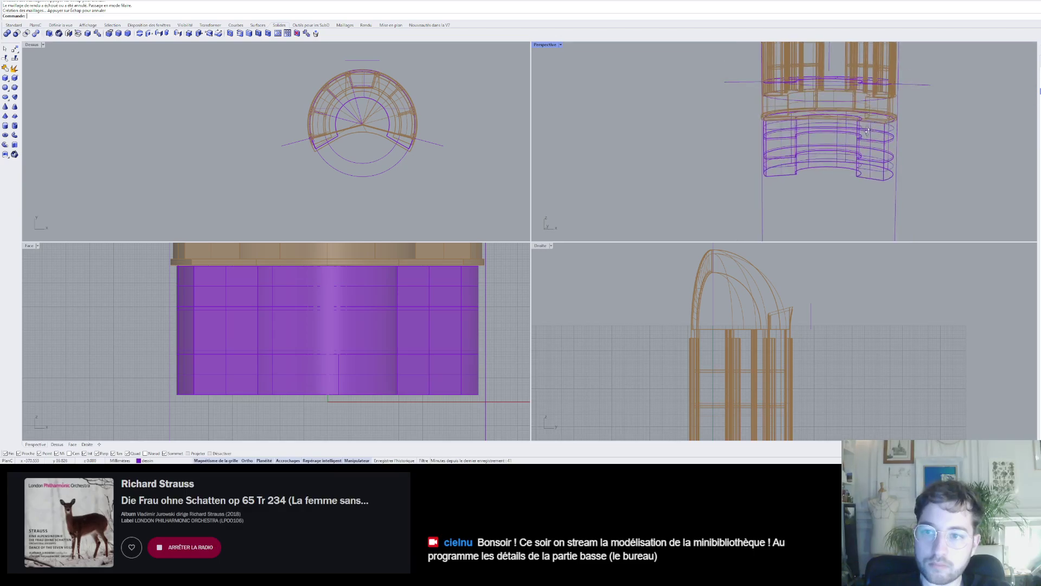
key("ctrl+alt+s")
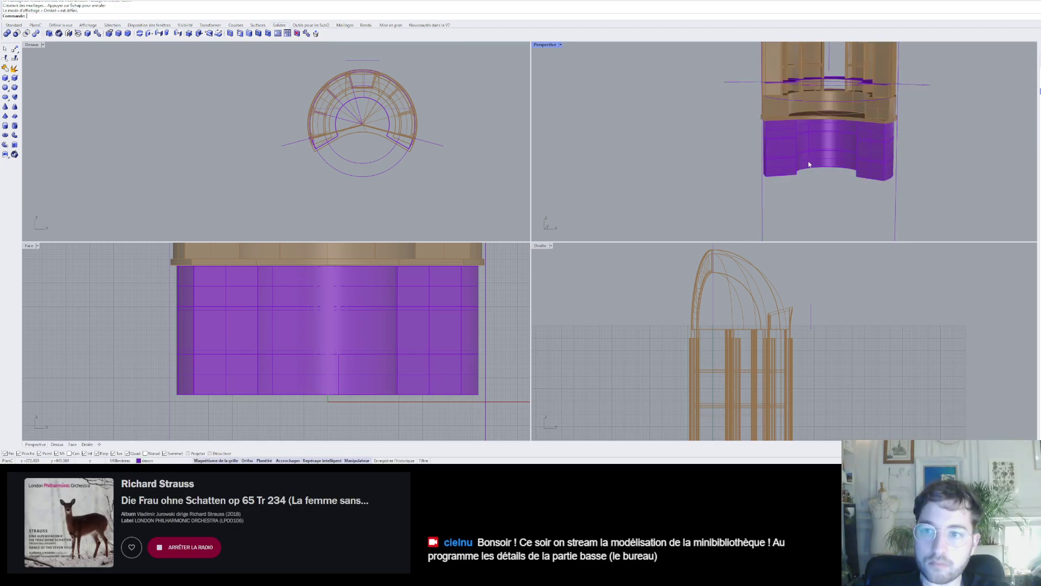
scroll(826, 124, "up", 3)
key("Escape")
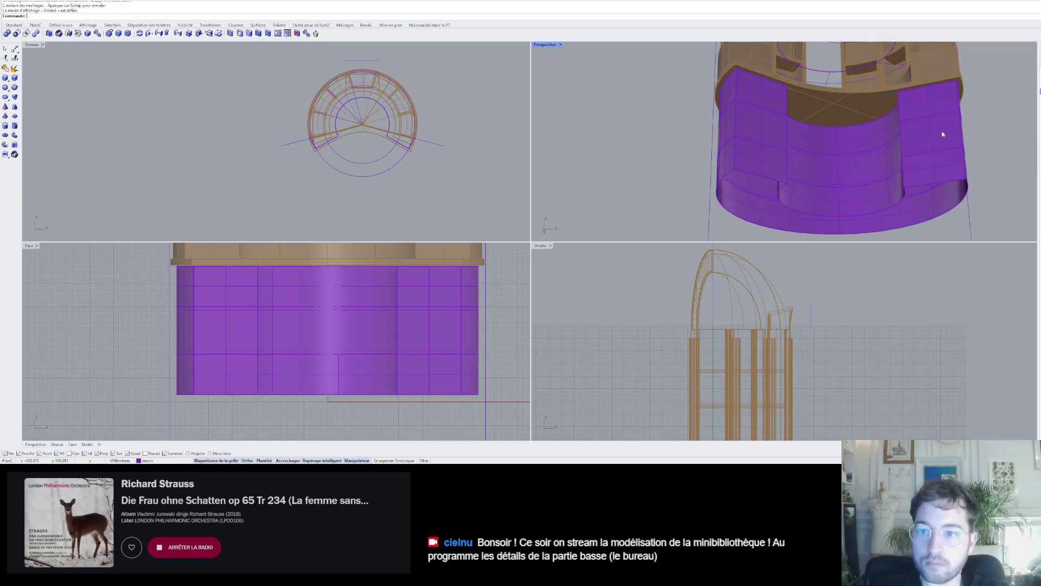
scroll(942, 132, "down", 5)
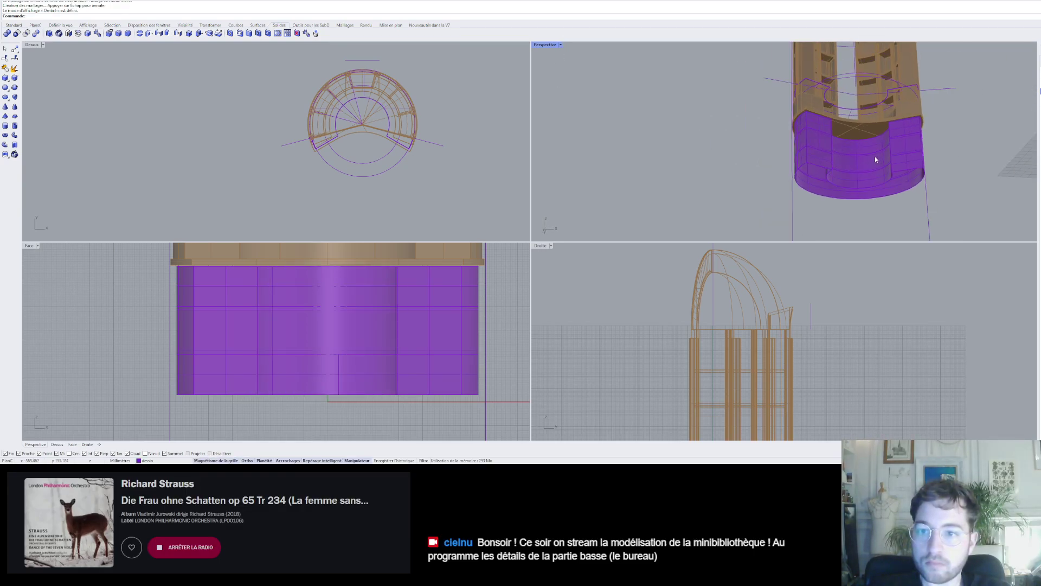
left_click(805, 147)
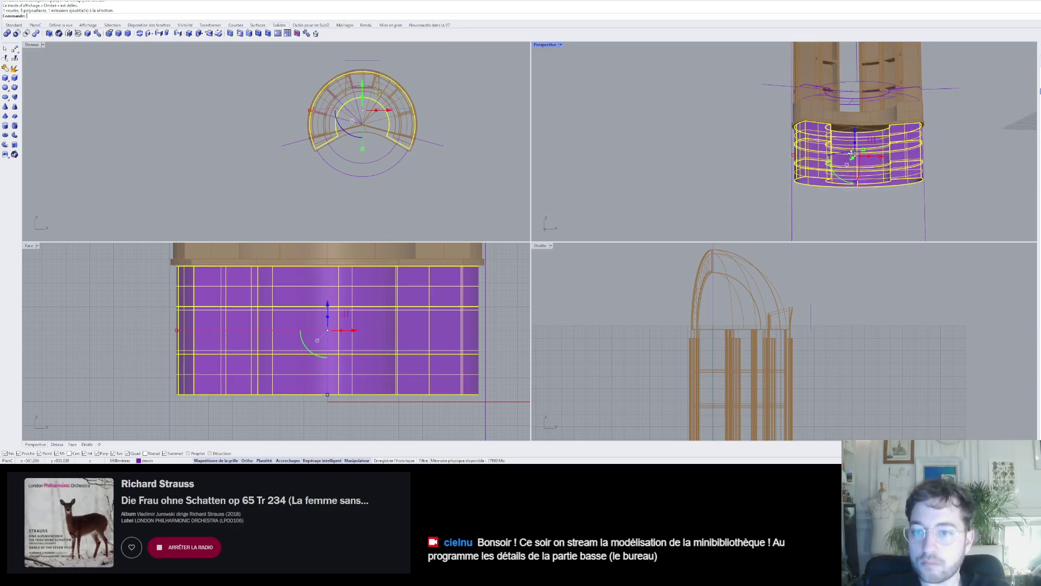
key("ctrl+z")
key("ctrl+z")
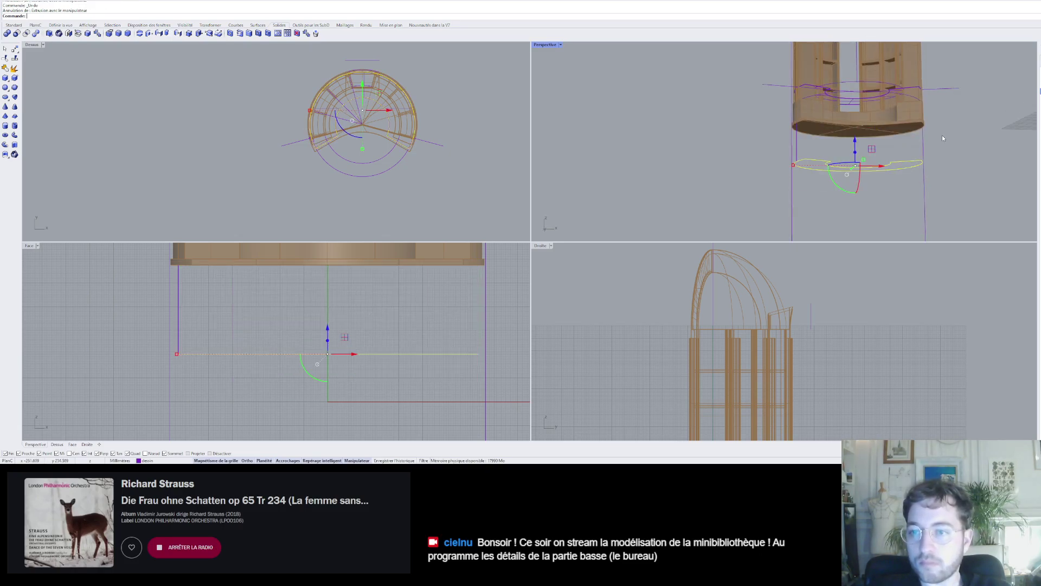
- Lower the closed inset outline slightly and extrude it up to the underside of the desktop
right_click_drag(902, 141, 896, 160)
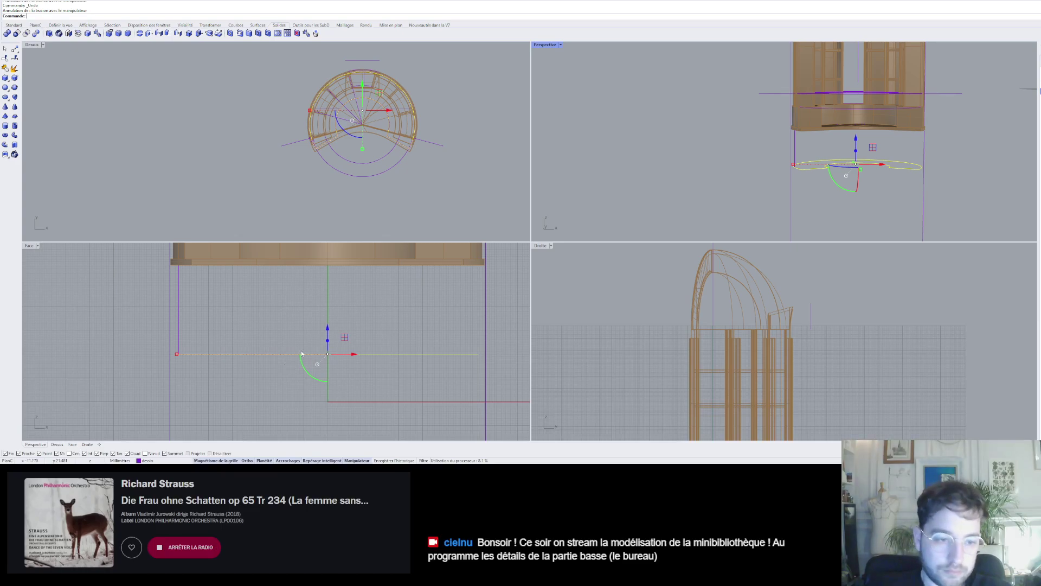
left_click_drag(328, 329, 329, 331)
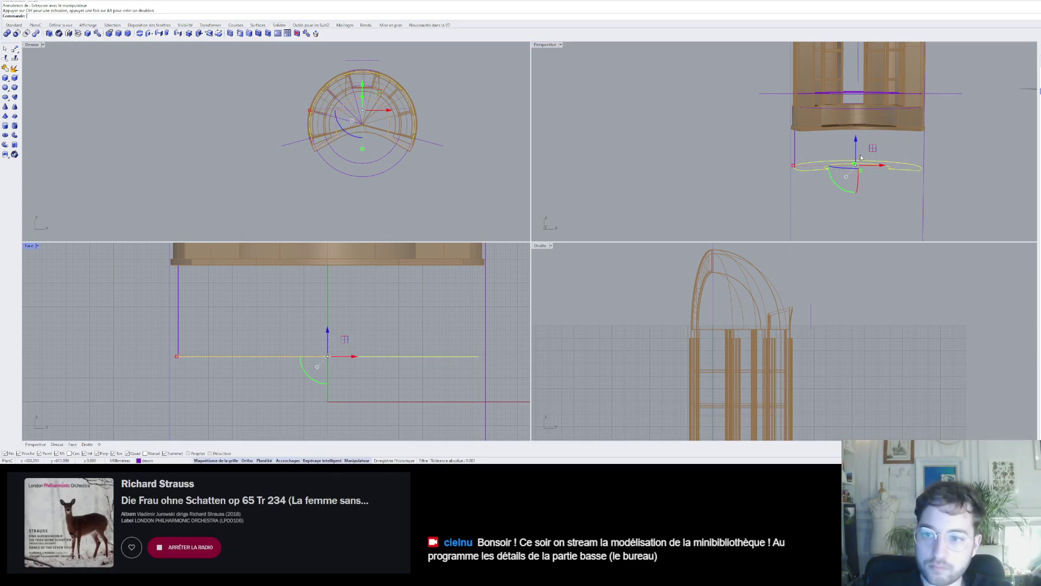
left_click(866, 198)
left_click(867, 161)
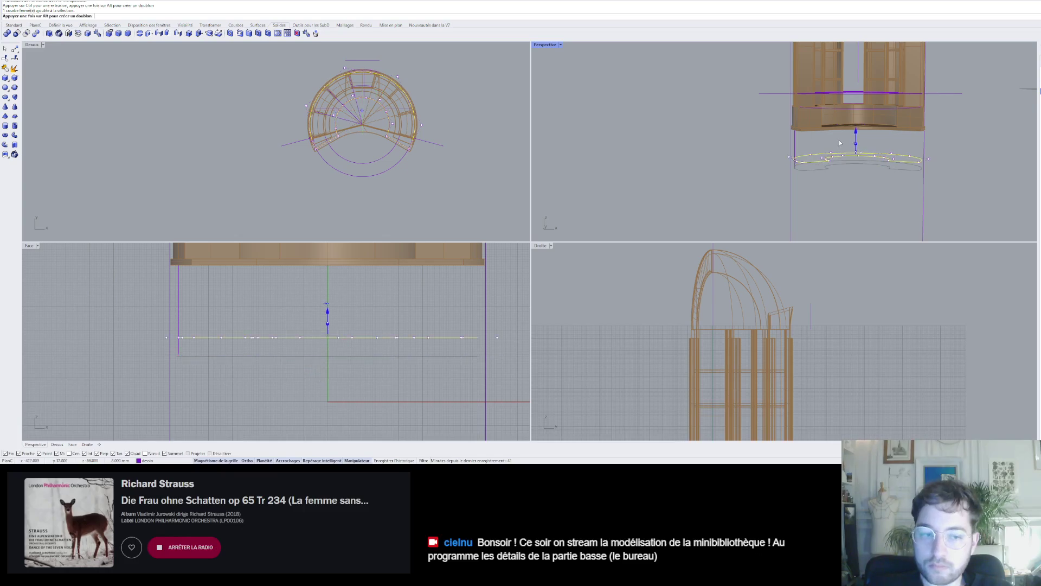
left_click_drag(327, 330, 236, 297)
scroll(203, 273, "down", 4)
scroll(291, 332, "down", 8)
scroll(292, 290, "up", 10)
scroll(234, 308, "up", 6)
scroll(776, 179, "down", 2)
right_click_drag(835, 173, 837, 159)
key("Escape")
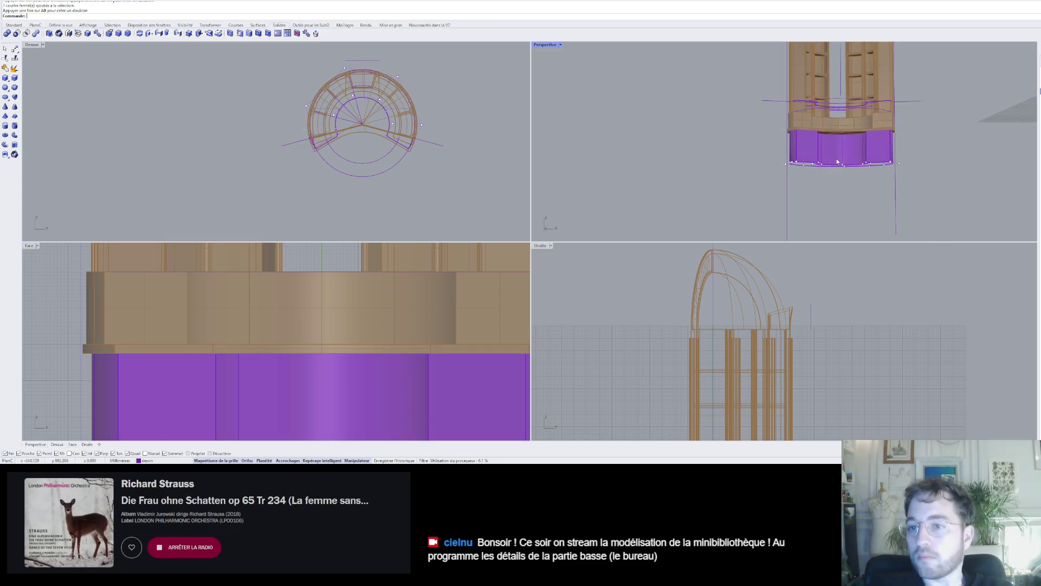
scroll(846, 150, "up", 4)
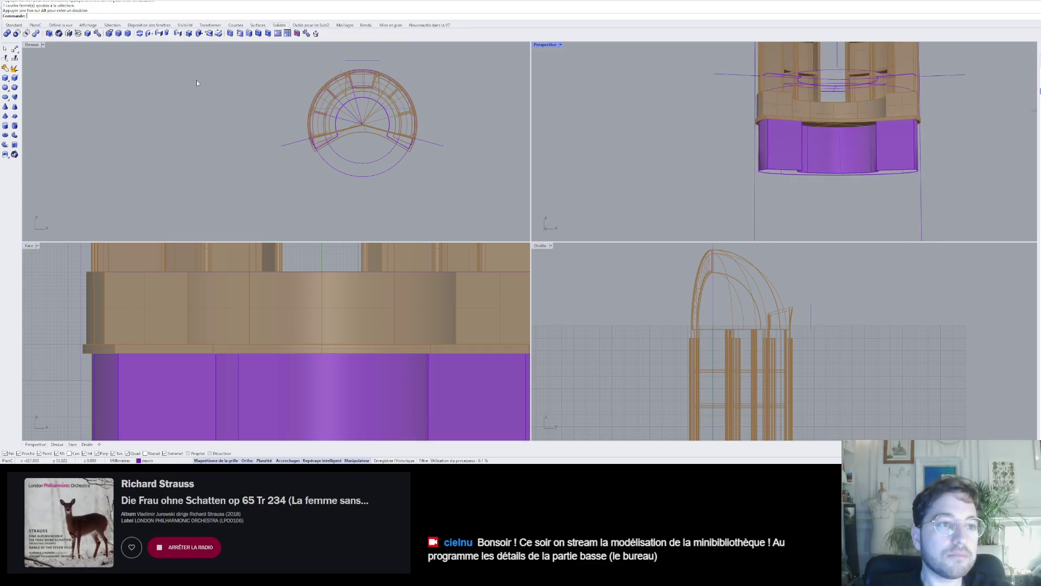
- Create a rectangular plane surface enclosing the library's plan and move it down to the desktop's underside
left_click(242, 25)
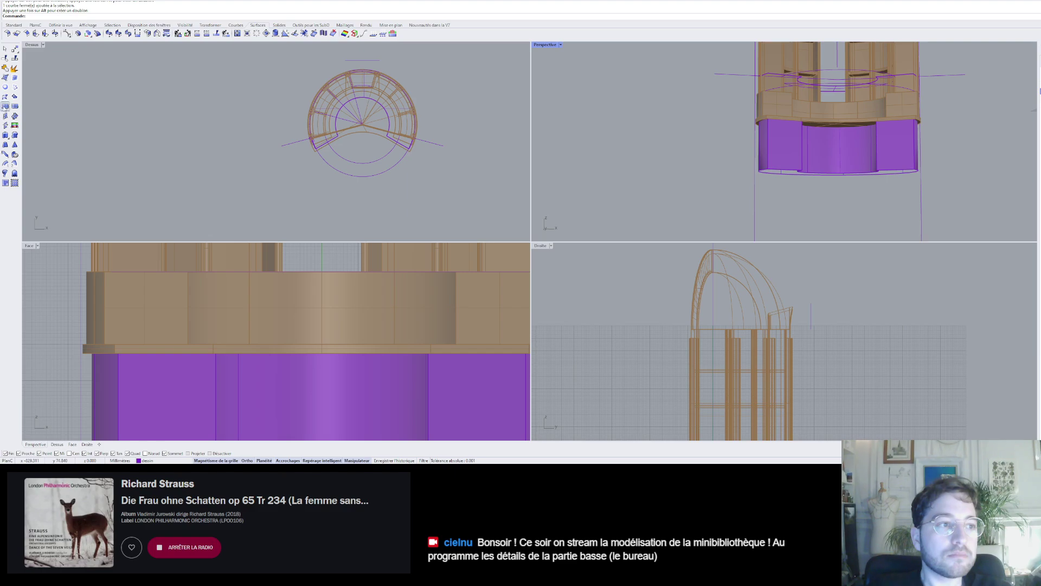
left_click(5, 106)
left_click(294, 64)
left_click(446, 182)
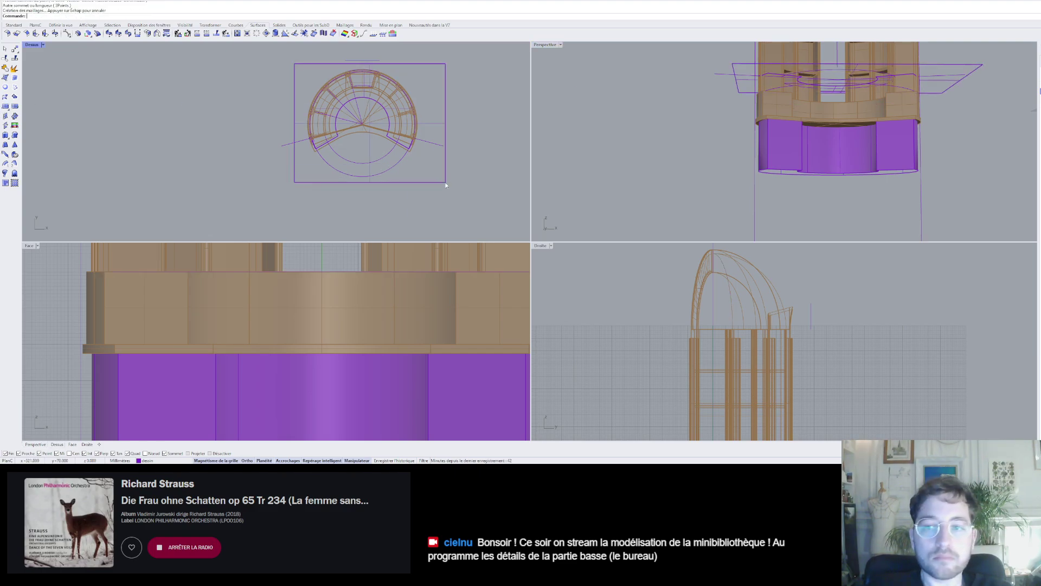
left_click(844, 69)
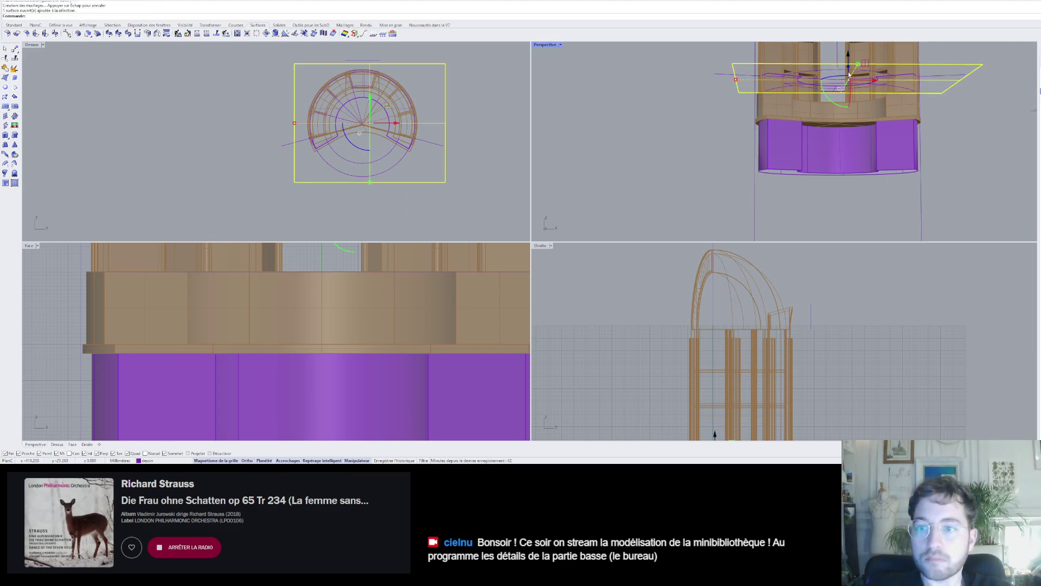
left_click_drag(845, 70, 845, 100)
scroll(372, 343, "down", 3)
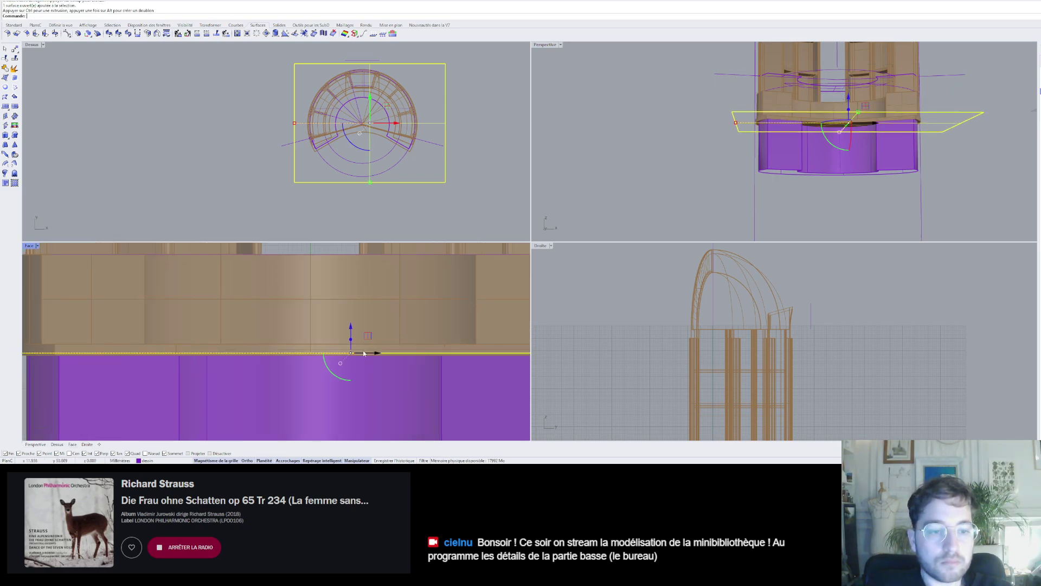
- Copy the rectangular plane down to the base of the lower body and raise the copy slightly above the body's bottom edge
left_click_drag(371, 342, 322, 392)
scroll(271, 424, "up", 5)
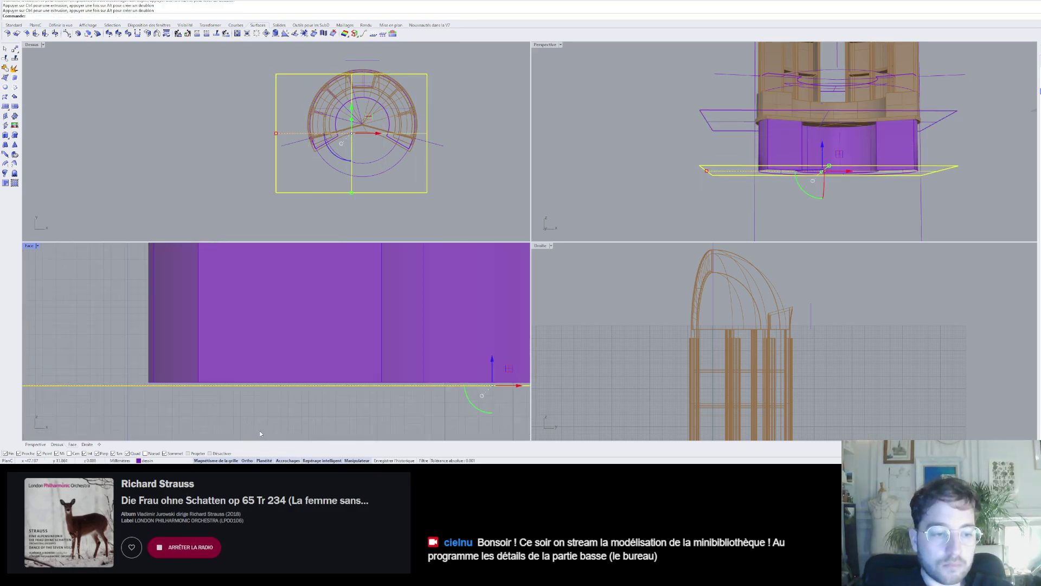
left_click_drag(493, 362, 496, 351)
scroll(425, 361, "down", 4)
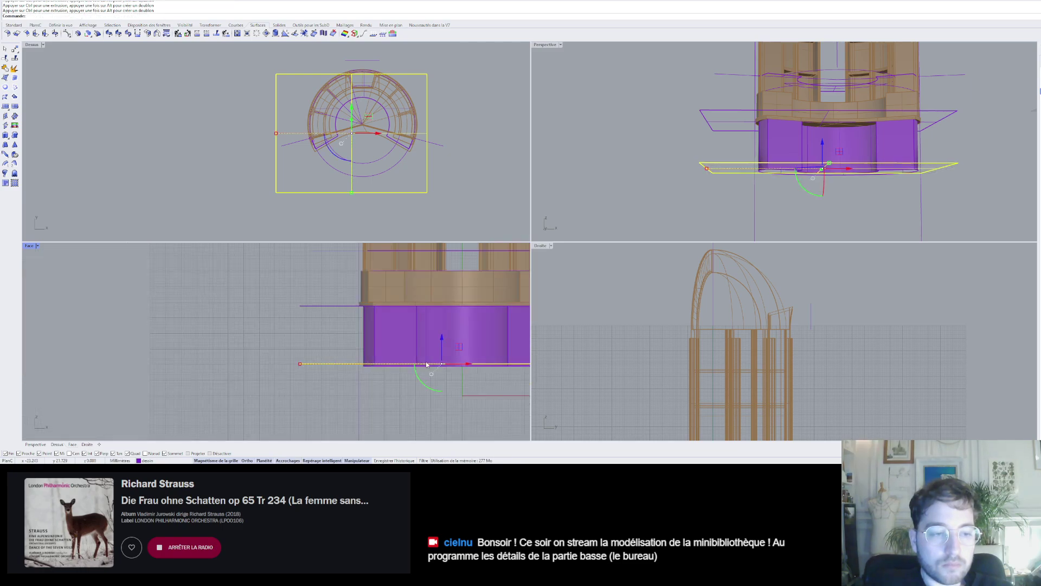
scroll(255, 256, "up", 6)
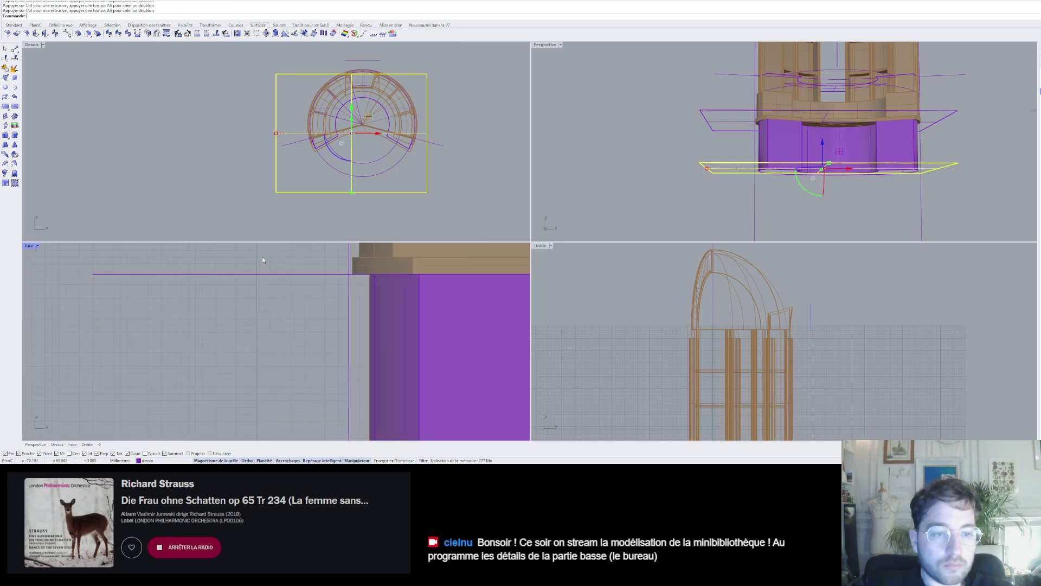
- Reposition the lower plane beside the vertical guide line, level with the base plate's upper face
scroll(295, 265, "down", 3)
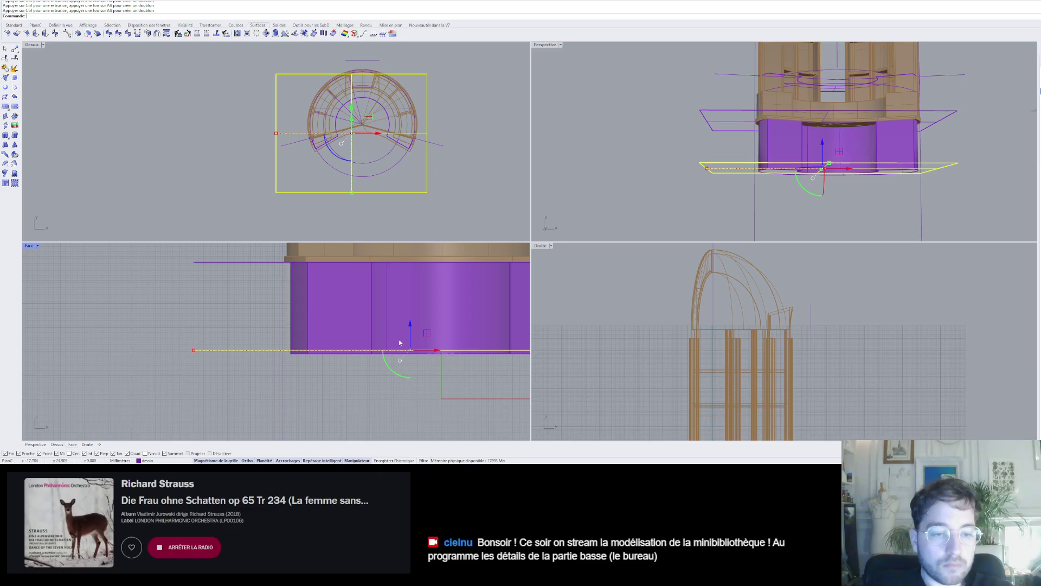
scroll(400, 342, "up", 4)
left_click_drag(415, 353, 178, 351)
scroll(175, 364, "up", 7)
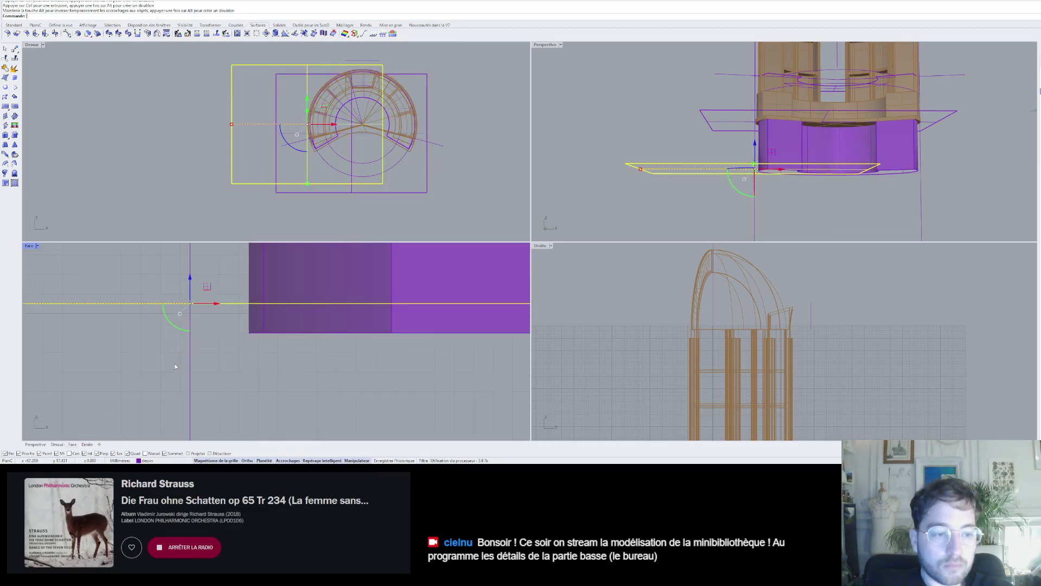
scroll(187, 328, "up", 3)
left_click_drag(182, 265, 205, 288)
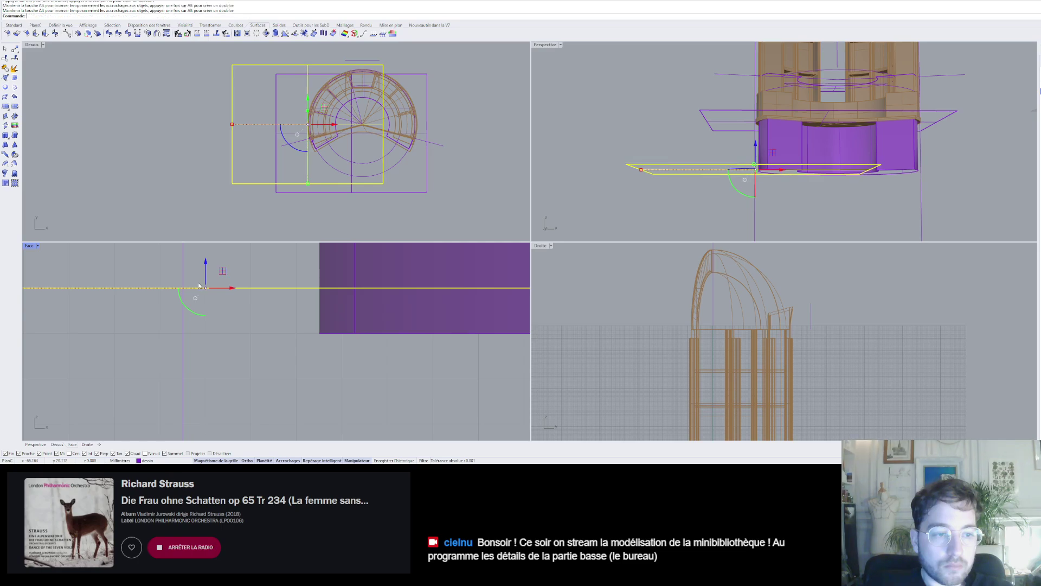
scroll(227, 303, "down", 10)
left_click(323, 342)
scroll(326, 343, "down", 2)
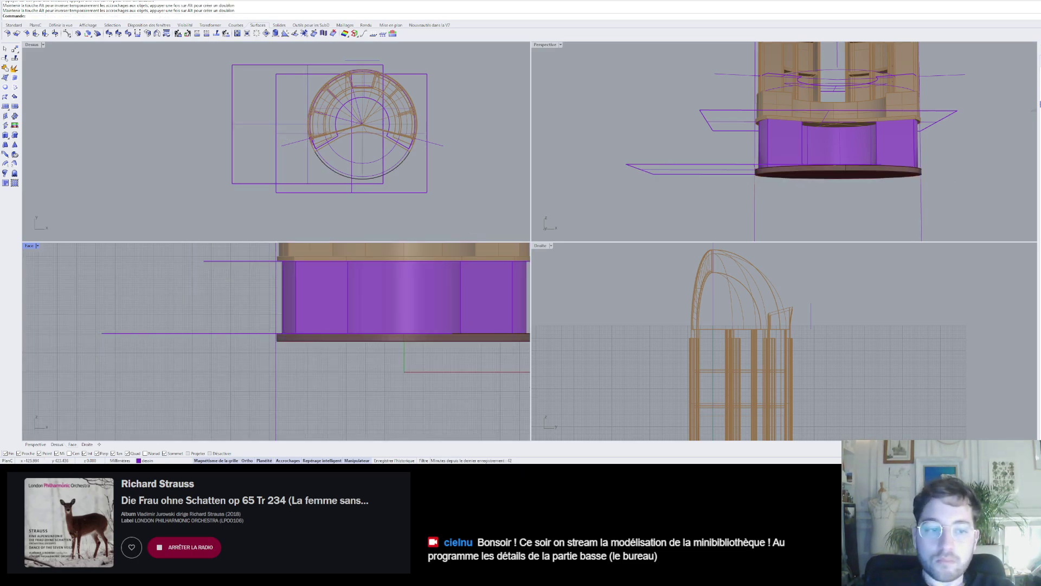
right_click_drag(841, 136, 838, 131)
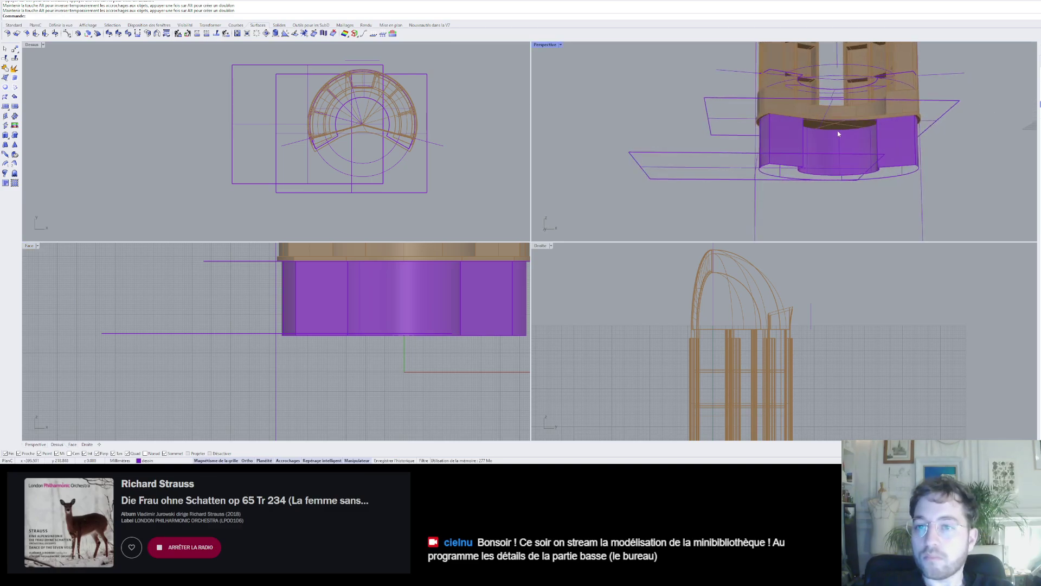
left_click(5, 58)
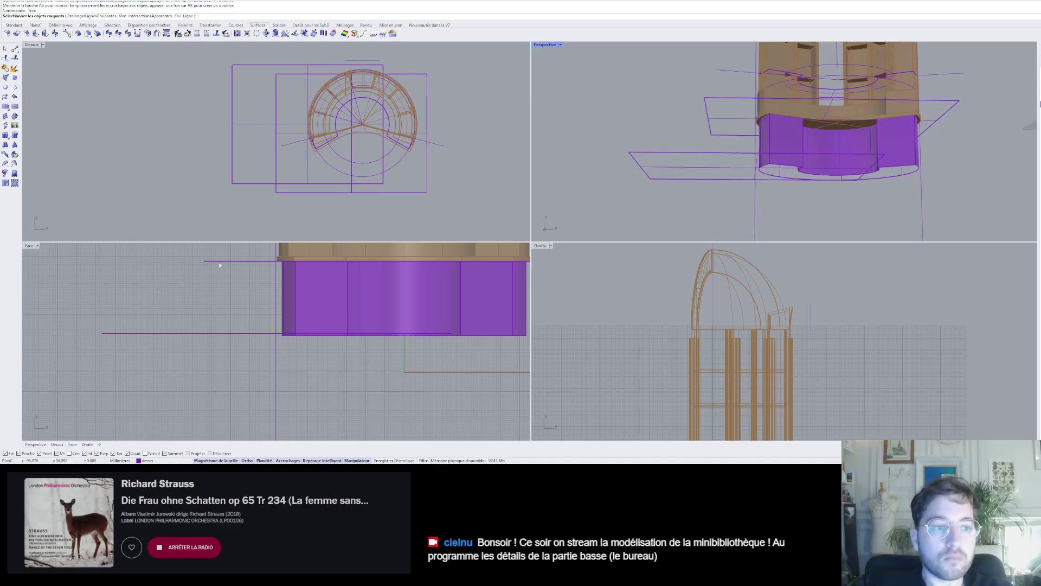
left_click_drag(223, 255, 174, 373)
right_click(175, 373)
key("Escape")
- Move the lower rectangular plane sideways beneath the lower body so it spans the whole plan
scroll(212, 331, "down", 8)
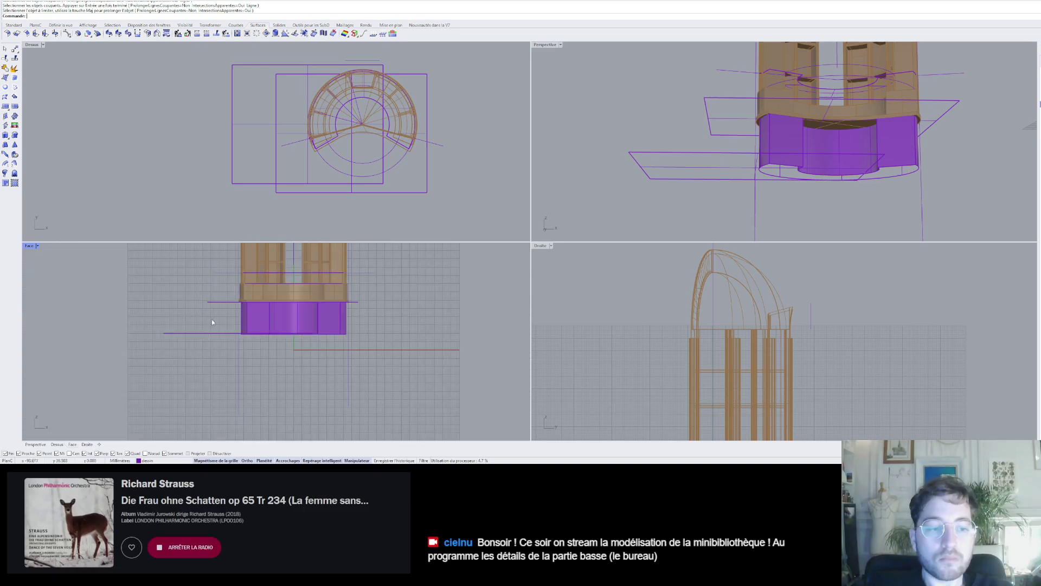
left_click(309, 334)
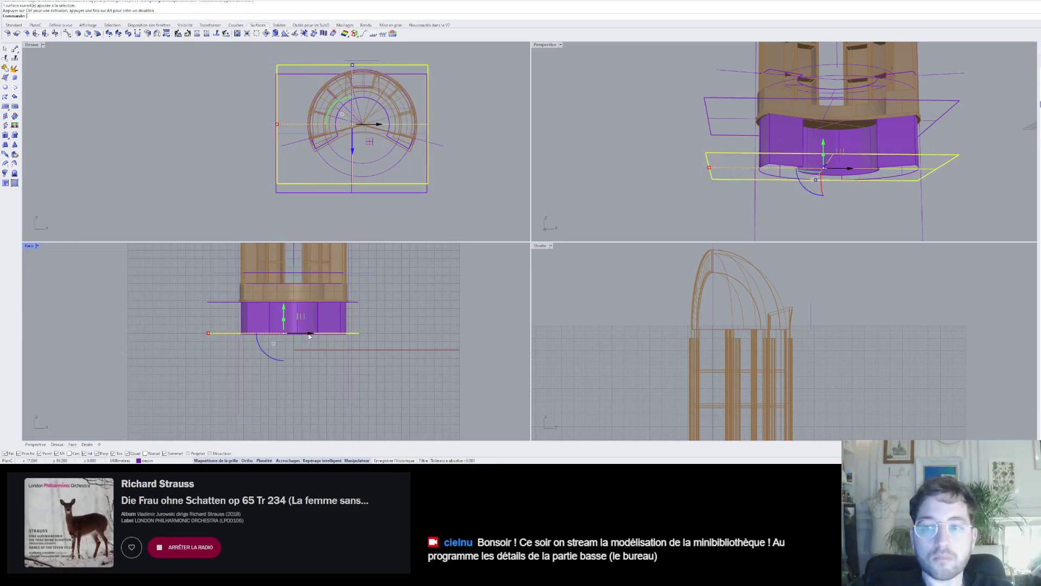
right_click_drag(754, 157, 596, 131)
key("Escape")
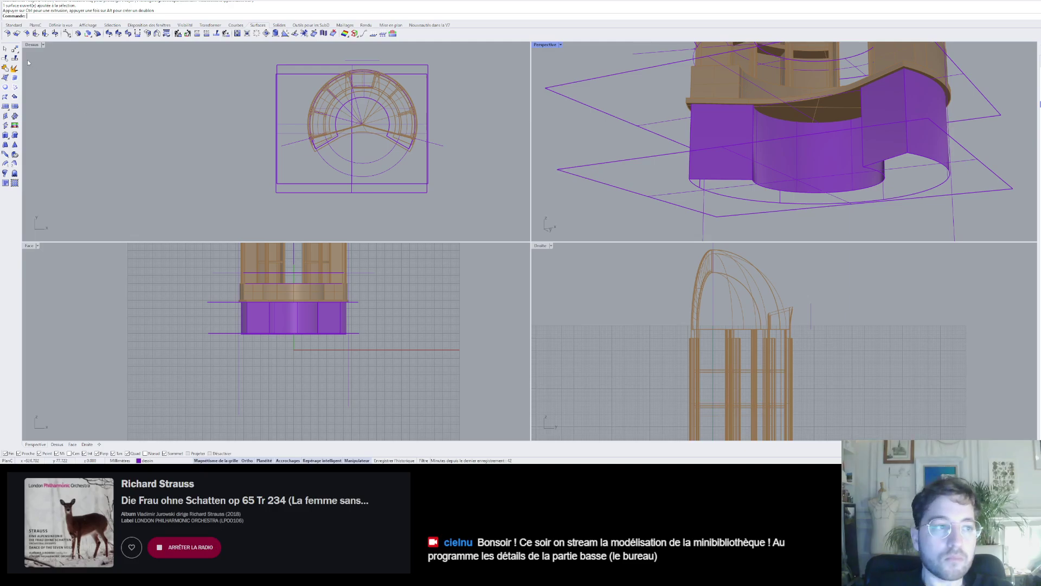
- Trim off the lower body's bottom strip below the lower plane, using both rectangular planes as cutting objects
left_click(6, 59)
left_click_drag(231, 294, 218, 342)
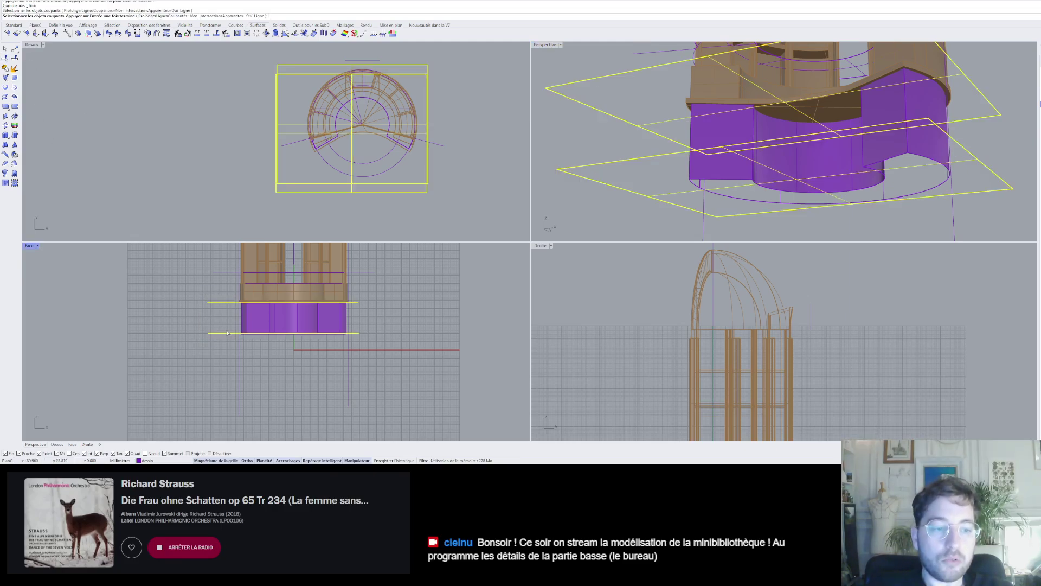
scroll(239, 333, "up", 10)
right_click(214, 325)
left_click(223, 329)
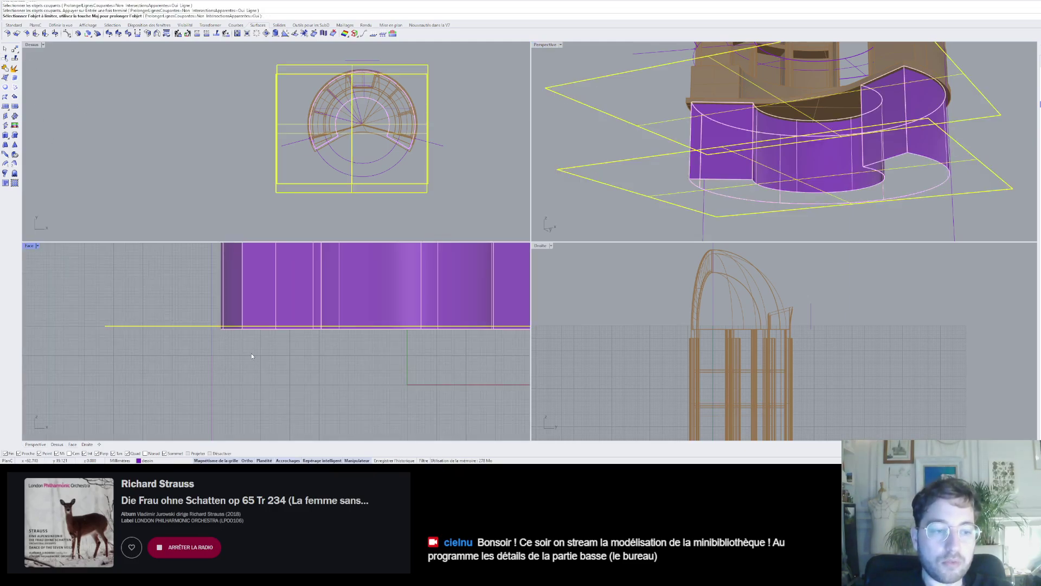
- Hide the tan library parts, keeping the purple lower body, planes and construction curves displayed
scroll(222, 340, "down", 2)
right_click_drag(221, 341, 217, 353)
scroll(218, 354, "down", 4)
scroll(429, 291, "up", 8)
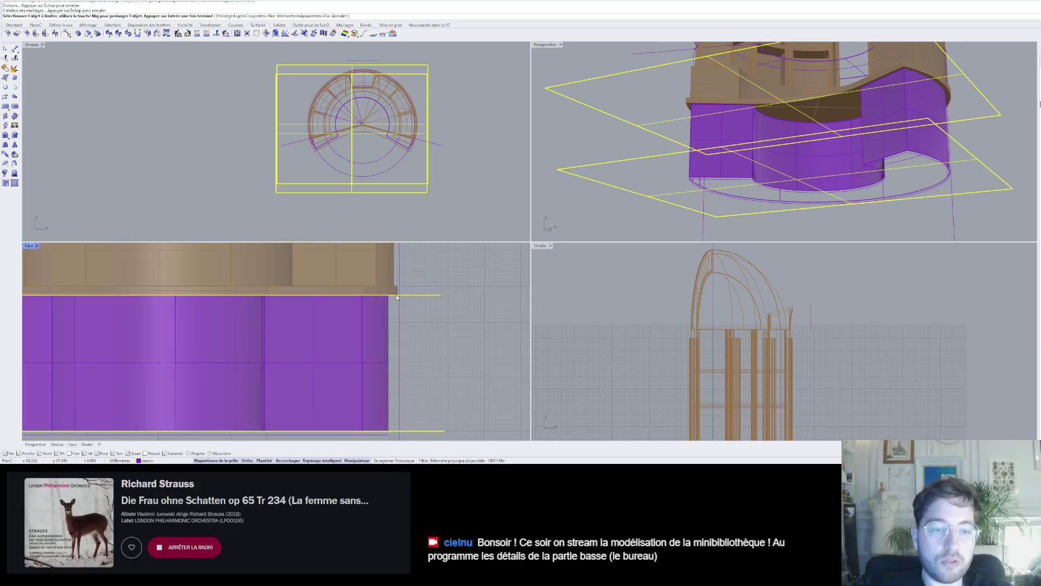
scroll(716, 199, "up", 8)
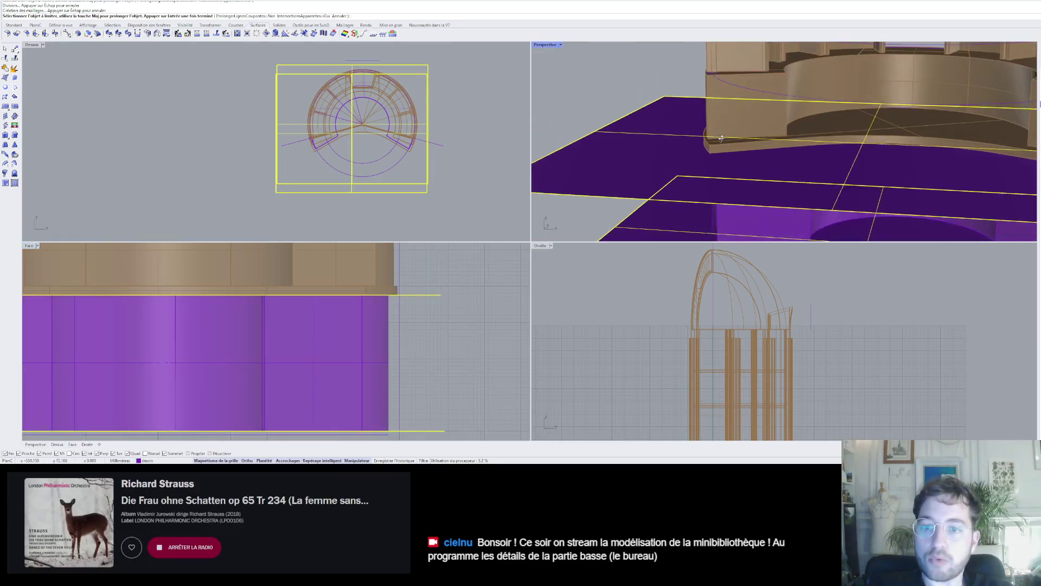
left_click(726, 146)
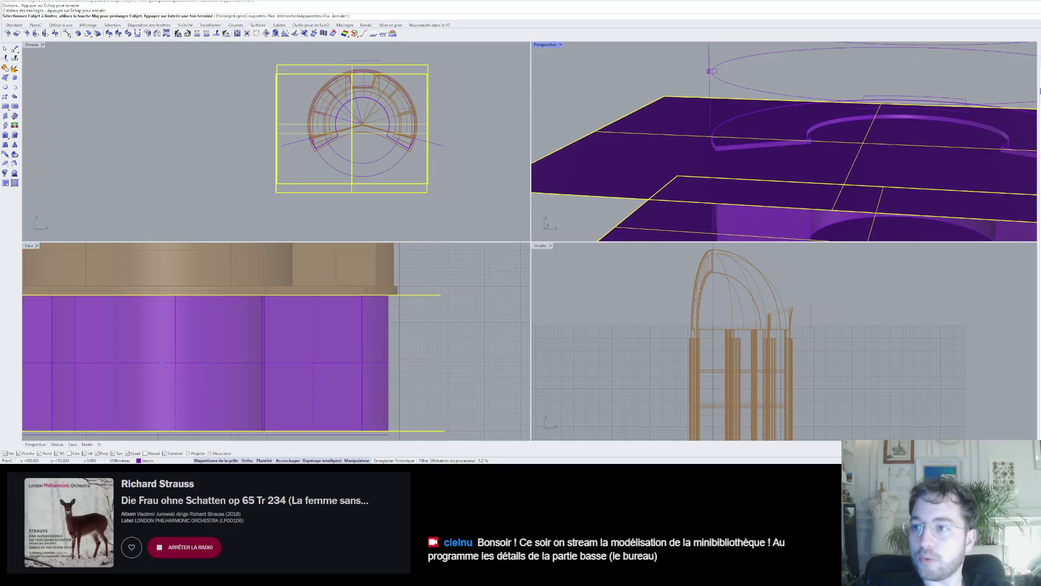
- Try to trim the lower body's strip above the upper plane with both planes as cutters, undoing the wrong removals
left_click(718, 148)
mouse_move(718, 147)
right_mouse_down()
mouse_move(718, 130)
mouse_move(726, 135)
right_mouse_up()
key("ctrl+z")
left_click(721, 174)
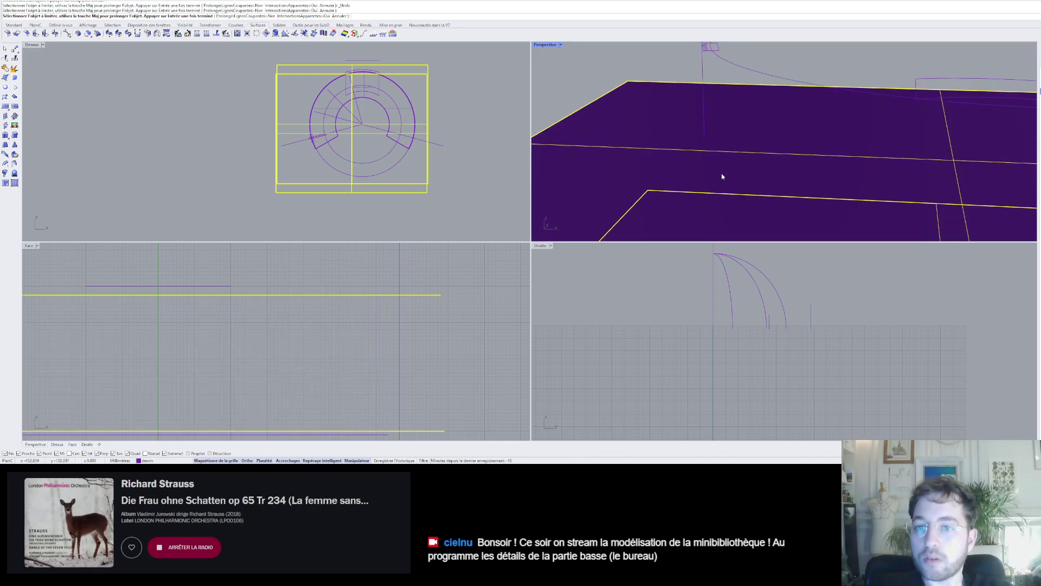
scroll(723, 176, "down", 6)
right_click_drag(733, 193, 756, 168)
key("ctrl+z")
key("Escape")
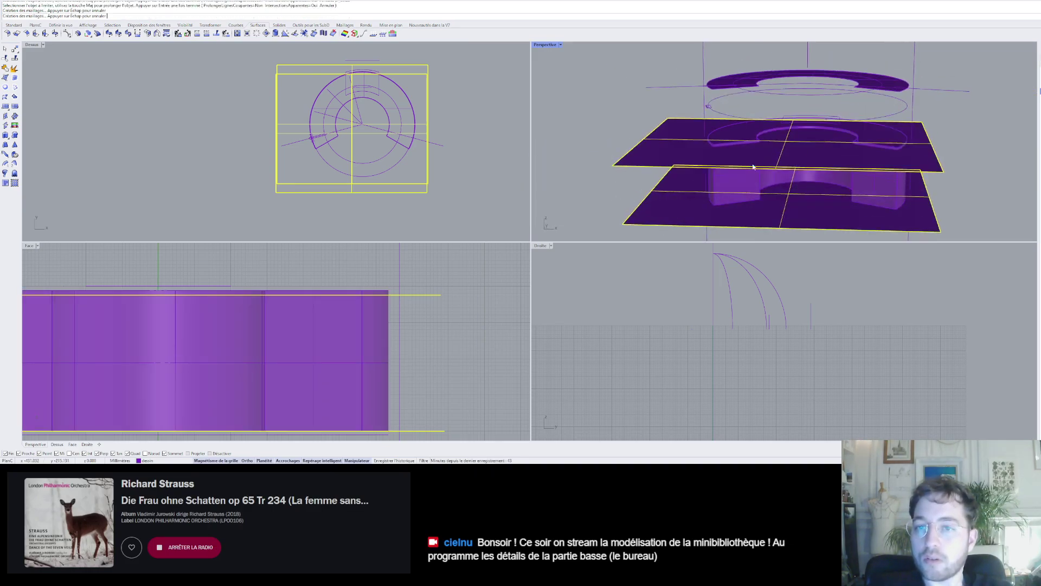
- Try to trim the lower body's top strip using only the upper rectangular plane as the cutting object
scroll(720, 165, "up", 6)
left_click(5, 58)
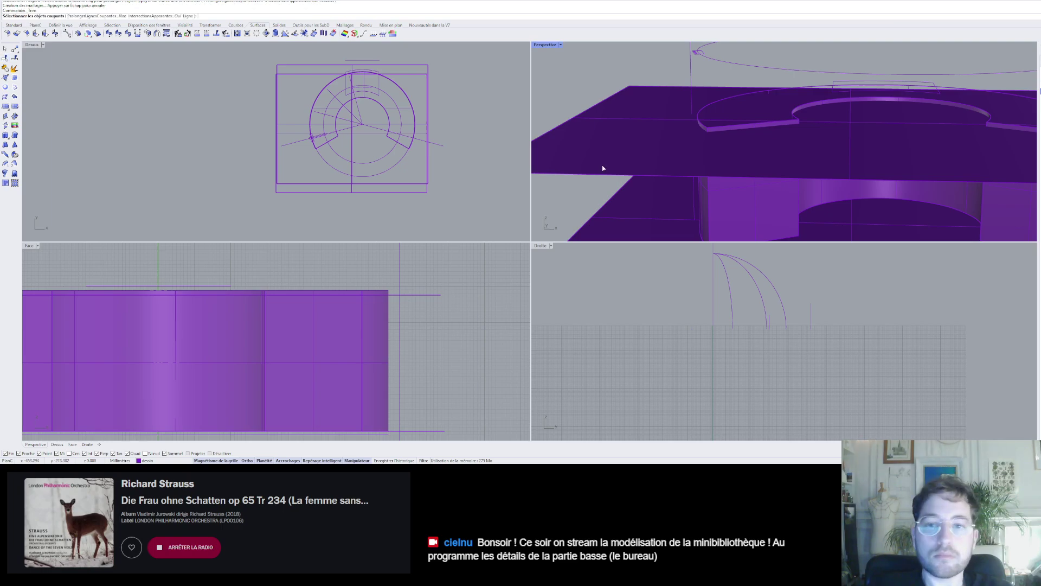
key("Return")
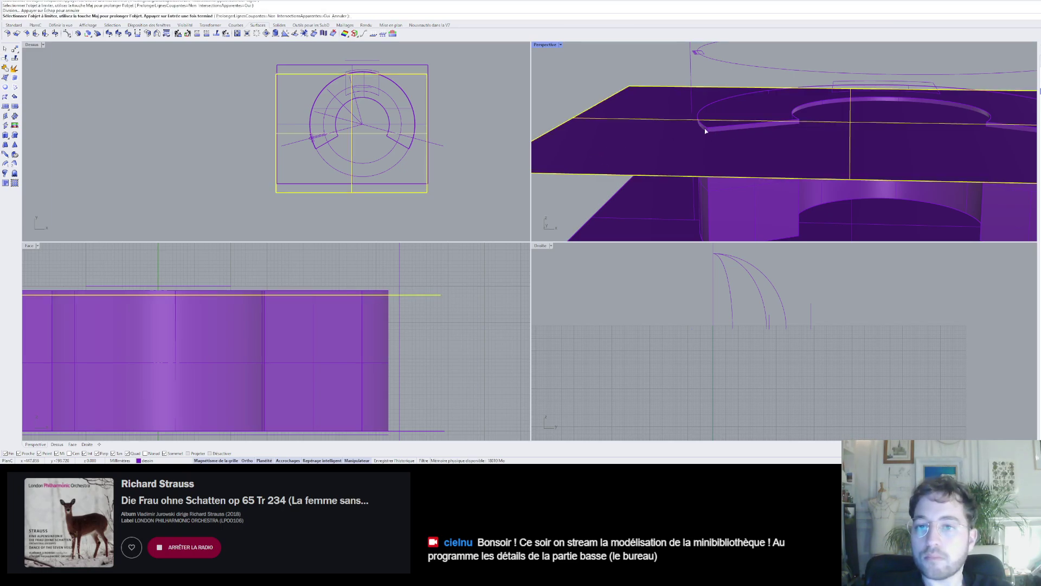
scroll(708, 128, "down", 5)
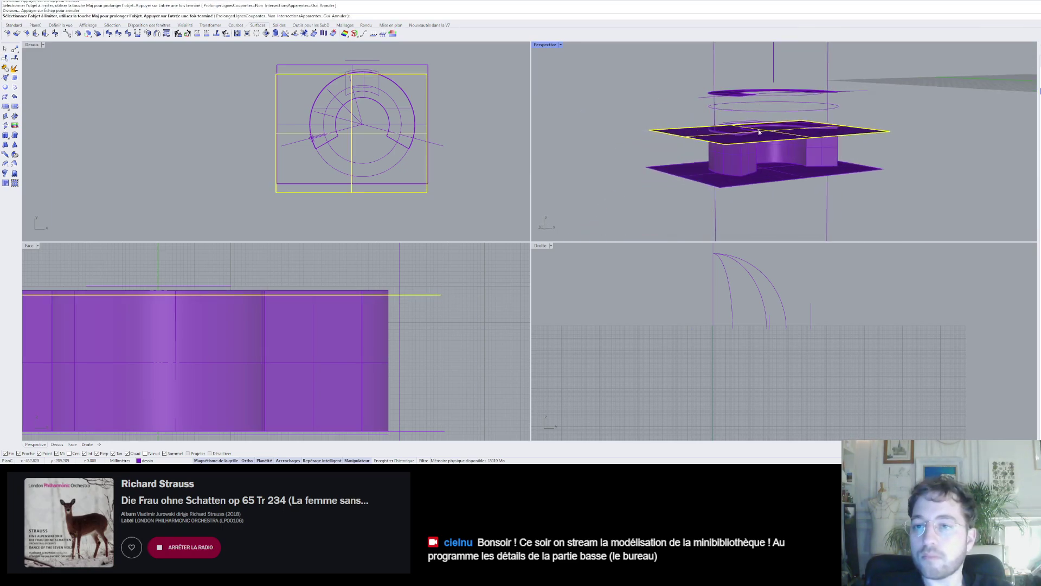
scroll(759, 132, "up", 6)
key("Return")
scroll(833, 151, "down", 6)
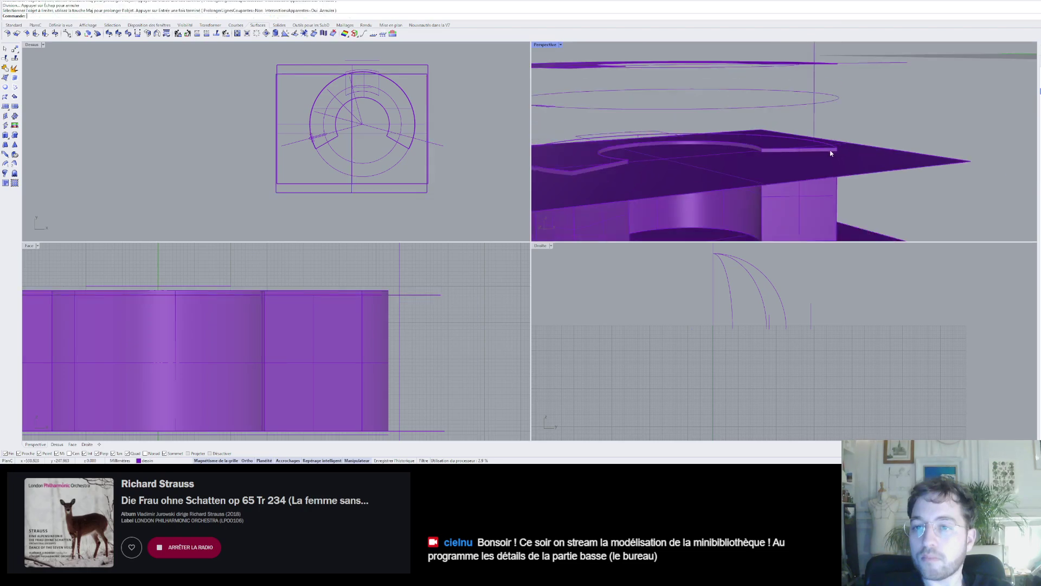
left_click(728, 177)
mouse_move(727, 176)
right_mouse_down()
mouse_move(736, 124)
mouse_move(733, 158)
right_mouse_up()
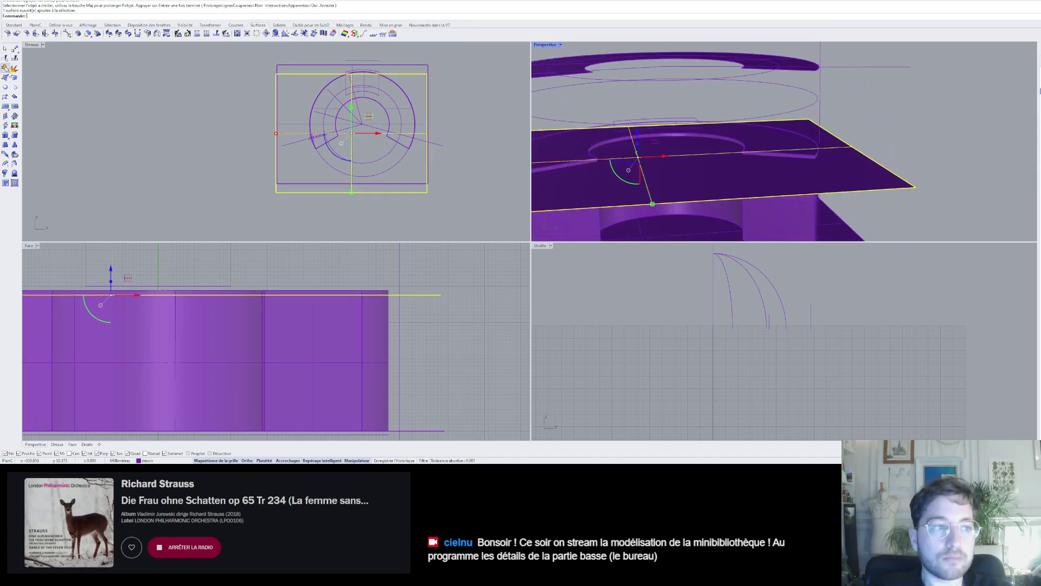
left_click(5, 68)
key("Escape")
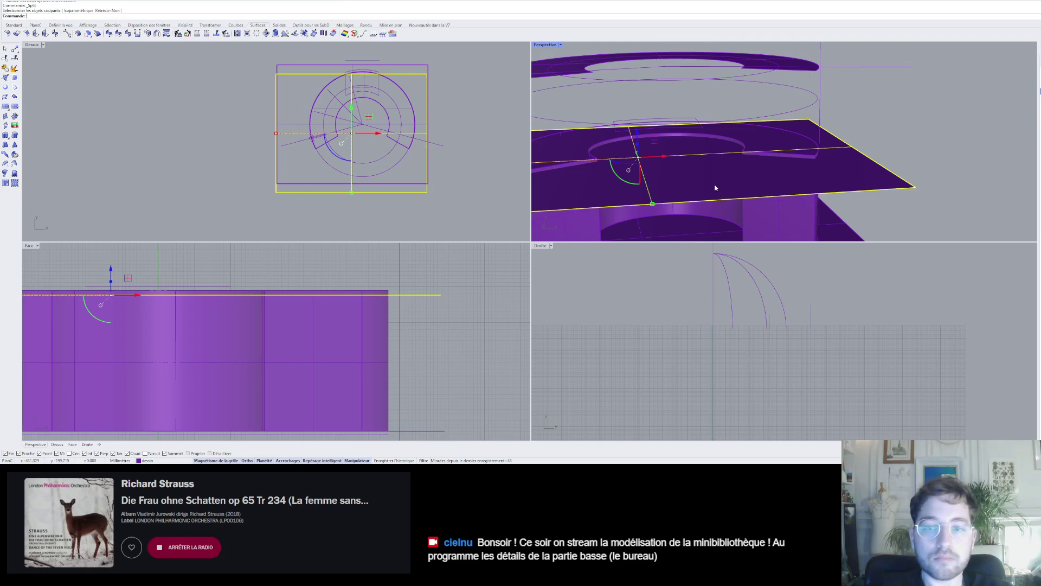
- Create the intersection curve between the upper rectangular plane and the lower body with the Intersection command
left_click(716, 189)
left_click(779, 212, "shift")
type("I")
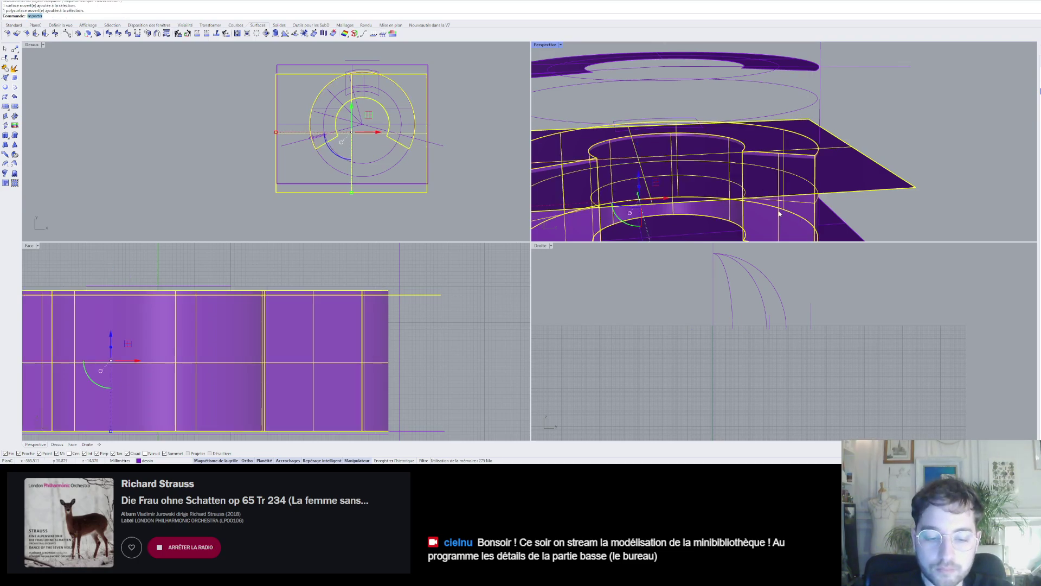
type("nters")
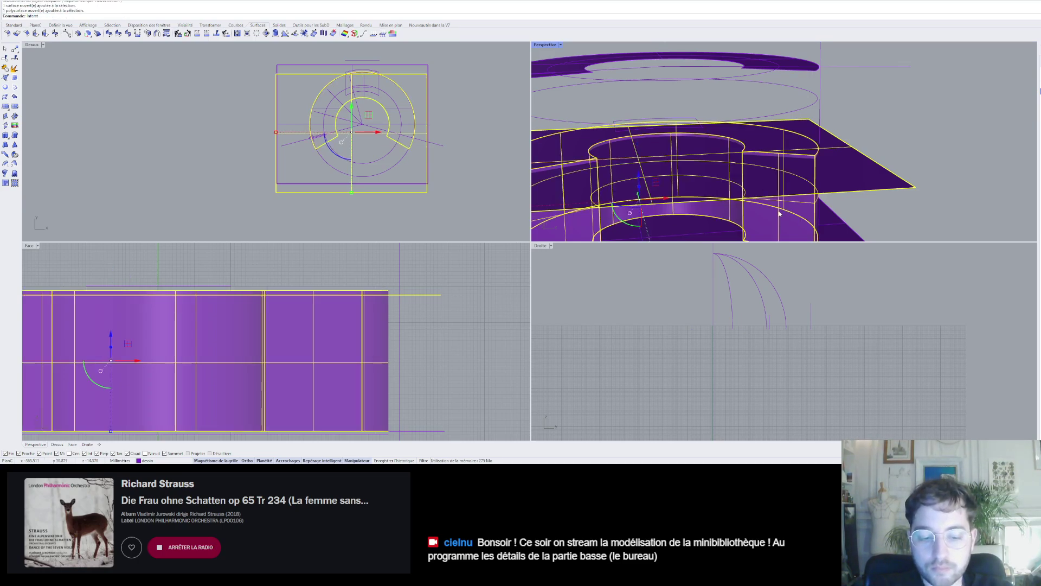
type("ection")
key("Return")
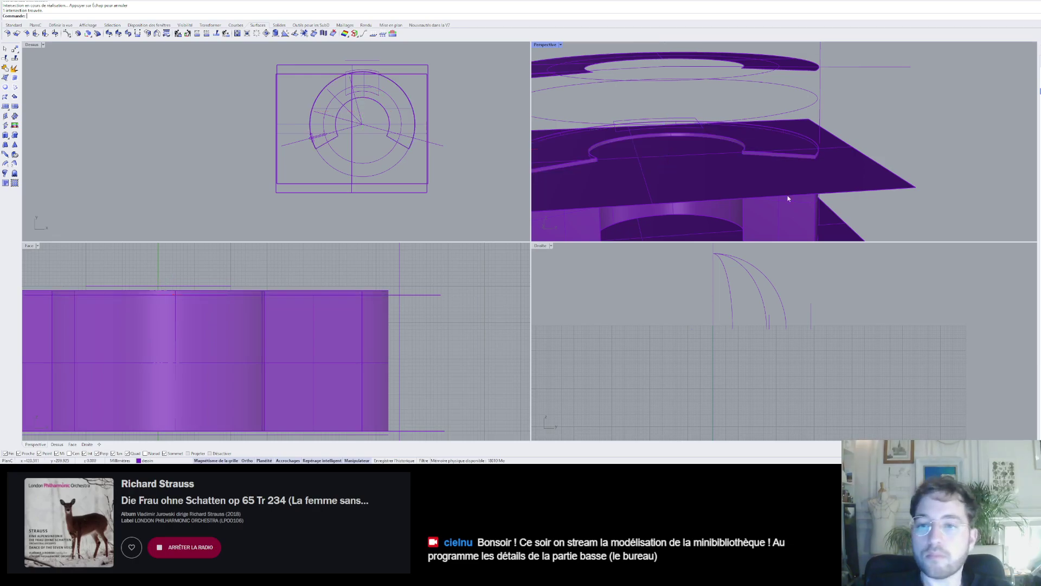
- Try to trim the lower body's top strip using the new intersection curve as the cutting object
scroll(749, 177, "up", 2)
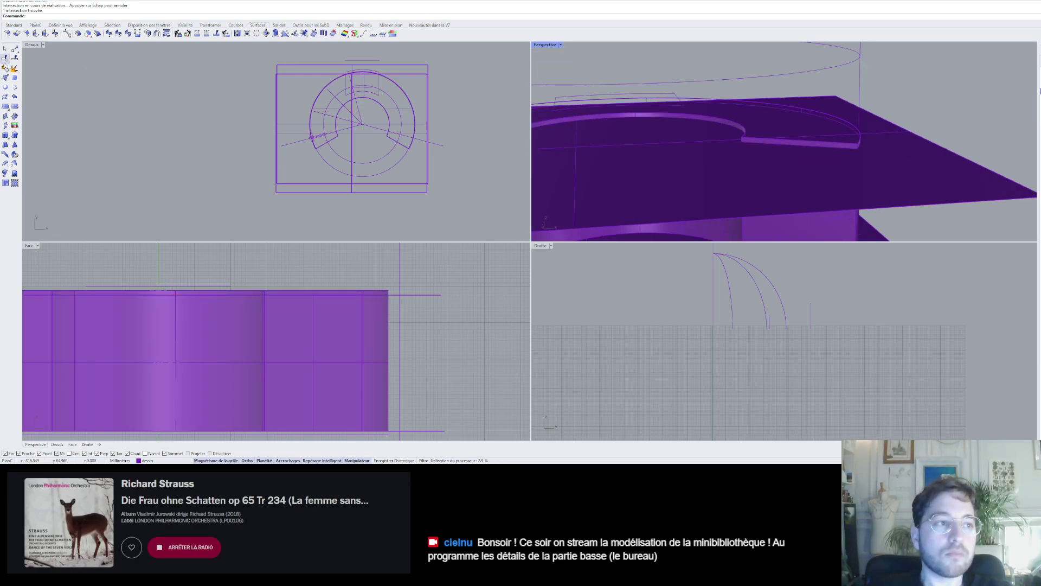
left_click(4, 67)
left_click(765, 142)
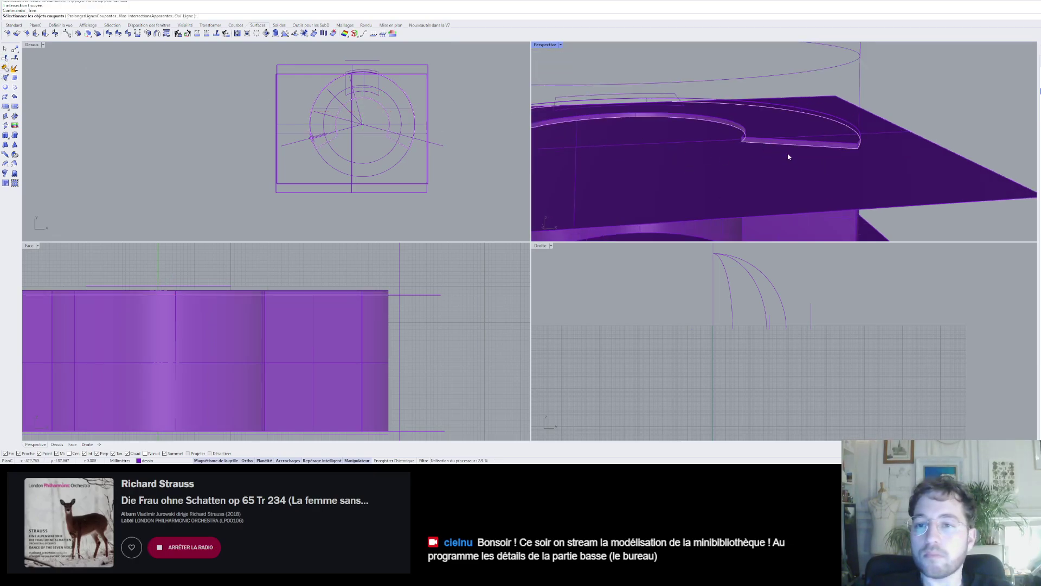
right_click(789, 161)
left_click(774, 142)
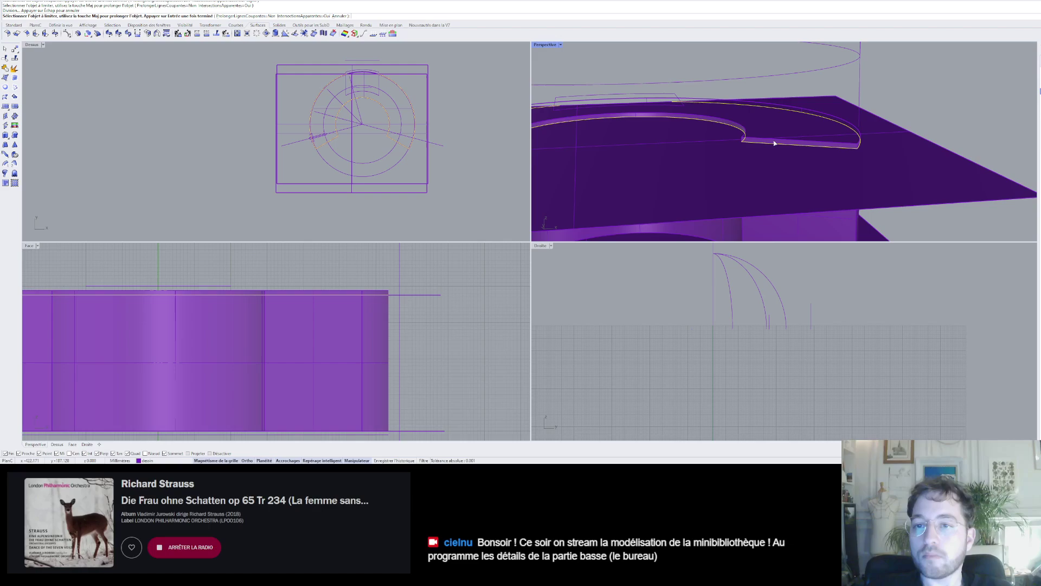
left_click(735, 124)
right_click(736, 123)
left_click(736, 123)
scroll(737, 123, "down", 5)
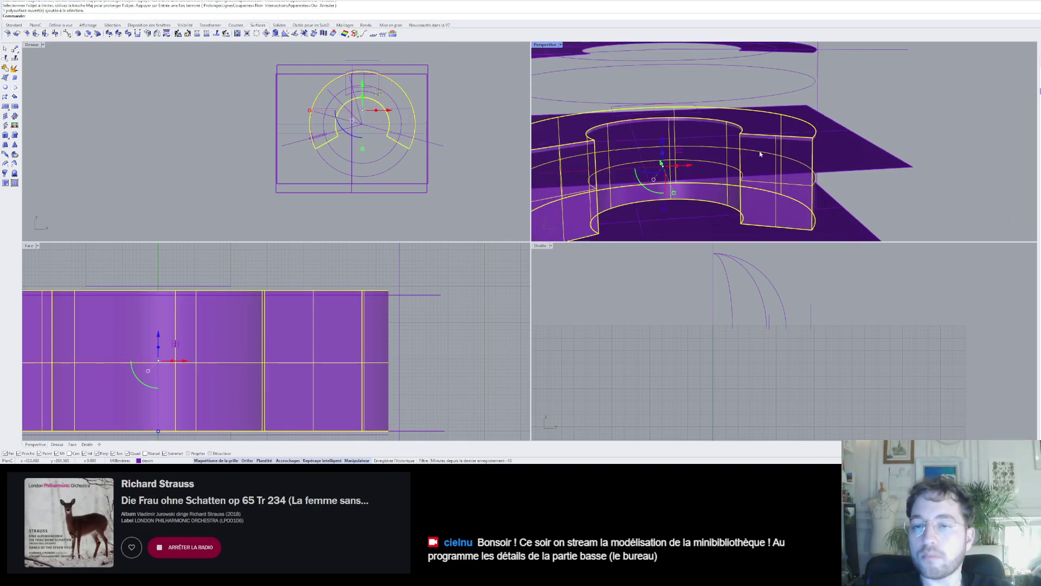
right_click_drag(760, 154, 699, 154)
key("Escape")
- Delete the ring-shaped surface, the circular outlines and the small closed curve above the upper plane
scroll(776, 167, "down", 4)
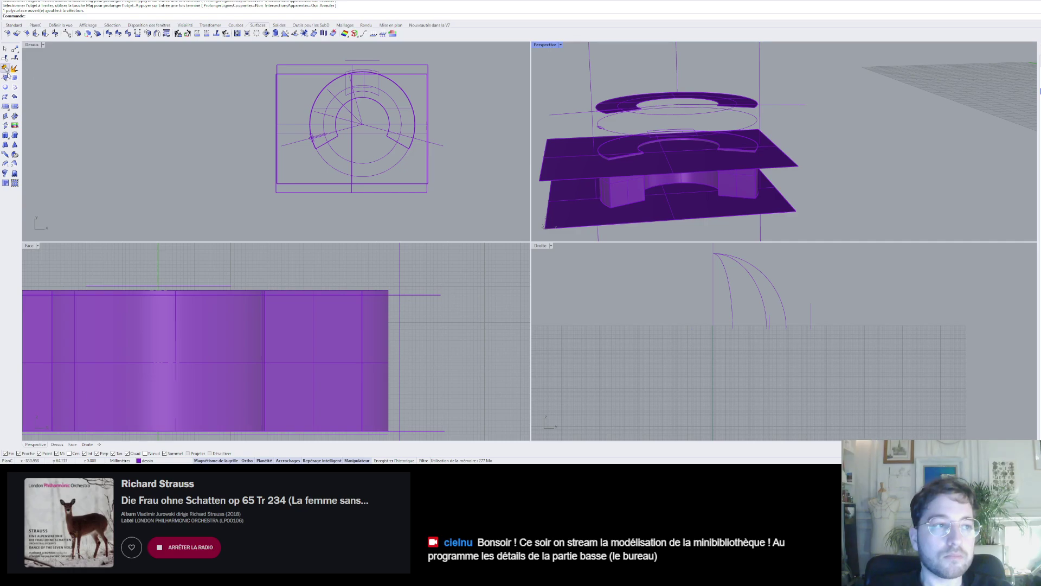
right_click_drag(705, 130, 714, 96)
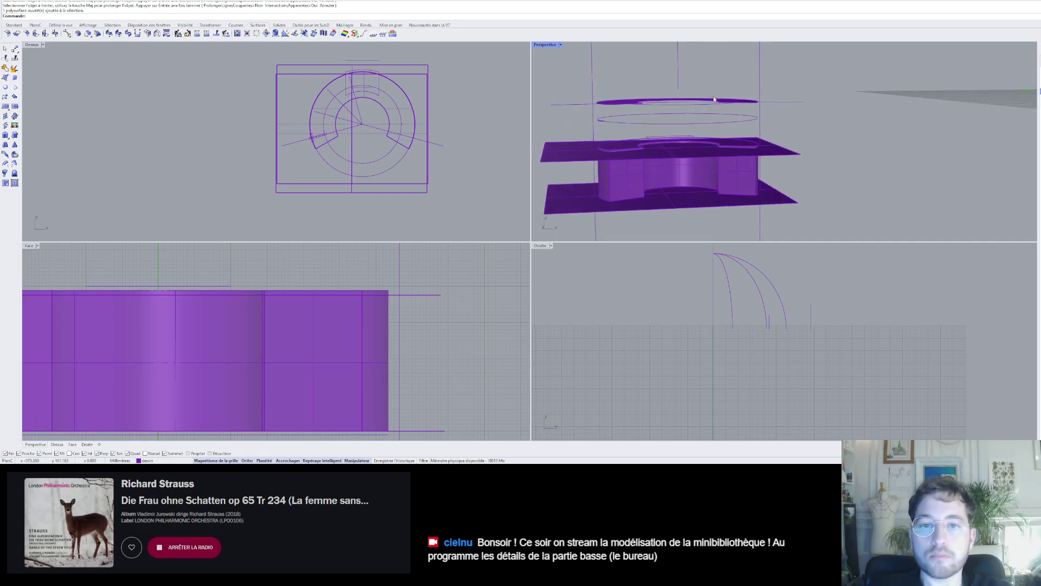
left_click_drag(572, 82, 758, 122)
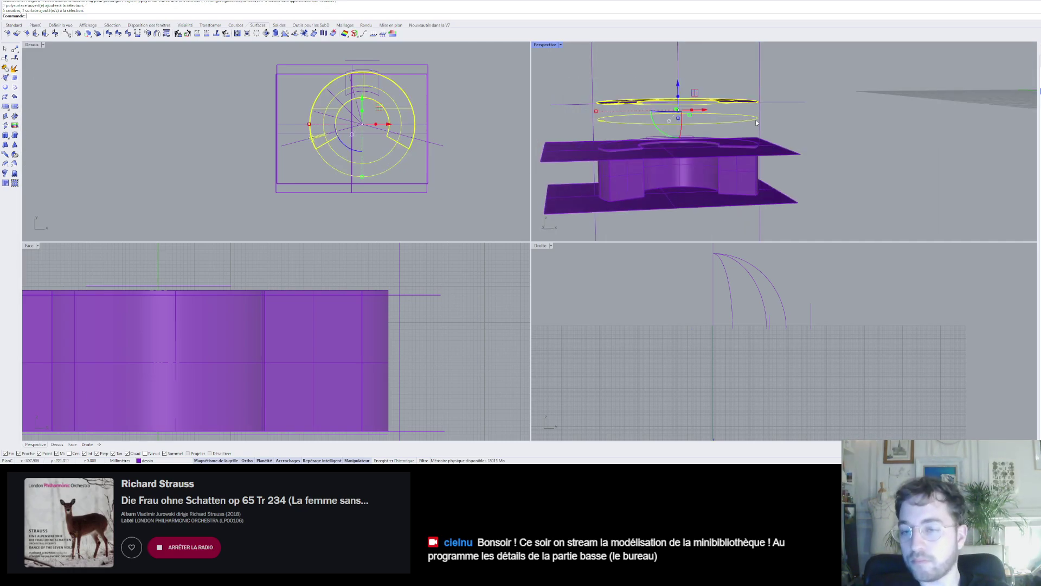
key("Delete")
mouse_move(691, 132)
right_mouse_down()
mouse_move(674, 163)
mouse_move(656, 154)
mouse_move(685, 127)
right_mouse_up()
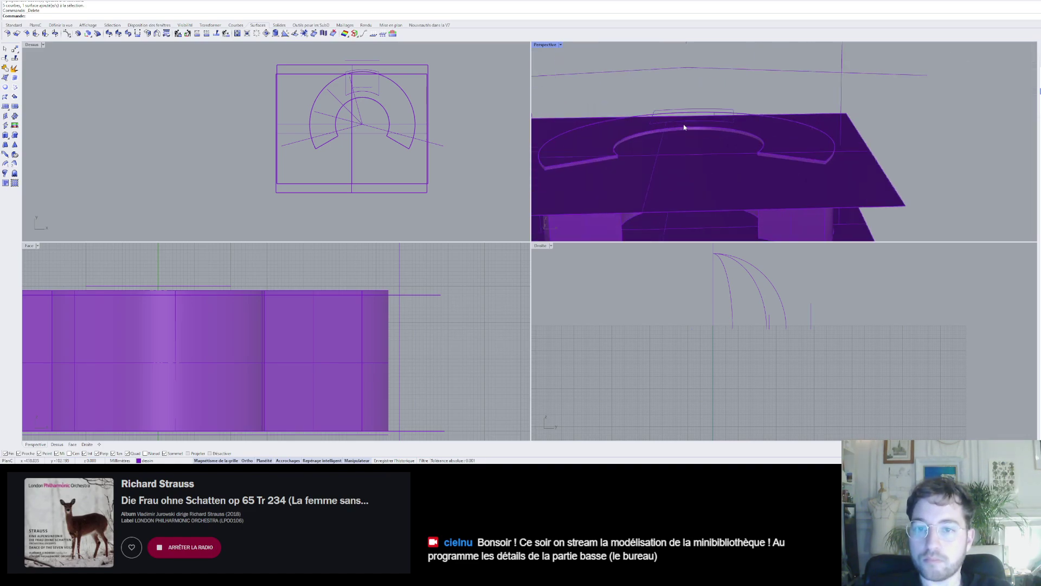
left_click(687, 124)
key("Delete")
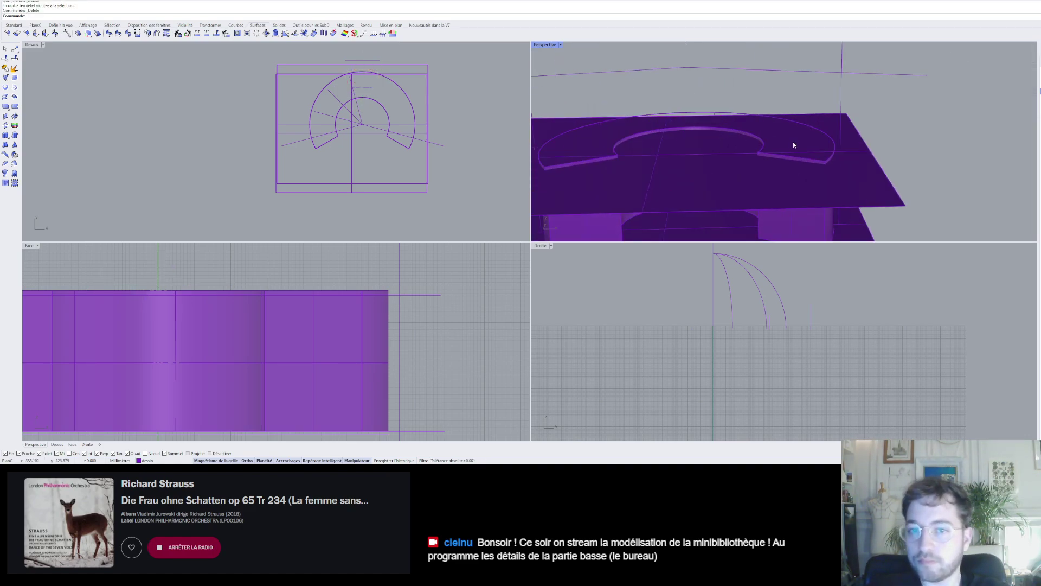
- Create the intersection curve between the lower rectangular plane and the lower body
right_click_drag(792, 145, 495, 116)
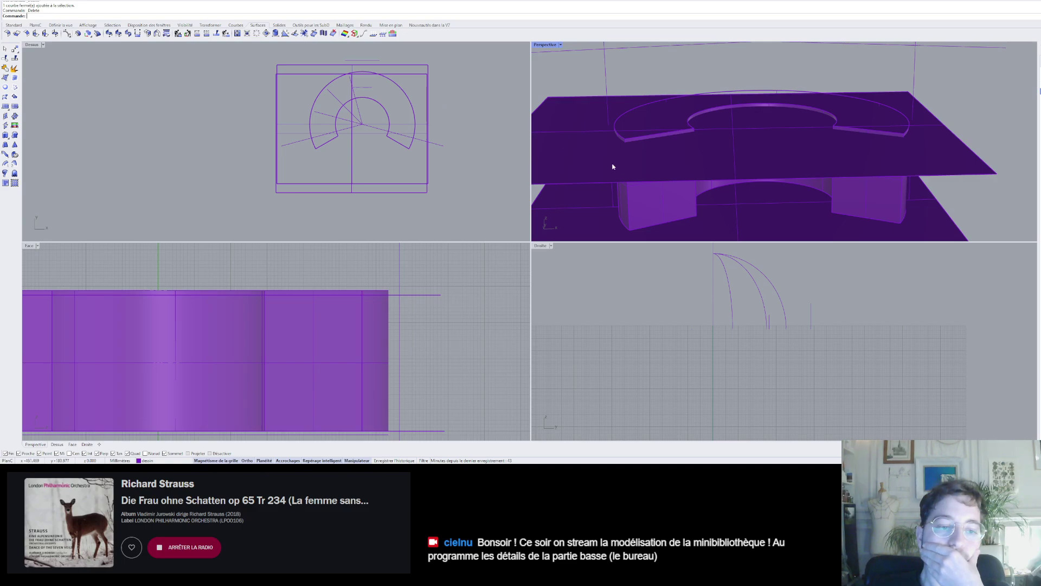
scroll(767, 207, "down", 5)
right_click_drag(767, 207, 756, 165)
scroll(721, 200, "up", 4)
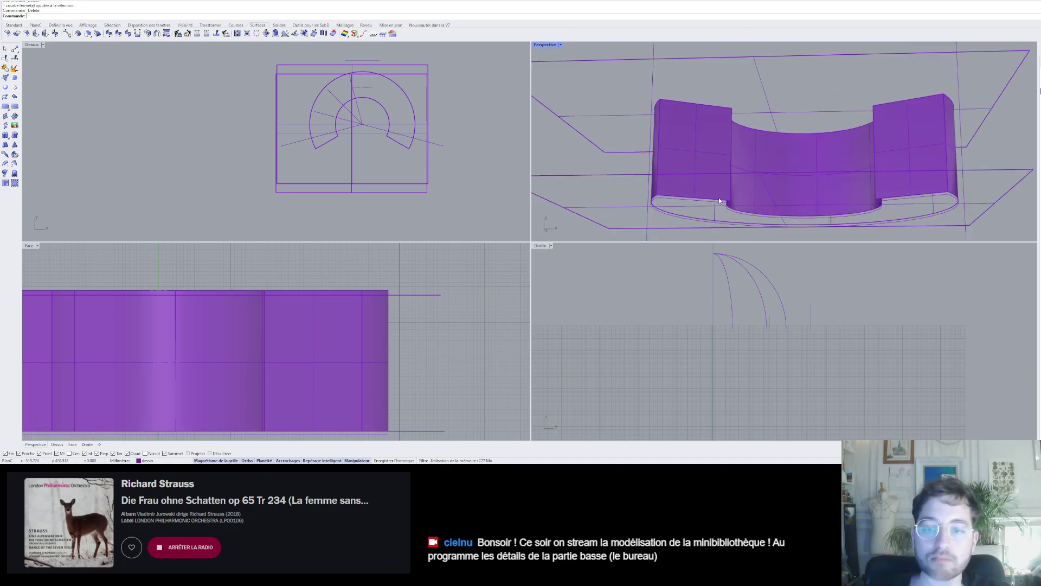
left_click(721, 196)
left_click(703, 152, "shift")
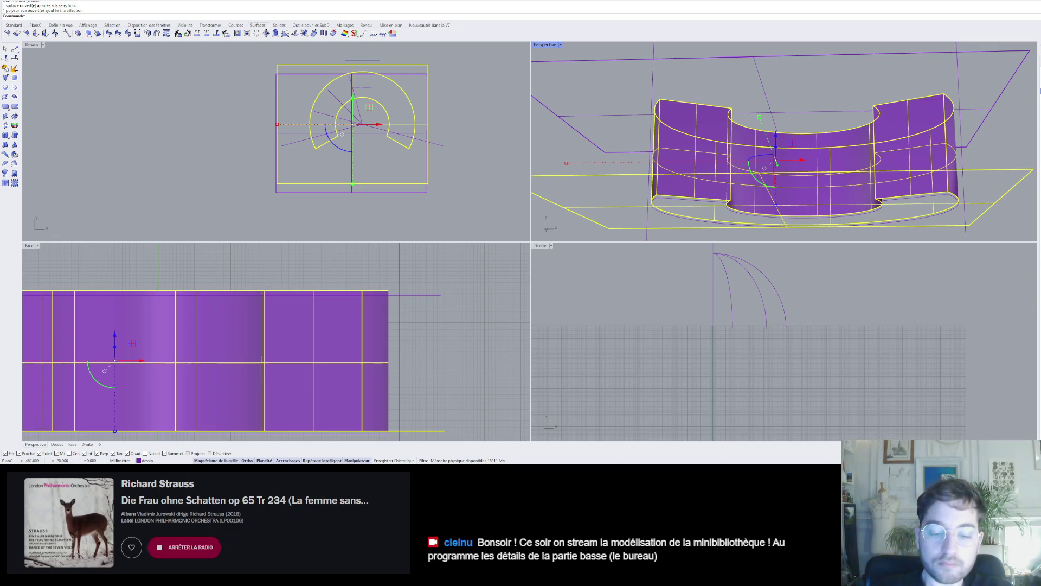
key("Return")
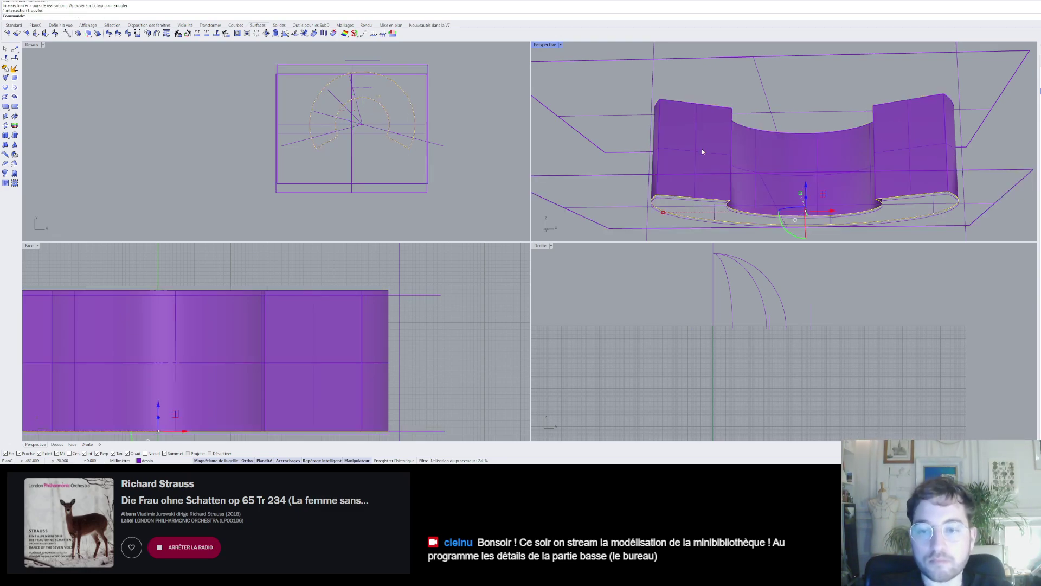
scroll(699, 152, "down", 3)
left_click(651, 172)
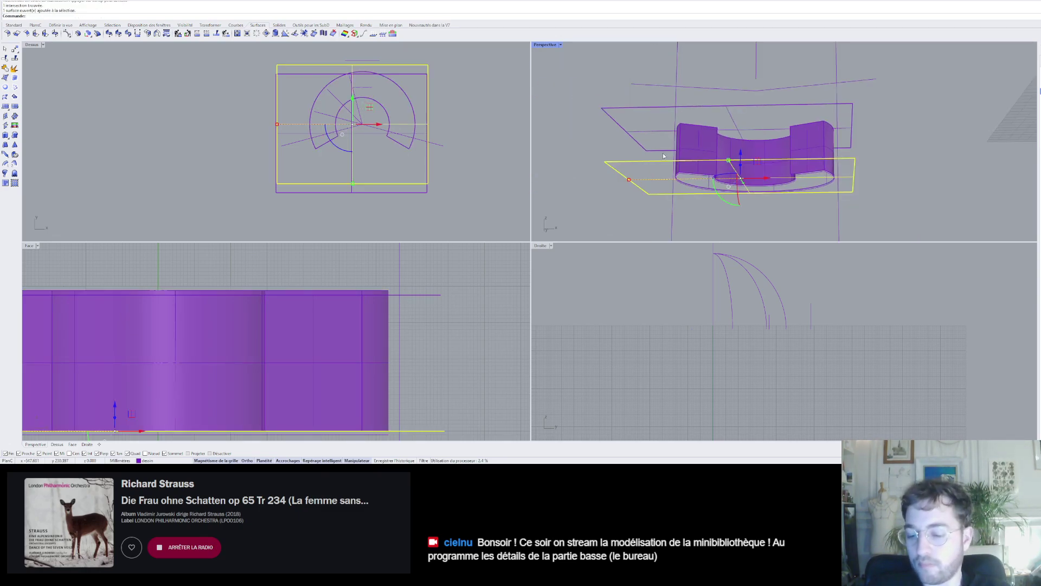
right_click_drag(664, 145, 707, 177)
key("Delete")
scroll(684, 184, "up", 5)
key("ctrl+z")
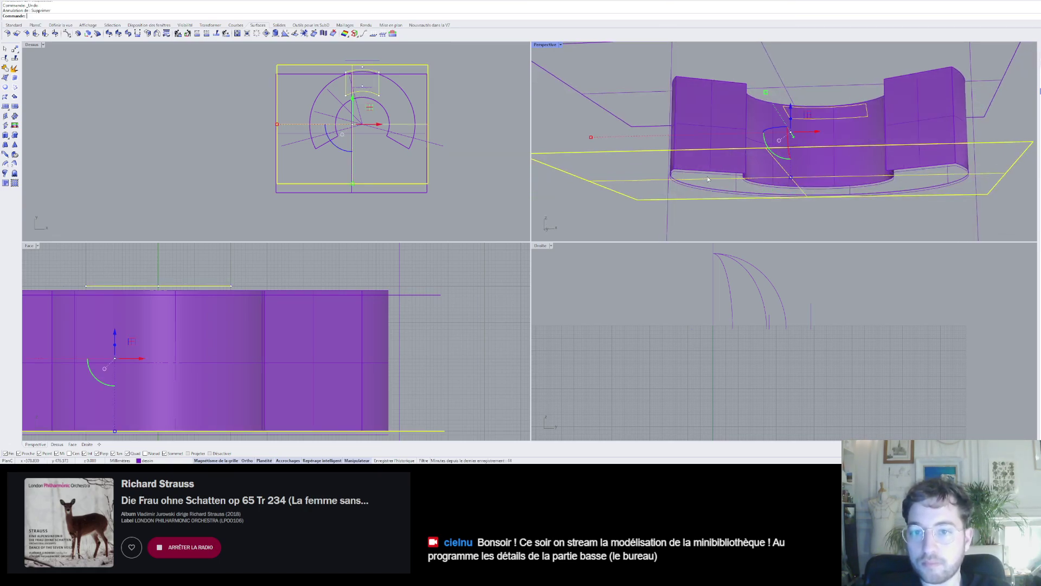
key("ctrl+z")
key("Escape")
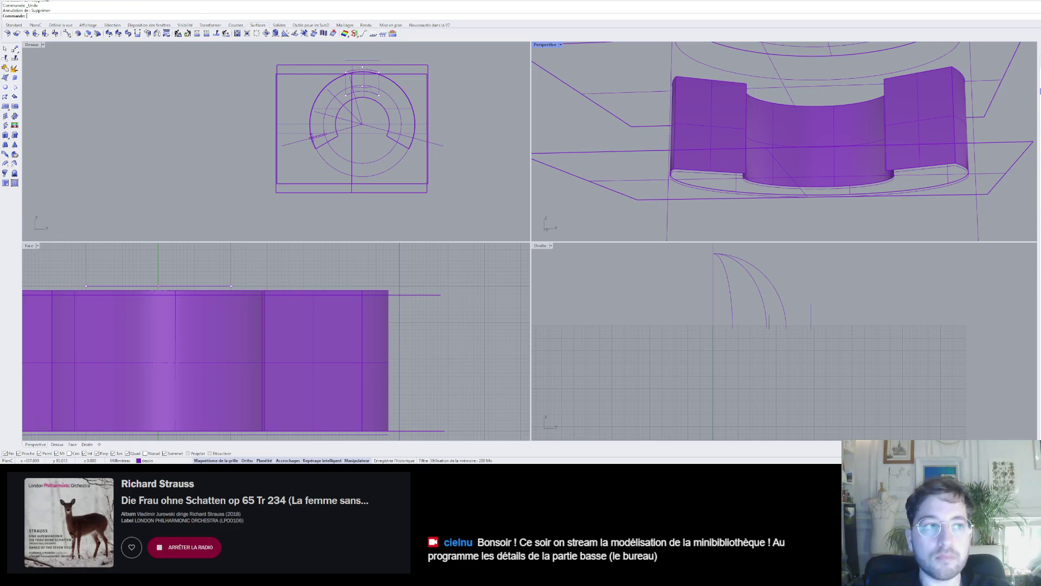
key("ctrl+y")
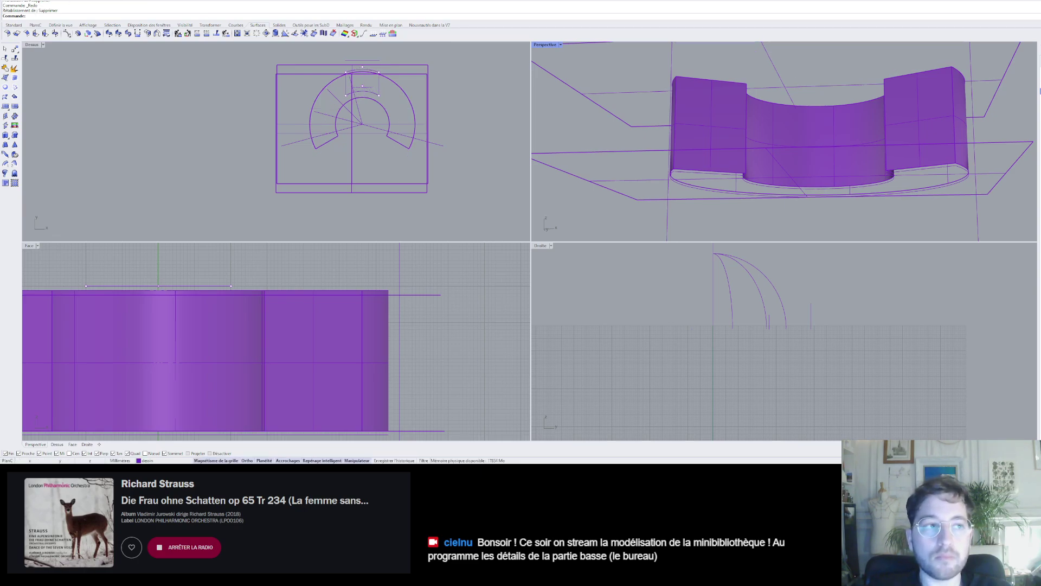
key("ctrl+y")
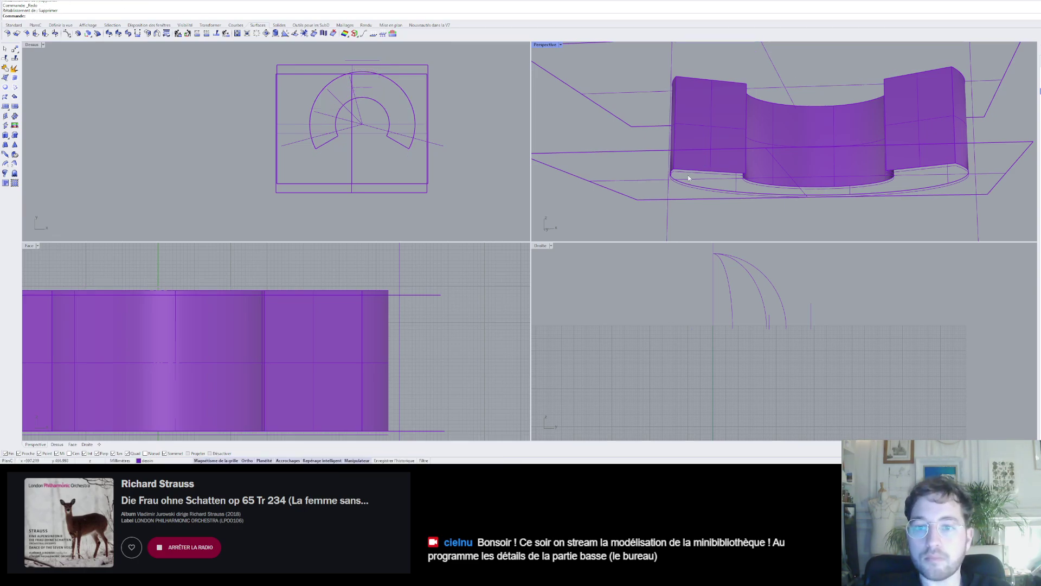
- Delete the lower closed curve and regenerate it with the Intersection command between the lower rectangular plane and the lower body
left_click(688, 177)
key("Delete")
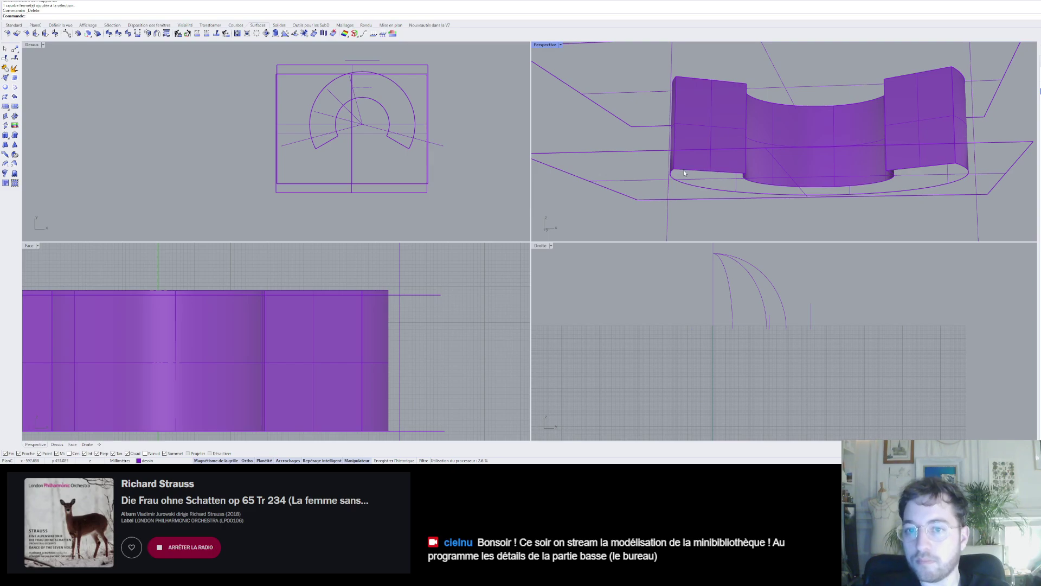
left_click(684, 171)
left_click(681, 177)
left_click(688, 143, "shift")
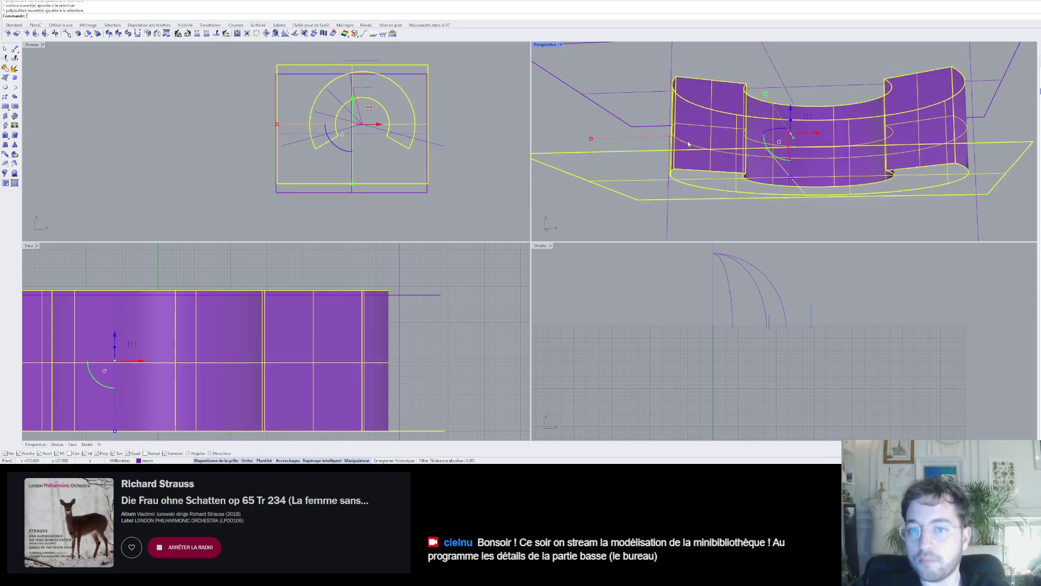
type("Intersection")
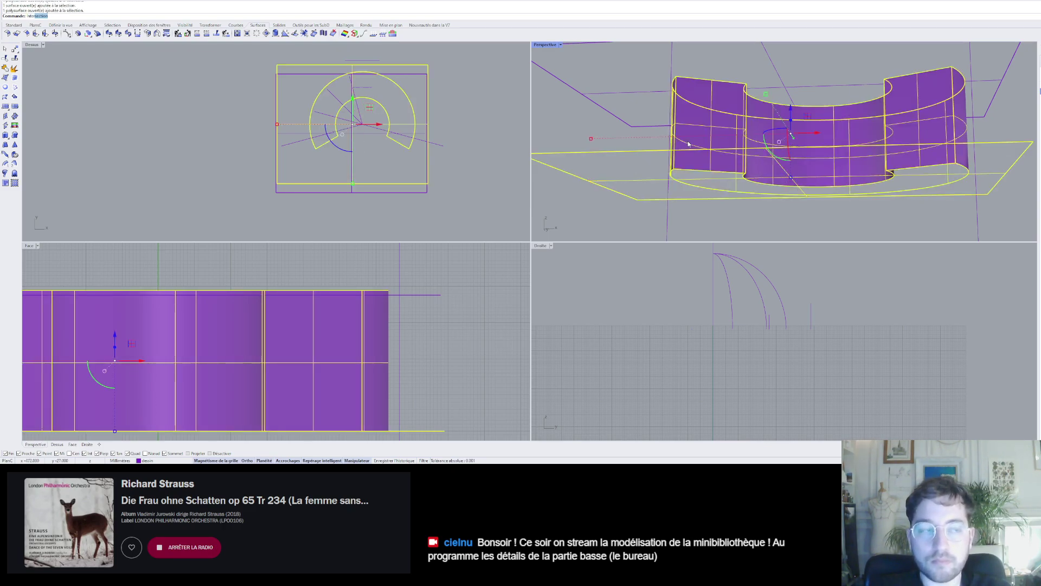
key("Return")
left_click(658, 171)
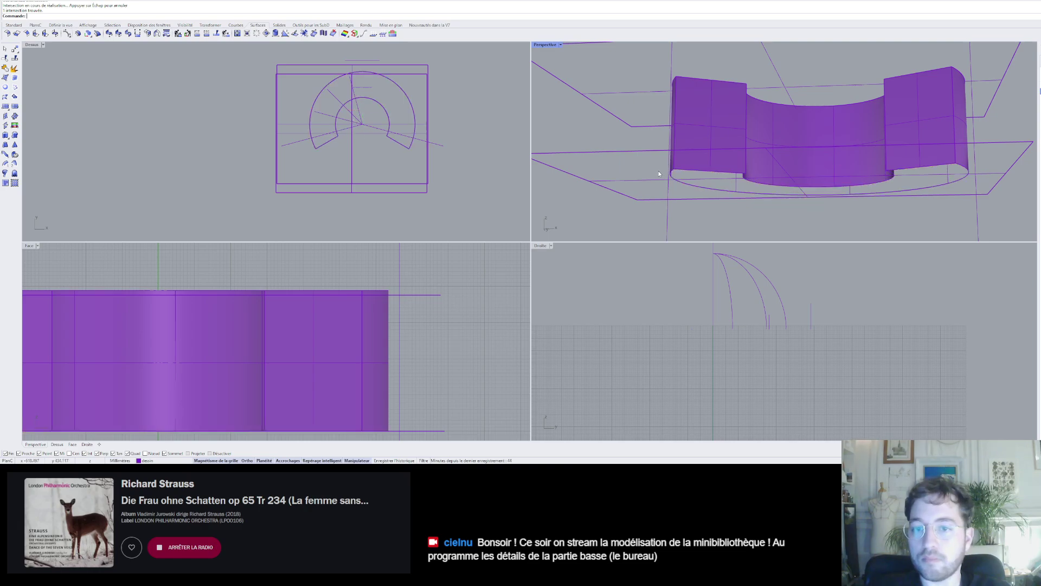
- Delete the lower rectangular plane, the purple lower body and the upper rectangular plane, keeping only the intersection curve
left_click(597, 162)
key("Delete")
left_click(687, 128)
key("Delete")
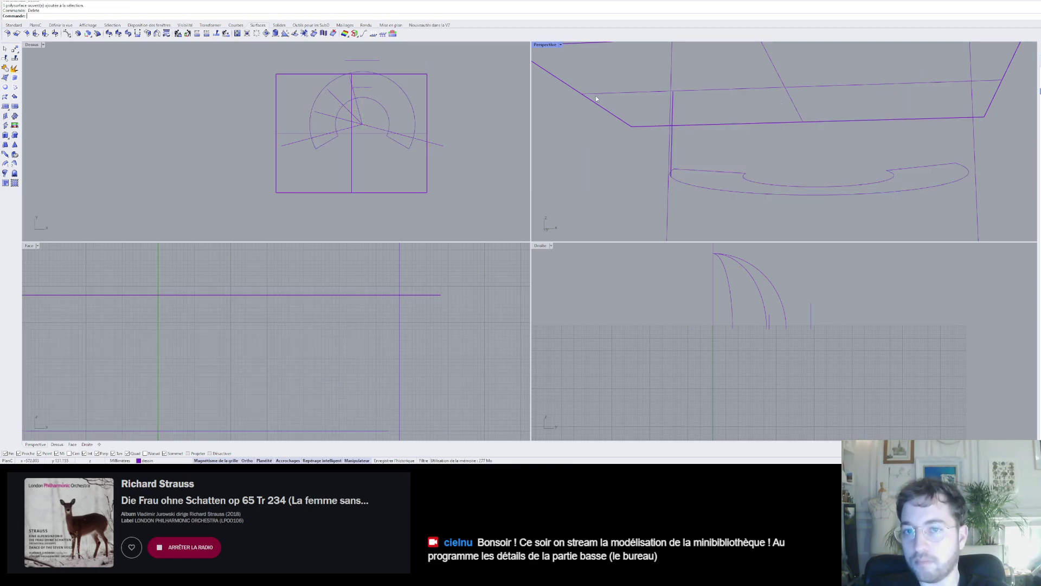
left_click(596, 95)
key("Delete")
- Extrude the closed intersection curve into a solid reaching up to the underside of the brown ledge
left_click(722, 172)
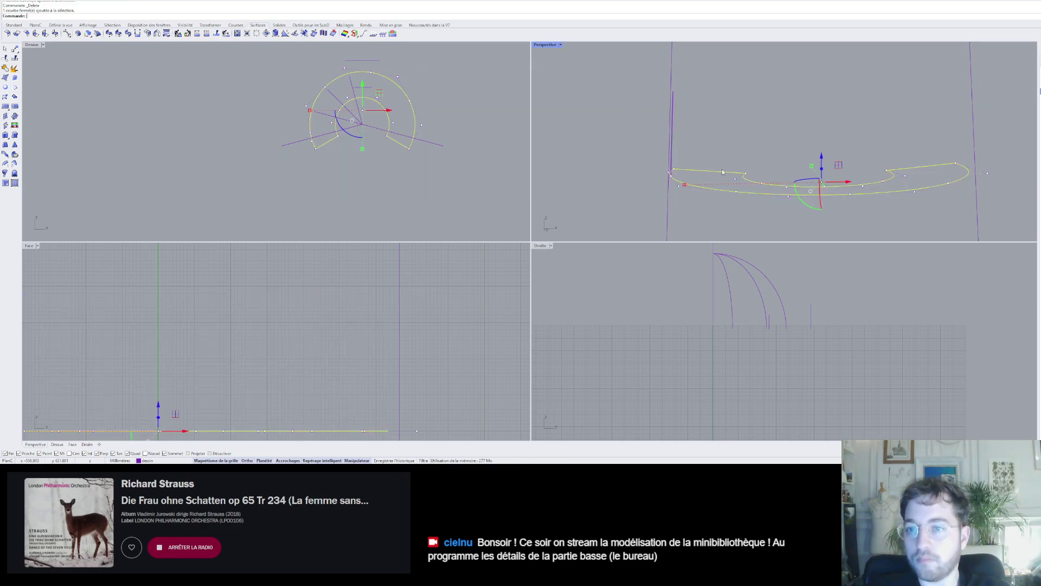
scroll(355, 315, "down", 8)
scroll(317, 337, "down", 4)
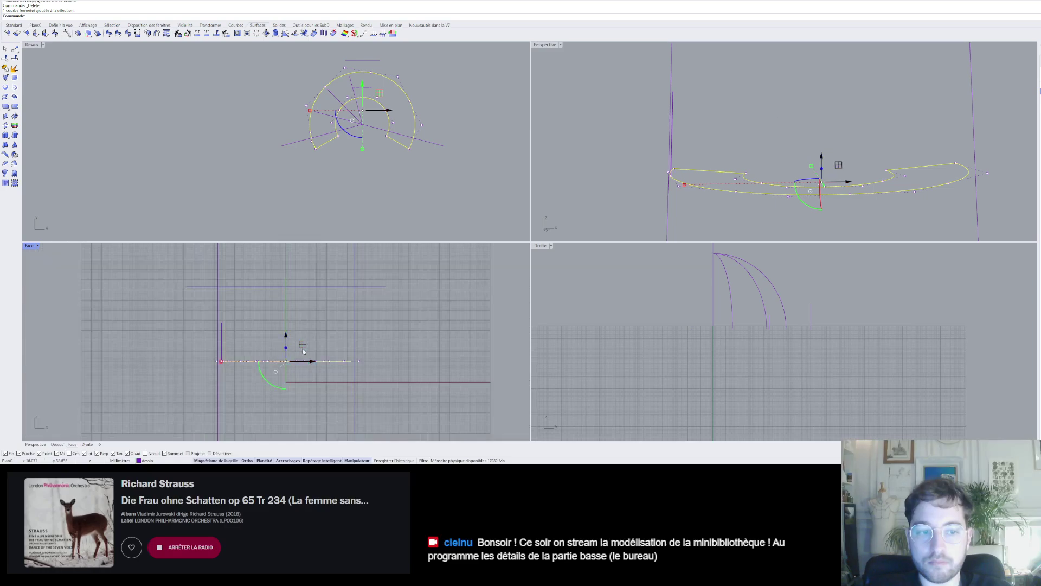
scroll(294, 322, "up", 4)
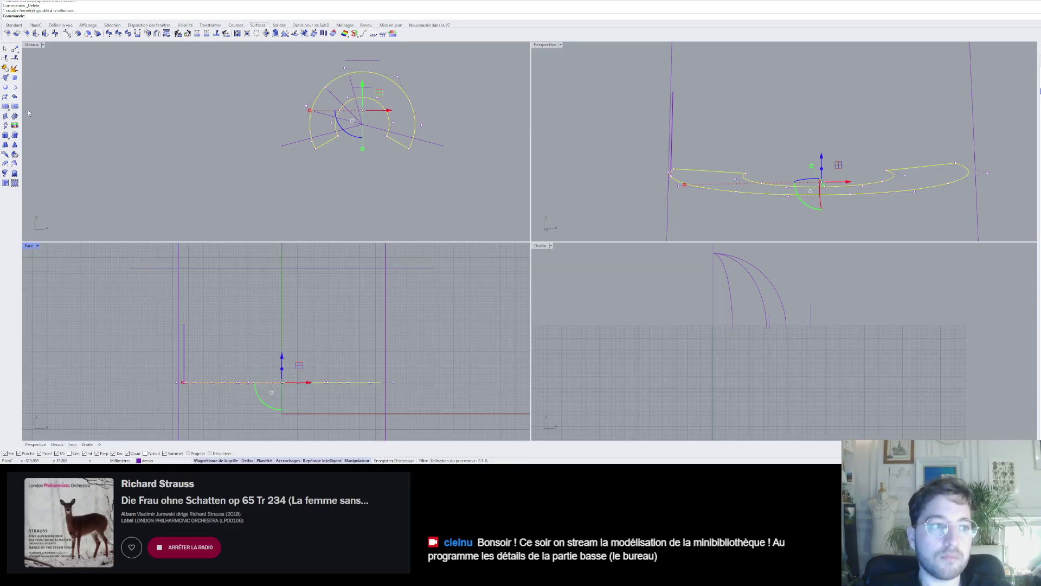
left_click(279, 25)
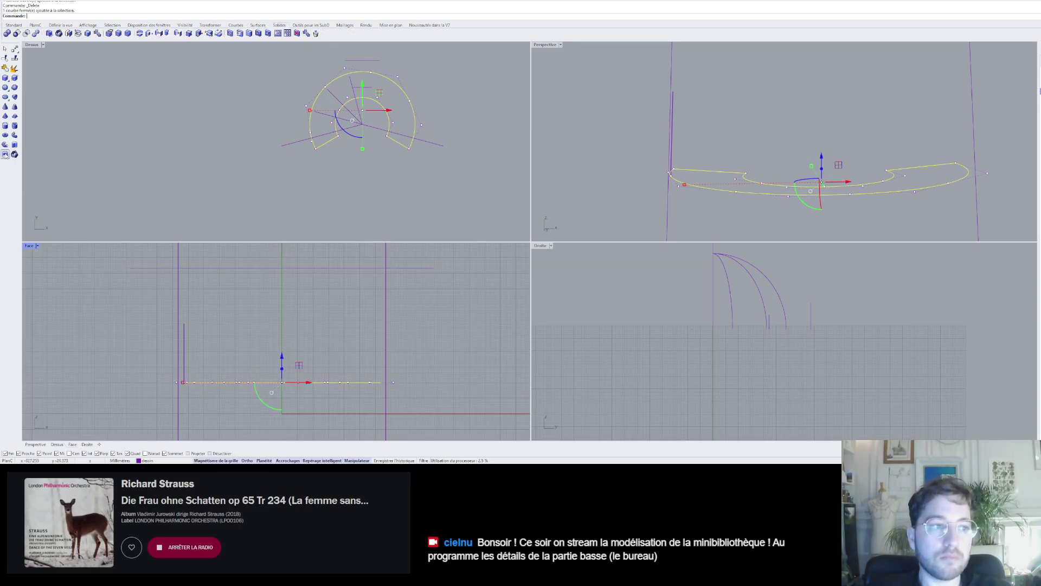
left_click(15, 145)
scroll(415, 340, "down", 4)
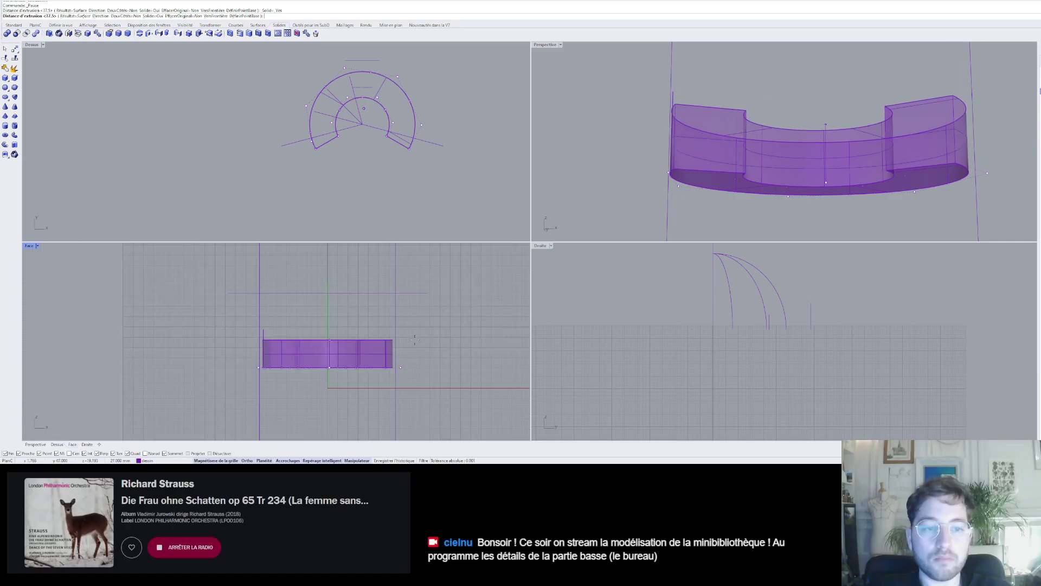
scroll(415, 340, "down", 2)
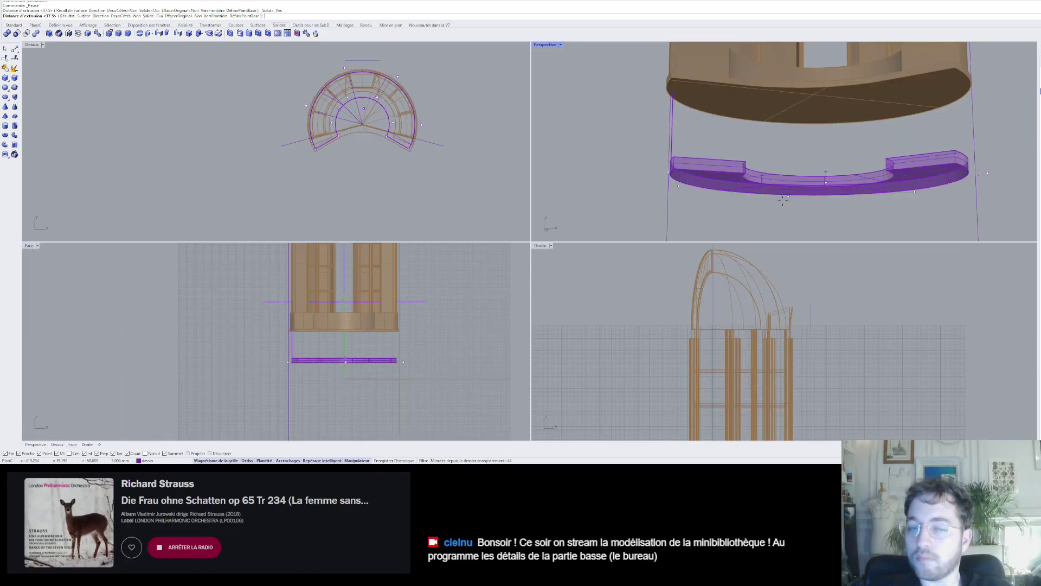
scroll(298, 330, "up", 12)
scroll(296, 332, "up", 3)
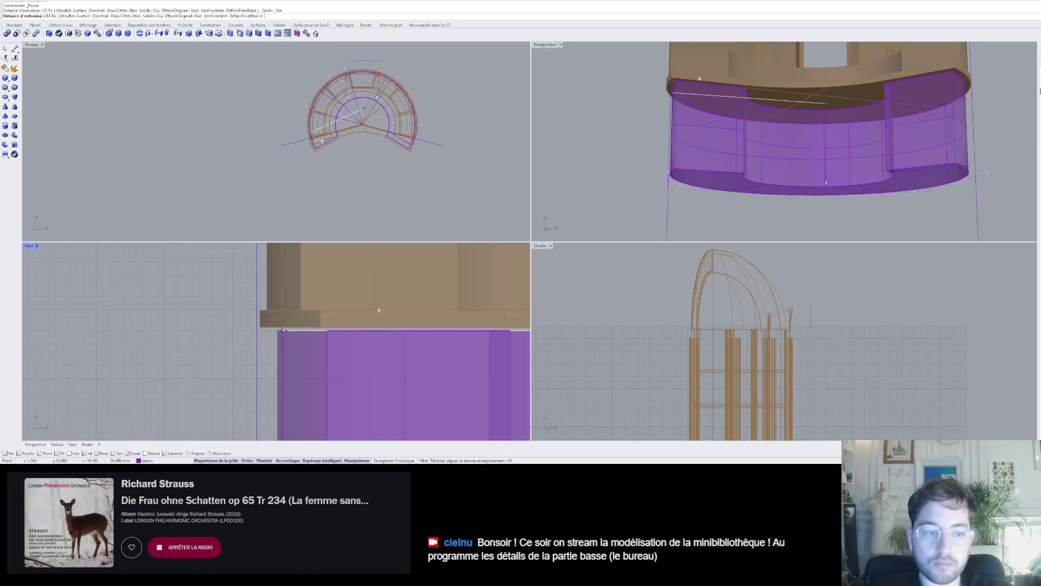
left_click(326, 327)
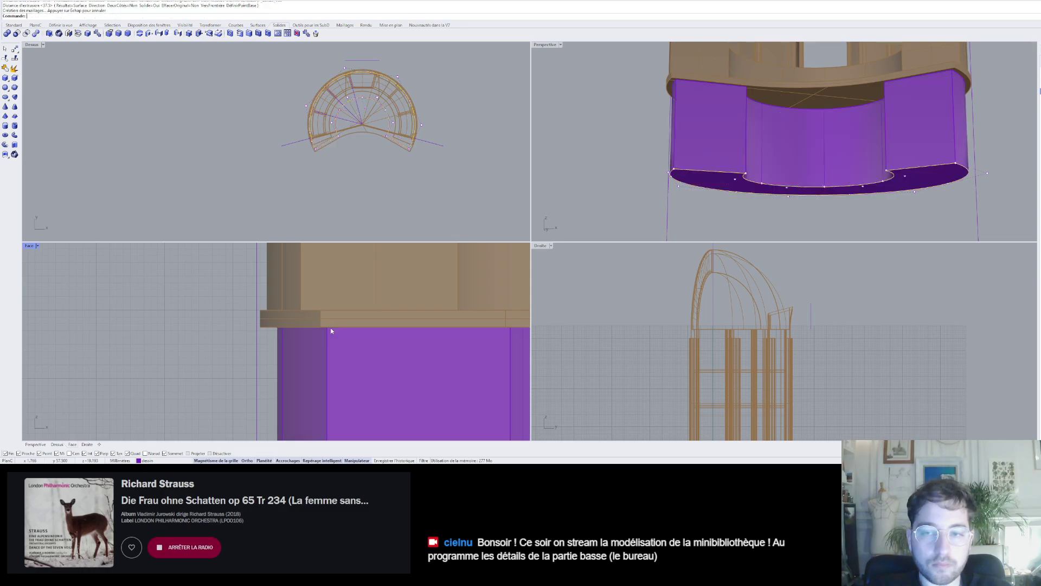
- Assign the new extruded lower body to the "volumes boiseries" layer and deselect it
scroll(798, 157, "down", 5)
right_click_drag(801, 142, 815, 178)
left_click(814, 177)
scroll(824, 168, "up", 5)
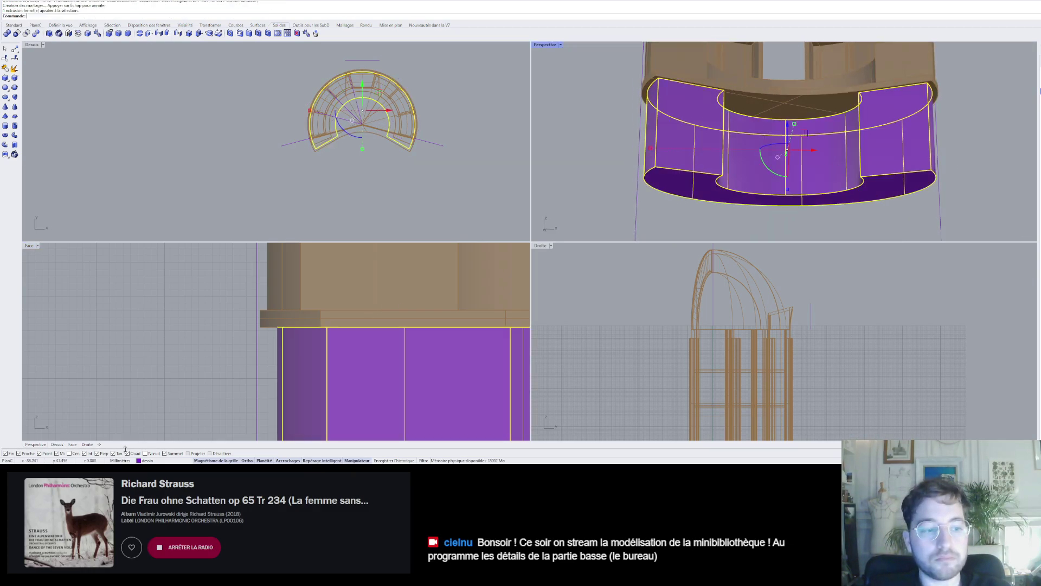
right_click(172, 411)
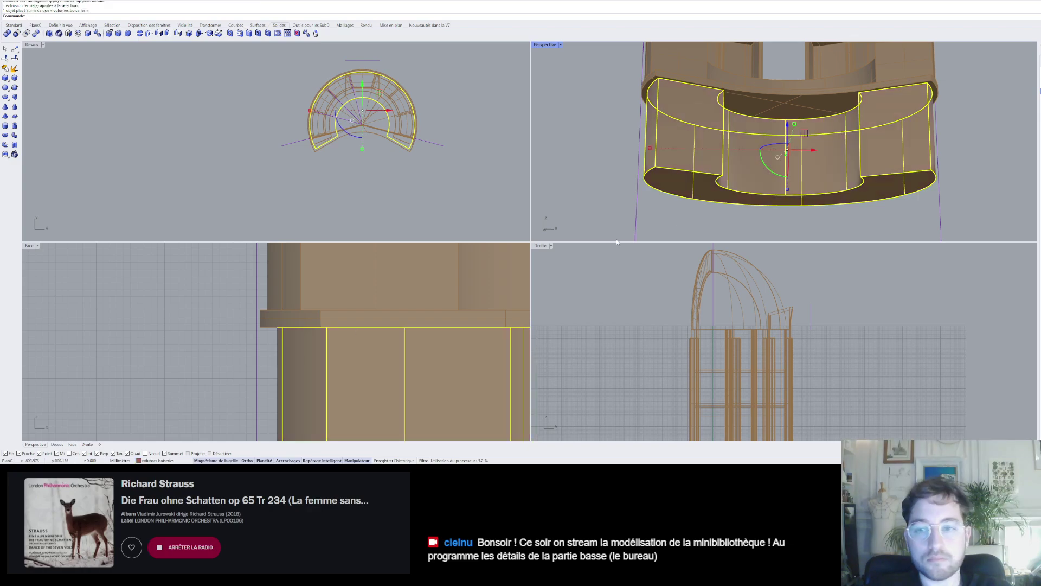
key("Escape")
- Bring a fluted pilaster straight down from the upper body so its top meets the underside of the ledge
scroll(742, 184, "down", 6)
right_click_drag(742, 184, 799, 151)
scroll(713, 126, "up", 7)
scroll(795, 151, "down", 6)
right_click_drag(694, 134, 732, 81)
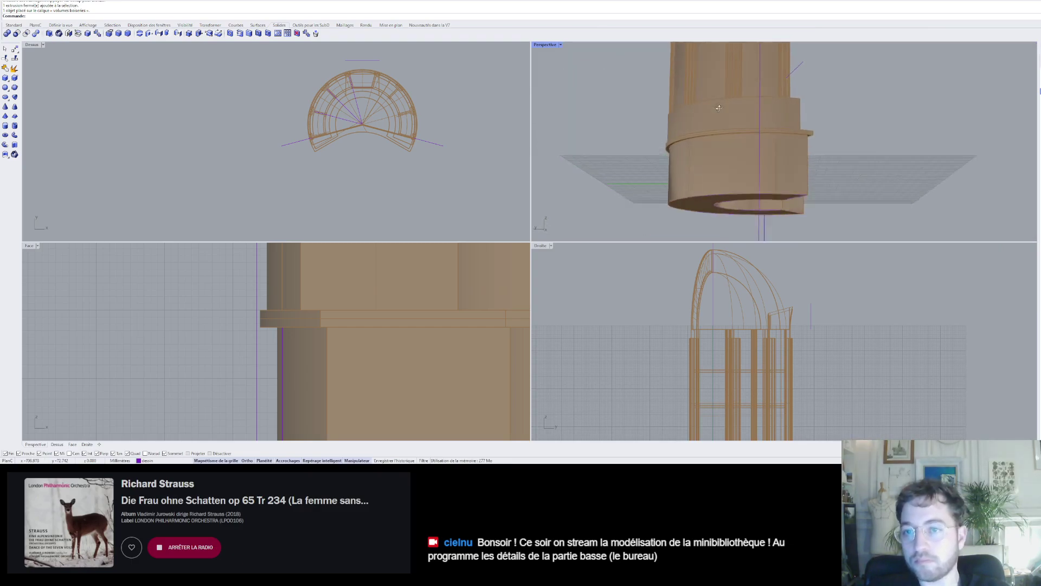
left_click(732, 82)
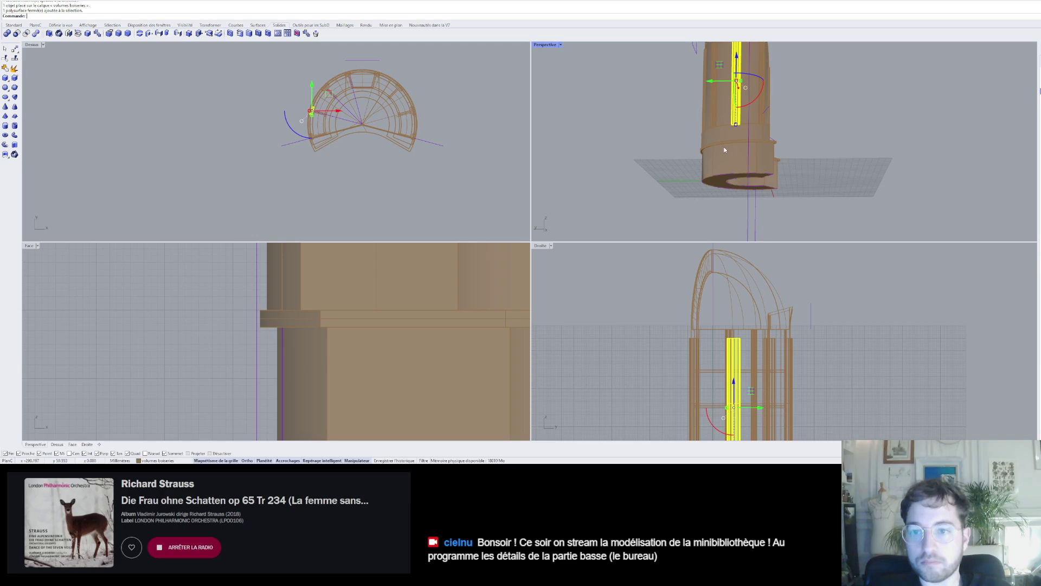
scroll(736, 123, "up", 1)
scroll(356, 336, "down", 5)
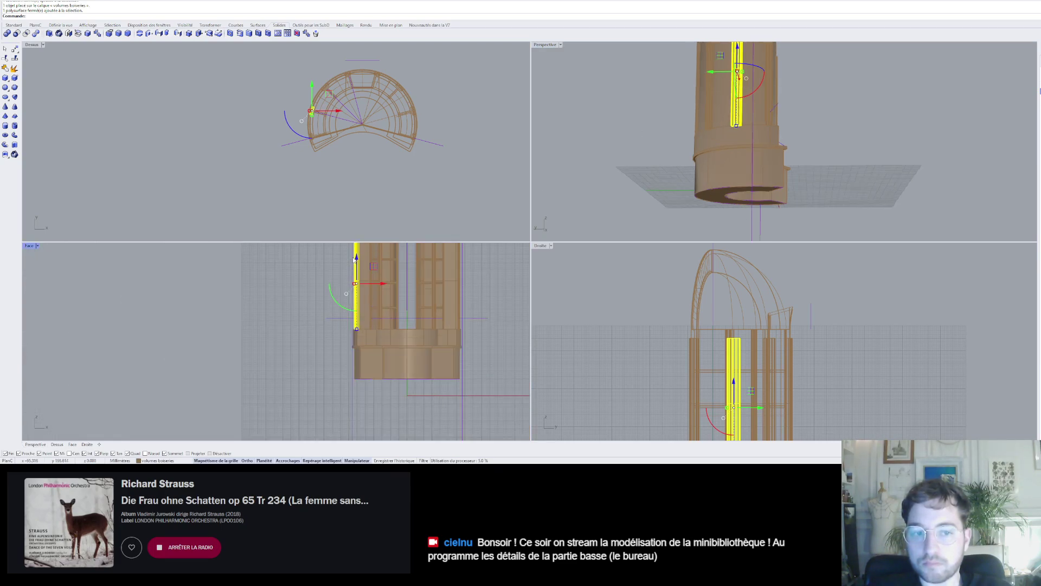
left_click_drag(356, 260, 356, 367)
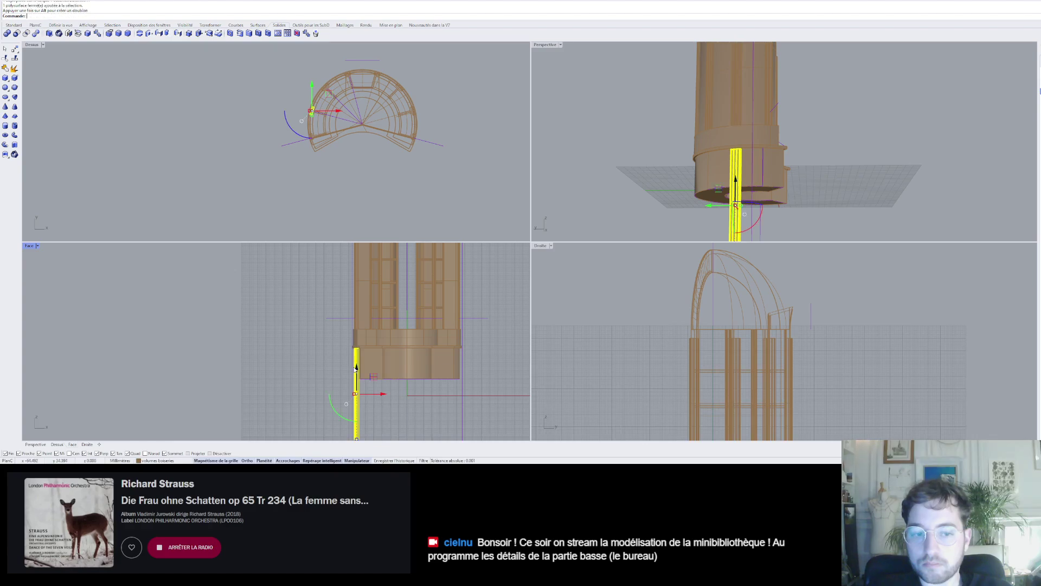
scroll(356, 368, "up", 4)
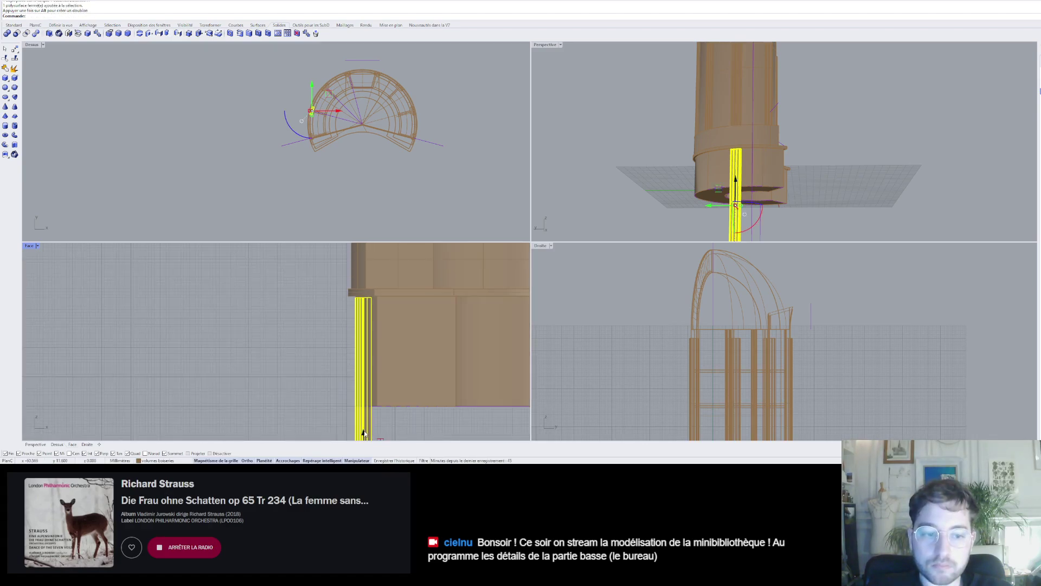
scroll(382, 400, "down", 2)
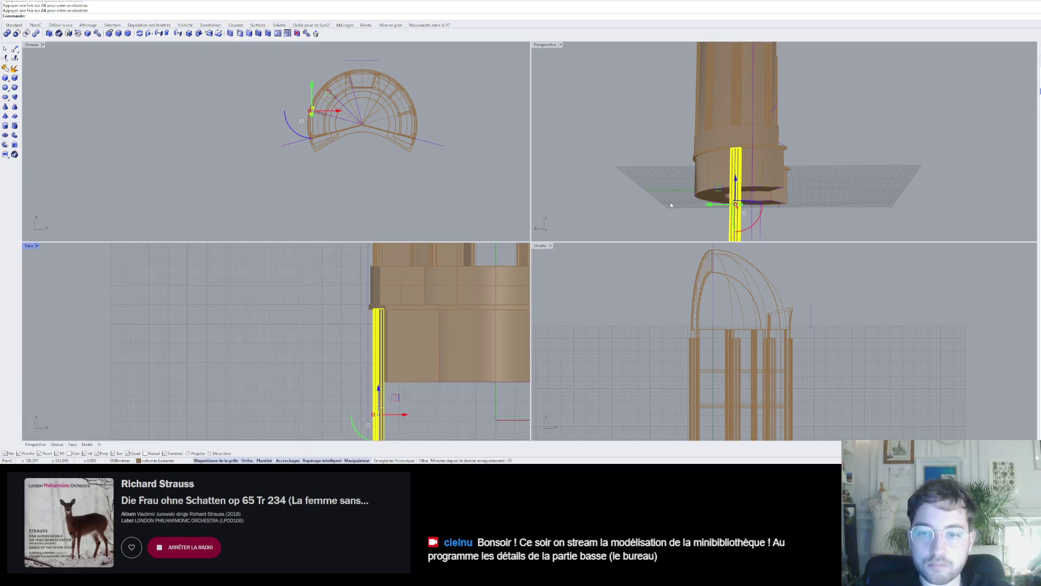
- Examine from several angles how the lowered pilaster meets the ledge and the outer face of the lower body
key("Escape")
right_click_drag(740, 178, 686, 183)
scroll(752, 129, "up", 6)
scroll(685, 184, "up", 8)
scroll(715, 95, "down", 8)
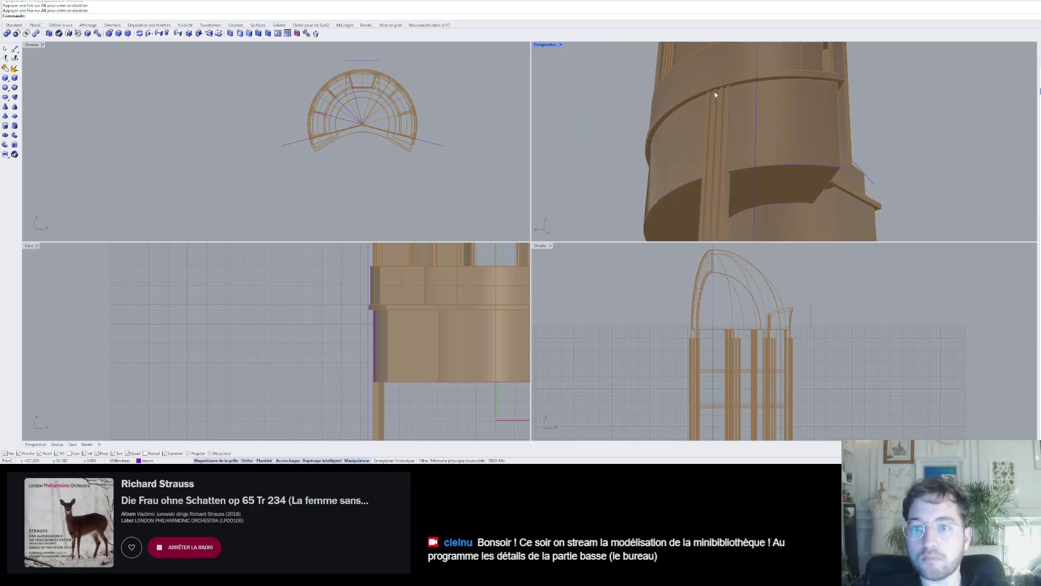
right_click_drag(715, 93, 803, 193)
scroll(717, 159, "down", 8)
scroll(715, 170, "up", 5)
scroll(670, 191, "down", 9)
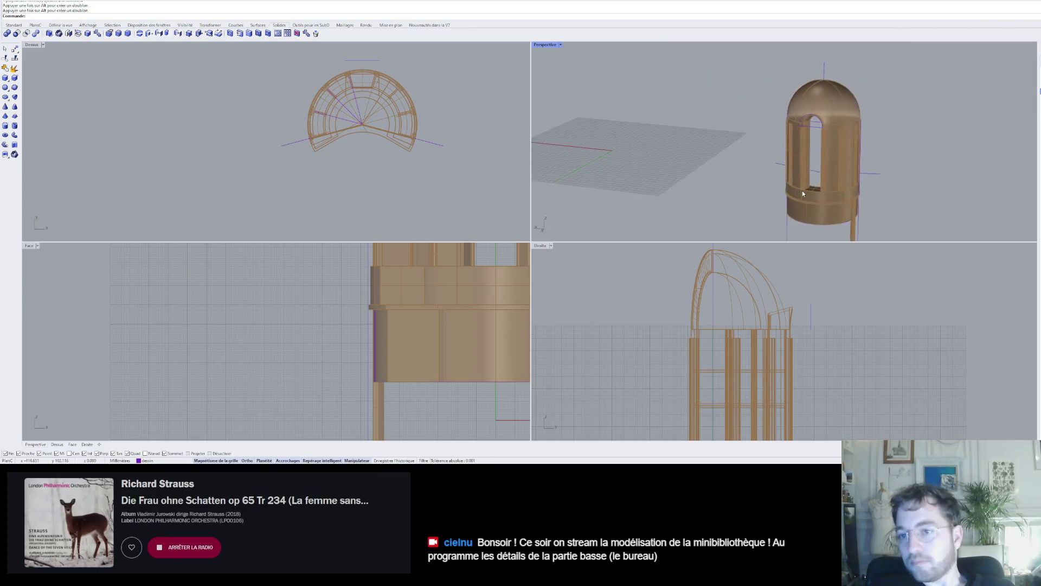
scroll(810, 168, "up", 5)
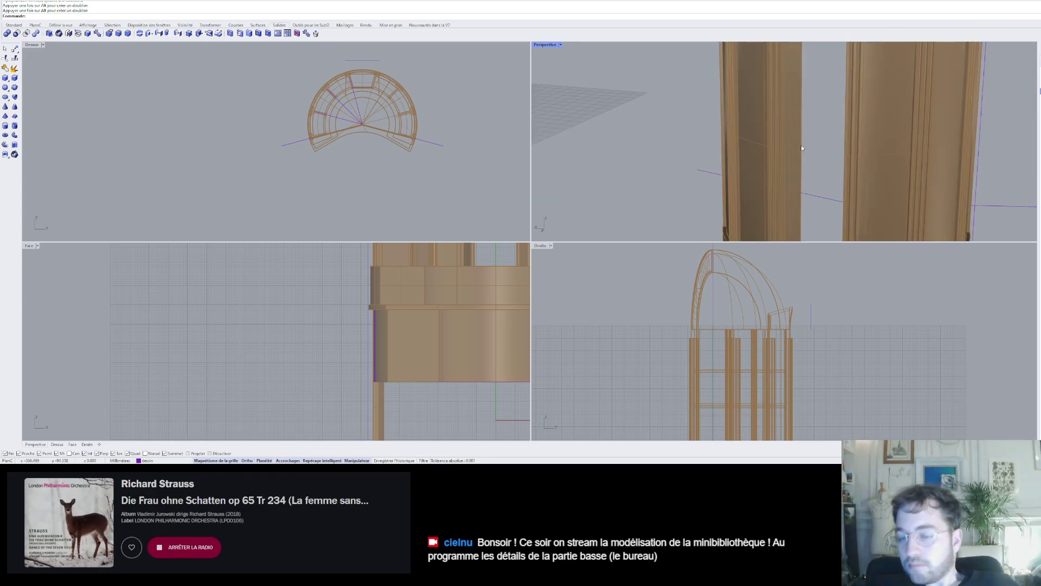
scroll(761, 123, "down", 5)
right_click_drag(861, 160, 786, 157)
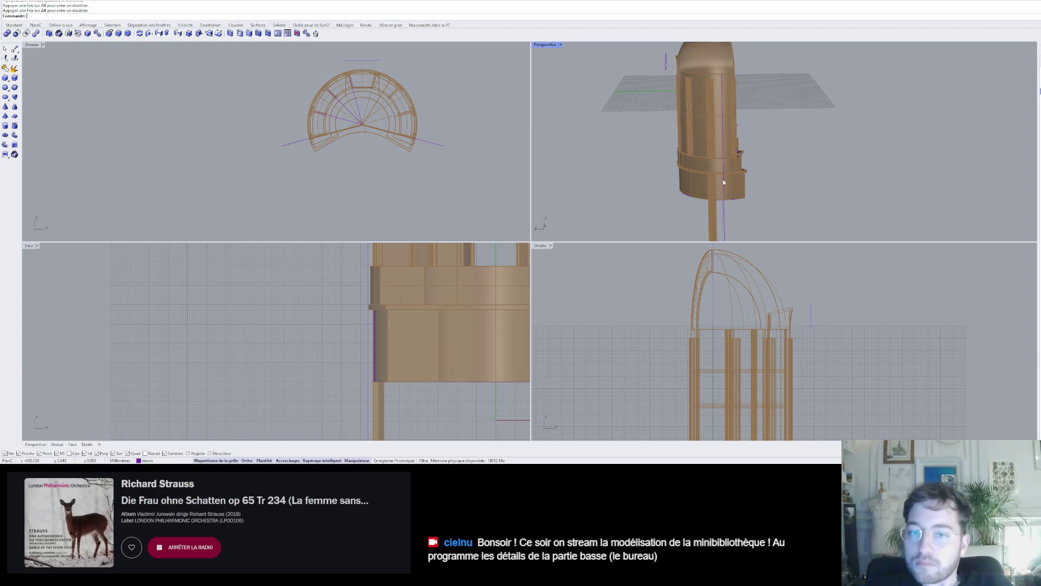
scroll(727, 177, "up", 4)
right_click_drag(727, 177, 656, 196)
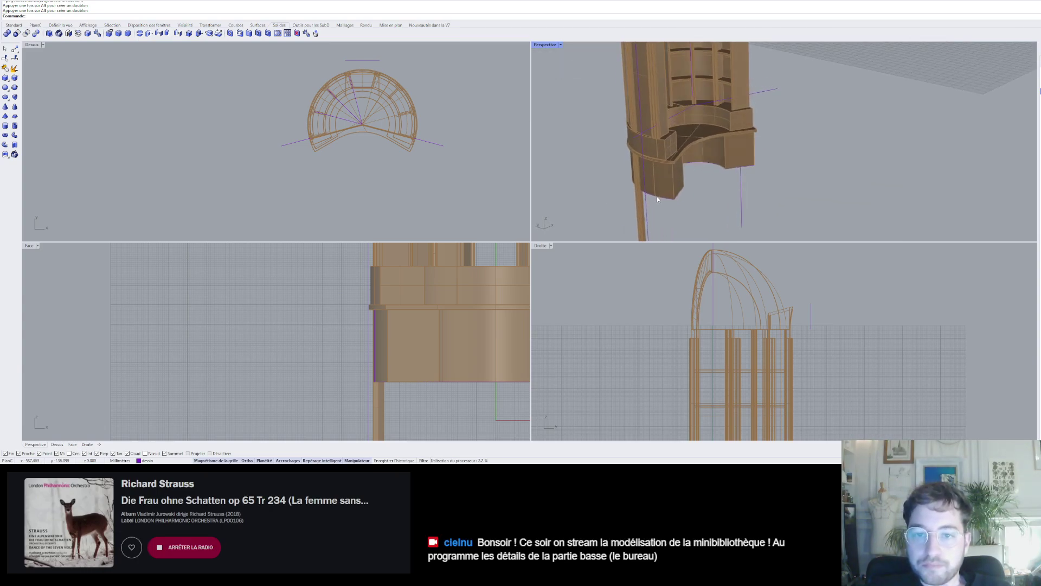
scroll(642, 202, "up", 4)
right_click_drag(578, 161, 659, 150)
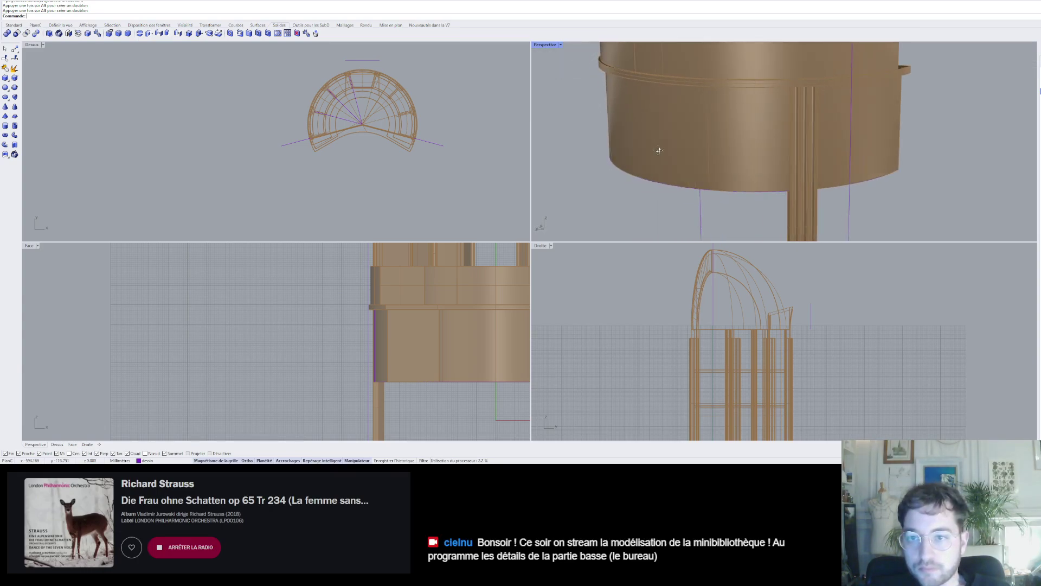
scroll(660, 153, "down", 3)
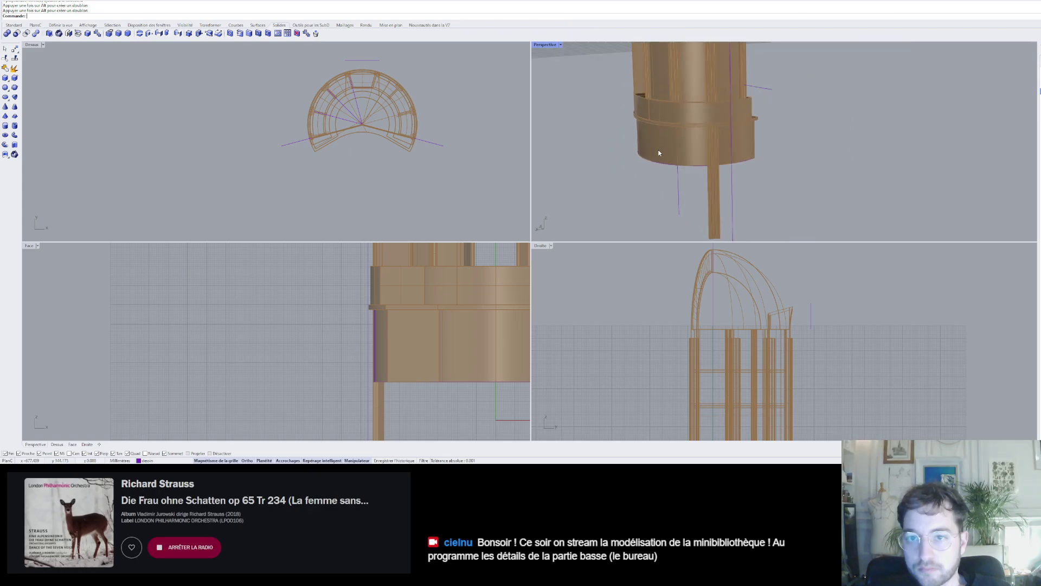
scroll(727, 147, "up", 3)
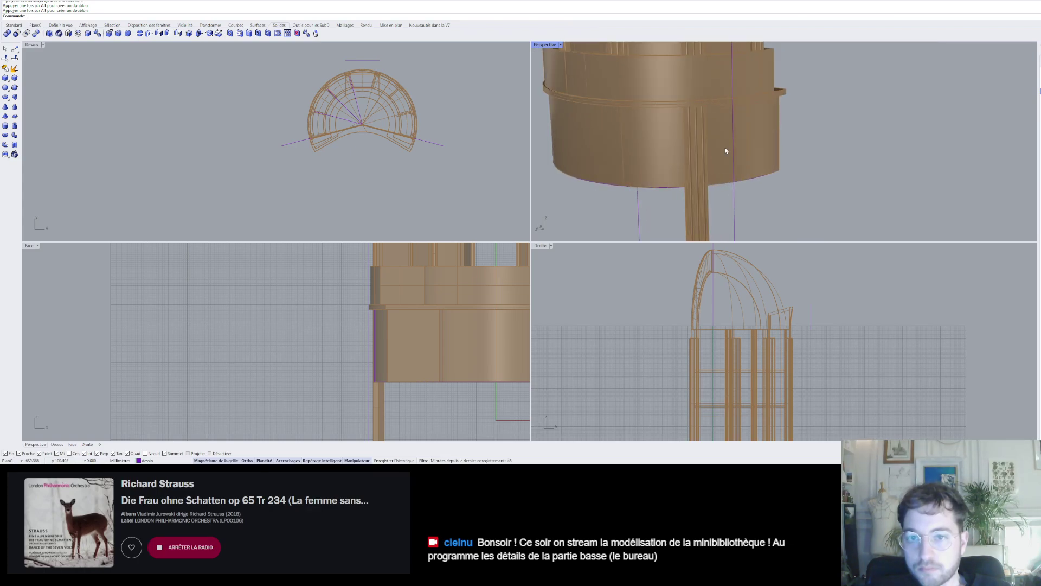
right_click_drag(725, 150, 637, 189)
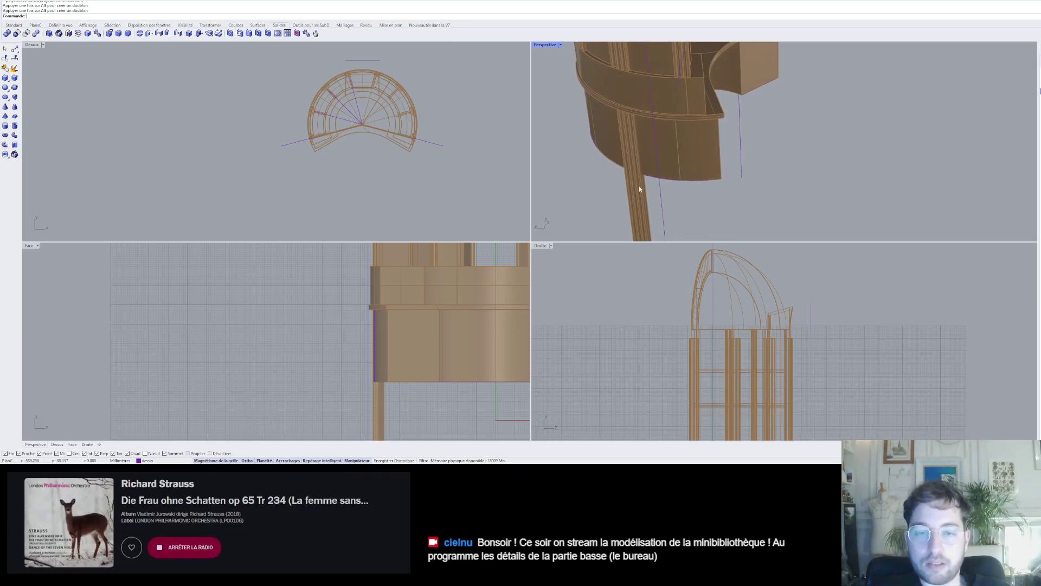
- Delete the fluted pilaster lowered beneath the ledge
left_click(635, 190)
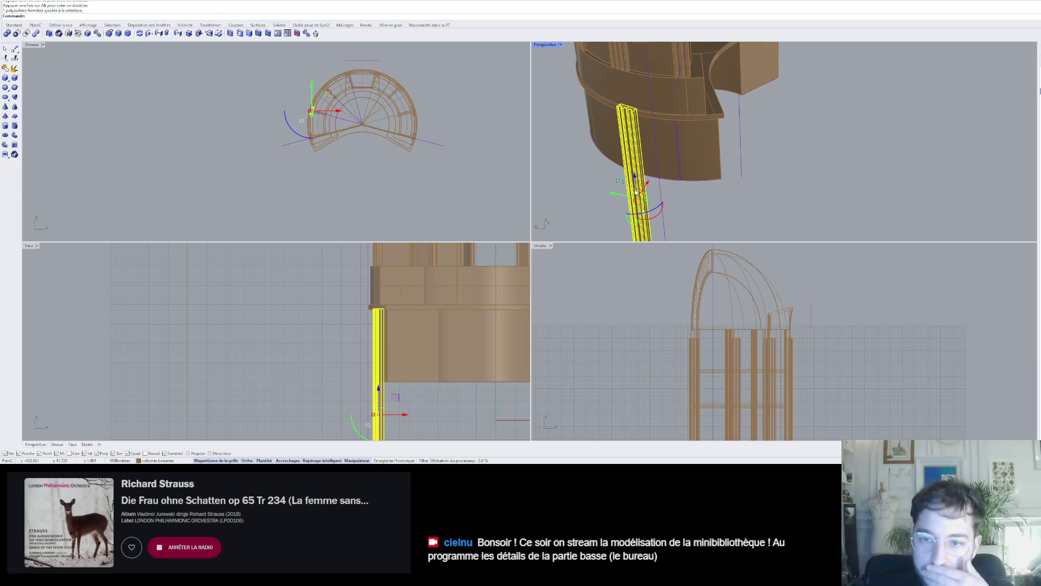
key("Delete")
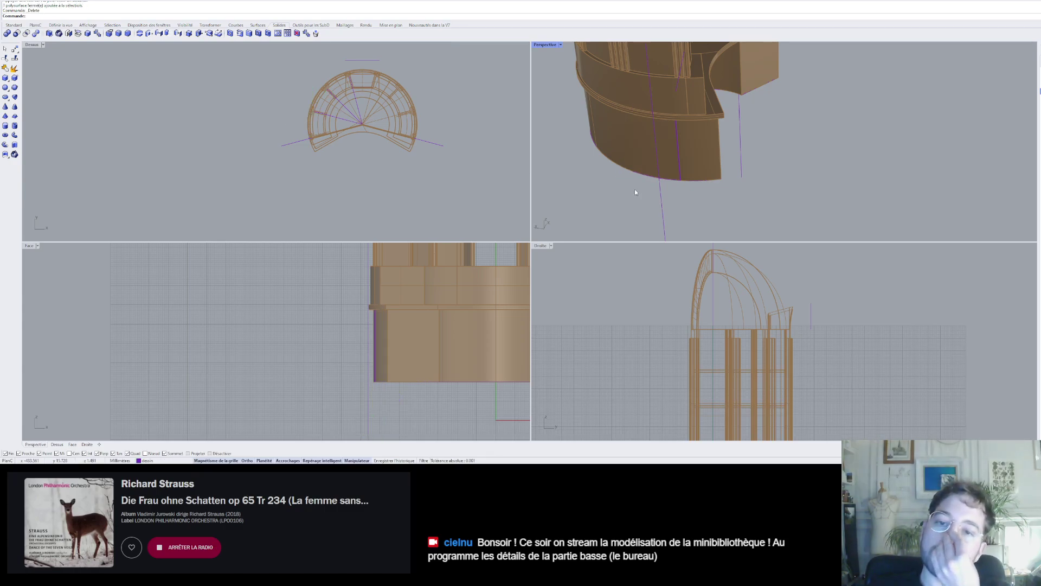
- Build a solid tube around the lower body, centred on its base, with its wall reaching the ledge's rim and its height the ledge's underside
scroll(699, 168, "up", 6)
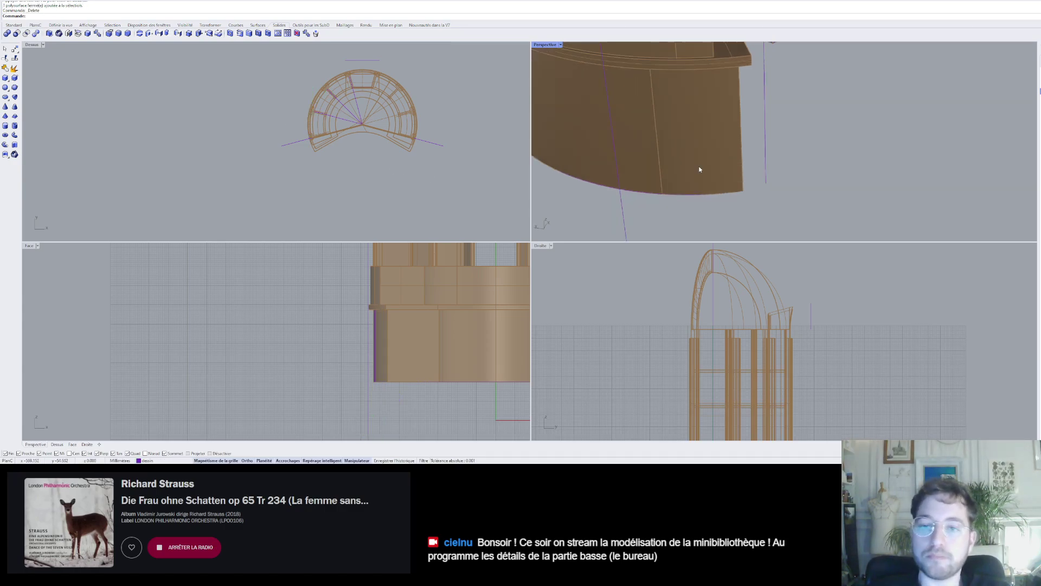
right_click_drag(699, 168, 737, 92)
scroll(728, 114, "down", 6)
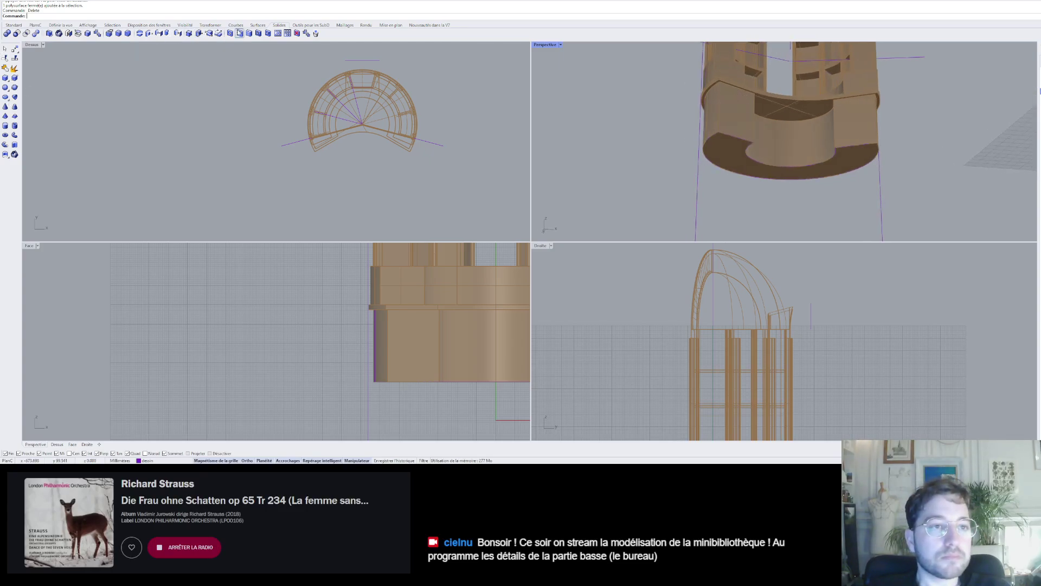
left_click(15, 126)
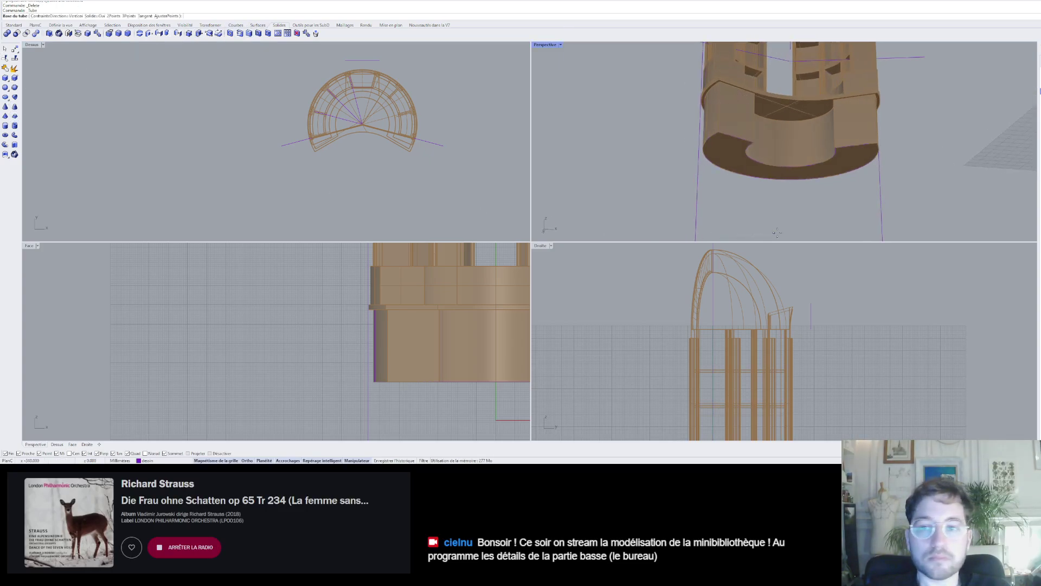
scroll(807, 163, "up", 4)
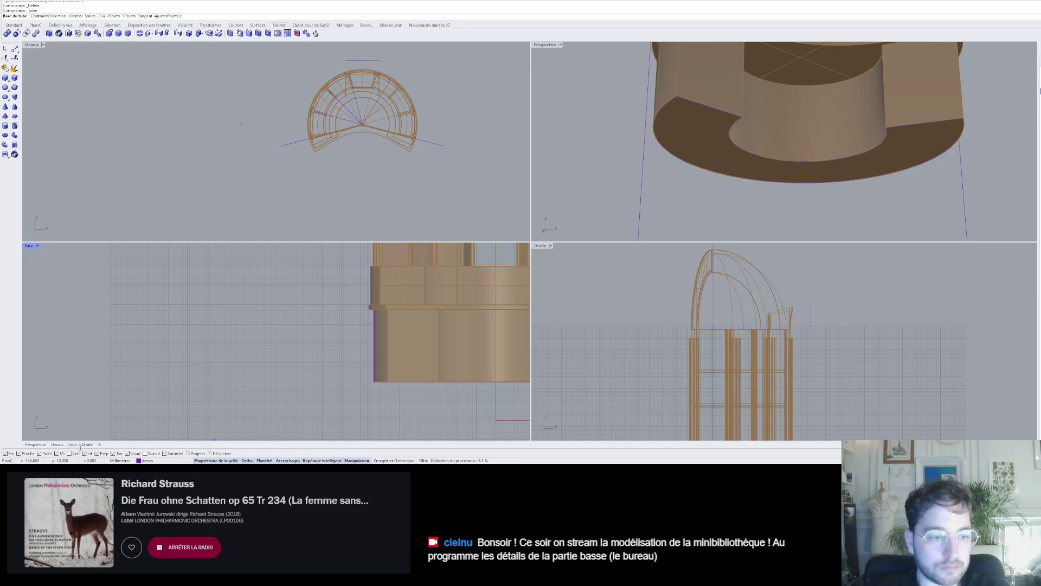
left_click(21, 453)
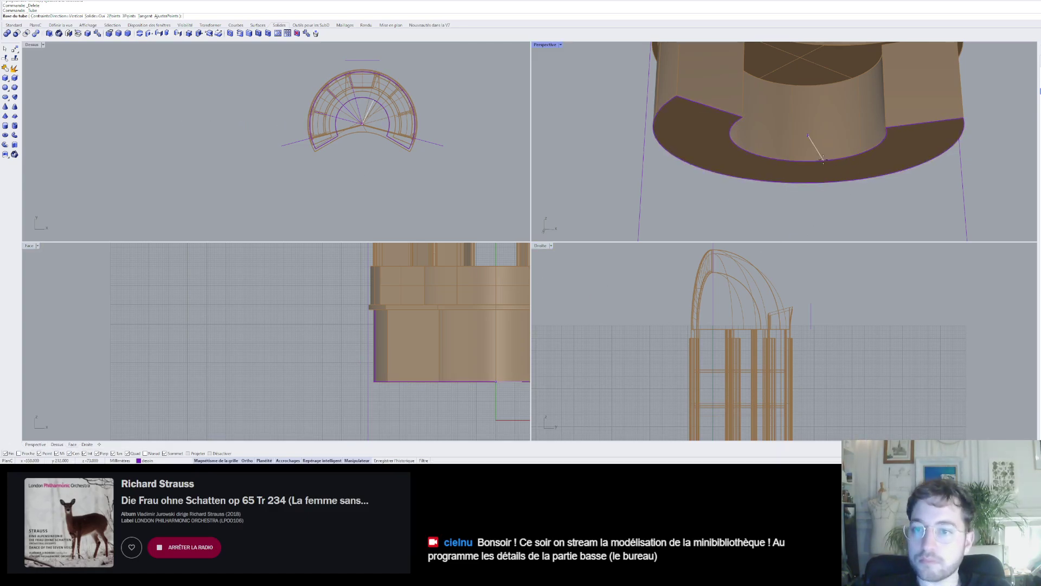
left_click(807, 135)
right_click_drag(697, 142, 732, 151)
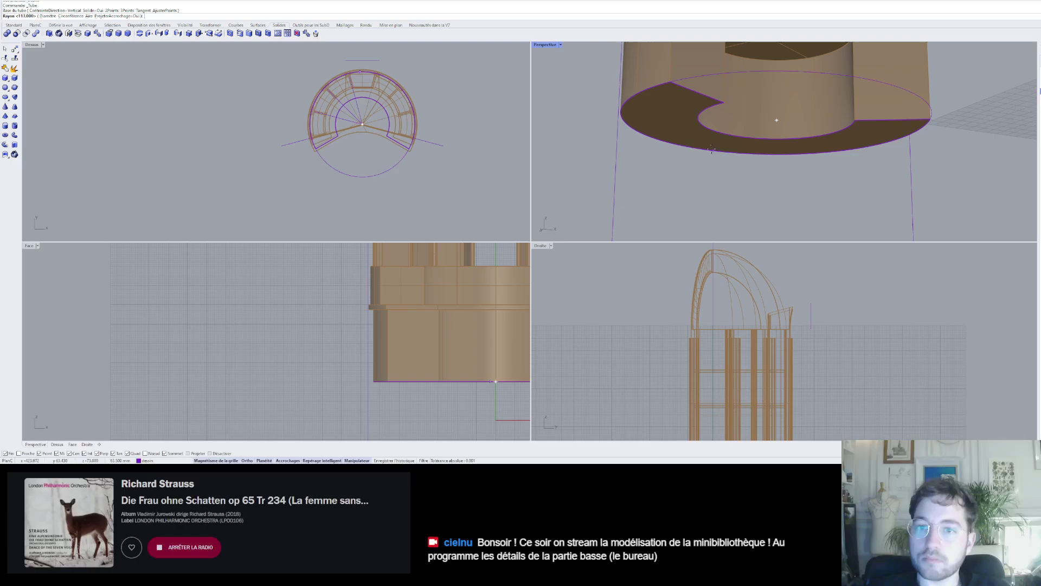
left_click(671, 80)
scroll(670, 80, "down", 7)
scroll(667, 60, "up", 6)
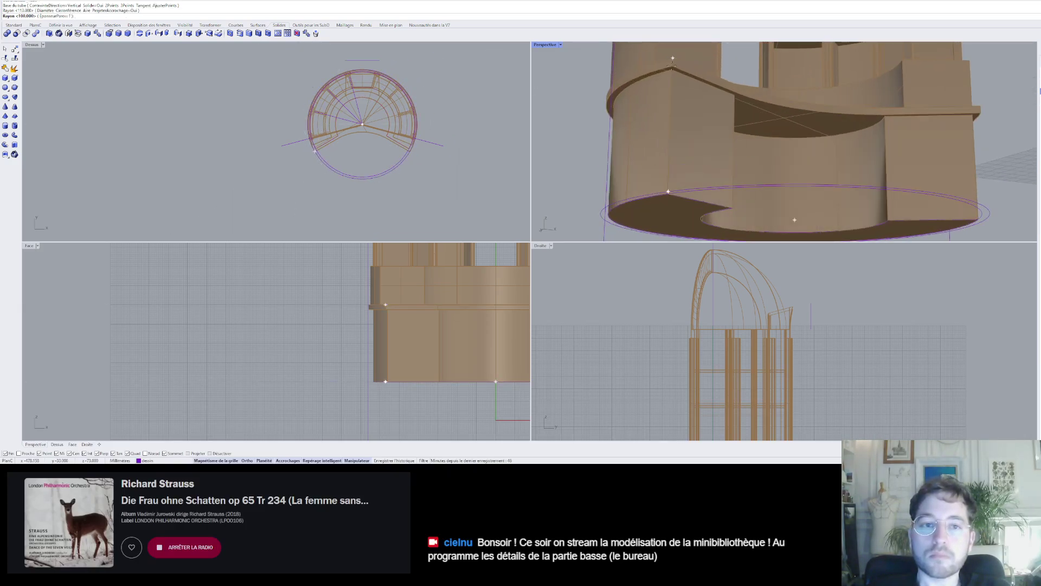
left_click(672, 64)
left_click(696, 71)
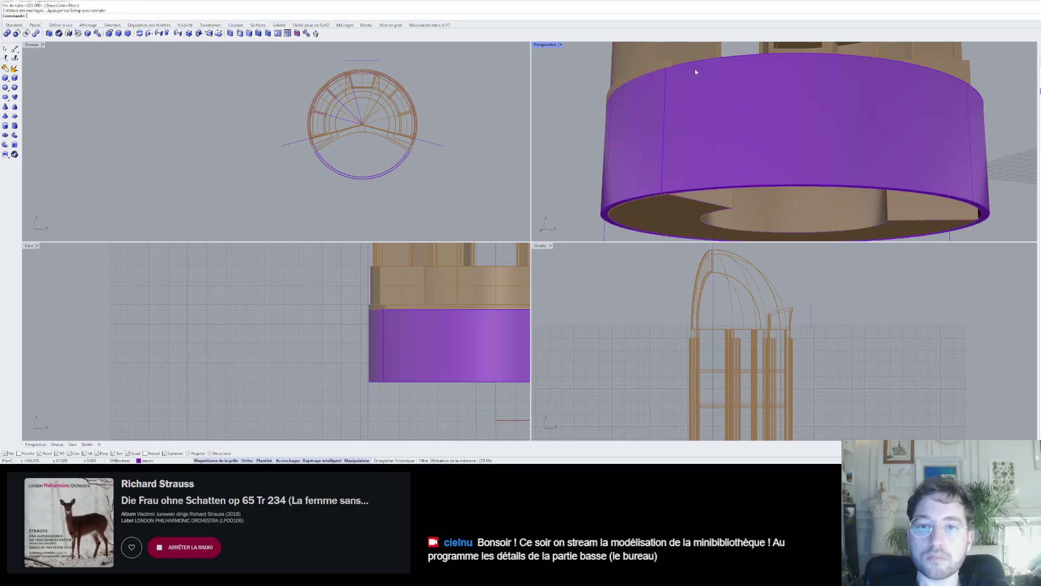
- Draw two polylines along the straight front end edges of the lower body's bottom face
right_click_drag(696, 72, 789, 179)
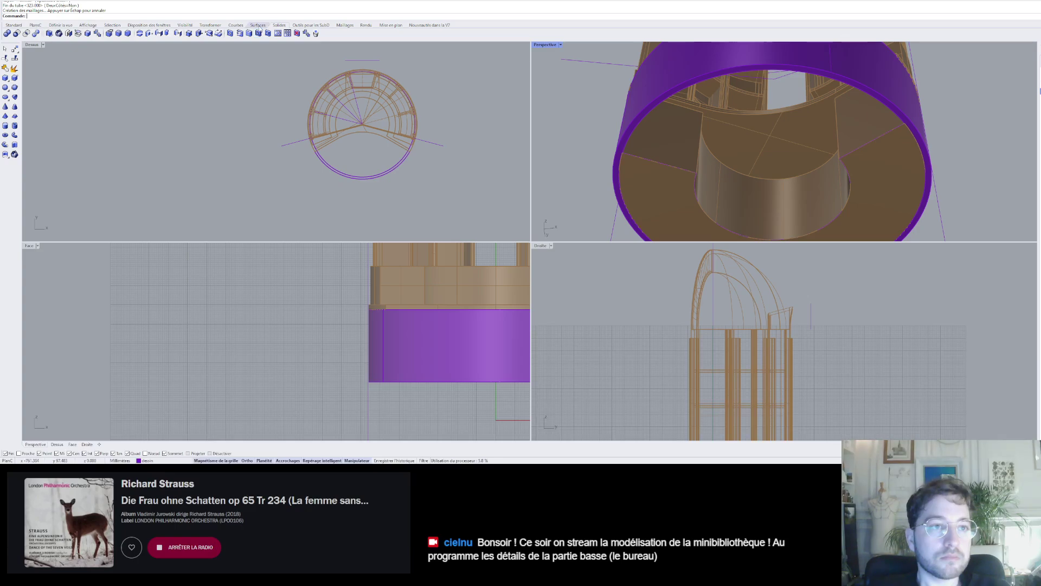
left_click(236, 25)
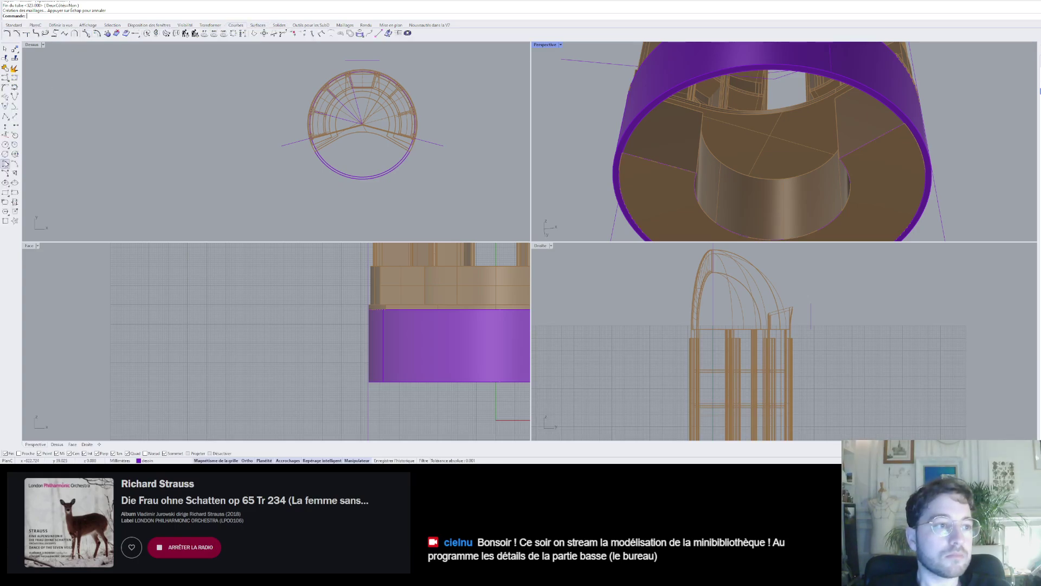
left_click(4, 116)
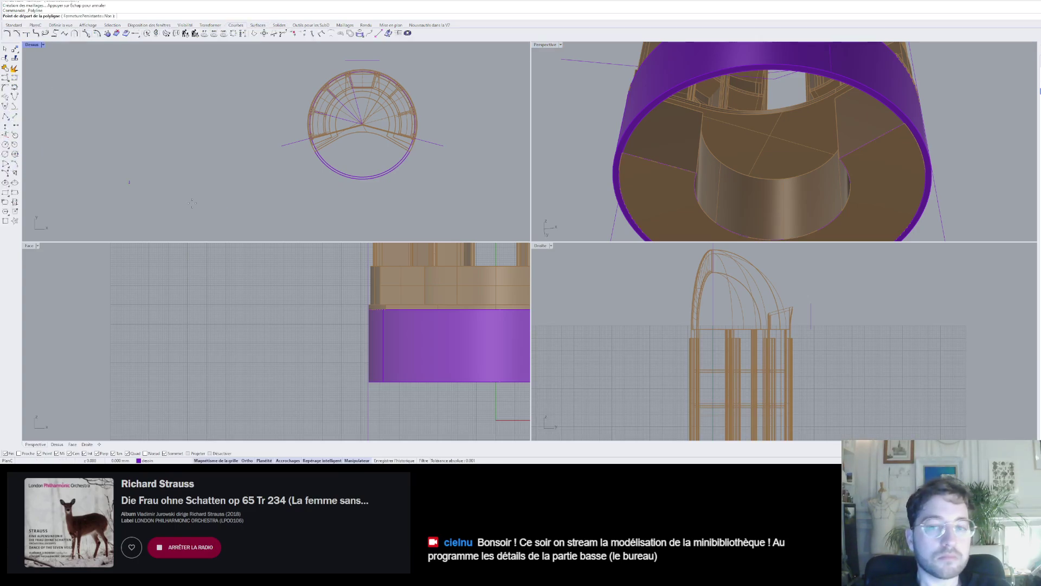
left_click(622, 153)
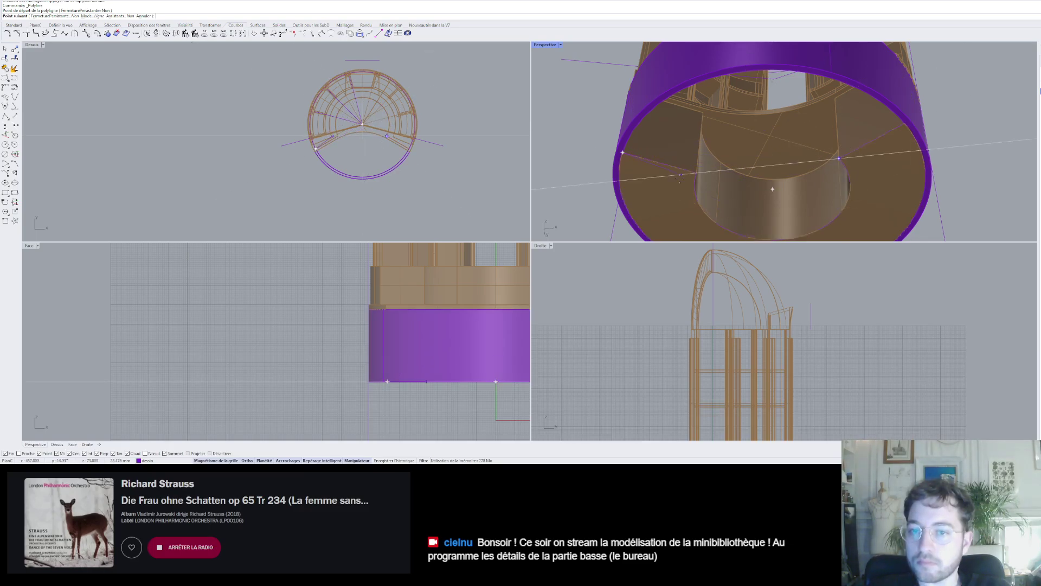
left_click(697, 173)
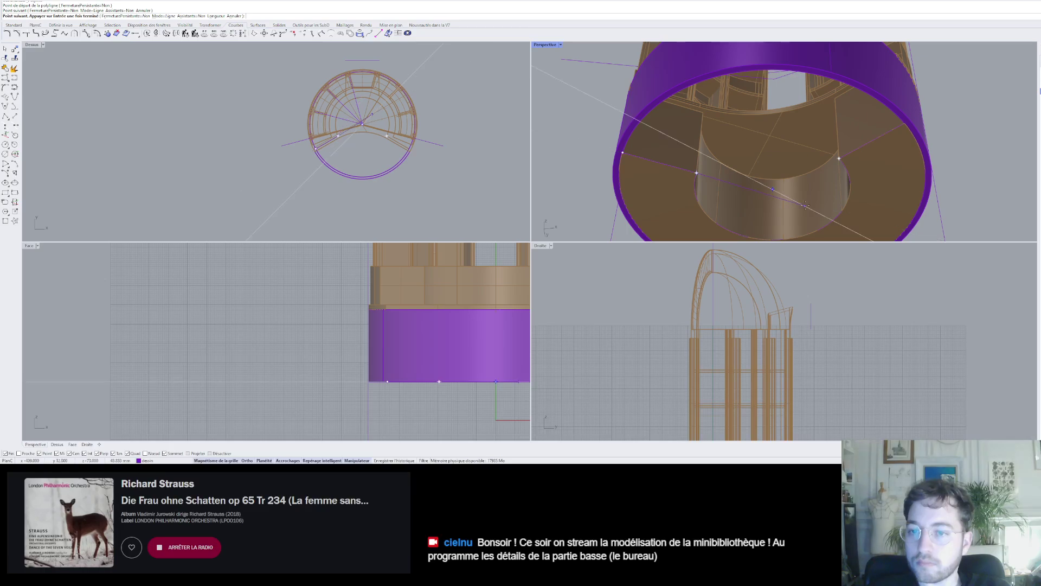
key("Return")
key("Return")
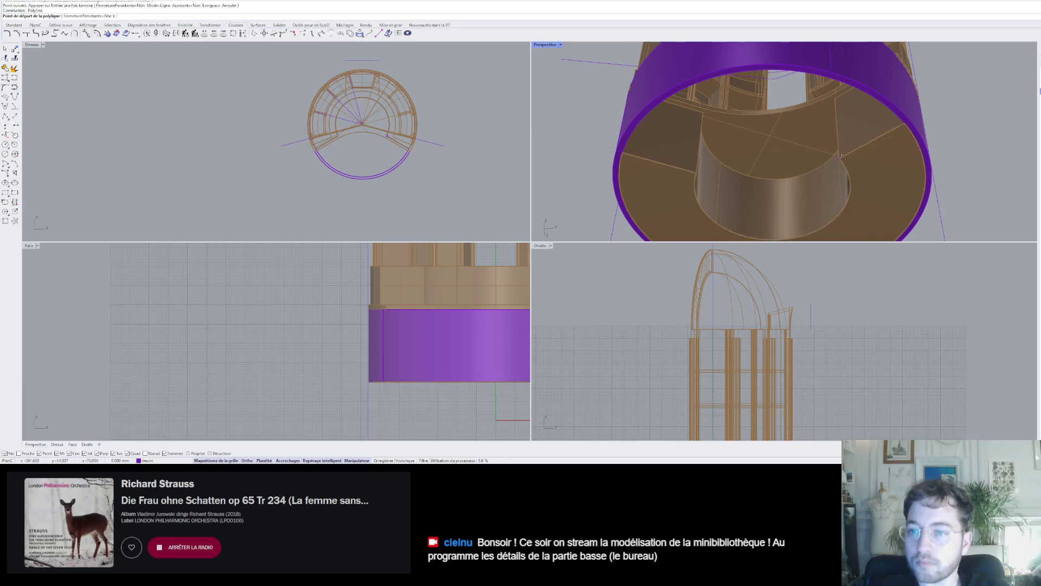
left_click(839, 158)
key("Escape")
left_click(883, 131)
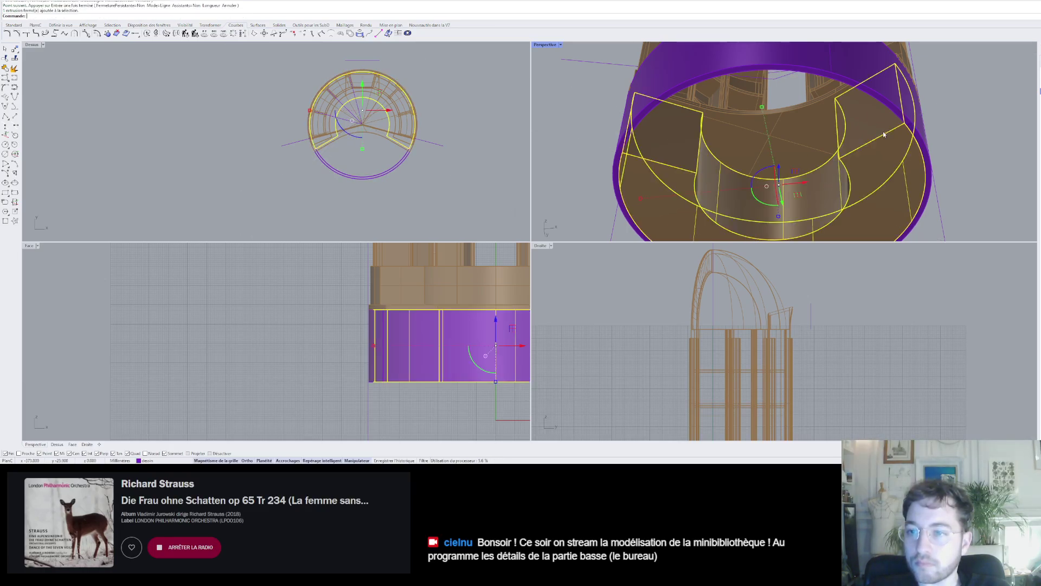
key("Escape")
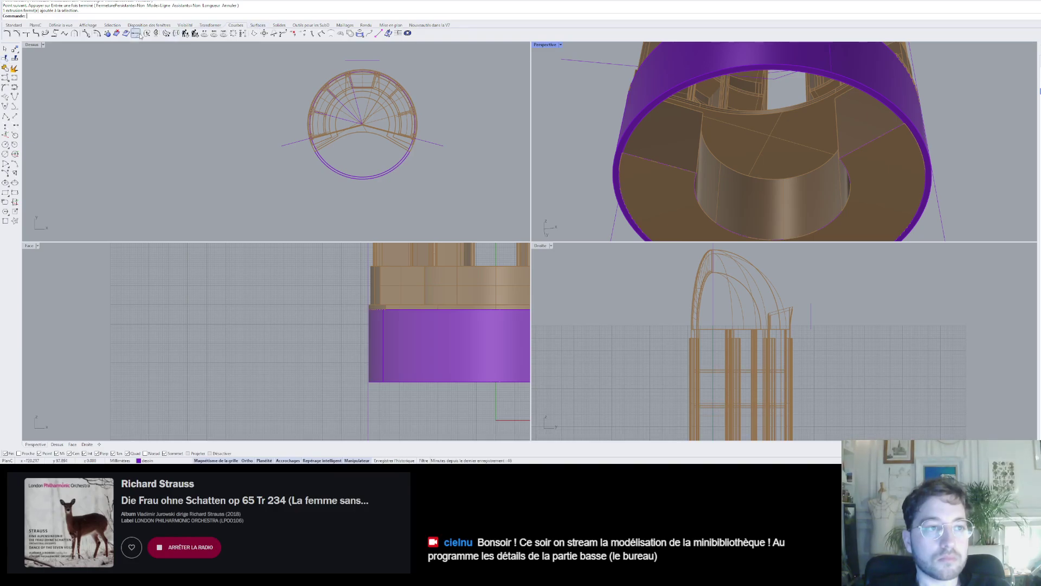
- Connect the two end-edge lines into a single V-shaped curve meeting at the centre
left_click(55, 33)
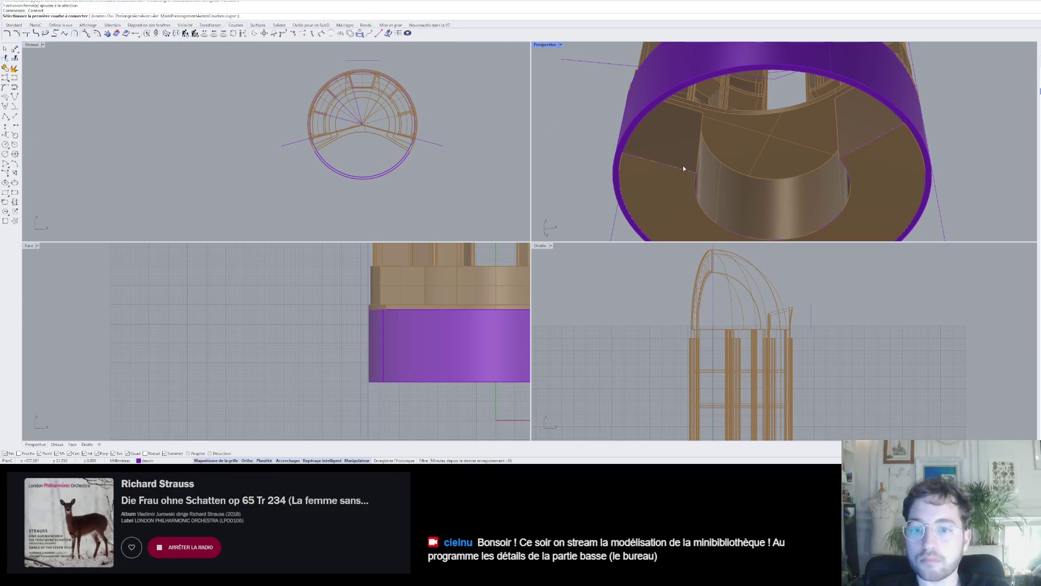
left_click(716, 189)
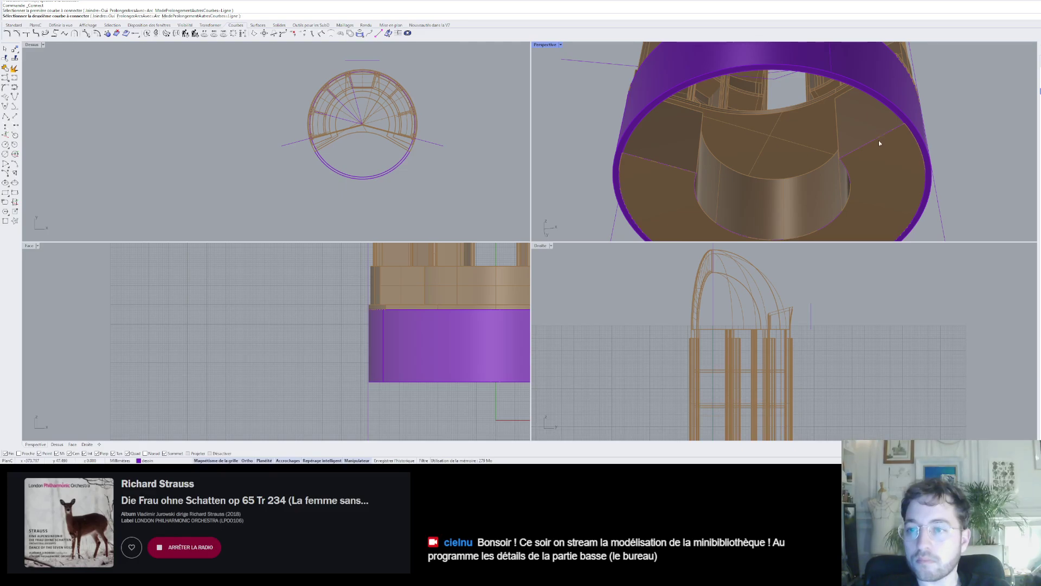
left_click(878, 140)
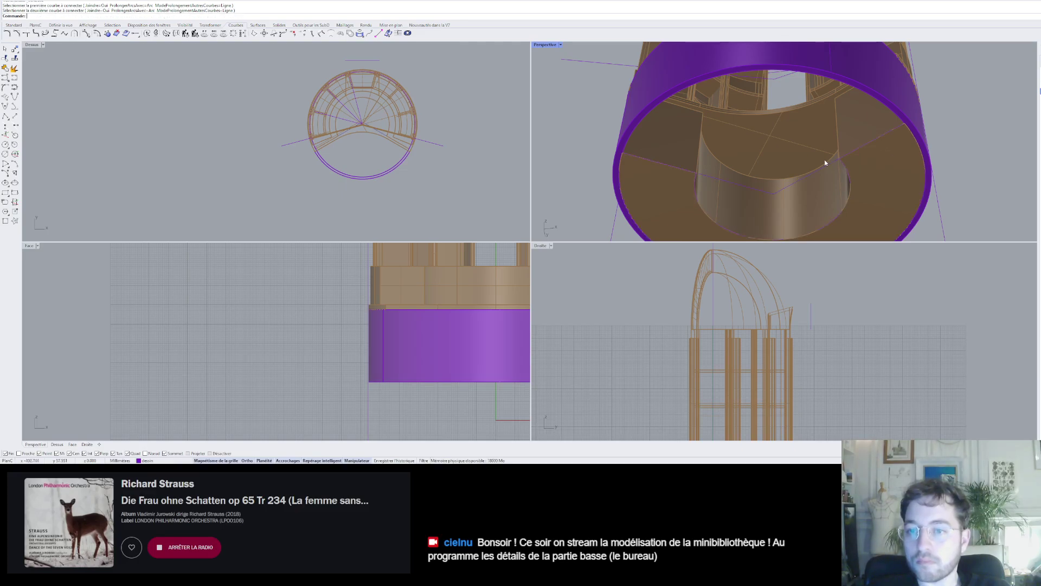
- Scale the V-shaped curve up from its vertex so both arms extend well beyond the tube
right_click_drag(825, 159, 794, 233)
left_click(781, 153)
left_click_drag(761, 97, 758, 118)
key("ctrl+z")
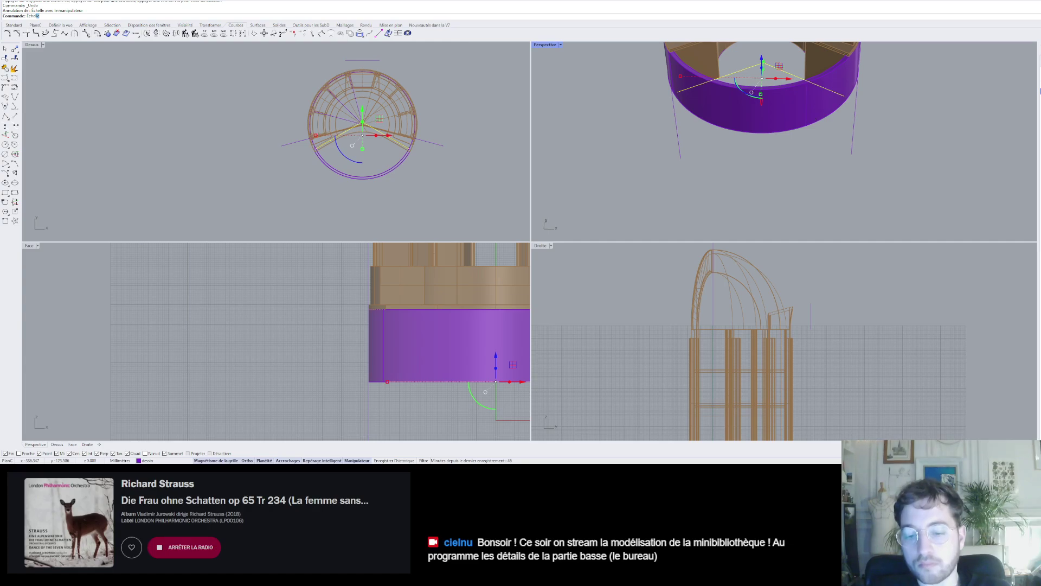
key("Return")
left_click(763, 63)
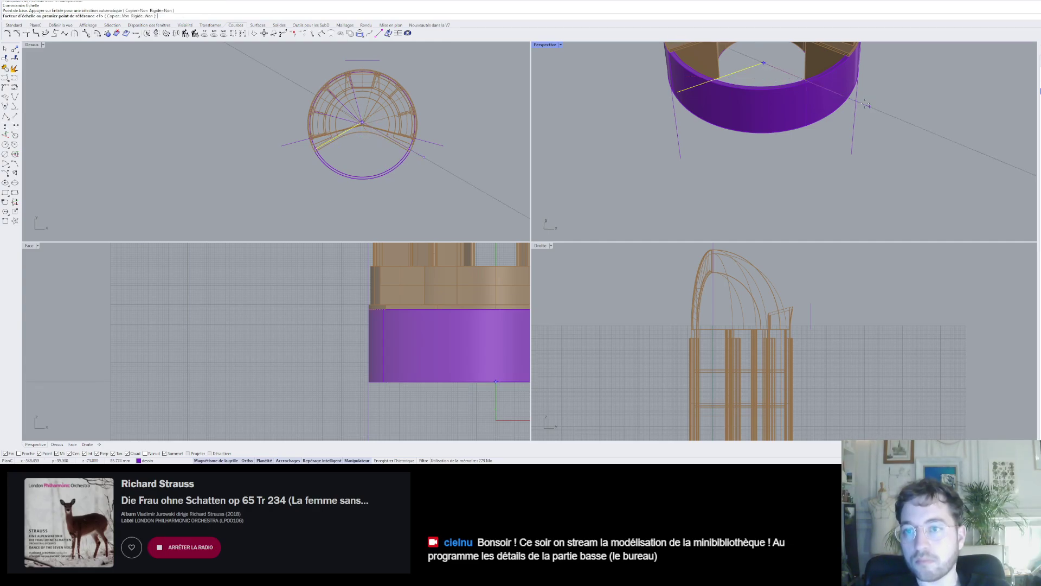
left_click(845, 97)
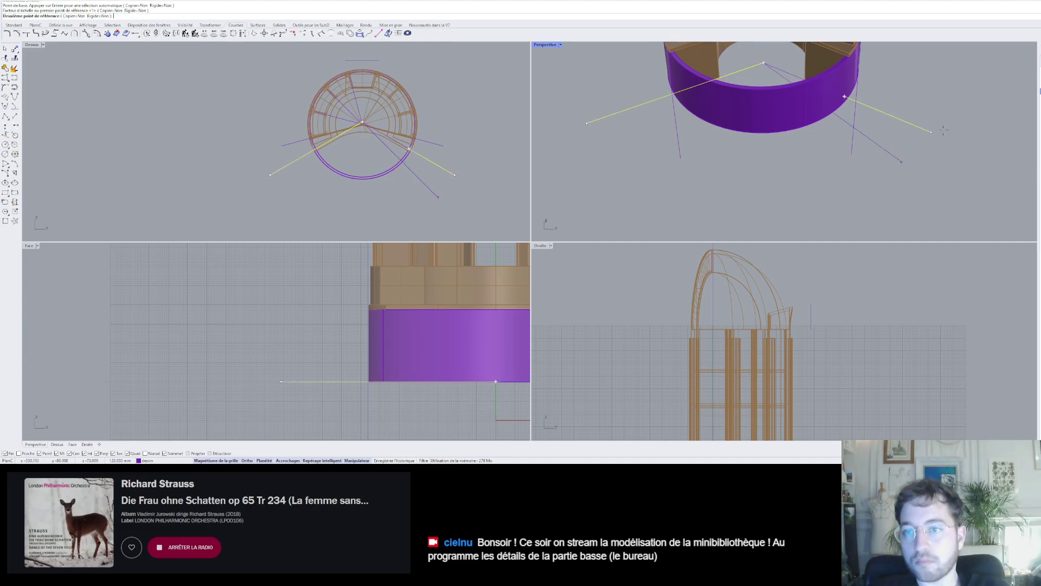
left_click(892, 198)
left_click(878, 200)
right_click_drag(855, 181, 851, 116)
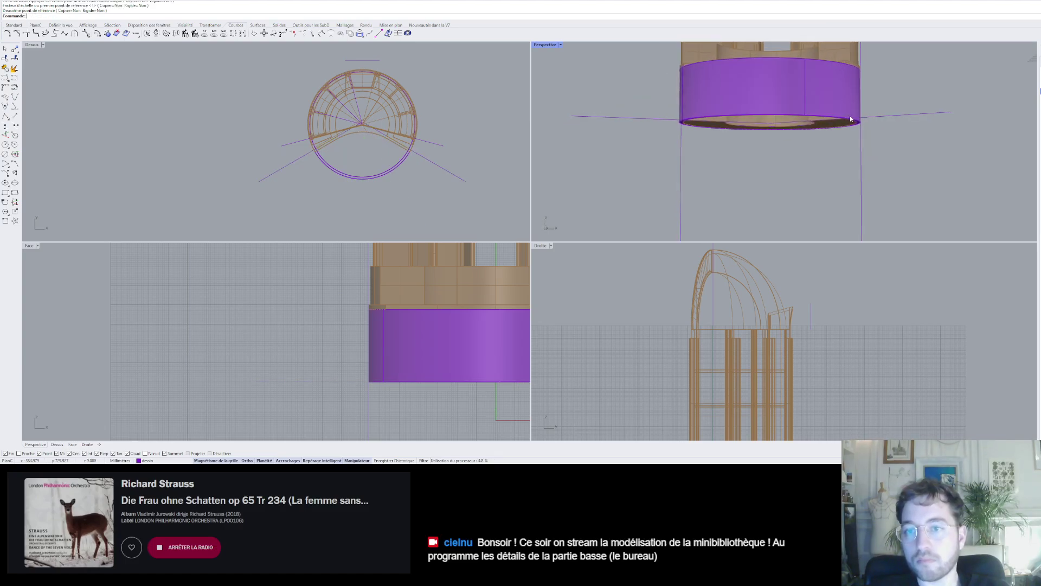
- Extrude the V-shaped curve vertically into a surface and lower it so it overshoots the tube above and below
left_click(905, 118)
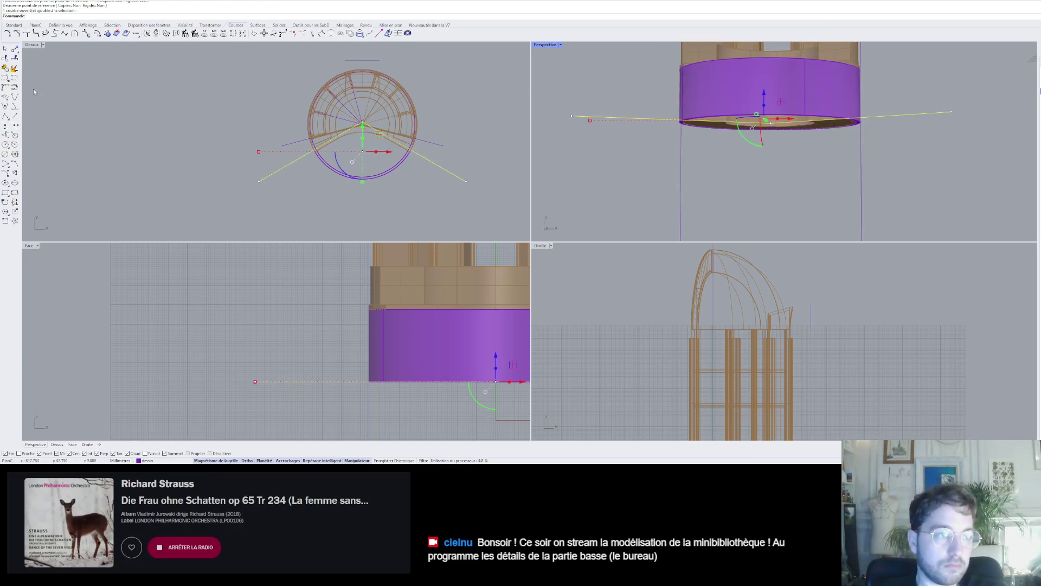
scroll(408, 317, "down", 4)
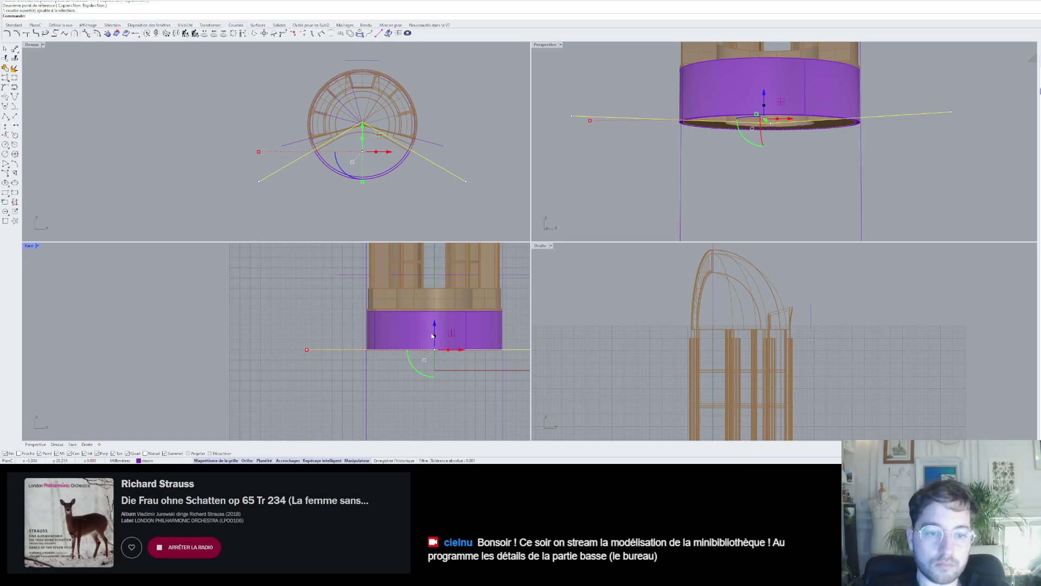
left_click_drag(434, 336, 434, 273)
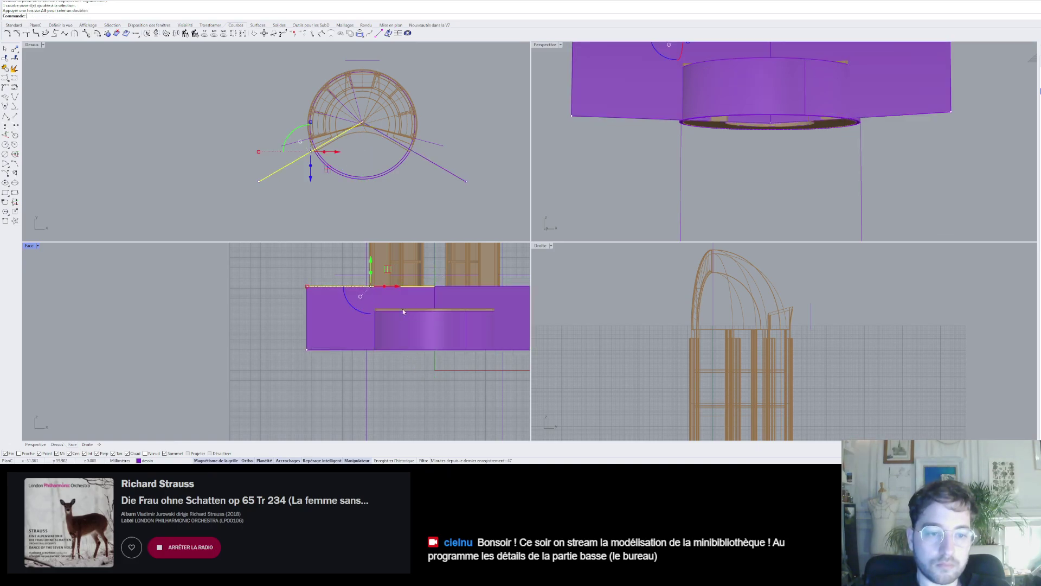
left_click(325, 298)
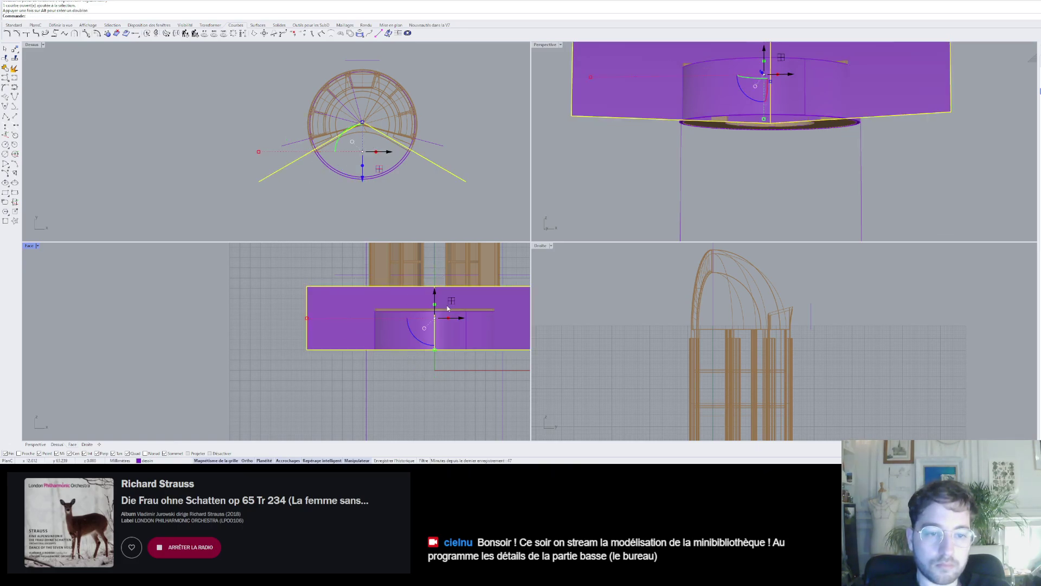
mouse_move(435, 293)
left_mouse_down()
mouse_move(435, 319)
mouse_move(435, 306)
left_mouse_up()
left_click(293, 271)
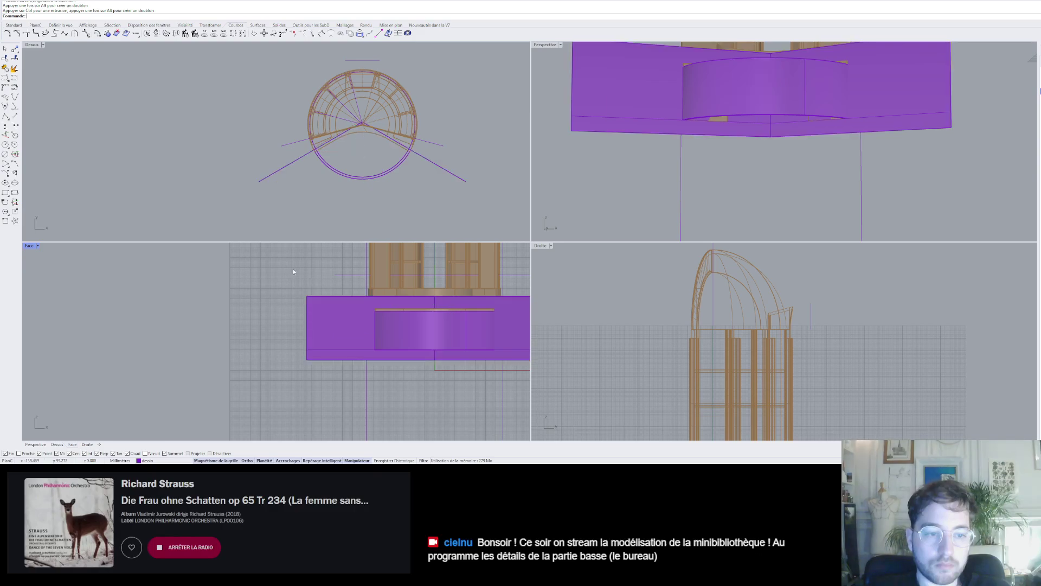
- Trim away the open front portion of the tube using the V-shaped surface as the cutter
right_click_drag(742, 107, 747, 138)
scroll(748, 138, "down", 8)
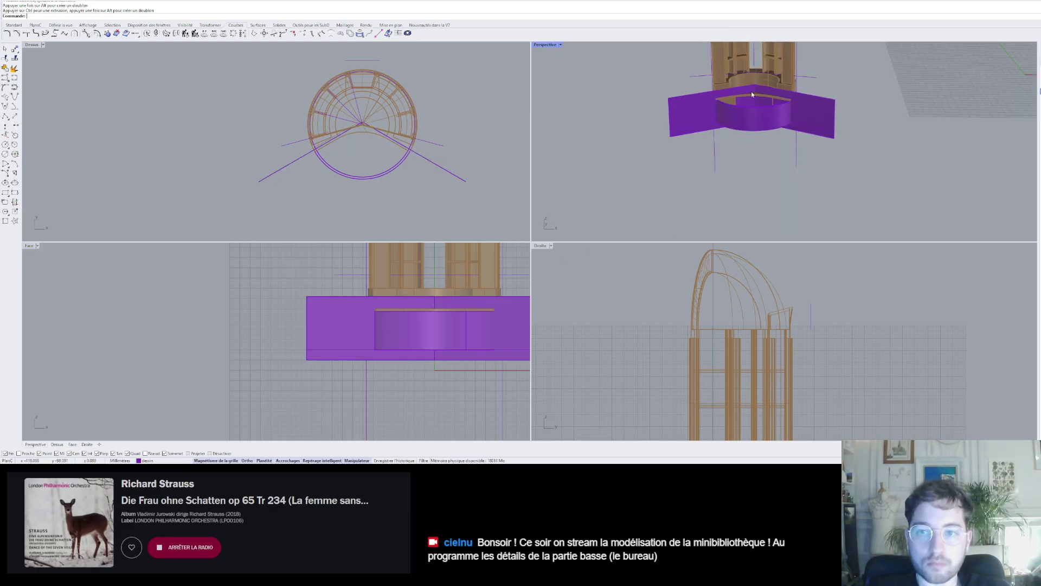
scroll(750, 91, "up", 6)
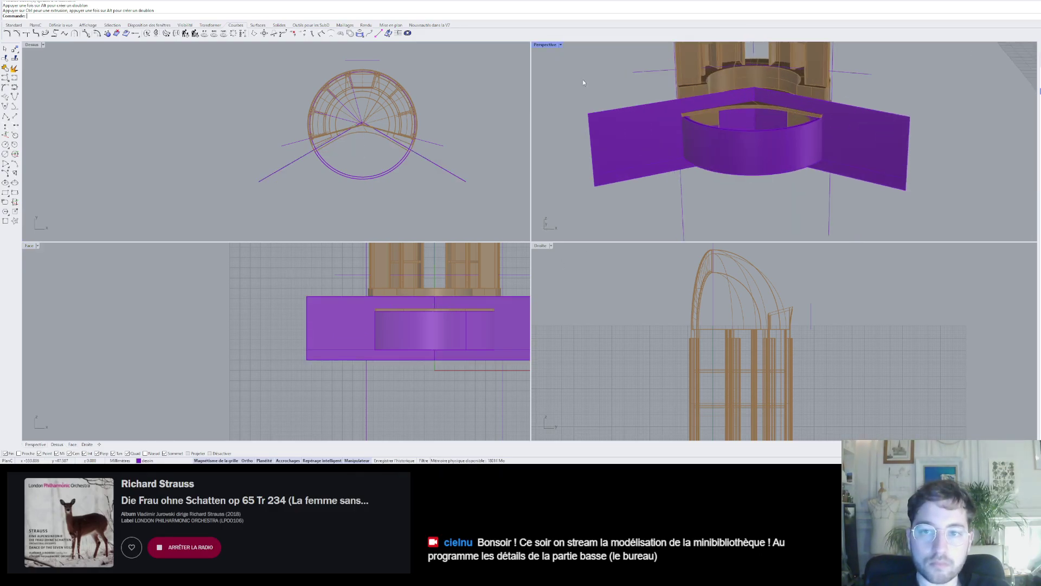
left_click(6, 59)
left_click(612, 137)
right_click(630, 137)
left_click(697, 138)
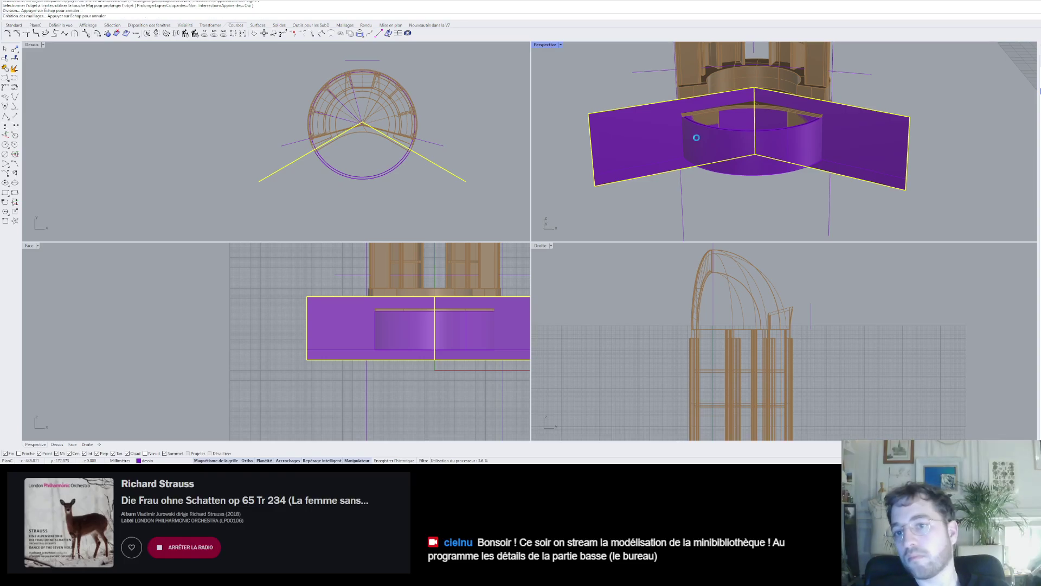
- Delete the V-shaped cutting surface, keeping the trimmed tube around the lower body
left_click(641, 151)
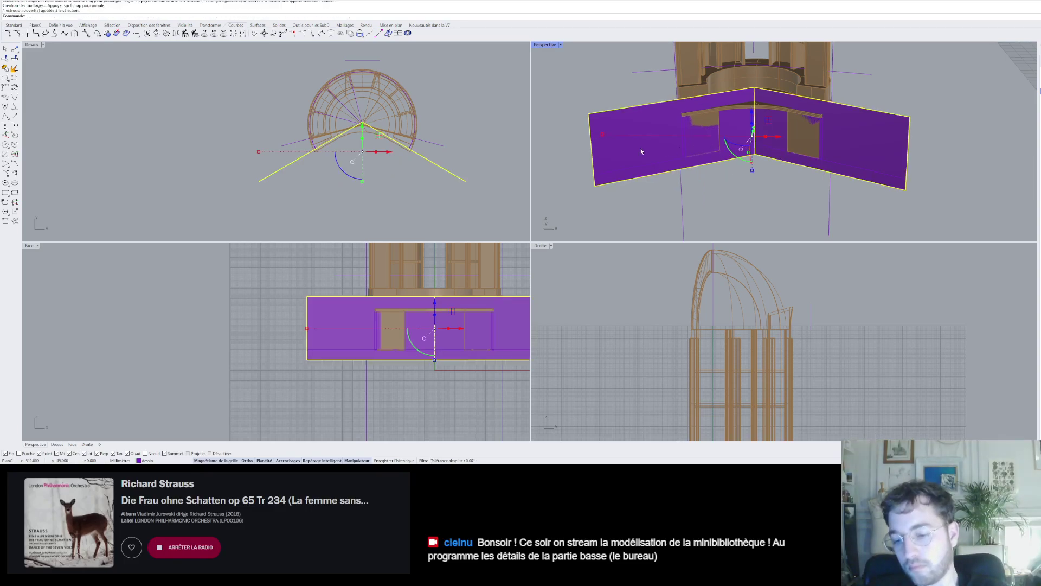
key("Delete")
right_click_drag(763, 141, 808, 171)
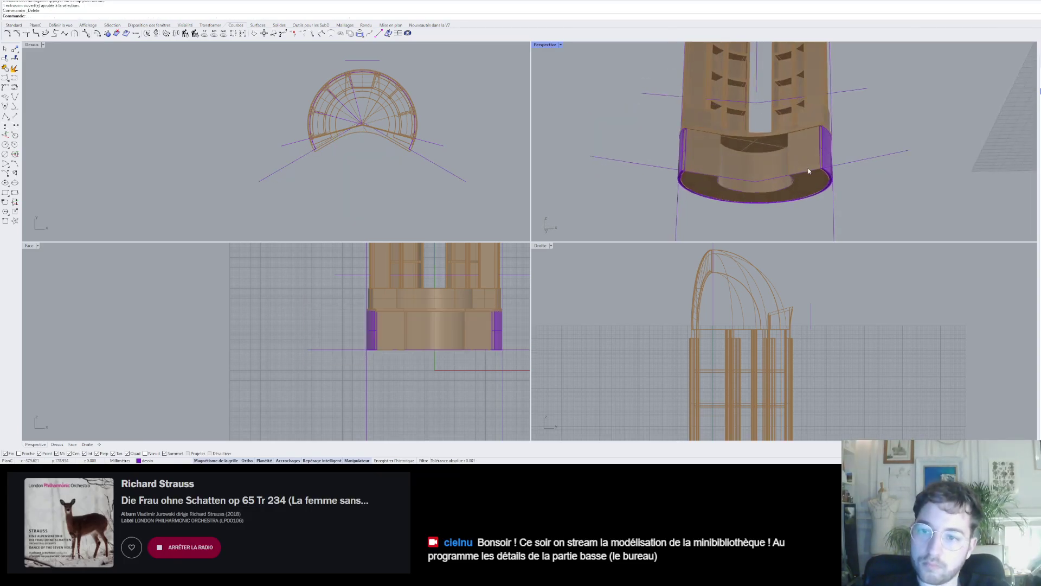
- Boolean-union the curved band with the lower body inside it and merge all coplanar faces of the result
scroll(825, 173, "up", 3)
left_click(843, 175)
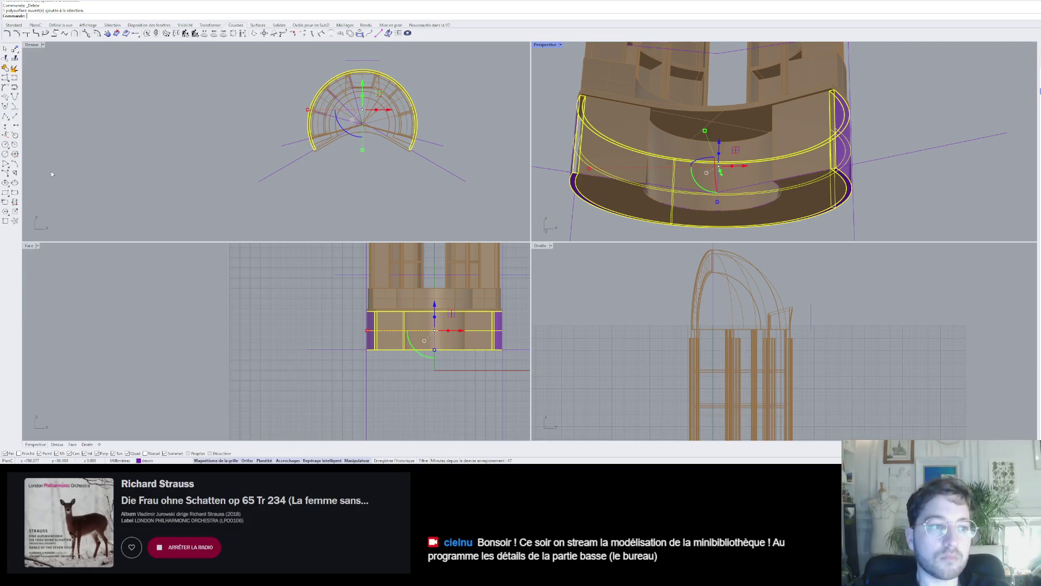
left_click(279, 25)
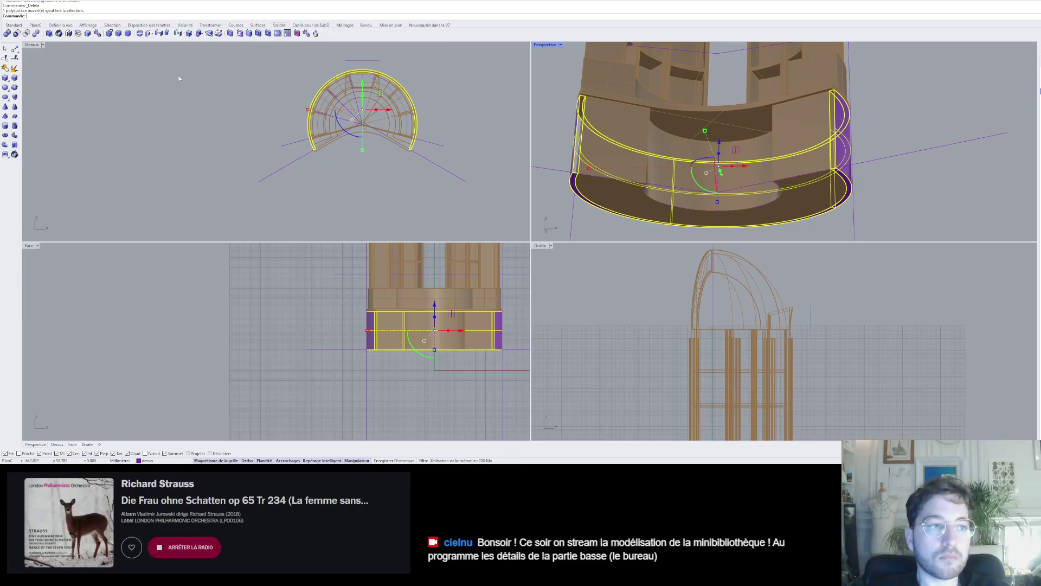
left_click(69, 33)
left_click(581, 190)
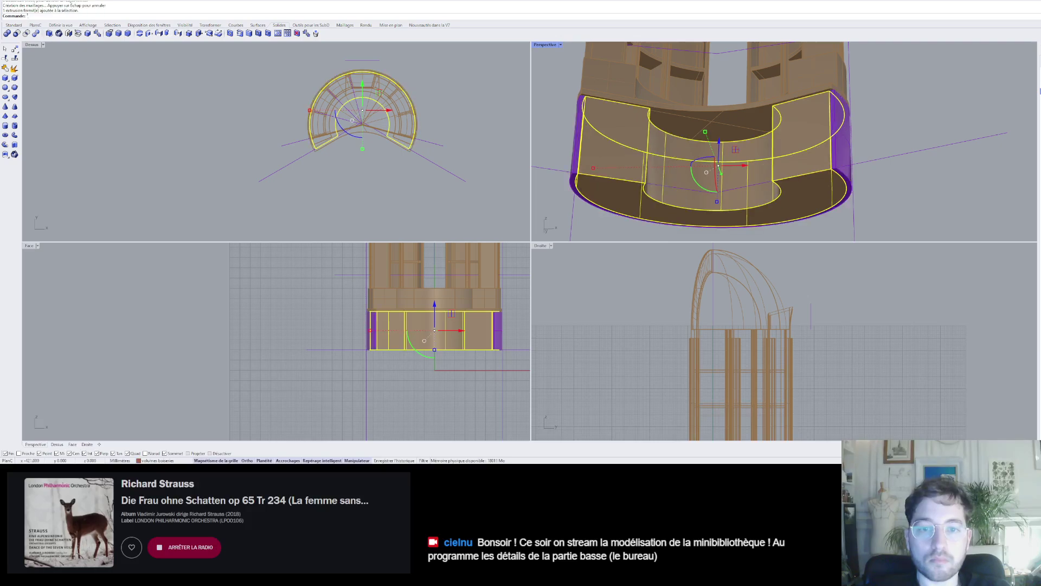
left_click(571, 183)
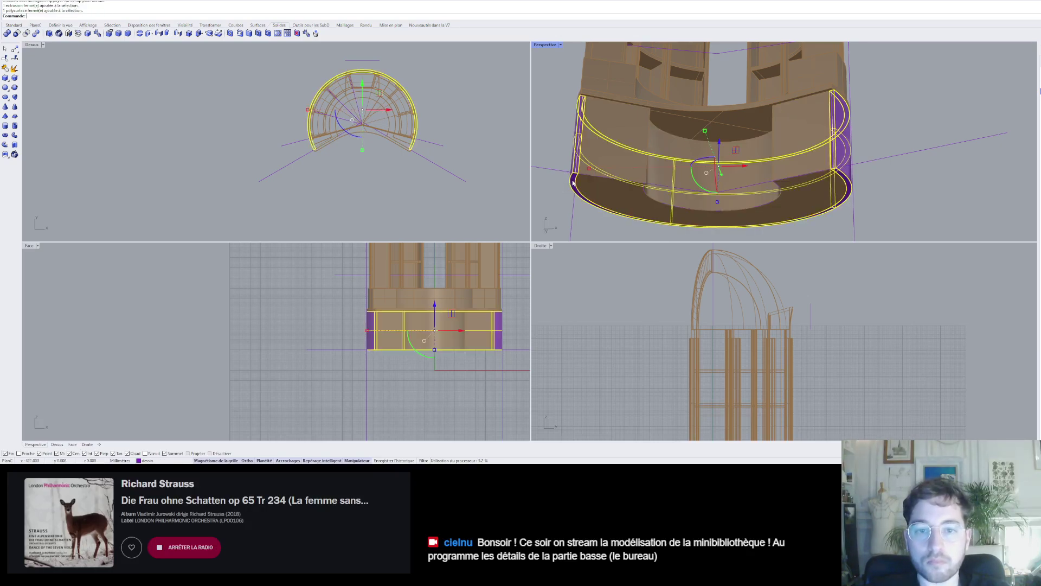
left_click(584, 182, "shift")
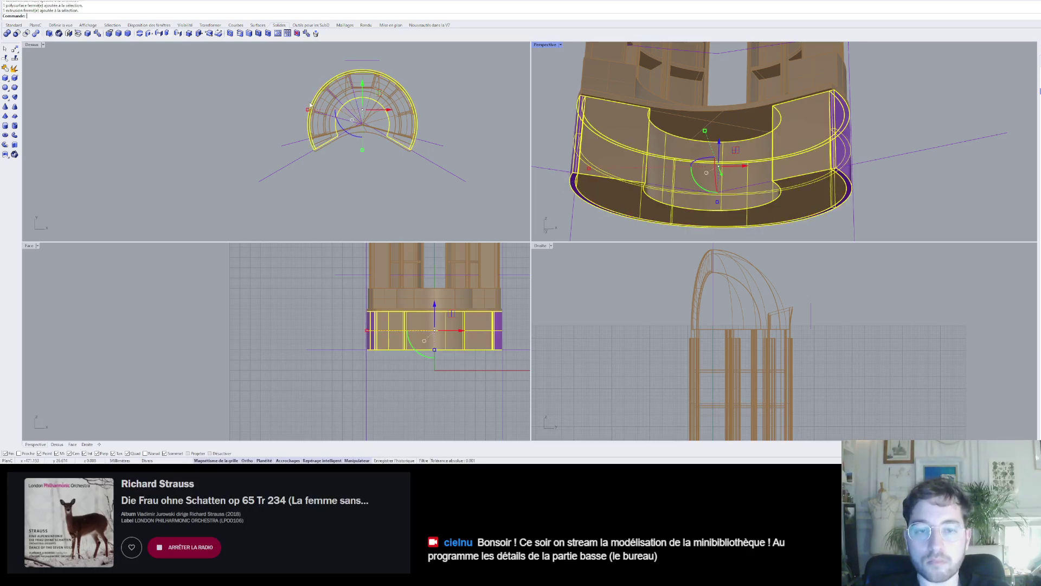
left_click(7, 34)
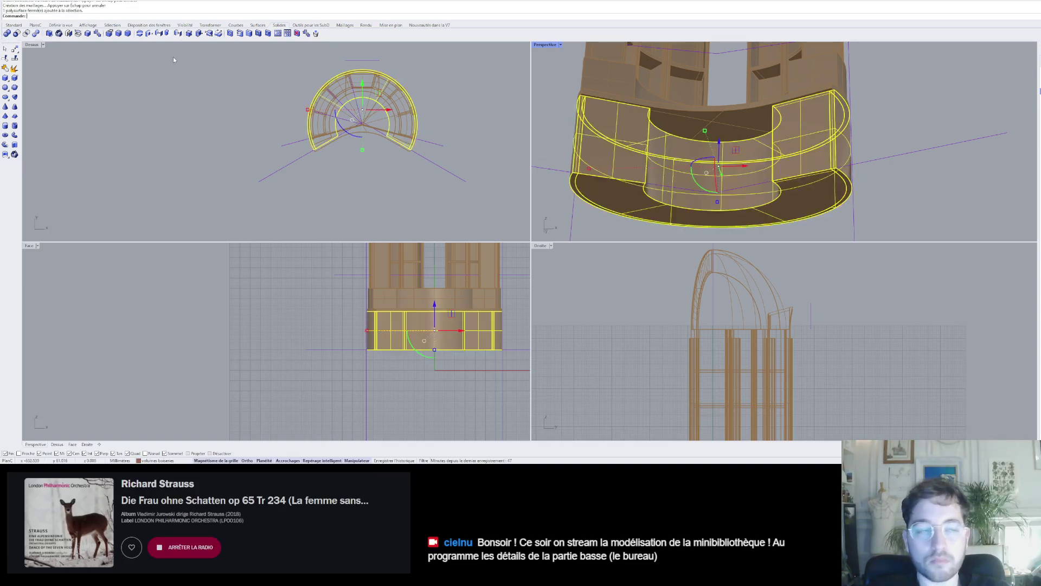
left_click(97, 33)
- Examine the merged lower body and the base of the fluted pilaster standing on the ledge
right_click_drag(583, 206, 684, 156)
scroll(601, 119, "up", 6)
scroll(581, 169, "down", 5)
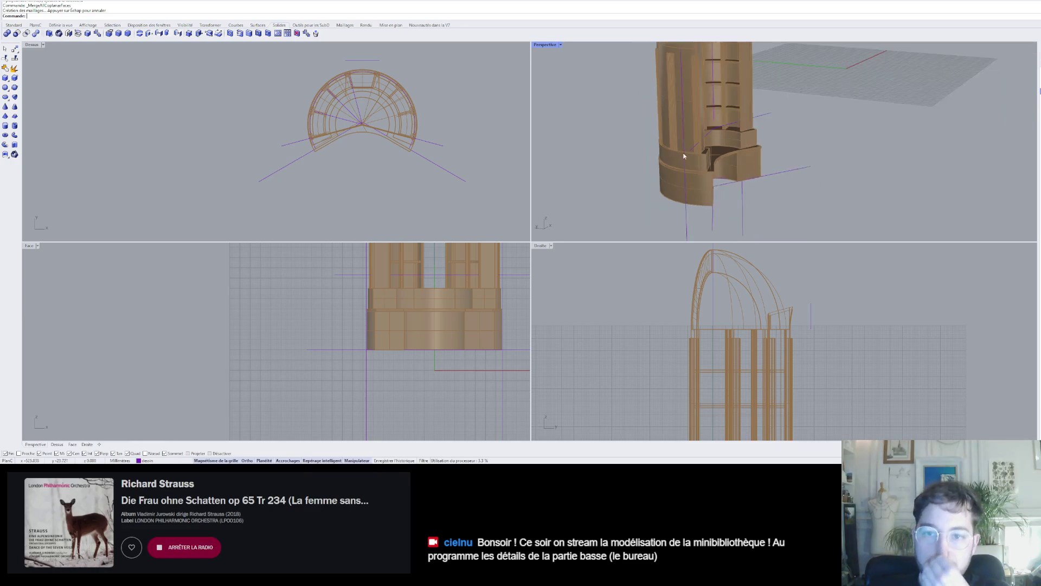
scroll(685, 204, "up", 5)
scroll(730, 114, "down", 2)
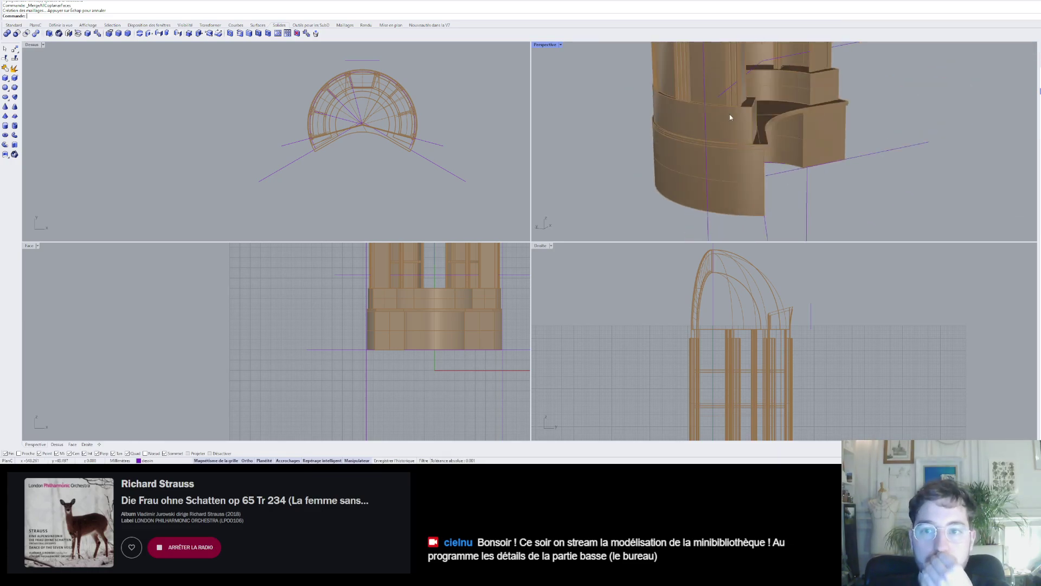
scroll(731, 89, "up", 4)
scroll(721, 135, "down", 3)
scroll(737, 204, "up", 3)
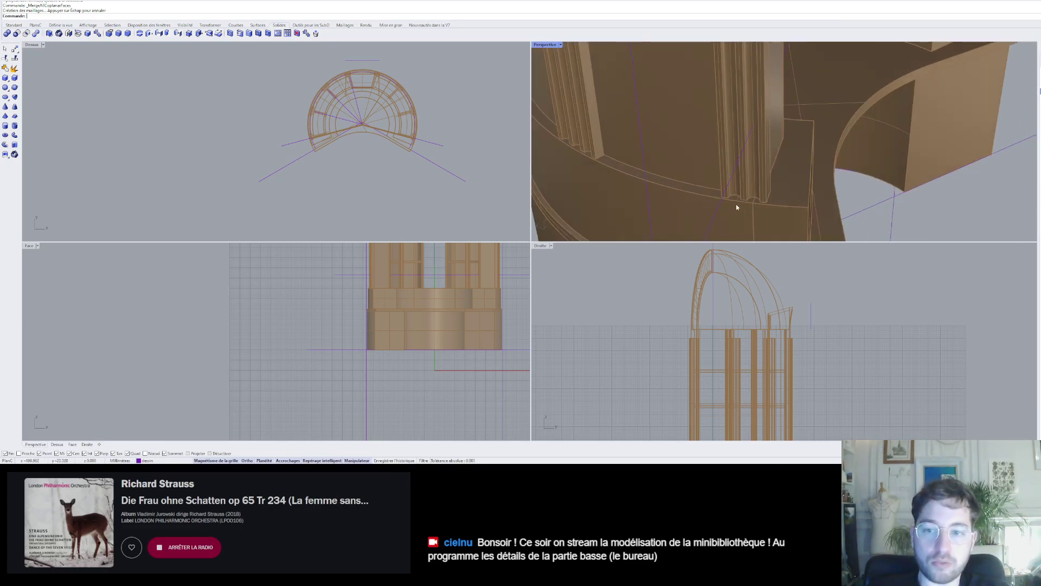
scroll(737, 204, "up", 2)
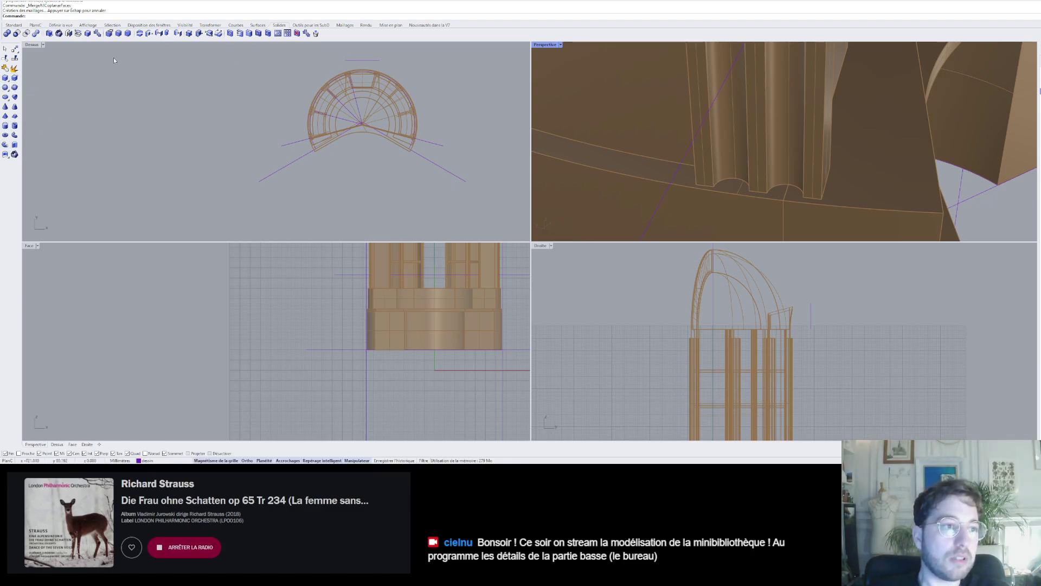
left_click(4, 126)
scroll(732, 201, "up", 2)
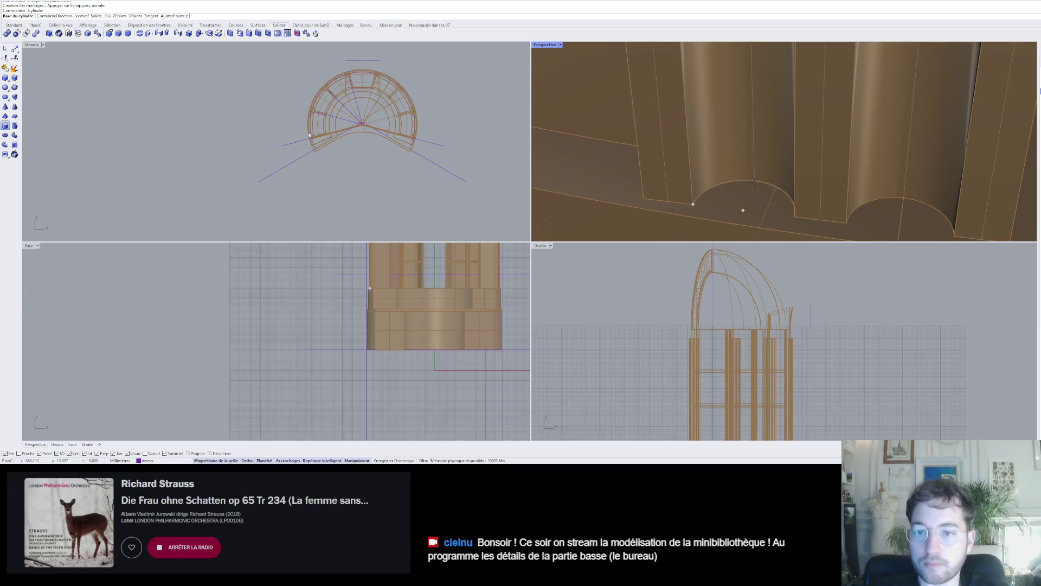
key("Escape")
right_click(771, 215)
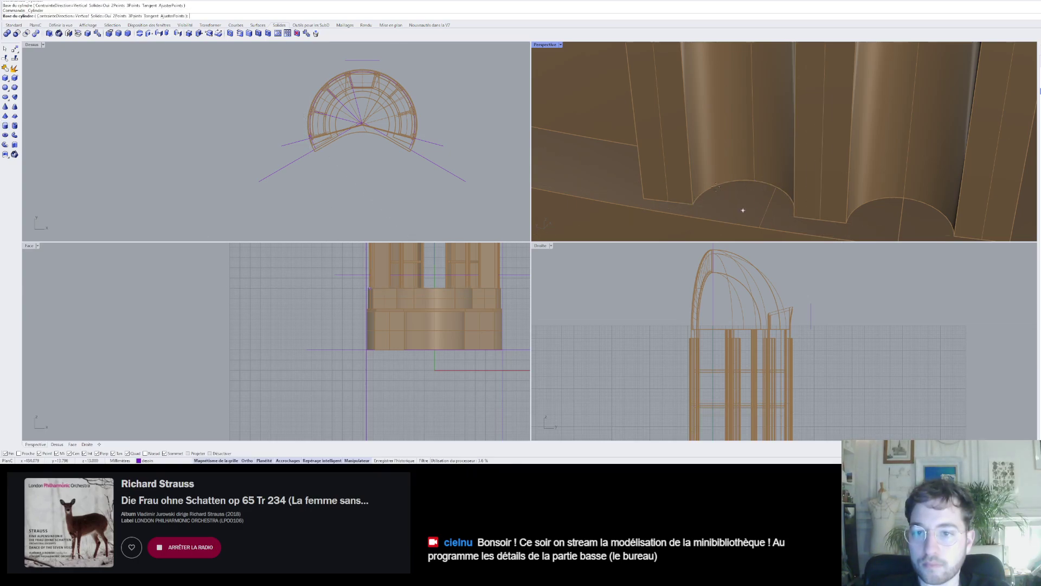
key("Escape")
- Create a solid vertical cylinder of 1 mm radius filling the pilaster's first flute, from its top end to its base
scroll(749, 206, "down", 10)
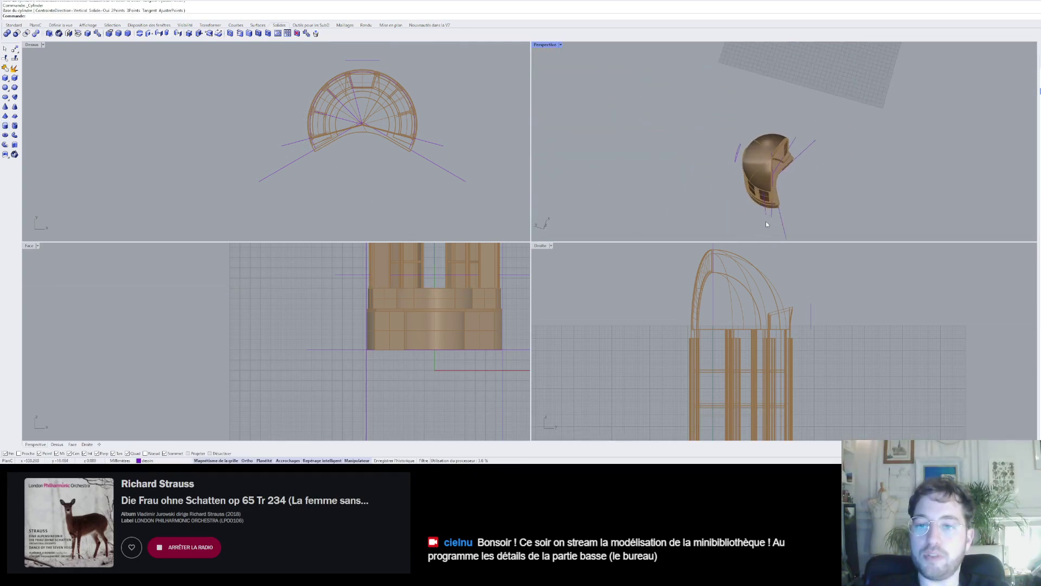
scroll(770, 179, "up", 15)
right_click(751, 154)
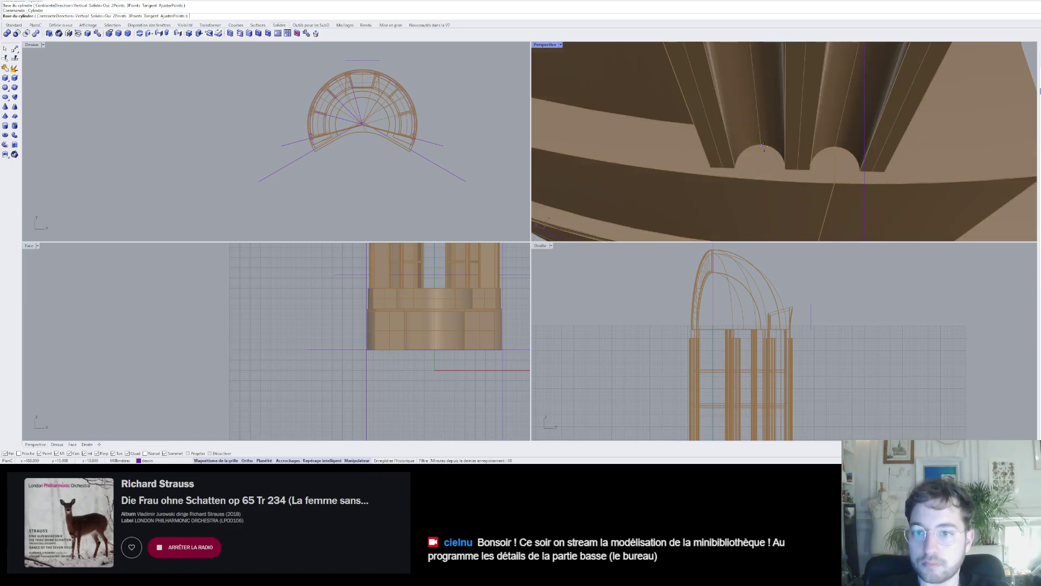
scroll(762, 145, "down", 5)
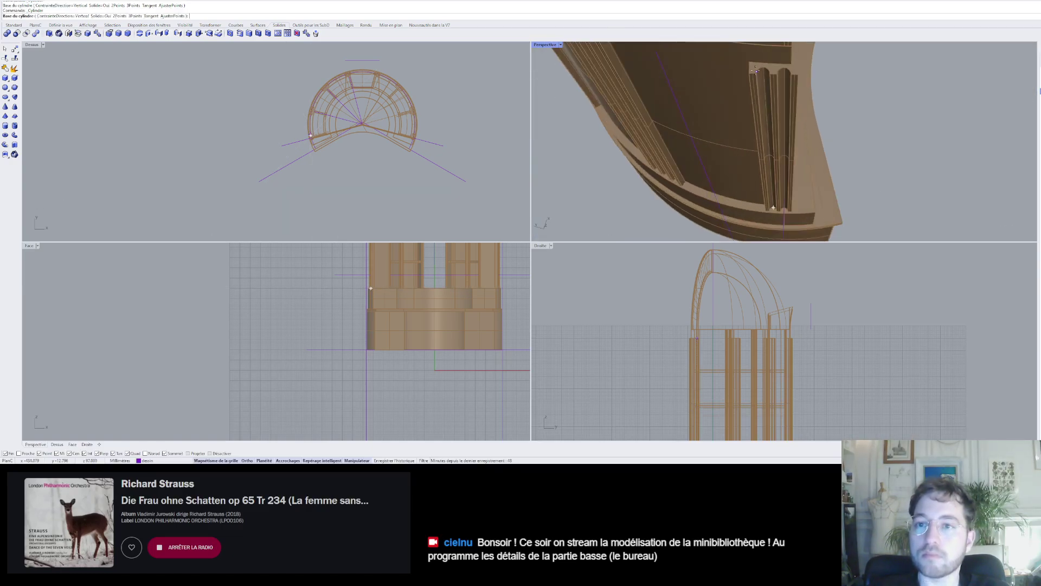
scroll(755, 70, "up", 8)
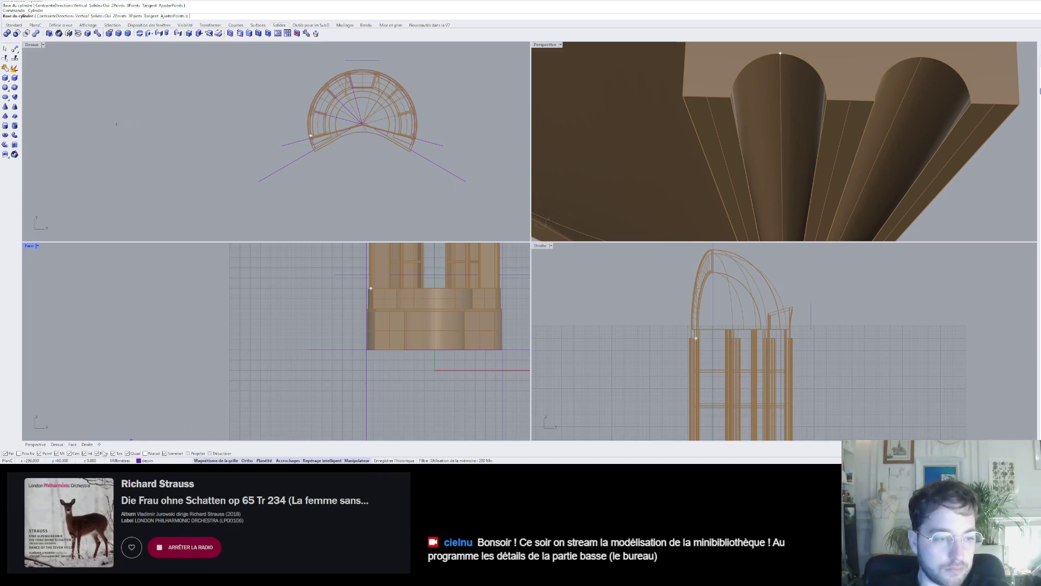
left_click(779, 99)
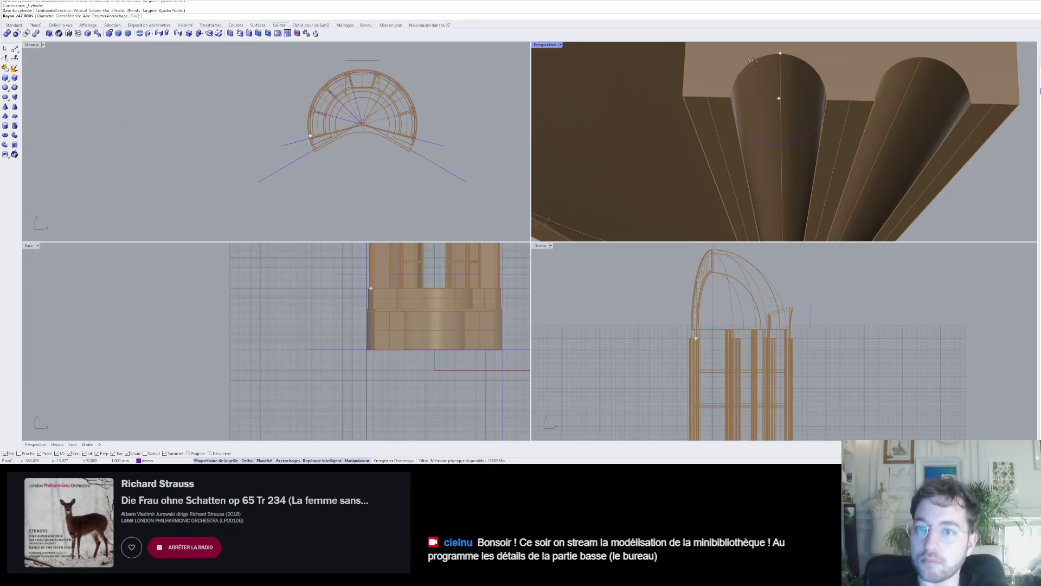
left_click(730, 98)
scroll(735, 96, "down", 10)
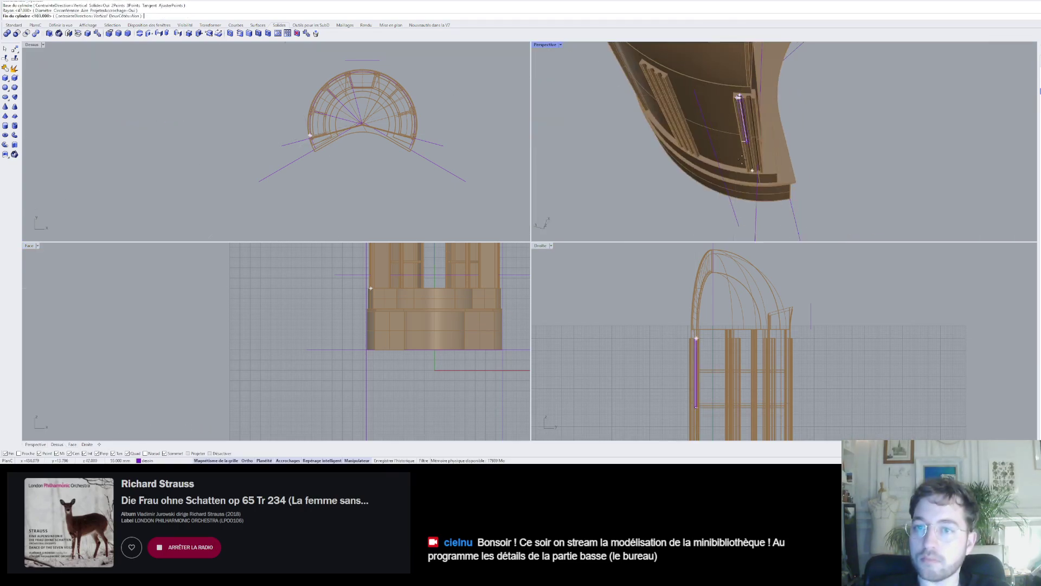
scroll(755, 175, "up", 7)
left_click(763, 178)
scroll(759, 203, "down", 7)
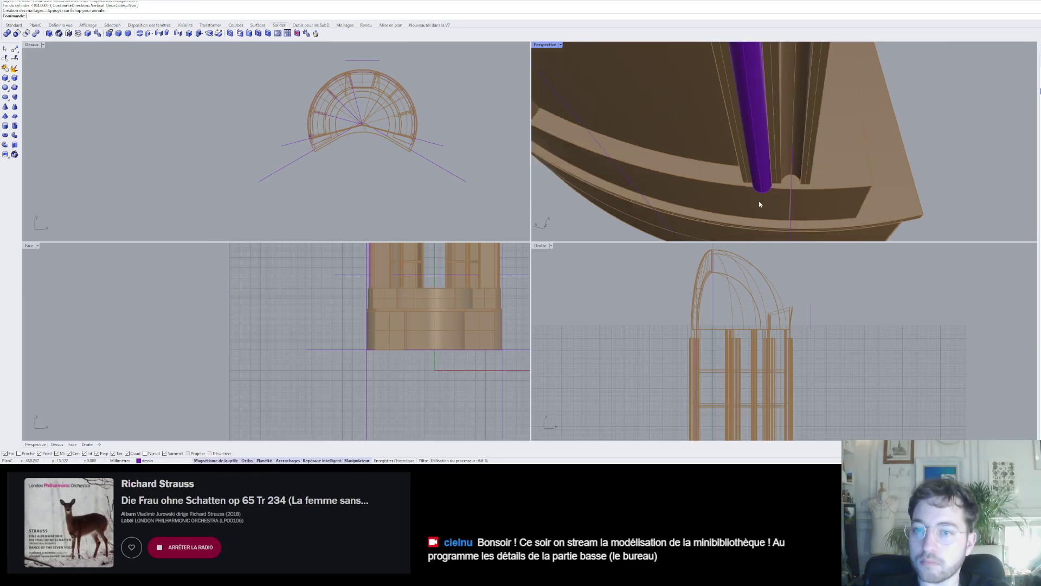
- Create a second solid cylinder of 1 mm radius in the neighbouring flute, running the flute's full height
scroll(758, 100, "up", 9)
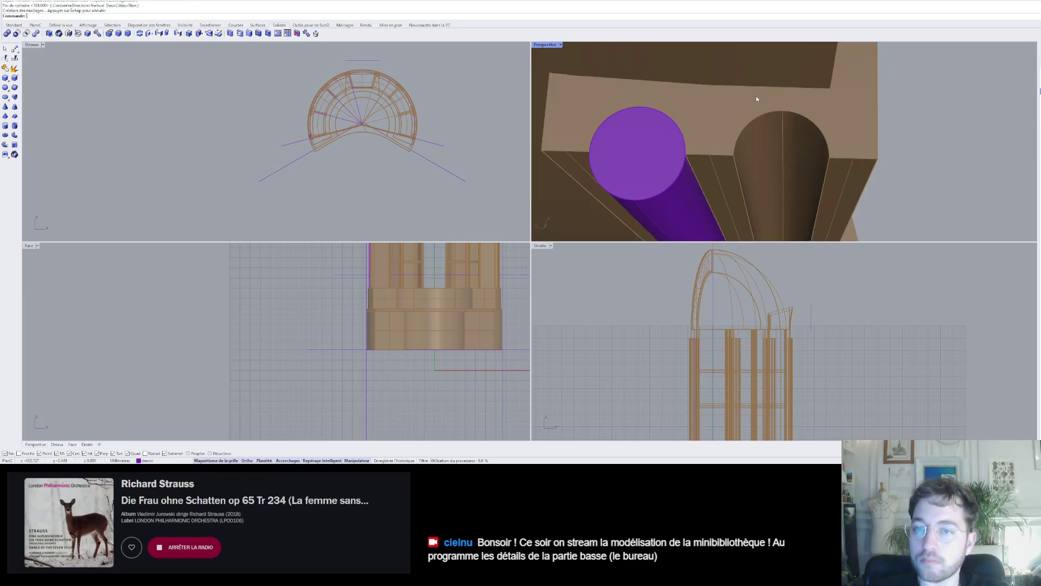
key("Return")
left_click(747, 127)
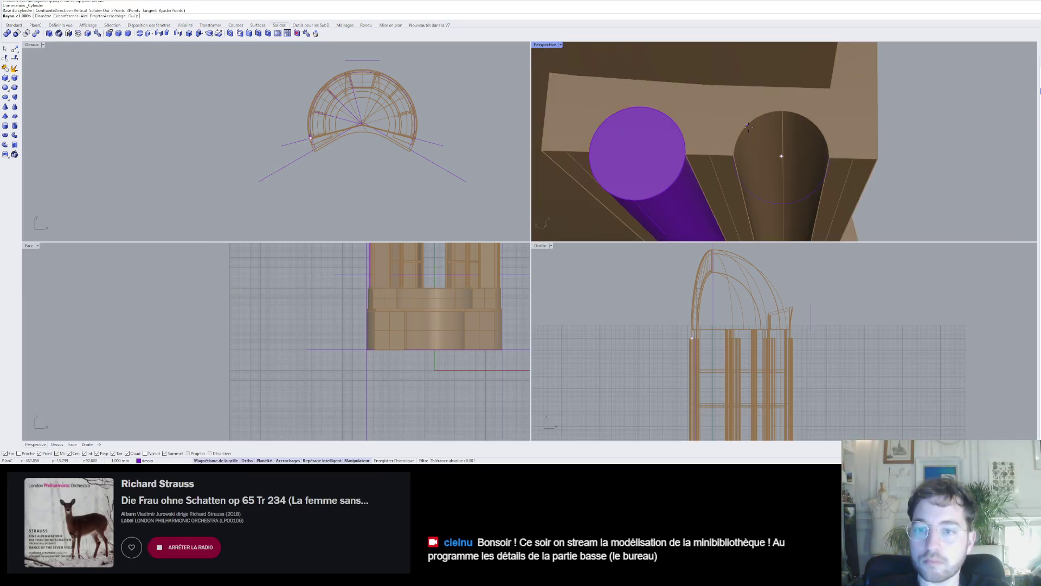
left_click(736, 150)
scroll(736, 152, "down", 6)
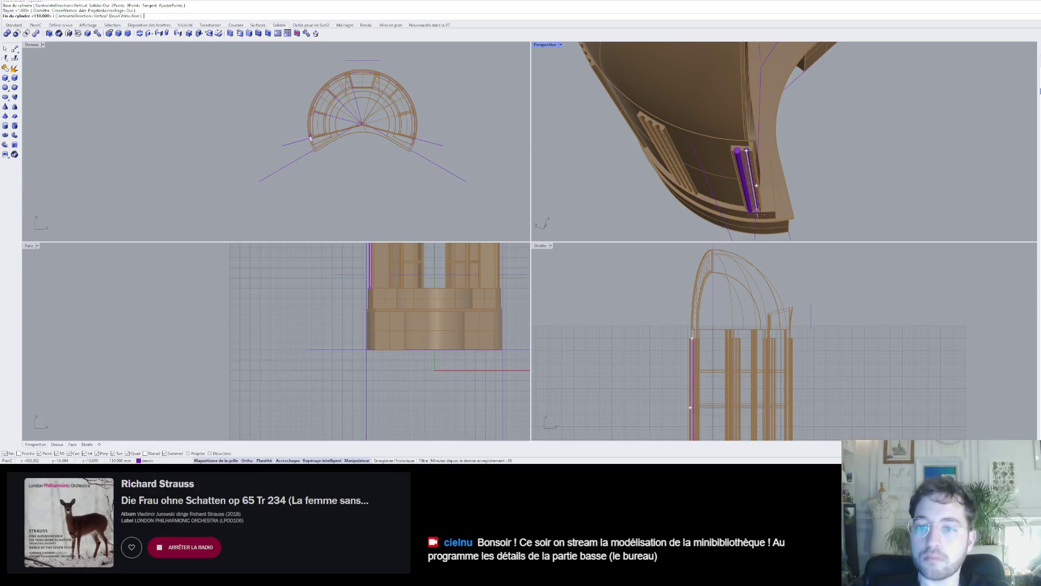
scroll(761, 214, "up", 9)
left_click(721, 182)
scroll(751, 186, "down", 8)
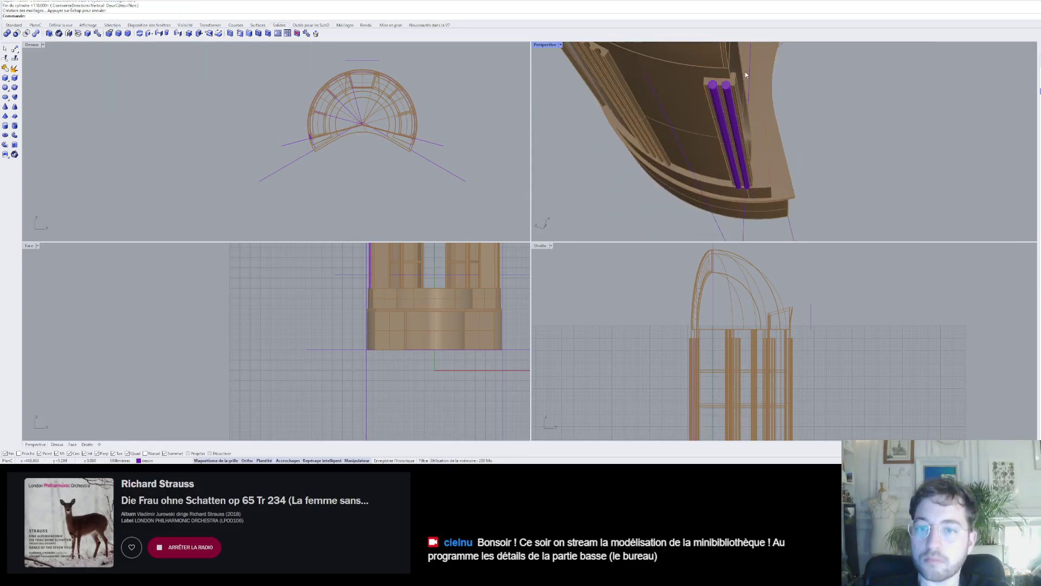
- Measure the centre-to-centre distance between the two flute cylinders at their top ends
scroll(727, 76, "up", 10)
left_click(741, 178)
scroll(770, 157, "down", 5)
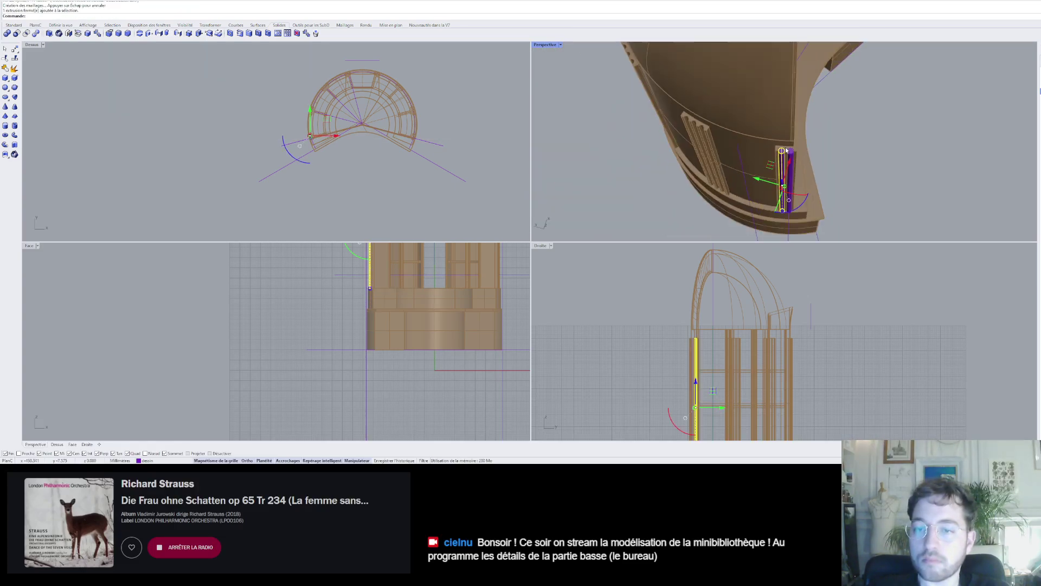
scroll(785, 148, "up", 5)
type("dis")
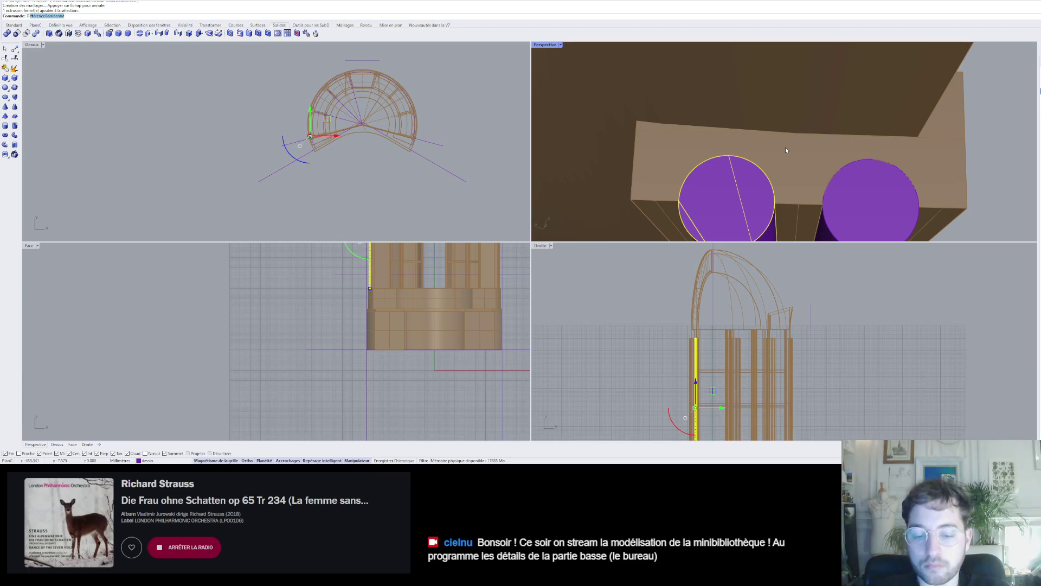
key("Return")
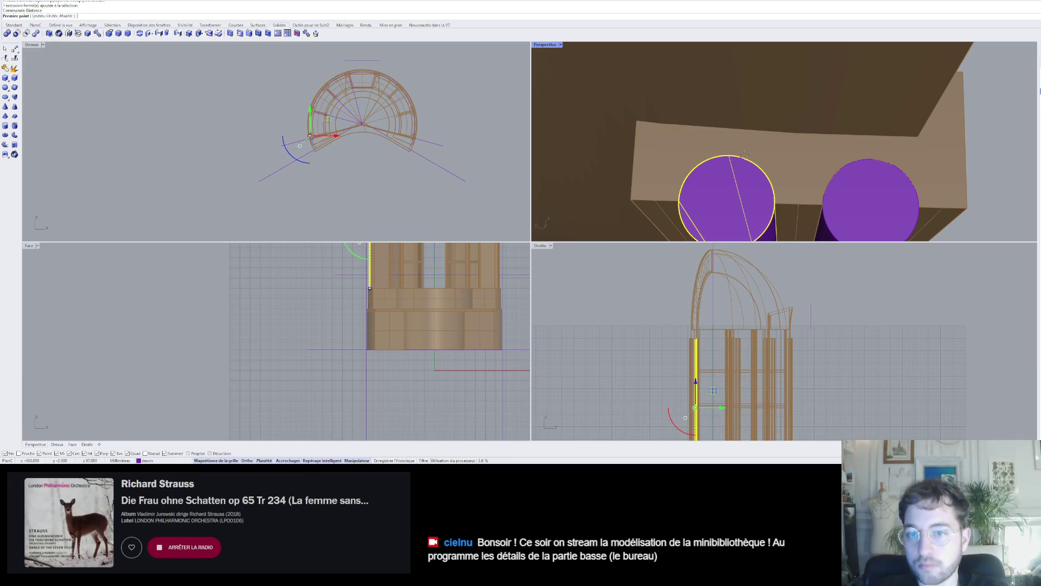
left_click(689, 175)
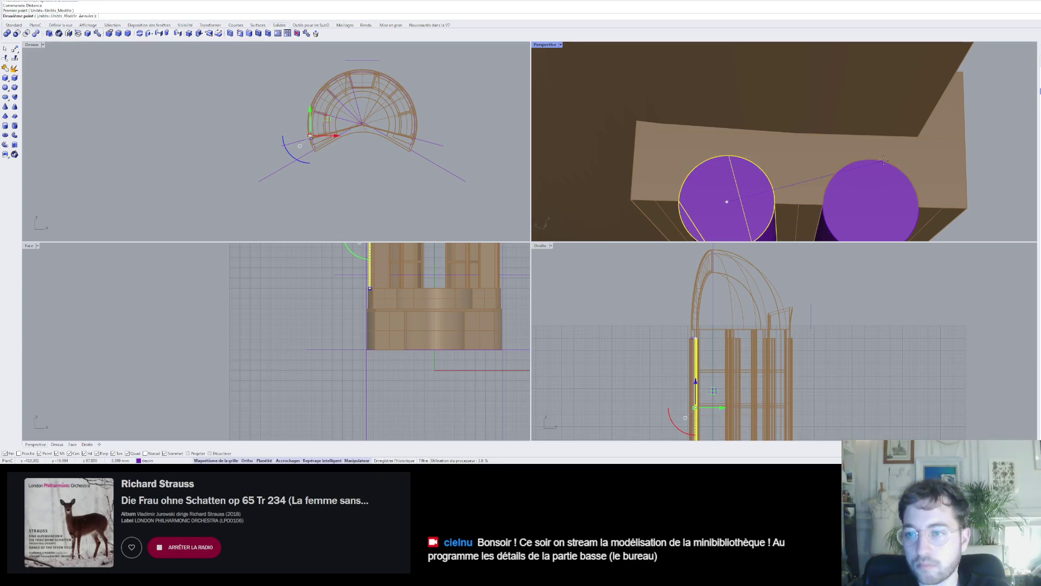
left_click(900, 173)
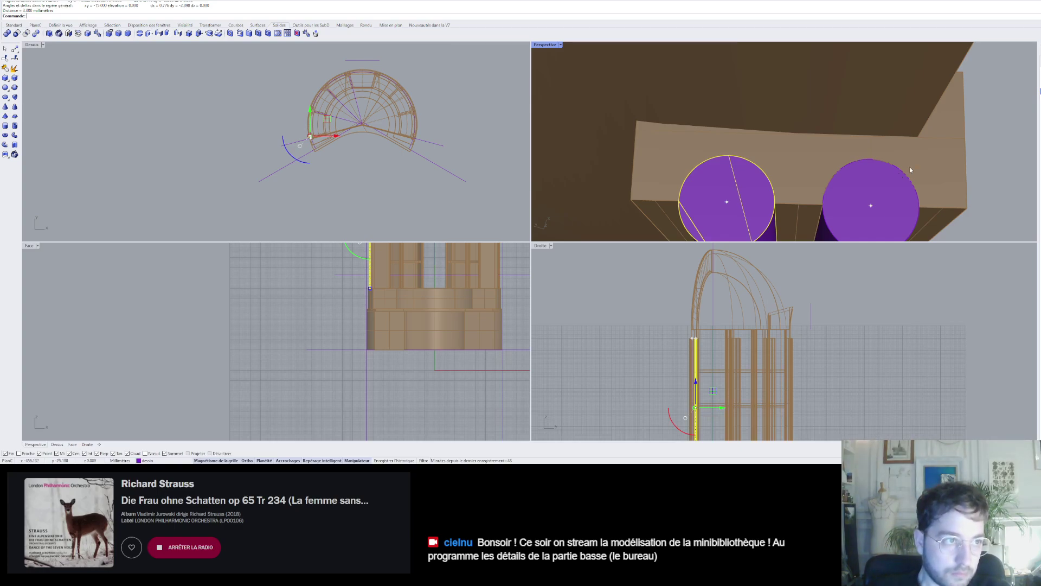
- Delete the cylinder in the pilaster's second flute, keeping the one in the first flute
scroll(910, 167, "down", 15)
left_click(911, 195)
scroll(911, 198, "up", 5)
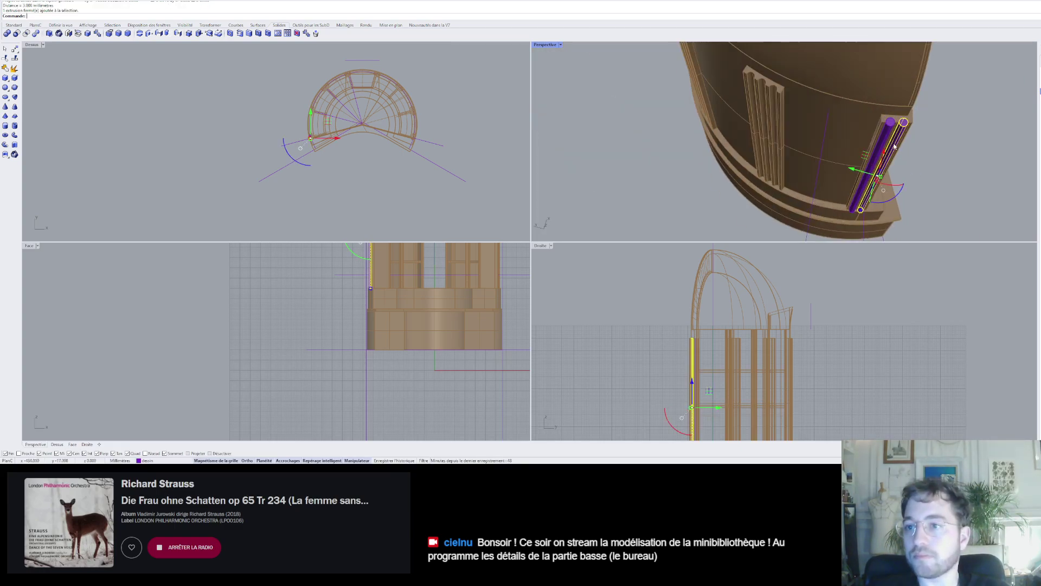
left_click(890, 145)
key("Delete")
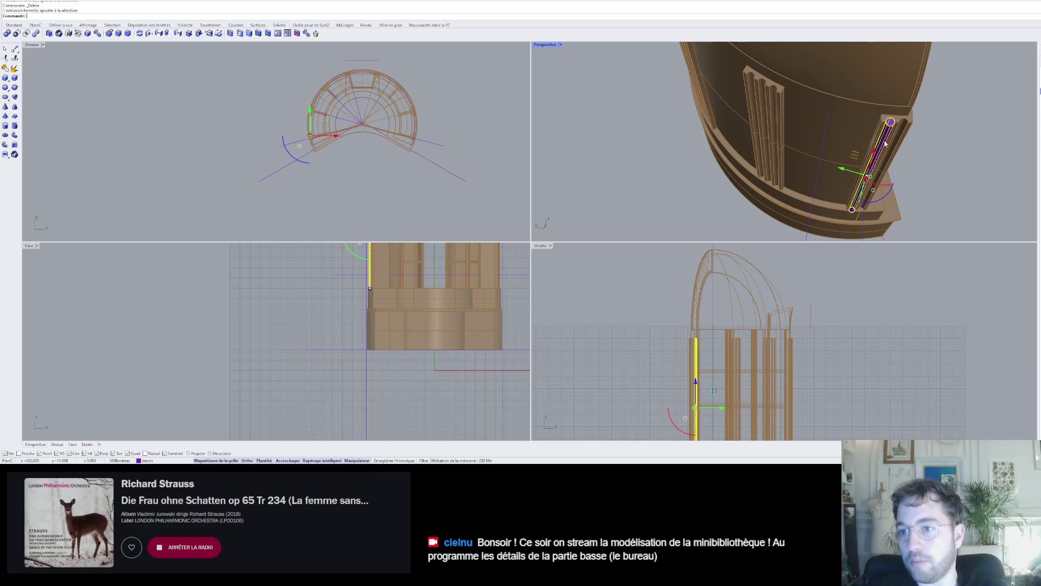
- Move the remaining flute cylinder straight down until its top end meets the top edge of the lower body beneath the ledge
right_click_drag(886, 144, 864, 132)
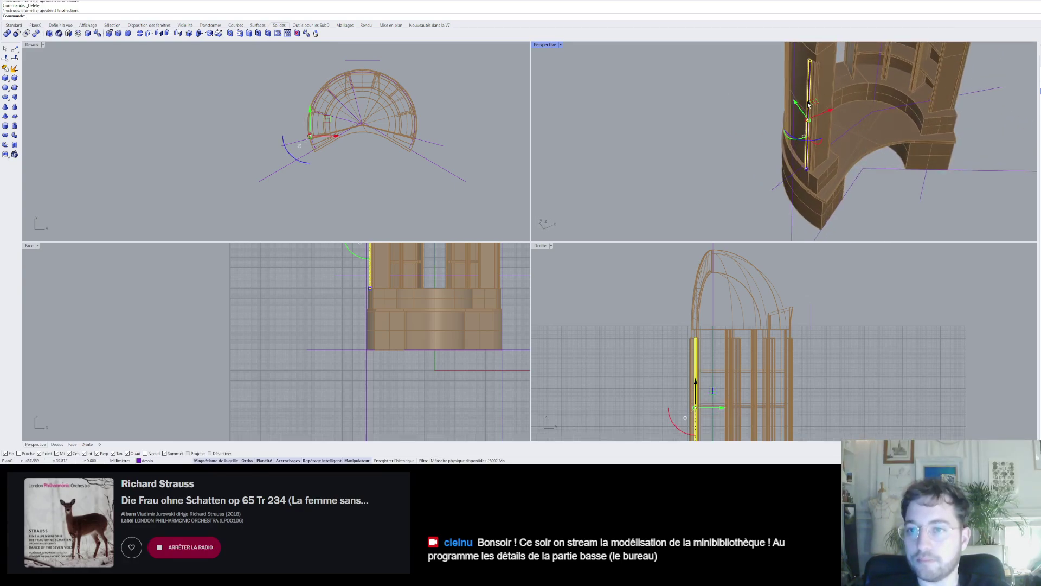
left_click_drag(808, 103, 421, 357)
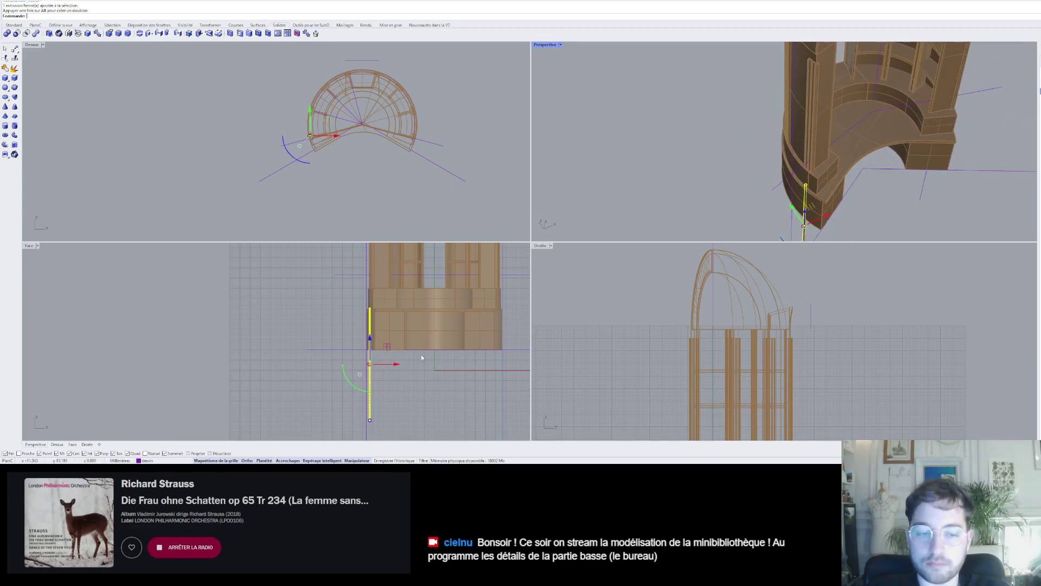
scroll(310, 306, "up", 3)
scroll(409, 401, "up", 4)
left_click_drag(405, 406, 405, 399)
scroll(405, 407, "down", 6)
scroll(403, 406, "up", 2)
scroll(438, 324, "down", 3)
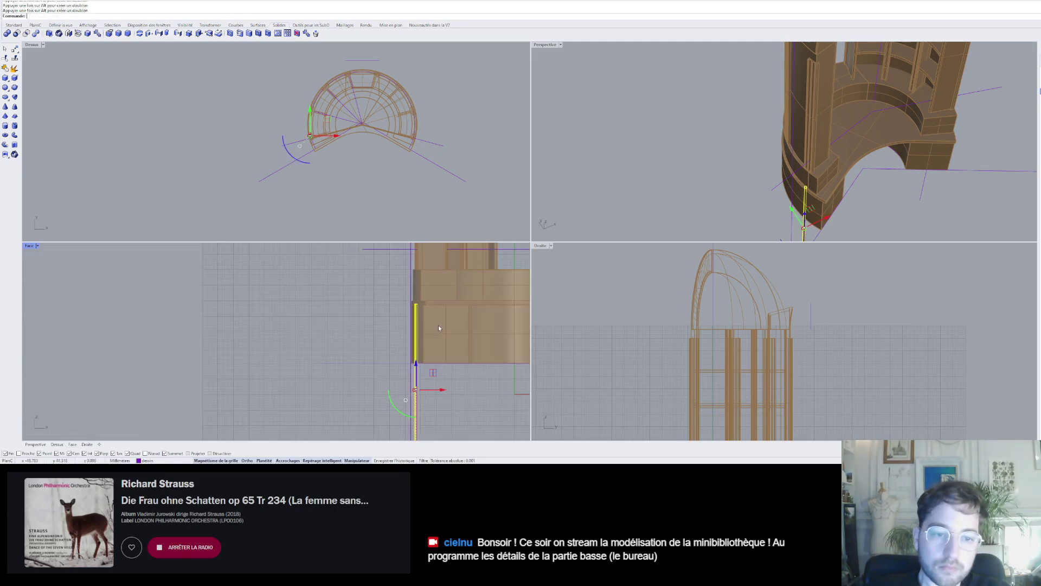
key("Escape")
left_click(803, 228)
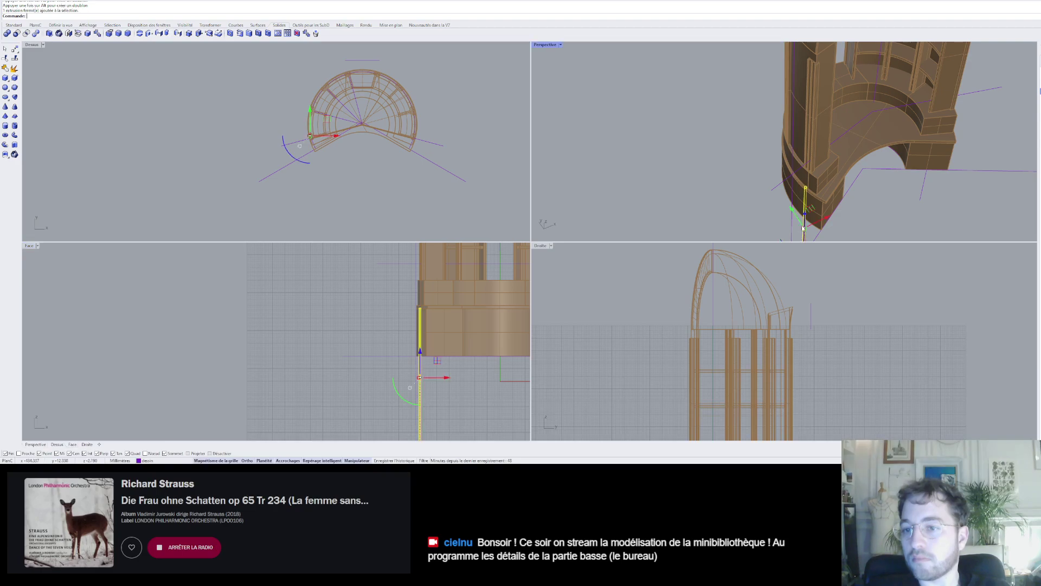
right_click_drag(802, 227, 685, 216)
scroll(304, 130, "up", 4)
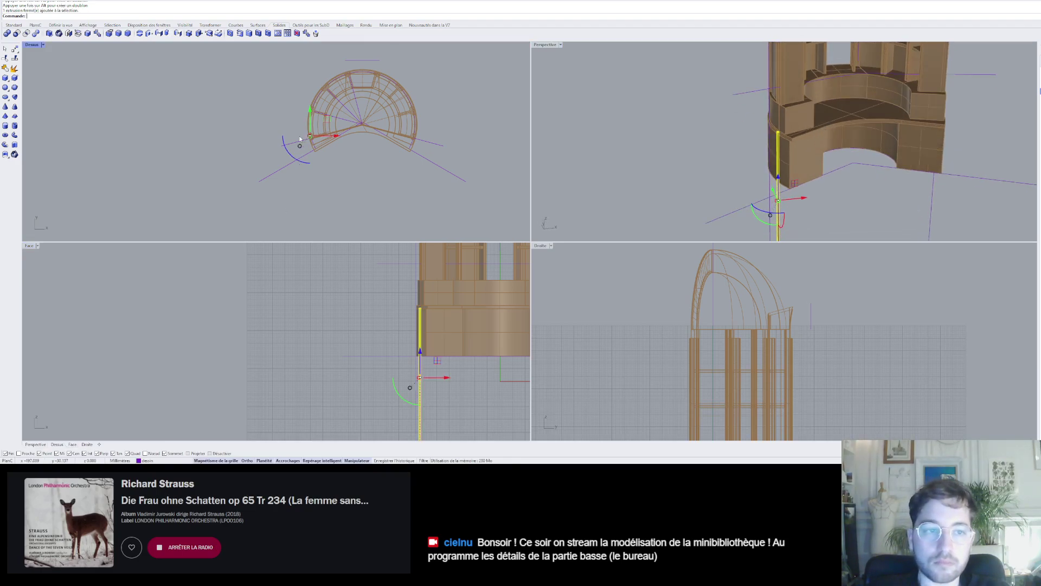
- Move the flute cylinder by its top centre outward so that it is centred on the lower body's outer curved edge
scroll(318, 144, "up", 8)
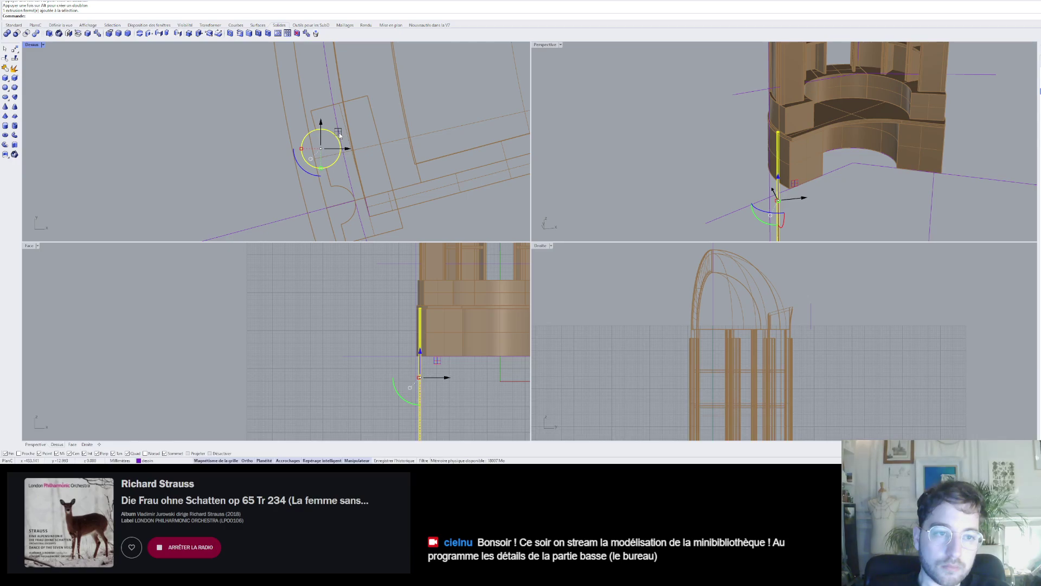
mouse_move(322, 142)
left_mouse_down()
mouse_move(328, 137)
mouse_move(321, 145)
left_mouse_up()
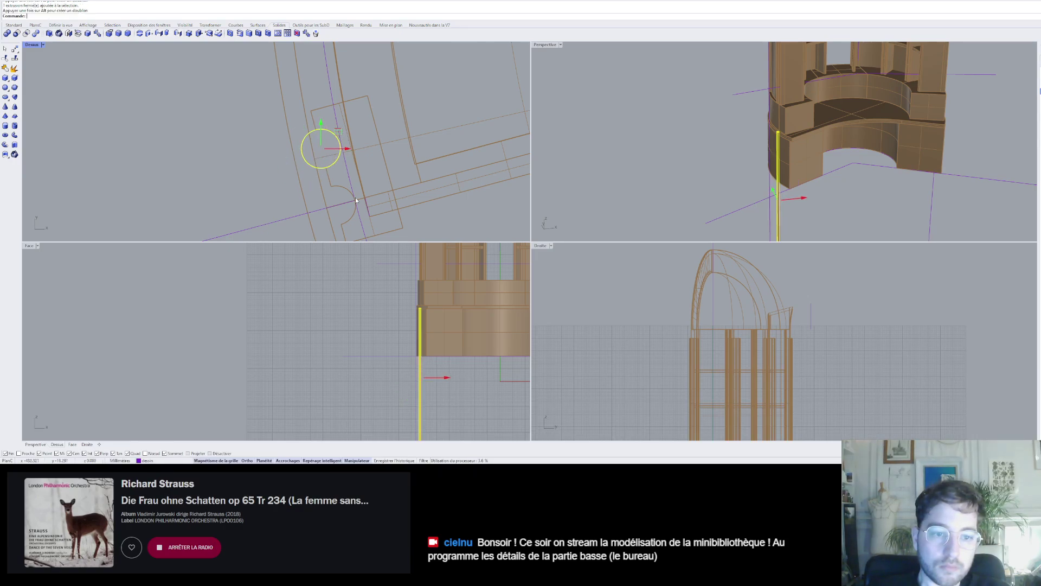
scroll(776, 128, "up", 5)
scroll(802, 124, "up", 4)
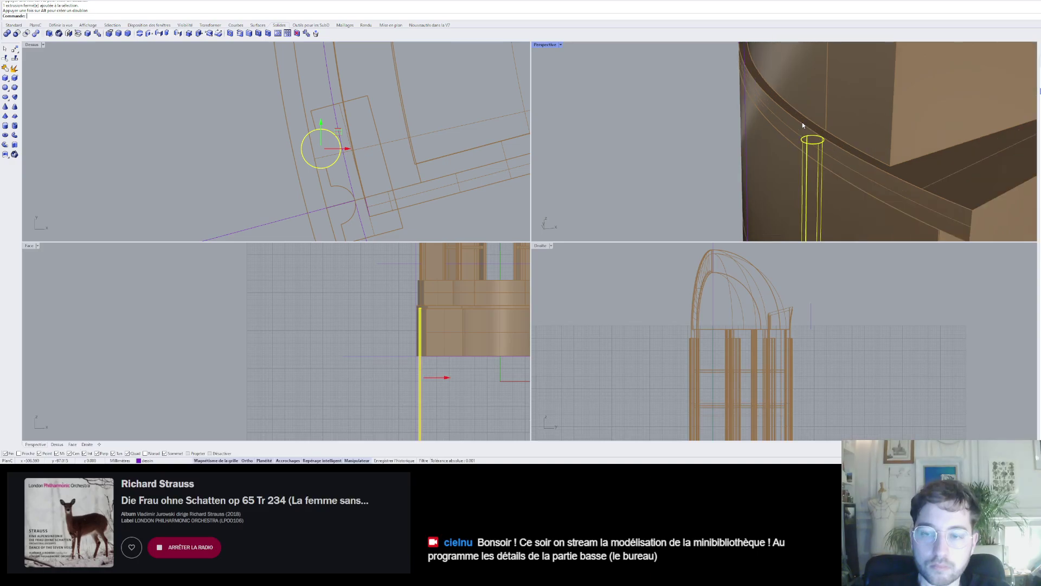
type("de: Déplacer")
key("Return")
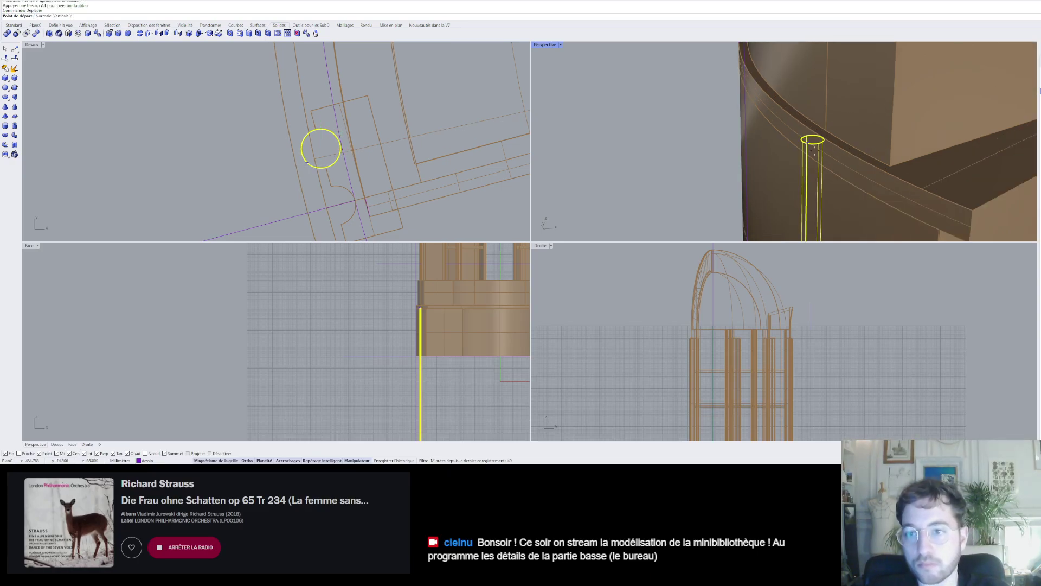
scroll(817, 141, "up", 5)
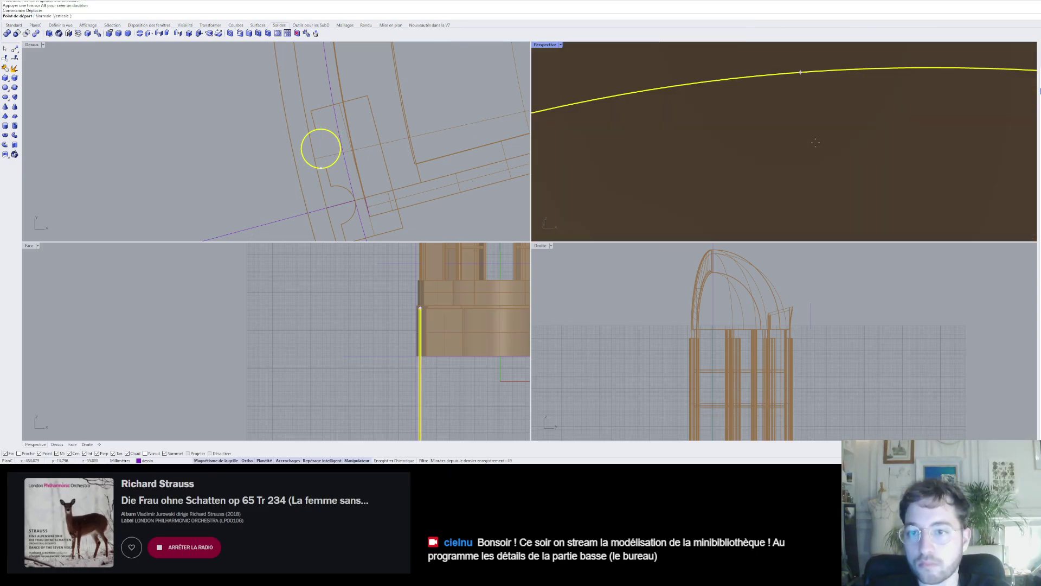
scroll(756, 137, "down", 3)
scroll(733, 132, "up", 4)
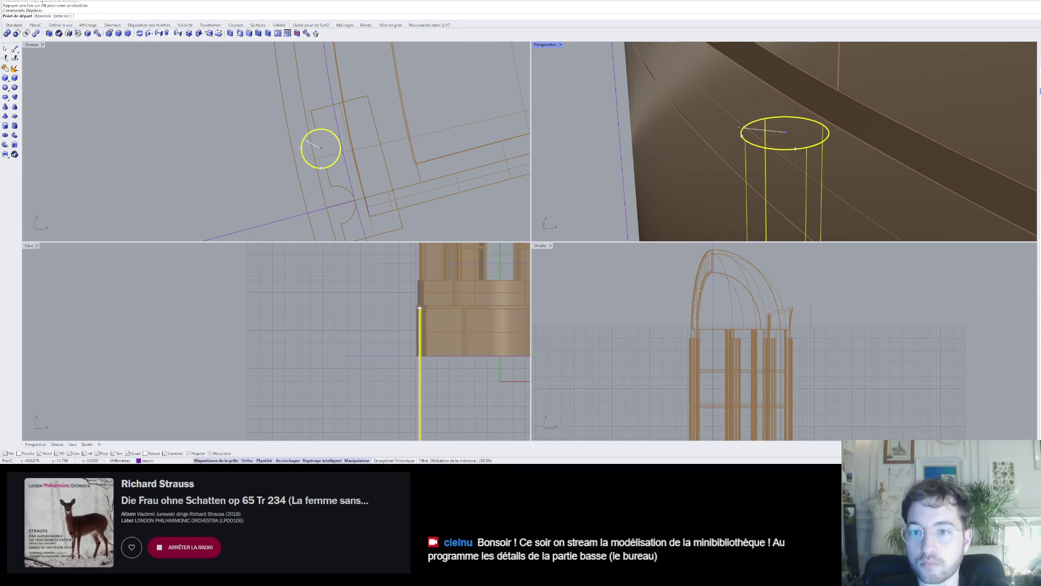
left_click(785, 132)
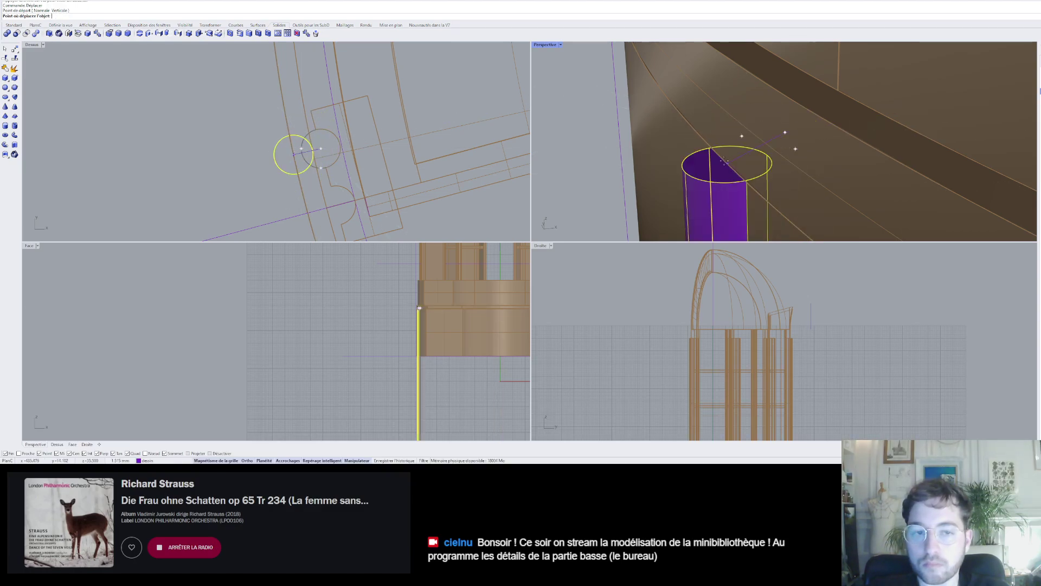
scroll(290, 160, "up", 3)
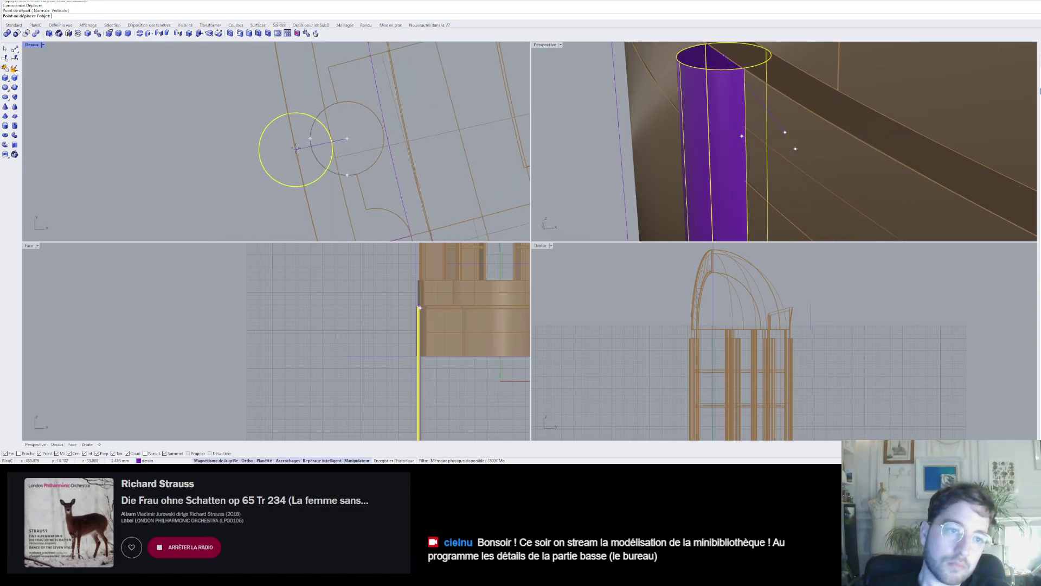
left_click(291, 152)
scroll(375, 142, "down", 3)
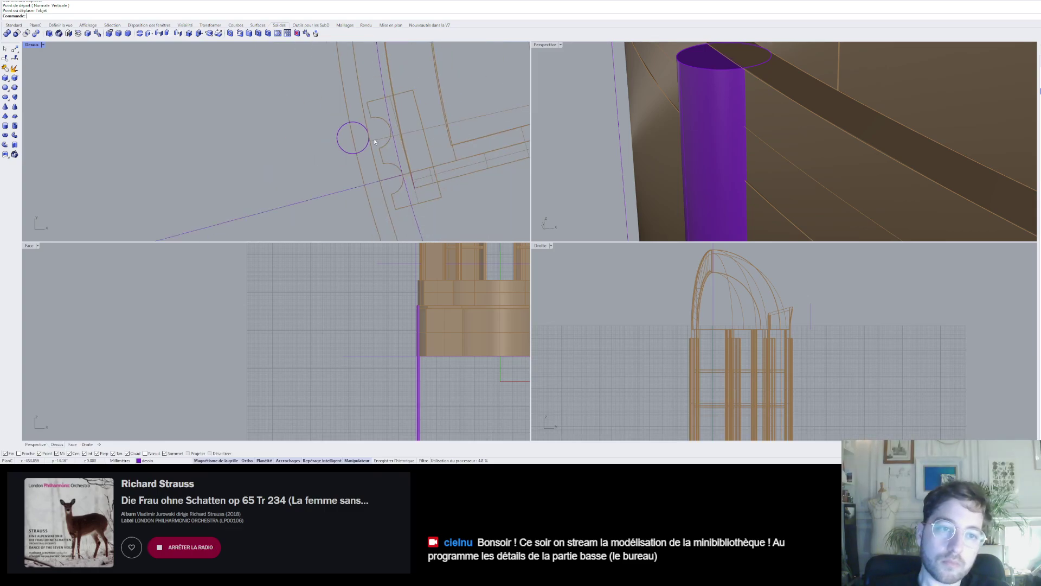
- Undo and redo the cylinder's outward move to compare both positions
key("ctrl+z")
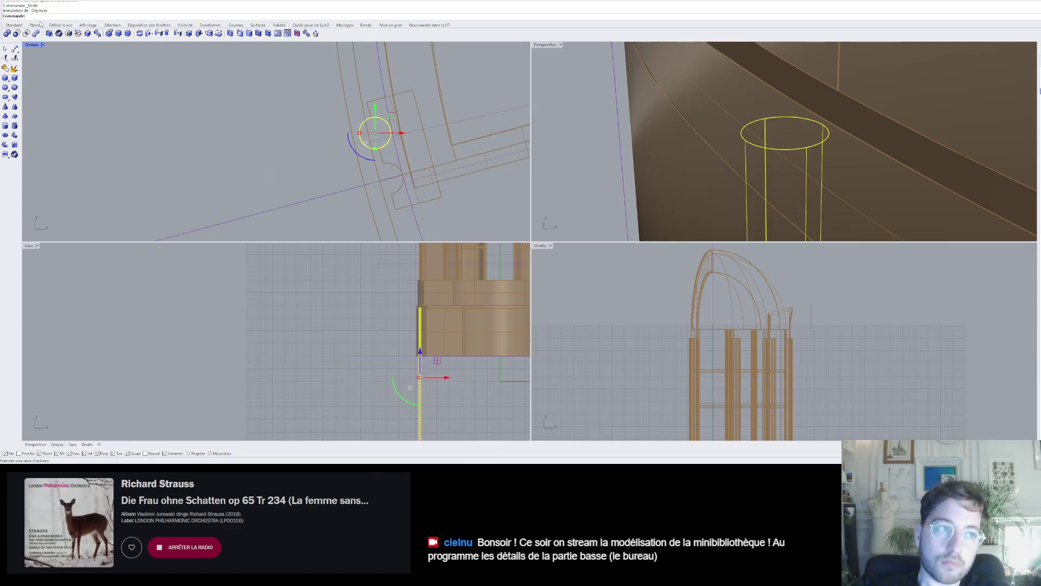
key("ctrl+y")
key("Escape")
- Nudge the flute cylinder slightly downward along its vertical axis
scroll(744, 184, "down", 10)
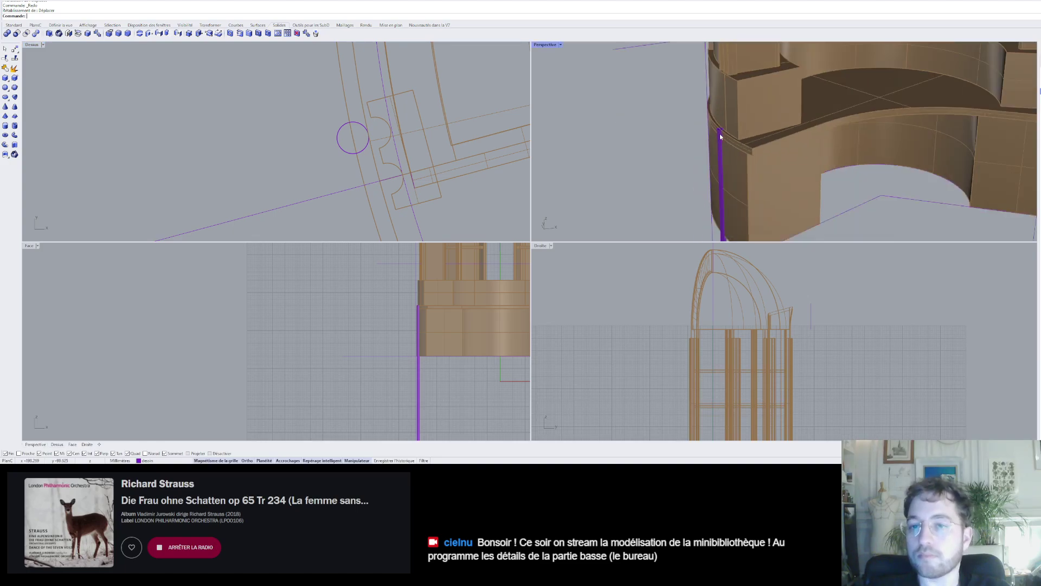
left_click(716, 154)
scroll(418, 354, "up", 2)
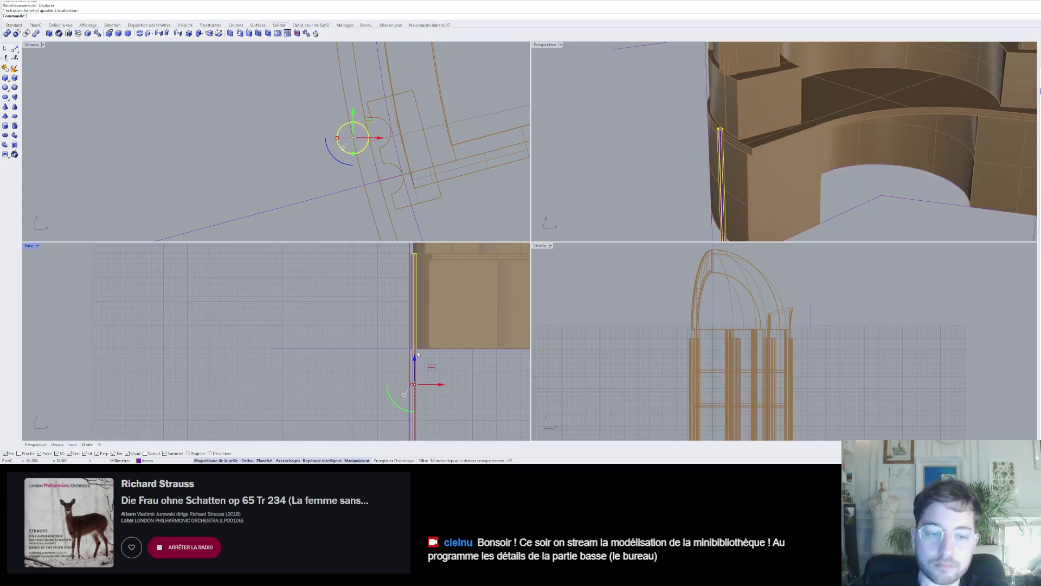
left_click_drag(413, 358, 413, 360)
key("Escape")
scroll(716, 158, "down", 7)
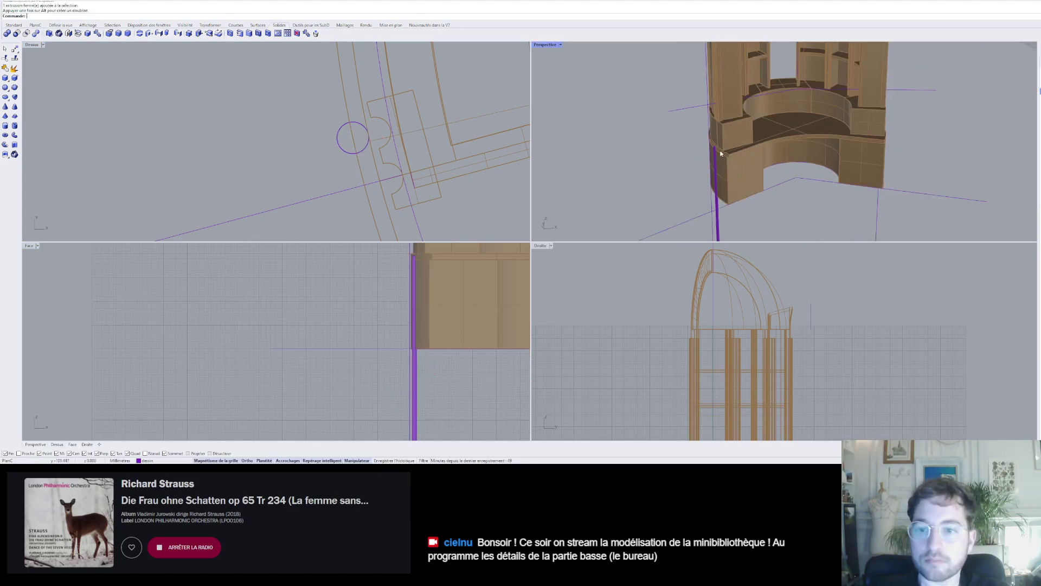
- Set up a polar array of the flute cylinder around the desk's centre point with 200 elements over 360 degrees
scroll(727, 182, "up", 5)
left_click(734, 192)
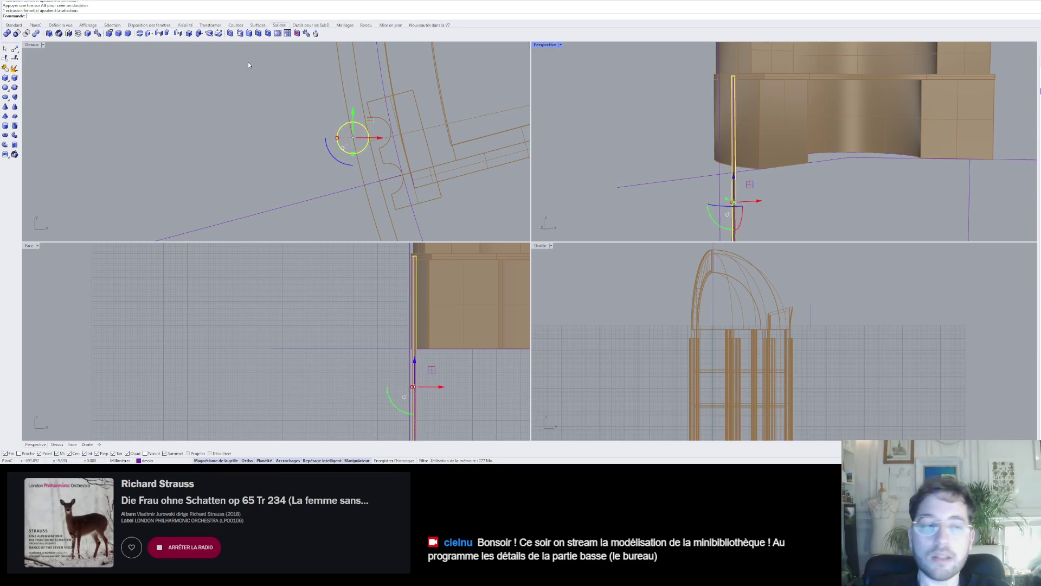
left_click(212, 26)
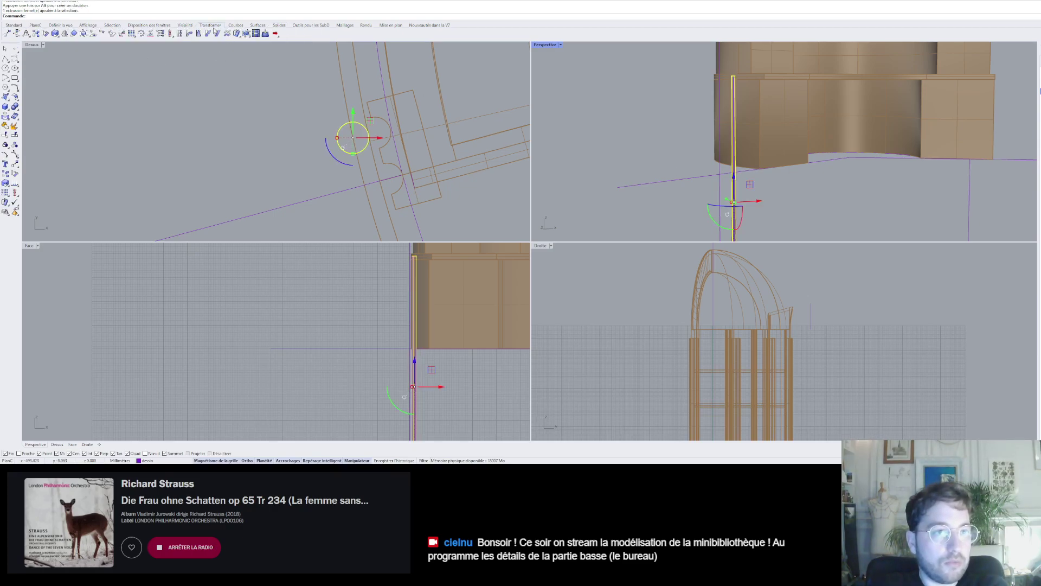
left_click(141, 33)
right_click_drag(787, 179, 830, 153)
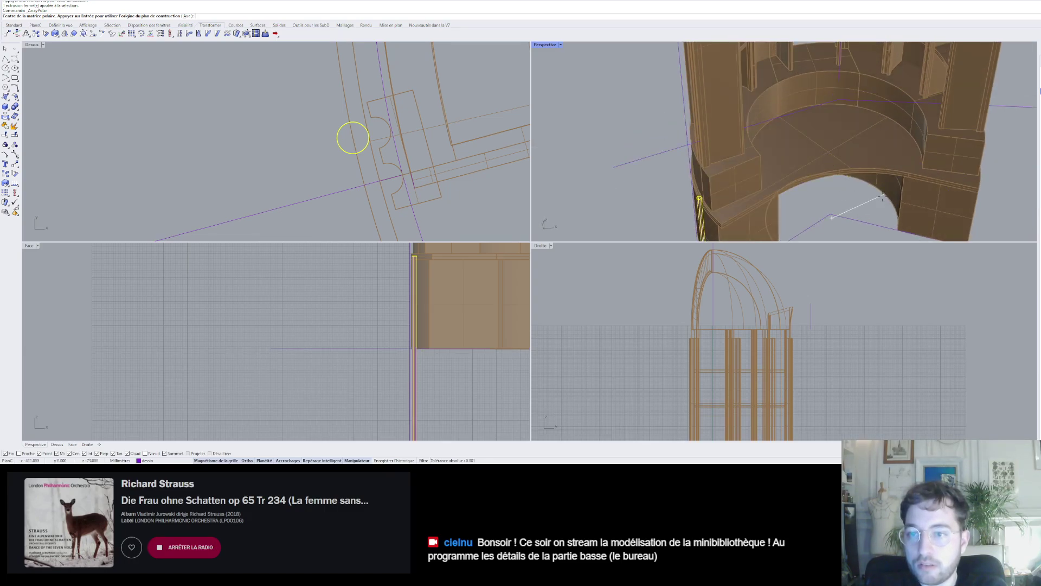
left_click(831, 216)
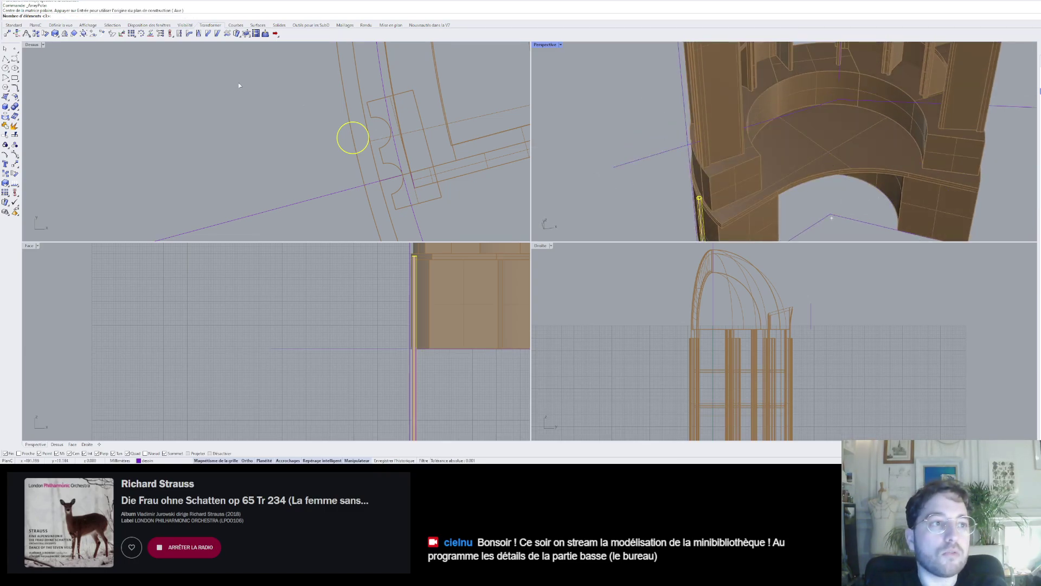
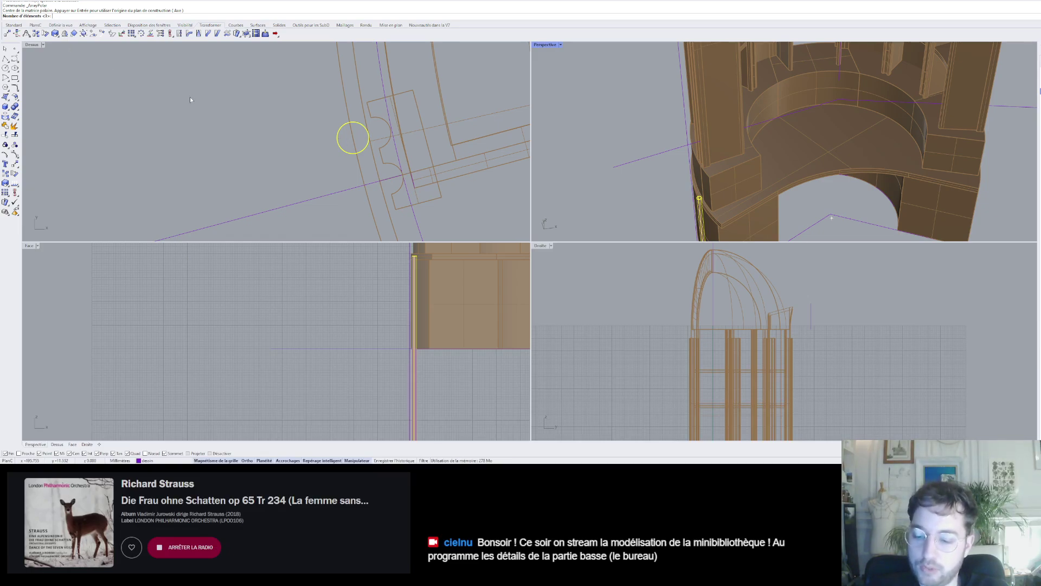
key("Return")
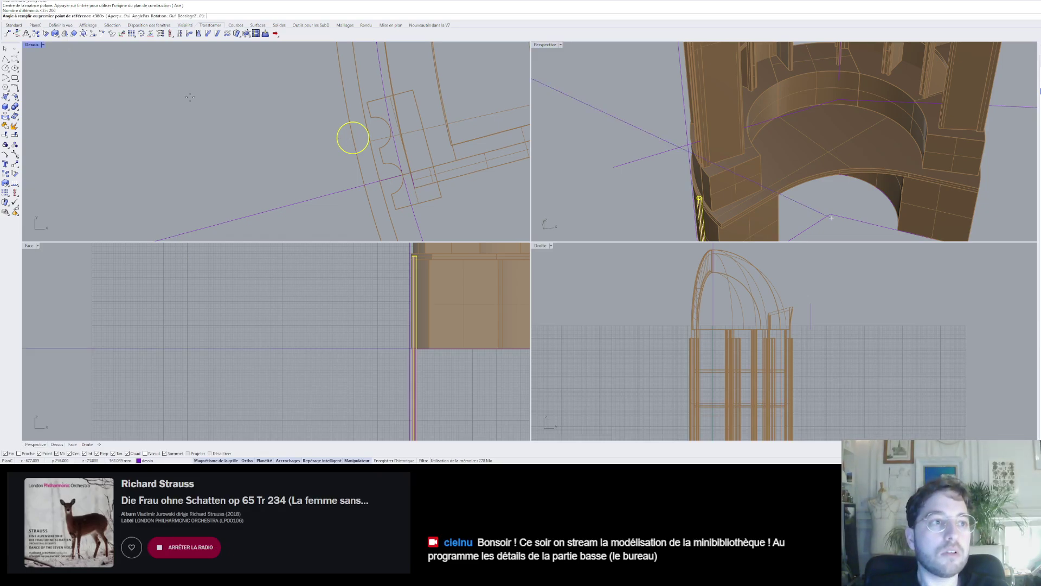
key("Return")
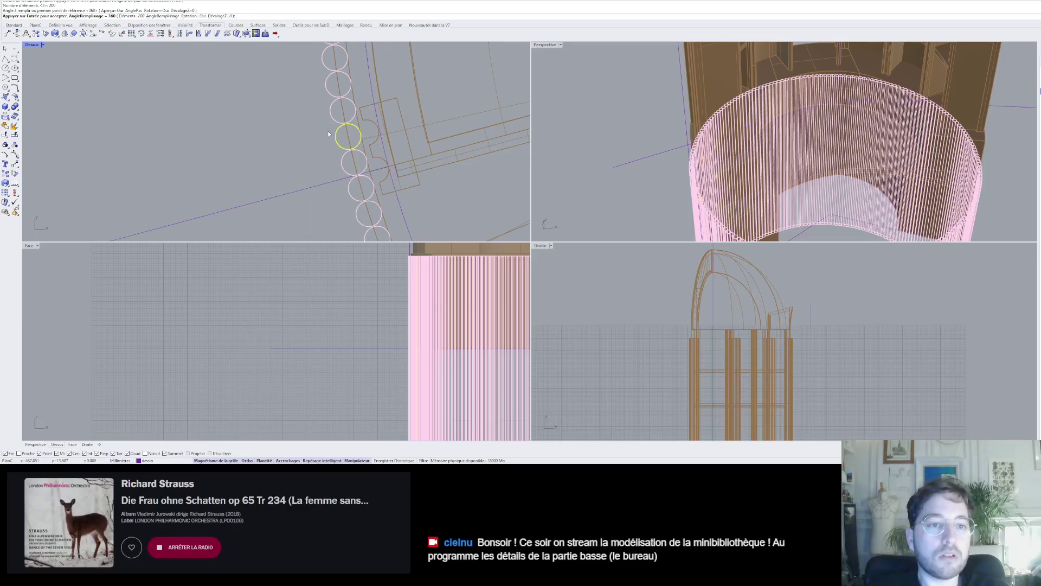
- Try element counts of 12, 120 and 140 for the polar array of cylinders
left_click(126, 16)
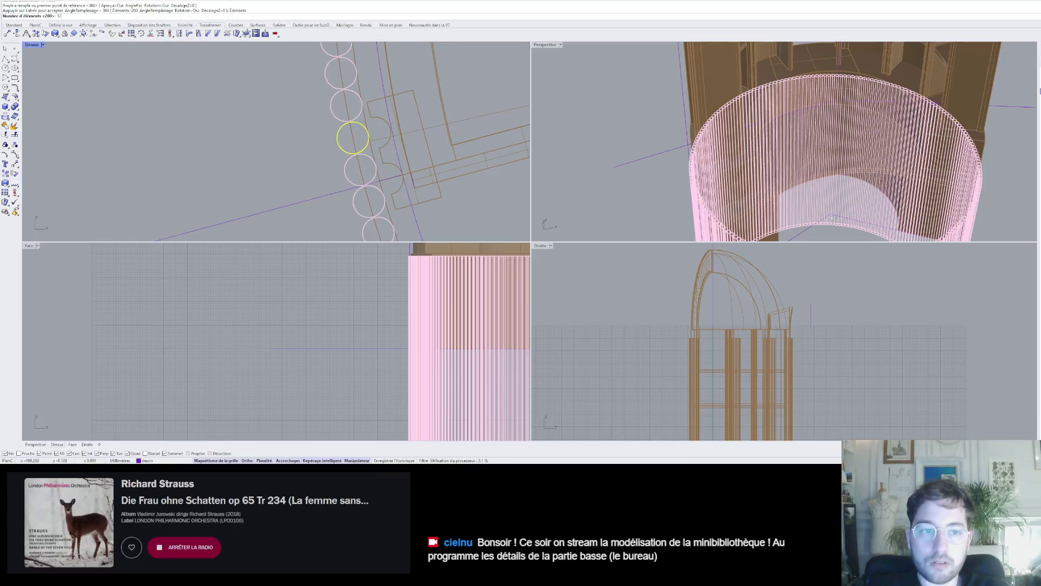
type("12")
key("Return")
left_click(126, 15)
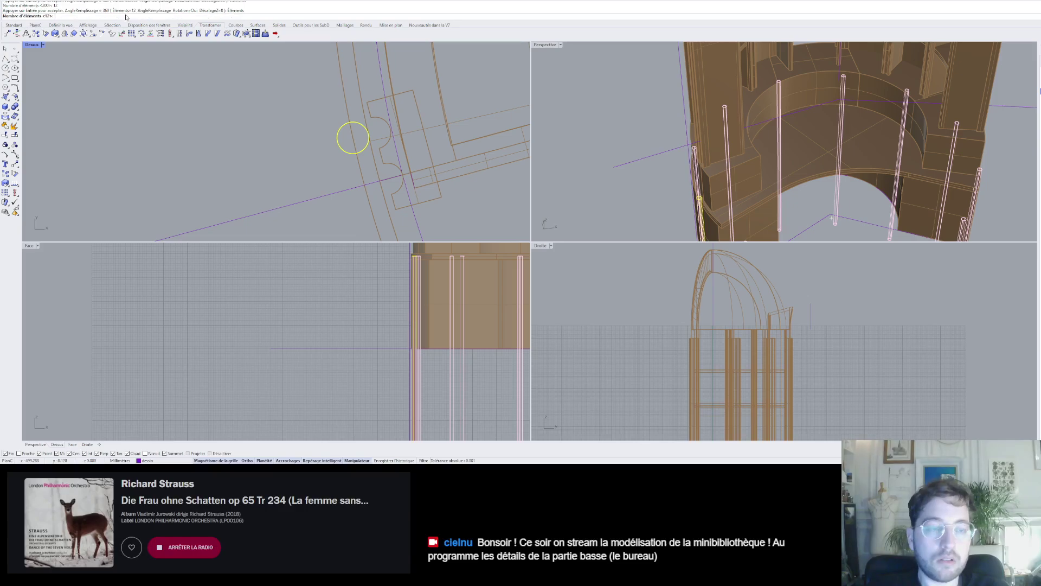
type("120")
key("Return")
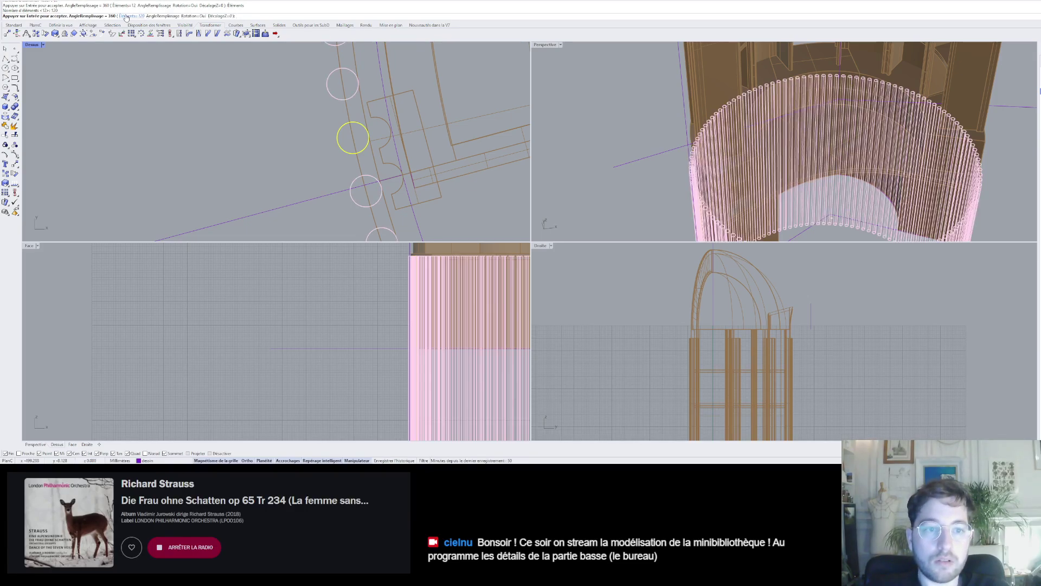
left_click(126, 16)
type("14")
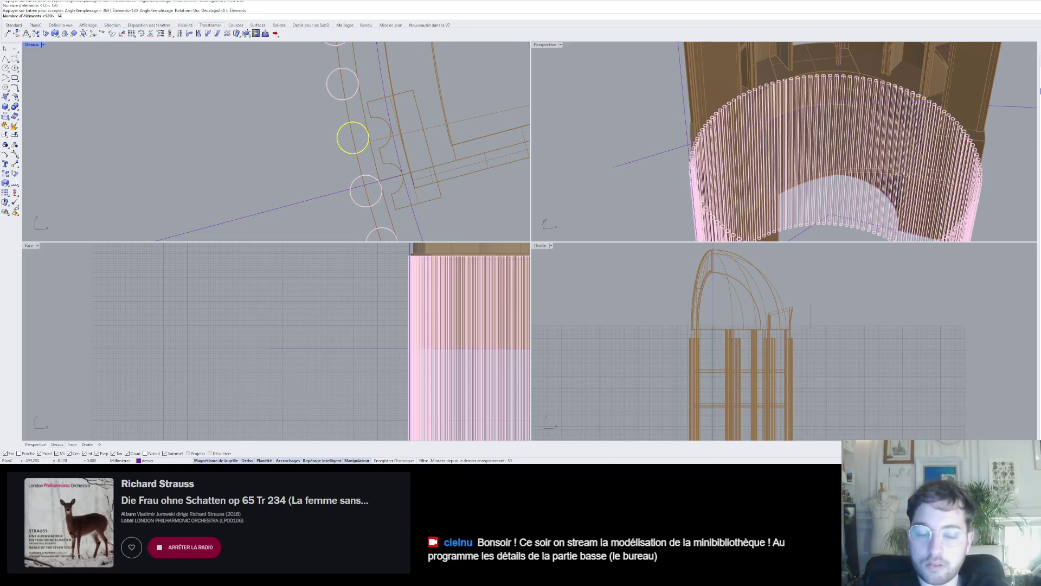
type("0")
key("Return")
- Set the polar array to 130 elements and check the cylinders' spacing around the plan
left_click(126, 16)
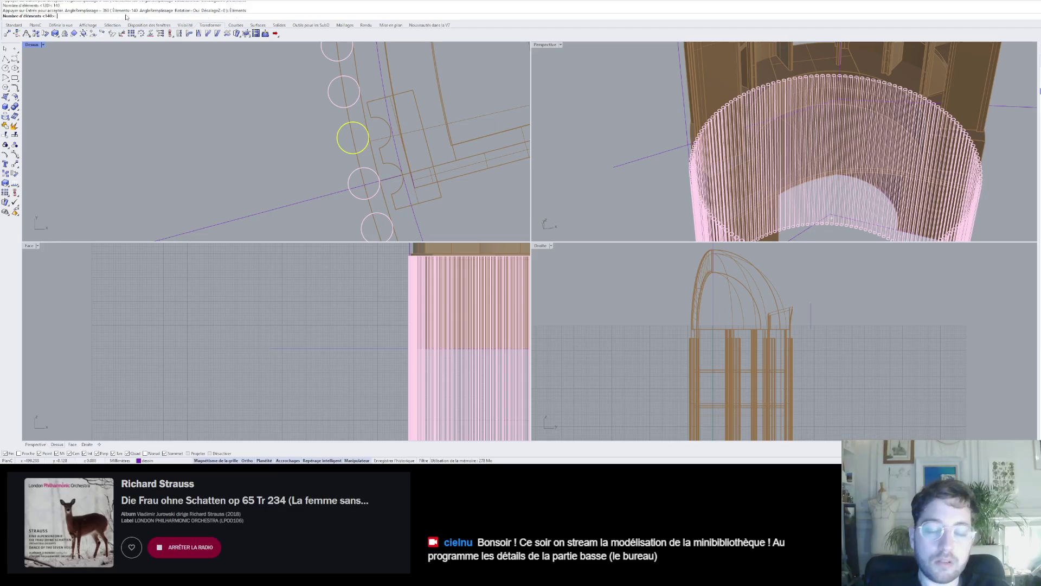
type("130")
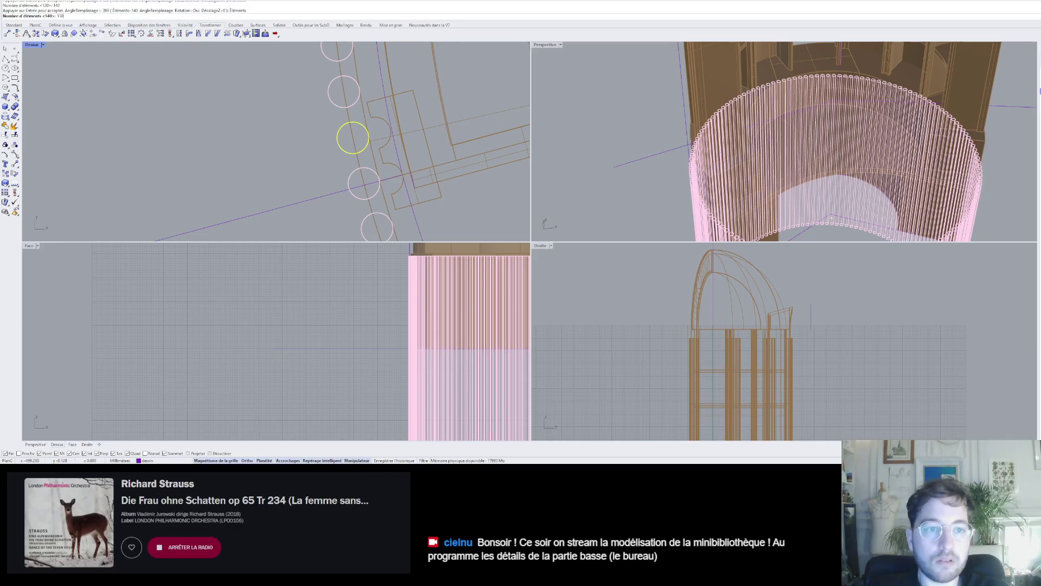
key("Return")
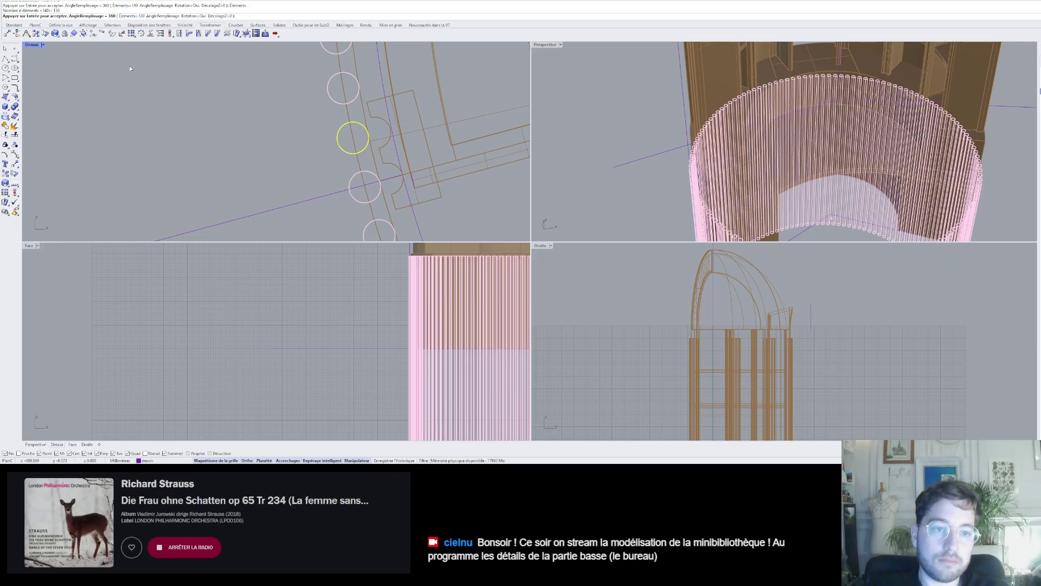
scroll(302, 189, "down", 5)
scroll(301, 189, "down", 2)
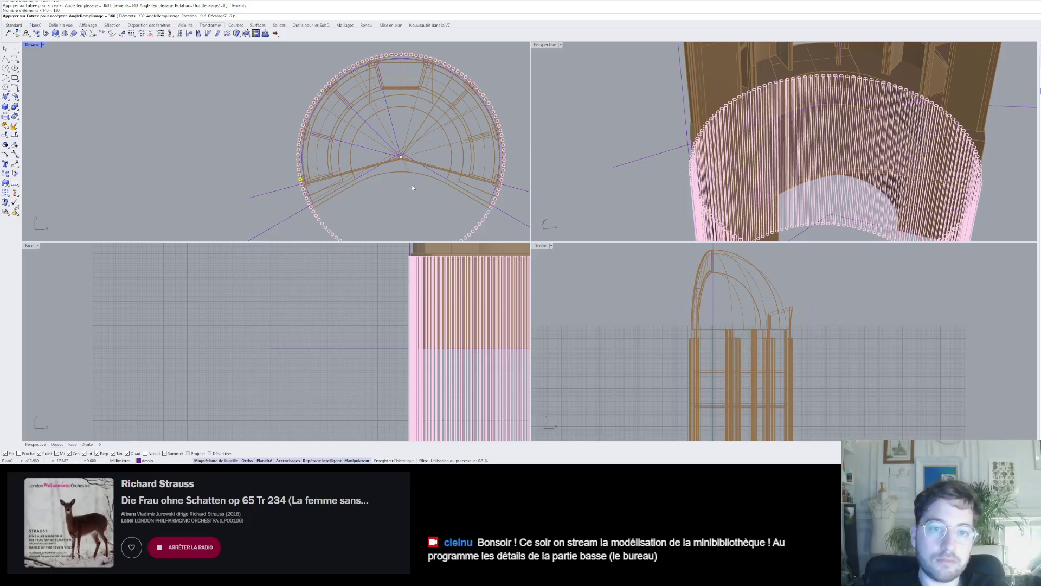
scroll(494, 177, "up", 8)
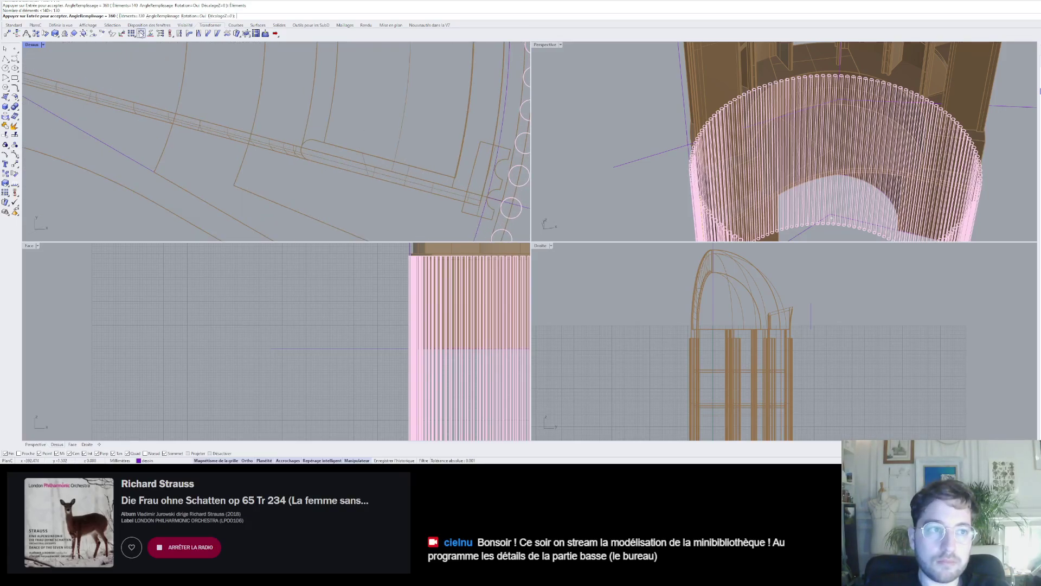
- Try 132 elements for the polar array of cylinders around the desk's centre
left_click(132, 16)
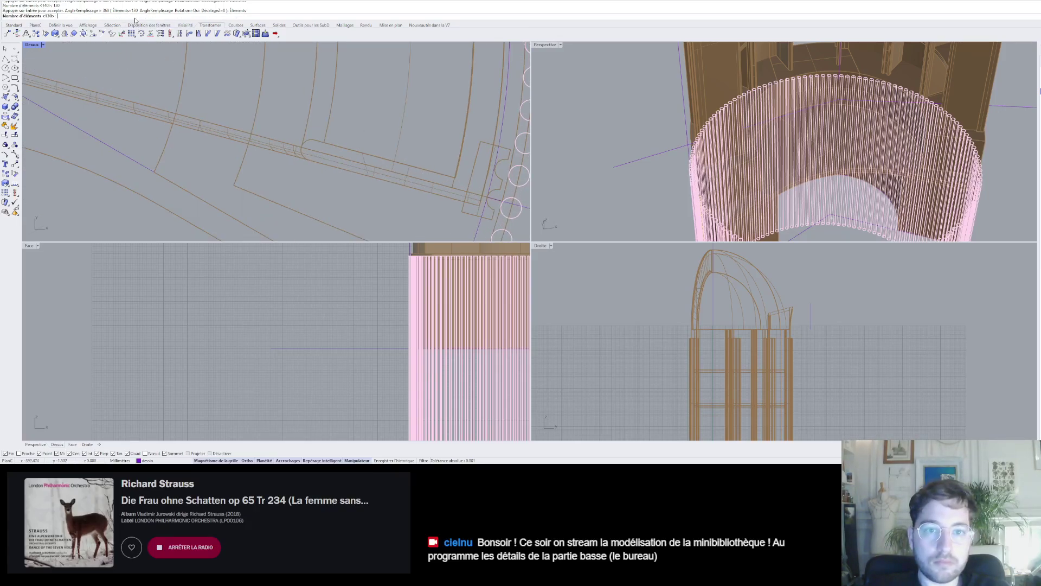
scroll(277, 193, "down", 5)
scroll(272, 106, "up", 5)
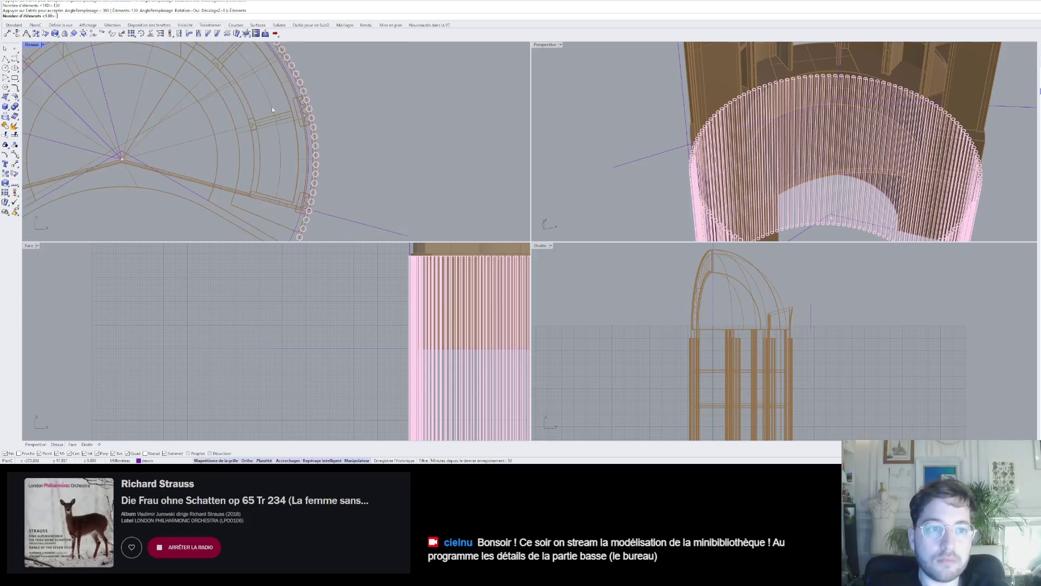
scroll(288, 101, "down", 5)
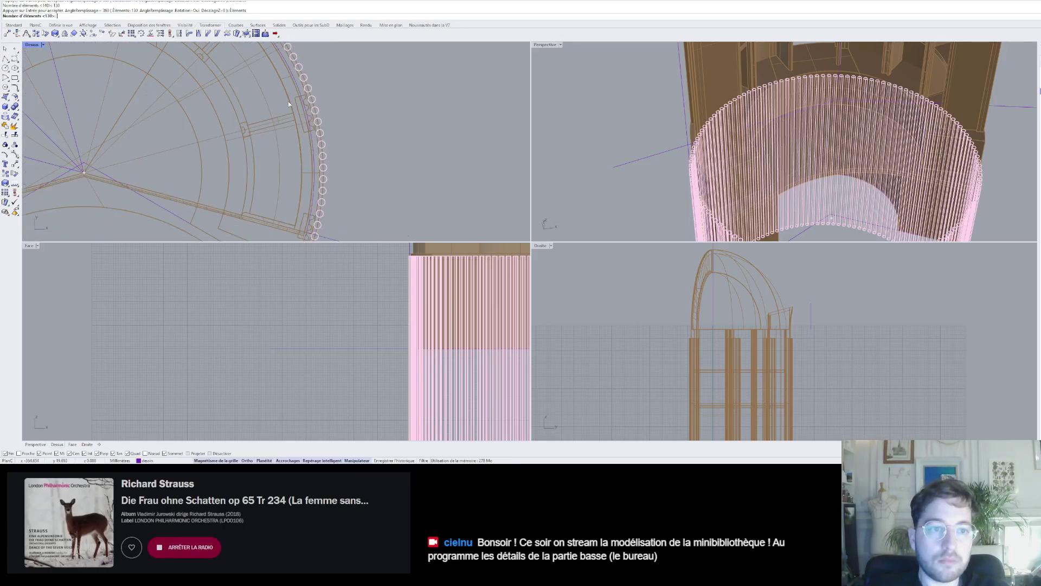
scroll(111, 114, "up", 3)
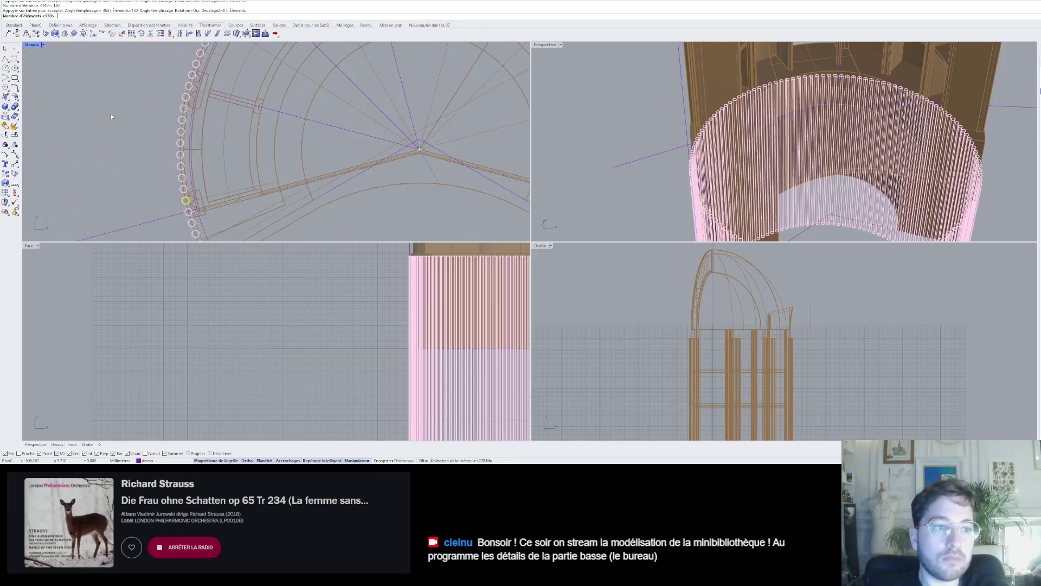
scroll(157, 60, "up", 2)
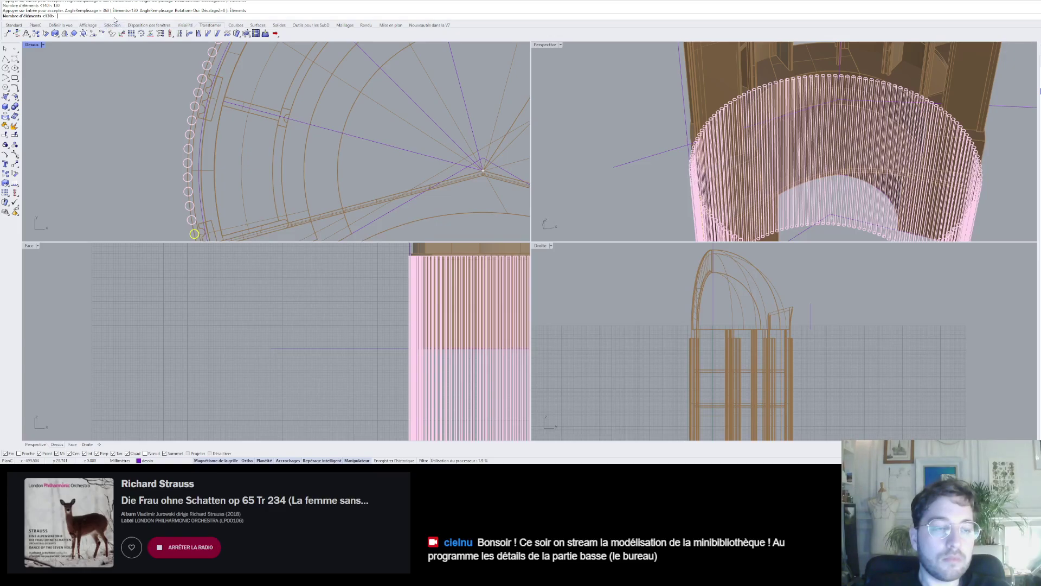
scroll(178, 122, "down", 4)
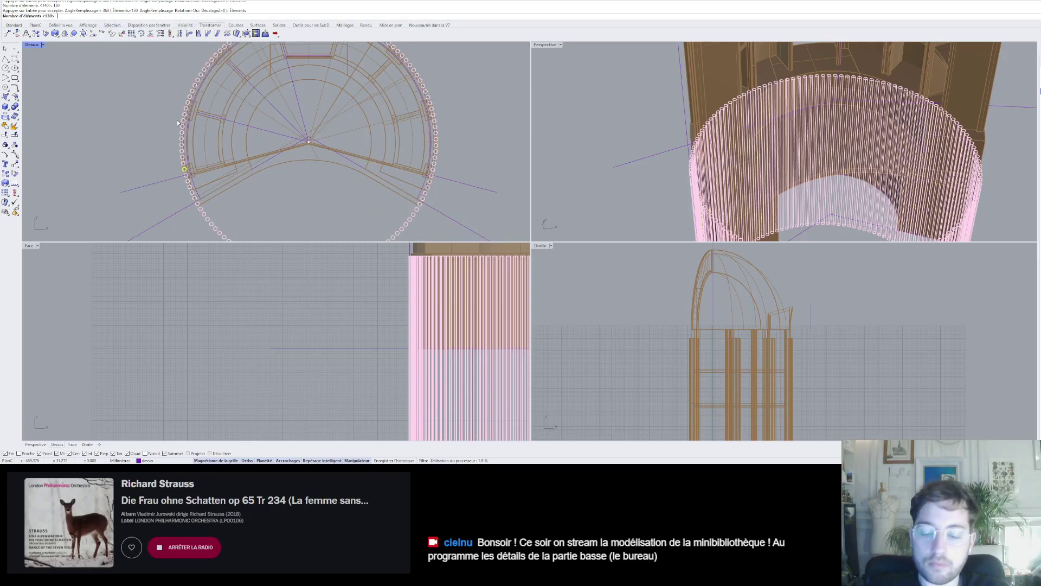
type("32")
key("Return")
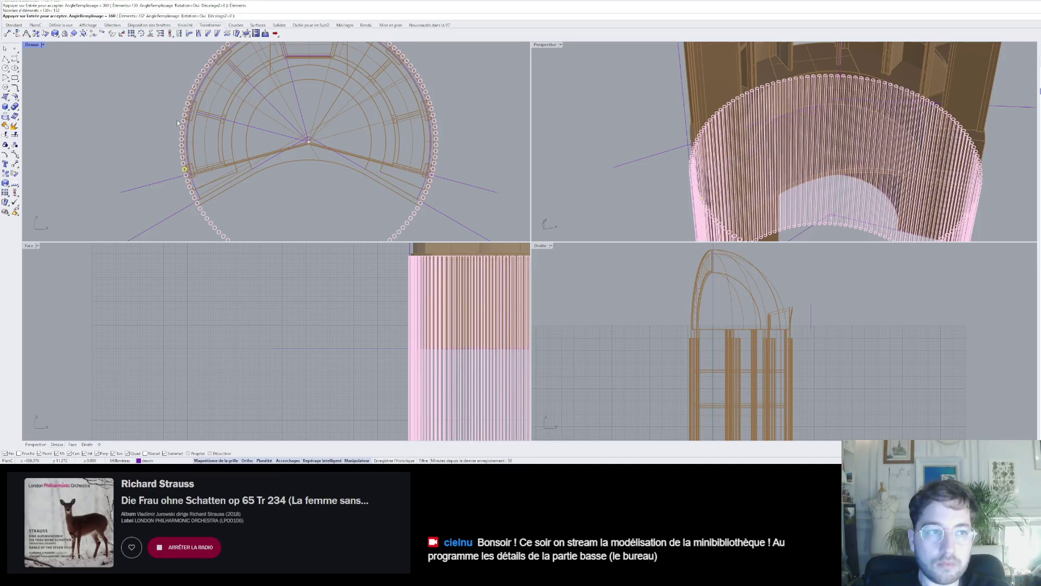
- Try 124 elements for the polar array and inspect the cylinders' spacing near the desk's end panel in plan
type("124")
key("Return")
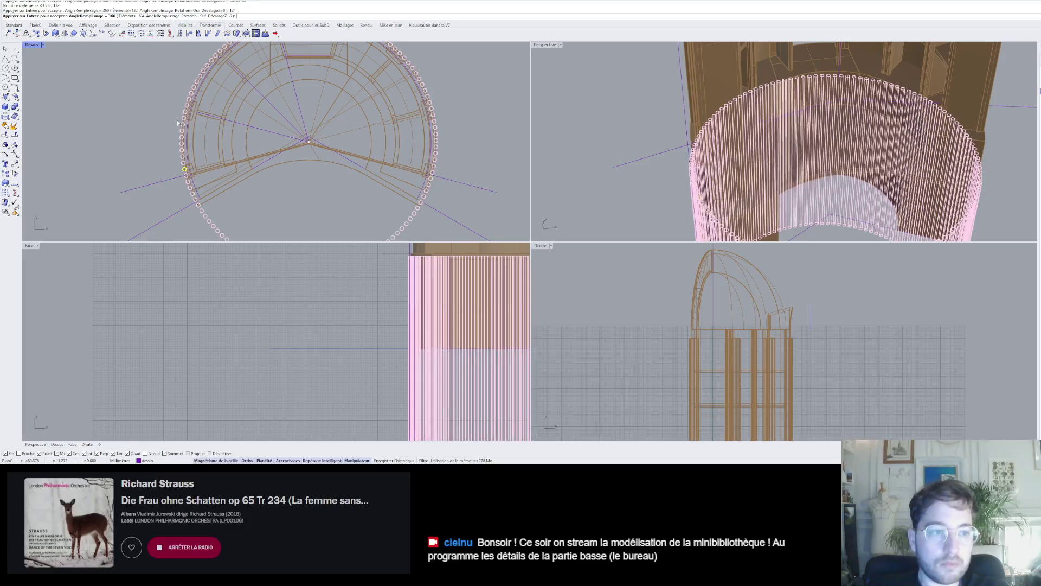
scroll(185, 178, "up", 8)
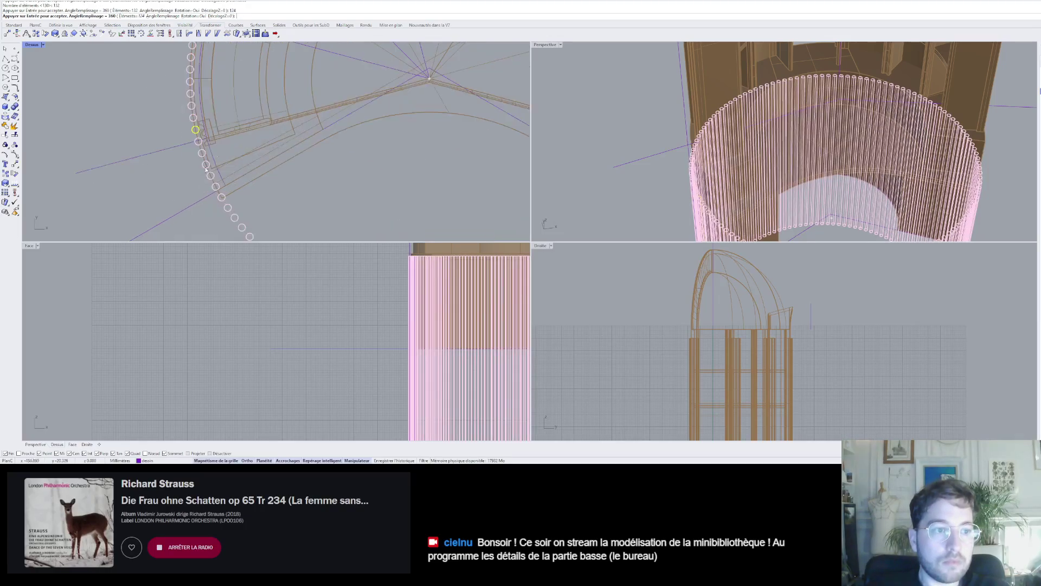
scroll(206, 125, "down", 8)
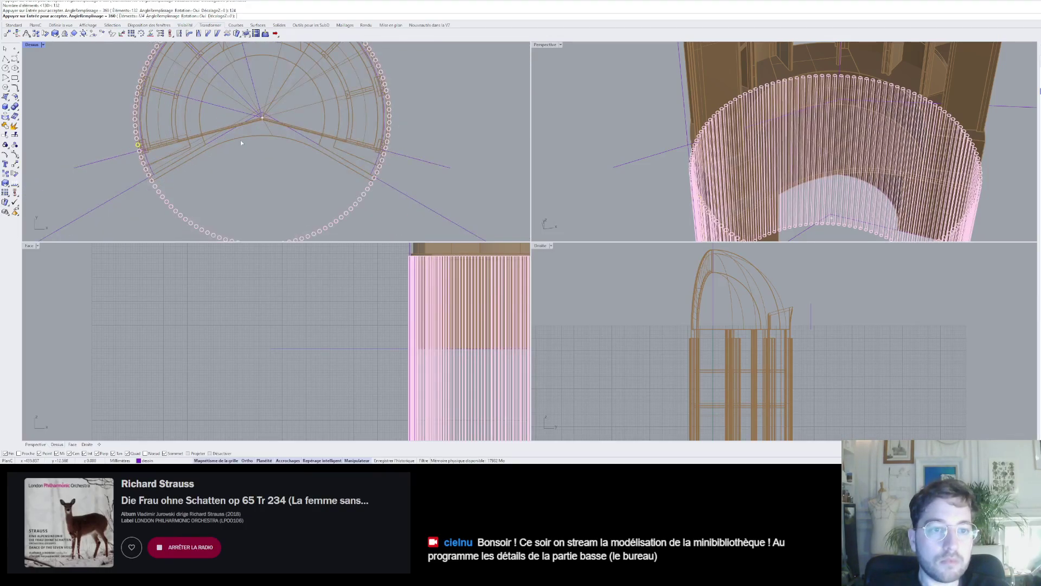
scroll(107, 125, "up", 5)
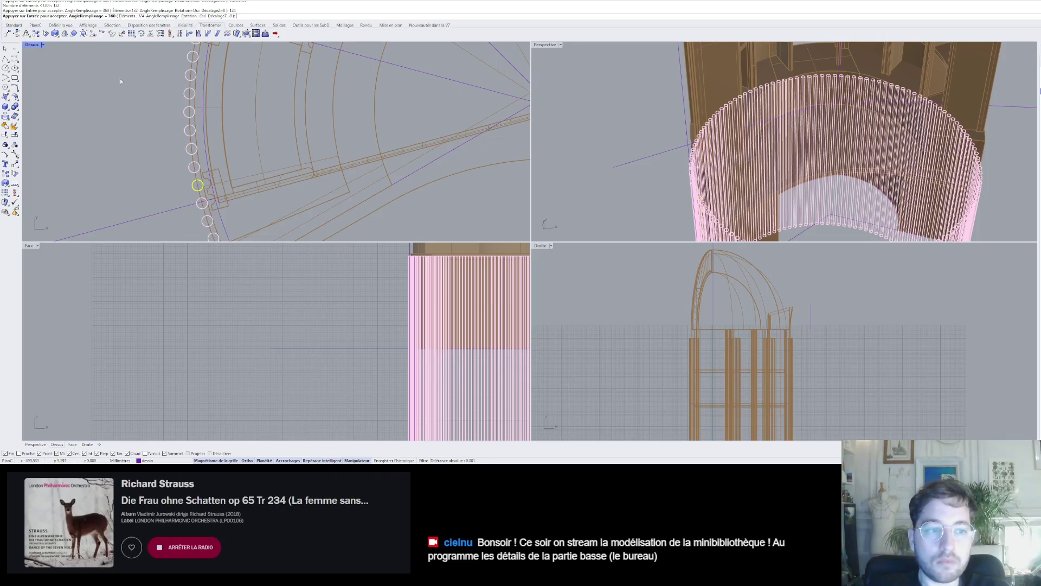
- Try element counts of 140 and 132 for the polar array of cylinders
left_click(136, 17)
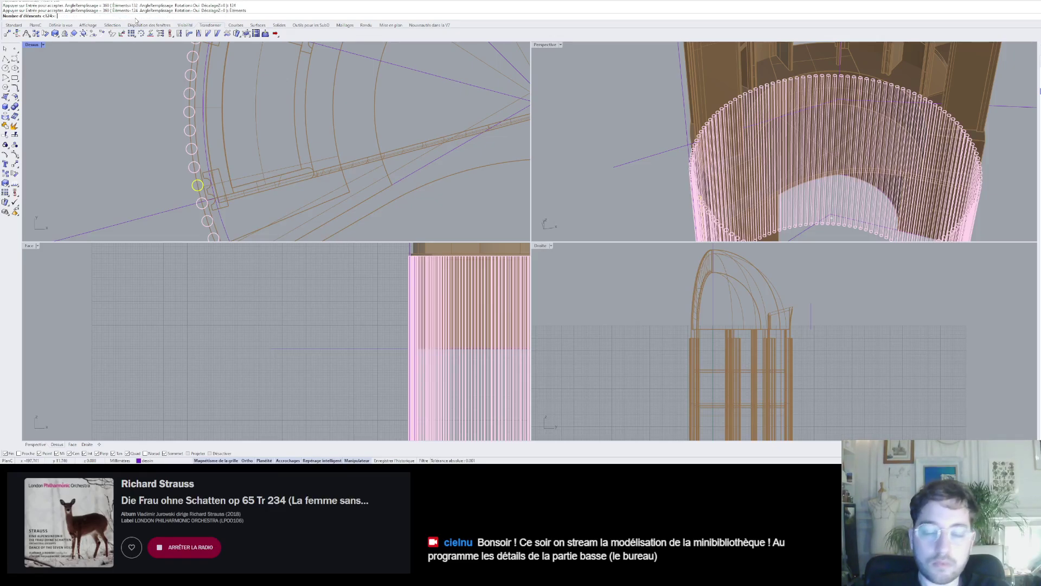
type("140")
key("Return")
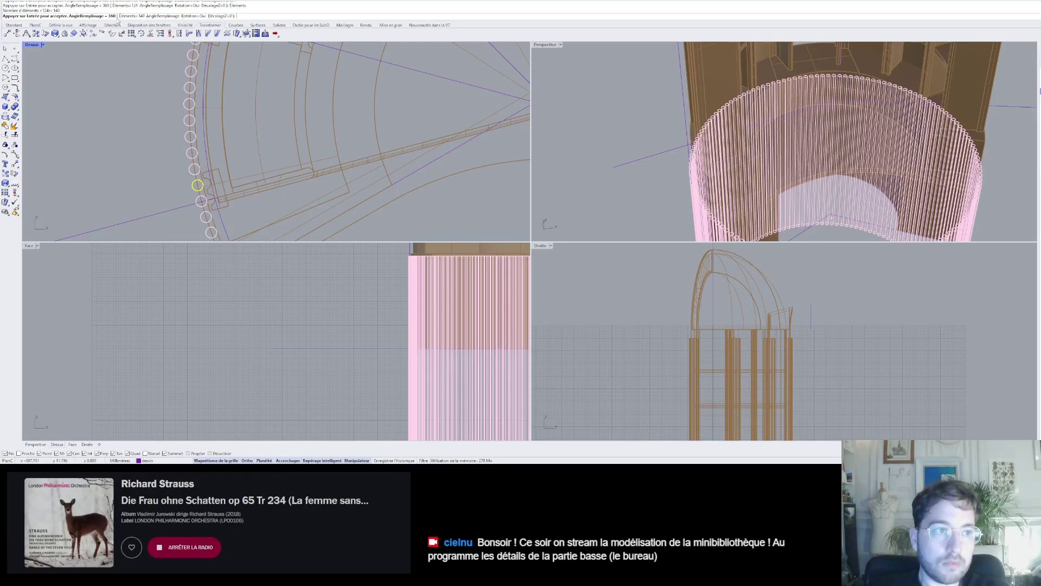
left_click(130, 17)
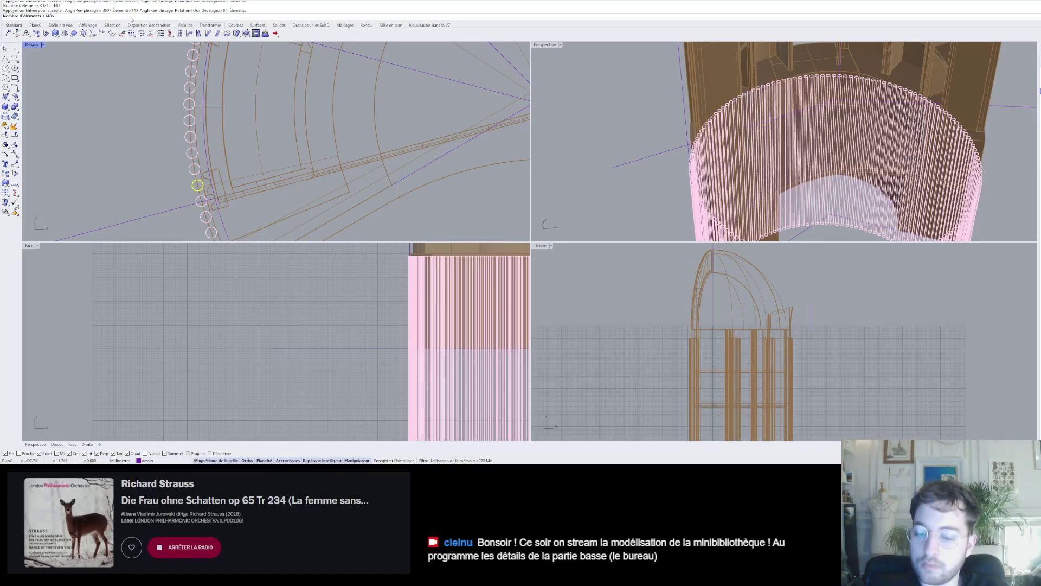
type("132")
key("Return")
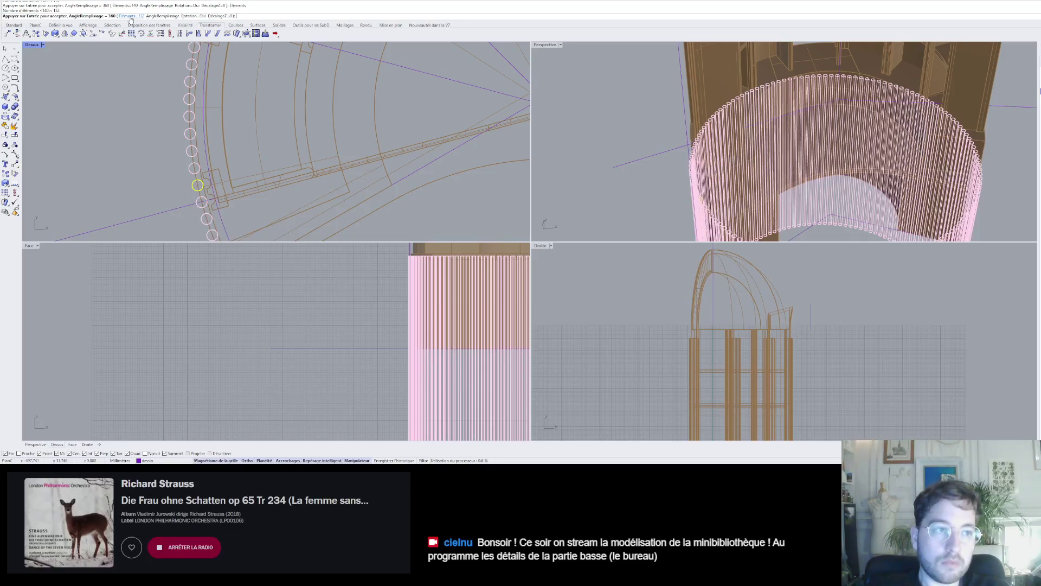
- Try element counts of 138 and 135 for the polar array of cylinders
left_click(130, 17)
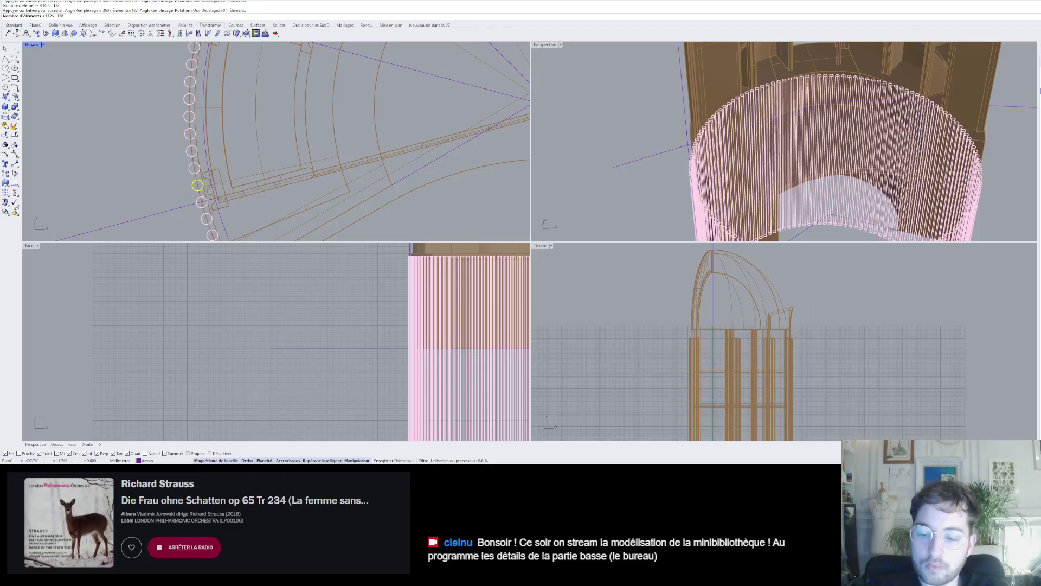
type("138")
key("Return")
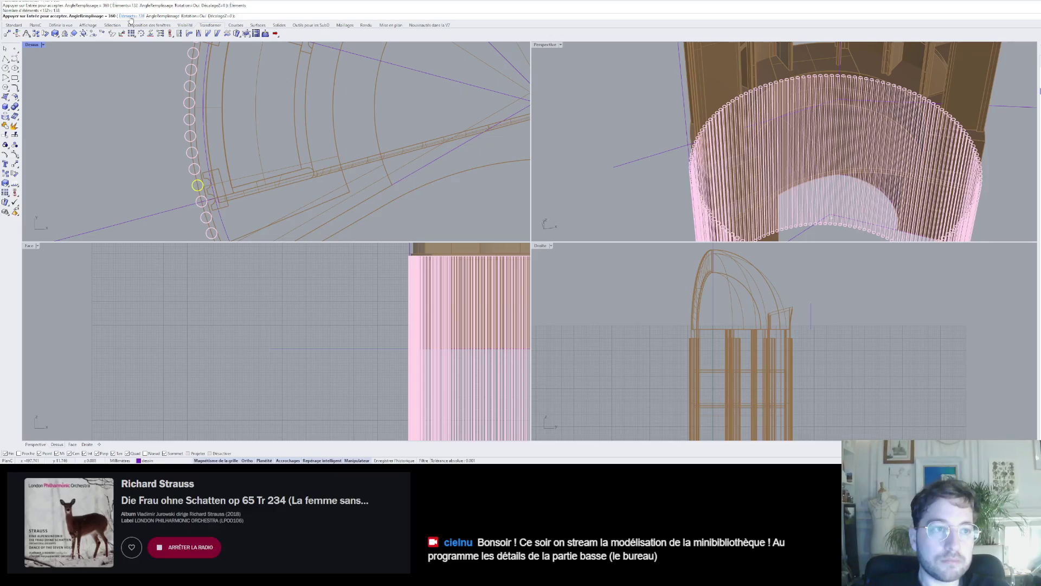
left_click(130, 17)
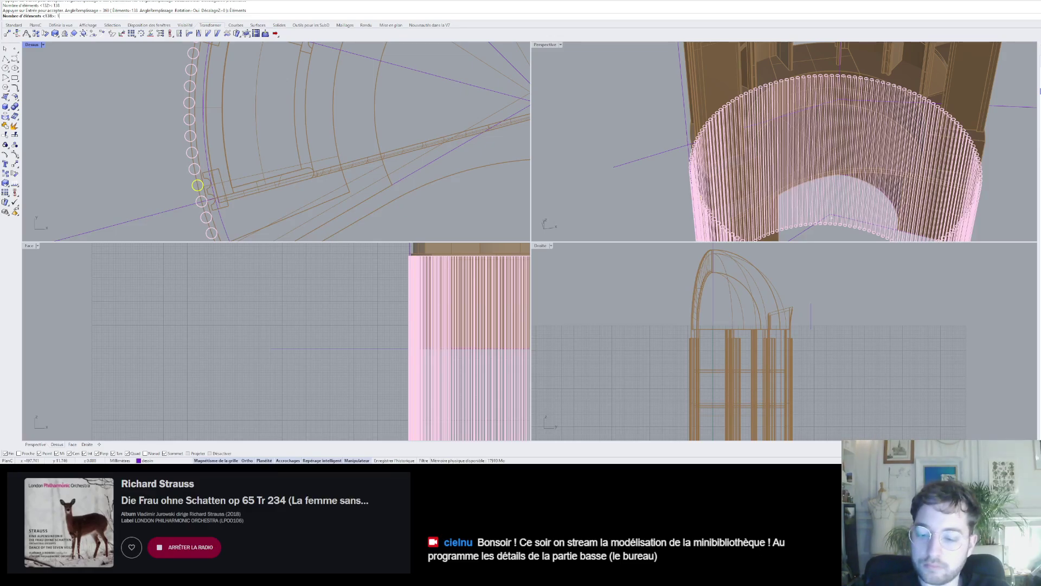
key("Return")
- Try element counts of 134, 133 and 132 in turn, comparing how the cylinders meet the desk's end panel
left_click(131, 16)
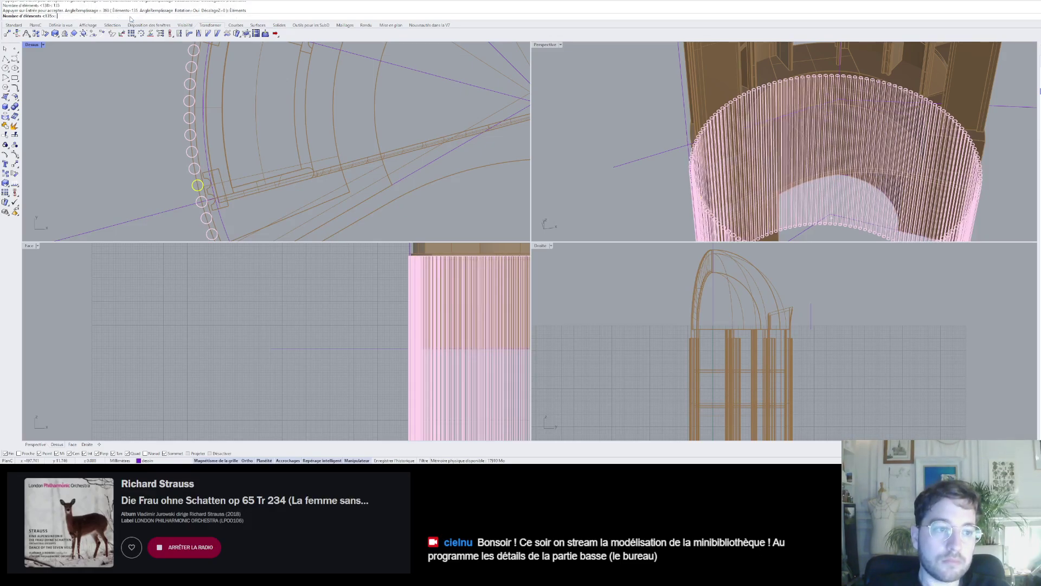
type("13")
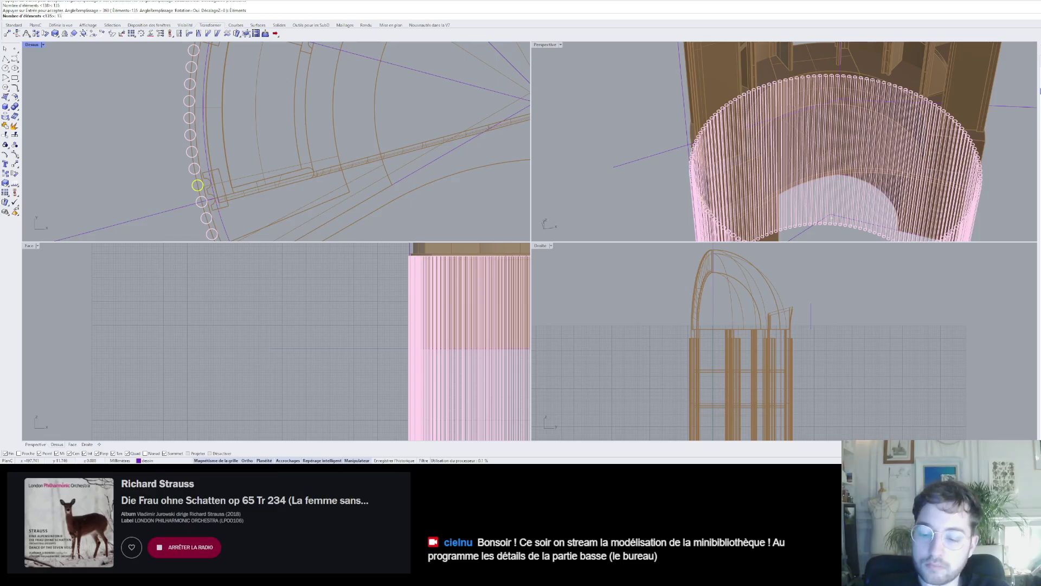
type("4")
key("Return")
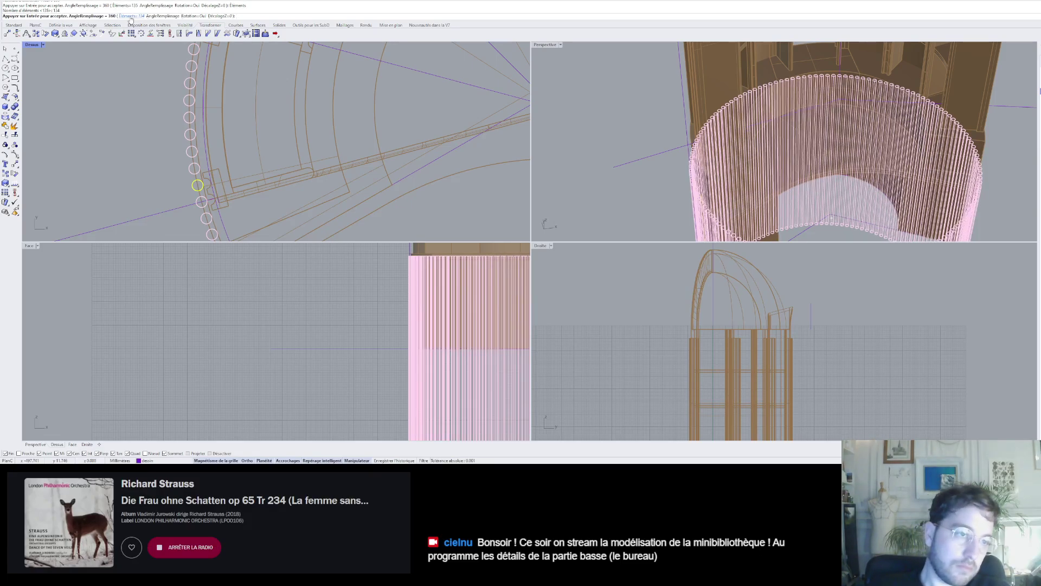
left_click(131, 16)
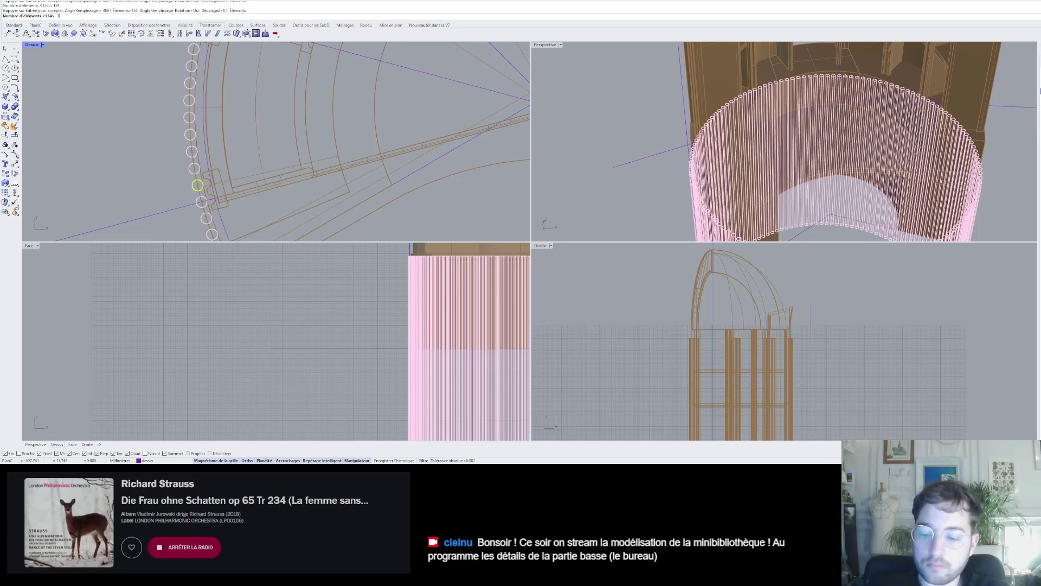
type("133")
key("Return")
left_click(131, 16)
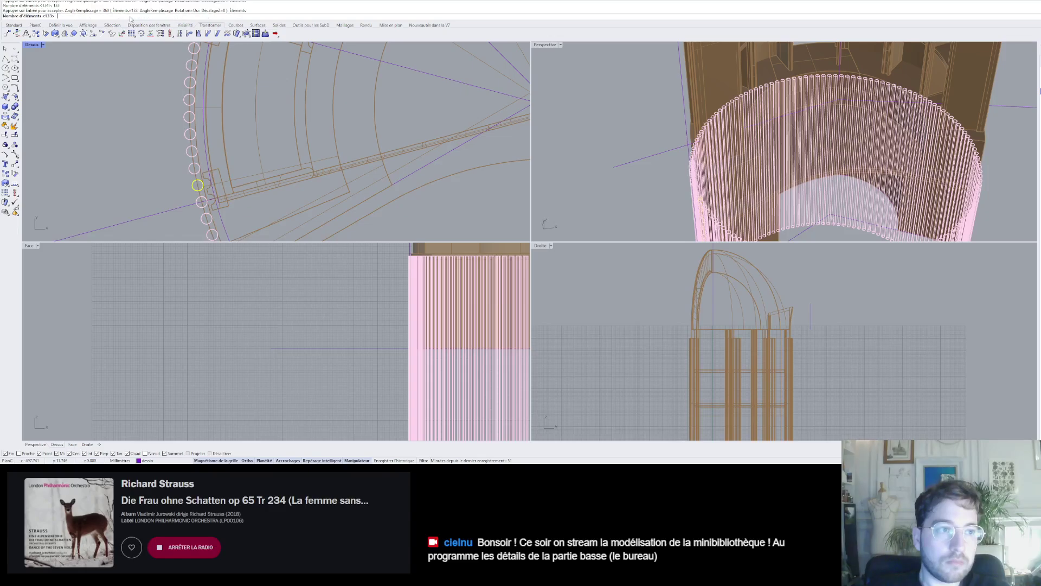
type("132")
key("Return")
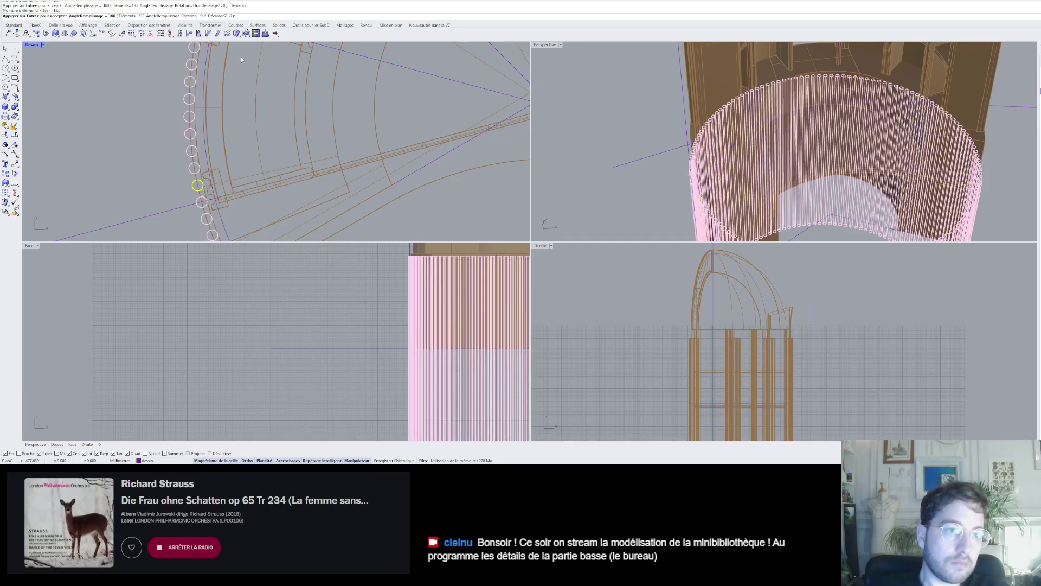
- Try 138 elements for the polar array of cylinders, and set the count to 128
left_click(128, 16)
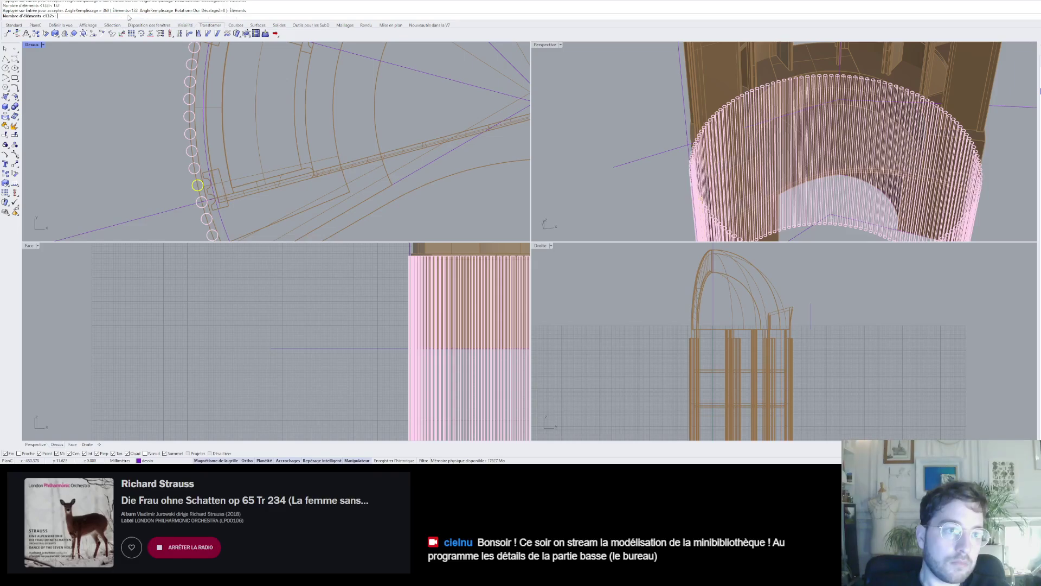
type("13")
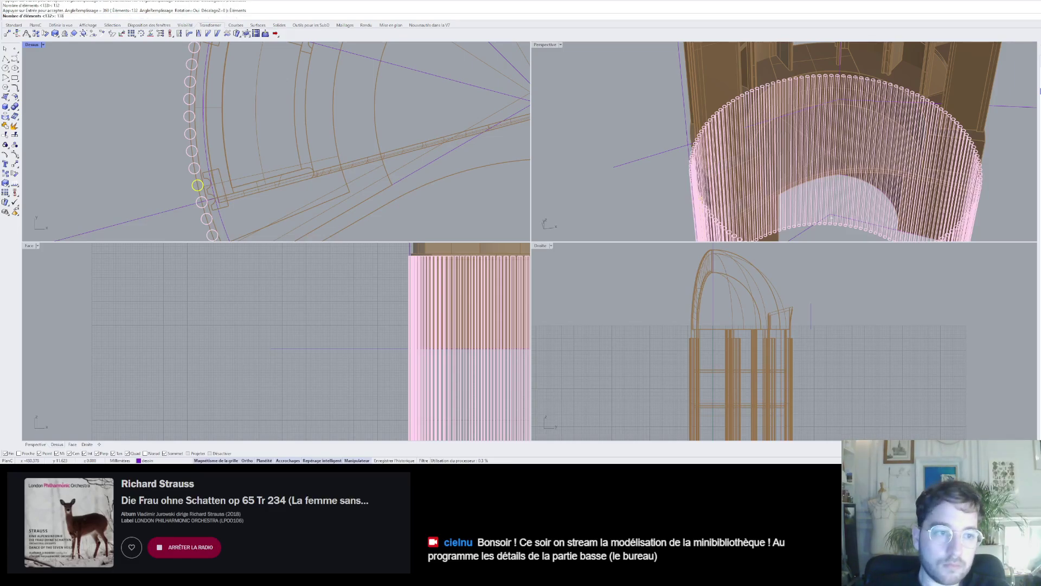
type("8")
key("Return")
left_click(129, 16)
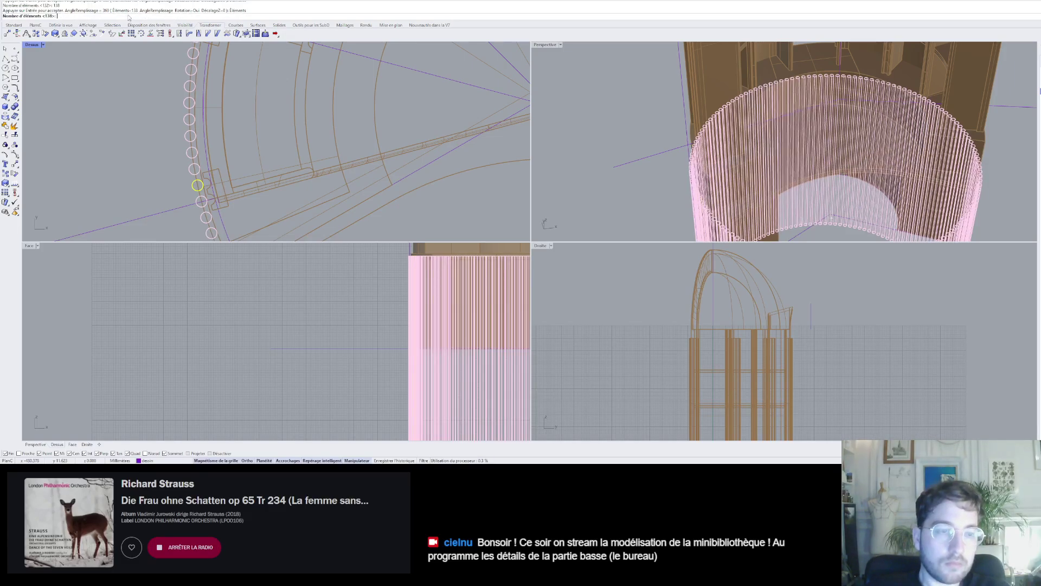
key("Return")
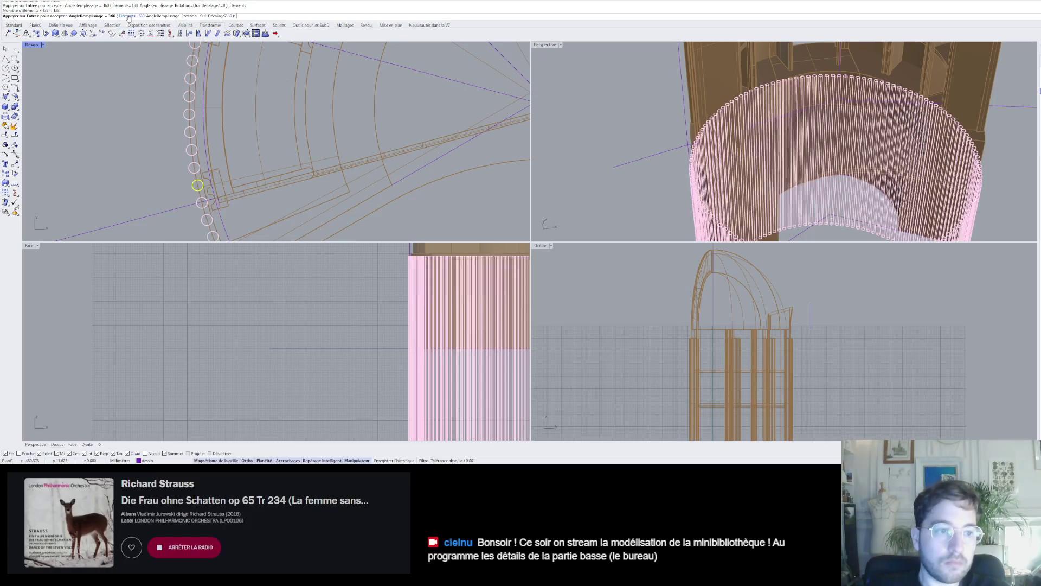
- Examine the arrayed cylinders' spacing and alignment with both end panels and along the desk's outer curve in plan
scroll(199, 119, "down", 5)
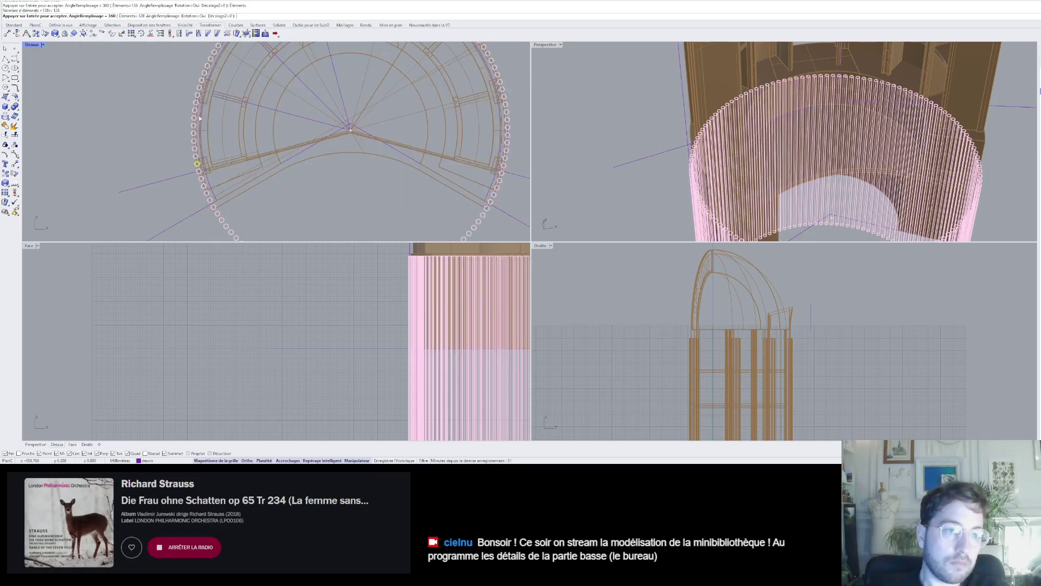
scroll(478, 166, "up", 2)
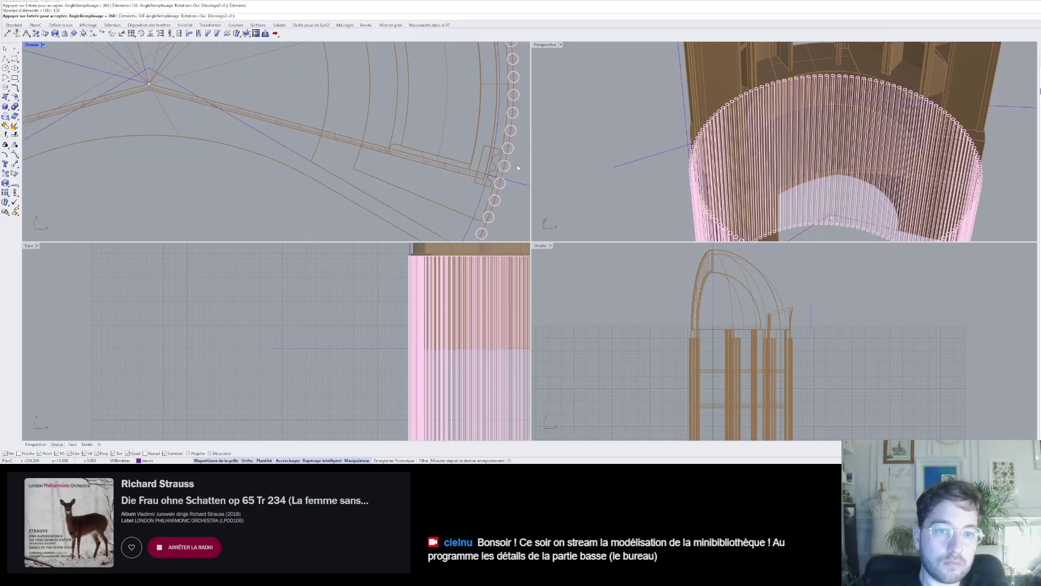
scroll(518, 169, "down", 3)
scroll(518, 168, "up", 3)
scroll(518, 169, "down", 3)
scroll(518, 169, "down", 5)
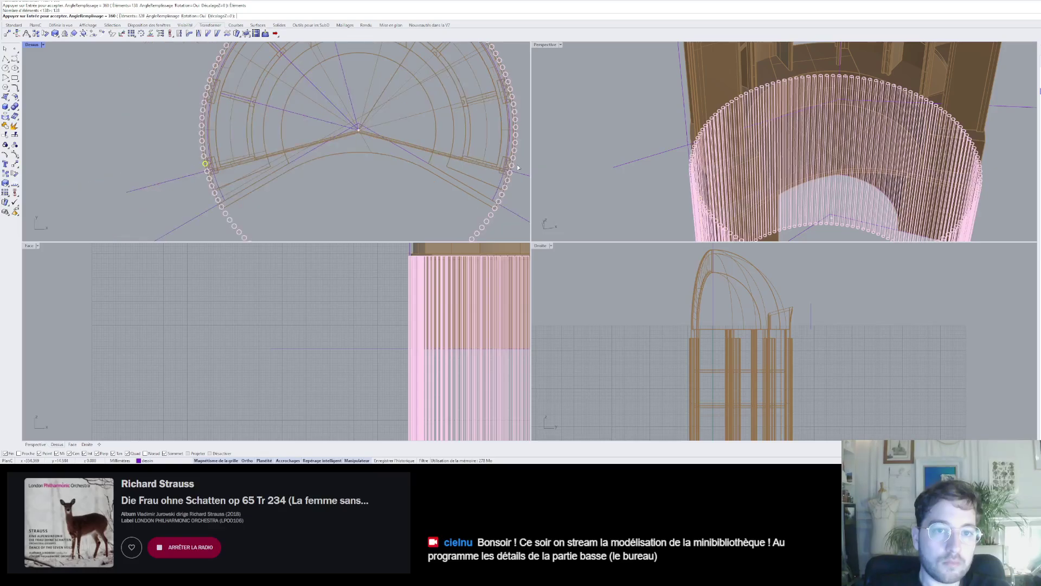
scroll(402, 84, "up", 5)
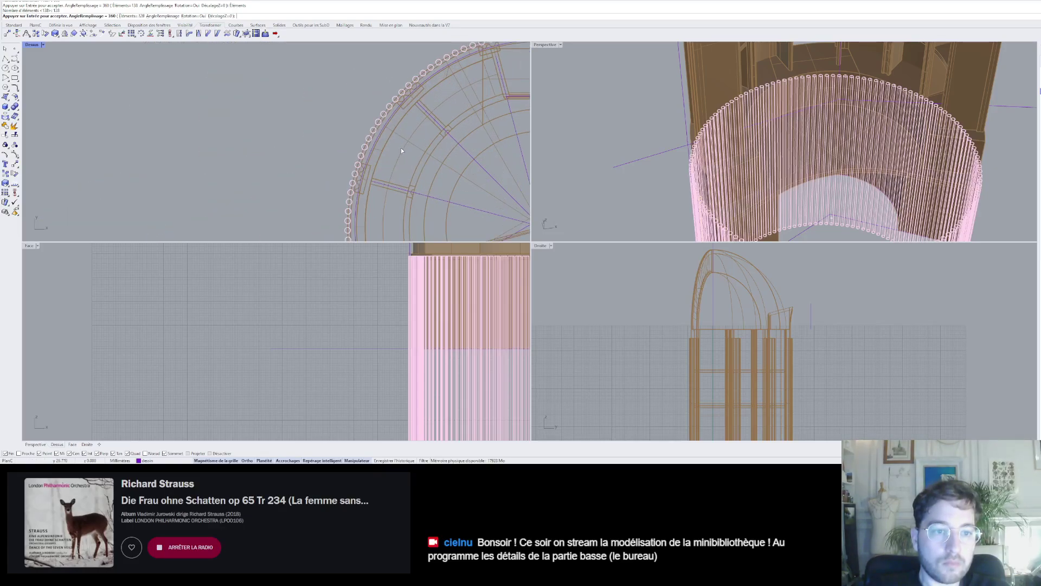
scroll(401, 148, "down", 2)
scroll(389, 179, "up", 3)
scroll(389, 180, "down", 3)
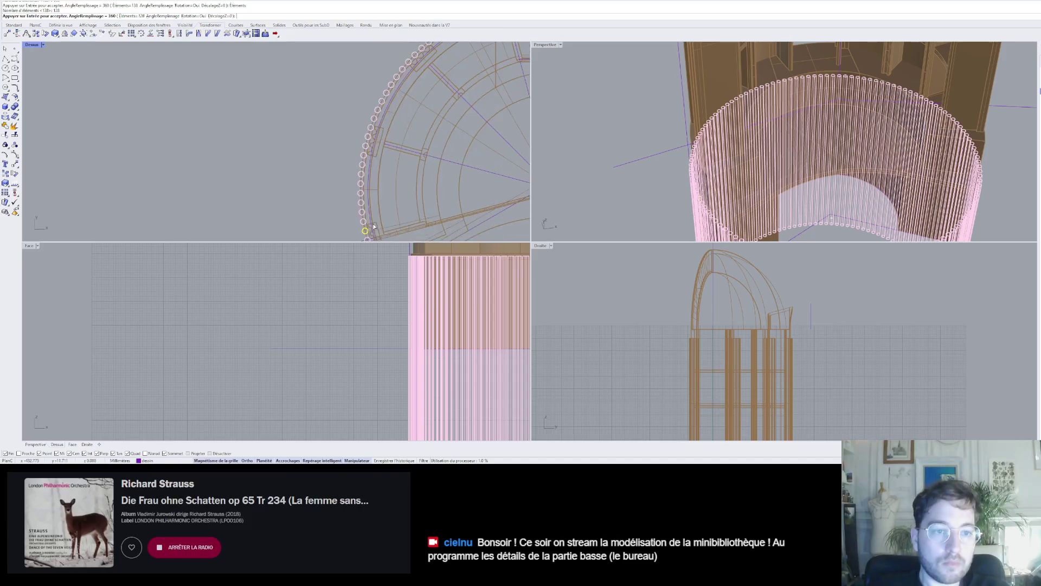
scroll(380, 223, "up", 3)
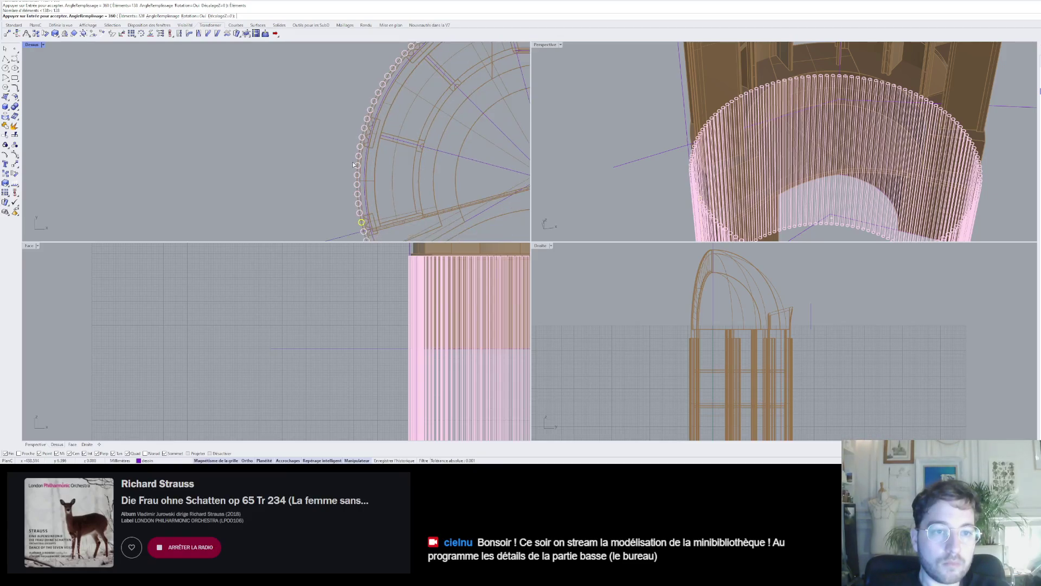
scroll(264, 146, "down", 2)
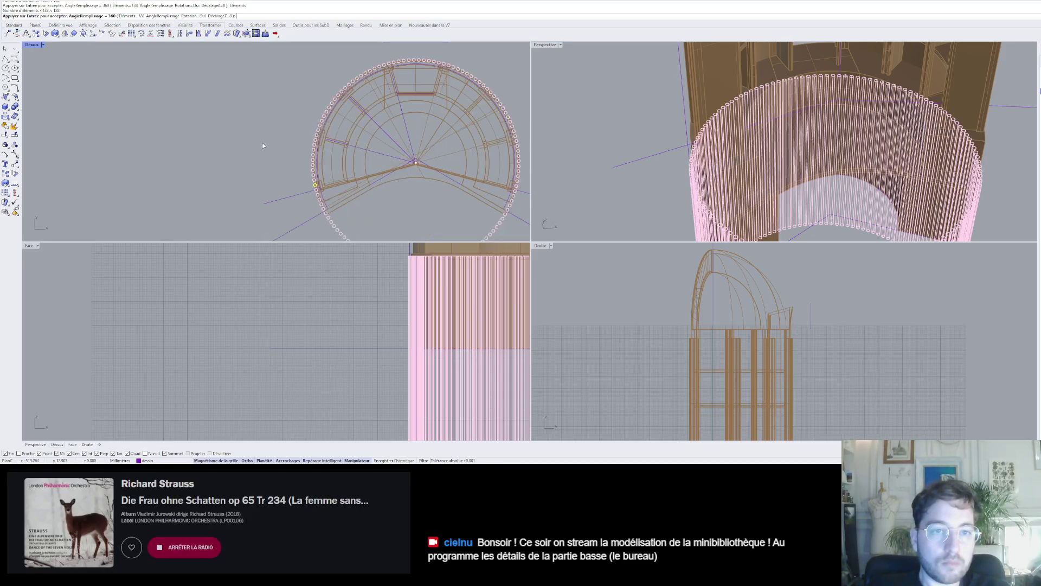
- Create the 128-element polar array of cylinders around the desk's curved lower body
scroll(503, 74, "up", 4)
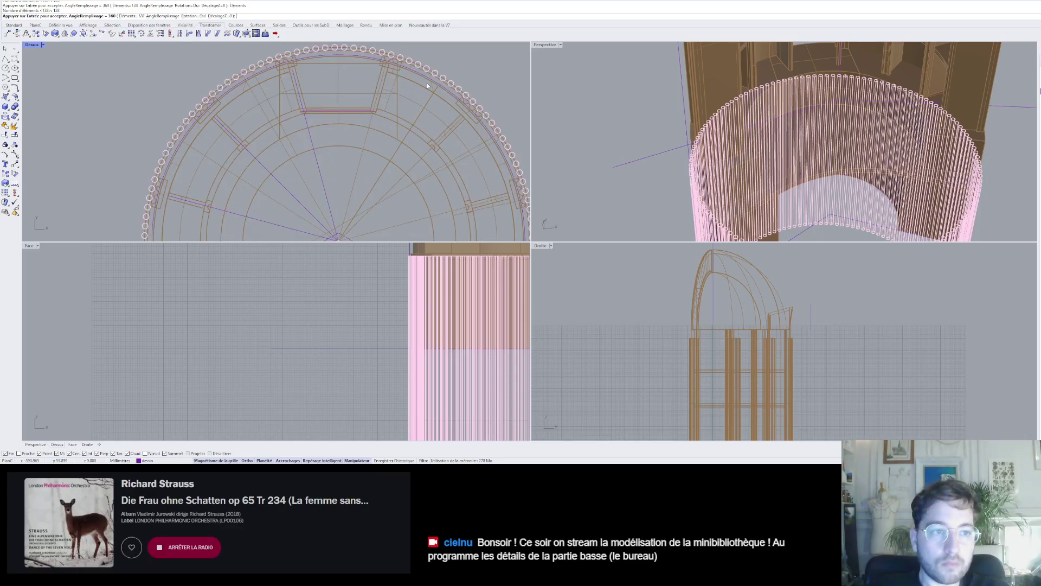
scroll(427, 82, "down", 4)
scroll(724, 97, "down", 3)
right_click_drag(725, 96, 824, 61)
scroll(862, 95, "up", 6)
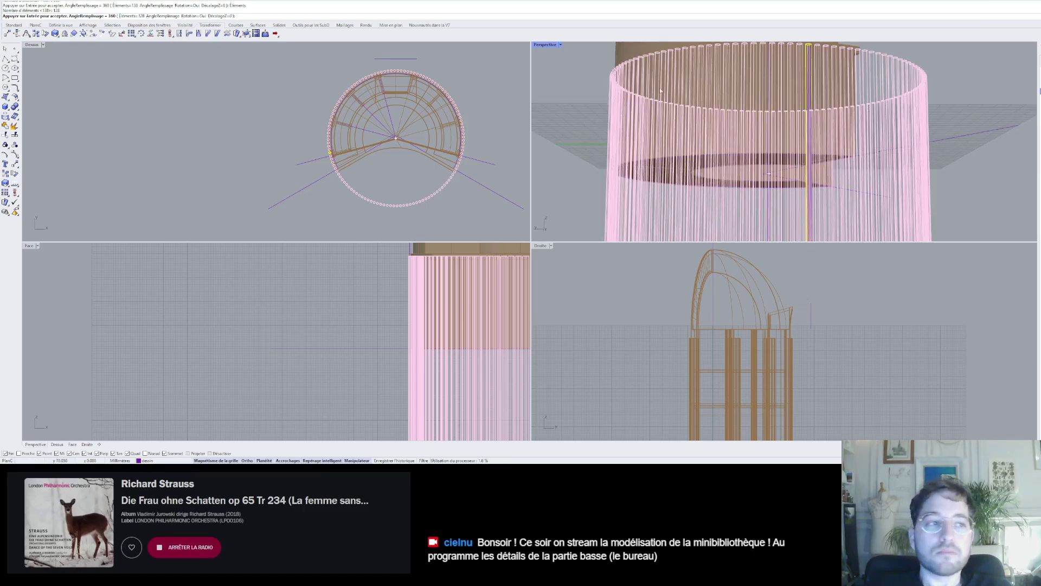
key("Return")
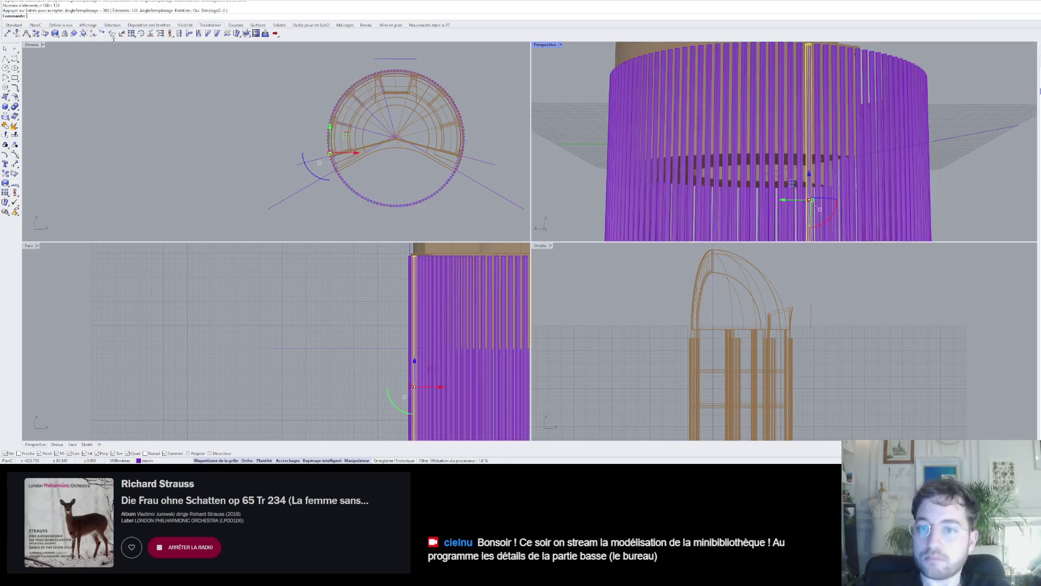
scroll(614, 141, "down", 3)
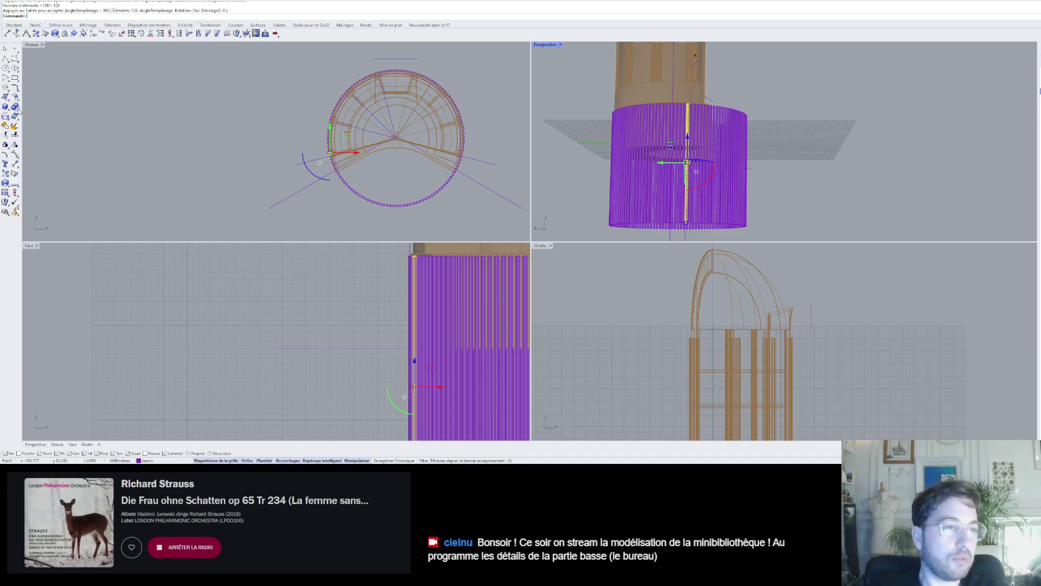
left_click(70, 118)
right_click_drag(721, 173, 649, 119)
scroll(733, 184, "down", 4)
scroll(732, 217, "up", 4)
left_click(744, 213)
key("Return")
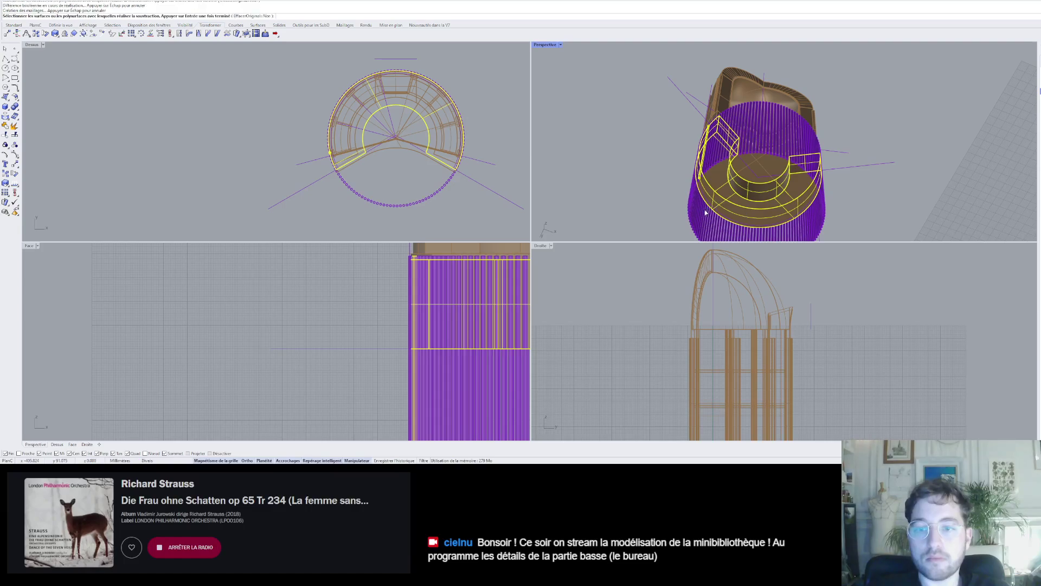
right_click_drag(705, 209, 742, 139)
key("Escape")
- Subtract the arrayed cylinders from the desk's lower body with Boolean Difference, keeping the cylinders
scroll(743, 187, "up", 4)
key("Return")
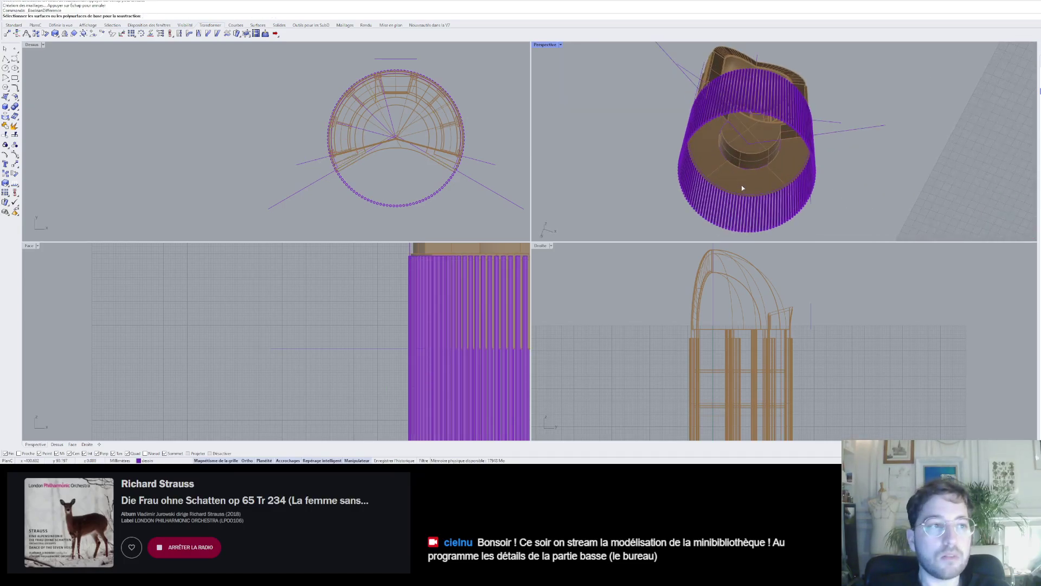
left_click(743, 187)
key("Return")
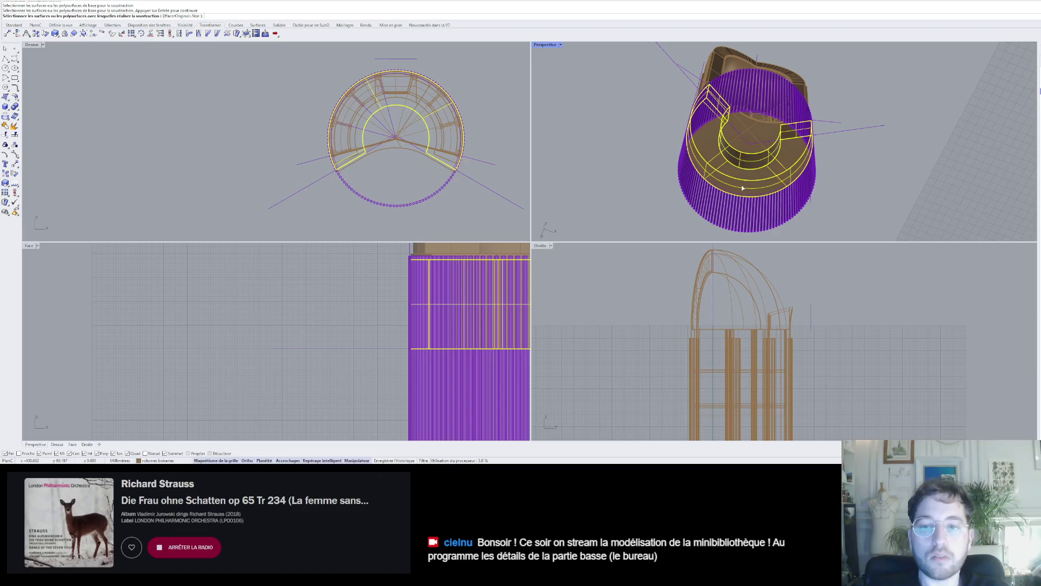
scroll(742, 187, "down", 4)
right_click_drag(751, 169, 774, 195)
left_click(749, 176)
key("Return")
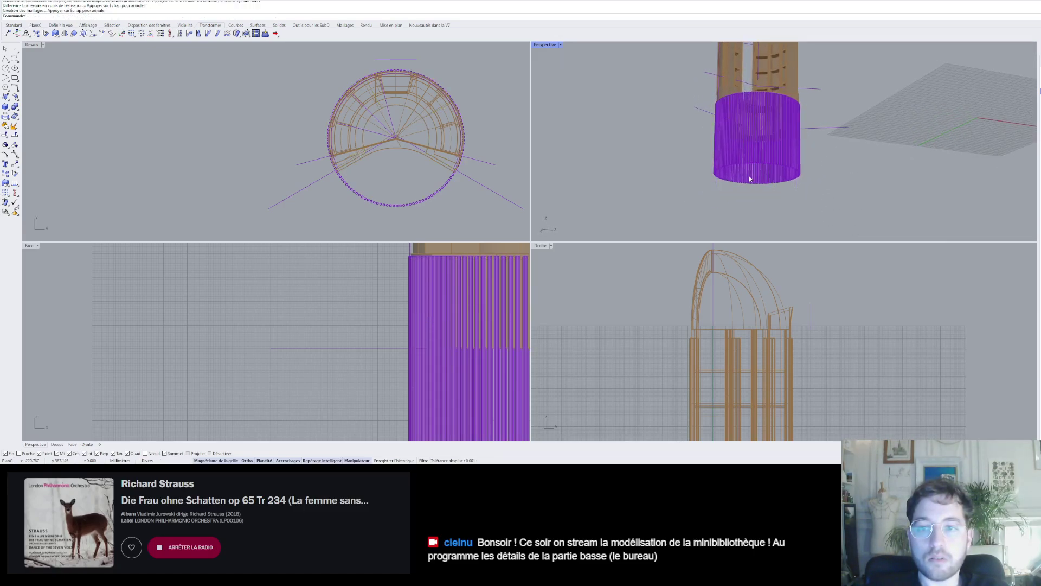
- Delete five adjacent cylinders on the outer curve and inspect the grooves cut behind them
right_click_drag(762, 183, 788, 205)
left_click(801, 205)
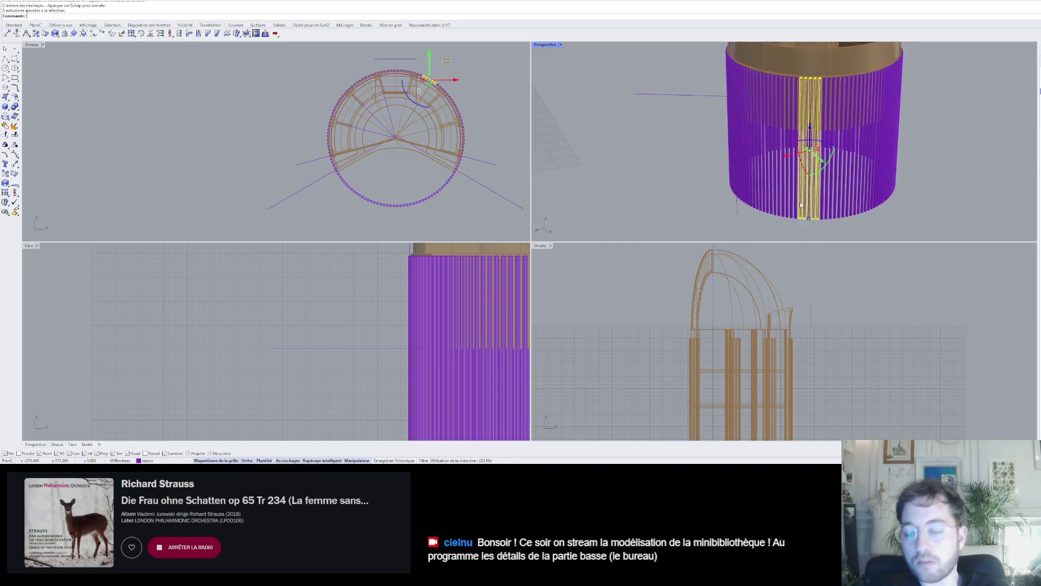
key("Delete")
scroll(805, 95, "up", 7)
scroll(799, 125, "down", 4)
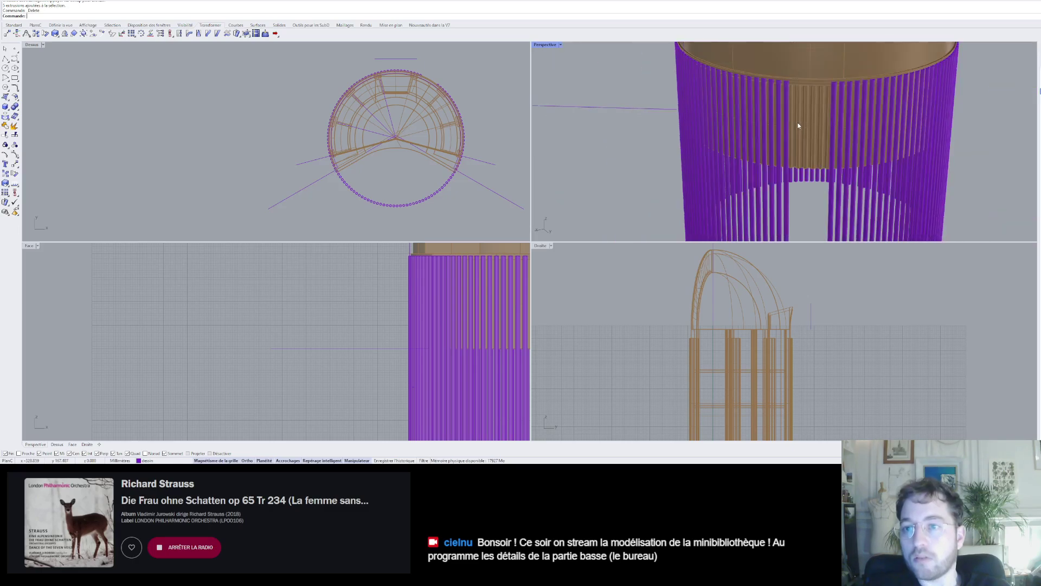
scroll(799, 130, "up", 5)
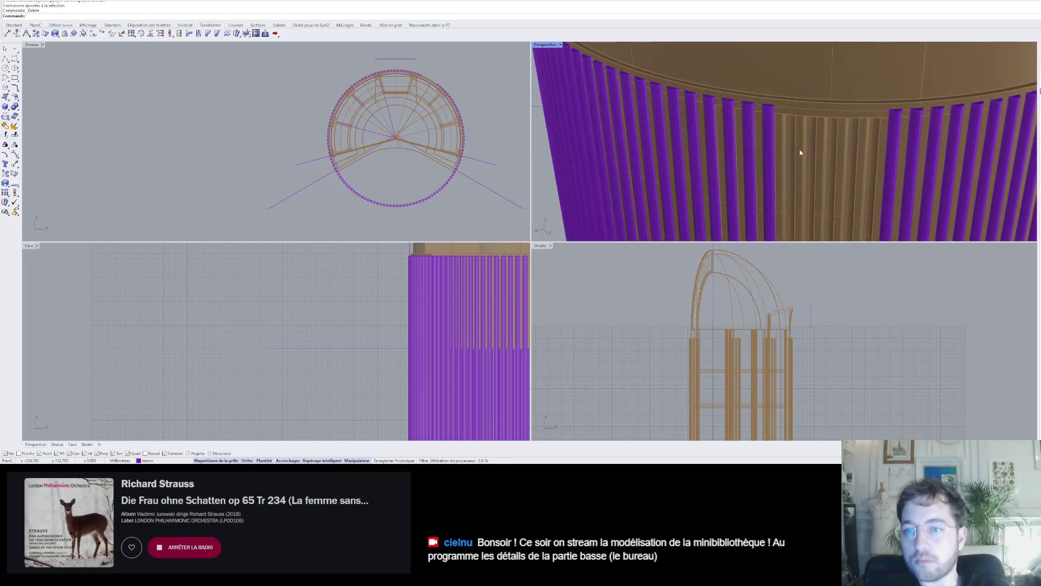
scroll(800, 152, "down", 6)
- Undo the cylinder deletion, the Boolean difference and the 128-element polar array
key("ctrl+z")
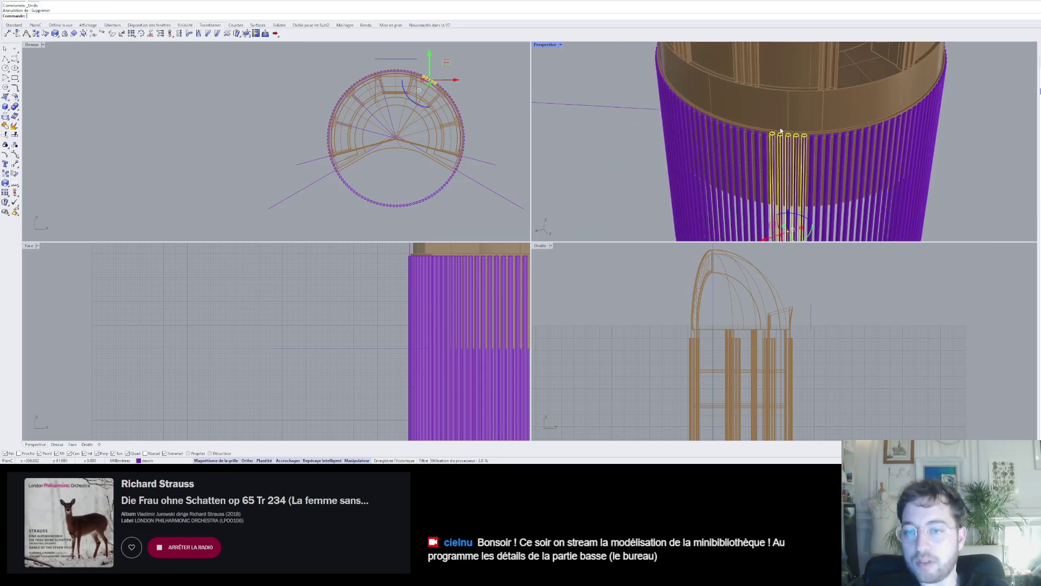
key("ctrl+z")
key("ctrl+z")
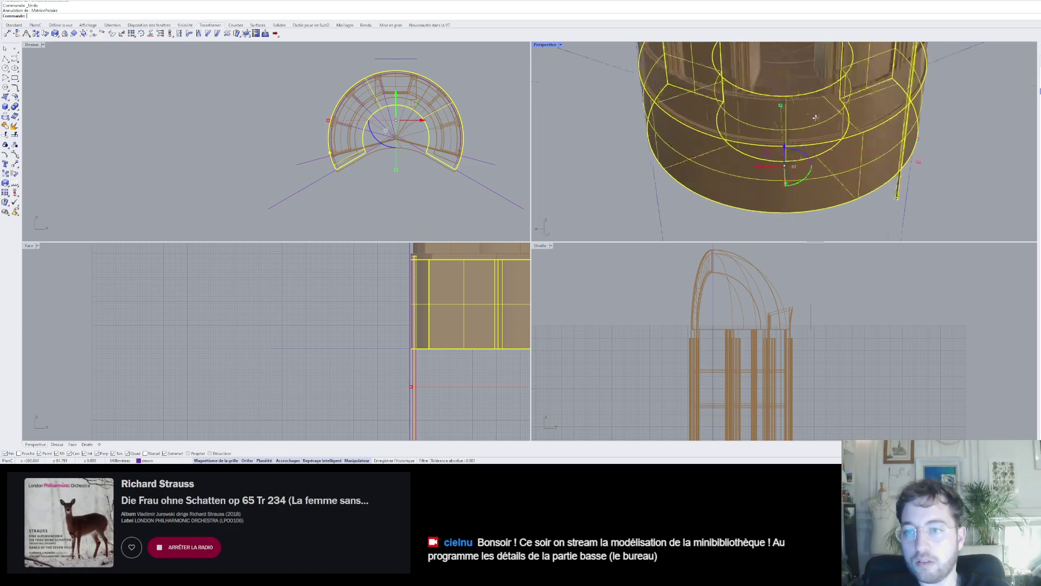
right_click_drag(816, 117, 623, 113)
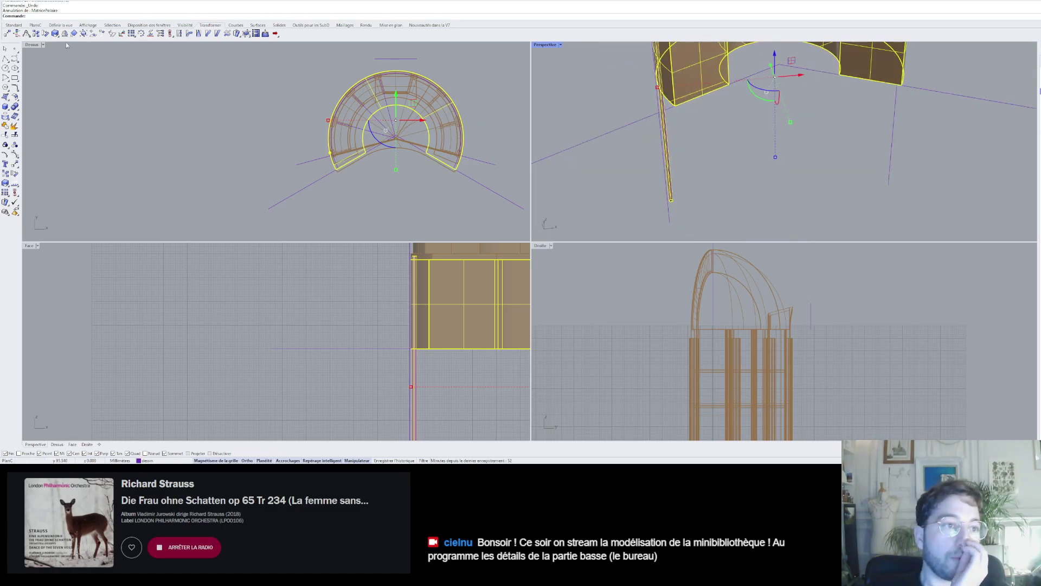
- Try a 360° polar array of 140 elements with both the cylinder and desk body selected, centred on the converging construction lines
left_click(142, 34)
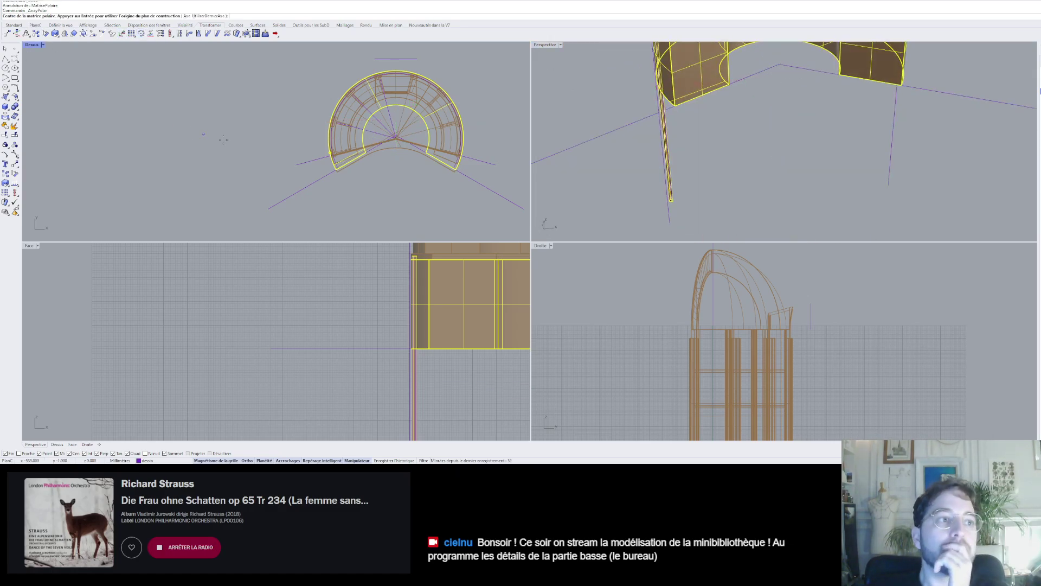
scroll(427, 117, "up", 8)
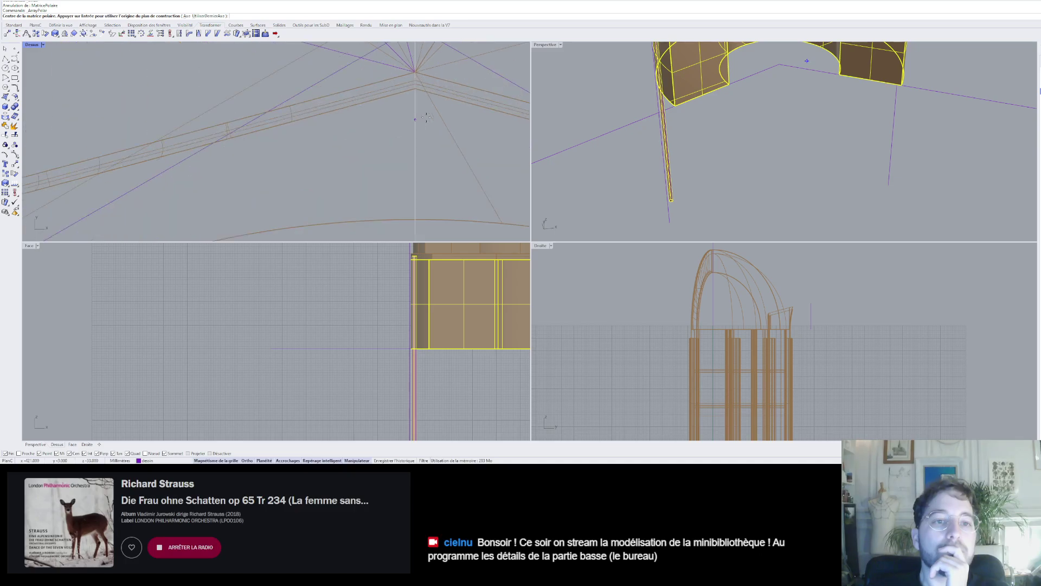
scroll(402, 151, "down", 3)
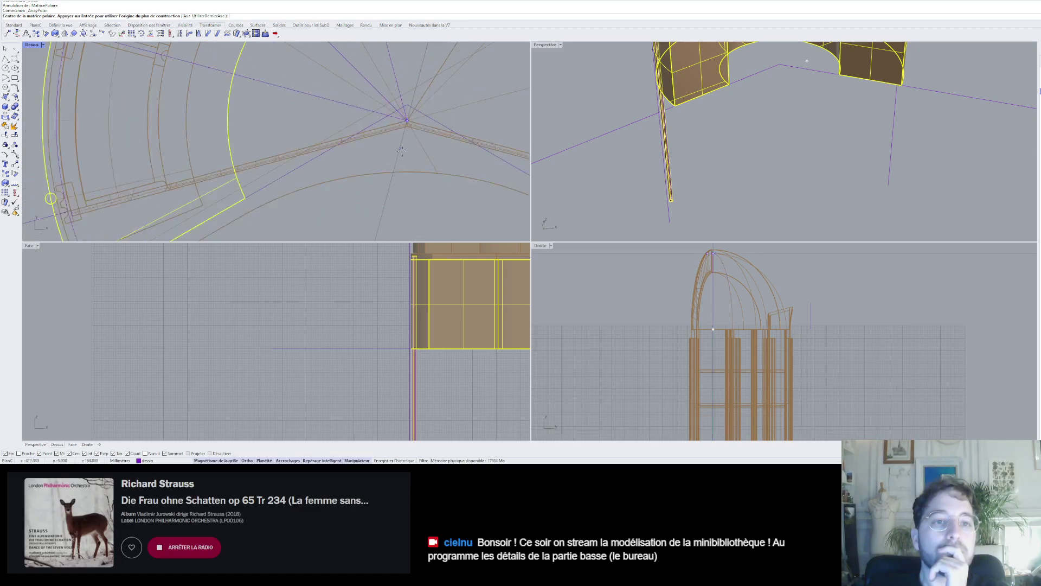
scroll(401, 151, "up", 3)
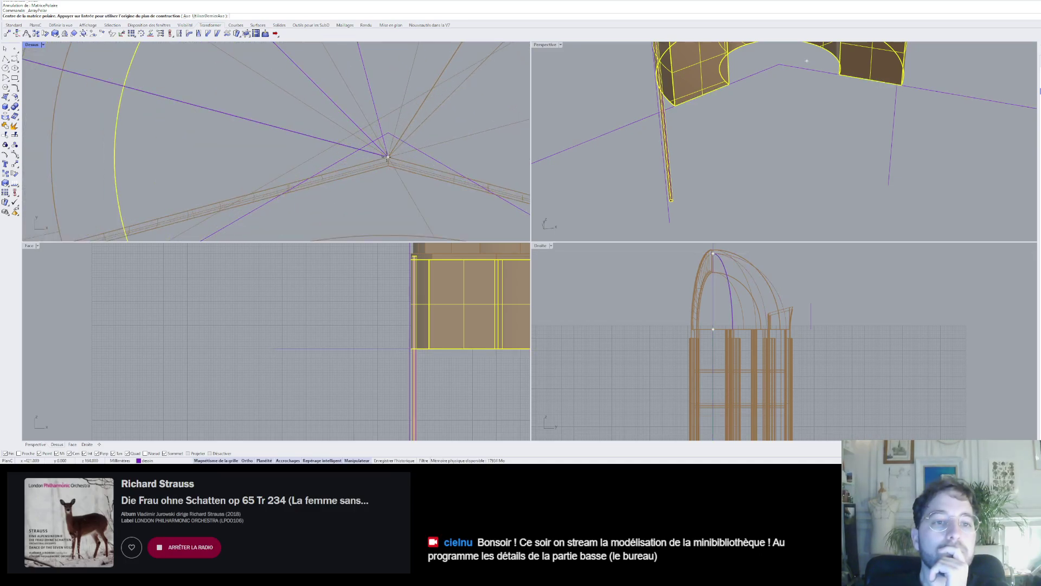
left_click(387, 158)
scroll(393, 153, "down", 5)
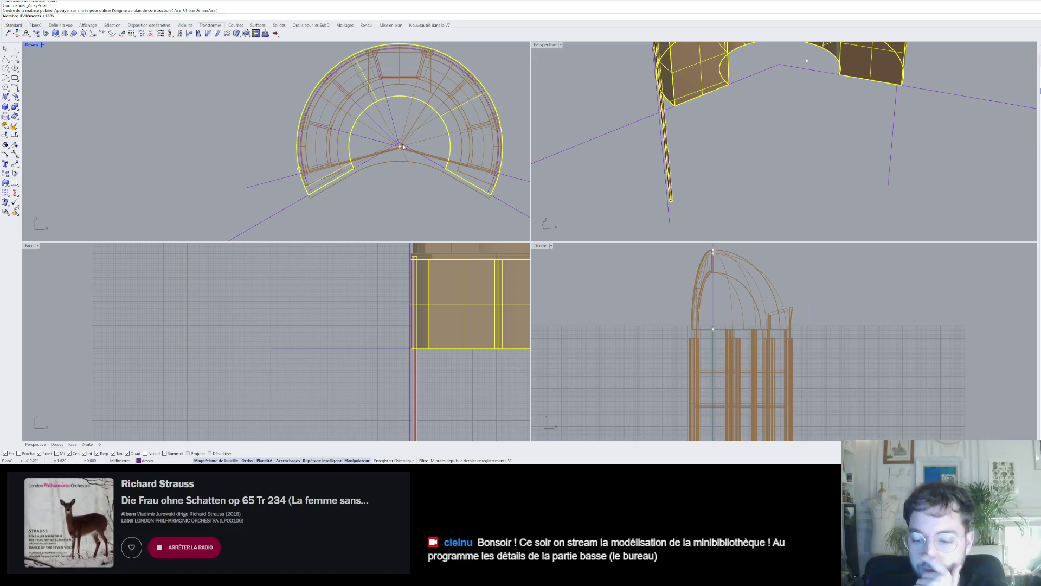
type("1")
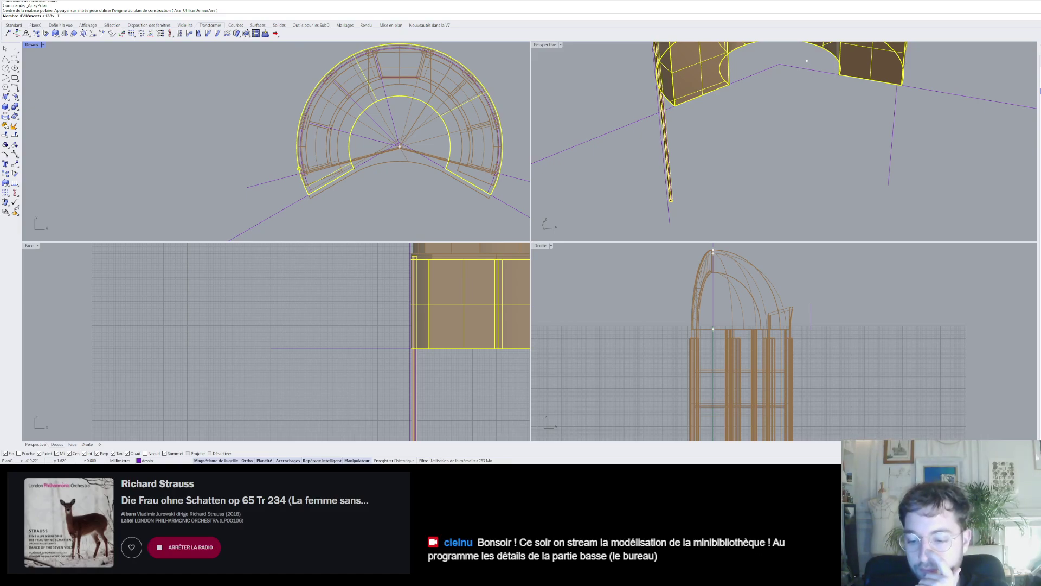
type("40")
key("Return")
key("Return")
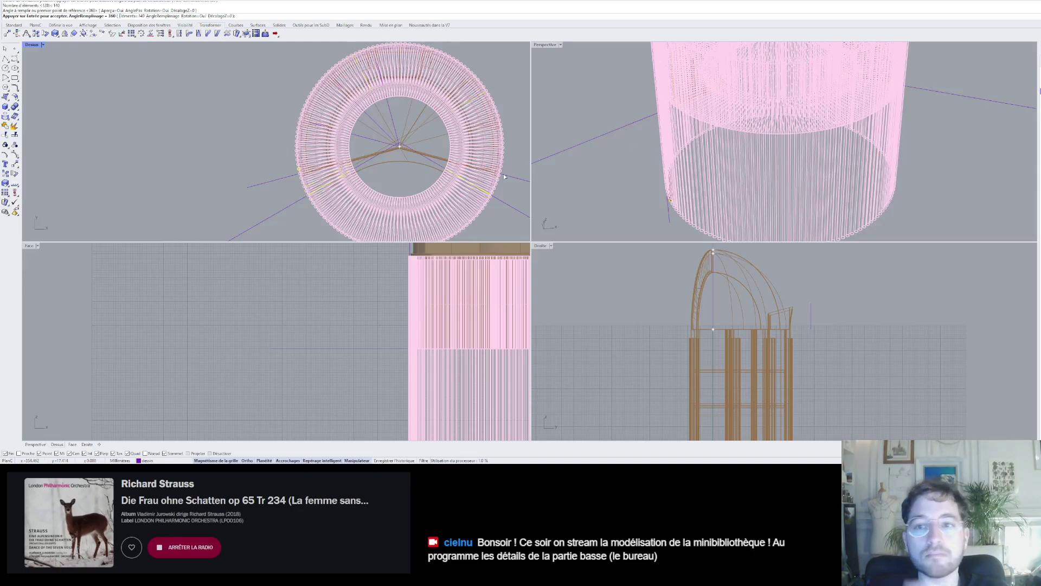
key("Return")
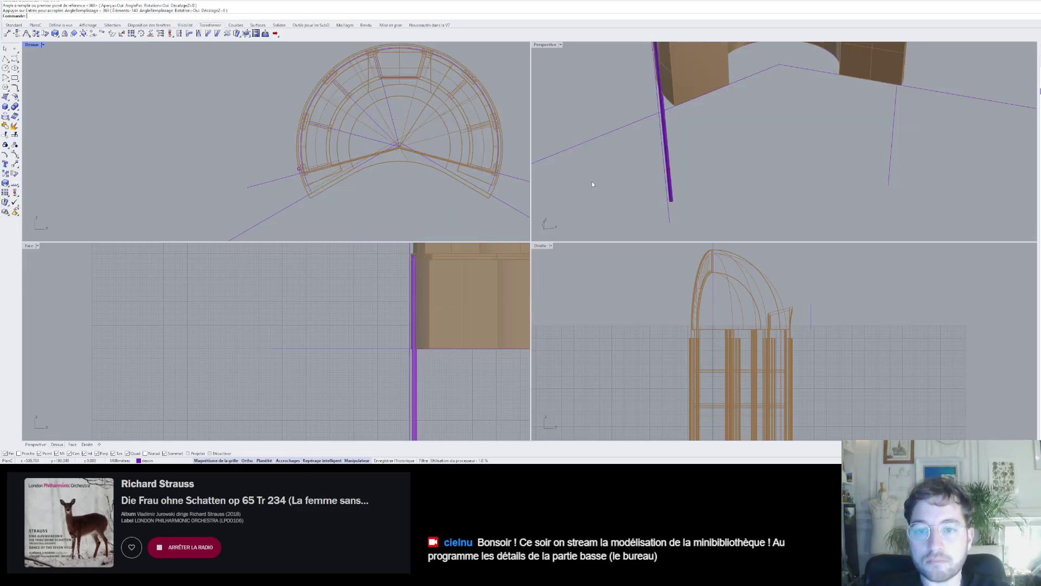
- Polar array only the cylinder with 140 elements over 360° around the centre where the construction lines converge
left_click(668, 191)
key("Return")
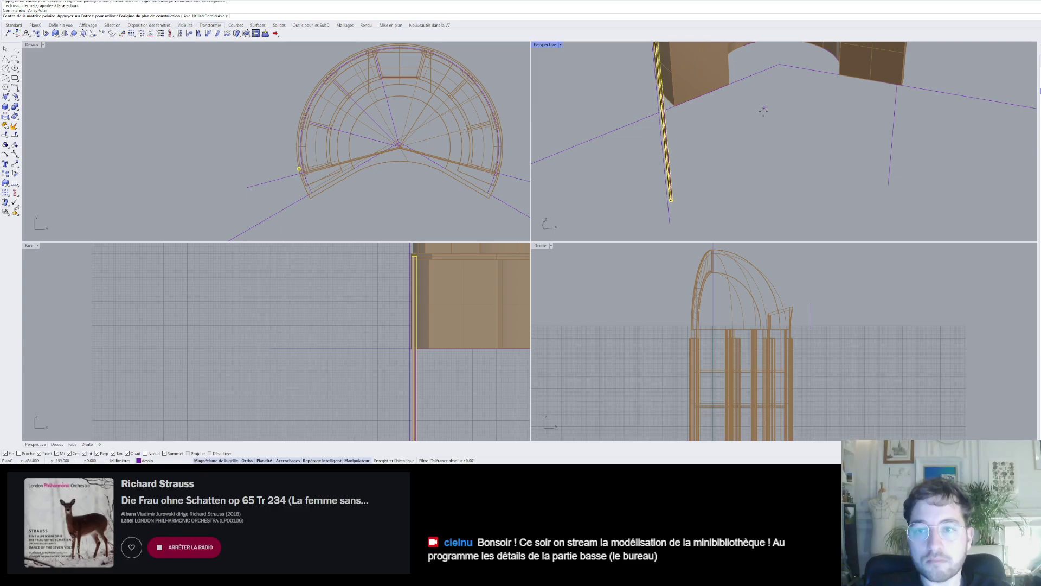
scroll(408, 136, "up", 5)
left_click(382, 162)
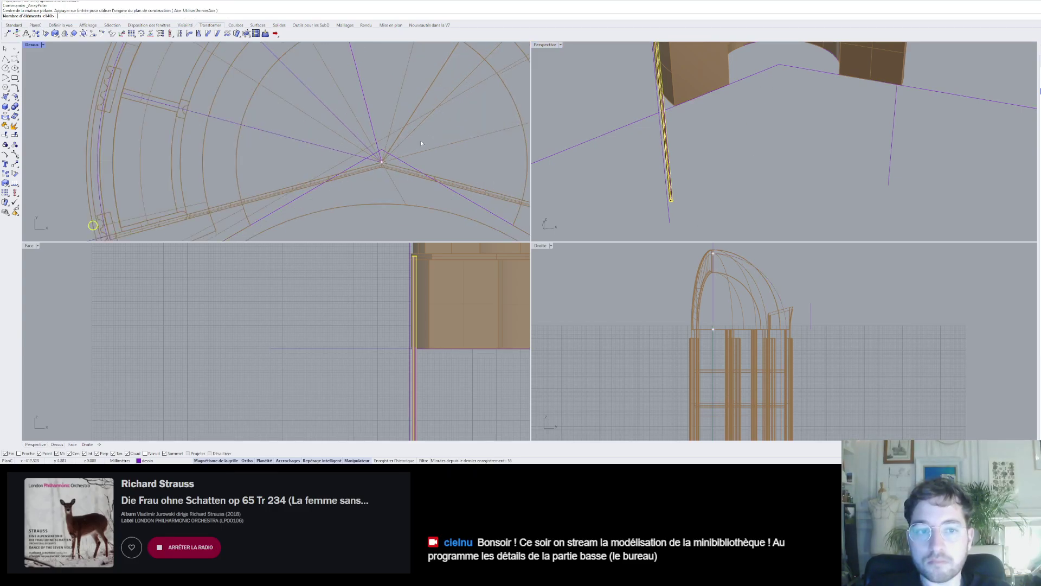
key("Return")
key("Return")
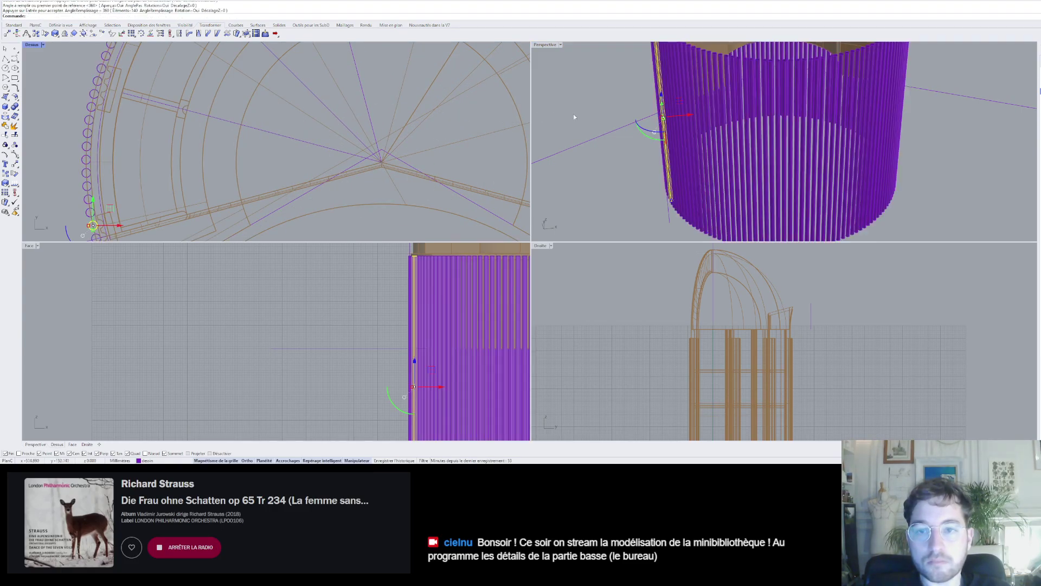
scroll(260, 132, "down", 2)
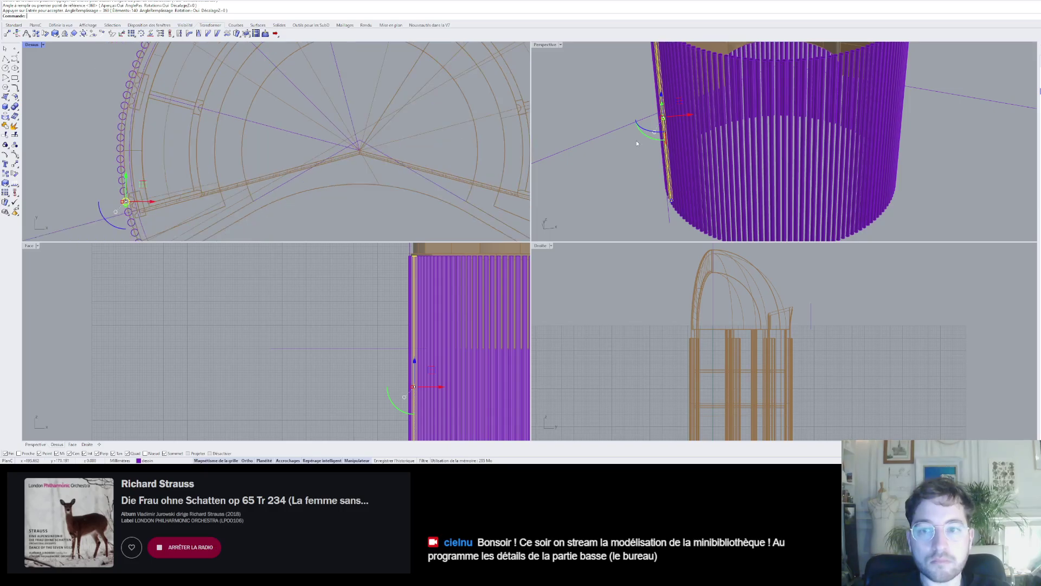
right_click_drag(637, 141, 711, 98)
key("Escape")
- Delete the stray vertical construction lines extending below the ring of cylinders on both sides
scroll(722, 135, "down", 4)
right_click_drag(723, 135, 719, 177)
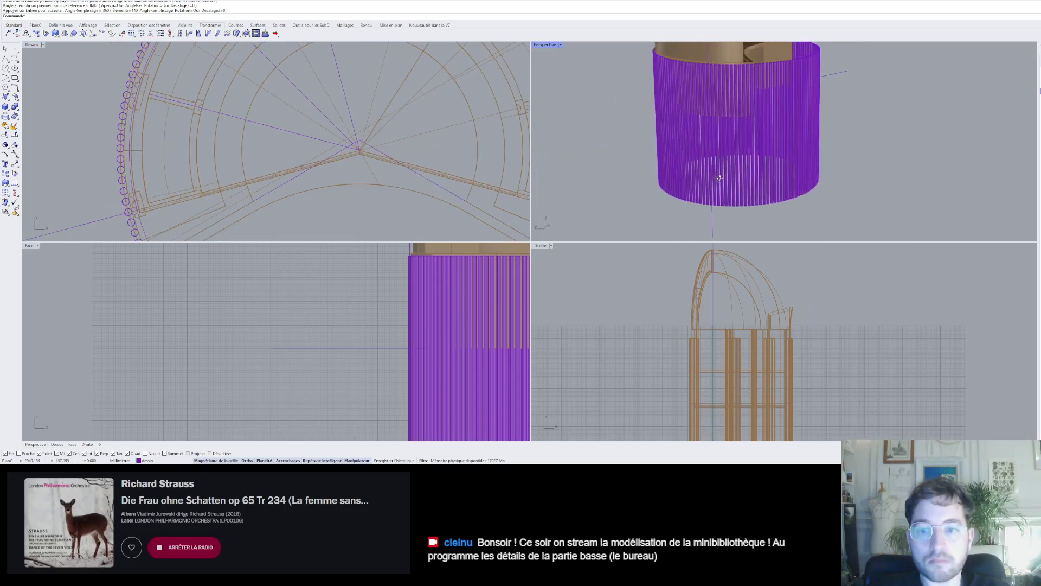
left_click_drag(714, 212, 682, 221)
key("Delete")
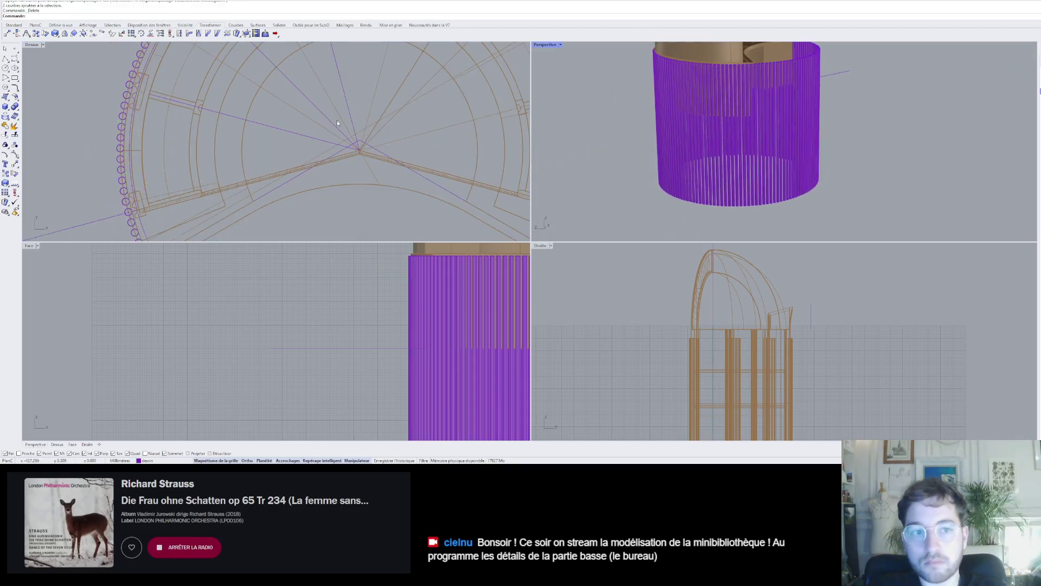
scroll(337, 119, "down", 2)
right_click_drag(678, 163, 640, 134)
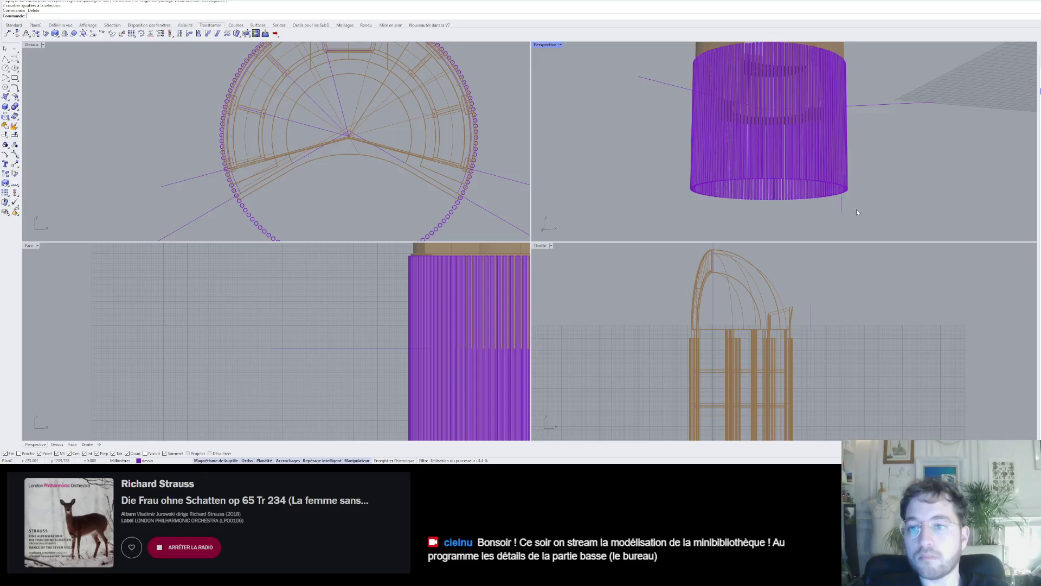
left_click_drag(856, 209, 828, 219)
key("Delete")
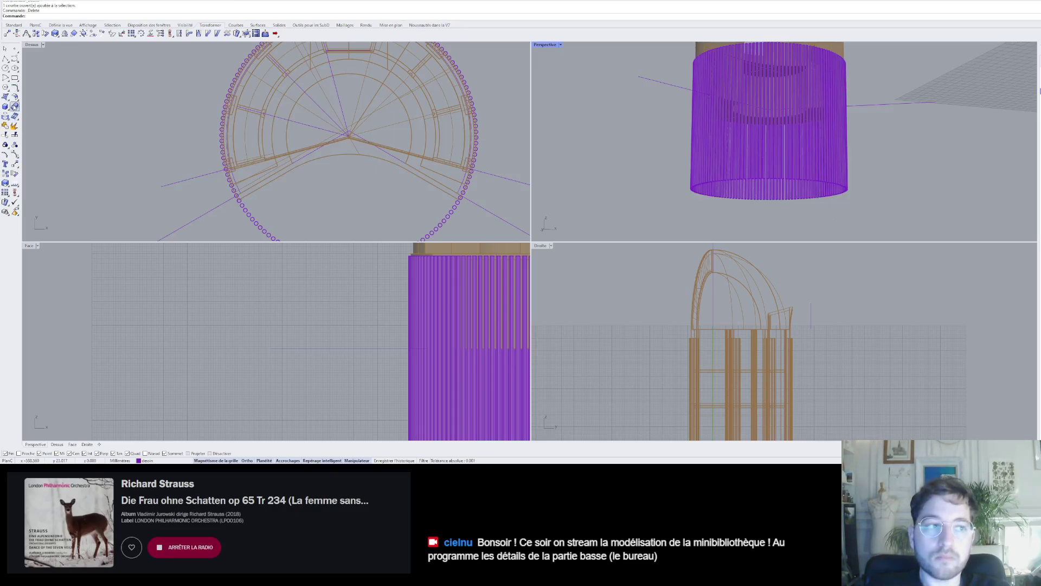
- Subtract all the arrayed cylinders from the desk's lower body with Boolean Difference to flute its outer face
left_click(15, 106)
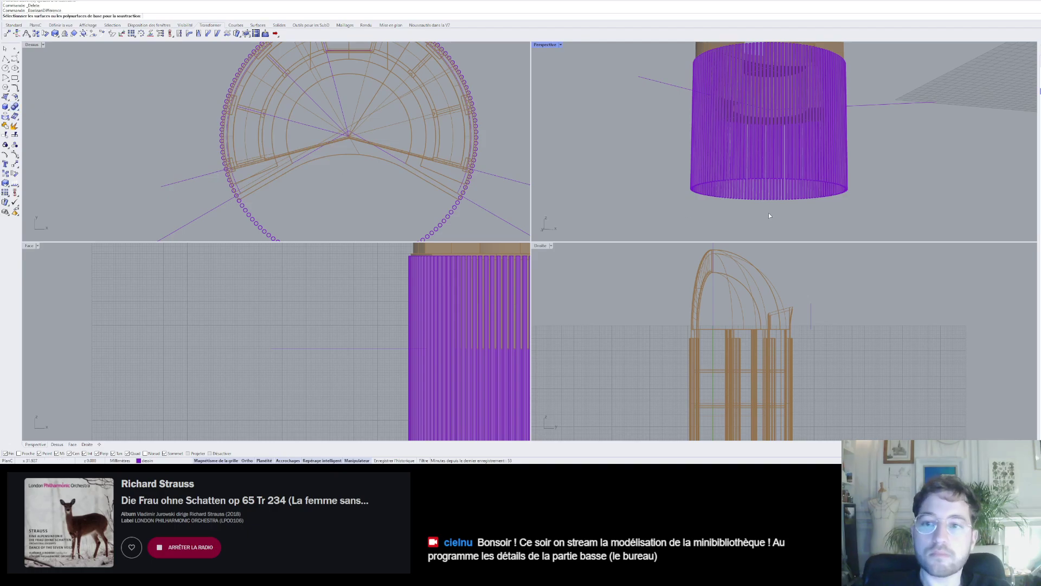
right_click_drag(769, 213, 787, 189)
left_click(740, 183)
right_click(739, 184)
left_click_drag(907, 155, 649, 231)
right_click(650, 230)
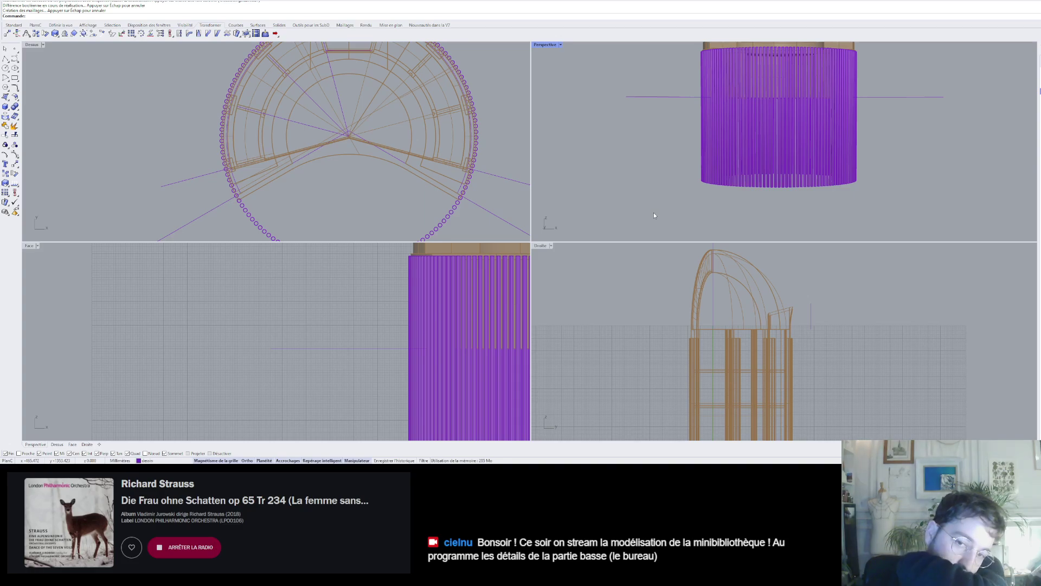
- Delete the whole ring of cutting cylinders around the desk's lower body
left_click_drag(915, 149, 658, 191)
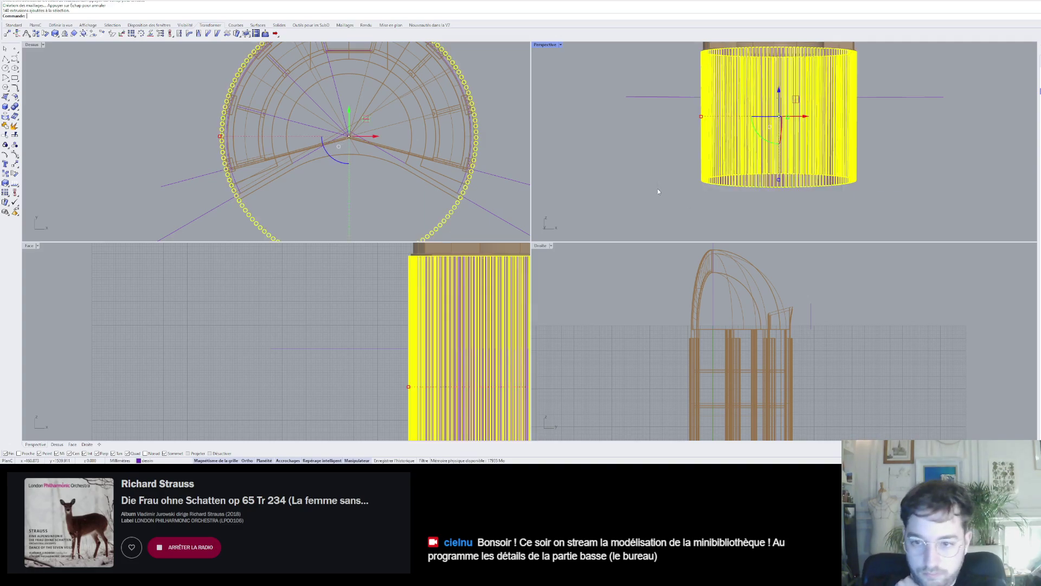
key("Delete")
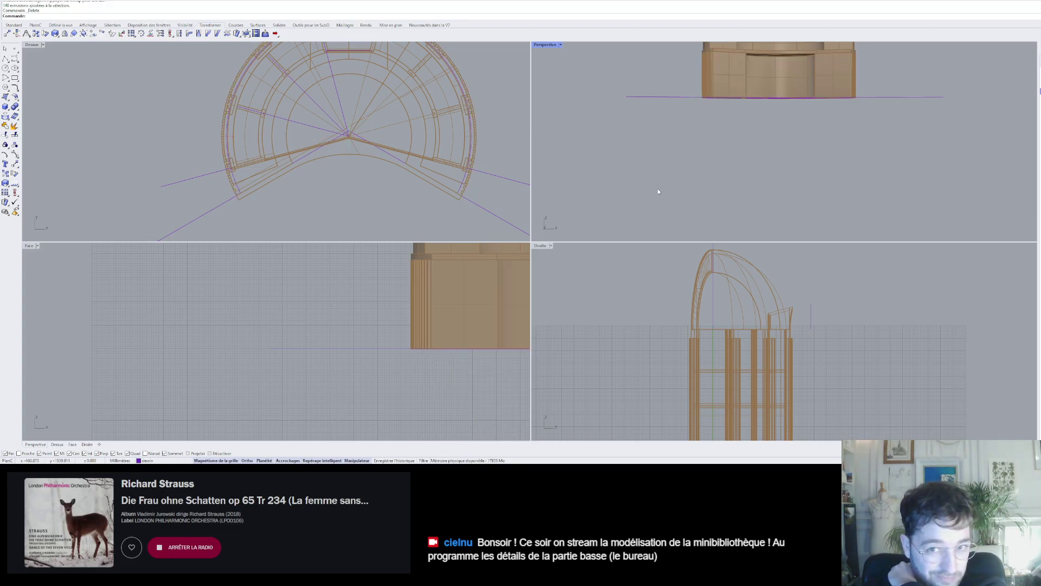
scroll(676, 93, "up", 4)
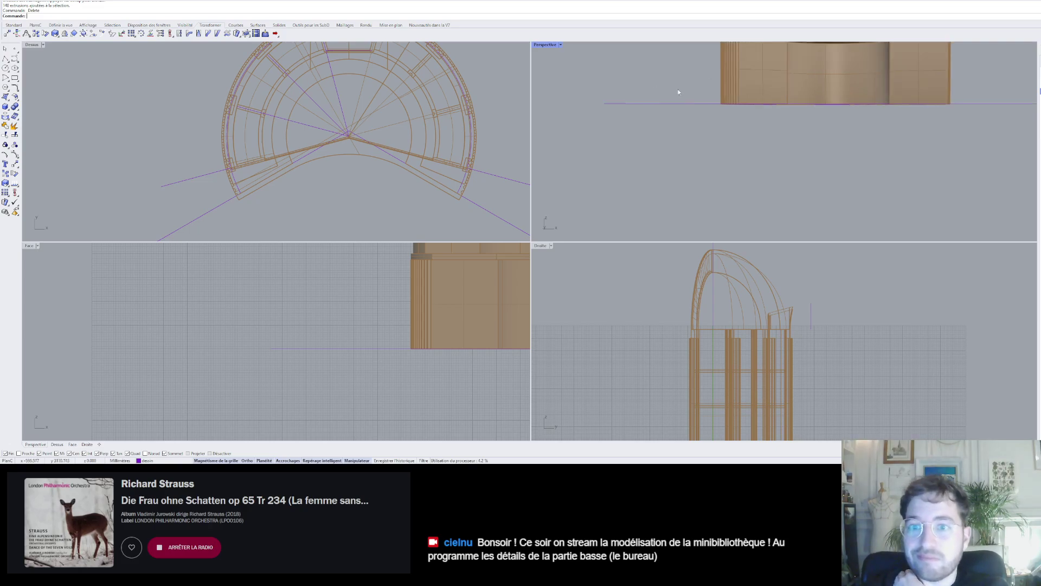
- Undo the cutter deletion, the Boolean Difference and the 140-element polar array, going back to the single cylinder beside the desk's lower body
right_click_drag(676, 93, 855, 203)
scroll(856, 203, "down", 3)
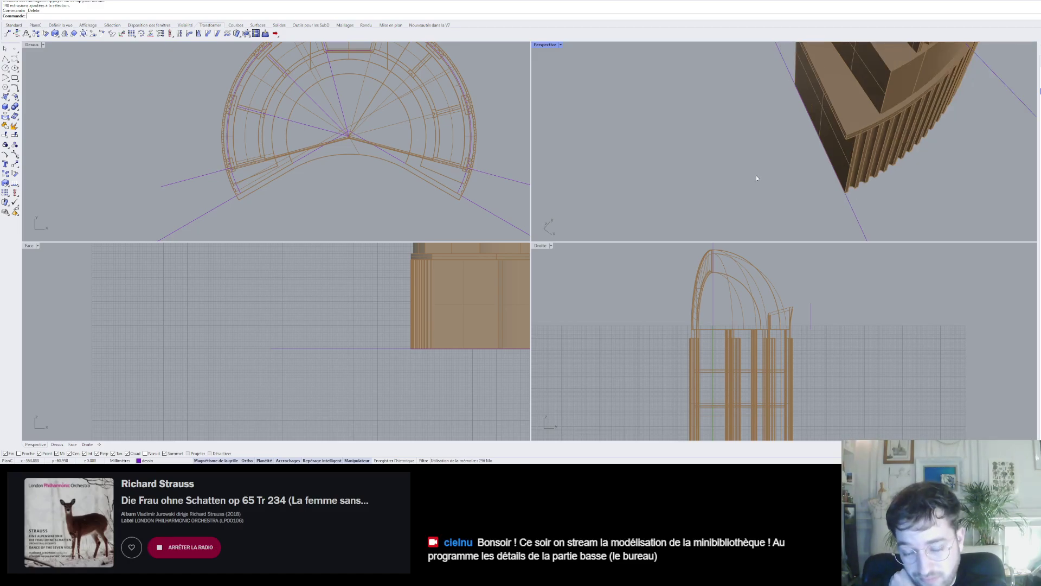
right_click_drag(731, 170, 745, 137)
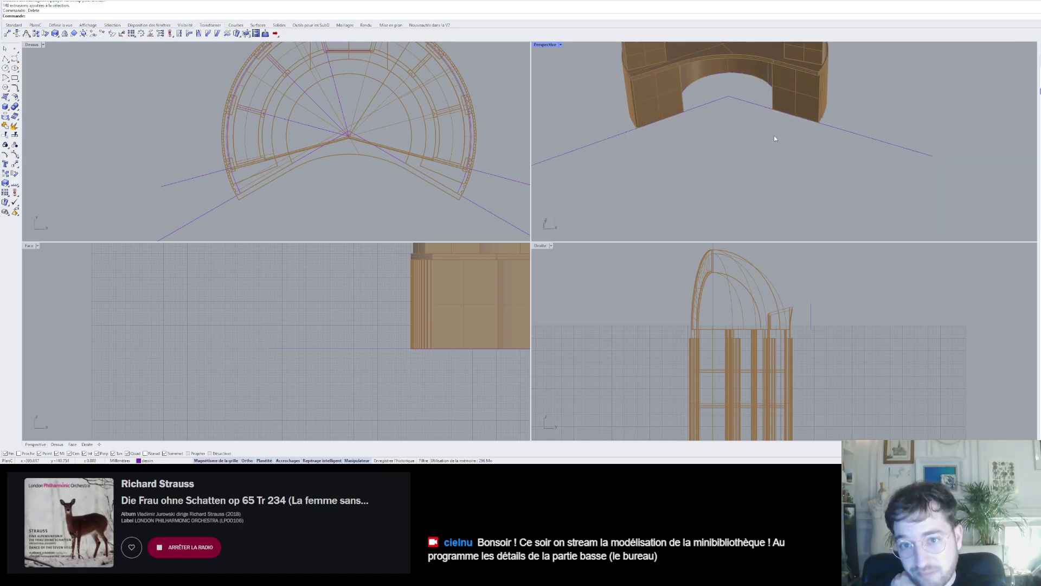
key("ctrl+z")
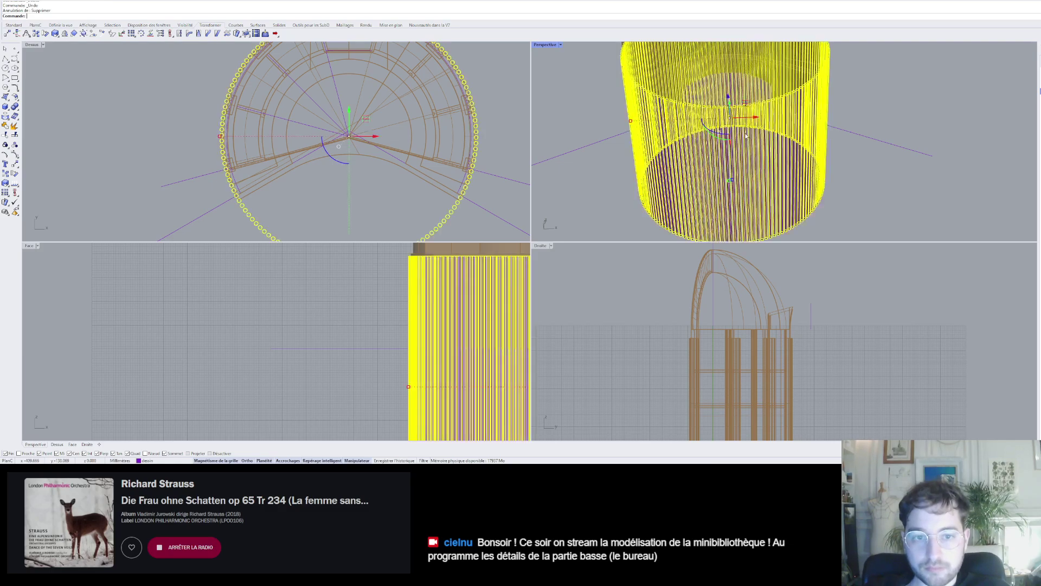
key("ctrl+z")
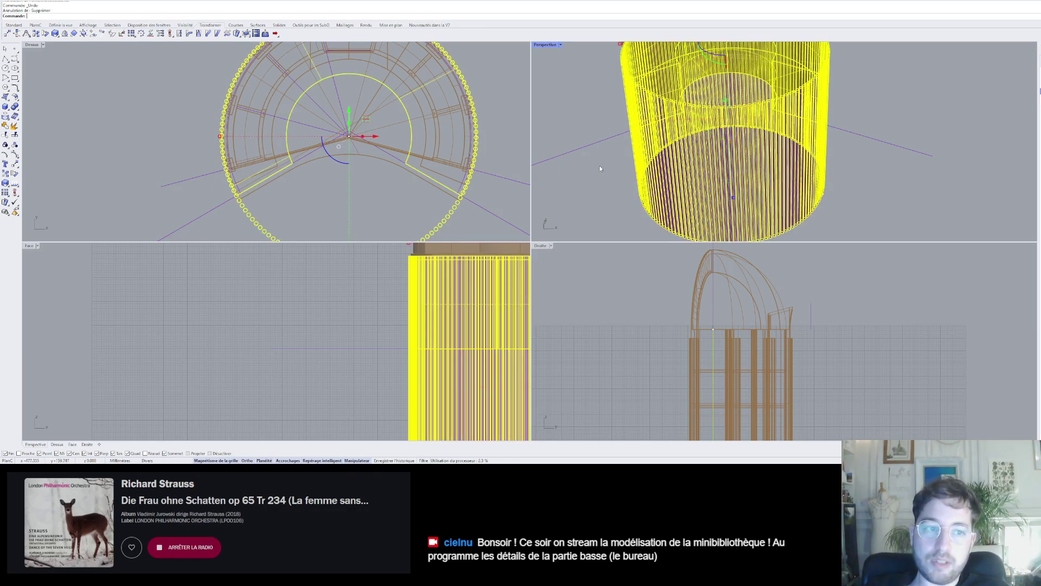
key("ctrl+z")
right_click_drag(600, 165, 712, 157)
key("ctrl+z")
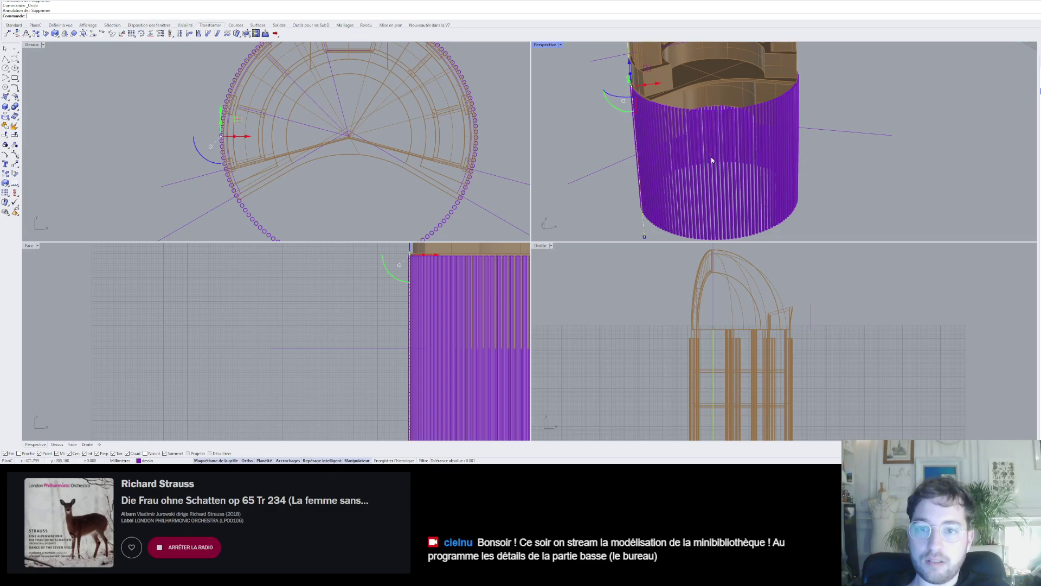
- Preview a 14-element polar array of the single cylinder over 360° around the construction lines' convergence point, and open its element count for editing
left_click(701, 158)
left_click(644, 181)
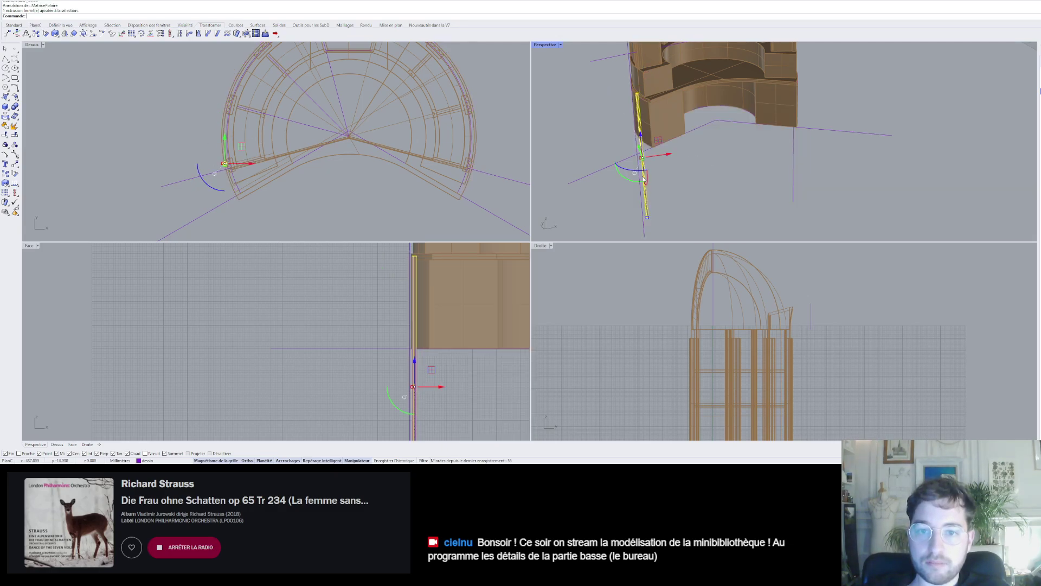
left_click(141, 33)
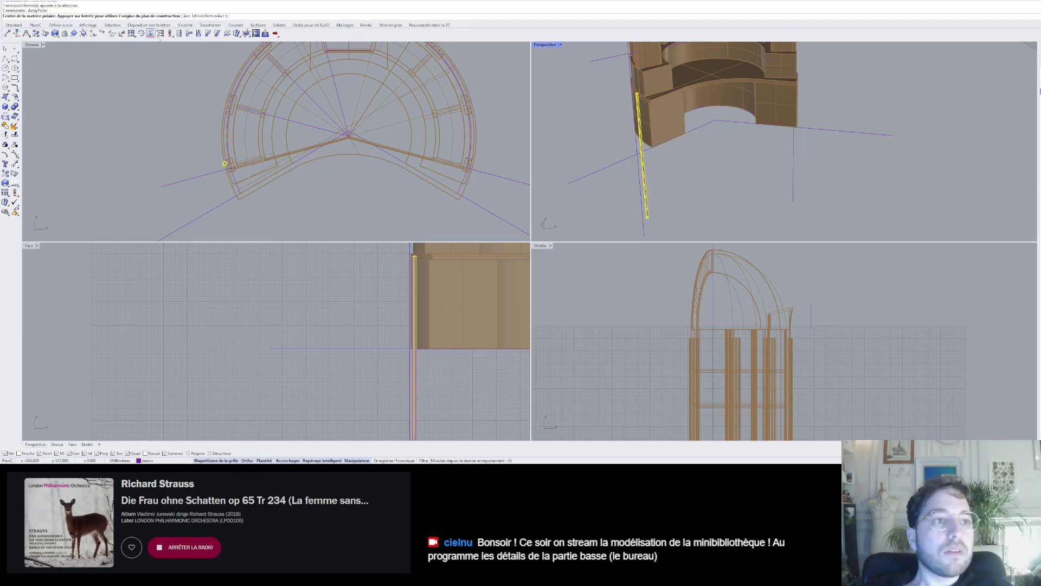
right_click_drag(656, 117, 715, 109)
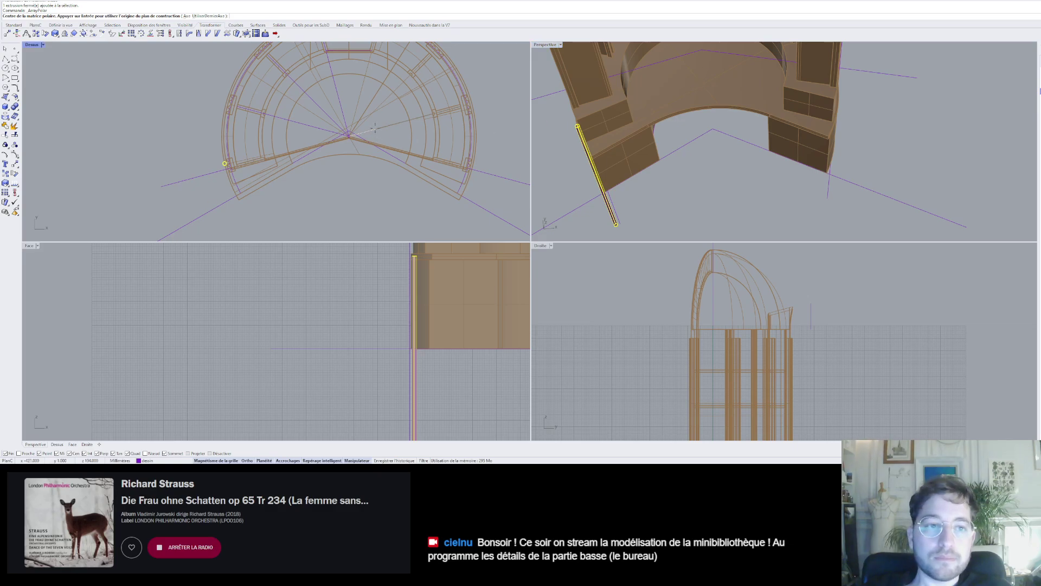
scroll(408, 106, "up", 2)
left_click(409, 107)
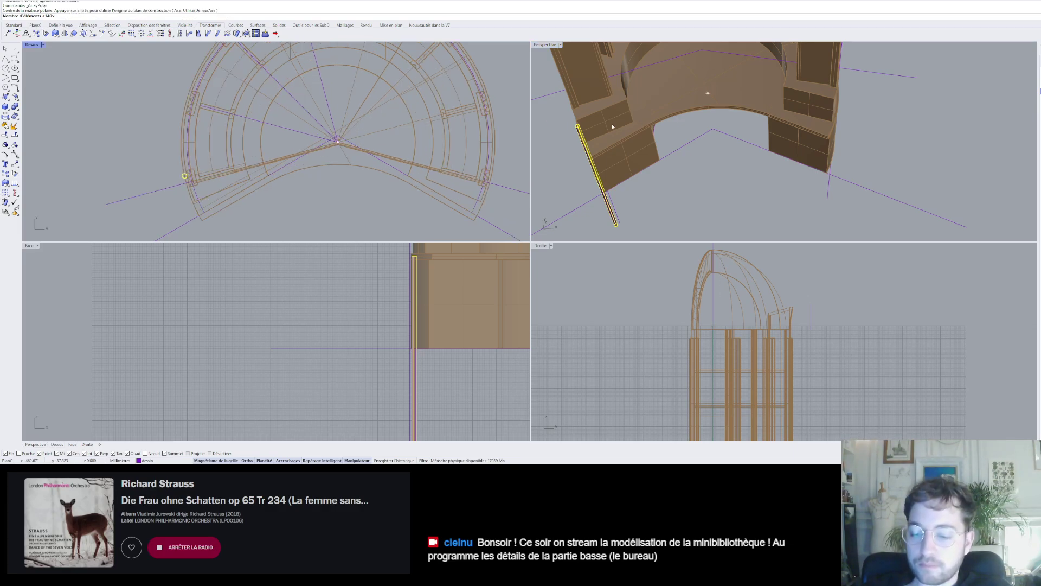
key("Return")
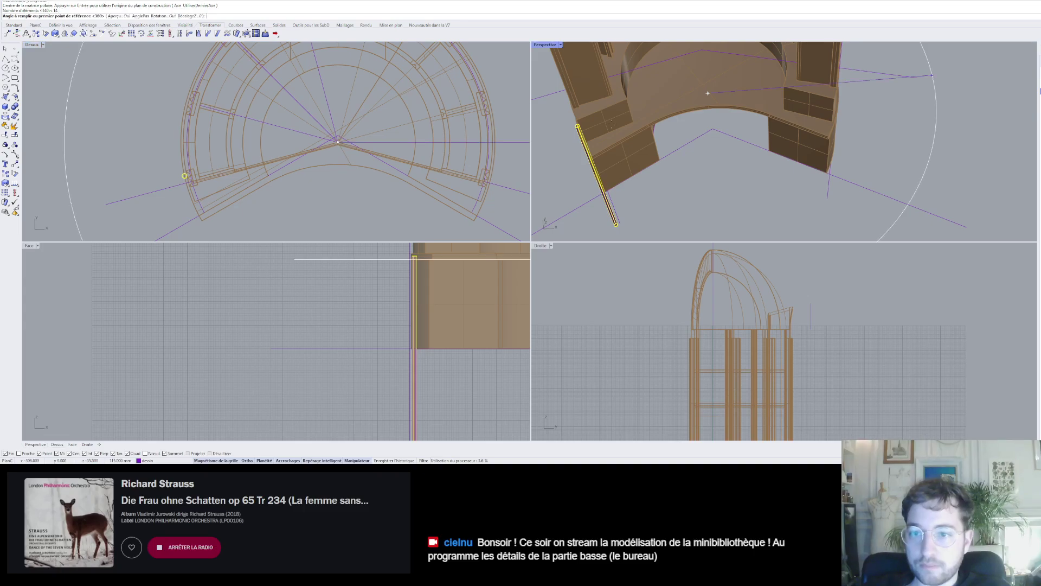
key("Return")
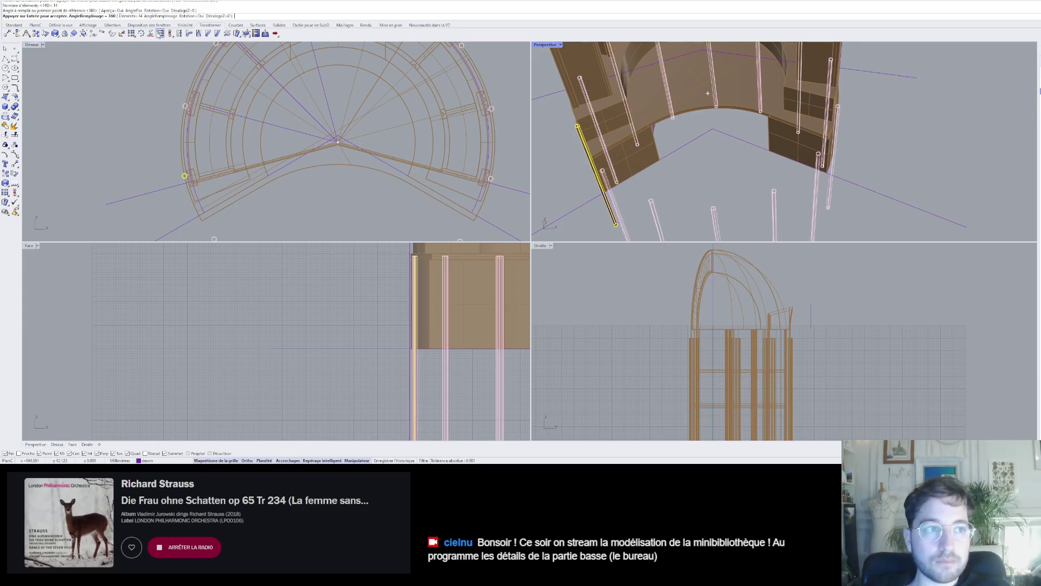
left_click(134, 16)
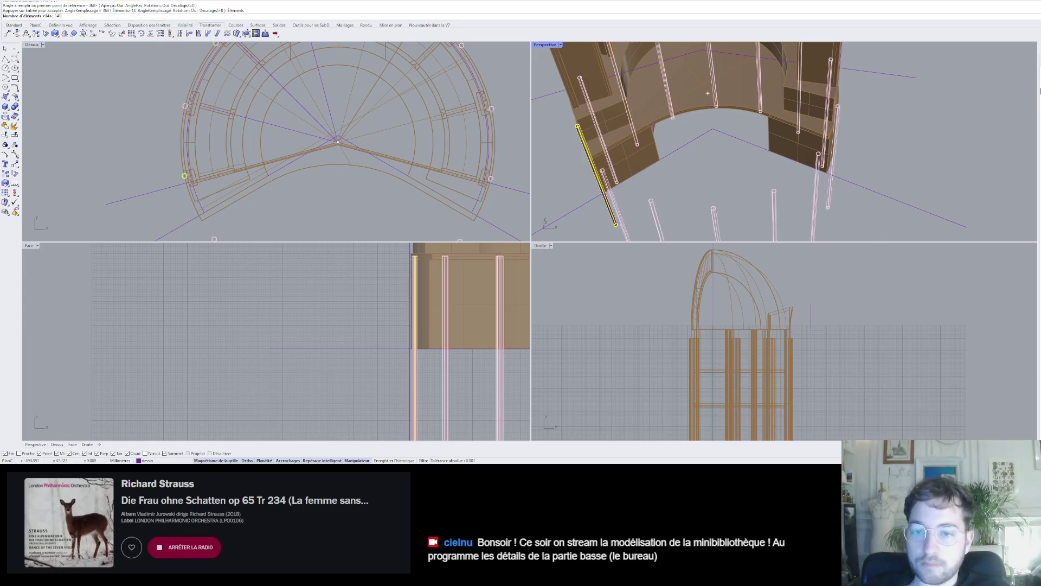
- Try 141 elements in the 360° polar array of the vertical rod and check the spacing at the desk's corner in plan
key("Return")
scroll(474, 217, "up", 3)
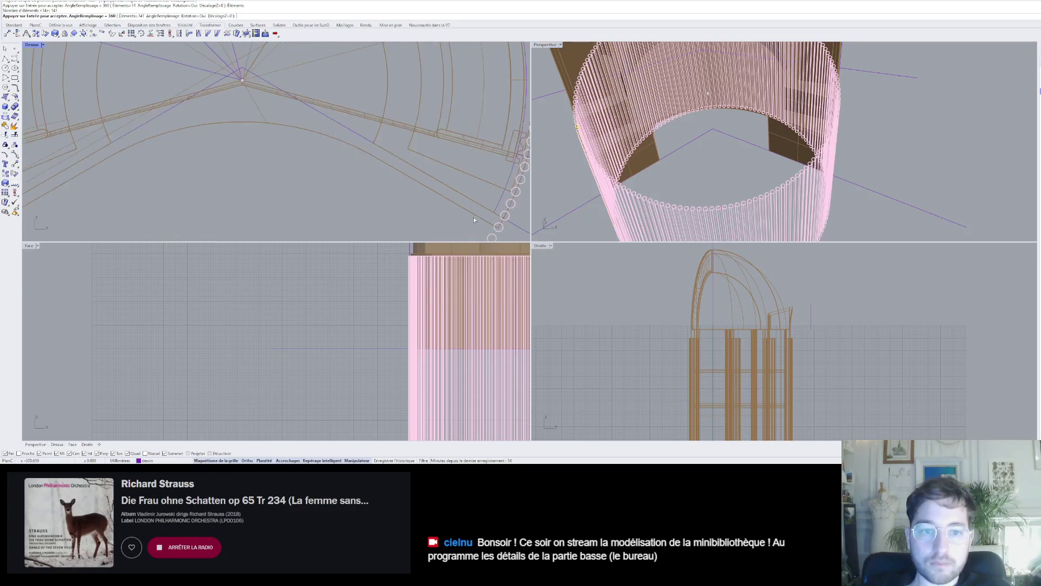
scroll(474, 217, "up", 5)
scroll(392, 182, "down", 7)
scroll(430, 193, "up", 10)
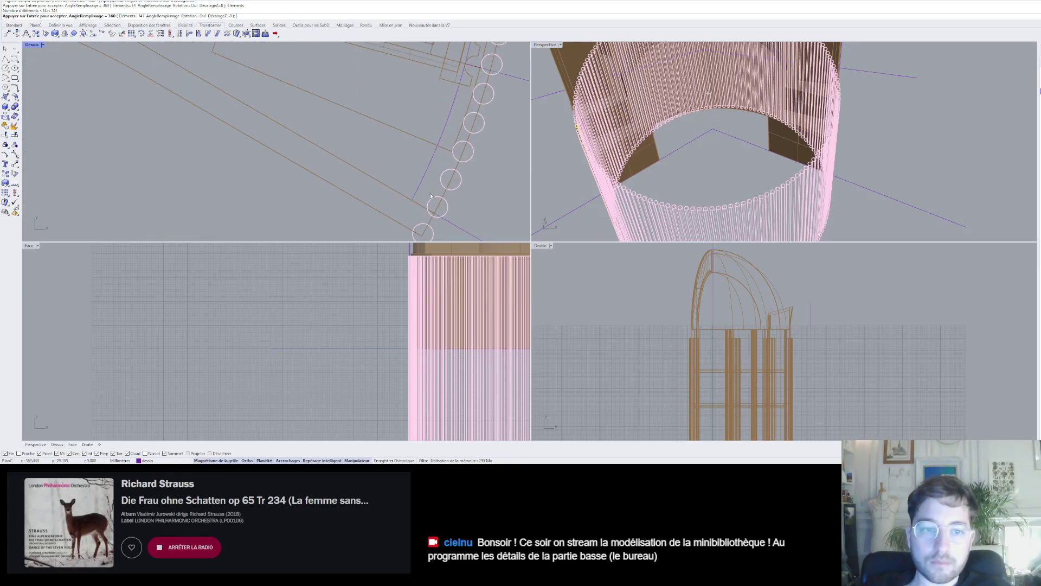
scroll(431, 193, "down", 5)
scroll(393, 164, "up", 3)
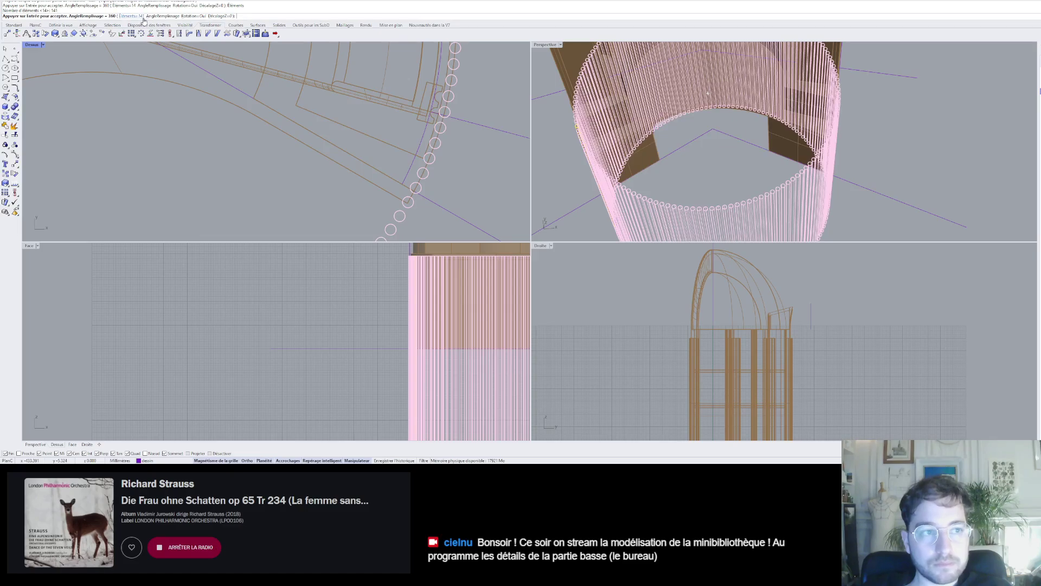
- Try the rod's polar array with 142 and then 143 elements
left_click(142, 17)
type("1")
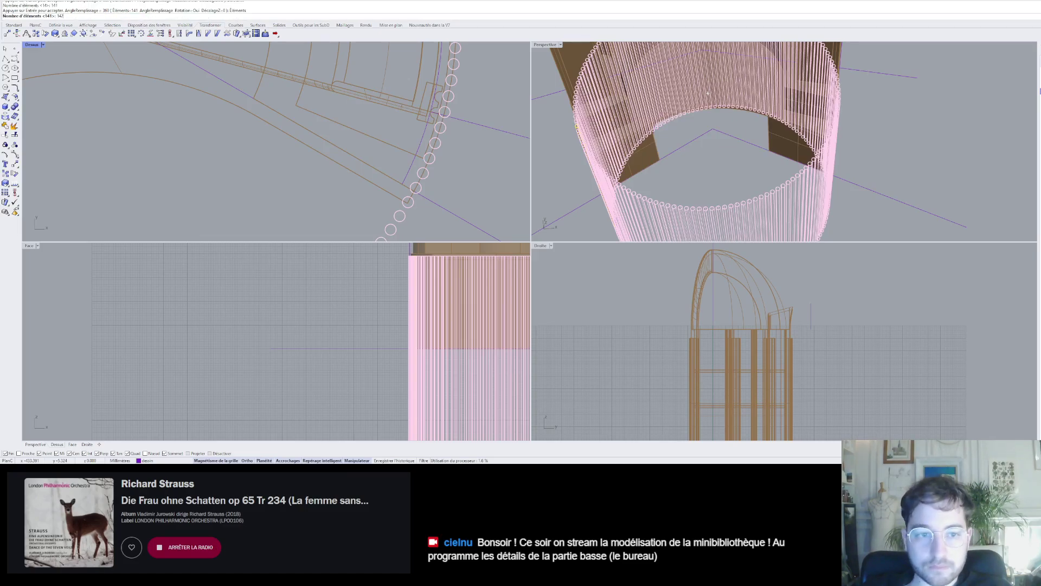
type("42")
key("Return")
left_click(143, 17)
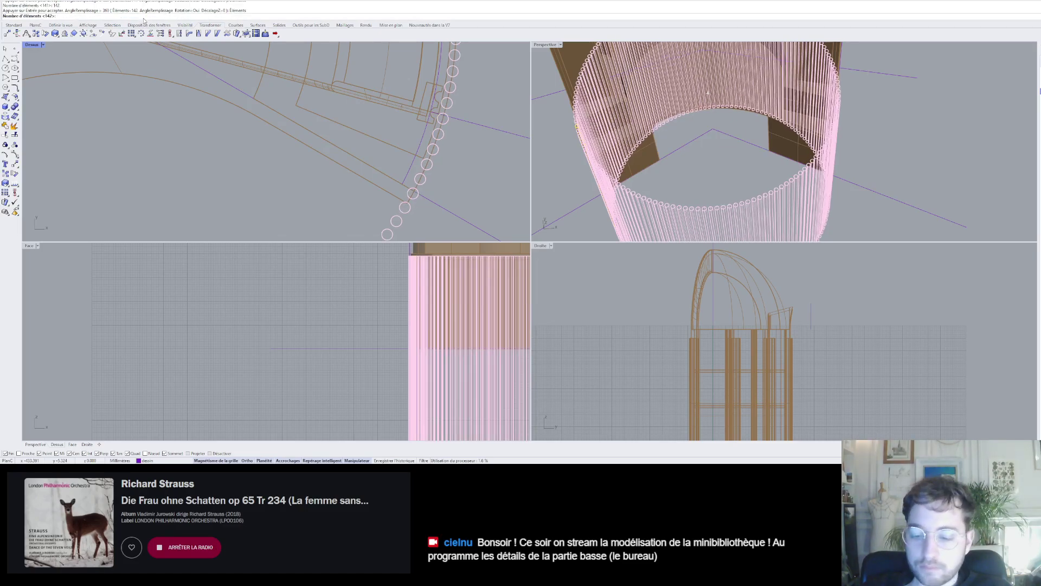
type("143")
key("Return")
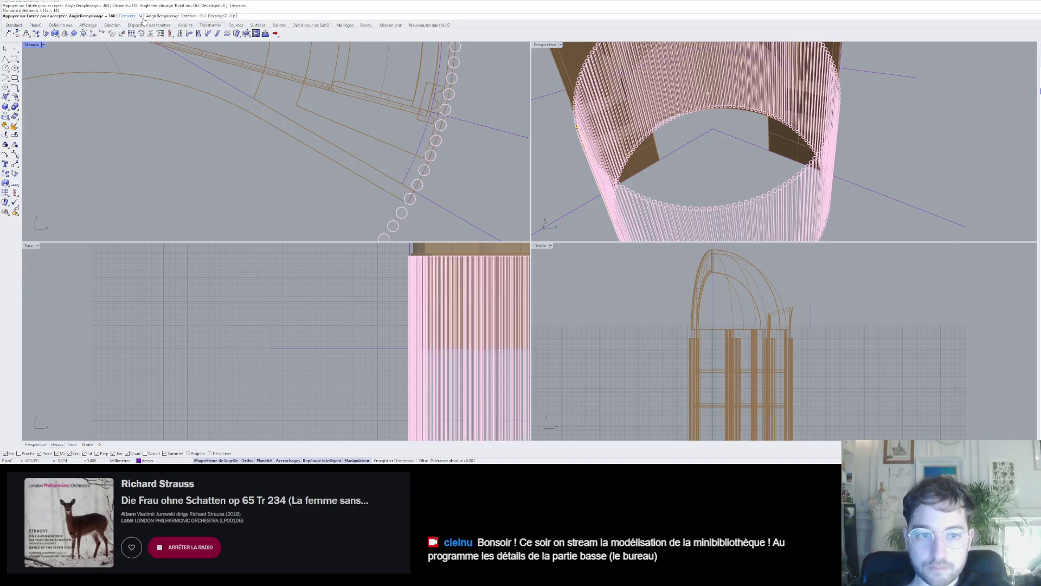
- Try wider rod spacing with the polar array's element count at 120 and then 100
left_click(144, 17)
type("12")
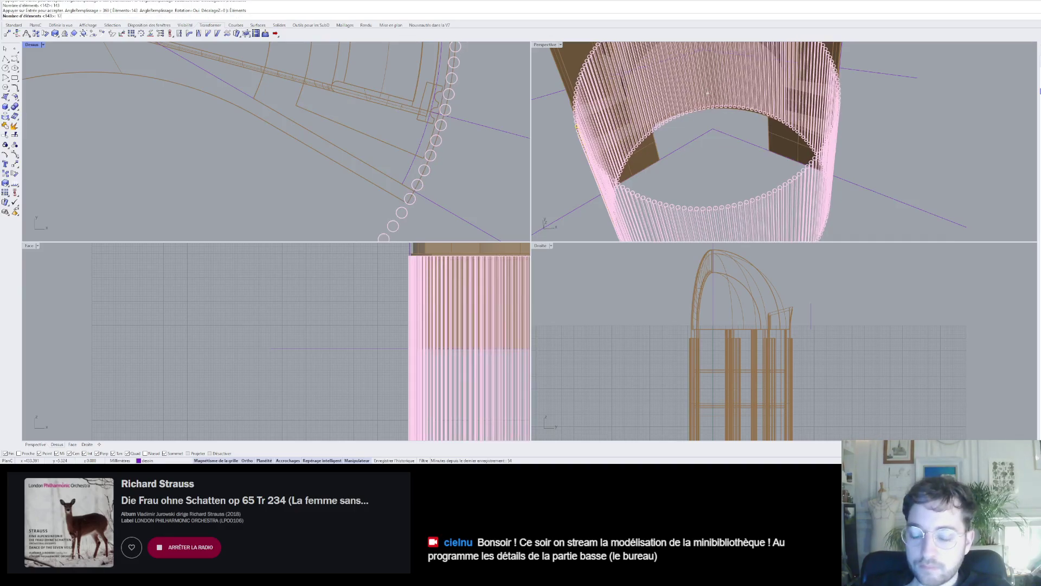
type("0")
key("Return")
left_click(143, 17)
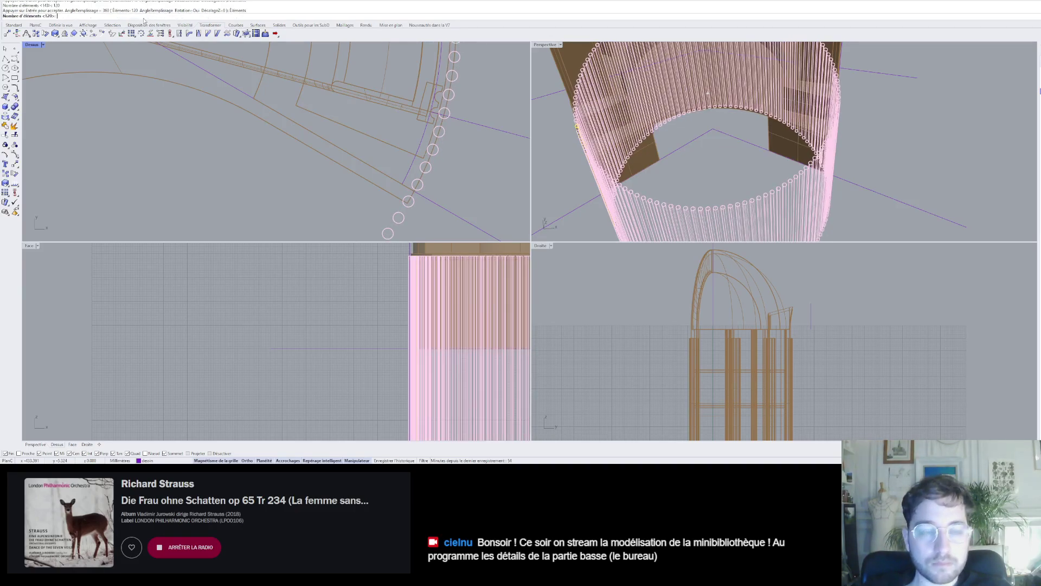
type("100")
key("Return")
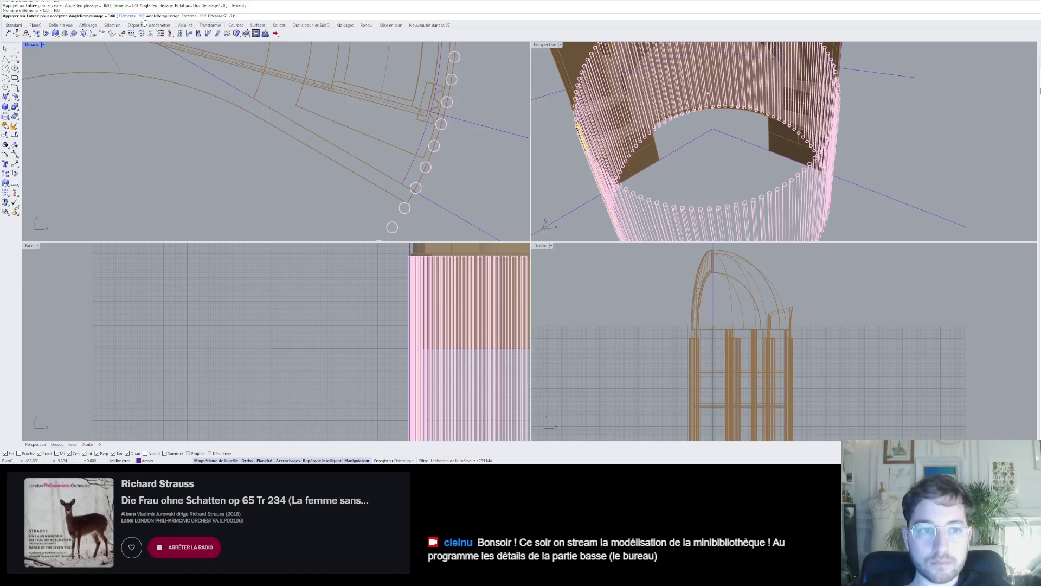
- Try the rod's polar array with 112 and then 142 elements
left_click(144, 17)
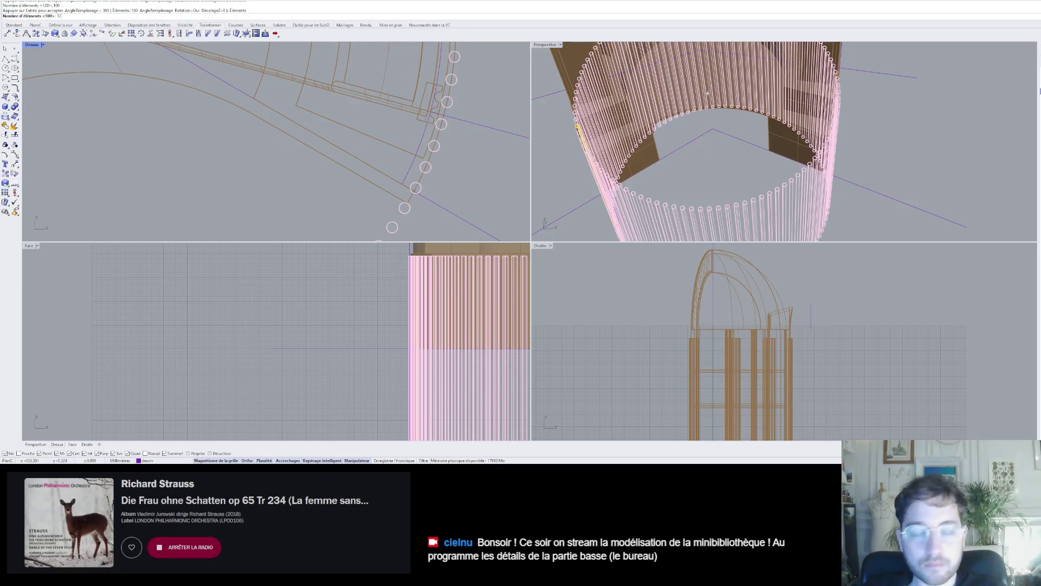
type("112")
key("Return")
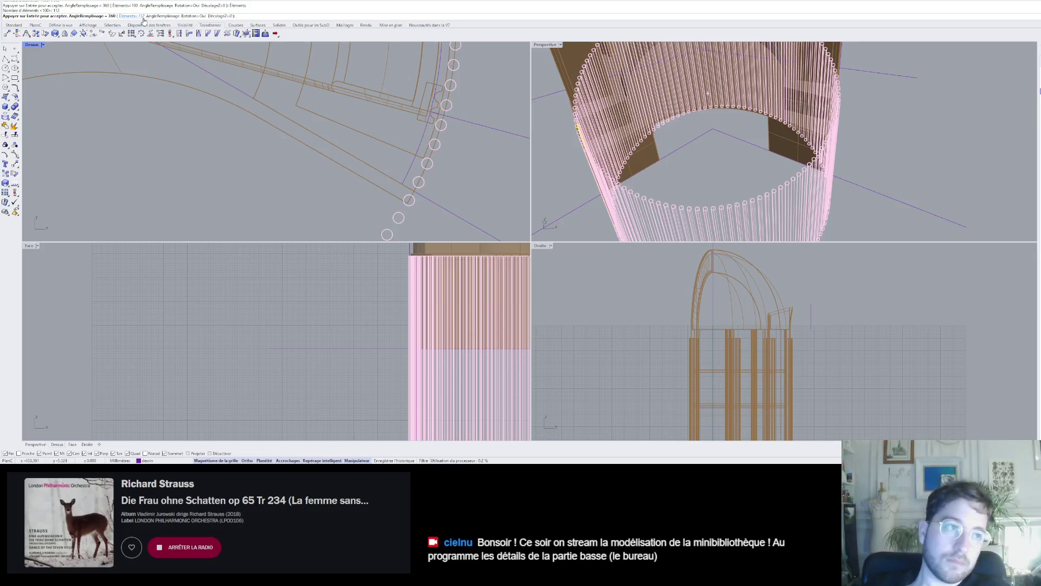
left_click(143, 16)
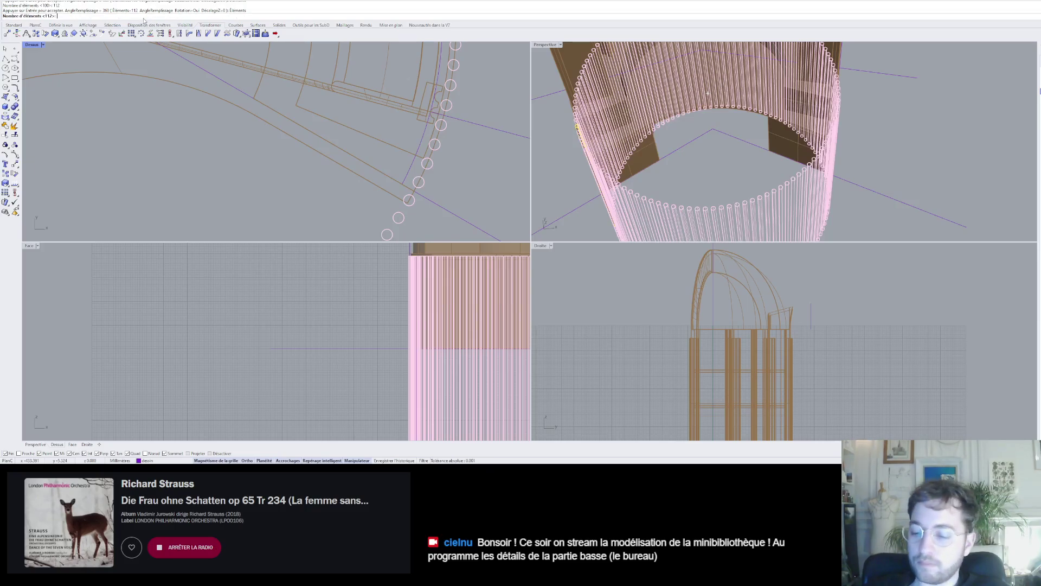
type("14")
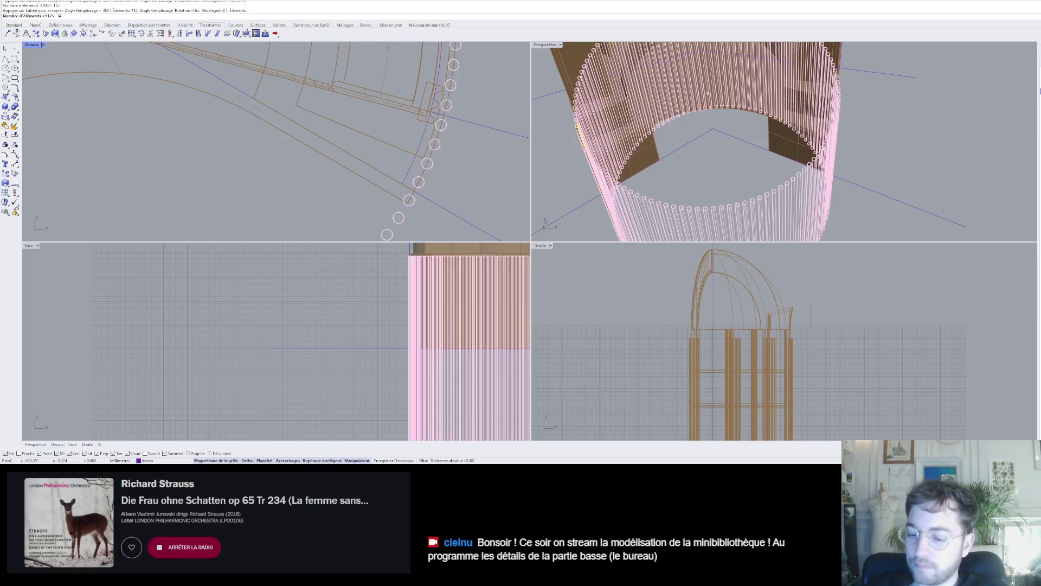
type("2")
key("Return")
- Try 143 and then 144 elements in the rod's polar array and compare the rods at both front corners
left_click(143, 18)
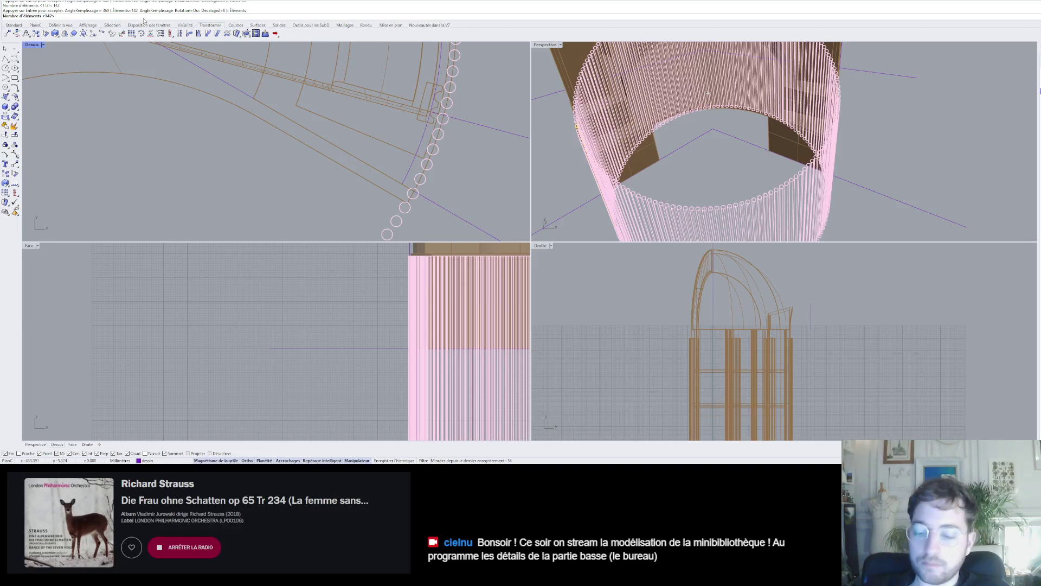
key("Return")
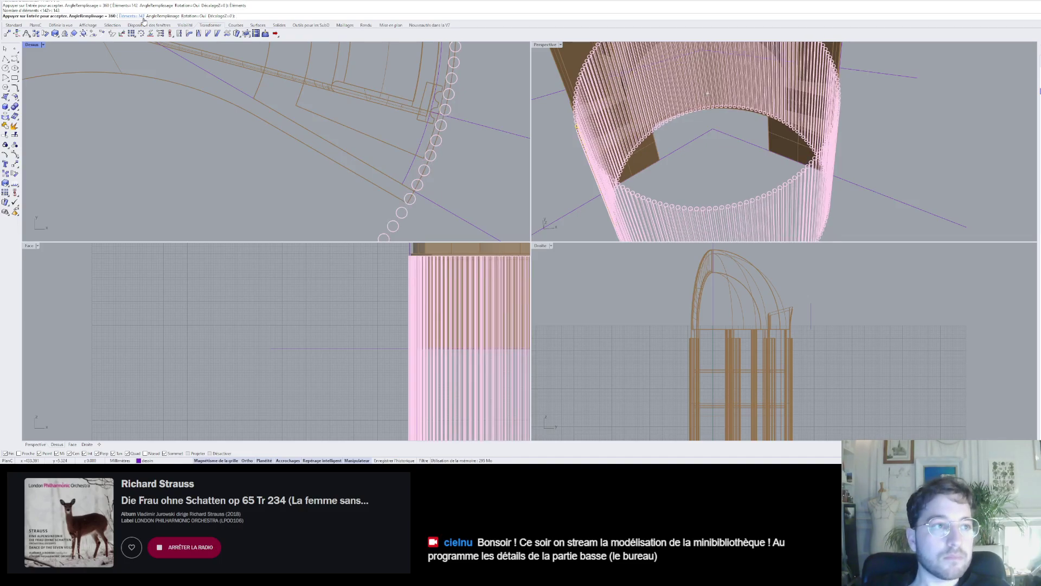
left_click(143, 18)
type("144")
key("Return")
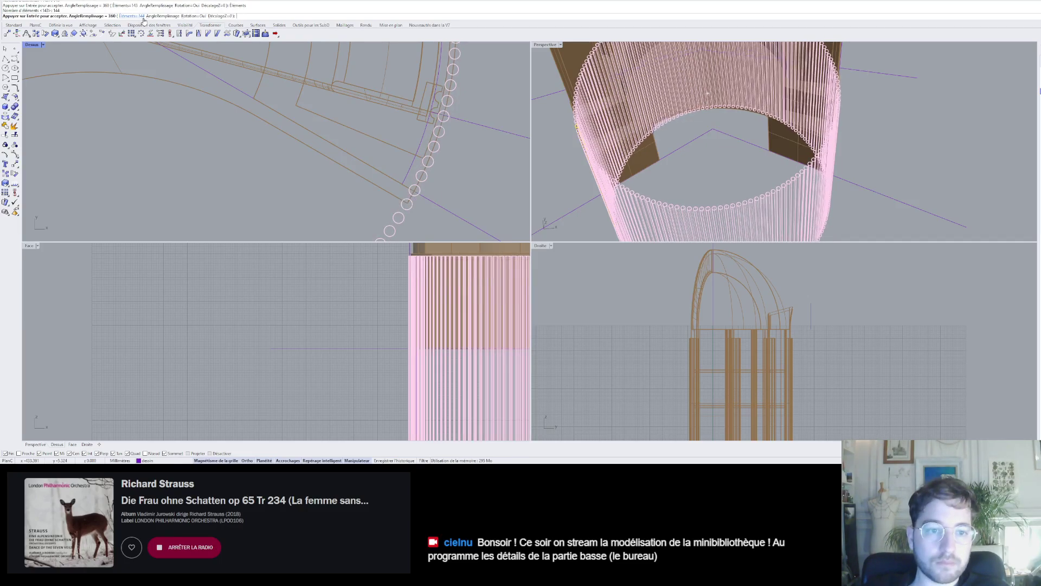
scroll(366, 114, "down", 5)
scroll(174, 109, "up", 5)
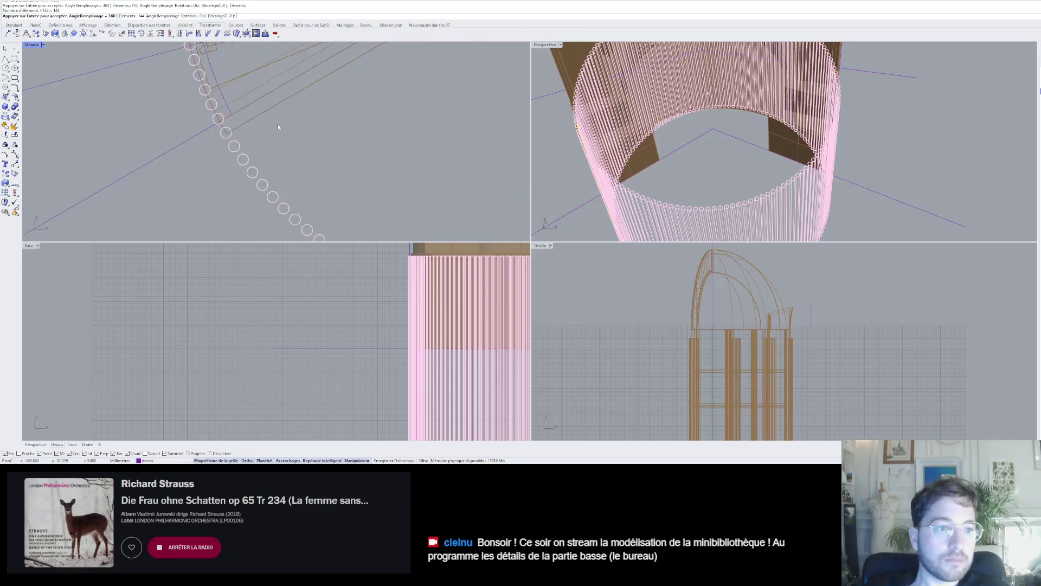
scroll(187, 134, "down", 5)
scroll(453, 119, "up", 6)
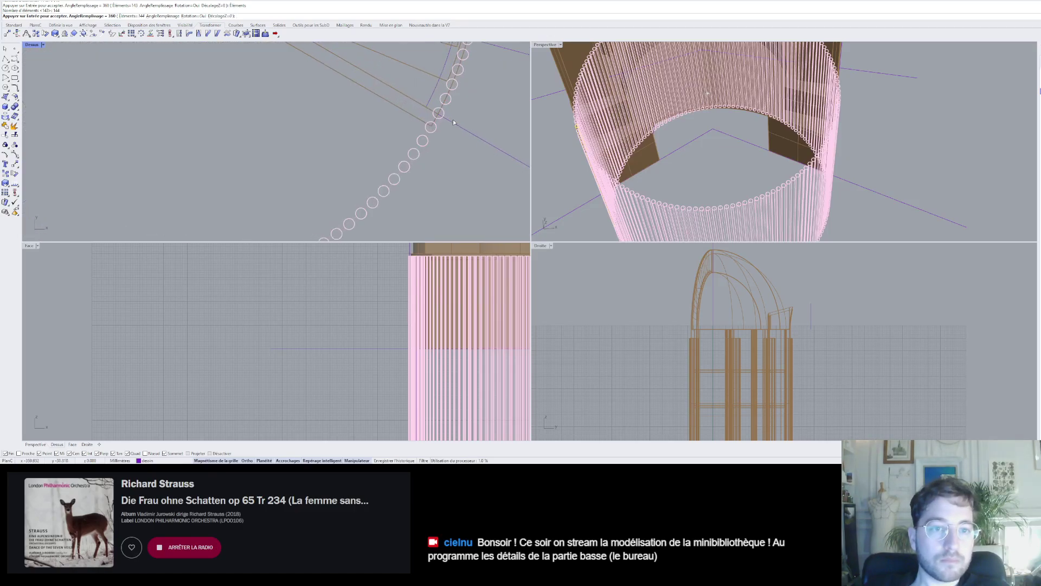
- Try 145 and then 147 elements in the rod's polar array and check the alignment at both front corners in plan
left_click(134, 15)
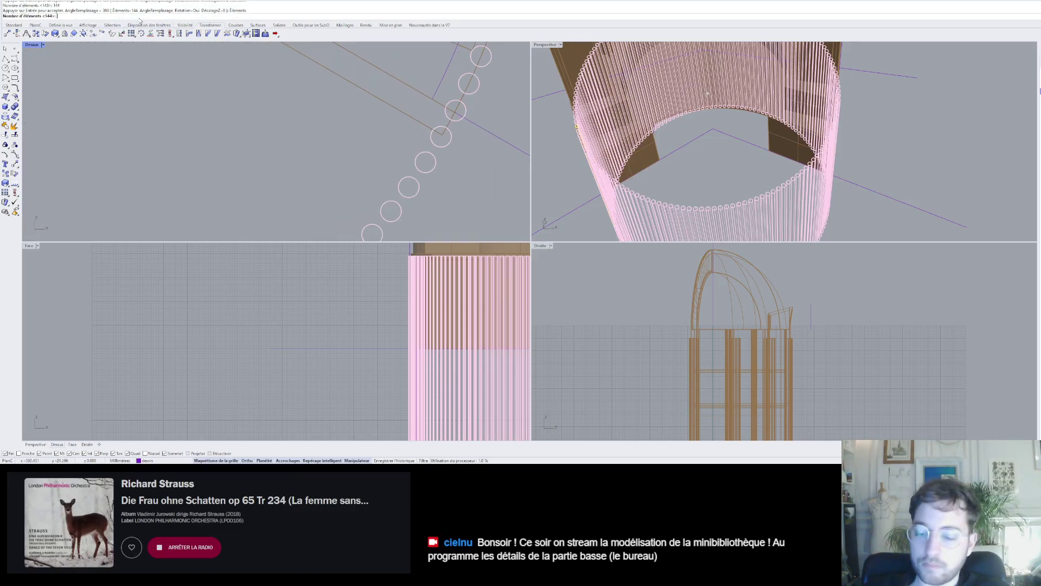
type("145")
key("Return")
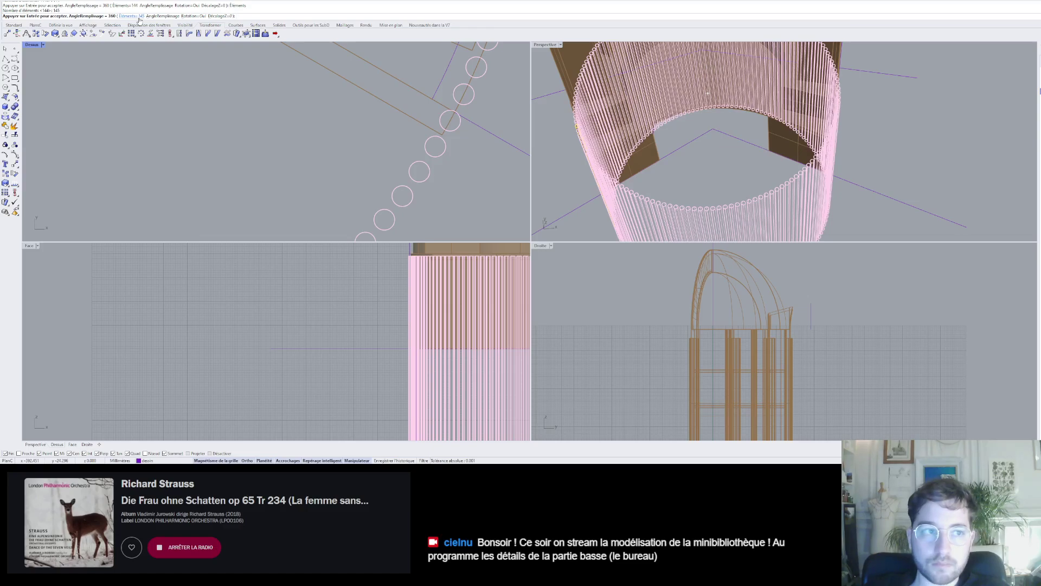
left_click(138, 17)
type("147")
key("Return")
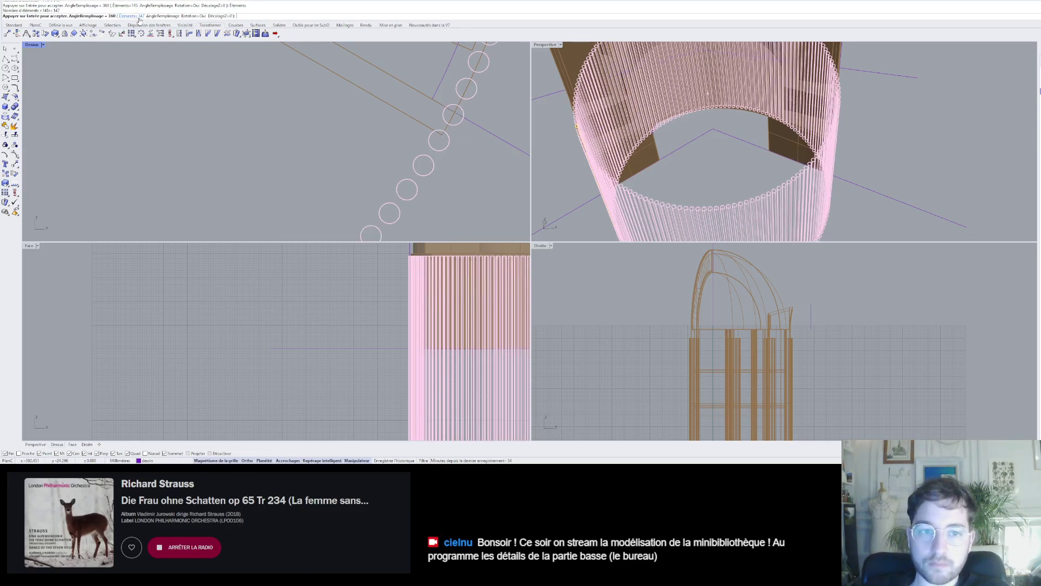
scroll(245, 119, "down", 5)
scroll(196, 135, "up", 5)
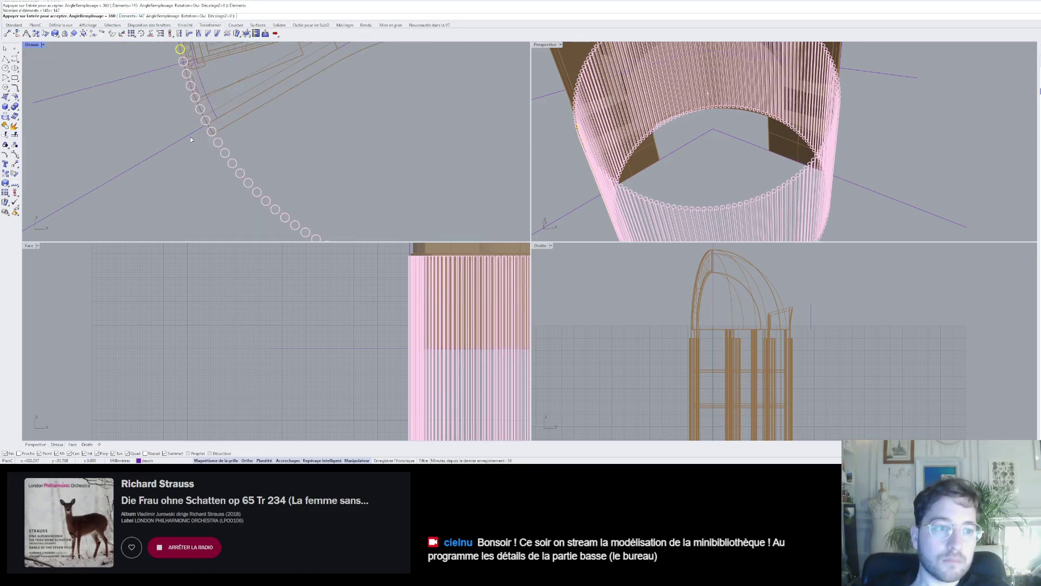
scroll(201, 137, "down", 4)
scroll(342, 113, "up", 2)
right_click_drag(398, 131, 475, 143)
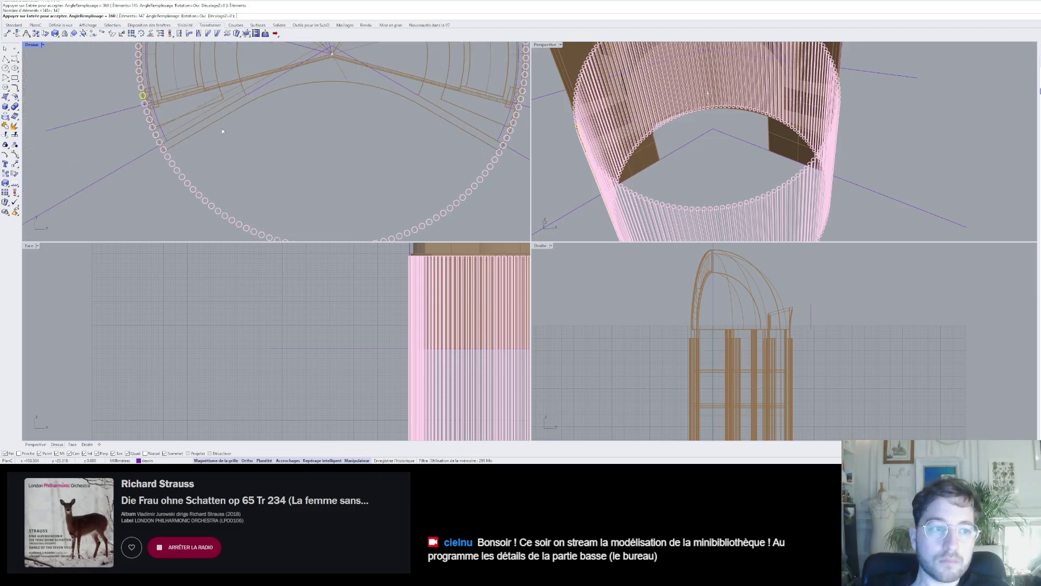
- Try the rod's polar array with 148 and then 149 elements
left_click(127, 18)
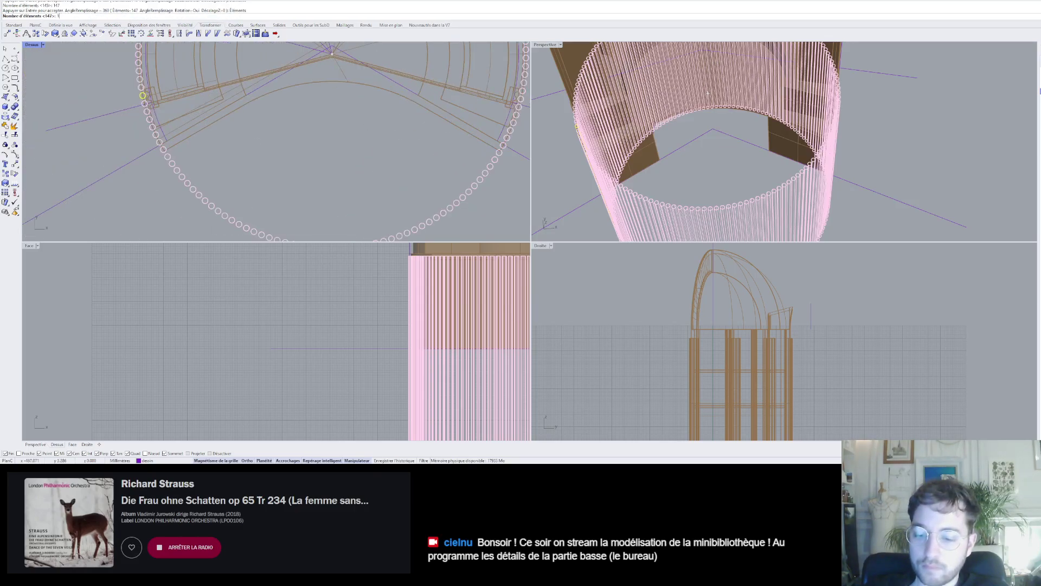
type("148")
key("Return")
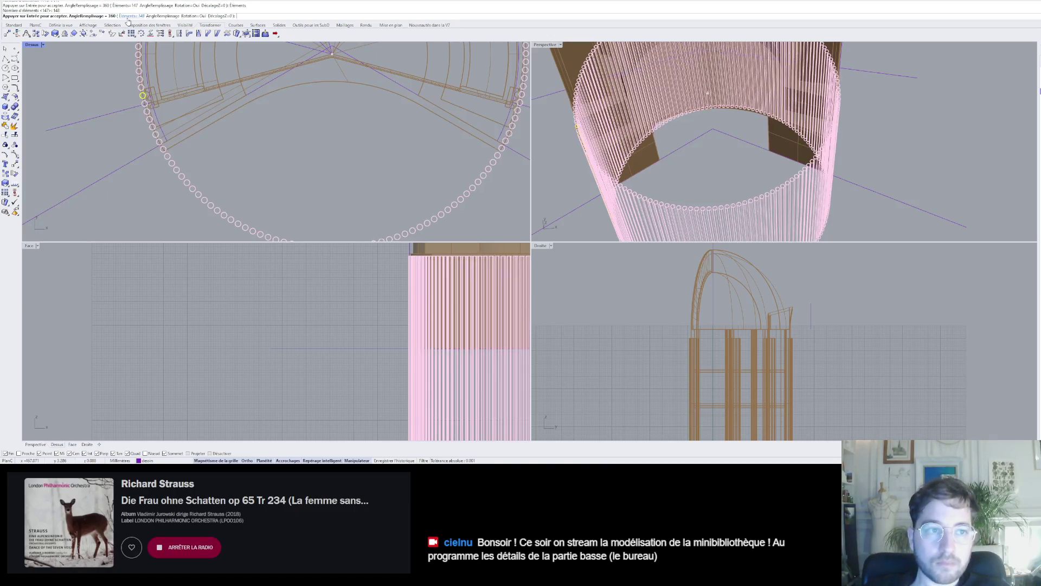
left_click(128, 18)
type("14")
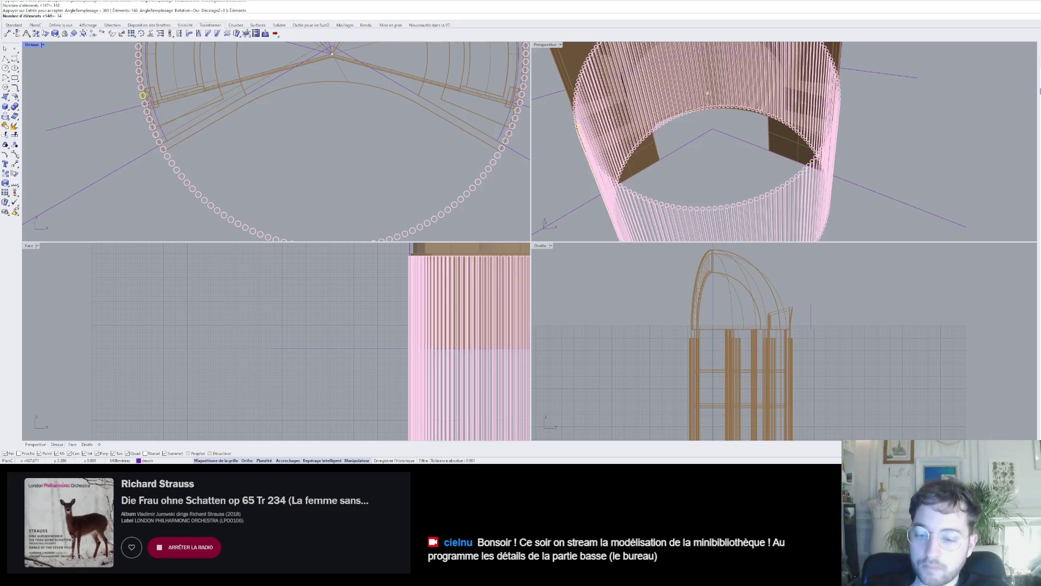
type("9")
key("Return")
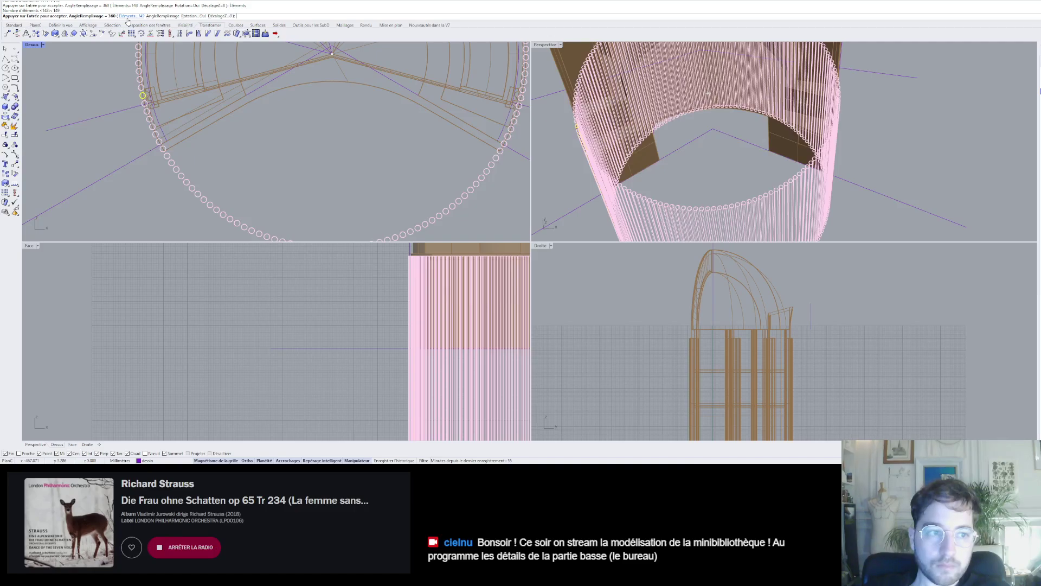
- Try the element counts 150, 151 and 152 for the rod's polar array
left_click(128, 19)
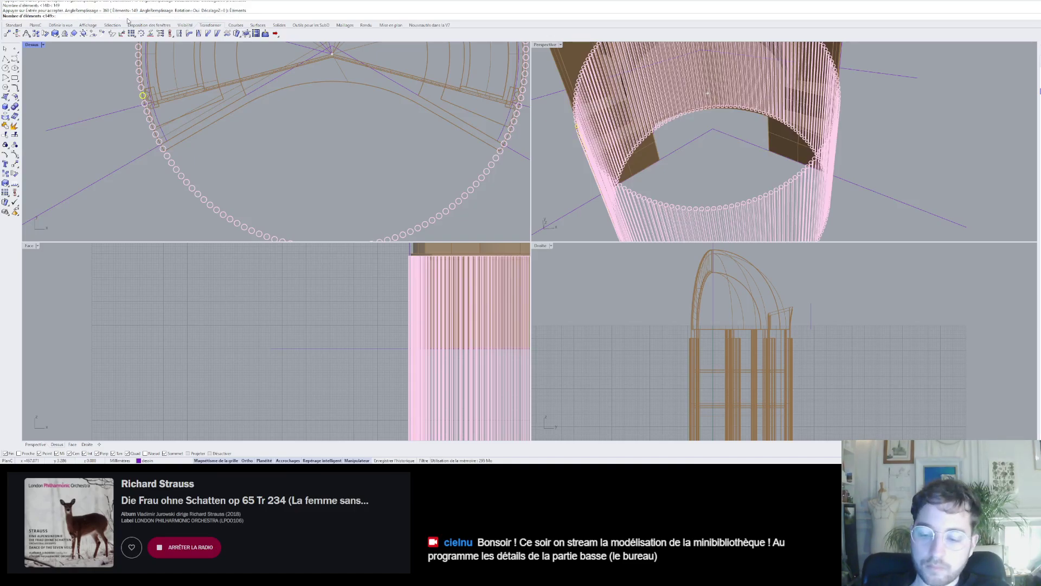
type("150")
key("Return")
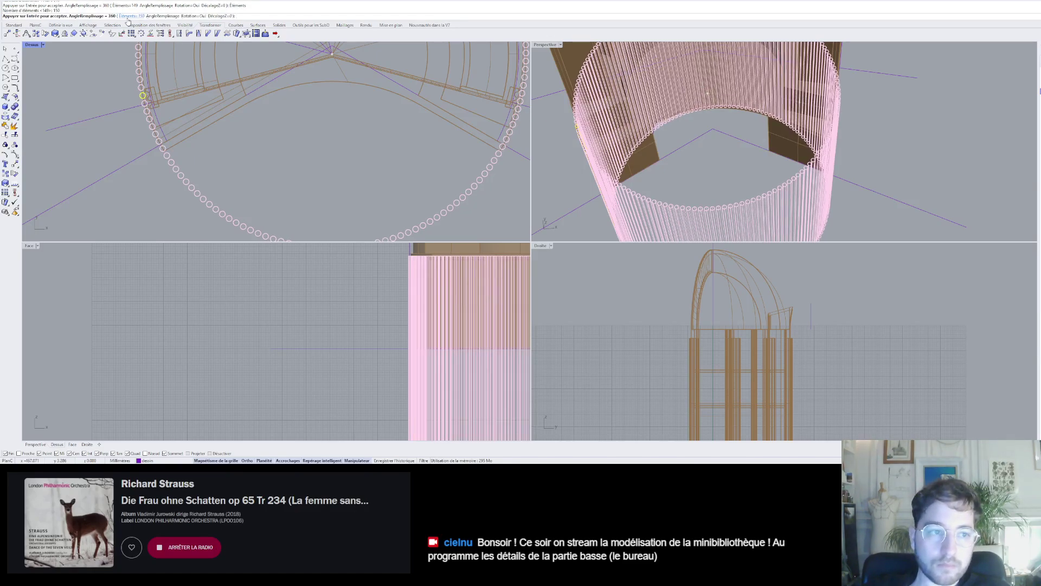
left_click(128, 19)
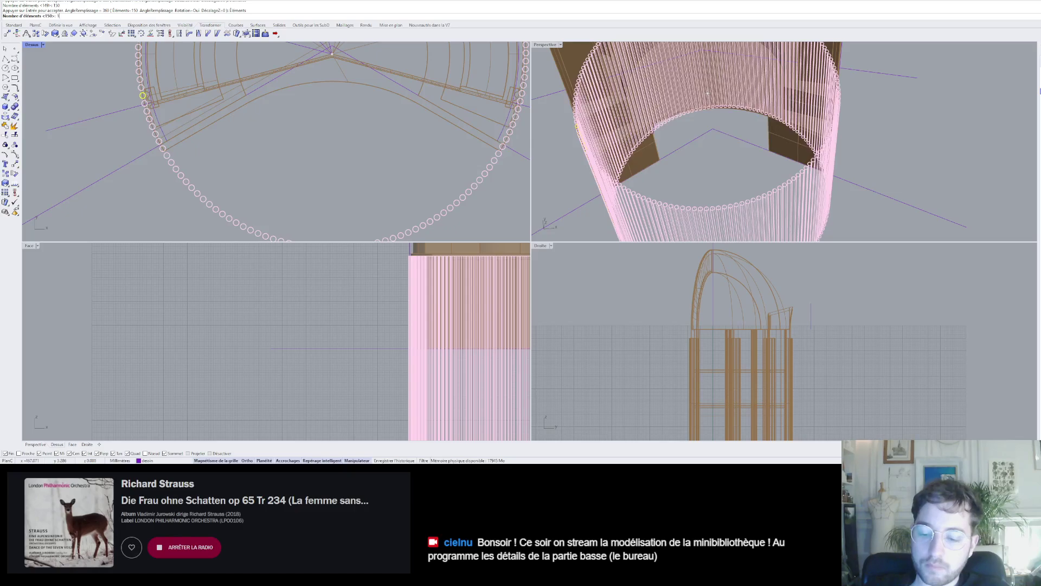
type("151")
key("Return")
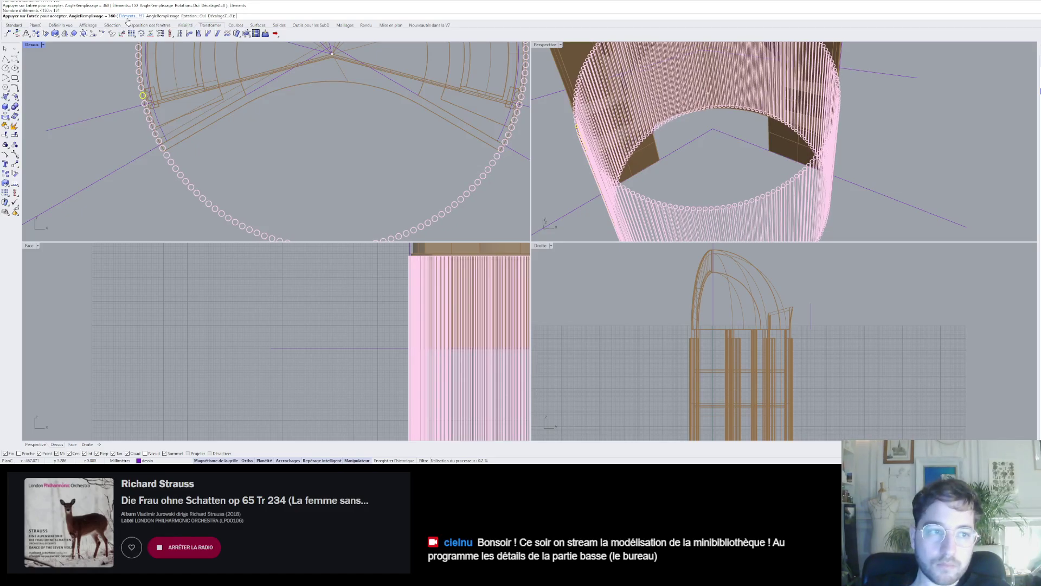
left_click(128, 19)
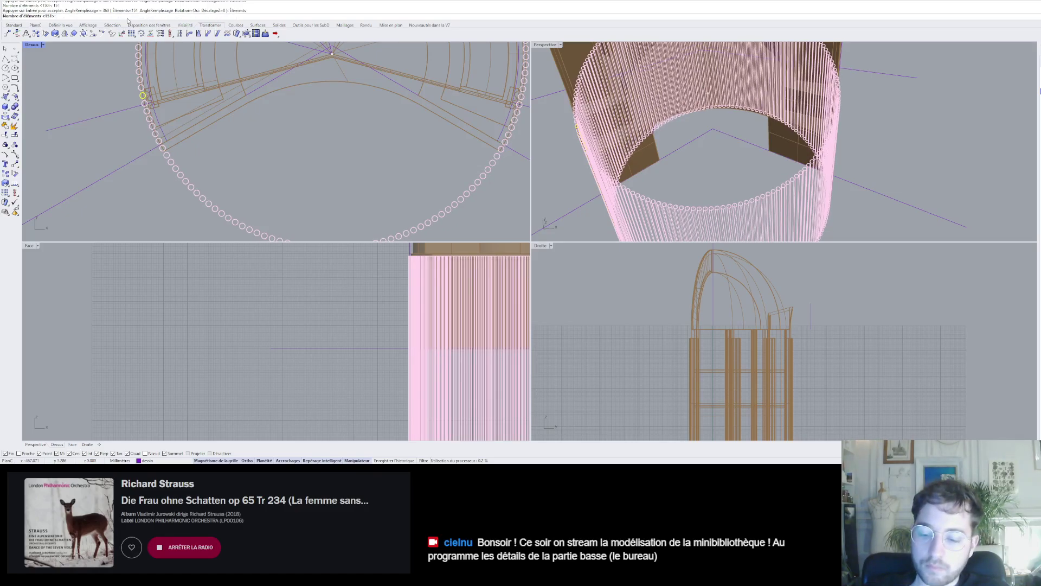
type("152")
key("Return")
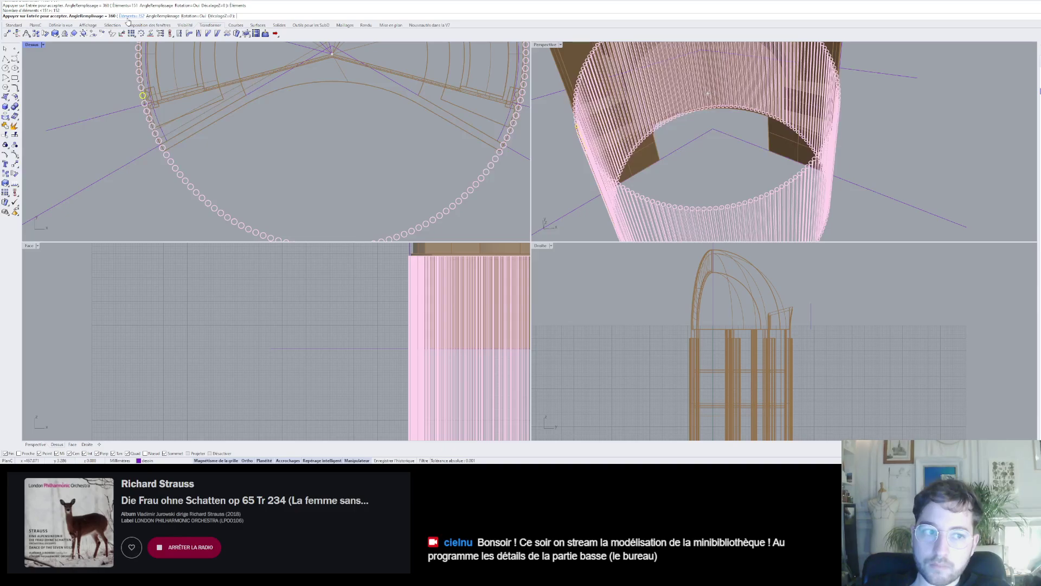
- Set the number of elements in the rod's 360° polar array to 153
left_click(128, 20)
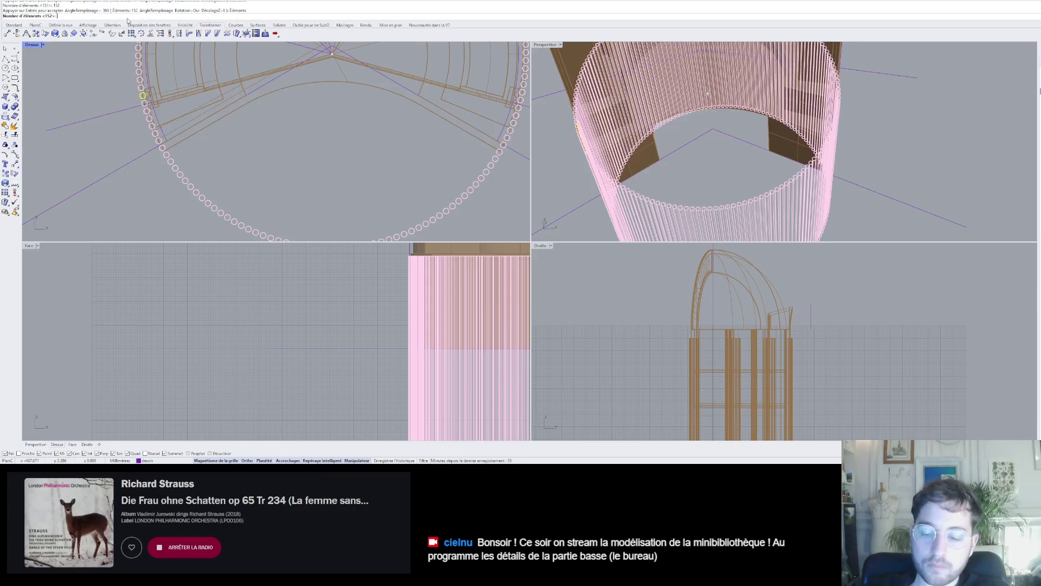
type("153")
key("Return")
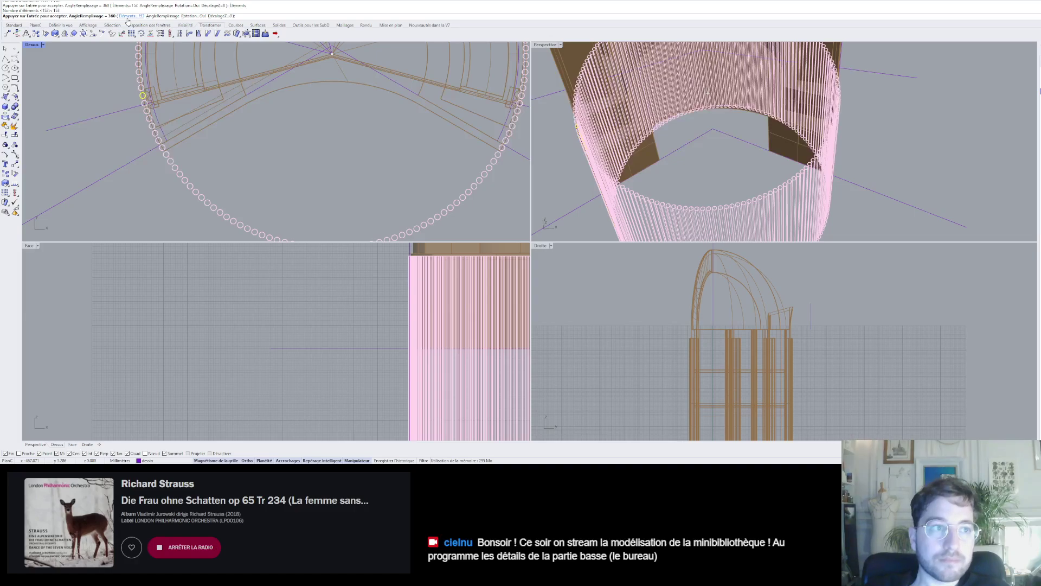
- Try the element counts 154, 155 and 156 for the rod's polar array
left_click(128, 20)
key("Return")
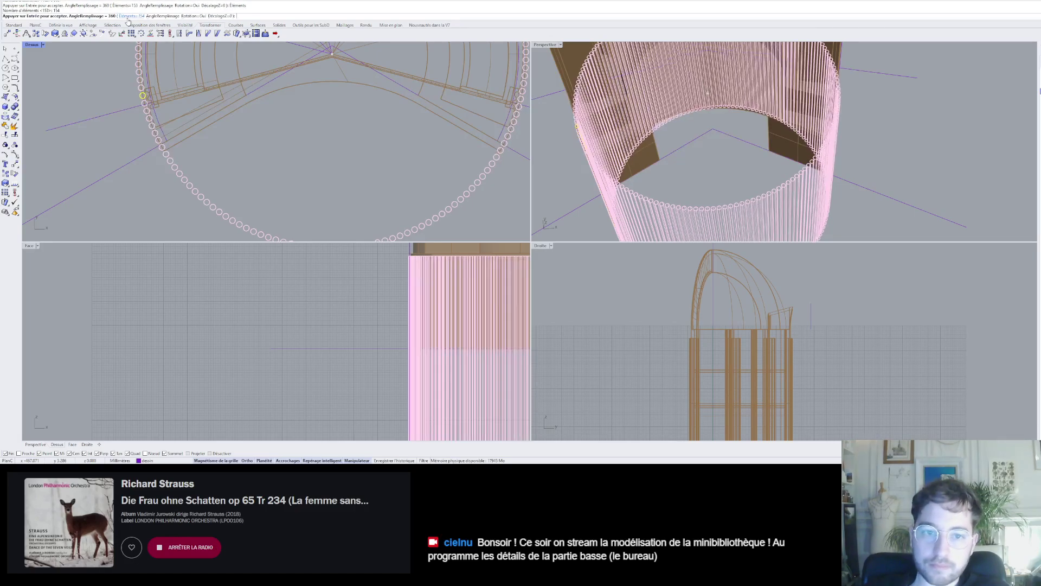
left_click(128, 19)
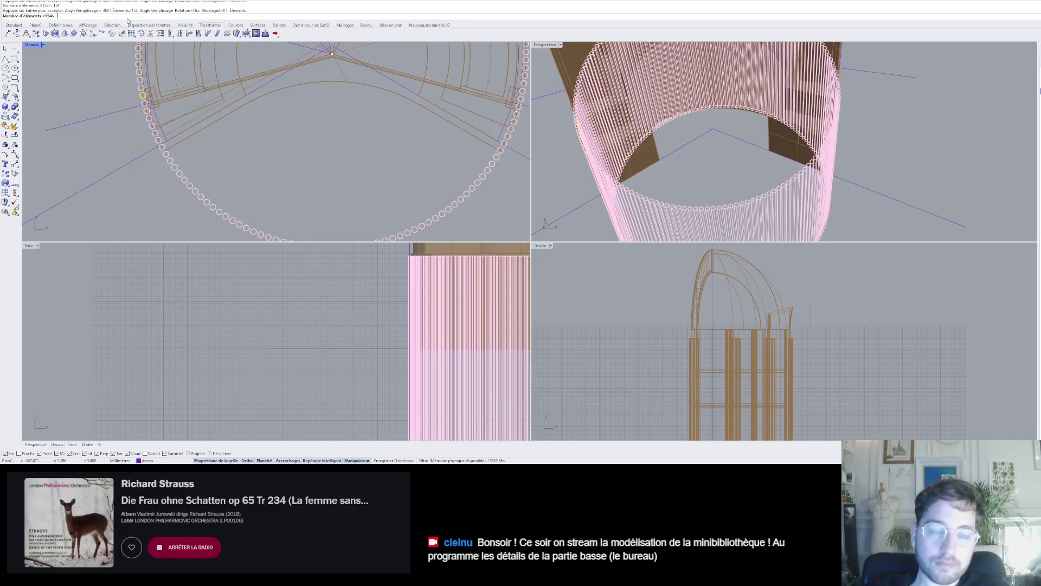
type("155")
key("Return")
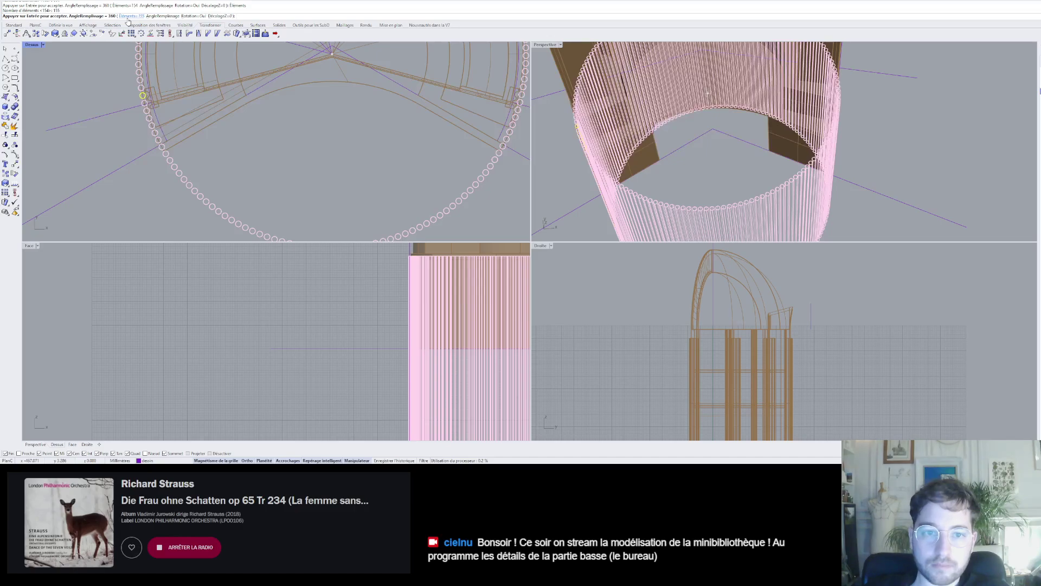
left_click(128, 20)
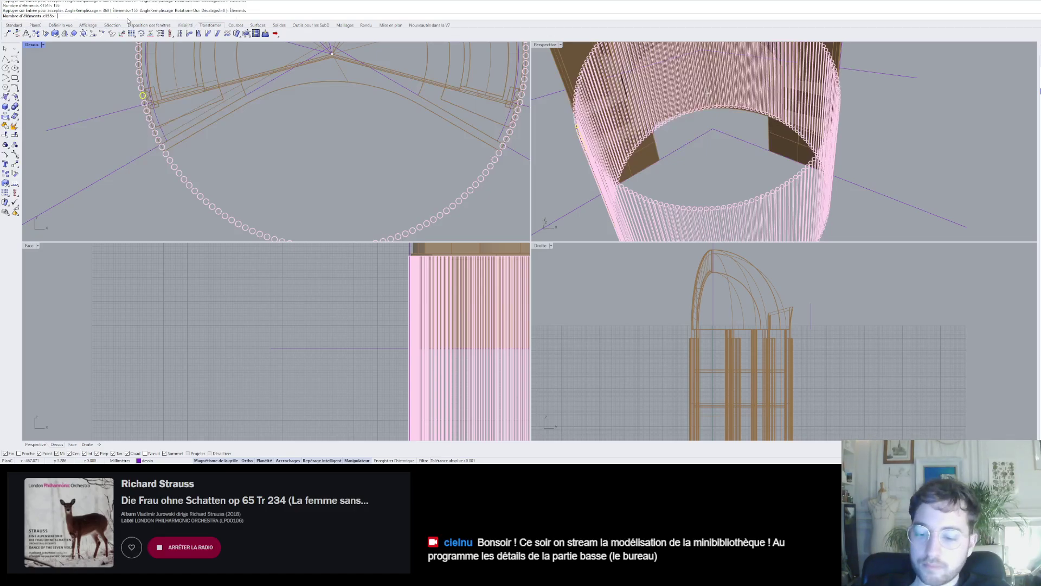
type("156")
key("Return")
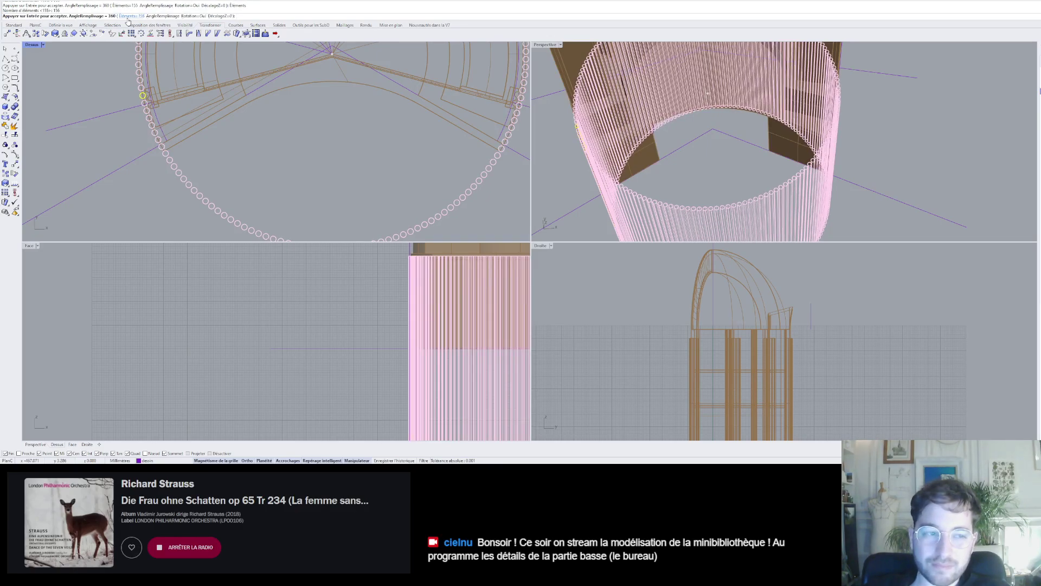
- Try 157 and then 158 elements for the rod's polar array, then cancel the command
left_click(128, 19)
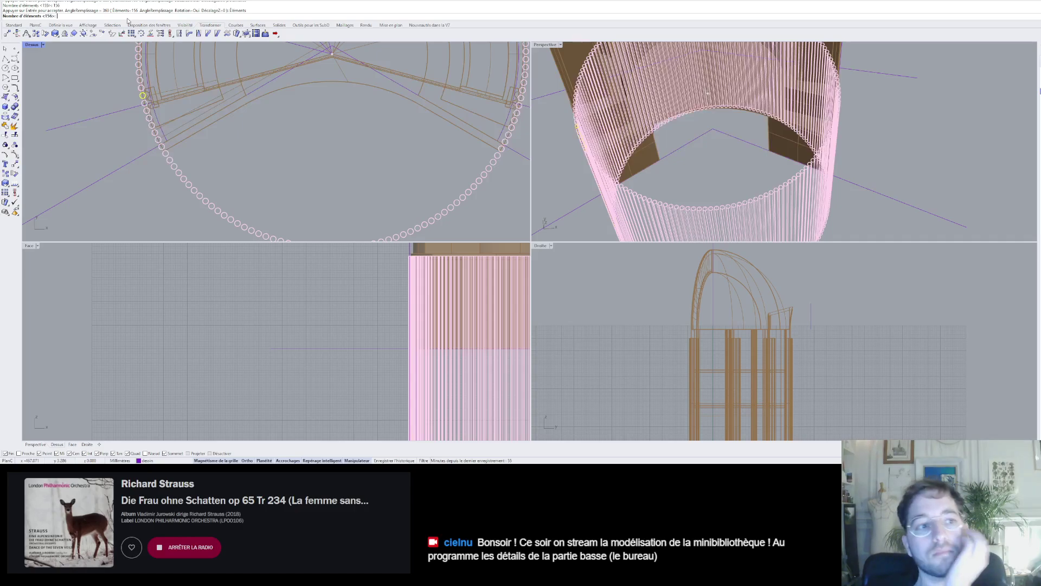
key("Return")
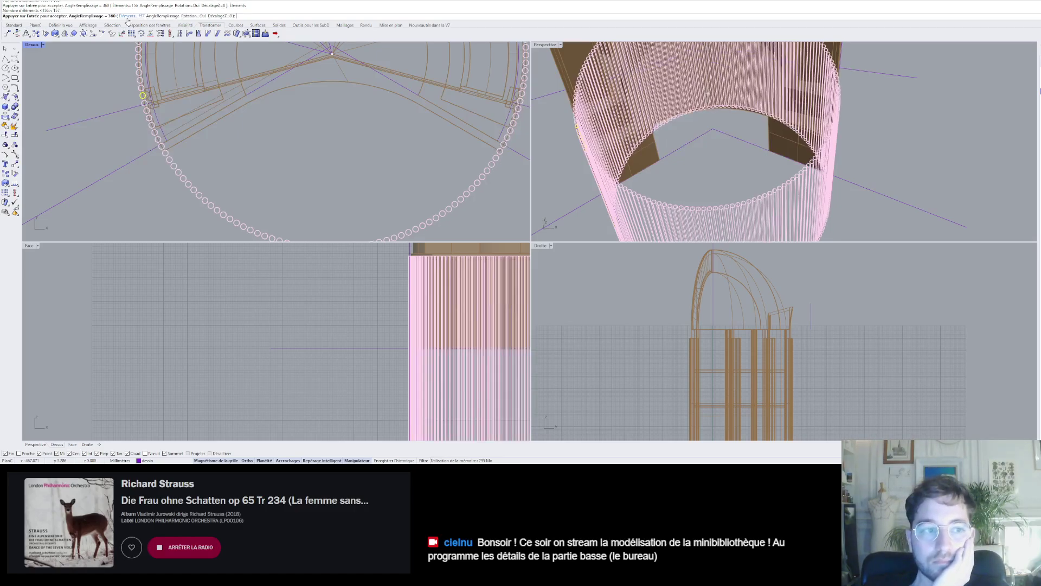
left_click(128, 20)
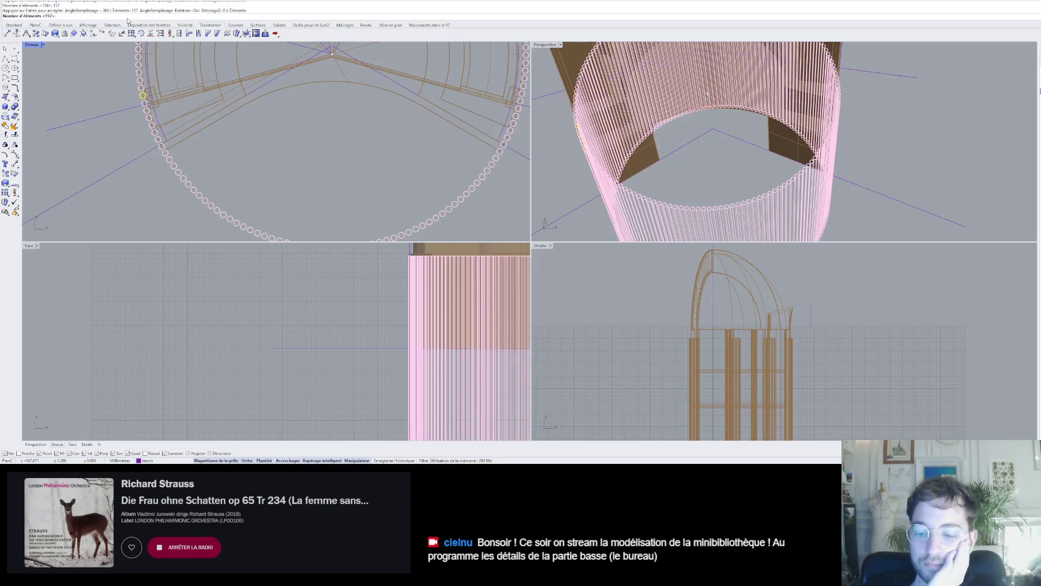
key("Return")
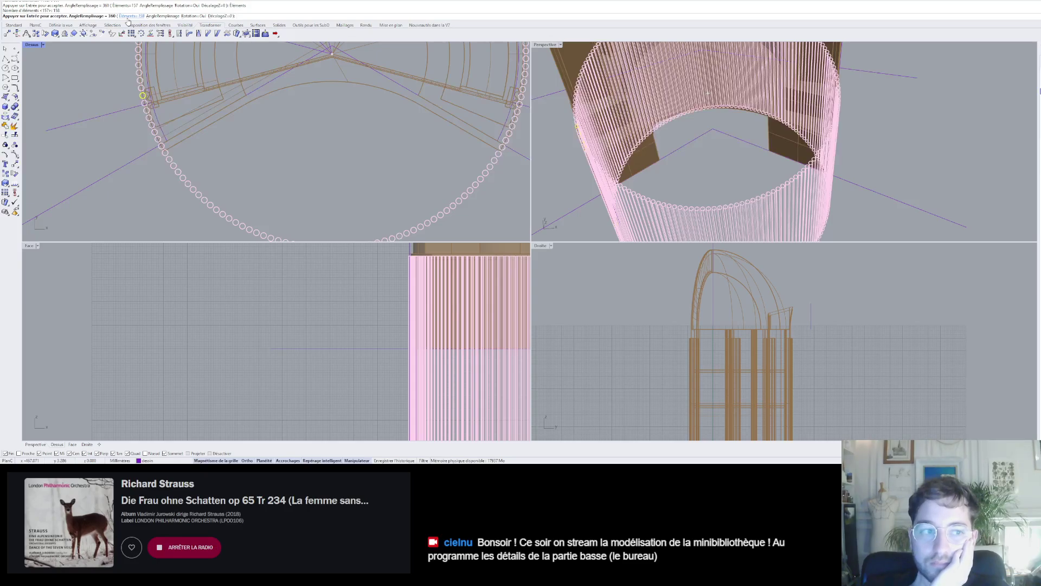
left_click(128, 18)
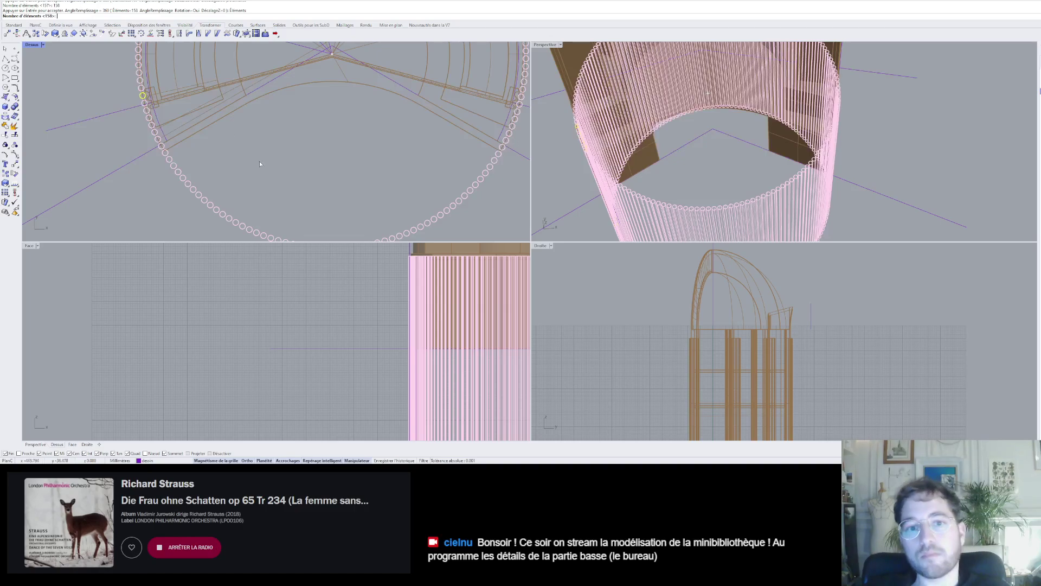
key("Escape")
- Polar-array the rod around the desk's centre point in plan with 158 elements over 360°
right_click(318, 181)
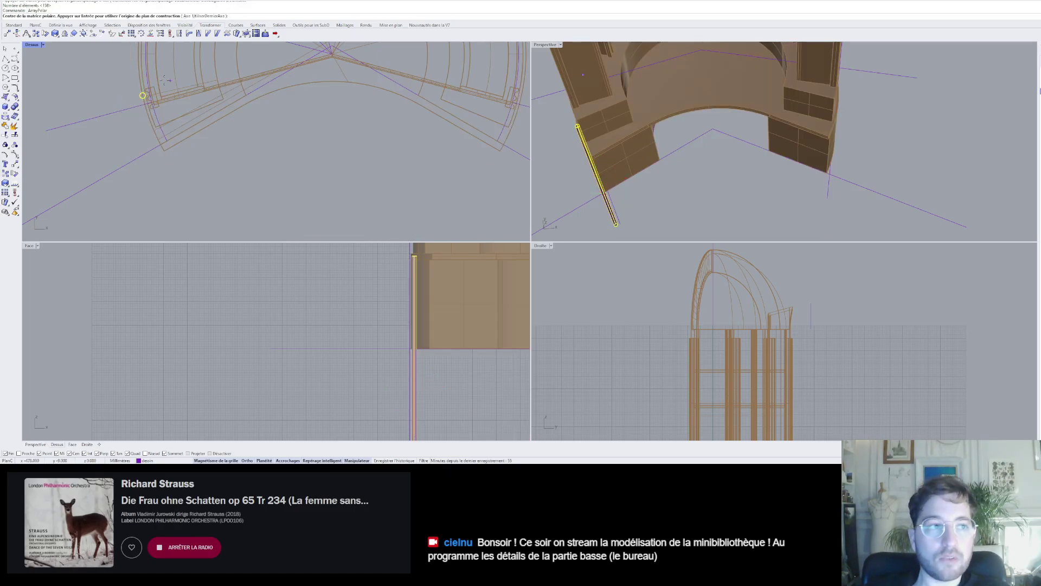
scroll(366, 112, "down", 2)
scroll(364, 116, "up", 5)
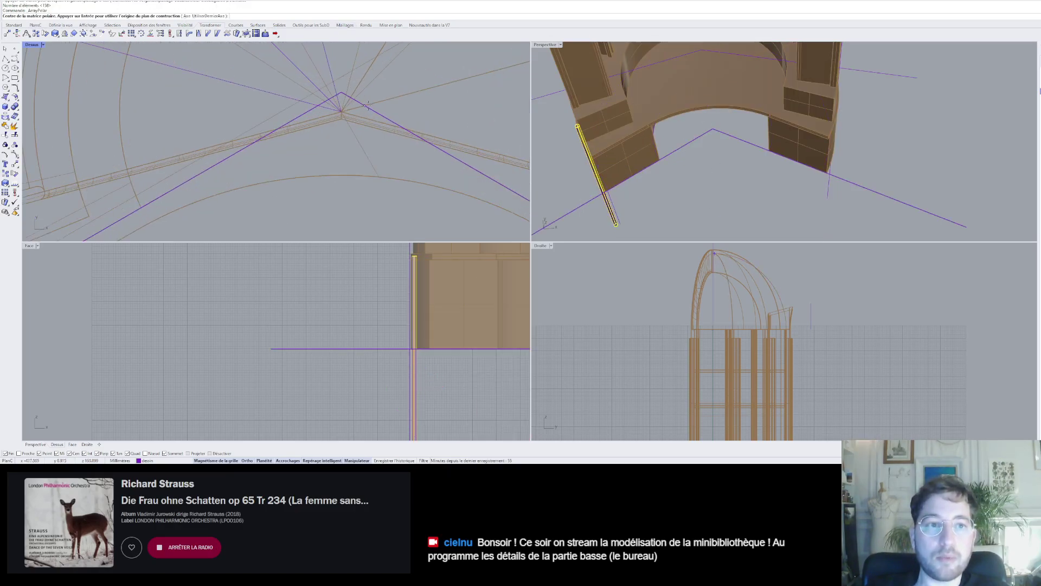
left_click(366, 119)
key("Return")
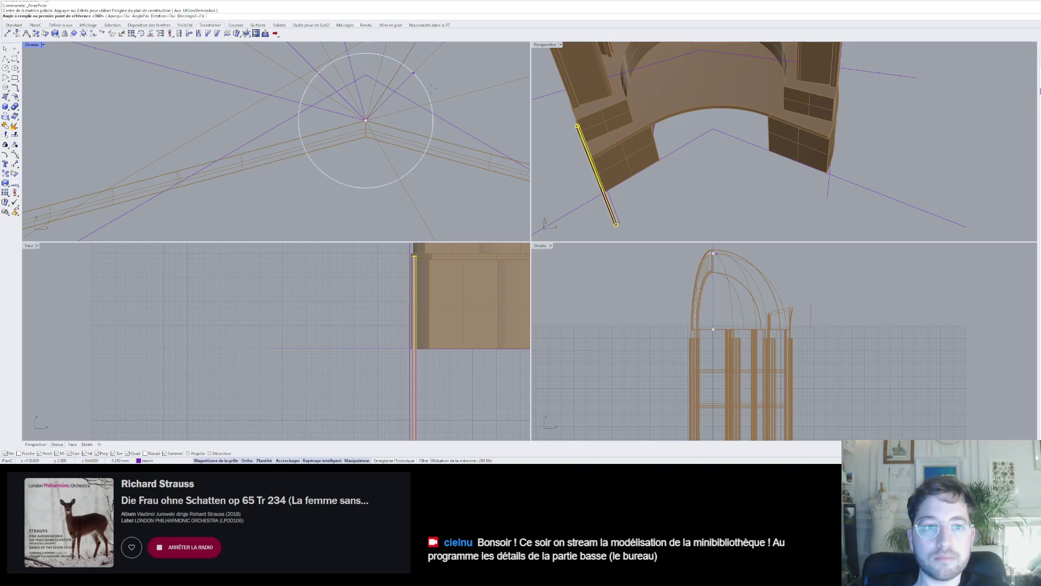
key("Return")
key("Return")
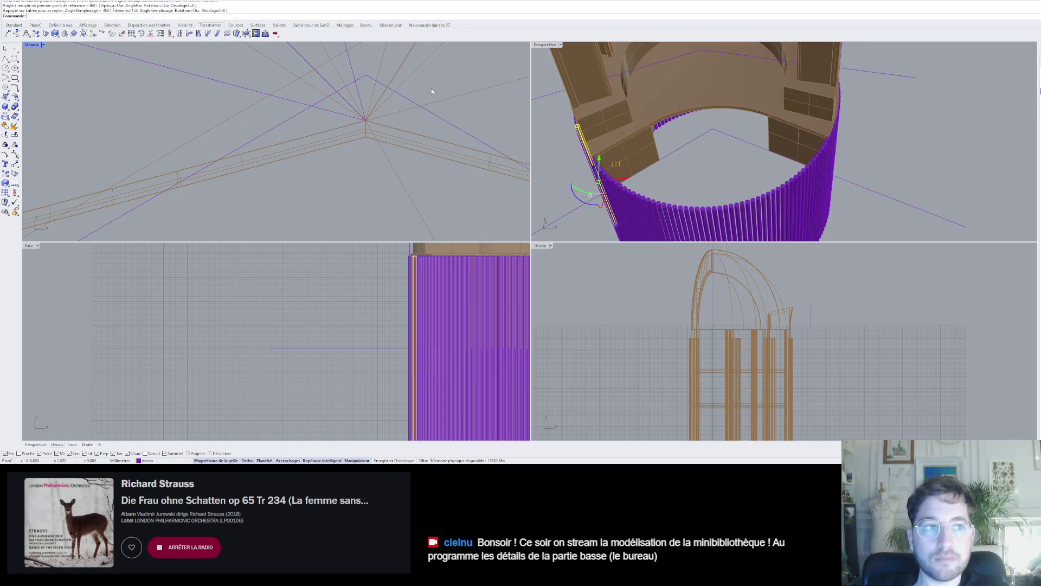
- Delete the arrayed rods across the desk's open front in plan, up to its left front corner
scroll(432, 91, "down", 5)
scroll(429, 90, "down", 2)
left_click(446, 130)
scroll(449, 135, "up", 8)
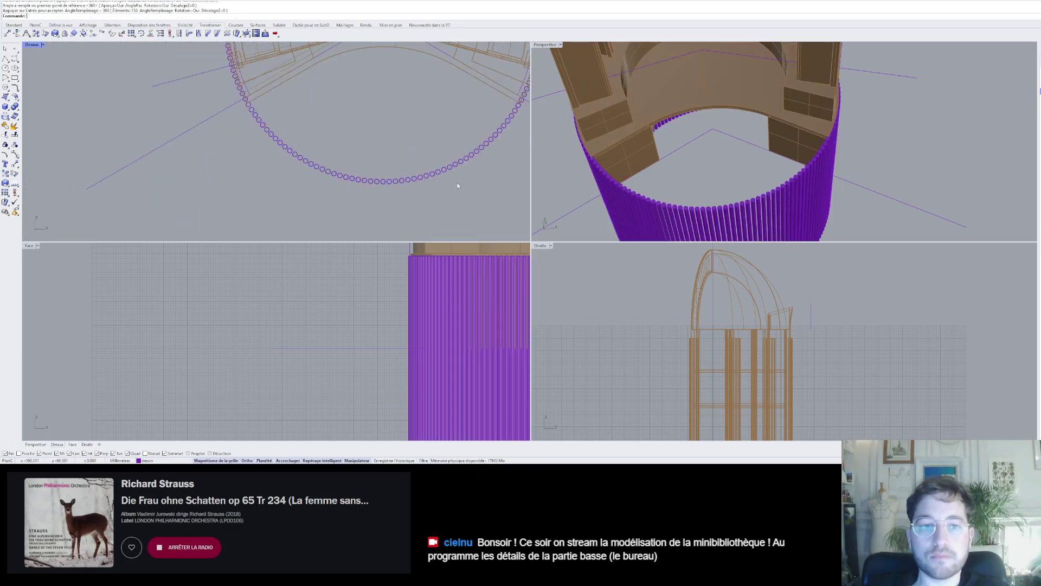
left_click_drag(458, 185, 330, 121)
key("Delete")
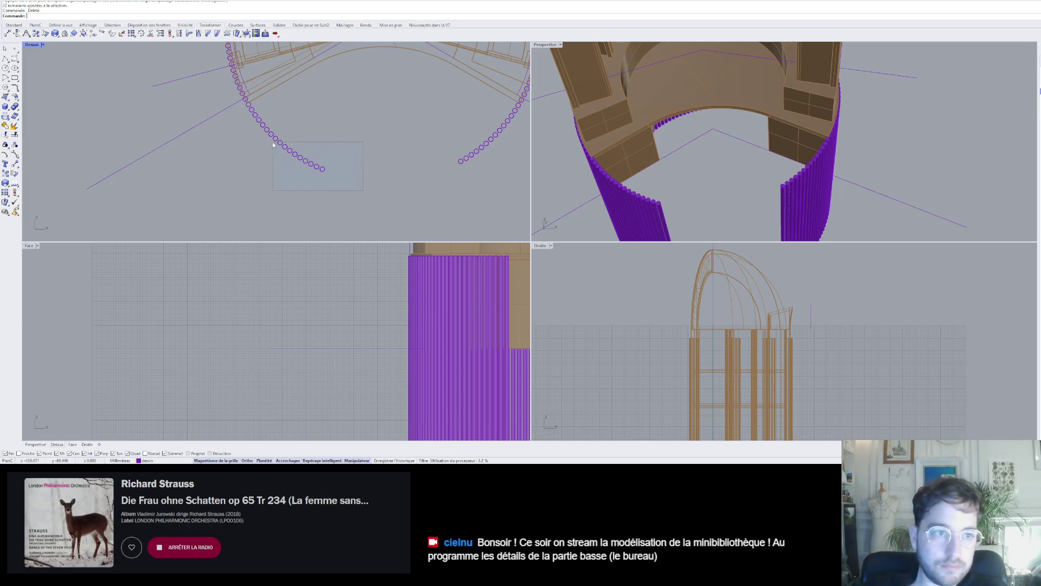
left_click_drag(274, 145, 273, 143)
key("Delete")
scroll(331, 198, "up", 5)
left_click_drag(331, 198, 270, 117)
key("Delete")
- Delete the remaining rods that extend past the desk's right front corner
scroll(229, 118, "down", 4)
scroll(467, 158, "up", 4)
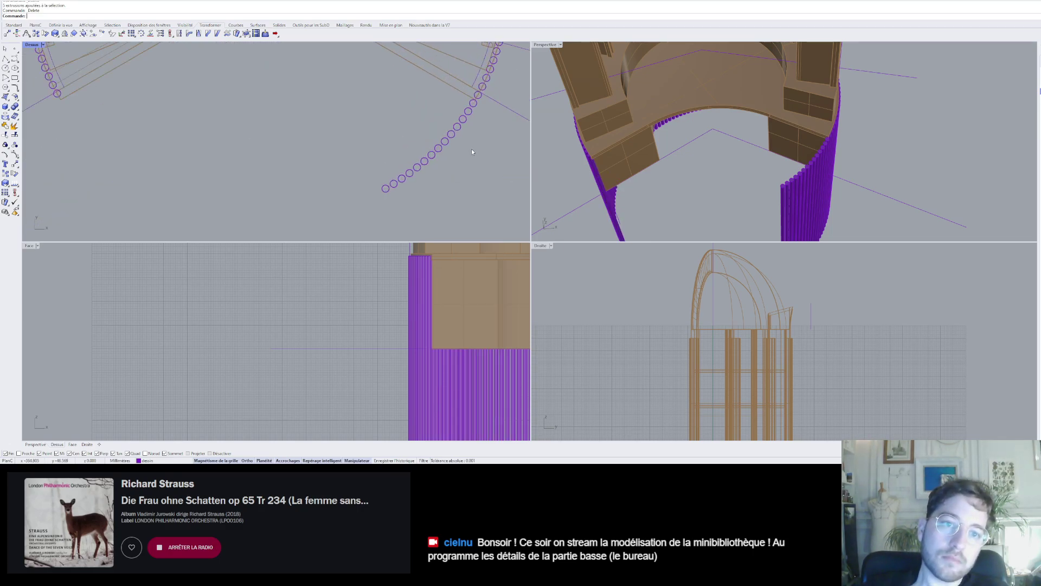
left_click(472, 102)
key("Delete")
left_click_drag(448, 118, 374, 122)
key("Delete")
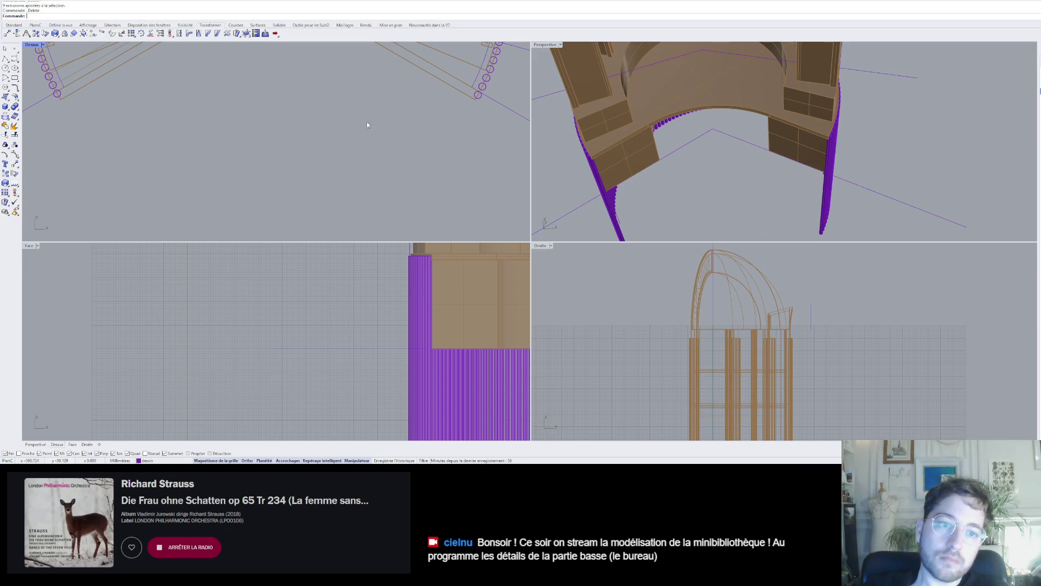
- Delete the leftover construction curves at both ends of the row of rods
scroll(367, 121, "down", 3)
right_click_drag(651, 174, 692, 100)
scroll(711, 107, "down", 4)
left_click_drag(681, 200, 640, 181)
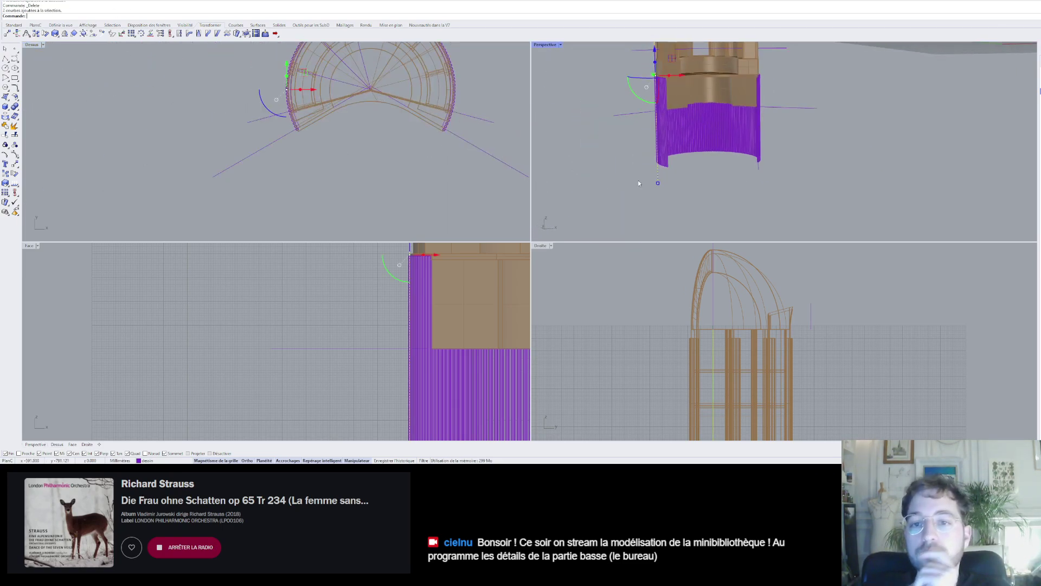
key("Delete")
right_click_drag(739, 194, 744, 162)
scroll(776, 181, "up", 4)
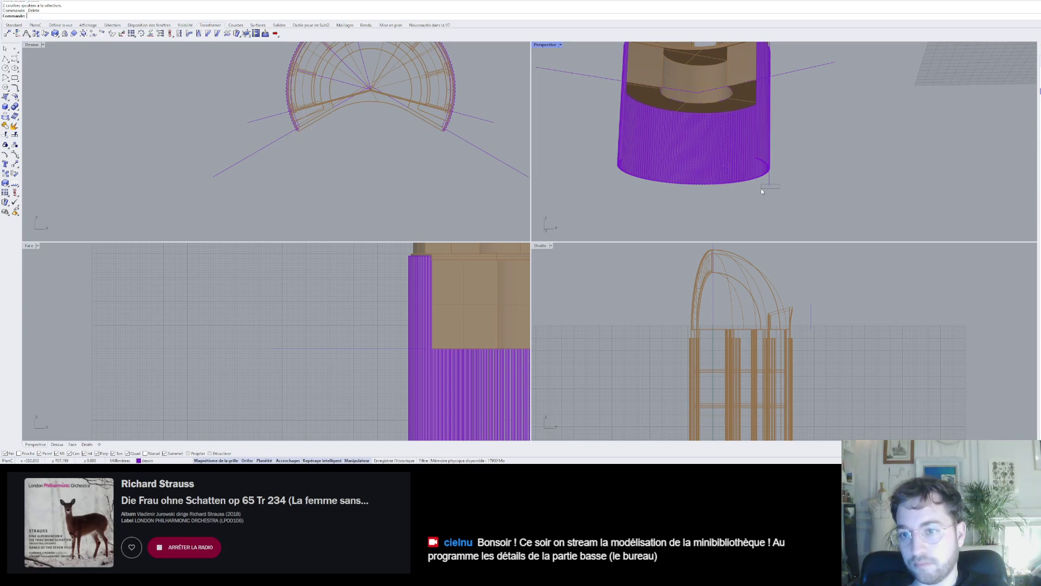
left_click_drag(761, 188, 759, 190)
key("Delete")
- Subtract the rods from the desk's lower body with a Boolean difference and delete the leftover rods
right_click_drag(760, 213, 730, 181)
scroll(731, 181, "down", 6)
scroll(602, 120, "up", 4)
scroll(393, 89, "up", 2)
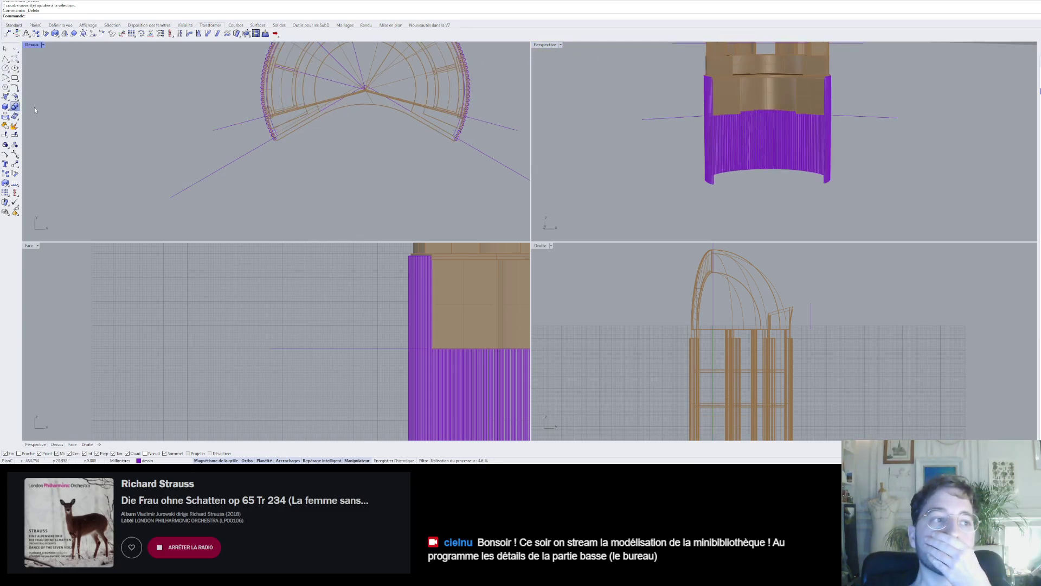
left_click(16, 106)
left_click(782, 108)
key("Return")
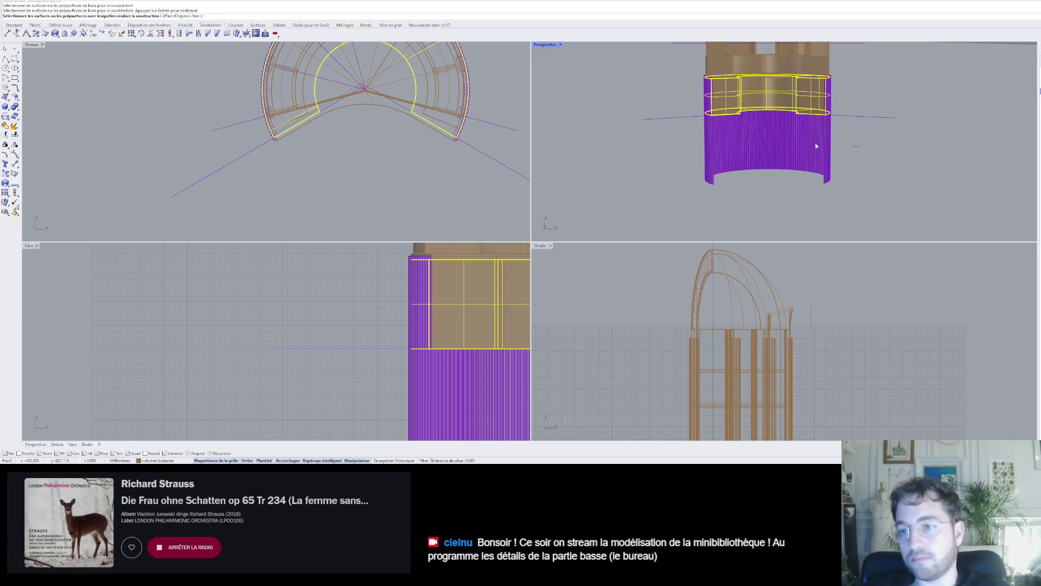
left_click(759, 158)
key("Return")
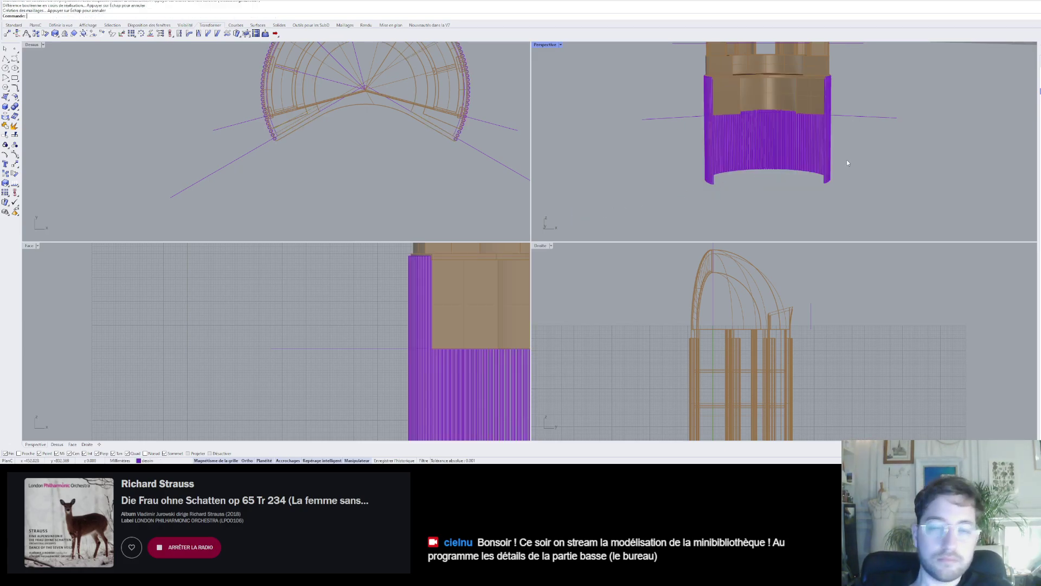
left_click_drag(848, 160, 637, 223)
key("Delete")
- Examine the fluting around the desk's outer wall, its front corners and the plain front faces beside the opening
scroll(812, 150, "up", 8)
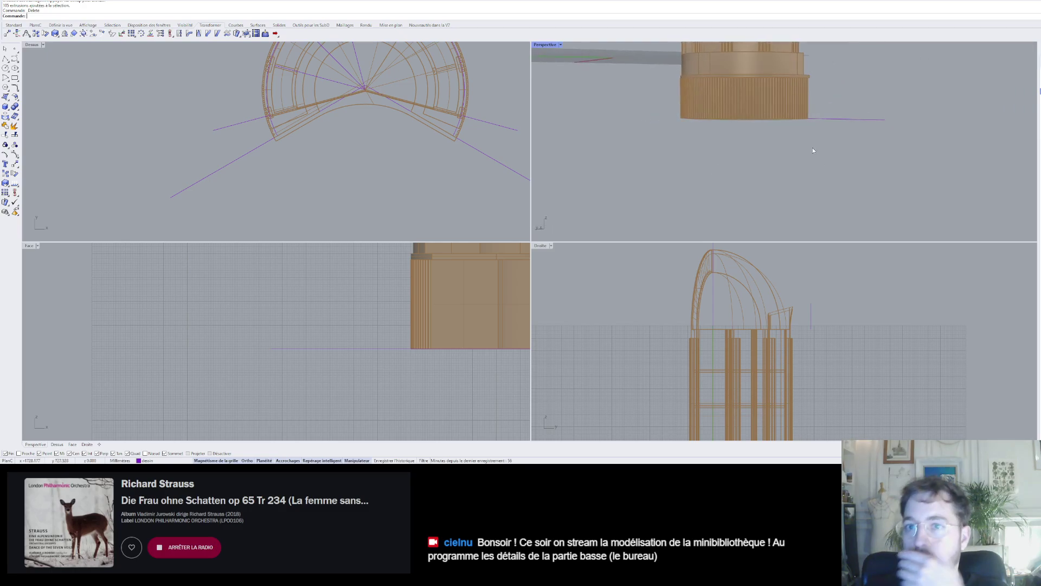
right_click_drag(728, 98, 743, 182)
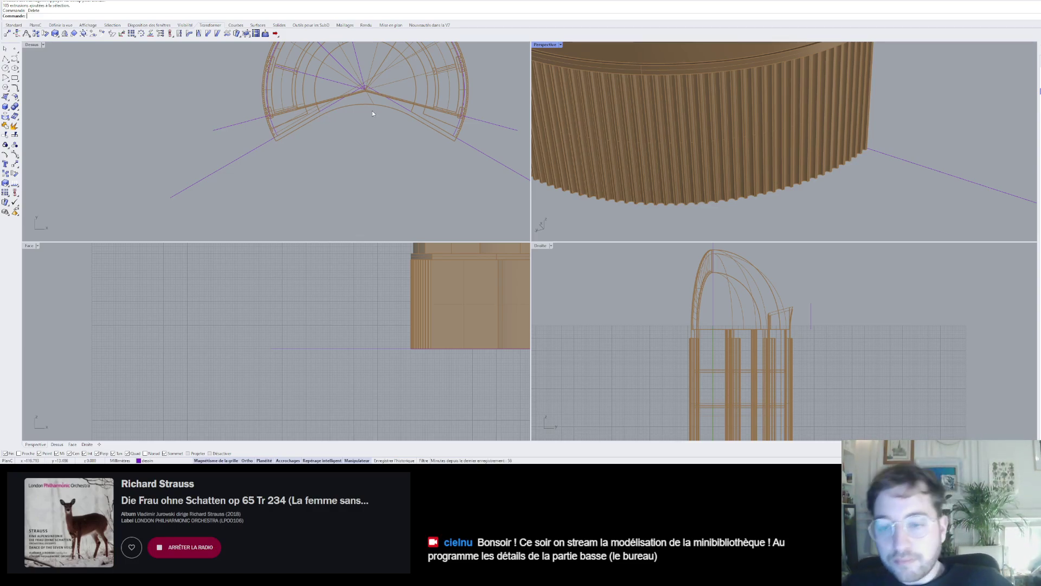
scroll(868, 132, "down", 8)
right_click_drag(900, 138, 727, 126)
scroll(756, 128, "down", 6)
scroll(749, 113, "up", 7)
scroll(728, 127, "up", 6)
scroll(717, 161, "down", 5)
right_click_drag(718, 162, 764, 109)
scroll(782, 143, "down", 4)
right_click_drag(783, 145, 766, 154)
scroll(766, 154, "down", 6)
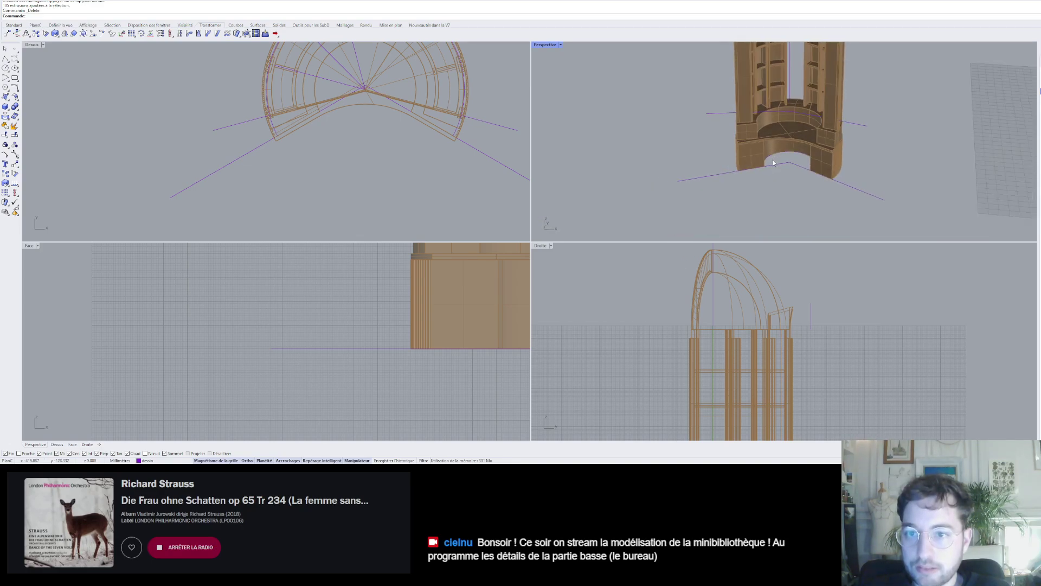
scroll(769, 116, "up", 9)
scroll(769, 117, "down", 7)
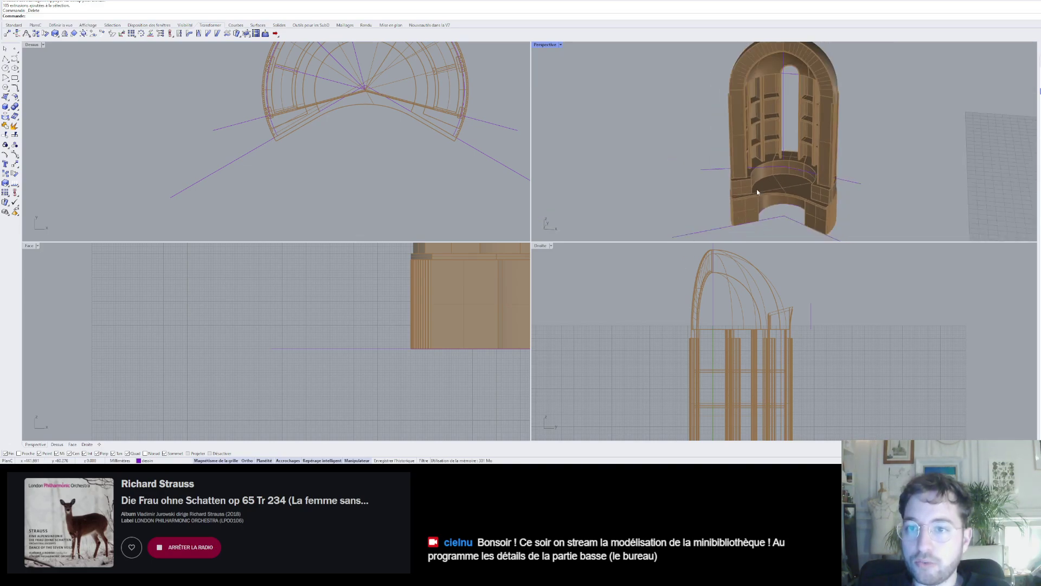
scroll(755, 83, "up", 6)
right_click_drag(755, 83, 739, 89, "shift")
scroll(740, 89, "down", 7)
scroll(746, 200, "up", 10)
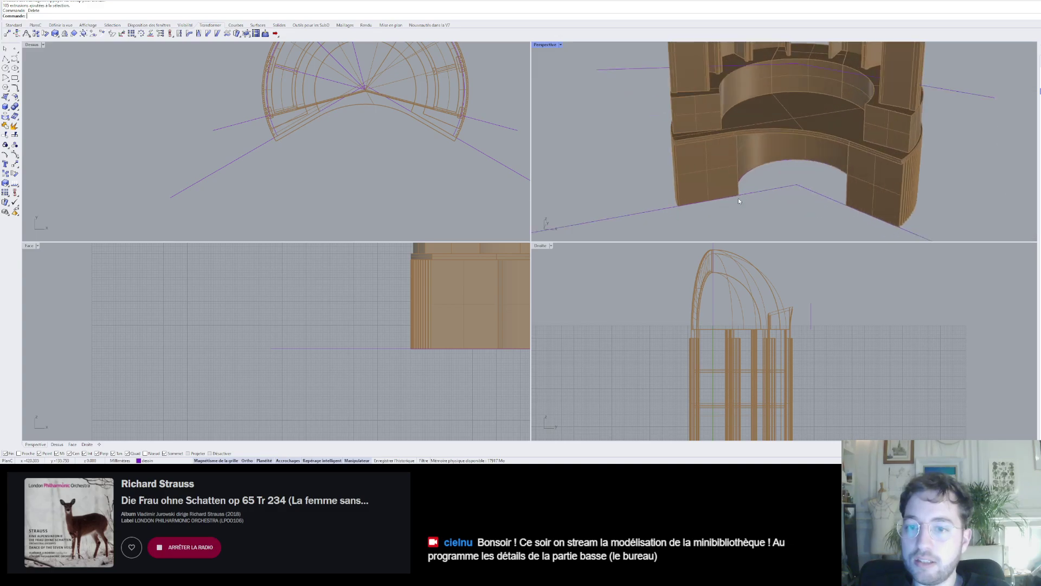
right_click_drag(700, 127, 672, 151)
scroll(711, 134, "down", 5)
scroll(719, 144, "down", 5)
scroll(720, 144, "up", 9)
scroll(674, 161, "up", 5)
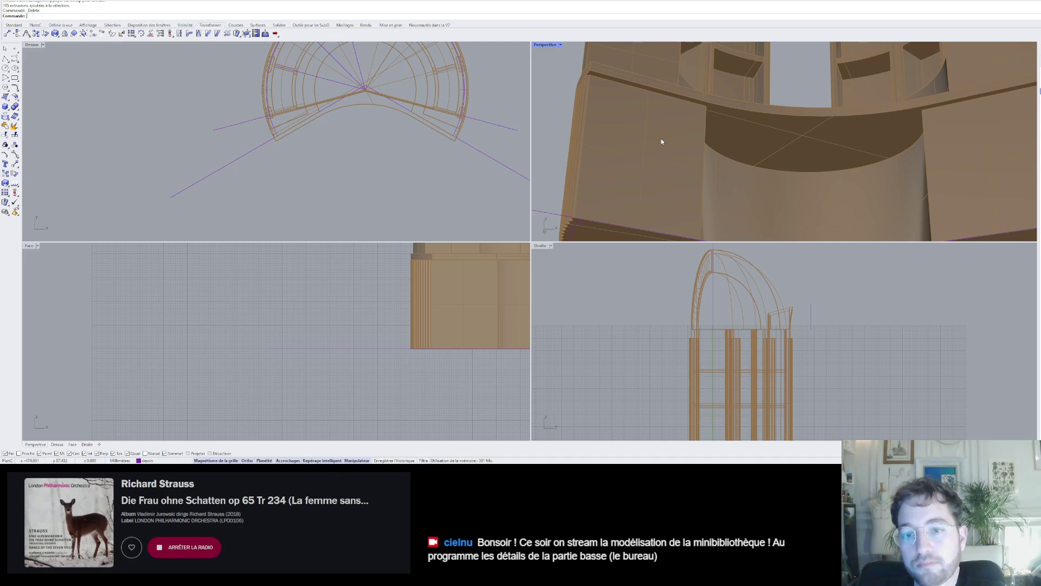
scroll(662, 142, "down", 6)
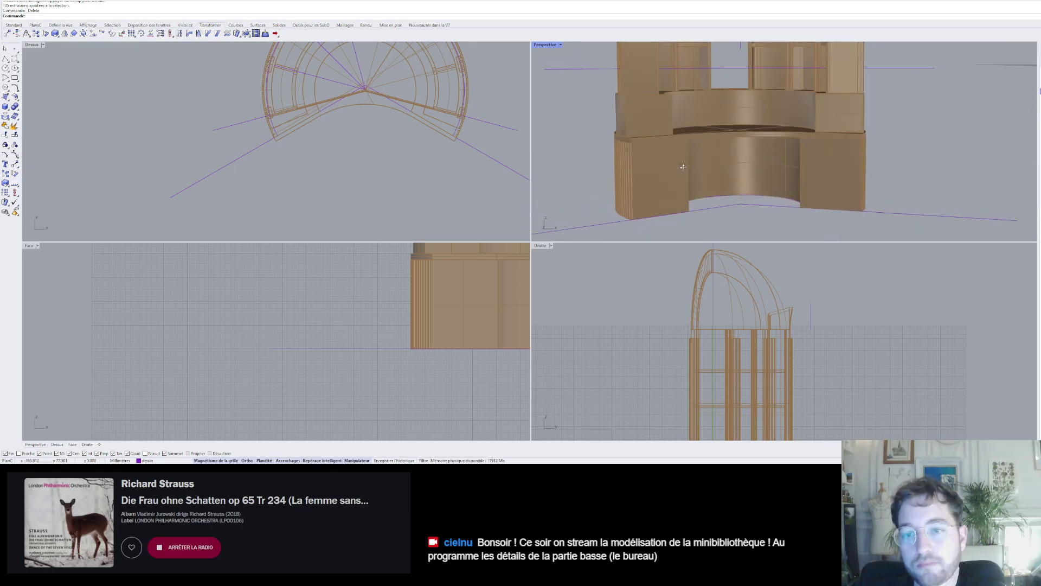
right_click_drag(681, 164, 614, 183)
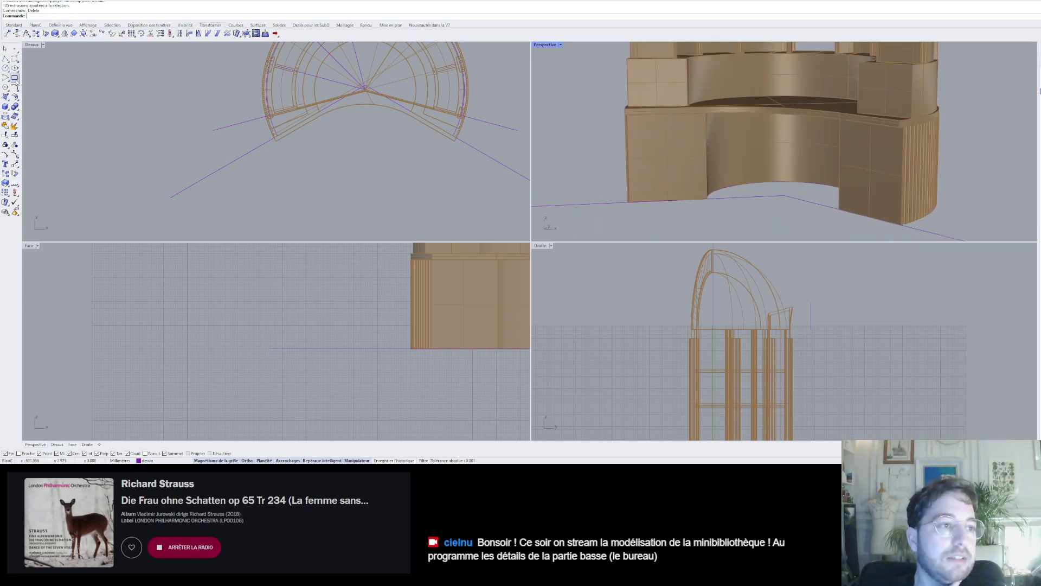
- Set a construction plane on the desk's left front face, with its origin at the outer bottom corner and axes along the bottom and outer edges
left_click(83, 25)
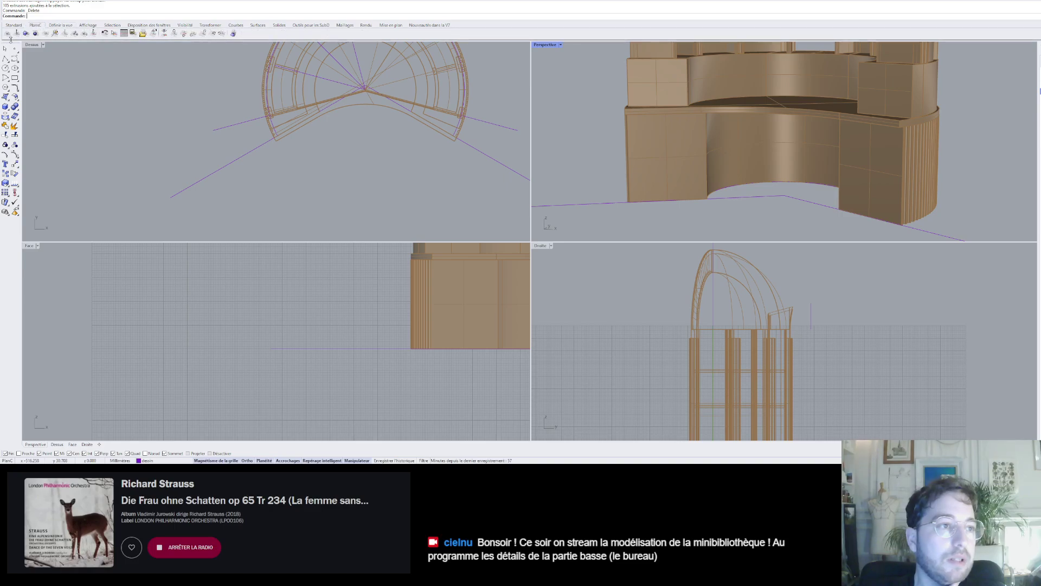
left_click(74, 34)
scroll(636, 216, "up", 5)
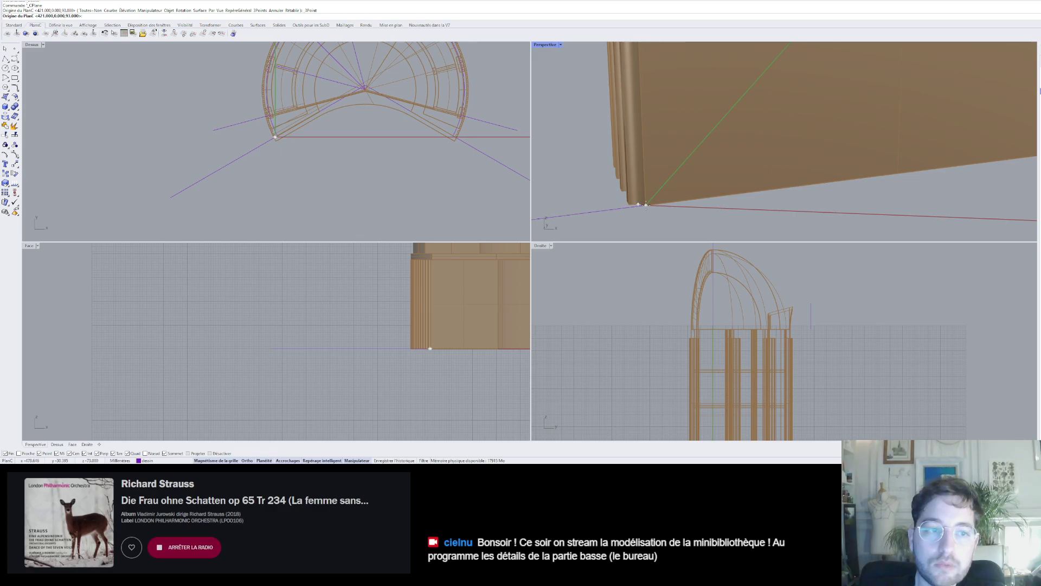
left_click(645, 205)
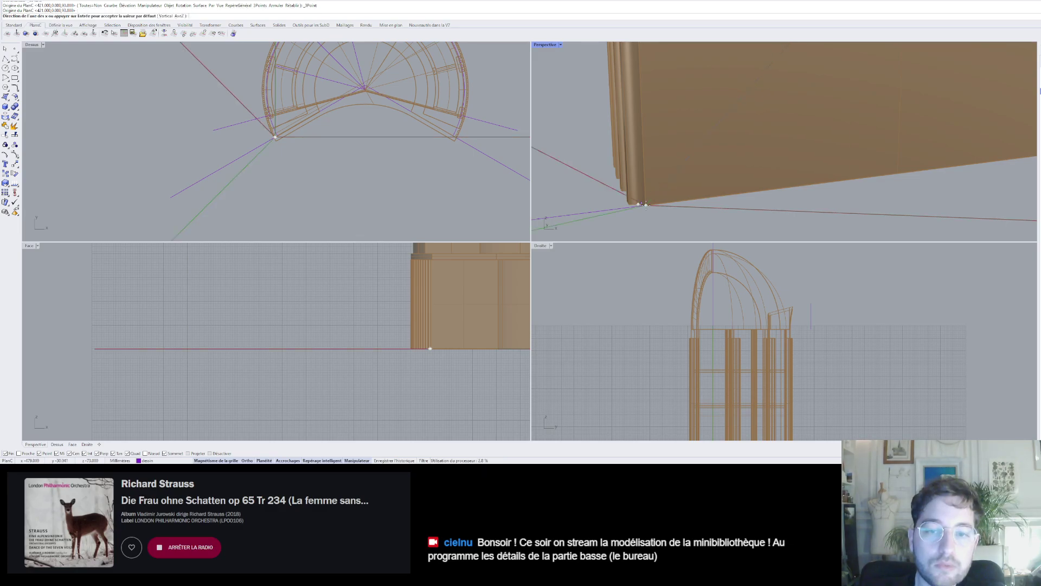
scroll(645, 205, "down", 2)
left_click(829, 181)
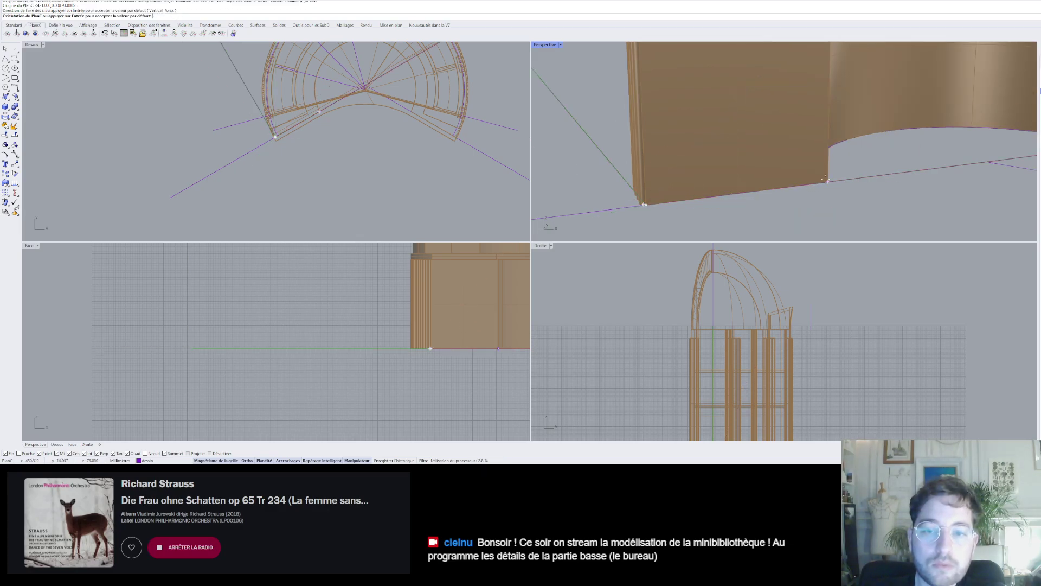
scroll(760, 171, "down", 3)
scroll(683, 50, "up", 2)
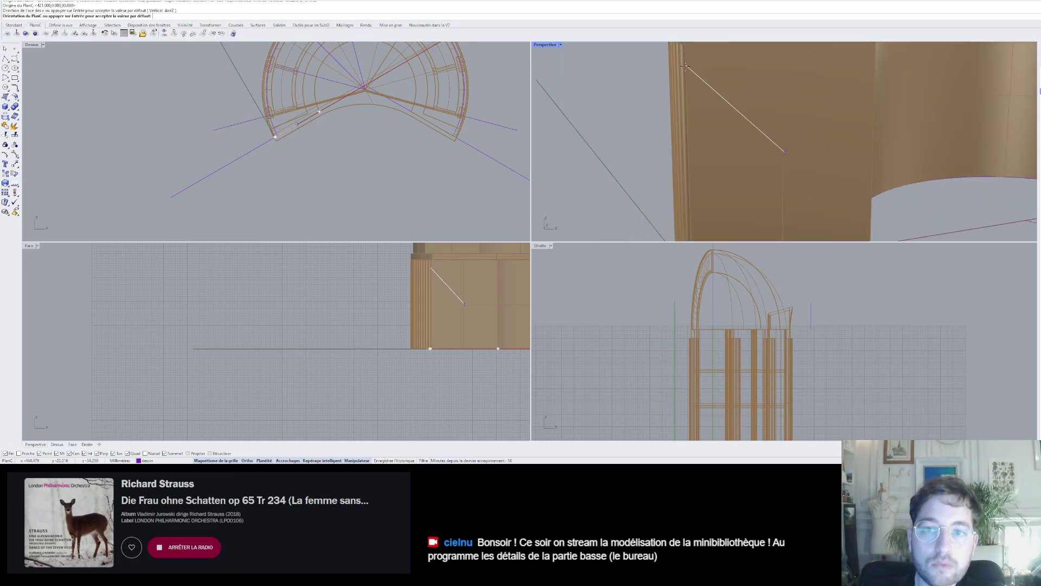
scroll(688, 124, "down", 3)
scroll(688, 145, "up", 2)
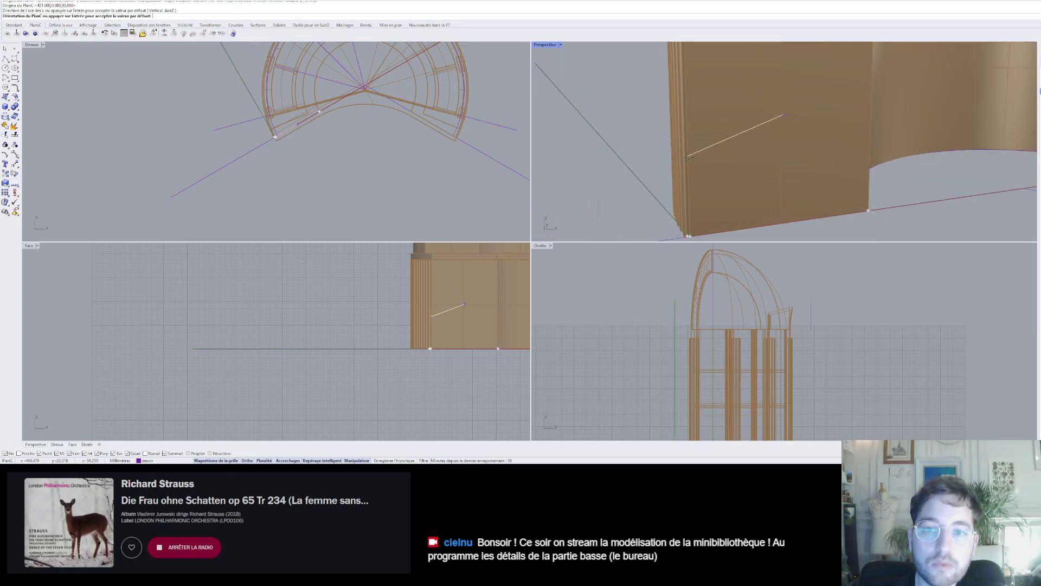
left_click(689, 204)
right_click_drag(666, 164, 702, 174)
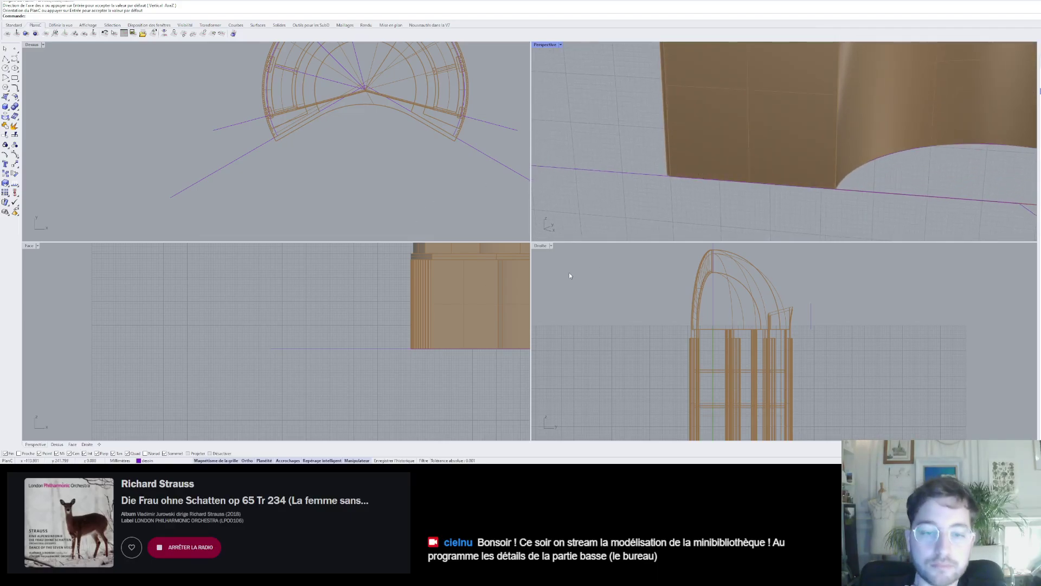
scroll(451, 333, "down", 18)
right_click_drag(404, 345, 234, 352)
scroll(244, 342, "up", 8)
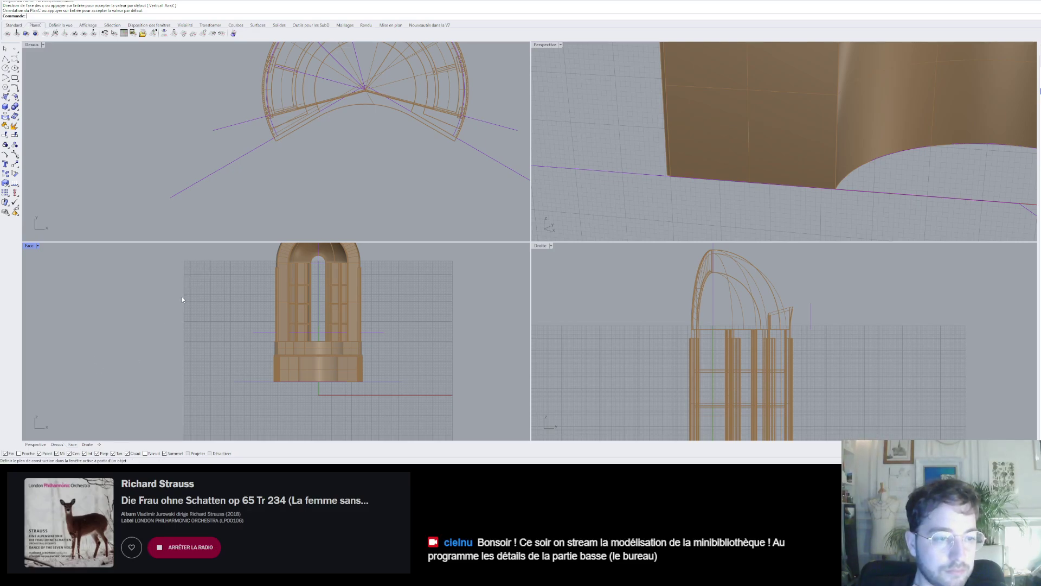
key("Return")
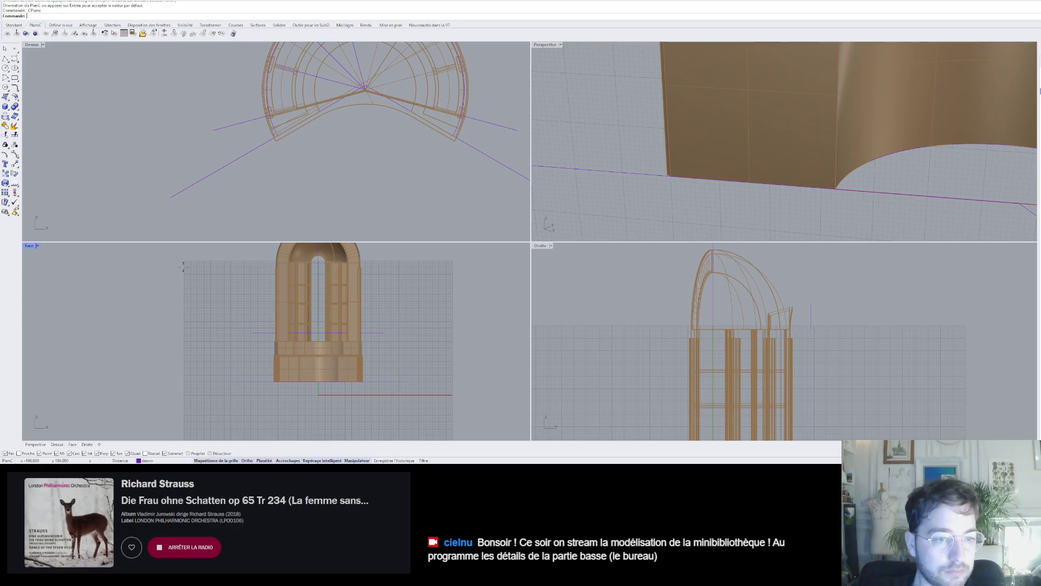
key("Escape")
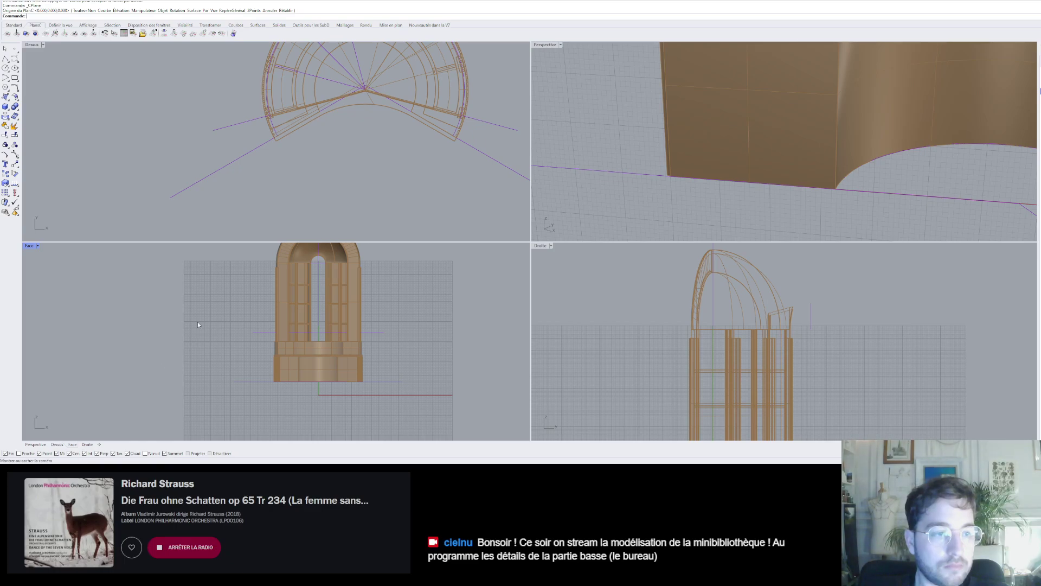
left_click(190, 231)
scroll(384, 344, "down", 8)
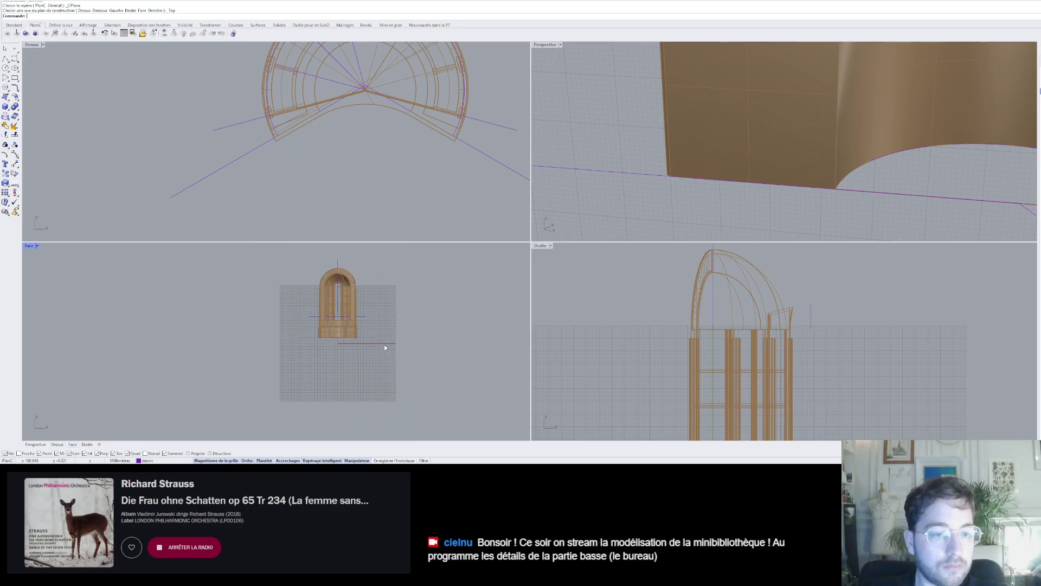
right_click_drag(384, 344, 369, 345)
scroll(320, 304, "up", 12)
scroll(294, 358, "up", 4)
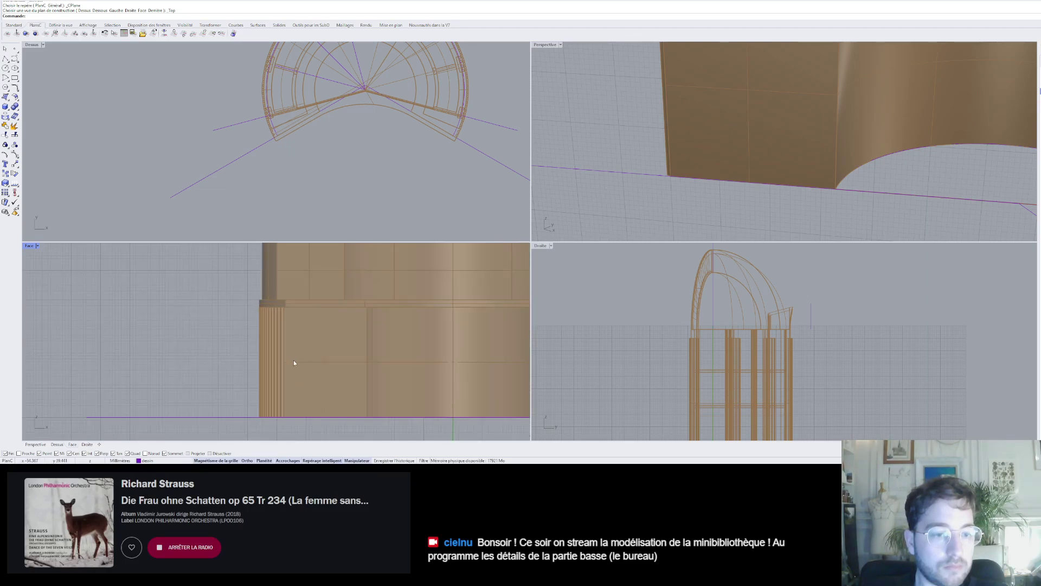
scroll(272, 336, "down", 3)
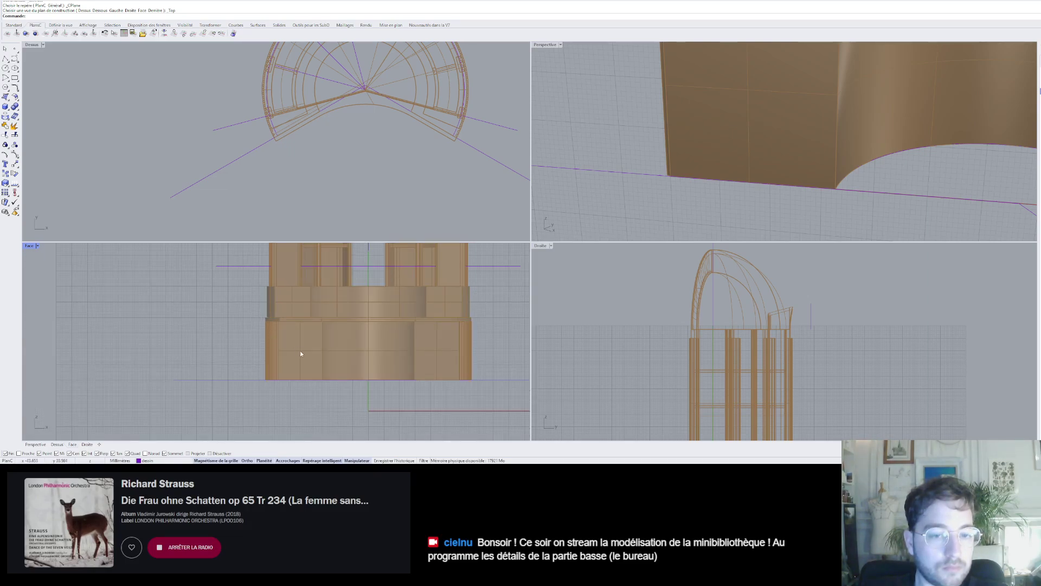
- Maximize the perspective view and save its current construction plane under the default name
right_click_drag(690, 184, 775, 159)
scroll(324, 370, "down", 6)
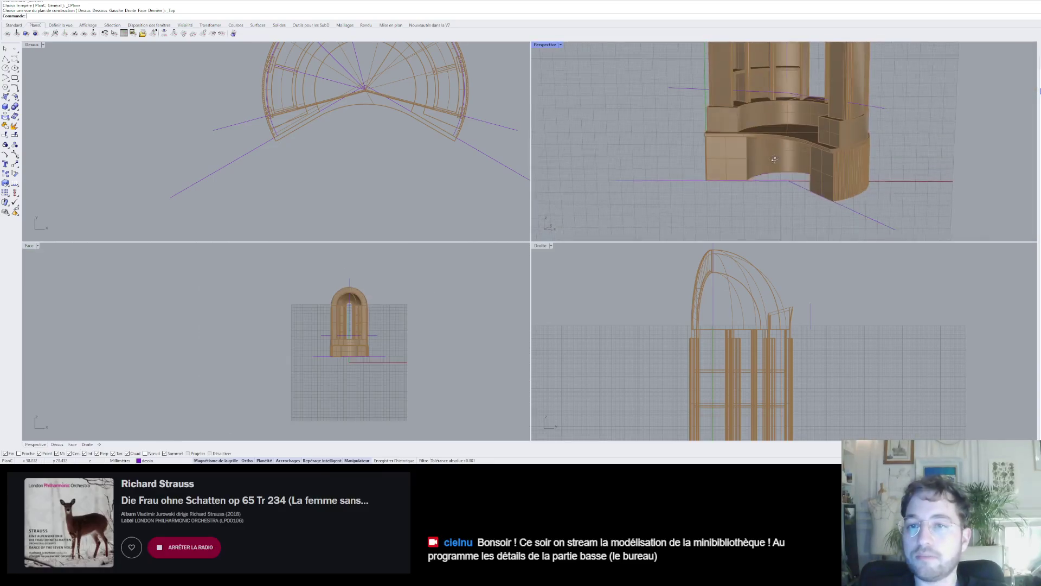
scroll(775, 158, "down", 6)
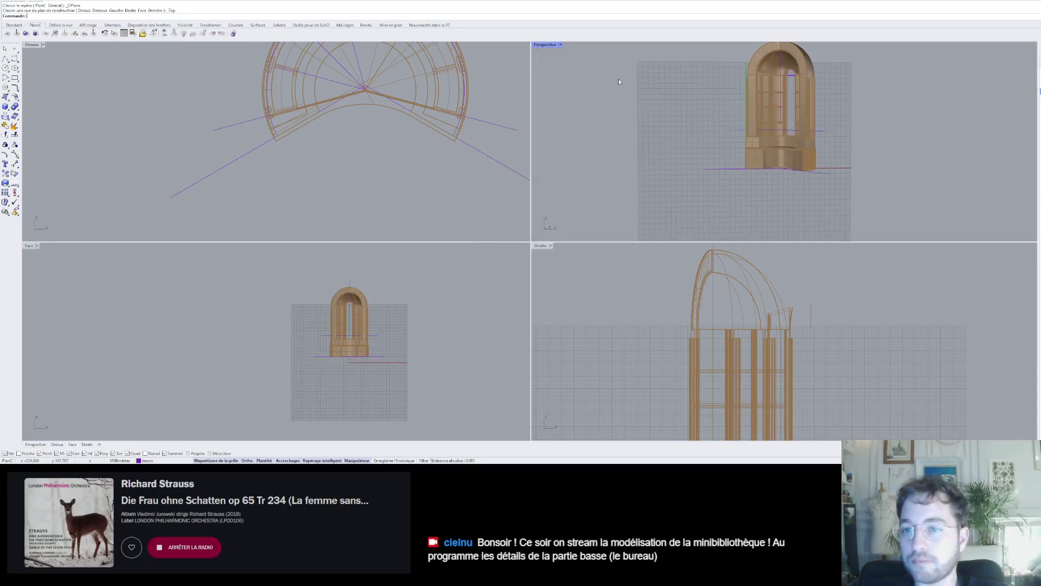
double_click(545, 45)
scroll(451, 176, "up", 4)
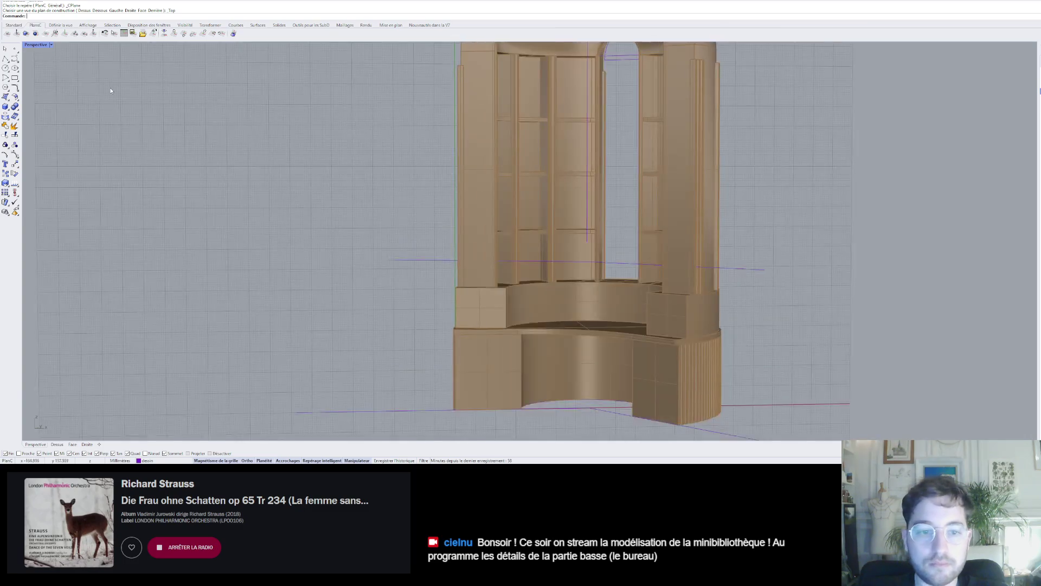
left_click(133, 34)
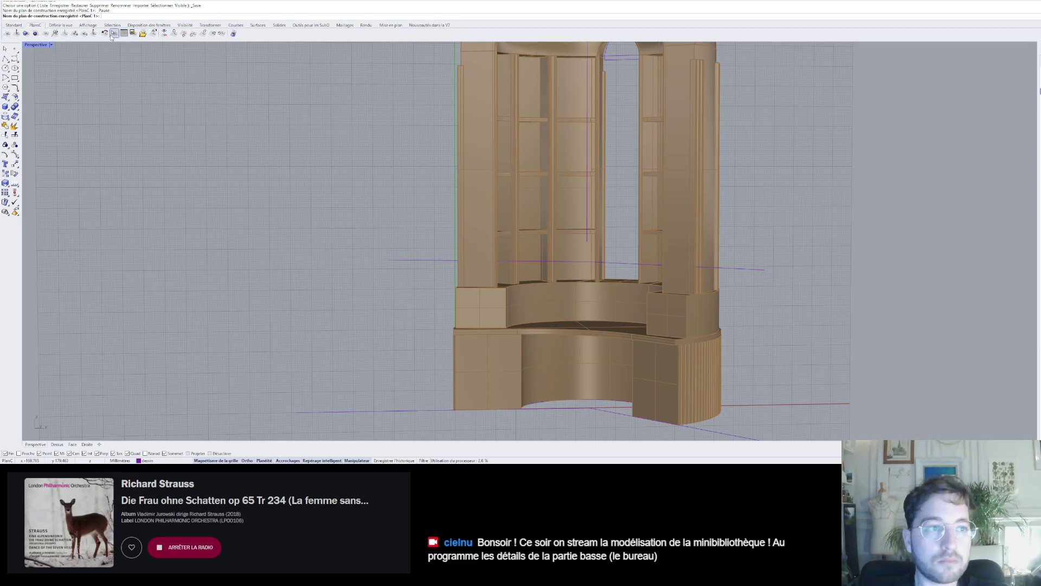
key("Return")
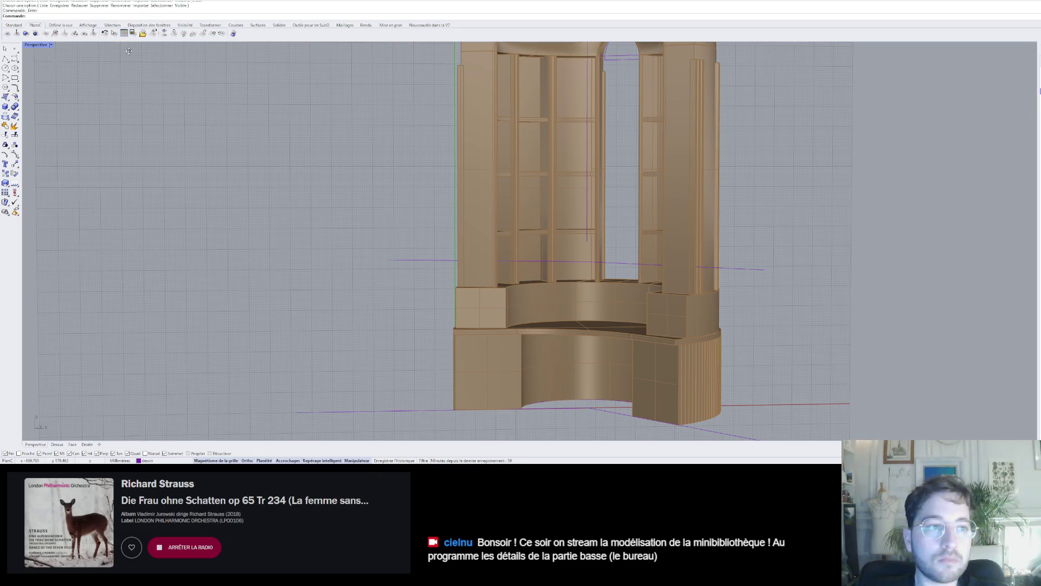
- Cycle through the previous construction planes and return to the one on the desk's left front face
key("Escape")
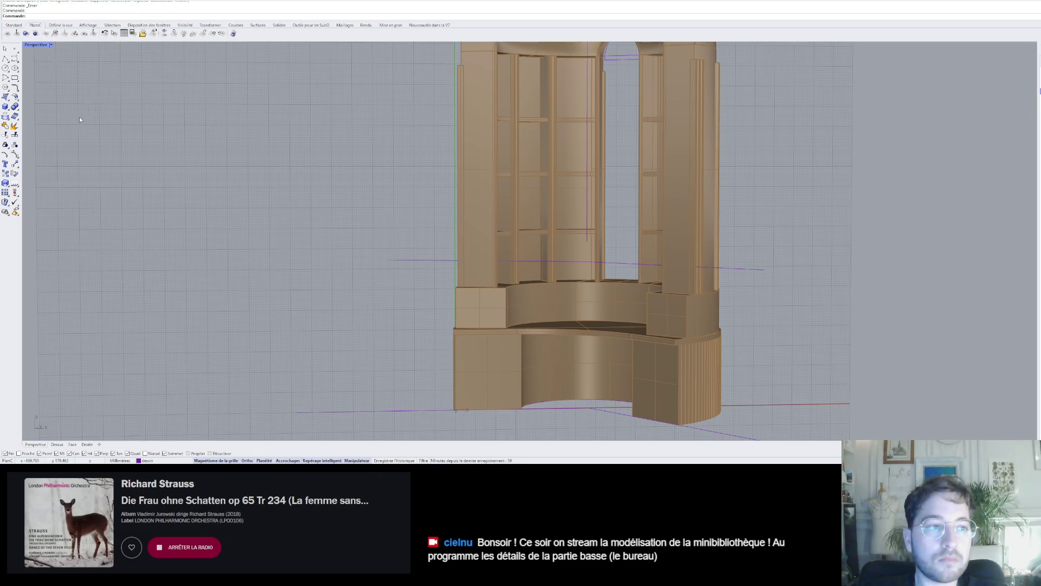
key("shift+Home")
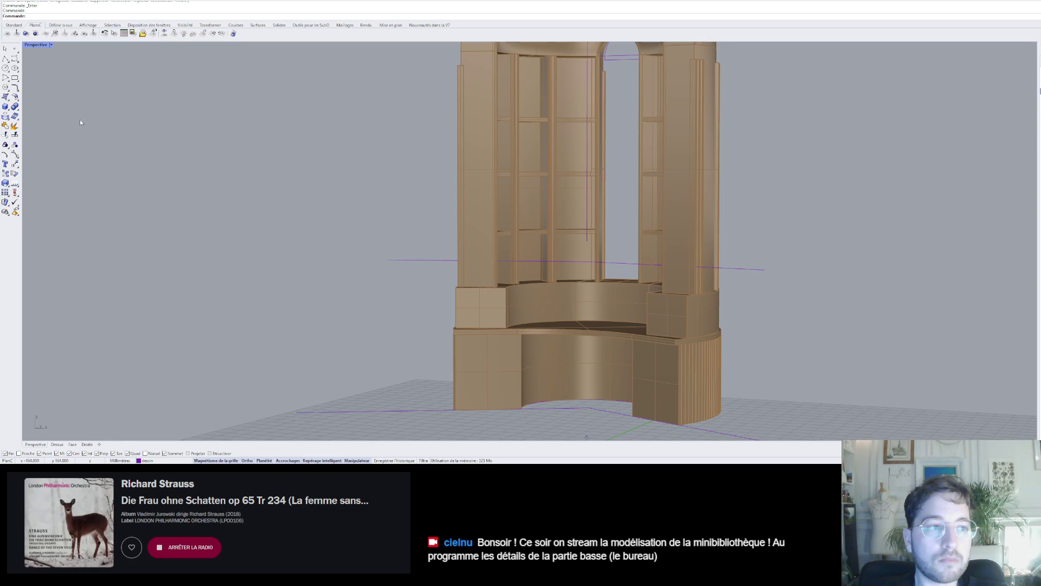
key("shift+Home")
key("shift+Home")
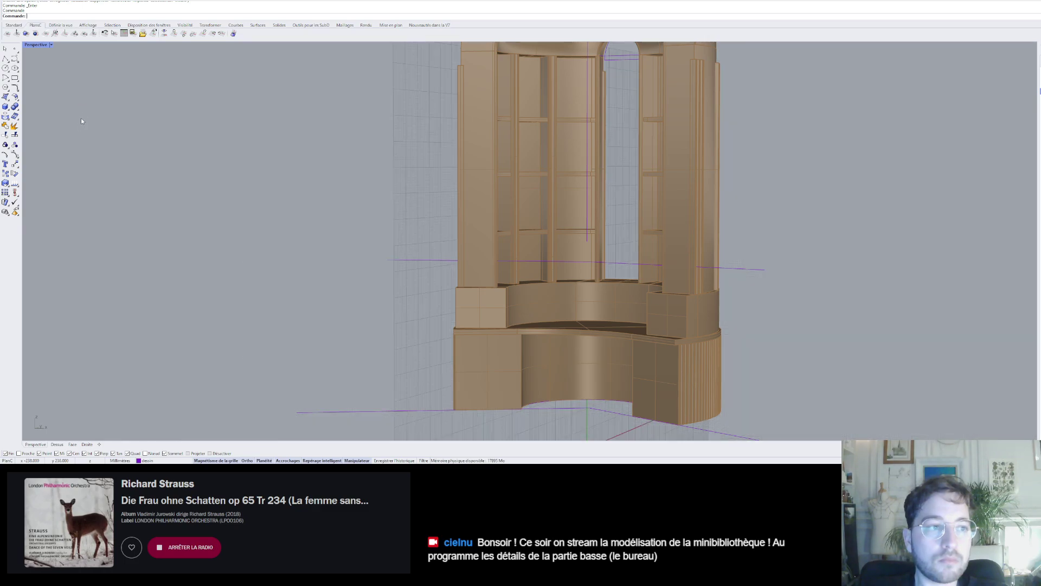
key("shift+Home")
key("Escape")
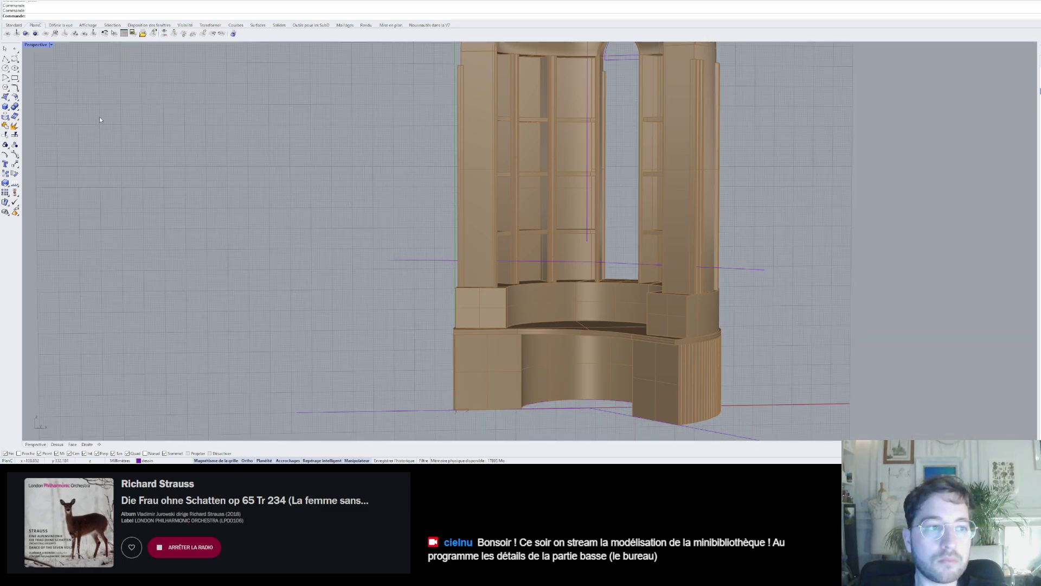
key("shift+Home")
scroll(526, 219, "down", 8)
right_click_drag(318, 167, 450, 204)
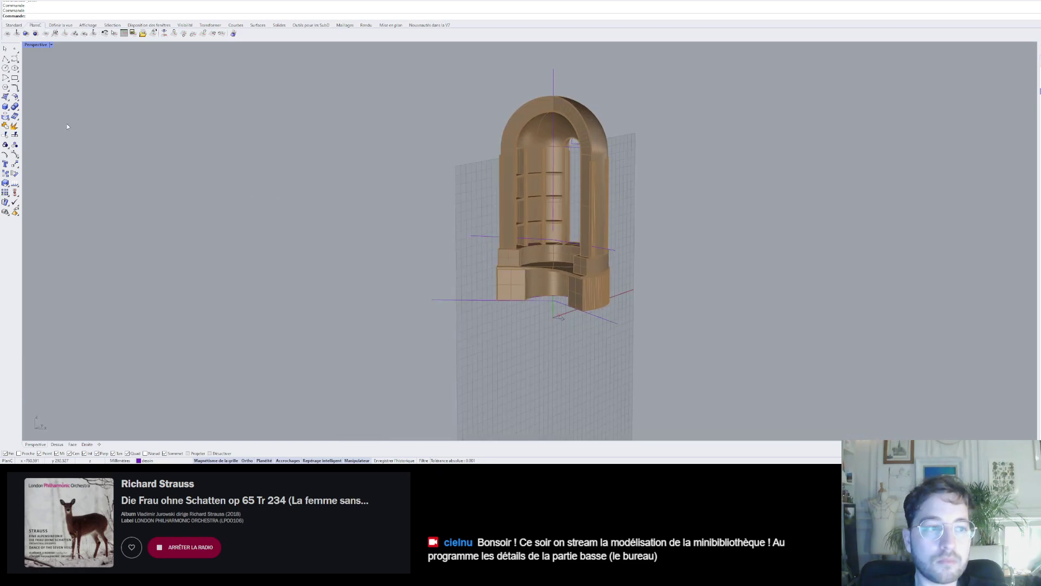
key("shift+Home")
right_click_drag(529, 297, 536, 270)
scroll(510, 281, "up", 10)
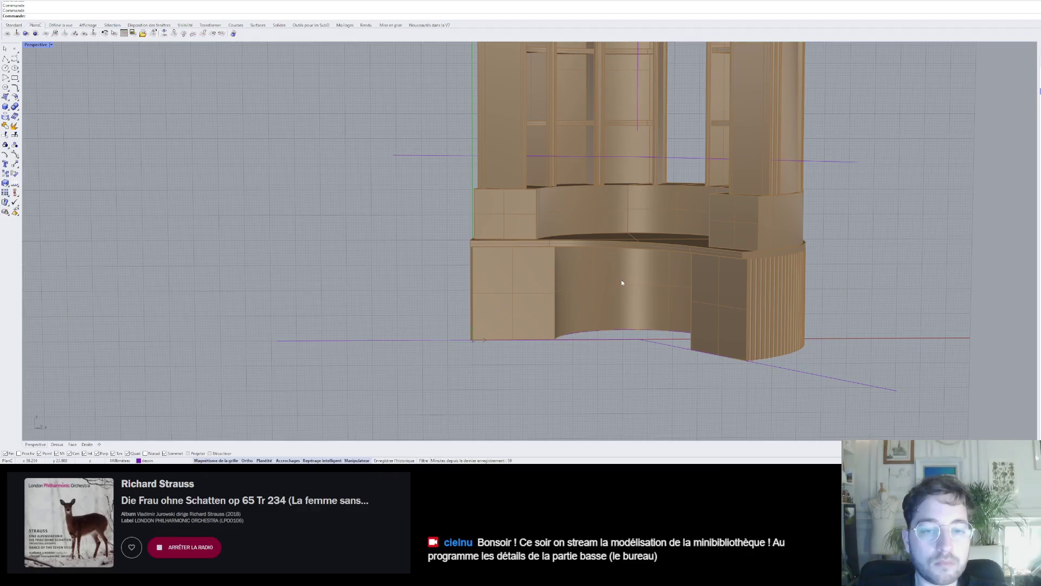
- Switch the perspective view to a plan view of the construction plane on the desk's left front face
left_click(50, 45)
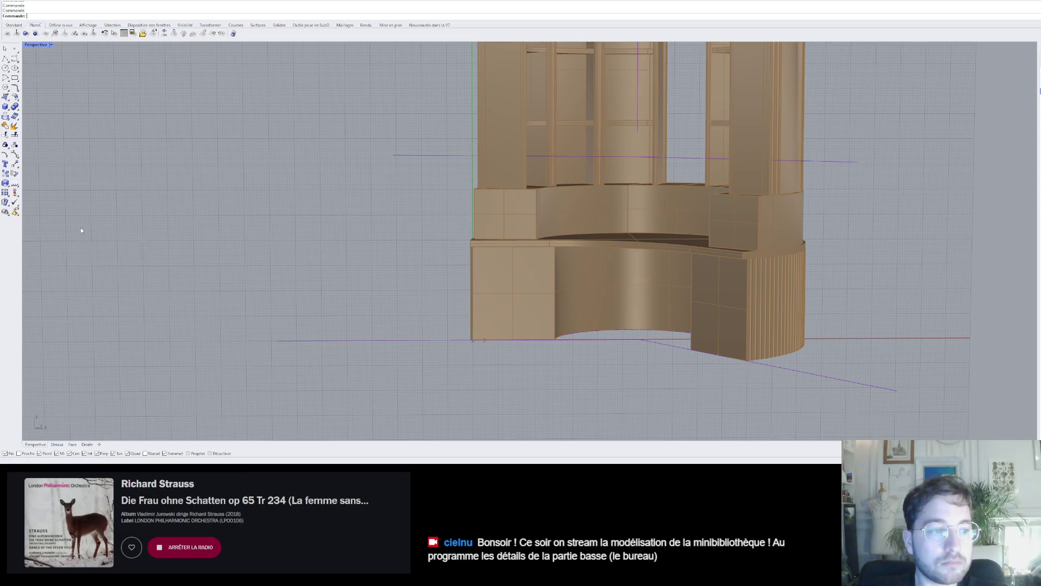
key("F4")
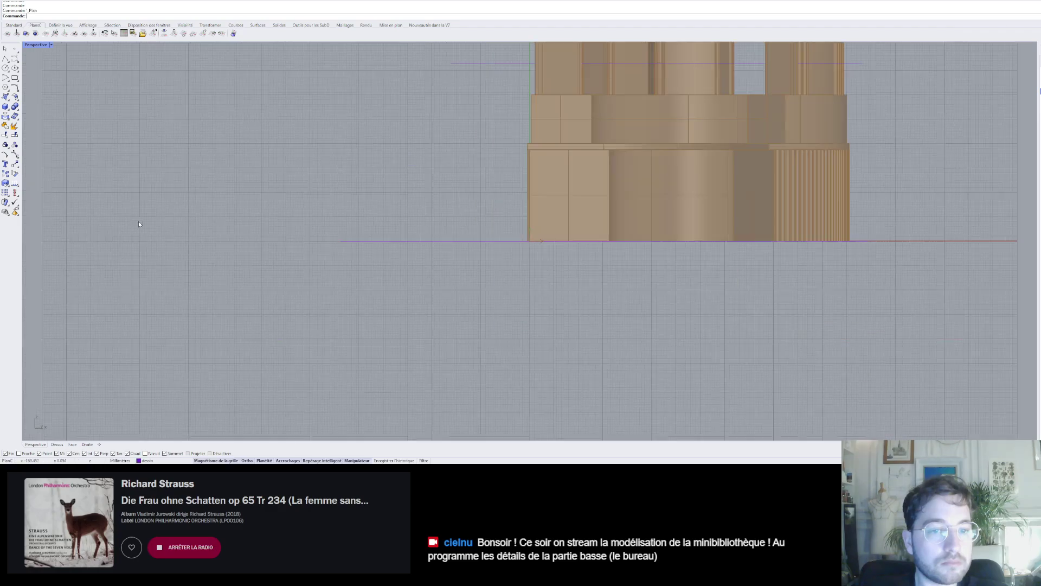
scroll(559, 179, "up", 8)
scroll(547, 178, "up", 1)
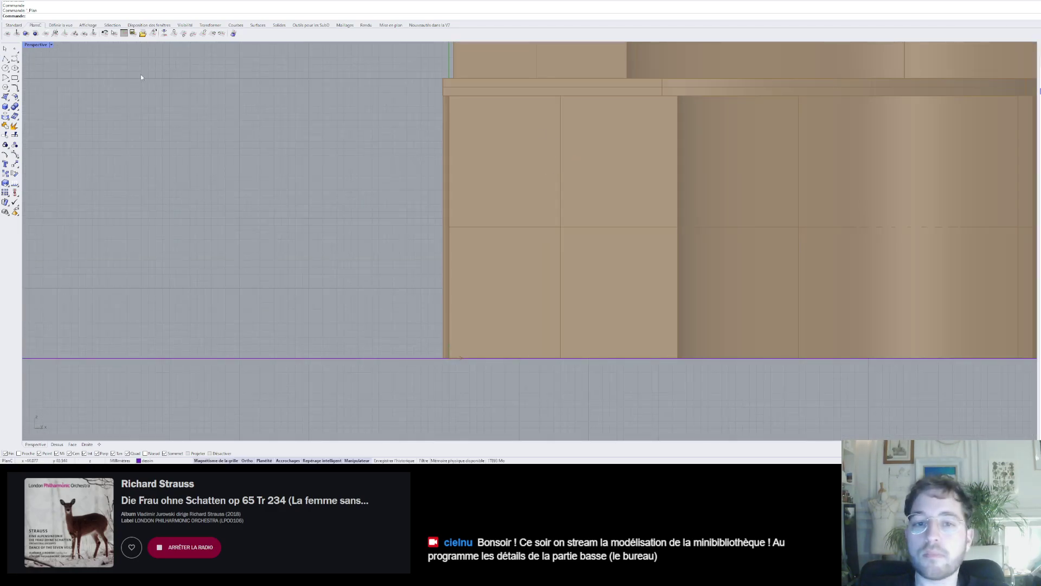
- Draw two stacked rectangles of about 28 by 10 mm on the desk's left front face, about 1 mm apart, starting near its upper edge
left_click(14, 77)
left_click(463, 107)
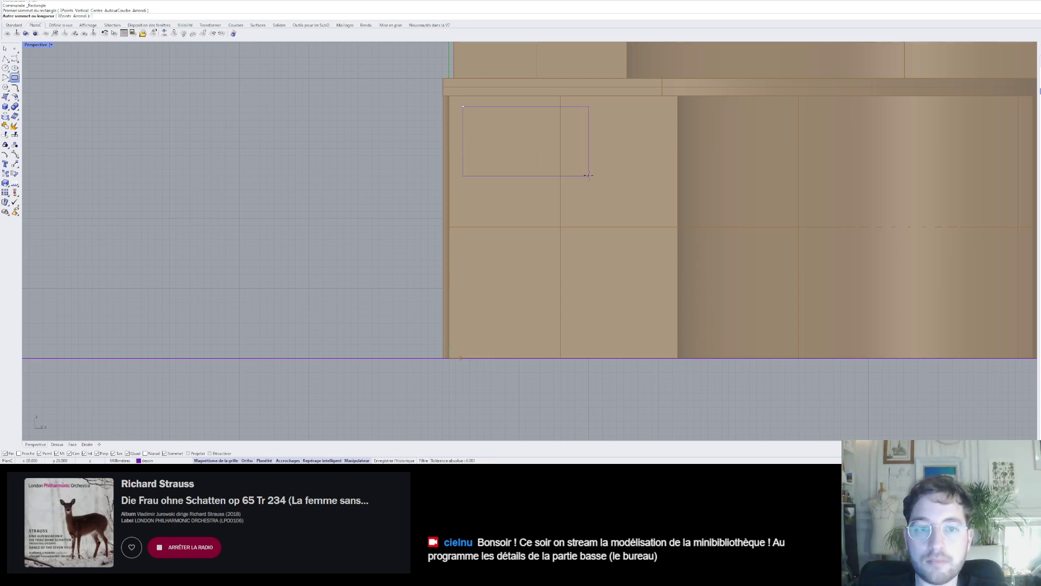
left_click(658, 183)
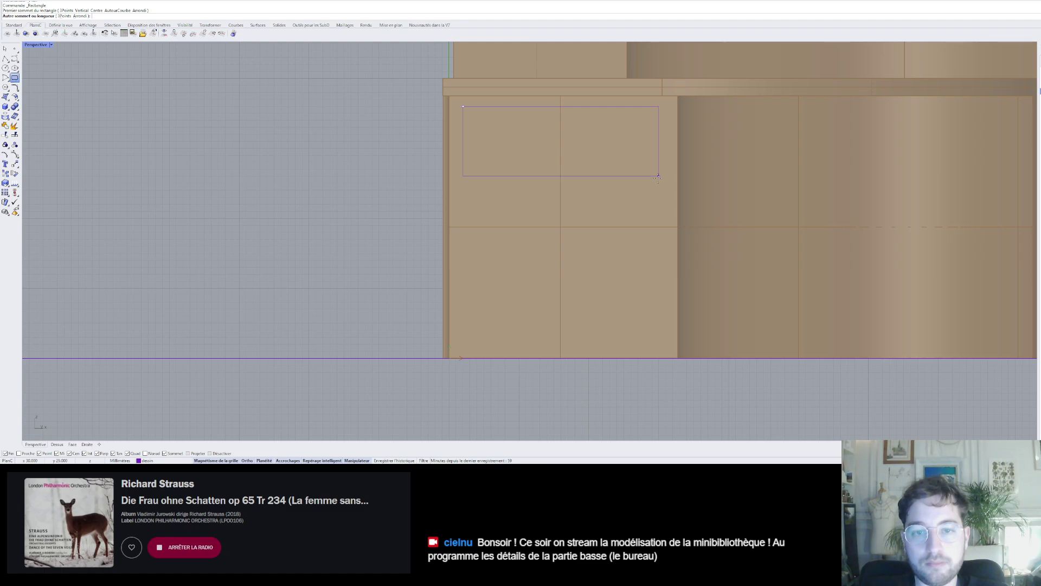
key("Return")
left_click(464, 184)
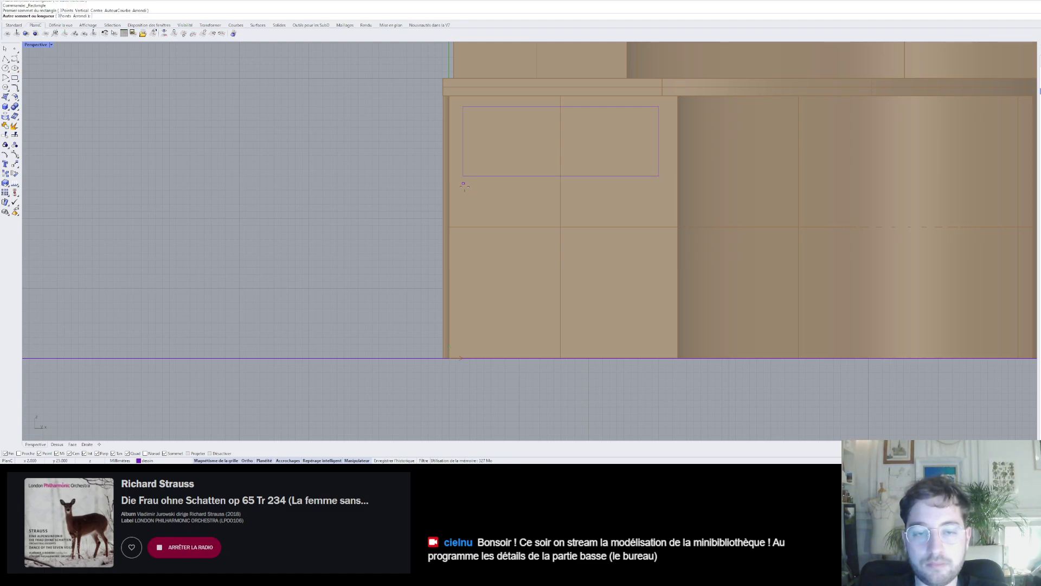
left_click(659, 253)
key("Return")
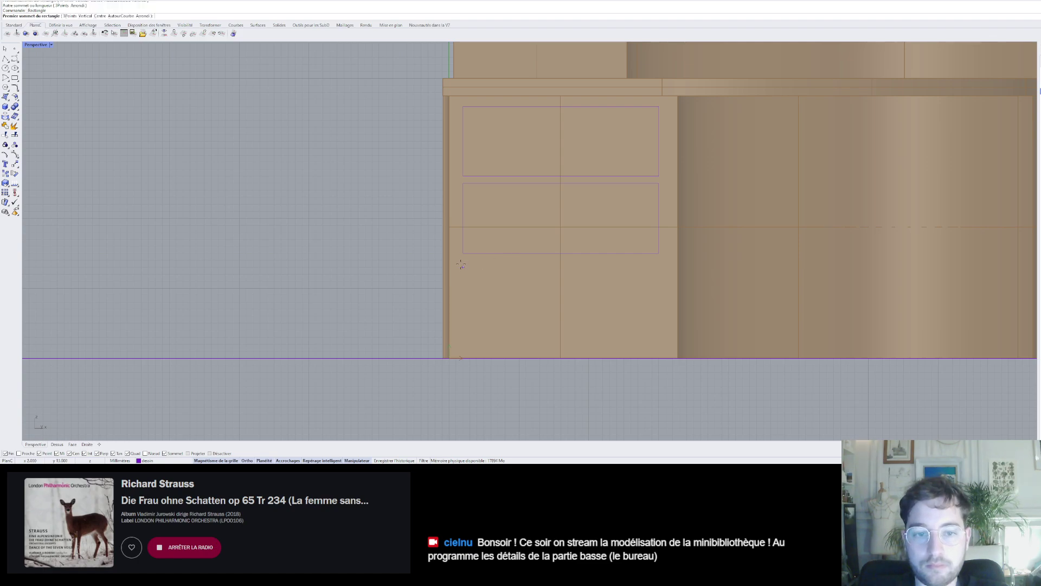
left_click(463, 266)
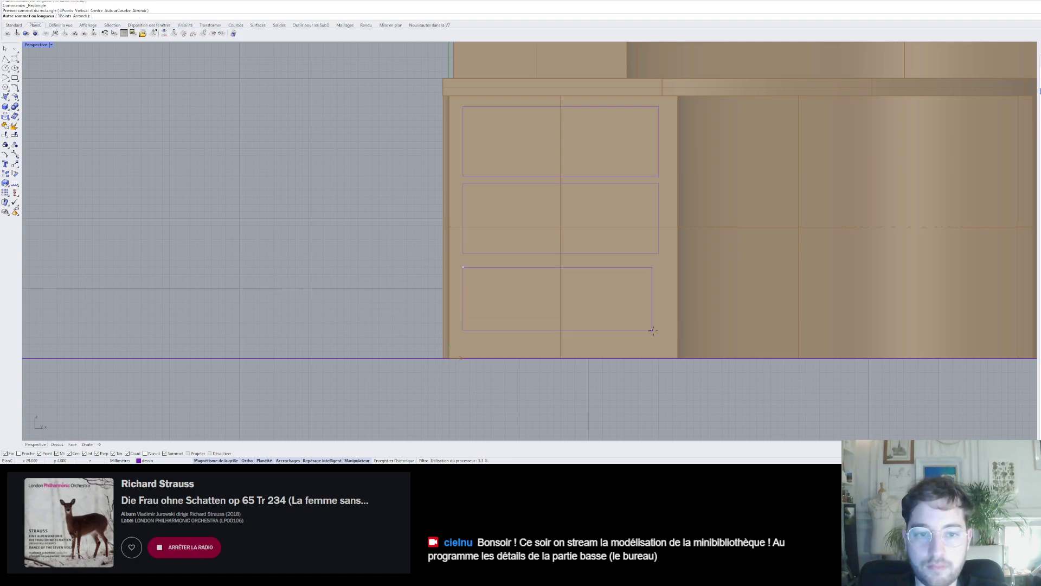
key("Escape")
- Draw a third rectangle of about 28 by 10 mm on the left front face, about 1 mm below the second one
key("Return")
left_click(463, 262)
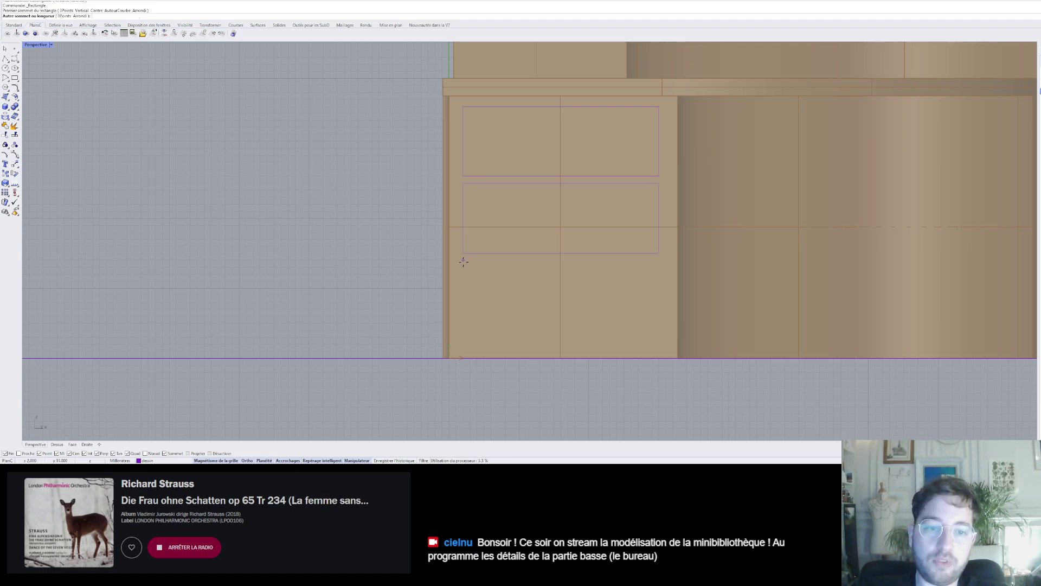
left_click(659, 330)
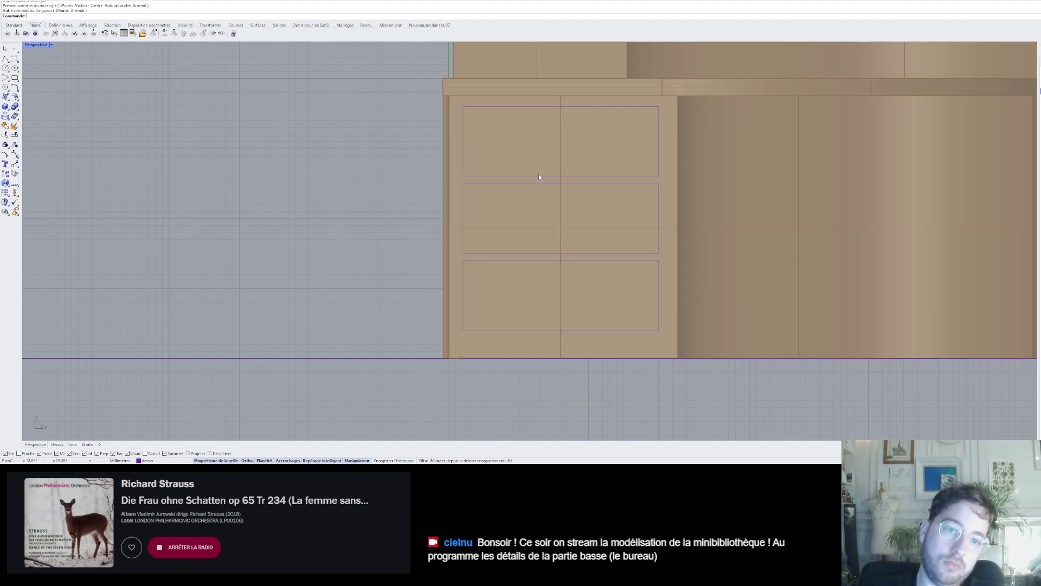
- Try to move the top rectangle straight down onto the third one, and undo the move
left_click(556, 171)
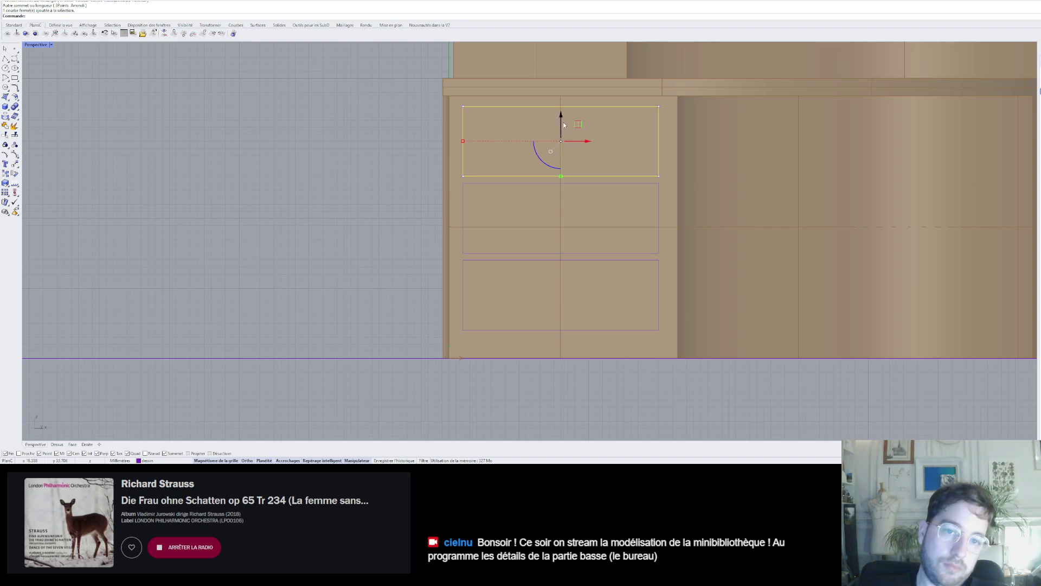
left_click_drag(562, 121, 564, 274)
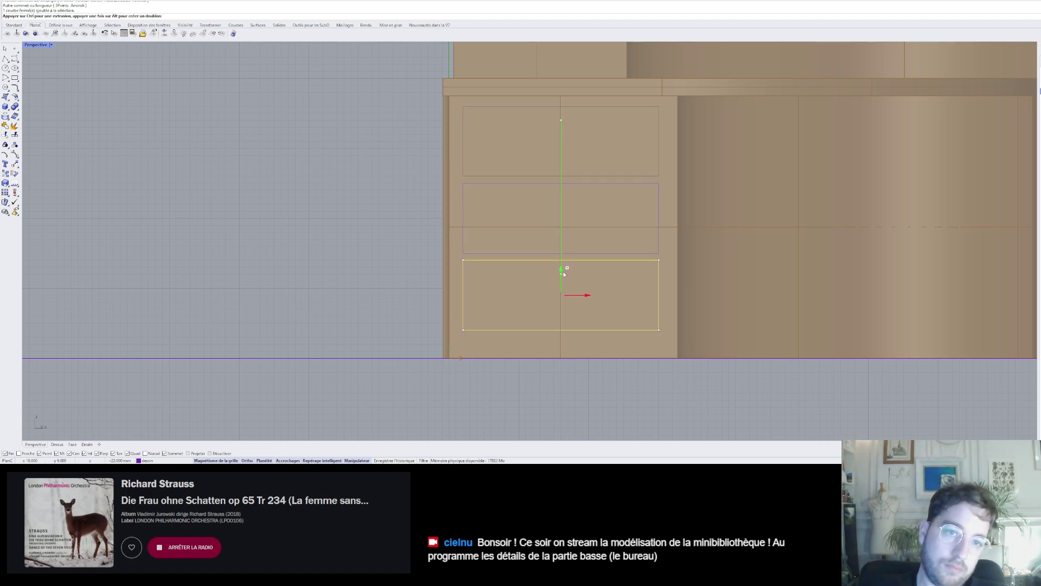
left_click_drag(564, 274, 569, 263)
key("ctrl+z")
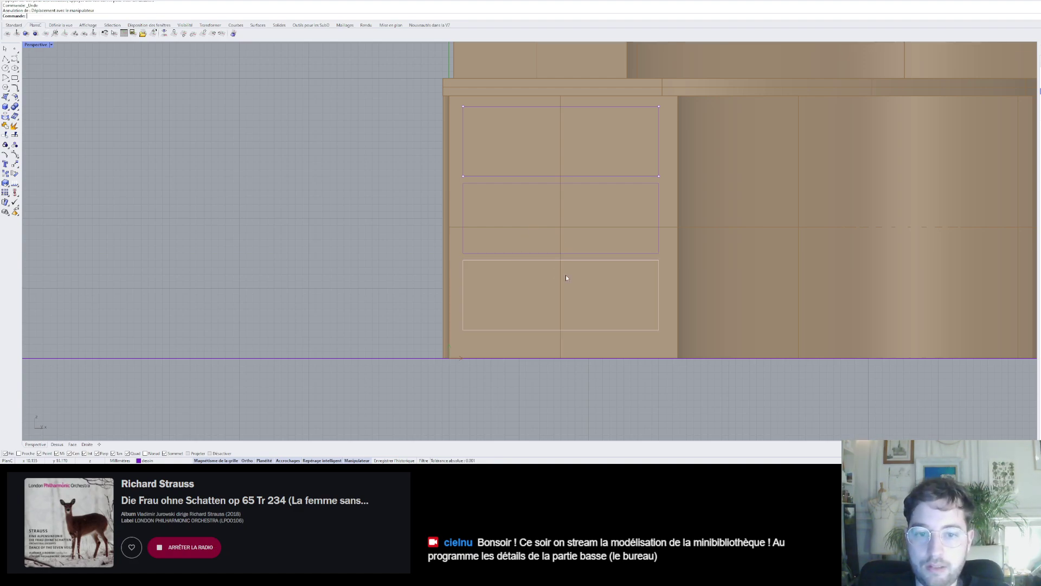
- Move the three stacked rectangles down about 1 mm together on the desk's left front face
left_click(564, 261)
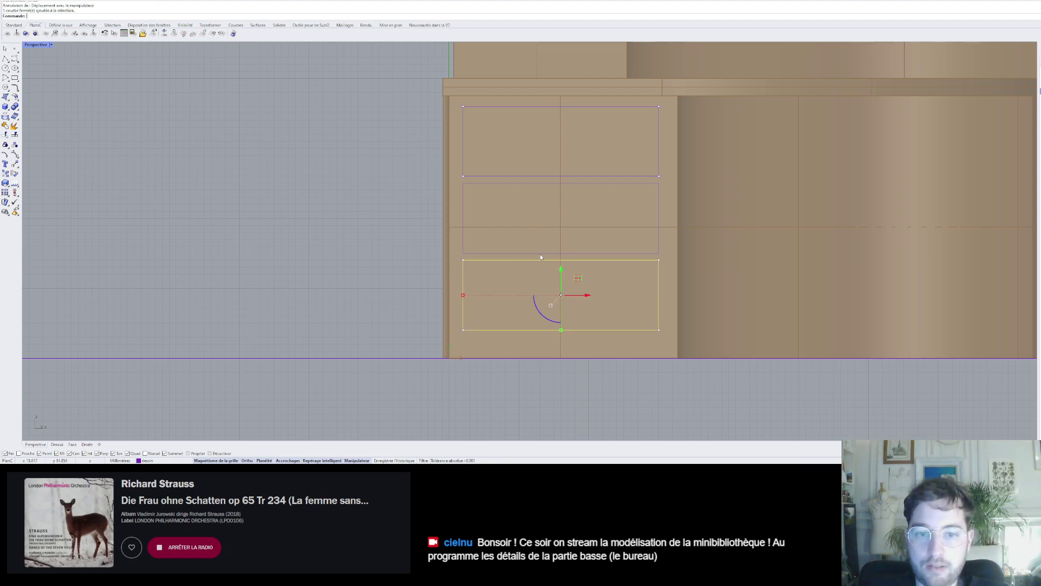
left_click(586, 253, "shift")
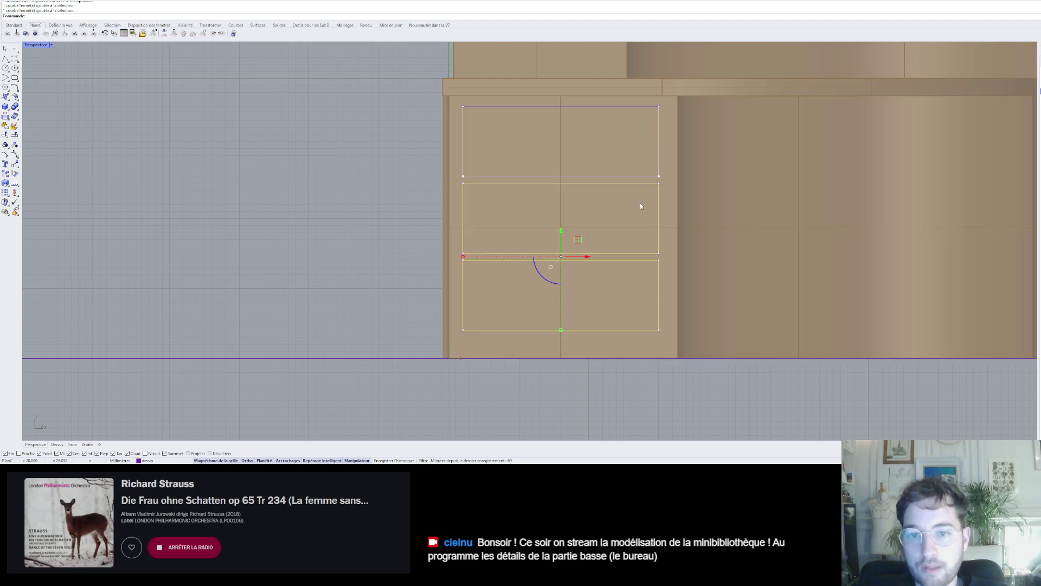
mouse_move(561, 191)
left_mouse_down()
mouse_move(563, 213)
mouse_move(561, 198)
left_mouse_up()
left_click(356, 169)
- Examine the proportions and spacing of the three rectangles against the desk front and the rest of the mini-library
scroll(363, 169, "down", 6)
right_click_drag(534, 157, 480, 246, "shift")
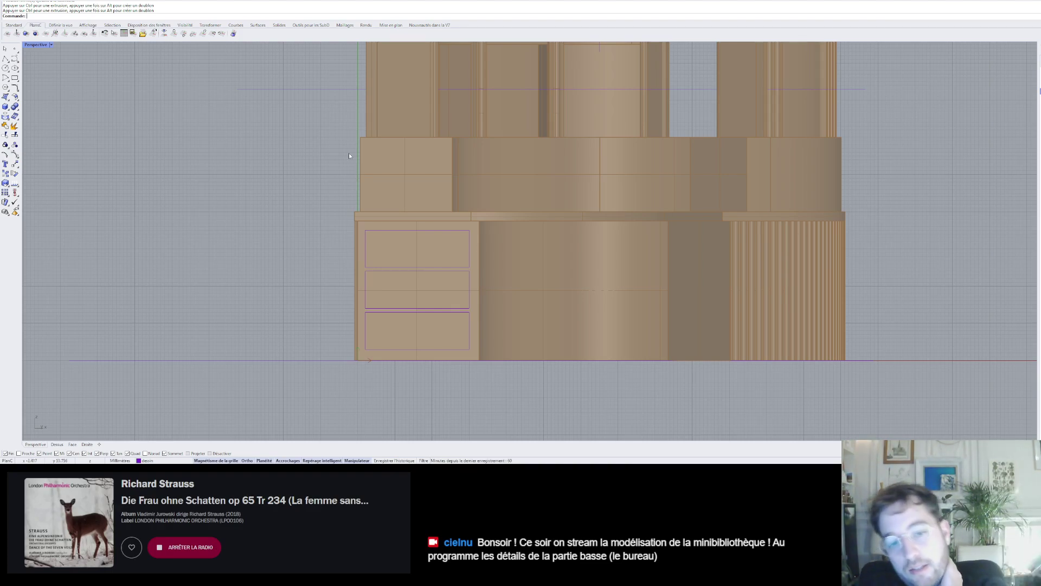
scroll(515, 165, "down", 3)
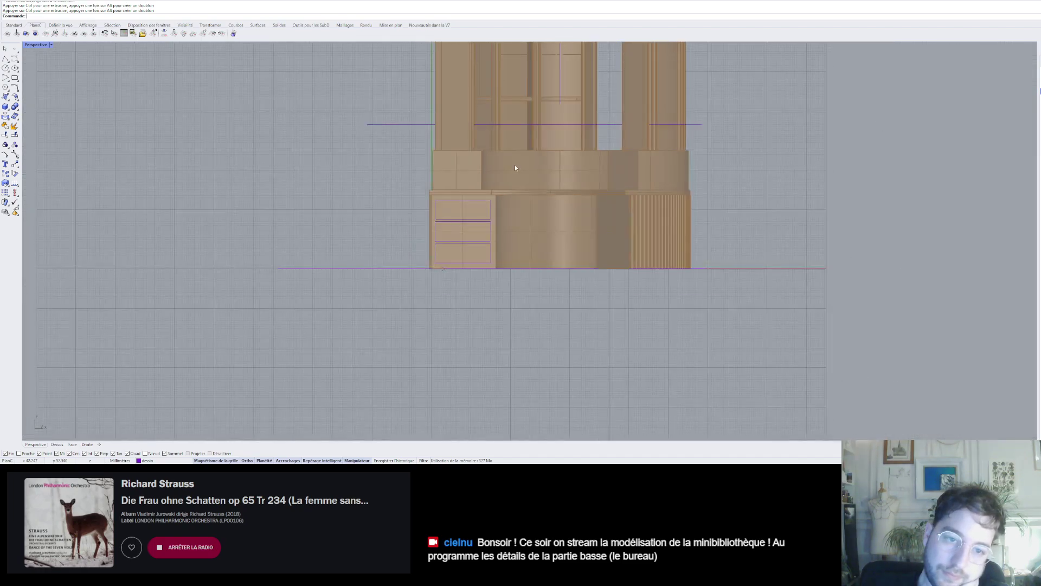
scroll(460, 245, "up", 6)
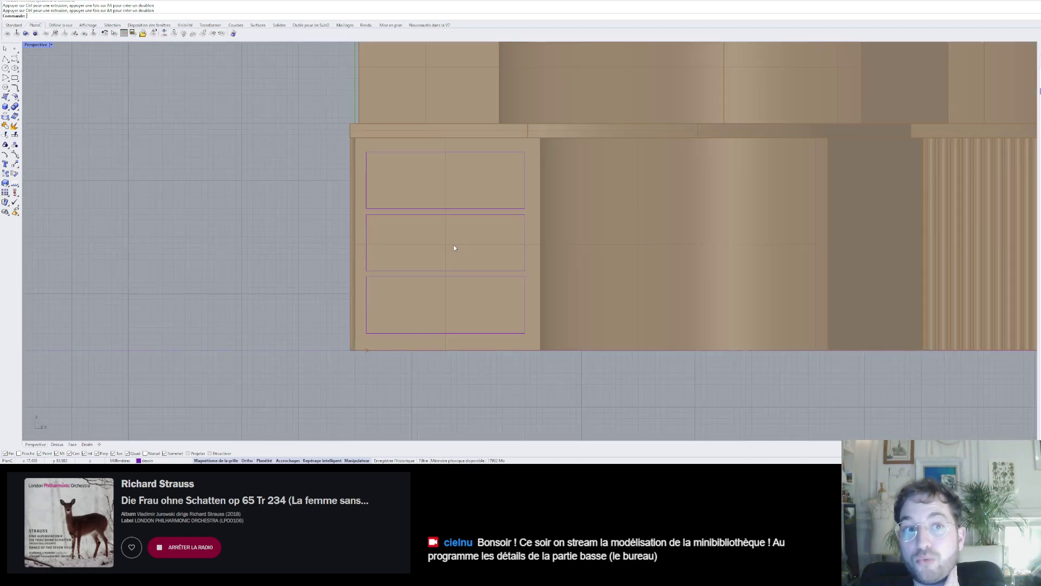
scroll(455, 248, "down", 2)
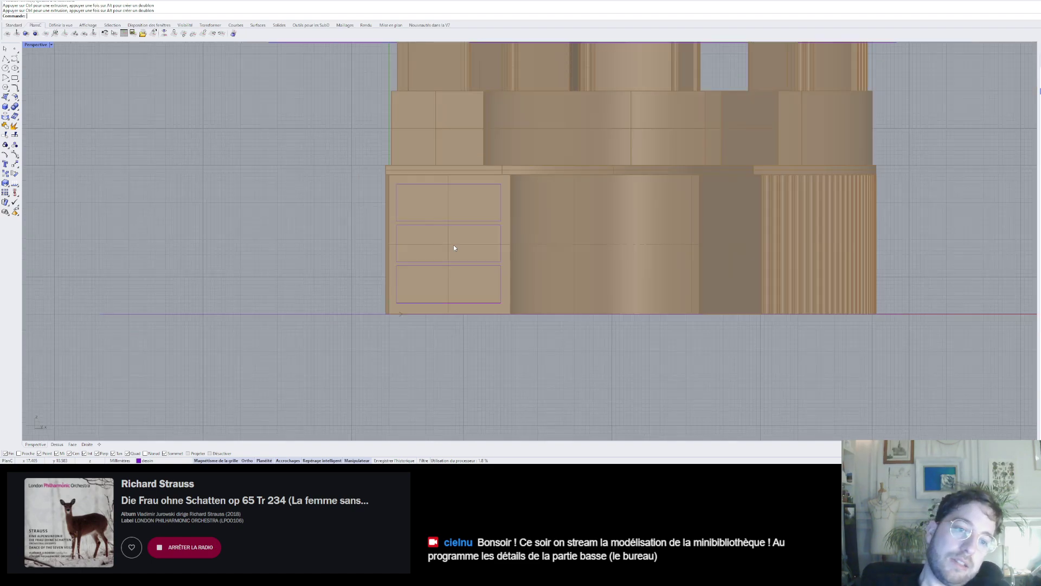
scroll(455, 247, "up", 4)
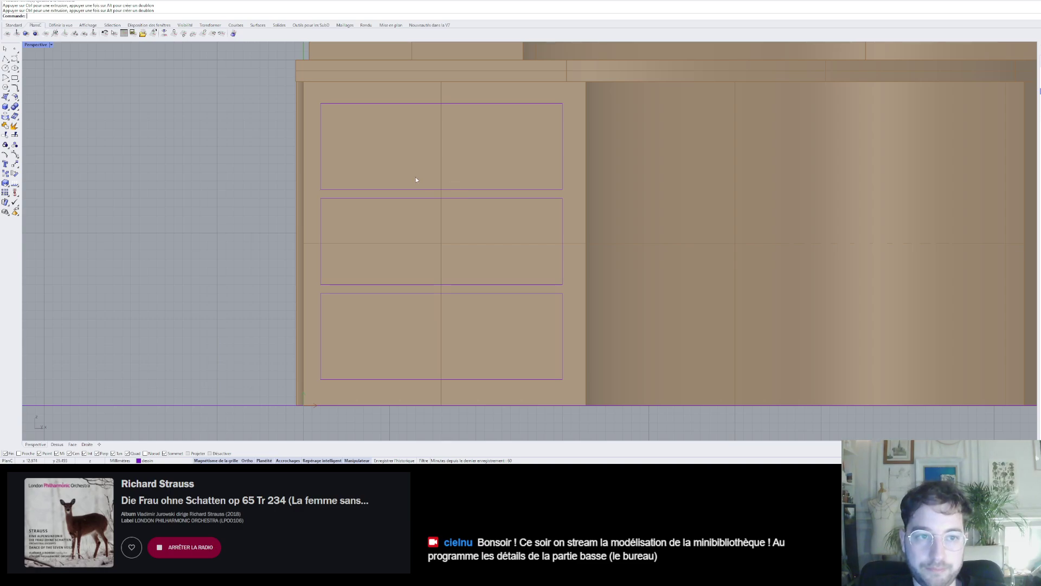
scroll(410, 179, "down", 4)
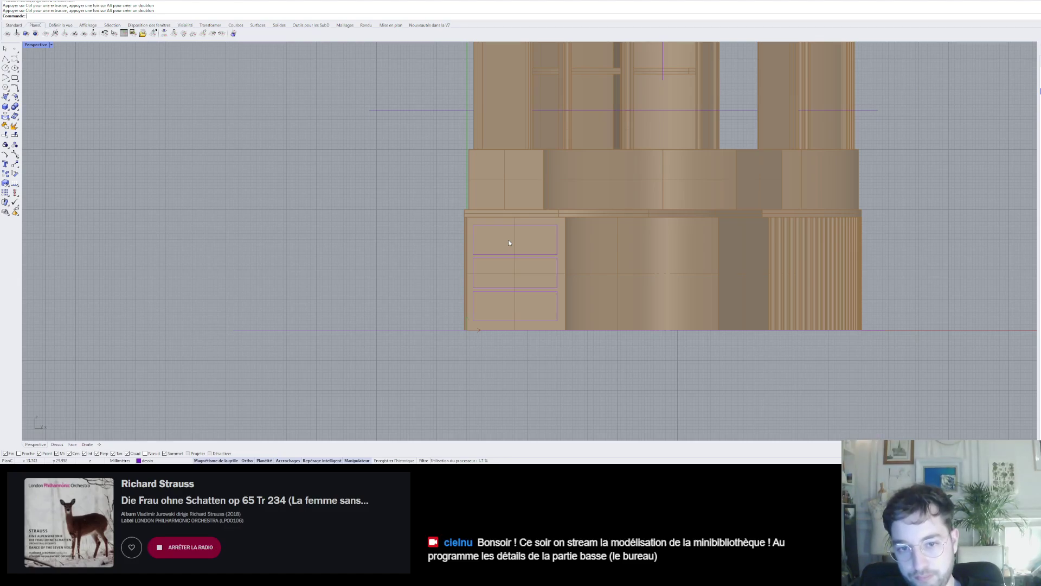
scroll(509, 242, "up", 5)
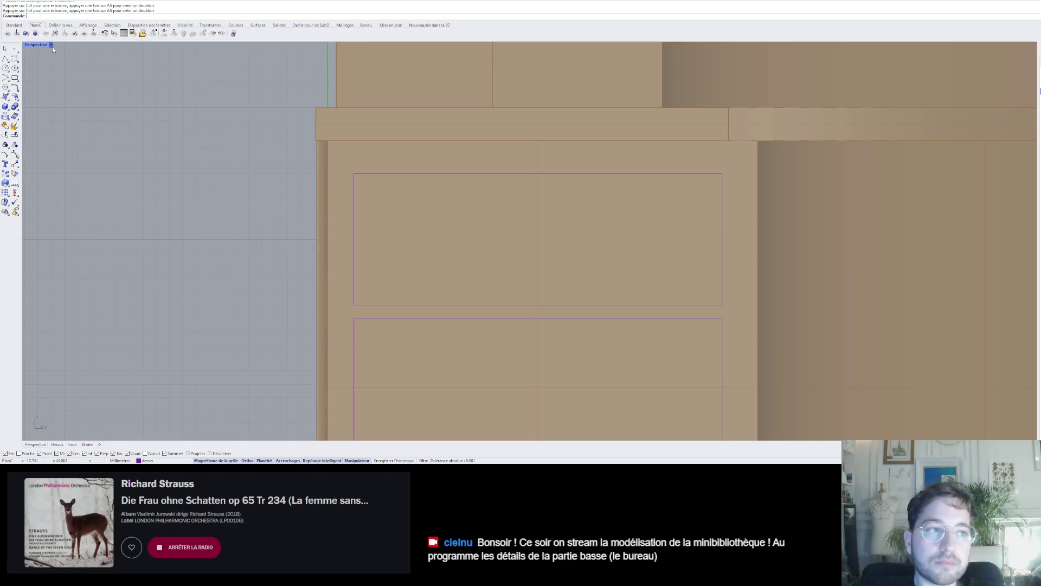
- Switch the viewport from the plan view back to the standard perspective view
left_click(50, 47)
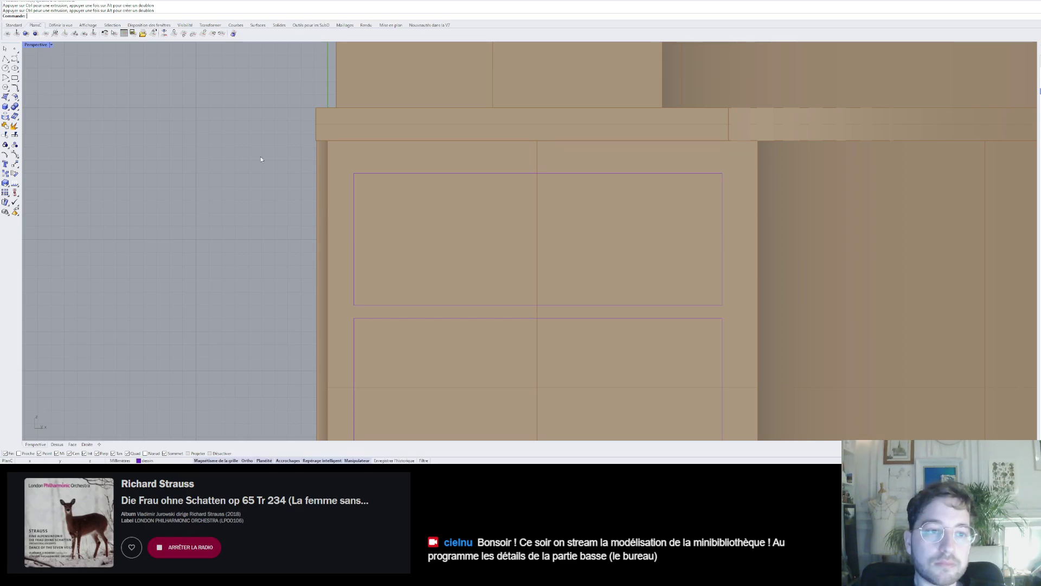
scroll(293, 193, "down", 6)
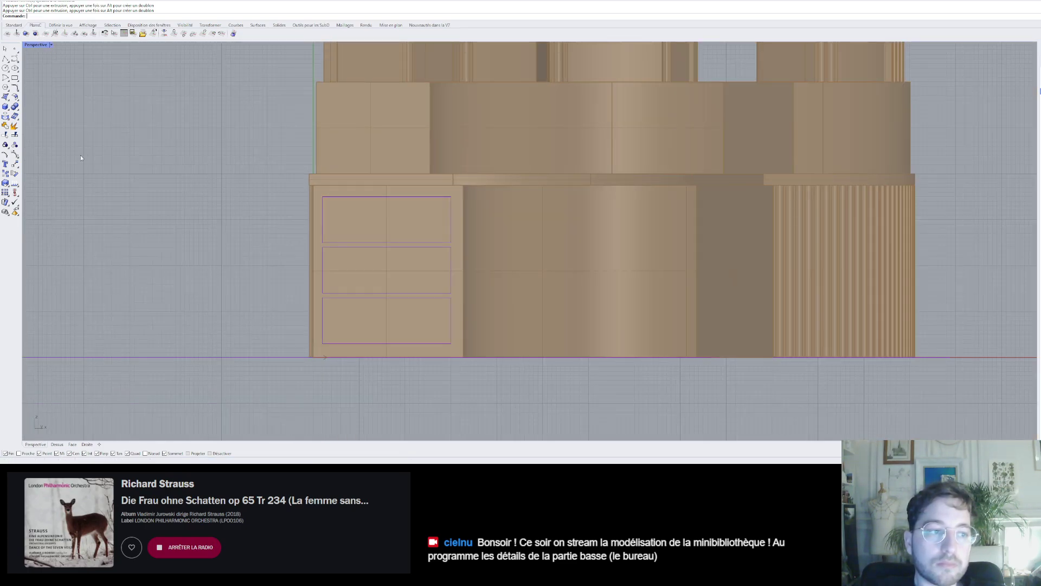
left_click(178, 279)
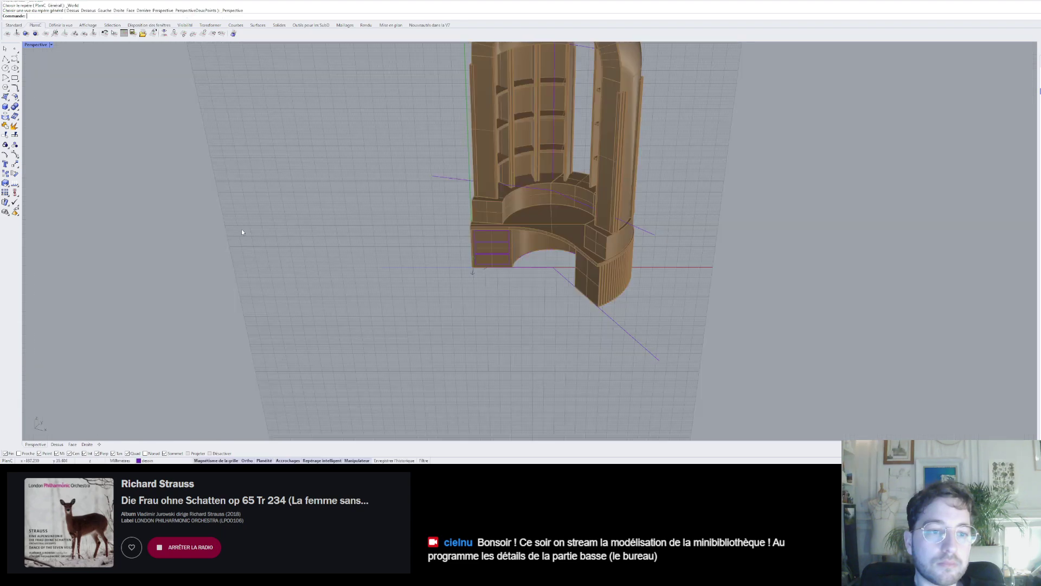
- Extrude the top rectangle on the desk's left front face outward into a thin closed solid panel
right_click_drag(242, 230, 487, 250)
scroll(487, 250, "up", 7)
right_click_drag(640, 304, 571, 283)
scroll(469, 268, "up", 4)
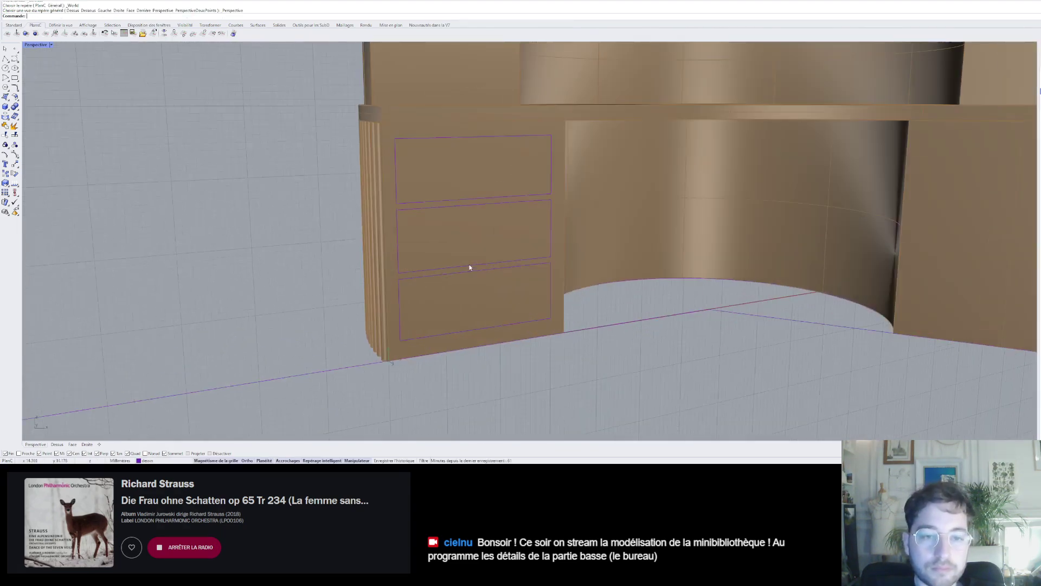
left_click(258, 26)
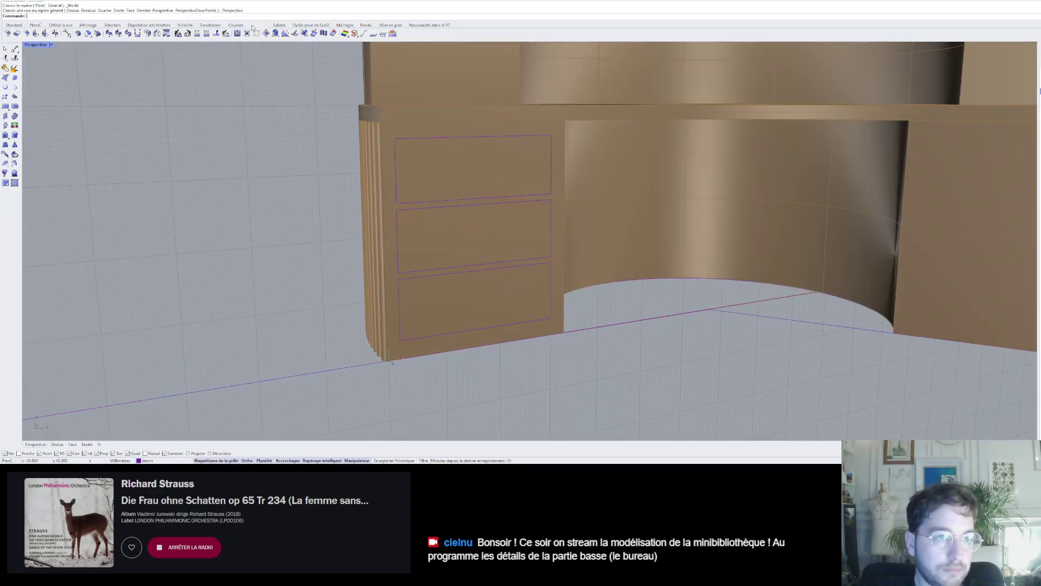
left_click(279, 25)
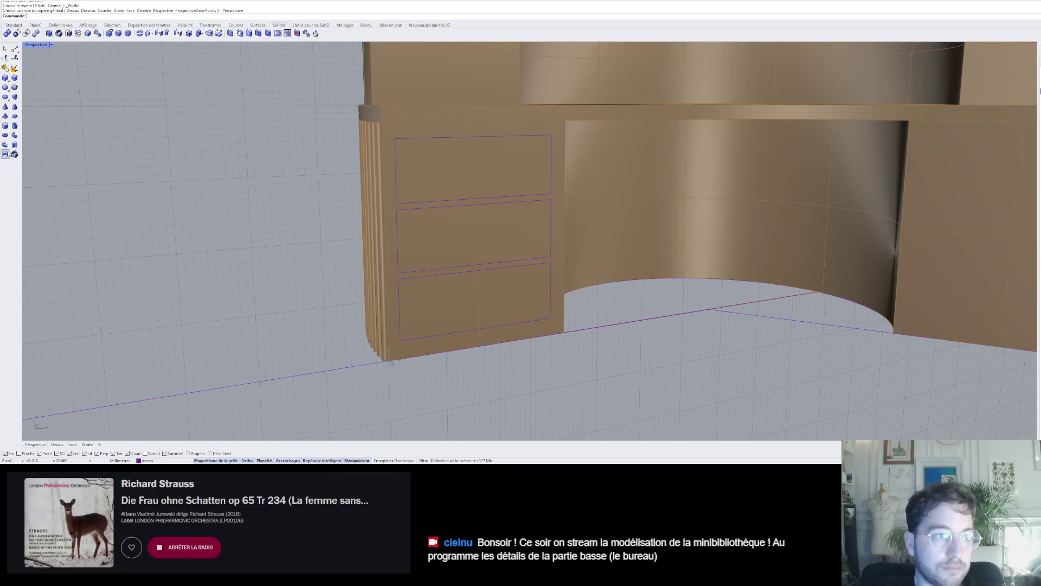
left_click(15, 135)
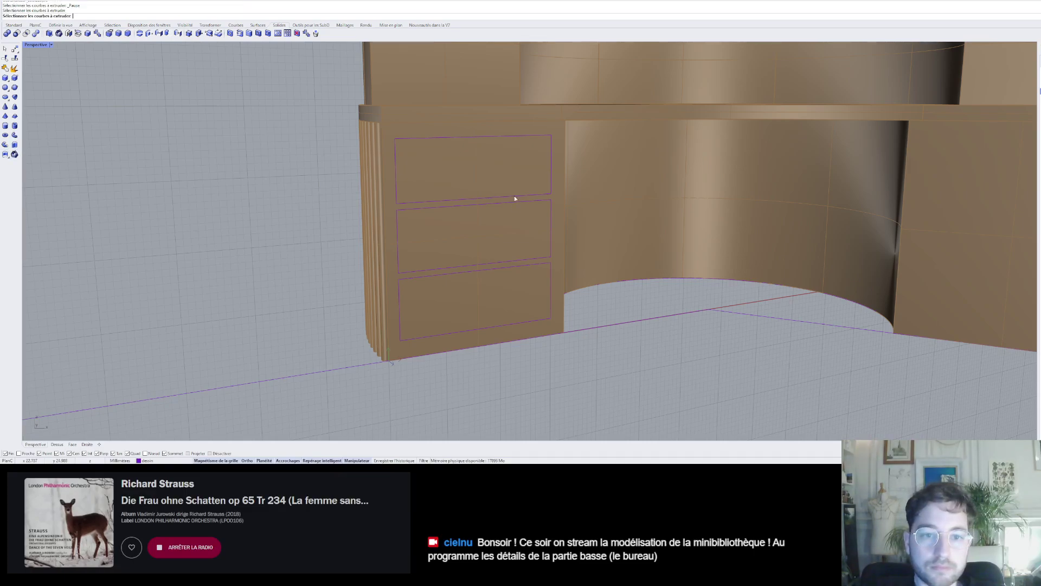
left_click(515, 197)
key("Return")
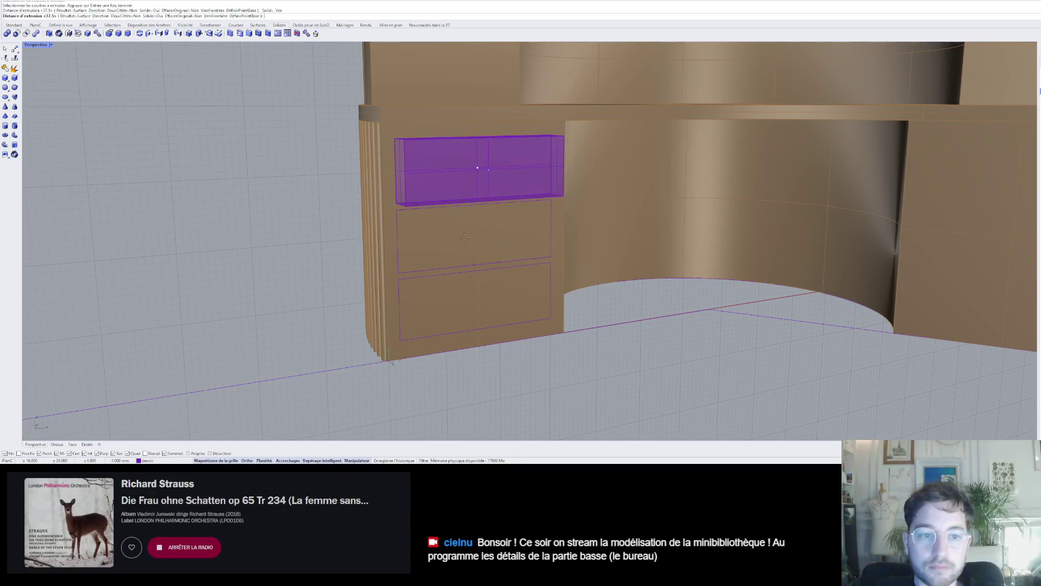
right_click_drag(442, 230, 684, 256)
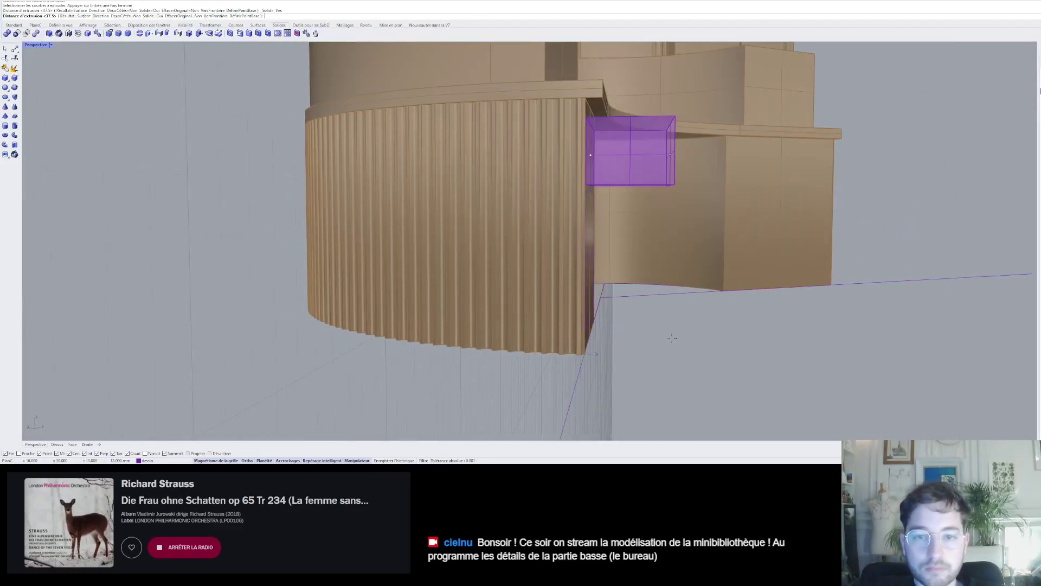
left_click(592, 390)
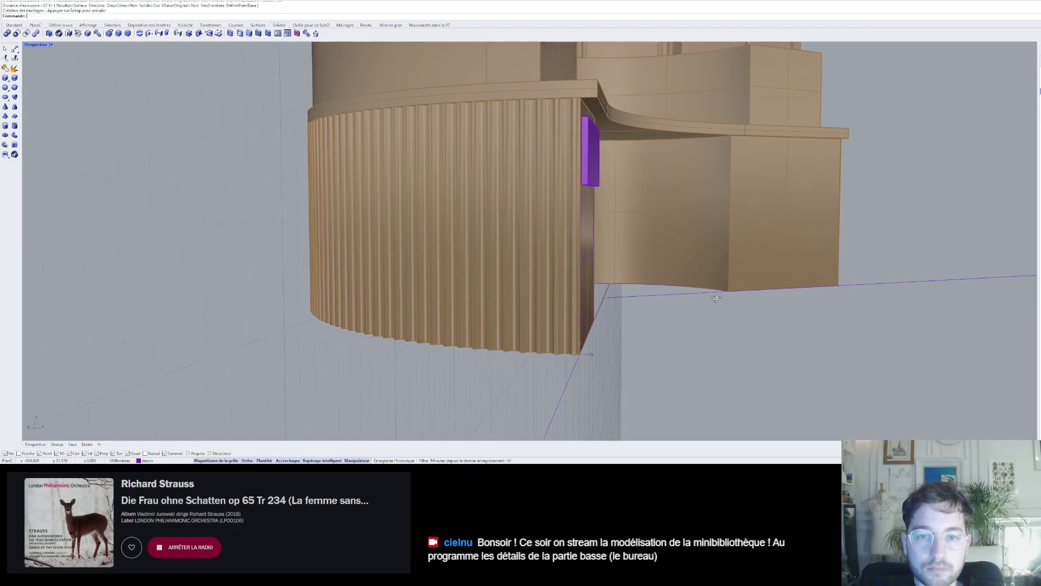
right_click_drag(592, 390, 570, 200)
scroll(433, 165, "up", 5)
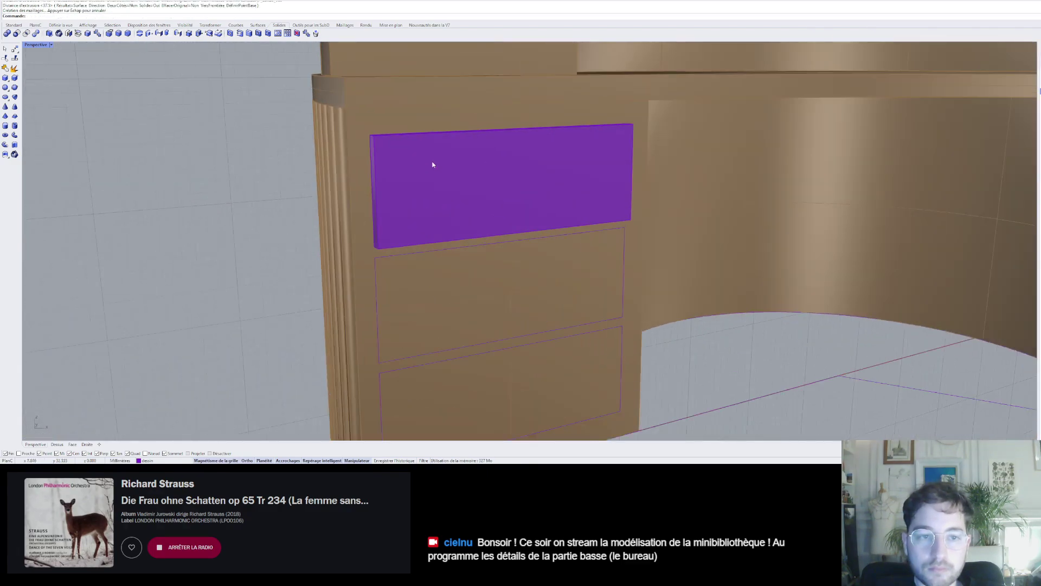
scroll(432, 165, "down", 3)
right_click_drag(432, 165, 406, 173)
scroll(395, 178, "down", 10)
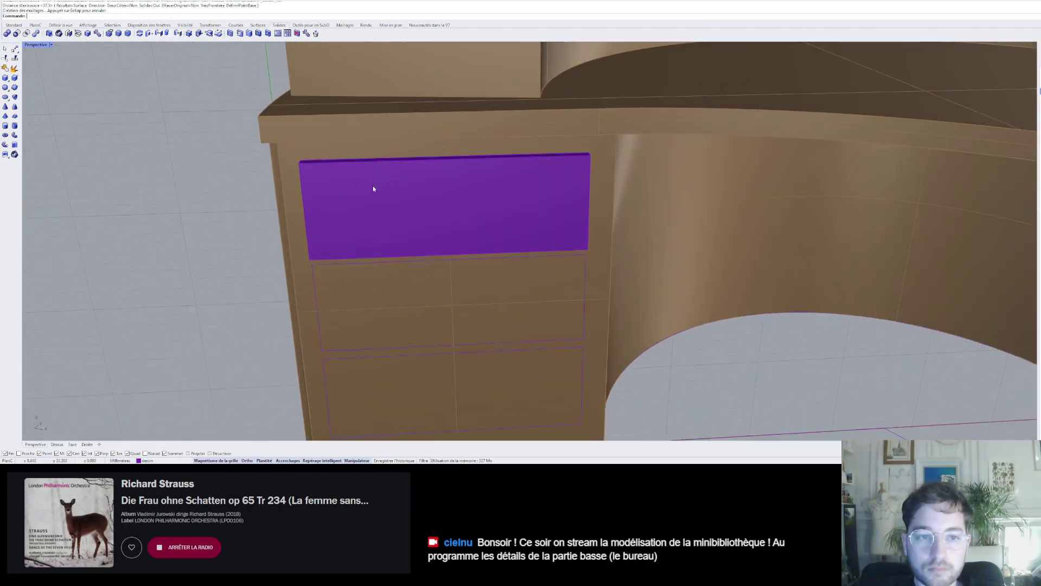
scroll(421, 172, "up", 8)
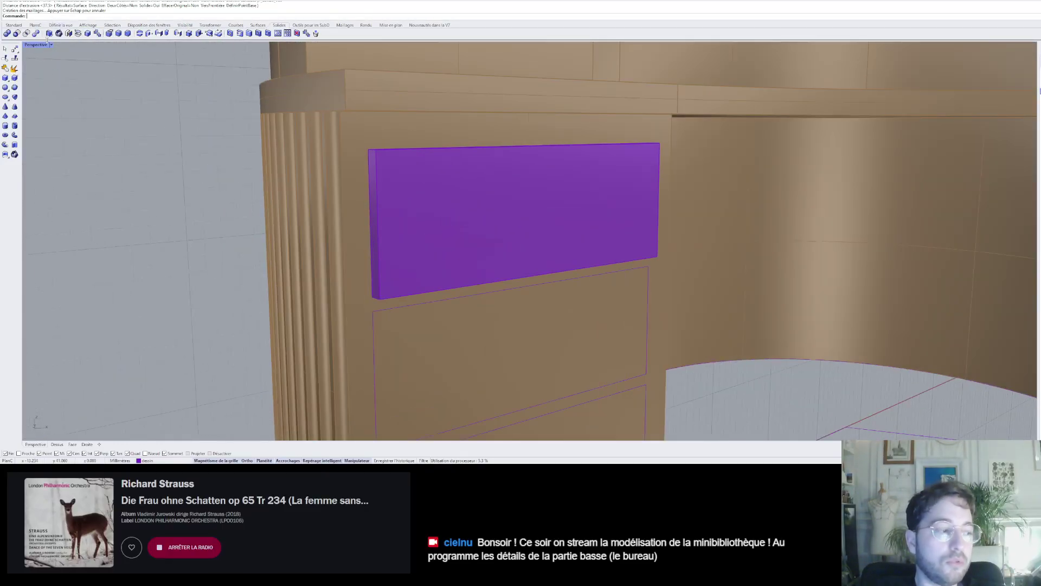
left_click(131, 37)
right_click_drag(330, 130, 507, 184)
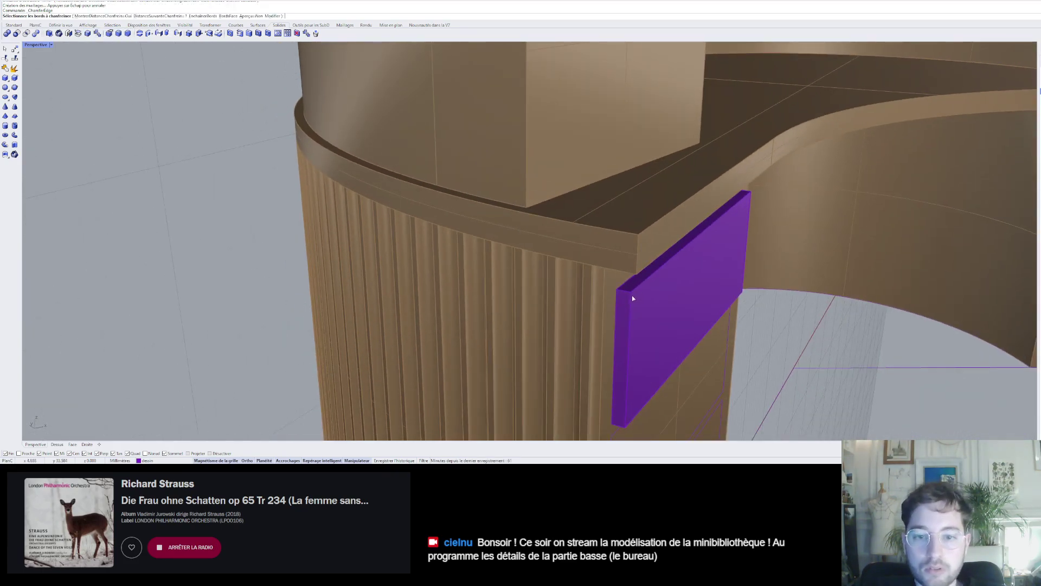
left_click(628, 294)
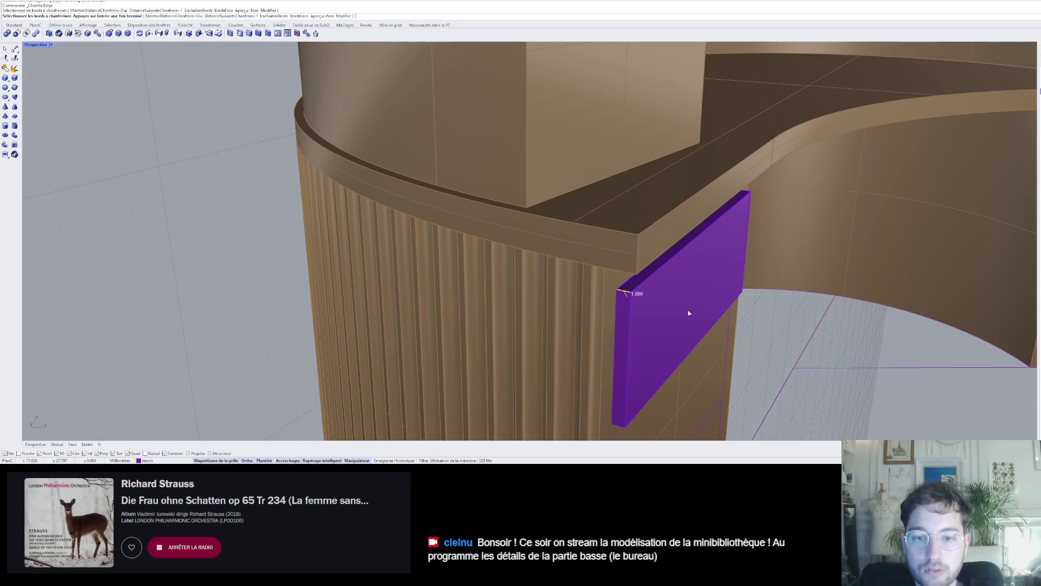
right_click_drag(688, 311, 644, 294)
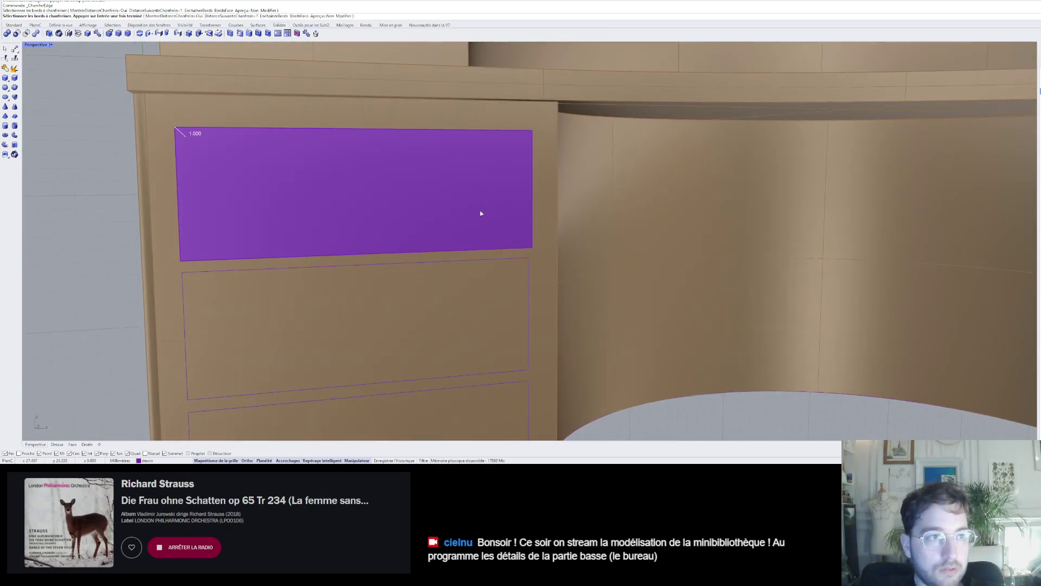
key("Escape")
- Chamfer the upper-left corner edge of the extruded drawer panel with a distance of 2 mm
right_click_drag(173, 85, 298, 151)
right_click(298, 152)
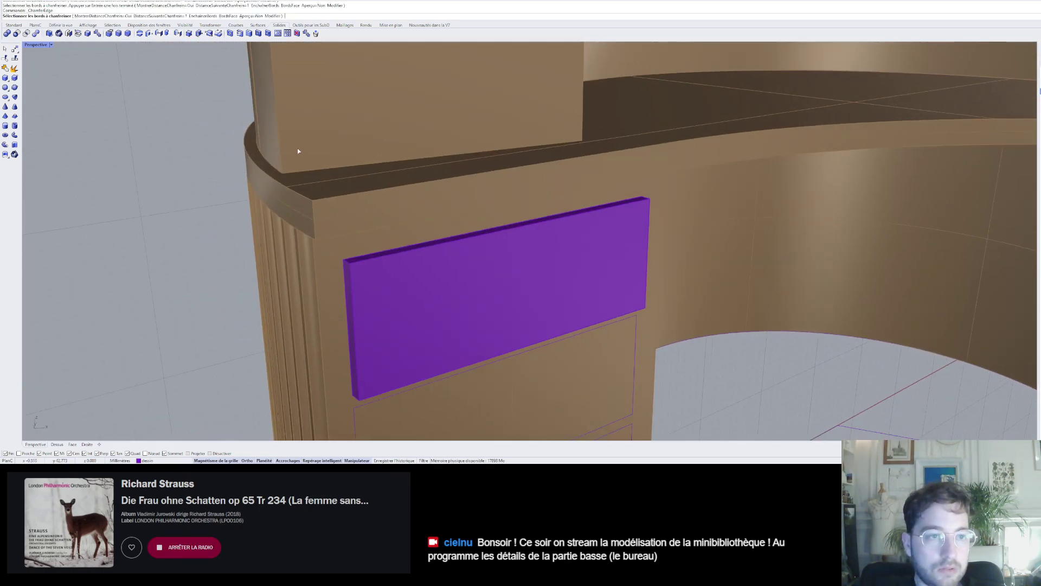
left_click(147, 18)
type("2")
key("Return")
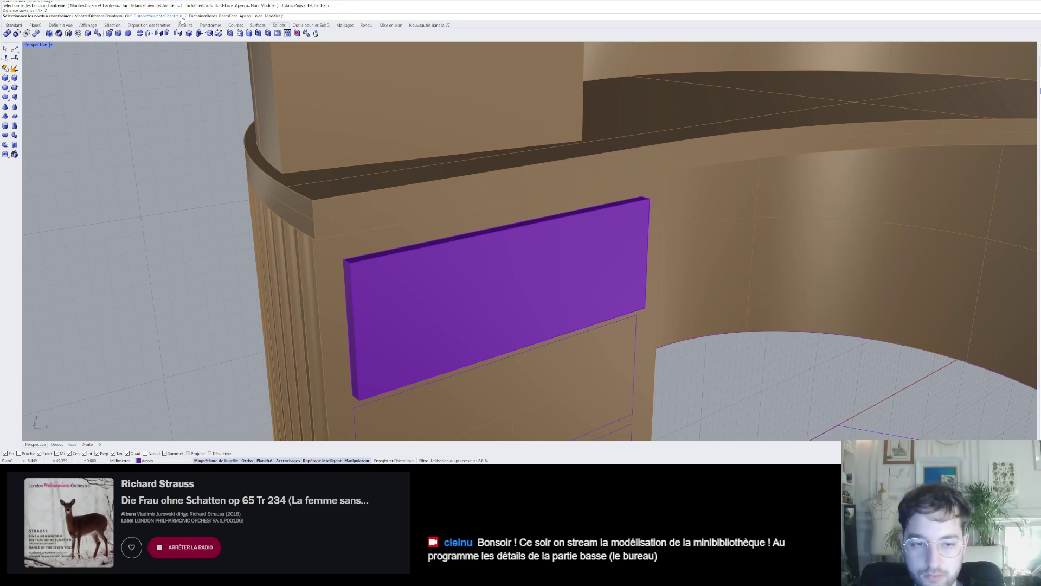
left_click(346, 264)
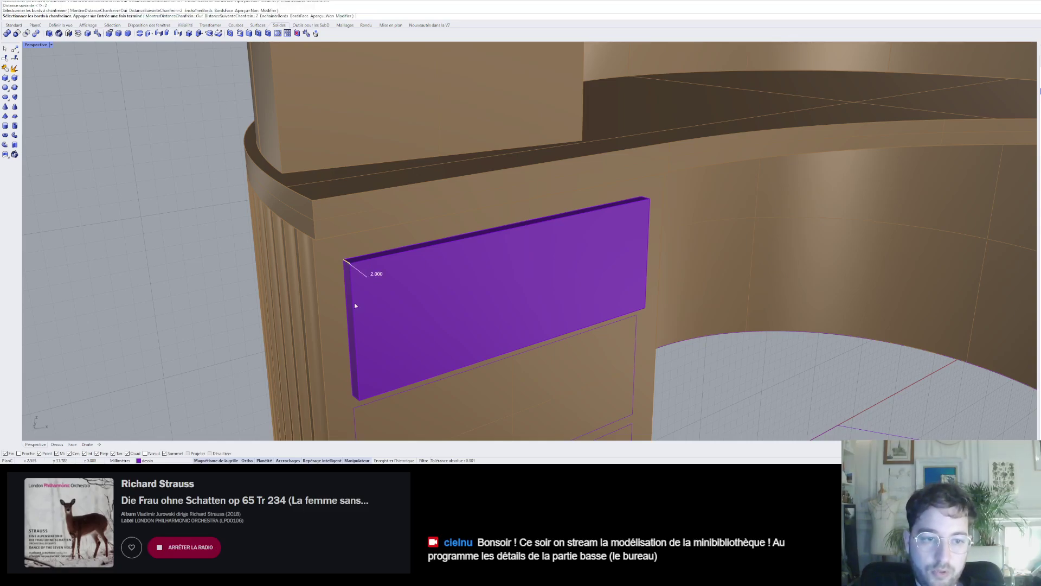
right_click_drag(359, 353, 389, 172)
right_click(389, 172)
scroll(392, 203, "down", 5)
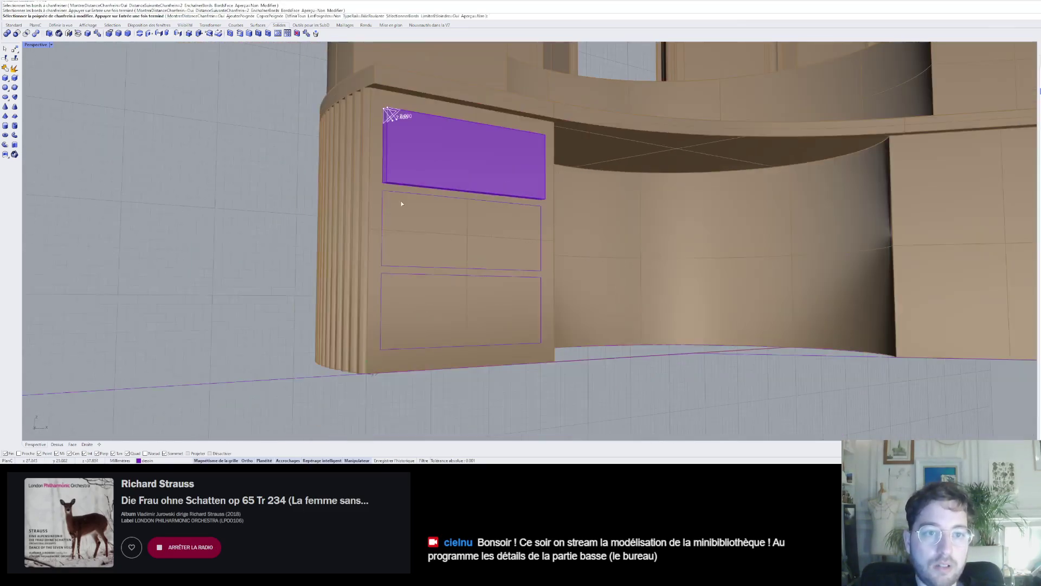
right_click(406, 174)
- Chamfer the lower-left corner edge of the drawer panel by 2 mm as well
scroll(390, 183, "up", 5)
right_click(386, 185)
left_click(382, 187)
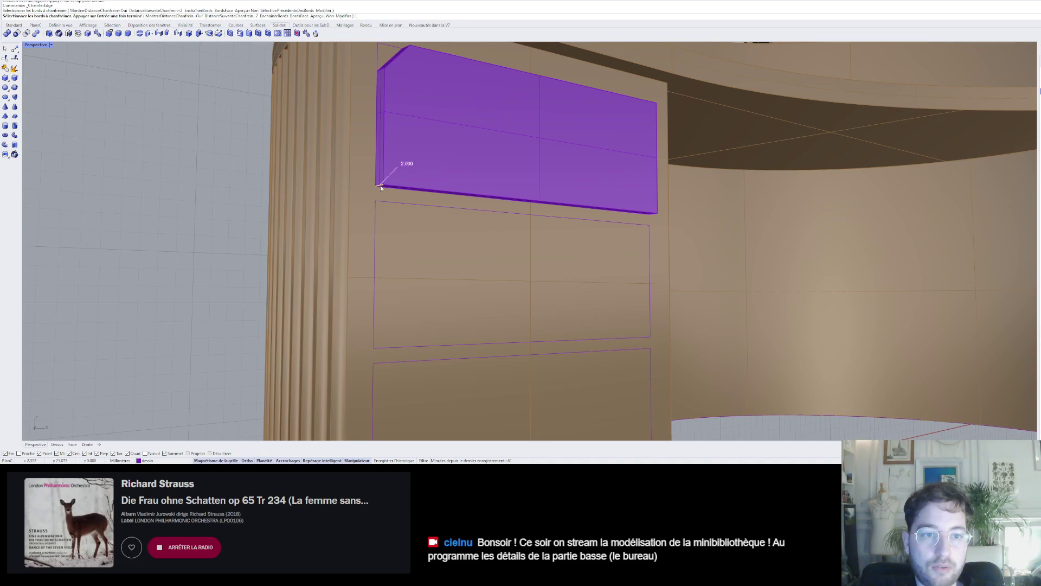
right_click(423, 189)
right_click(489, 190)
- Chamfer the lower-right and upper-right corner edges of the extruded drawer panel by 2 mm
right_click_drag(548, 182, 355, 212)
right_click(338, 217)
scroll(251, 240, "up", 6)
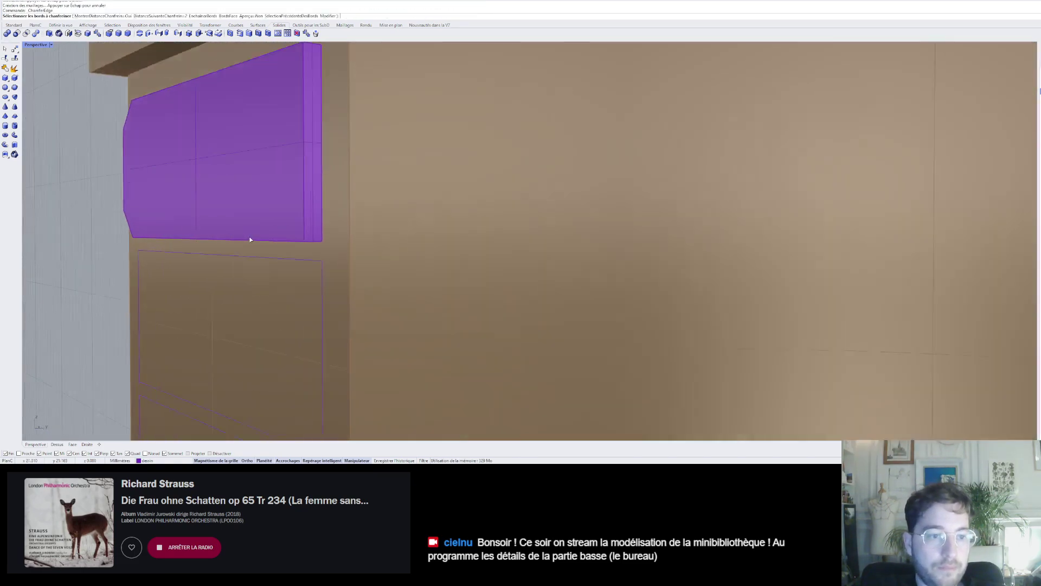
left_click(337, 243)
scroll(337, 244, "down", 6)
scroll(350, 131, "up", 4)
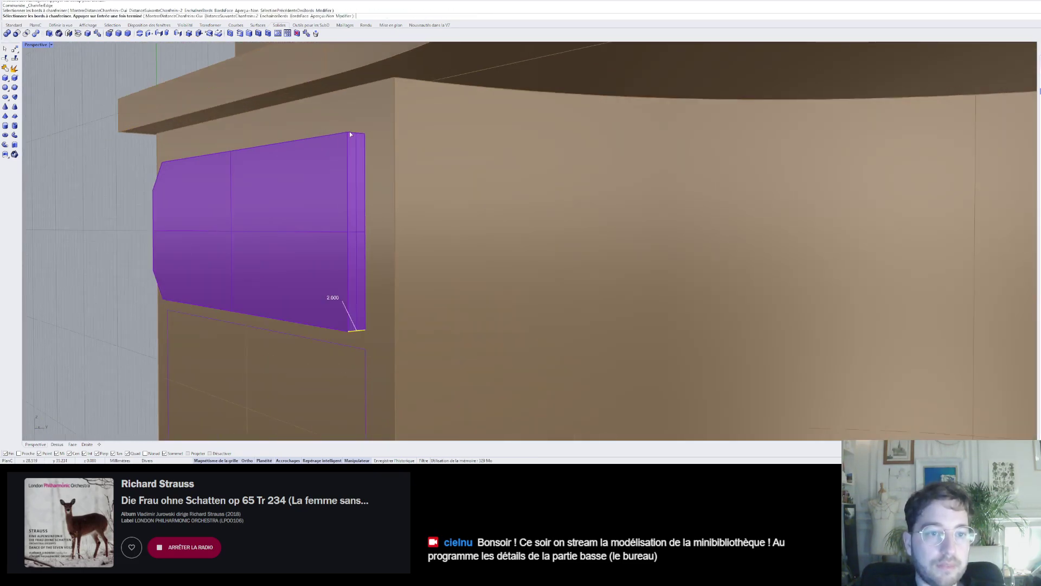
left_click(354, 132)
right_click(335, 143)
right_click(293, 166)
right_click_drag(293, 167, 366, 218)
scroll(412, 203, "down", 5)
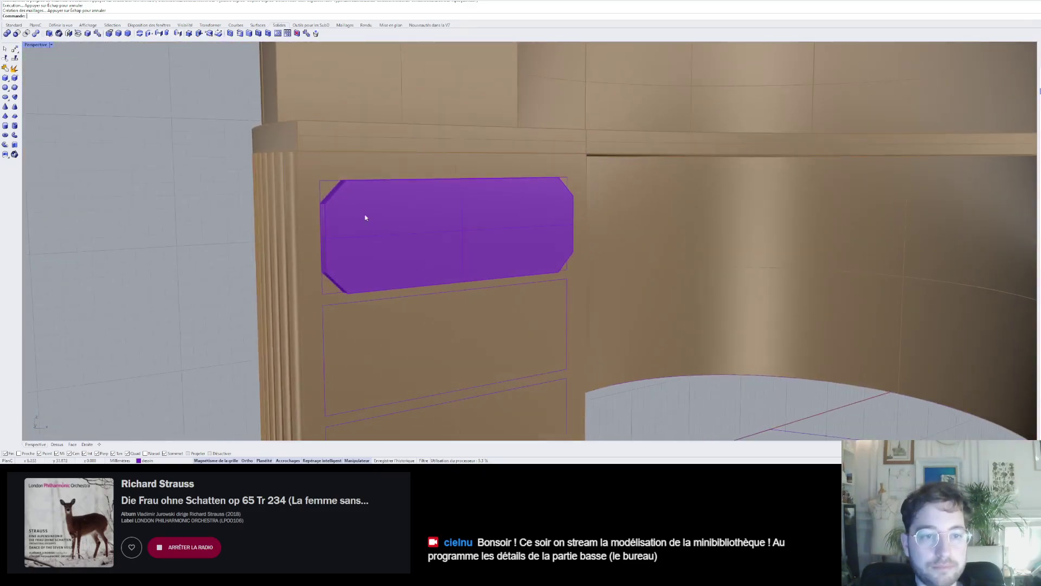
- Undo the 2 mm corner chamfers and chamfer all four corner edges of the drawer panel with a distance of 1 mm instead
key("ctrl+z")
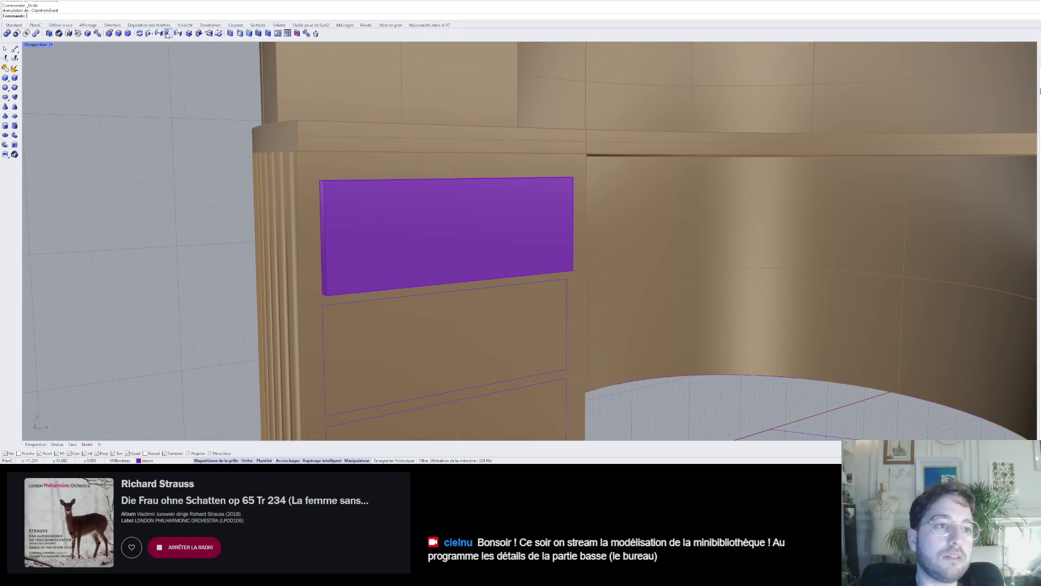
left_click(128, 33)
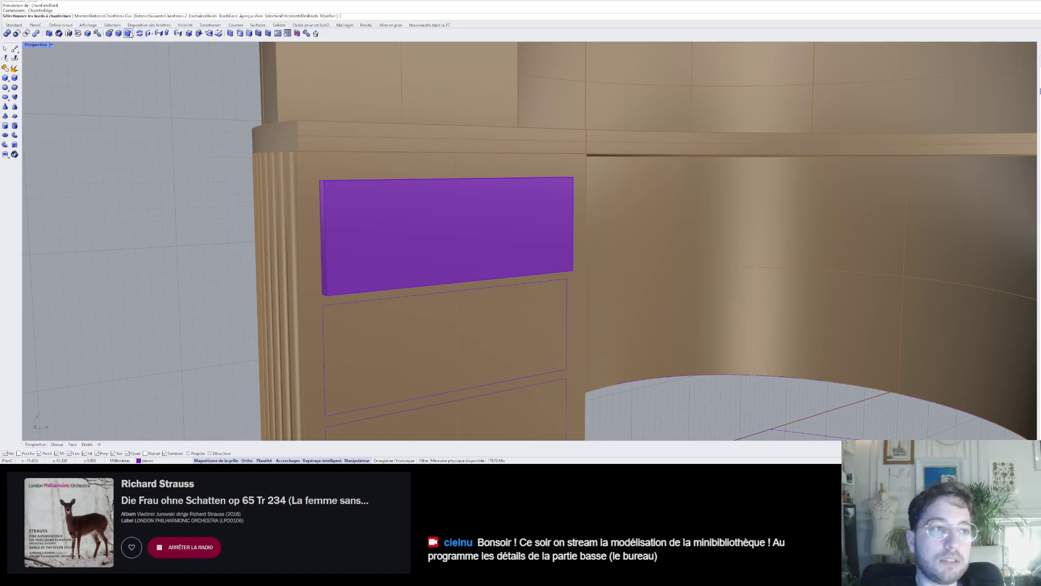
left_click(156, 16)
type("1")
key("Return")
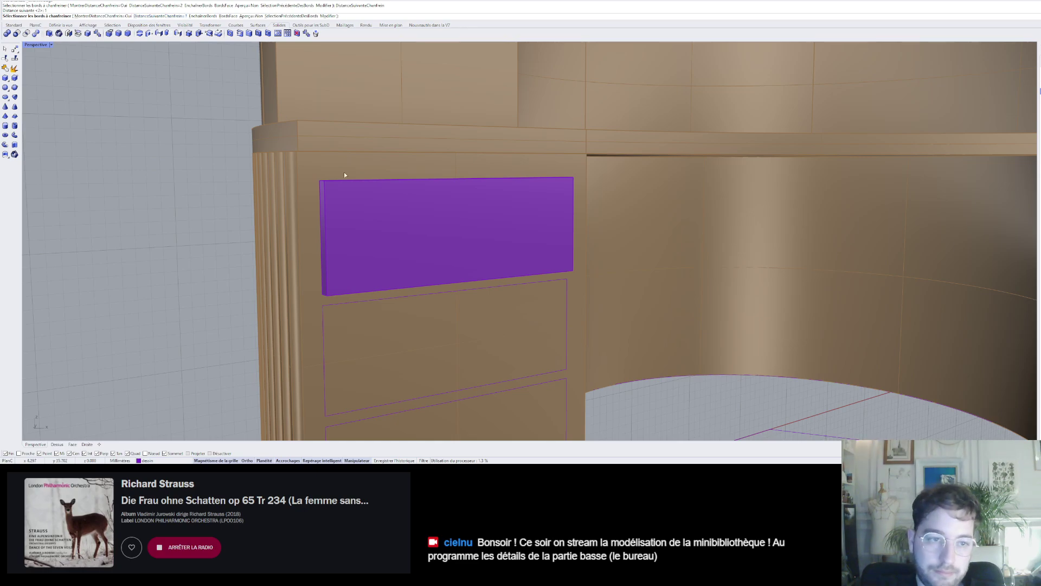
scroll(330, 180, "up", 4)
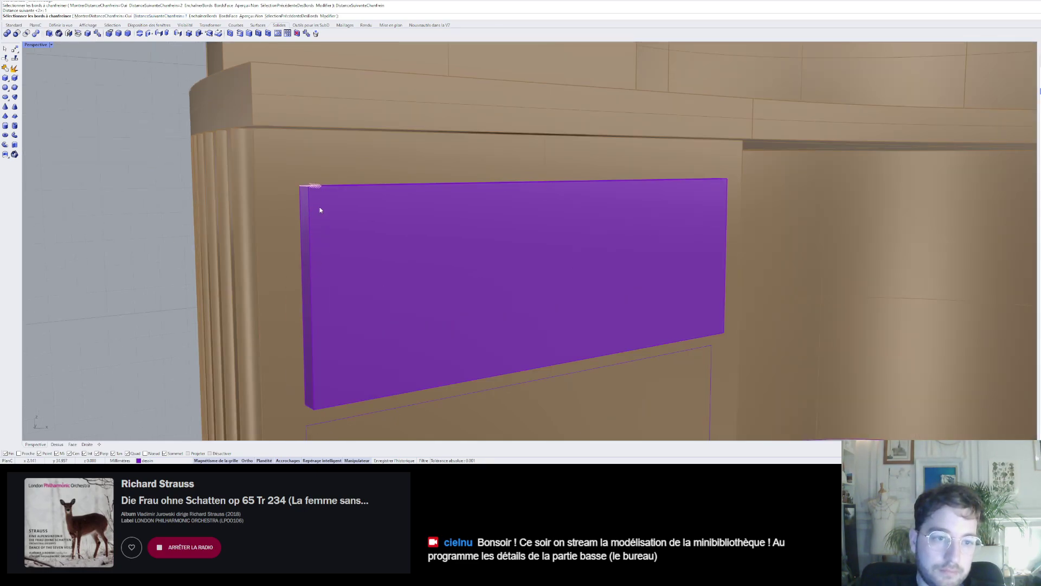
left_click(335, 185)
right_click_drag(335, 185, 362, 218)
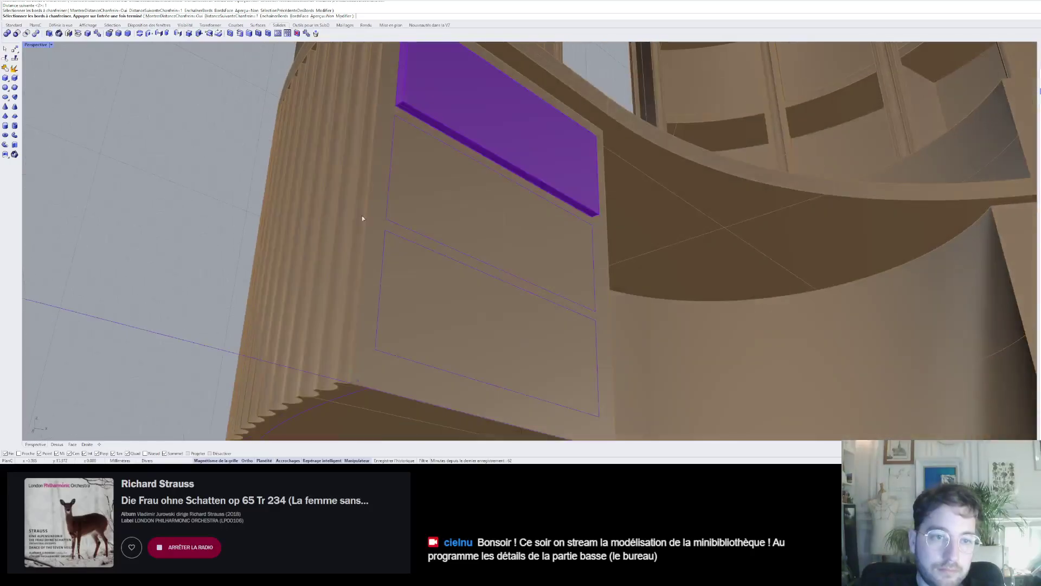
scroll(398, 105, "up", 4)
left_click(395, 105)
right_click_drag(539, 115, 396, 197)
scroll(364, 300, "up", 2)
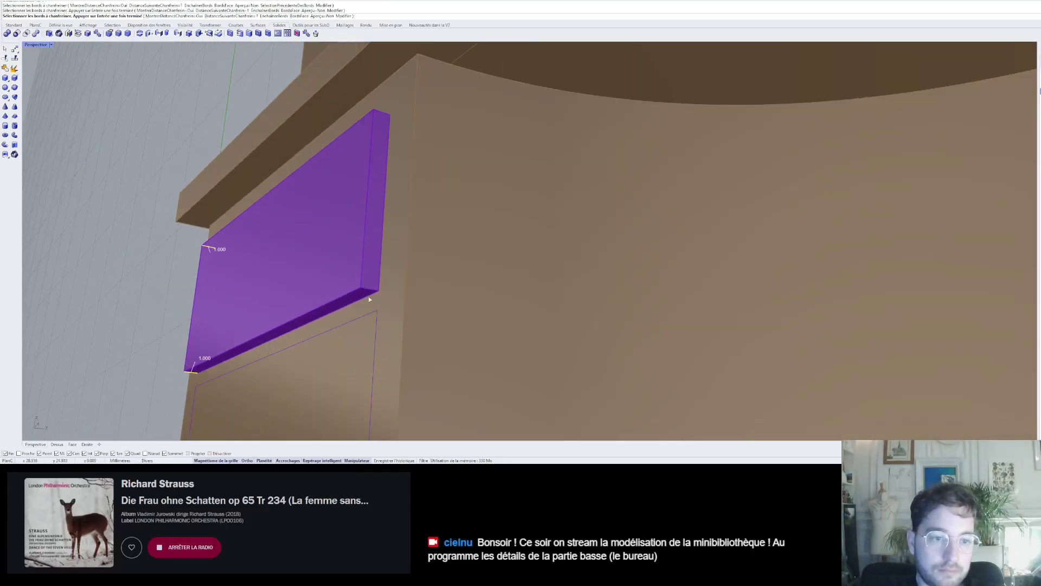
left_click(371, 291)
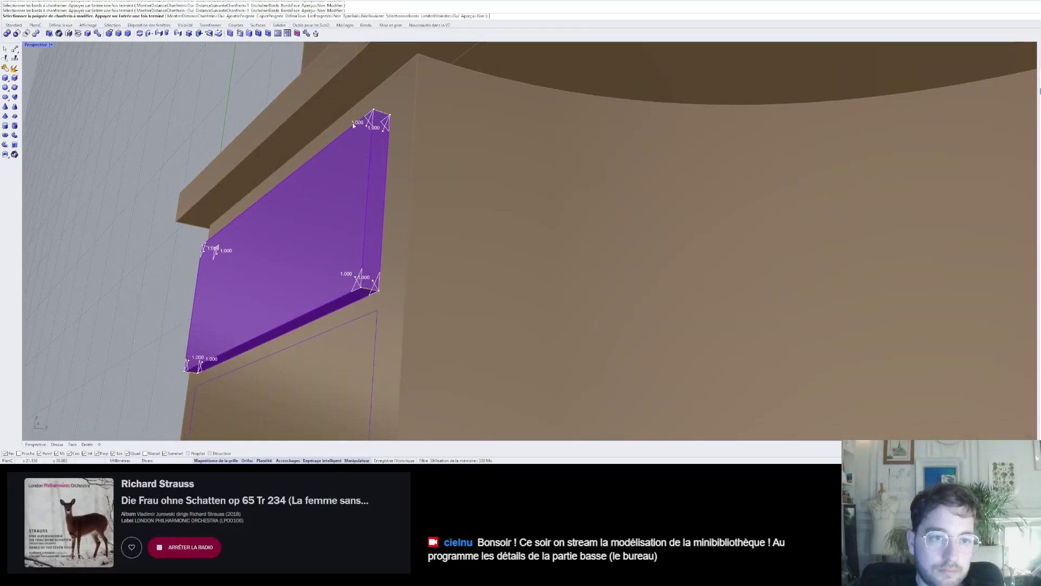
key("Return")
- Try a 1 mm chamfer on the panel's front-face edges along the left side, upper-left corner and top
right_click_drag(326, 150, 357, 182)
scroll(446, 195, "down", 3)
scroll(342, 262, "up", 3)
scroll(355, 184, "up", 2)
right_click(355, 184)
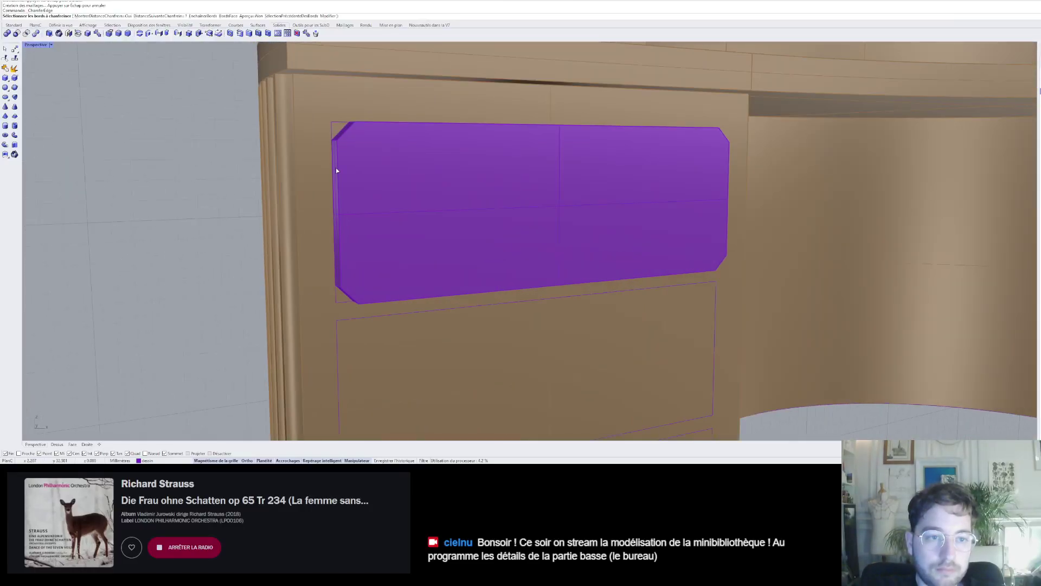
left_click(336, 170)
left_click(341, 134)
left_click(487, 126)
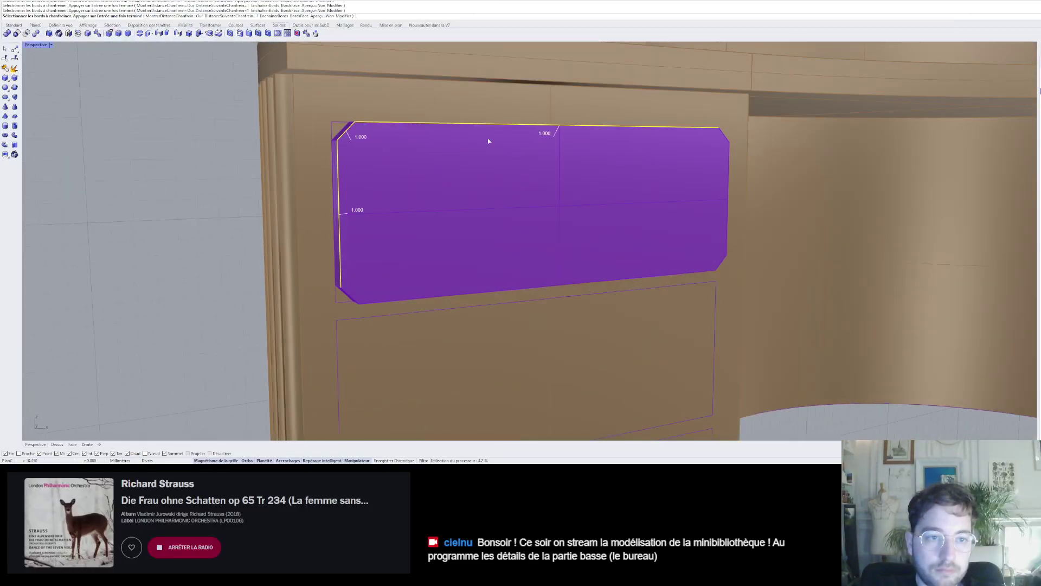
right_click_drag(488, 141, 484, 177)
key("Return")
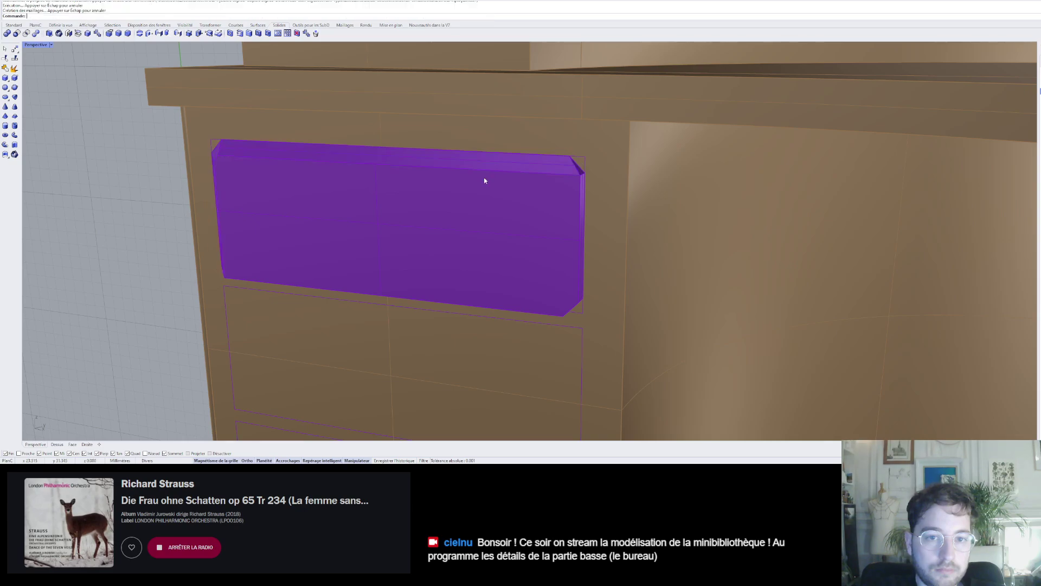
key("ctrl+z")
- Restart the edge chamfer on the drawer panel with the next chamfer distance set to 0.5 mm
right_click_drag(437, 196, 359, 139)
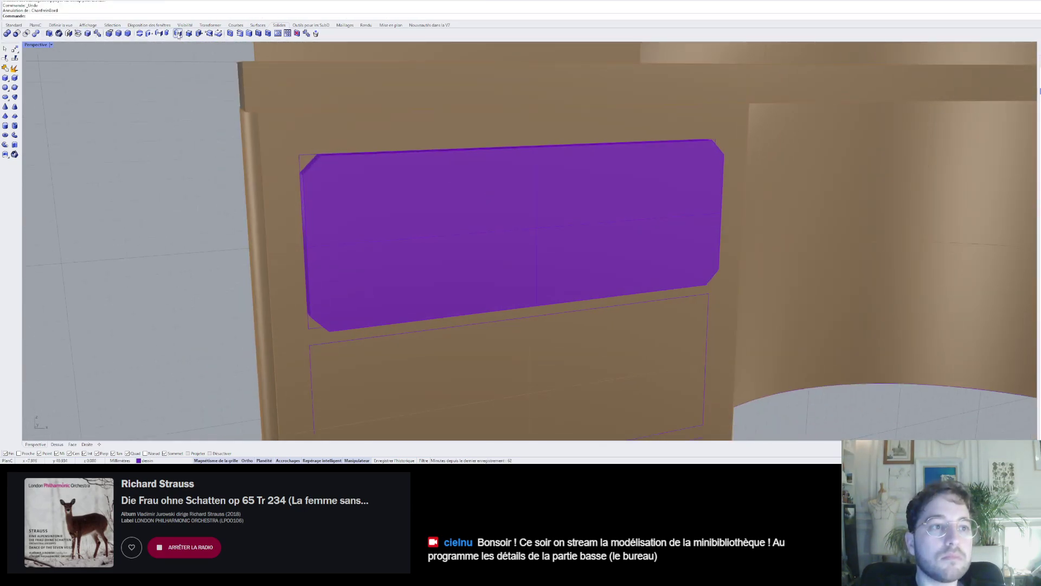
left_click(127, 34)
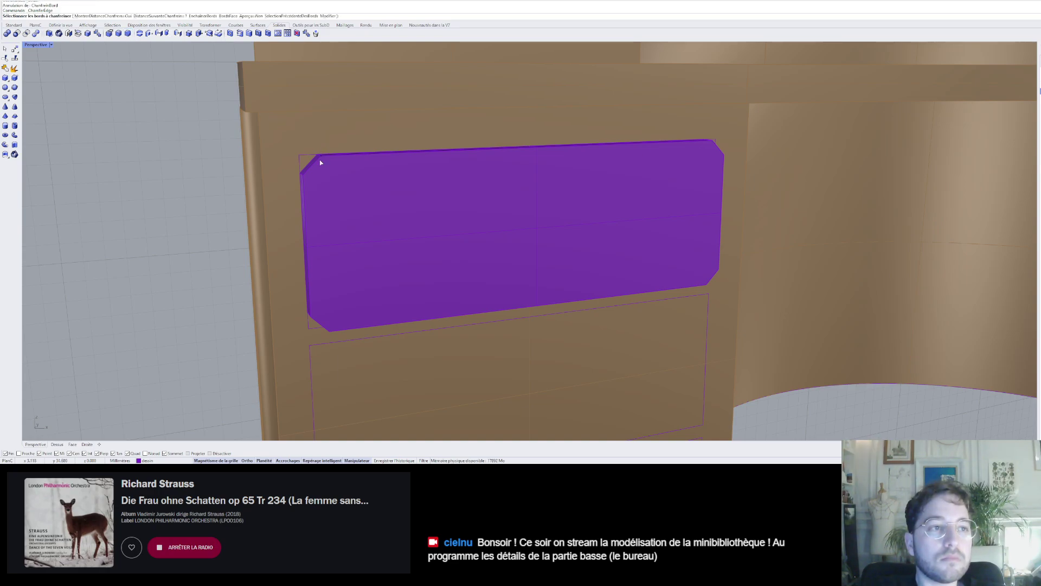
left_click(142, 16)
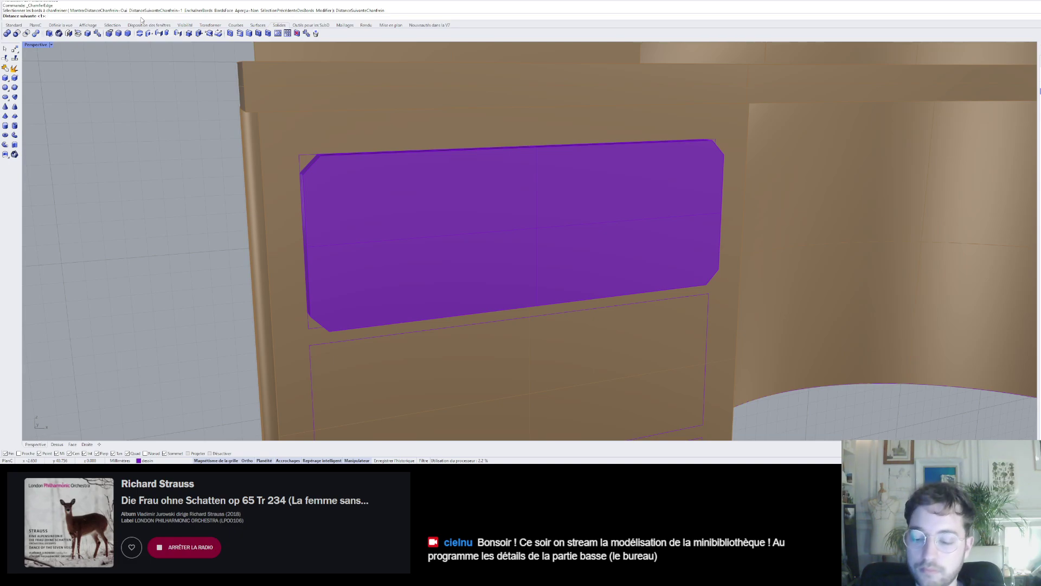
type(".5")
key("Return")
- Try to chamfer the perimeter edges of the drawer panel's front face by 0.5 mm
right_click_drag(229, 217, 268, 204)
left_click(534, 103)
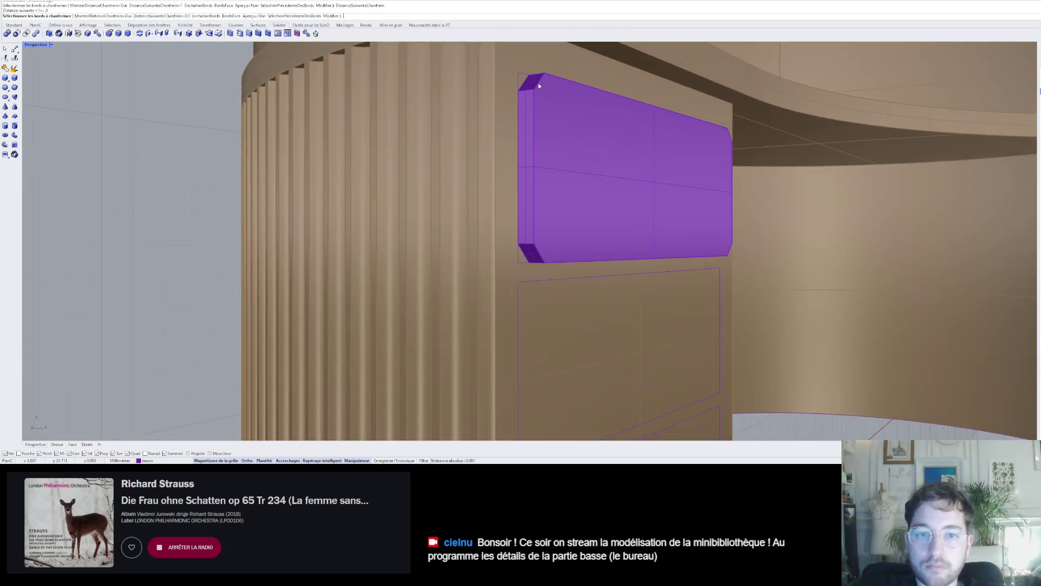
left_click(538, 83)
left_click(553, 77)
left_click(531, 266)
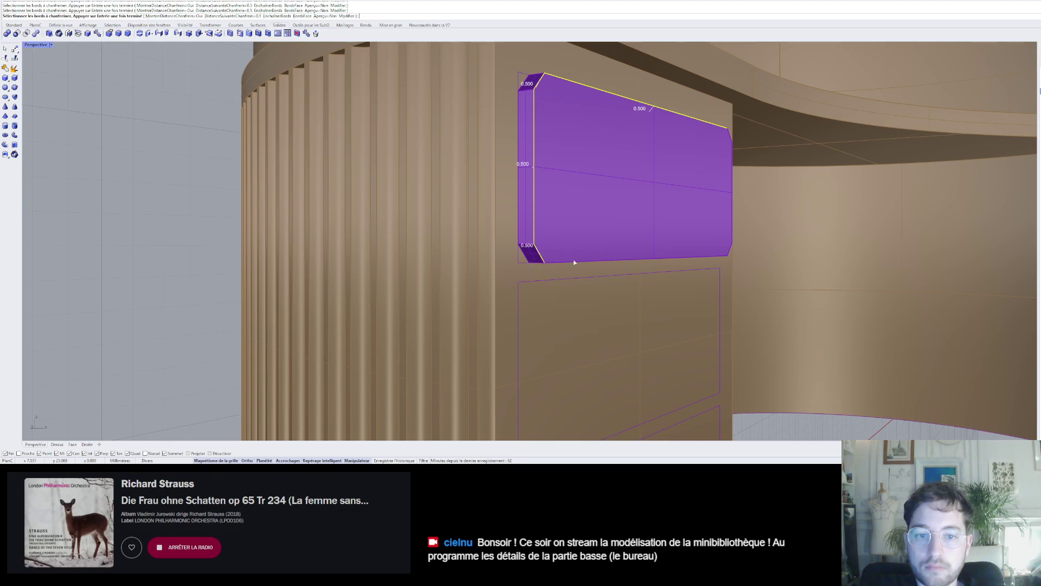
left_click(575, 259)
right_click_drag(676, 242, 568, 242)
left_click(498, 253)
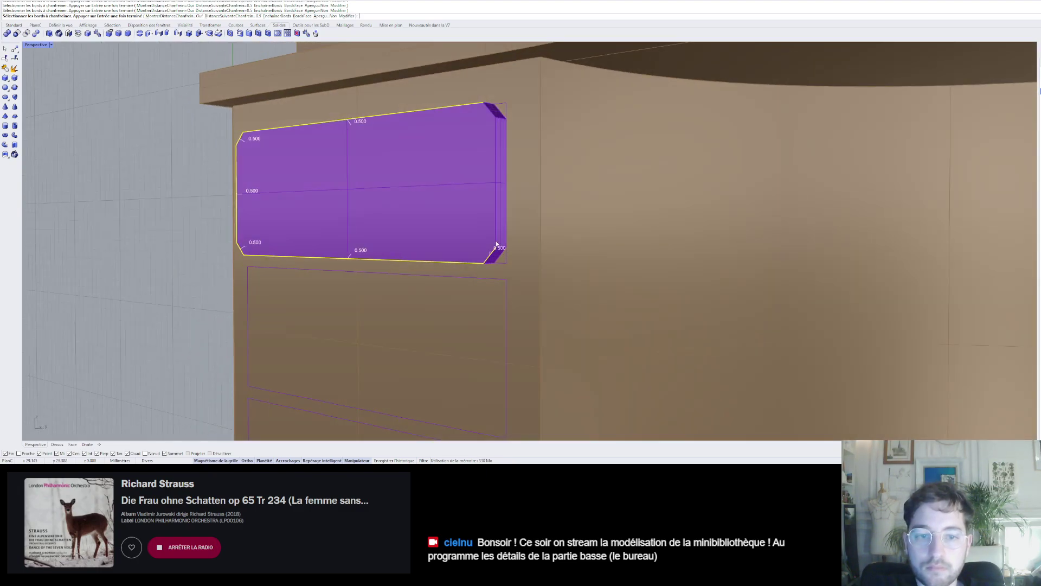
key("Return")
right_click_drag(345, 203, 379, 221)
key("ctrl+z")
- Chamfer all eight edges around the drawer panel's front face by 0.5 mm, including the cut corners, and select the finished panel
key("Return")
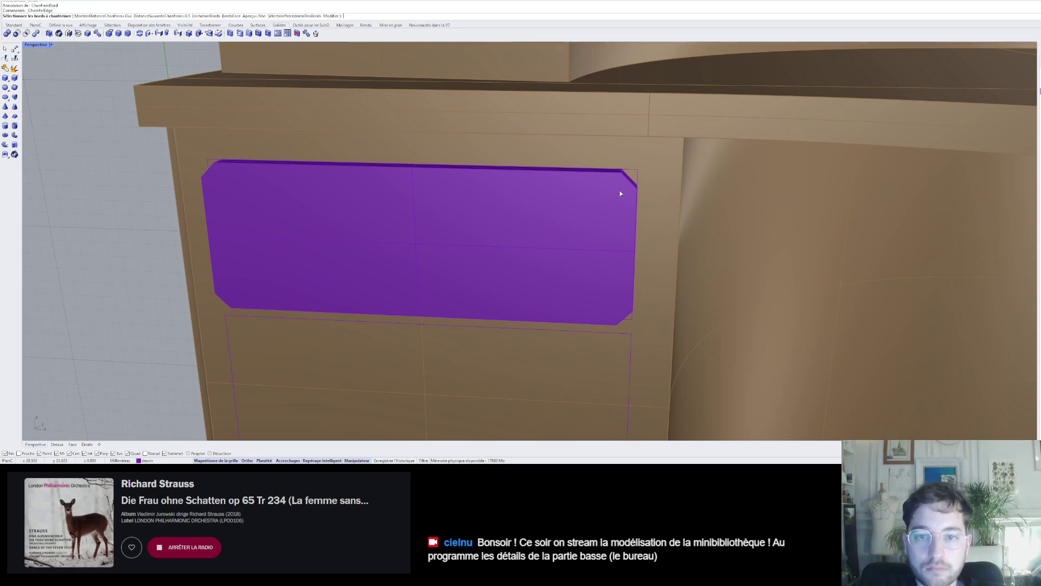
left_click(627, 179)
left_click(607, 173)
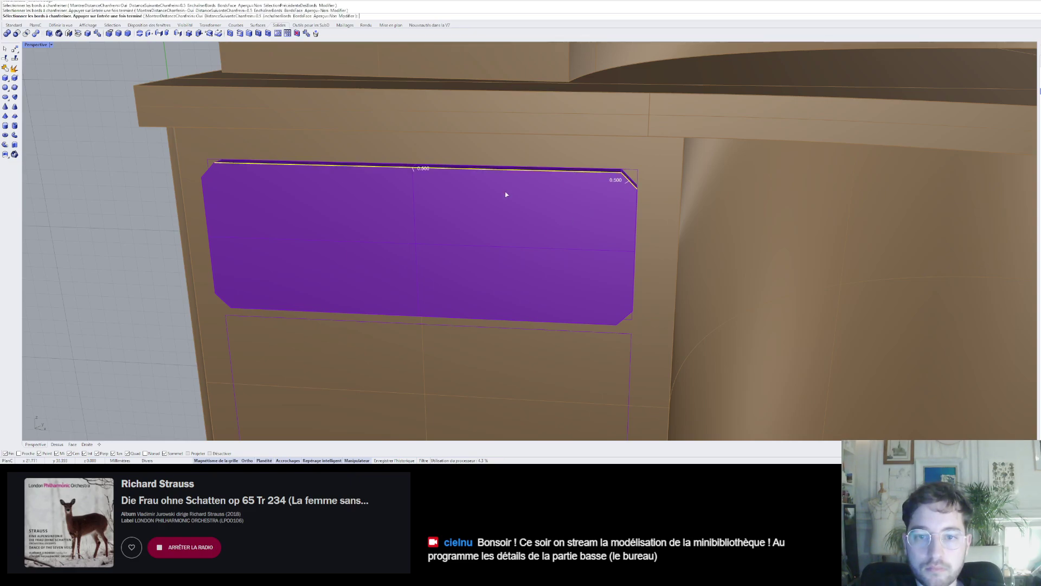
left_click(205, 174)
left_click(203, 191)
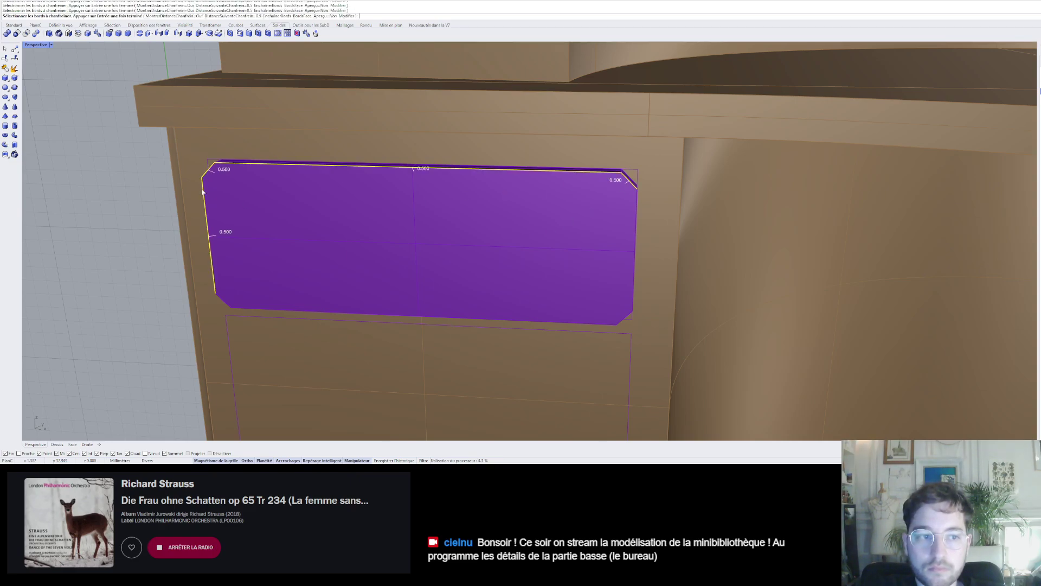
left_click(241, 308)
left_click(623, 320)
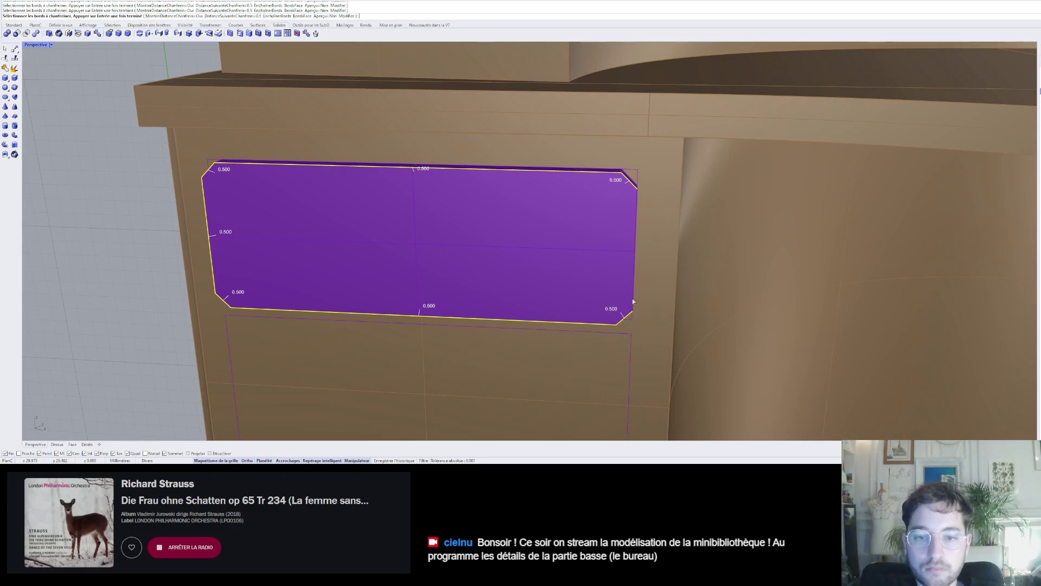
left_click(633, 297)
right_click_drag(675, 267, 511, 279)
key("Return")
key("Return")
right_click_drag(388, 278, 454, 195)
scroll(502, 272, "down", 4)
left_click(453, 194)
scroll(453, 194, "down", 5)
scroll(496, 220, "up", 4)
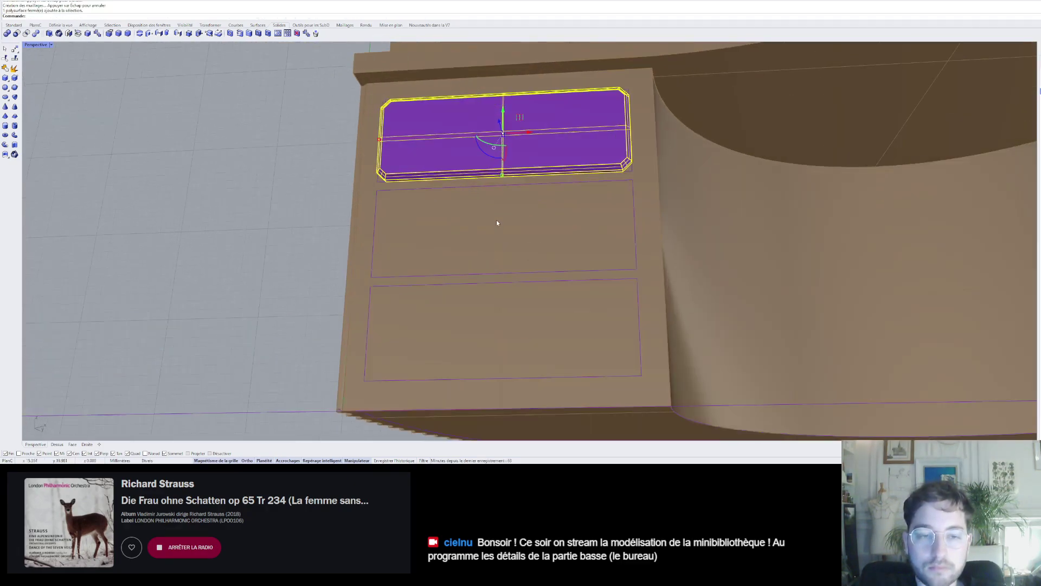
type("b")
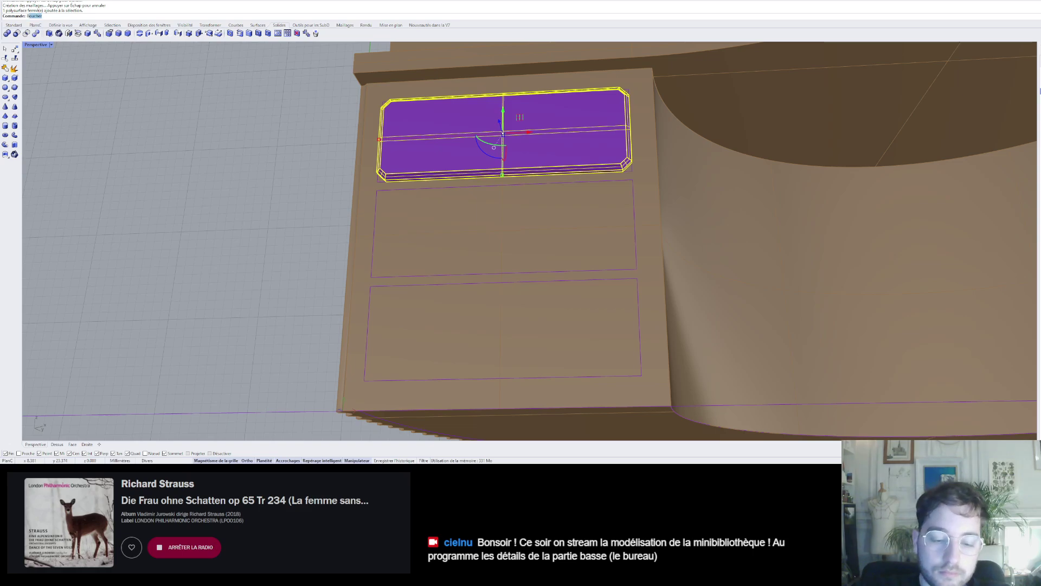
type("loc")
key("Return")
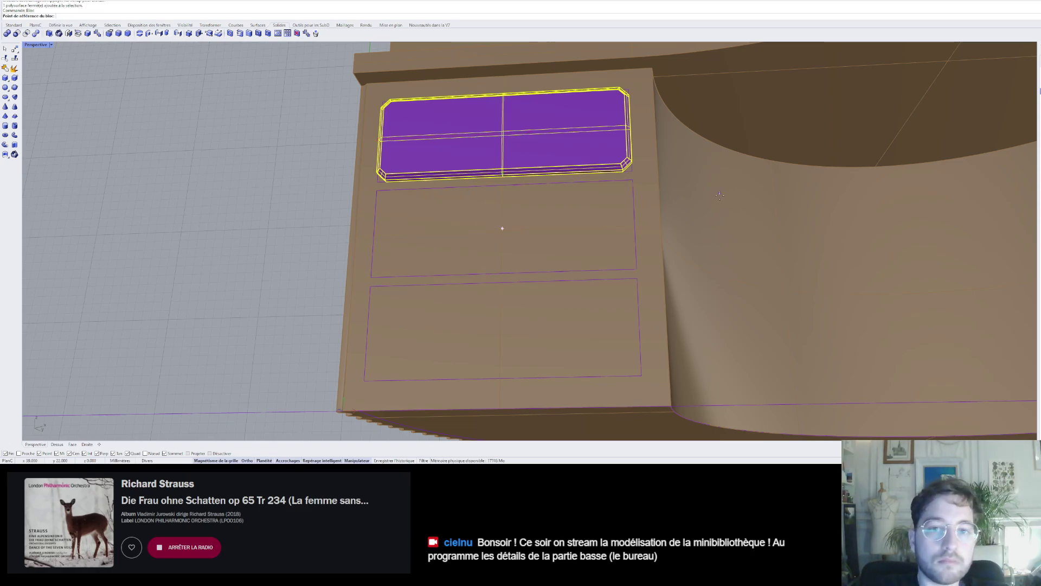
left_click(632, 170)
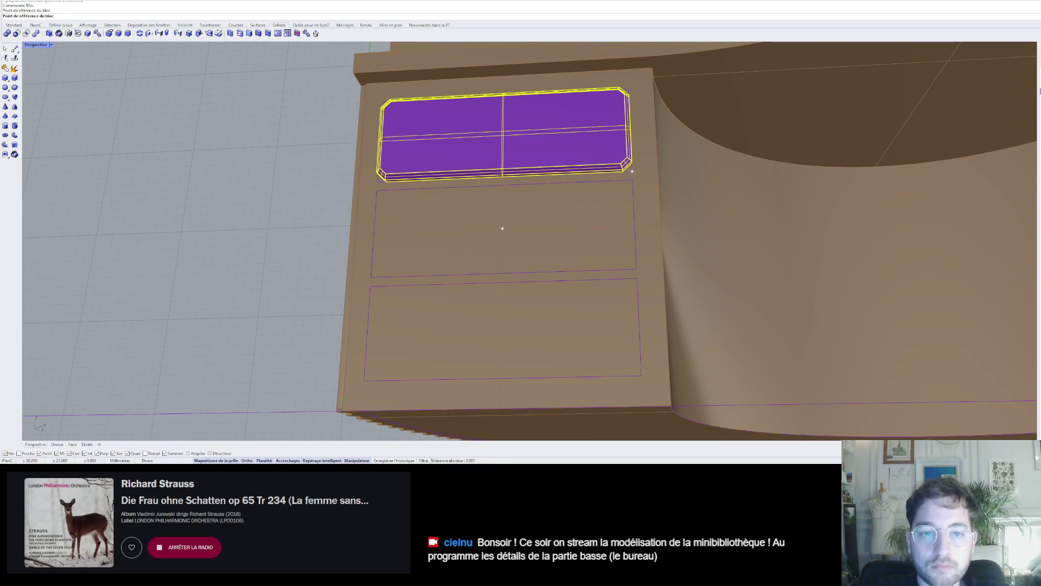
key("Escape")
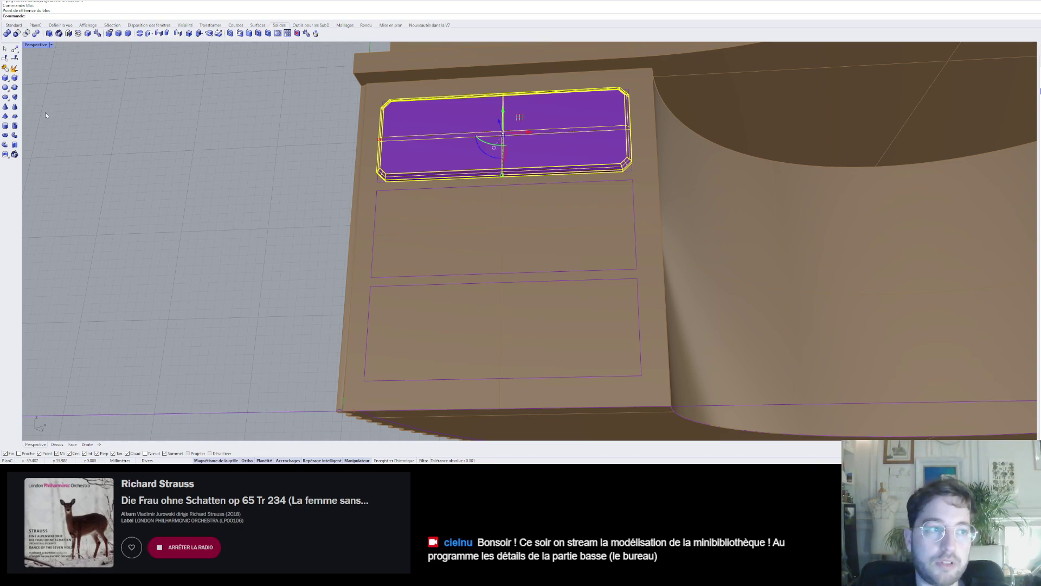
- Copy the chamfered drawer panel from its lower-right corner onto the middle and bottom rectangles of the desk's front face
key("ctrl+c")
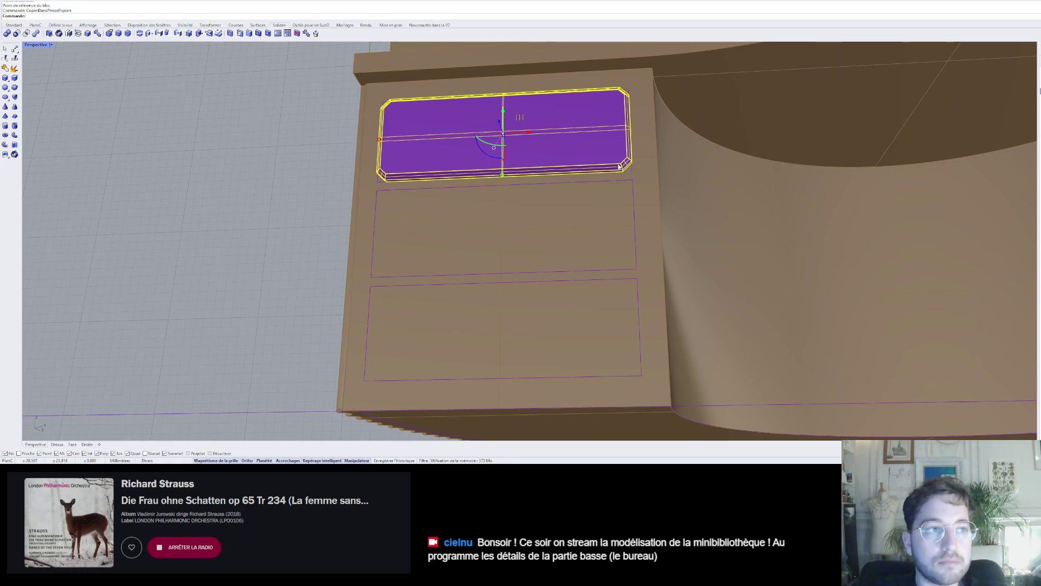
key("ctrl+c")
type("p")
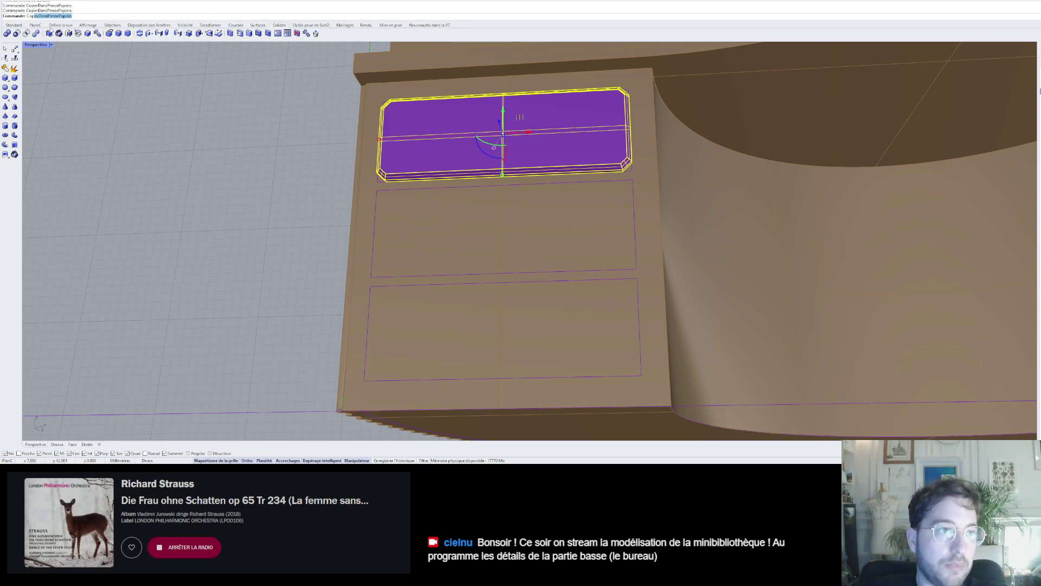
type("ier")
key("Return")
left_click(632, 171)
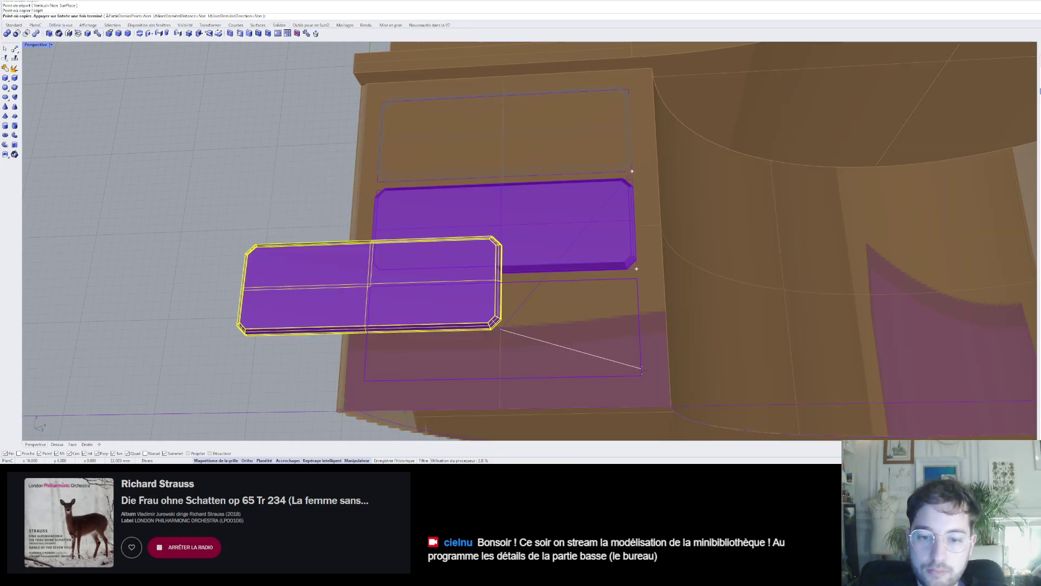
left_click(641, 376)
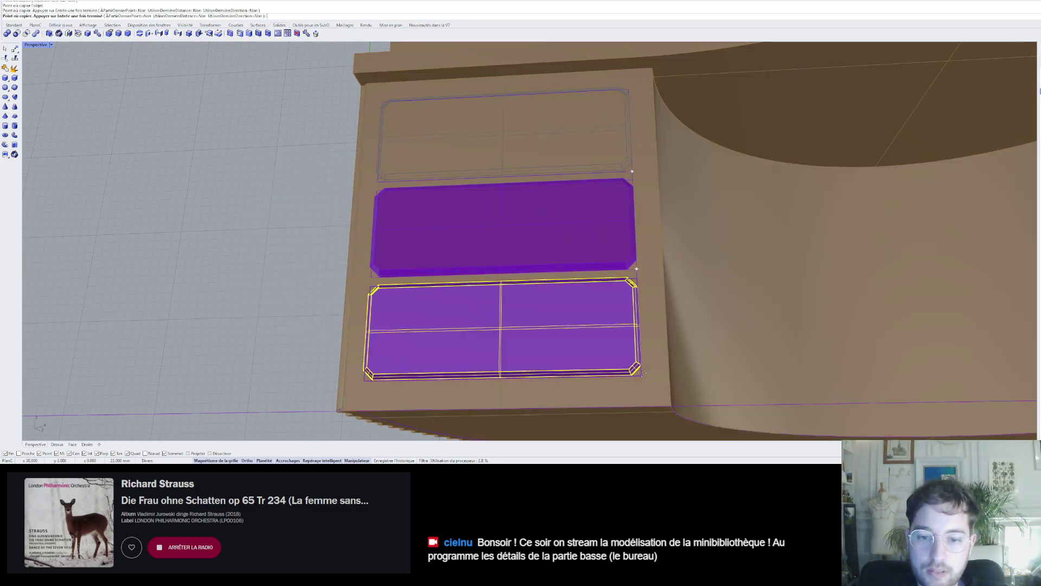
key("Return")
scroll(702, 260, "down", 8)
key("Escape")
scroll(729, 223, "down", 5)
right_click_drag(692, 249, 703, 229)
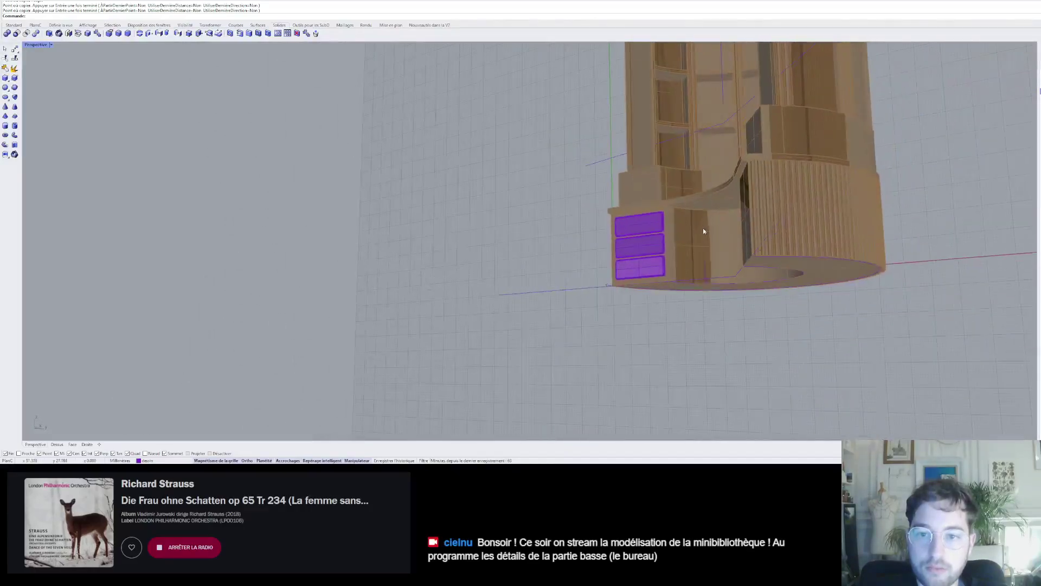
- Examine the three copied drawer panels on the desk's front face up close
left_click(704, 230)
left_click(608, 241)
right_click_drag(608, 241, 724, 250)
scroll(660, 262, "up", 10)
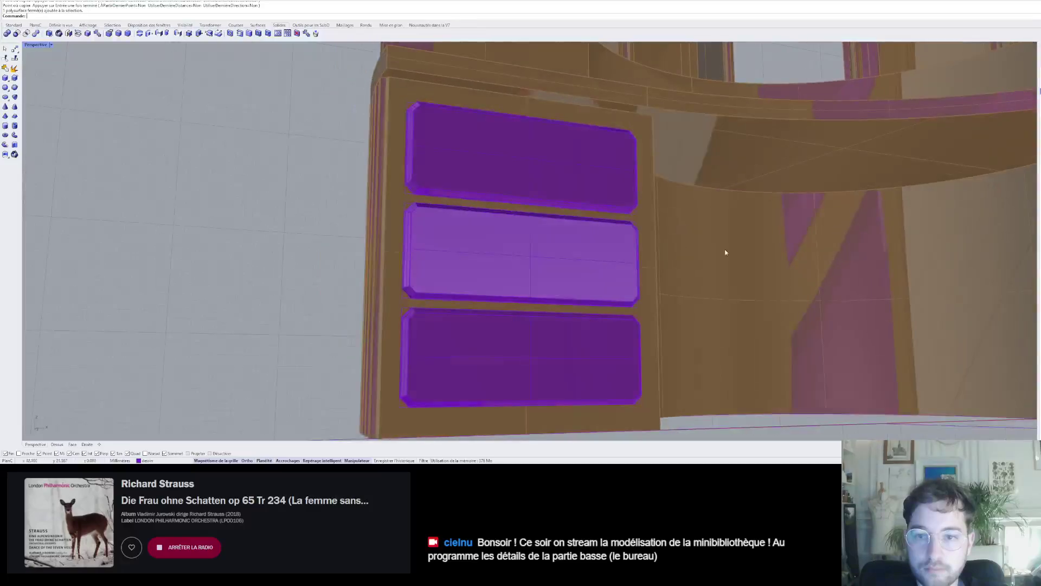
left_click(724, 250)
key("Delete")
left_click(587, 249)
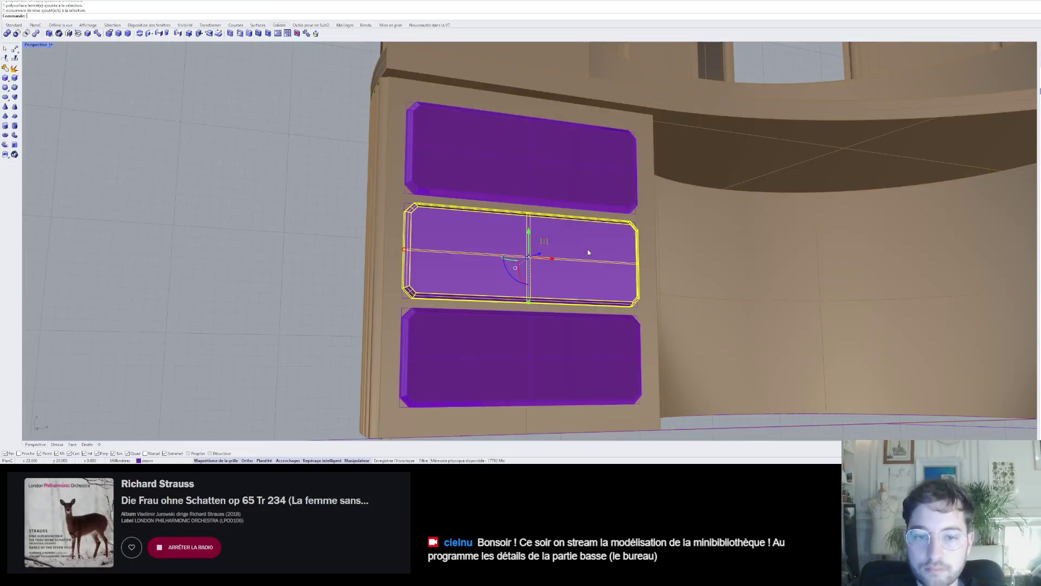
key("Escape")
- Open the top drawer's "tiroir" block for editing, leave it and save the model
right_click_drag(587, 249, 509, 133)
left_click(507, 132)
double_click(508, 132)
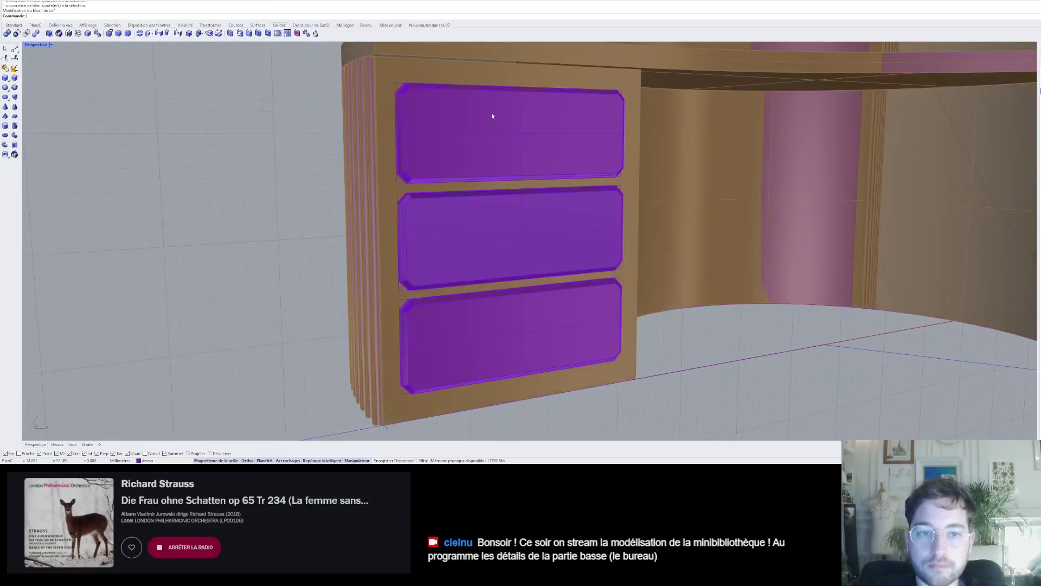
scroll(477, 103, "up", 5)
right_click_drag(477, 102, 509, 132)
scroll(563, 158, "down", 6)
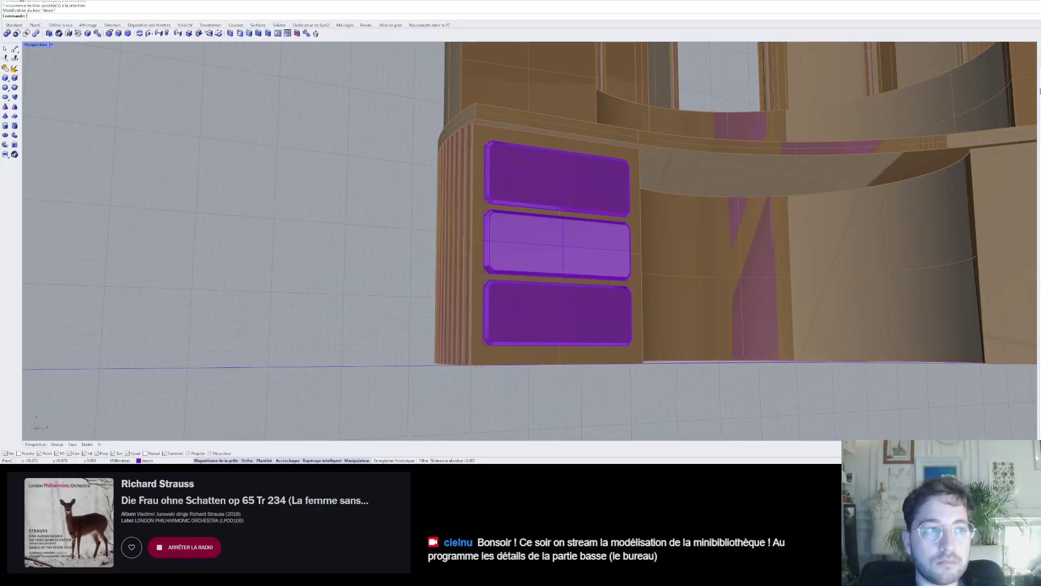
key("ctrl+s")
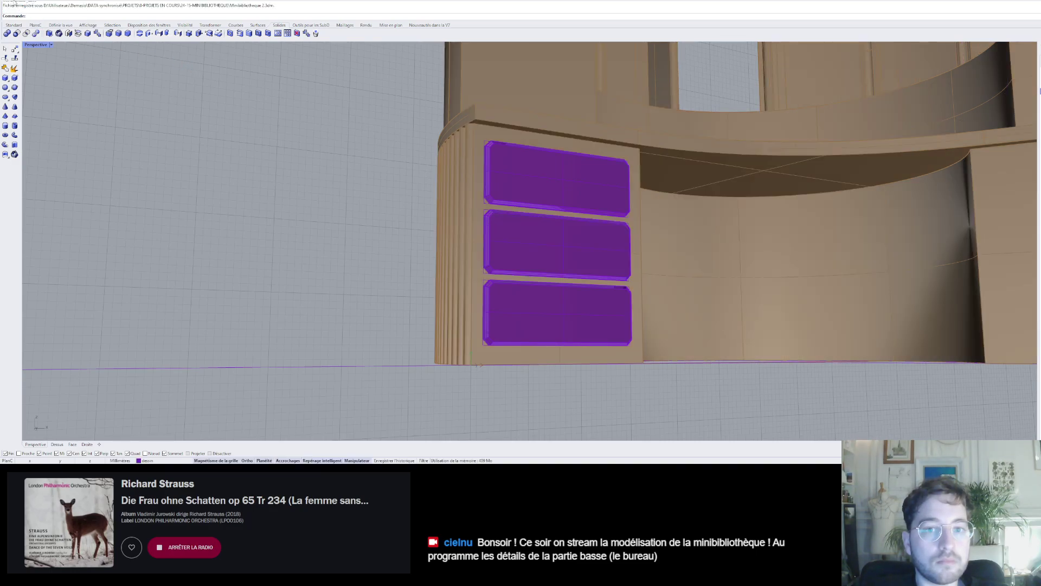
- Set the perspective view to Rendered display to check the materials of the three drawers
right_click_drag(574, 159, 557, 169)
left_click(556, 169)
key("Escape")
left_click(12, 1)
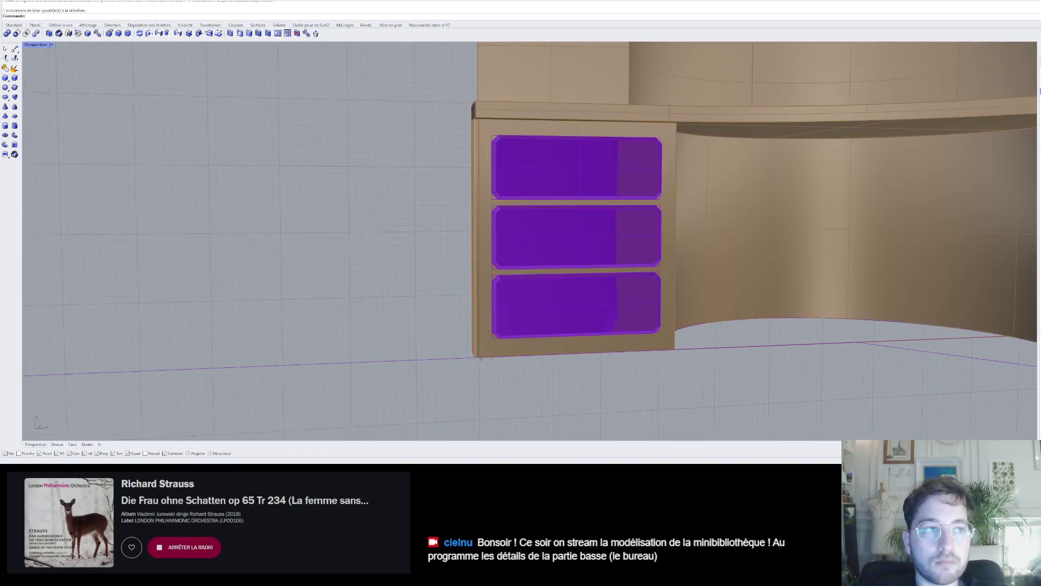
left_click(750, 183)
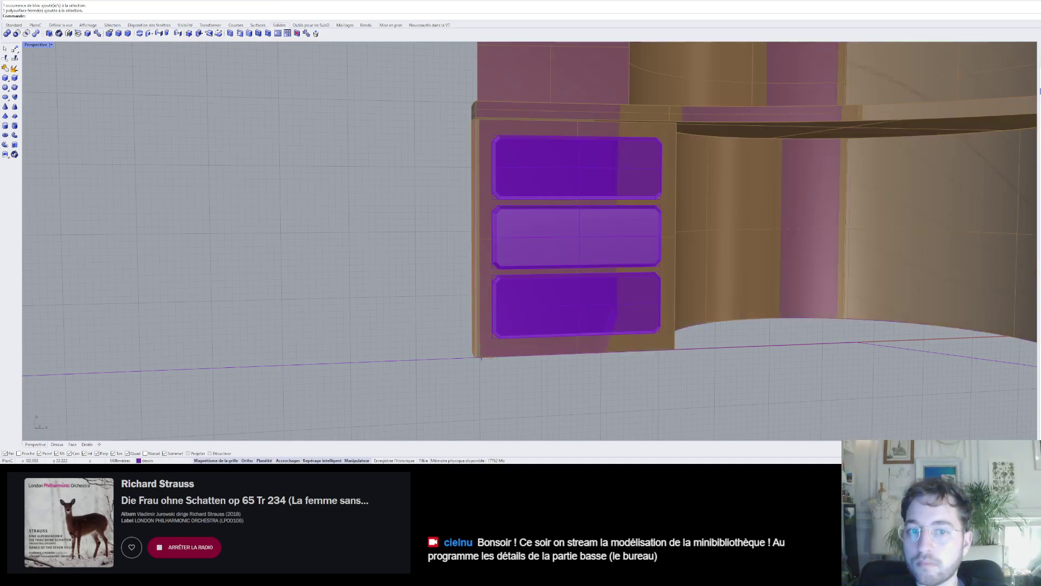
right_click_drag(548, 118, 457, 90)
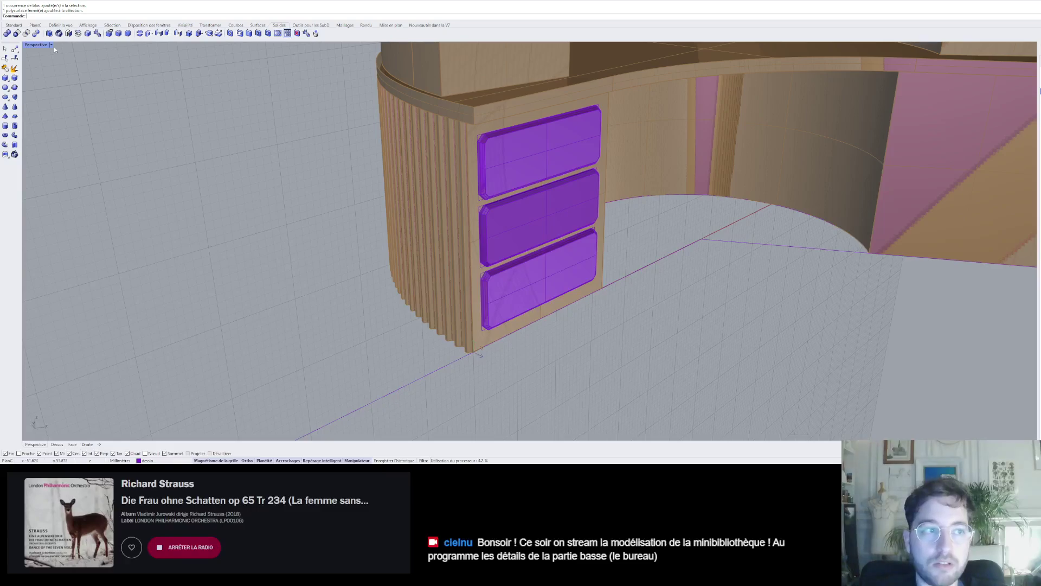
left_click(43, 86)
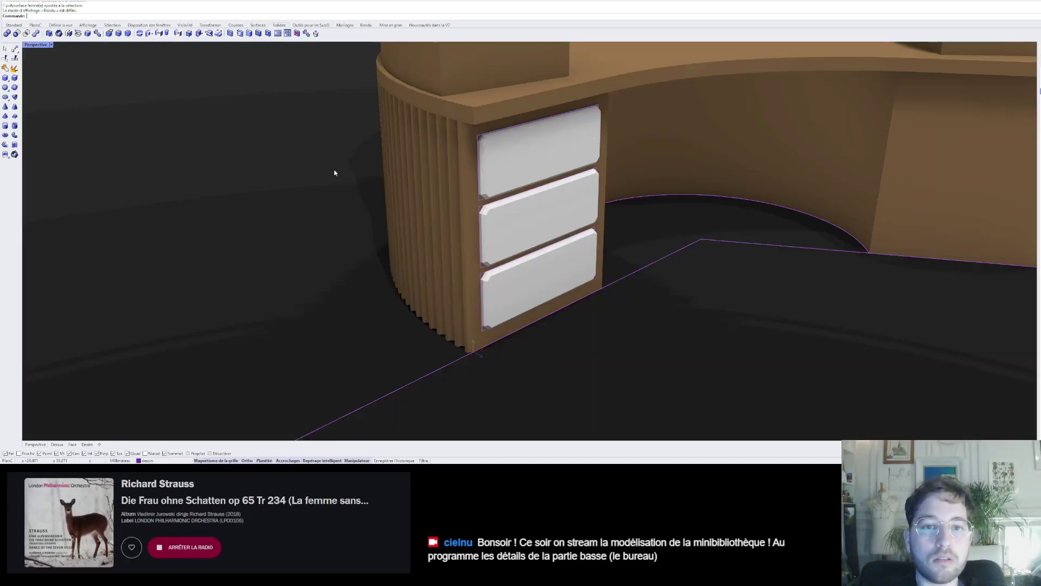
right_click_drag(416, 222, 644, 203)
scroll(645, 204, "up", 2)
- Open the top drawer's "tiroir" block for editing and assign its panel to the desk's brown wood layer
left_click(548, 156)
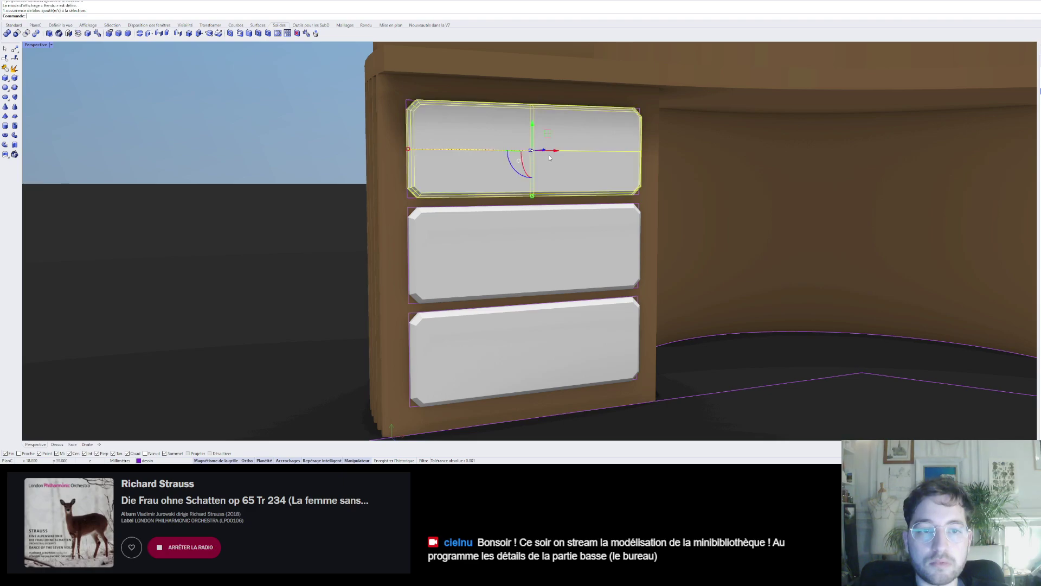
double_click(453, 172)
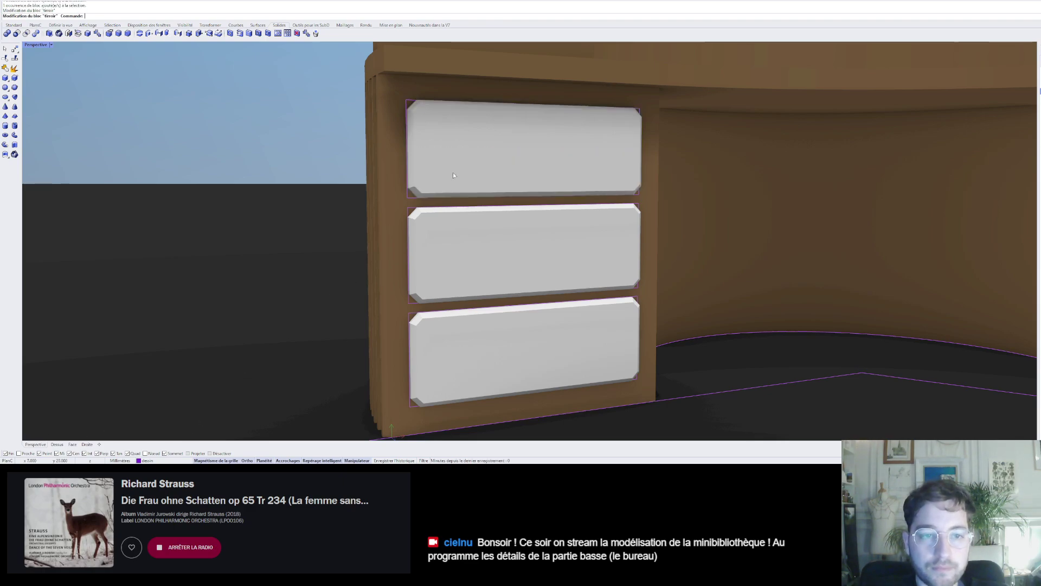
left_click(454, 174)
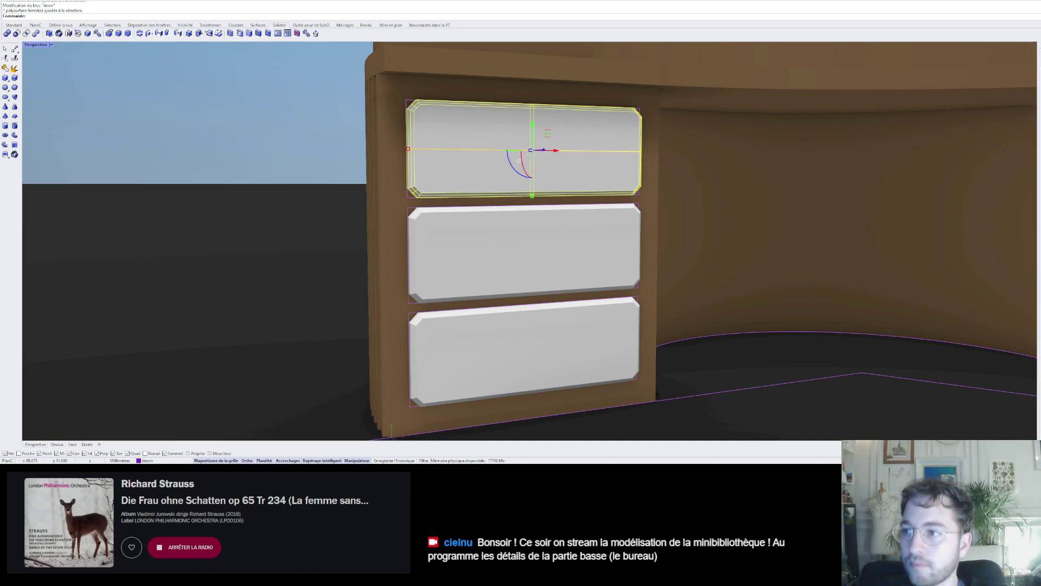
key("Escape")
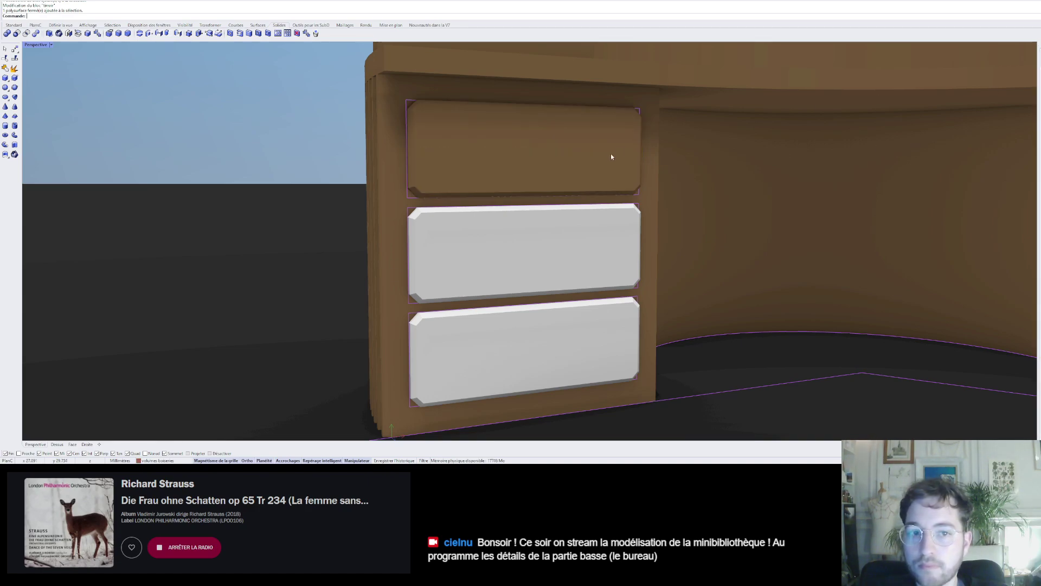
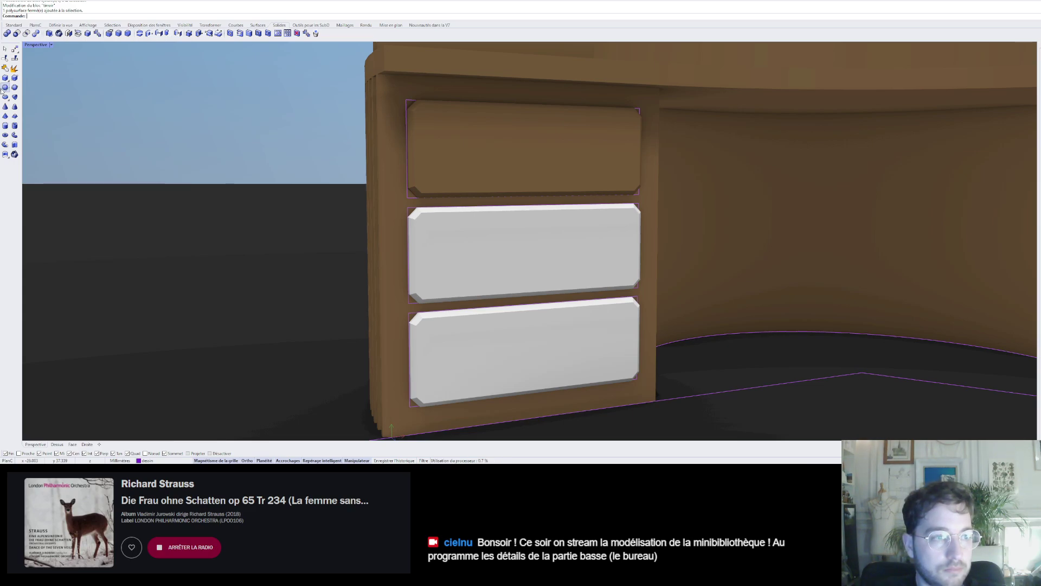
- Model a small solid cylinder as a knob, based at the centre of the top drawer panel and projecting slightly from its face
left_click(5, 126)
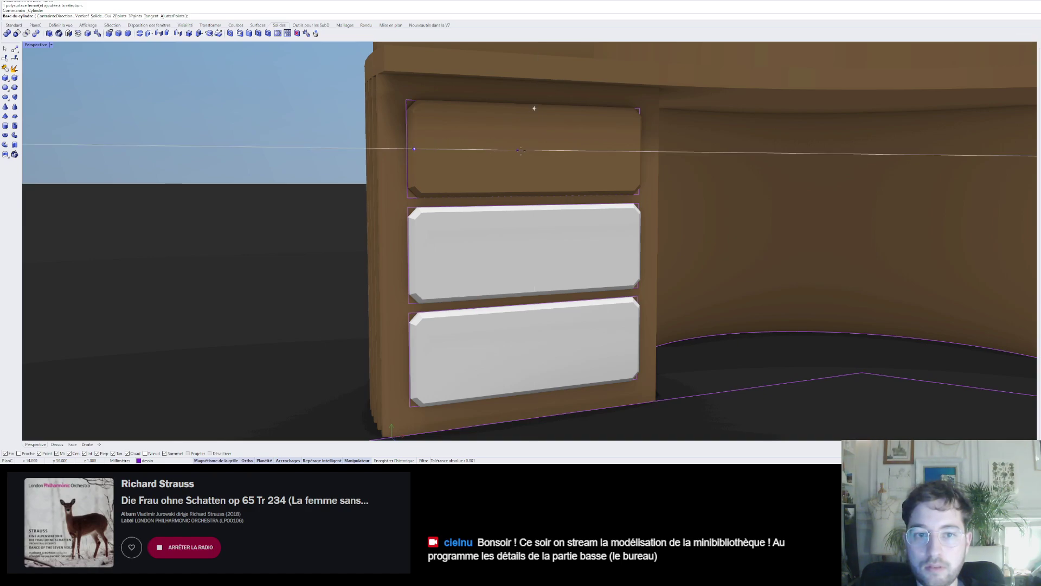
left_click(535, 151)
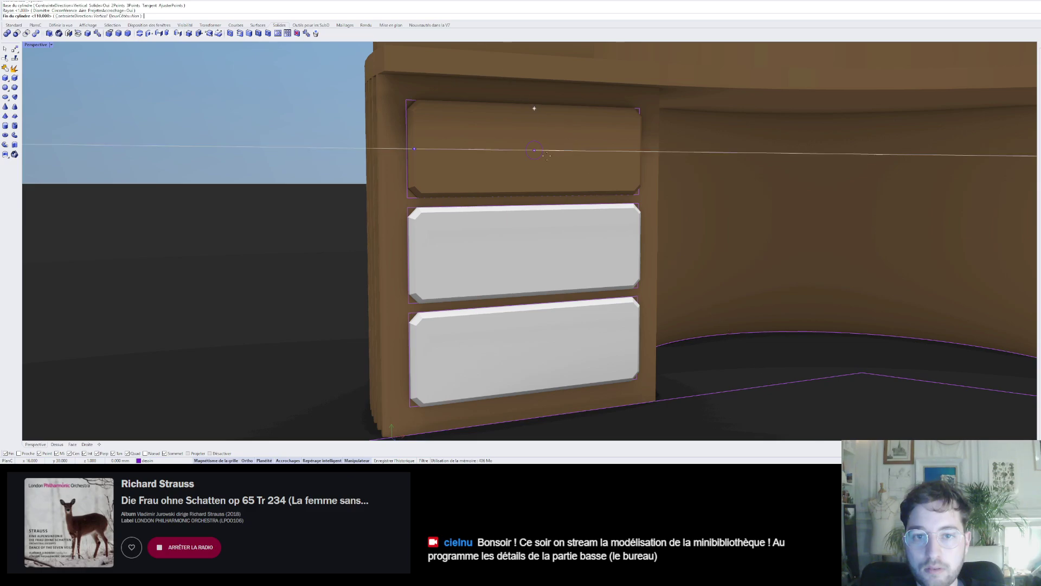
right_click_drag(547, 156, 605, 161)
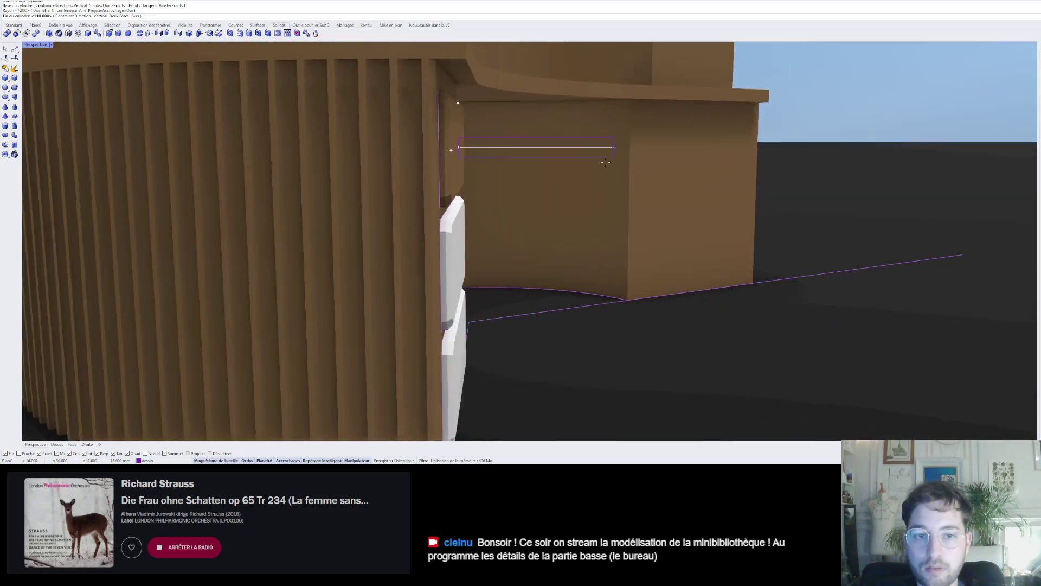
left_click(471, 153)
right_click_drag(474, 152, 507, 145)
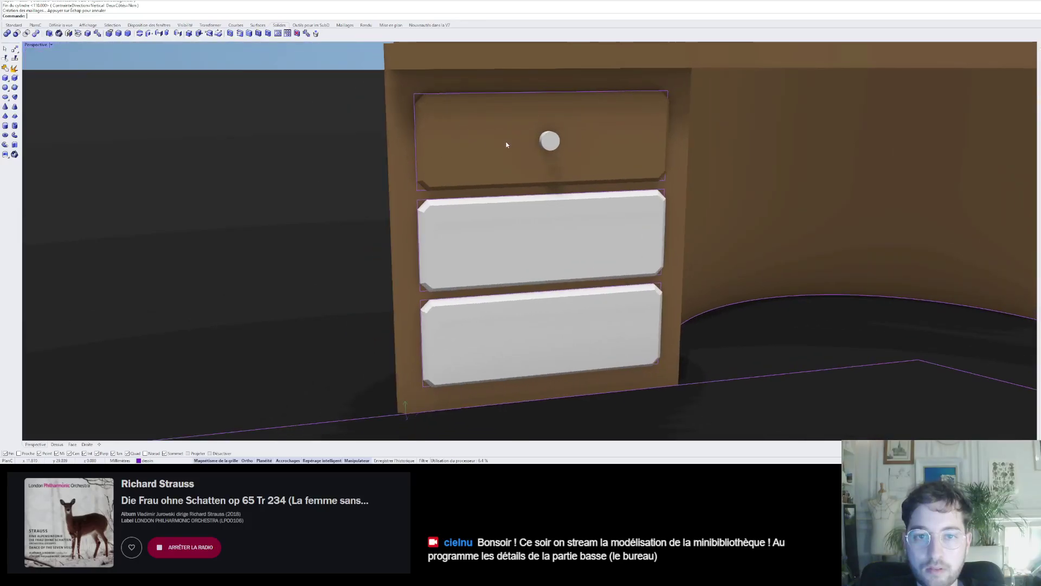
- Assign the cylinder knob to the desk's brown wood layer and finish editing the drawer block
left_click(550, 142)
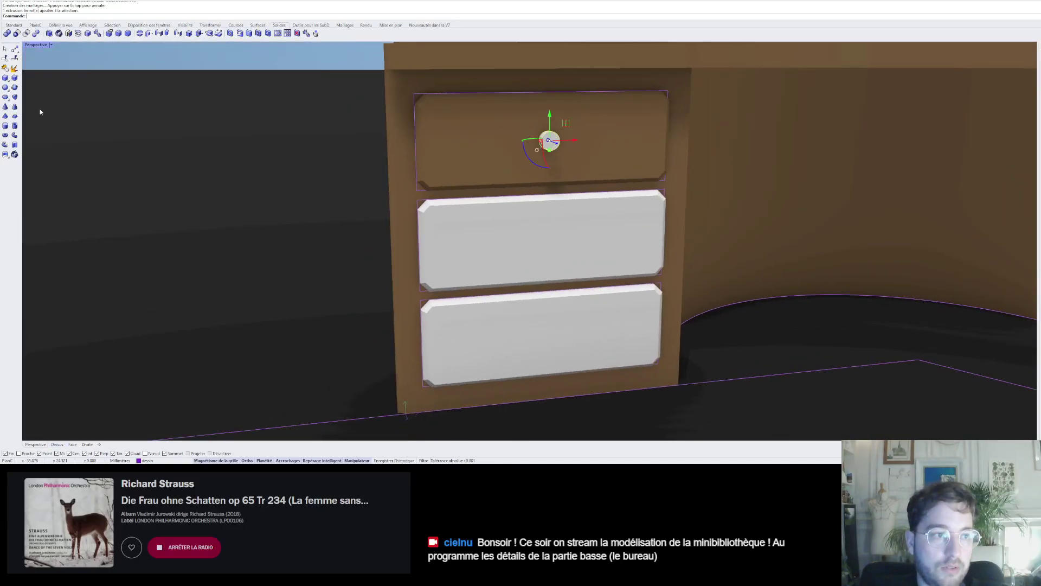
left_click(169, 403)
scroll(539, 242, "down", 6)
right_click_drag(542, 239, 511, 183)
scroll(537, 201, "up", 6)
scroll(538, 203, "up", 2)
left_click(52, 186)
- Delete the three construction rectangles outlining the drawers on the desk's front face
scroll(537, 188, "down", 7)
scroll(577, 200, "down", 12)
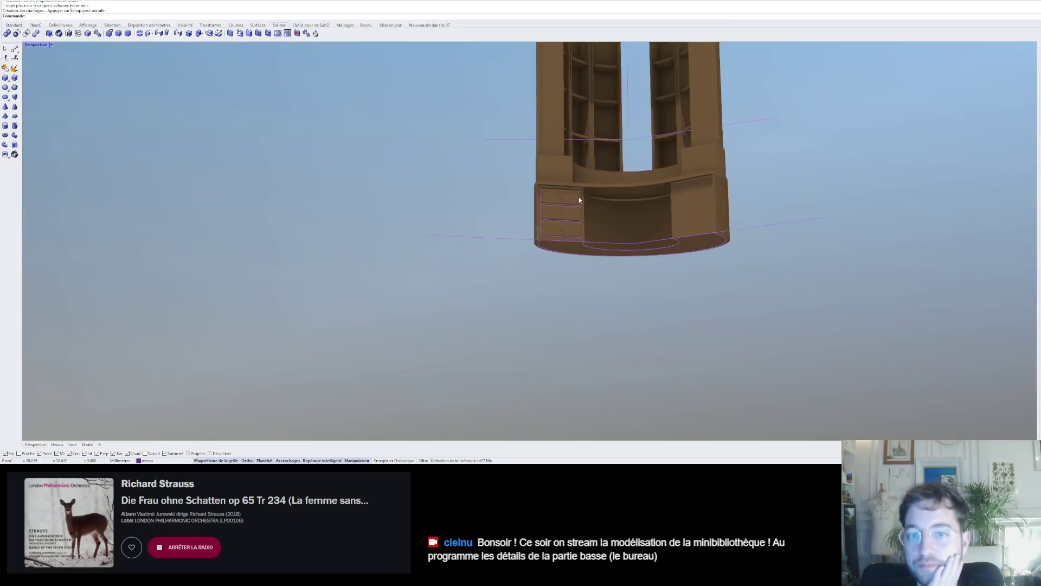
right_click_drag(579, 200, 590, 204)
scroll(576, 204, "up", 10)
scroll(521, 216, "up", 2)
scroll(521, 216, "up", 3)
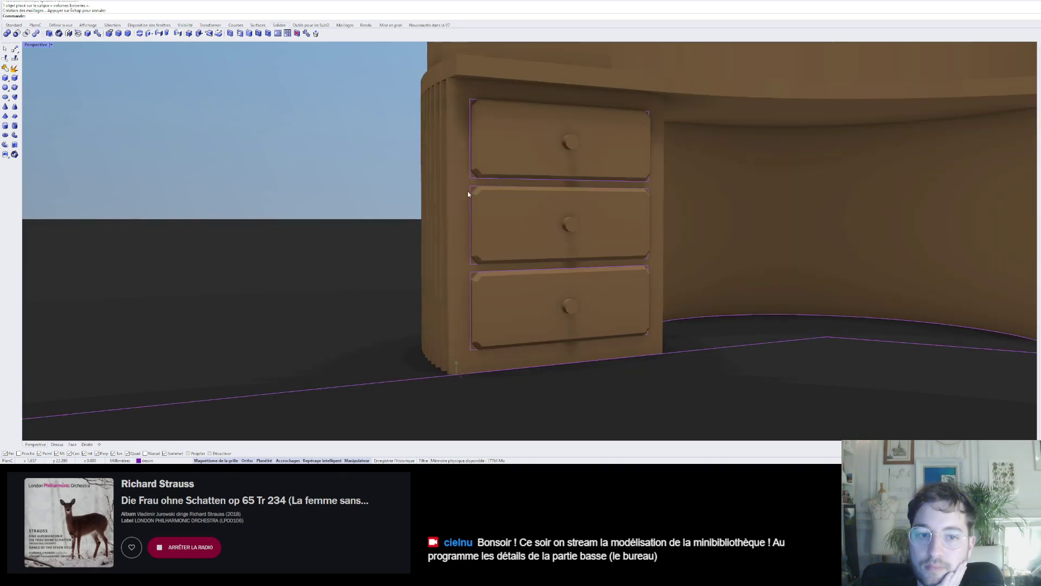
left_click(478, 188)
key("Delete")
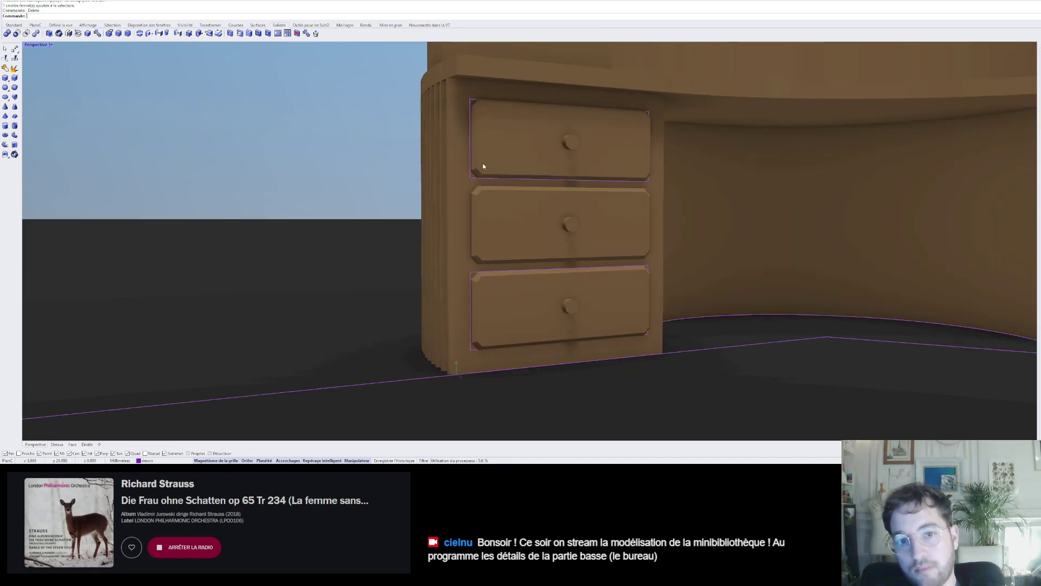
left_click(472, 182)
key("Delete")
left_click(471, 348)
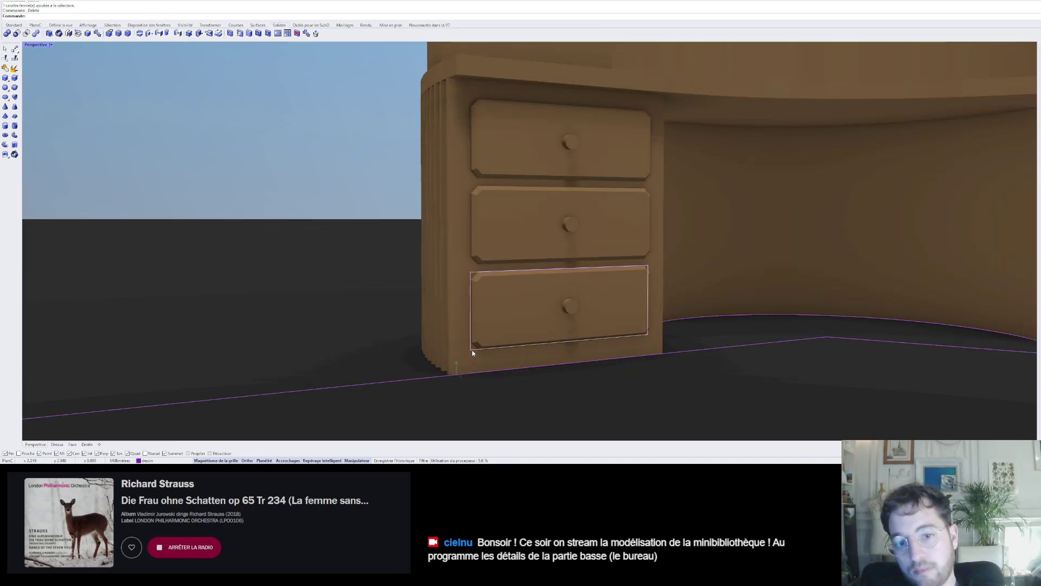
left_click(472, 350)
key("Delete")
- Select the three drawer blocks together and assign them to the desk's brown wood layer
scroll(477, 312, "down", 7)
mouse_move(599, 227)
right_mouse_down()
mouse_move(562, 248)
mouse_move(600, 214)
mouse_move(558, 230)
mouse_move(592, 230)
right_mouse_up()
scroll(558, 230, "down", 5)
scroll(593, 230, "up", 4)
scroll(593, 230, "up", 3)
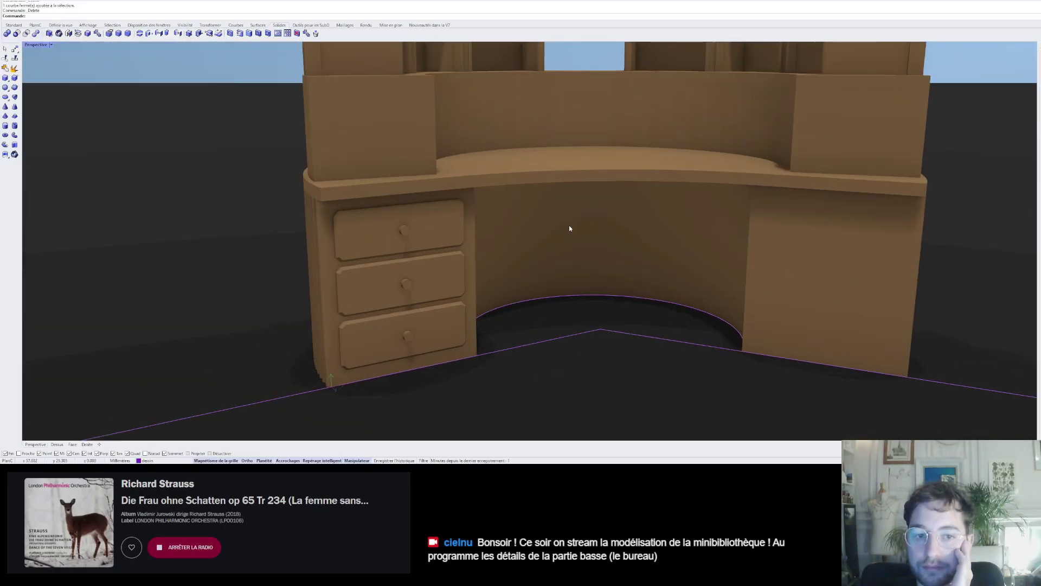
right_click_drag(502, 235, 532, 256)
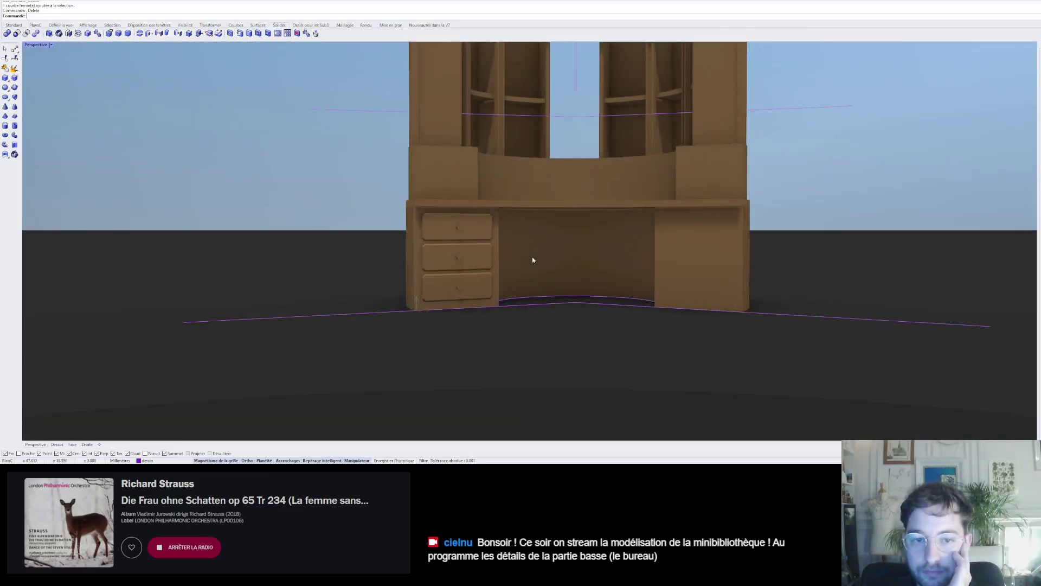
scroll(472, 279, "up", 3)
left_click(472, 278)
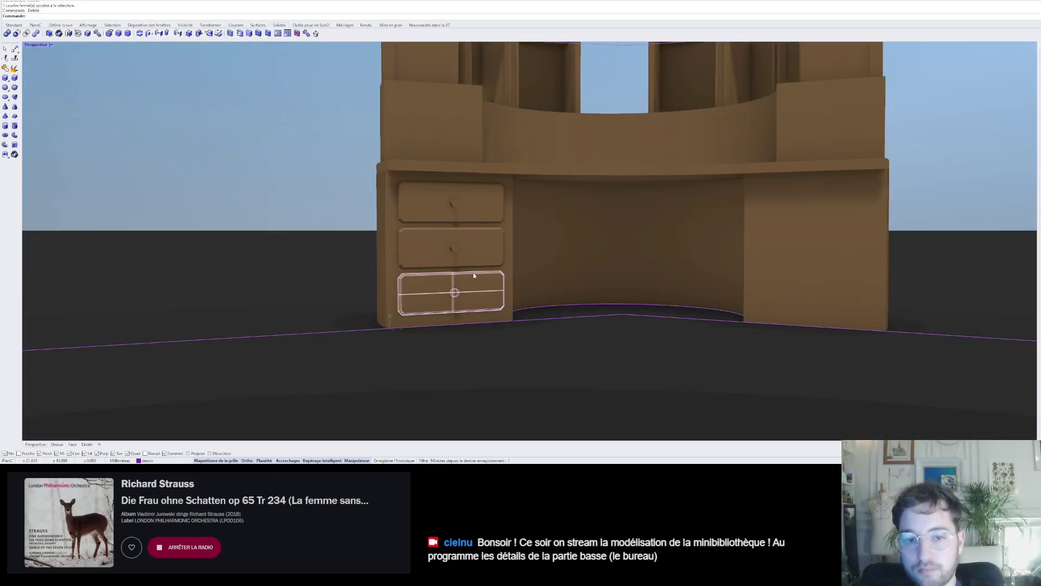
left_click(506, 306)
key("Delete")
left_click(503, 301)
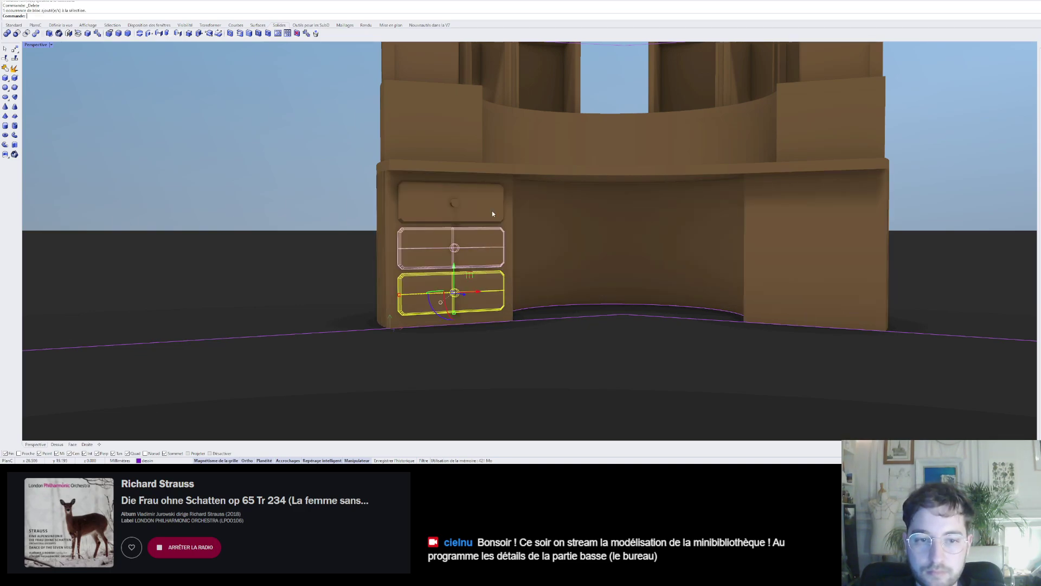
left_click(488, 208, "shift")
left_click(486, 250, "shift")
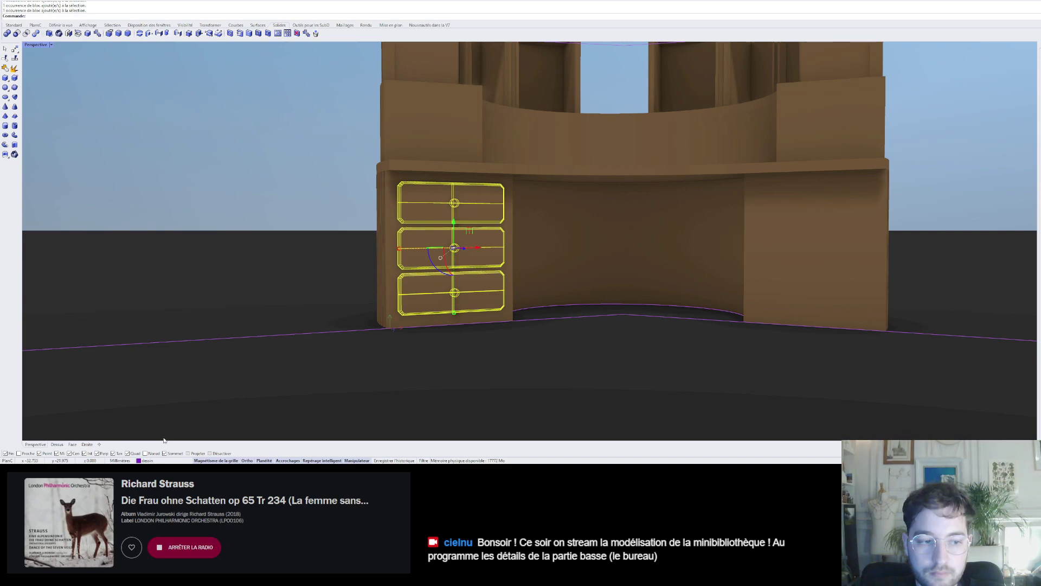
left_click(175, 405)
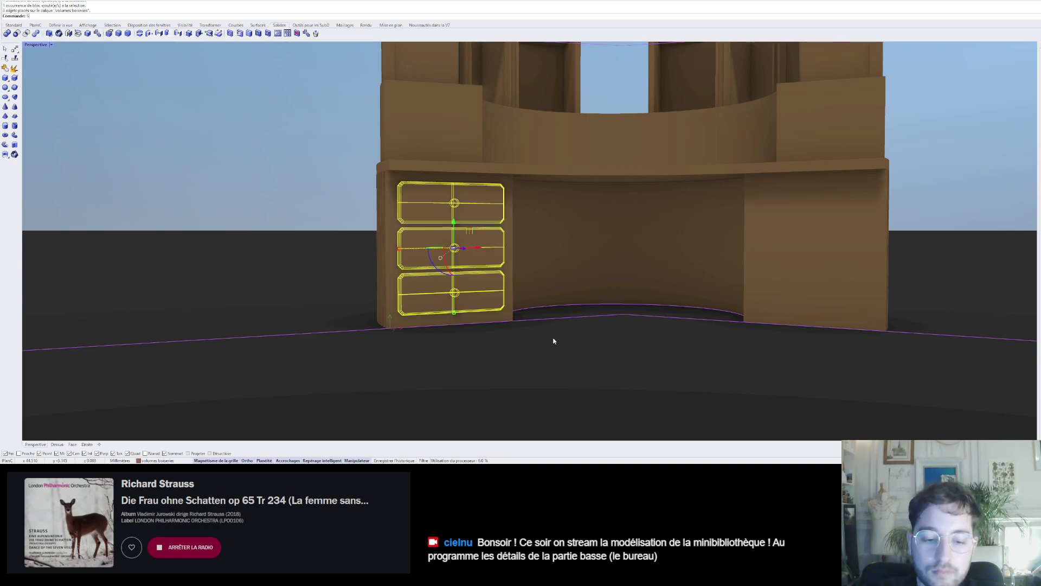
type("Symétrie")
key("Return")
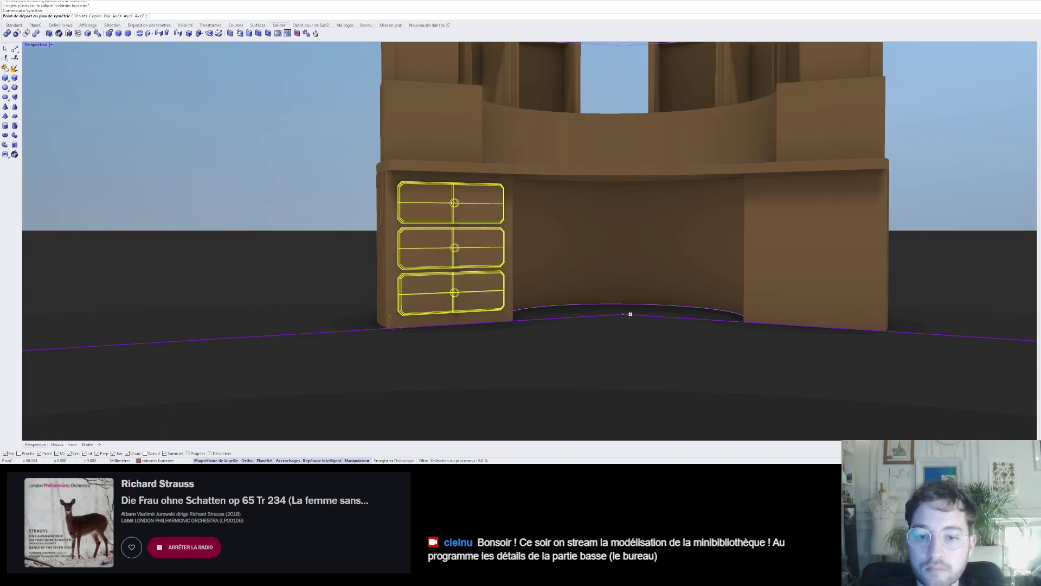
left_click(622, 312)
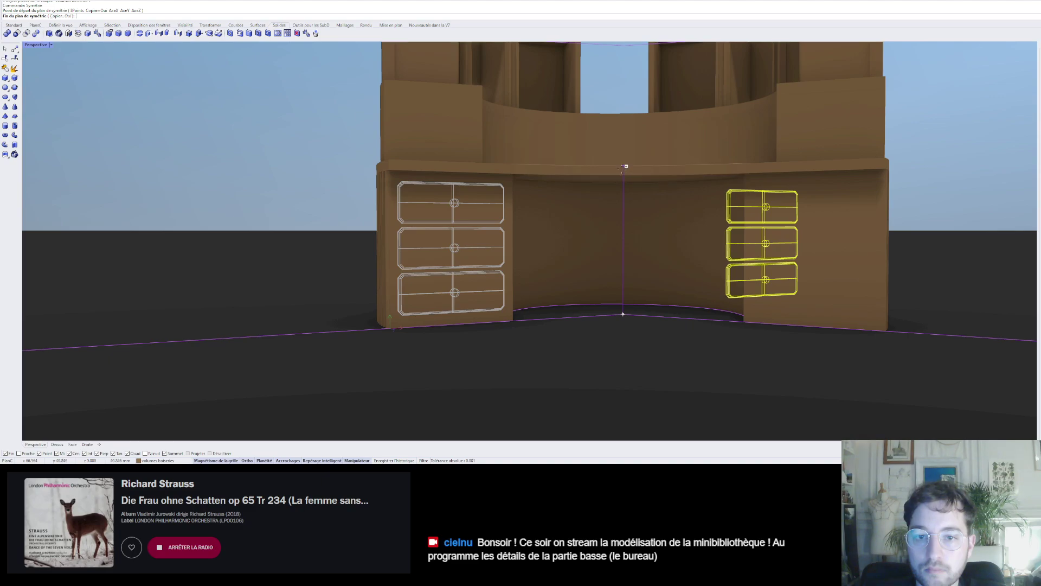
right_click_drag(626, 167, 630, 201)
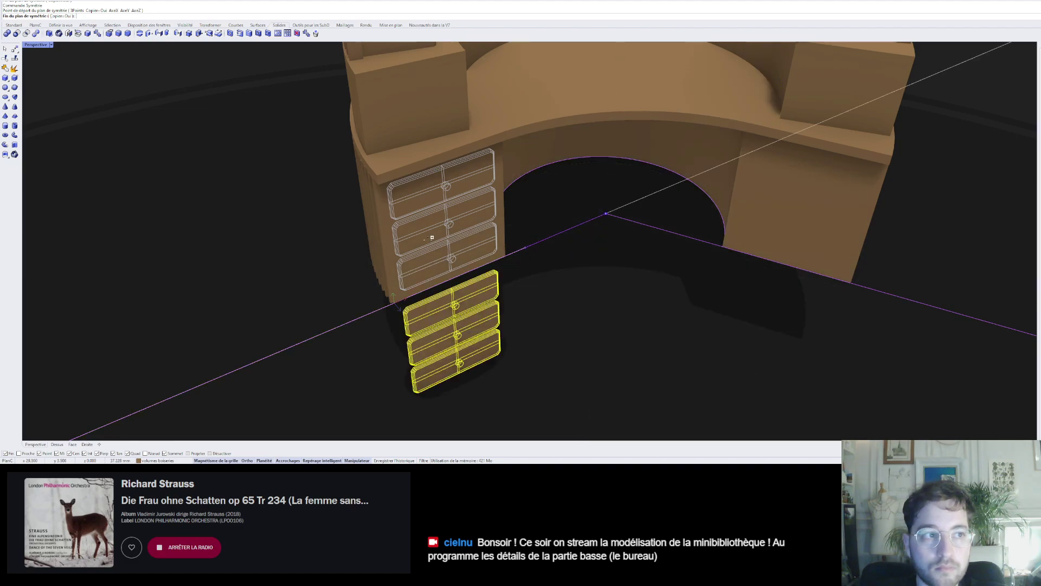
- Reset the construction plane to World Top and switch the perspective view to Shaded display
left_click(145, 105)
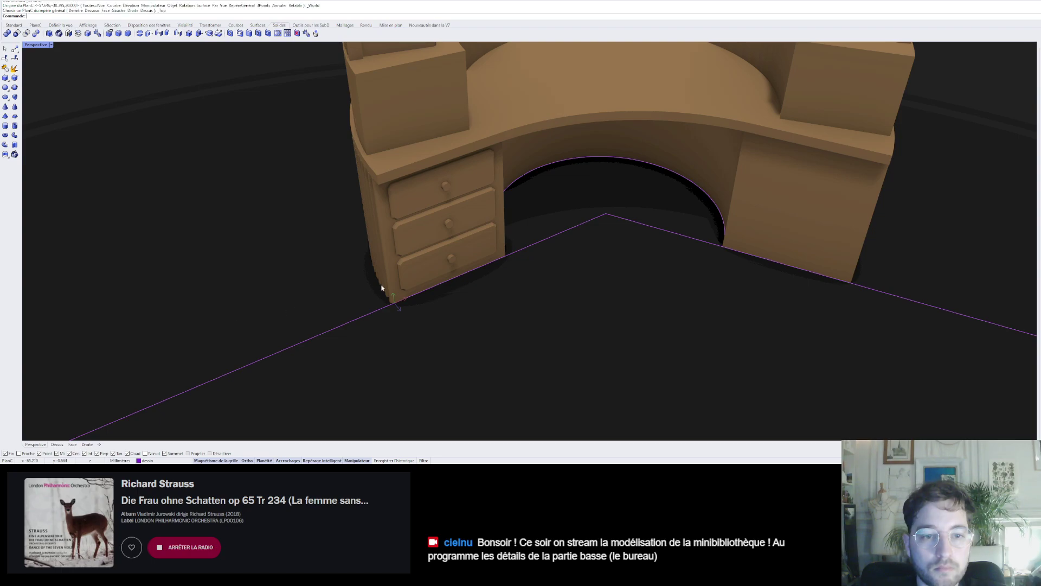
right_click_drag(381, 288, 474, 272)
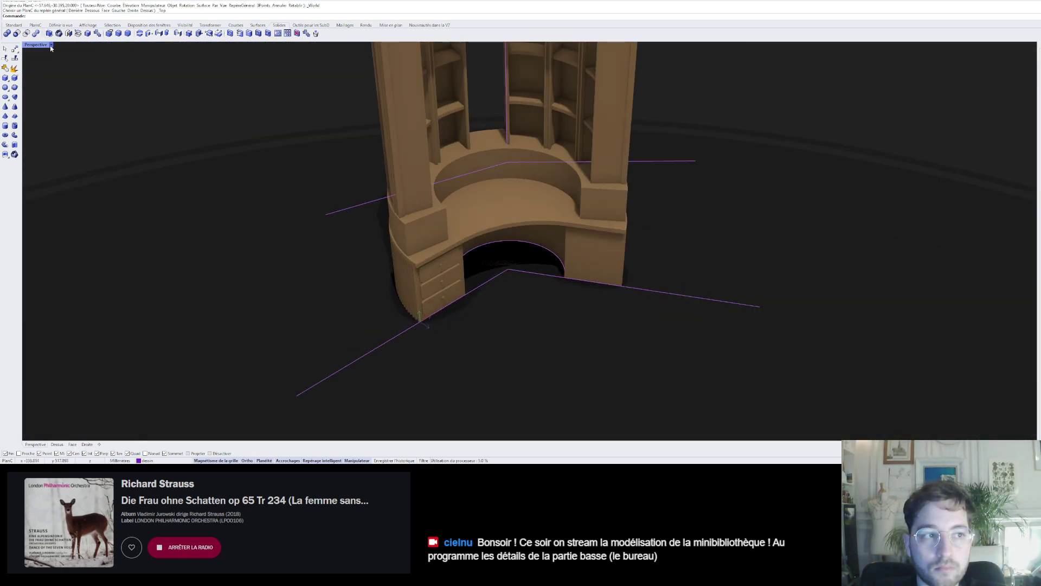
left_click(51, 46)
left_click(51, 80)
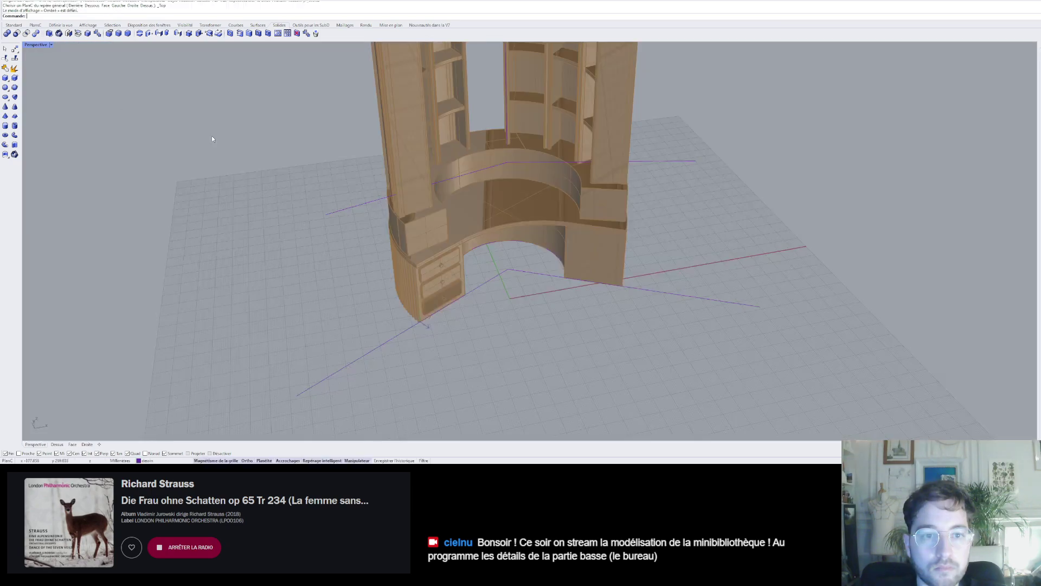
- Mirror the three drawer blocks from the desk's left front face to the right one about the desk's centre line
right_click_drag(515, 281, 533, 258)
scroll(534, 258, "up", 6)
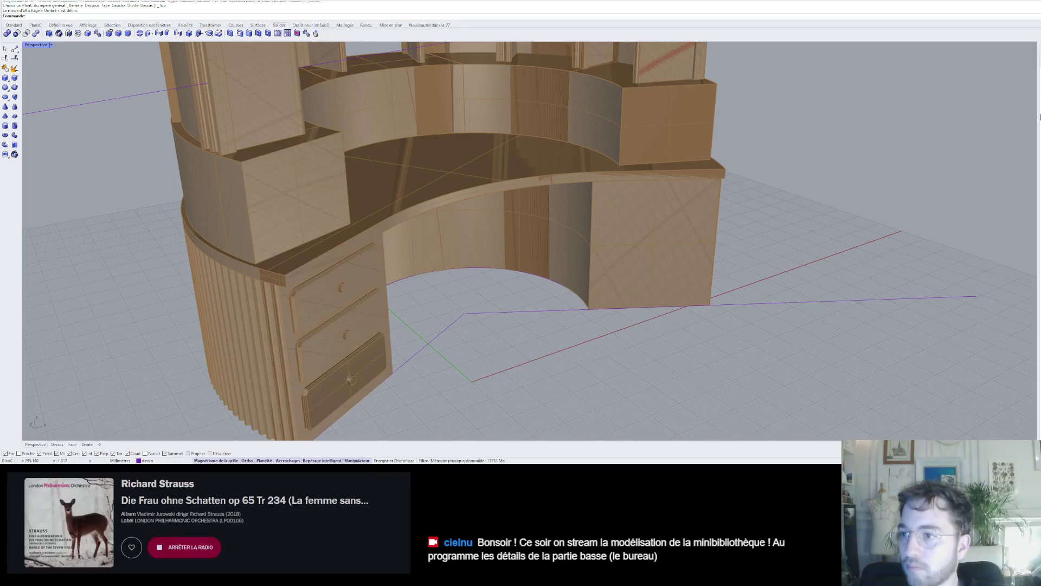
right_click_drag(846, 217, 651, 217)
left_click(336, 379)
left_click(362, 315, "shift")
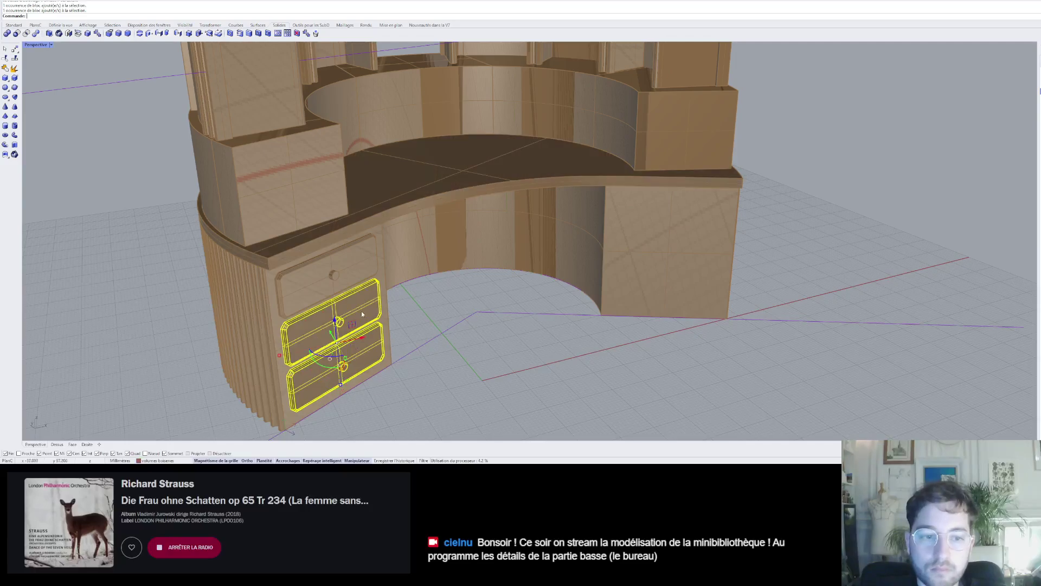
left_click(367, 266, "shift")
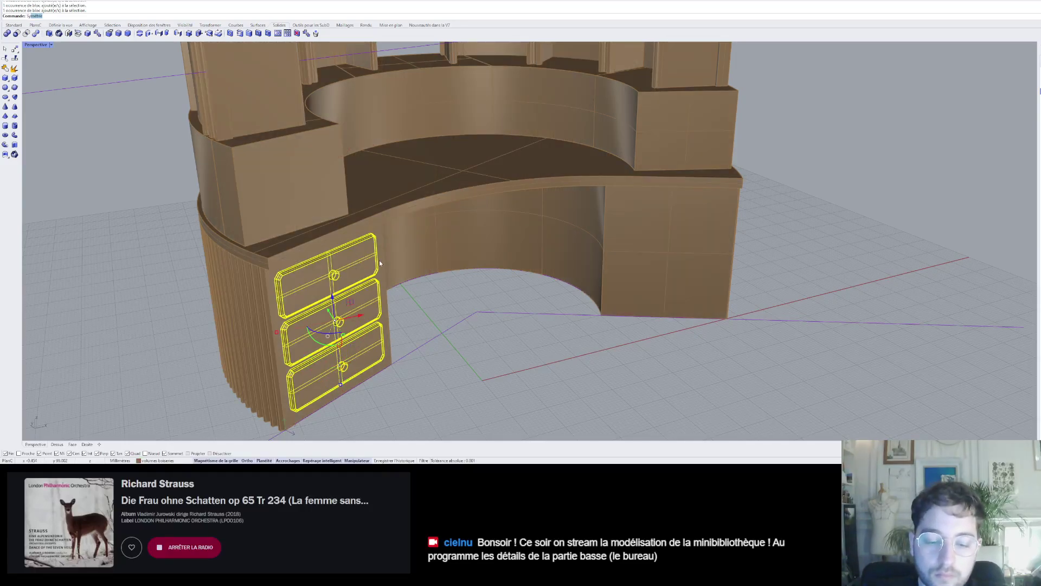
key("Return")
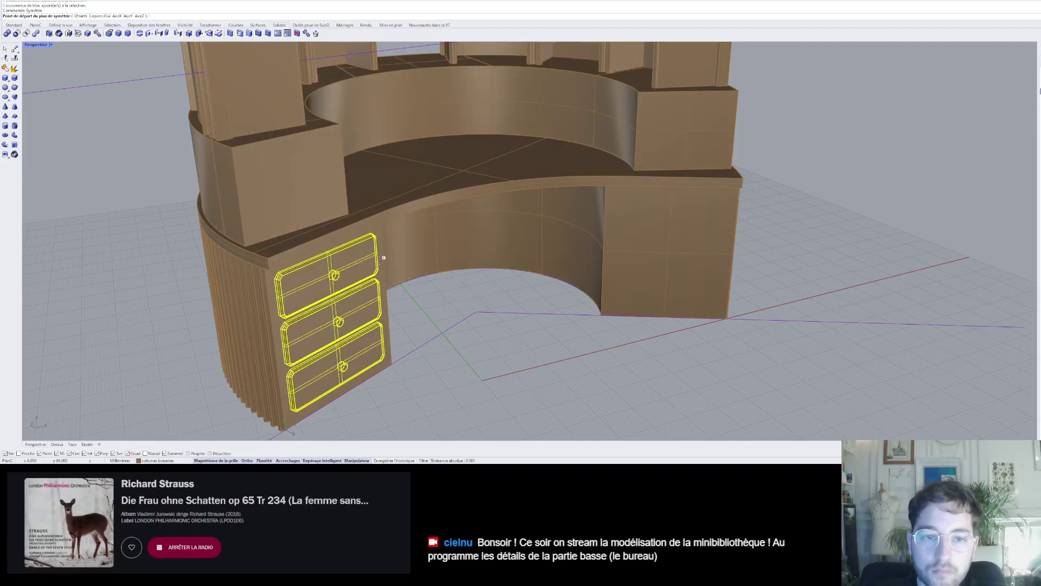
left_click(485, 312)
left_click(518, 352)
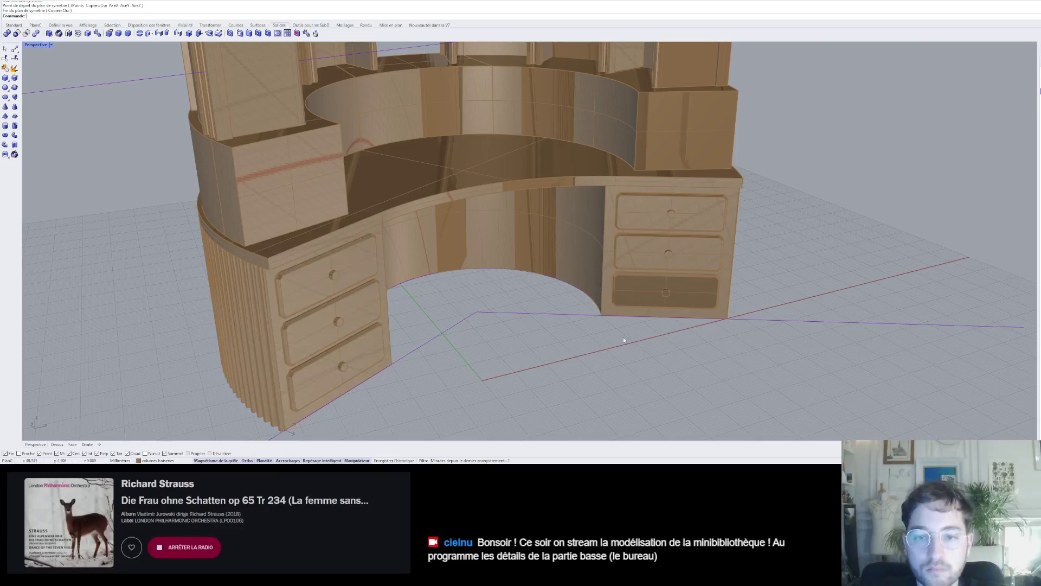
- Save the model and reopen Minibibliotheque 2.3dm from the recent files
scroll(624, 340, "down", 5)
right_click_drag(624, 340, 579, 328)
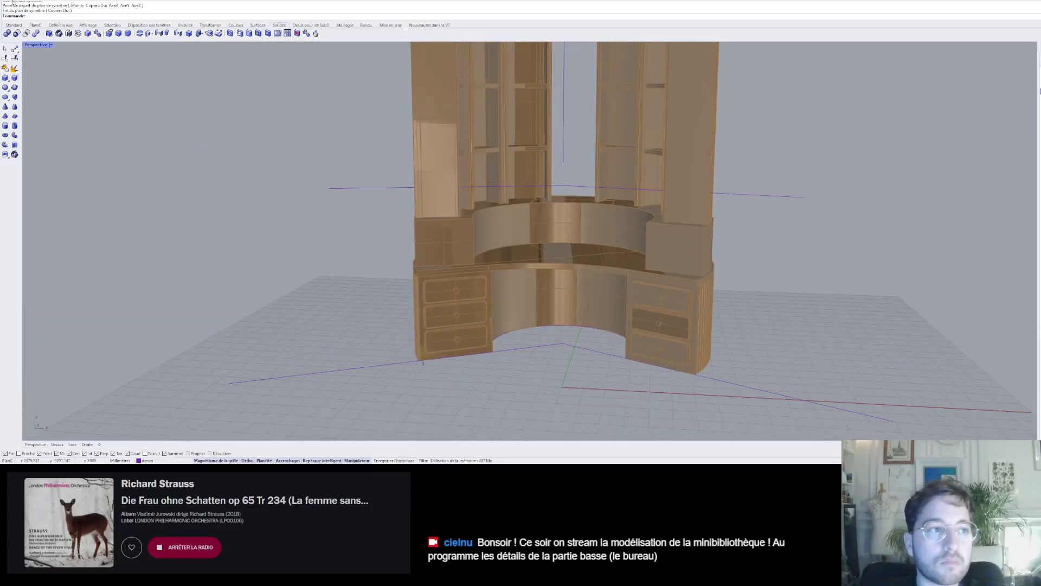
key("ctrl+s")
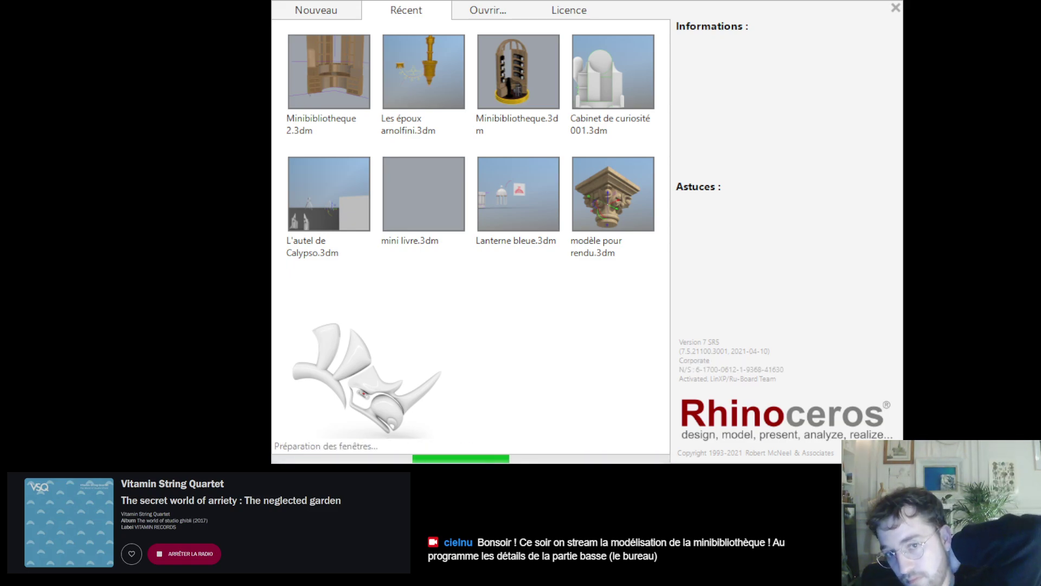
left_click(347, 82)
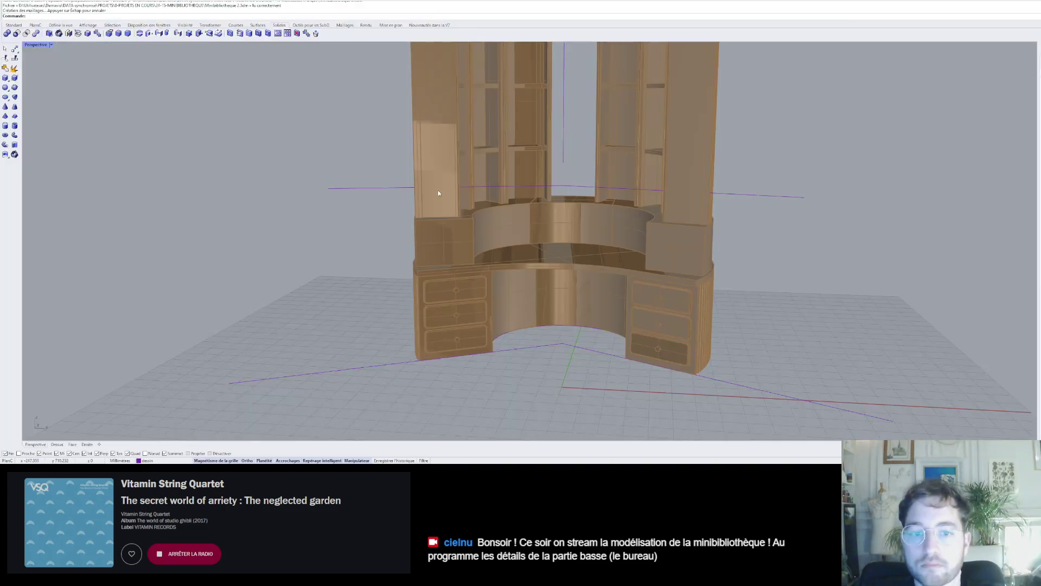
right_click_drag(438, 190, 472, 213)
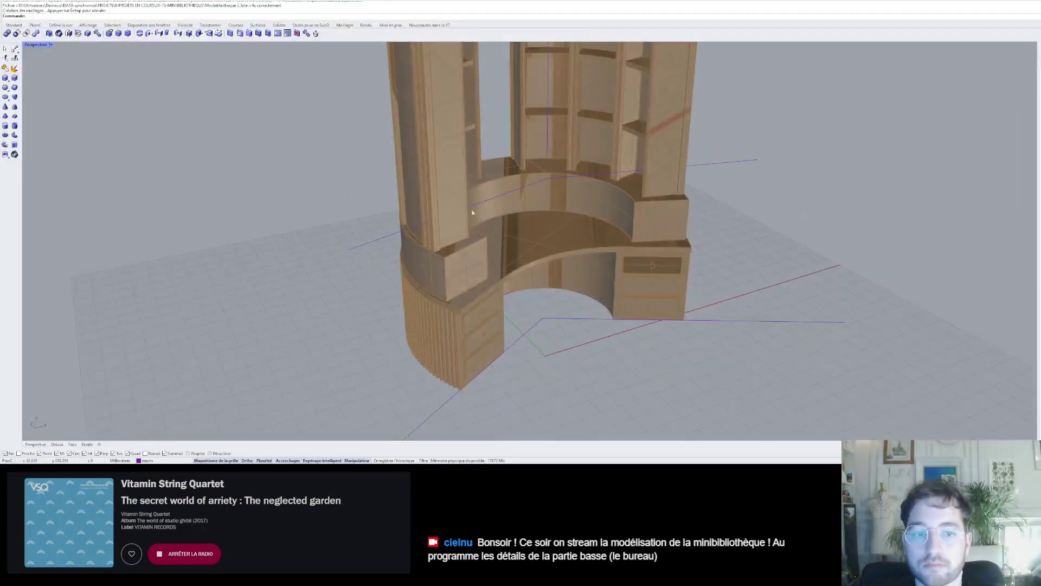
left_click(474, 248)
left_click(758, 248)
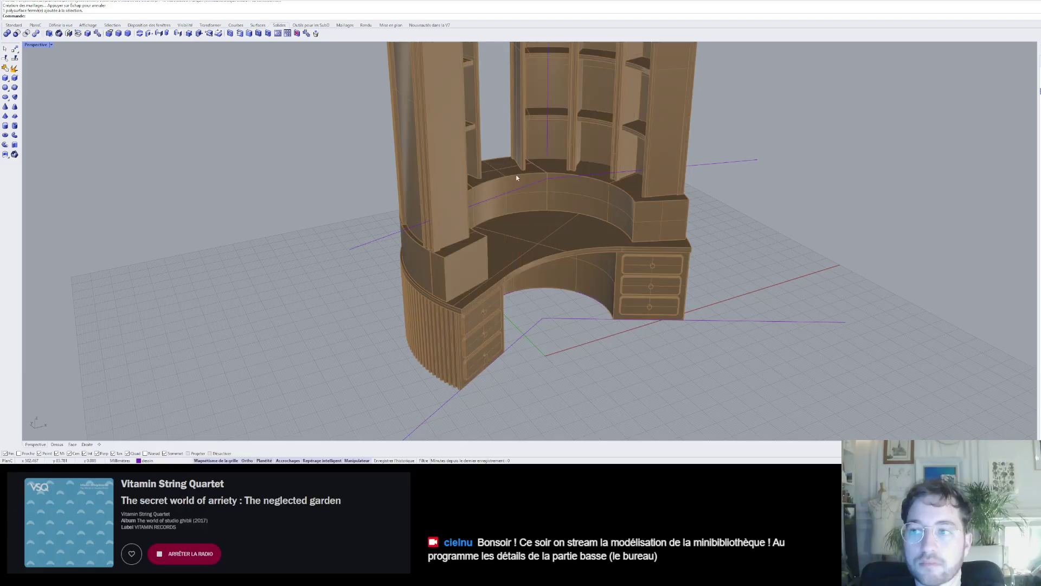
right_click_drag(479, 408, 545, 267)
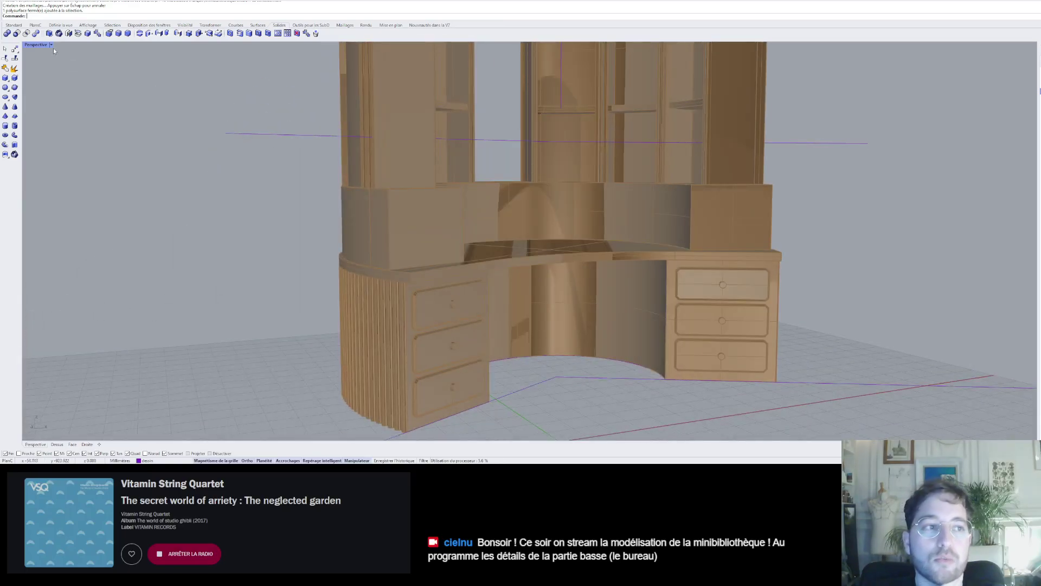
- Compare the Ghosted, Technical and X-Ray displays and set the perspective view to Arctic
left_click(52, 94)
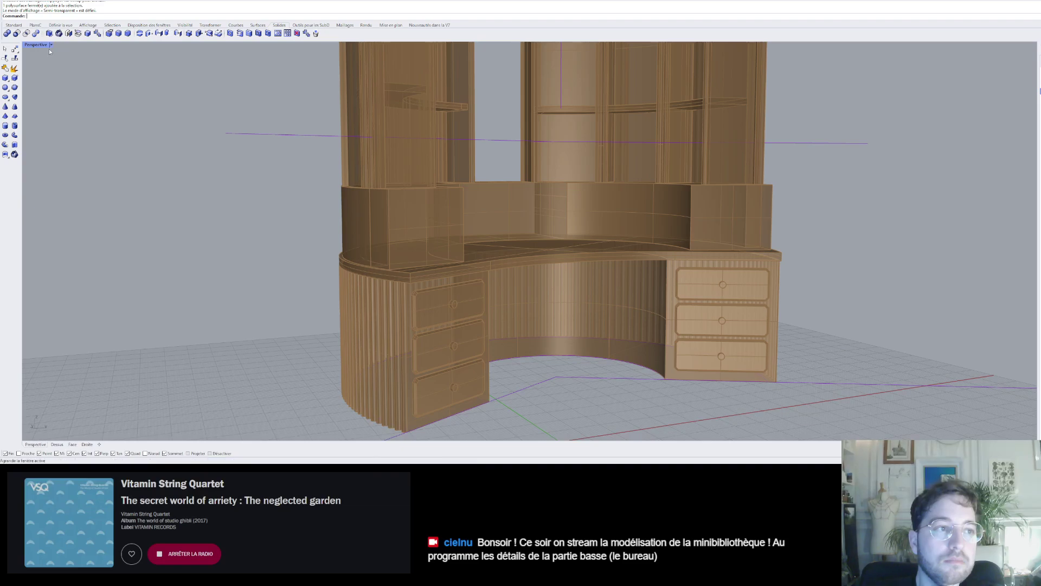
left_click(44, 109)
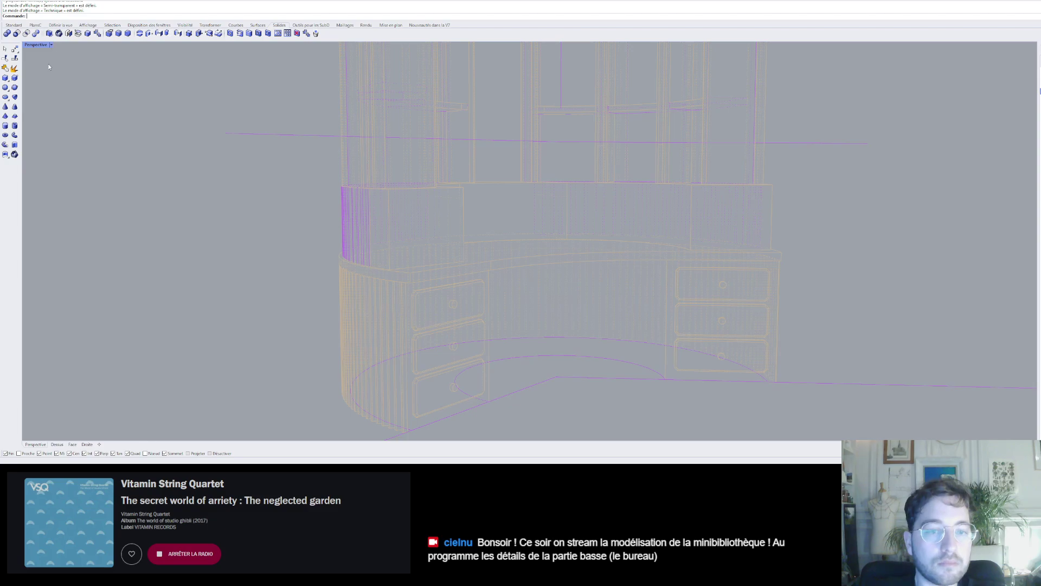
left_click(50, 99)
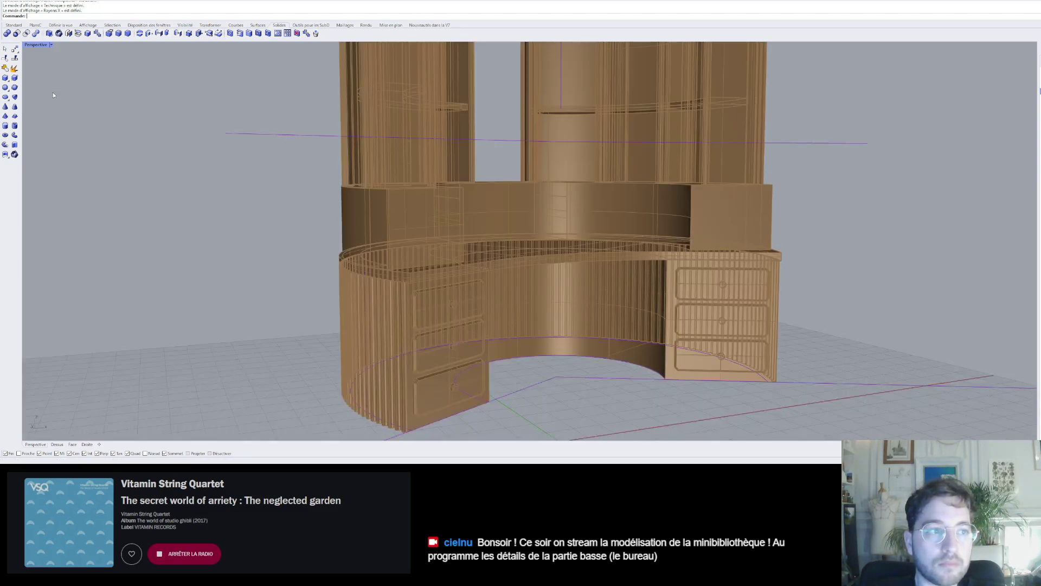
left_click(53, 132)
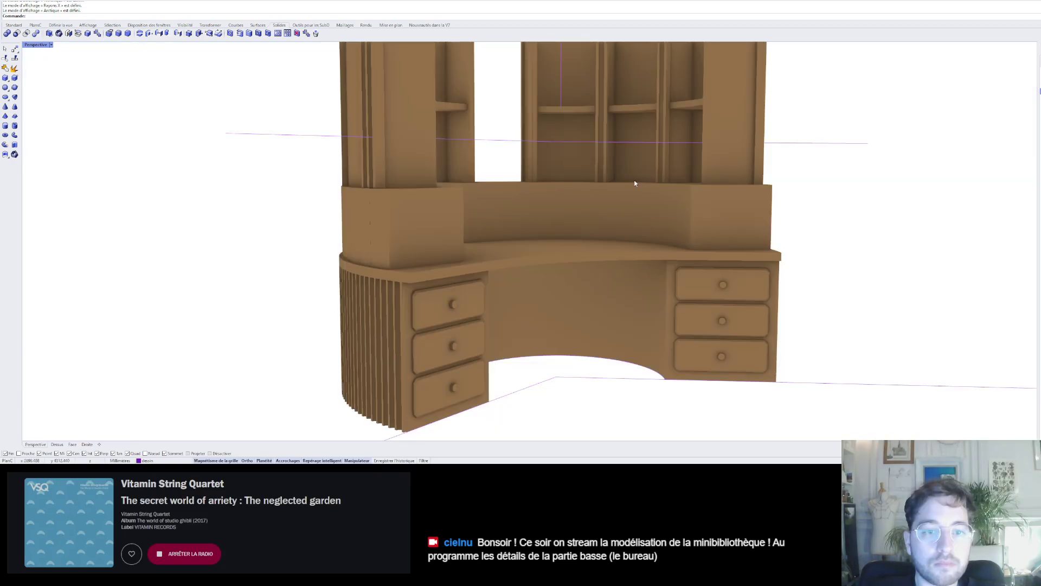
- Examine the desk top, the drawers and the curved recess from the front and from below
right_click_drag(635, 182, 581, 228)
scroll(564, 236, "down", 4)
scroll(578, 257, "up", 4)
scroll(460, 214, "up", 5)
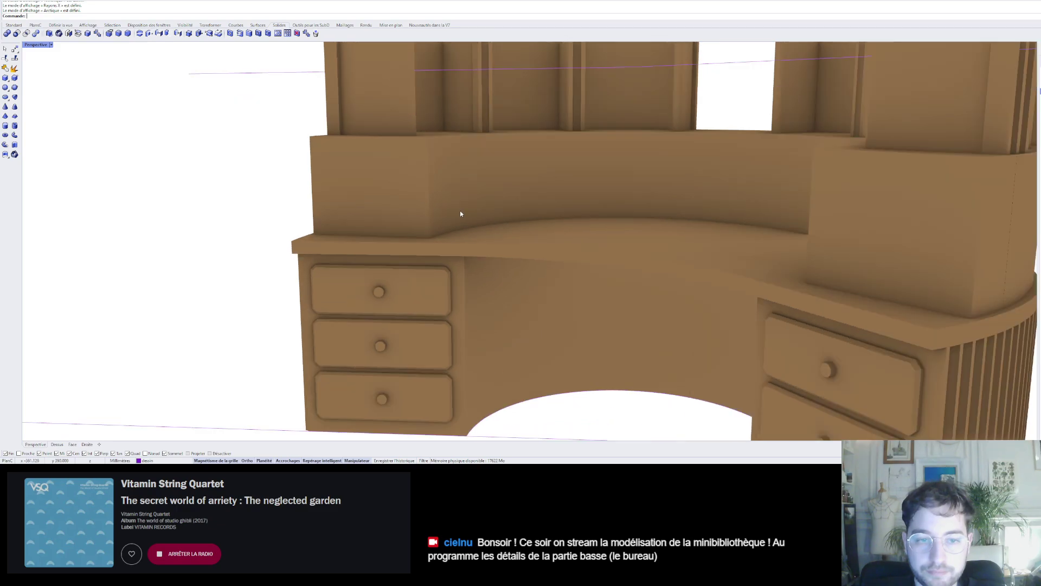
scroll(485, 255, "down", 5)
scroll(565, 267, "down", 1)
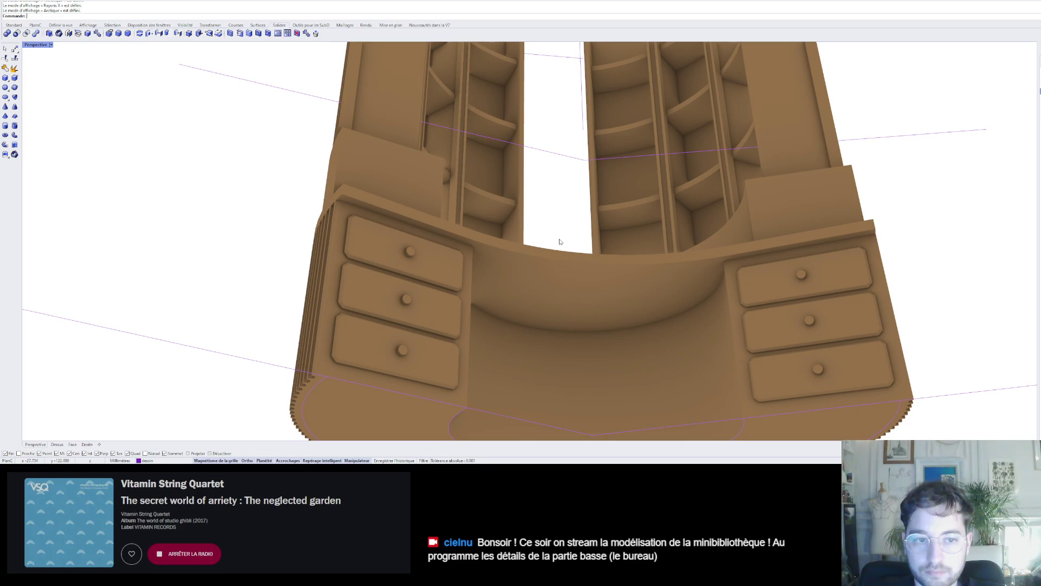
scroll(317, 203, "up", 2)
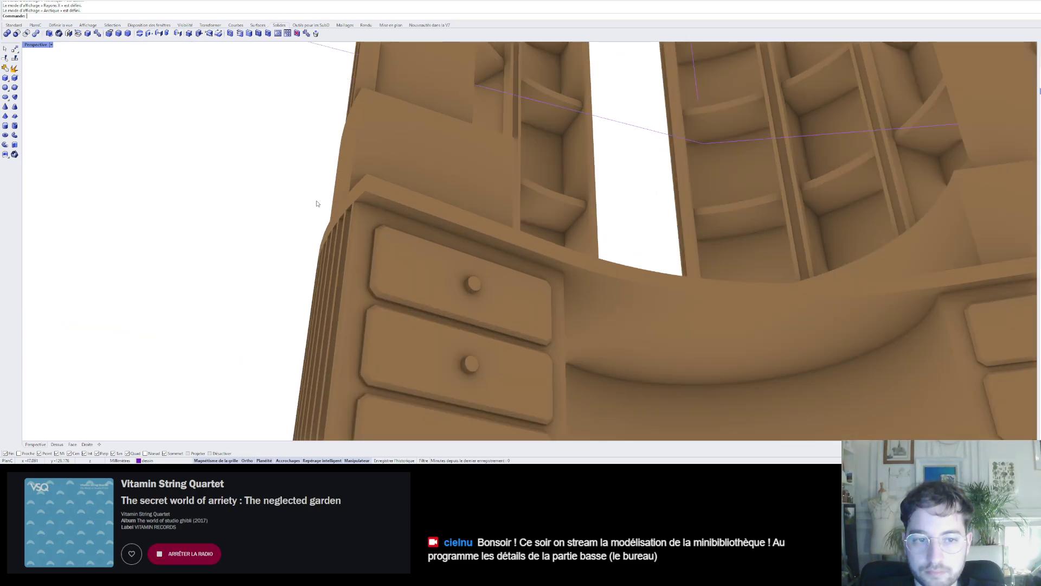
scroll(318, 204, "down", 3)
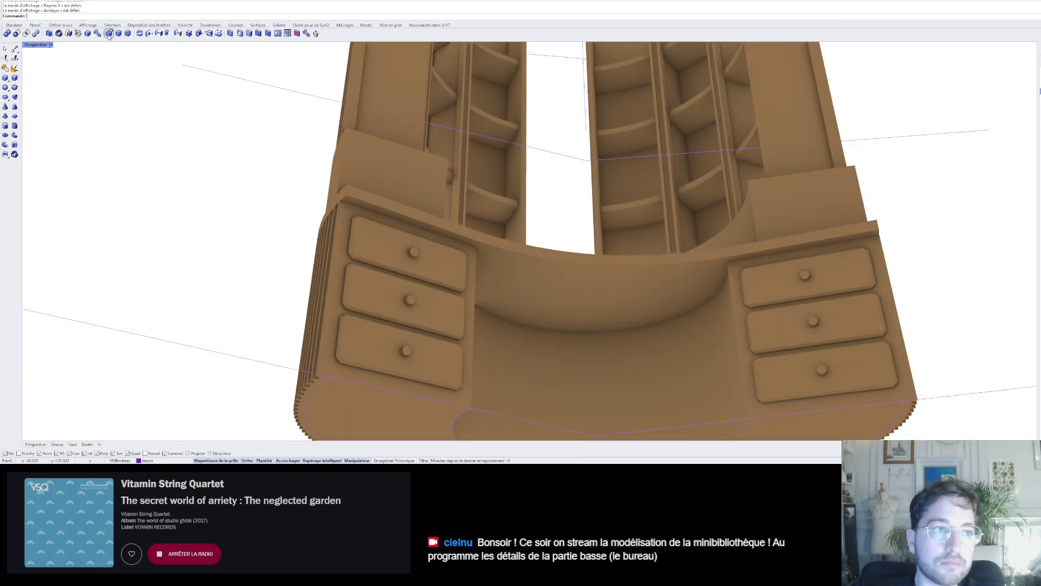
- Fillet the upper and lower front edges of the desk top along its straight and curved sections with radius 1
left_click(117, 34)
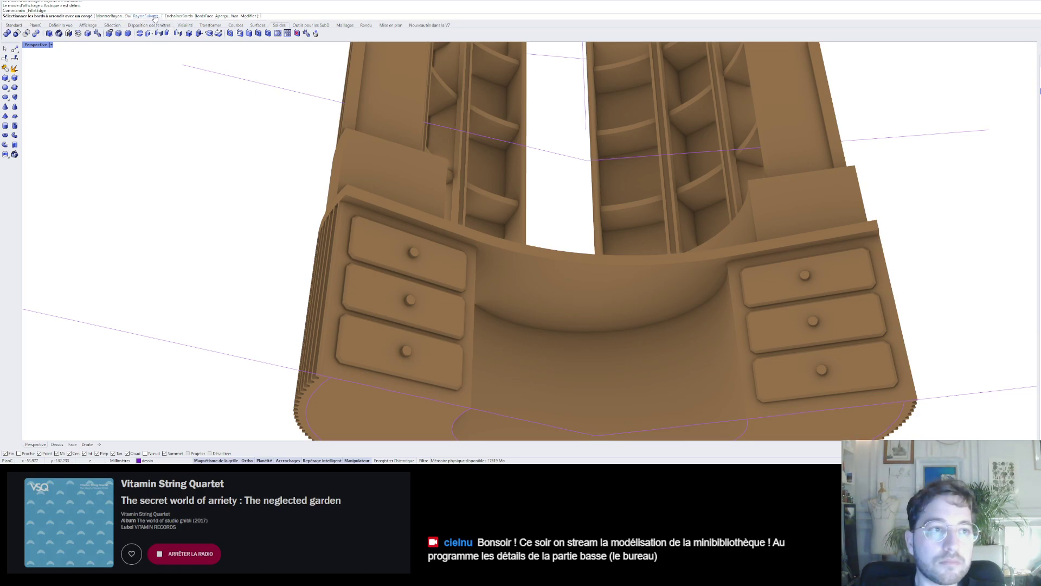
left_click(415, 218)
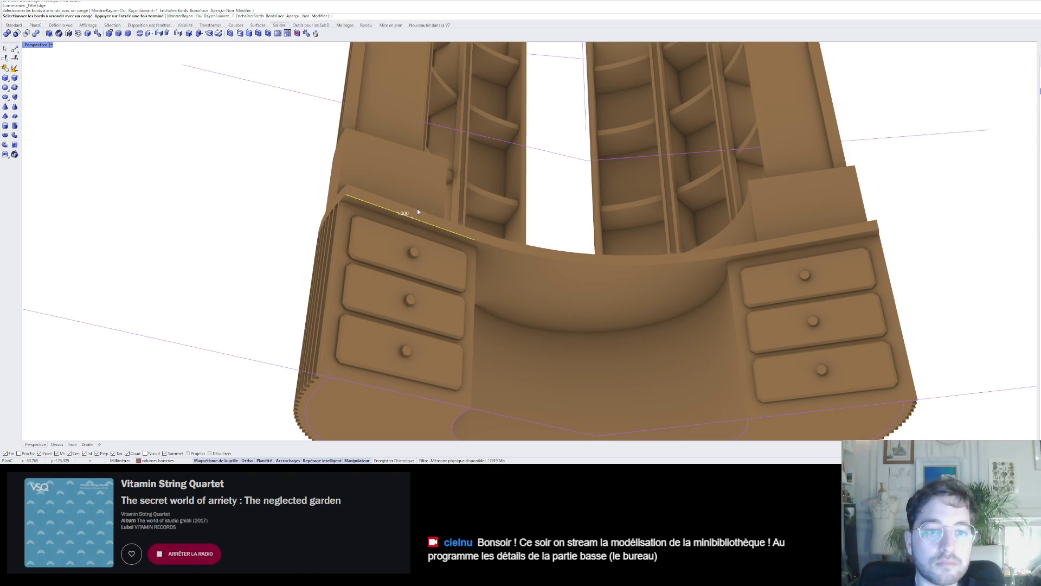
left_click(417, 209)
left_click(496, 242)
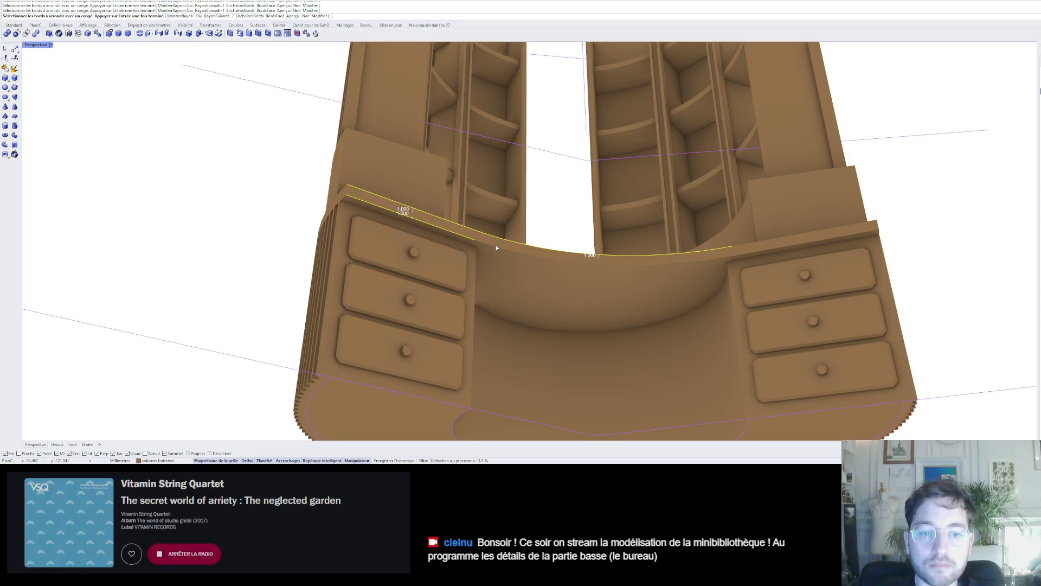
left_click(496, 245)
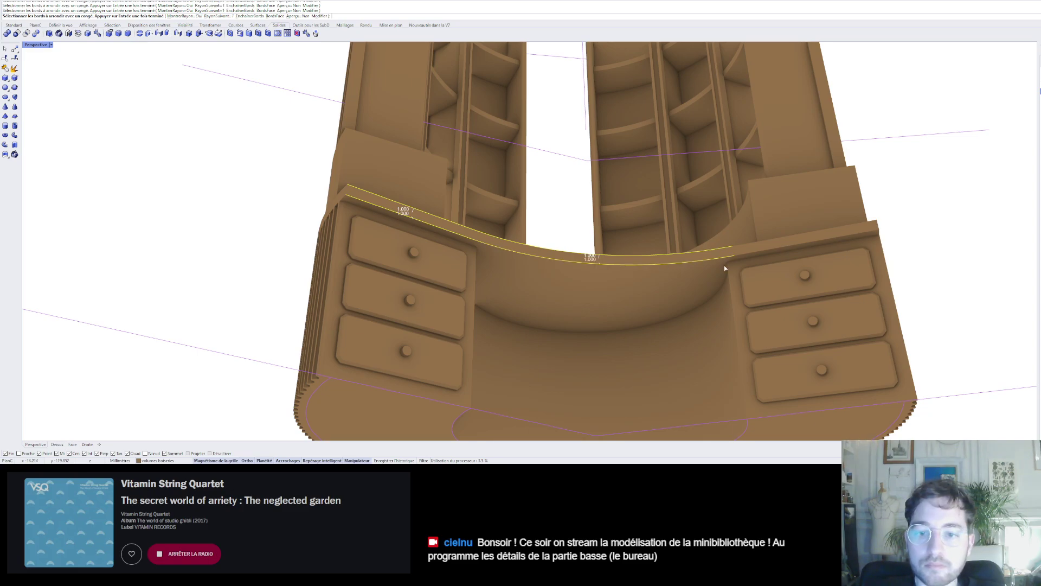
left_click(793, 249)
key("Return")
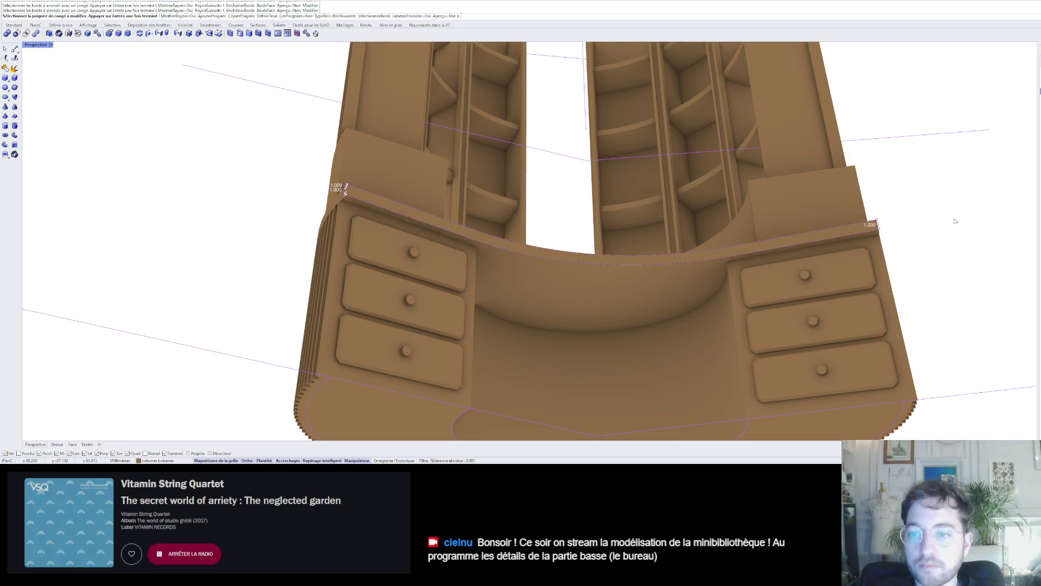
right_click_drag(809, 246, 686, 264)
key("Return")
- Fillet the vertical edges where the left and right drawer fronts meet the curved knee recess with radius 1
right_click_drag(548, 295, 551, 269)
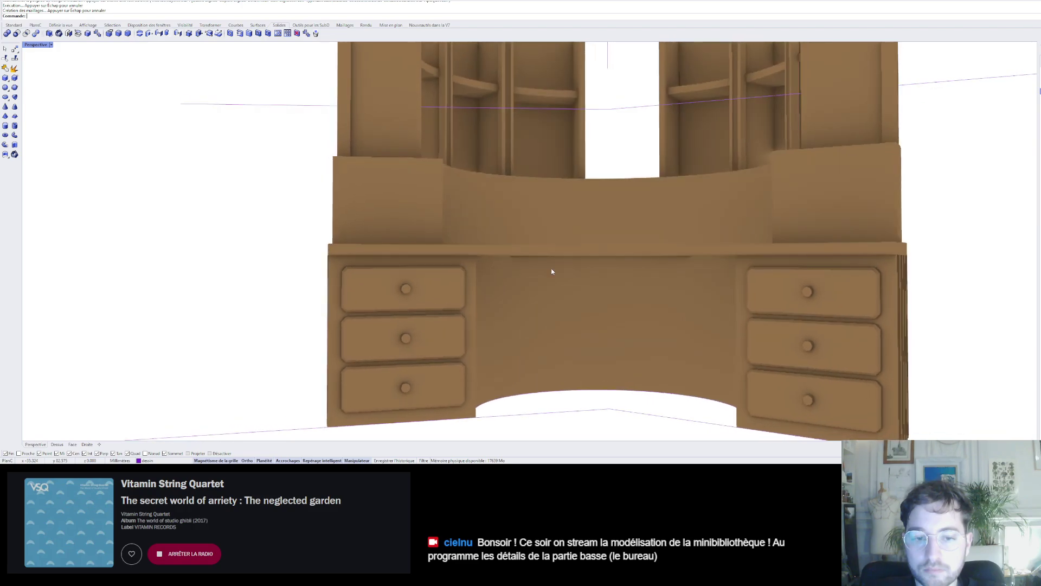
key("Return")
left_click(476, 292)
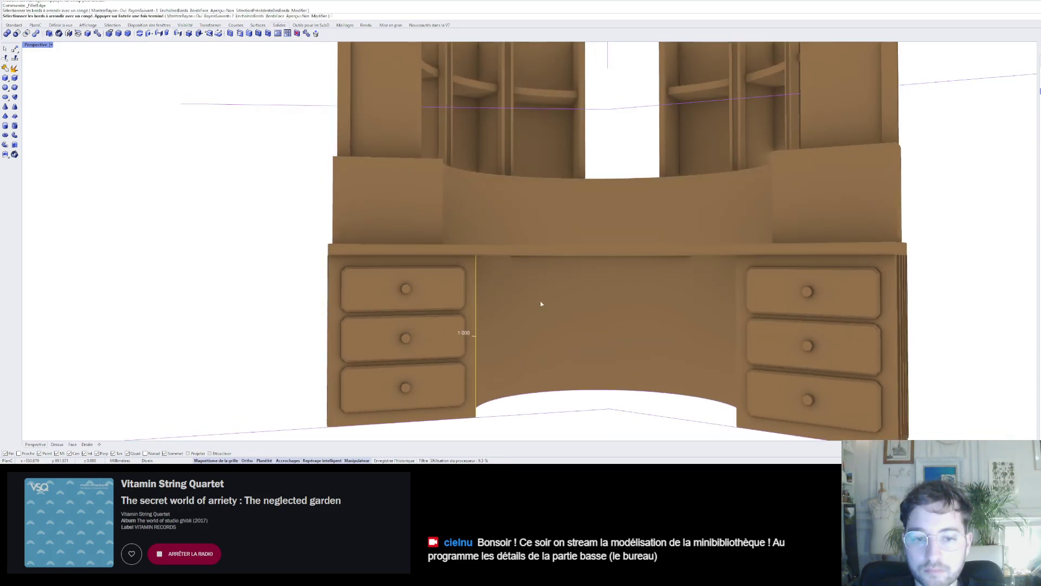
key("Return")
mouse_move(638, 340)
right_mouse_down()
mouse_move(607, 334)
mouse_move(658, 344)
right_mouse_up()
key("Return")
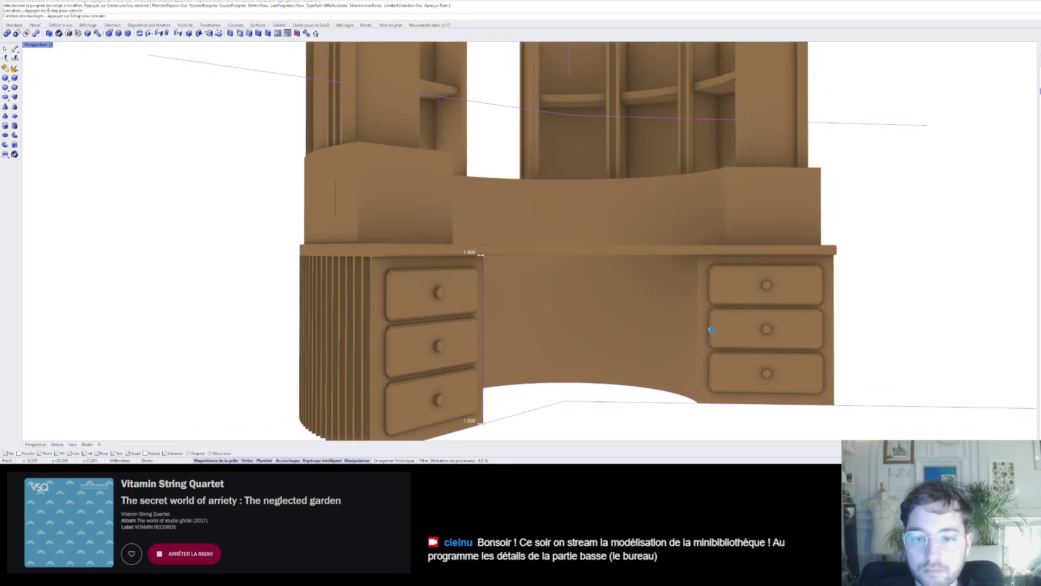
key("Return")
left_click(700, 324)
key("Return")
key("Return")
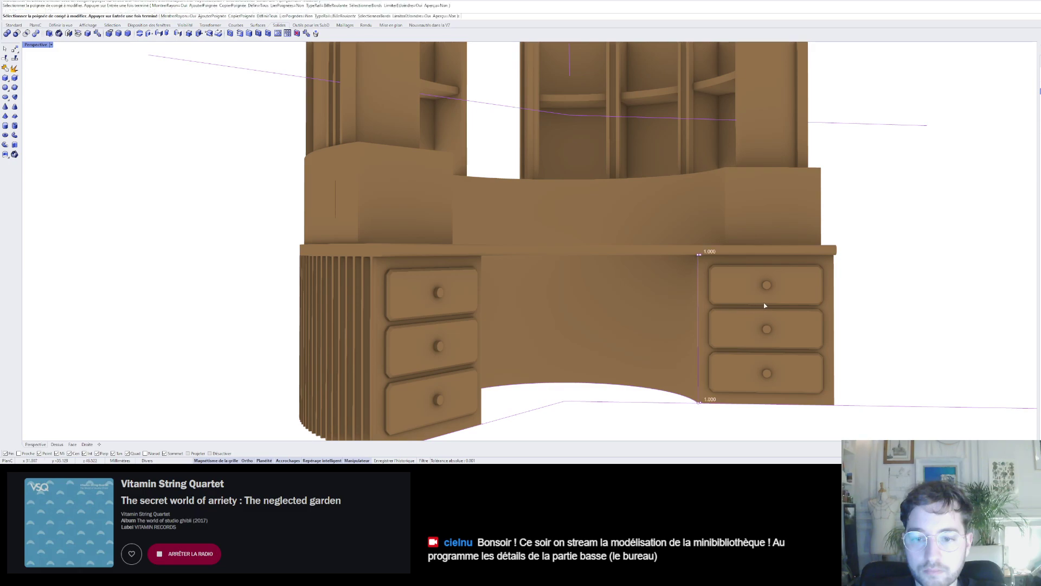
- Inspect the filleted desk from below, from the front and up close around the desk top and upper band
right_click_drag(821, 302, 729, 245)
scroll(706, 278, "up", 4)
scroll(711, 265, "down", 5)
scroll(726, 256, "up", 3)
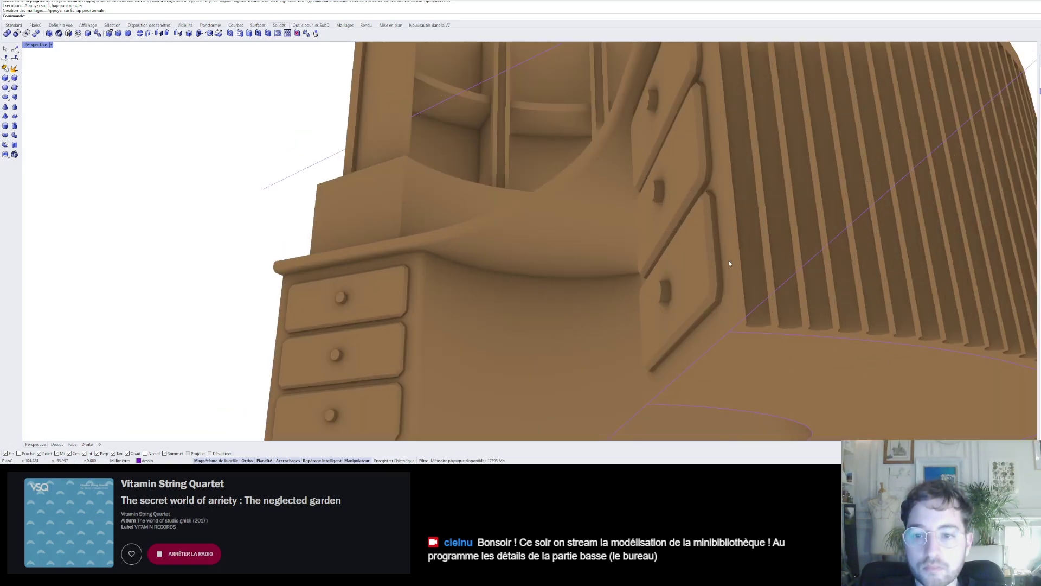
right_click(726, 264)
scroll(727, 255, "down", 5)
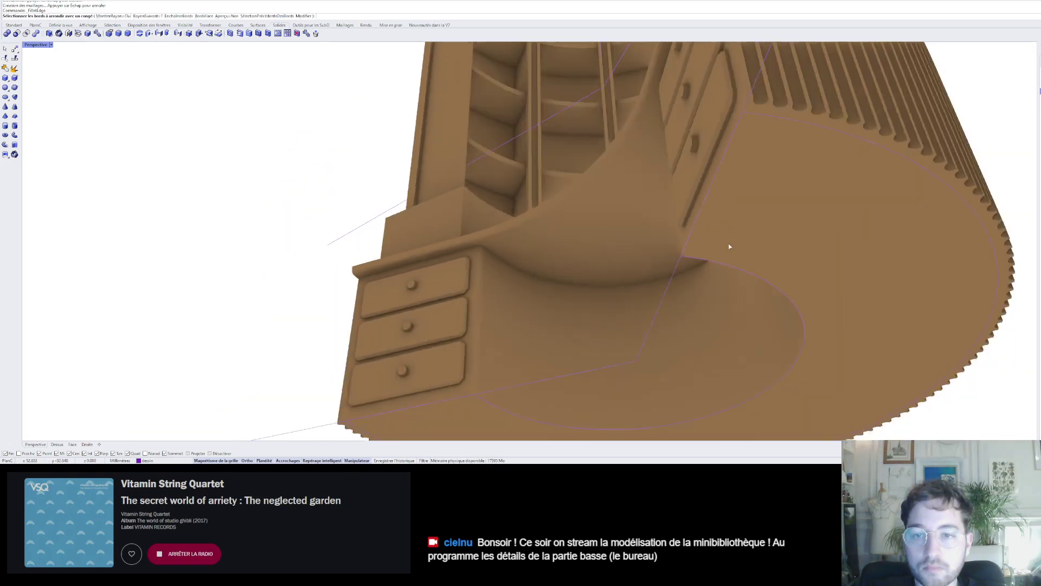
right_click_drag(582, 253, 632, 342)
key("Escape")
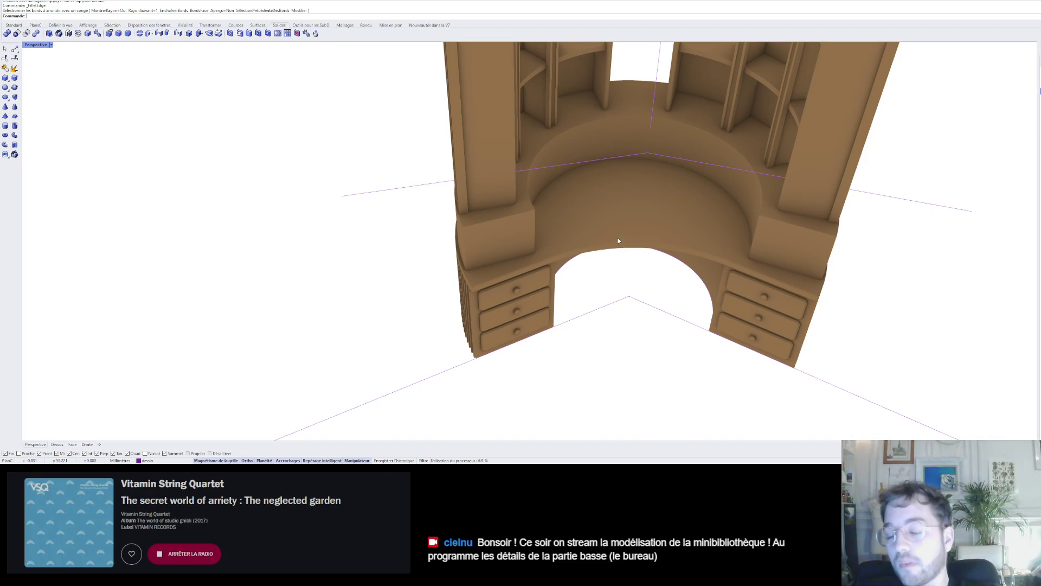
right_click_drag(643, 259, 648, 216)
scroll(640, 236, "down", 5)
scroll(648, 216, "up", 6)
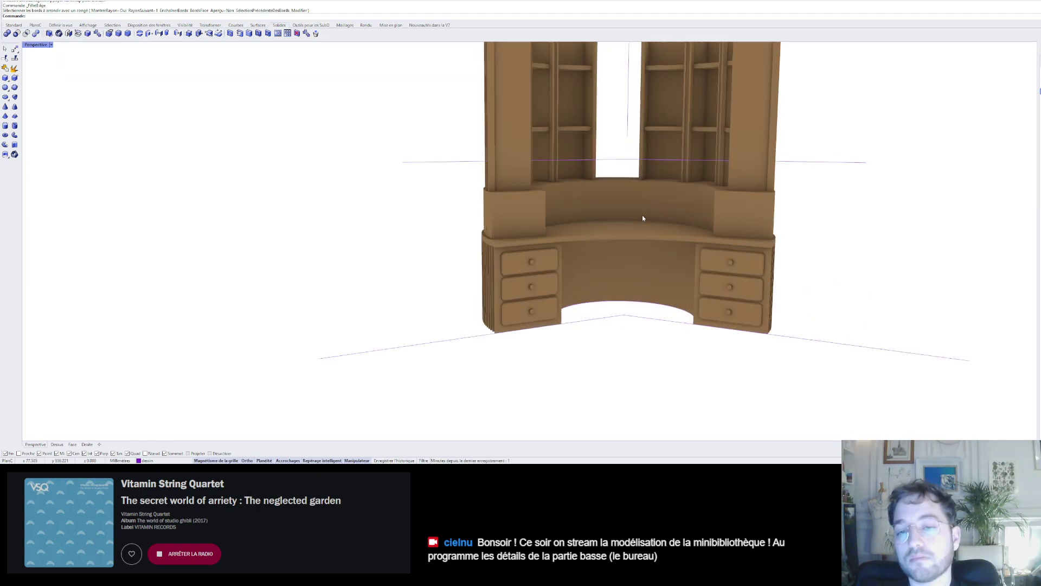
scroll(588, 208, "up", 8)
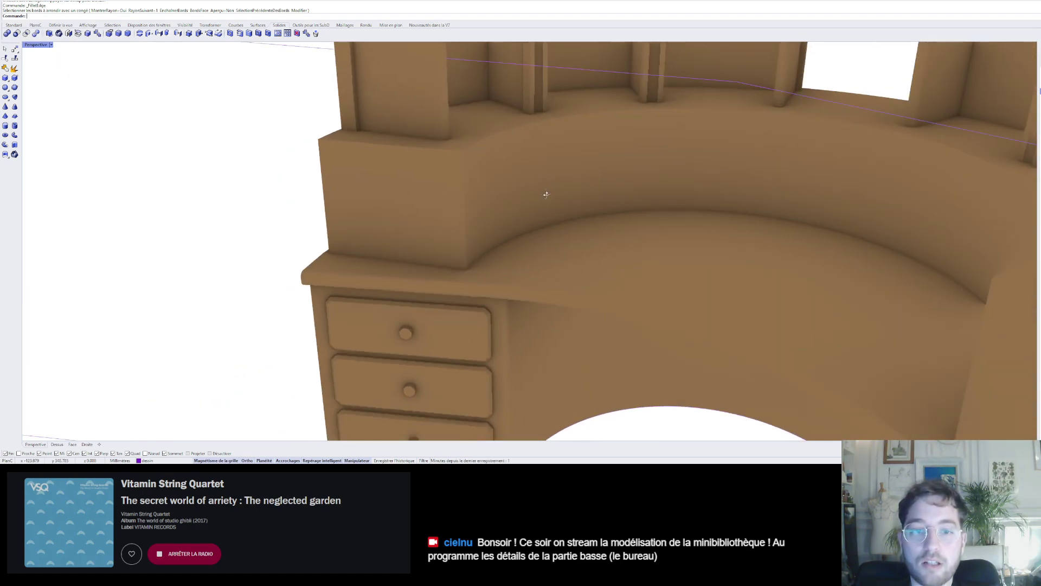
right_click_drag(591, 210, 634, 210)
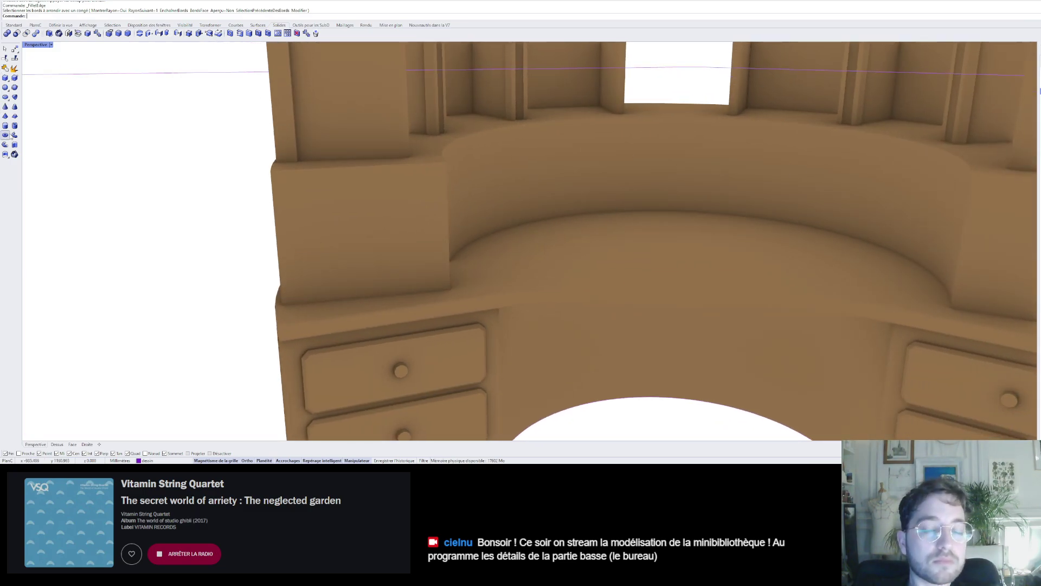
scroll(667, 240, "down", 6)
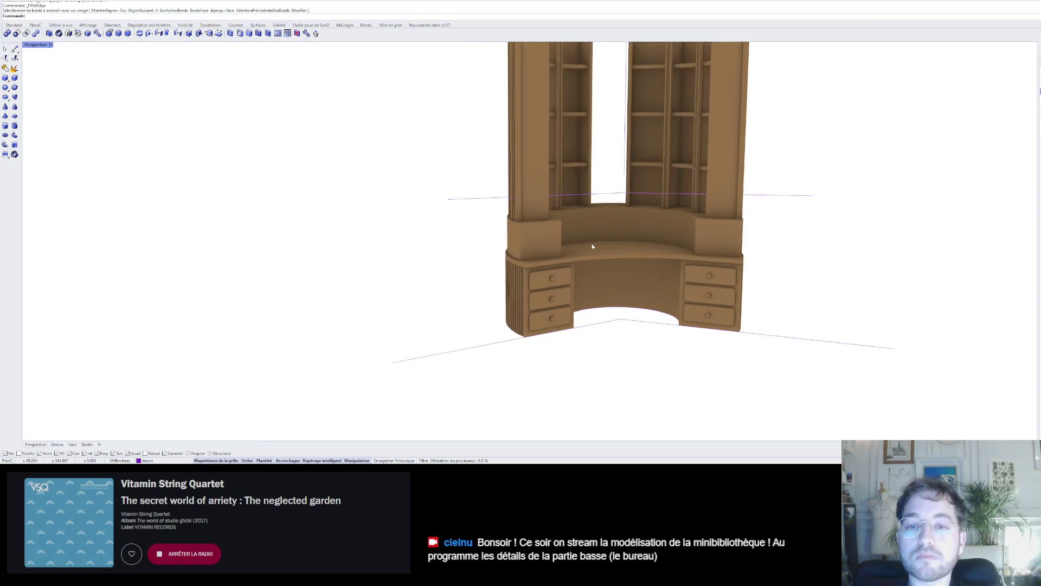
- Move the desk body, desk top and knobbed drawers onto the "bureau" layer
scroll(592, 247, "down", 4)
scroll(613, 242, "up", 6)
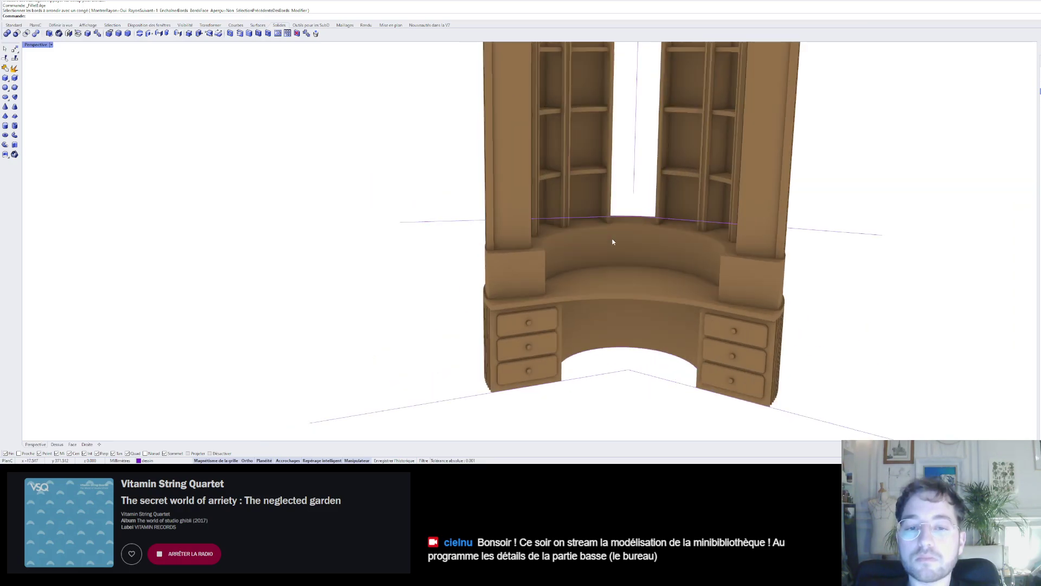
scroll(613, 242, "up", 4)
scroll(669, 231, "down", 6)
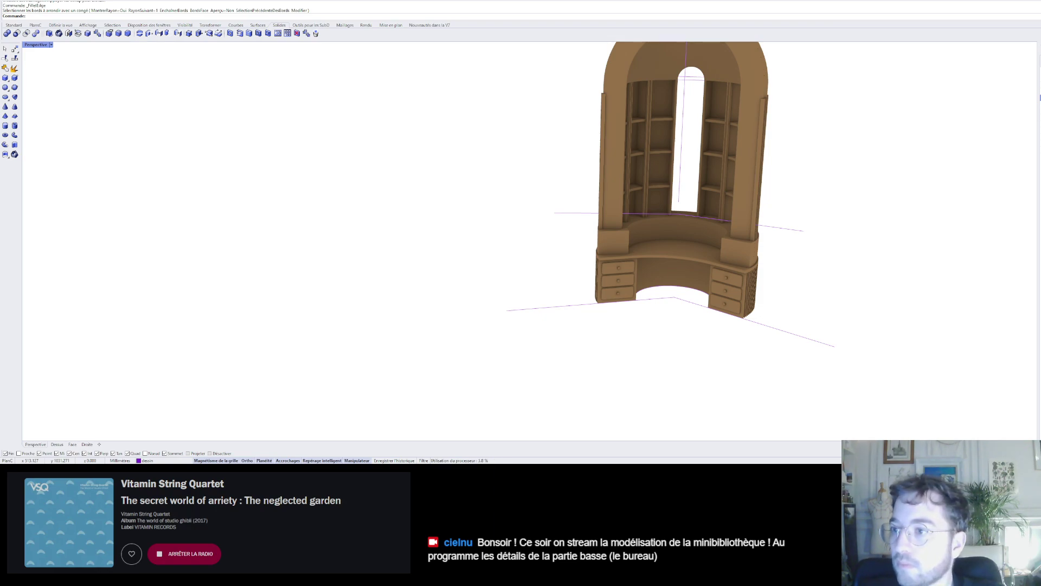
right_click_drag(650, 325, 802, 269)
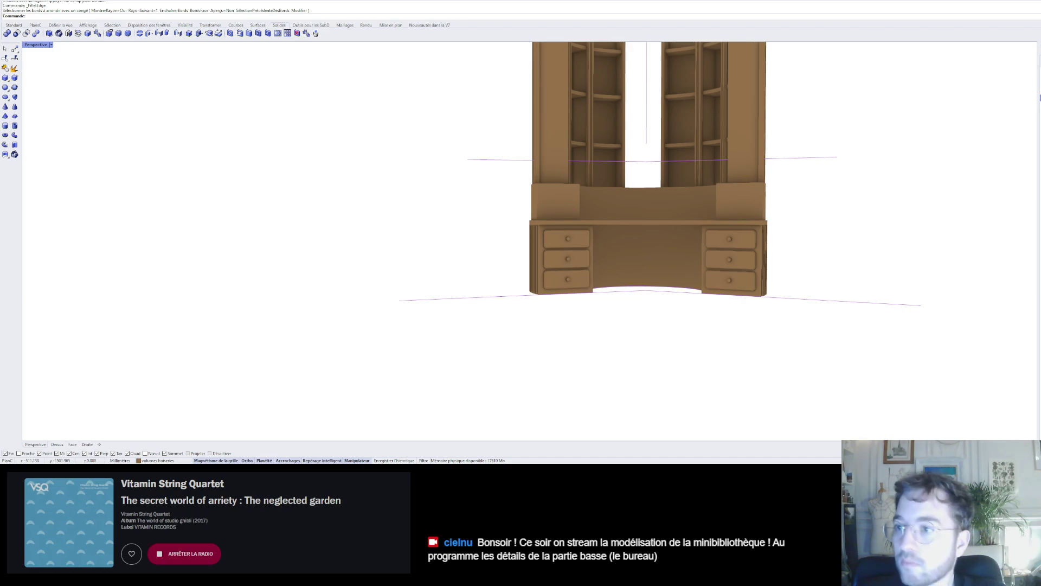
left_click_drag(800, 284, 514, 226)
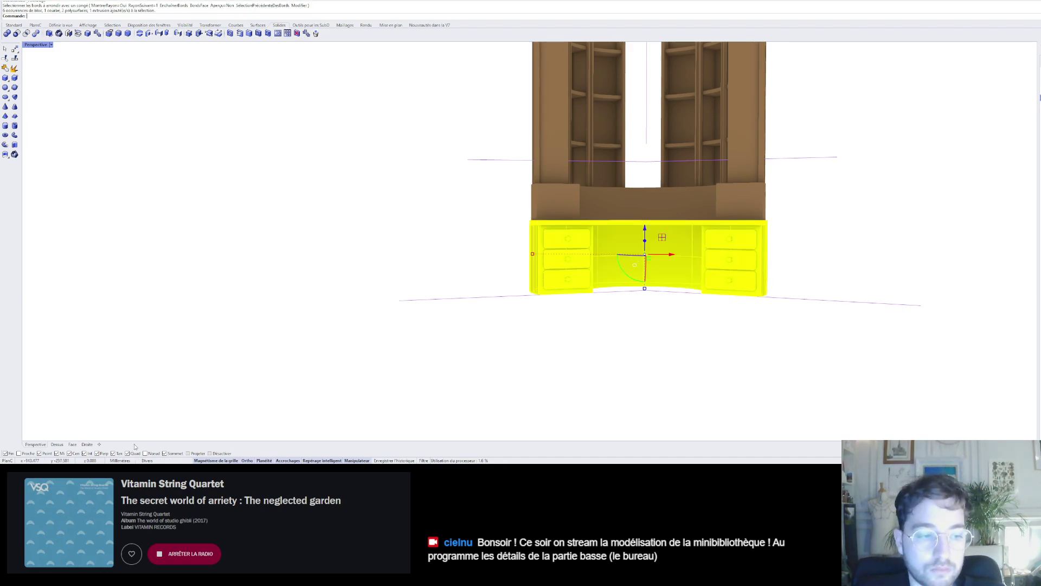
left_click(168, 404)
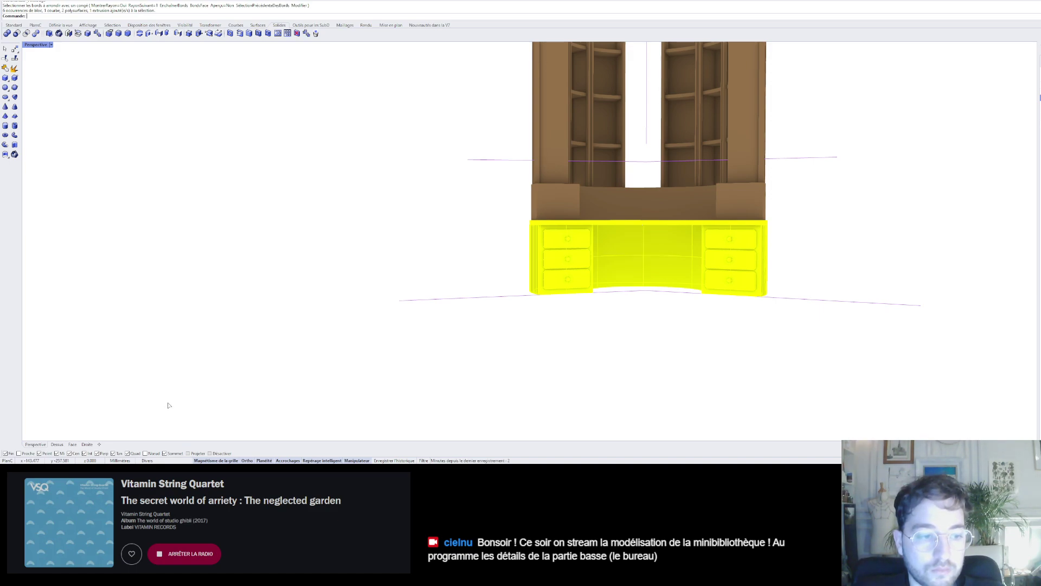
left_click(871, 232)
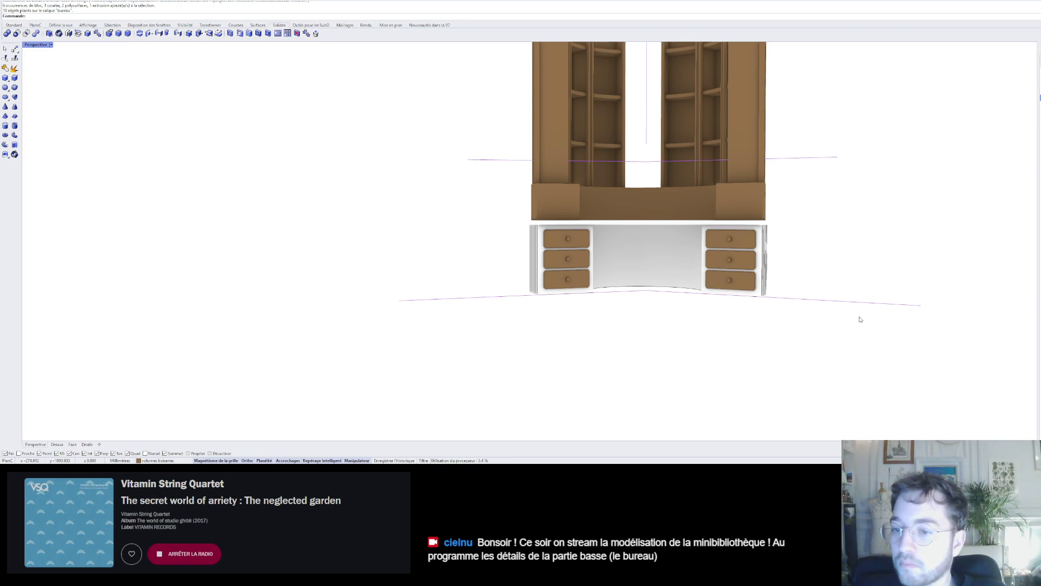
- Give the "bureau" layer the same brown appearance as the rest of the furniture and hide the layer
right_click_drag(805, 262, 702, 142)
scroll(729, 274, "up", 6)
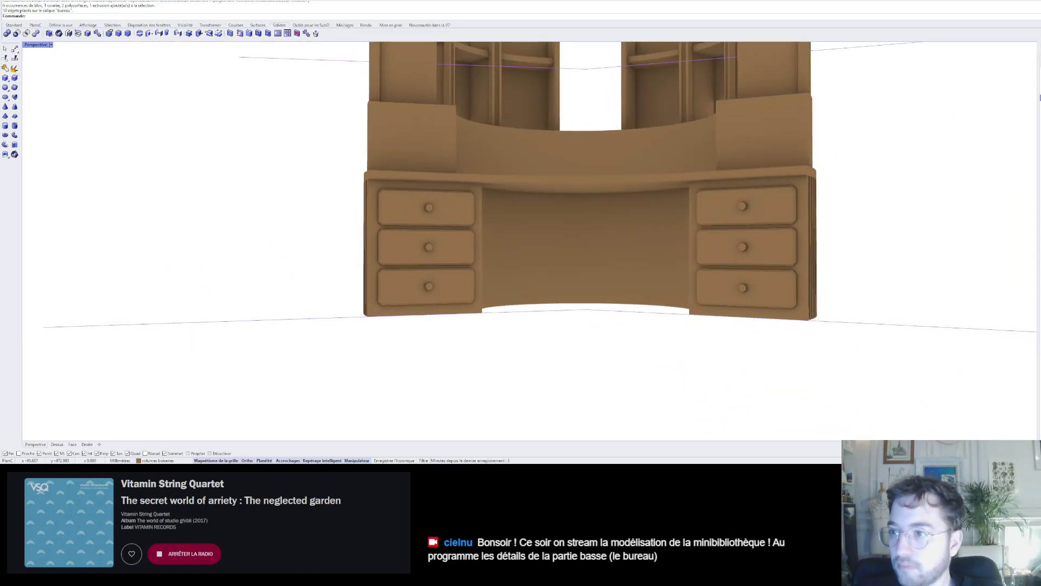
scroll(665, 175, "down", 10)
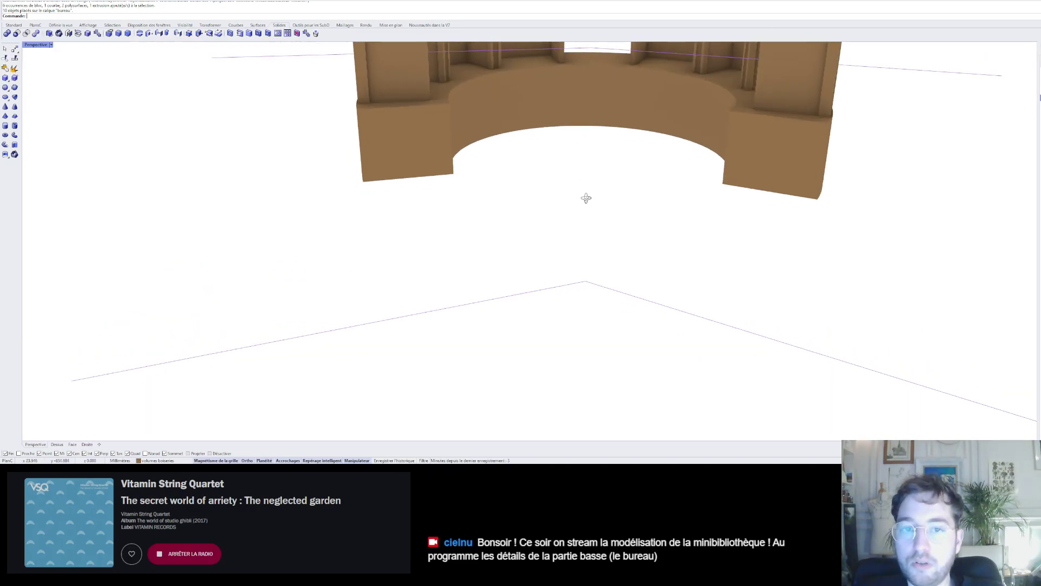
scroll(599, 160, "up", 3)
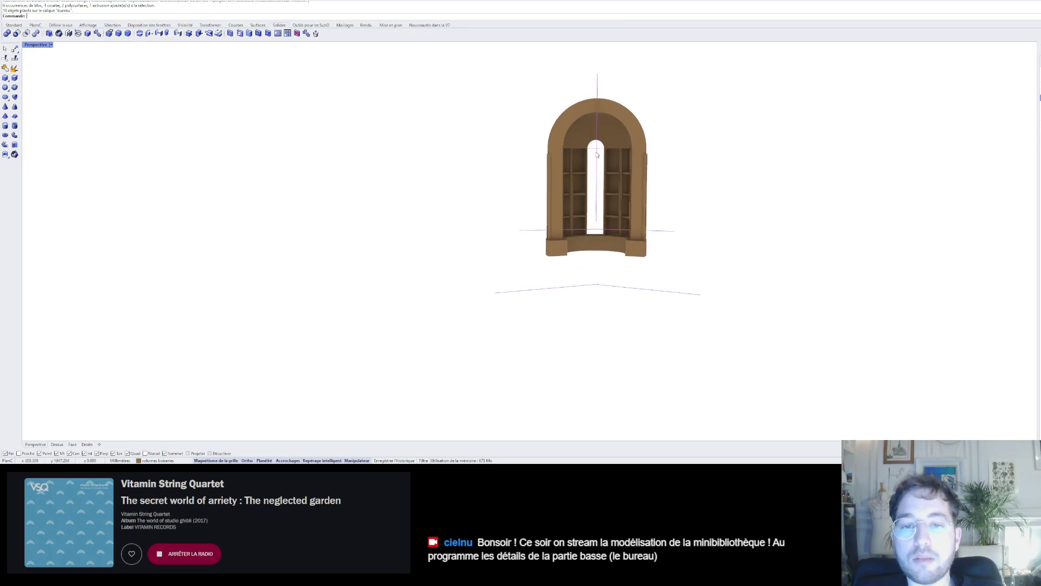
left_click_drag(523, 81, 666, 244)
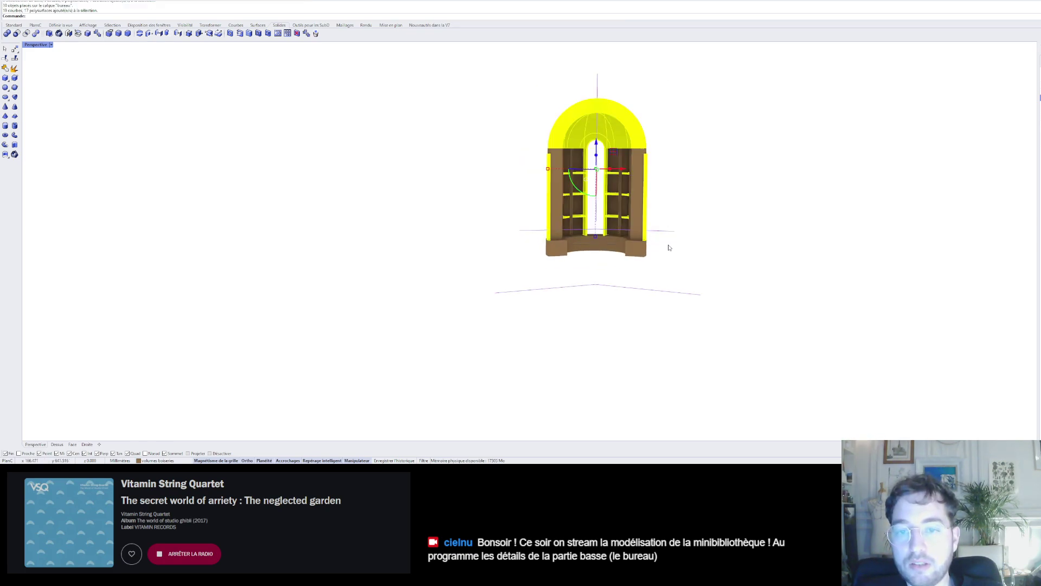
left_click(633, 195, "shift")
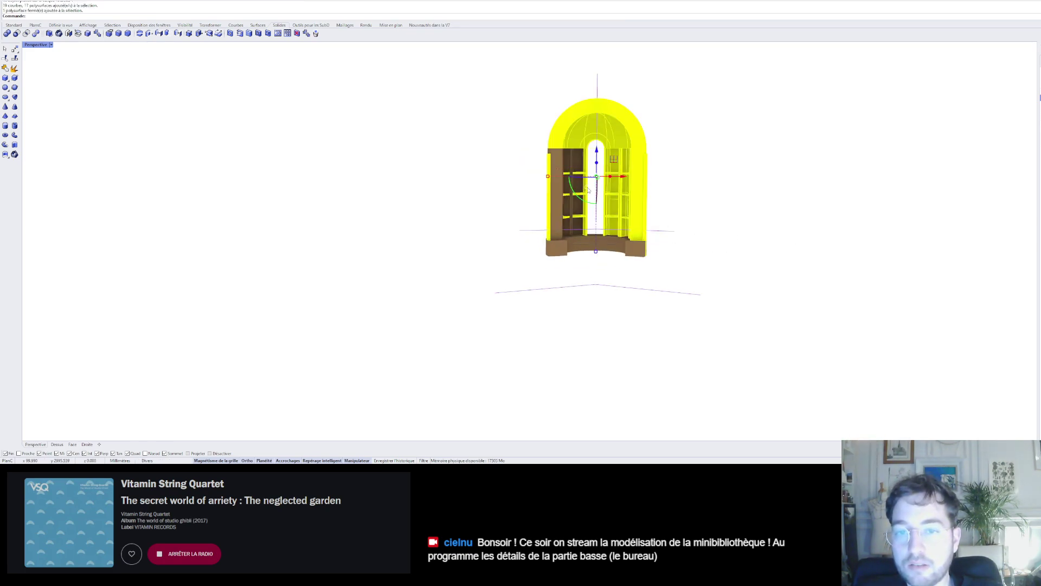
left_click(558, 190, "shift")
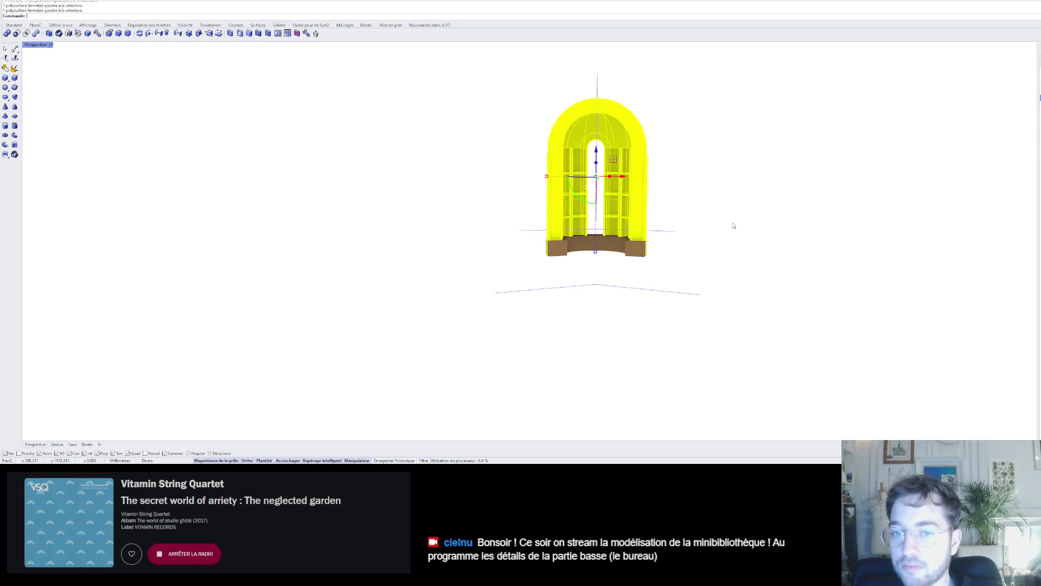
right_click_drag(734, 225, 641, 256)
scroll(641, 255, "up", 10)
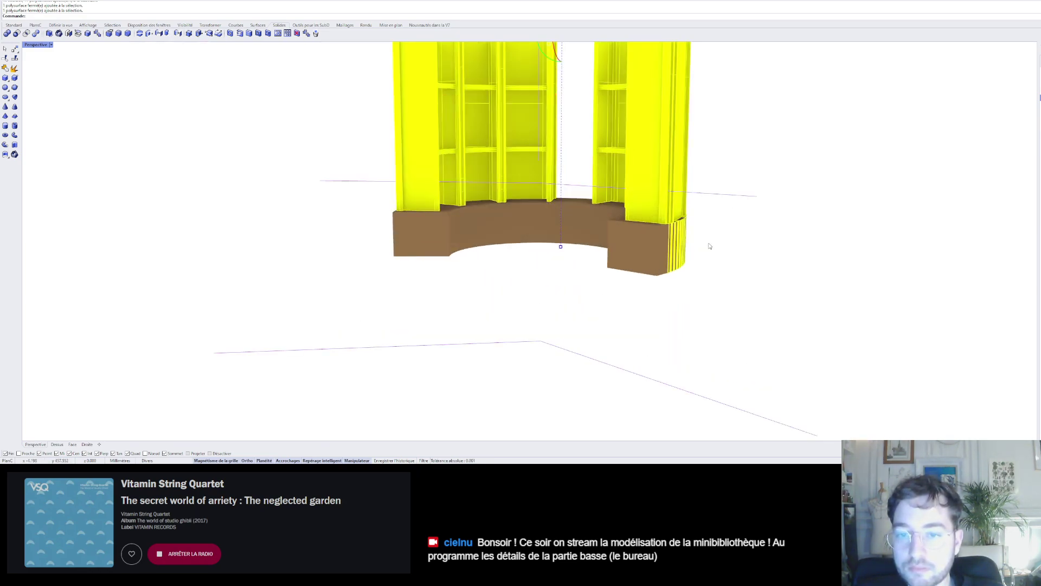
key("Escape")
scroll(576, 262, "down", 5)
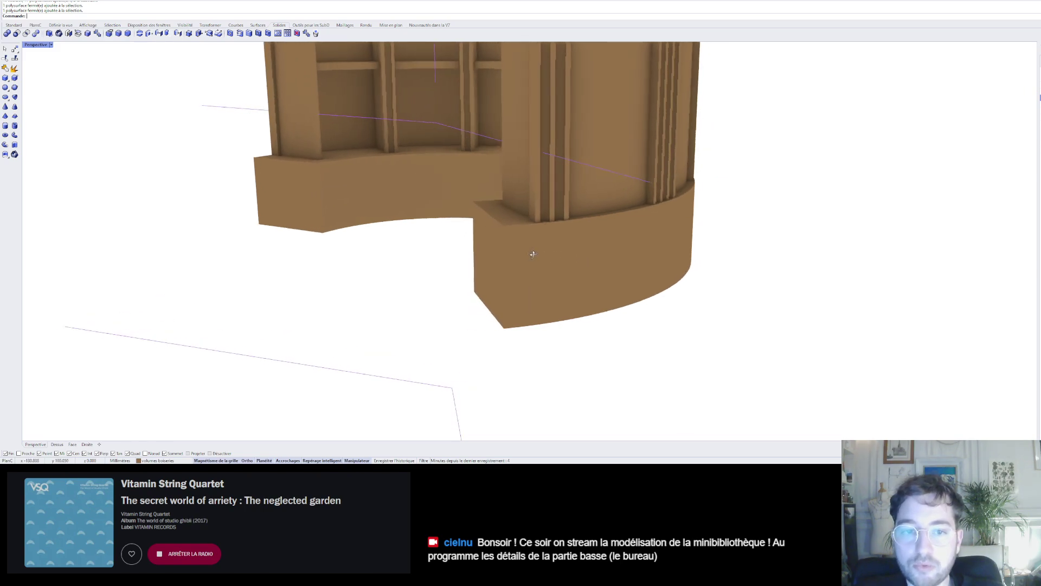
left_click(16, 34)
scroll(467, 168, "down", 5)
right_click_drag(478, 171, 545, 153)
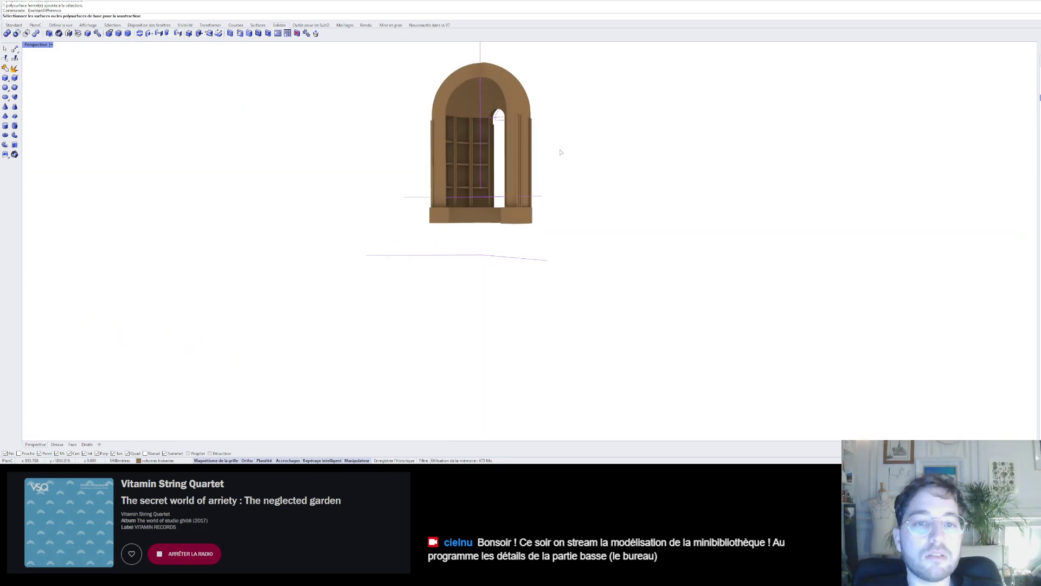
left_click_drag(559, 149, 500, 156)
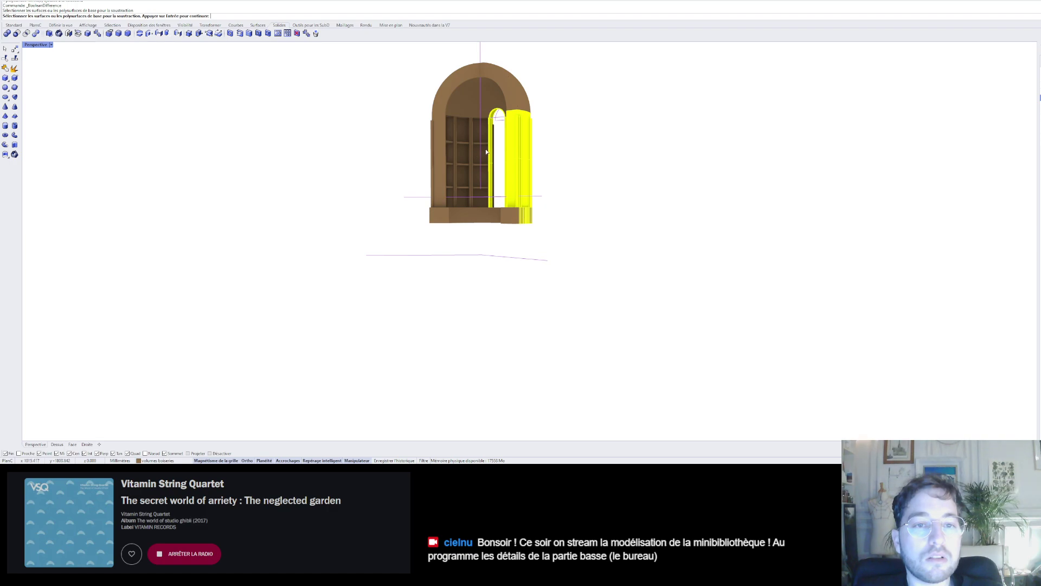
left_click(466, 148)
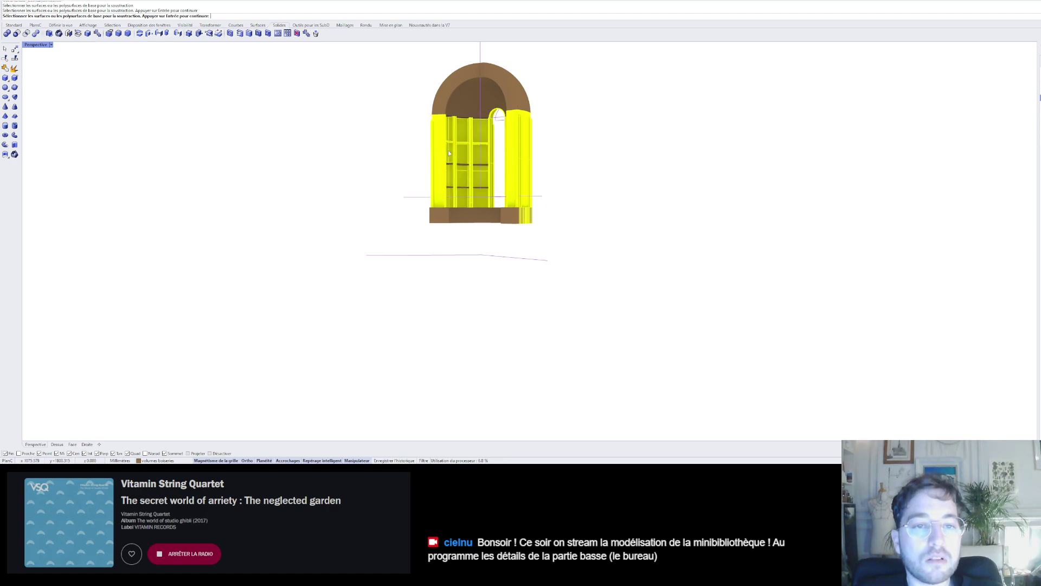
left_click(463, 95)
left_click(448, 92)
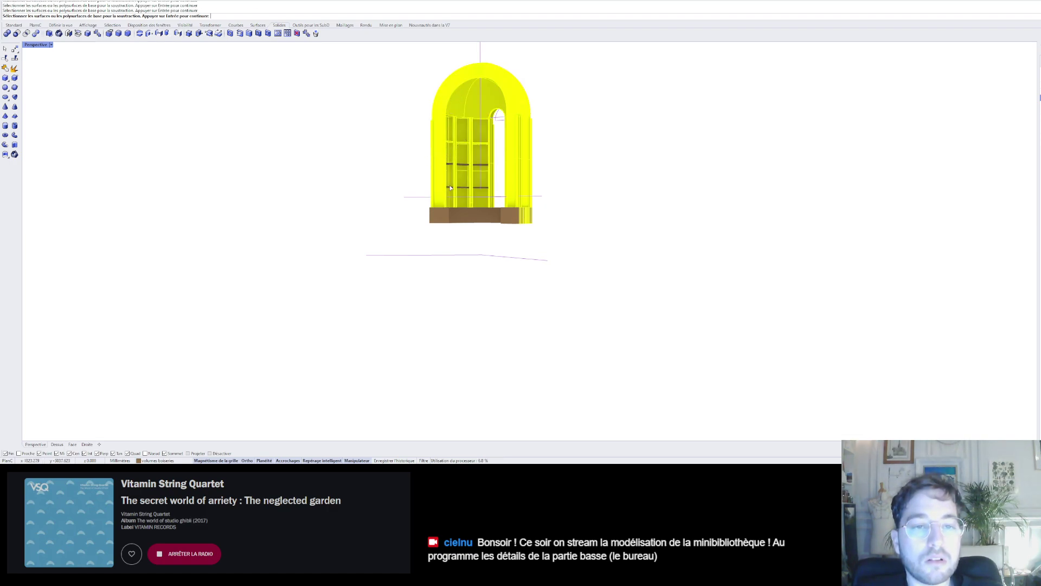
scroll(451, 188, "up", 4)
right_click_drag(475, 139, 512, 225)
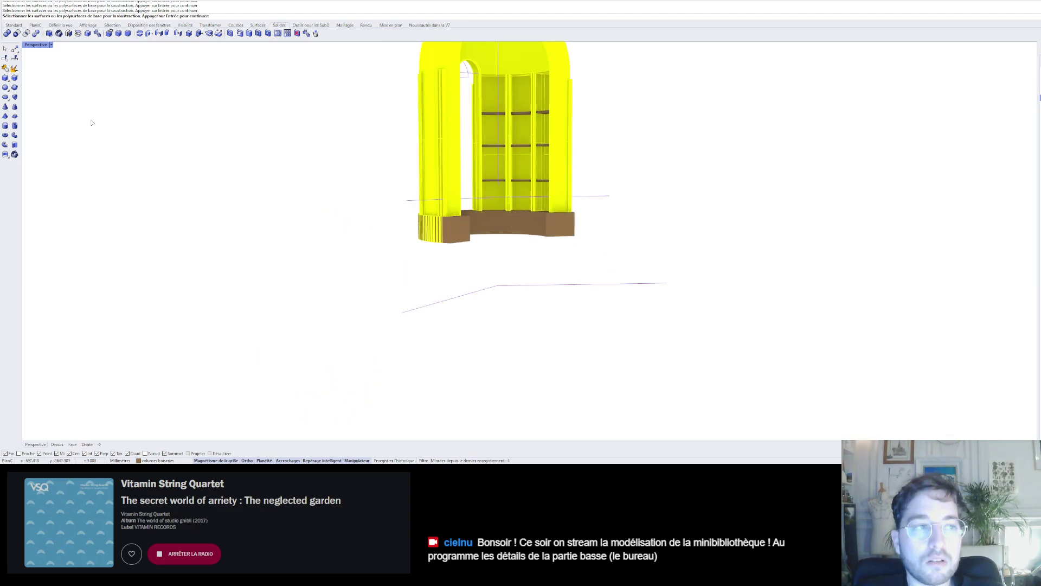
- Subtract the left base block from the left column with a Boolean difference, keeping the original block (EffacerOriginal=Non)
left_click(17, 34)
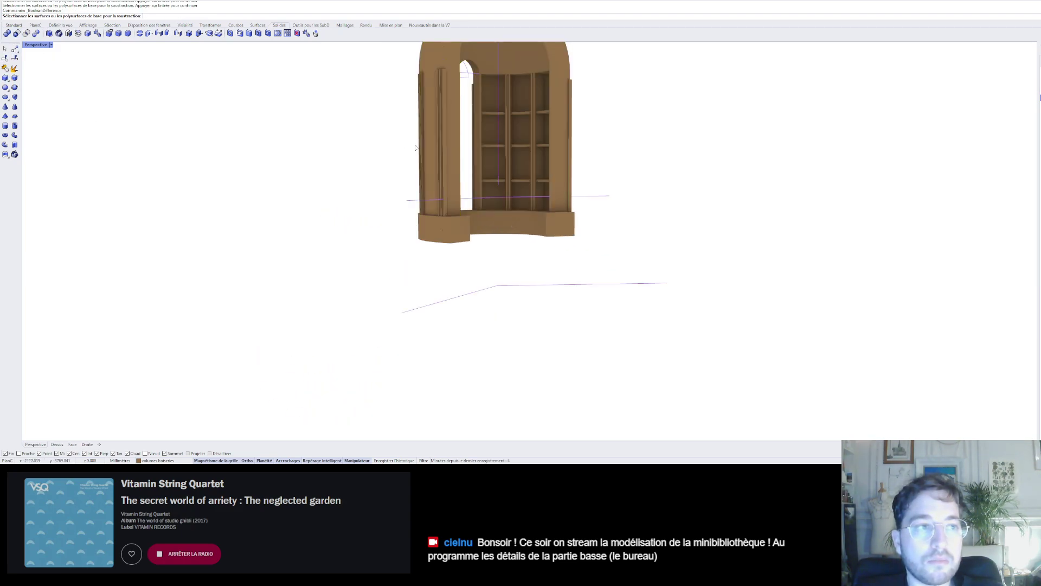
left_click(433, 175)
right_click(451, 211)
left_click(459, 226)
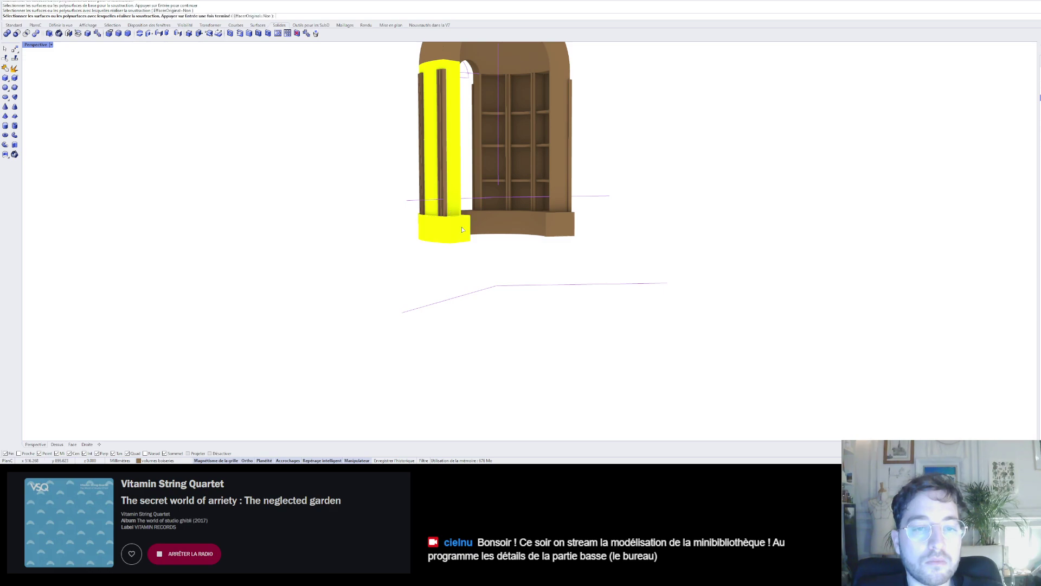
right_click(460, 227)
left_click(455, 228)
key("Escape")
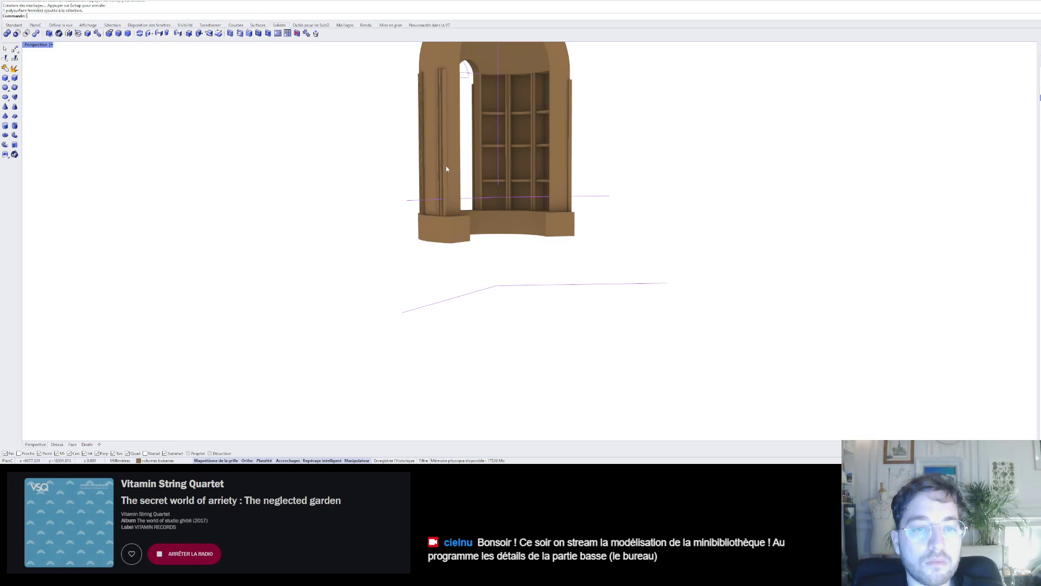
left_click(446, 165)
key("Escape")
right_click_drag(521, 171, 487, 170)
right_click(512, 211)
left_click(517, 216)
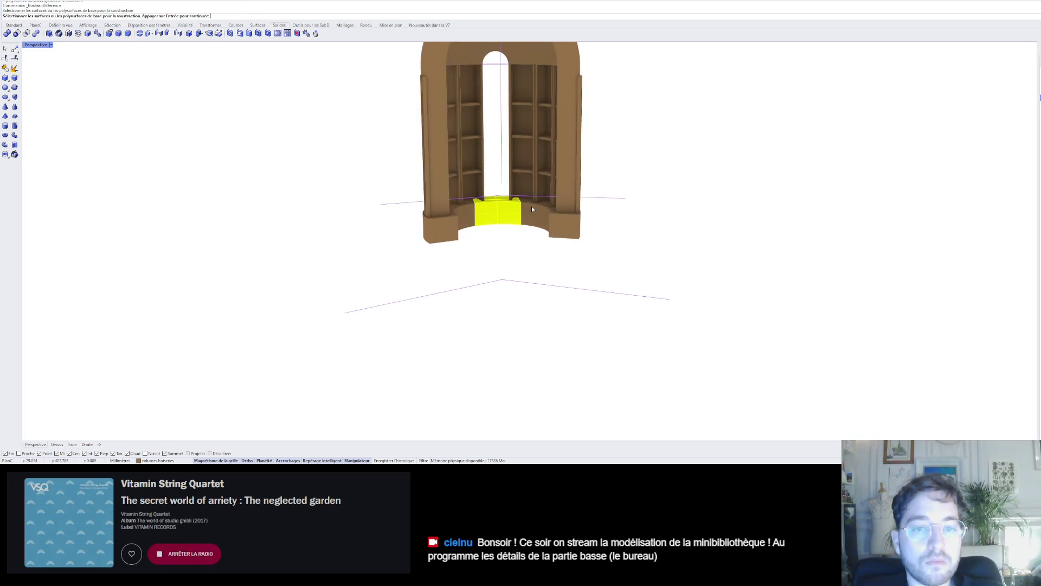
right_click(531, 208)
left_click(530, 210)
right_click(565, 181)
left_click(568, 180)
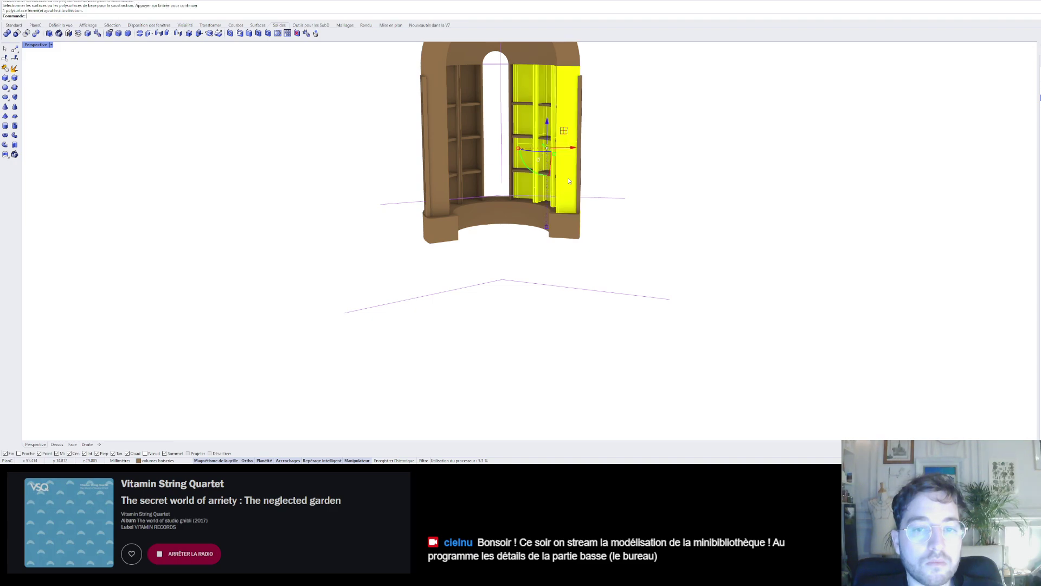
right_click_drag(567, 181, 594, 173)
key("Escape")
- Subtract the right base block from the right column with a Boolean difference
left_click(562, 167)
right_click(563, 167)
left_click(574, 226)
right_click_drag(574, 229, 576, 163)
right_click(508, 193)
key("Escape")
left_click(521, 193)
key("Escape")
scroll(525, 200, "down", 6)
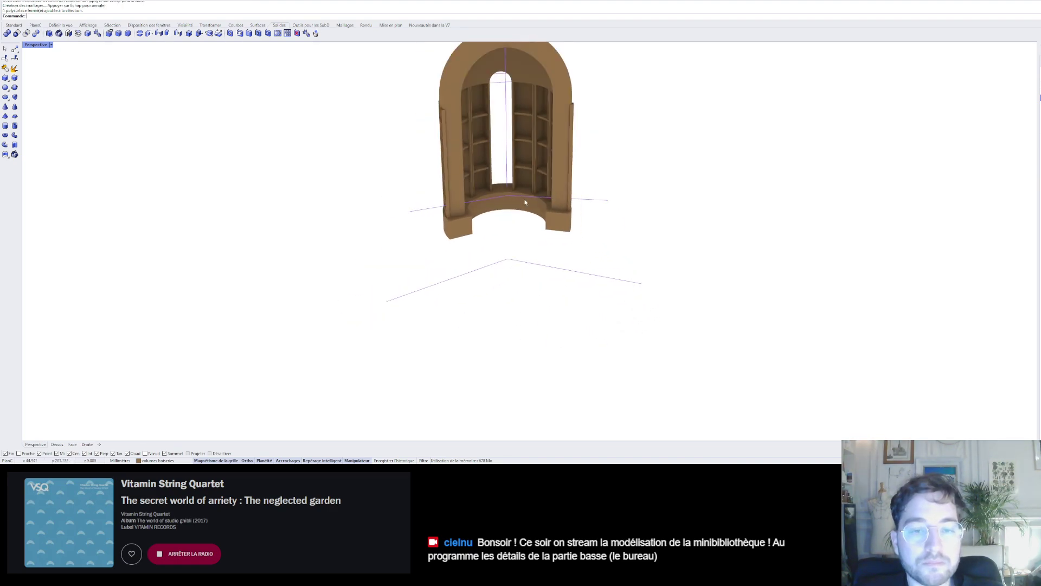
mouse_move(525, 199)
right_mouse_down()
mouse_move(524, 159)
mouse_move(521, 190)
right_mouse_up()
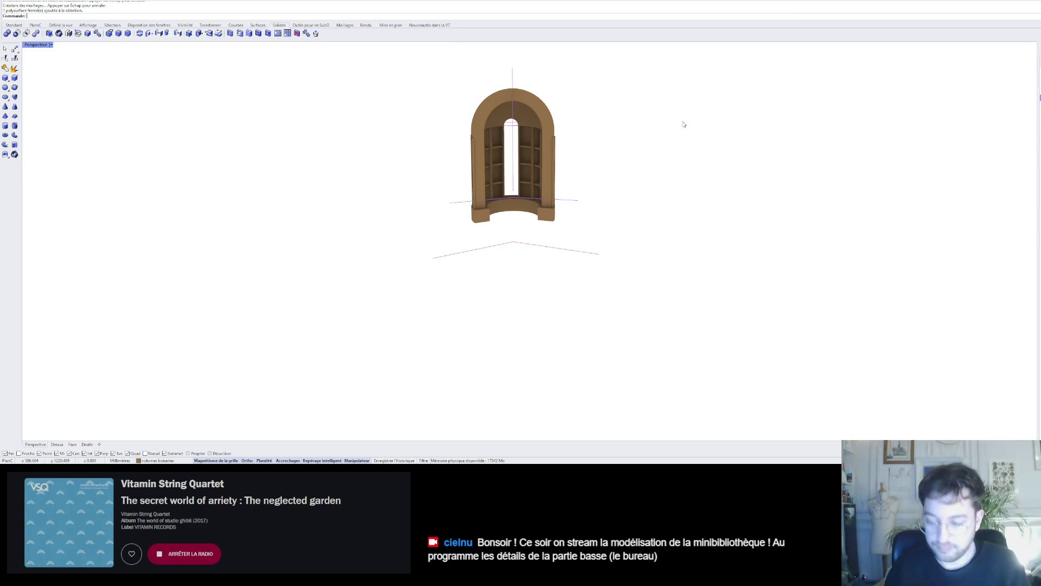
- Move the arch, columns, shelves and related curves above the base band onto the "top" layer
right_click_drag(590, 156, 564, 154)
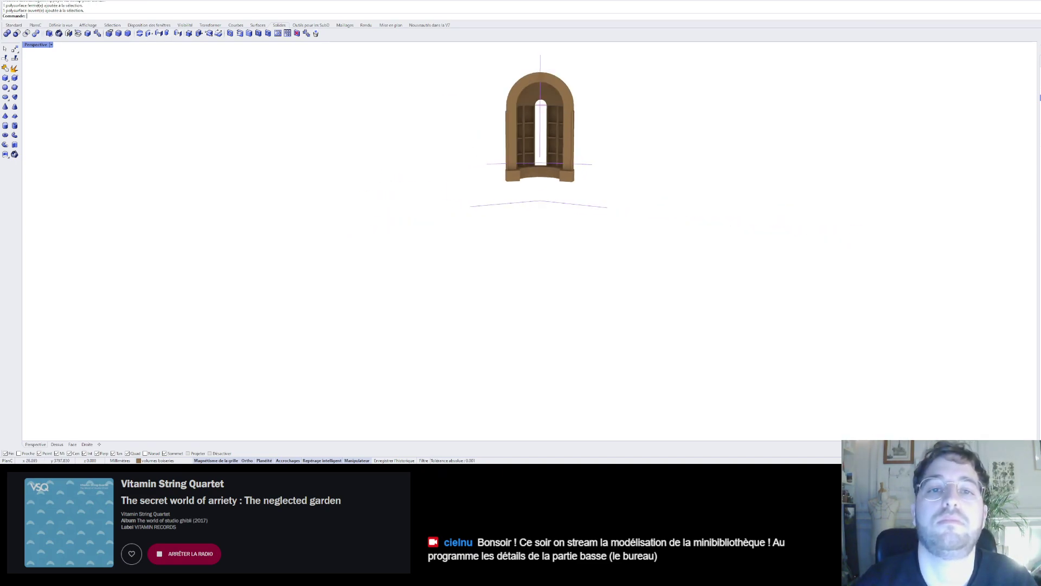
scroll(589, 122, "up", 3)
left_click_drag(595, 166, 510, 49)
scroll(583, 174, "down", 2)
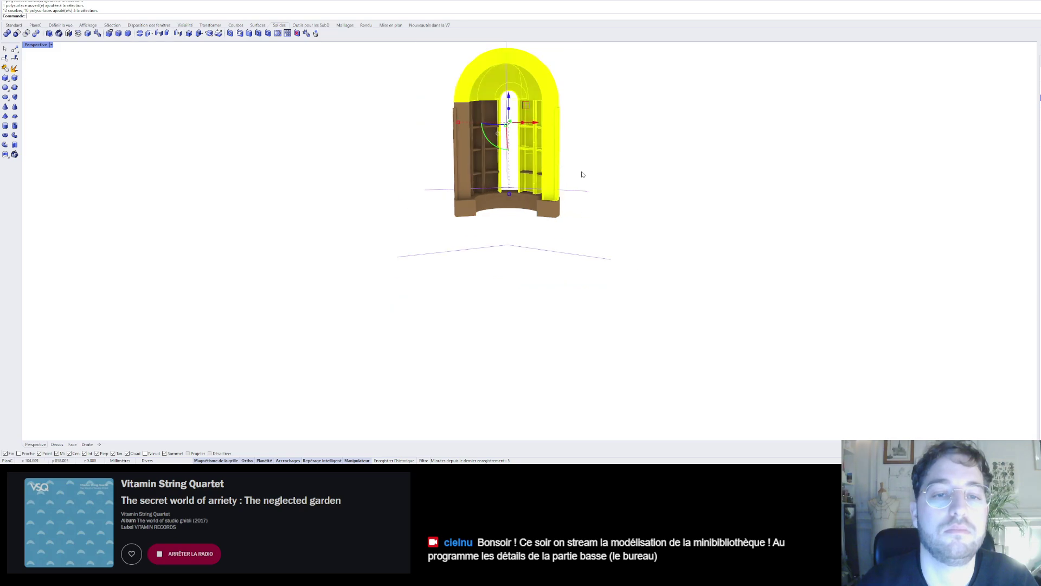
scroll(582, 152, "down", 4)
right_click_drag(580, 139, 578, 133)
left_click_drag(577, 169, 470, 75)
scroll(521, 138, "up", 6)
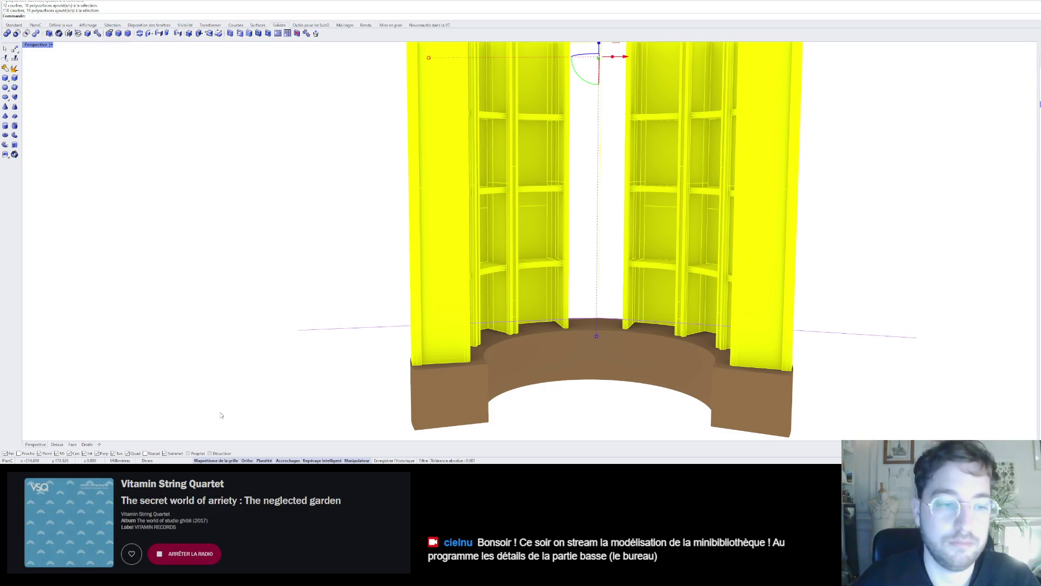
left_click(178, 406)
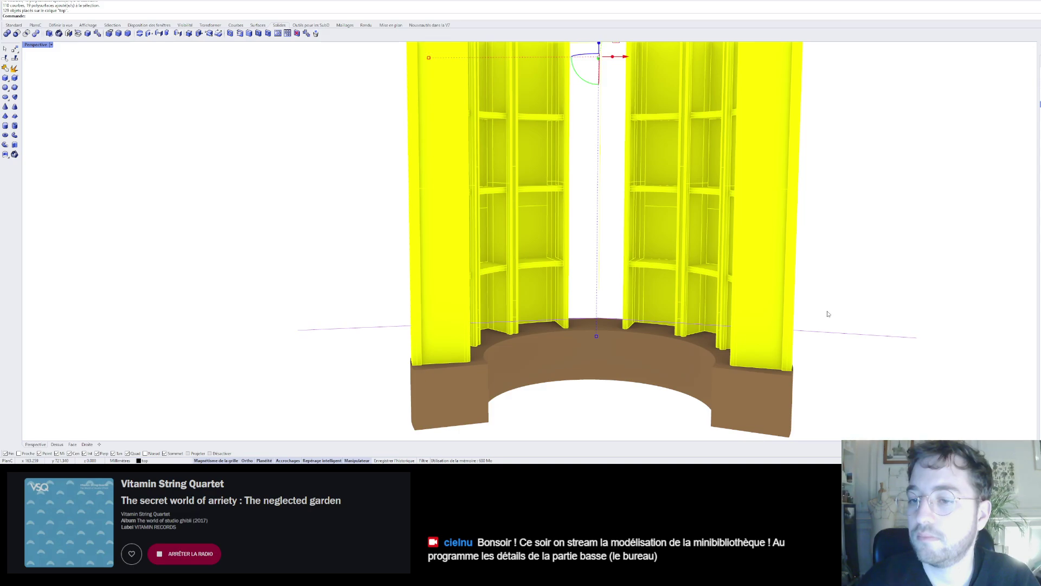
left_click(851, 295)
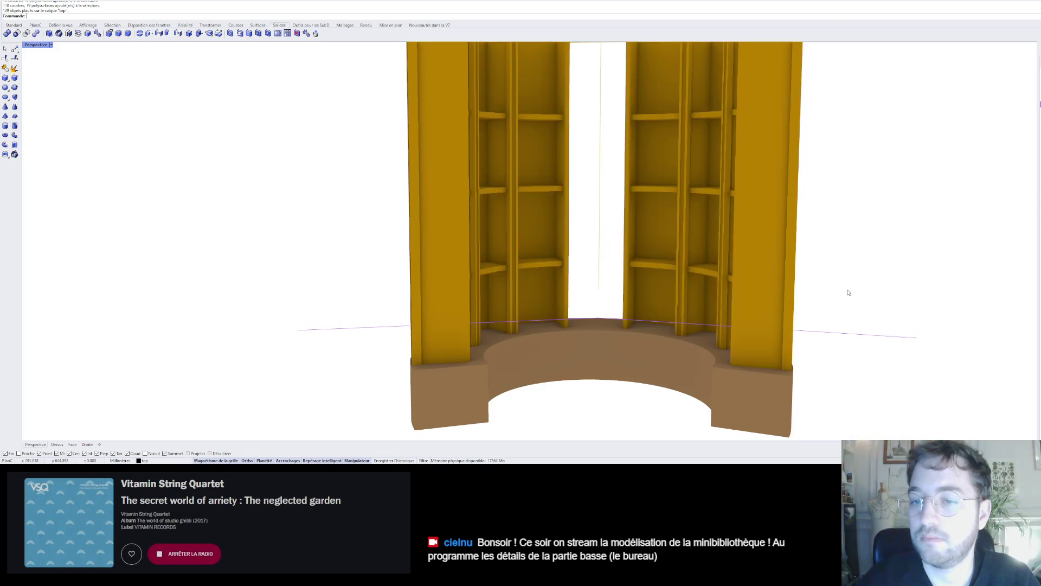
- Hide the upper library parts on the "top" layer, leaving the curved base band on display
scroll(848, 293, "down", 8)
mouse_move(849, 286)
right_mouse_down()
mouse_move(819, 267)
mouse_move(808, 275)
mouse_move(858, 286)
right_mouse_up()
scroll(857, 285, "down", 6)
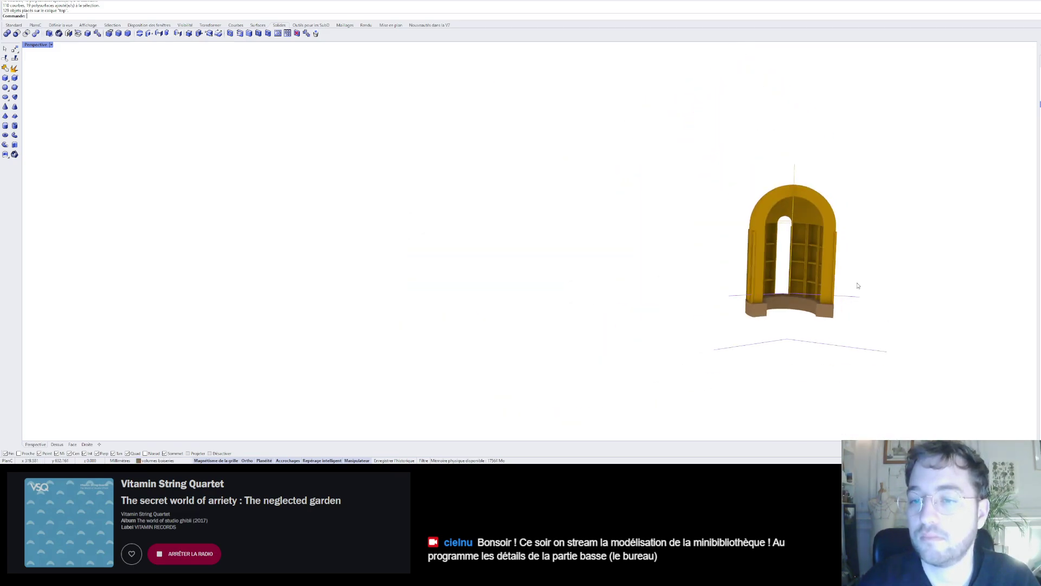
scroll(862, 285, "up", 6)
scroll(987, 138, "up", 4)
key("ctrl+h")
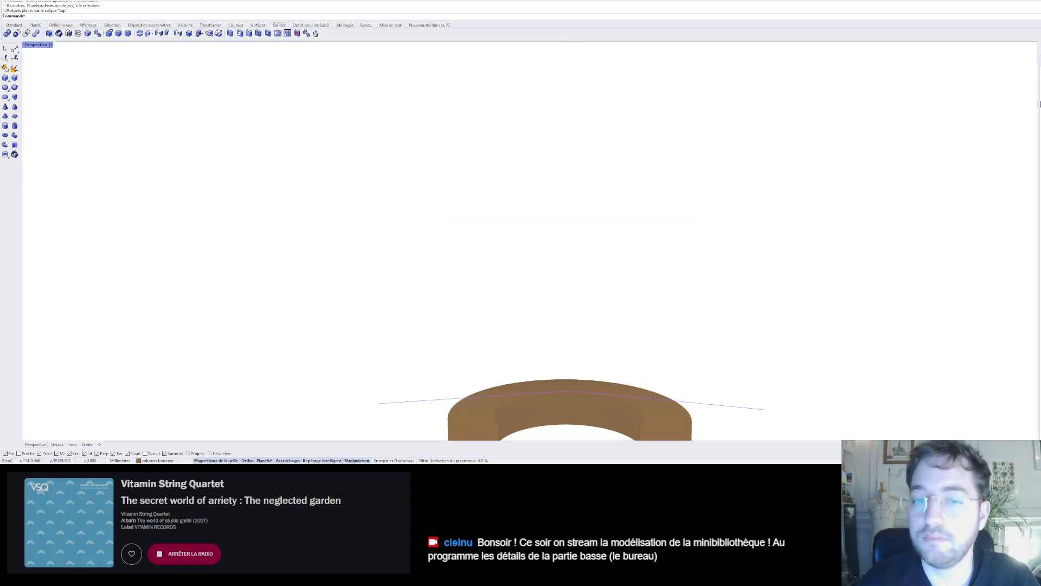
- Examine which separate blocks make up the curved base band and where they meet
scroll(616, 351, "down", 4)
right_click_drag(620, 326, 639, 355)
scroll(625, 318, "up", 8)
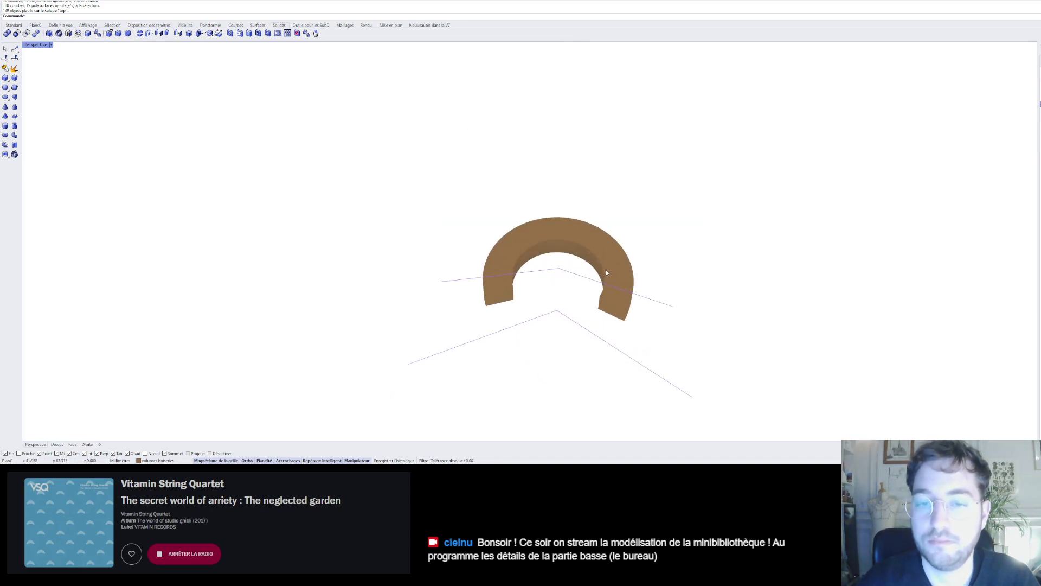
left_click(609, 271)
right_click_drag(610, 269, 573, 243)
scroll(568, 277, "up", 7)
scroll(573, 243, "down", 8)
scroll(553, 347, "up", 8)
left_click(561, 315, "shift")
left_click(480, 299, "shift")
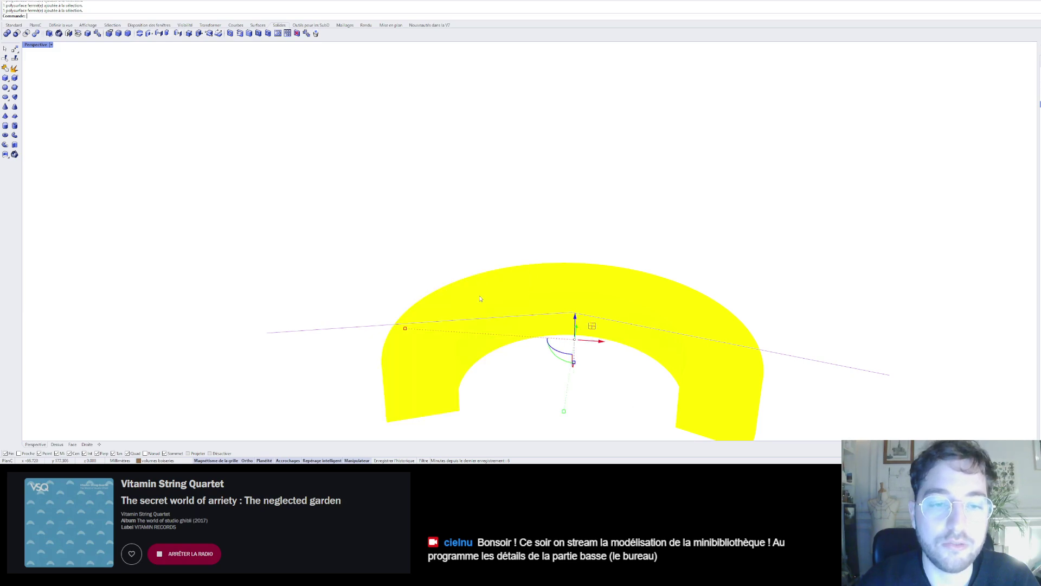
scroll(682, 207, "down", 4)
scroll(670, 225, "up", 6)
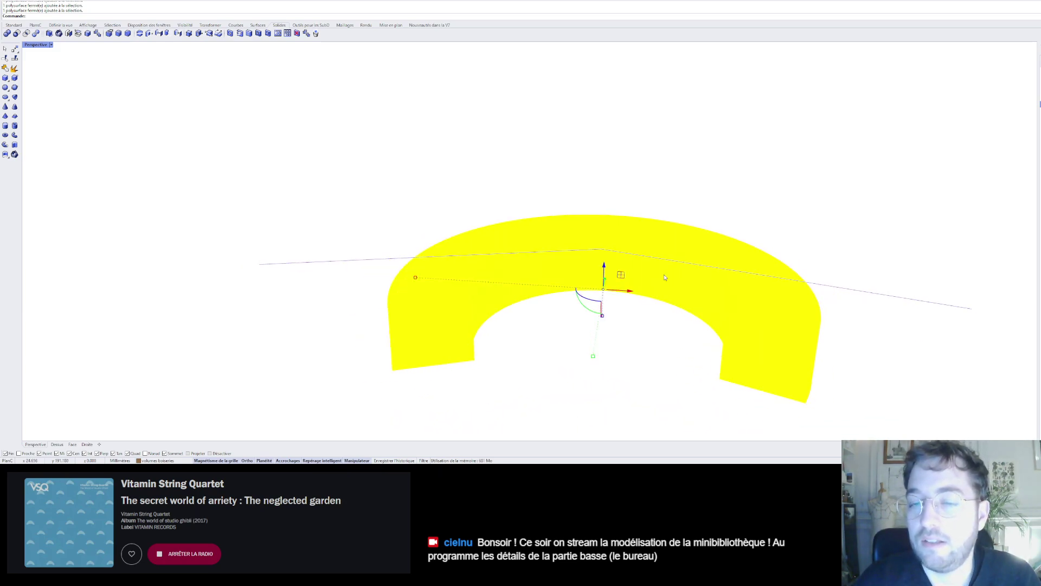
key("Escape")
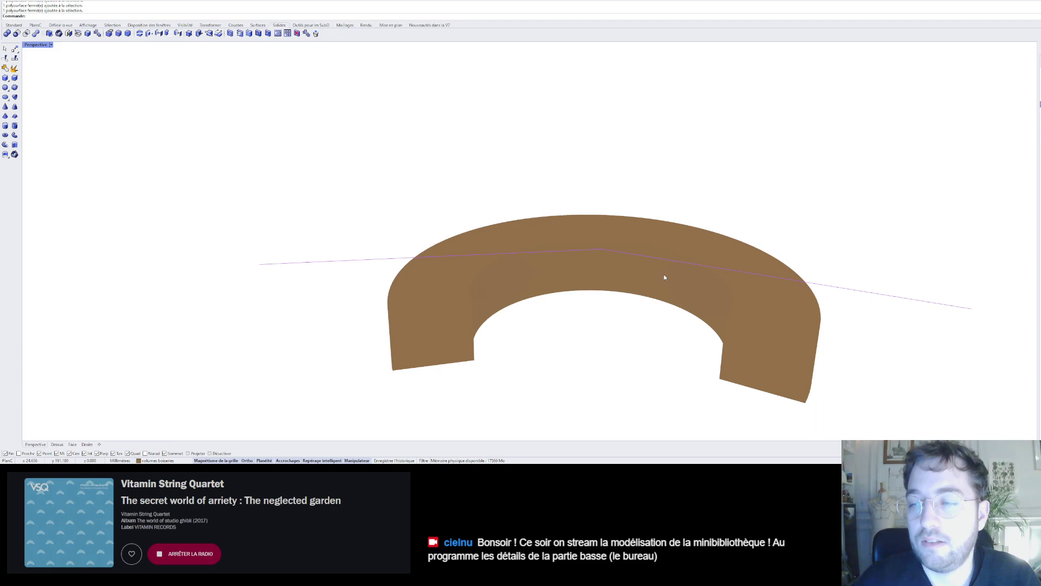
left_click(649, 242)
left_click(704, 251, "shift")
key("Escape")
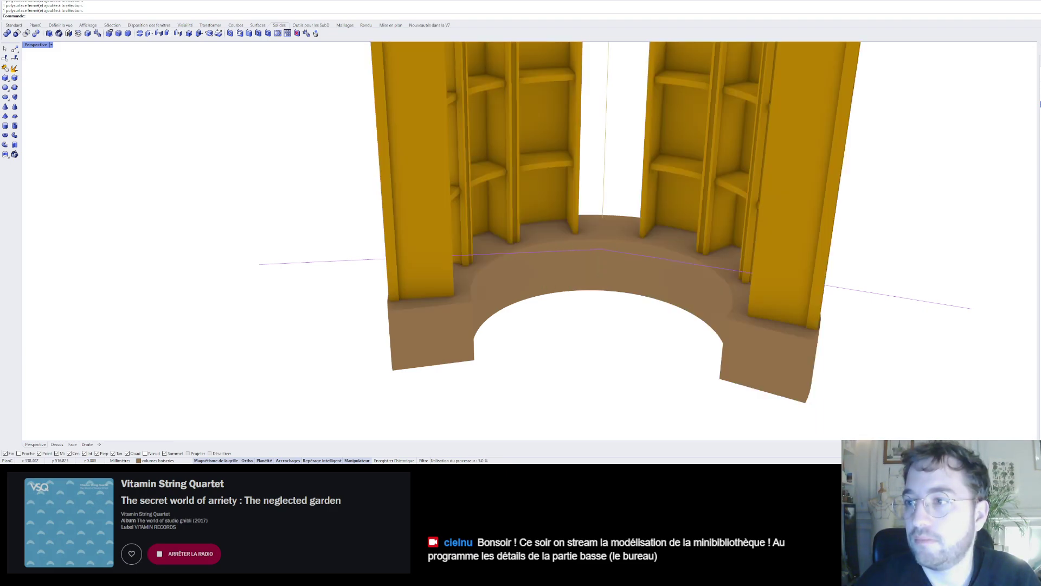
left_click(627, 240)
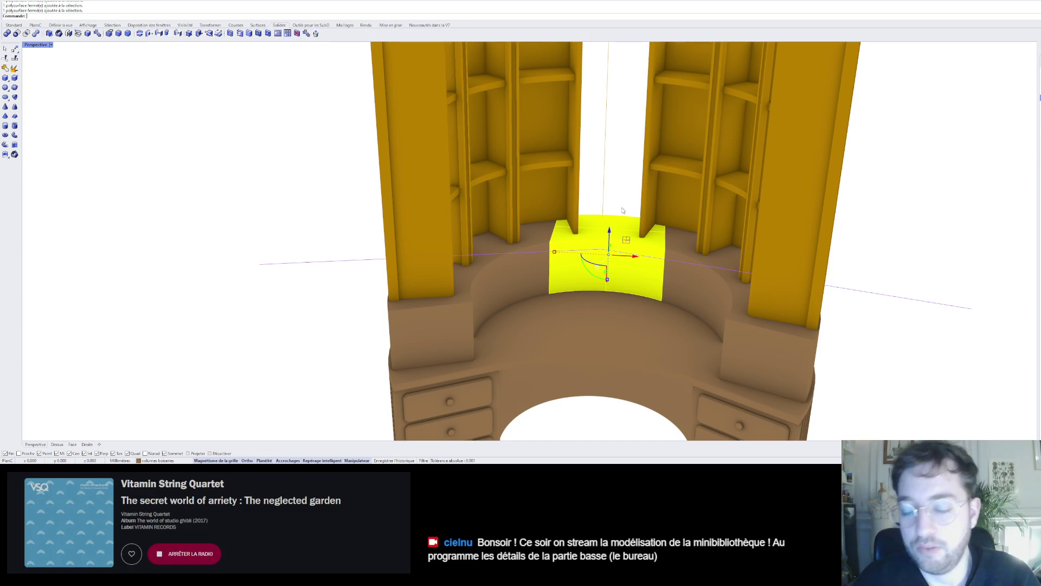
key("Delete")
key("ctrl+z")
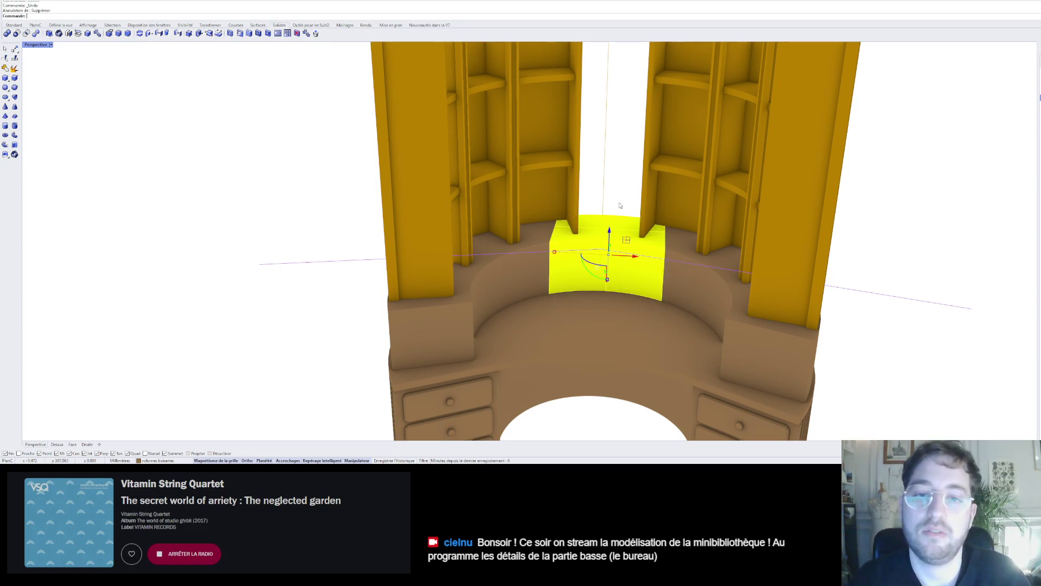
key("Escape")
- Try to join the left, central and right blocks of the curved base band into one object
left_click(492, 279)
left_click(632, 264, "shift")
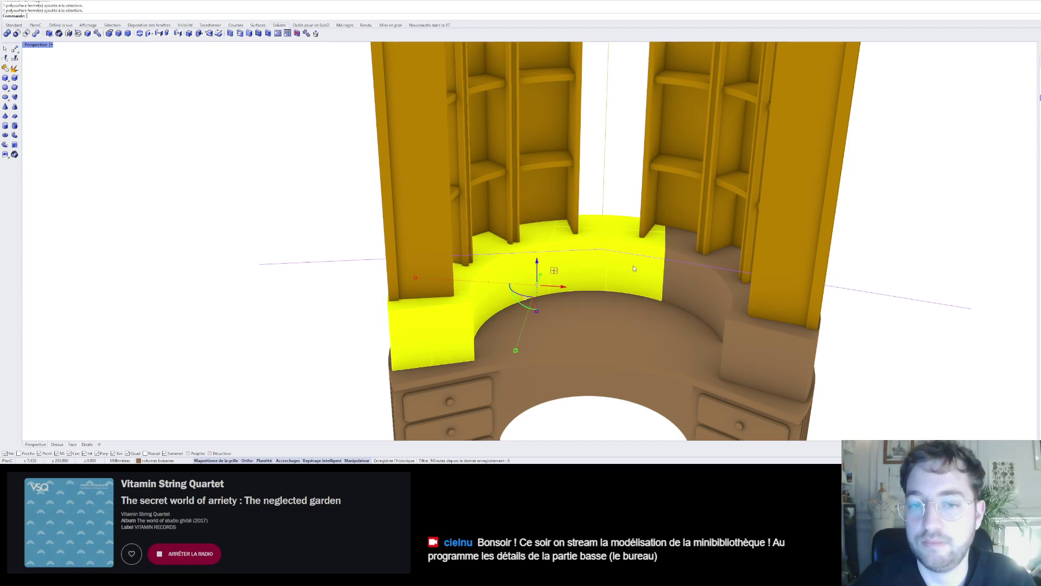
left_click(680, 278, "shift")
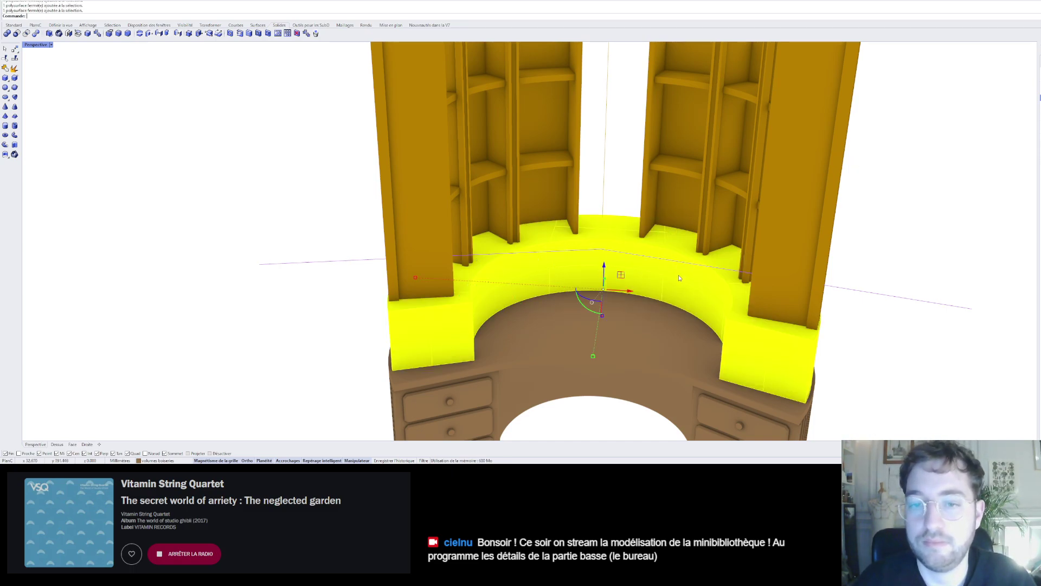
left_click(6, 67)
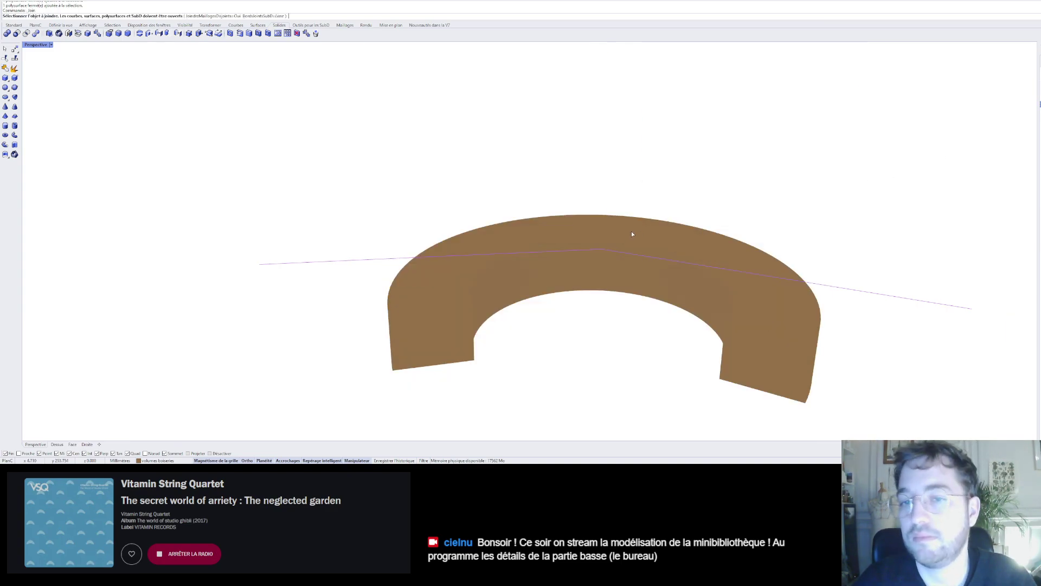
right_click_drag(742, 210, 640, 169)
scroll(965, 132, "up", 3)
key("Escape")
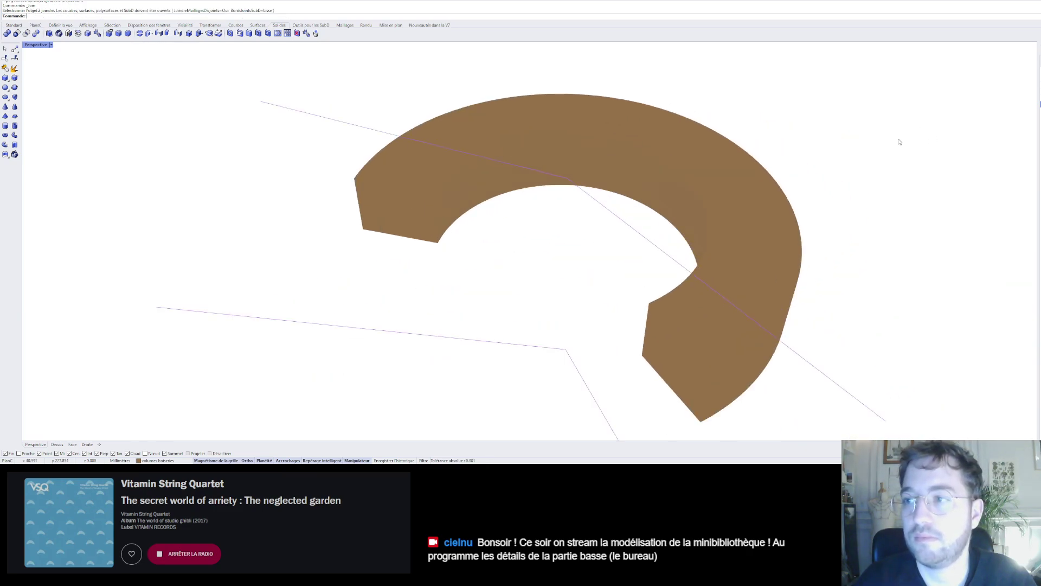
left_click(418, 232)
key("ctrl+j")
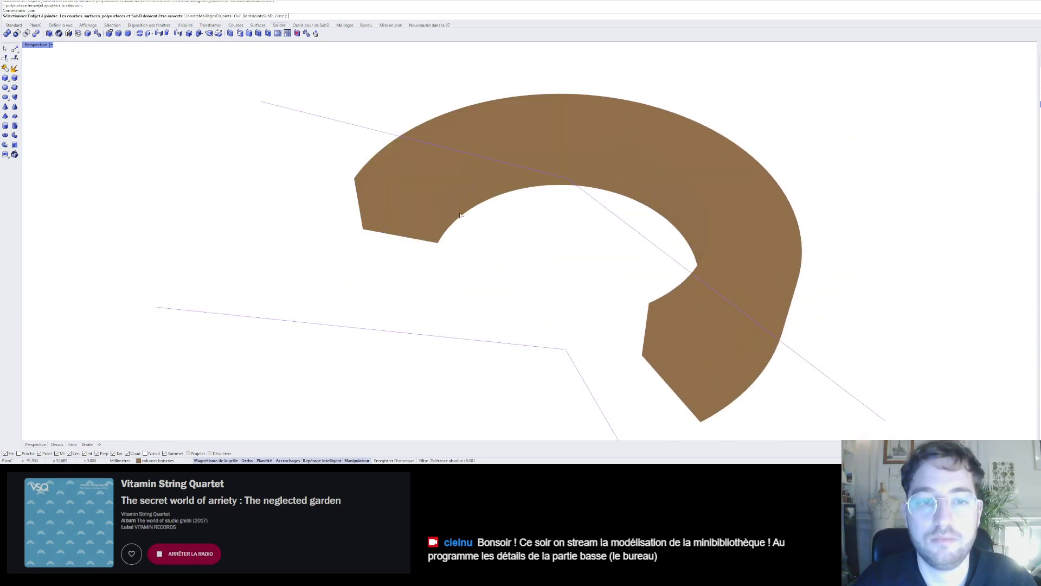
left_click(477, 168)
right_click_drag(488, 163, 460, 237)
key("Escape")
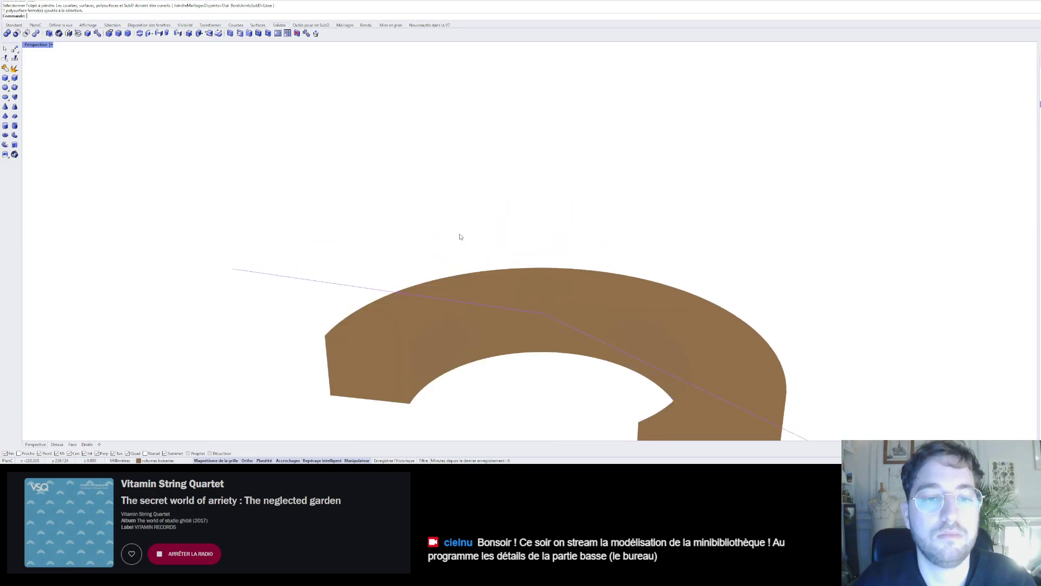
- Unite the three curved base band blocks into one solid with a Boolean union and merge its coplanar faces
scroll(460, 237, "down", 3)
left_click(438, 304)
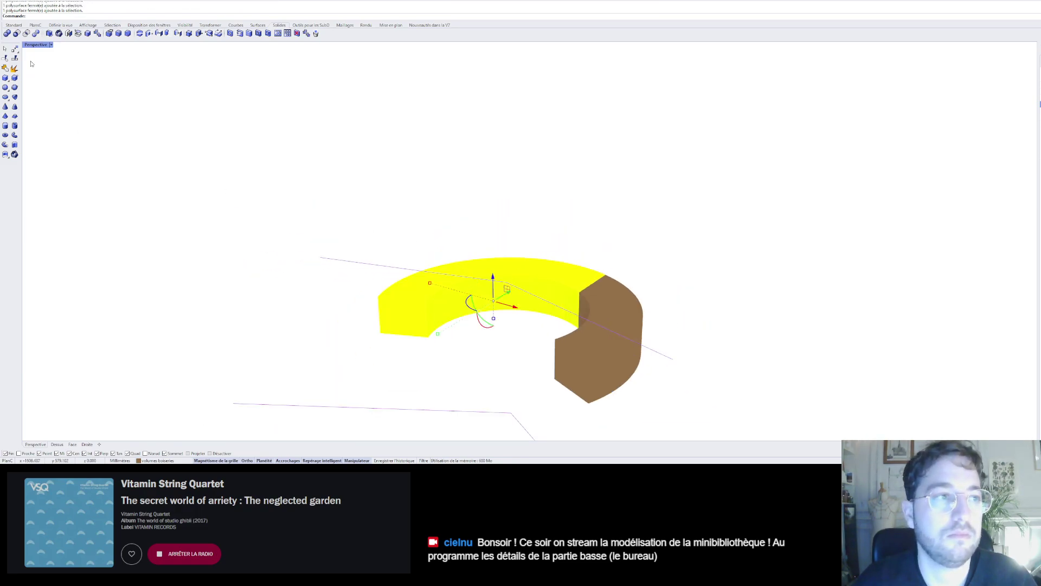
left_click(7, 34)
left_click(593, 275)
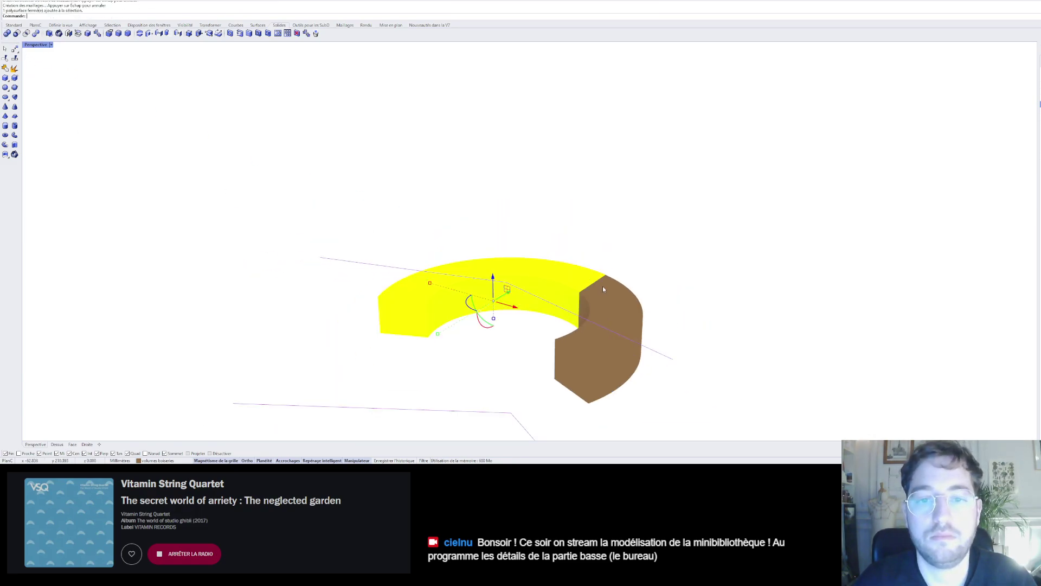
left_click(604, 289, "shift")
left_click(7, 33)
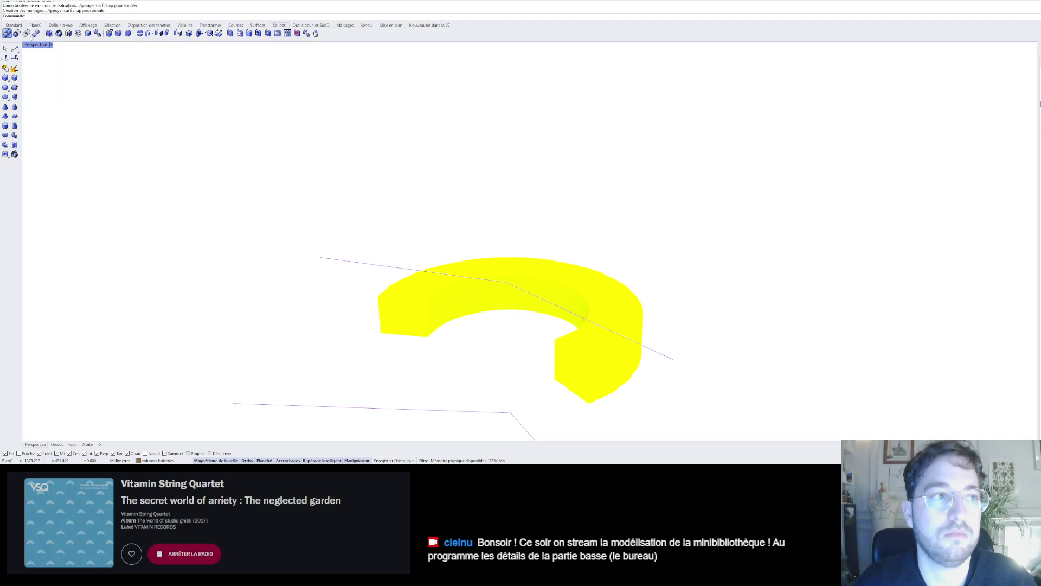
right_click_drag(519, 204, 566, 259)
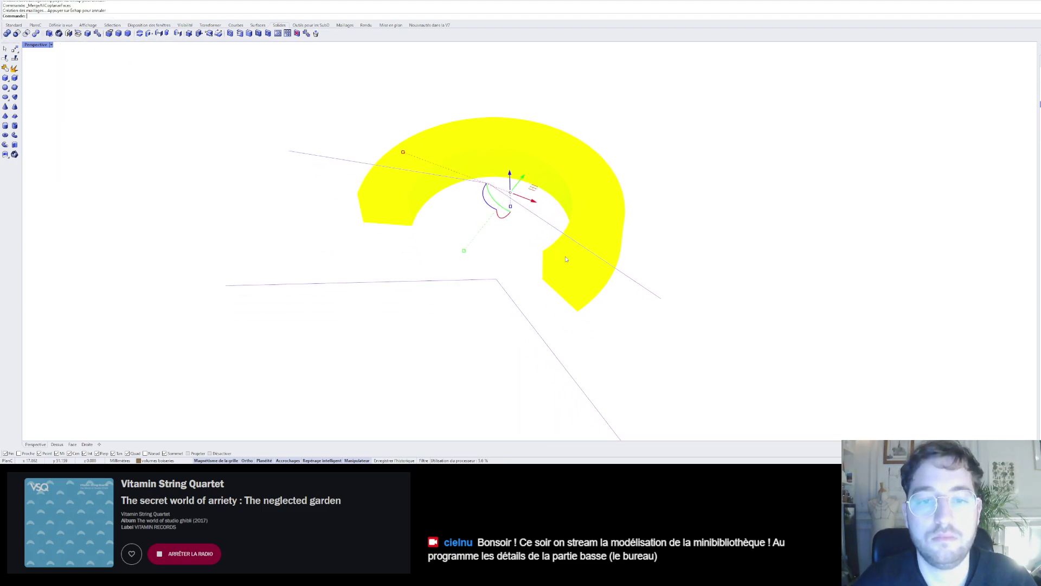
key("Escape")
- Set the perspective view to the shaded display mode (Ombré) and inspect the united base band
left_click(557, 253)
right_click_drag(493, 256, 496, 233)
scroll(452, 266, "up", 5)
key("Escape")
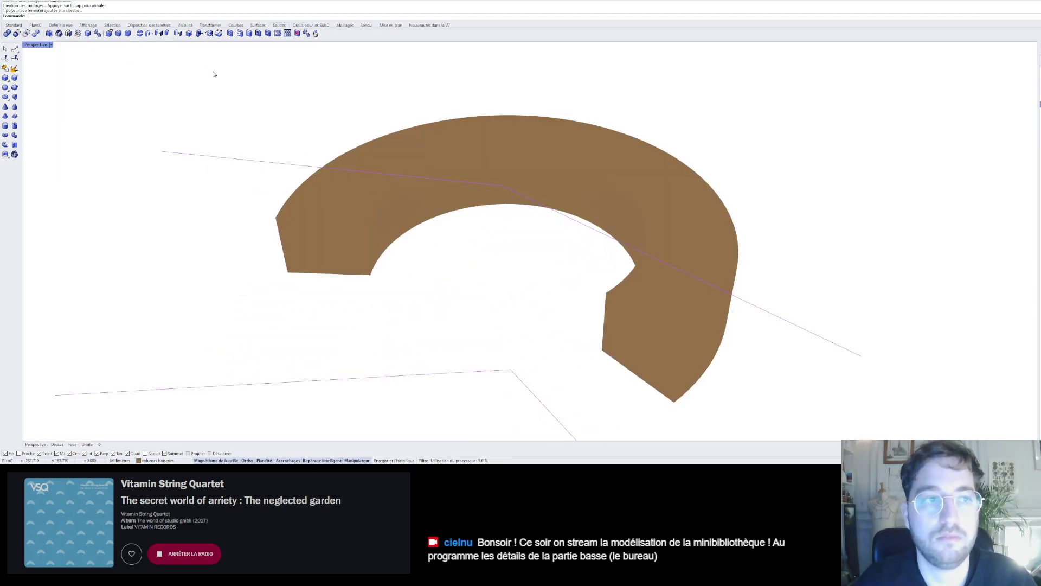
key("ctrl+alt+s")
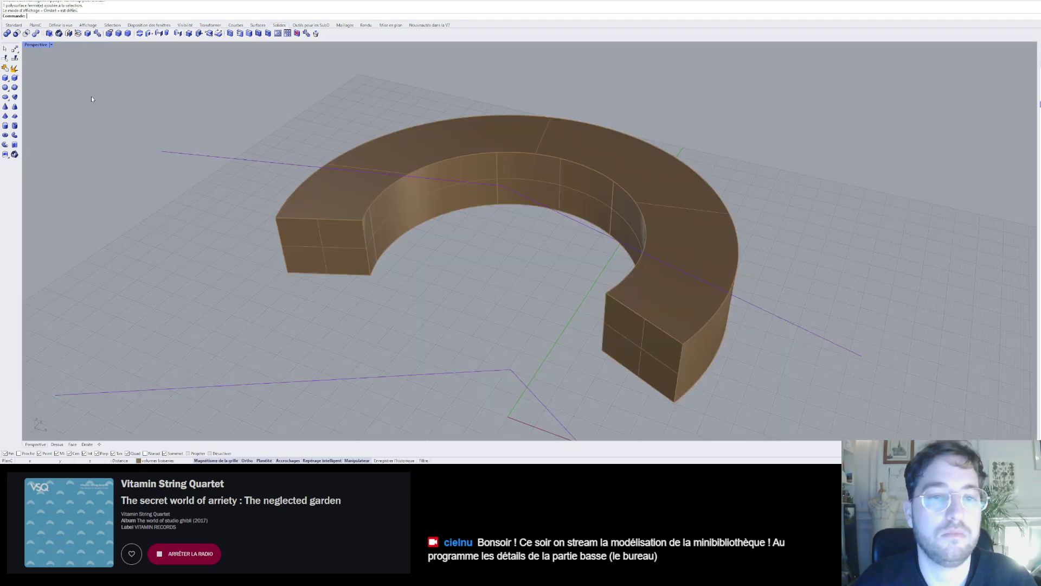
right_click_drag(426, 238, 435, 184)
scroll(437, 195, "down", 5)
right_click_drag(440, 235, 368, 315)
scroll(404, 315, "up", 3)
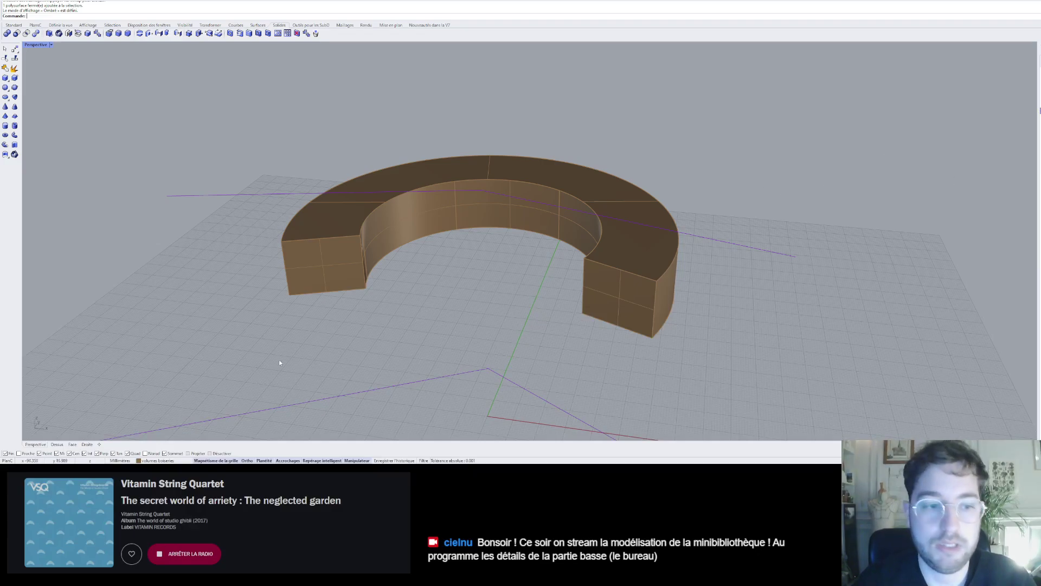
- Move the united base band solid onto the "niches" layer
left_click(327, 296)
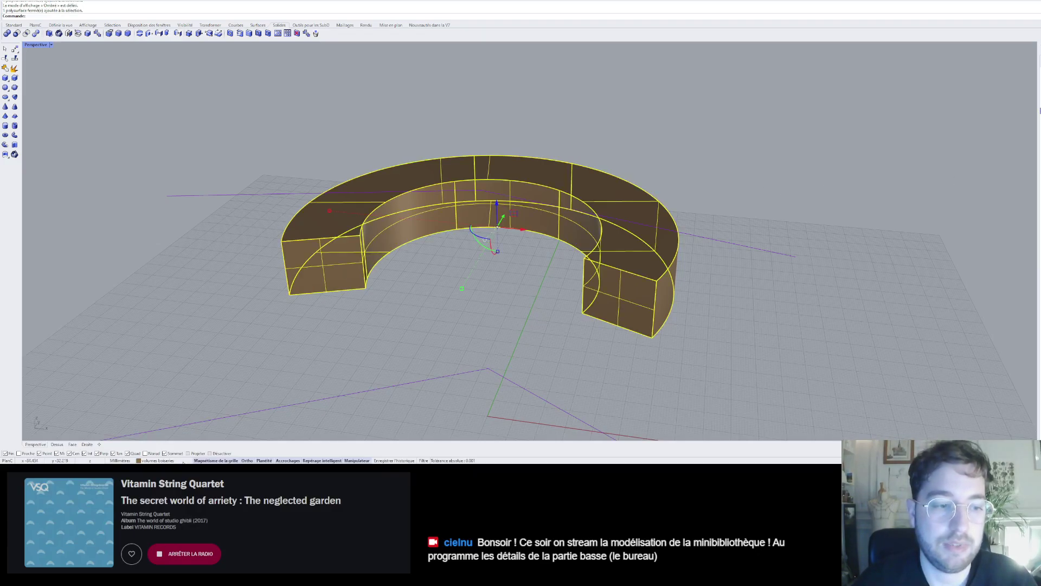
left_click(184, 461)
left_click(171, 400)
right_click_drag(534, 334, 486, 310)
left_click(485, 310)
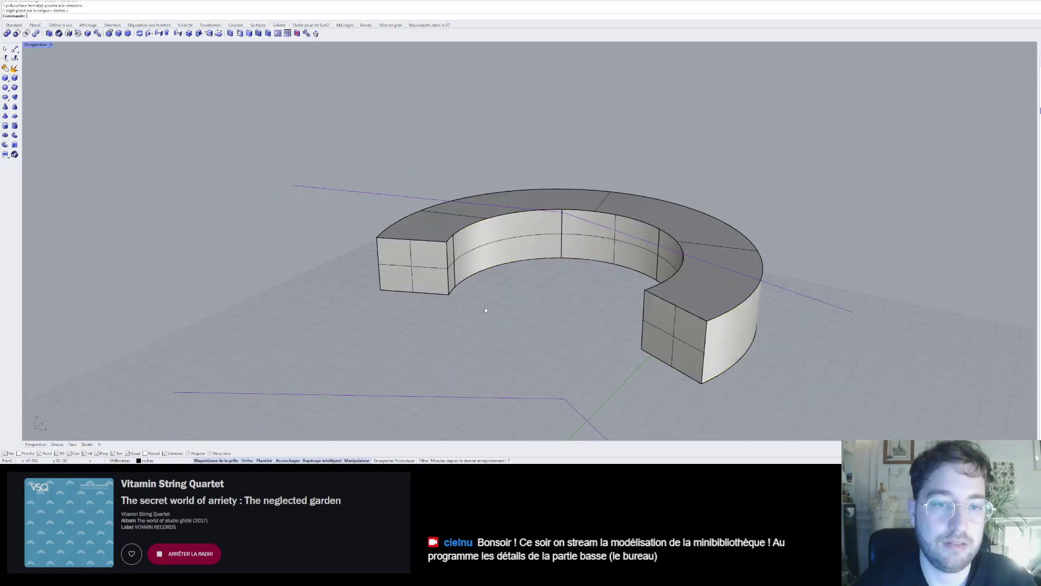
- Change the colour of the "niches" layer to golden yellow
left_click(632, 251)
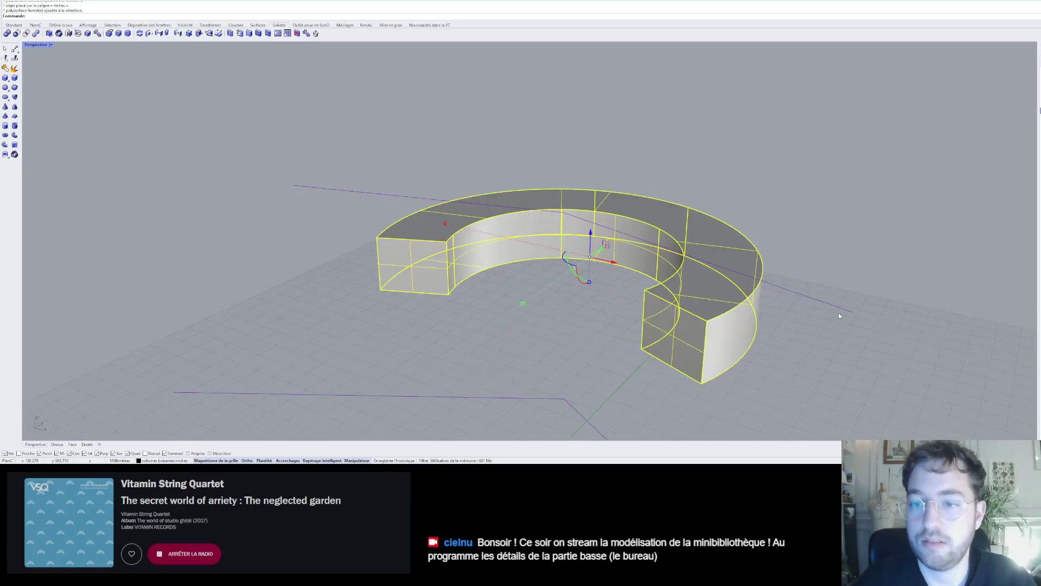
left_click(829, 333)
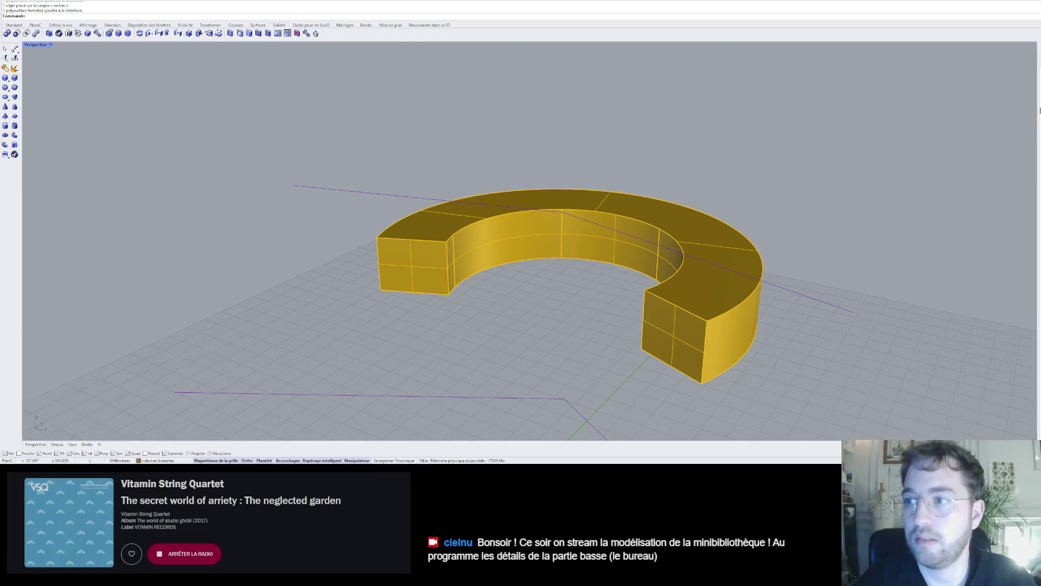
- Turn on the layer holding the red radial axes around the base band
scroll(489, 274, "up", 4)
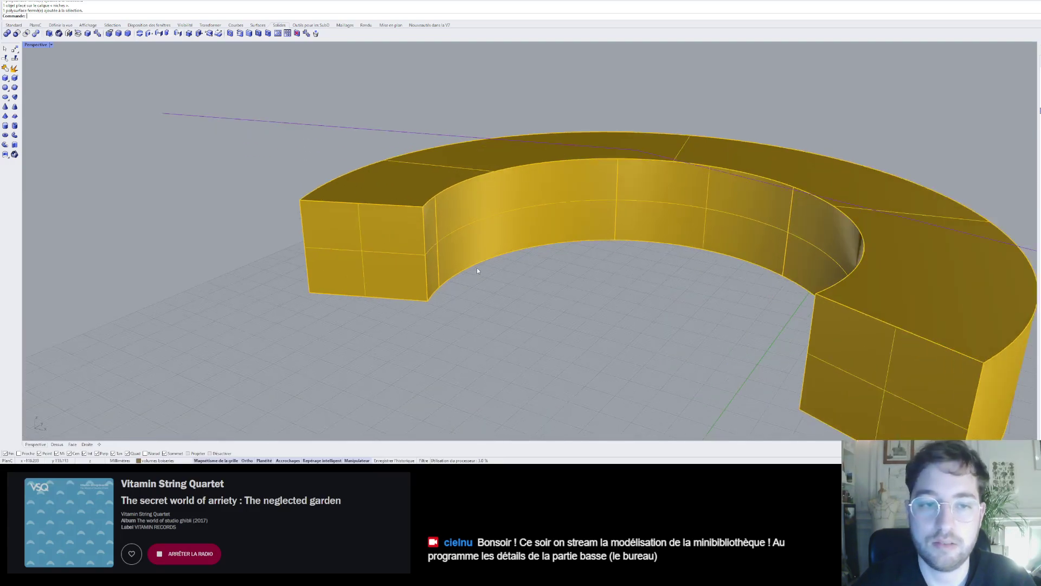
scroll(462, 214, "down", 4)
right_click_drag(480, 206, 510, 259)
scroll(513, 247, "down", 10)
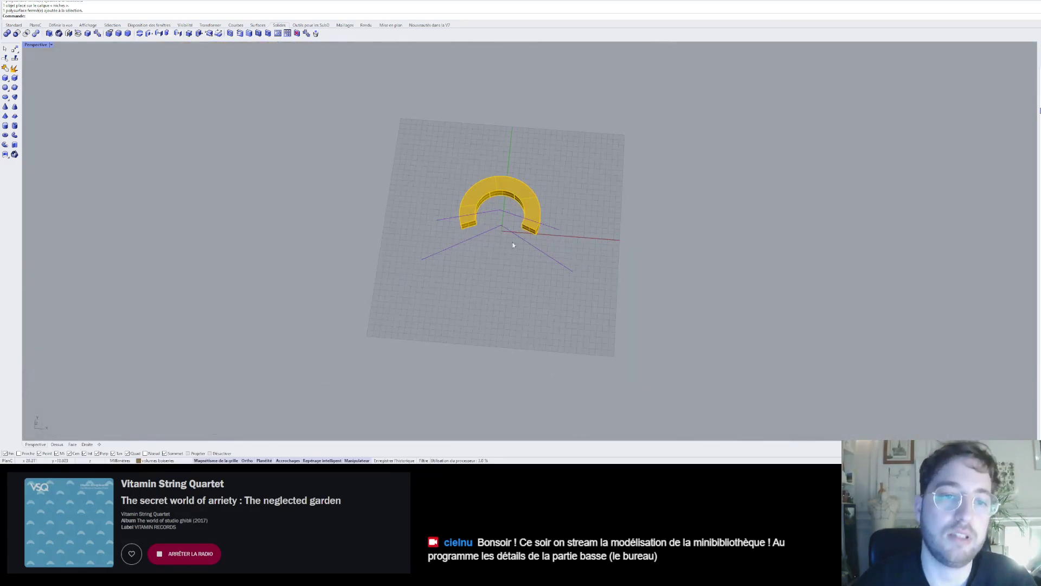
scroll(495, 207, "up", 6)
right_click_drag(494, 205, 510, 233)
scroll(516, 162, "up", 4)
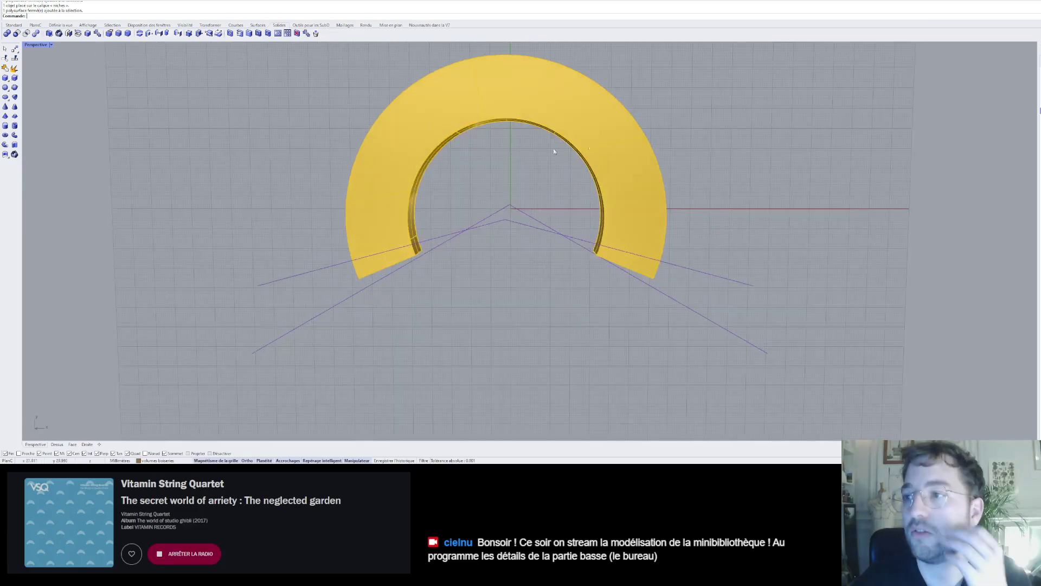
left_click(1040, 84)
- Switch to the four-view layout and delete the purple V-shaped curve lying above the base band
scroll(564, 179, "down", 5)
right_click_drag(564, 210, 548, 177)
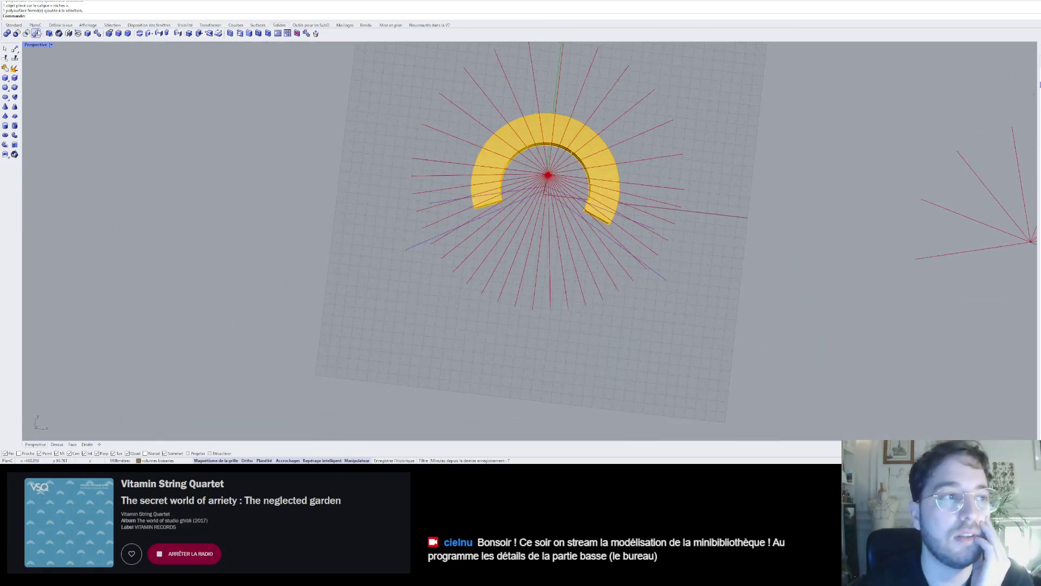
double_click(35, 45)
scroll(379, 200, "down", 4)
scroll(385, 191, "up", 3)
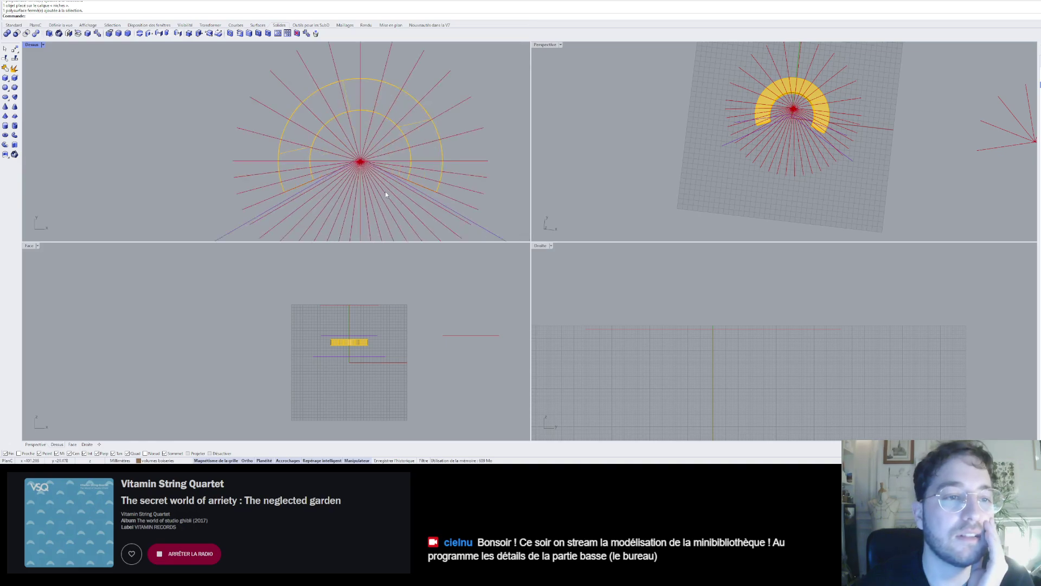
left_click(270, 184)
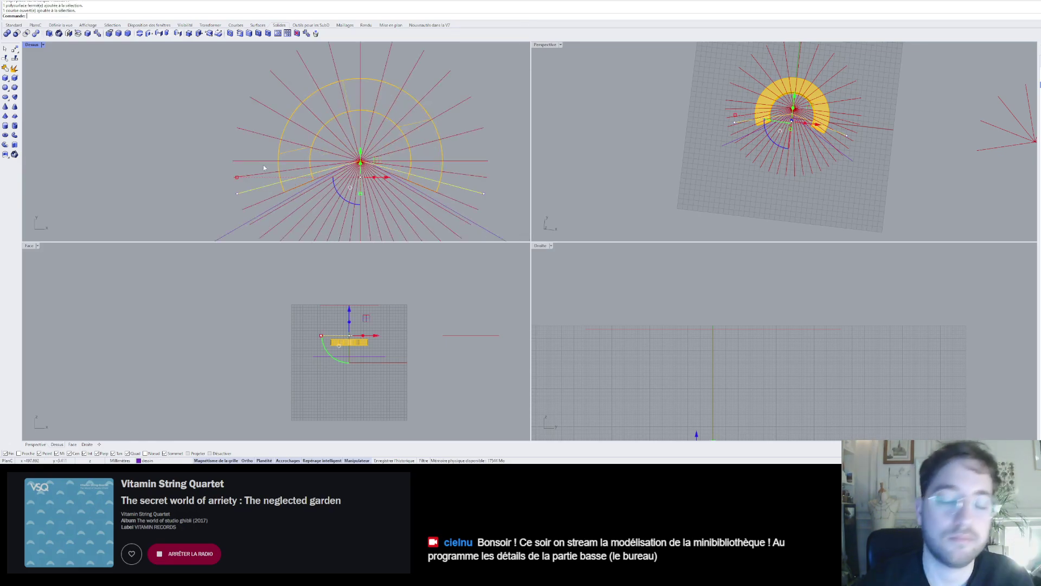
key("Delete")
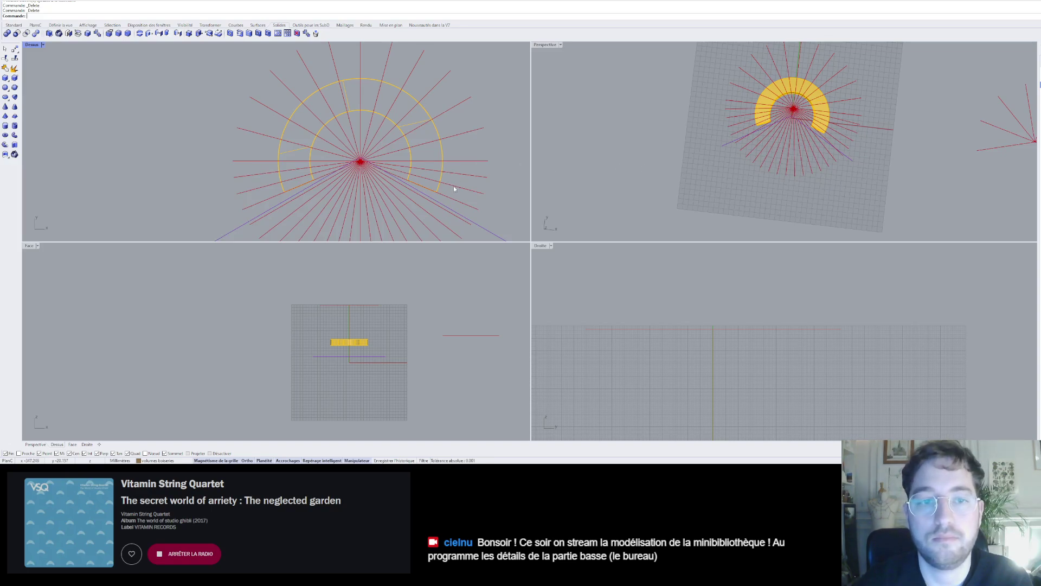
- Delete the red radial axis just below the horizontal one on the band's left side in the plan view
scroll(721, 135, "down", 3)
right_click_drag(721, 135, 745, 160)
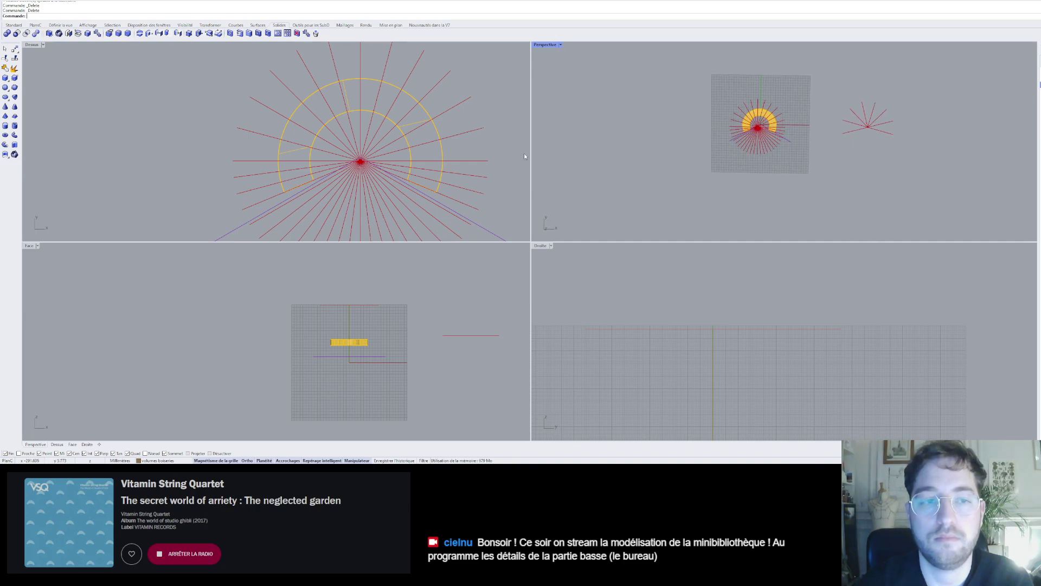
scroll(524, 156, "down", 2)
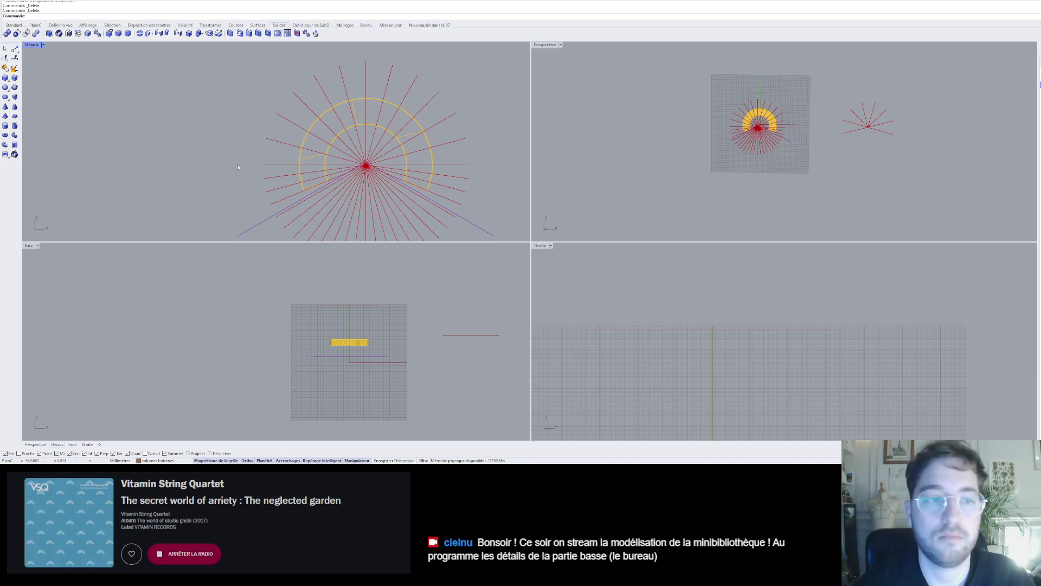
scroll(238, 166, "up", 2)
left_click(278, 187)
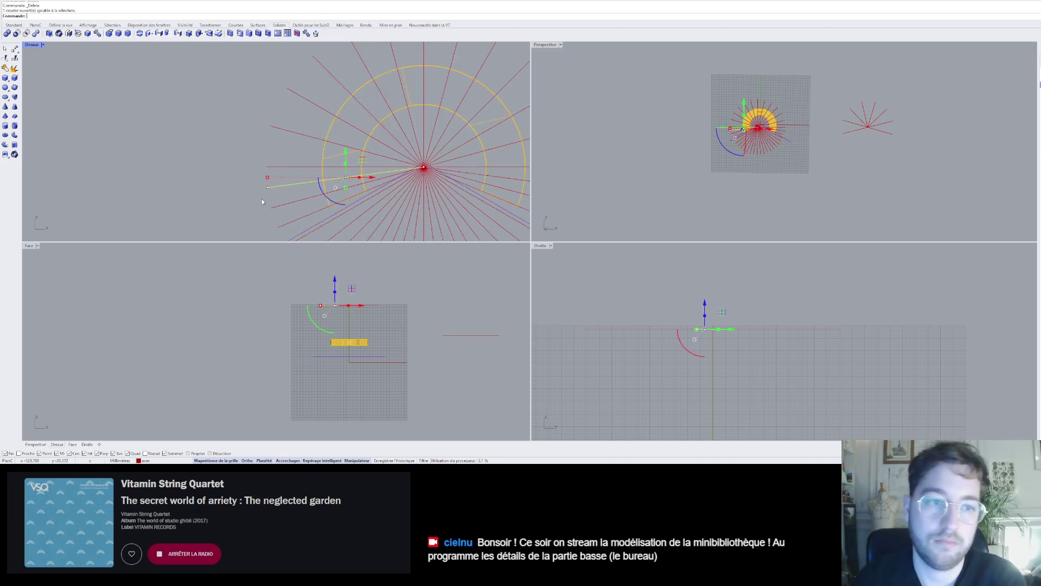
scroll(285, 158, "down", 3)
key("Delete")
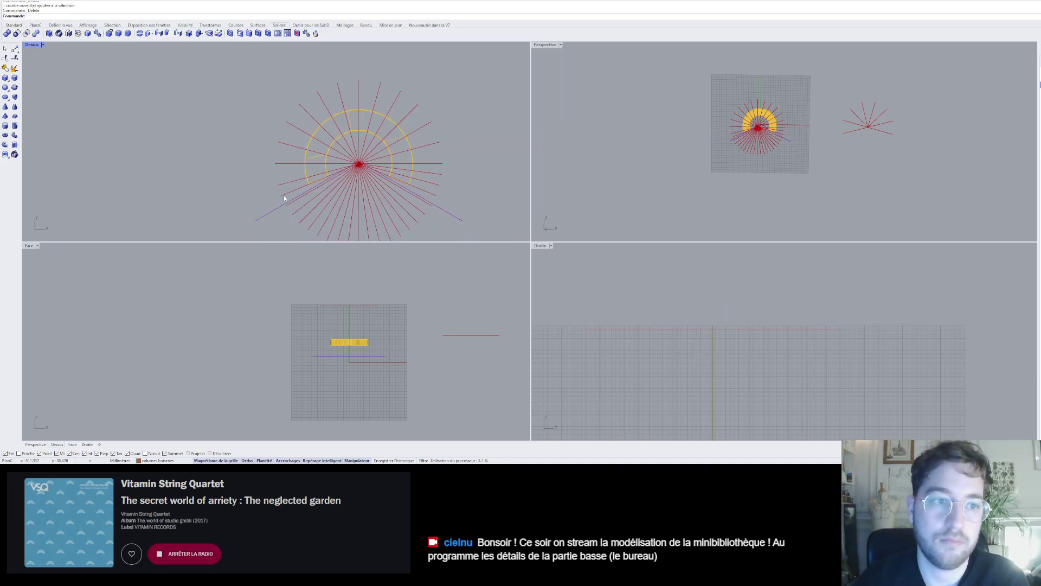
- Try deleting the red radial axis near the band's left end in the plan view, and undo the deletion
left_click(283, 198)
key("Delete")
scroll(278, 198, "up", 3)
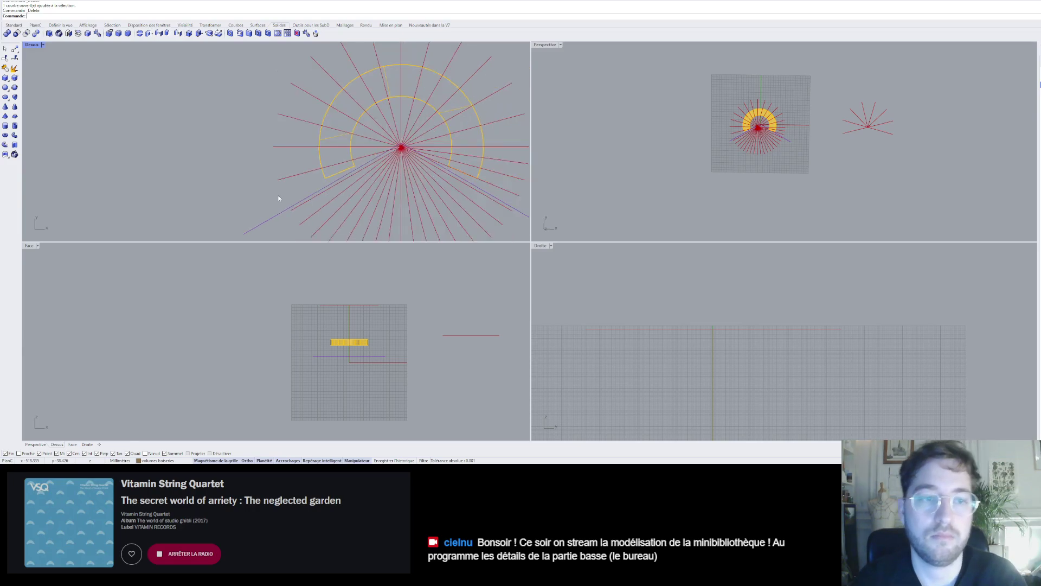
key("ctrl+z")
key("Escape")
scroll(307, 164, "down", 2)
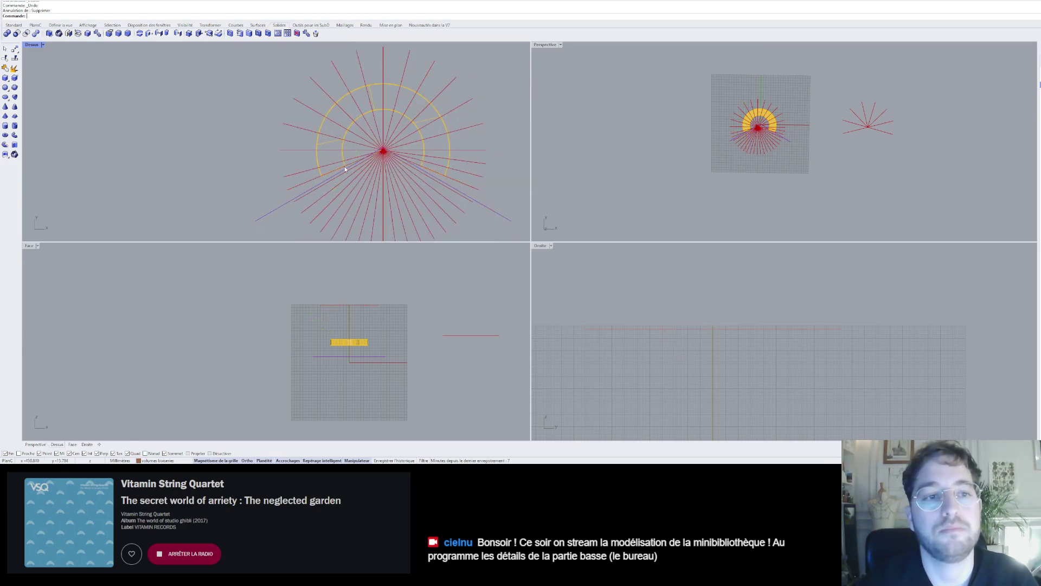
scroll(344, 166, "up", 3)
scroll(360, 180, "down", 3)
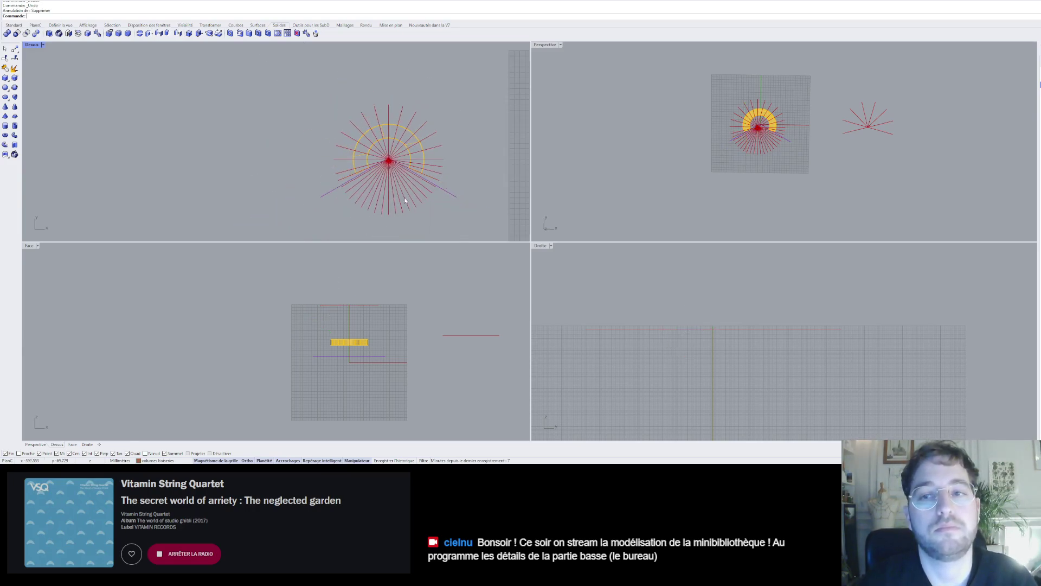
- Start a polar array of the axis at the band's left end about the fan's centre, sweeping -225° to the right end with 24 elements
scroll(362, 191, "up", 3)
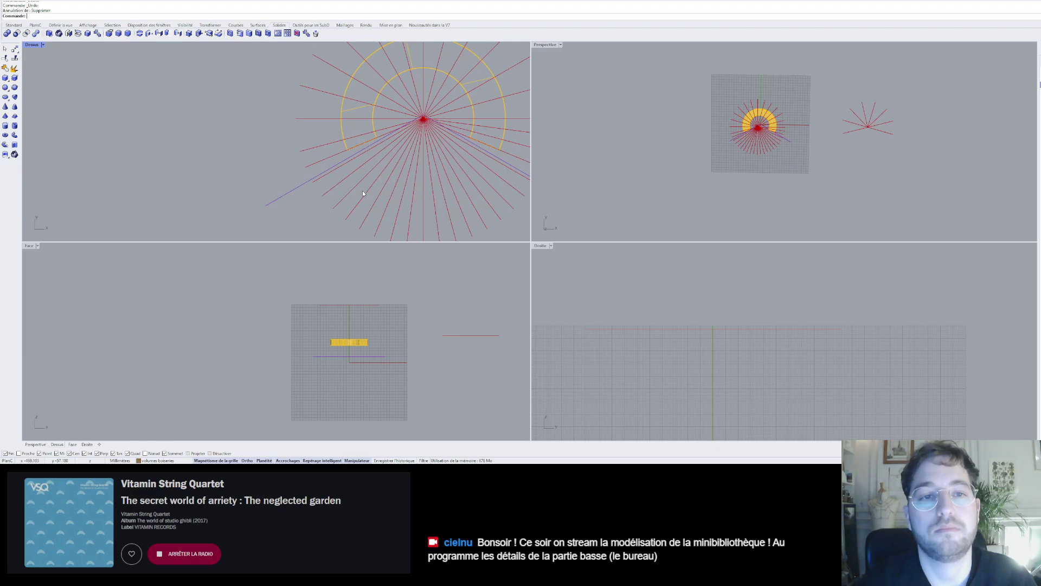
scroll(353, 136, "up", 3)
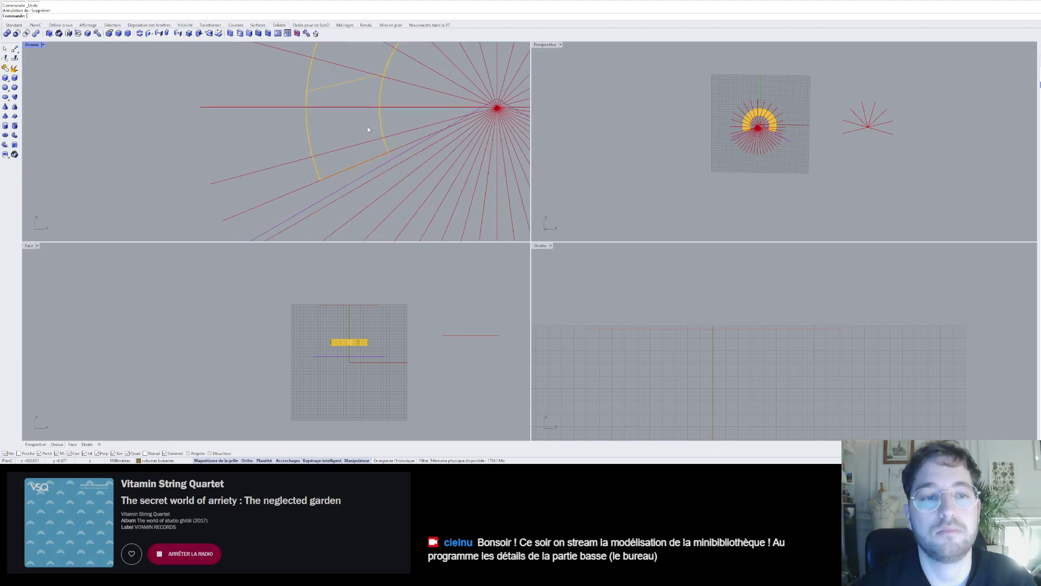
scroll(338, 149, "down", 2)
left_click(320, 165)
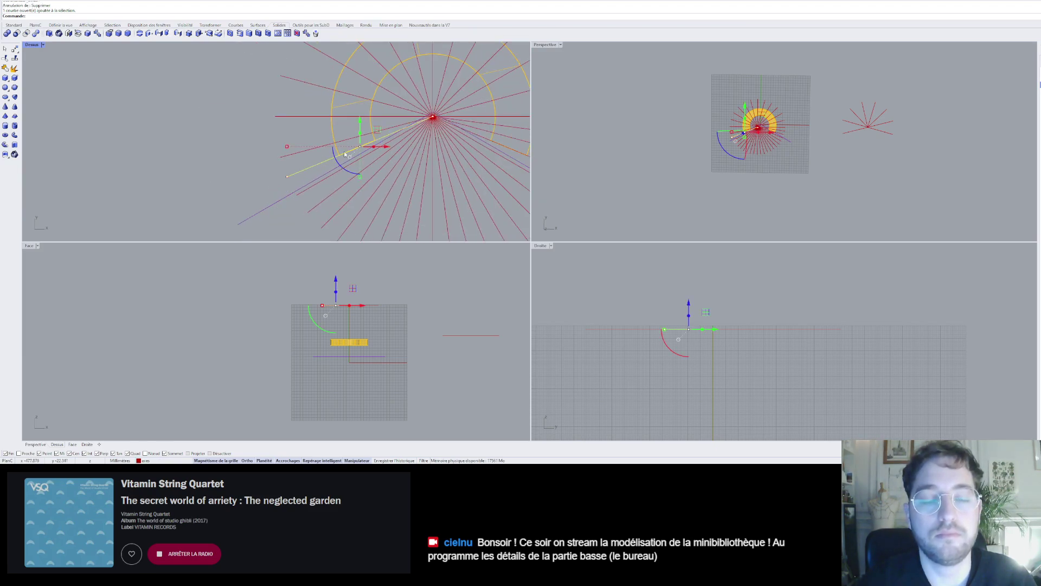
left_click(210, 26)
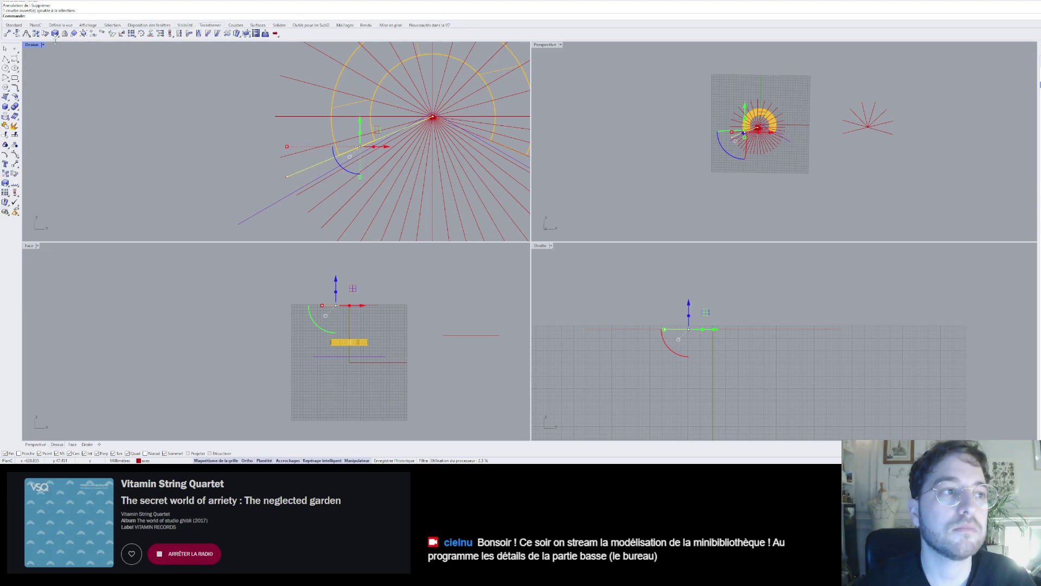
left_click(141, 33)
key("Return")
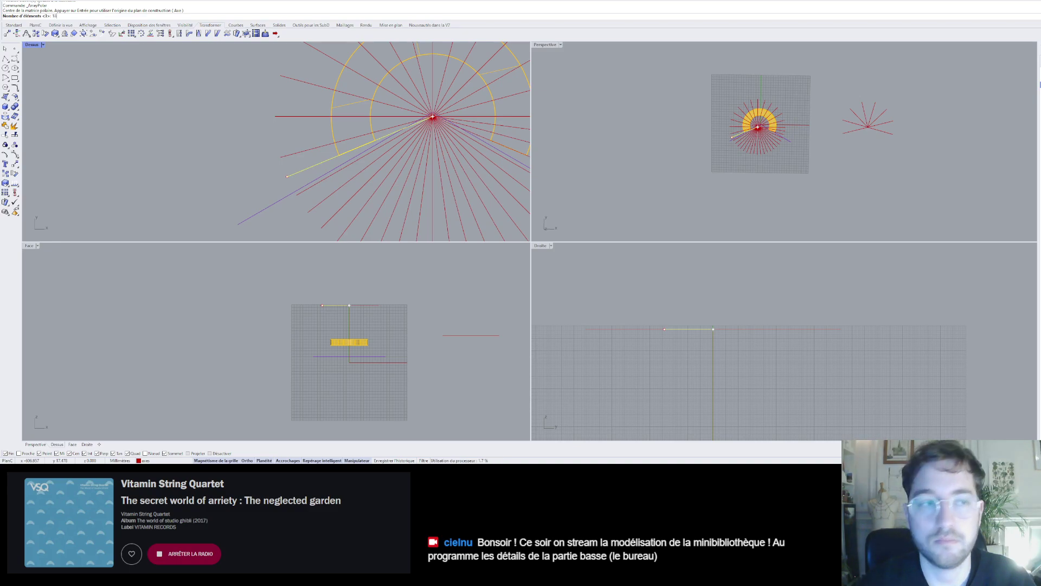
key("Return")
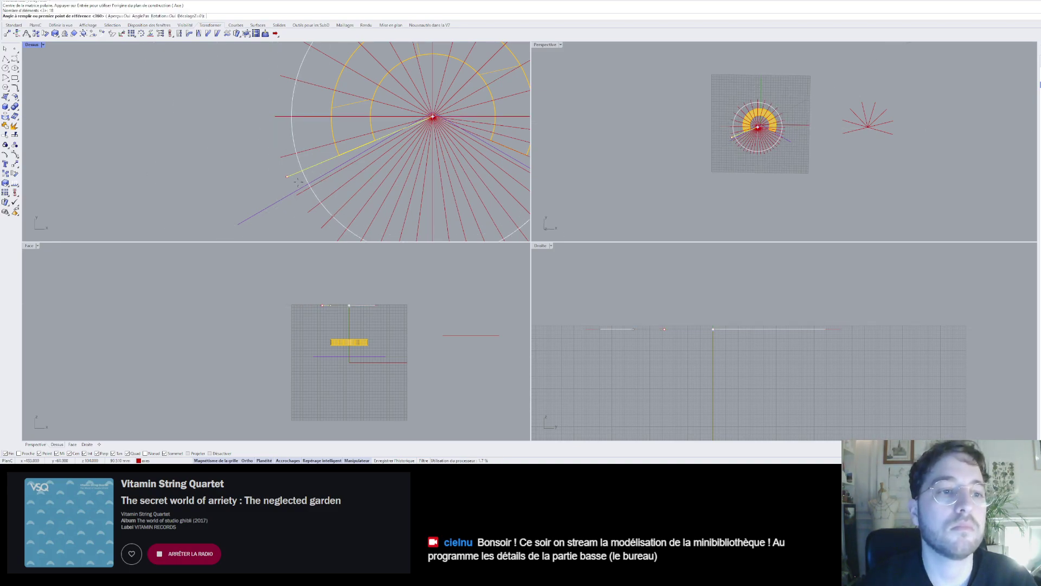
left_click(297, 181)
scroll(379, 162, "down", 2)
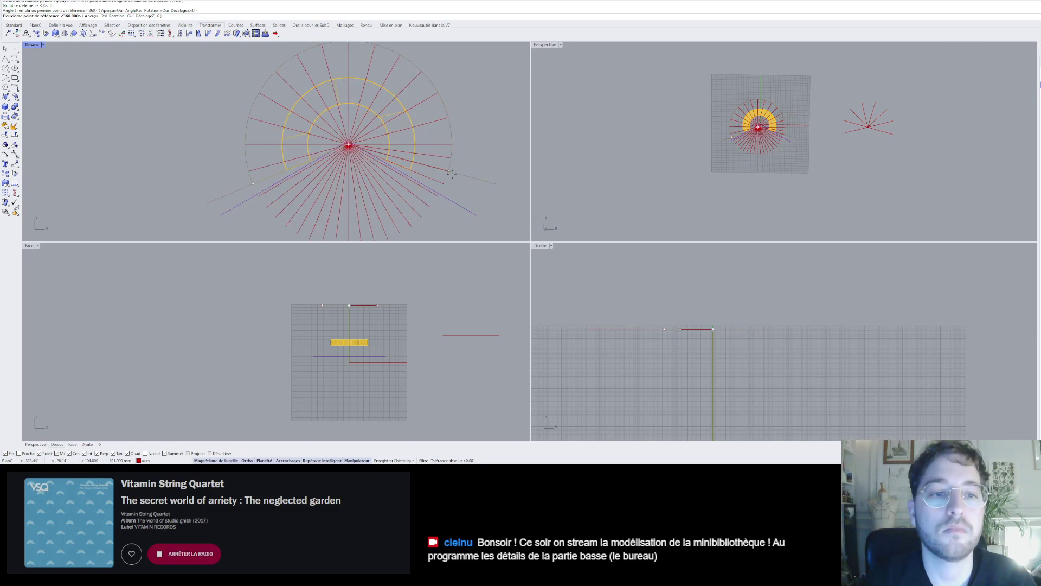
left_click(444, 184)
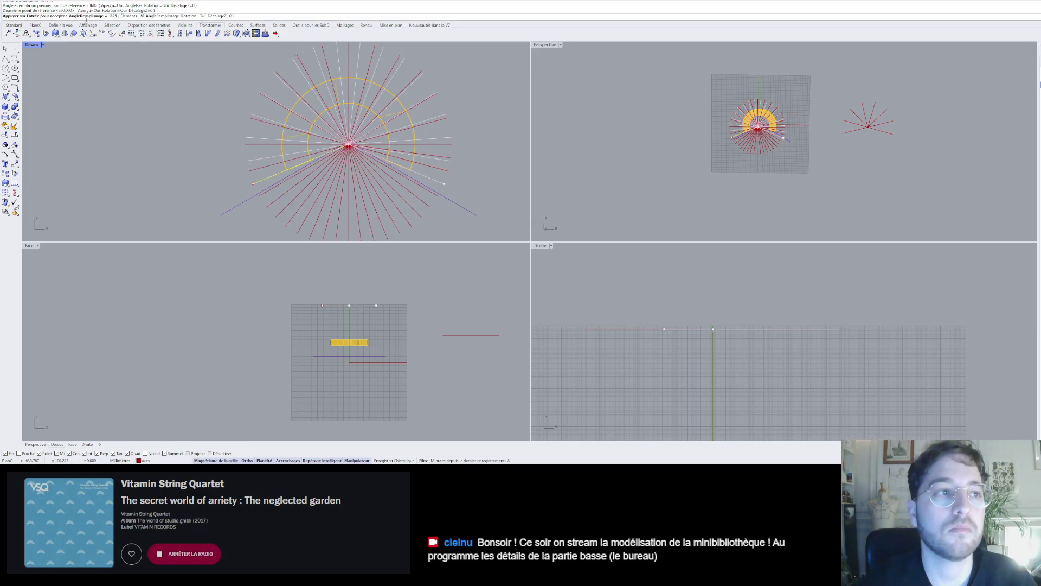
left_click(128, 16)
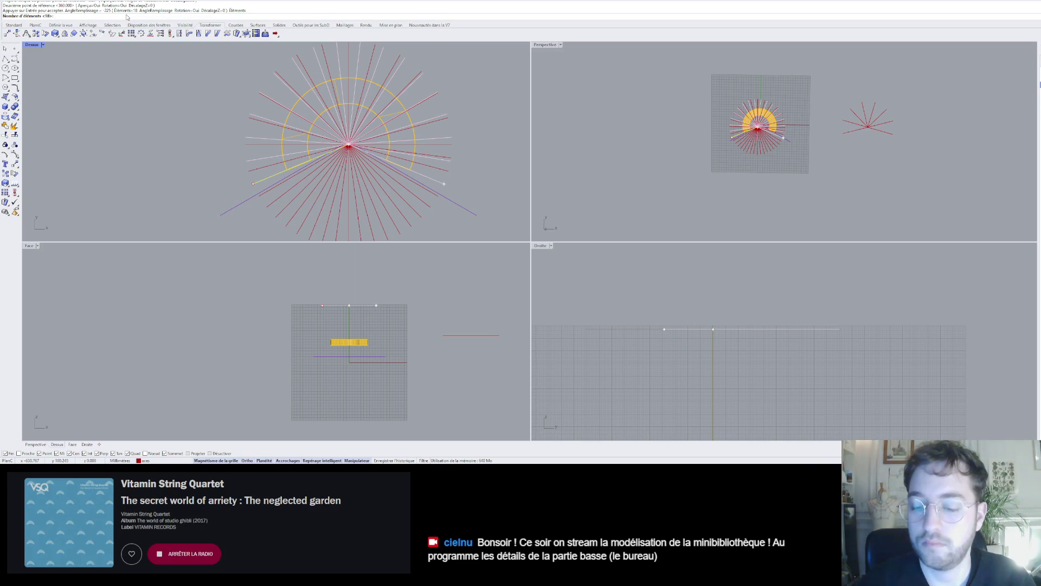
key("Return")
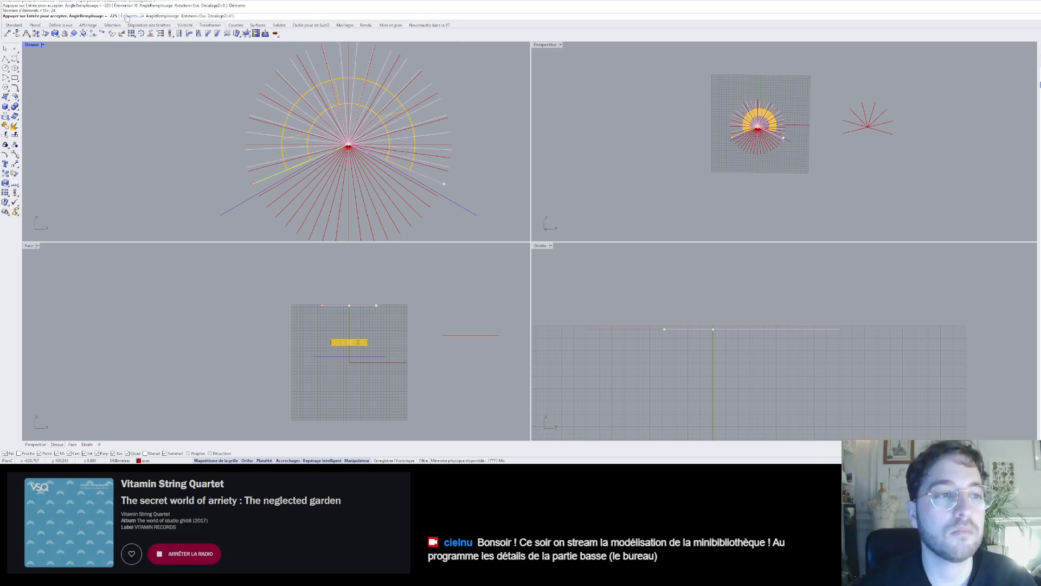
- Try 30 and 32 elements for the polar array of the axis, and accept it with 31 elements
left_click(127, 16)
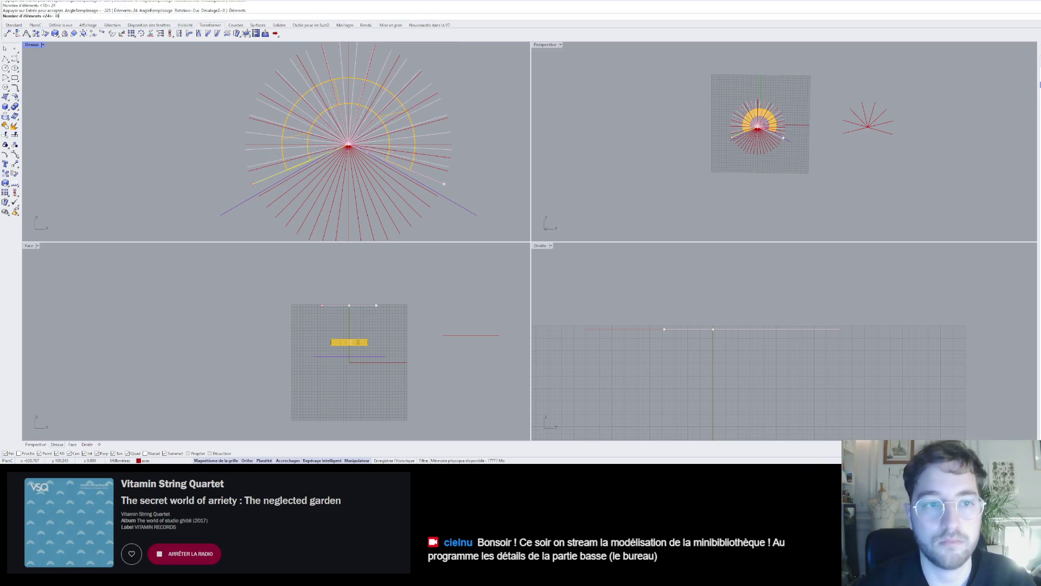
key("Return")
left_click(127, 16)
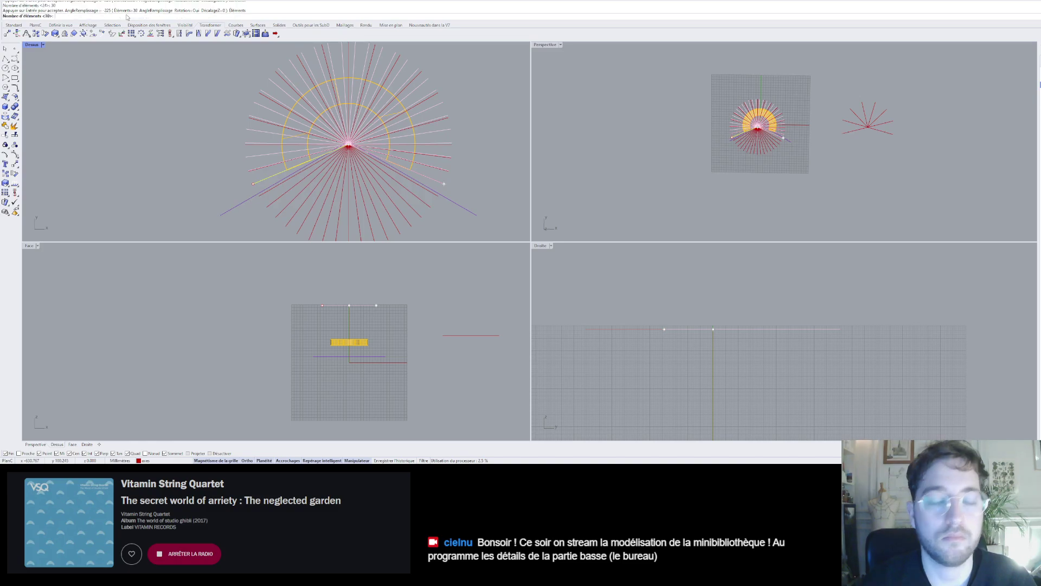
type("32")
key("Return")
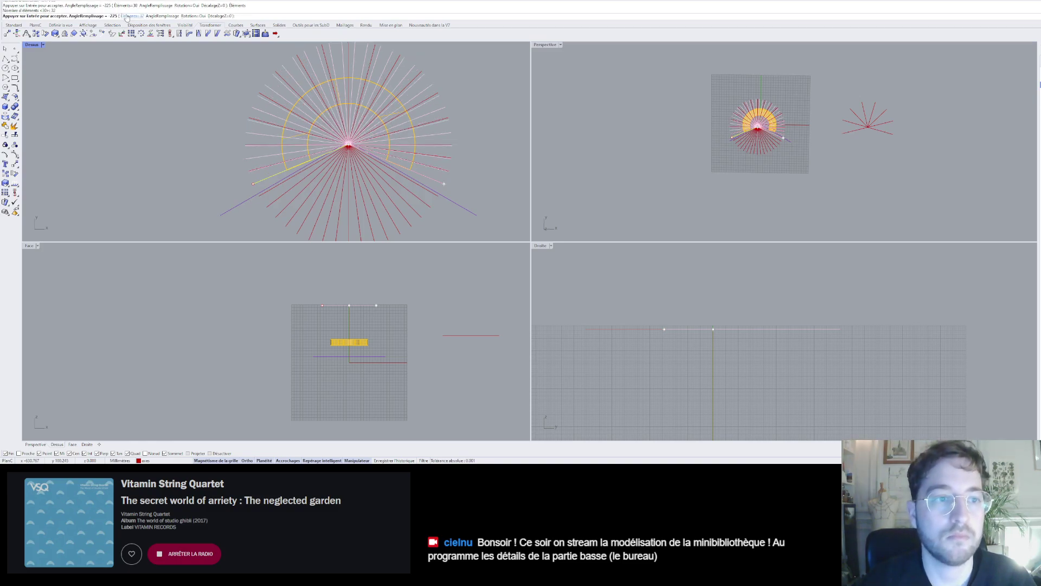
left_click(127, 17)
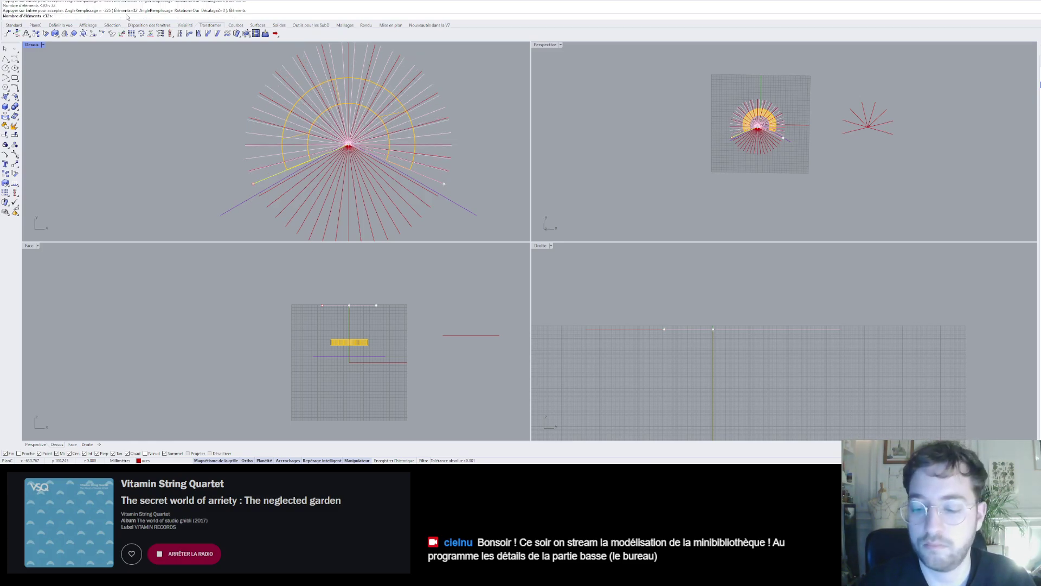
type("31")
key("Return")
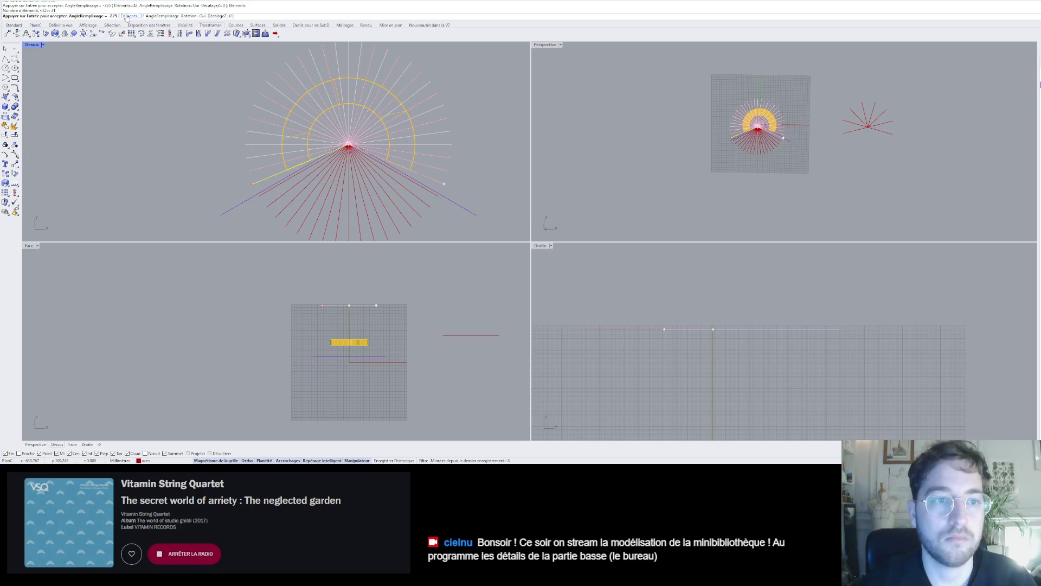
scroll(298, 117, "up", 3)
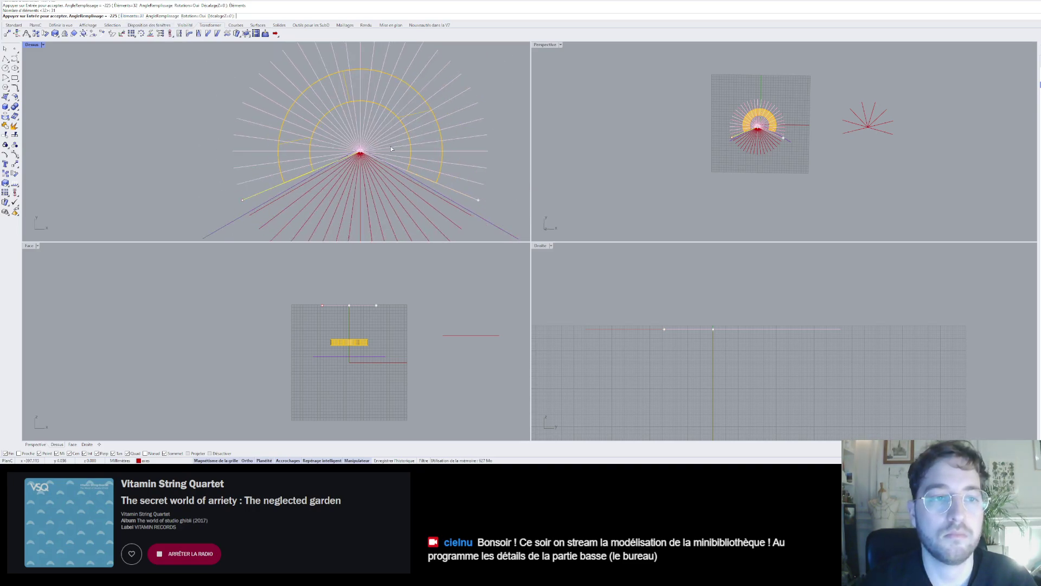
key("Return")
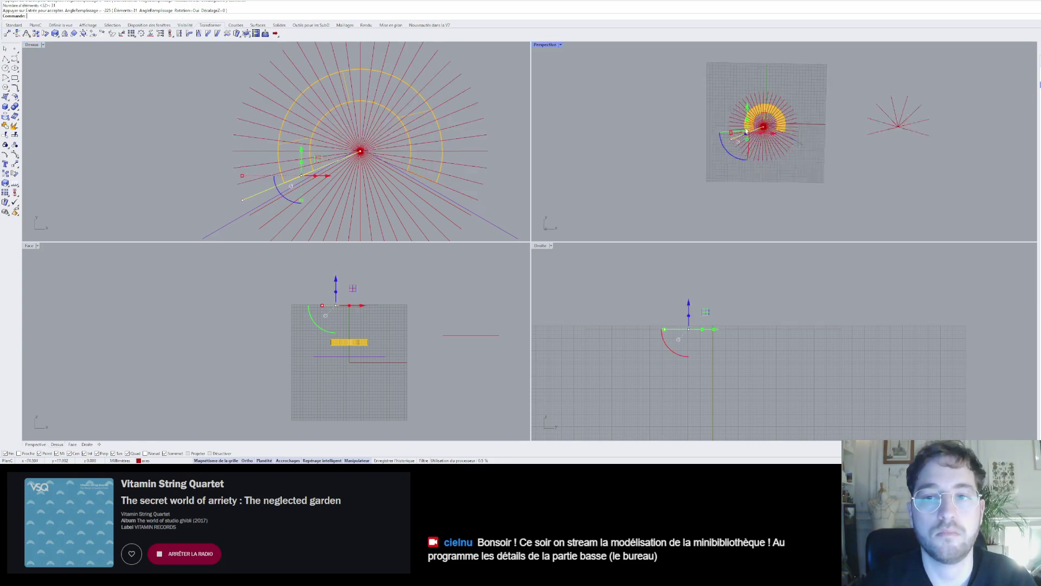
- Inspect the arrayed axes against the base band in the perspective view, and undo the polar array
scroll(711, 140, "up", 5)
mouse_move(691, 116)
left_mouse_down("shift")
mouse_move(672, 57)
mouse_move(741, 62)
mouse_move(698, 96)
left_mouse_up("shift")
scroll(711, 87, "down", 8)
scroll(773, 66, "up", 7)
scroll(785, 58, "down", 6)
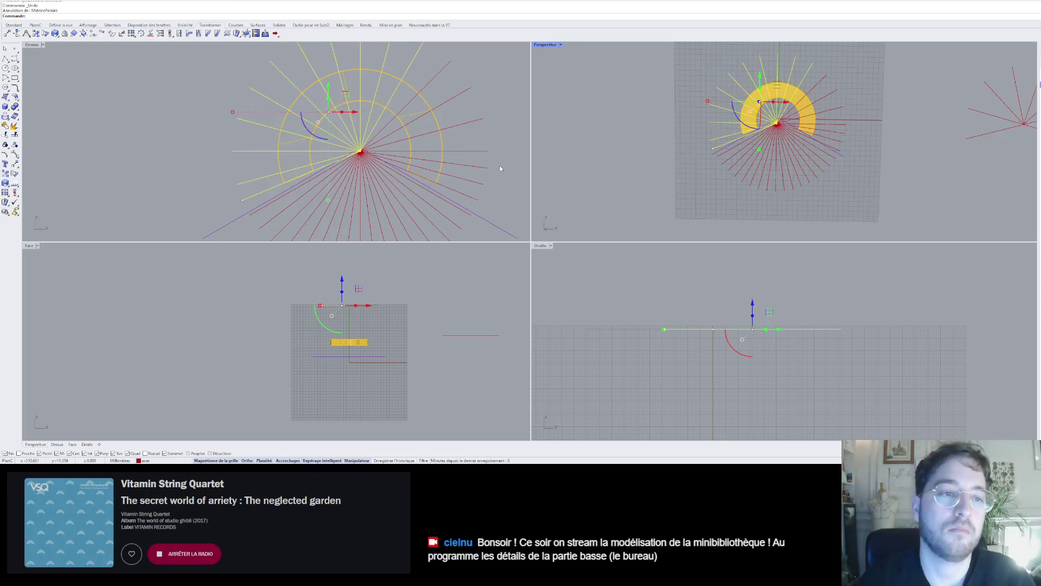
key("ctrl+z")
- Rotate a copy of the axis at the band's left end about the fan's centre, up toward the neighbouring axis
scroll(269, 189, "up", 3)
left_click(269, 187)
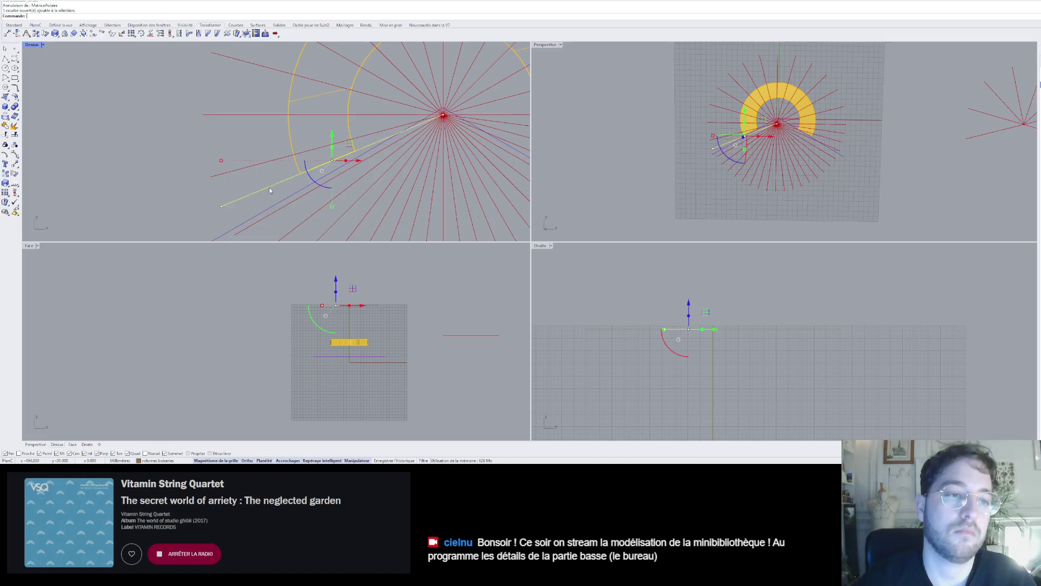
type("C")
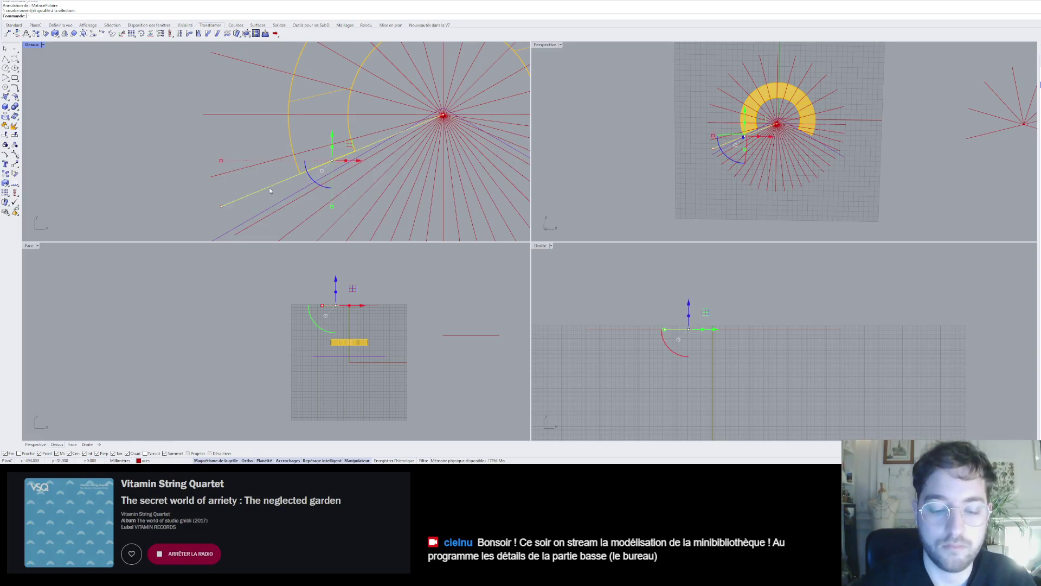
type("Rotation")
key("Return")
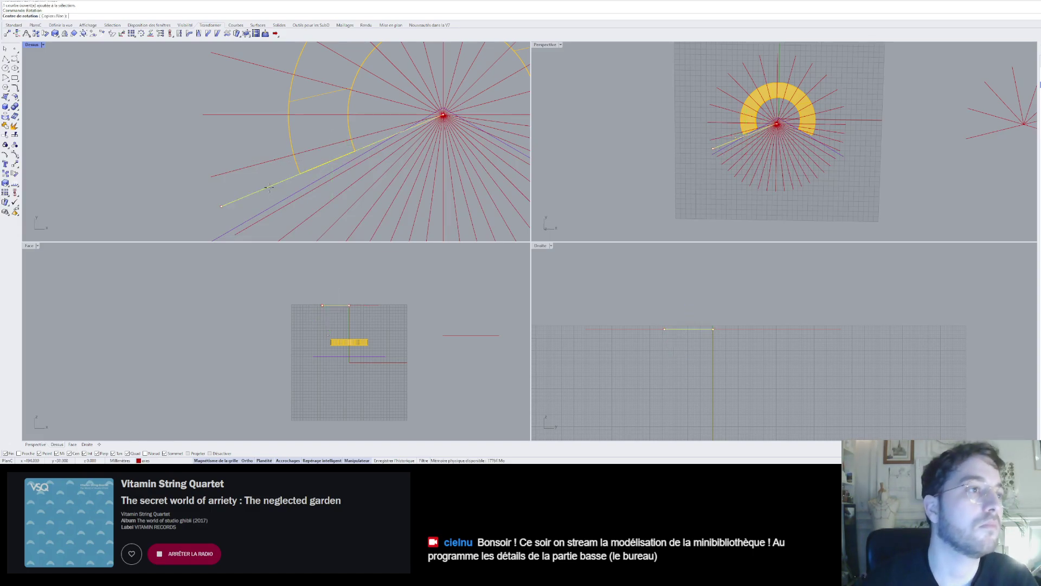
left_click(59, 16)
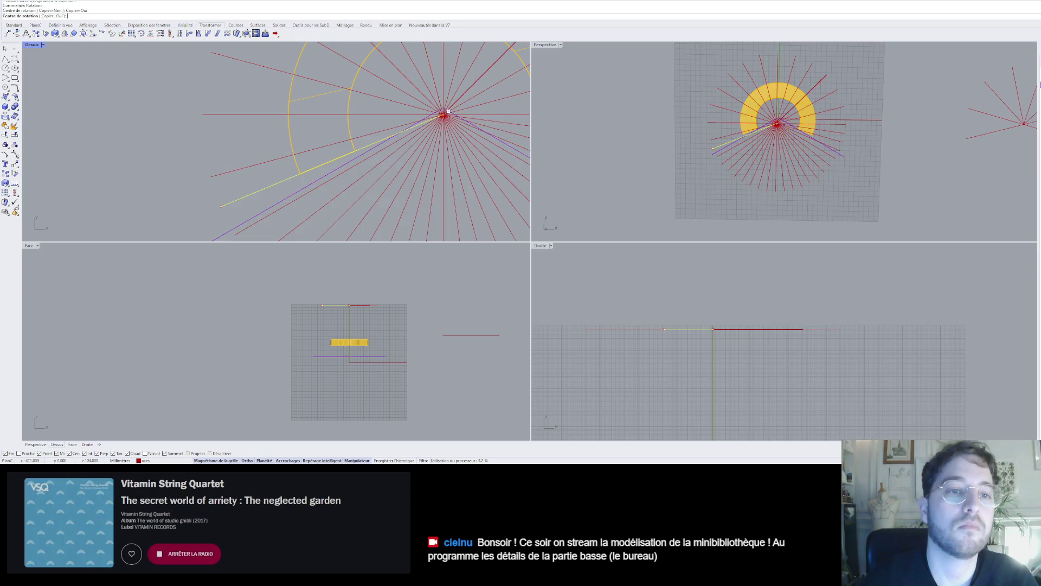
left_click(443, 114)
left_click(221, 205)
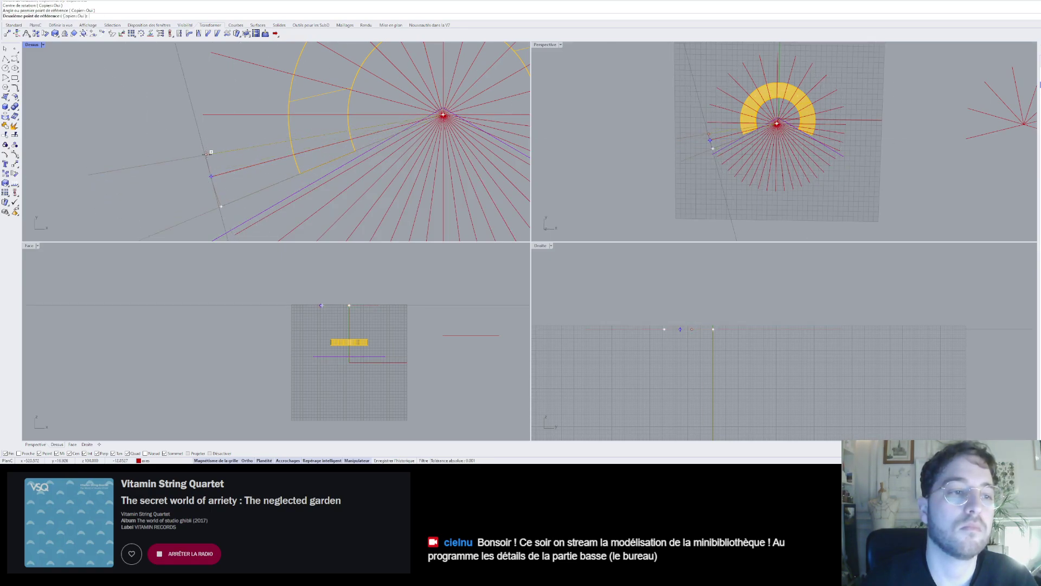
left_click(209, 156)
key("Escape")
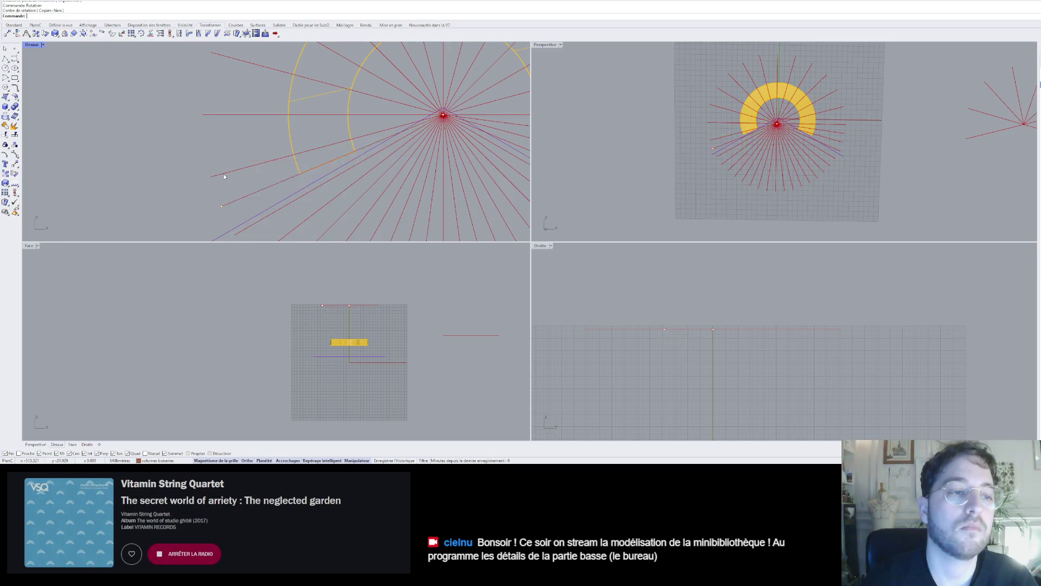
- Rotate the axis just above the band's left end upward about the fan's centre, by the angle separating it from the end axis
left_click(223, 173)
right_click(447, 114)
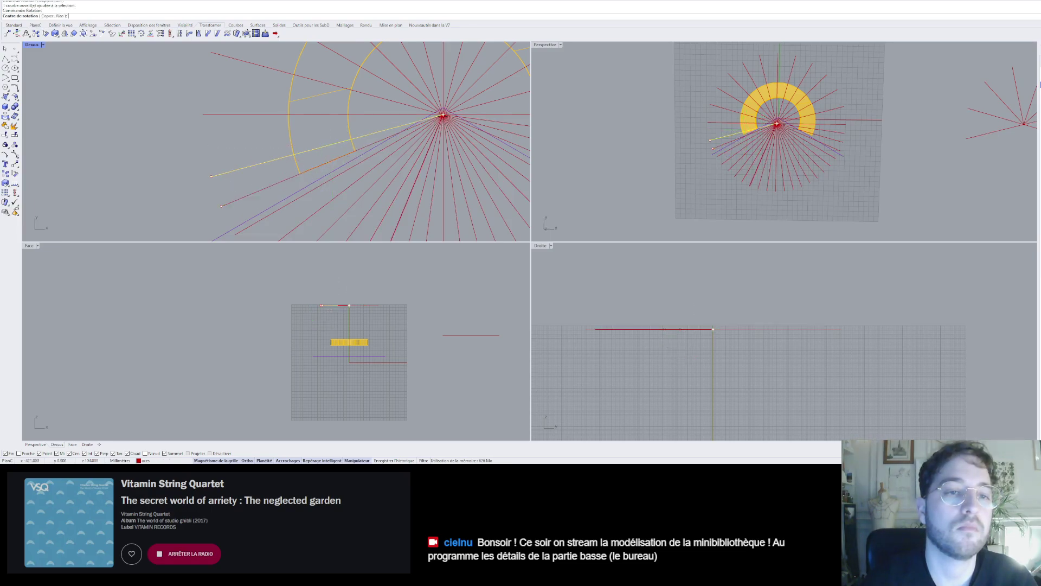
left_click(443, 115)
left_click(222, 208)
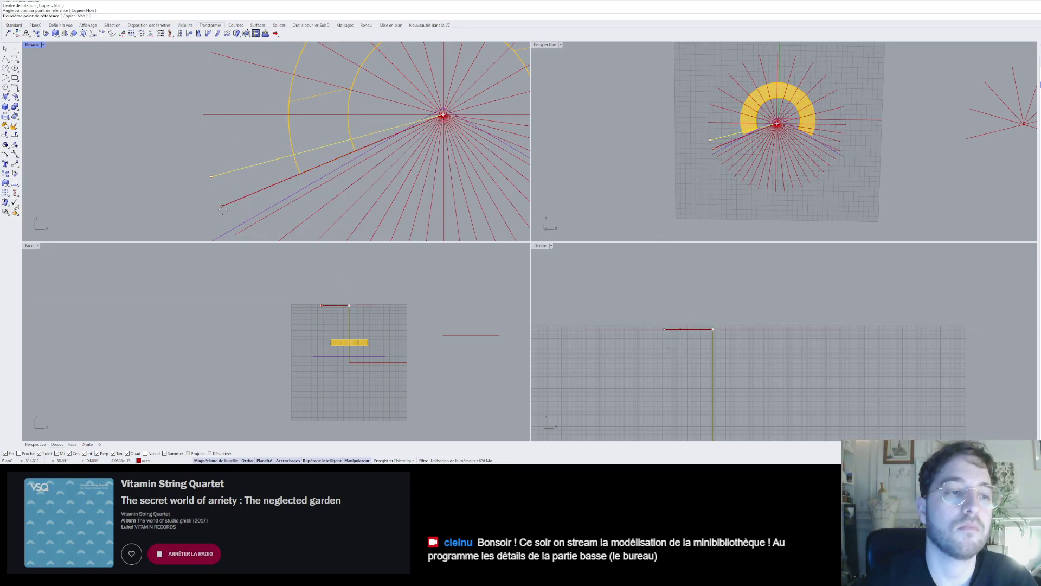
left_click(211, 176)
key("Escape")
scroll(278, 160, "down", 2)
right_click_drag(799, 118, 701, 98)
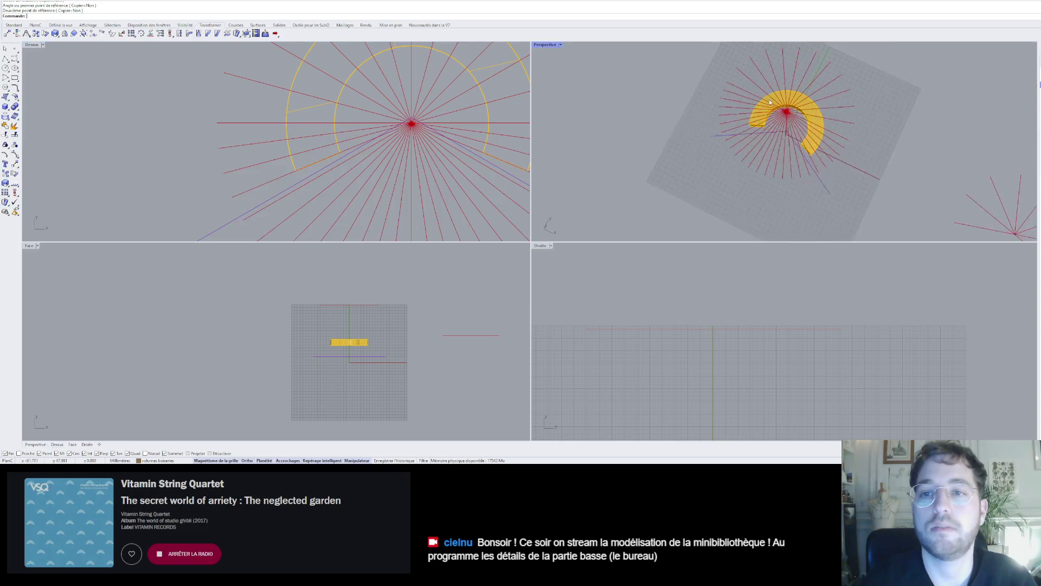
scroll(700, 98, "up", 5)
- Select the end axis and the two axes above it at the band's left end, and extrude them straight down through the band
left_click(257, 185)
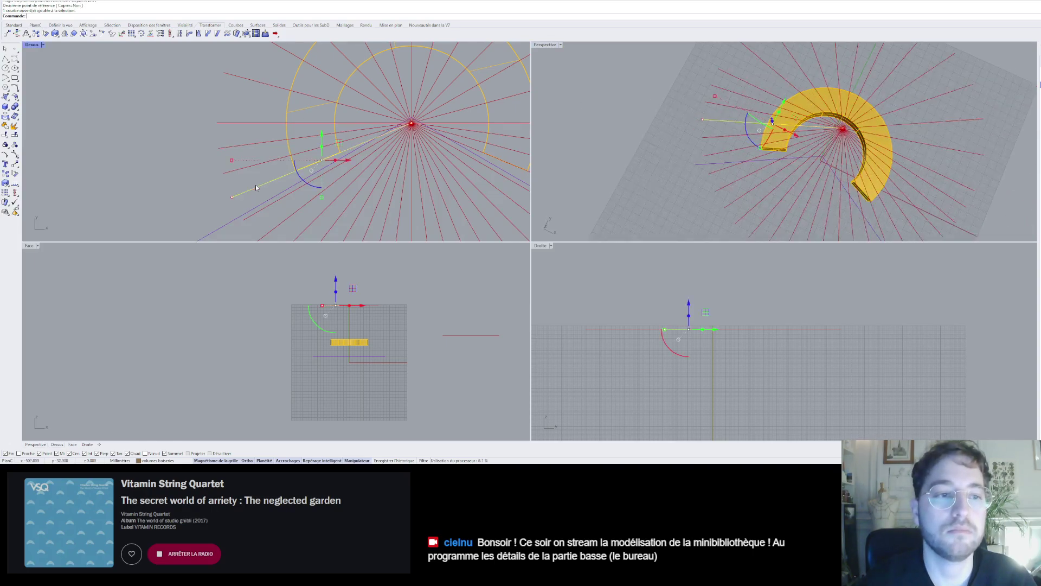
left_click(237, 153)
left_click(243, 144)
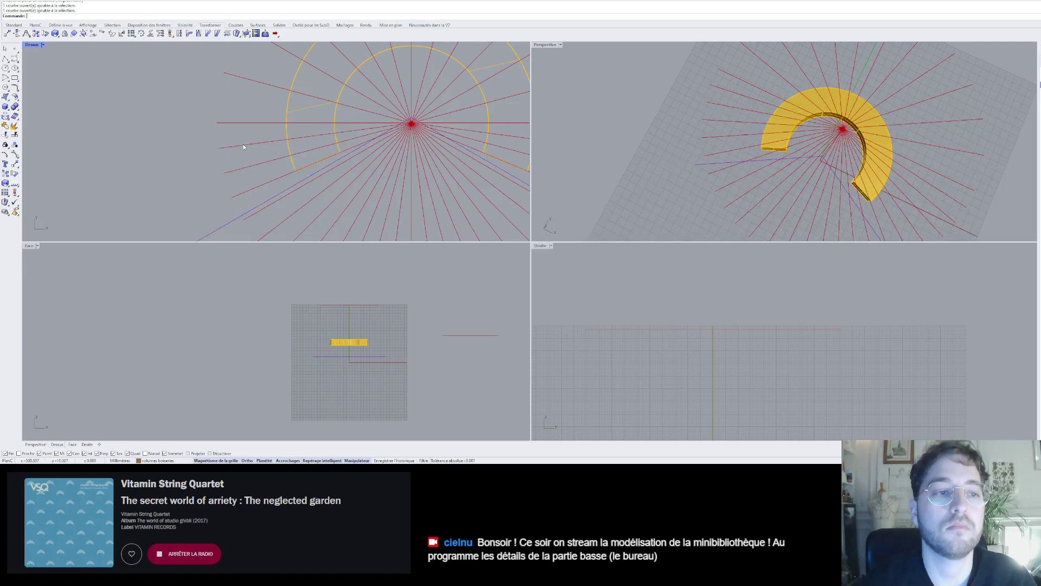
left_click(247, 166, "shift")
left_click(261, 187, "shift")
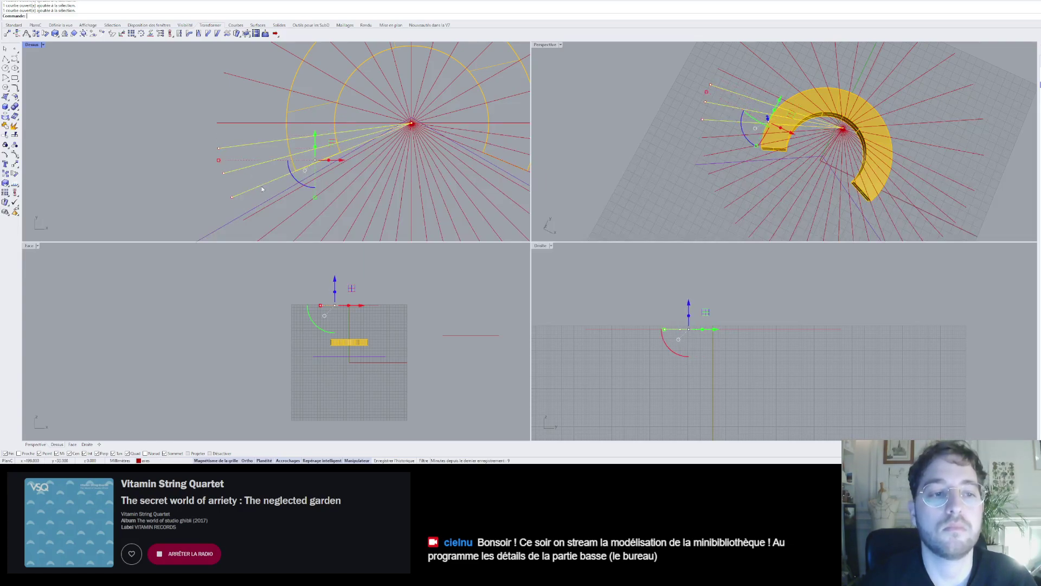
right_click_drag(827, 148, 825, 94)
scroll(825, 93, "down", 6)
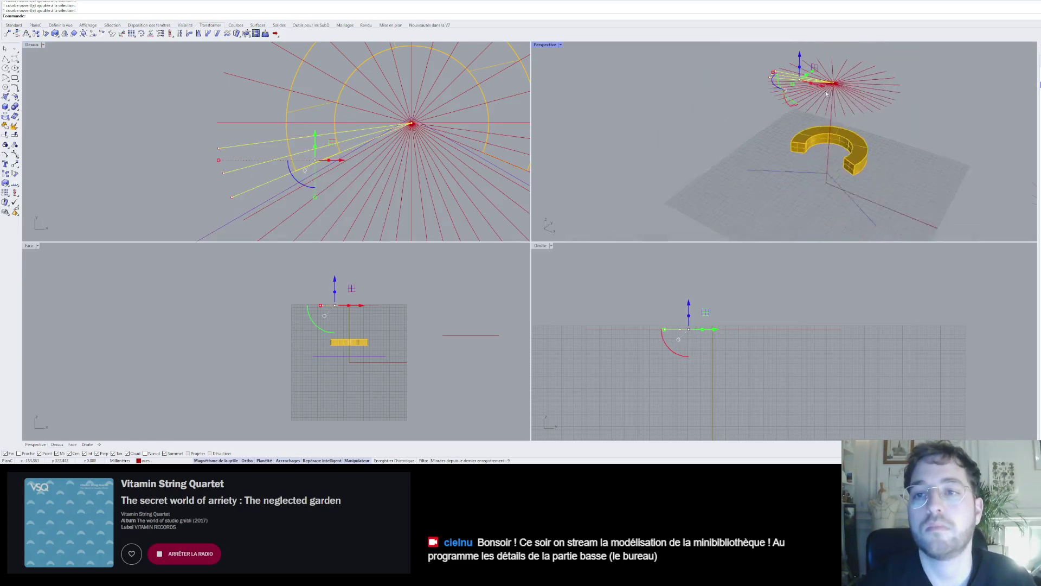
left_click_drag(808, 76, 729, 141)
right_click_drag(729, 142, 770, 138)
key("Escape")
scroll(754, 139, "up", 6)
right_click_drag(672, 143, 552, 138)
scroll(887, 125, "down", 6)
right_click_drag(886, 126, 906, 137)
scroll(819, 128, "up", 7)
scroll(931, 162, "down", 6)
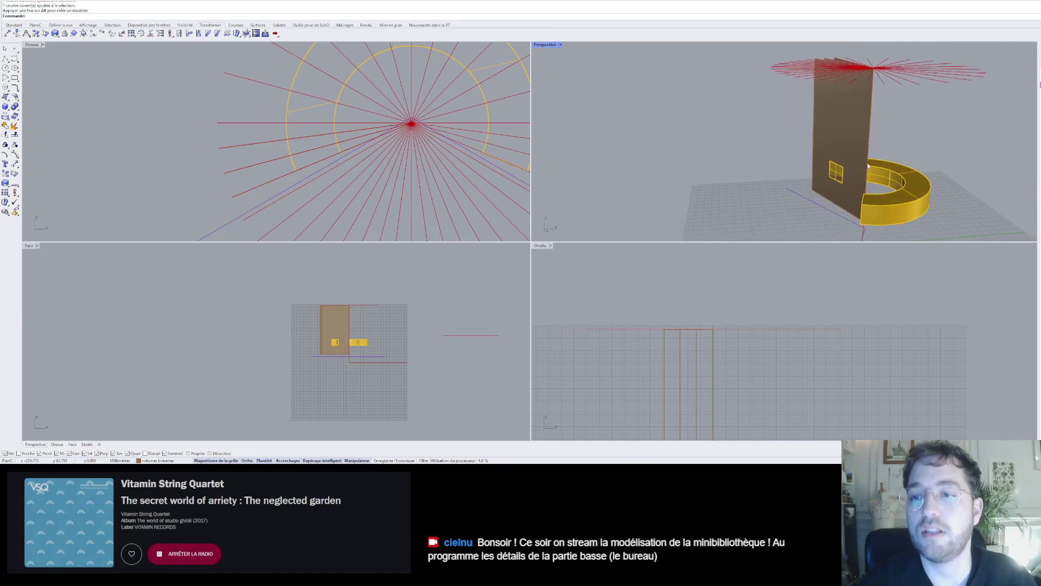
- Create intersection curves between the curved base band and the three vertical radial planes cutting its left end
scroll(892, 145, "up", 6)
left_click(892, 146)
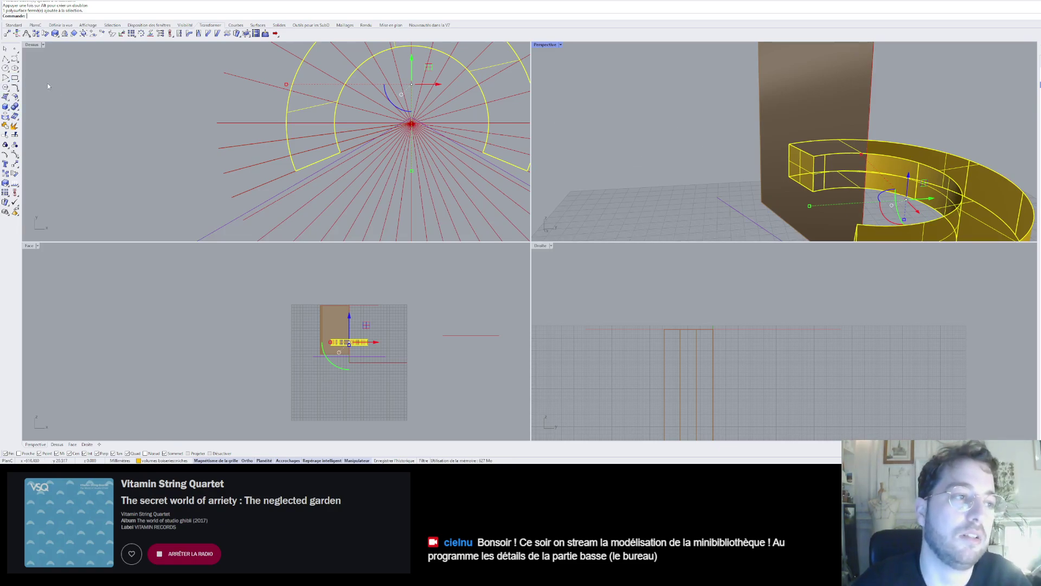
type("io")
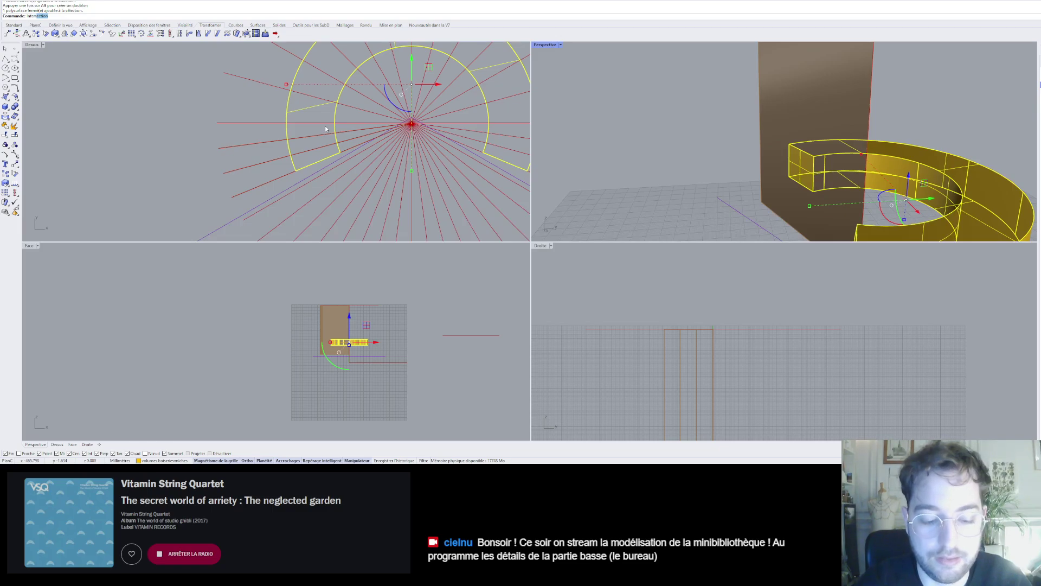
type("nterse")
key("Return")
right_click_drag(807, 123, 822, 153)
left_click(845, 194)
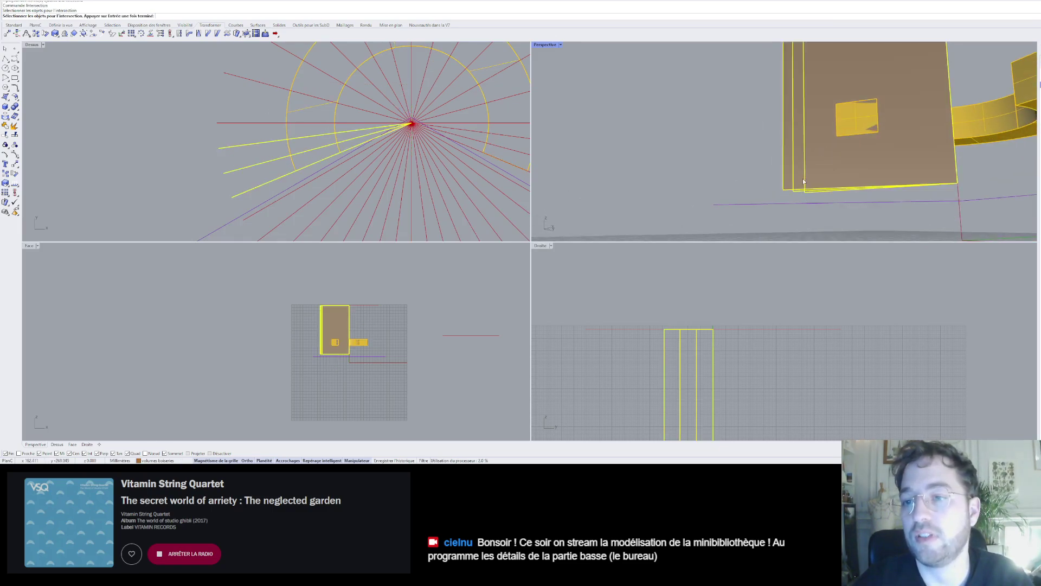
right_click_drag(845, 194, 841, 148)
key("Return")
key("Return")
left_click(848, 145)
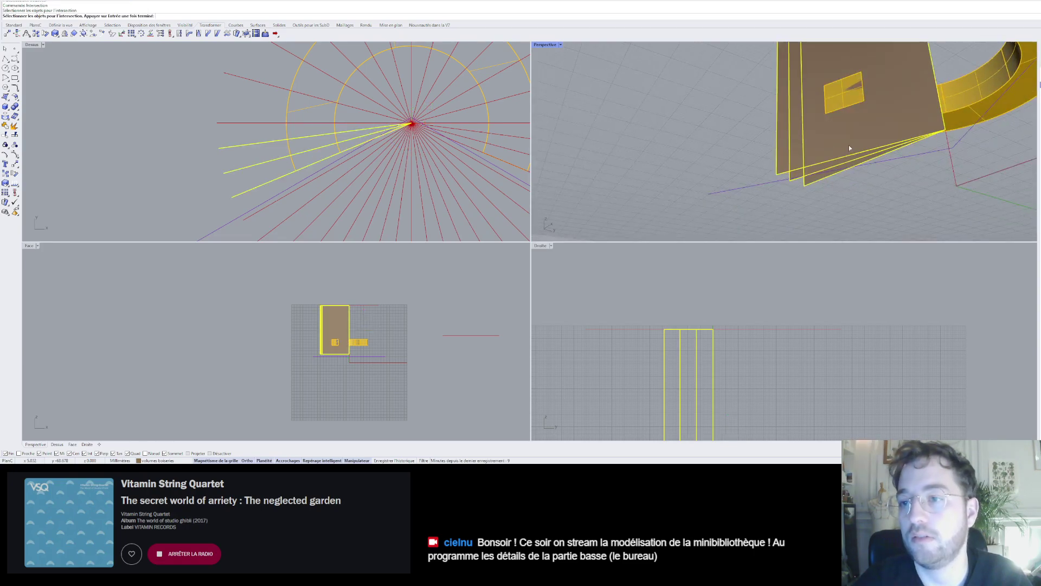
left_click(952, 101)
key("Return")
- Delete the three extruded radial planes, keeping only their intersection curves on the base band
scroll(890, 156, "up", 6)
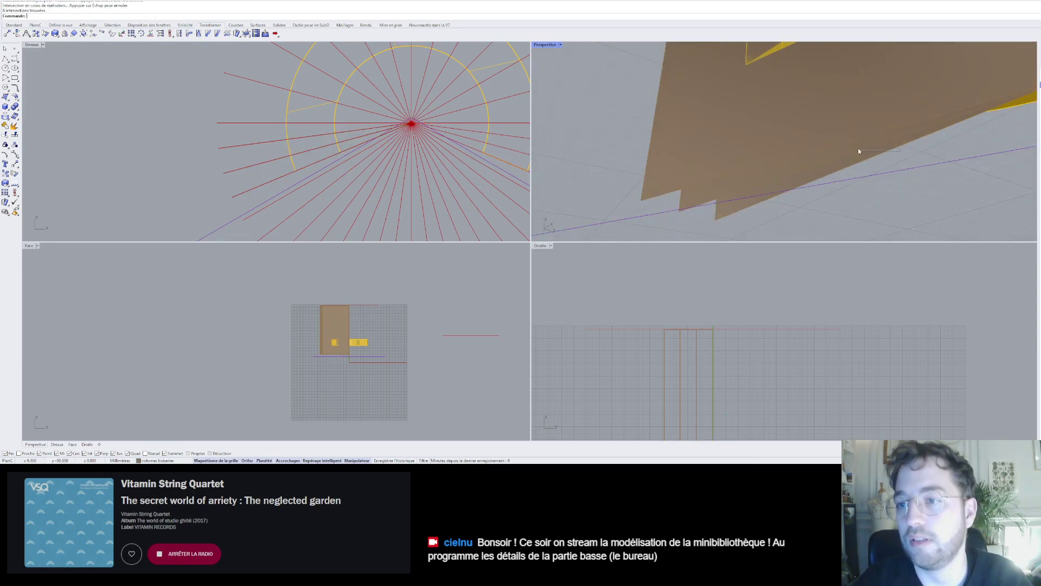
left_click_drag(858, 151, 796, 149)
key("Delete")
- Move the three intersection curves at the band's left end to the "dessin" layer
right_click_drag(868, 121, 802, 157)
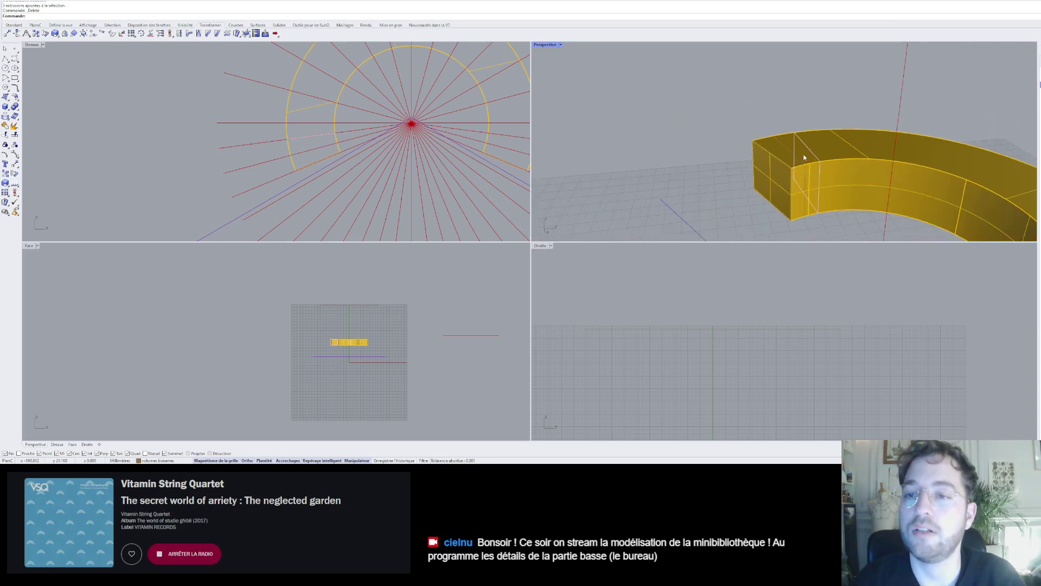
left_click(829, 168)
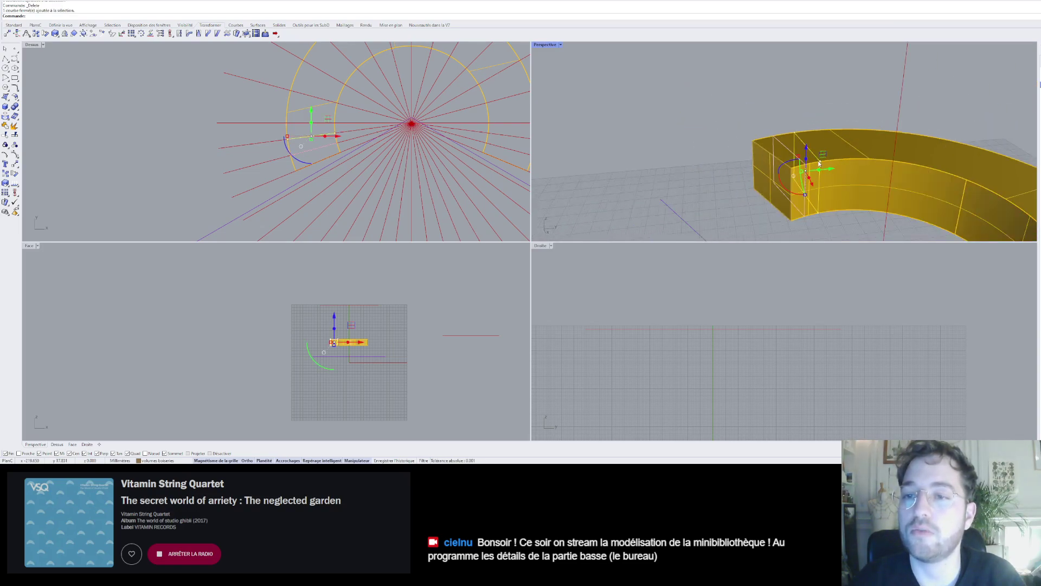
left_click(784, 179)
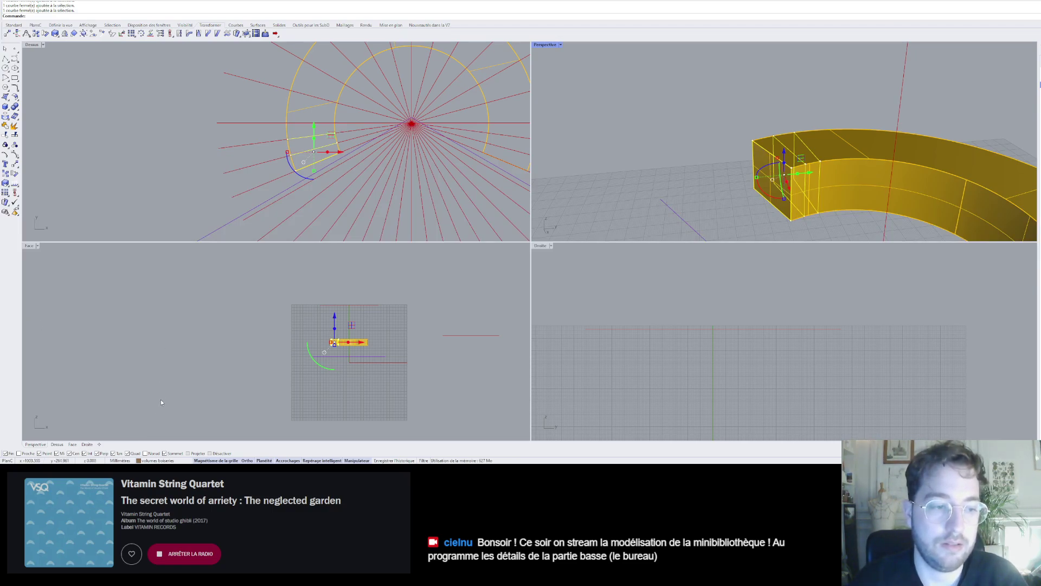
left_click(168, 411)
left_click(700, 197)
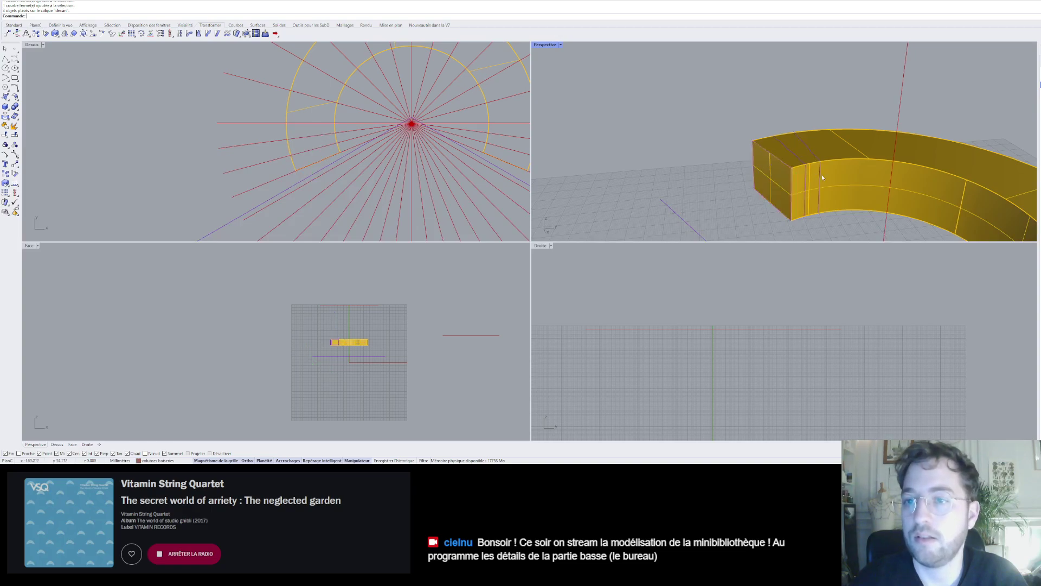
- Examine the spacing of the intersection curves at the band's left end from close up and from farther away
right_click_drag(821, 175, 700, 153)
scroll(759, 173, "up", 5)
scroll(713, 200, "down", 5)
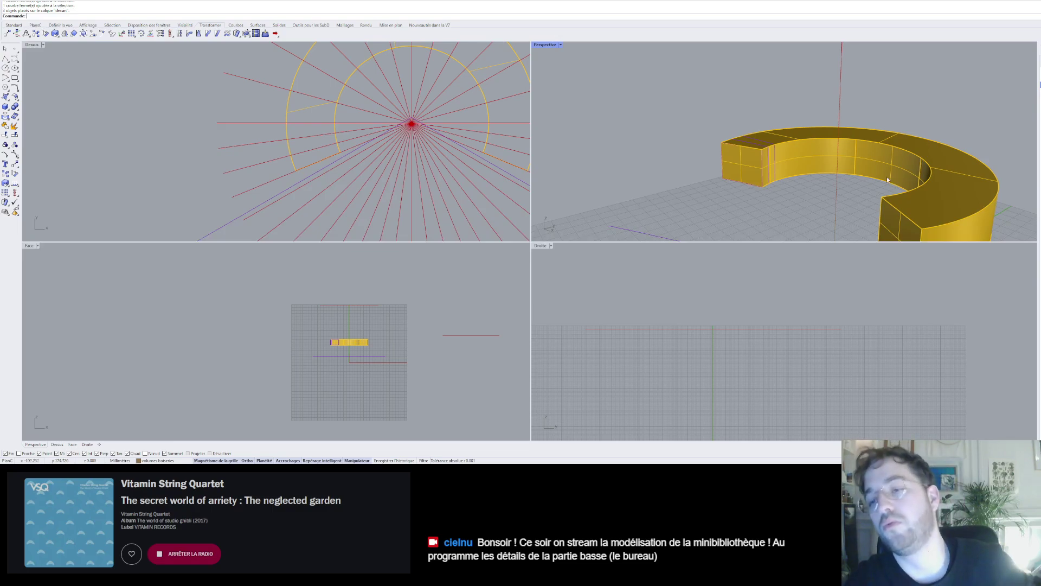
scroll(777, 144, "up", 5)
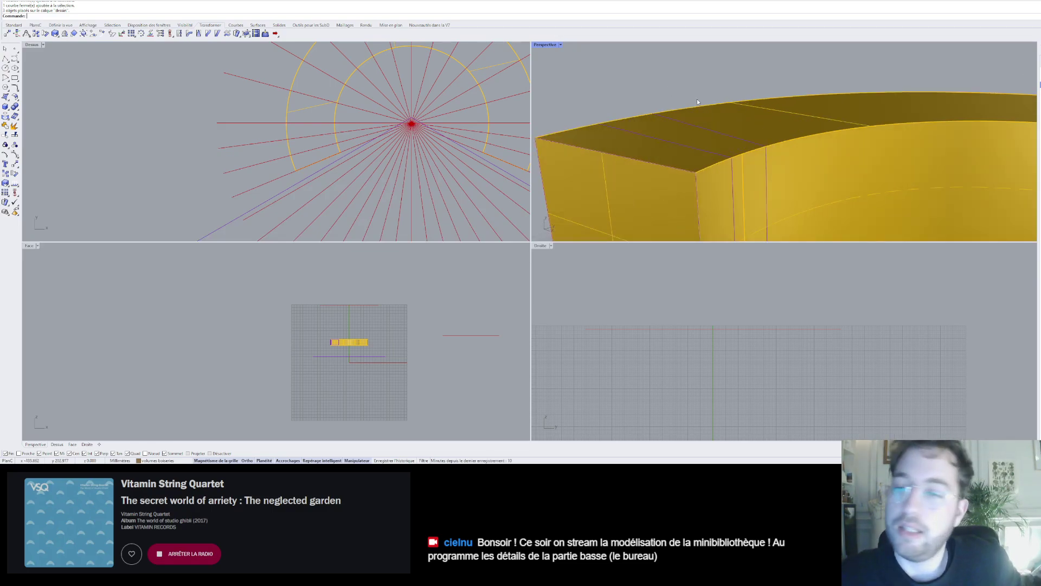
scroll(698, 102, "down", 5)
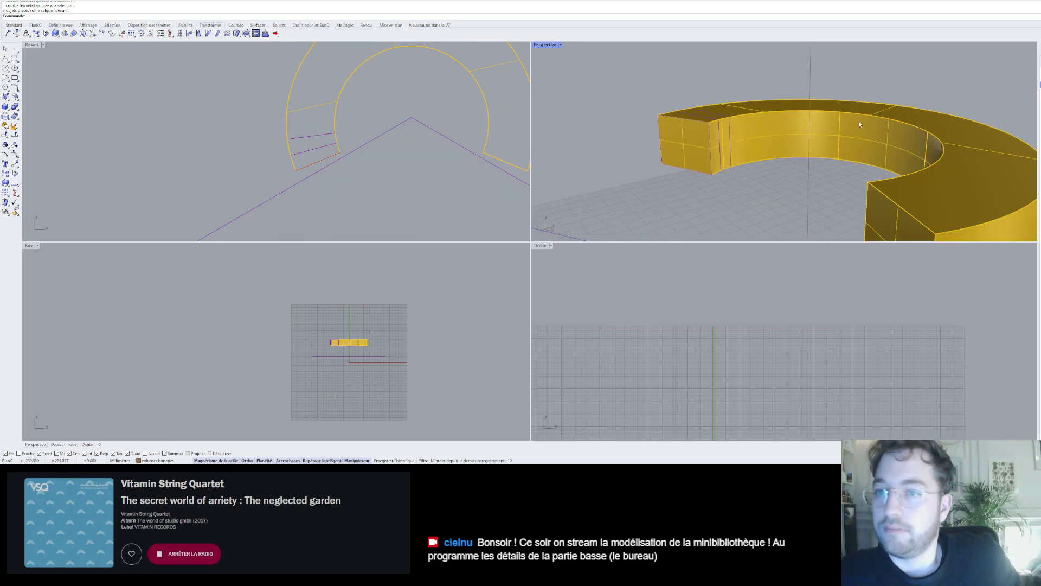
scroll(709, 157, "up", 5)
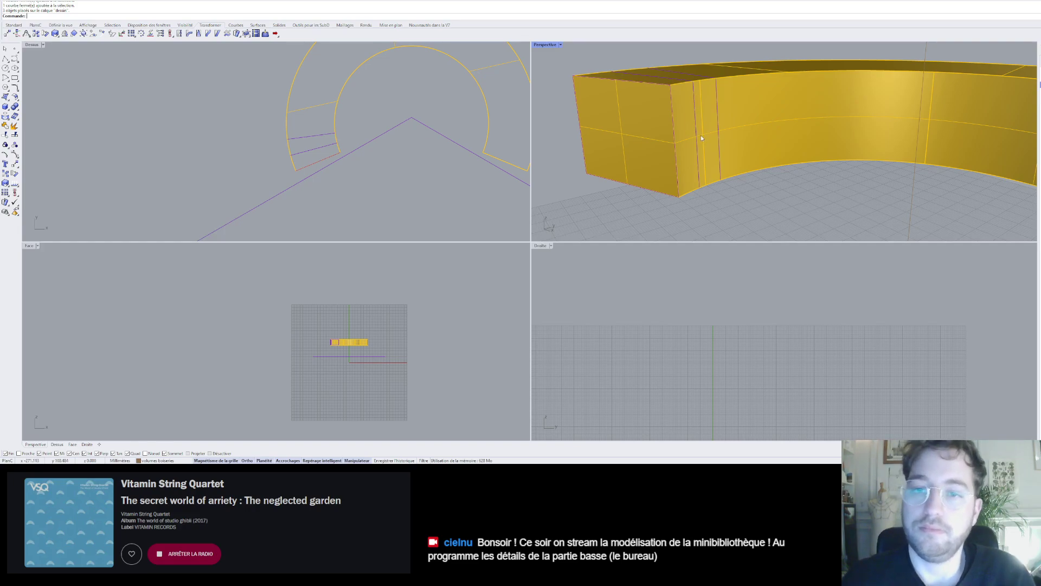
right_click_drag(701, 135, 620, 157)
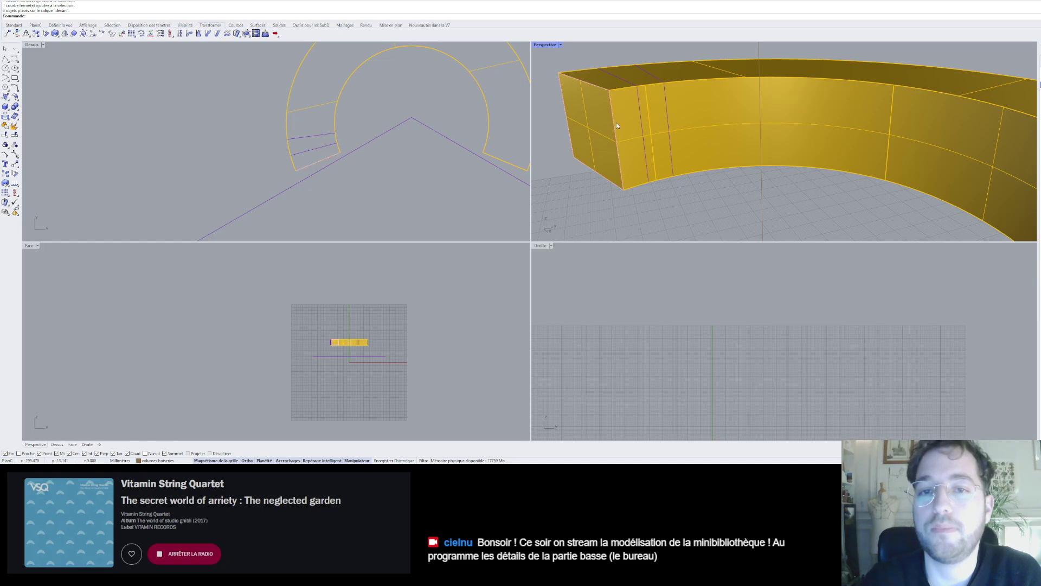
left_click(664, 102)
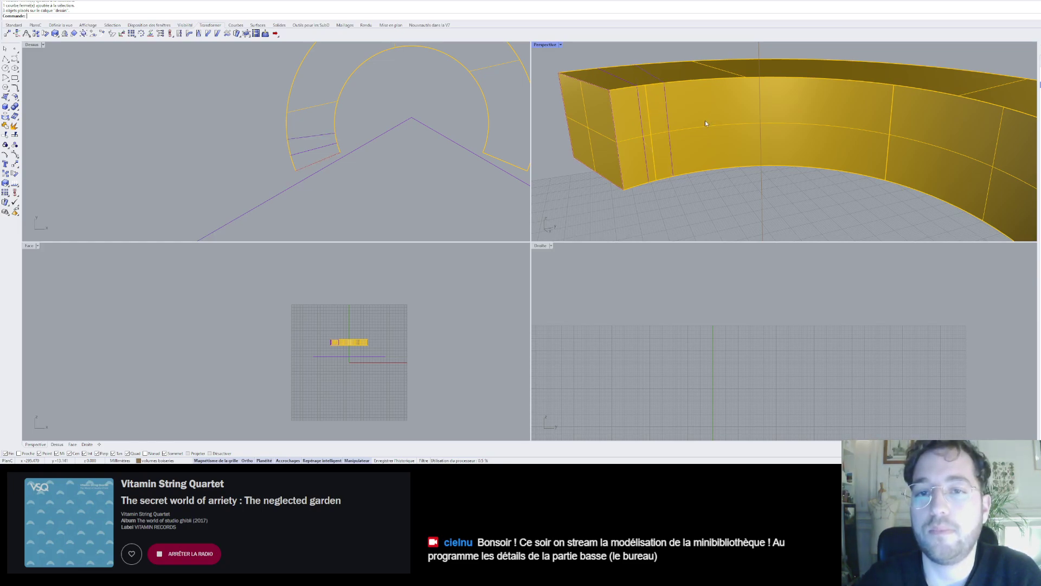
scroll(699, 121, "down", 5)
right_click_drag(689, 122, 728, 154)
left_click(728, 154)
scroll(728, 155, "down", 6)
scroll(732, 182, "up", 9)
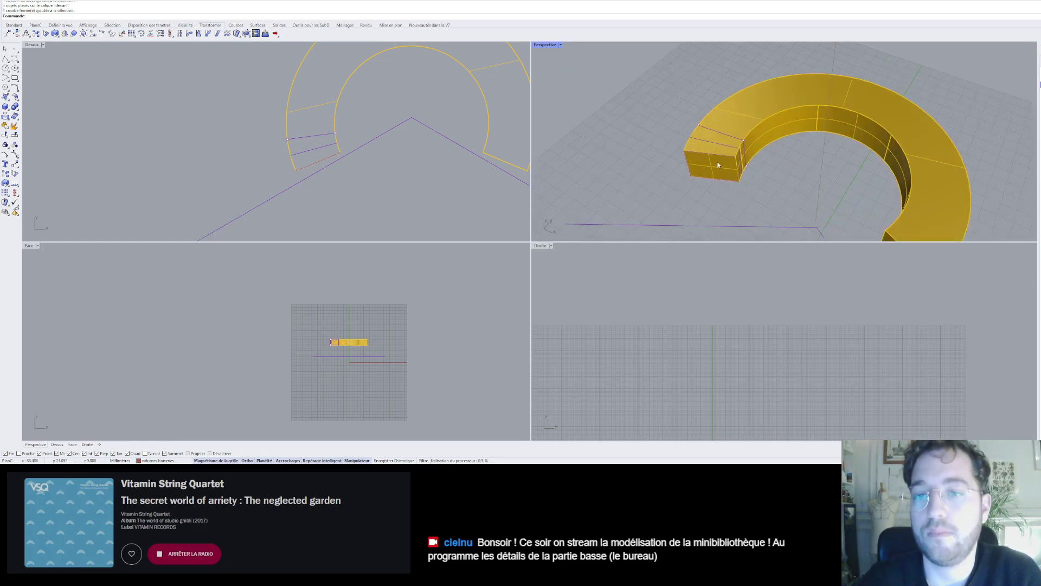
left_click(743, 170)
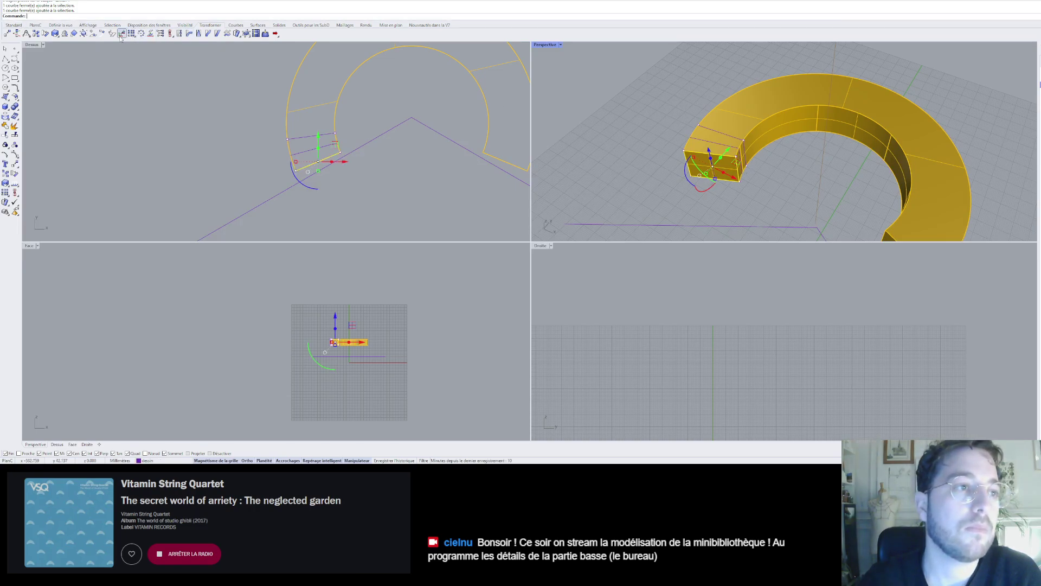
left_click(151, 34)
left_click(816, 223)
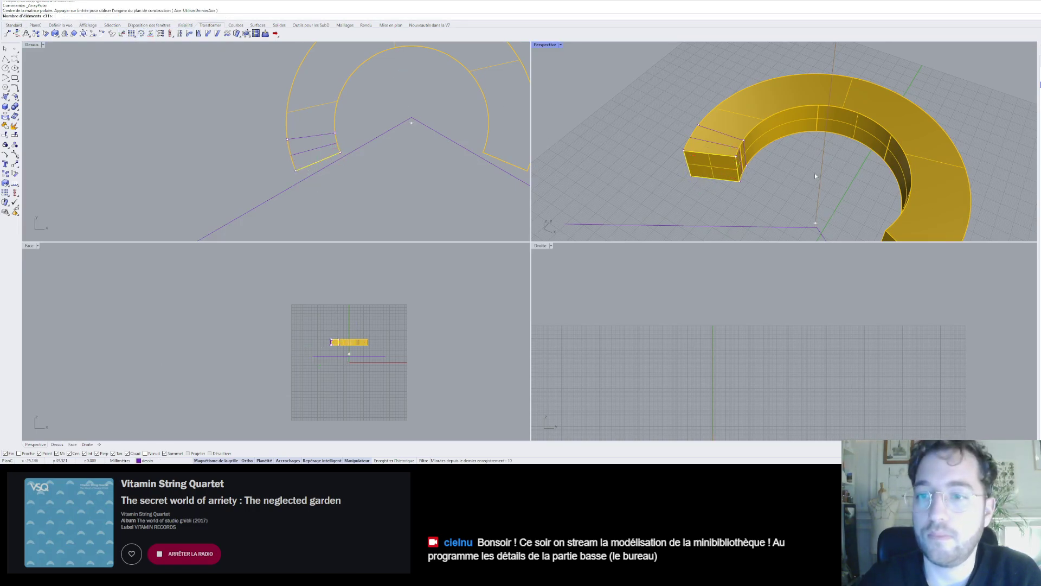
scroll(824, 162, "down", 5)
key("Escape")
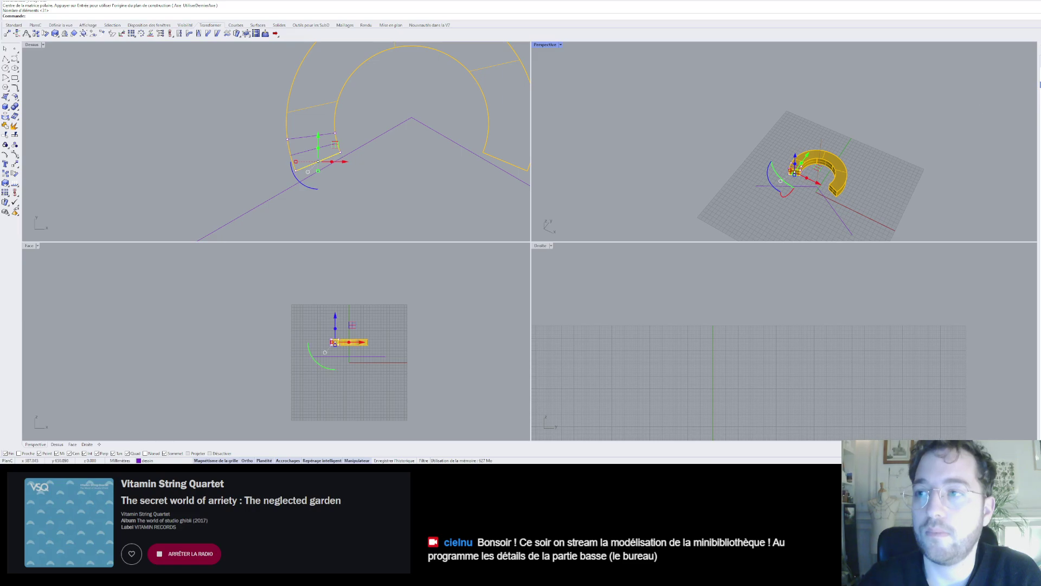
key("ctrl+z")
scroll(841, 183, "up", 6)
right_click_drag(841, 183, 808, 178)
key("Return")
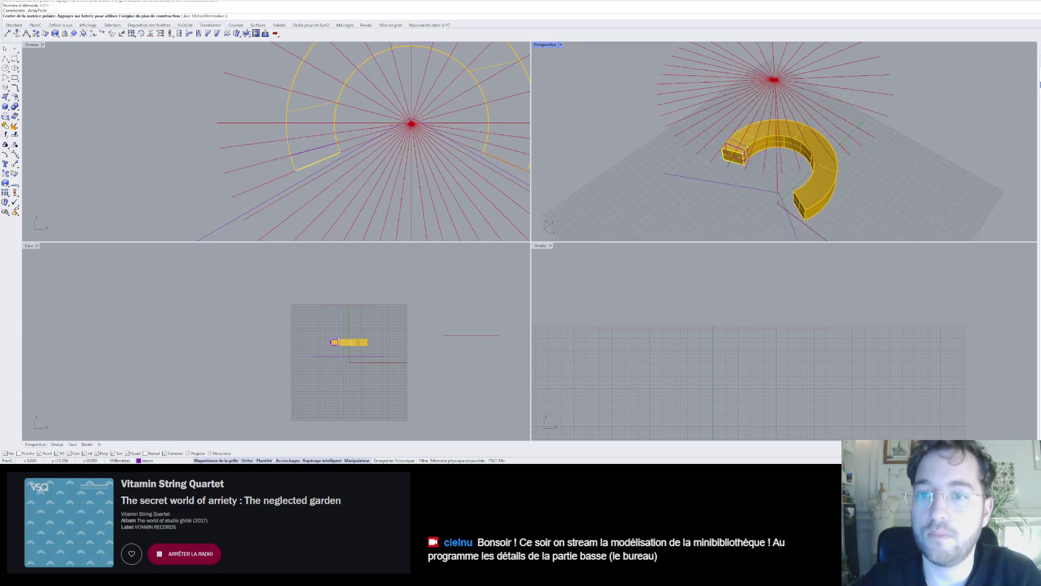
scroll(744, 162, "up", 8)
key("Return")
key("Escape")
key("Escape")
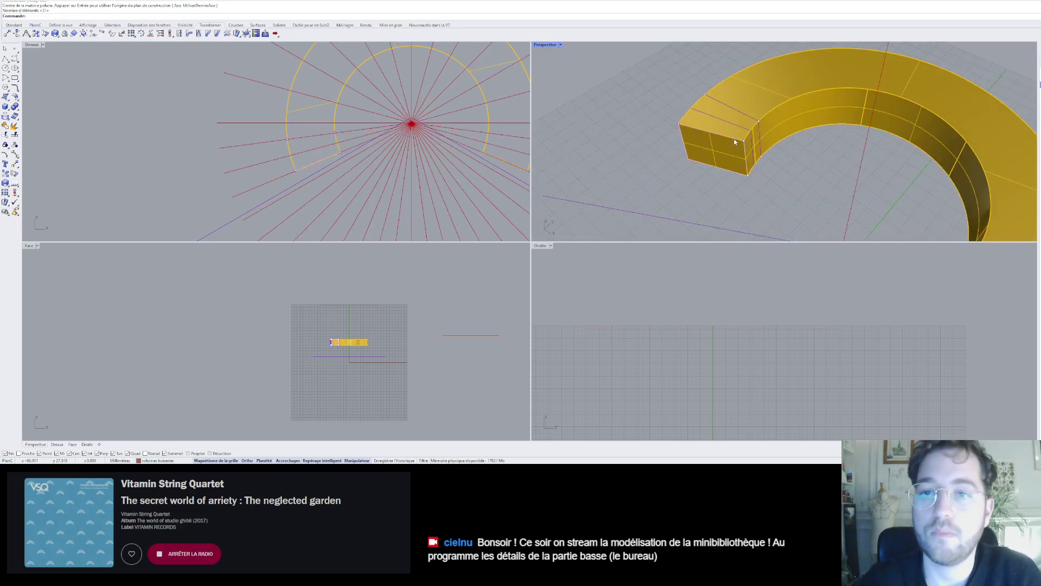
- Polar-array the section outline at the band's left end about the fan's centre, with a fill angle of -225°
left_click(747, 163)
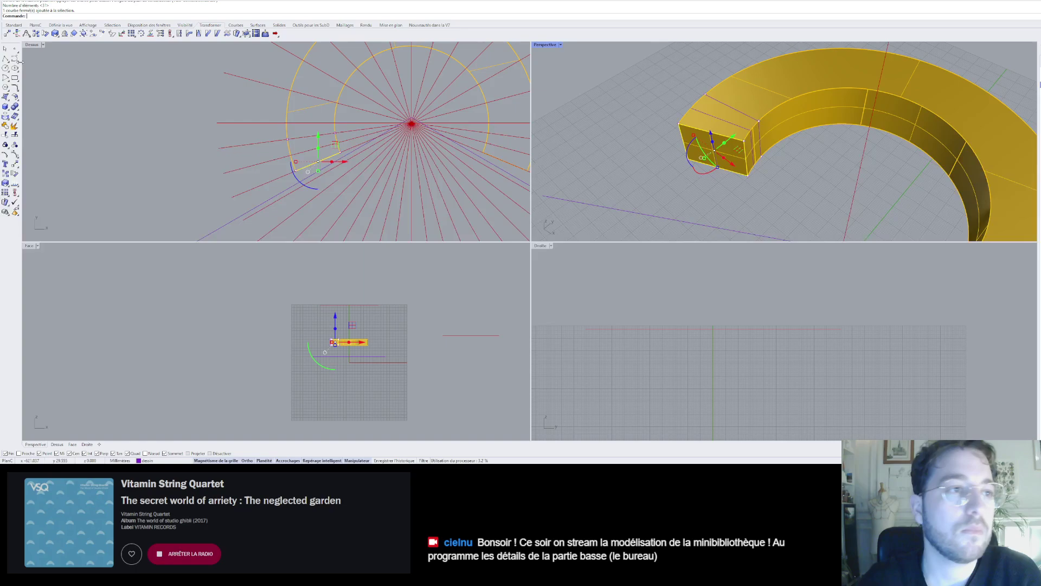
left_click(141, 34)
scroll(516, 175, "down", 2)
scroll(730, 181, "down", 9)
scroll(751, 121, "up", 5)
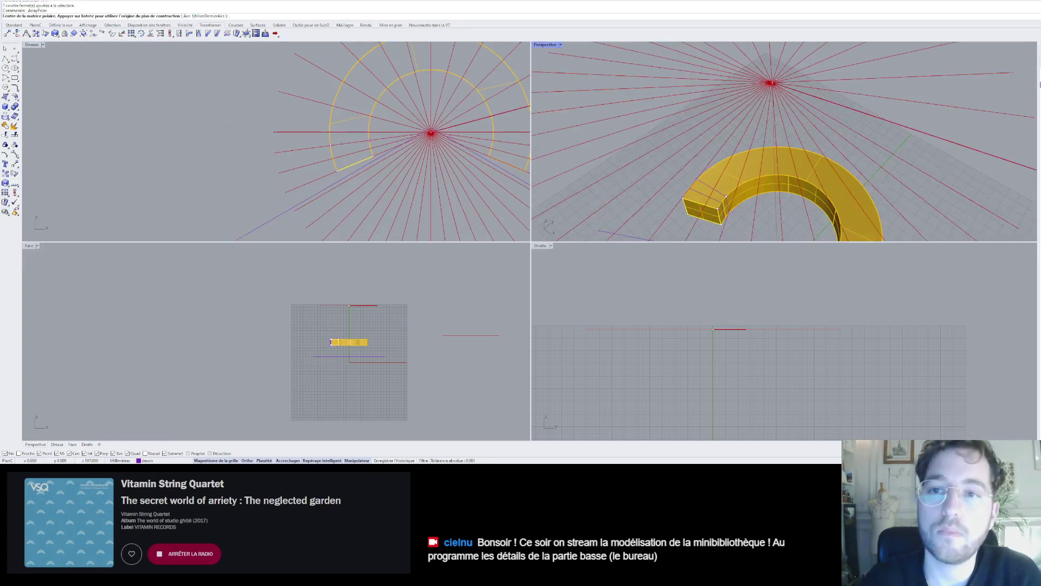
left_click(772, 84)
scroll(776, 121, "down", 8)
scroll(752, 162, "up", 10)
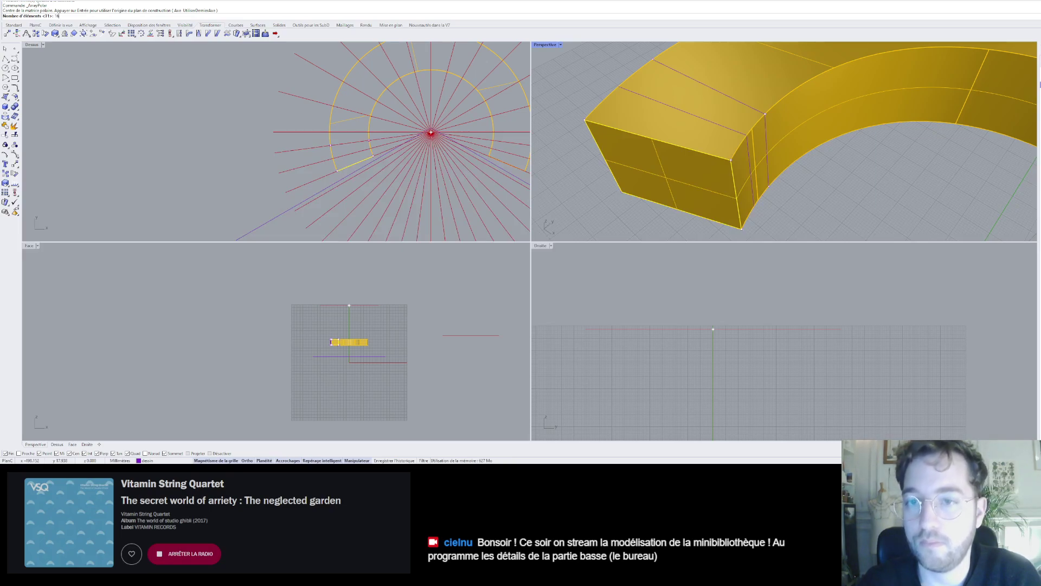
key("Return")
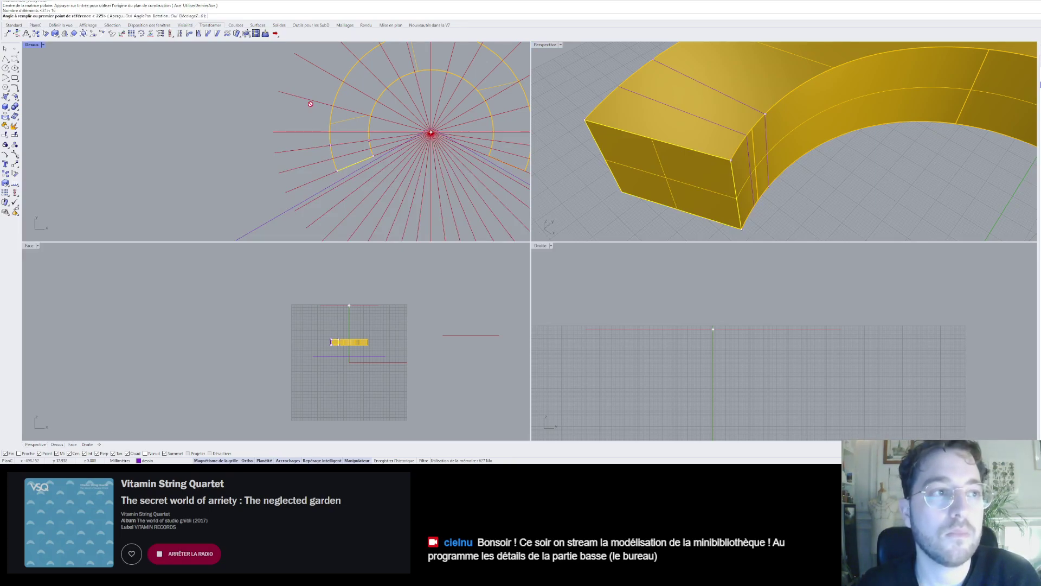
key("Return")
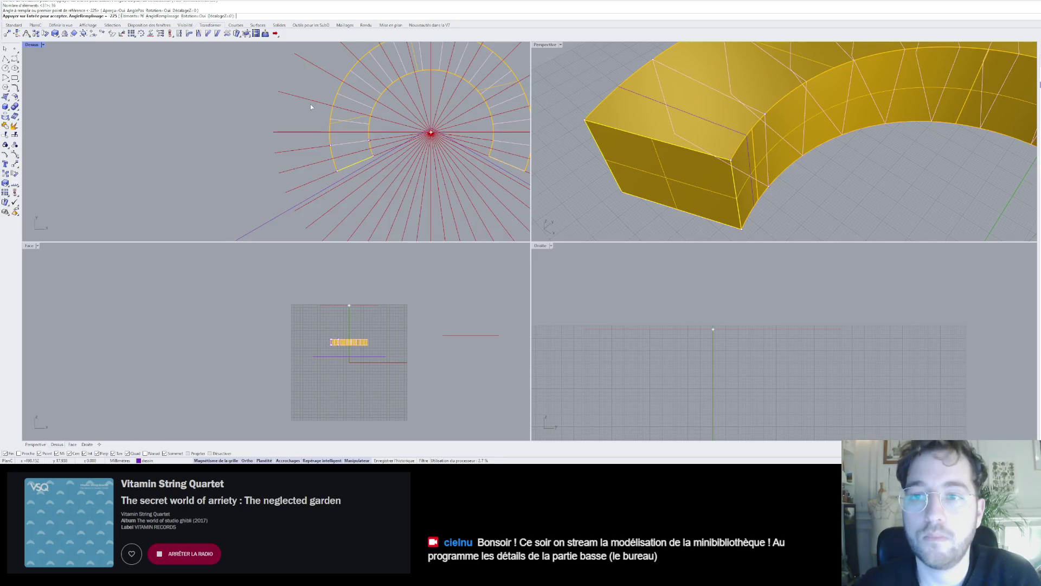
key("Return")
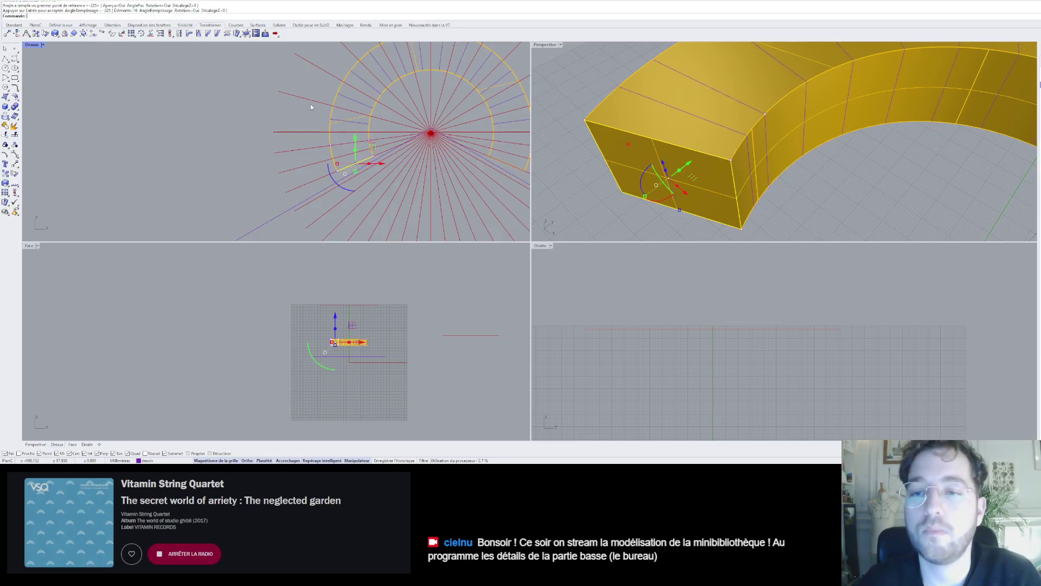
- Examine how the arrayed section outlines line up with the closely spaced curves at the band's left end
scroll(666, 129, "down", 5)
right_click_drag(666, 129, 692, 84)
key("Escape")
scroll(703, 77, "up", 6)
scroll(695, 84, "down", 6)
scroll(692, 83, "up", 5)
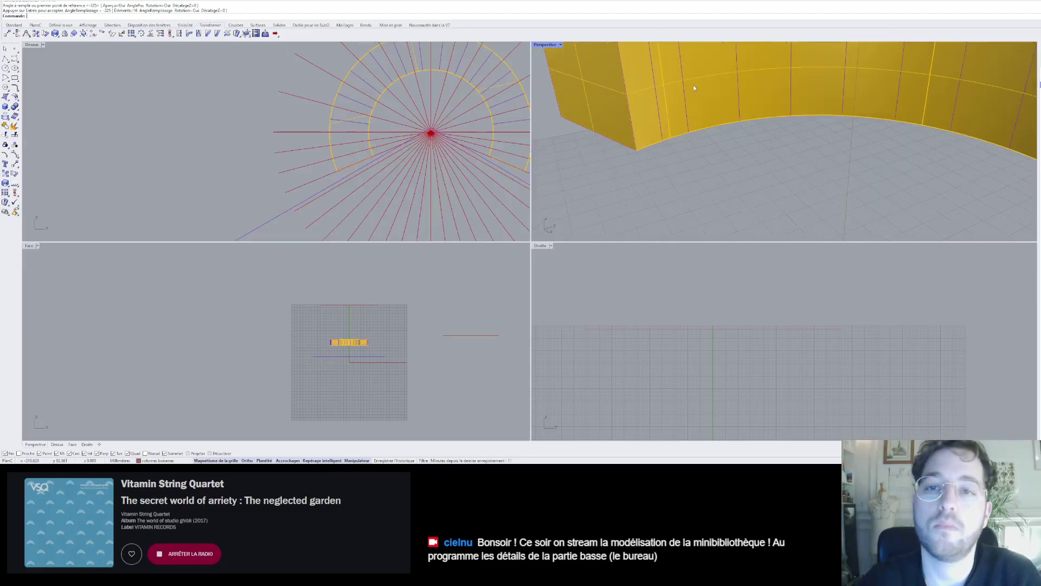
scroll(693, 84, "down", 3)
right_click(697, 111)
scroll(691, 117, "up", 6)
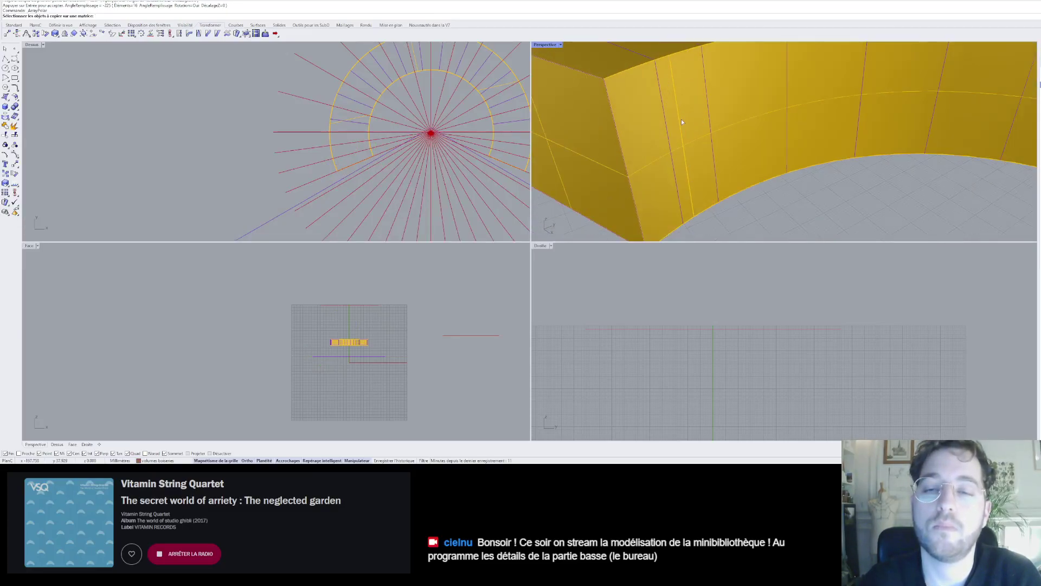
scroll(681, 119, "down", 5)
right_click_drag(682, 119, 699, 112)
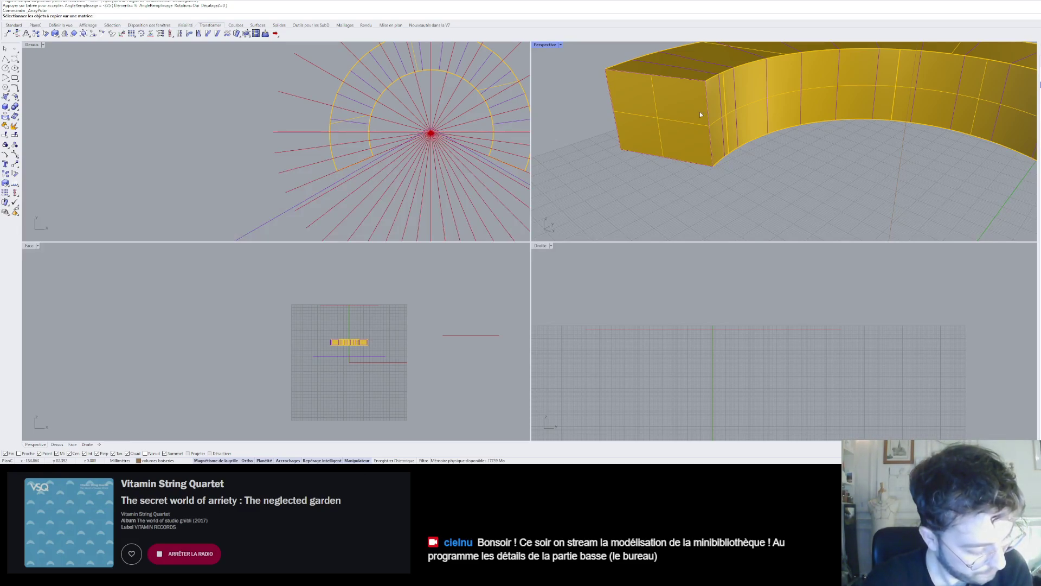
right_click_drag(699, 111, 669, 103)
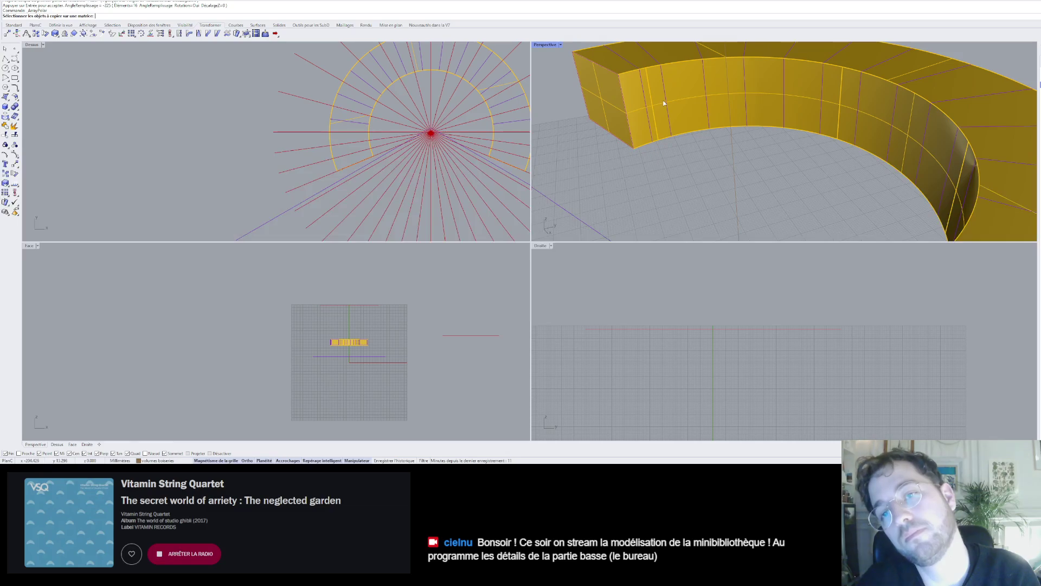
right_click_drag(664, 103, 657, 125)
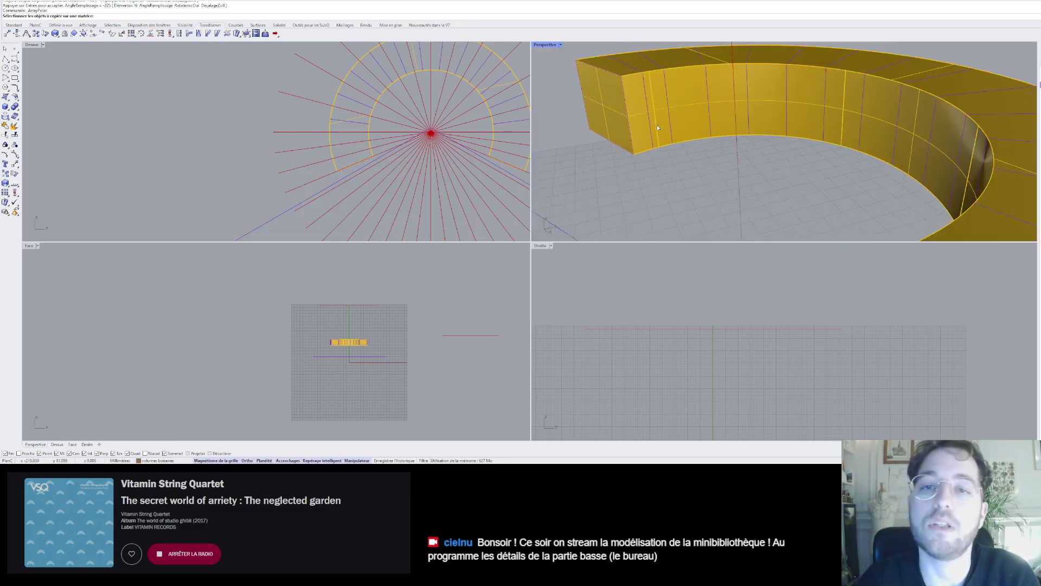
left_click(4, 69)
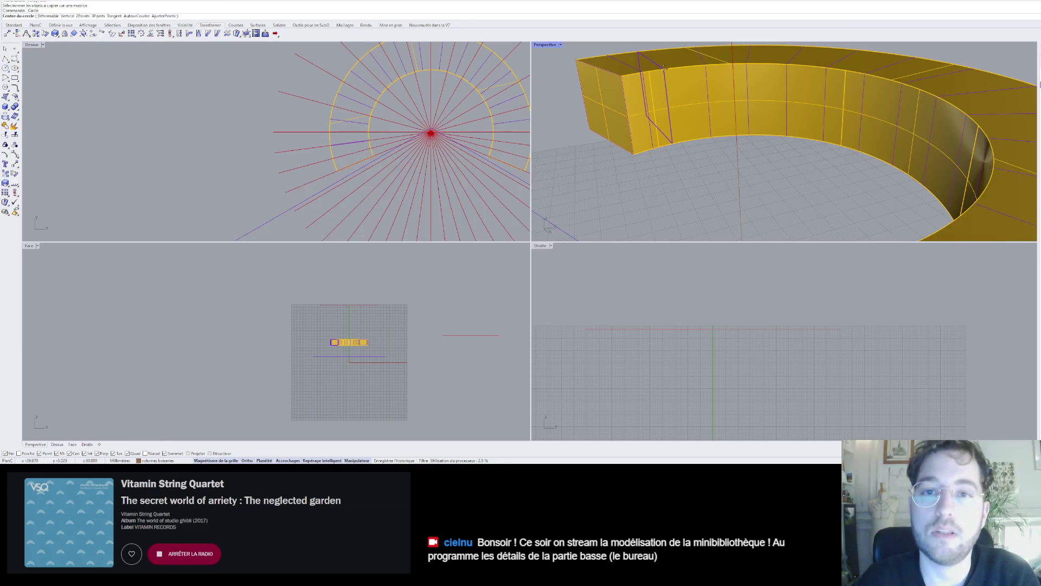
right_click_drag(662, 66, 644, 142)
key("Escape")
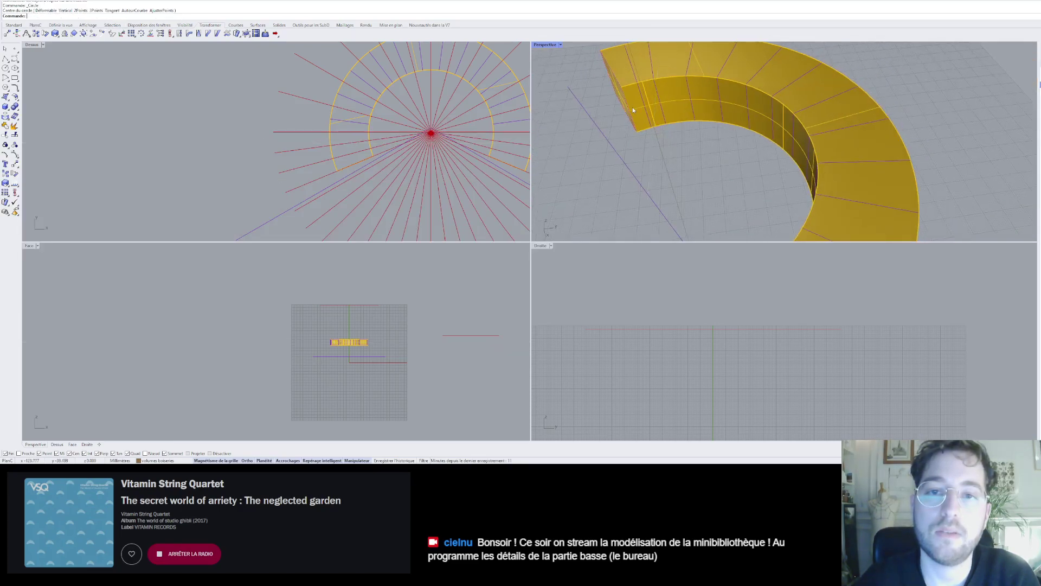
right_click_drag(632, 106, 879, 159)
scroll(829, 117, "down", 4)
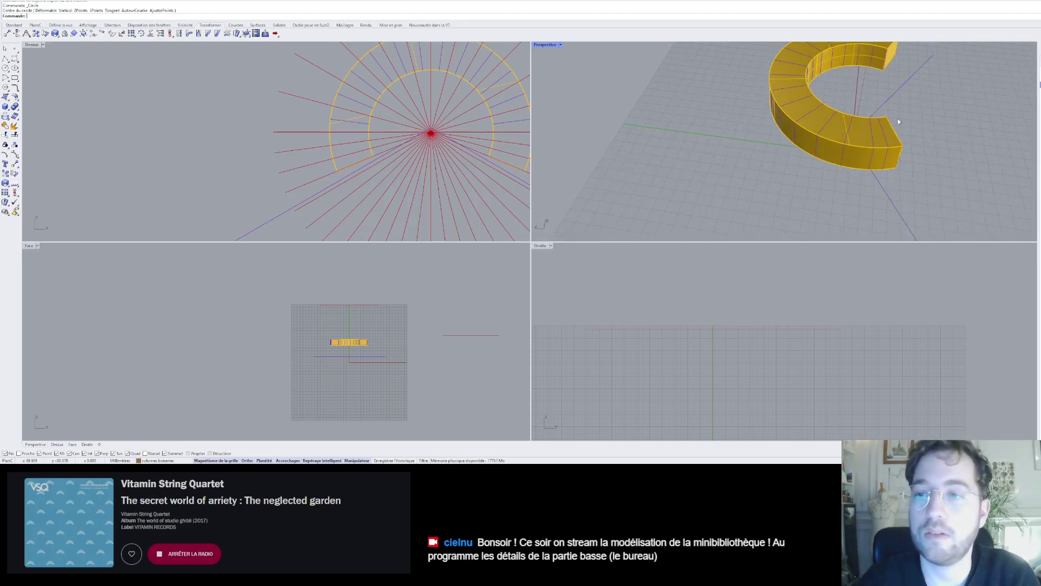
- Rotate the section outline near the band's left end about the fan's centre, using the outline's outer end as the first reference point
left_click(847, 131)
key("Escape")
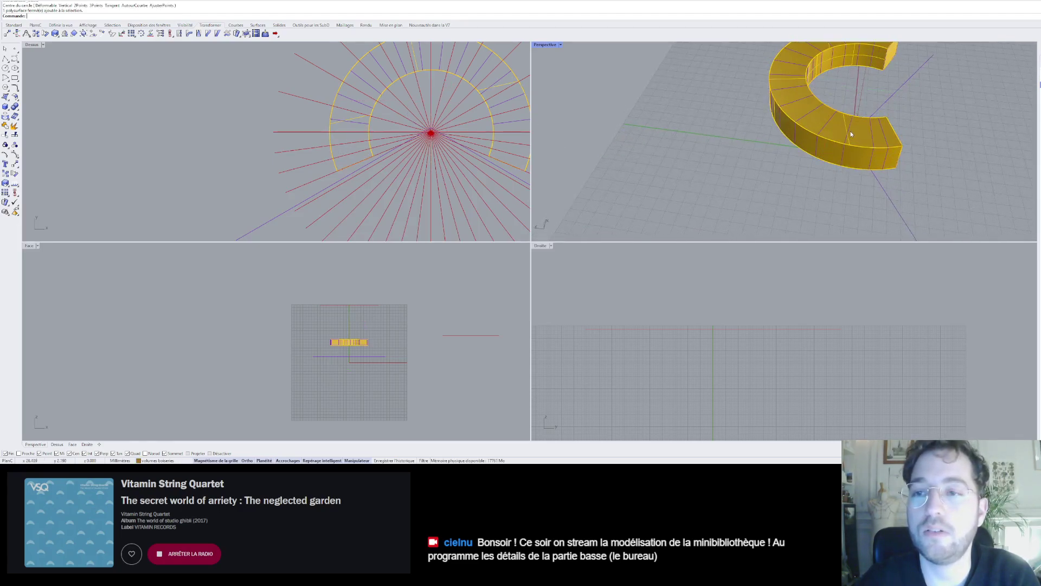
mouse_move(801, 95)
right_mouse_down()
mouse_move(822, 114)
mouse_move(835, 77)
mouse_move(802, 82)
right_mouse_up()
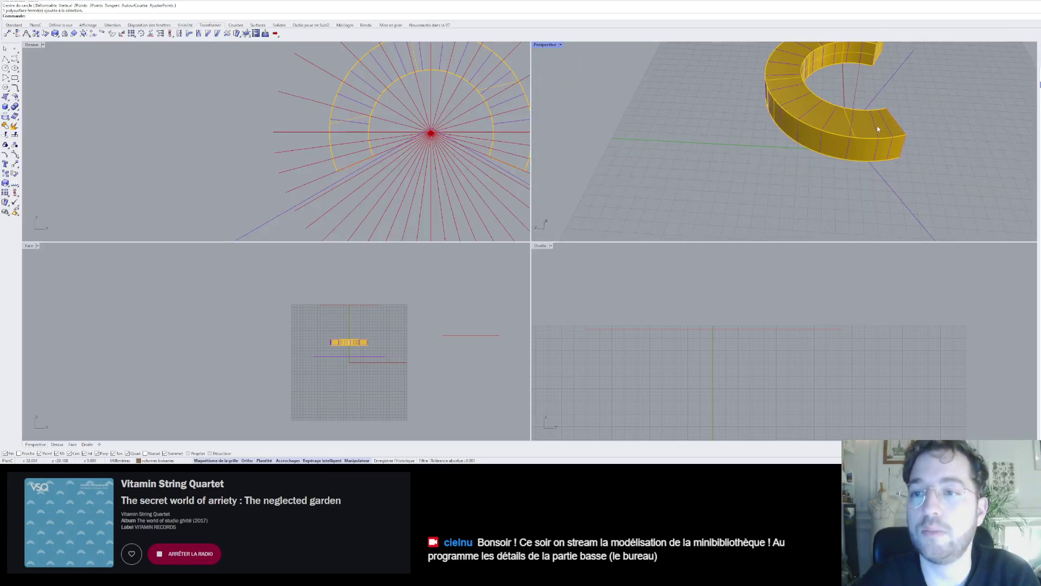
scroll(883, 127, "up", 3)
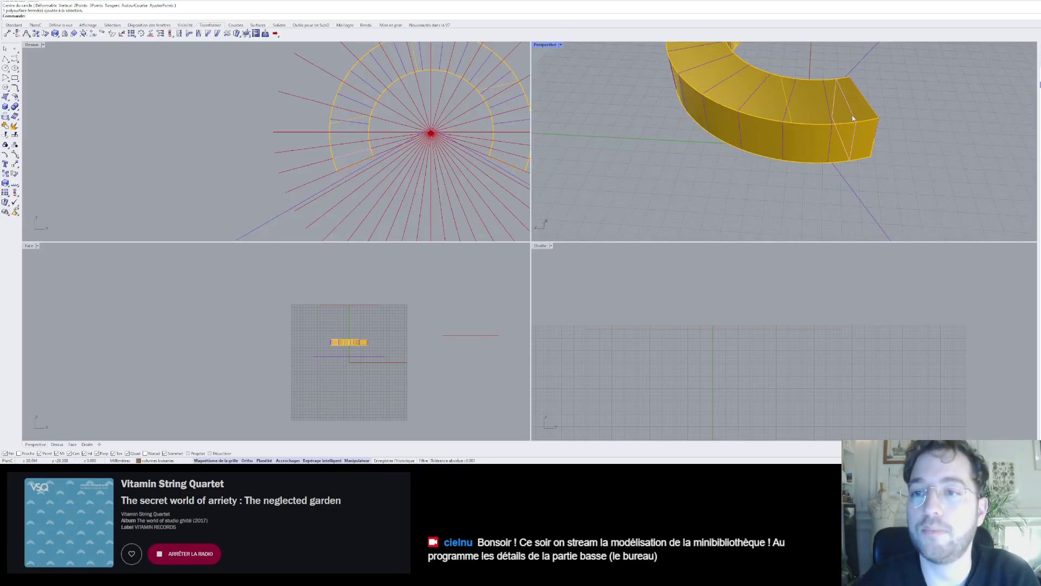
left_click(869, 131)
scroll(874, 125, "down", 5)
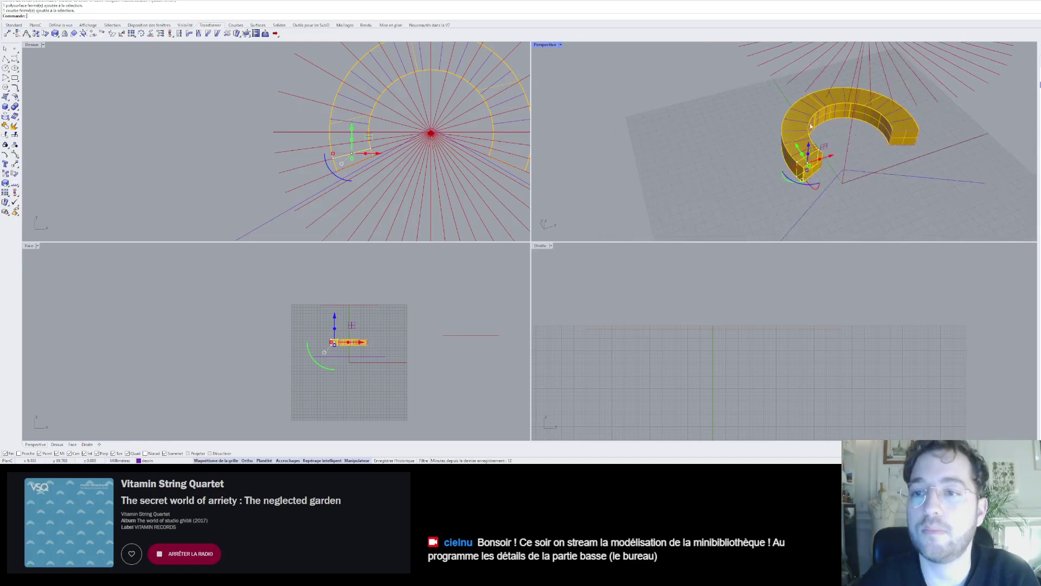
key("Return")
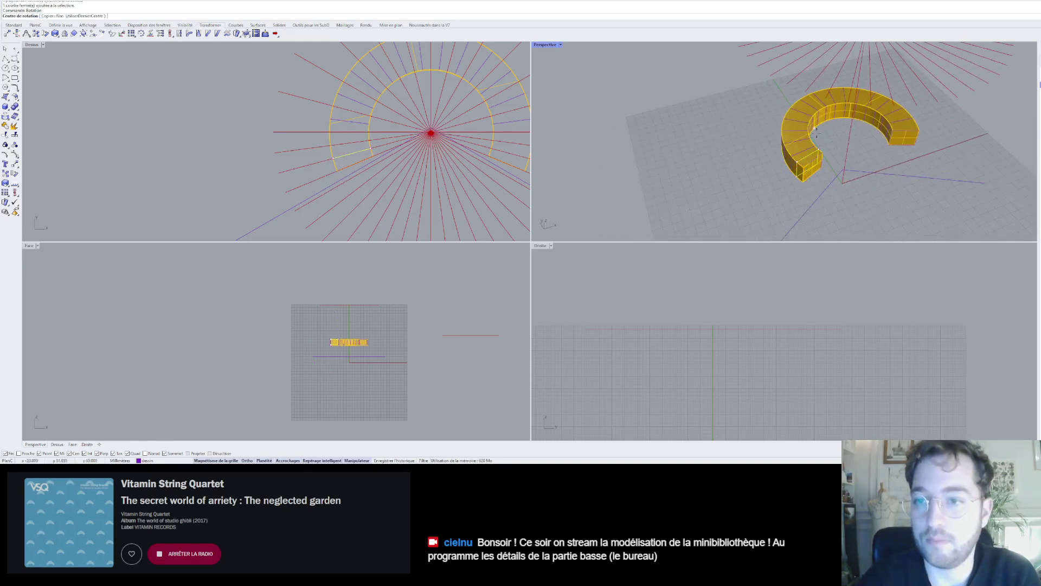
left_click(431, 133)
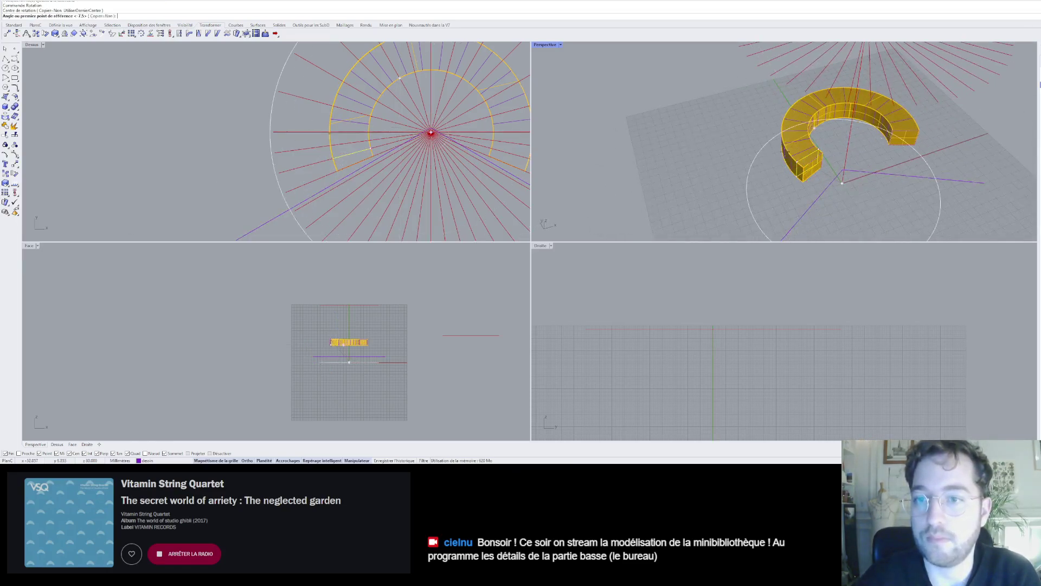
left_click(332, 159)
scroll(332, 159, "down", 8)
scroll(366, 92, "up", 6)
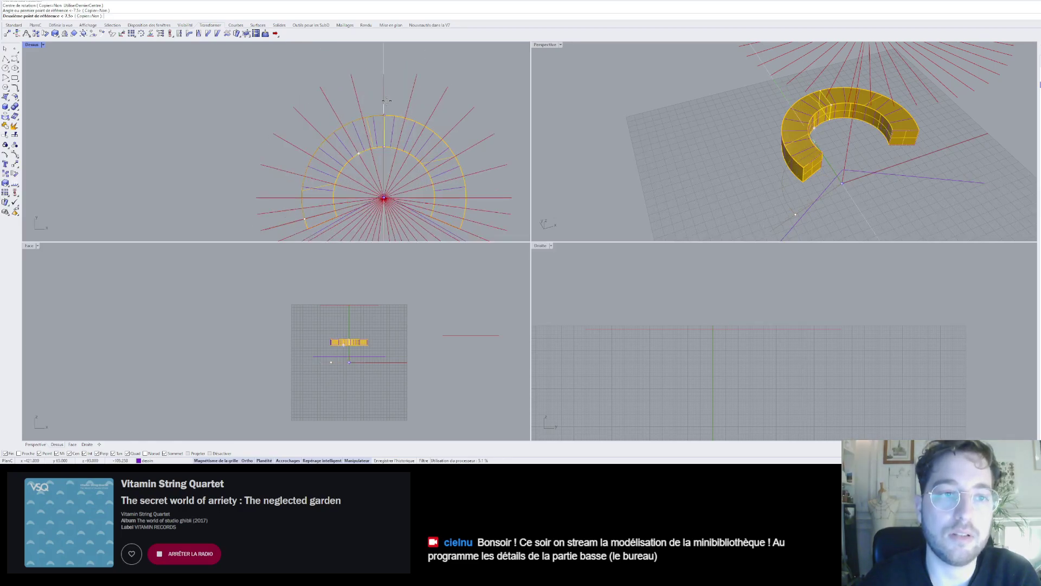
- Finish rotating the selected closed radial profile about the ray centre so it lies on the ring's vertical centre line
left_click(387, 100)
right_click_drag(613, 89, 778, 93)
left_click(764, 92)
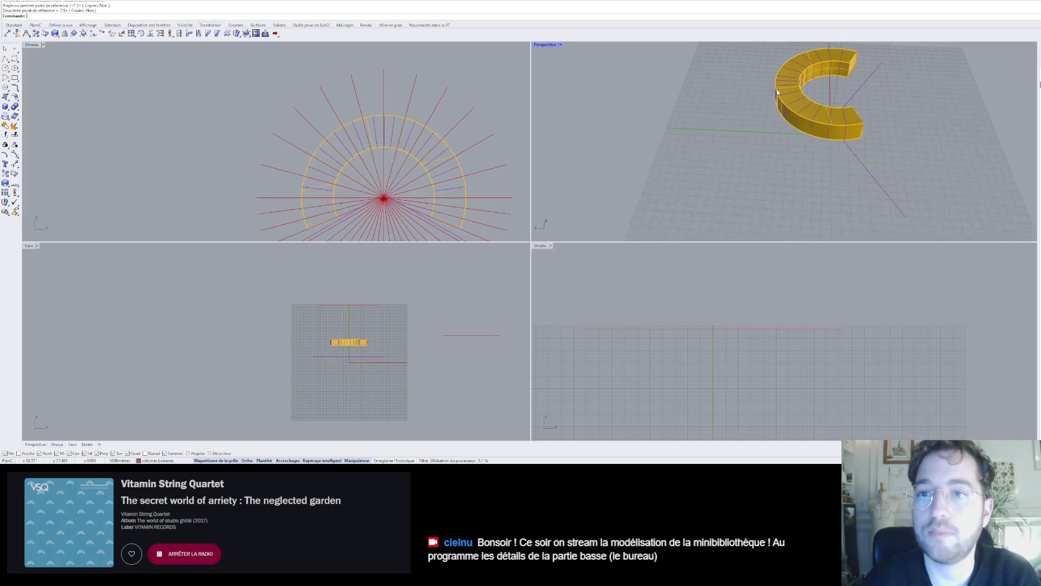
- Rotate the closed radial profile again about the ray centre without copying, aligning it with the vertical ray
left_click(789, 84)
scroll(373, 135, "up", 5)
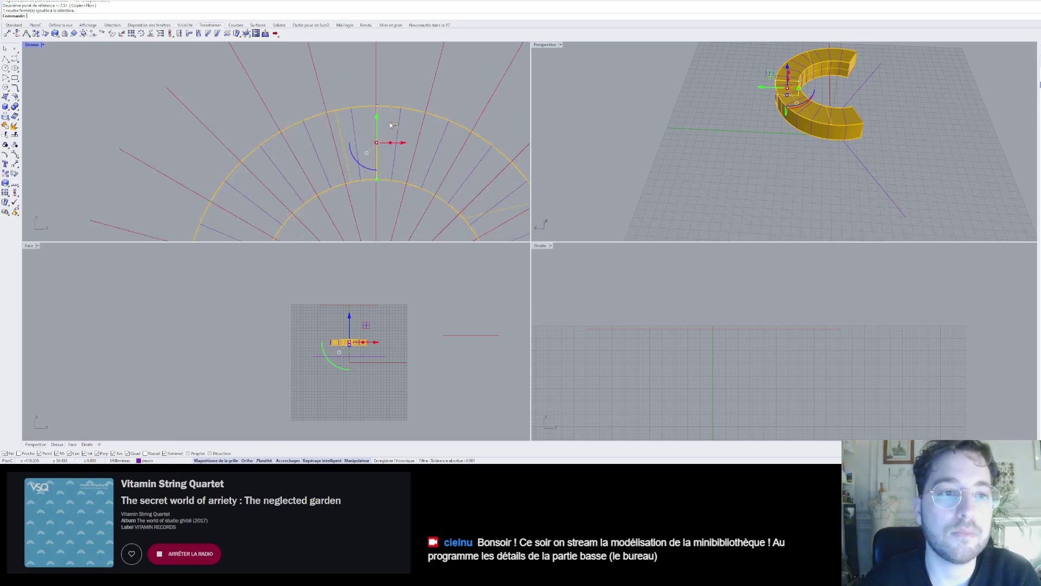
scroll(373, 136, "down", 10)
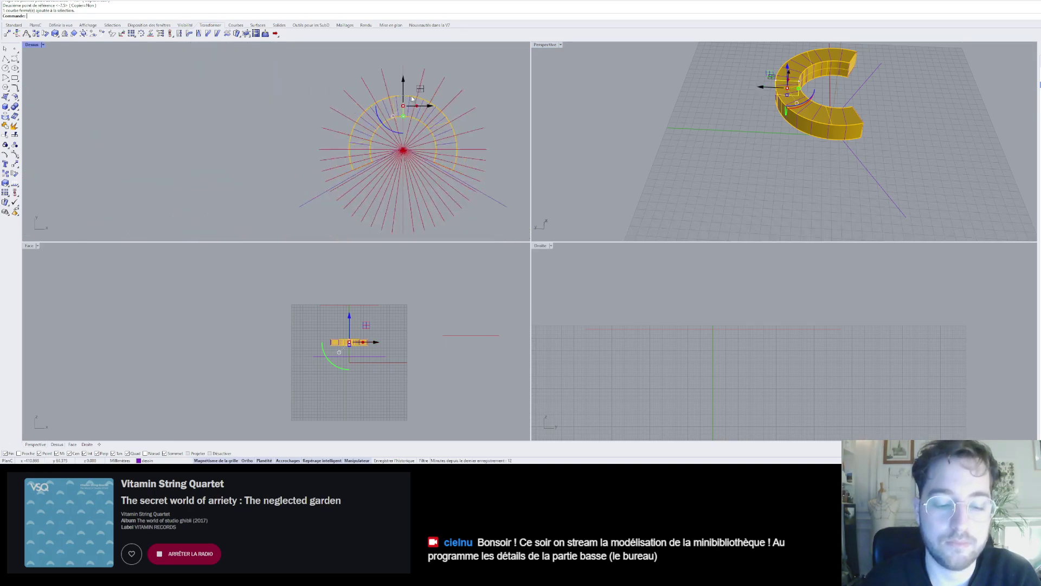
key("Up")
key("Return")
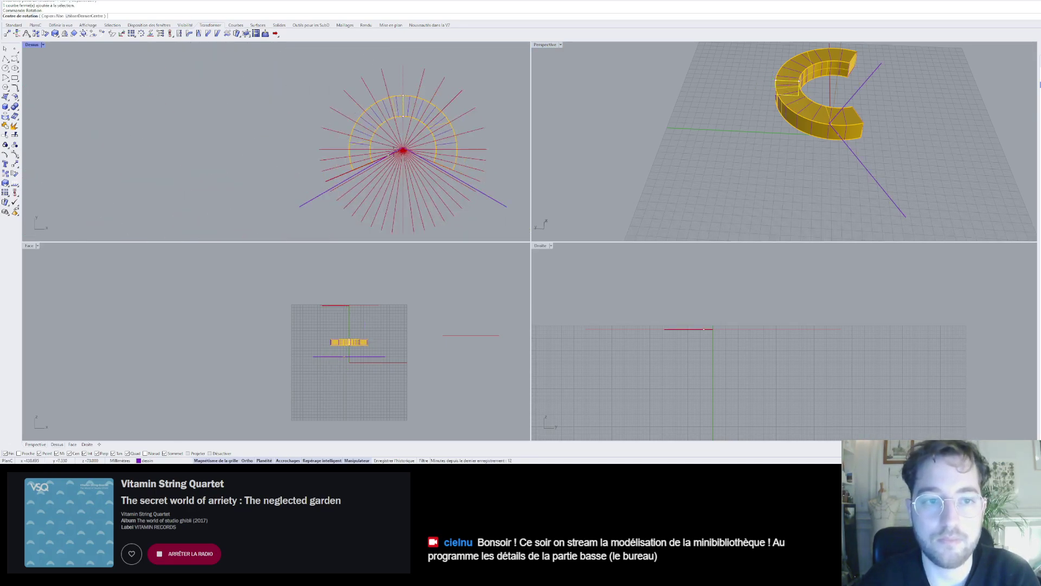
left_click(402, 151)
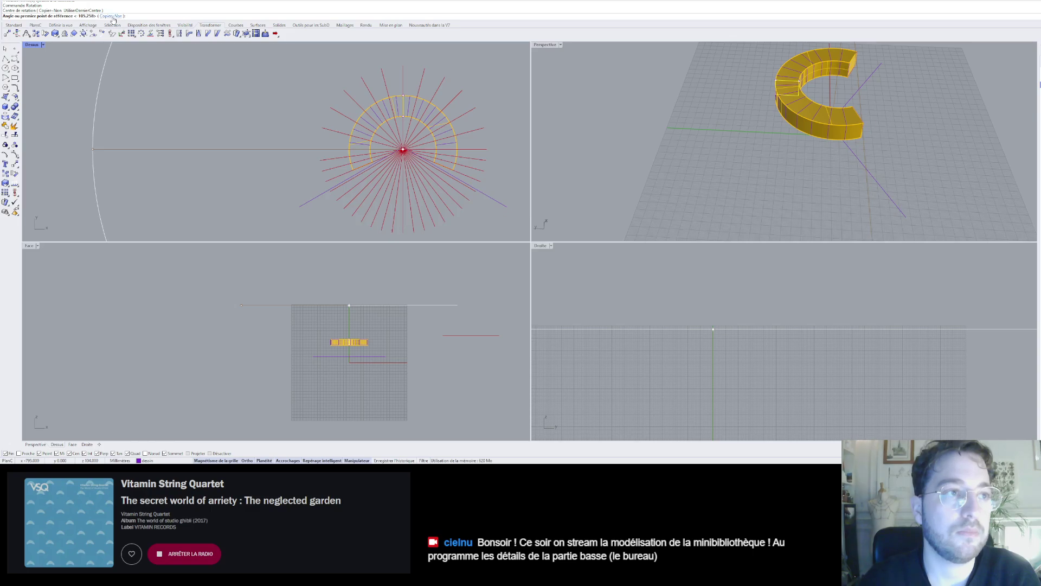
scroll(413, 93, "up", 10)
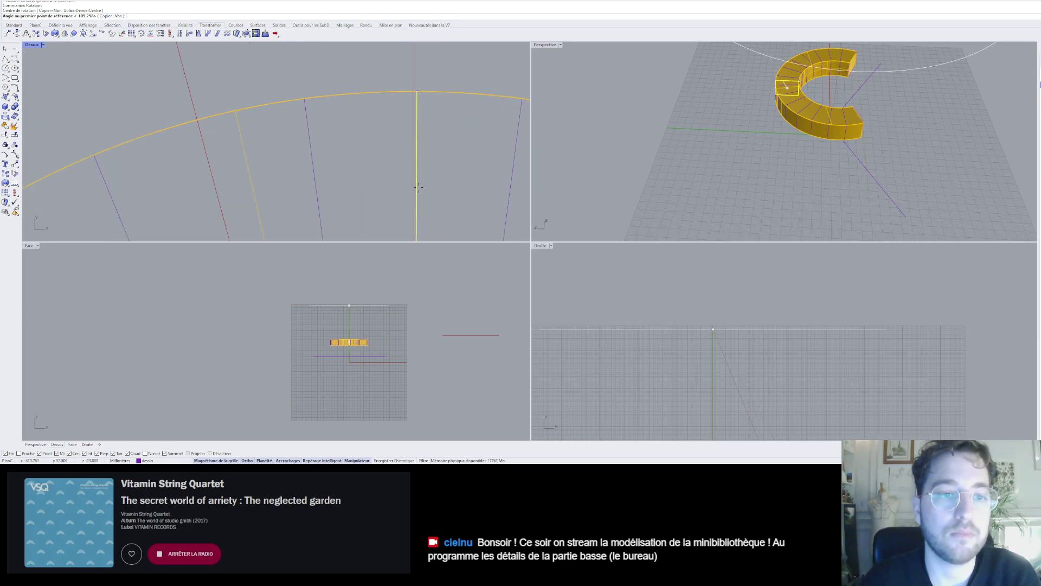
scroll(417, 186, "down", 2)
left_click(418, 210)
scroll(418, 212, "down", 2)
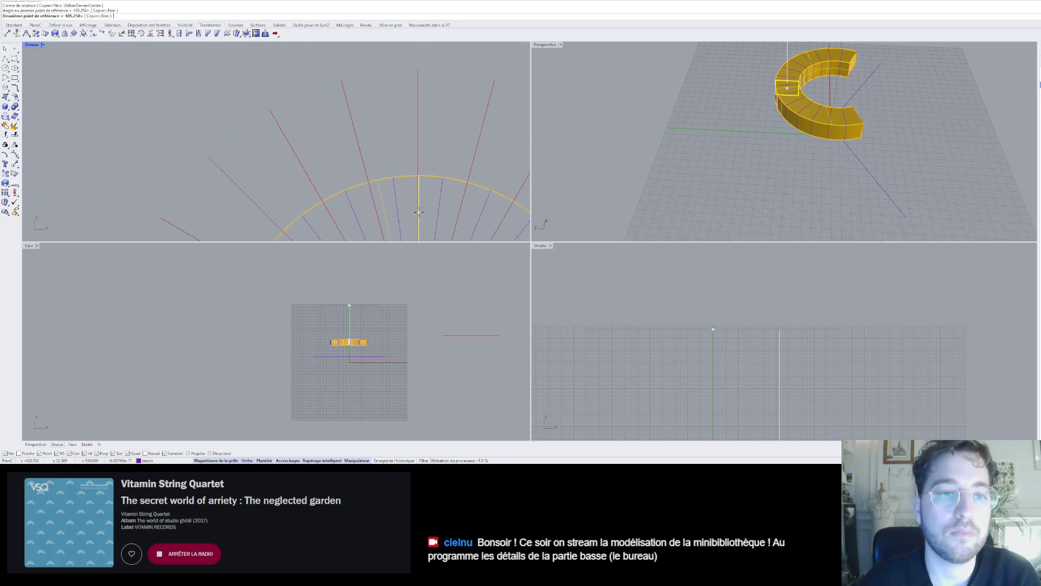
left_click(418, 102)
- Draw a circle about 18 mm in diameter in the front view, centred on the top of the profile on the centre line
right_click_drag(676, 111, 744, 90)
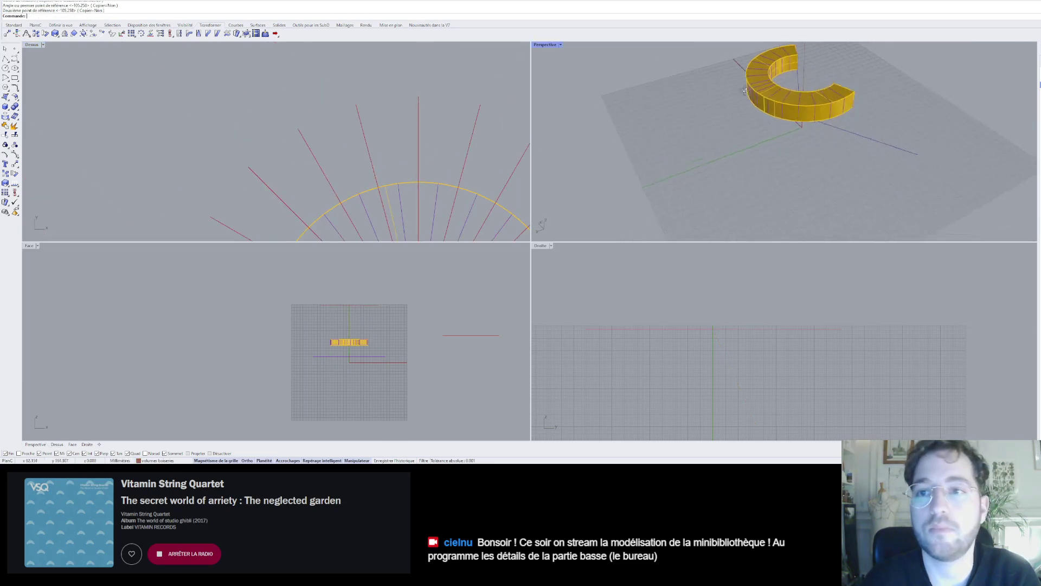
scroll(745, 90, "up", 3)
left_click(747, 101)
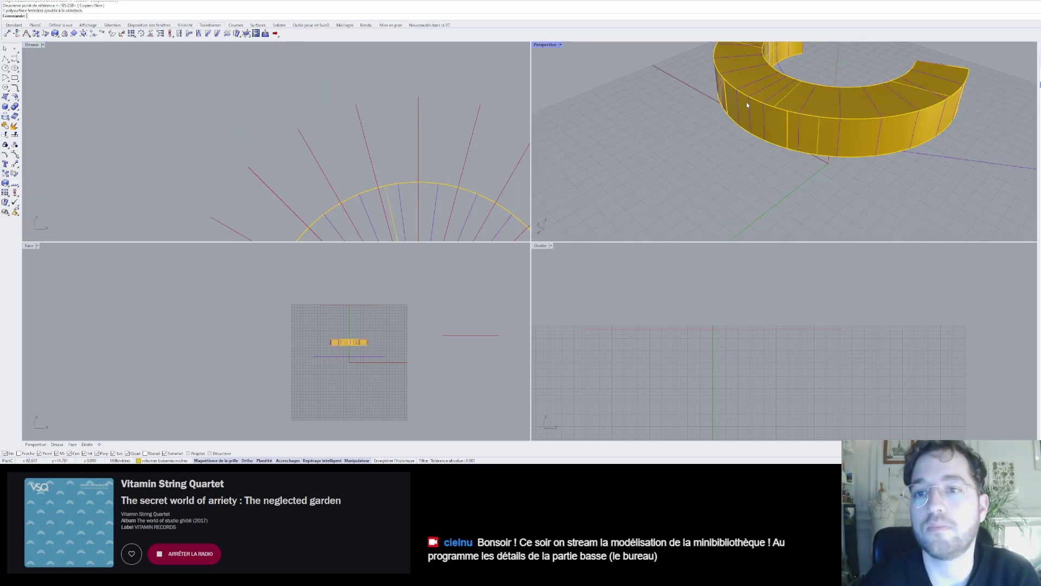
left_click(748, 106)
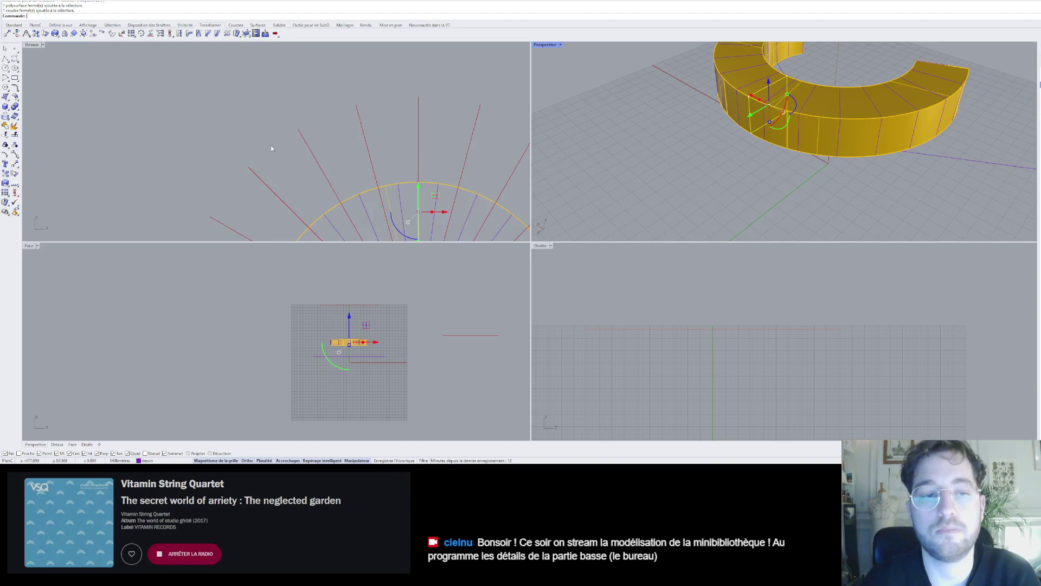
left_click(5, 68)
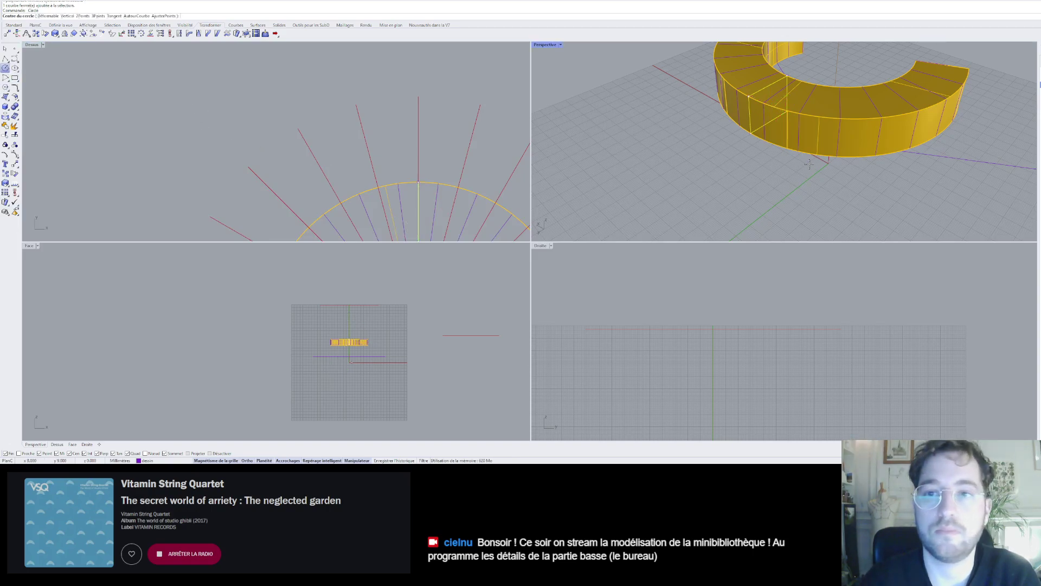
scroll(348, 342, "up", 10)
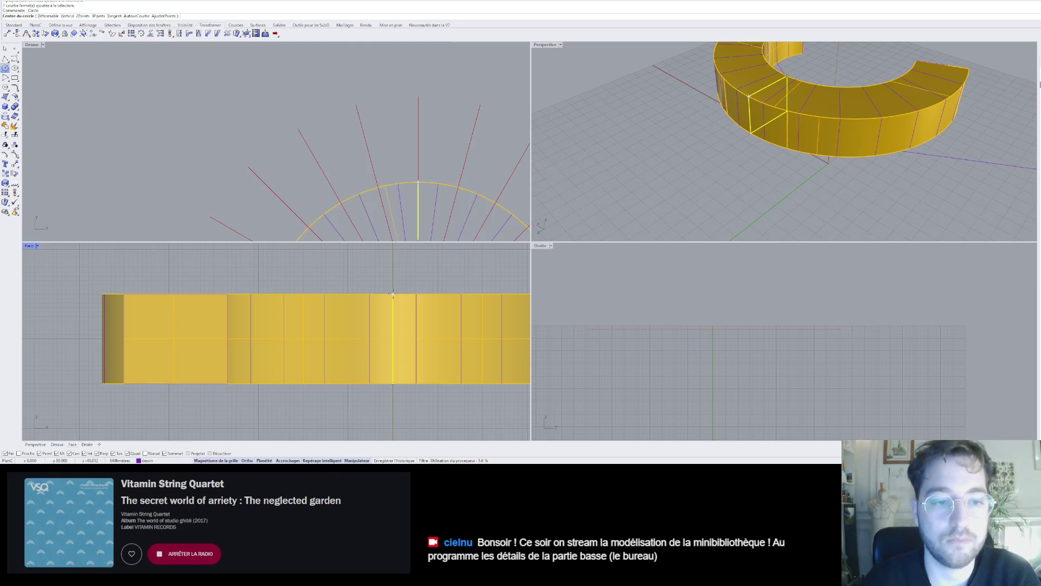
left_click(392, 293)
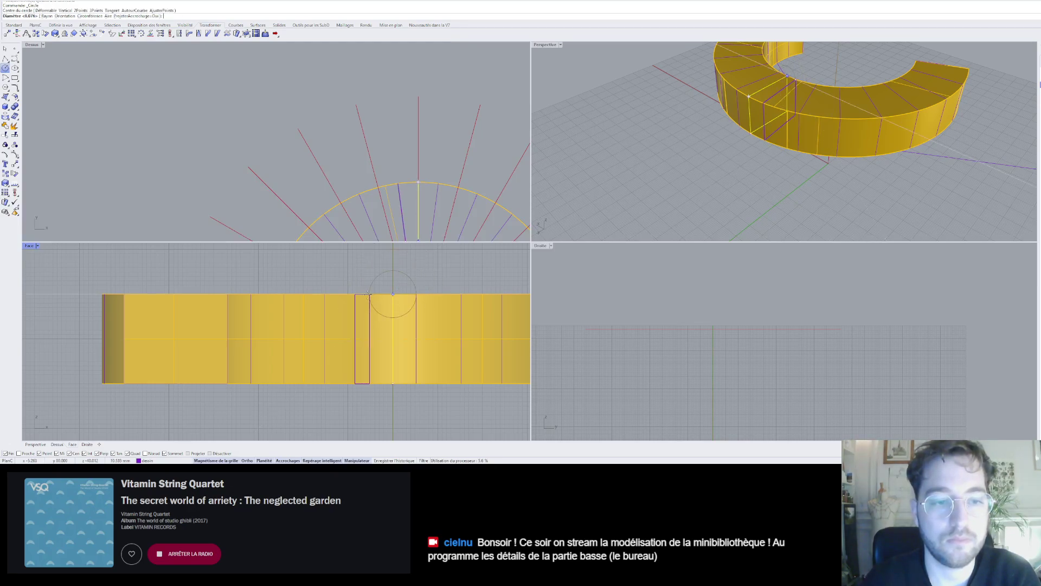
scroll(362, 291, "up", 2)
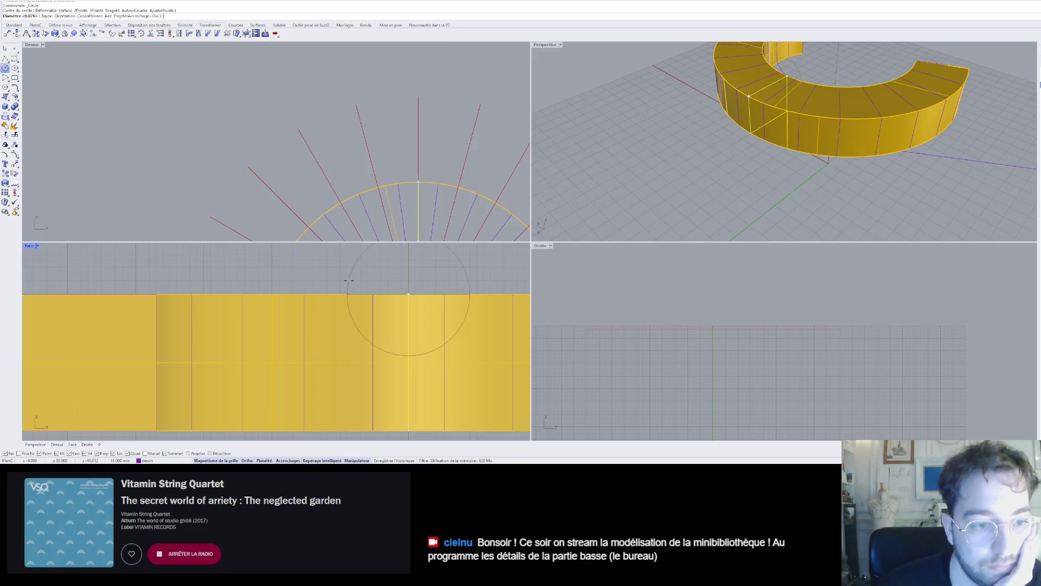
left_click(349, 281)
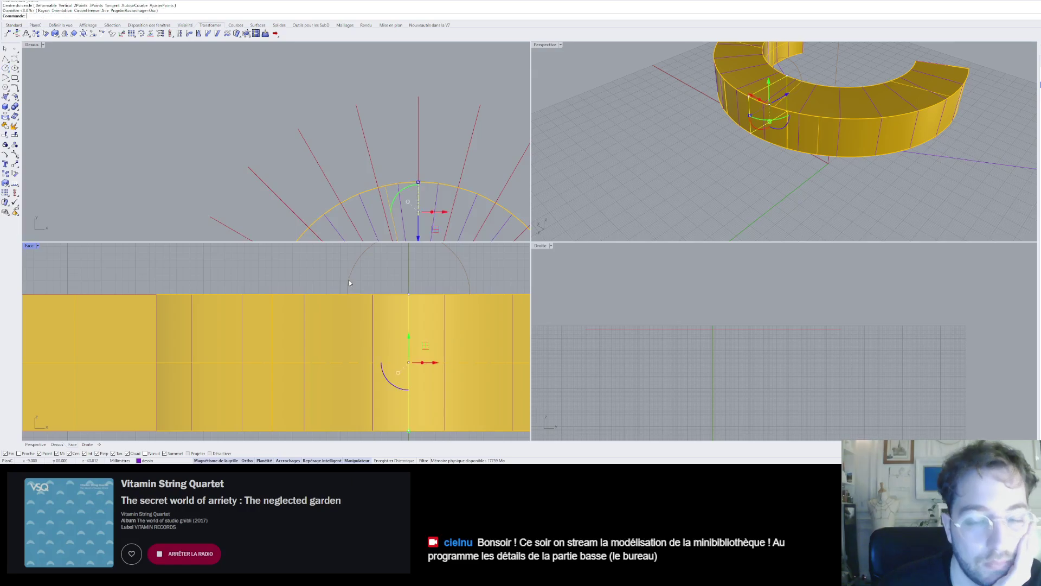
- Move the circle down to the ring's mid-height and shift it inward toward the ring's hollow centre
left_click(801, 73)
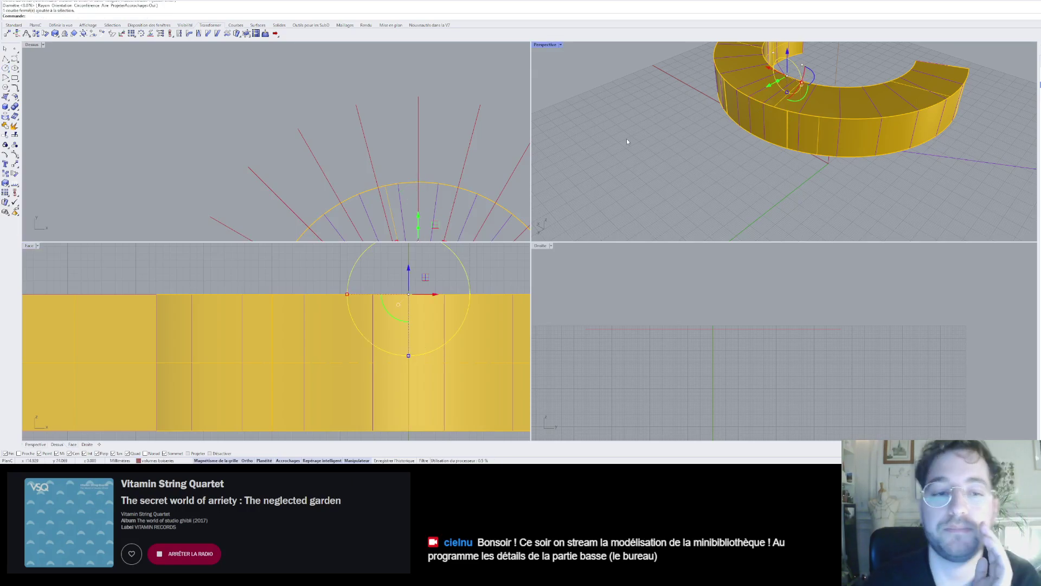
scroll(435, 300, "down", 6)
left_click_drag(422, 275, 422, 311)
mouse_move(795, 117)
right_mouse_down()
mouse_move(807, 115)
mouse_move(798, 112)
right_mouse_up()
left_click_drag(796, 103, 825, 103)
- Extrude the circle about 25 mm back into the ring to form an open cylinder
left_click(943, 115)
mouse_move(943, 115)
right_mouse_down()
mouse_move(906, 95)
mouse_move(949, 115)
right_mouse_up()
left_click(853, 120)
right_click_drag(852, 121, 821, 138)
left_click_drag(838, 103, 796, 102, "ctrl")
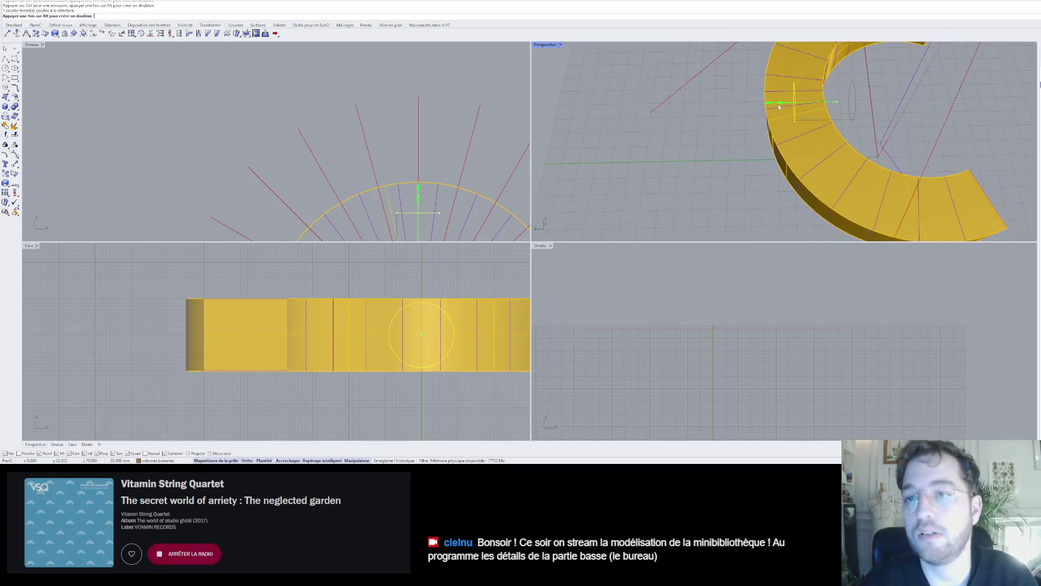
- Place the extruded cylinder on the dessin layer
right_click_drag(797, 102, 861, 131)
left_click(861, 131)
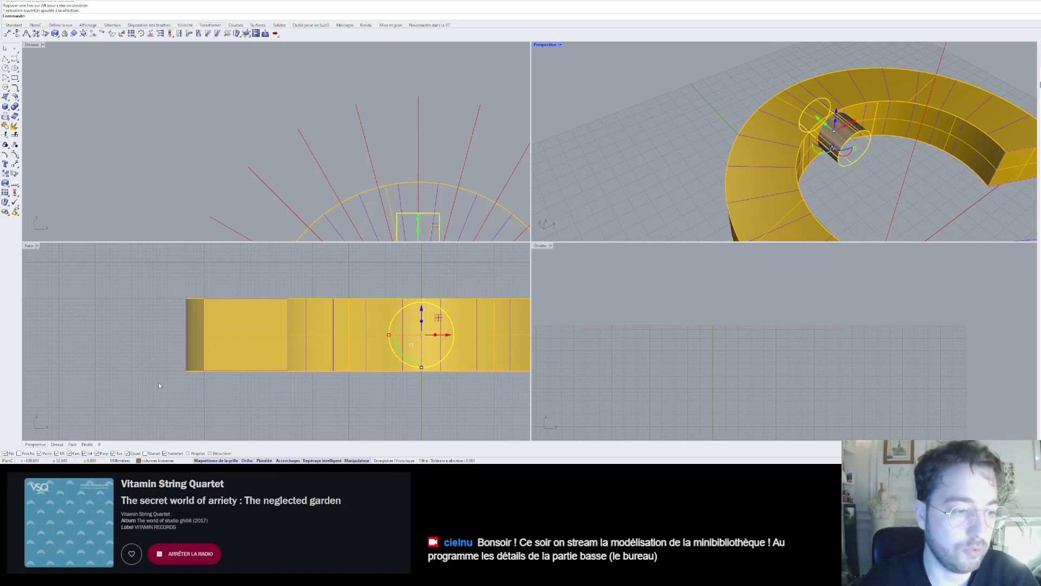
left_click(168, 409)
left_click(853, 191)
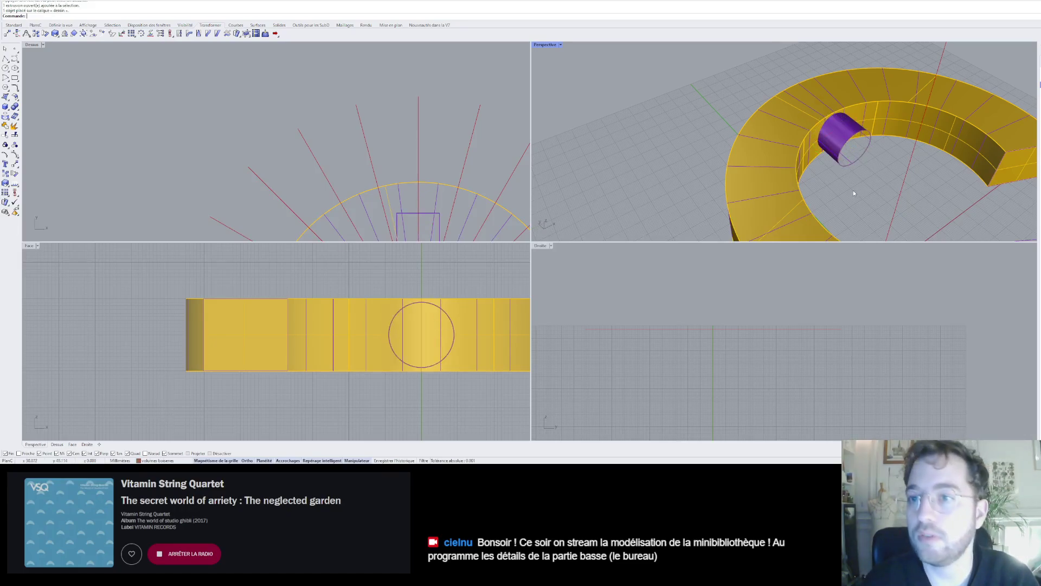
- Cap the planar openings at both ends of the purple cylinder to make it a closed solid
right_click_drag(853, 190, 838, 160)
left_click(839, 157)
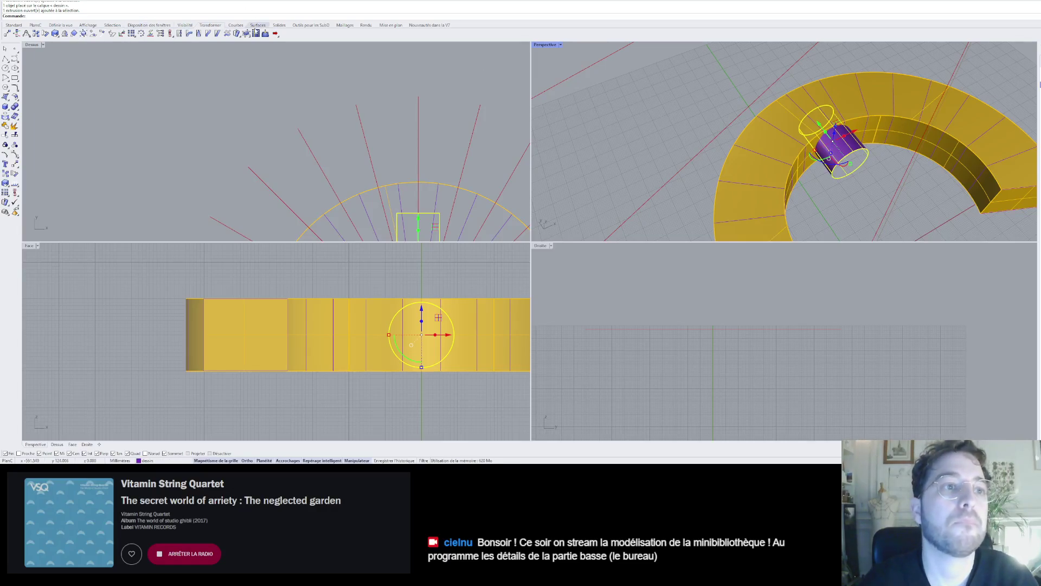
left_click(279, 25)
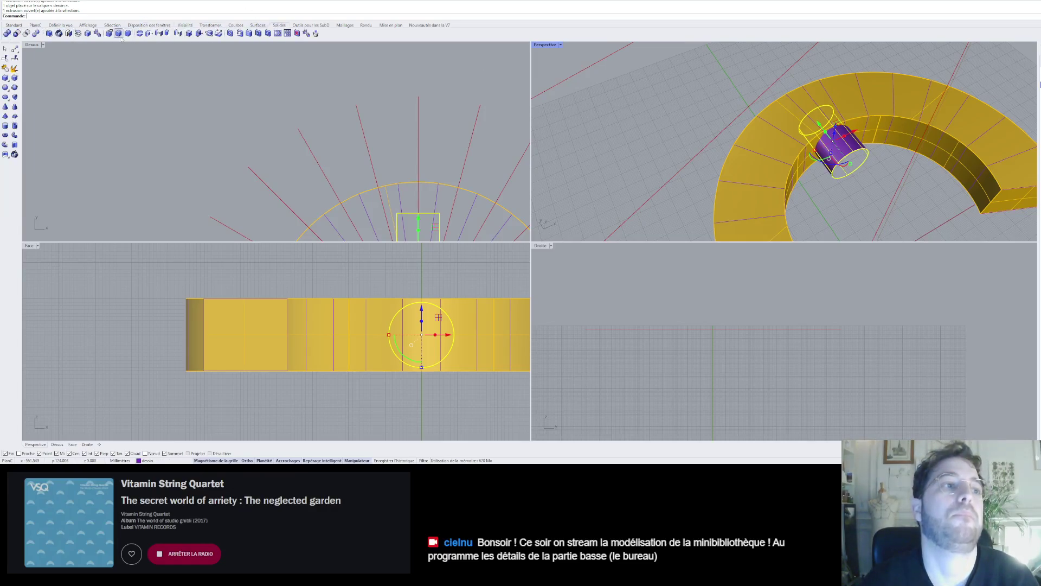
left_click(68, 33)
scroll(853, 174, "down", 5)
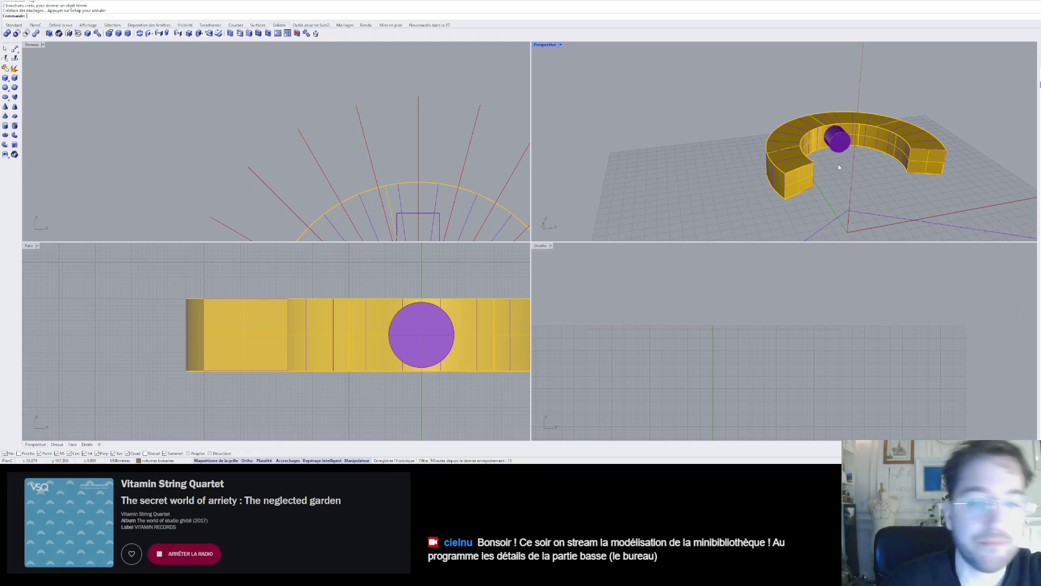
- Move the capped cylinder down about 1 mm so its lowest edge sits level with the ring's underside
scroll(836, 142, "up", 5)
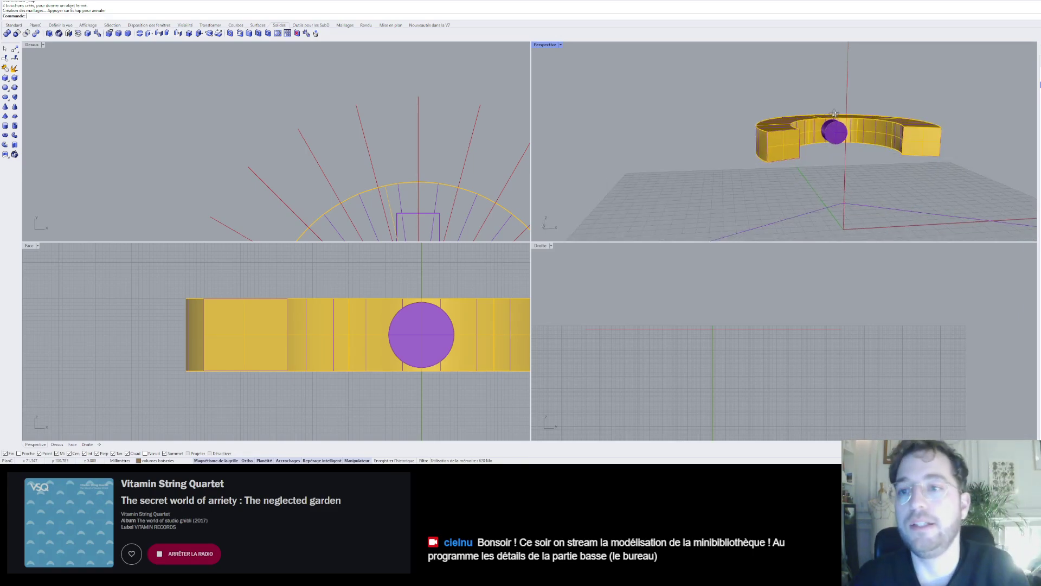
left_click(824, 142)
right_click_drag(799, 190, 800, 143)
left_click(821, 155)
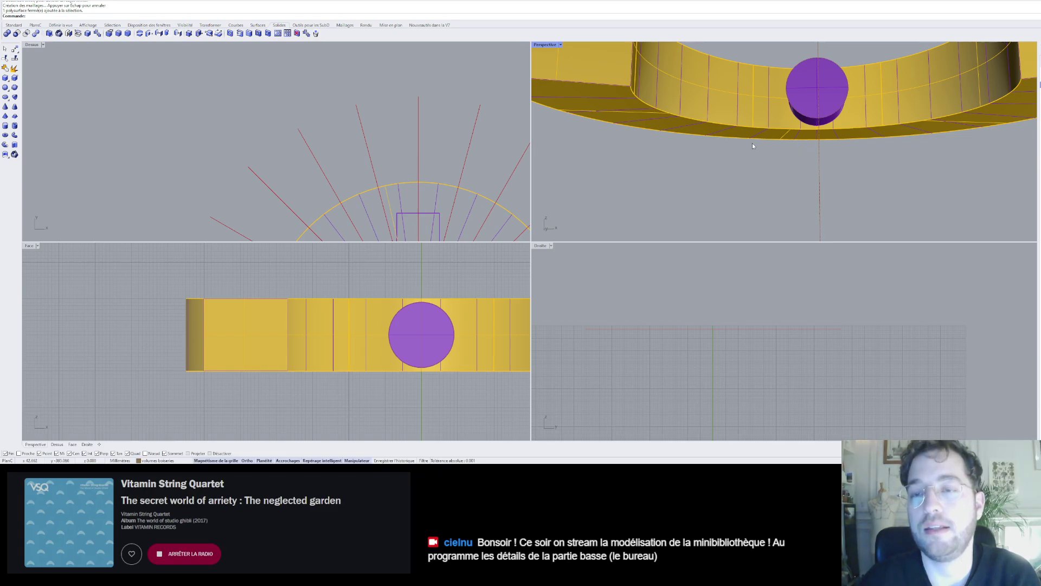
right_click_drag(753, 145, 810, 119)
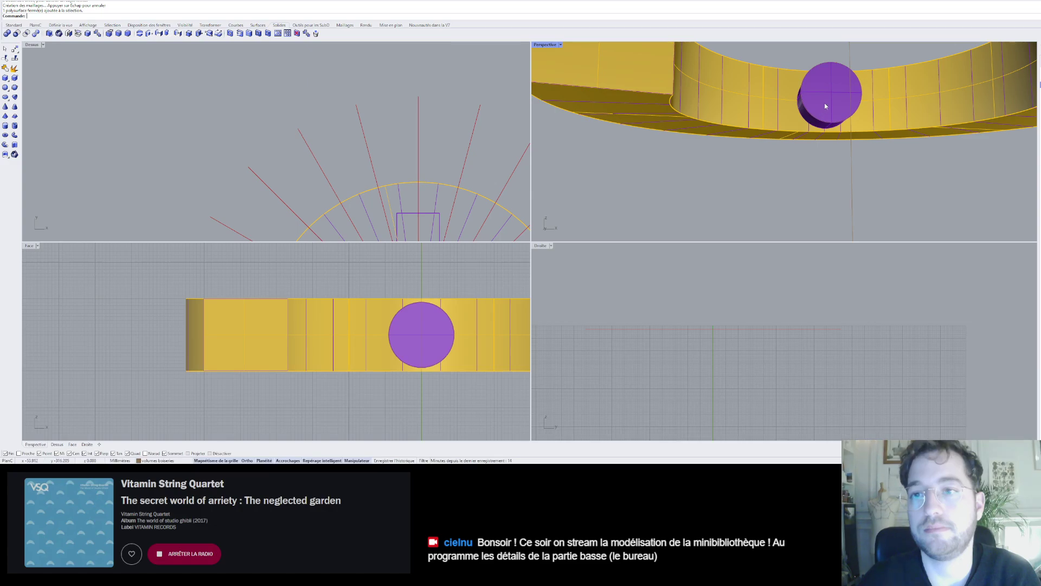
left_click(826, 106)
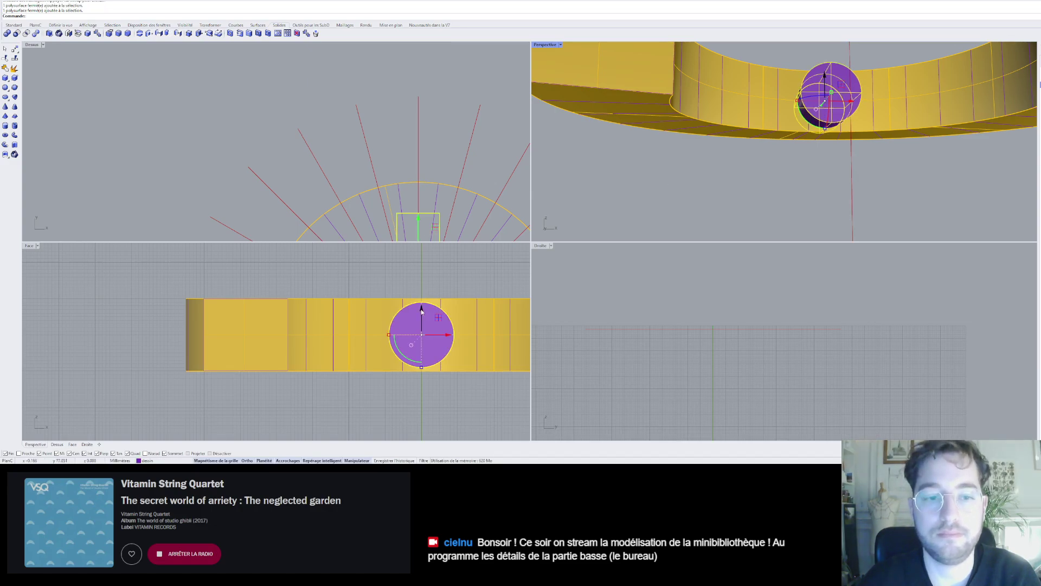
left_click_drag(422, 309, 421, 313)
key("Escape")
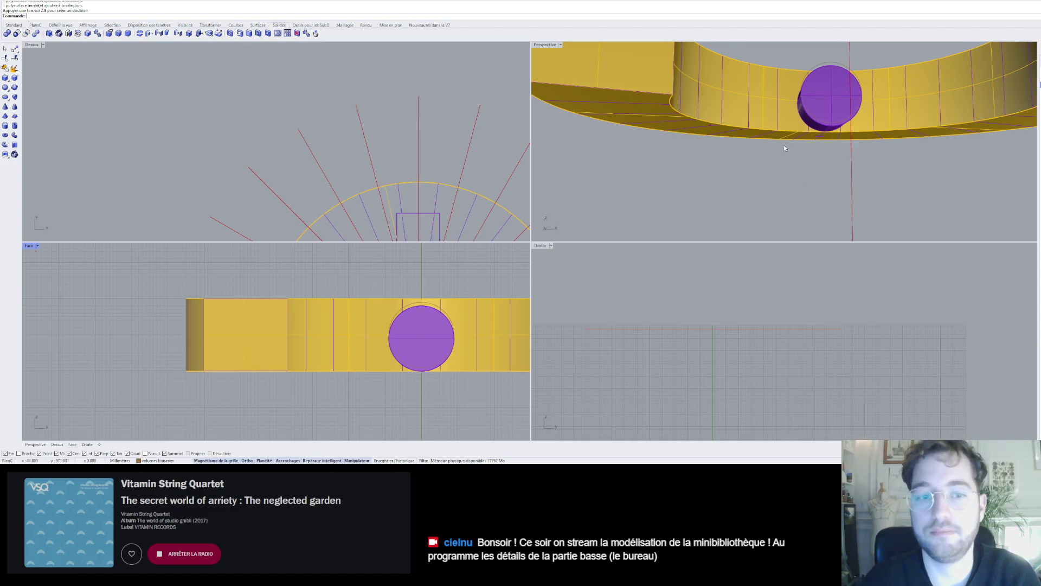
- Delete the original construction circle around the cylinder's front face
right_click_drag(784, 148, 776, 174)
scroll(767, 183, "down", 4)
scroll(815, 163, "up", 5)
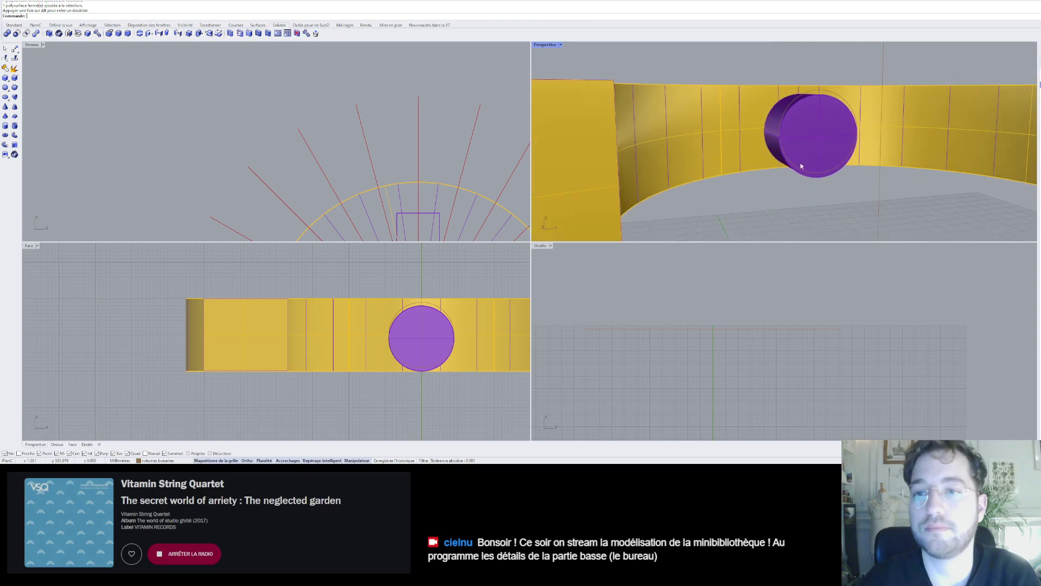
left_click(825, 92)
key("Delete")
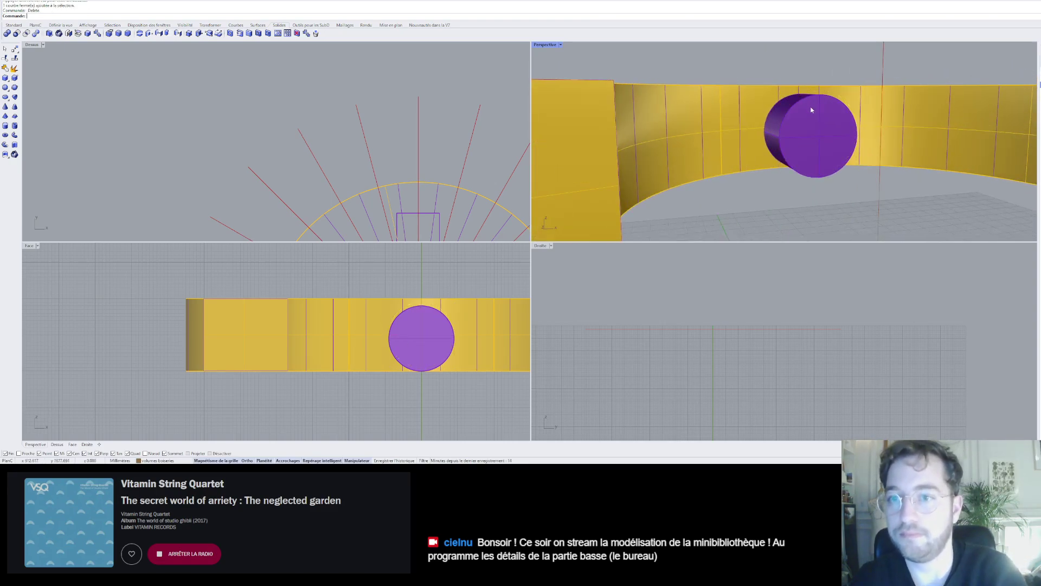
right_click_drag(780, 156, 752, 151)
right_click_drag(697, 204, 679, 169)
scroll(692, 135, "down", 10)
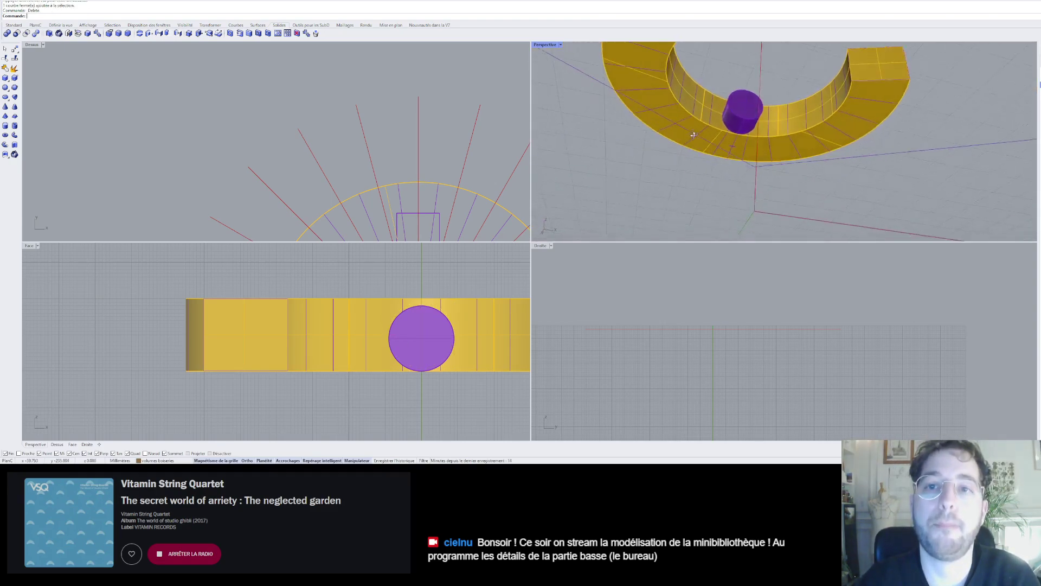
scroll(697, 133, "up", 4)
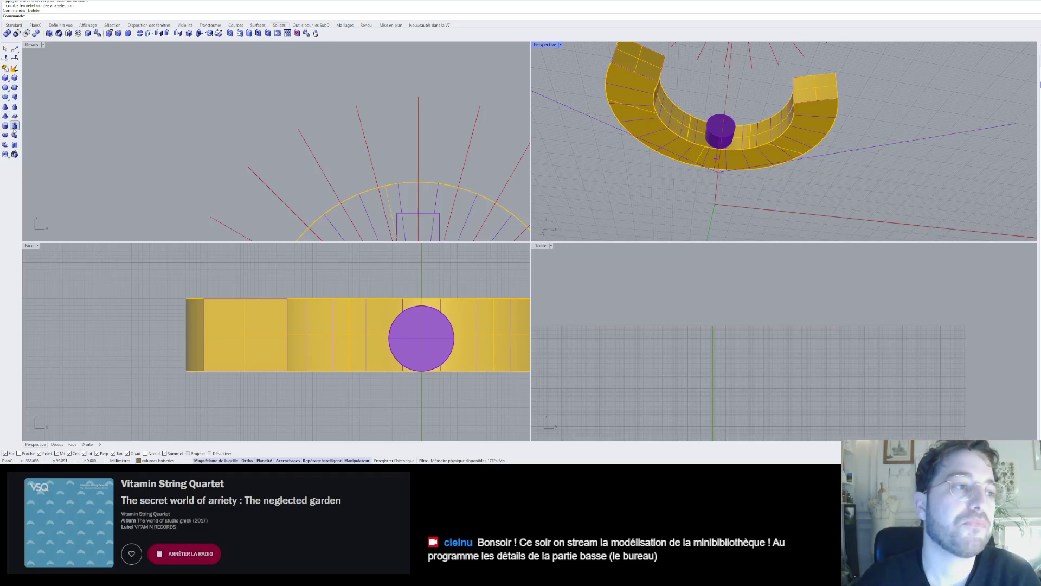
left_click(15, 125)
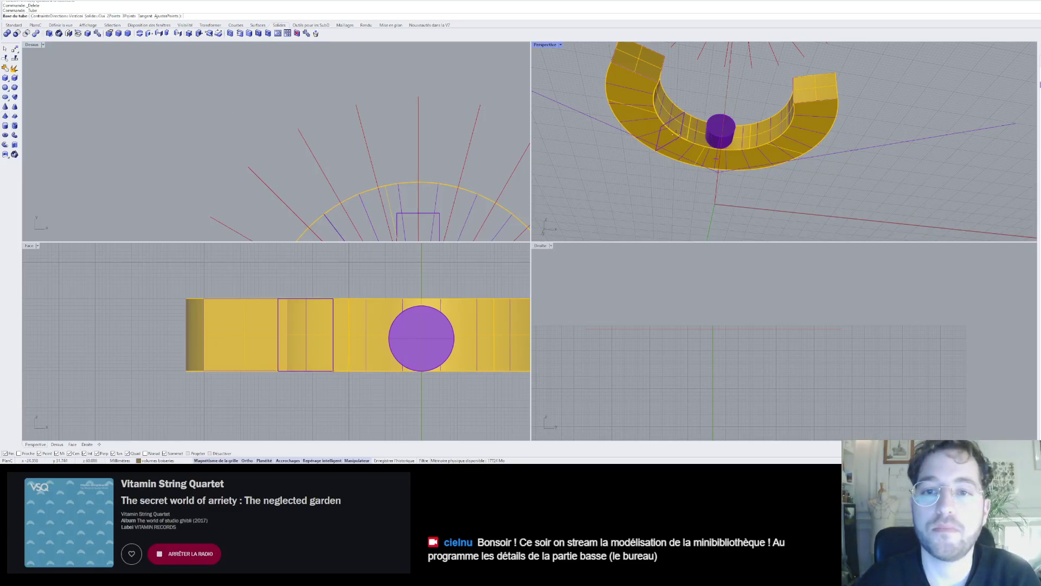
left_click(677, 136)
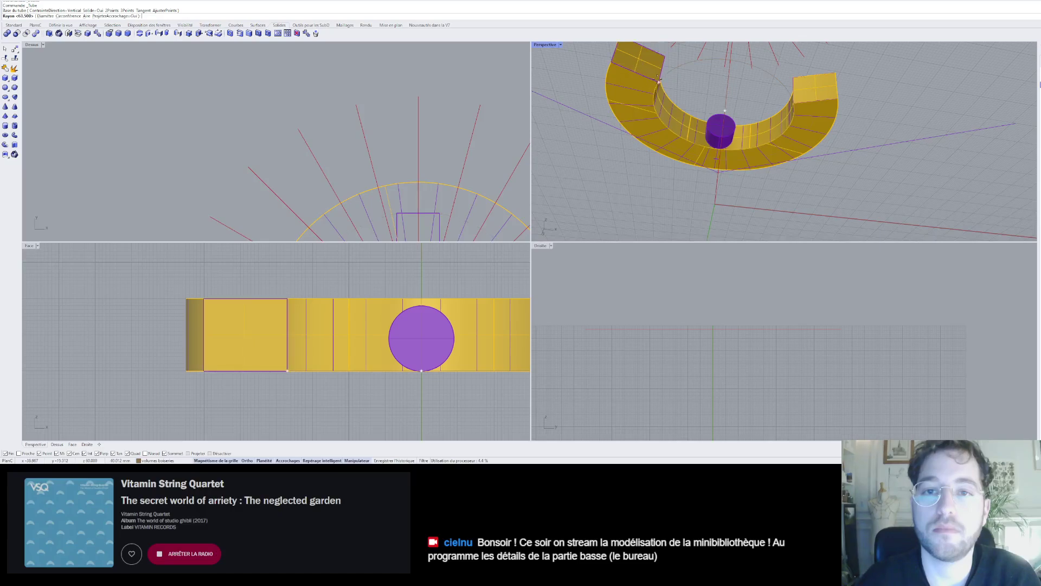
scroll(659, 79, "up", 3)
scroll(305, 163, "down", 2)
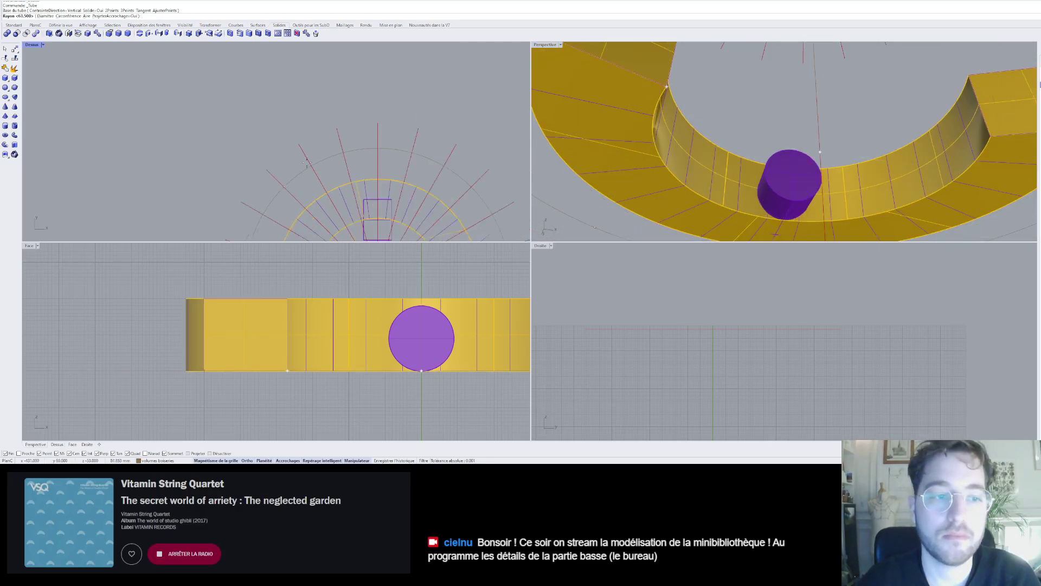
scroll(306, 161, "down", 2)
scroll(309, 147, "up", 8)
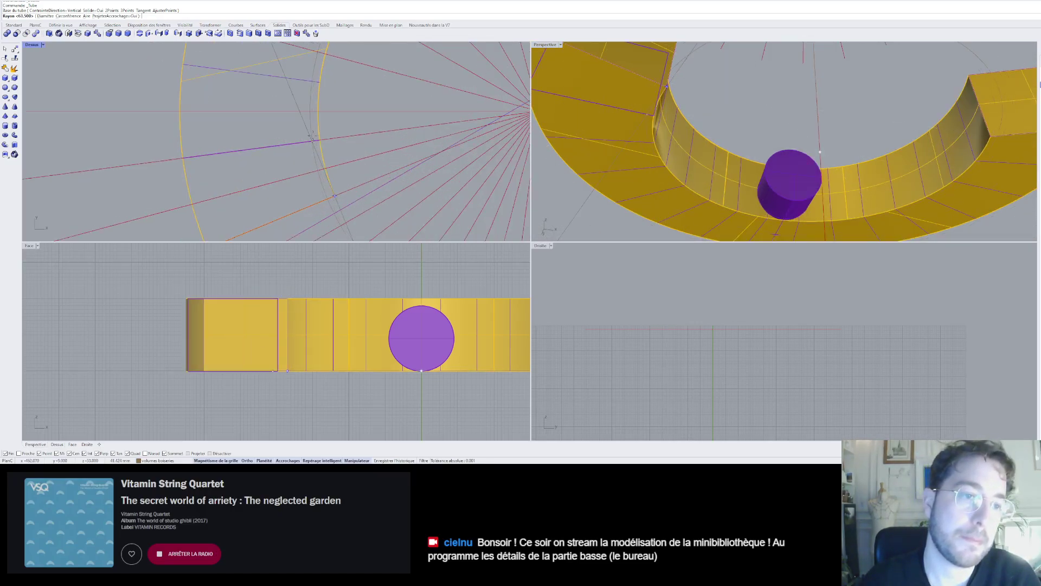
scroll(311, 116, "up", 3)
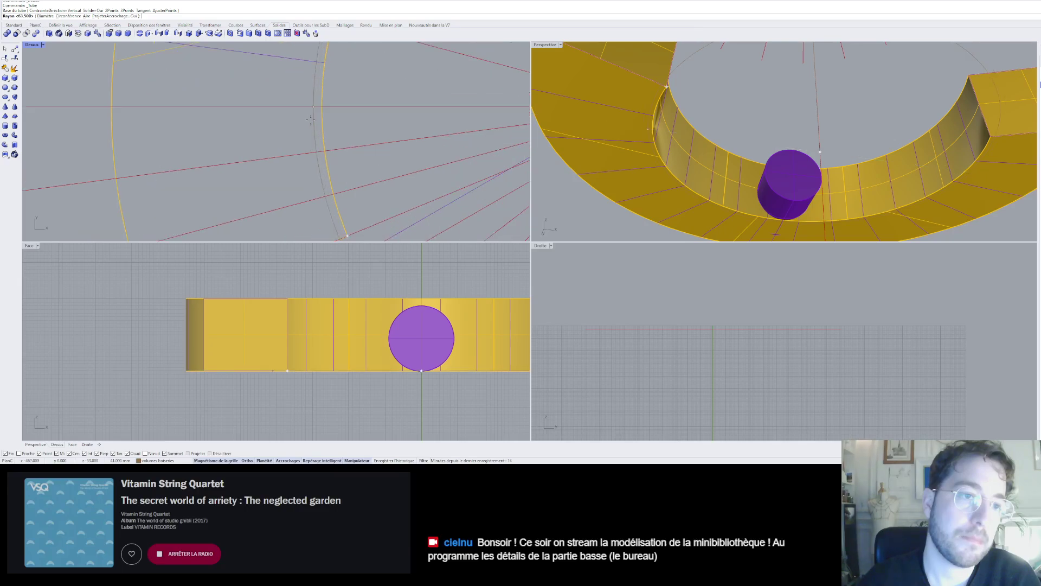
scroll(318, 108, "up", 2)
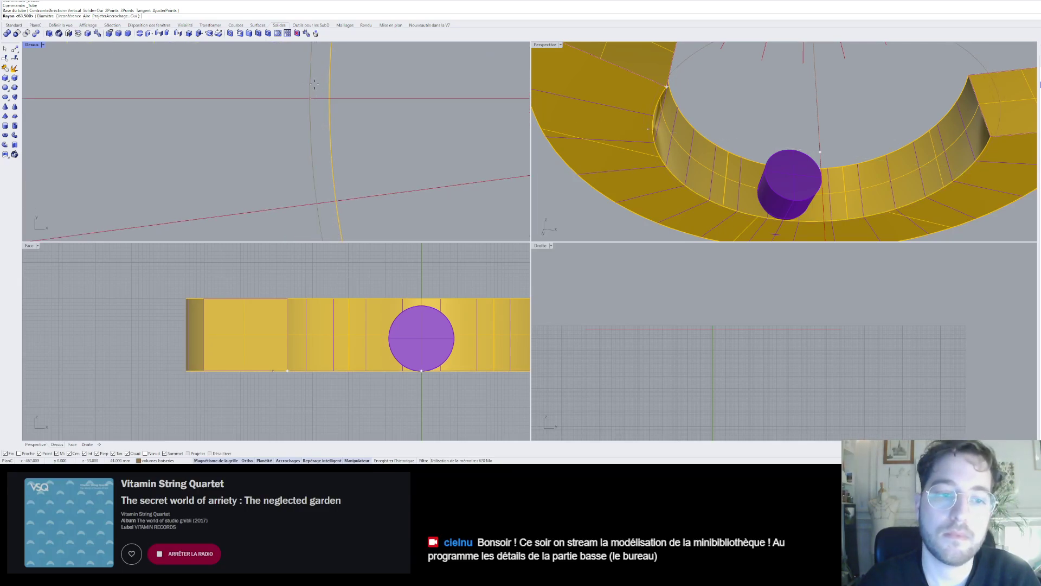
key("Escape")
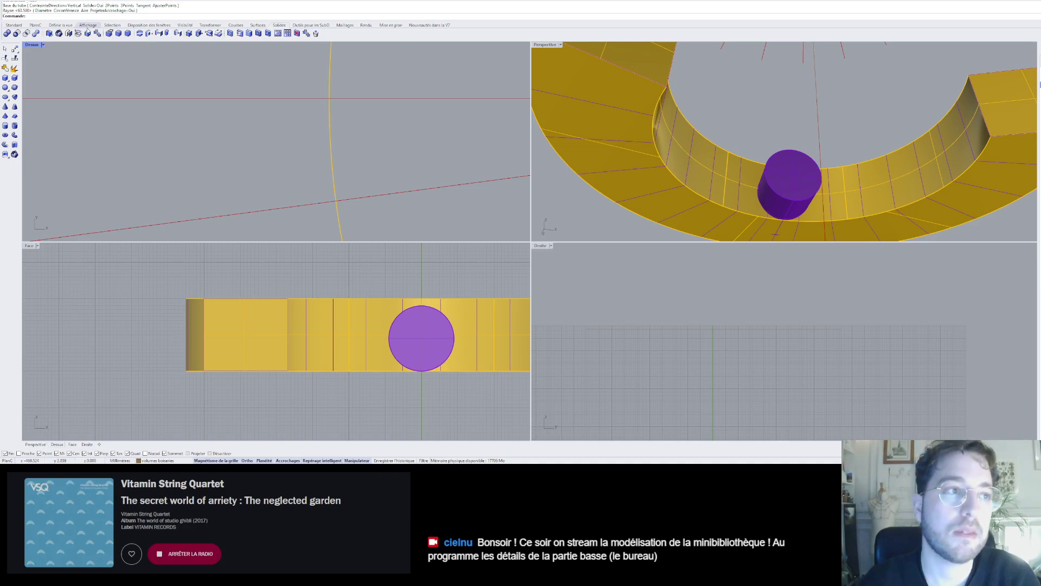
- Set the construction plane origin at the centre of the radial lines in the top view, and place the perspective view's origin on the ring
scroll(200, 136, "down", 8)
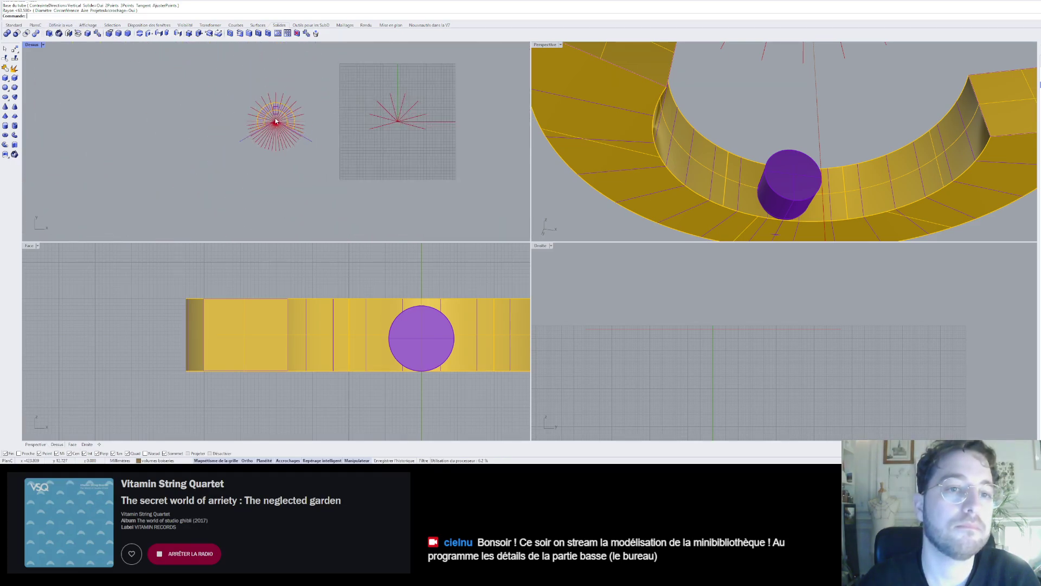
scroll(275, 118, "up", 1)
scroll(273, 118, "down", 2)
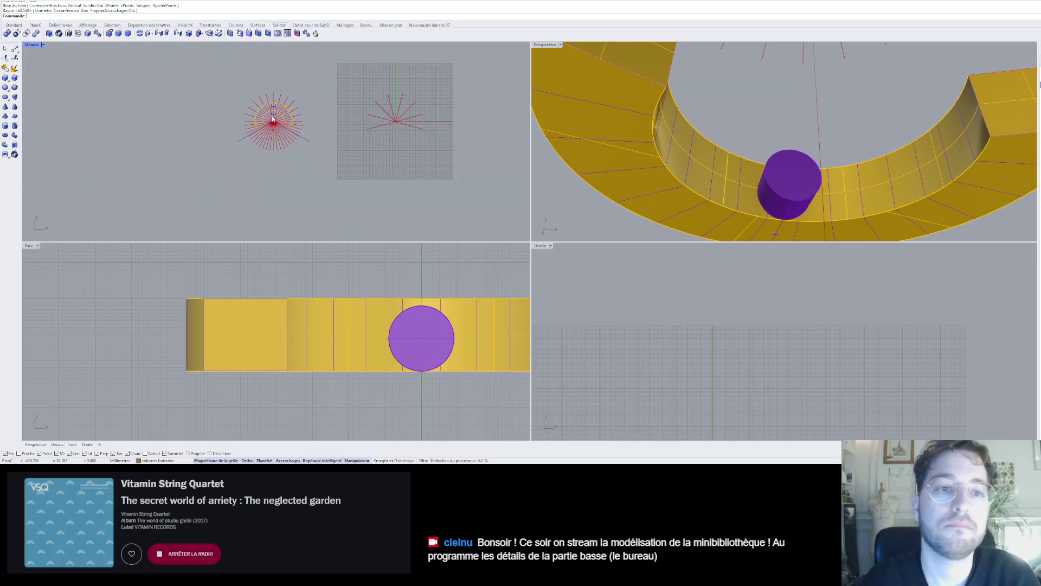
scroll(269, 118, "up", 4)
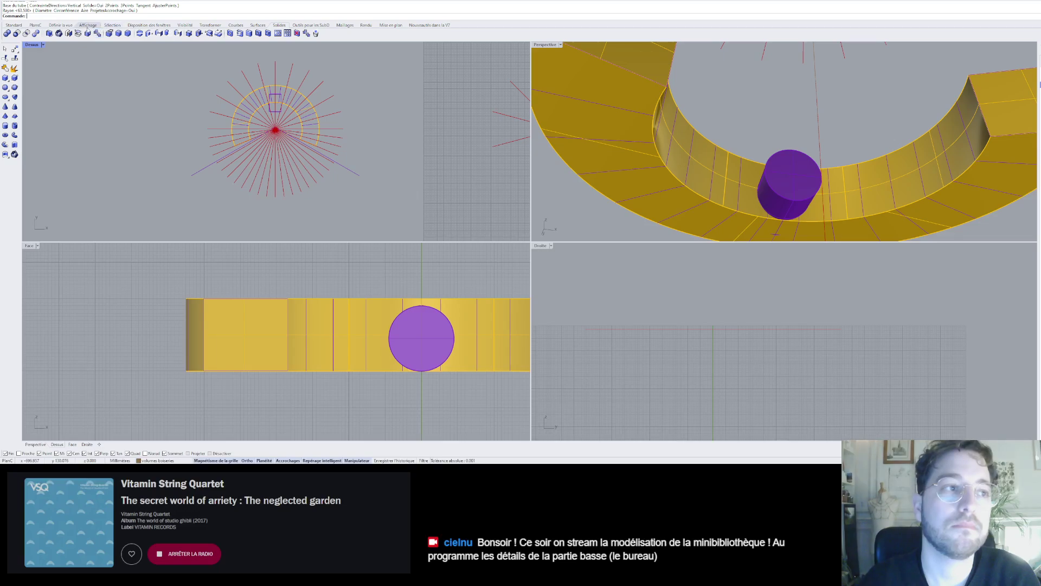
left_click(35, 25)
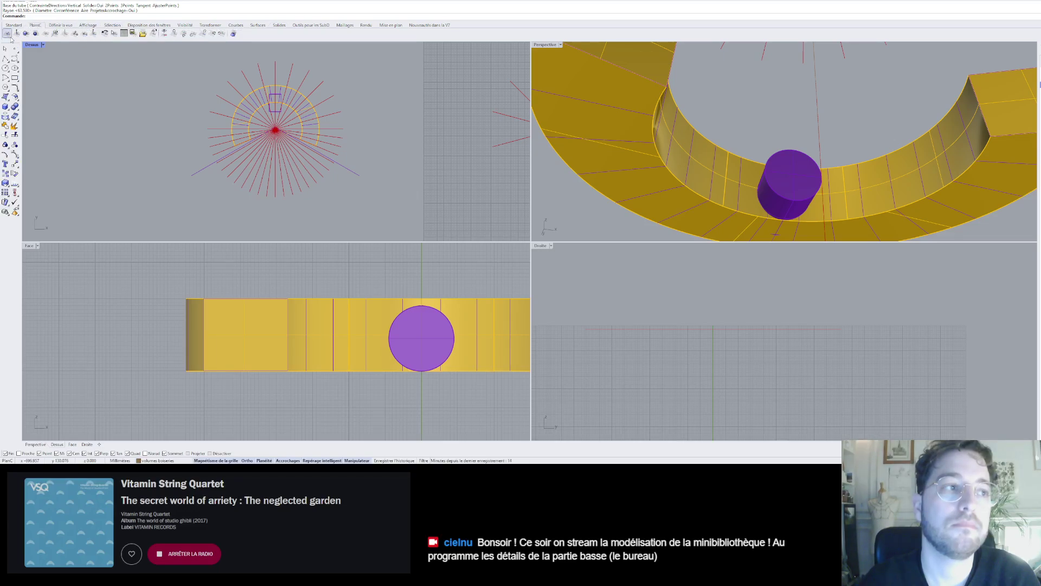
left_click(7, 33)
scroll(272, 124, "up", 6)
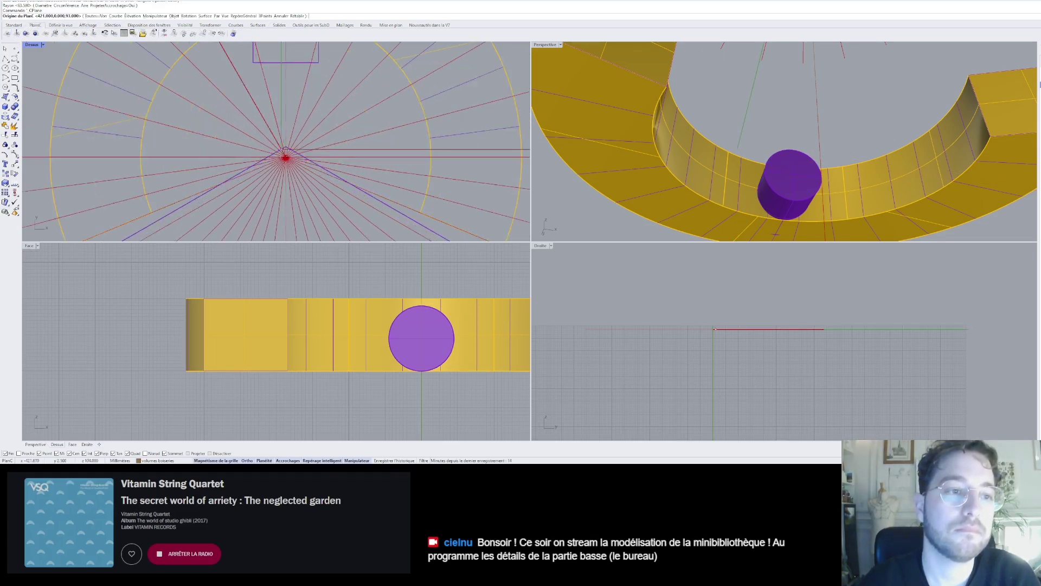
left_click(286, 157)
scroll(308, 147, "down", 4)
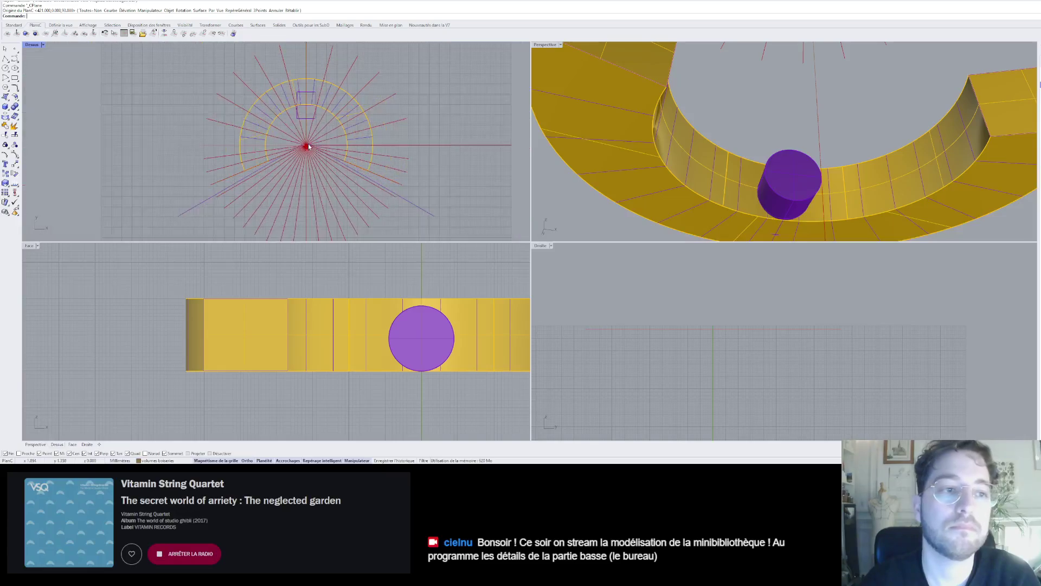
scroll(207, 146, "up", 5)
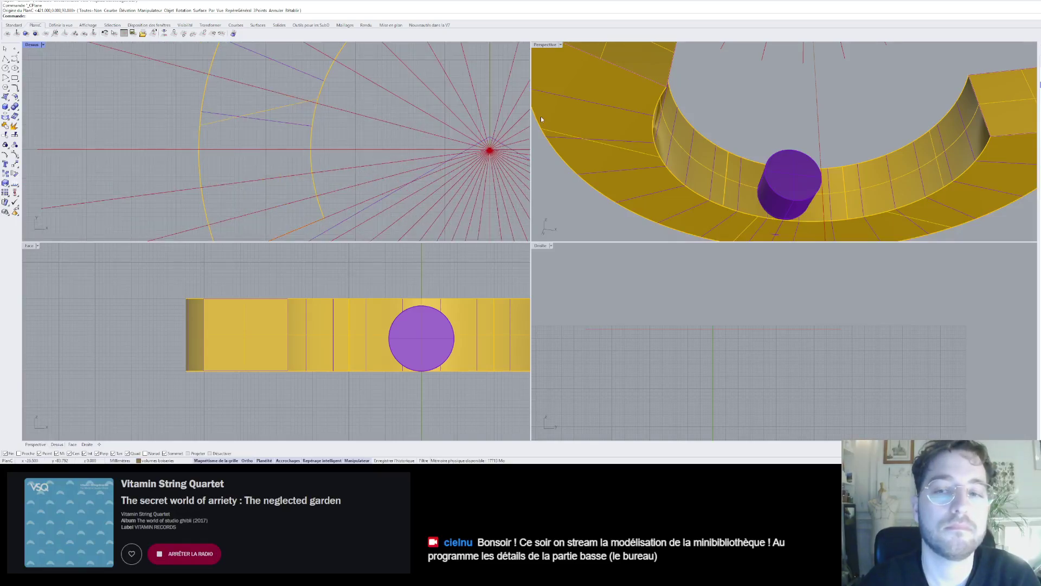
right_click(624, 143)
left_click(724, 205)
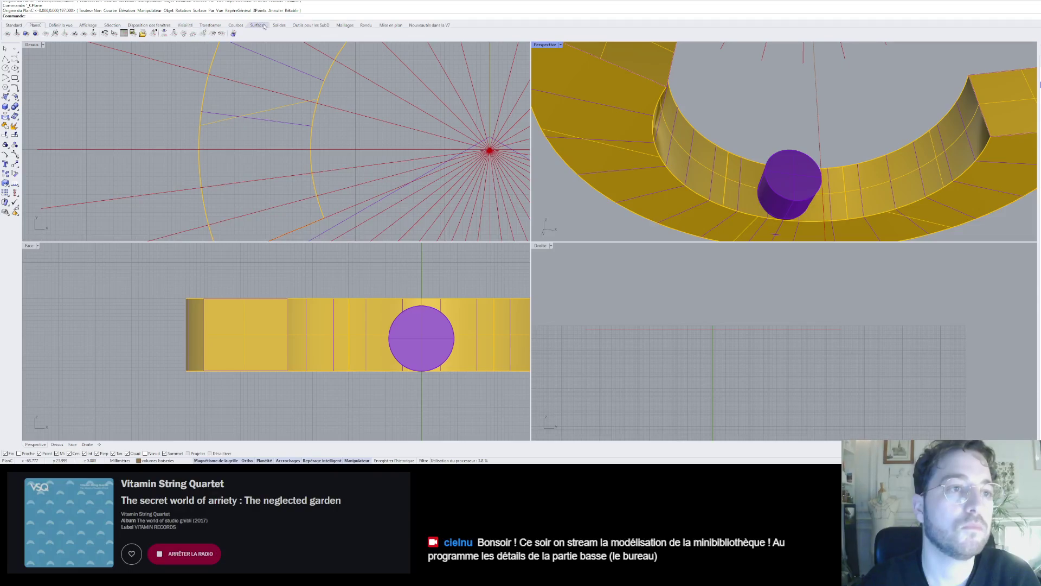
left_click(279, 25)
left_click(14, 125)
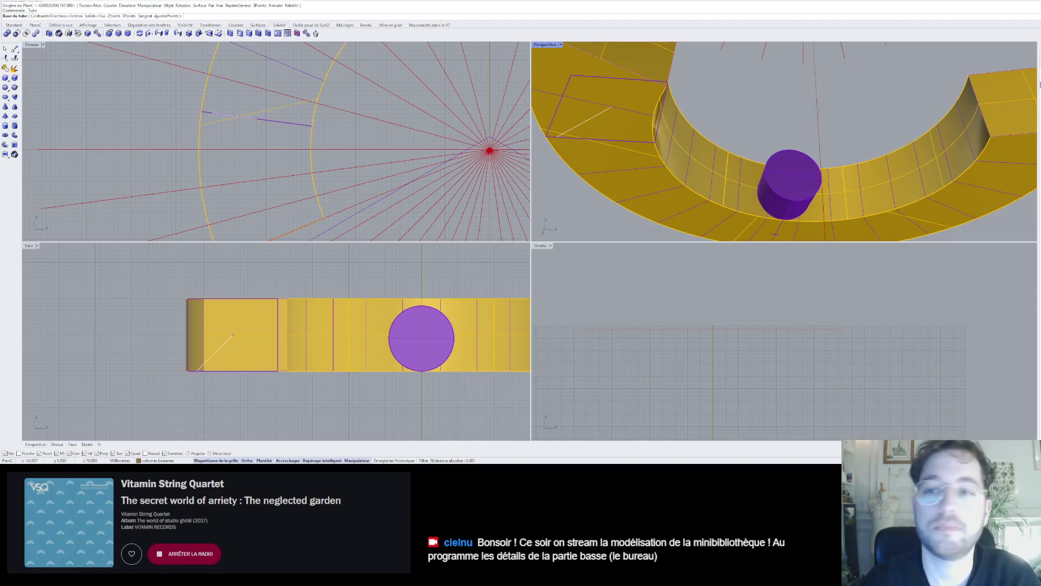
left_click(490, 149)
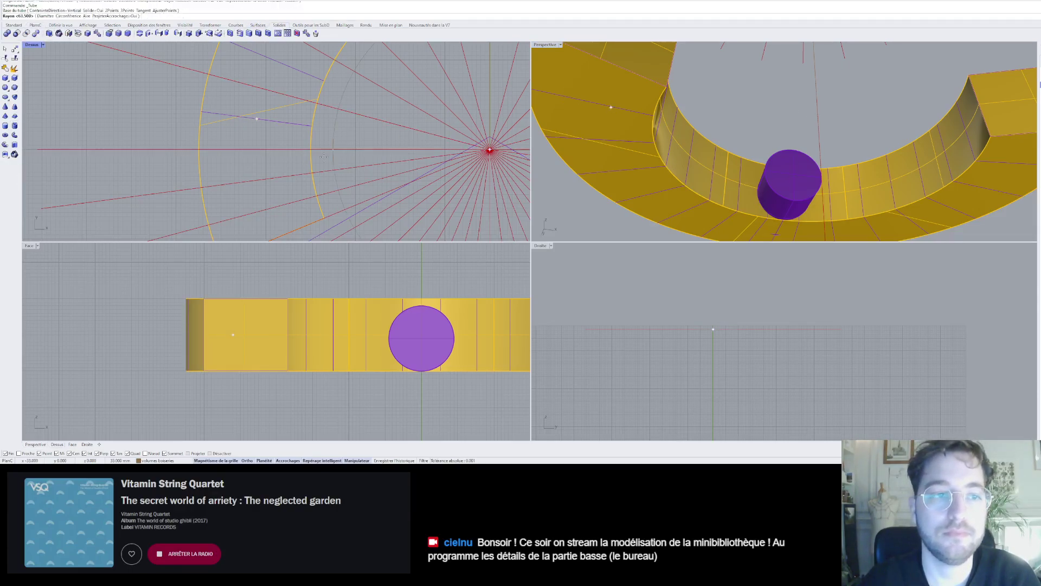
scroll(306, 149, "up", 3)
scroll(305, 149, "up", 5)
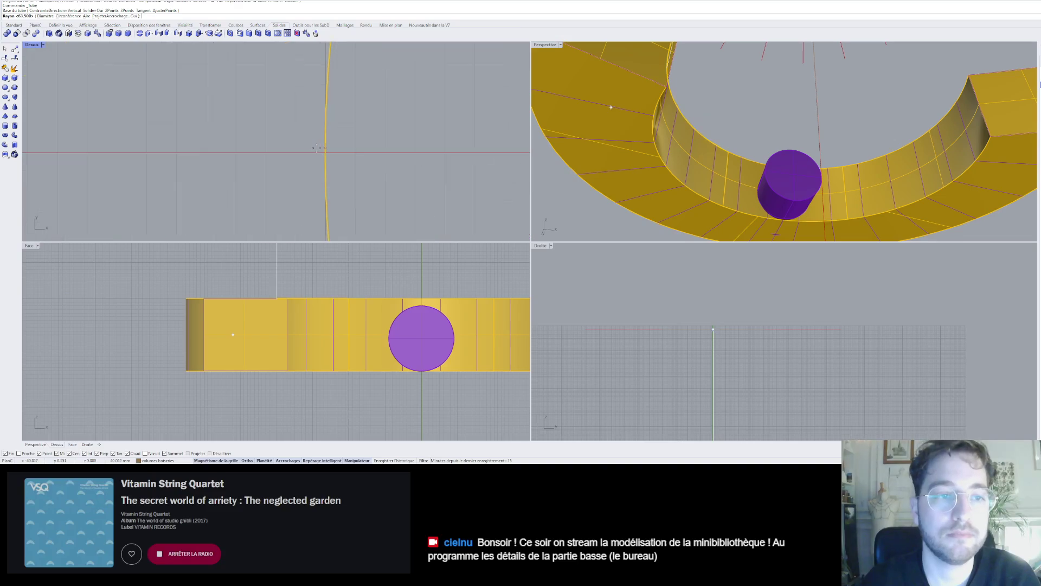
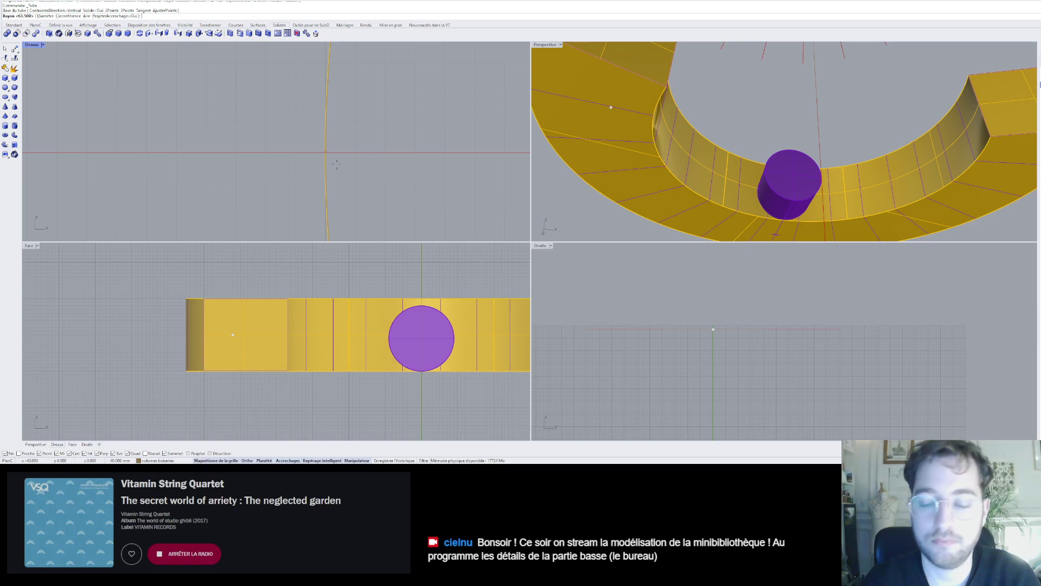
key("Return")
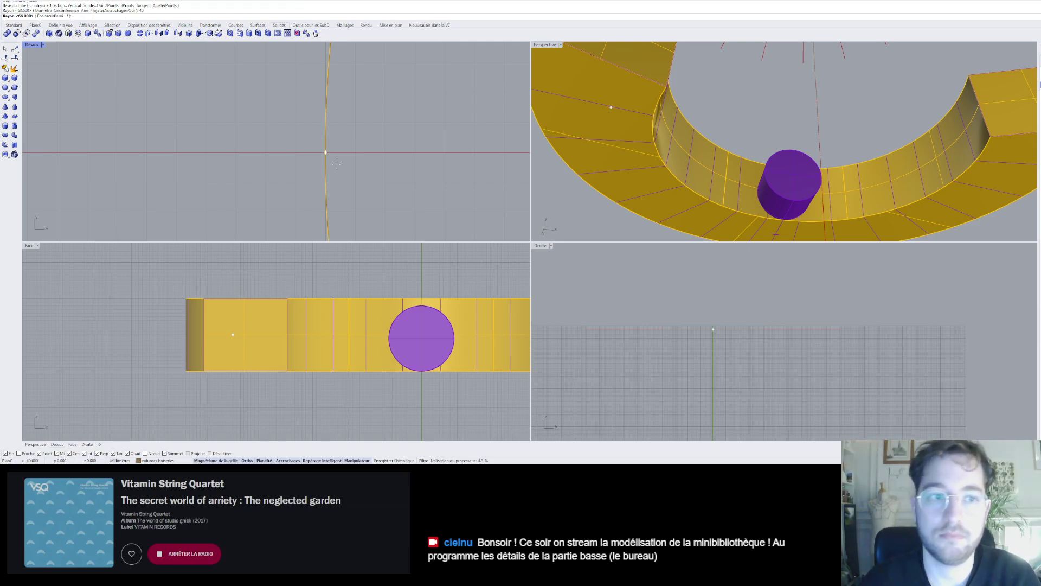
scroll(292, 184, "down", 5)
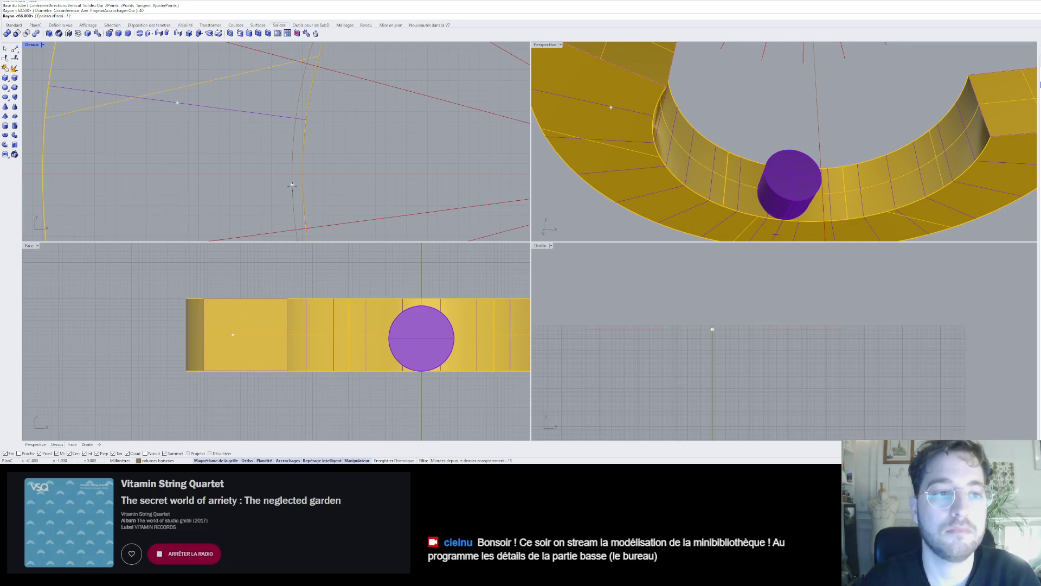
key("Escape")
- Create a solid tube centred on the radial lines with a 41 mm inner radius, an outer radius of about 62 mm and a freehand height
right_click(305, 183)
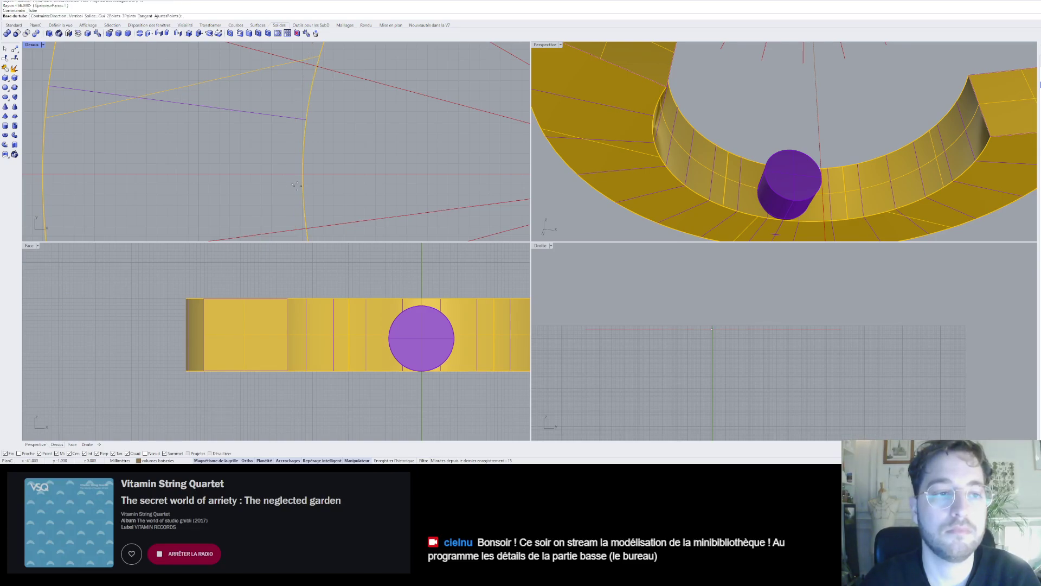
scroll(314, 181, "down", 4)
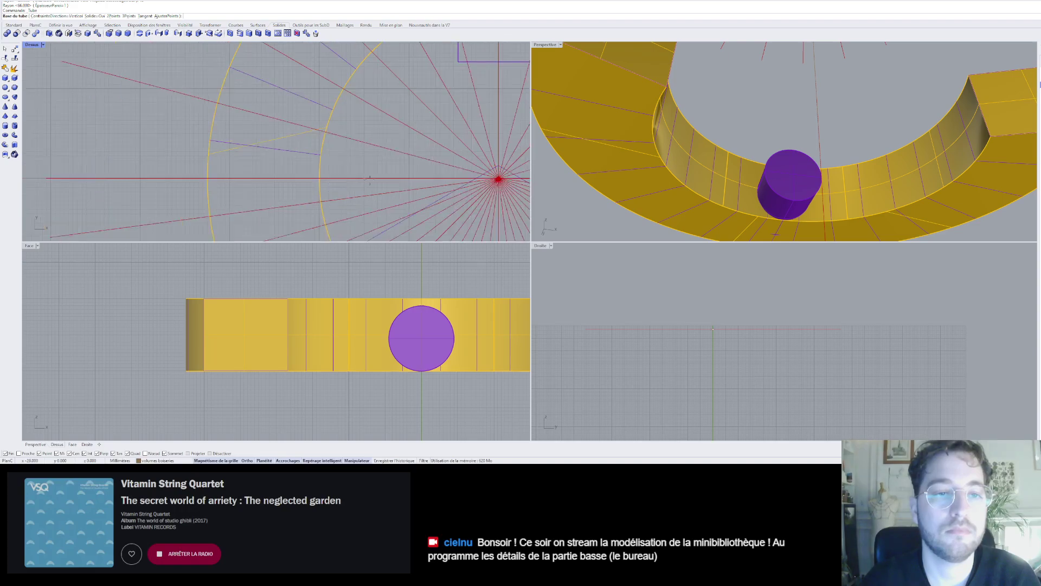
left_click(499, 180)
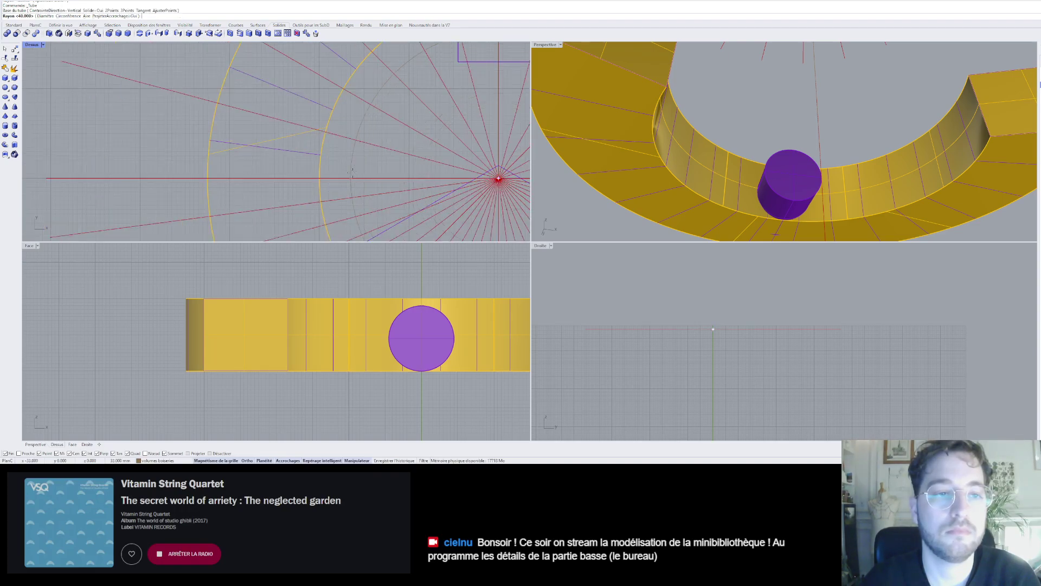
type("41")
key("Return")
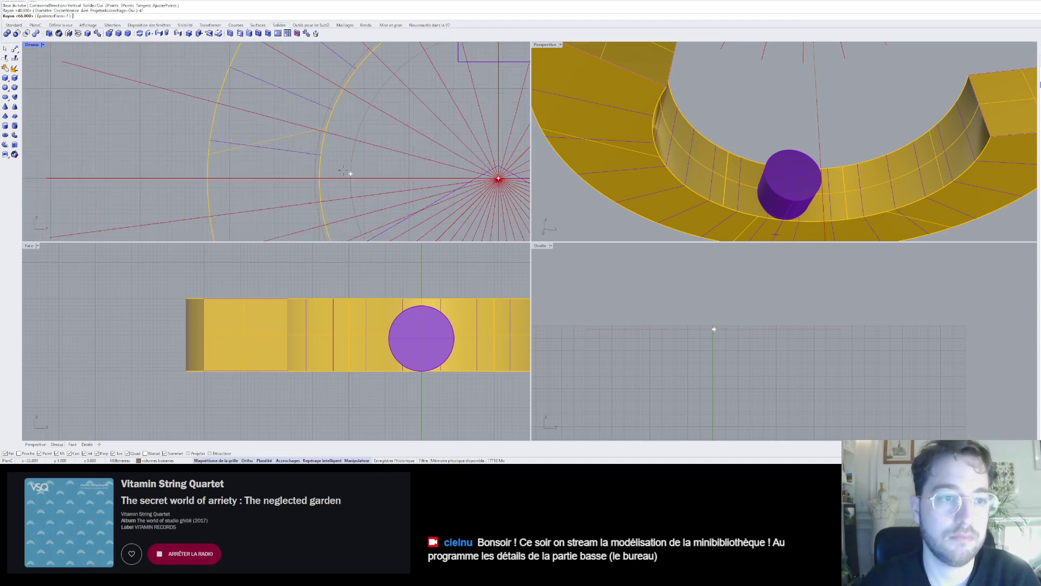
left_click(219, 179)
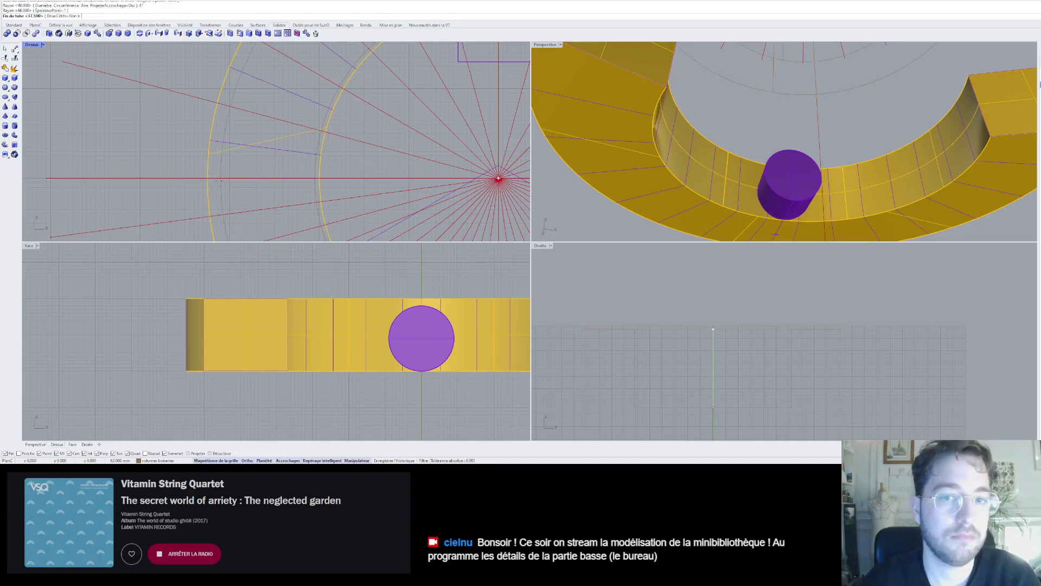
scroll(622, 209, "down", 5)
left_click(623, 209)
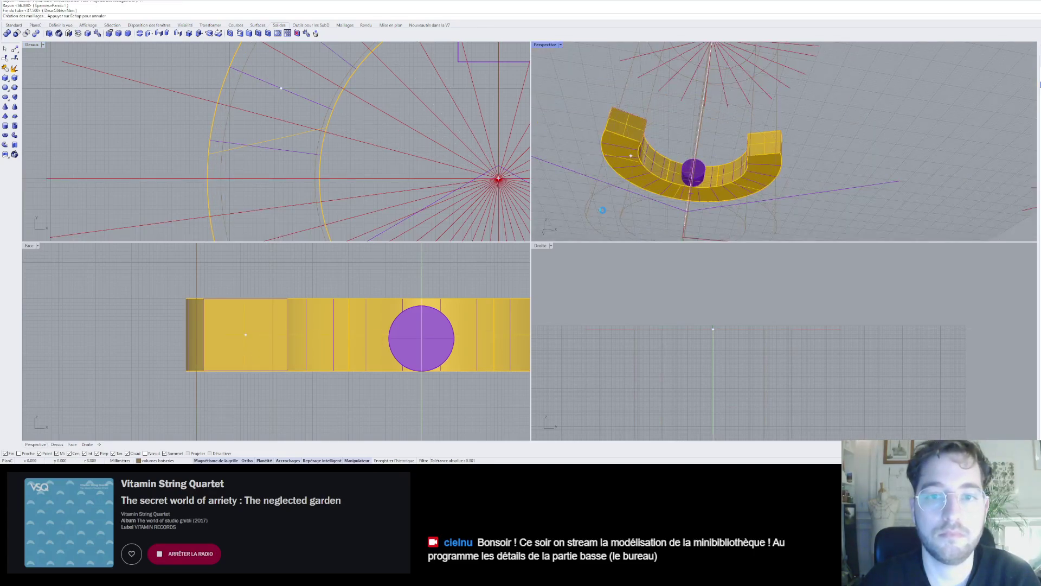
- Lower the new tube along its vertical axis until its top rim is roughly level with the ring's upper edge
right_click_drag(647, 163, 642, 196)
scroll(643, 196, "down", 5)
left_click(677, 169)
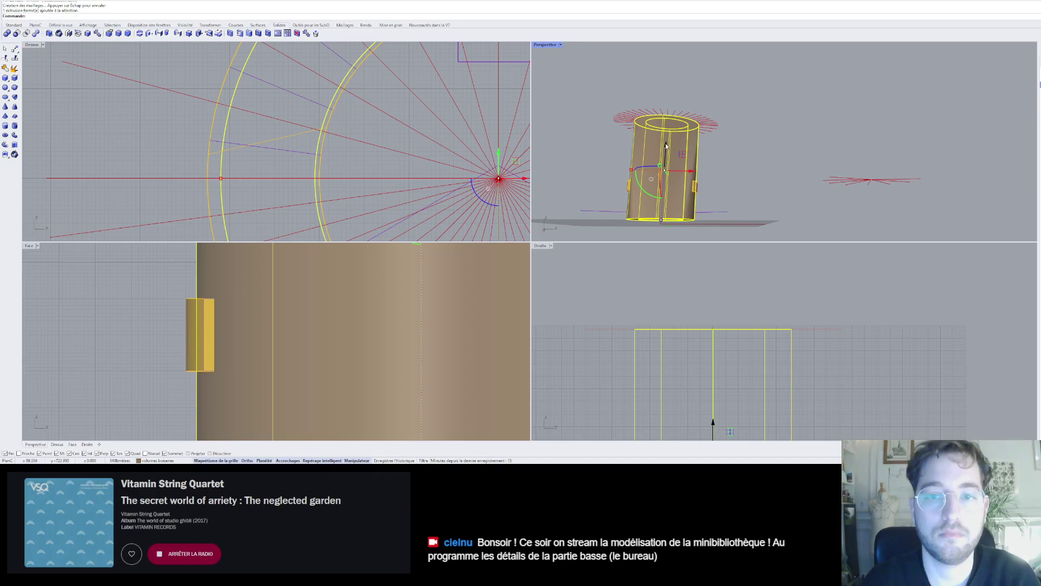
left_click_drag(666, 146, 665, 206)
scroll(203, 280, "down", 3)
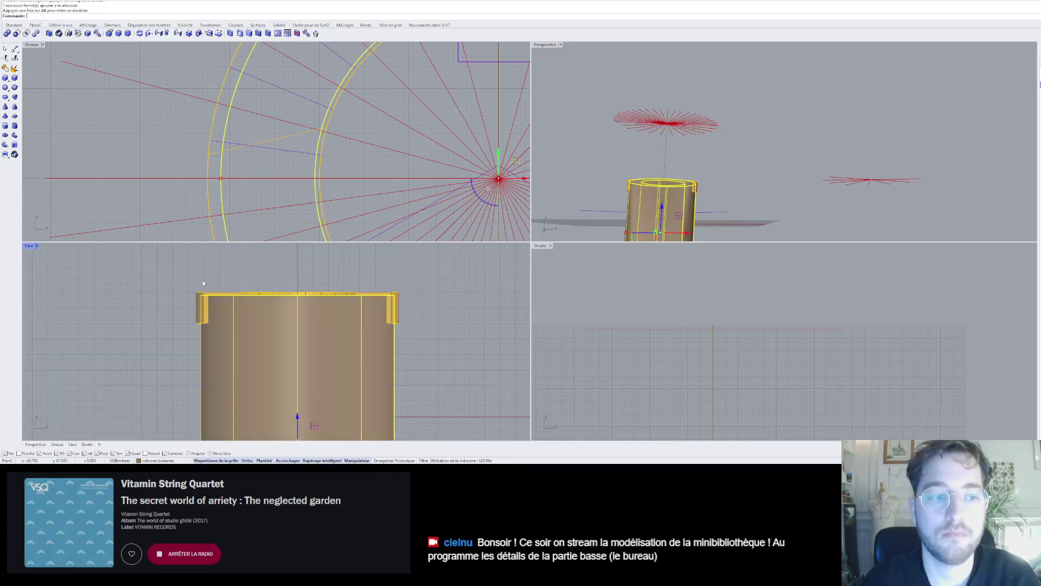
- Fine-adjust the tube's vertical position so its top rim sits slightly below the ring's upper edge
scroll(304, 394, "up", 2)
scroll(307, 388, "down", 4)
scroll(295, 395, "up", 2)
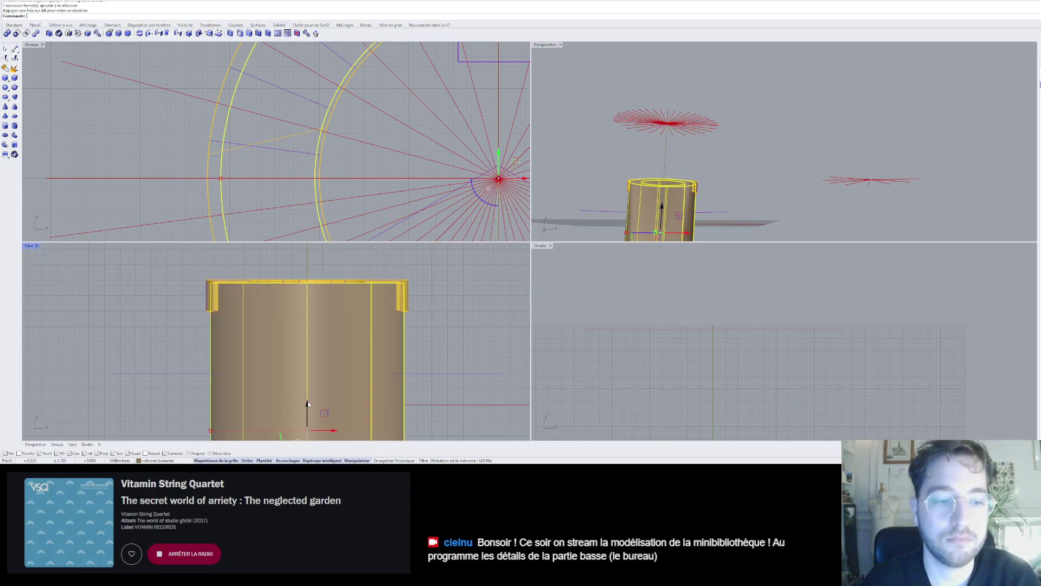
left_click_drag(307, 404, 307, 403)
scroll(326, 293, "up", 5)
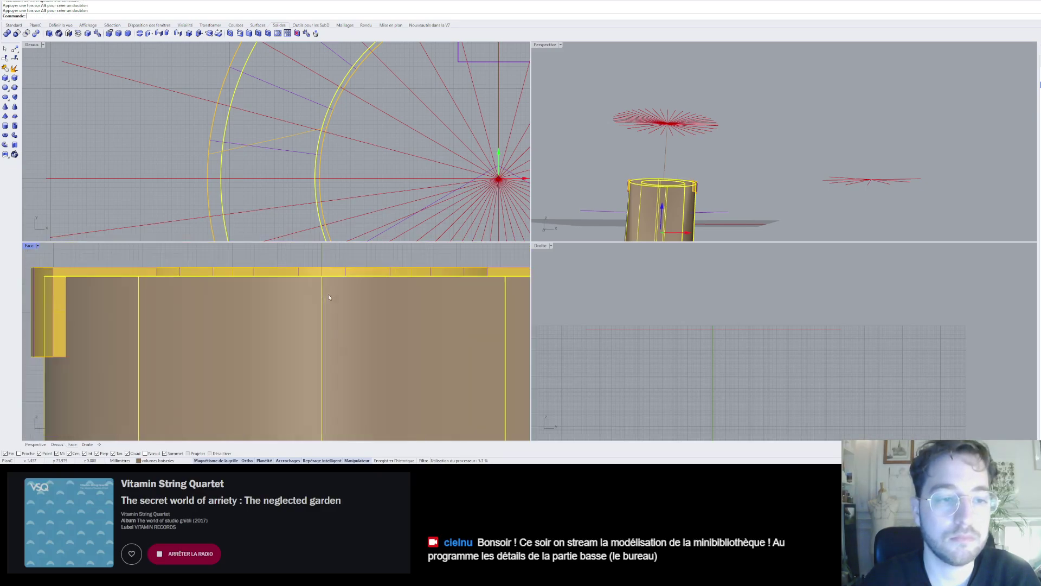
scroll(324, 283, "up", 3)
right_click_drag(537, 203, 649, 198)
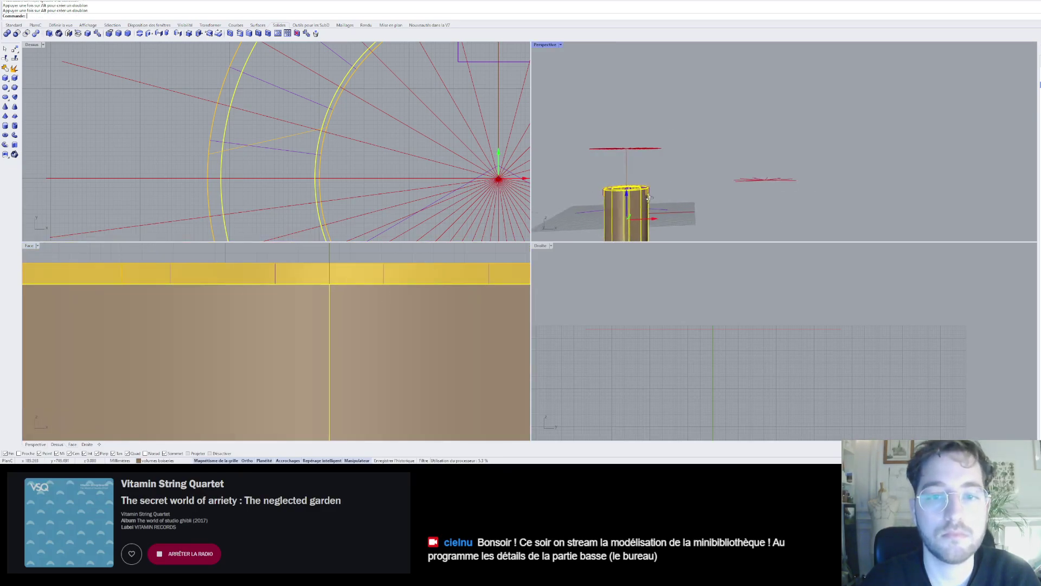
scroll(599, 195, "up", 10)
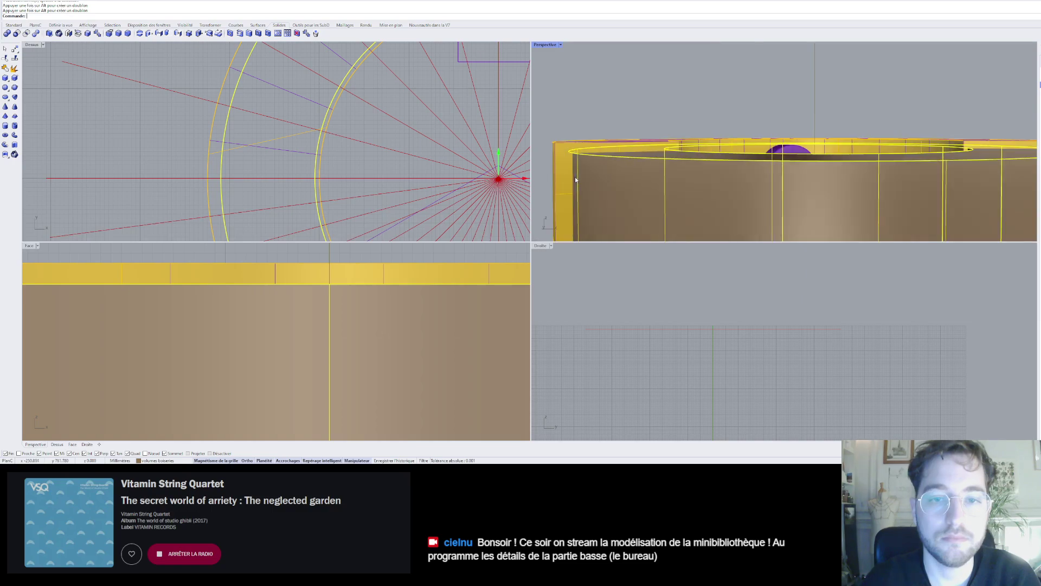
- Draw a straight polyline in the top view from the outer corner of the ring's left end to the centre of the radial lines
key("Escape")
scroll(314, 126, "down", 10)
scroll(317, 182, "up", 8)
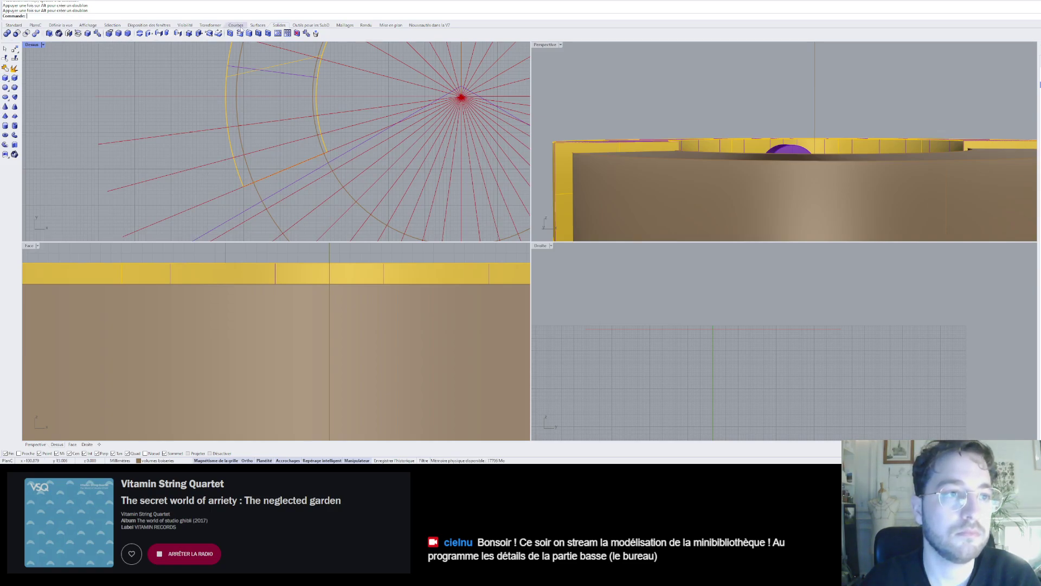
left_click(236, 26)
left_click(6, 116)
scroll(237, 188, "up", 3)
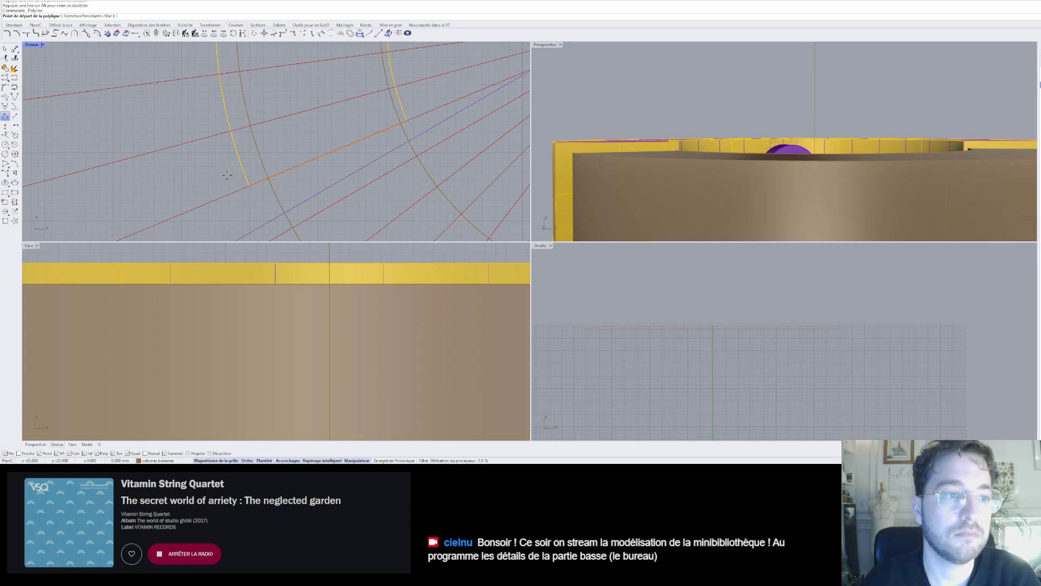
left_click(227, 175)
scroll(228, 174, "down", 10)
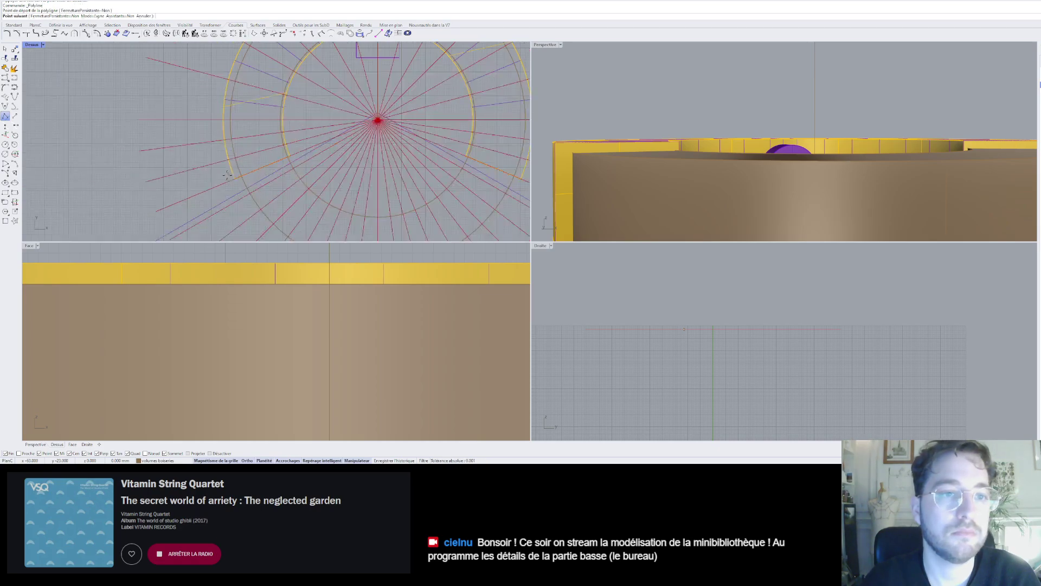
scroll(376, 121, "up", 6)
left_click(385, 121)
scroll(385, 127, "down", 2)
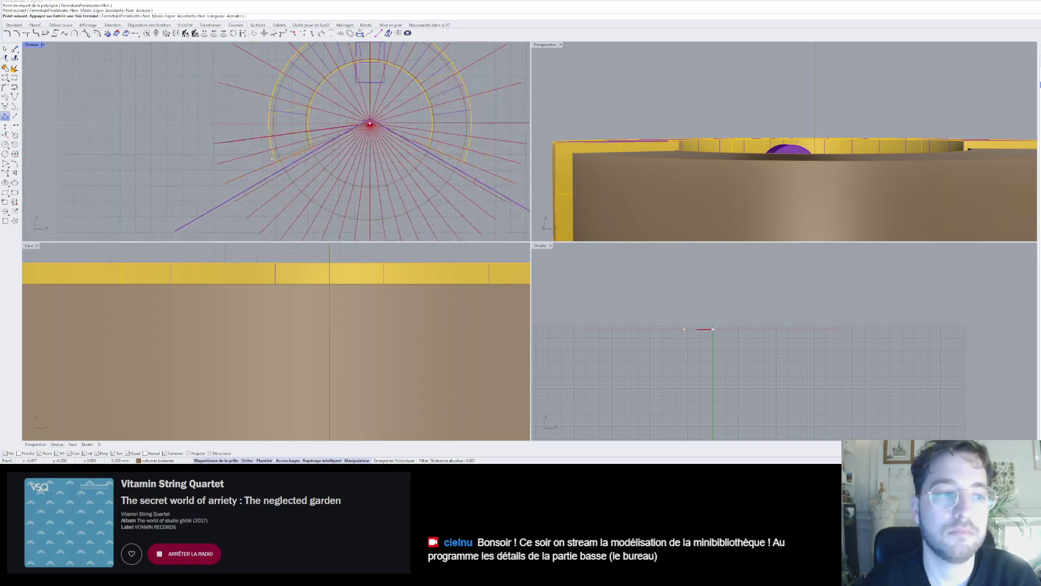
scroll(401, 149, "down", 2)
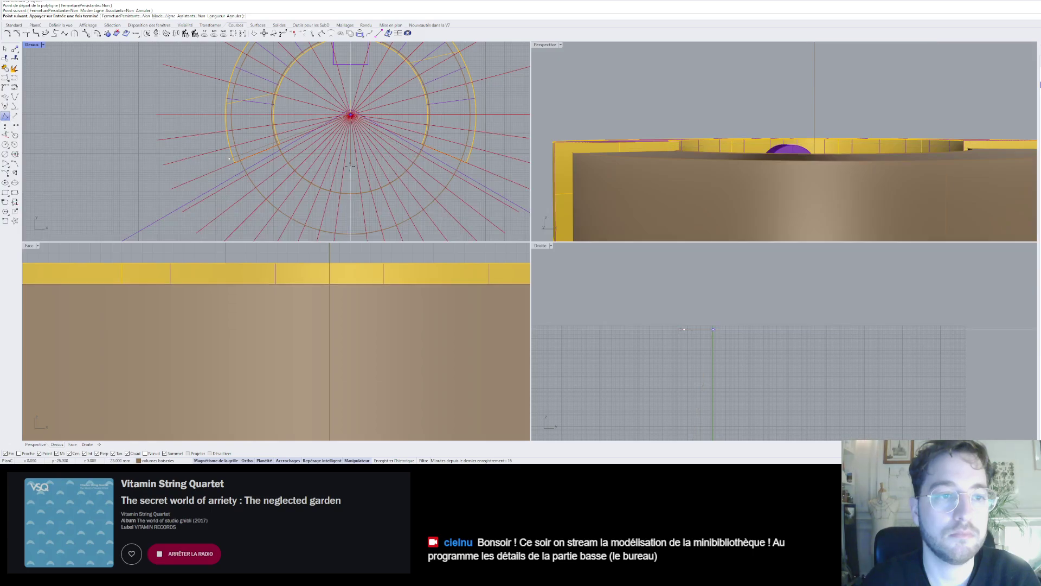
key("Return")
- Mirror the new line with Symétrie across the vertical axis through the centre of the radial lines
scroll(271, 162, "up", 1)
left_click(236, 156)
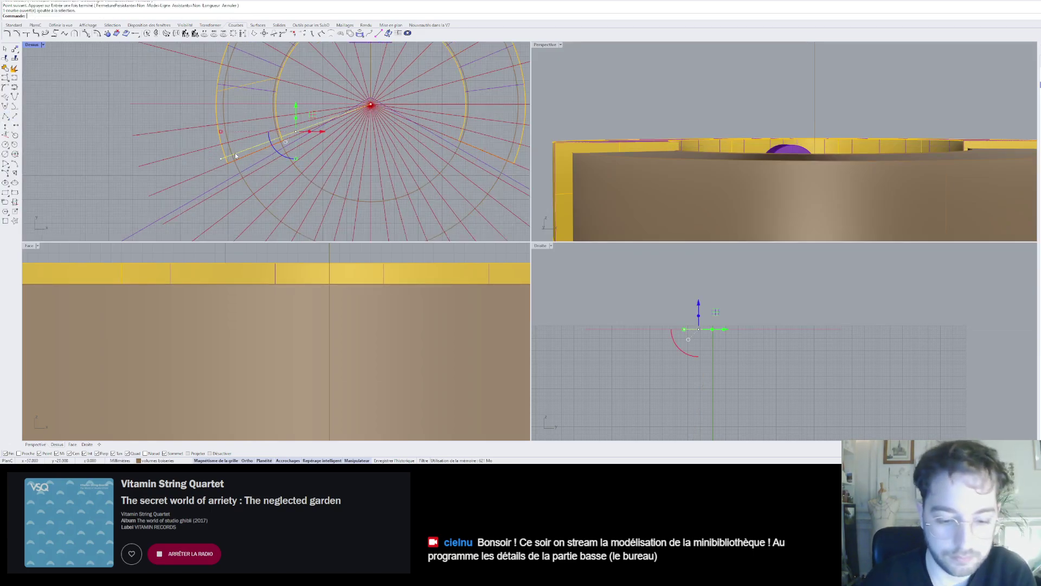
type("Symétrie")
key("Return")
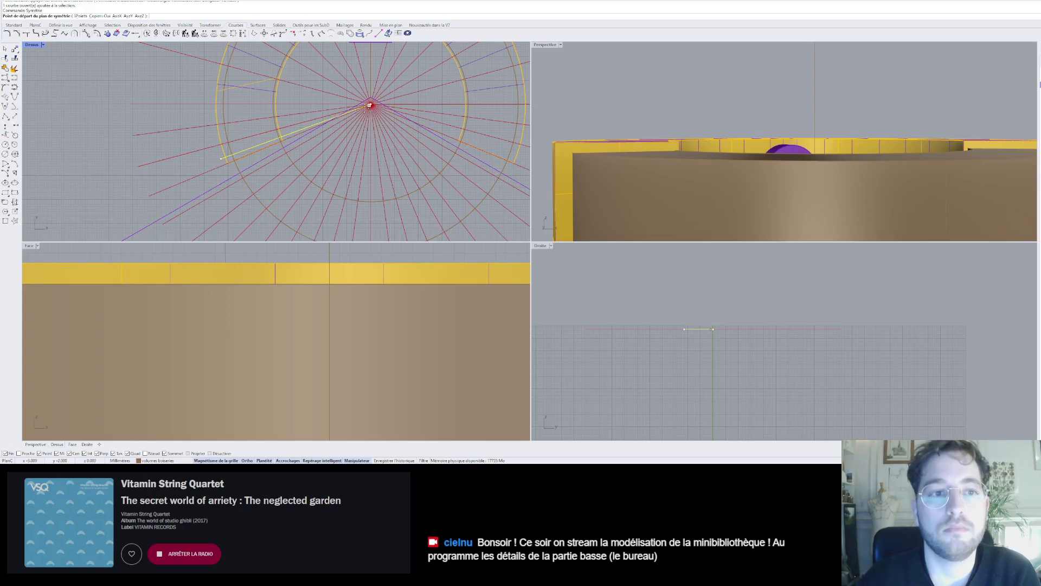
left_click(370, 105)
left_click(371, 172)
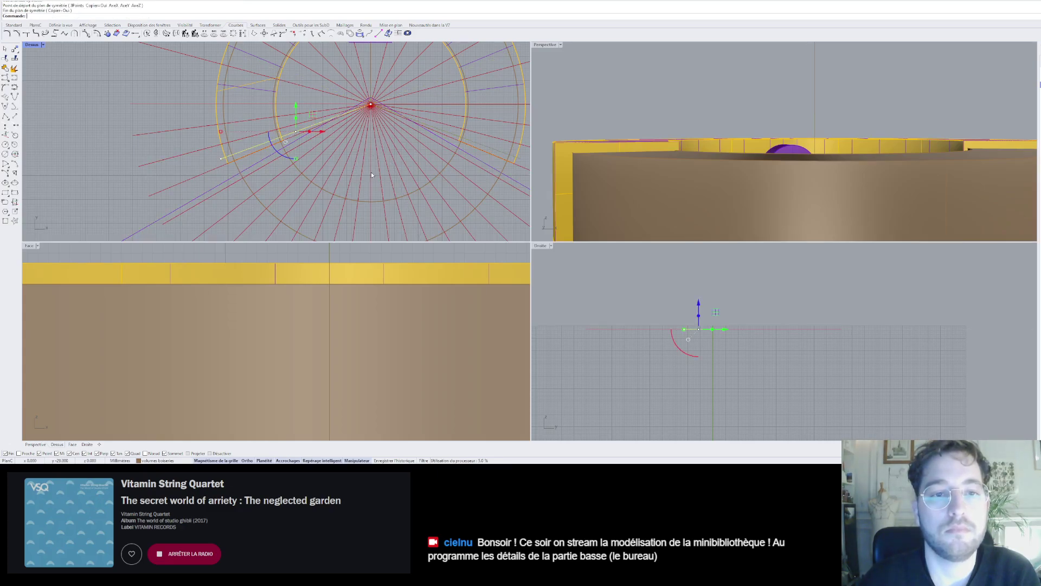
key("Escape")
- Extrude both mirrored lines vertically downward into surfaces that extend past the tube's lower end
left_click(495, 150)
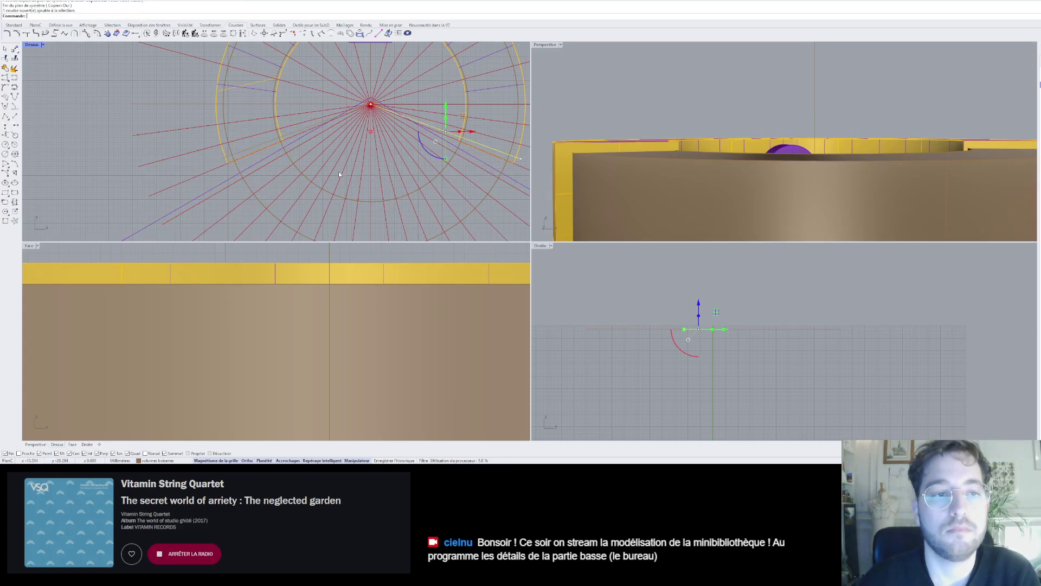
left_click(238, 155, "shift")
scroll(735, 141, "down", 10)
mouse_move(736, 141)
right_mouse_down()
mouse_move(749, 190)
mouse_move(752, 147)
right_mouse_up()
scroll(751, 178, "down", 5)
scroll(760, 103, "down", 6)
left_click_drag(758, 87, 759, 201)
right_click_drag(800, 151, 788, 174)
key("Escape")
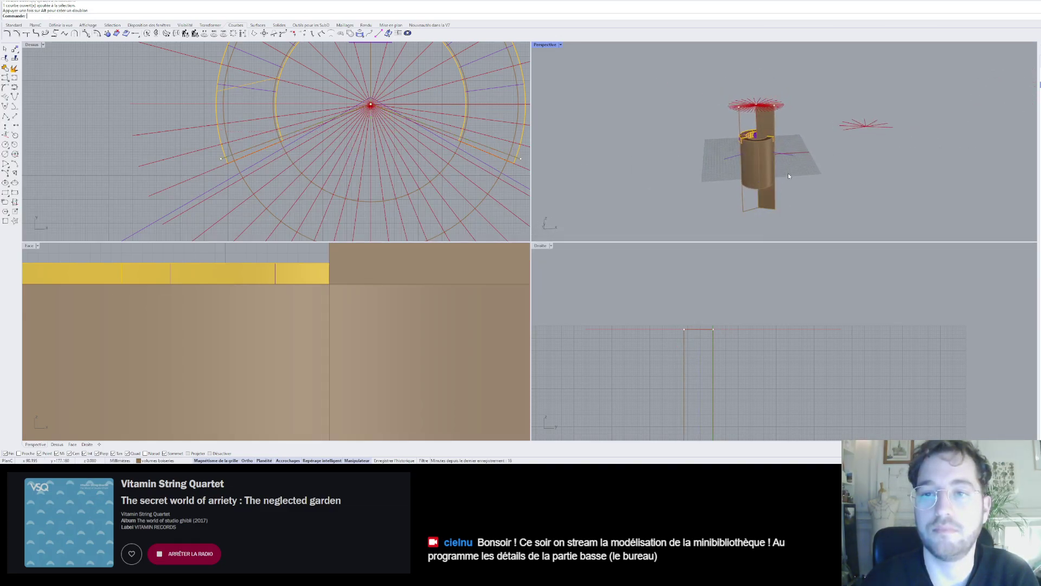
- Trim away the tube's front section between the two vertical surfaces, and delete those cutting surfaces
scroll(765, 128, "up", 5)
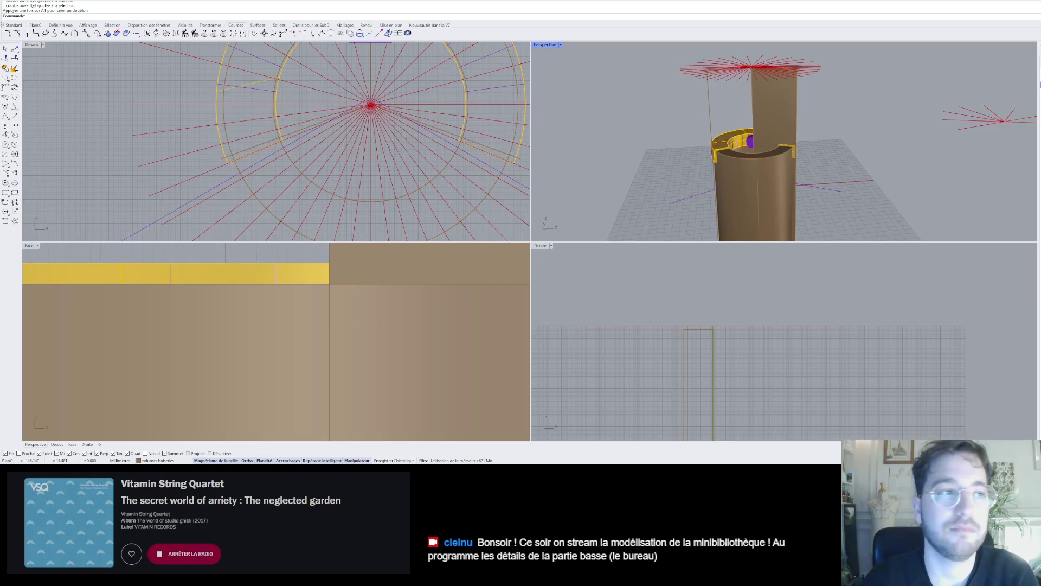
left_click(5, 67)
left_click(757, 90)
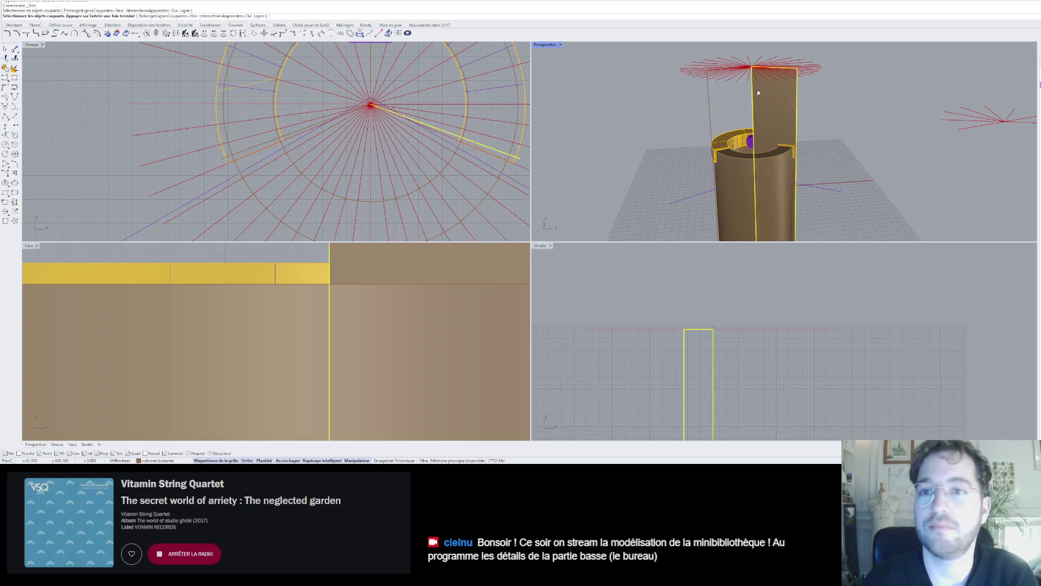
left_click(727, 100)
key("Escape")
left_click(773, 116)
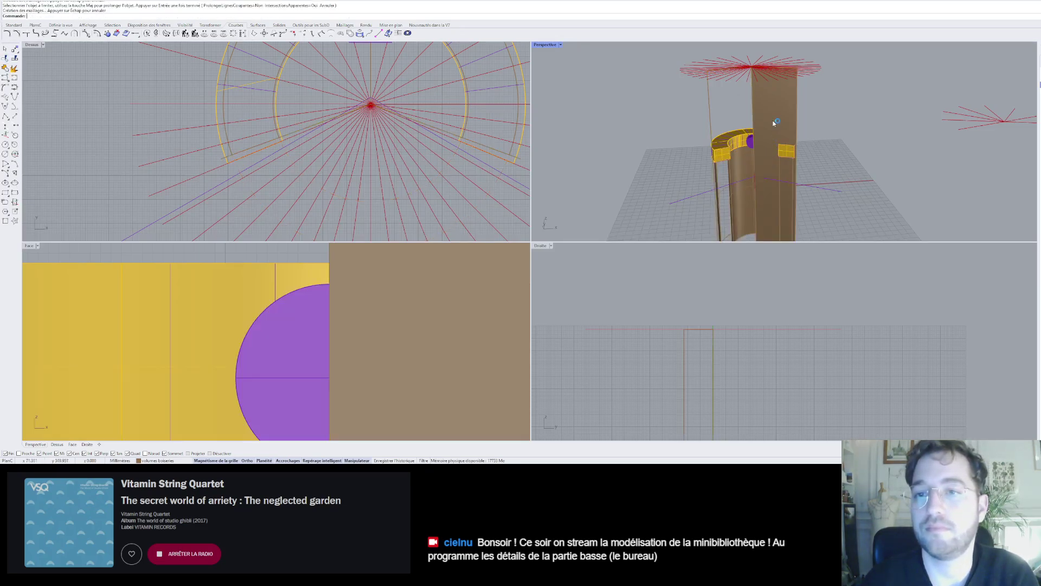
key("Delete")
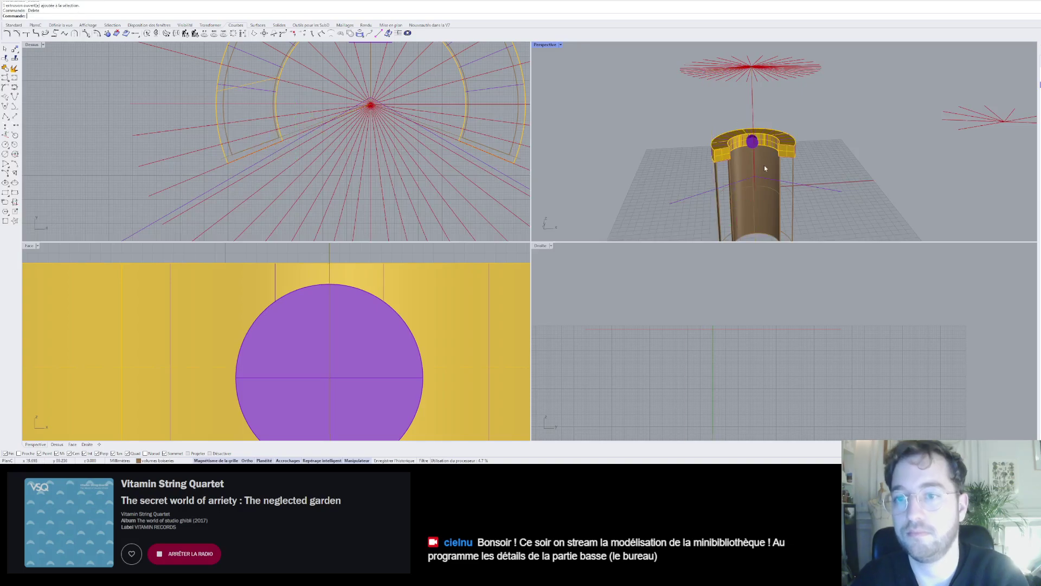
- Cap the open planar ends of the trimmed tube to make it a closed solid
left_click(764, 164)
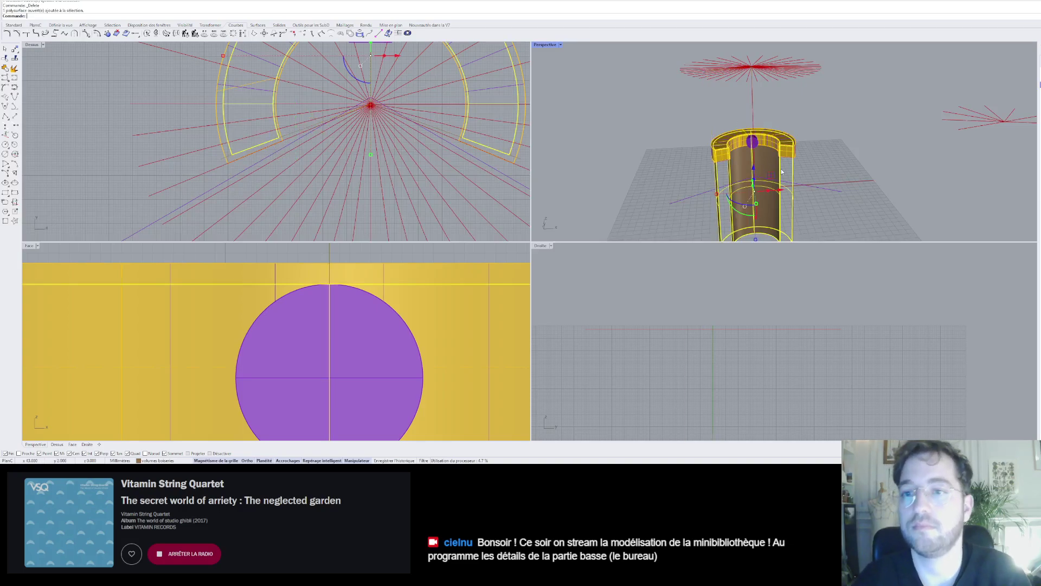
left_click(280, 24)
left_click(68, 33)
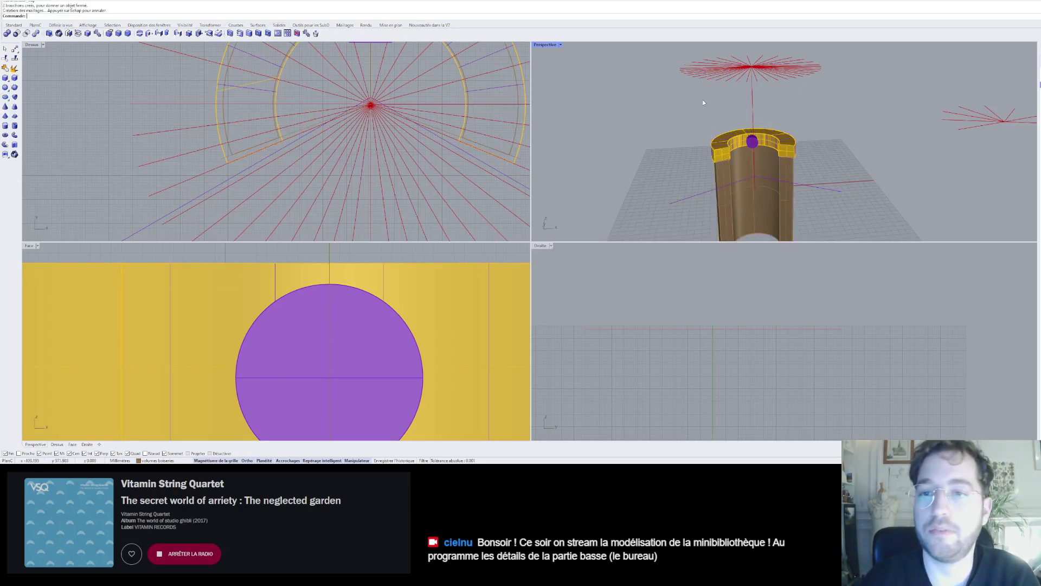
- Delete the capped tube from below the ring segment
scroll(728, 174, "up", 5)
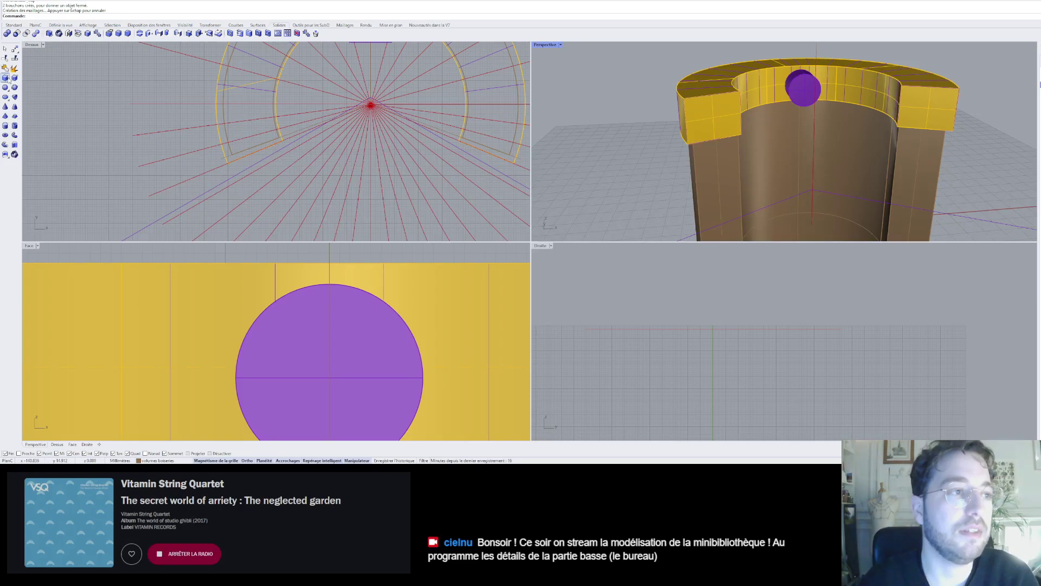
left_click(17, 33)
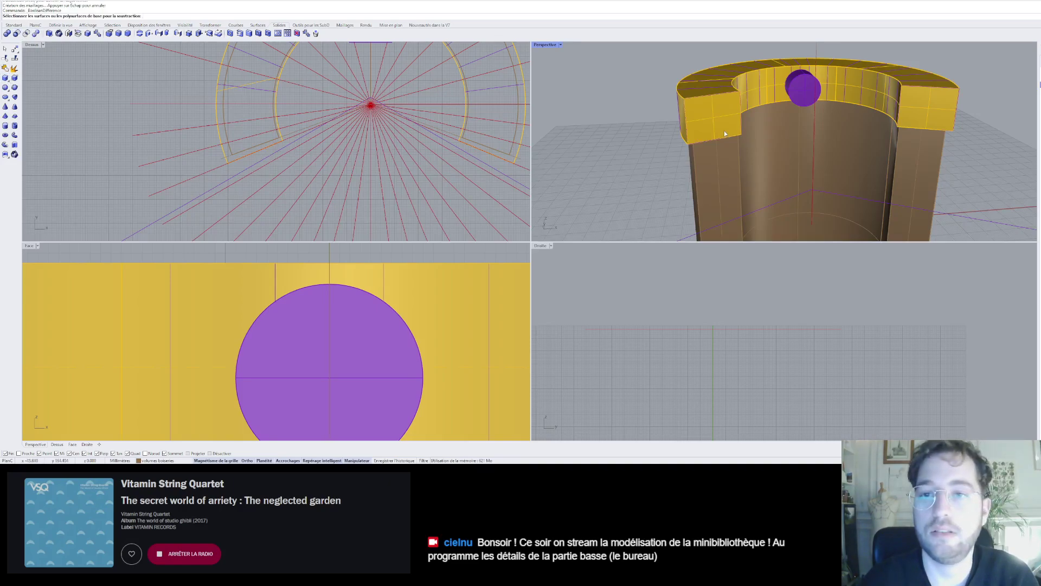
left_click(720, 169)
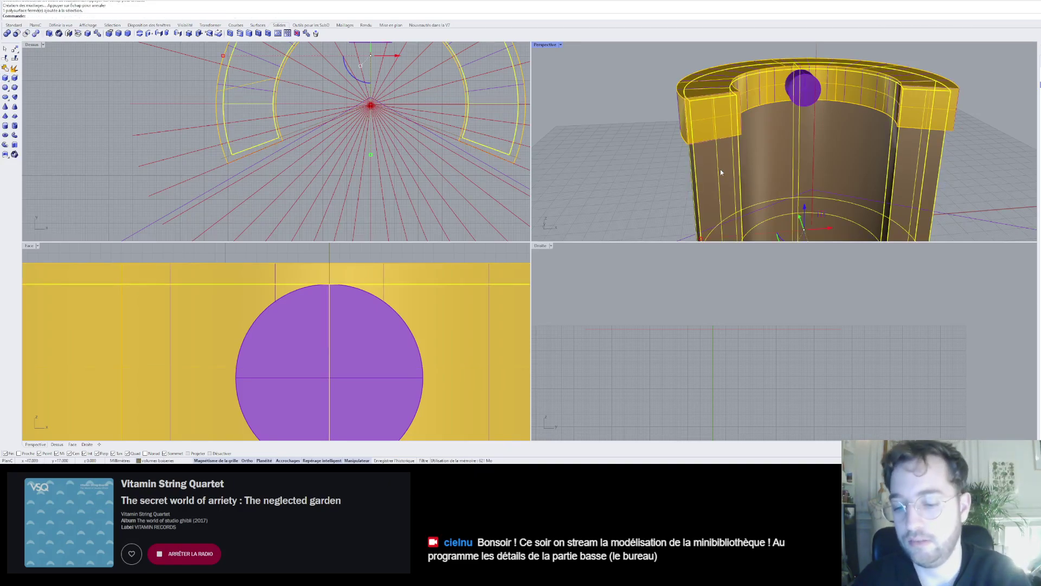
key("Delete")
- Examine the ring segment and the cylinder from below and from the front, including where the cylinder meets the ring's inner wall
right_click_drag(720, 169, 769, 94)
scroll(769, 94, "up", 7)
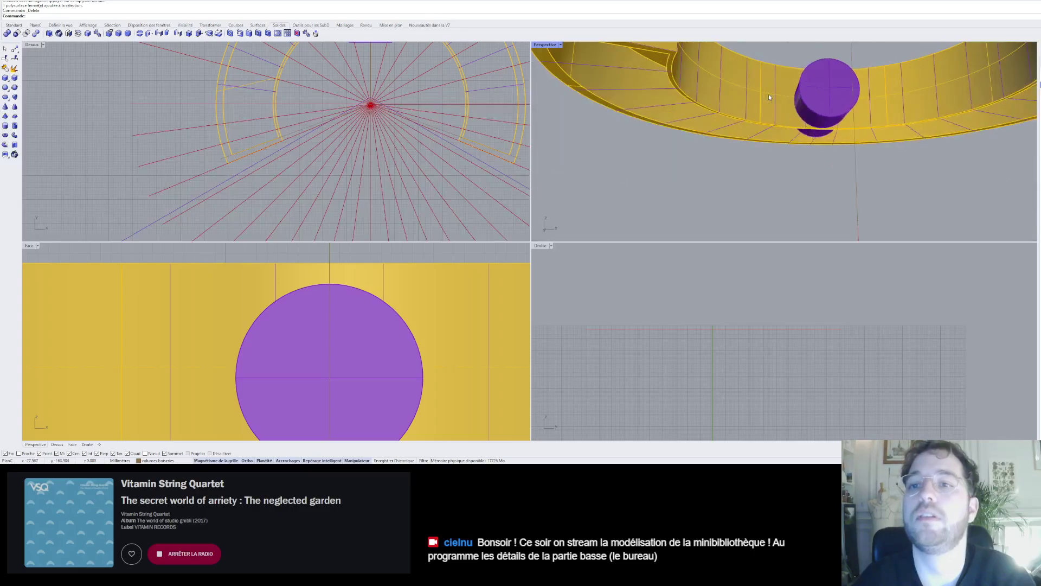
scroll(770, 96, "down", 8)
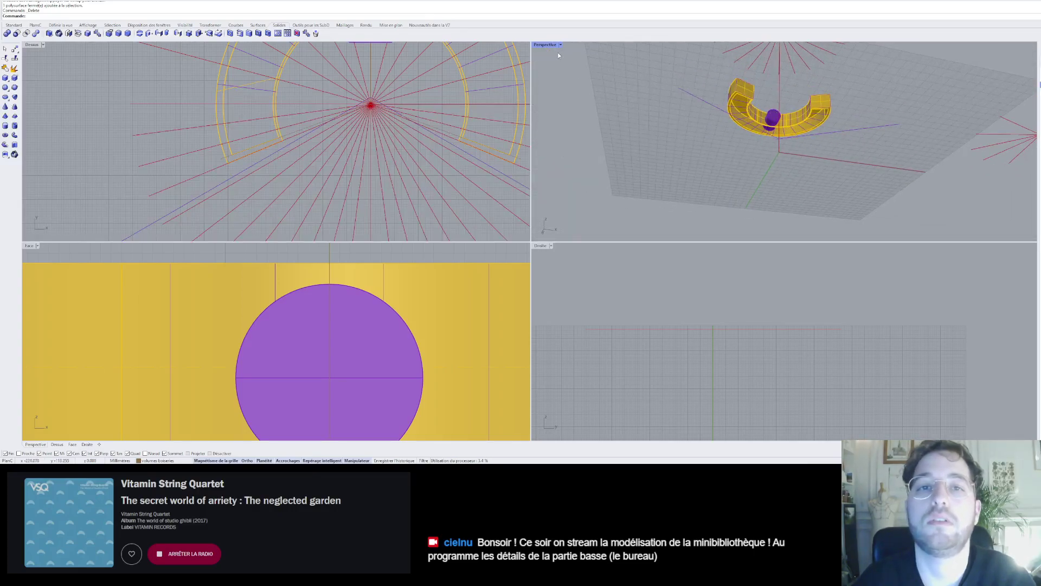
scroll(803, 101, "up", 8)
right_click_drag(791, 100, 752, 162)
scroll(670, 135, "up", 8)
mouse_move(670, 135)
right_mouse_down()
mouse_move(688, 144)
mouse_move(683, 122)
right_mouse_up()
scroll(683, 122, "down", 6)
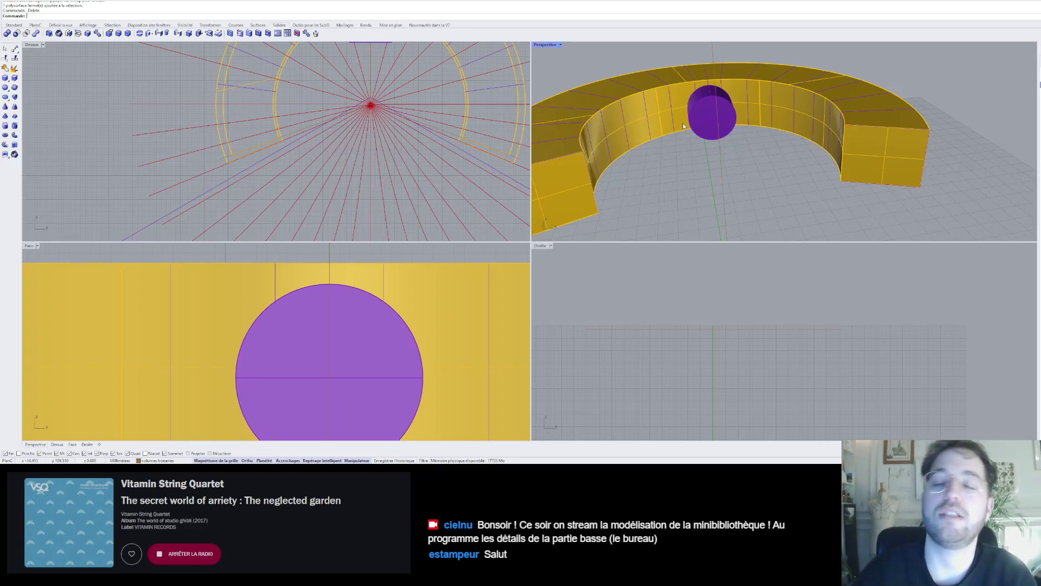
right_click_drag(684, 126, 683, 108)
scroll(682, 107, "up", 7)
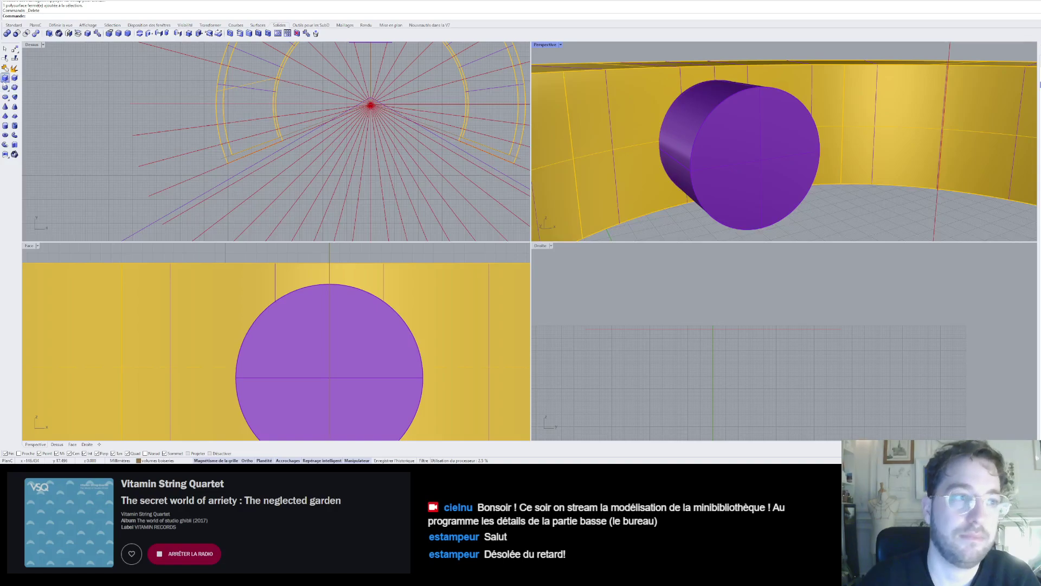
left_click(5, 78)
left_click(691, 171)
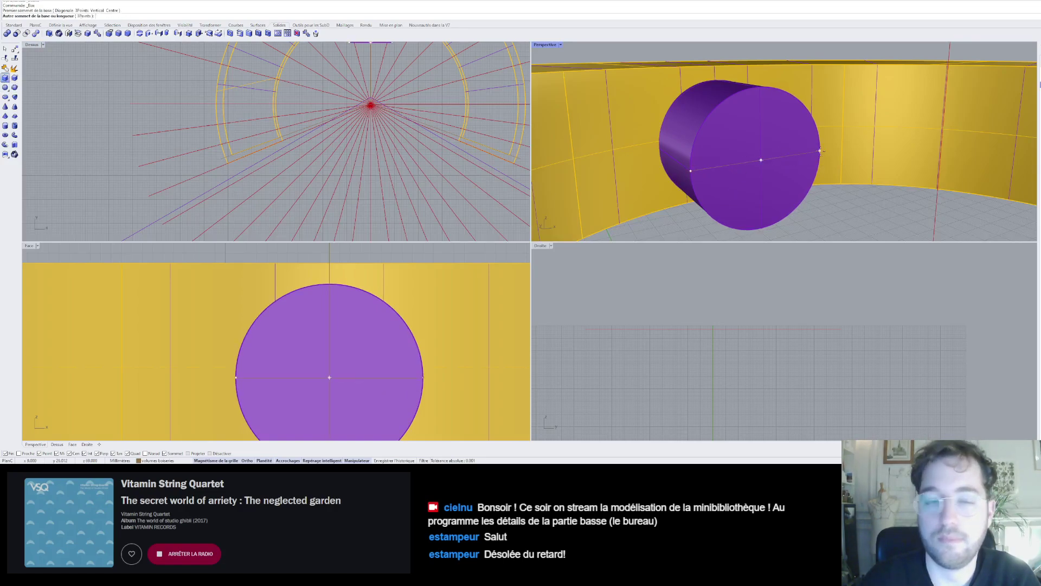
key("Escape")
- Try to create a diagonal box from the right quadrant of the cylinder's front face to a point below its left edge
left_click(17, 79)
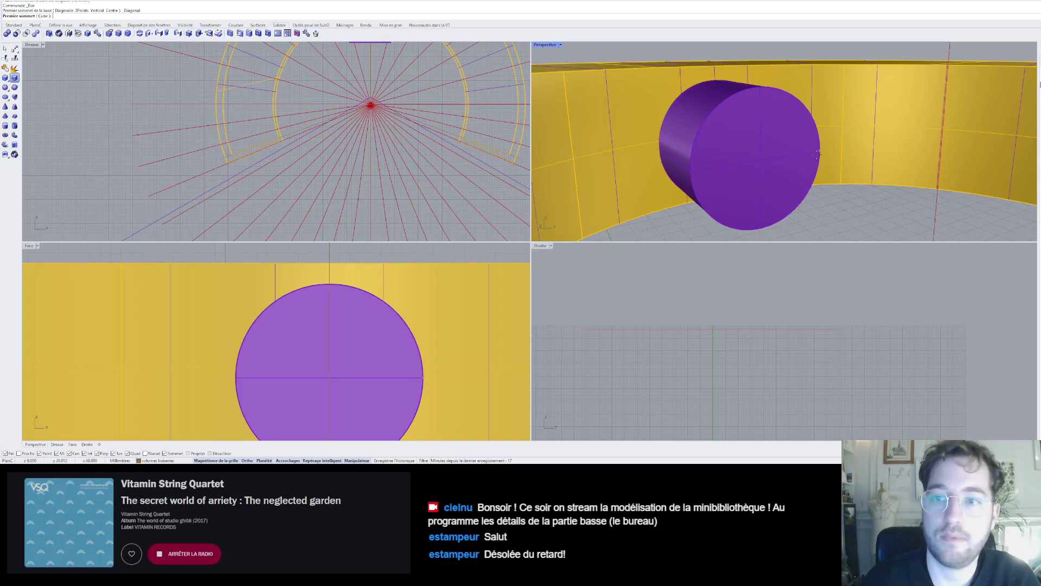
left_click(820, 148)
scroll(759, 151, "down", 5)
right_click_drag(670, 140, 761, 118)
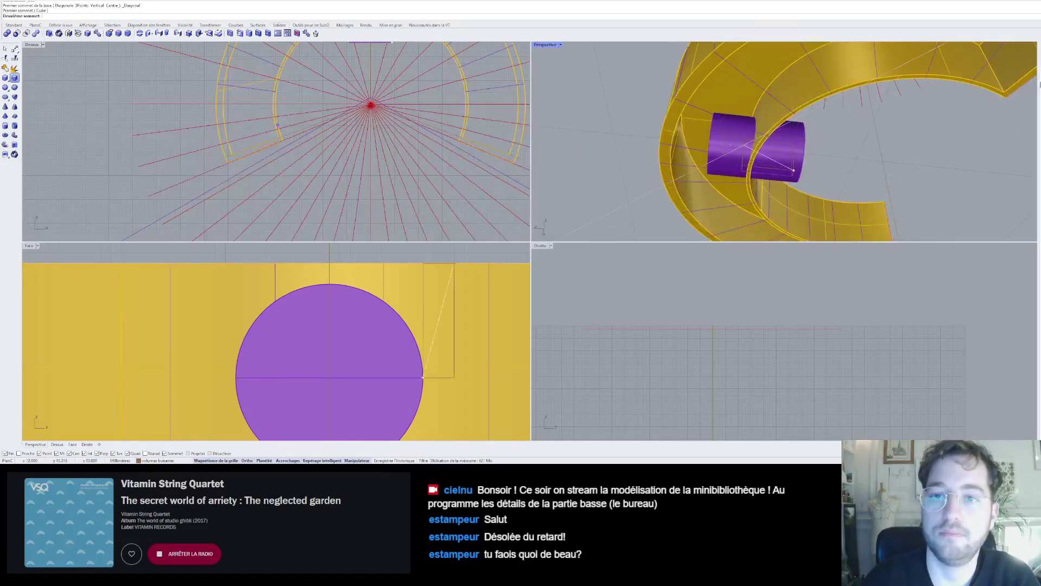
scroll(715, 130, "up", 4)
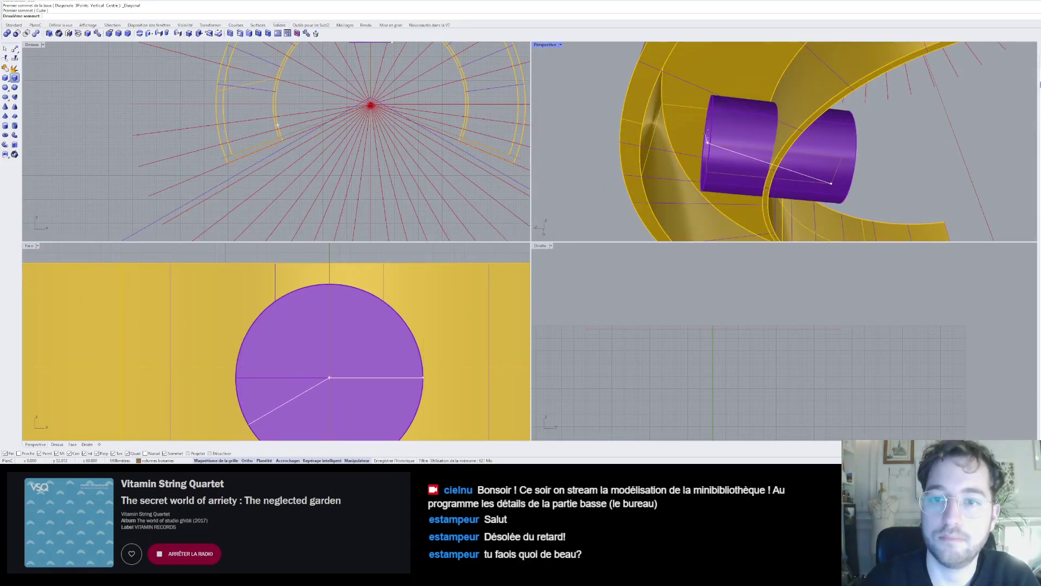
scroll(273, 308, "down", 5)
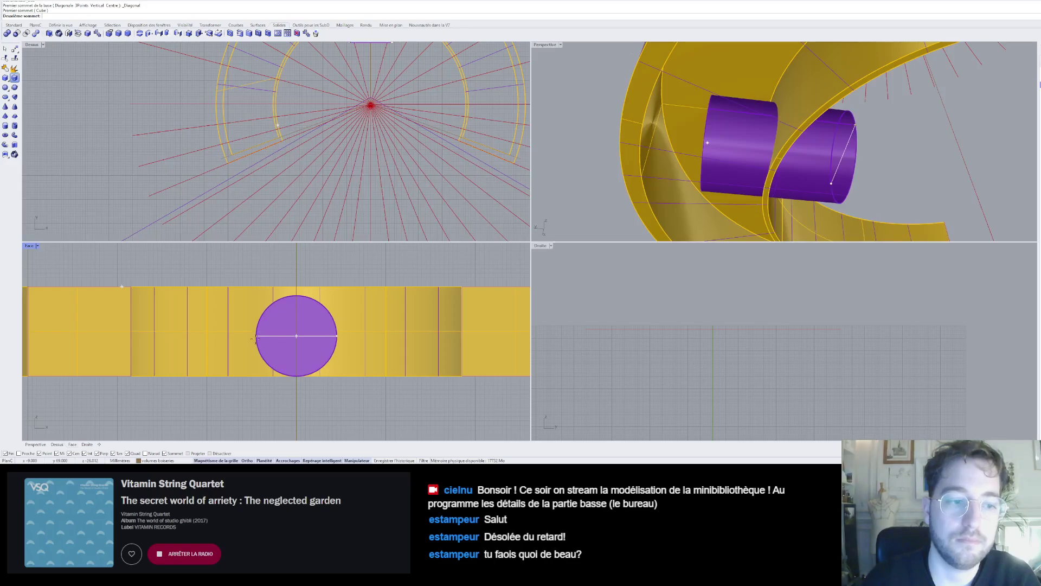
scroll(252, 399, "up", 1)
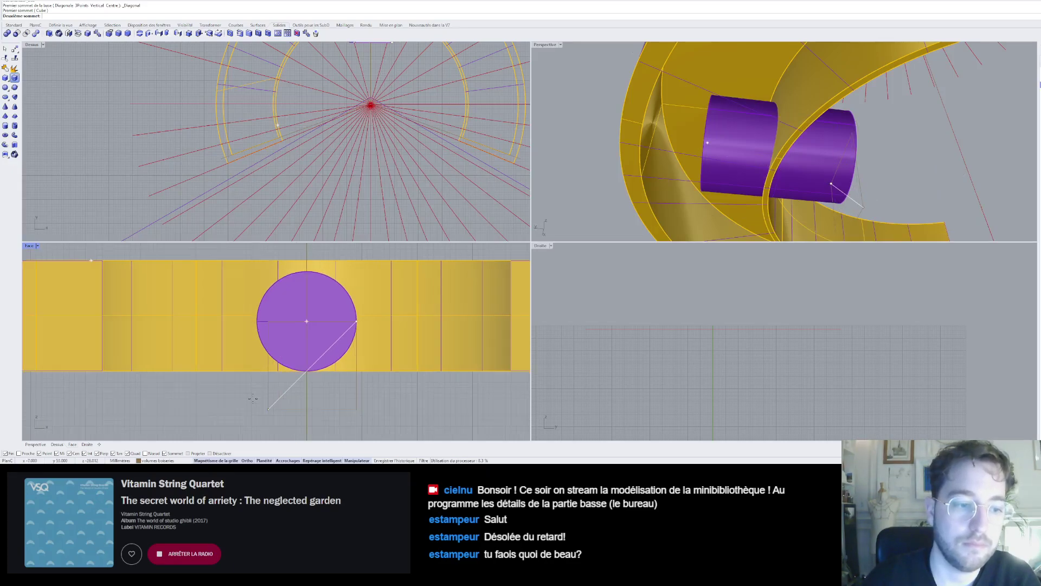
scroll(253, 398, "up", 1)
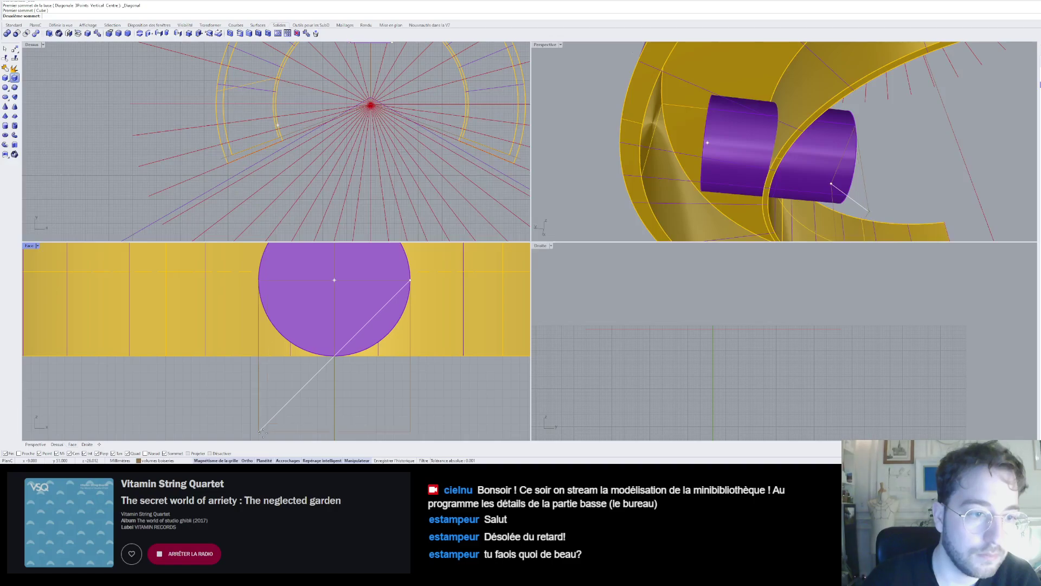
left_click(262, 432)
scroll(812, 179, "down", 10)
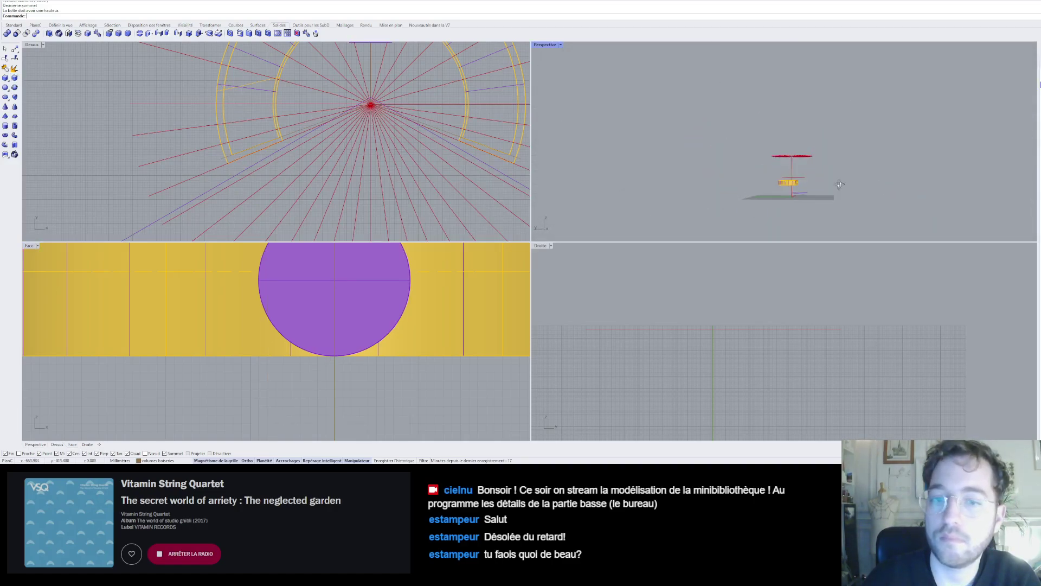
left_click_drag(430, 375, 336, 373)
left_click(381, 383)
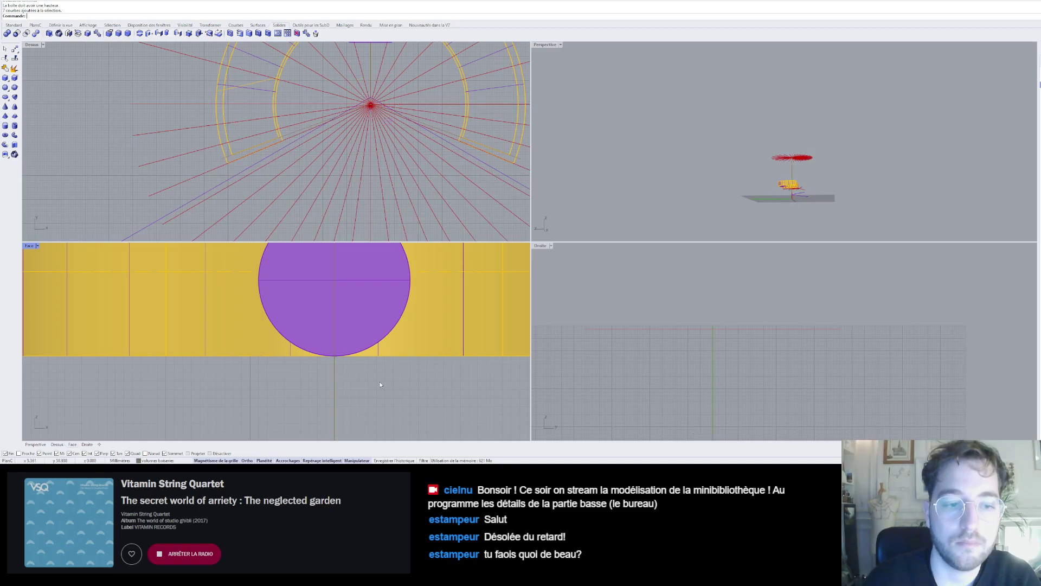
right_click(381, 383)
key("Escape")
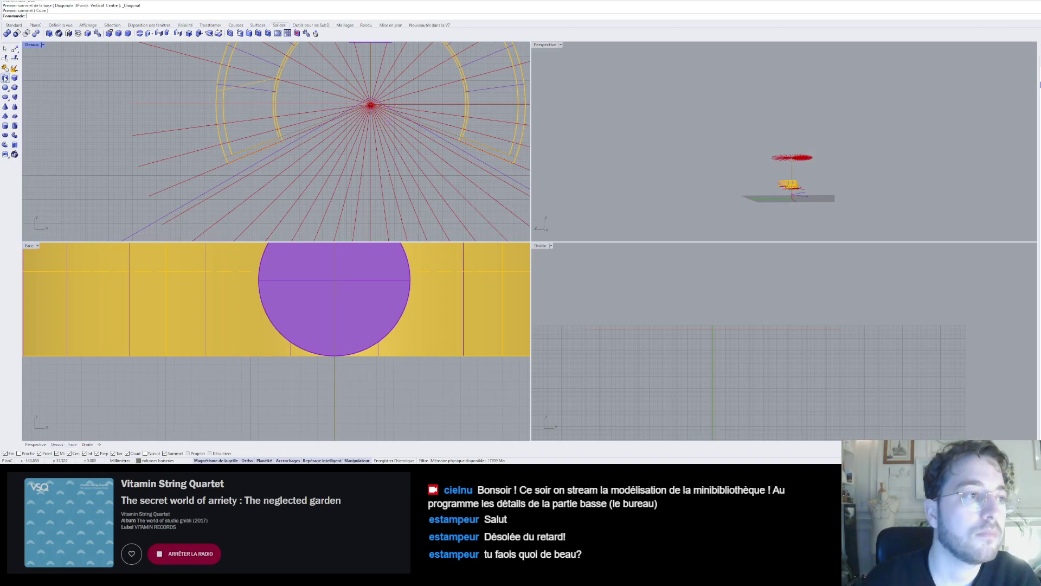
left_click(5, 77)
left_click(409, 280)
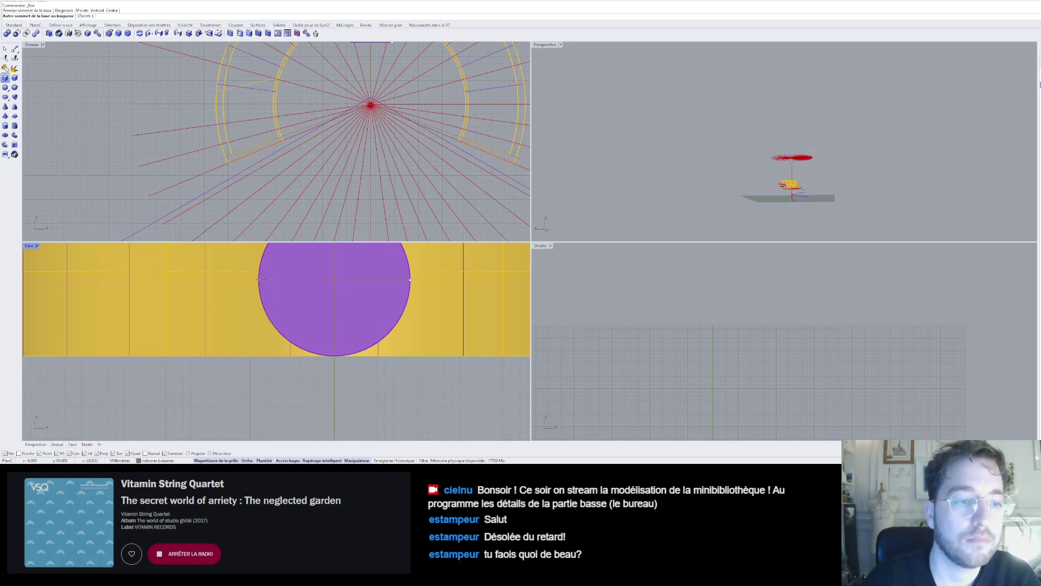
left_click(260, 279)
scroll(406, 326, "down", 10)
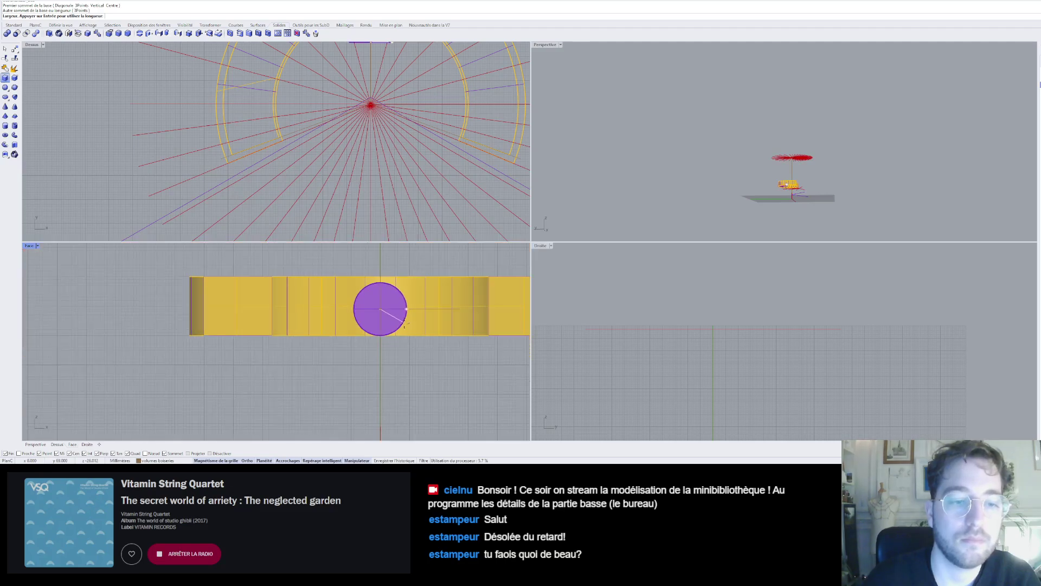
key("Escape")
scroll(406, 326, "up", 4)
scroll(808, 182, "up", 6)
mouse_move(807, 186)
right_mouse_down()
mouse_move(805, 196)
mouse_move(764, 202)
mouse_move(790, 187)
right_mouse_up()
scroll(787, 193, "up", 10)
right_click(792, 185)
left_click(792, 185)
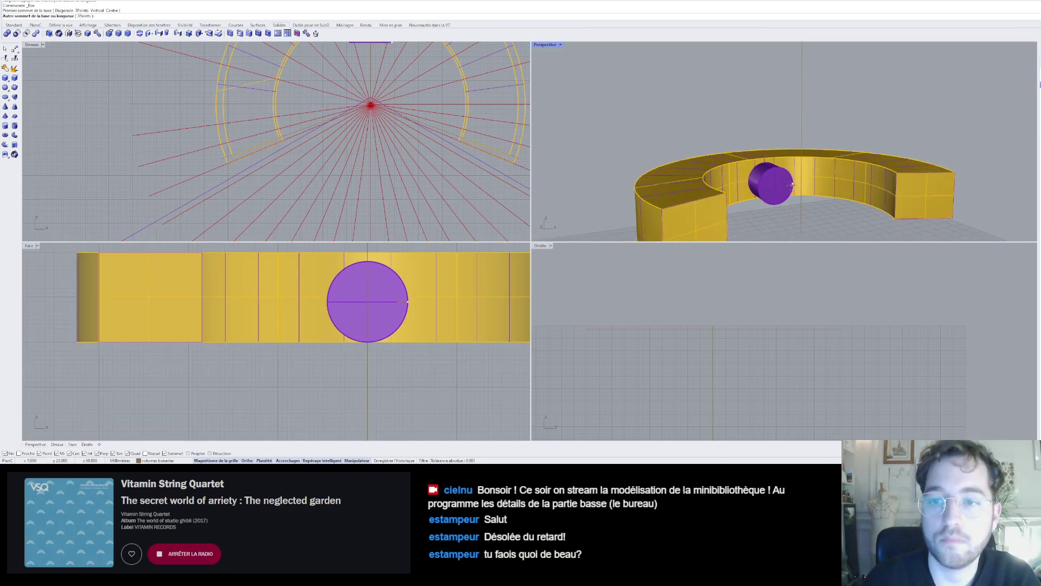
left_click(758, 187)
key("Escape")
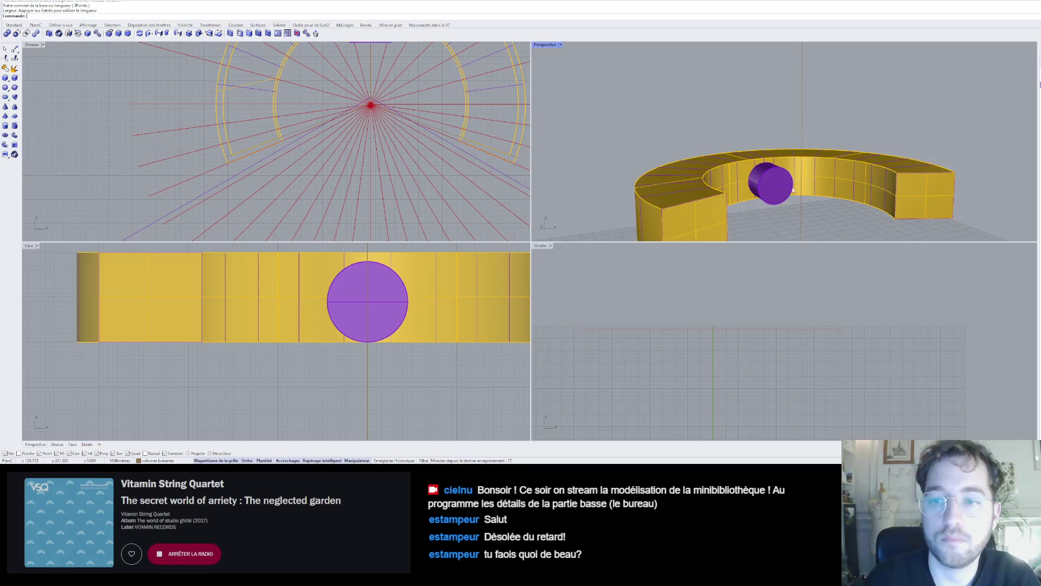
- Create a box matching the cylinder's width and length, running from its horizontal mid-plane down well below the ring segment
right_click(788, 190)
left_click(792, 184)
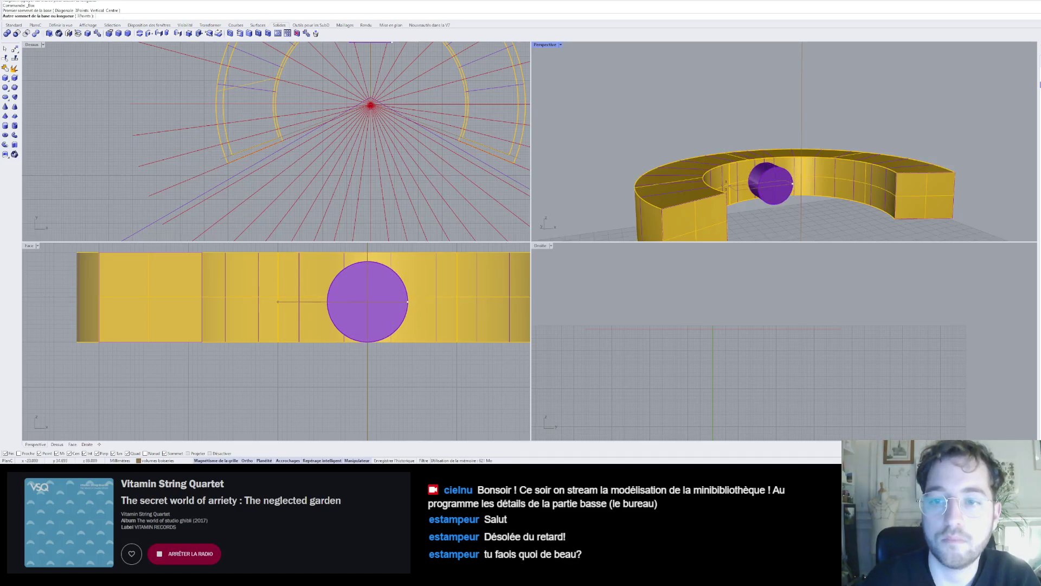
right_click_drag(730, 162, 771, 131)
scroll(675, 136, "down", 5)
scroll(565, 160, "up", 5)
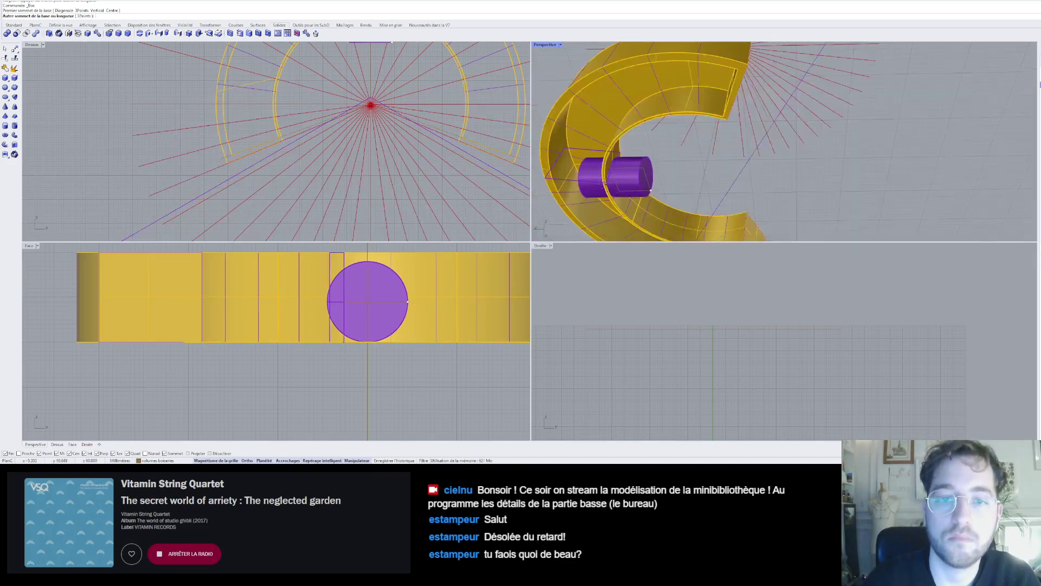
left_click(569, 159)
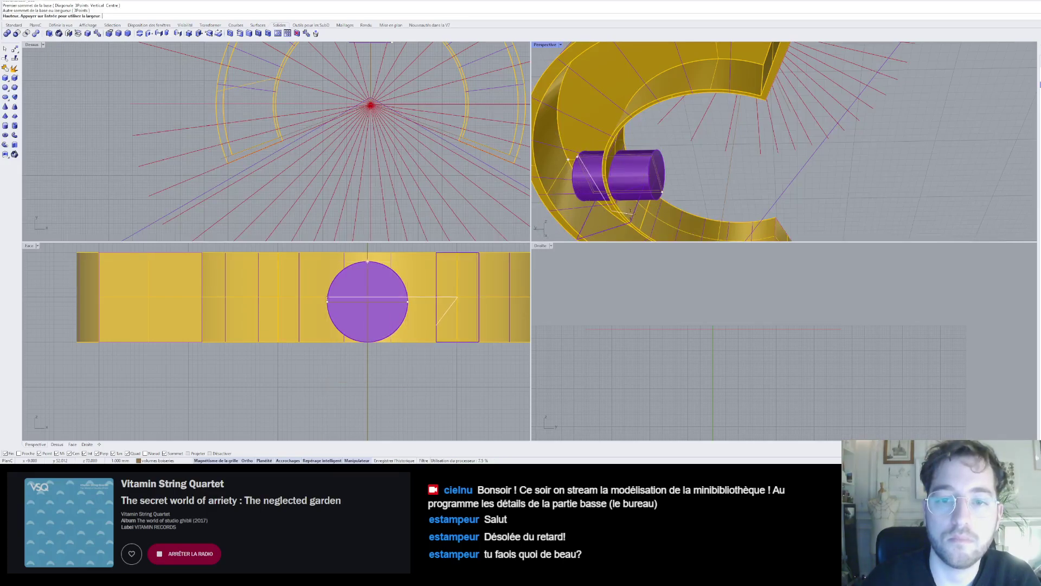
scroll(564, 222, "down", 4)
left_click(561, 228)
right_click_drag(561, 228, 760, 157)
scroll(763, 156, "up", 4)
scroll(762, 158, "up", 5)
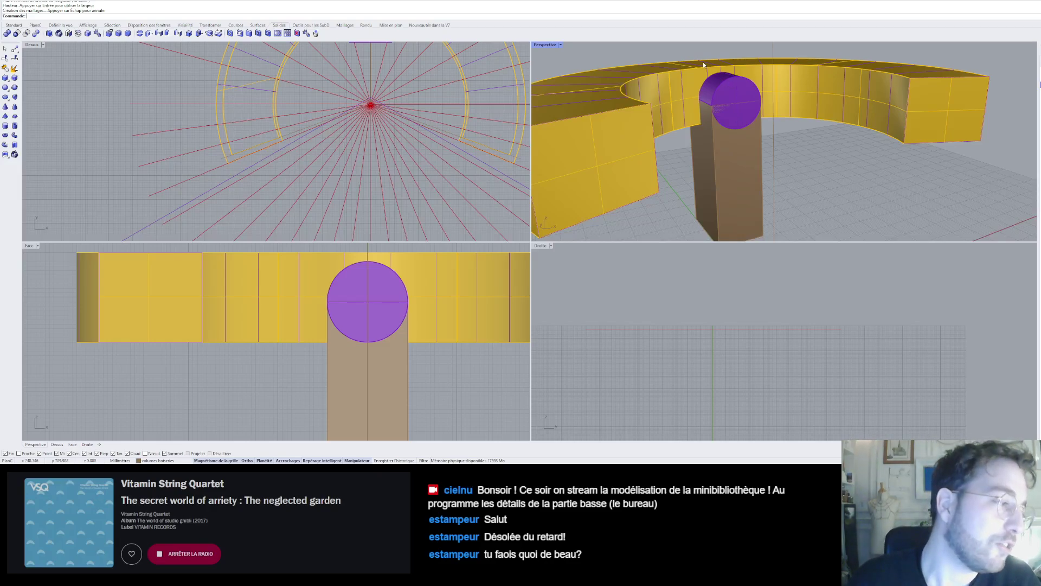
- Subtract the box from the yellow ring segment with Boolean Difference, keeping the box
scroll(727, 121, "down", 3)
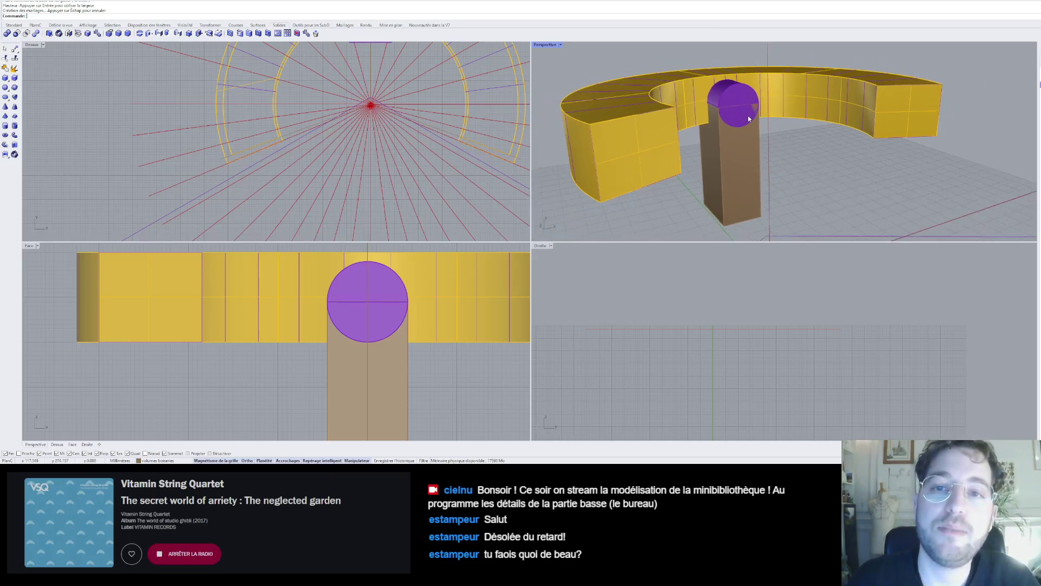
scroll(727, 121, "up", 3)
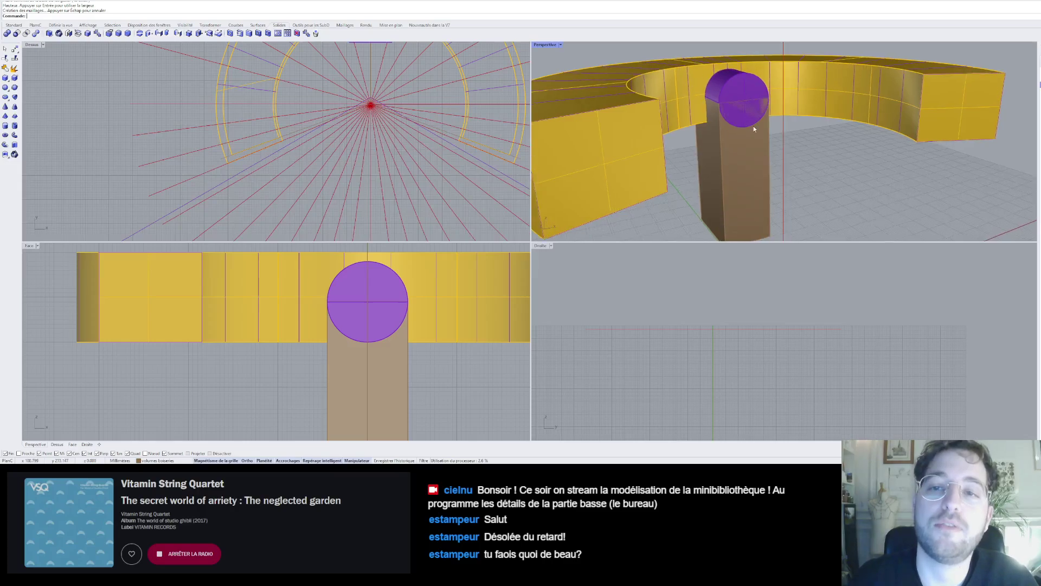
scroll(756, 144, "up", 3)
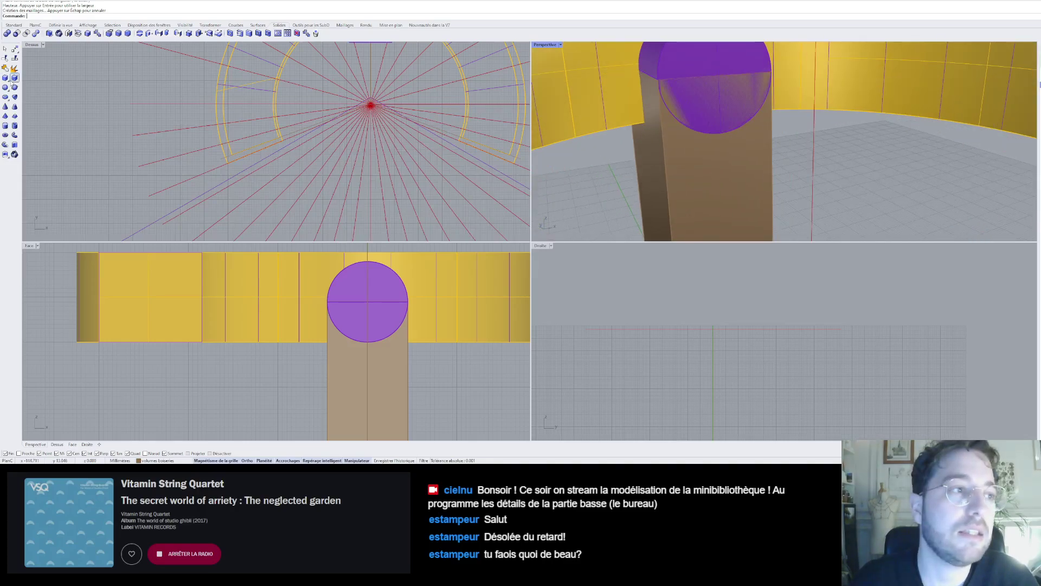
left_click(16, 34)
left_click(587, 107)
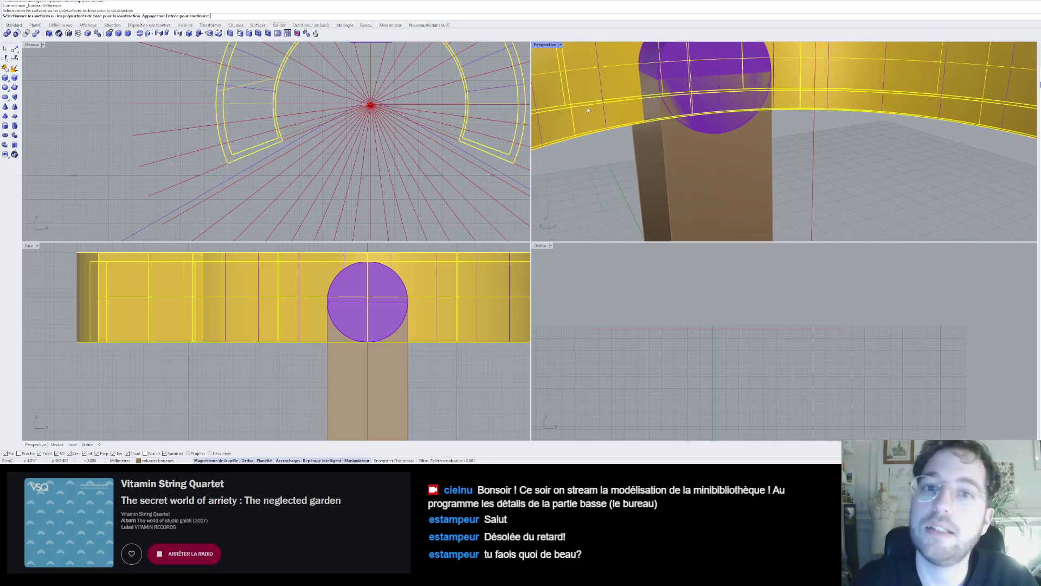
key("Return")
left_click(678, 147)
key("Return")
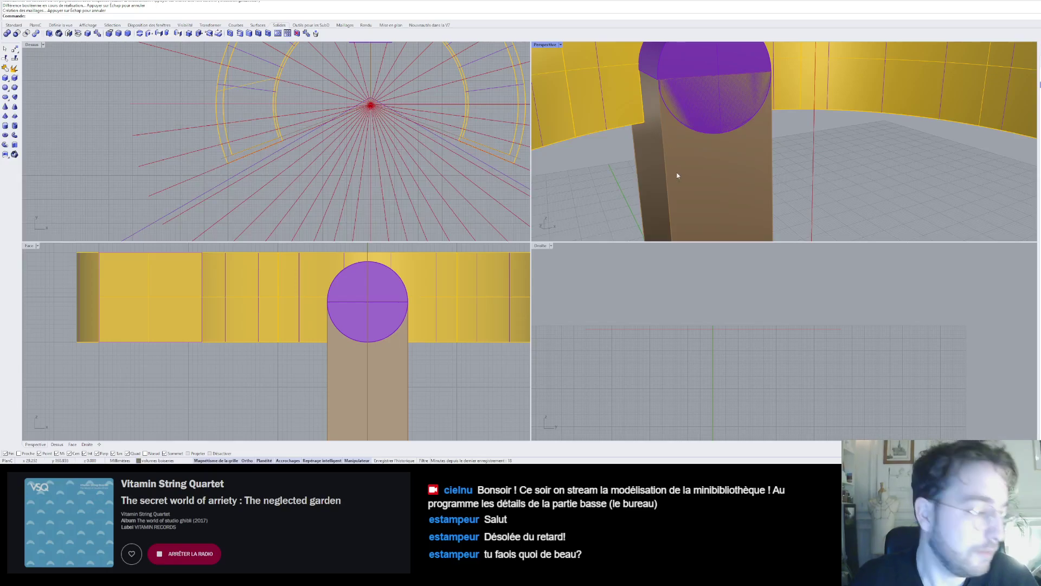
- Subtract the purple cylinder from the notched ring segment with Boolean Difference, keeping the cylinder
key("Return")
left_click(620, 81)
key("Return")
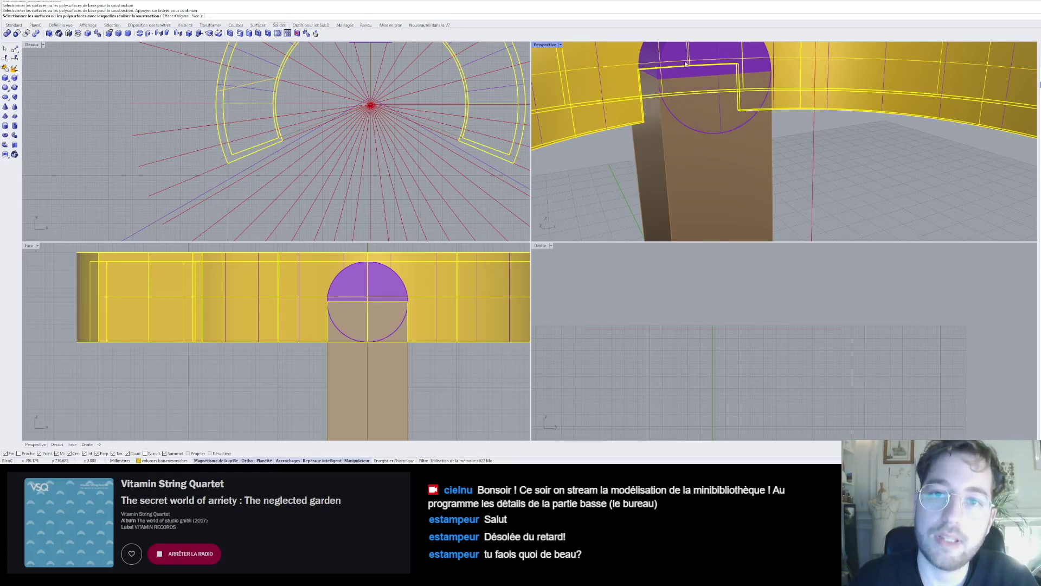
left_click(669, 63)
key("Return")
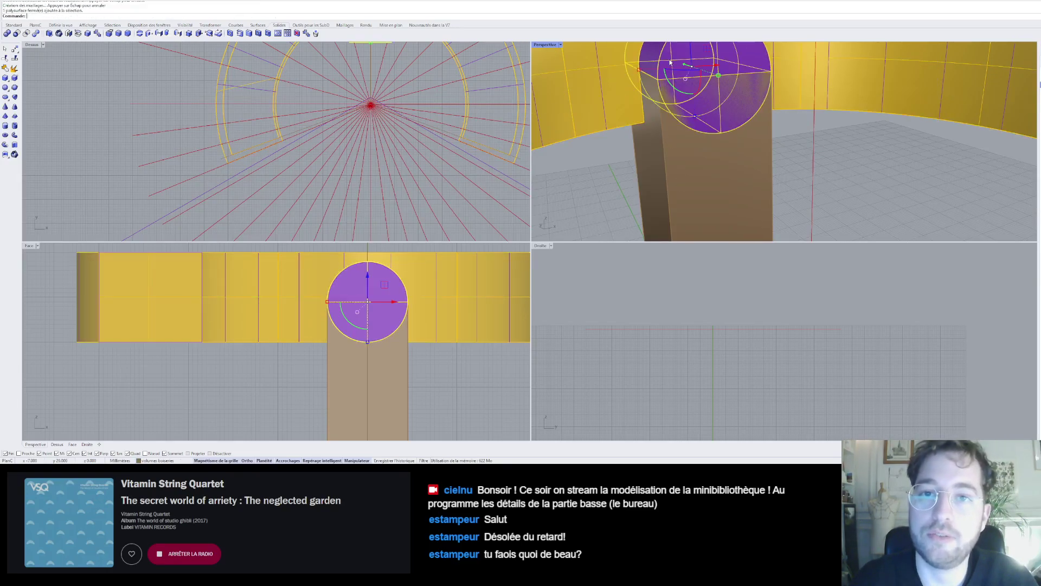
- Delete the cylinder and the box to inspect the arched opening in the ring segment, and undo the deletion
left_click(666, 118)
key("Delete")
scroll(678, 119, "down", 5)
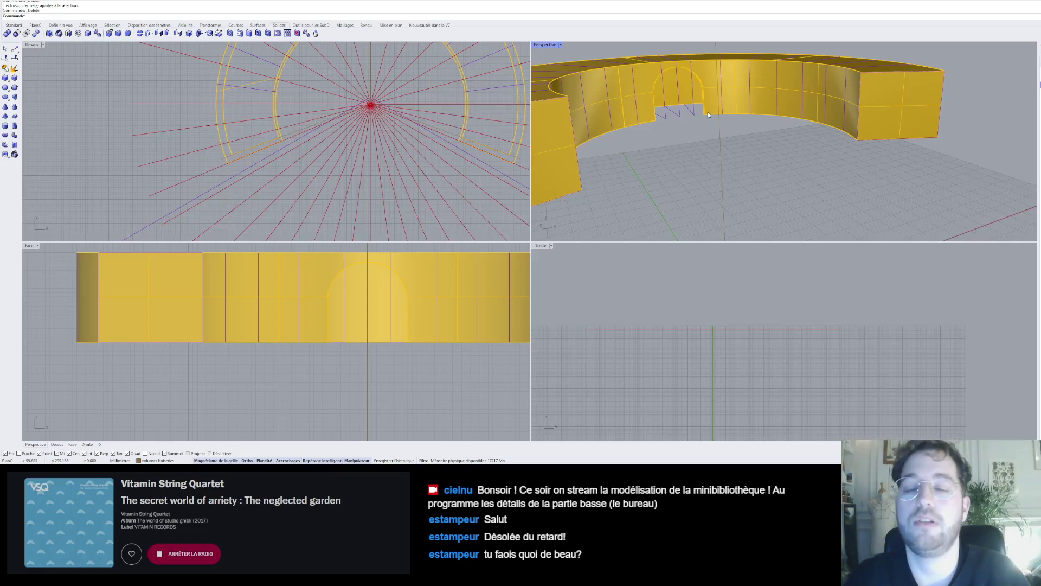
key("ctrl+z")
- Combine the box and the cylinder with Boolean Union and merge the coplanar faces of the resulting arched solid
left_click(673, 114)
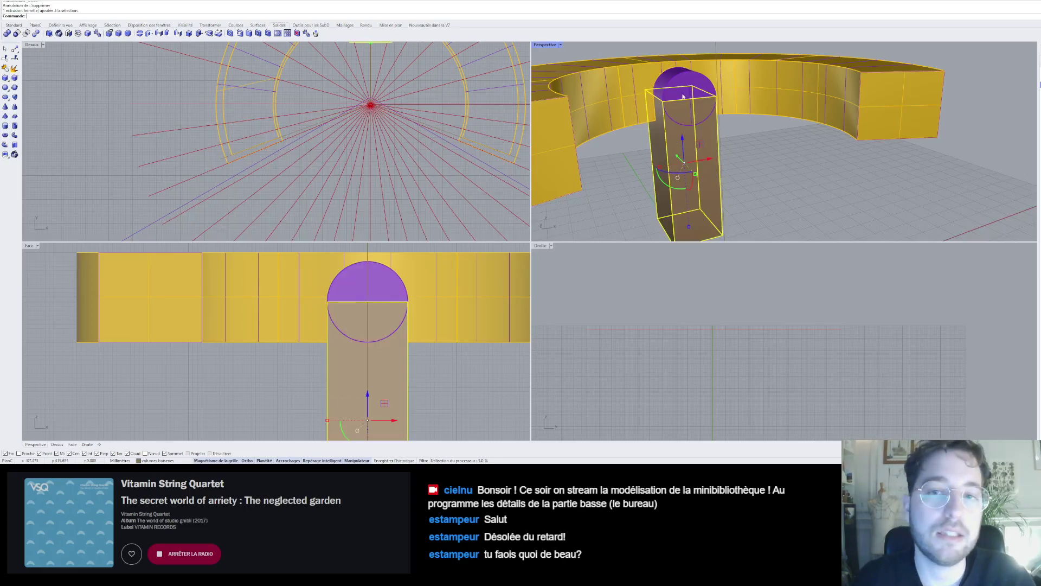
left_click(673, 114, "shift")
left_click(7, 35)
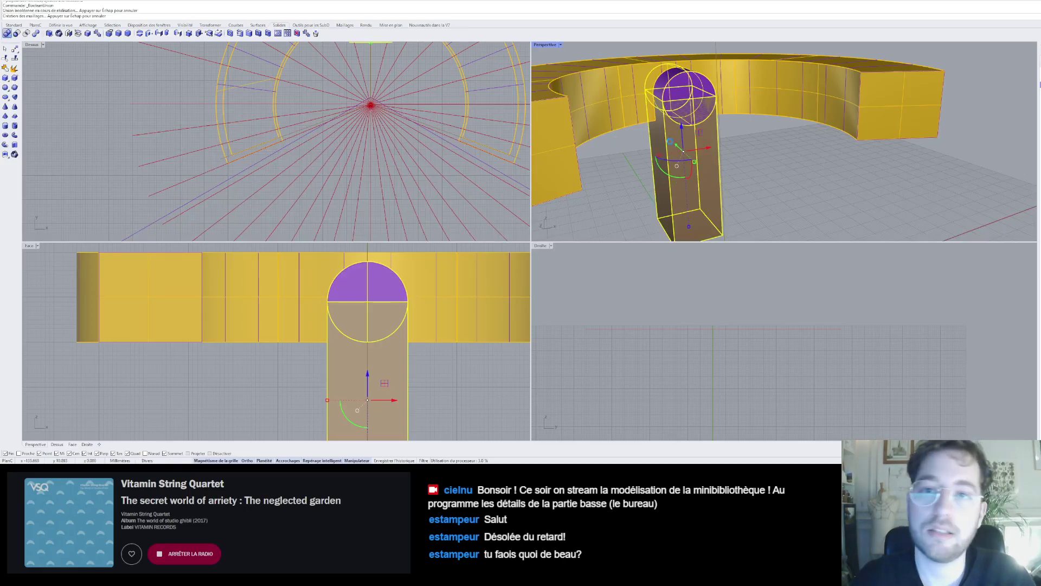
left_click(678, 127)
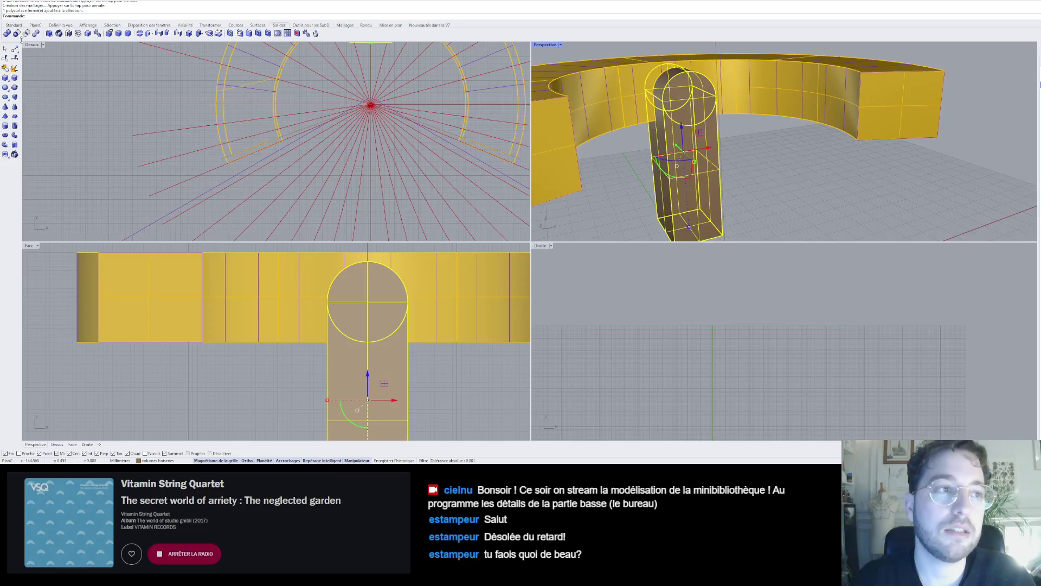
left_click(78, 33)
right_click_drag(813, 138, 787, 144)
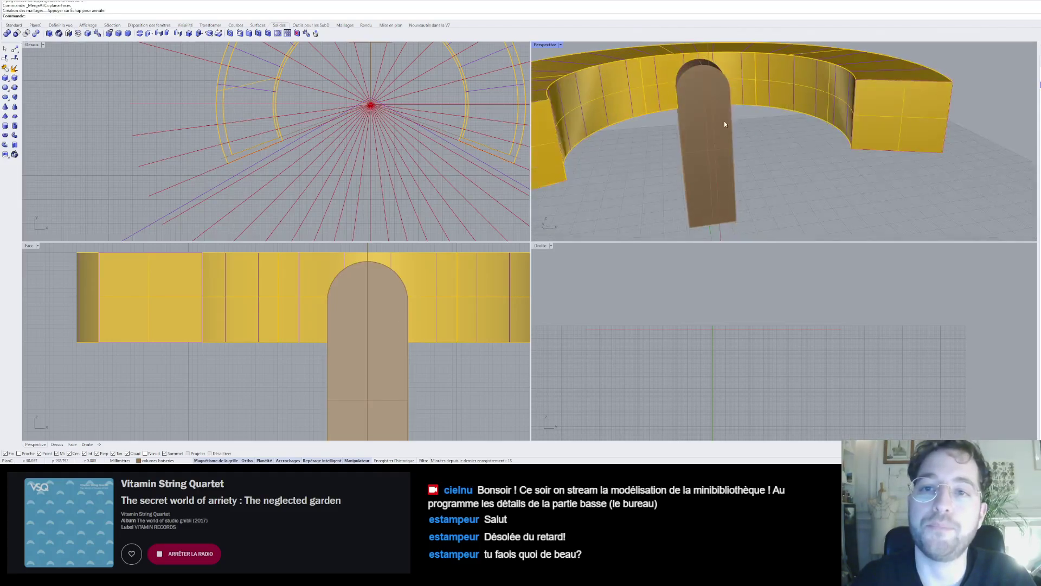
- Examine the arched solid and how it fits in the ring segment's opening from close up, below, above and farther away
scroll(684, 96, "up", 5)
right_click_drag(683, 96, 713, 75)
left_click(658, 122)
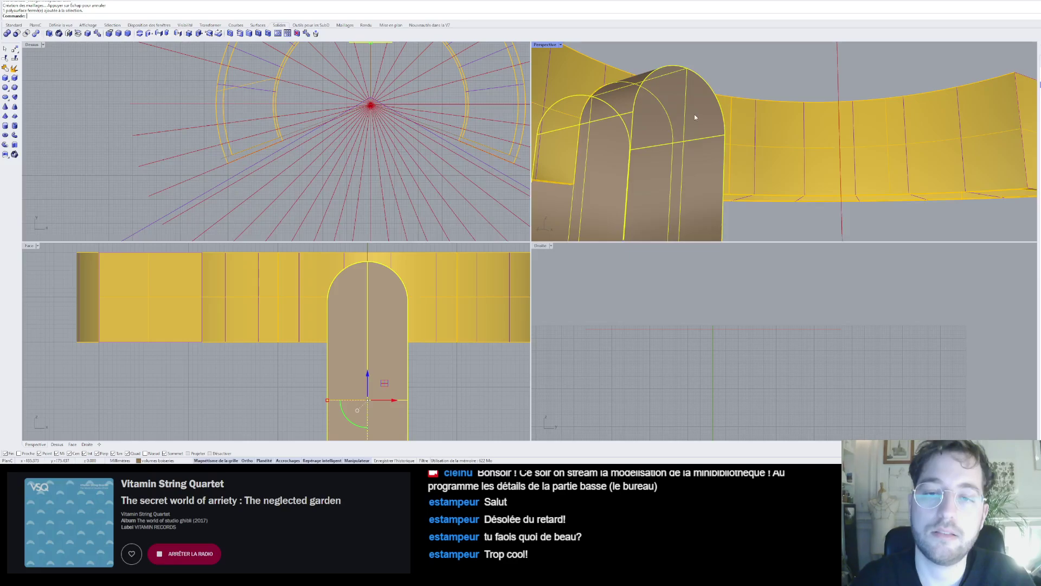
scroll(694, 115, "down", 4)
right_click_drag(695, 115, 669, 164)
scroll(670, 163, "down", 3)
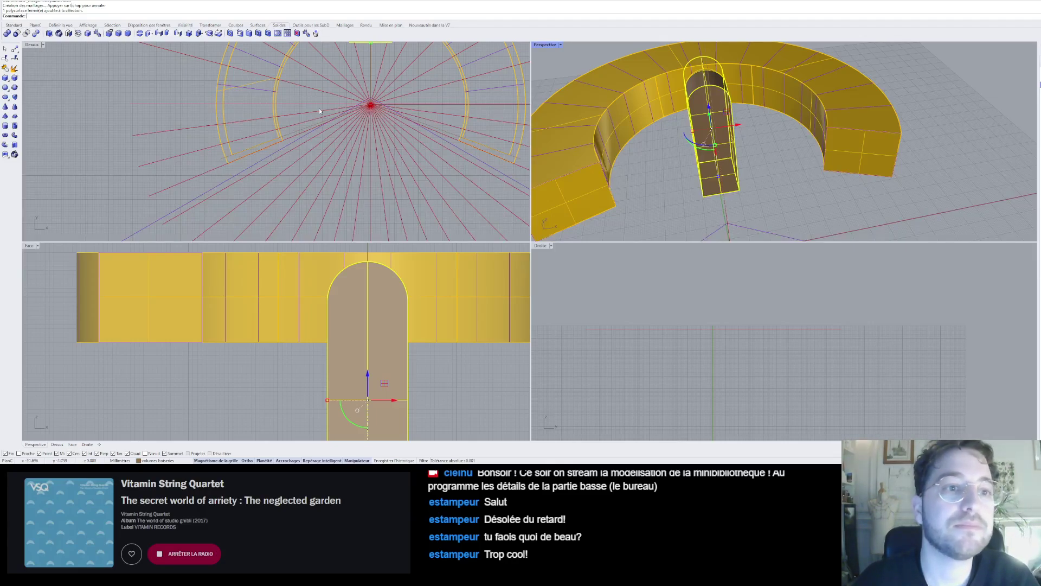
scroll(394, 152, "down", 3)
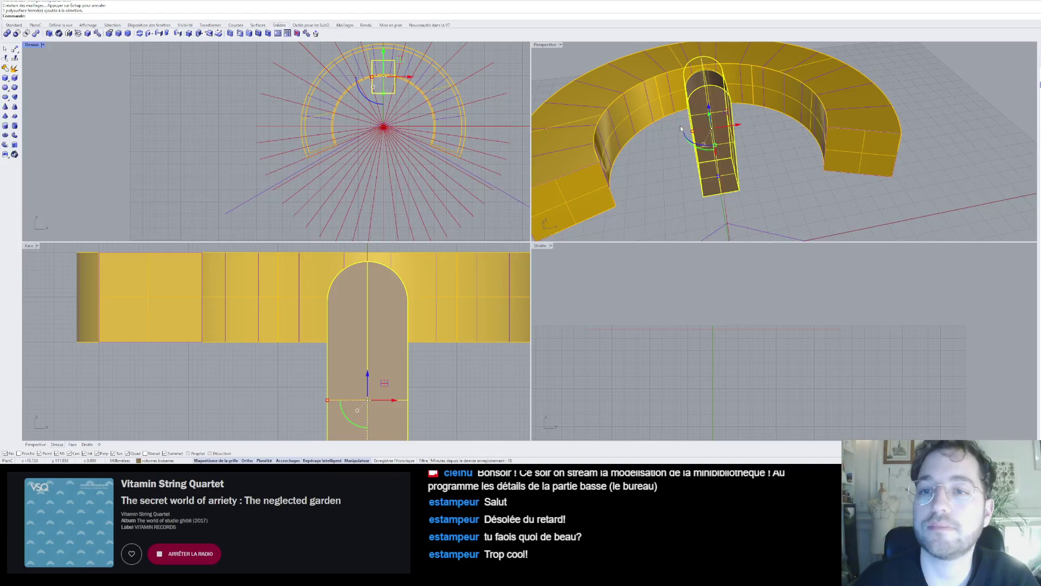
scroll(699, 137, "down", 2)
scroll(701, 157, "up", 5)
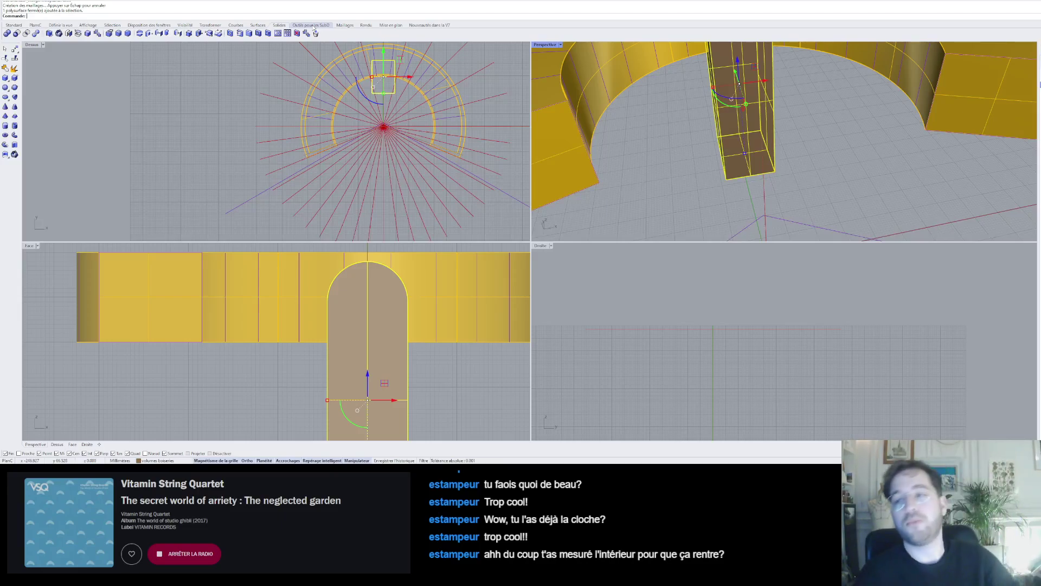
scroll(872, 131, "down", 6)
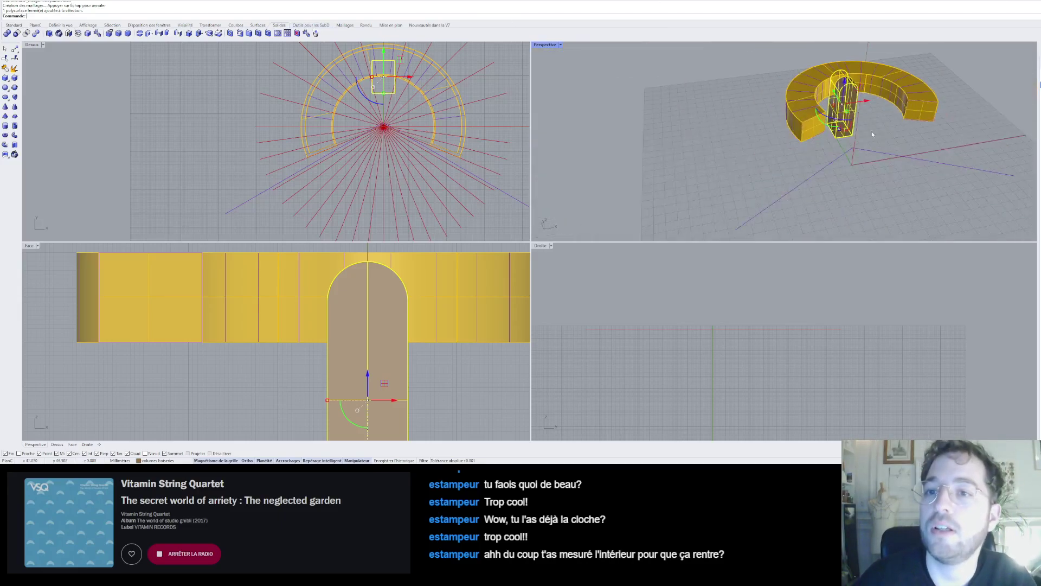
scroll(932, 128, "up", 6)
left_click(933, 128)
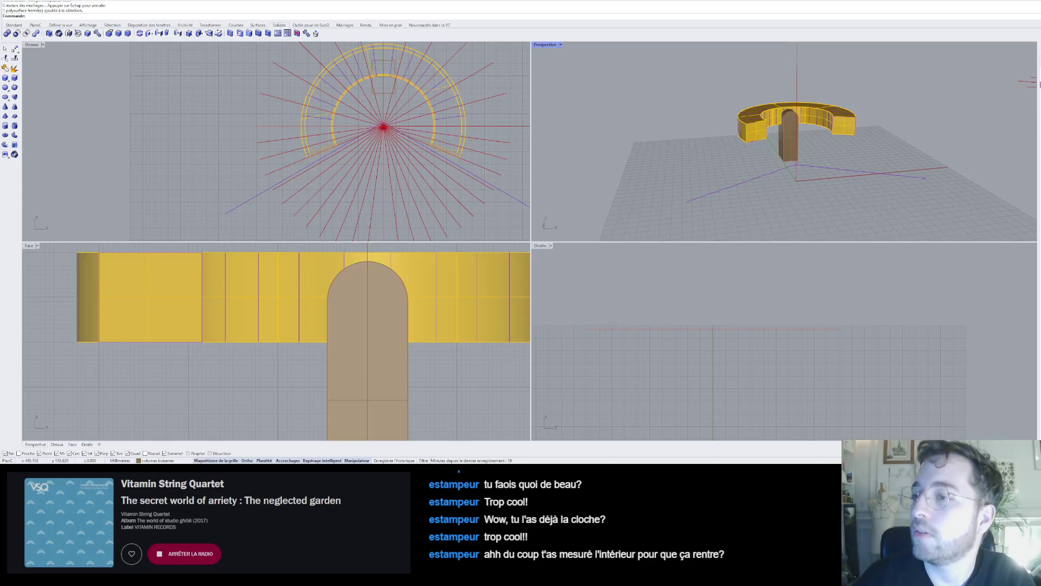
- Show the round base and the glass dome to view the whole enclosure, and hide both again
left_click(1040, 143)
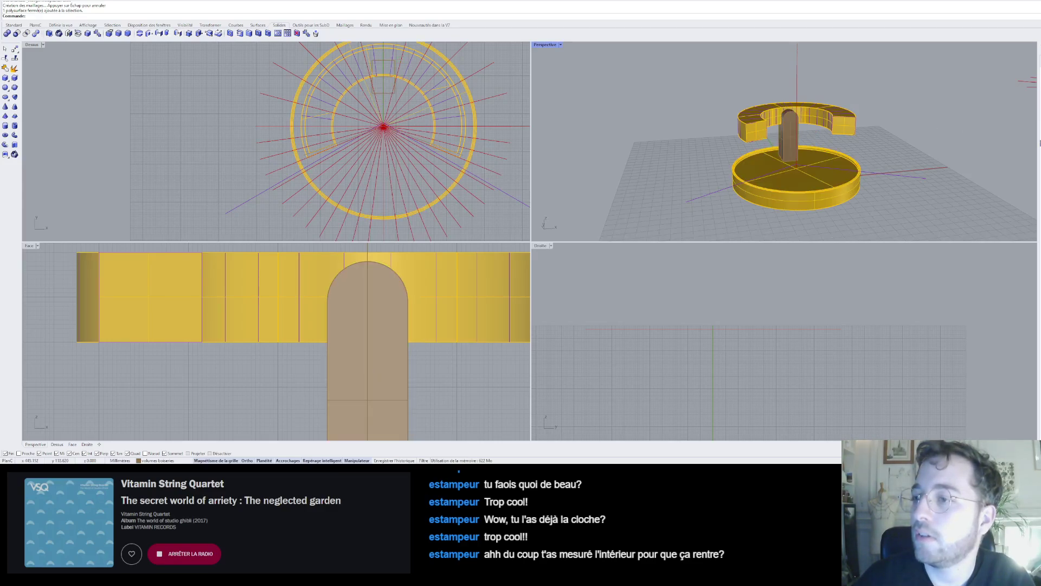
left_click(1040, 150)
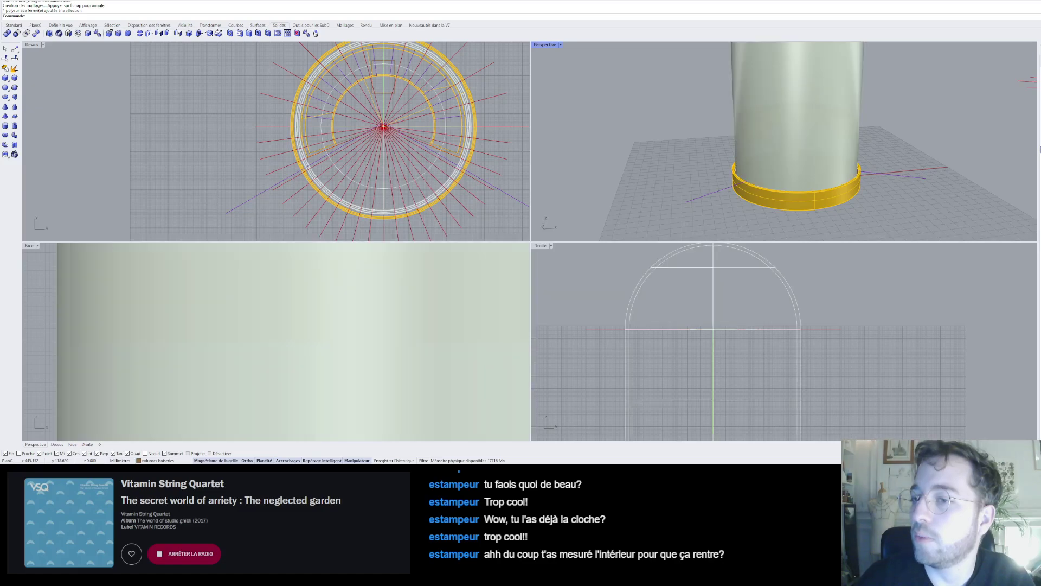
scroll(1029, 173, "down", 10)
scroll(1027, 177, "up", 8)
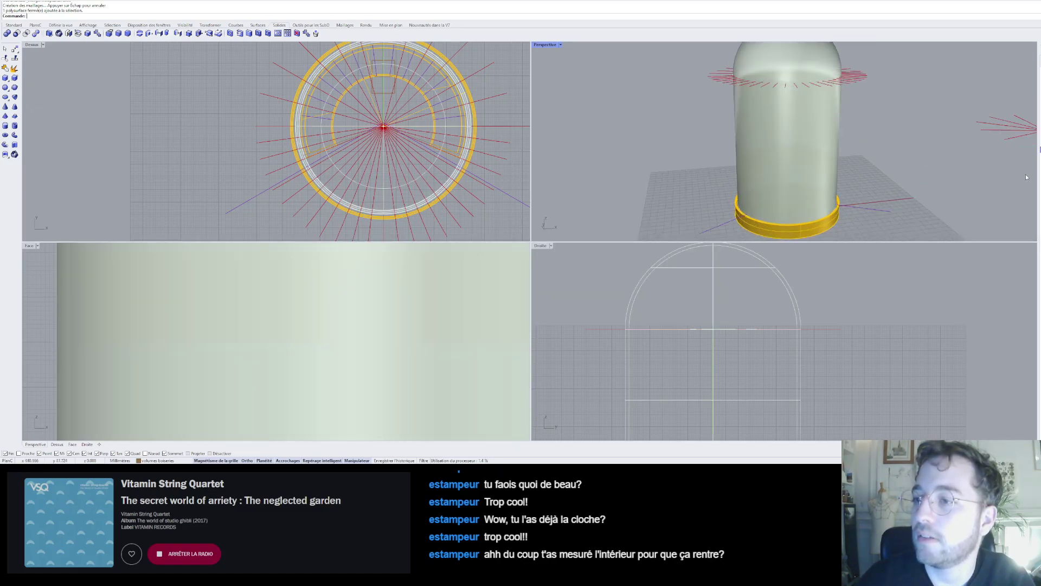
scroll(921, 206, "down", 1)
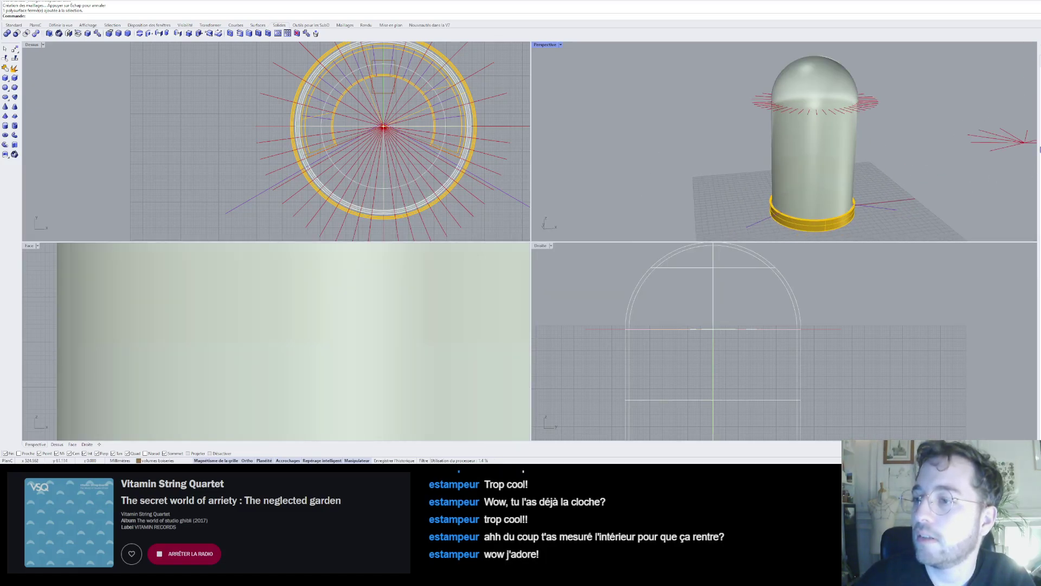
left_click(1040, 150)
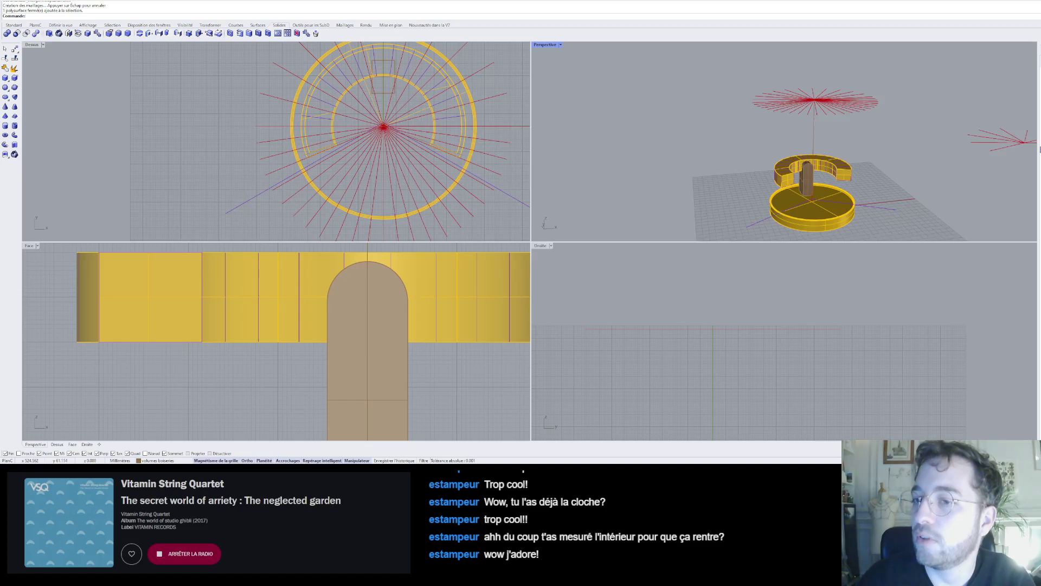
left_click(1040, 144)
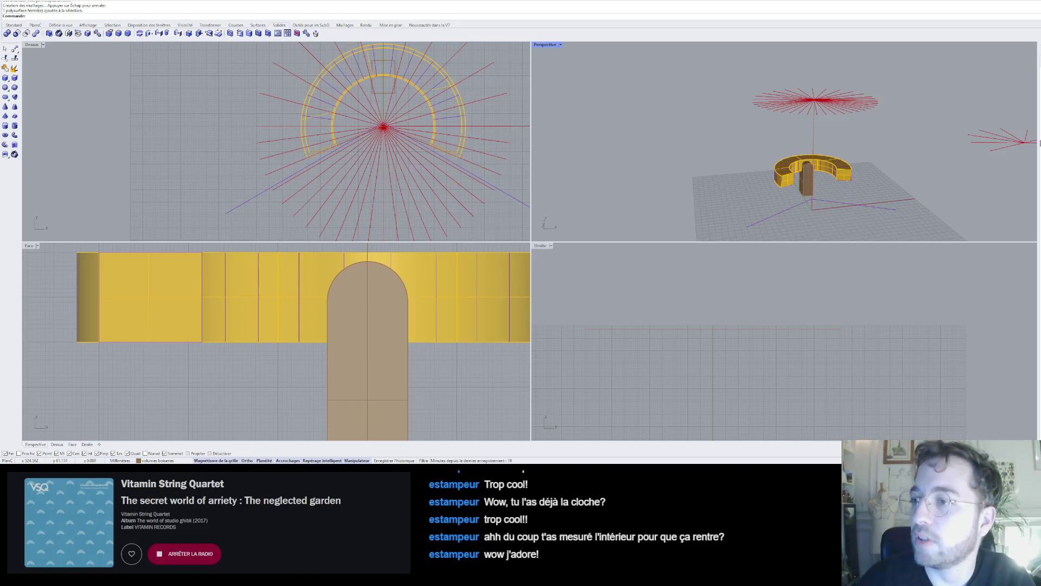
- Show the layers of the complete library and desk, the floor and the round base around the arched solid
left_click_drag(1040, 143, 1040, 104)
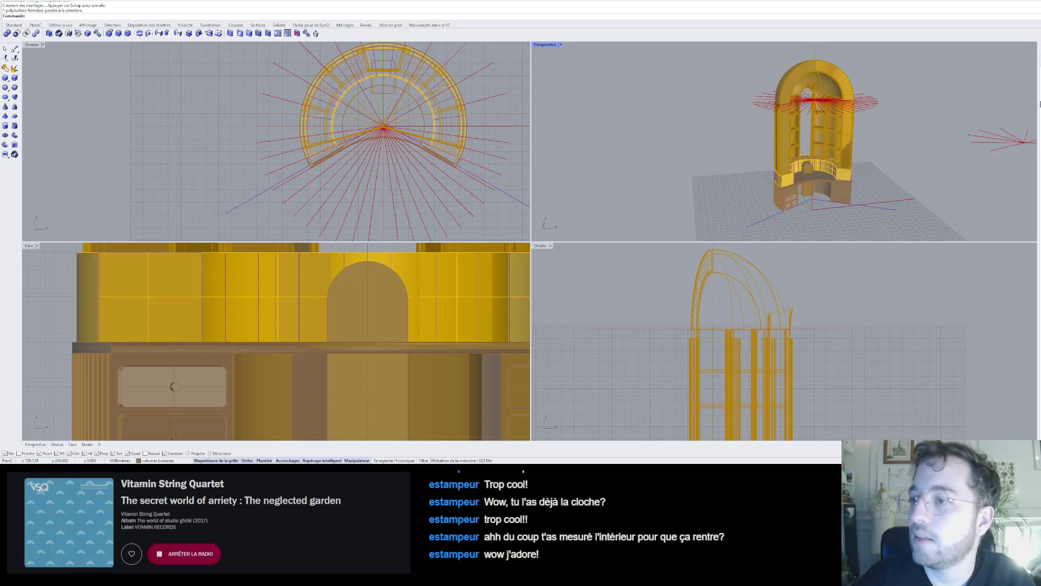
left_click(1040, 124)
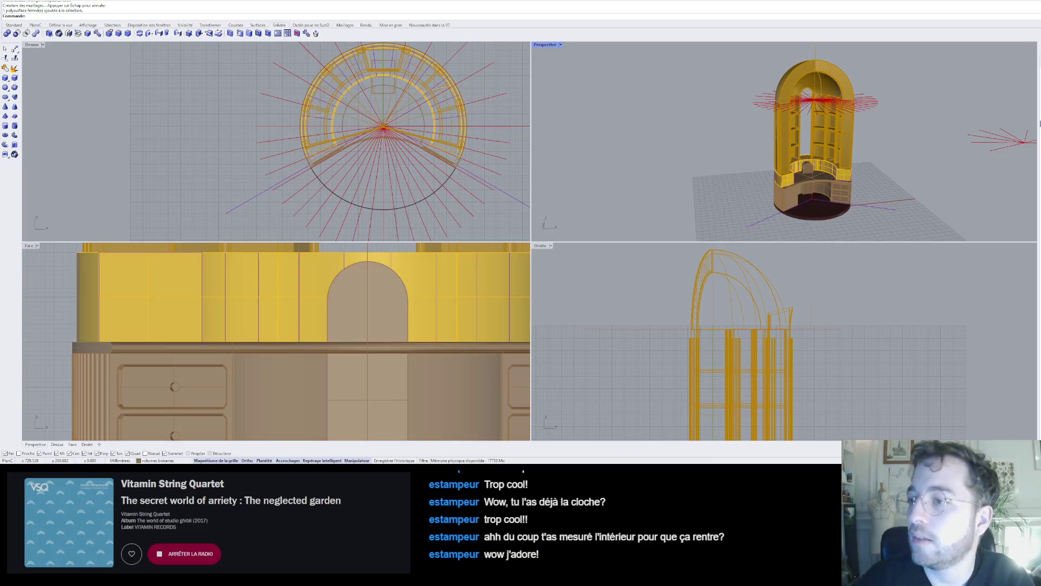
left_click(1040, 143)
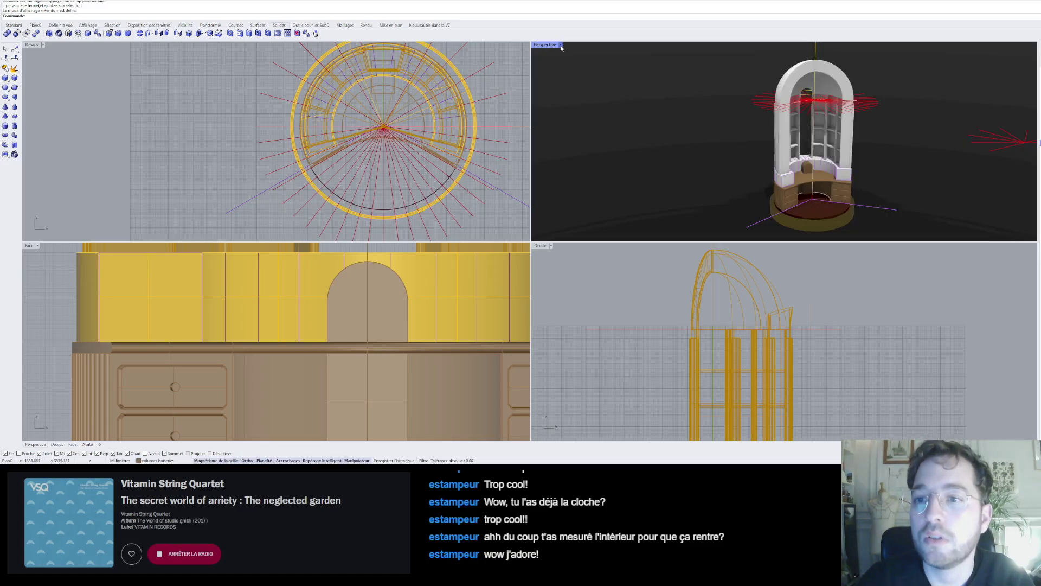
- Hide the layers with the red light lines and the purple guide lines, and view the complete library on its base
scroll(718, 84, "down", 2)
right_click_drag(721, 86, 760, 118)
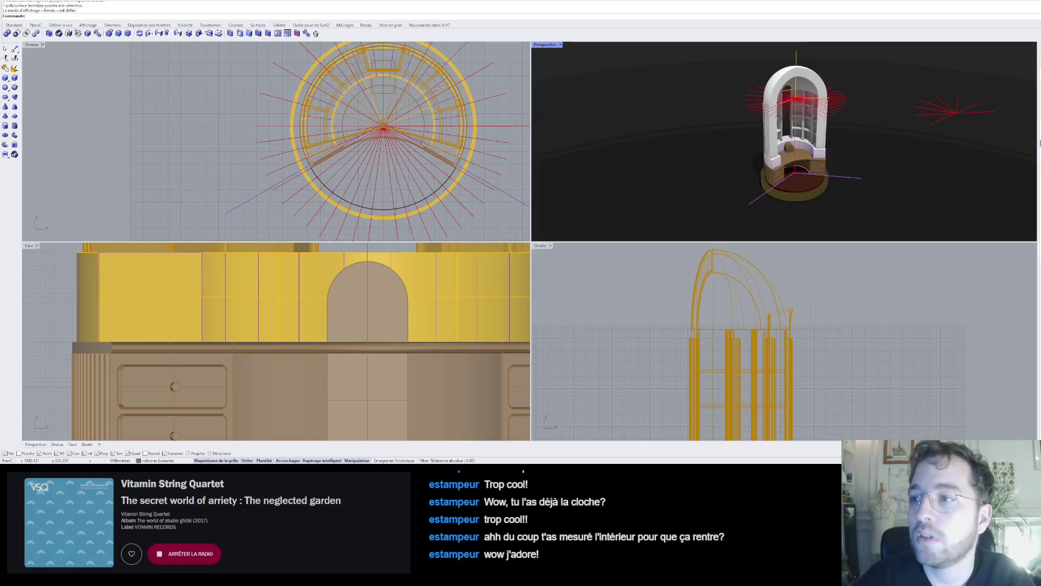
left_click(1040, 84)
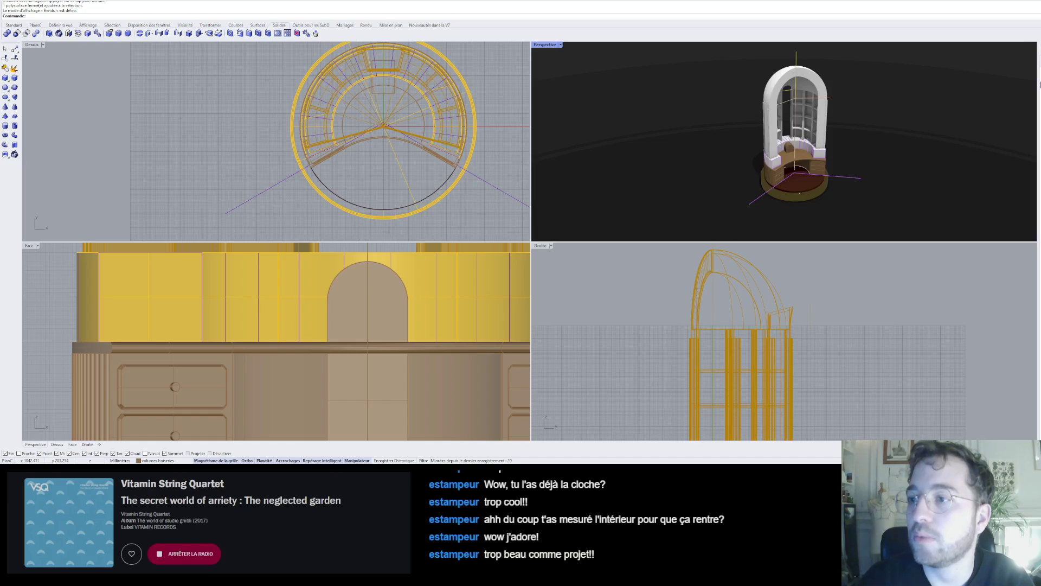
left_click(1040, 117)
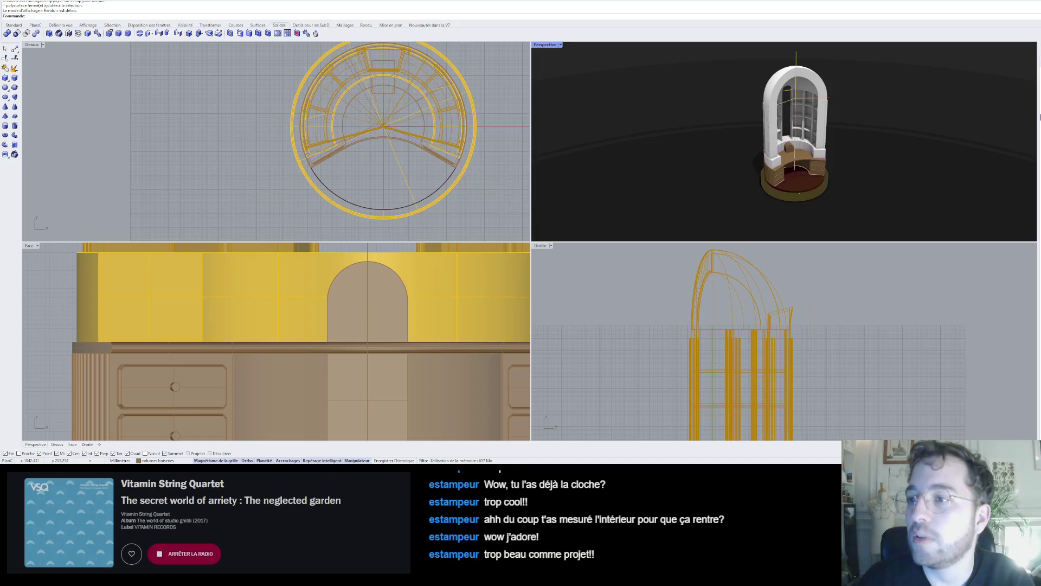
scroll(844, 137, "up", 5)
right_click_drag(844, 137, 783, 146)
scroll(802, 145, "down", 9)
scroll(802, 145, "up", 6)
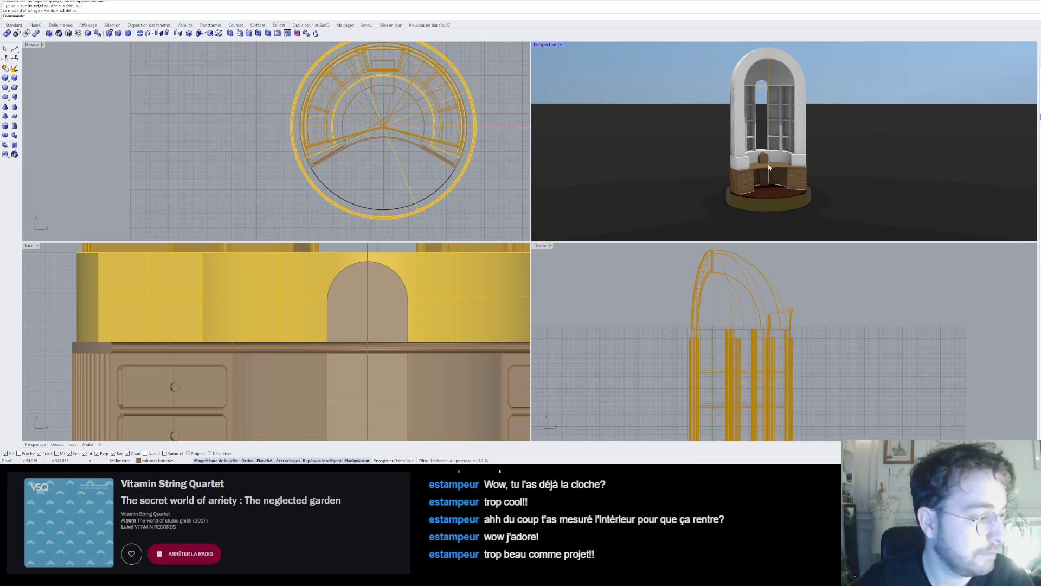
- Show the standing figure and the books to judge the desk's scale, hide both again, and examine the desk around the arched solid
scroll(782, 178, "up", 6)
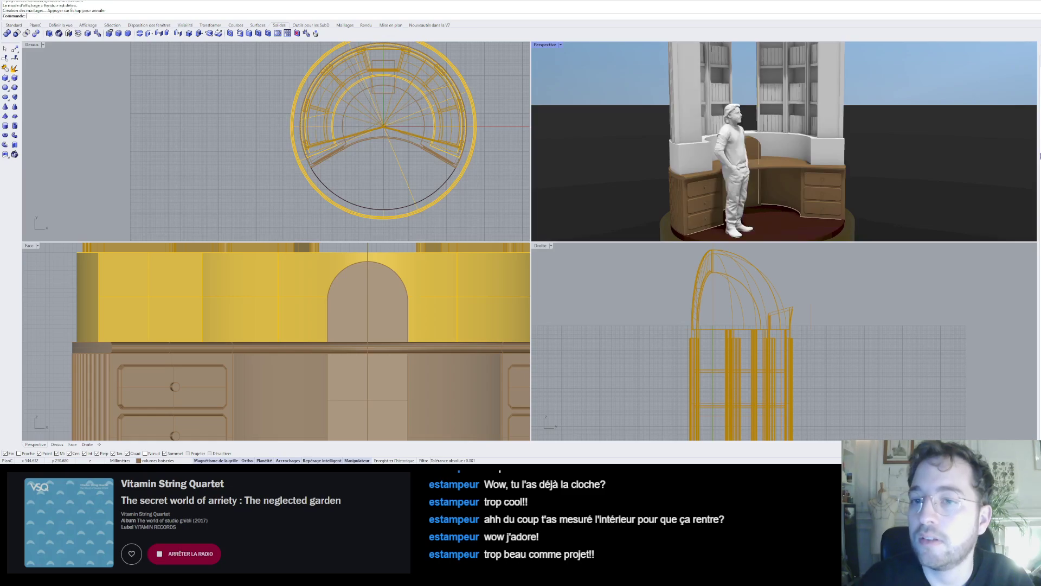
scroll(862, 180, "down", 4)
right_click_drag(869, 167, 852, 174)
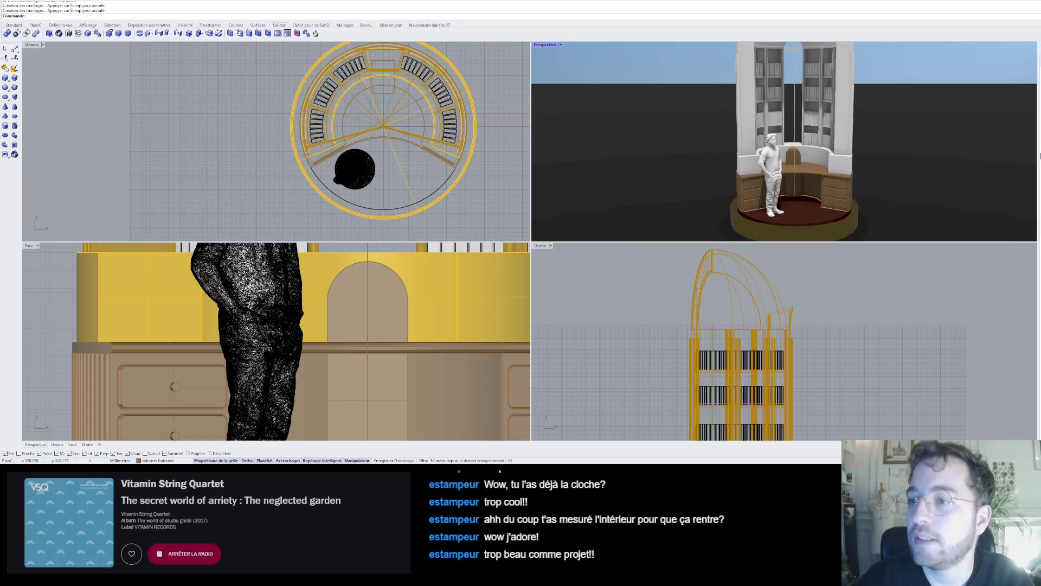
right_click_drag(707, 98, 728, 129)
scroll(804, 160, "up", 6)
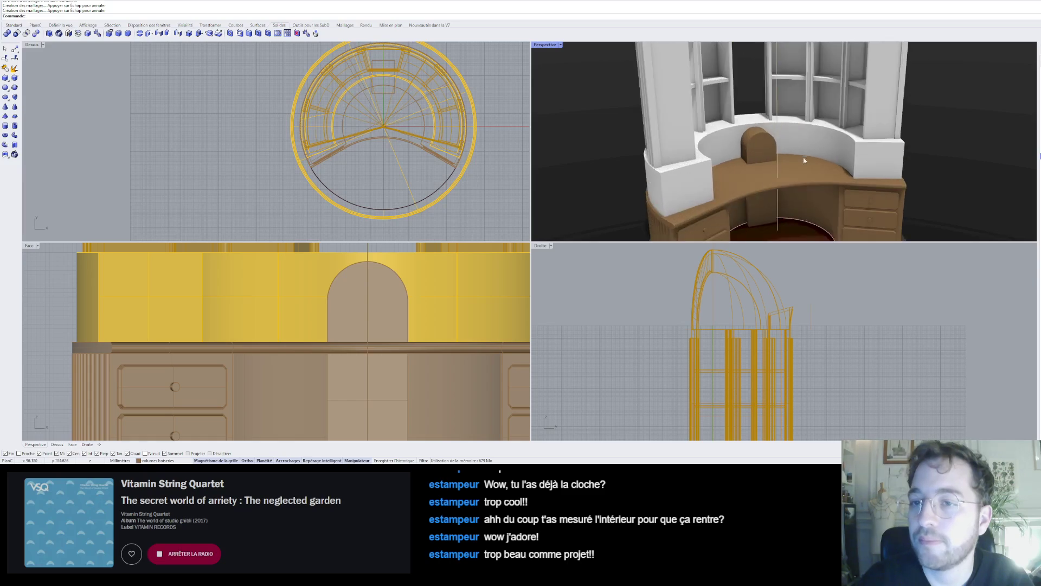
scroll(804, 160, "down", 3)
scroll(688, 163, "down", 3)
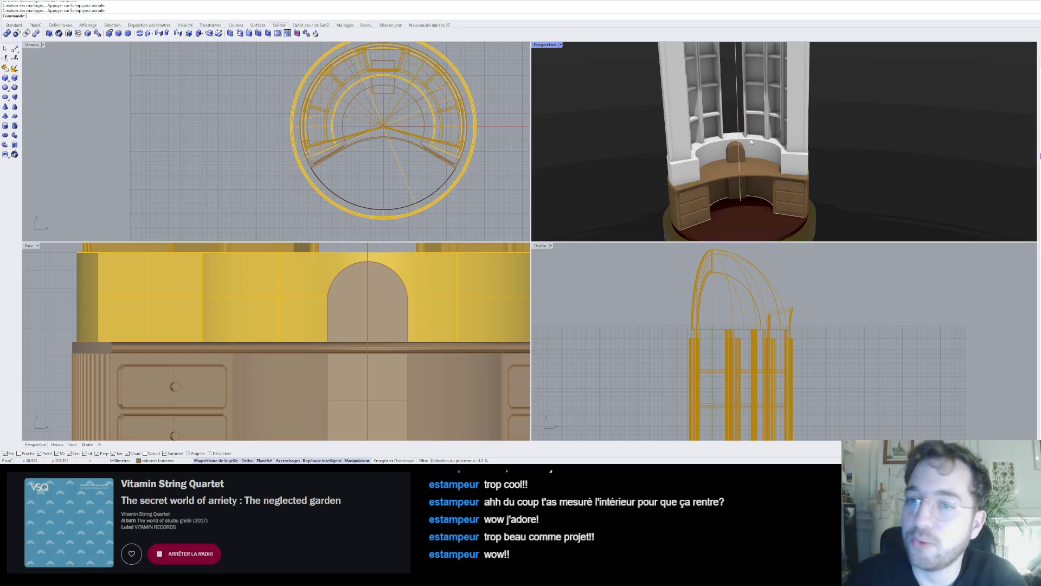
scroll(751, 142, "up", 5)
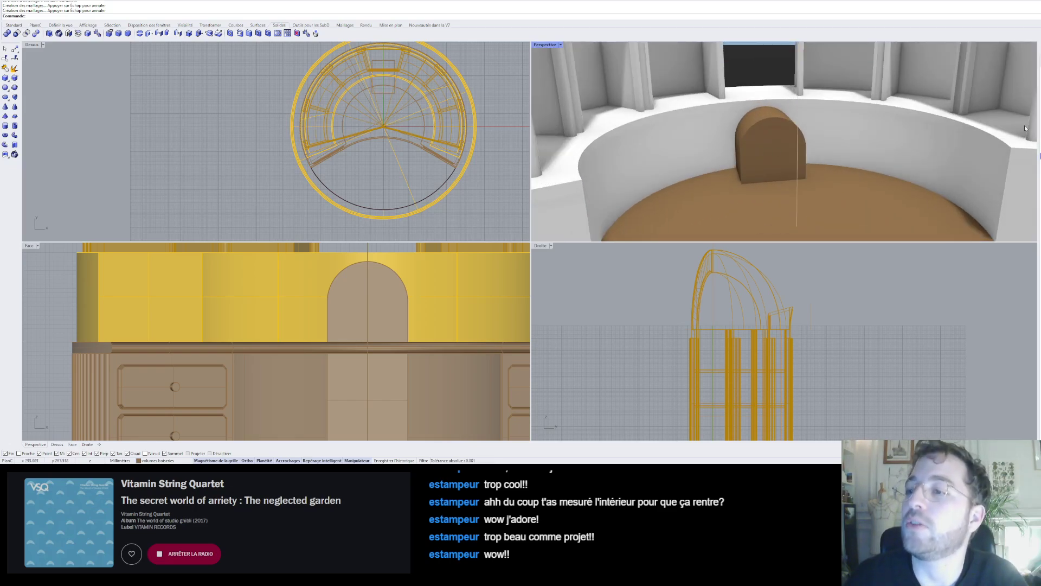
scroll(796, 111, "down", 5)
- Switch the perspective view to the Arctic display mode and clear the selection
left_click(777, 128)
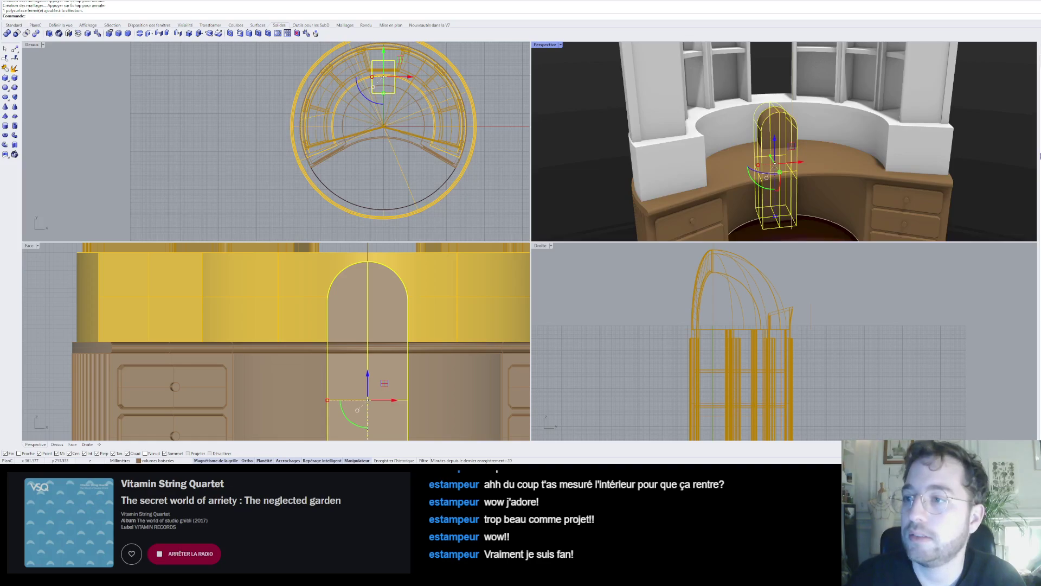
left_click(561, 45)
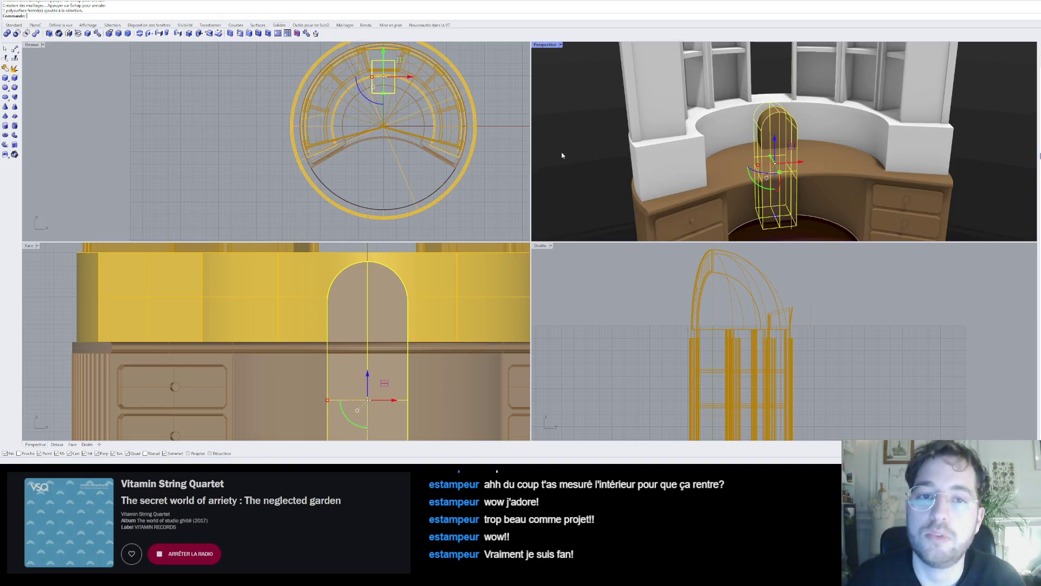
left_click(559, 131)
left_click(813, 112)
right_click_drag(828, 131, 795, 124)
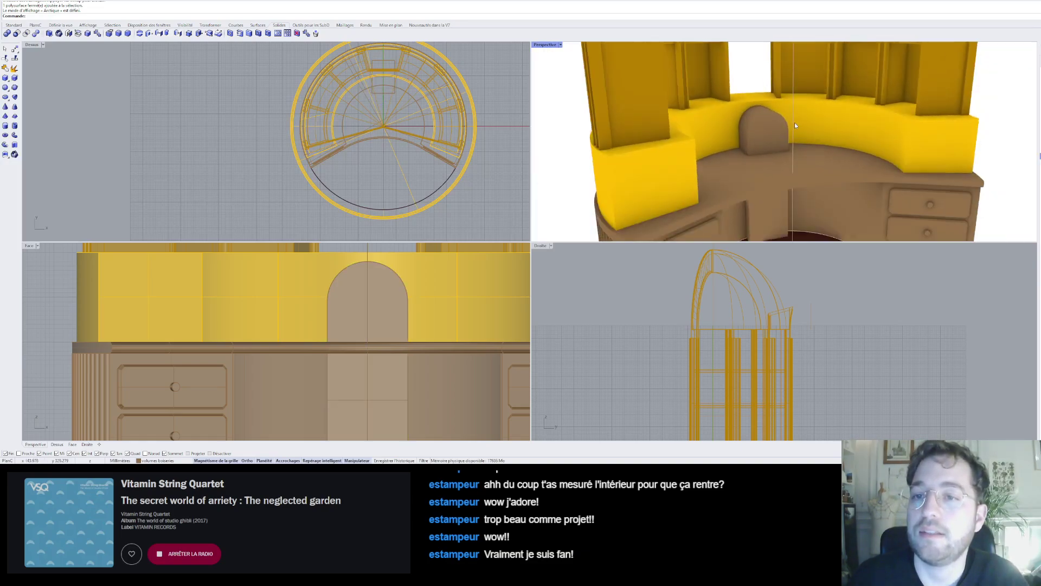
scroll(858, 123, "down", 5)
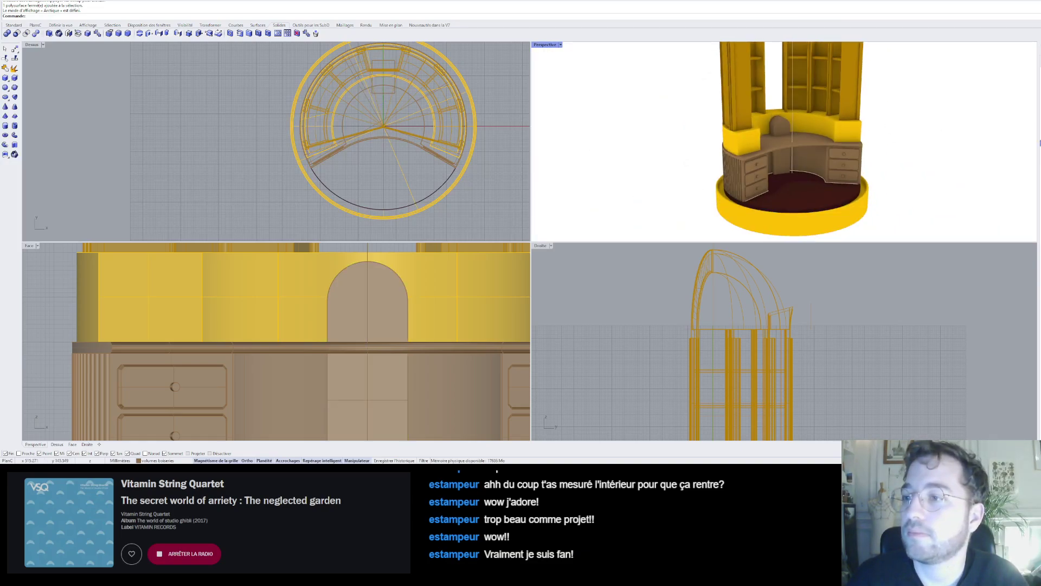
- Hide the round base, the floor and the library shelving, leaving the desk and ring segment, and select the arched solid
key("Delete")
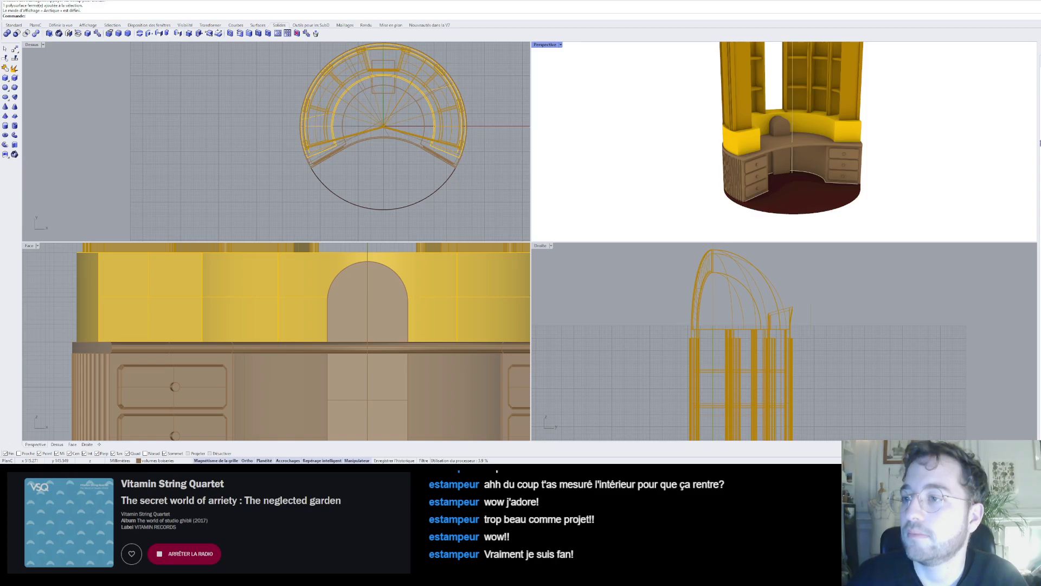
left_click(1040, 124)
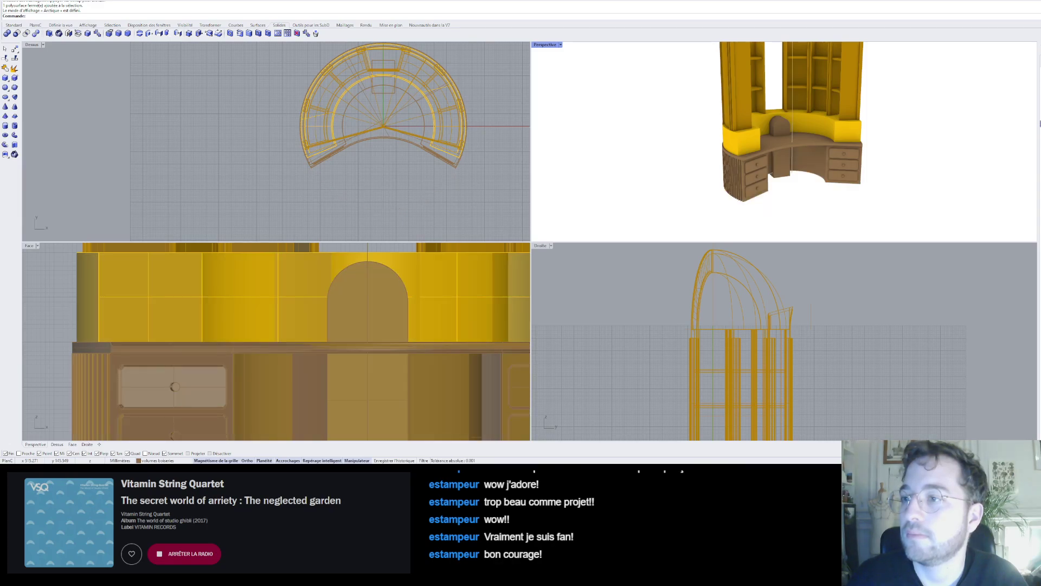
left_click(1040, 104)
right_click_drag(942, 98, 879, 109)
scroll(799, 110, "up", 7)
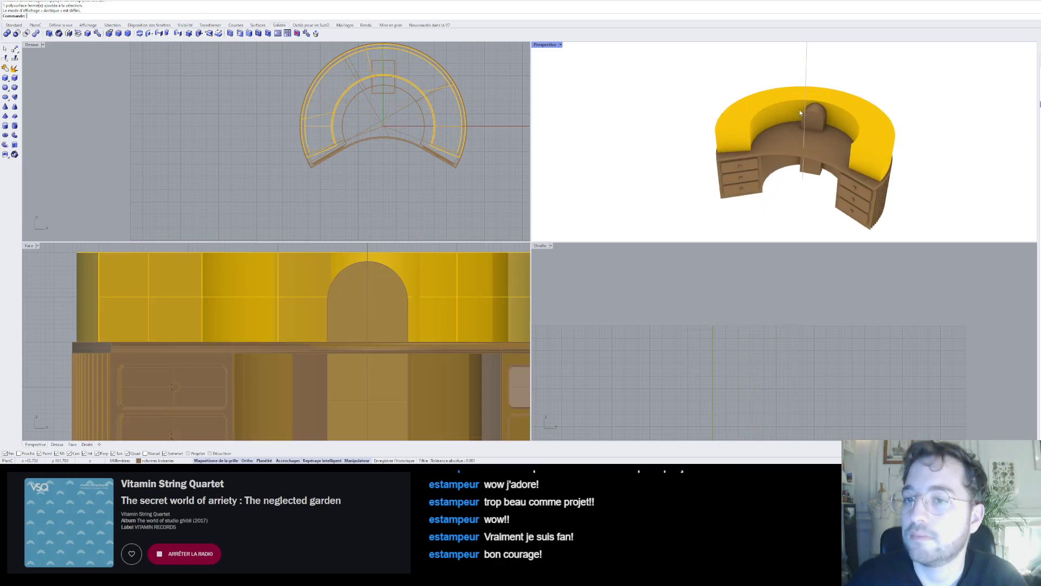
left_click(836, 109)
scroll(801, 99, "up", 3)
scroll(801, 99, "up", 1)
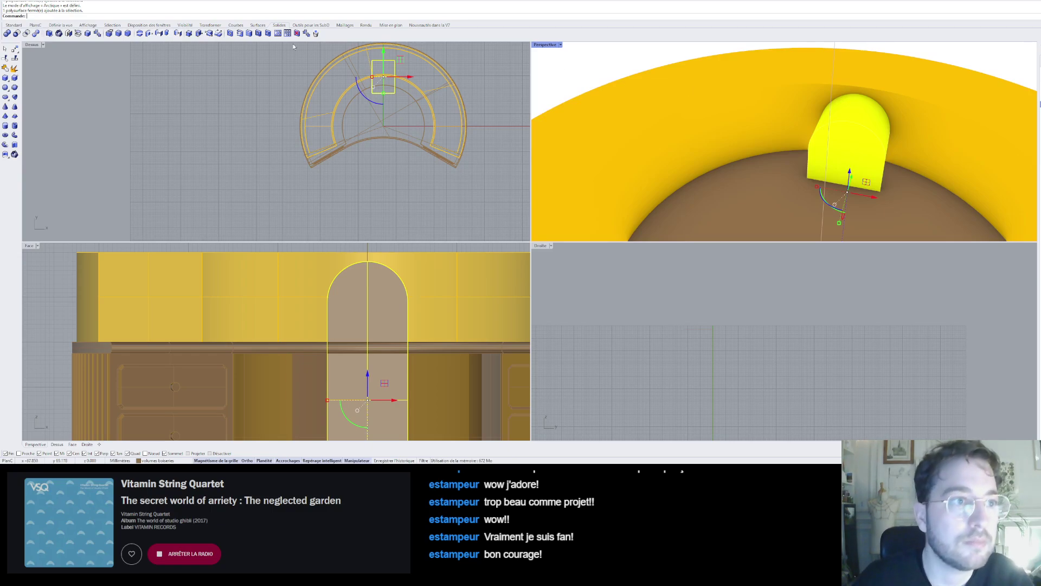
- Try a polar array of the arched solid around the ring's centre with 12 items at the preset fill angle, and undo it
left_click(205, 26)
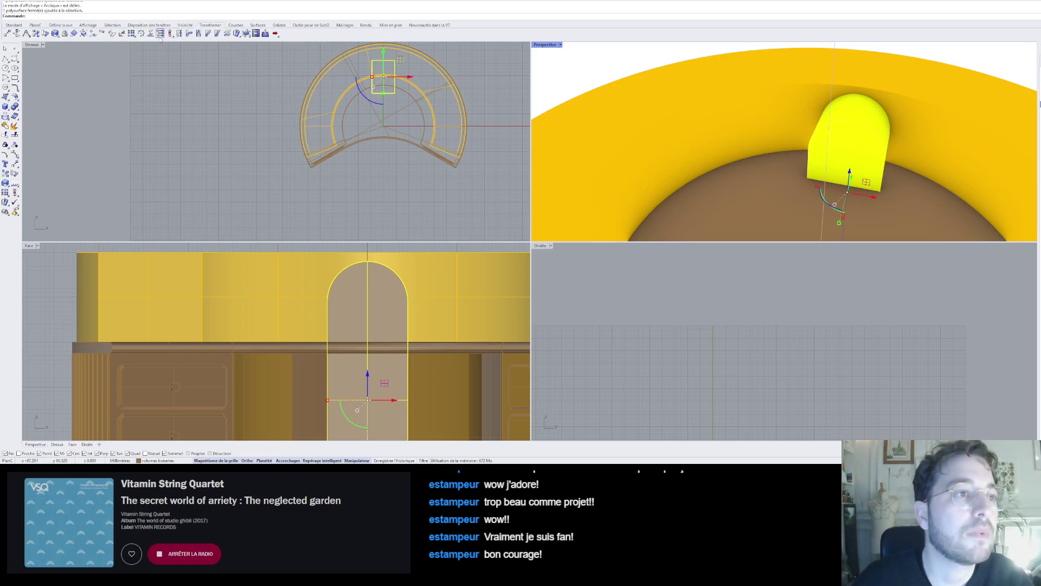
left_click(140, 33)
left_click(383, 126)
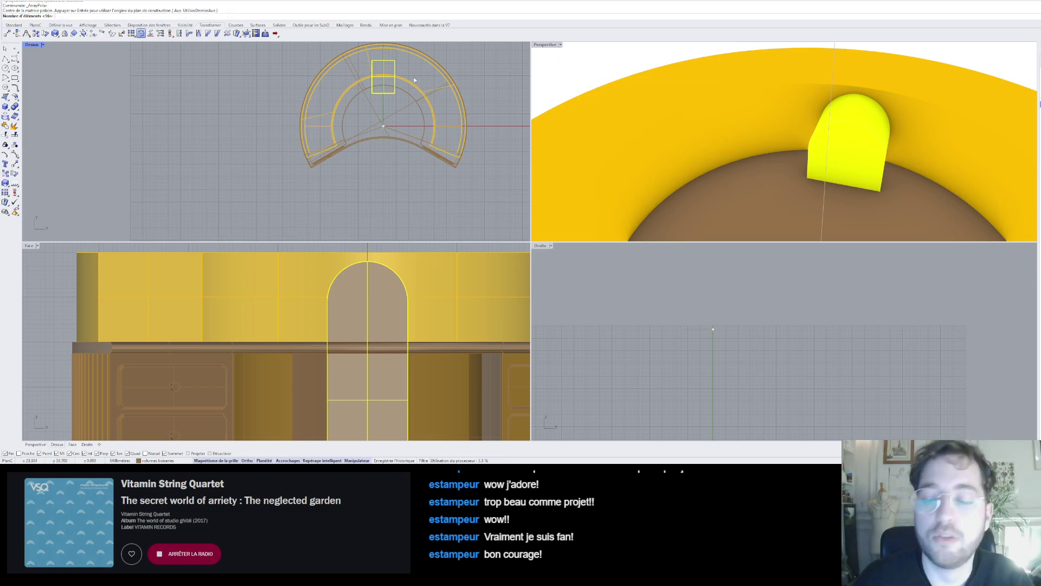
type("12")
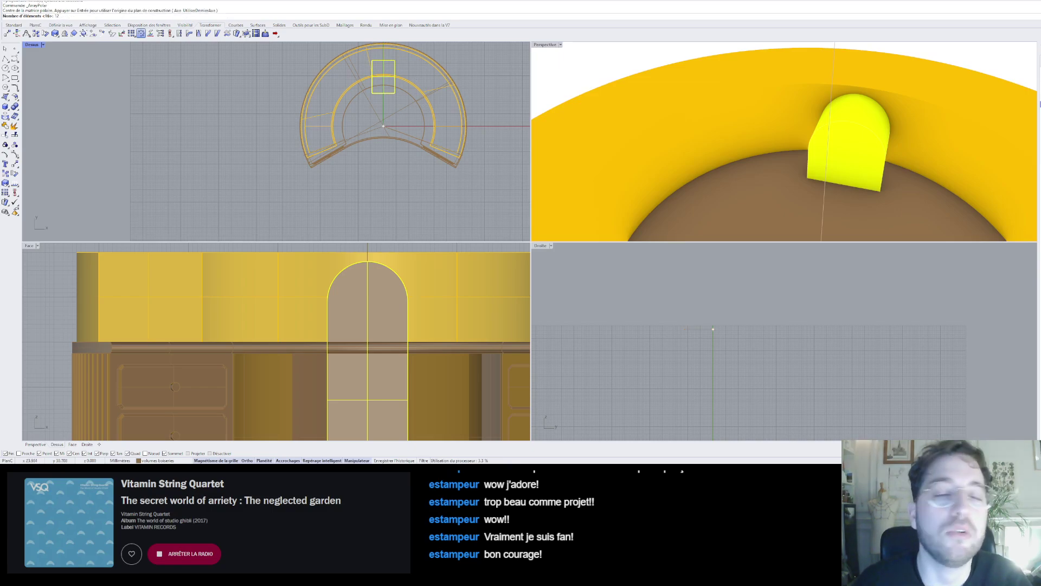
key("Return")
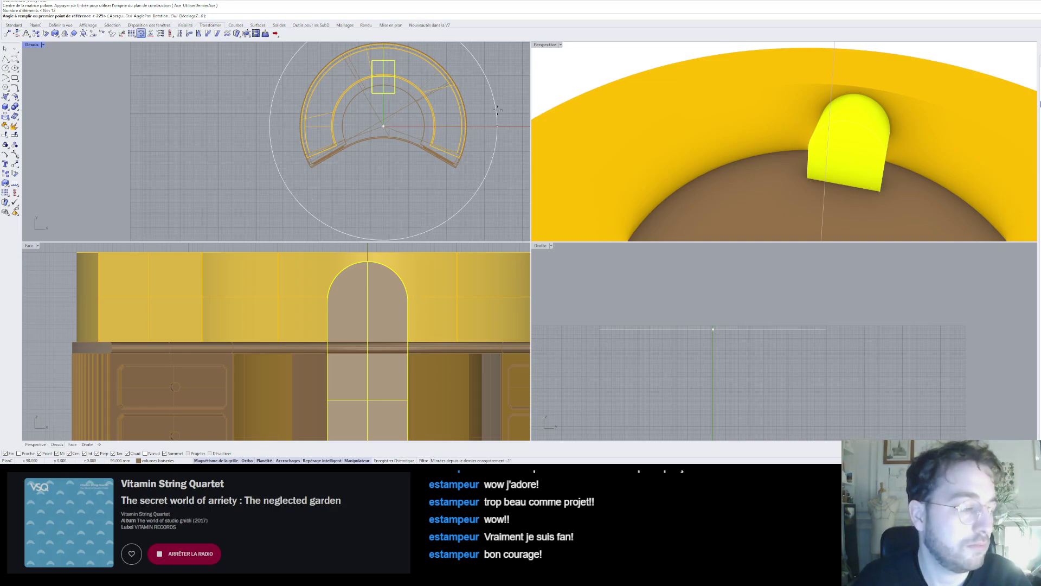
key("Return")
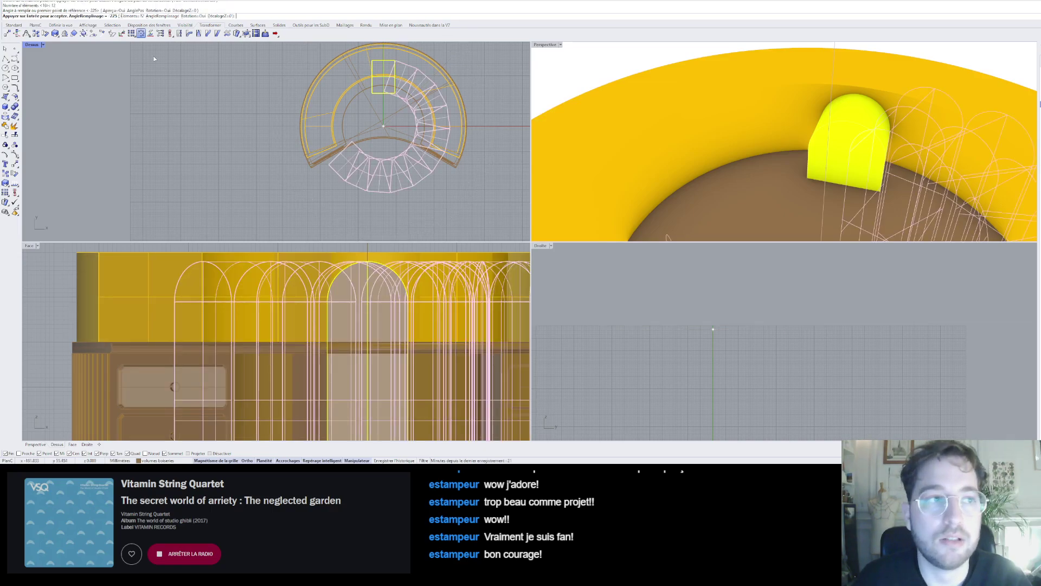
key("Return")
key("ctrl+z")
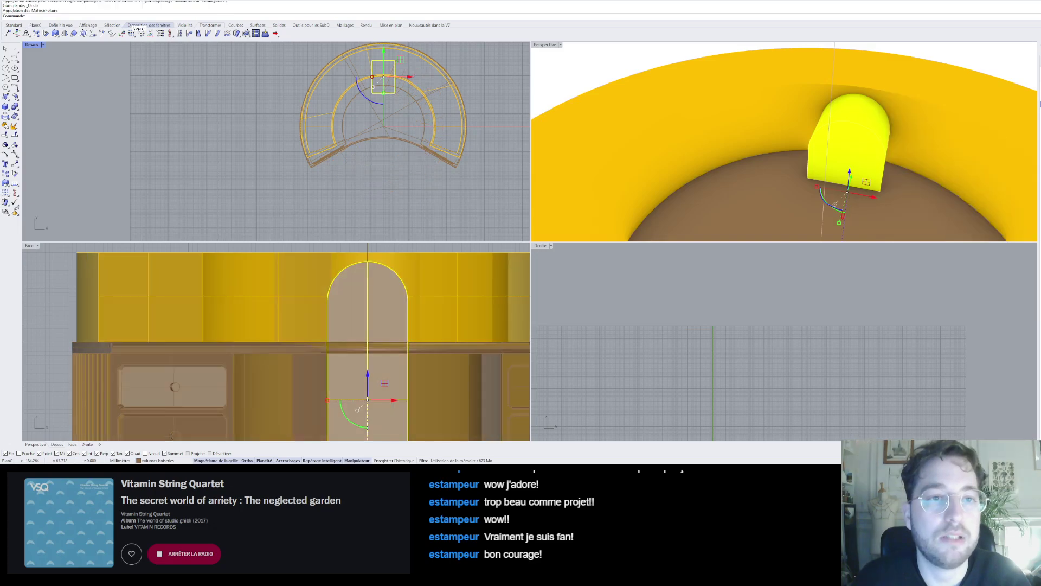
- Polar-array the arched solid around the ring's centre with 12 items over a fill angle of 360 degrees
left_click(141, 33)
left_click(383, 127)
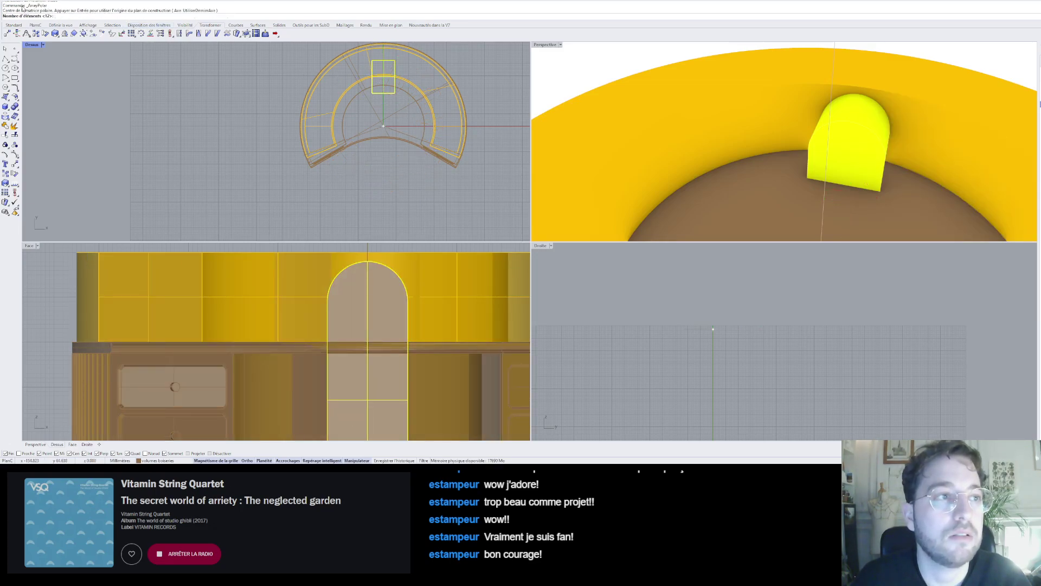
key("Return")
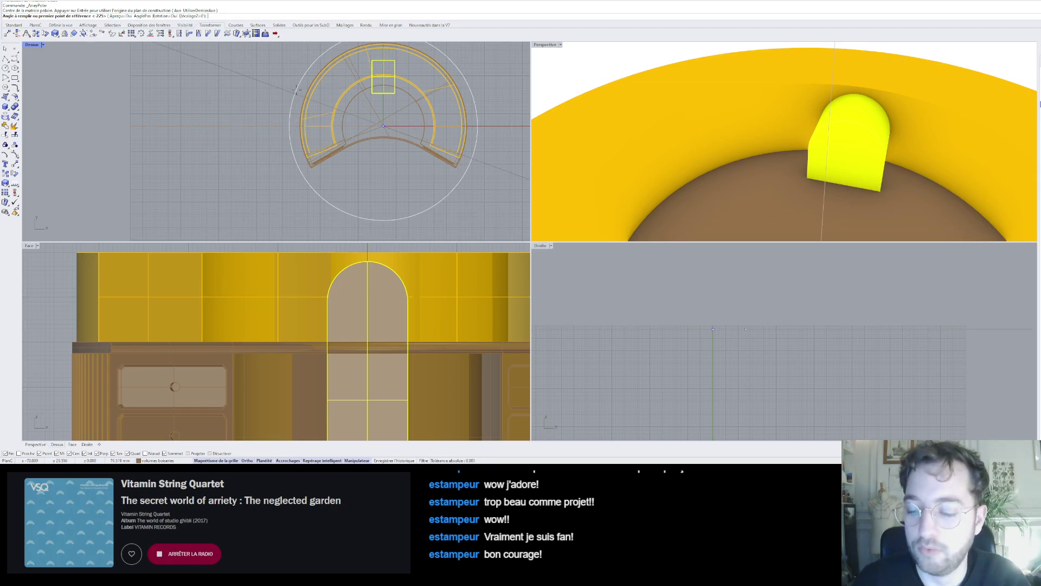
key("Return")
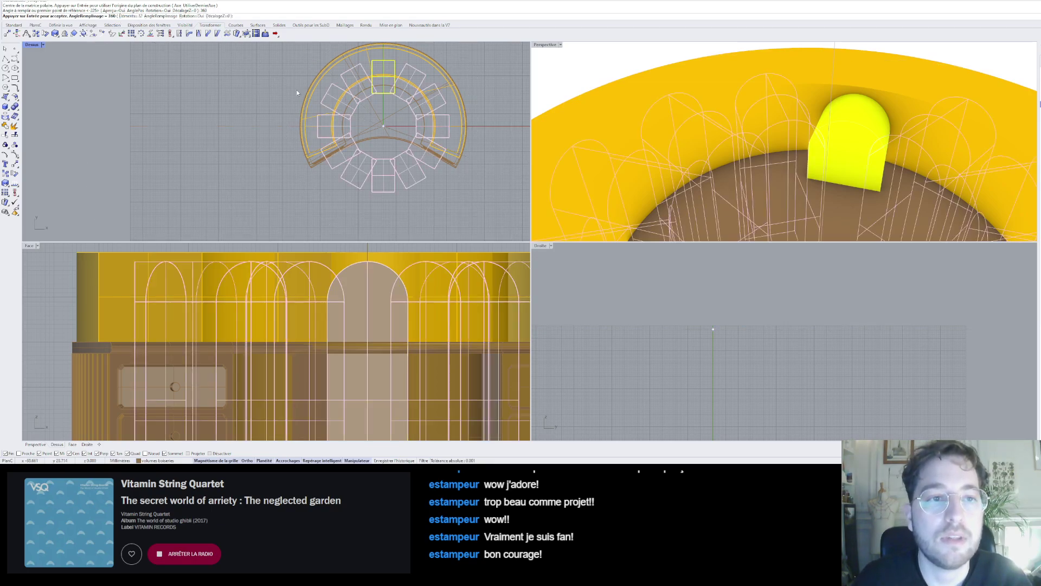
right_click_drag(741, 128, 795, 74)
scroll(792, 76, "down", 12)
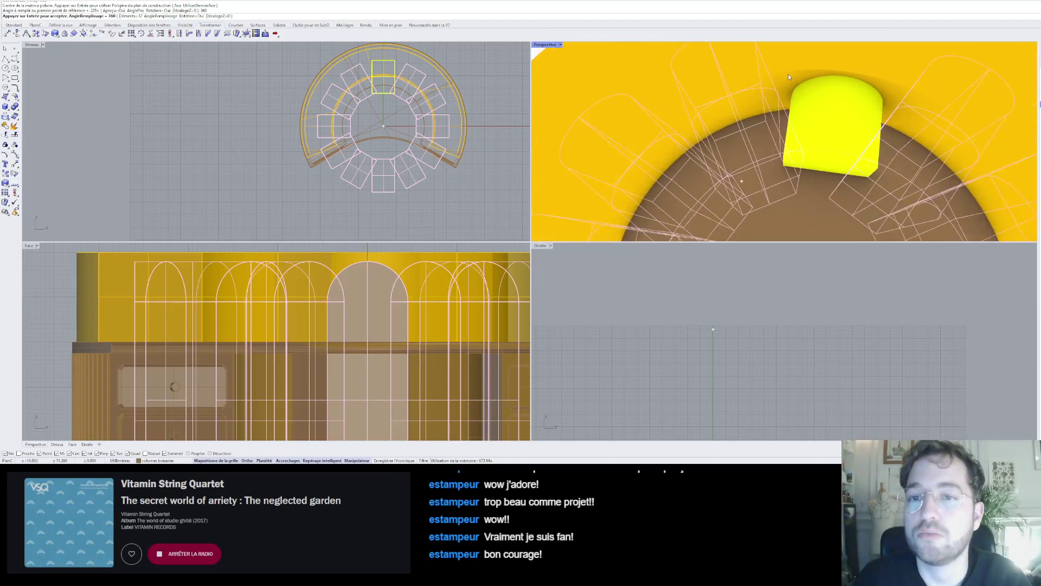
right_click_drag(791, 75, 822, 137)
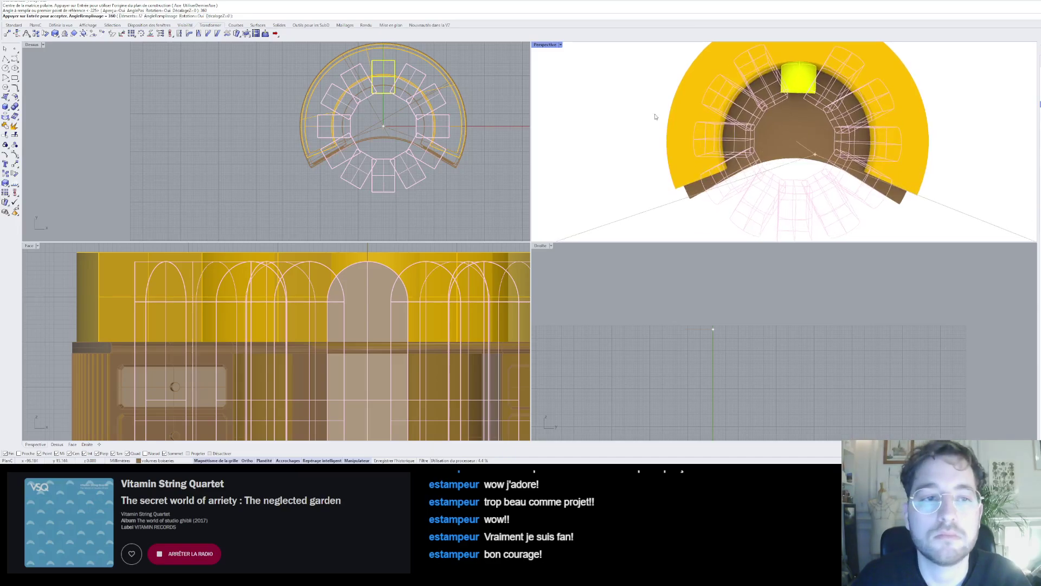
scroll(385, 138, "up", 2)
scroll(385, 138, "down", 3)
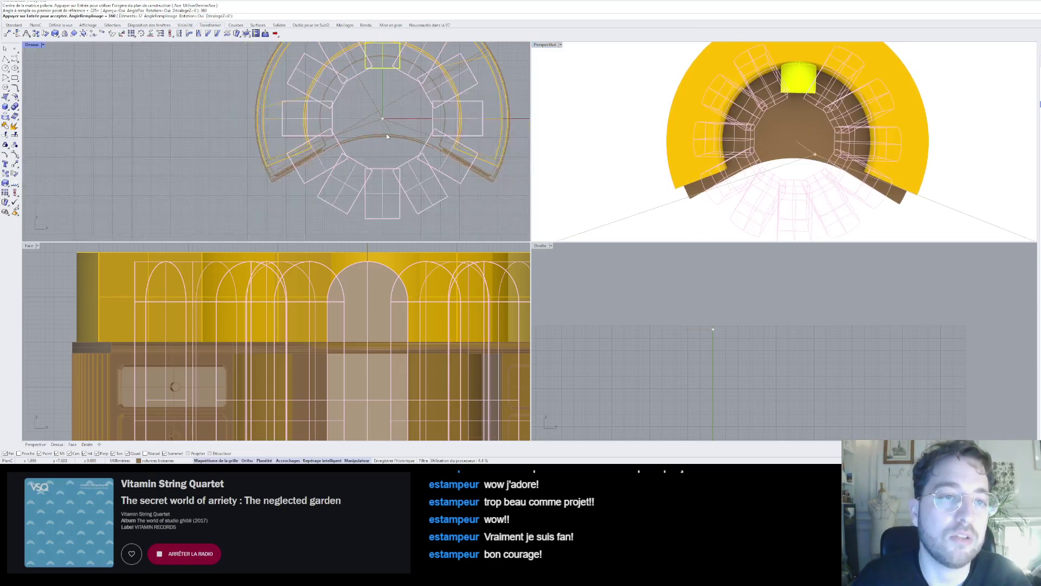
scroll(387, 133, "up", 1)
scroll(387, 133, "up", 1)
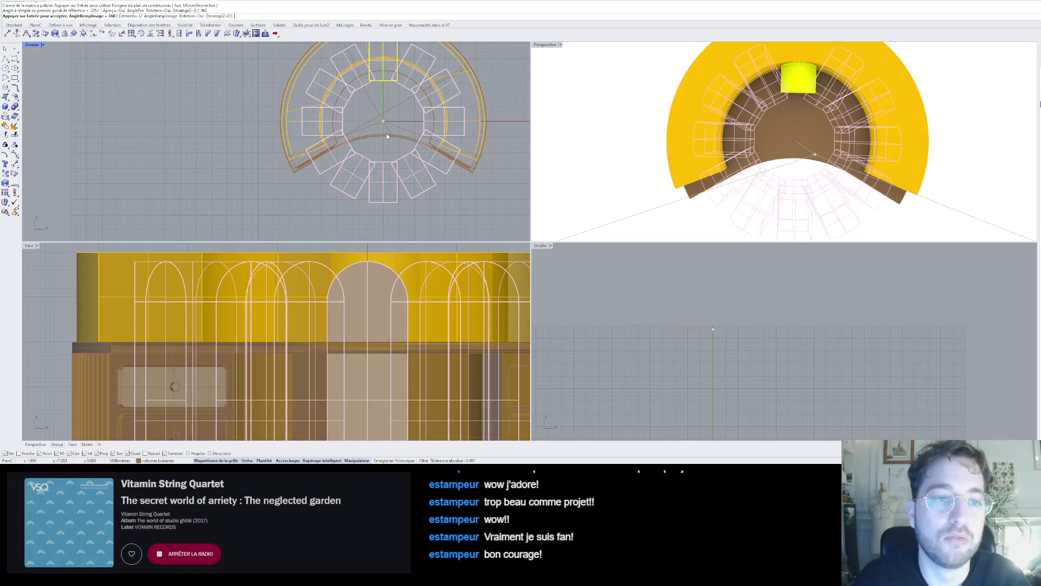
key("Return")
- Delete the five arched copies across the desk's open front, outside the ring segment
right_click_drag(661, 177, 674, 69)
scroll(700, 109, "down", 4)
left_click(700, 109)
scroll(717, 143, "up", 4)
left_click(714, 148)
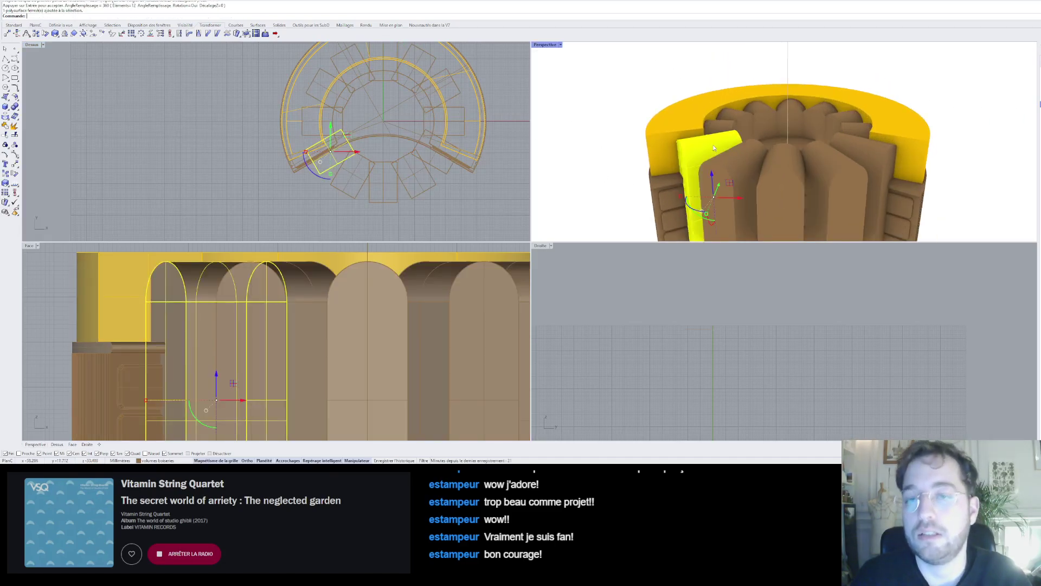
key("Delete")
left_click(735, 162)
key("Delete")
left_click(781, 172)
key("Delete")
left_click(825, 172)
key("Delete")
left_click(860, 156)
key("Delete")
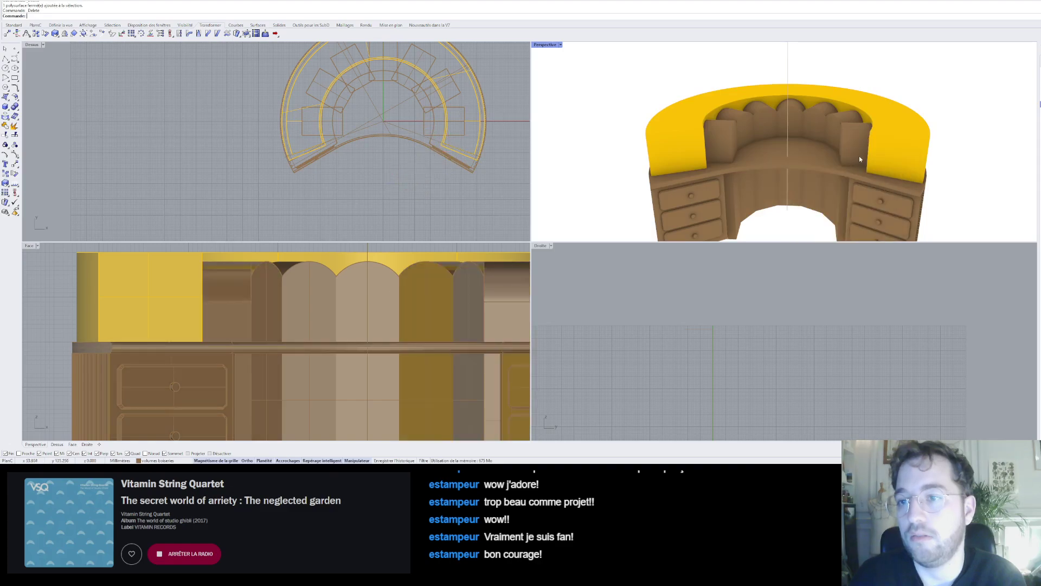
- Boolean-subtract the seven arched solids from the ring segment above the desk
right_click_drag(813, 126, 811, 120)
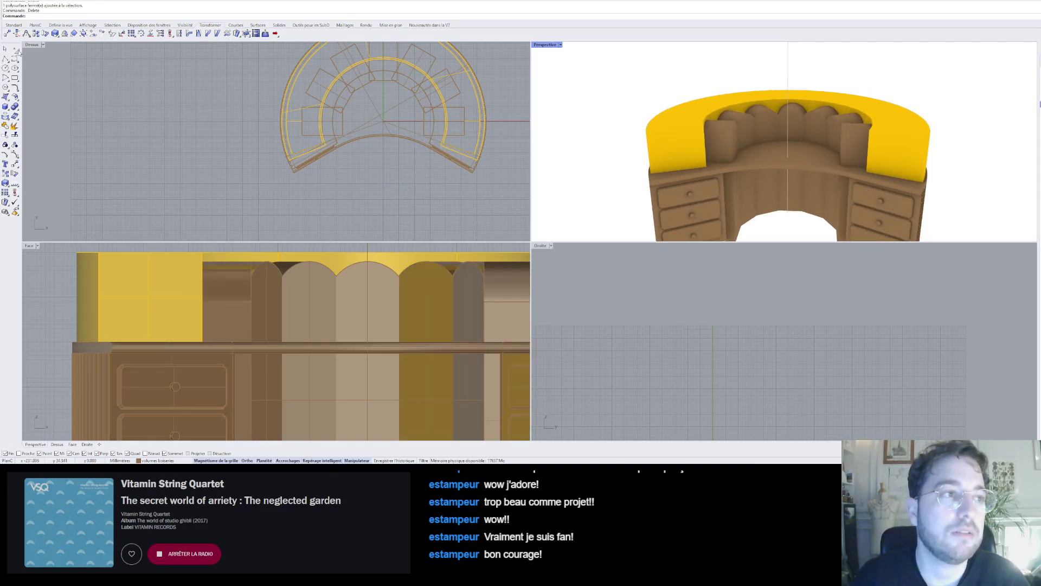
left_click(14, 117)
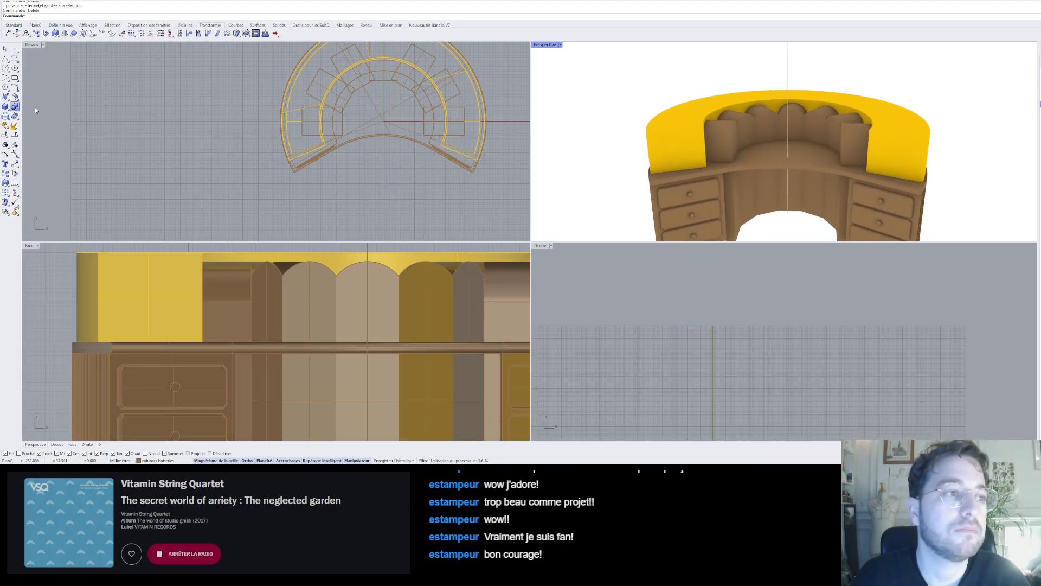
left_click(675, 124)
key("Return")
scroll(738, 136, "up", 6)
left_click(711, 137)
left_click(753, 119)
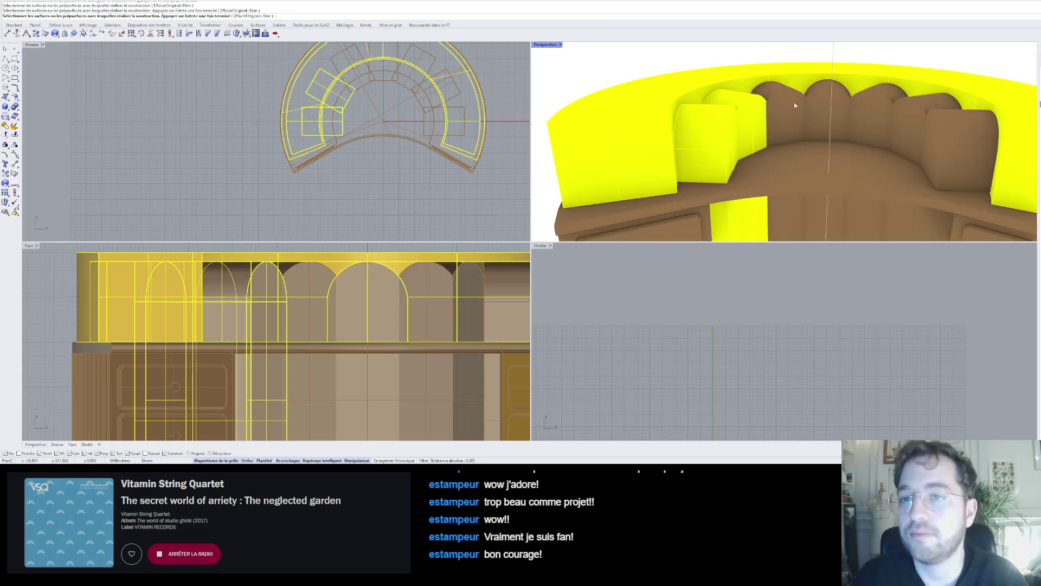
left_click(794, 104)
left_click(887, 105)
left_click(930, 115)
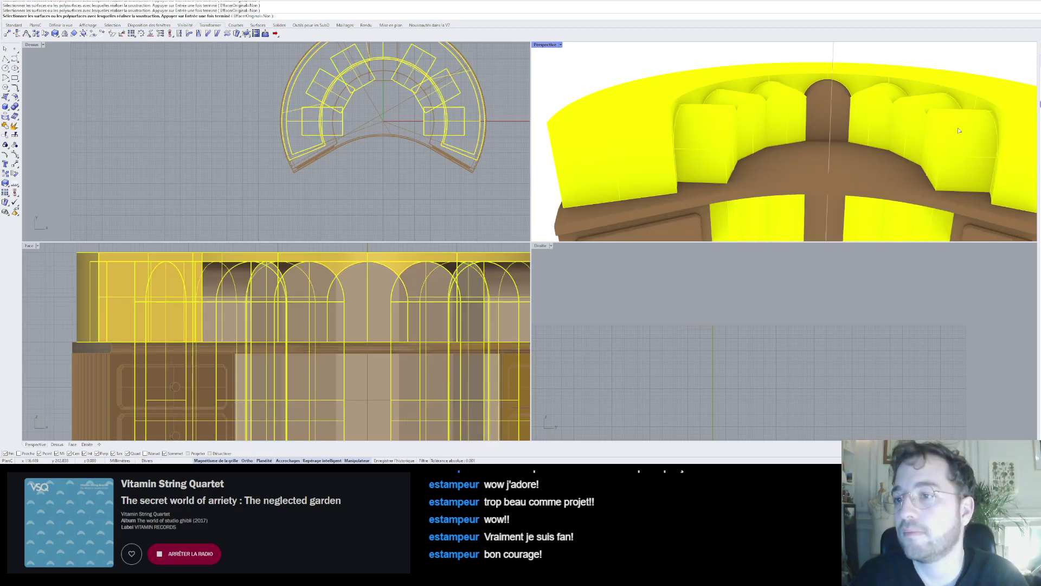
key("Return")
- Delete the leftover arched cutting solids from the ring segment's openings
left_click(937, 116)
key("Delete")
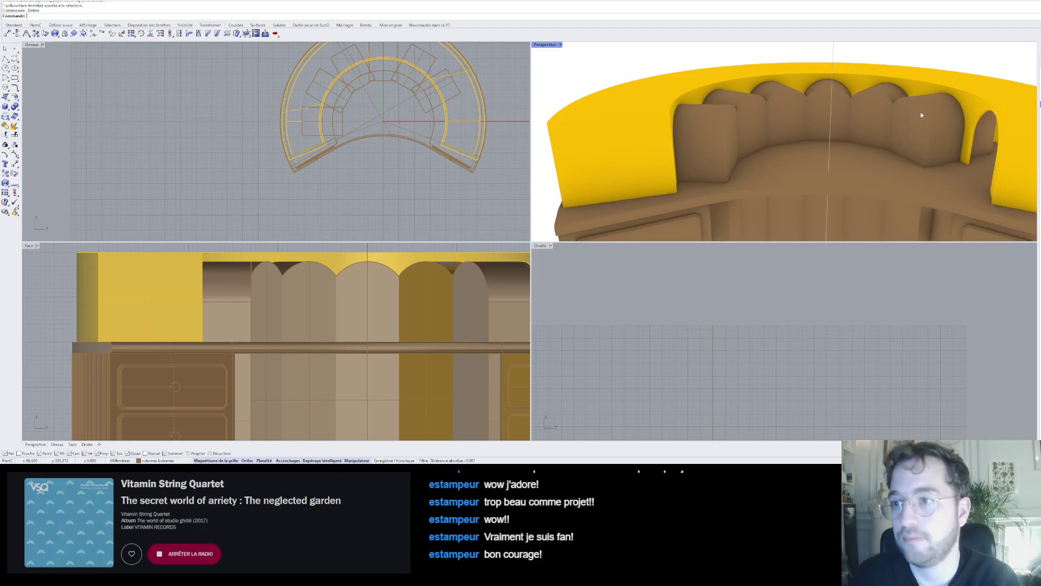
left_click(920, 112)
key("Delete")
left_click(889, 106)
key("Delete")
left_click(815, 109)
key("Delete")
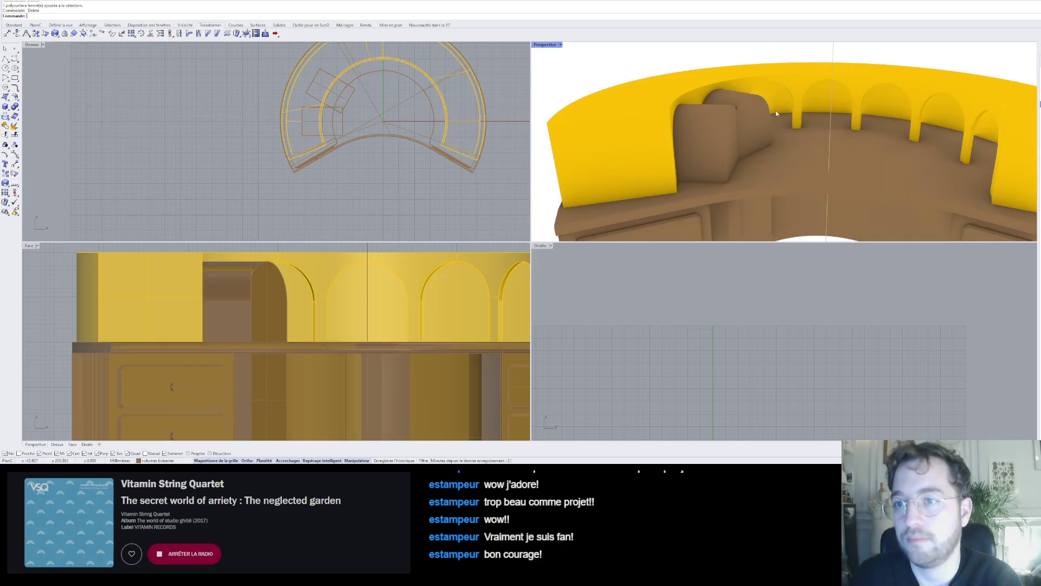
left_click(746, 115)
key("Delete")
- Examine the row of arched niches cut into the ring segment above the desk
scroll(640, 74, "down", 5)
right_click_drag(678, 97, 713, 54)
left_click(643, 92)
scroll(642, 92, "up", 7)
key("Escape")
scroll(678, 117, "down", 6)
scroll(697, 89, "up", 4)
scroll(696, 89, "up", 3)
scroll(713, 65, "down", 5)
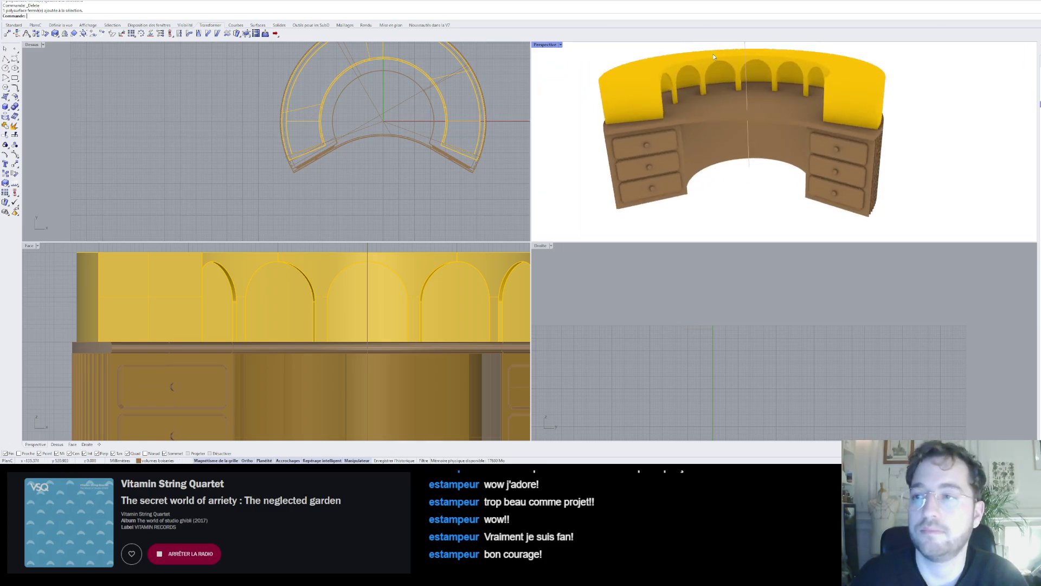
- Show the hidden library shelving again above the arched ring segment
right_click(713, 54)
right_click_drag(710, 91, 707, 103)
scroll(731, 121, "down", 6)
scroll(731, 121, "up", 4)
scroll(842, 88, "up", 3)
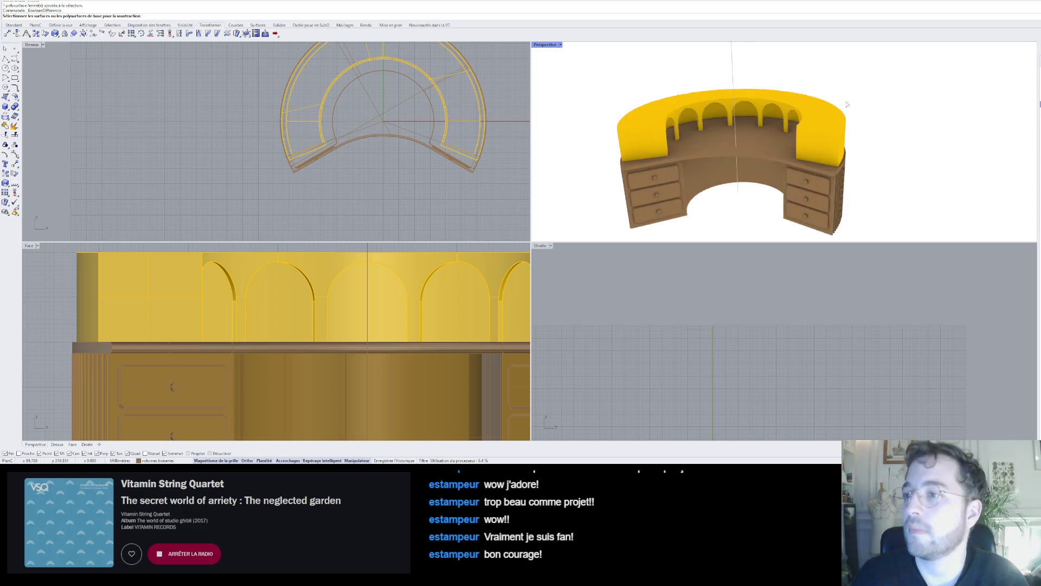
key("Escape")
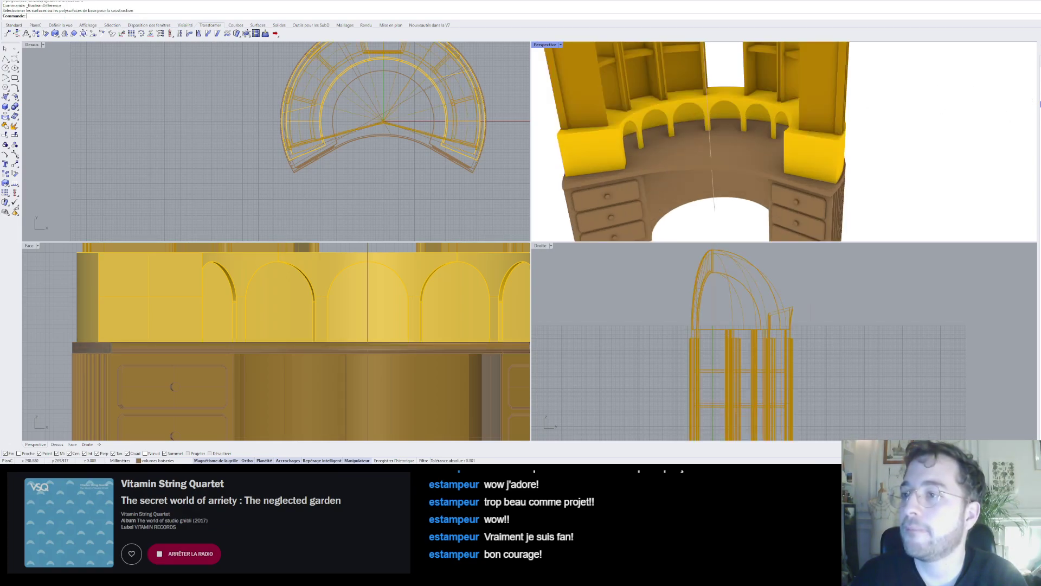
scroll(850, 102, "down", 4)
right_click_drag(773, 135, 756, 107)
scroll(749, 108, "up", 6)
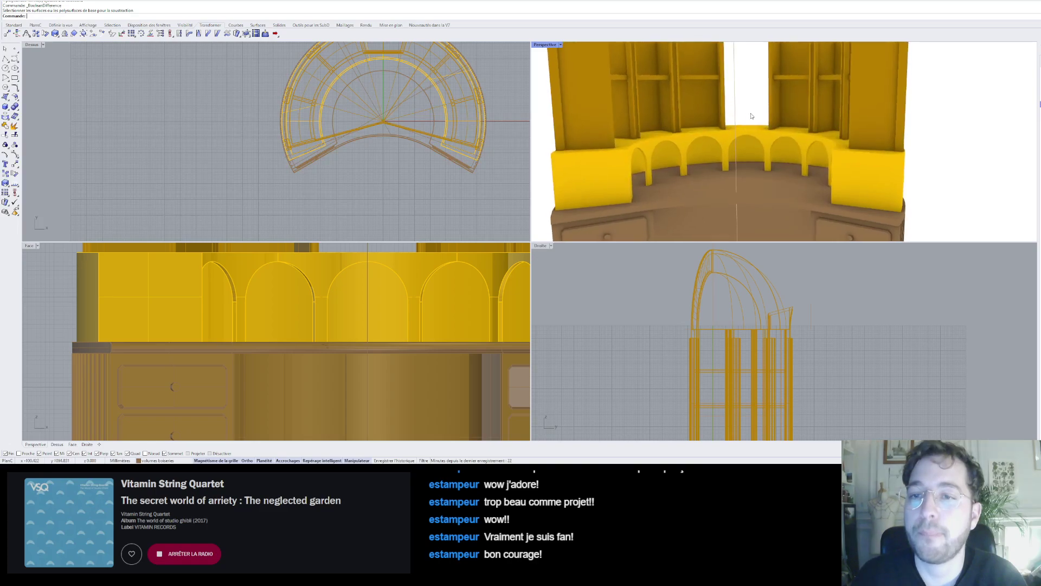
scroll(705, 116, "down", 3)
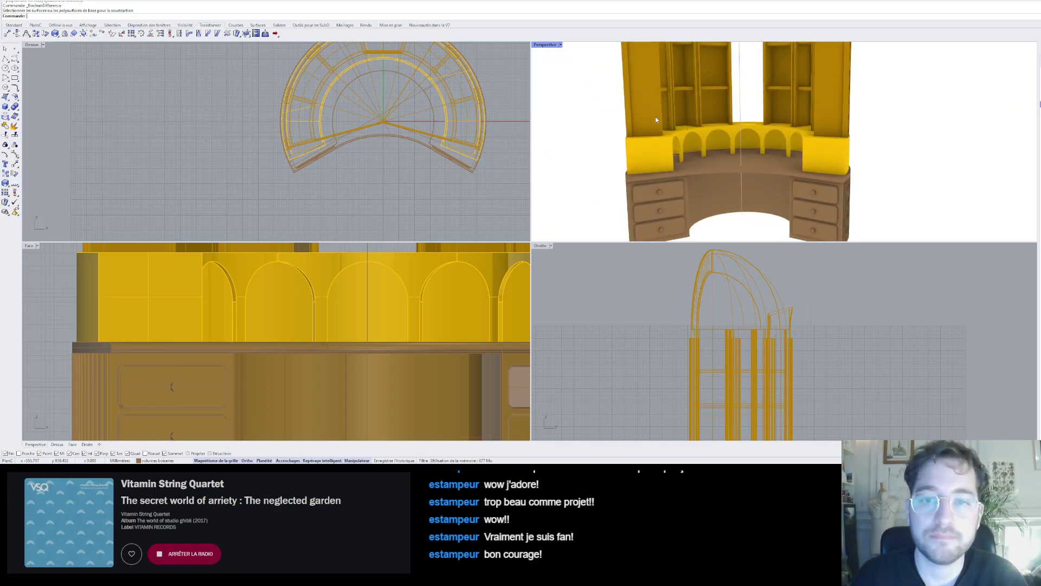
mouse_move(657, 120)
right_mouse_down()
mouse_move(694, 115)
mouse_move(667, 106)
mouse_move(647, 127)
right_mouse_up()
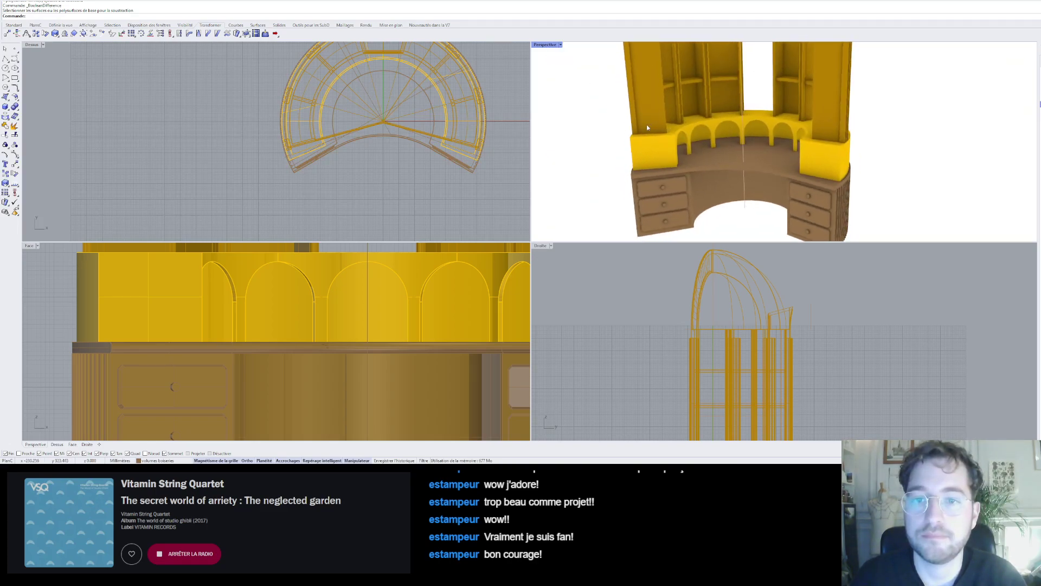
scroll(647, 127, "up", 4)
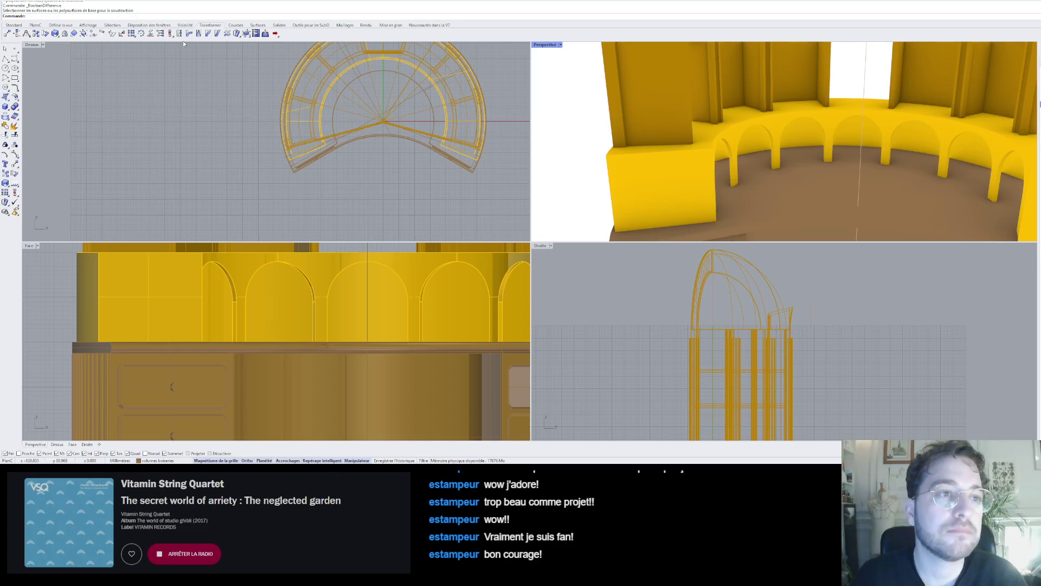
- Extrude the top face of the arched ring segment 2 mm upward
left_click(280, 25)
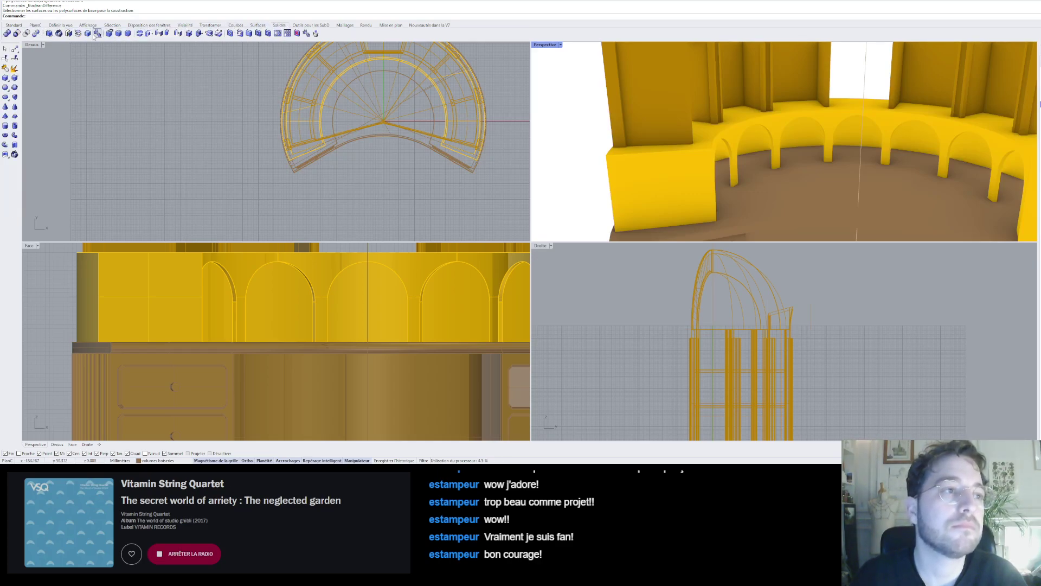
left_click(168, 33)
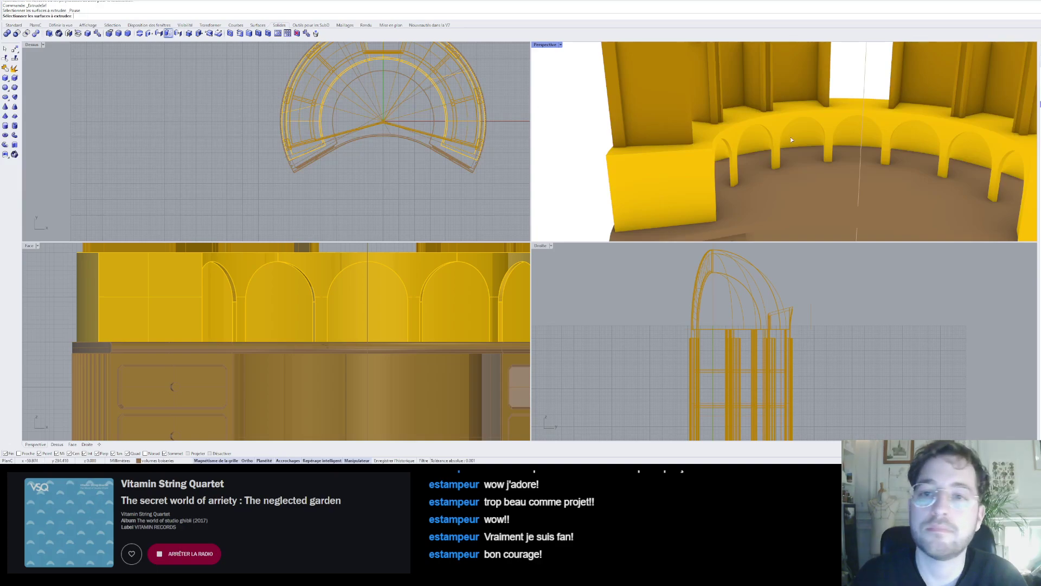
left_click(741, 113)
key("Return")
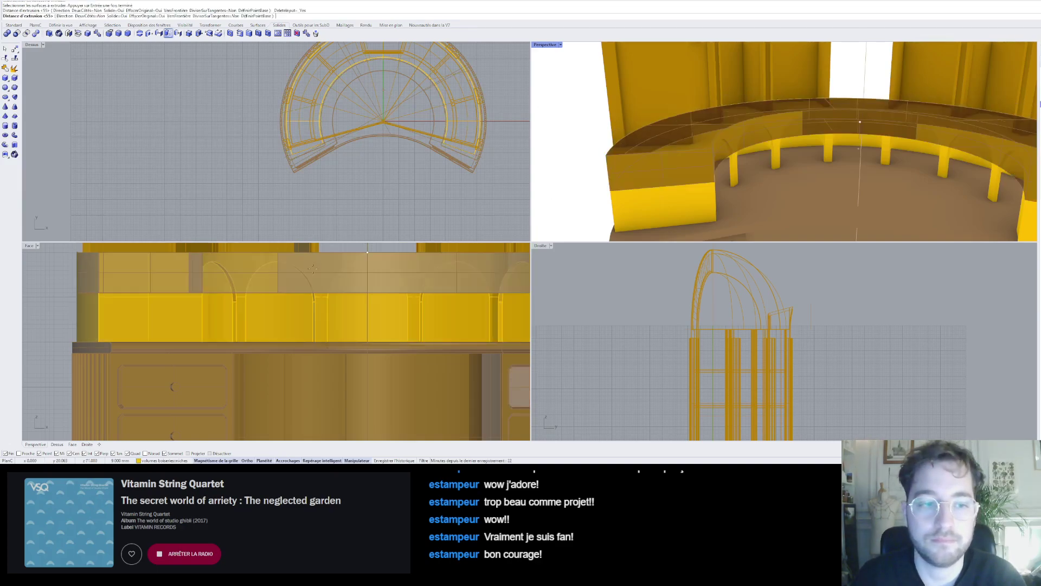
scroll(245, 348, "down", 2)
scroll(307, 365, "down", 4)
scroll(297, 299, "up", 10)
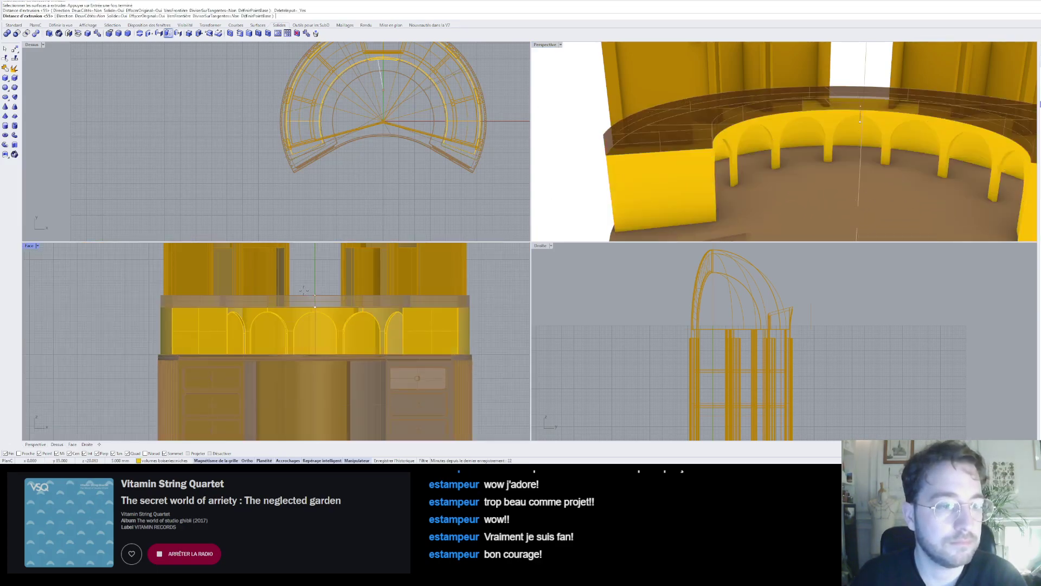
scroll(272, 321, "up", 2)
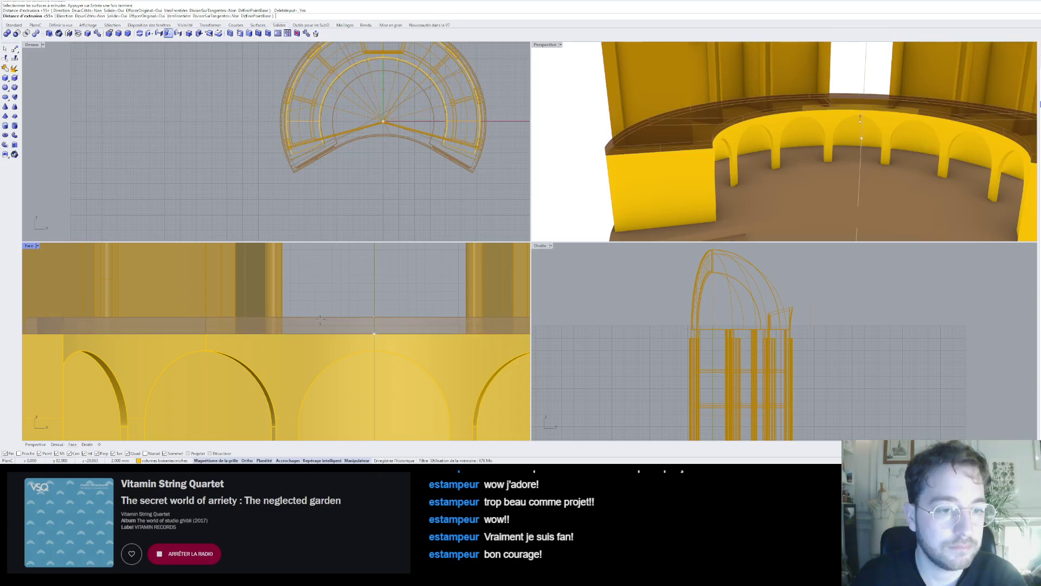
scroll(756, 161, "down", 2)
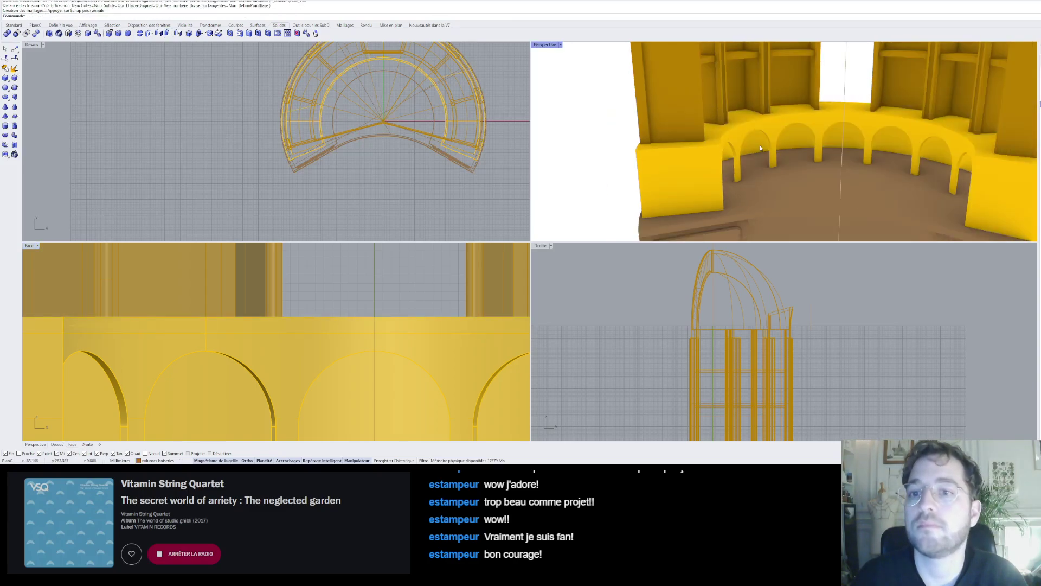
- Try to extrude the inner and front vertical faces of the ring segment's added top band by 2 mm
right_click_drag(756, 159, 748, 136)
scroll(753, 150, "up", 6)
right_click(754, 148)
left_click(755, 132)
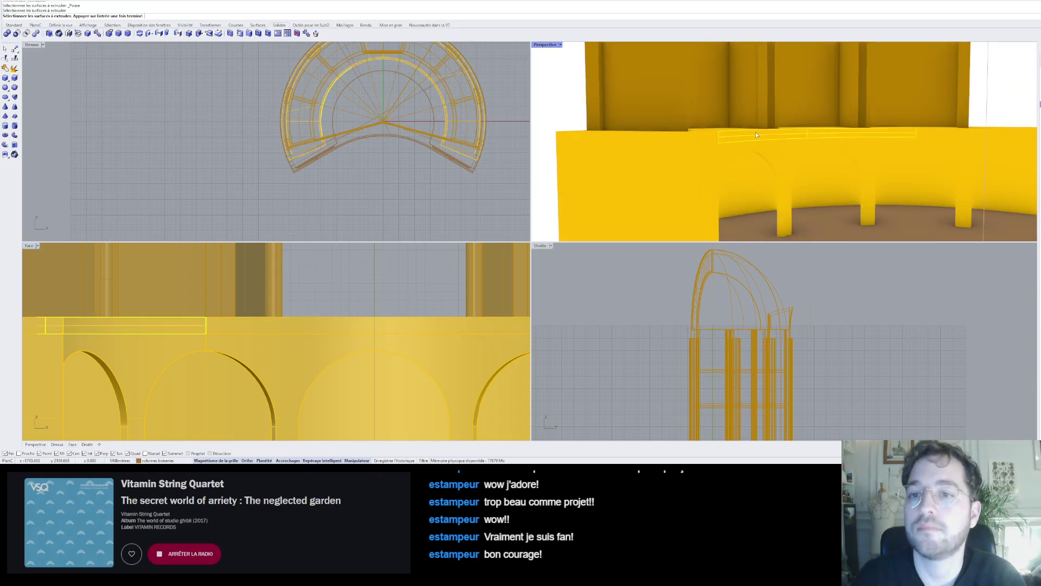
left_click(710, 137)
left_click(695, 140)
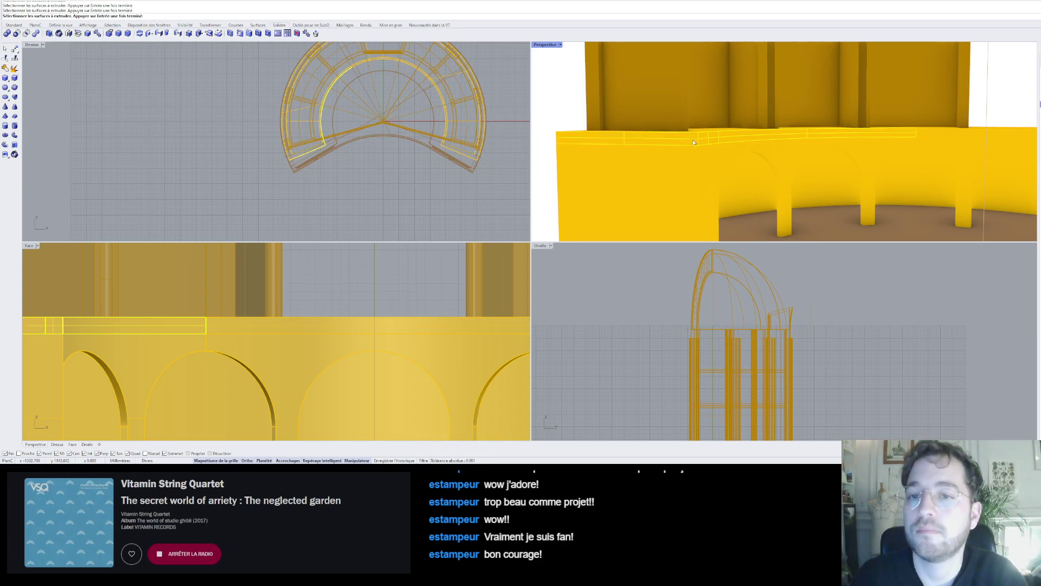
scroll(693, 141, "down", 2)
left_click(869, 136)
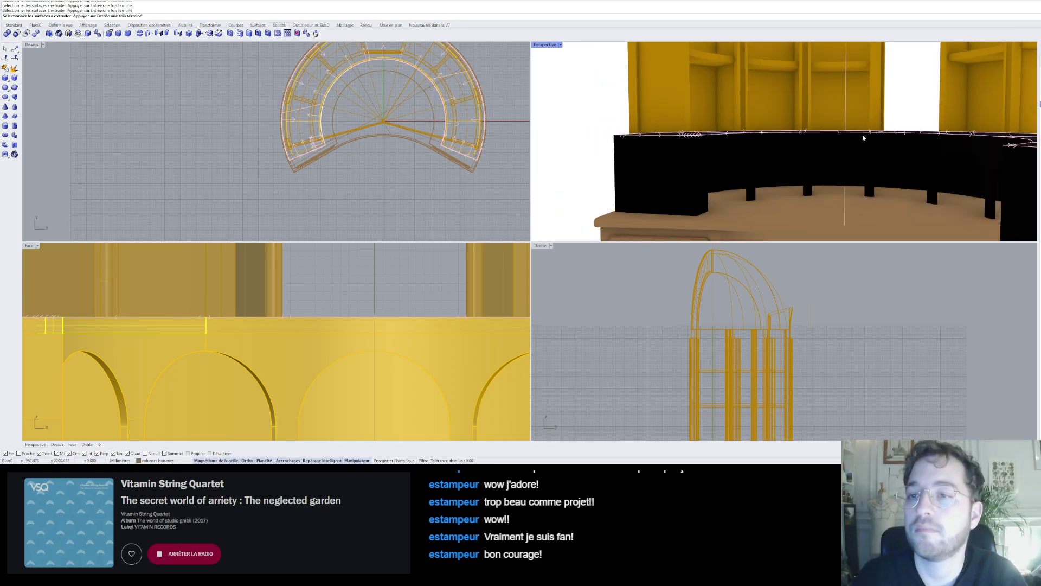
left_click(891, 162)
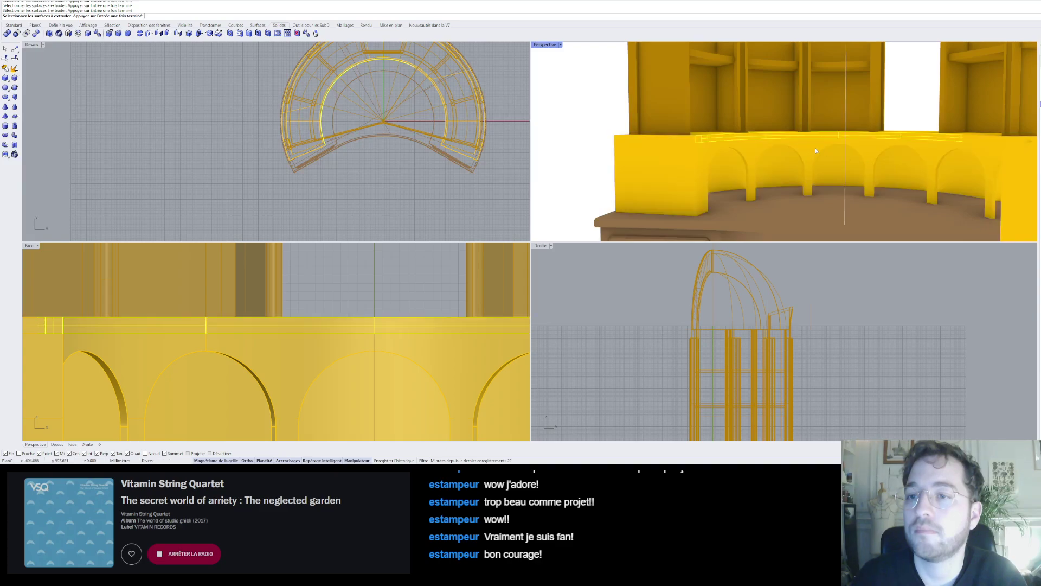
right_click_drag(890, 162, 945, 154)
scroll(813, 119, "up", 4)
left_click(888, 131)
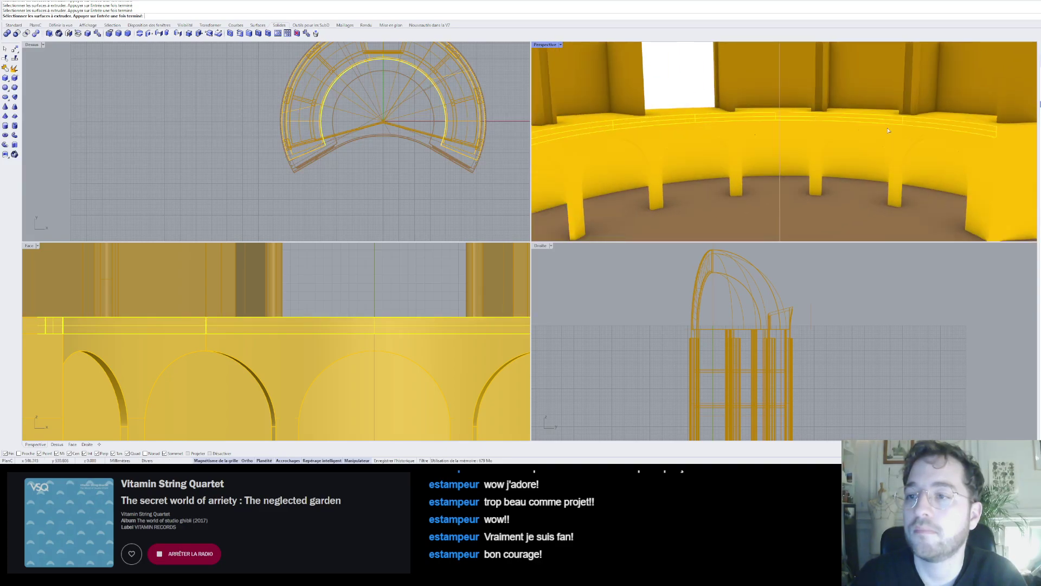
scroll(976, 140, "down", 3)
right_click_drag(955, 143, 919, 174)
scroll(901, 141, "down", 3)
right_click(920, 174)
key("Escape")
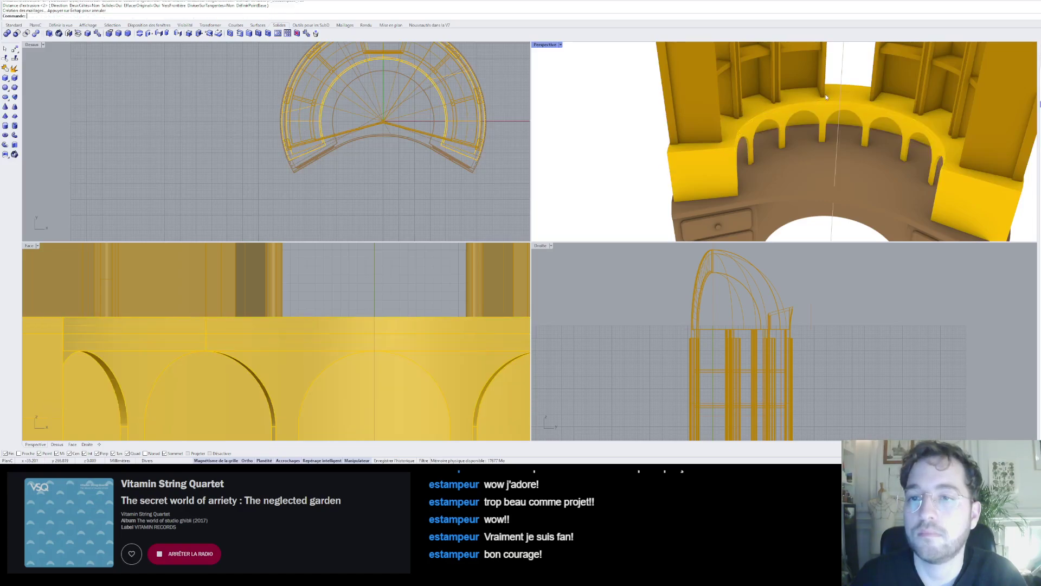
scroll(805, 109, "up", 3)
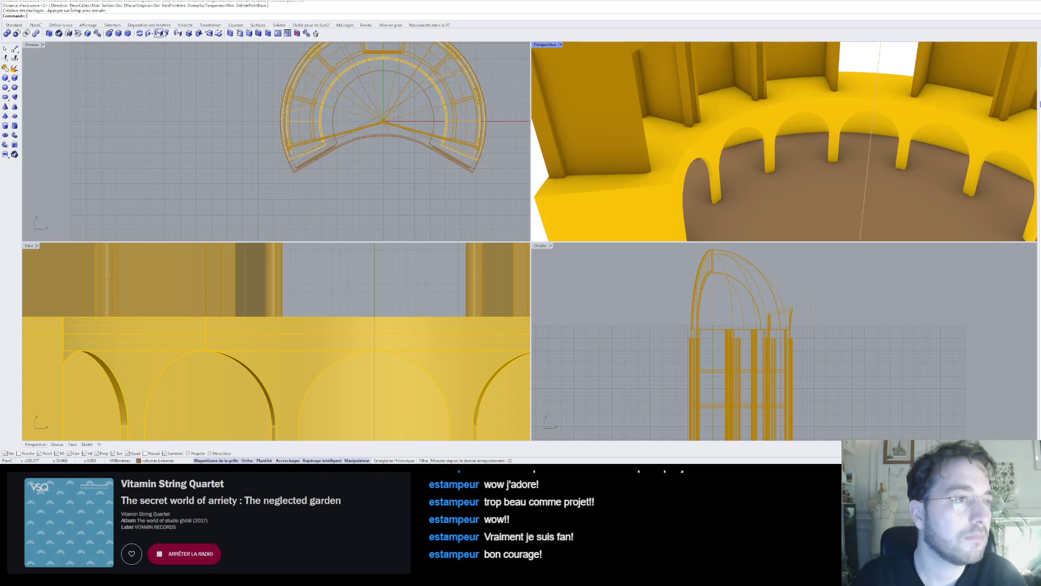
left_click(258, 25)
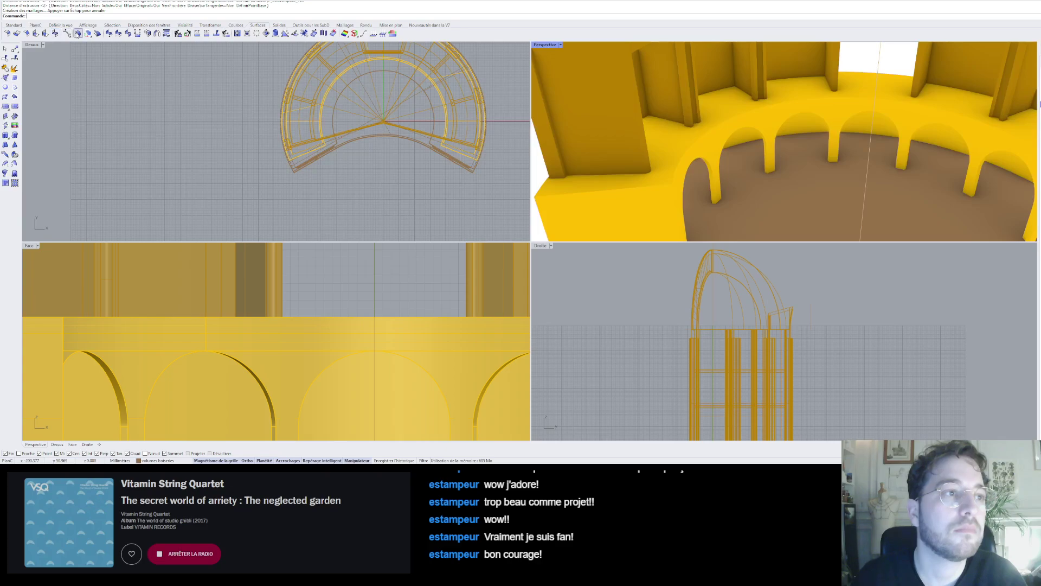
left_click(78, 33)
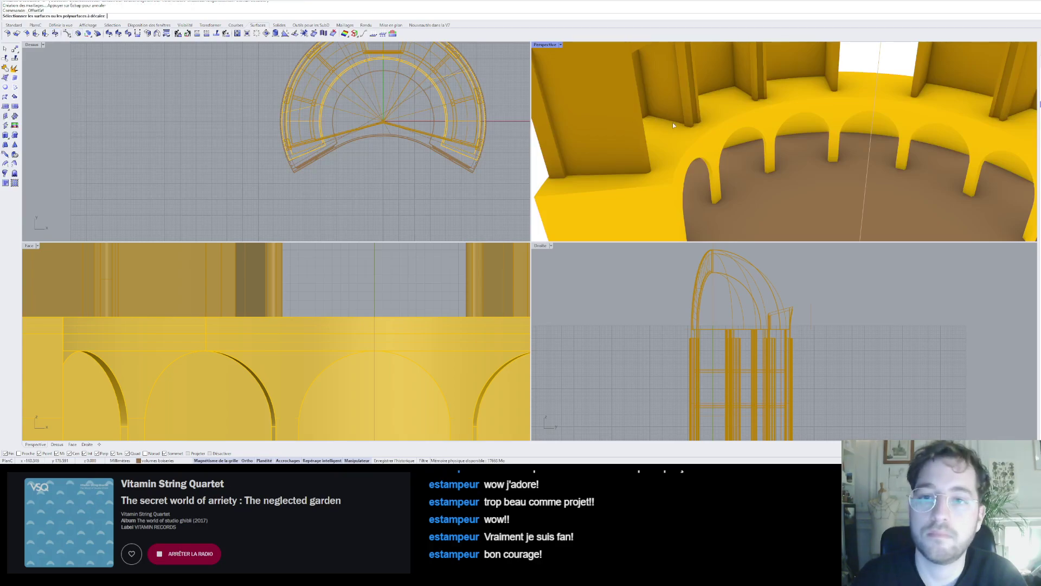
left_click(706, 141)
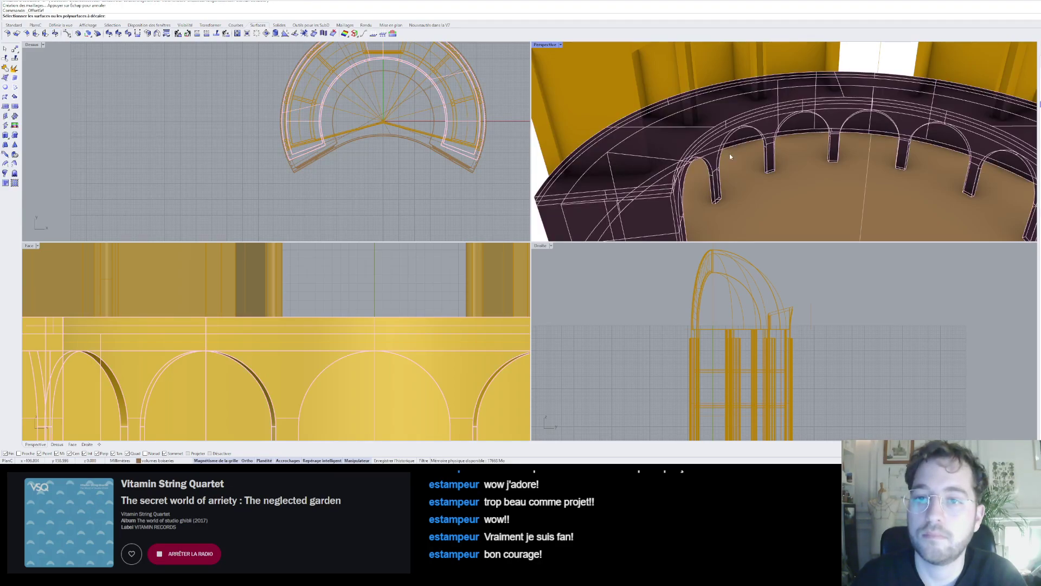
key("Return")
key("Return")
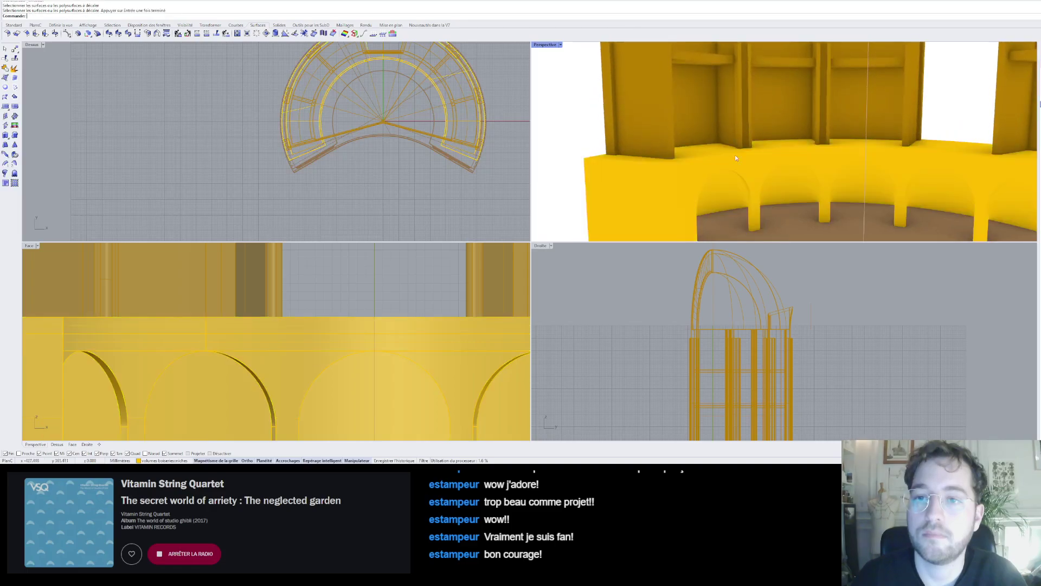
- Delete the stray extruded strips overlapping the inner face of the ring segment's top band
left_click(744, 163)
left_click(765, 179)
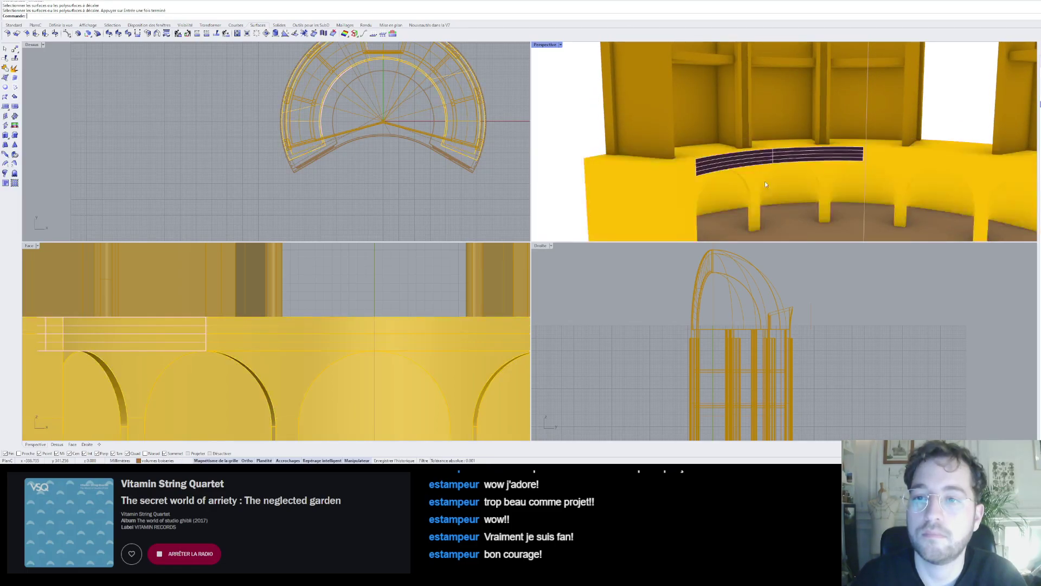
key("Delete")
left_click(699, 166)
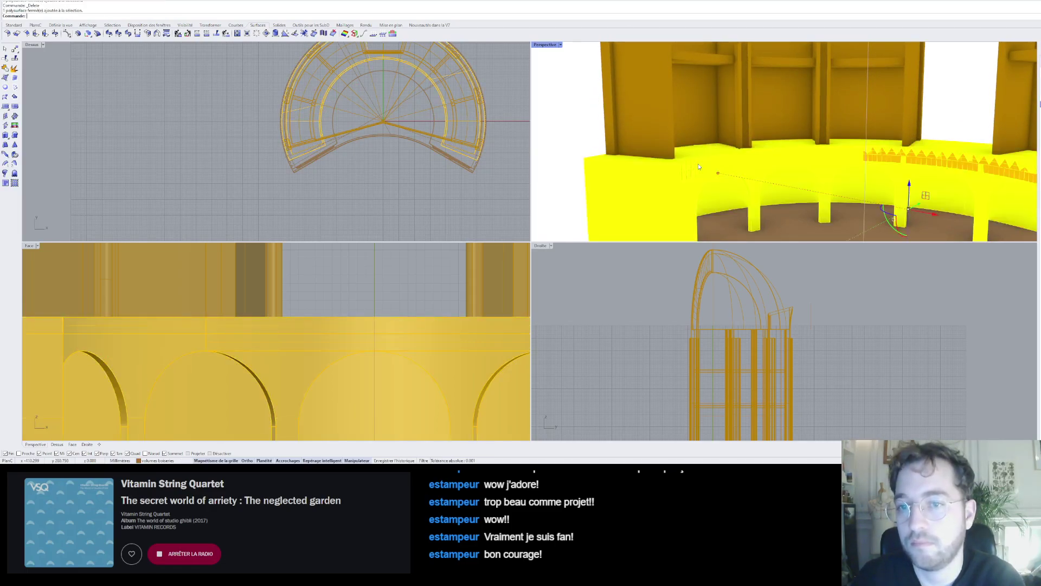
key("Delete")
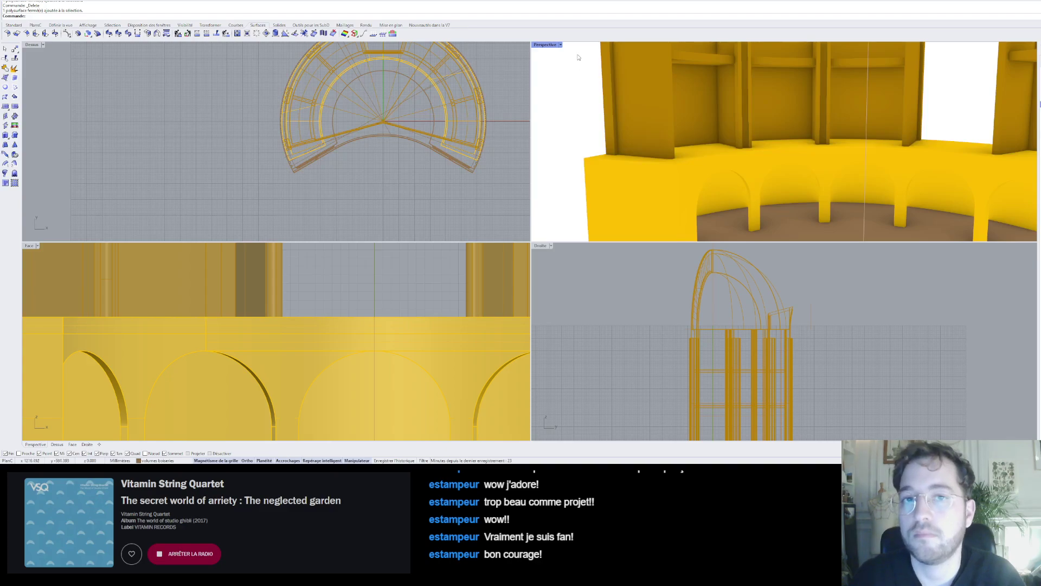
- Set the perspective view to shaded display and delete the leftover extruded pieces on the ring segment's top band
left_click(557, 79)
scroll(711, 169, "up", 3)
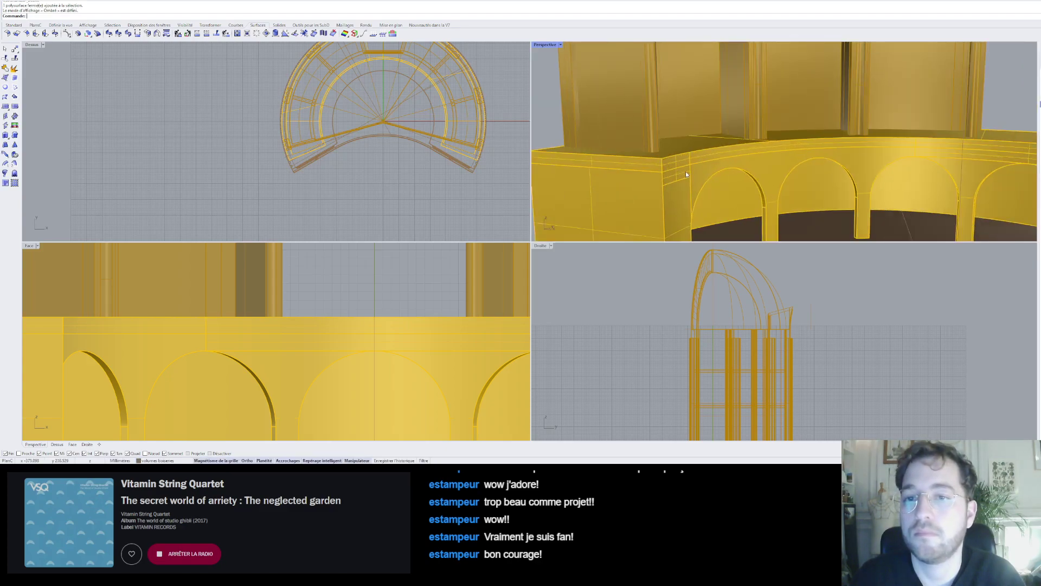
left_click(685, 171)
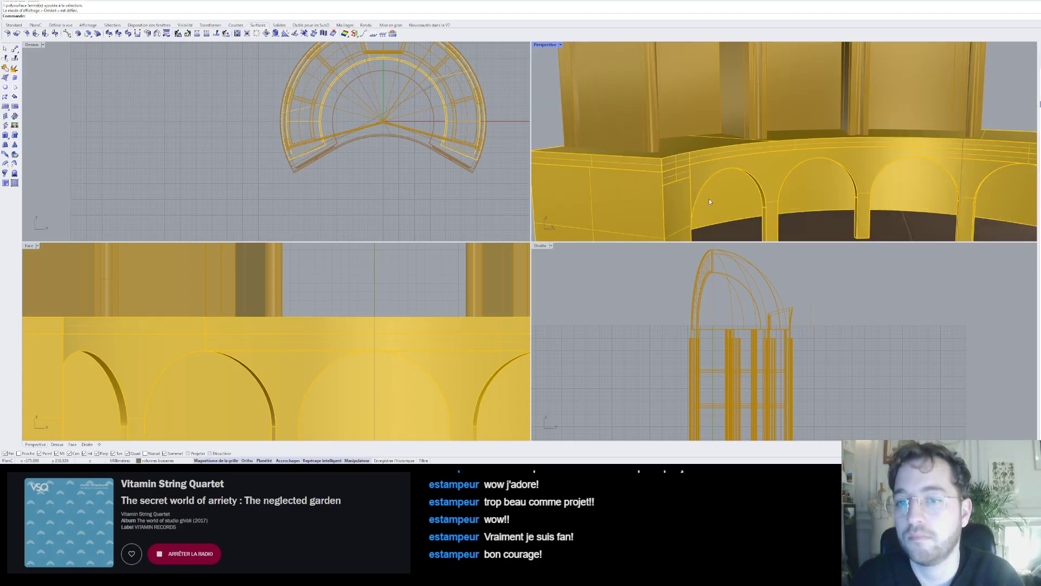
left_click(682, 174)
key("Delete")
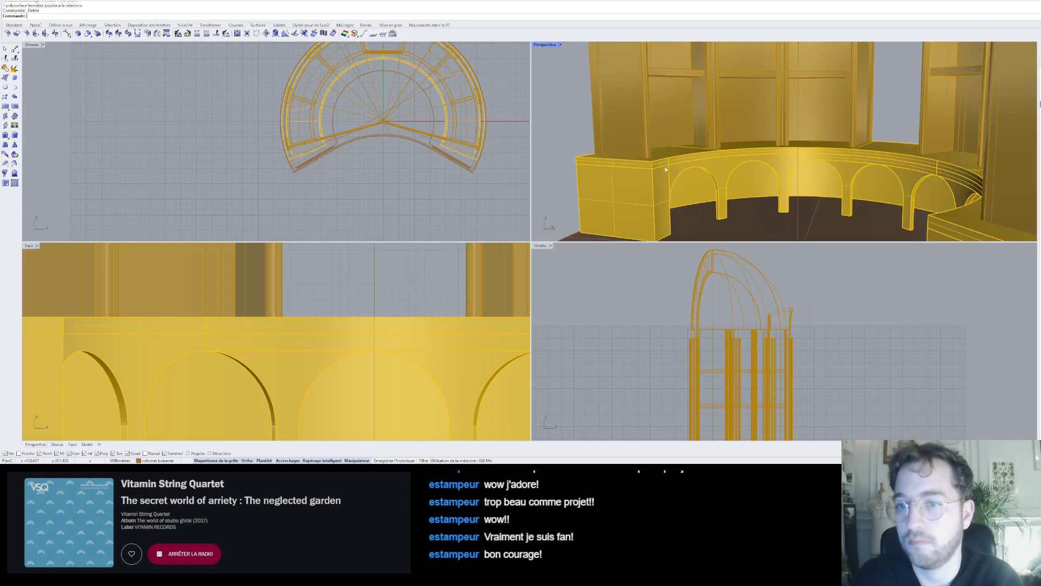
scroll(695, 179, "down", 3)
right_click_drag(688, 167, 797, 164)
scroll(805, 159, "up", 3)
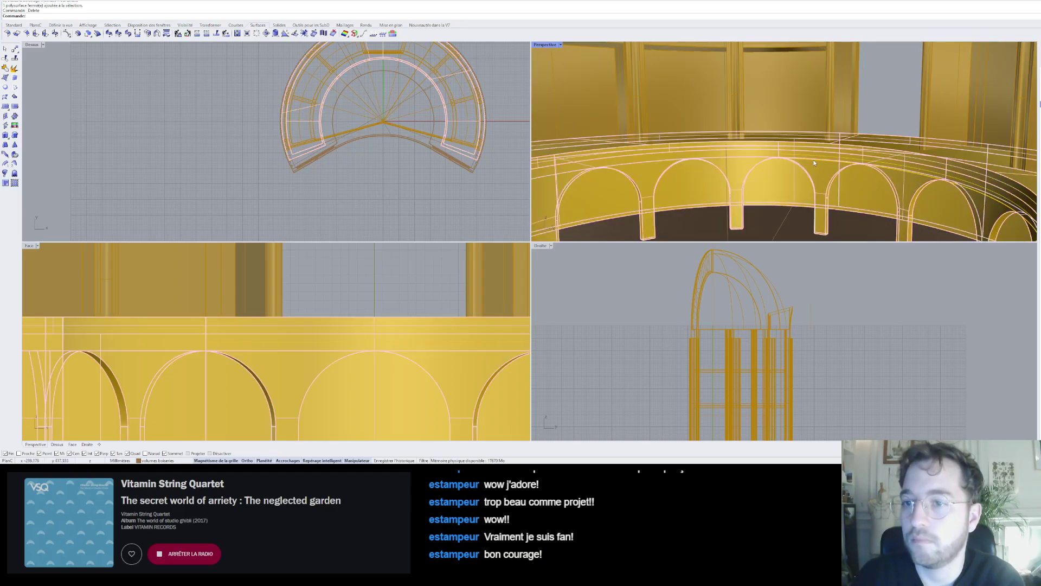
mouse_move(730, 167)
right_mouse_down()
mouse_move(840, 169)
mouse_move(874, 152)
mouse_move(670, 157)
right_mouse_up()
left_click(841, 170)
key("ctrl+alt+s")
scroll(712, 159, "up", 3)
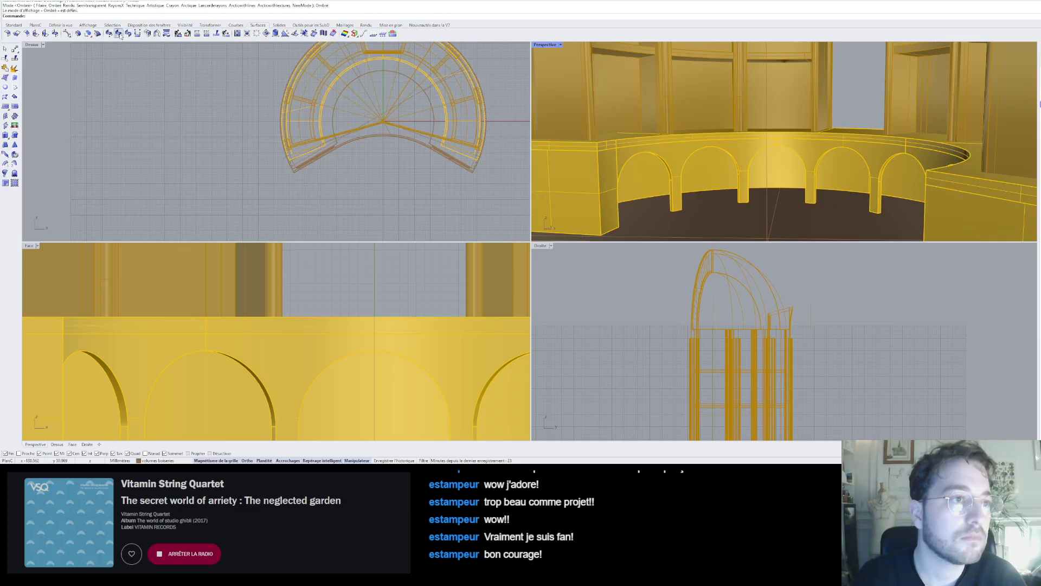
- Create variable-distance offset surfaces from the inner faces along the ring segment's top band, accepting the default distances
left_click(97, 34)
scroll(617, 166, "up", 1)
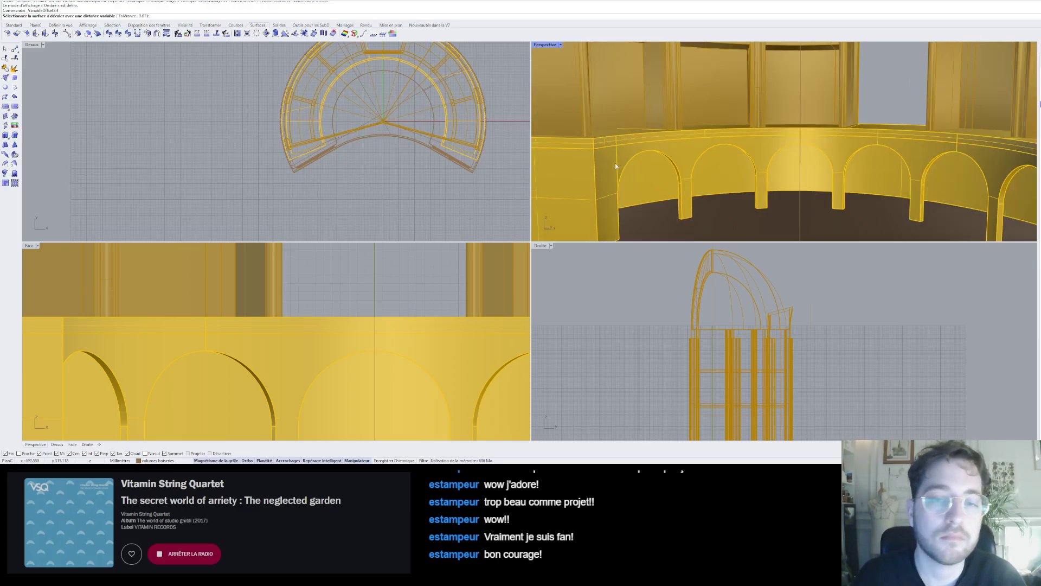
left_click(608, 143)
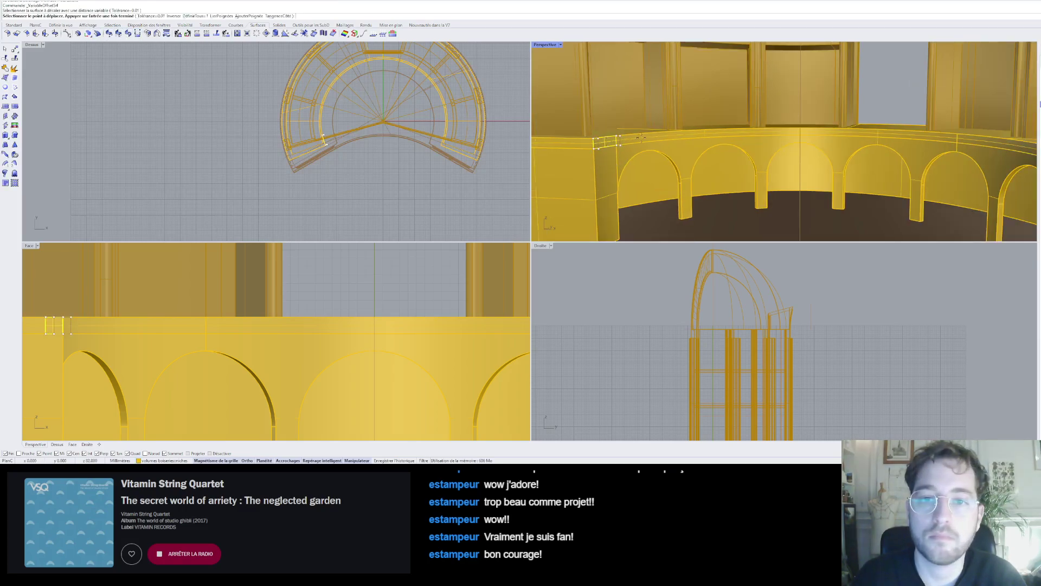
key("Return")
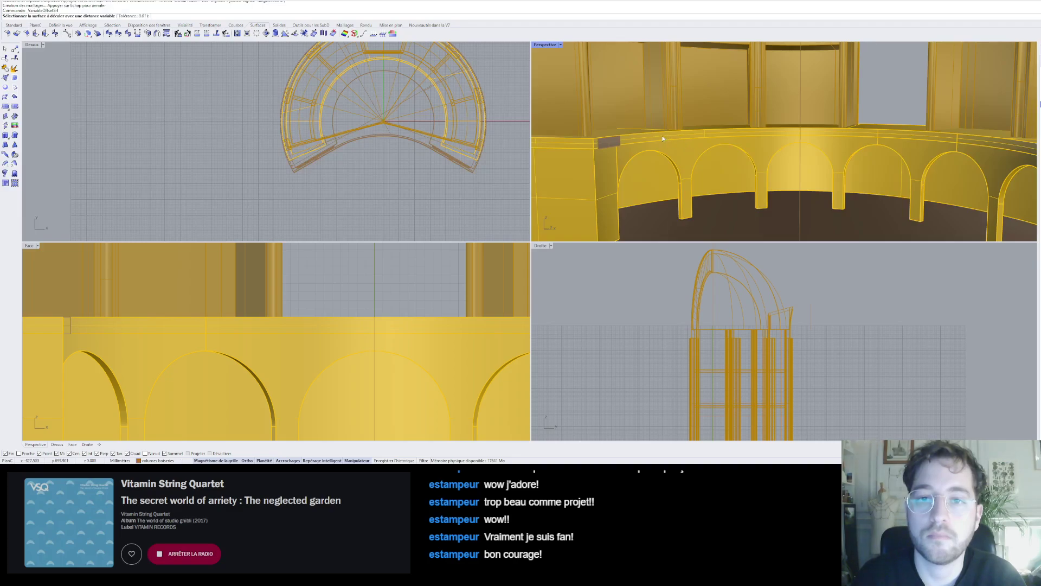
key("Return")
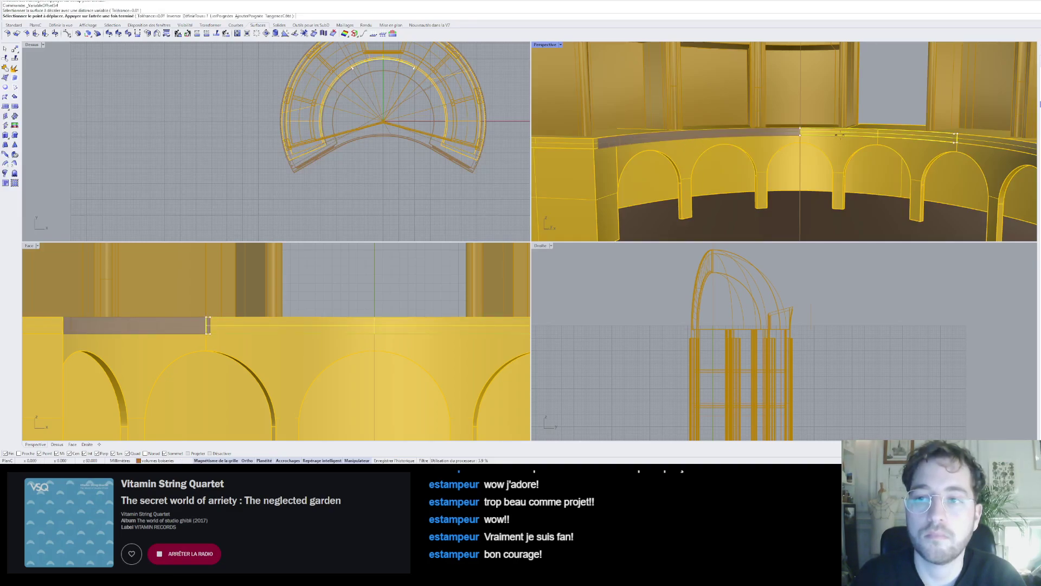
right_click_drag(699, 143, 838, 134)
scroll(838, 135, "up", 3)
left_click(838, 133)
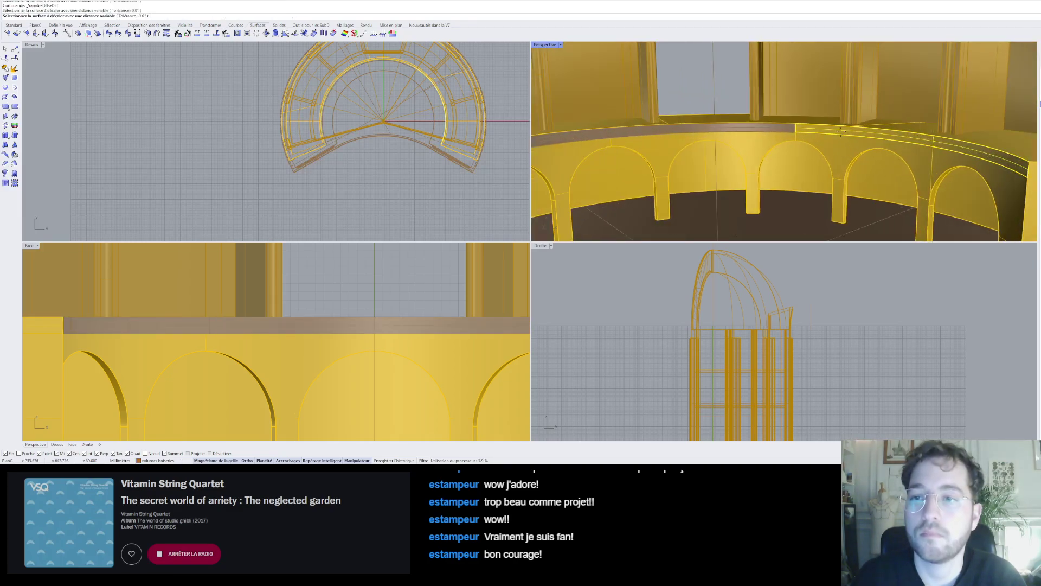
key("Return")
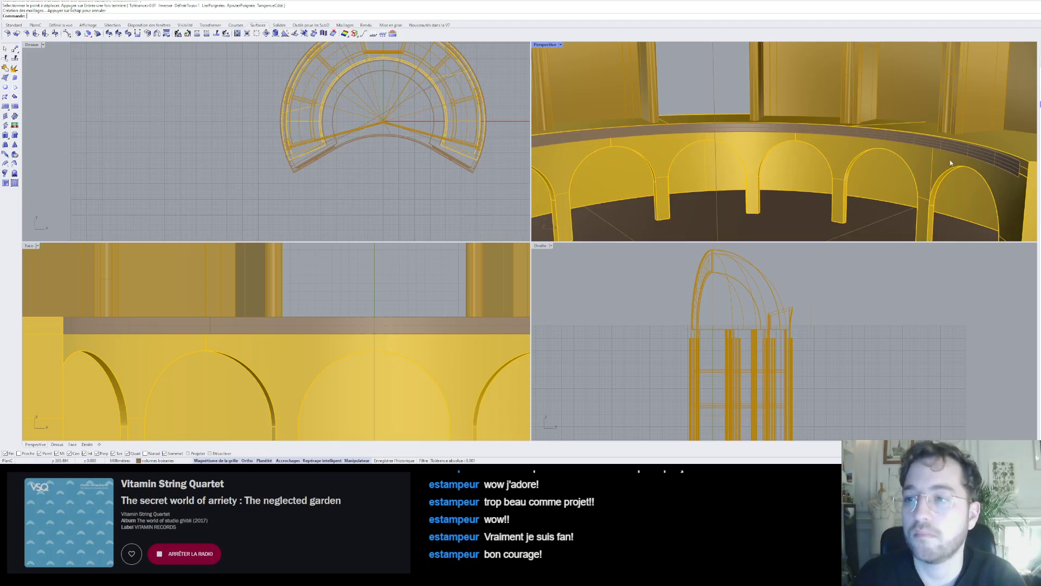
right_click_drag(950, 163, 899, 109)
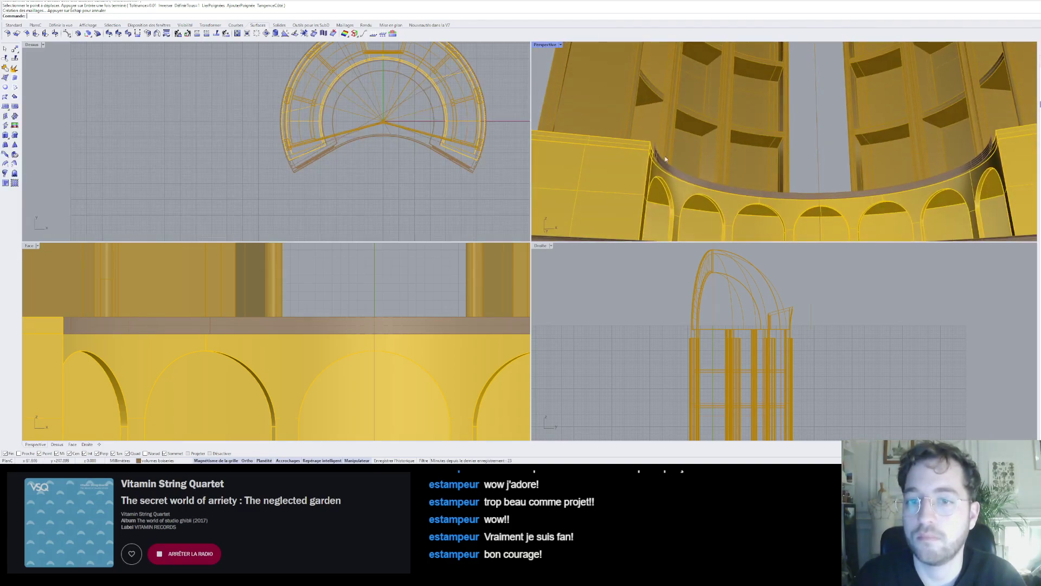
scroll(666, 160, "up", 3)
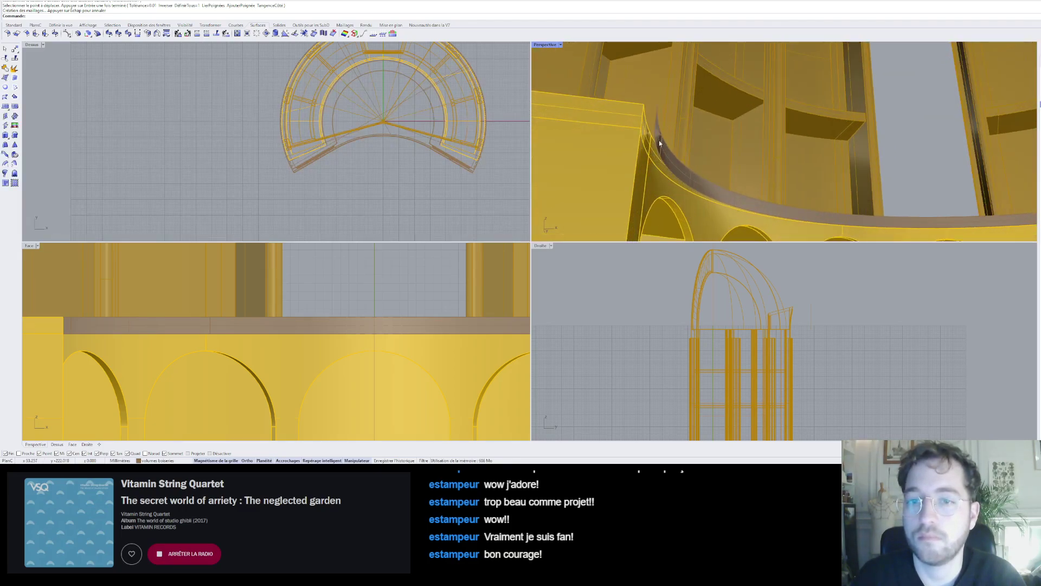
left_click(79, 33)
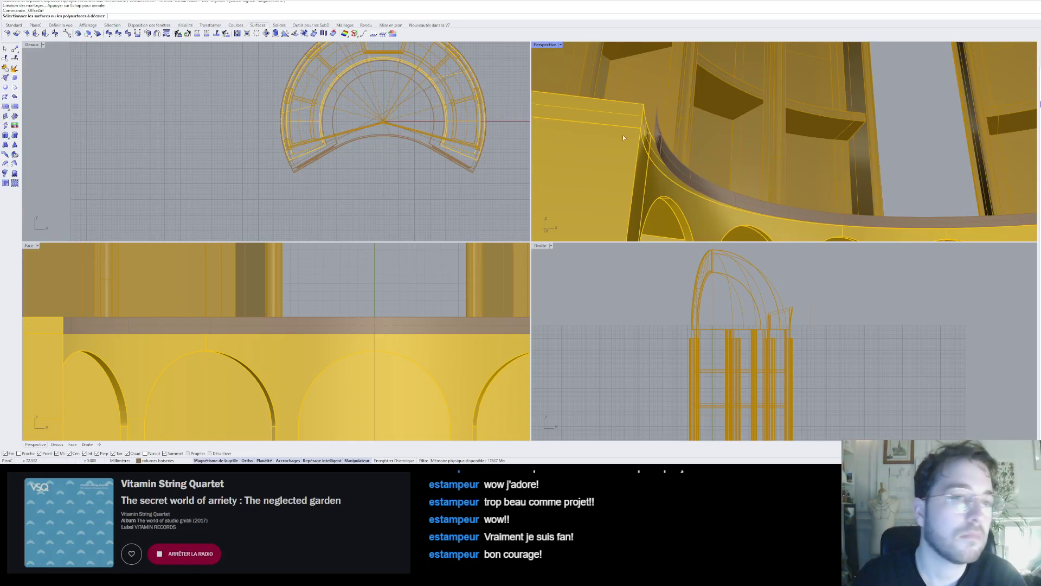
left_click(646, 140)
key("Return")
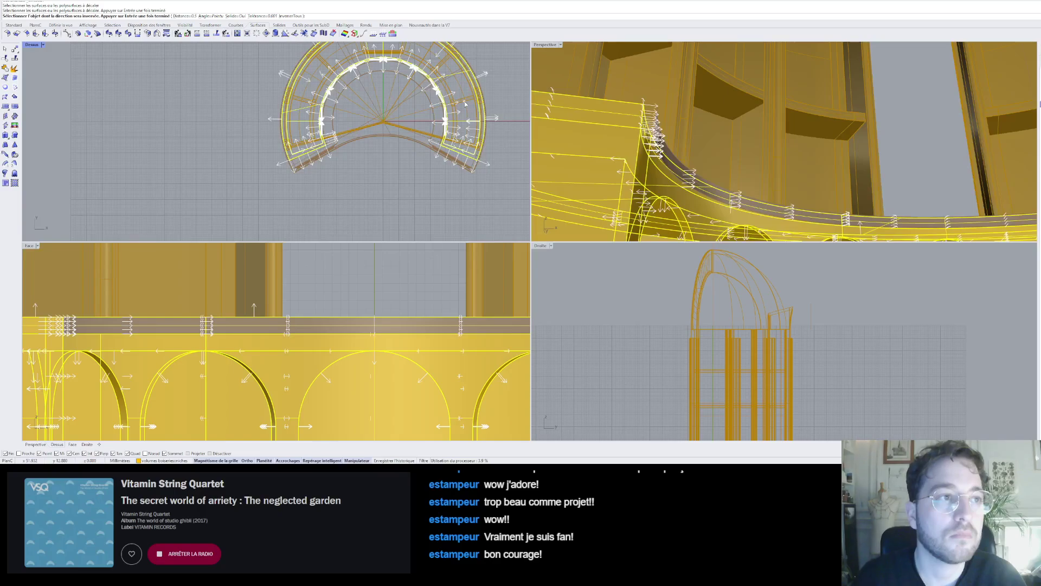
key("Return")
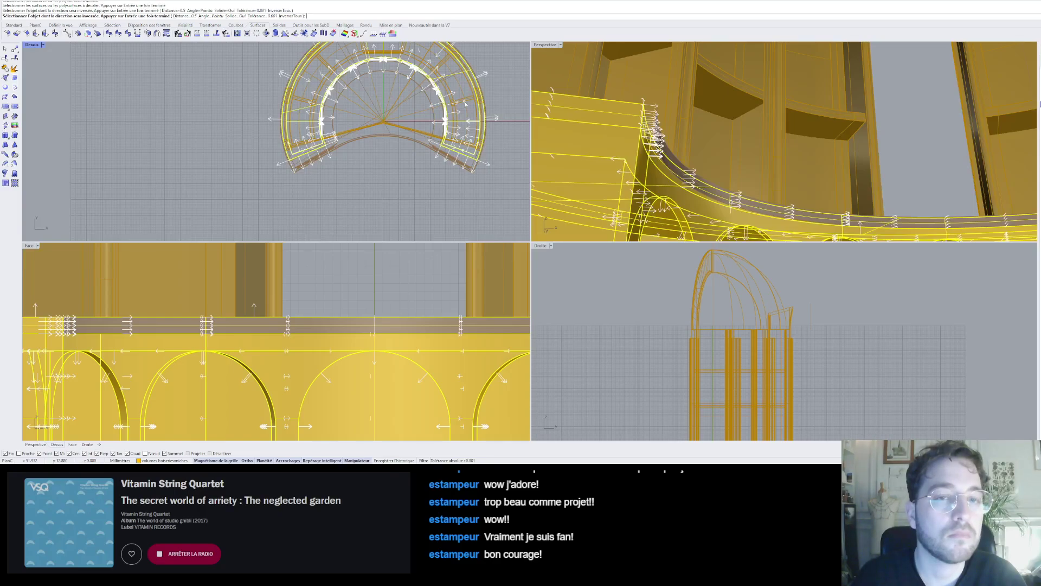
right_click_drag(634, 119, 651, 158)
scroll(651, 158, "up", 6)
key("Return")
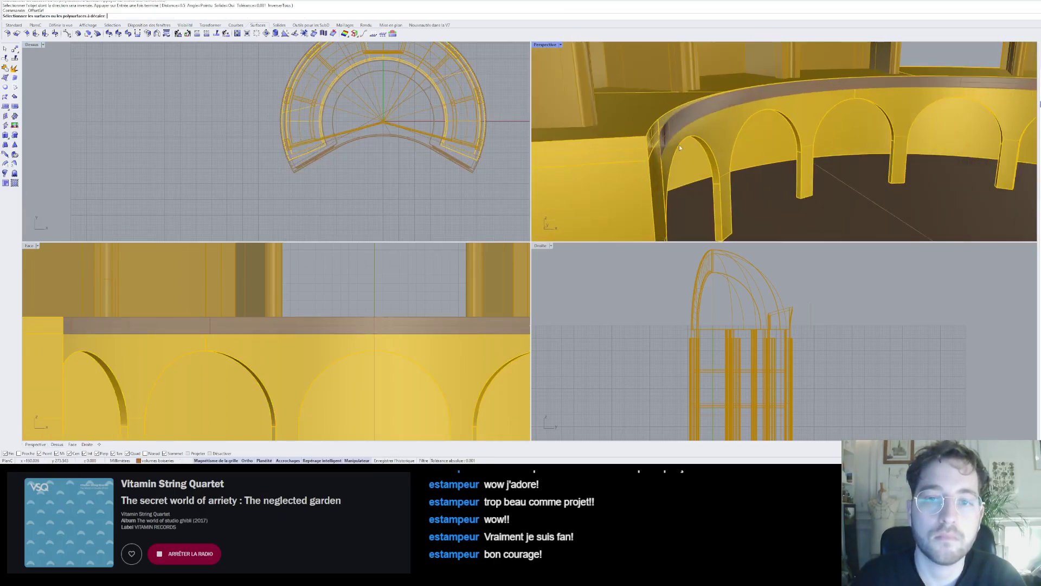
left_click(661, 134)
left_click(678, 125)
scroll(679, 124, "down", 5)
scroll(727, 118, "up", 2)
left_click(818, 97)
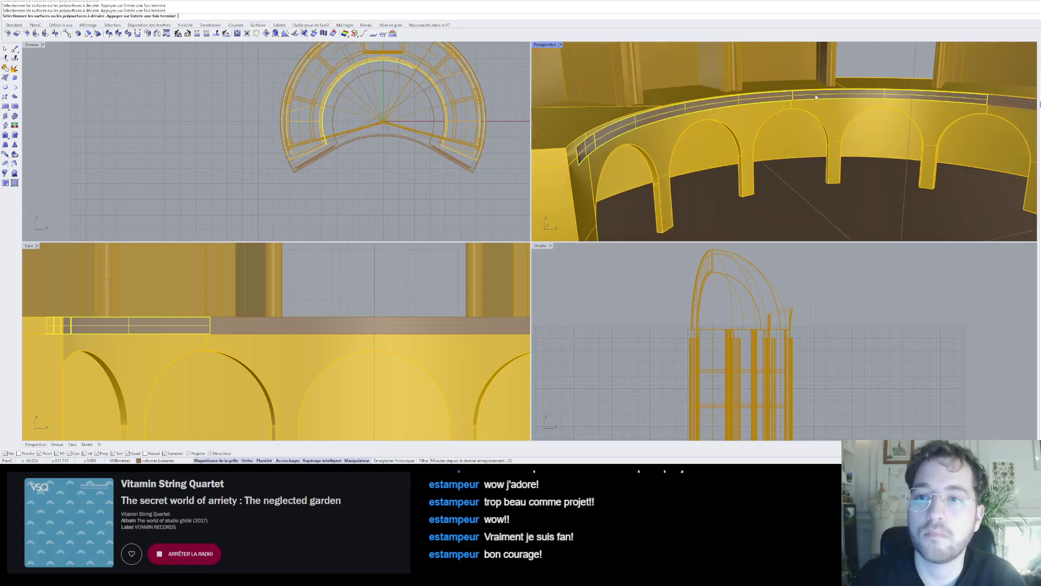
scroll(828, 100, "down", 6)
scroll(859, 106, "up", 5)
left_click(901, 97)
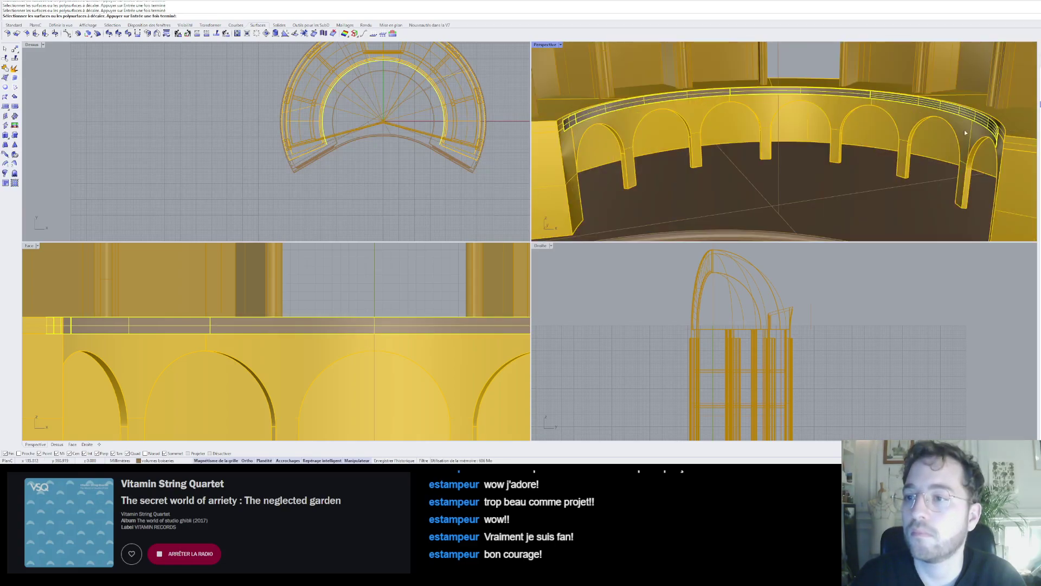
- Join the offset strips along the inner edge of the ring segment's top band into one polysurface
left_click(7, 64)
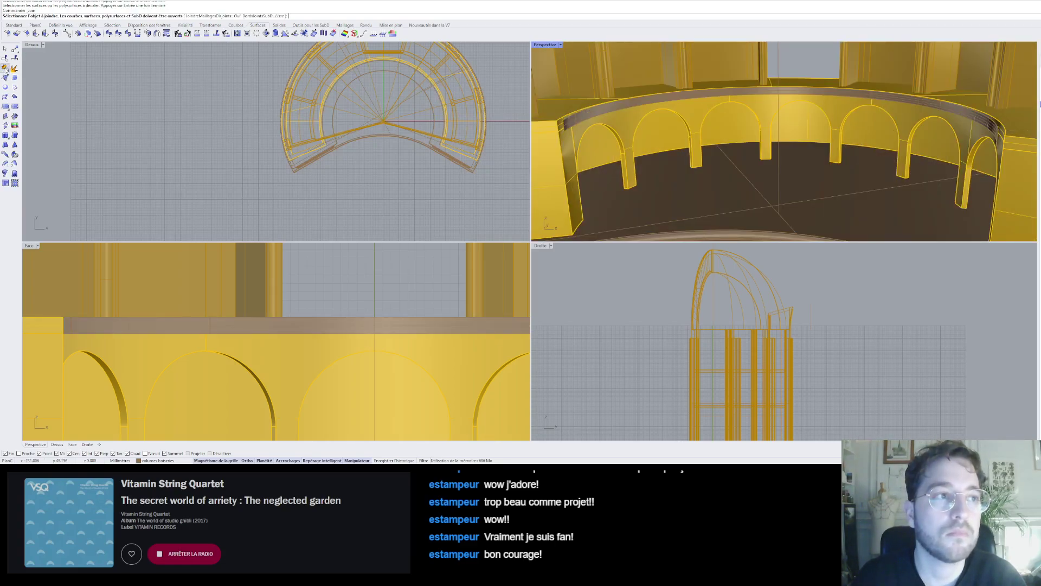
left_click(575, 123)
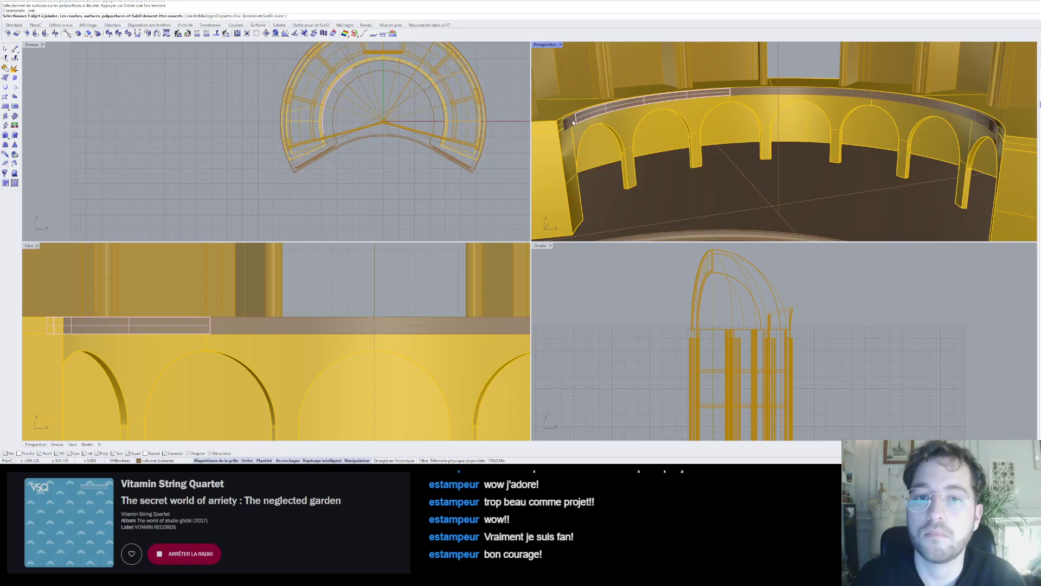
left_click(573, 121)
left_click(585, 117)
left_click(752, 91)
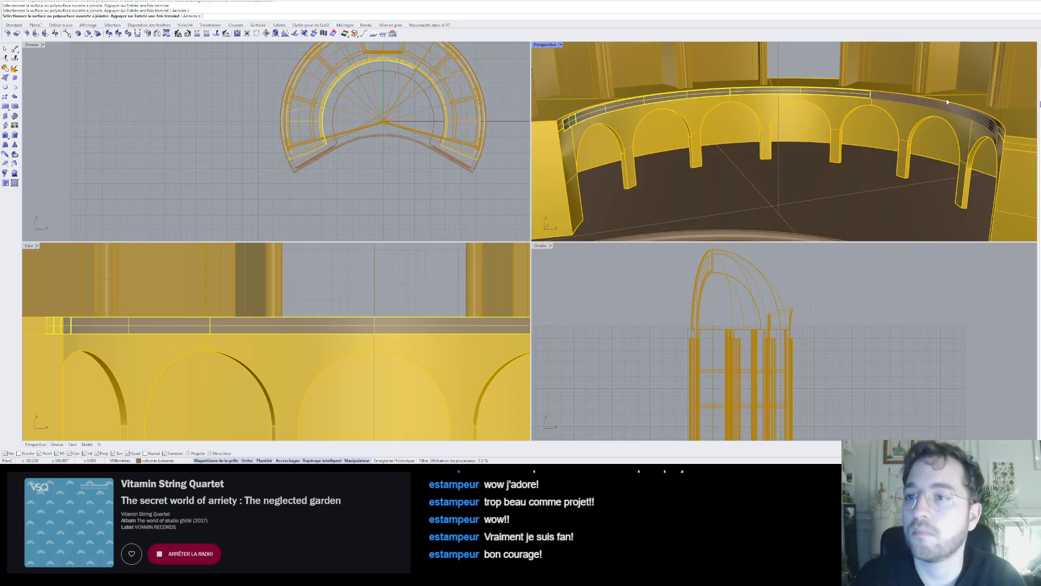
left_click(935, 104)
key("Return")
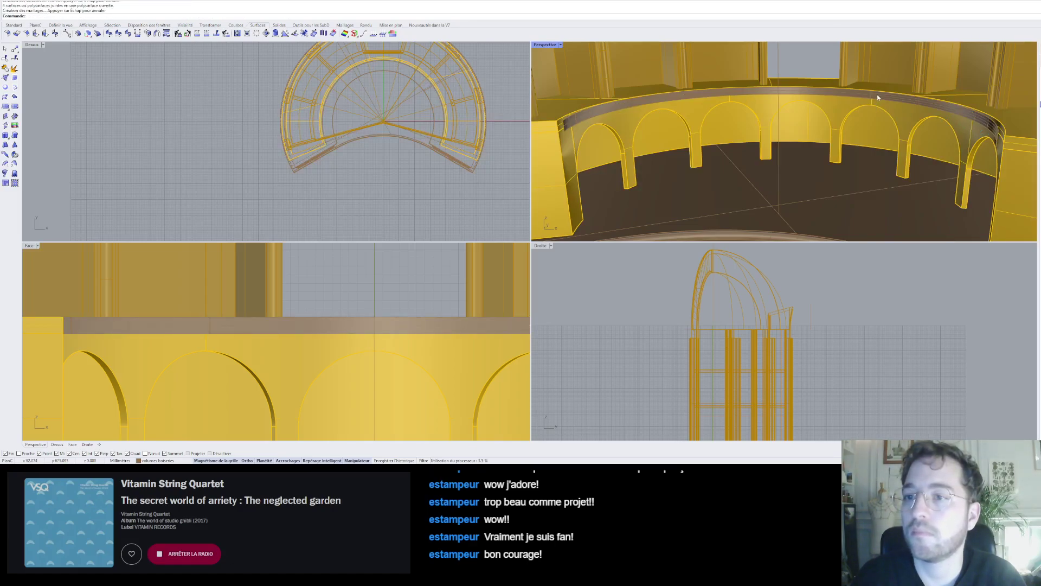
- Run the merge of all coplanar faces on the joined inner strip of the top band
left_click(878, 97)
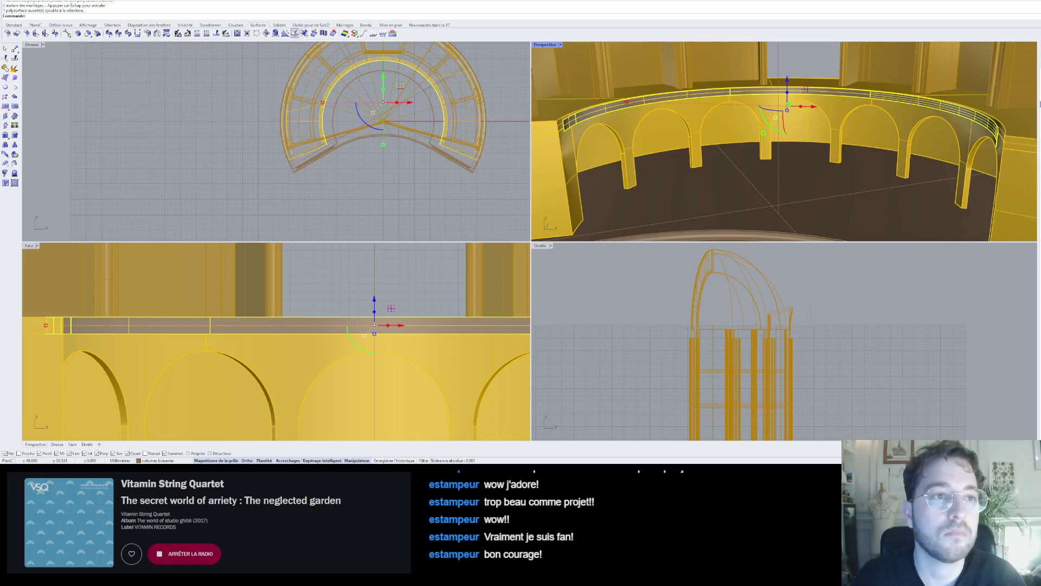
left_click(279, 25)
left_click(89, 34)
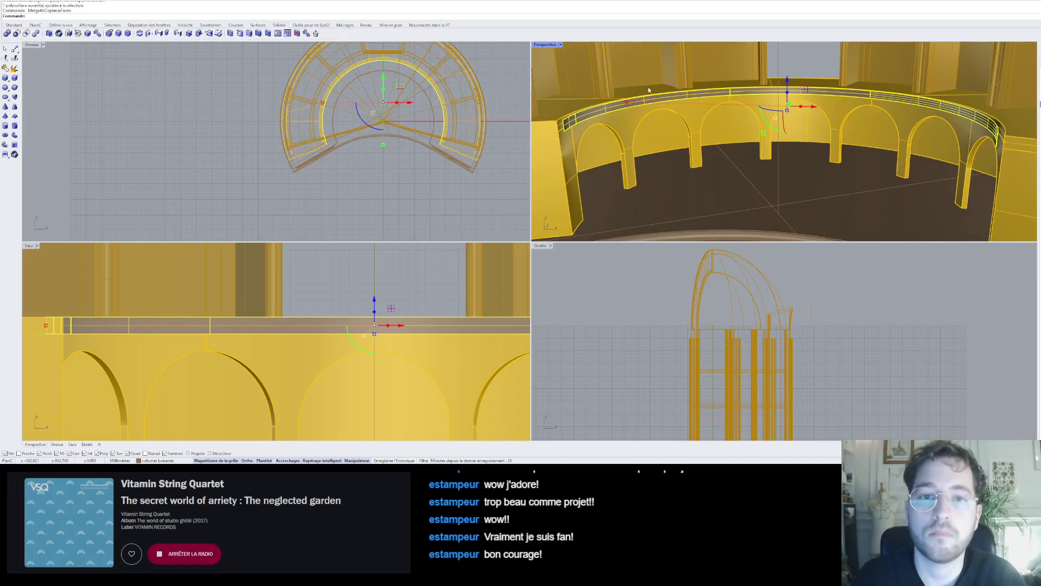
right_click_drag(649, 90, 570, 102)
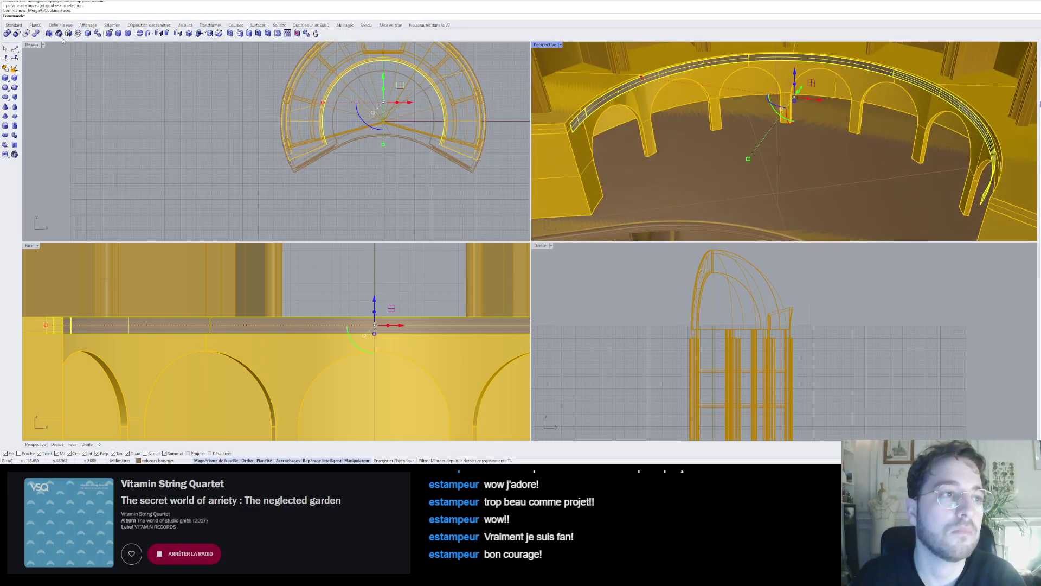
- Offset the joined inner strip as a solid with a distance of 1 mm
left_click(257, 25)
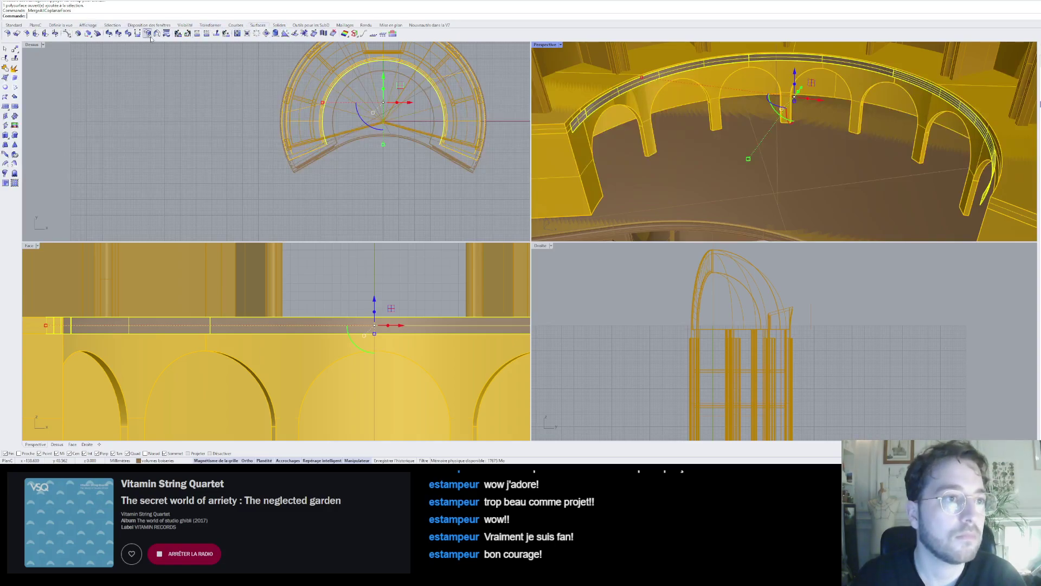
left_click(88, 34)
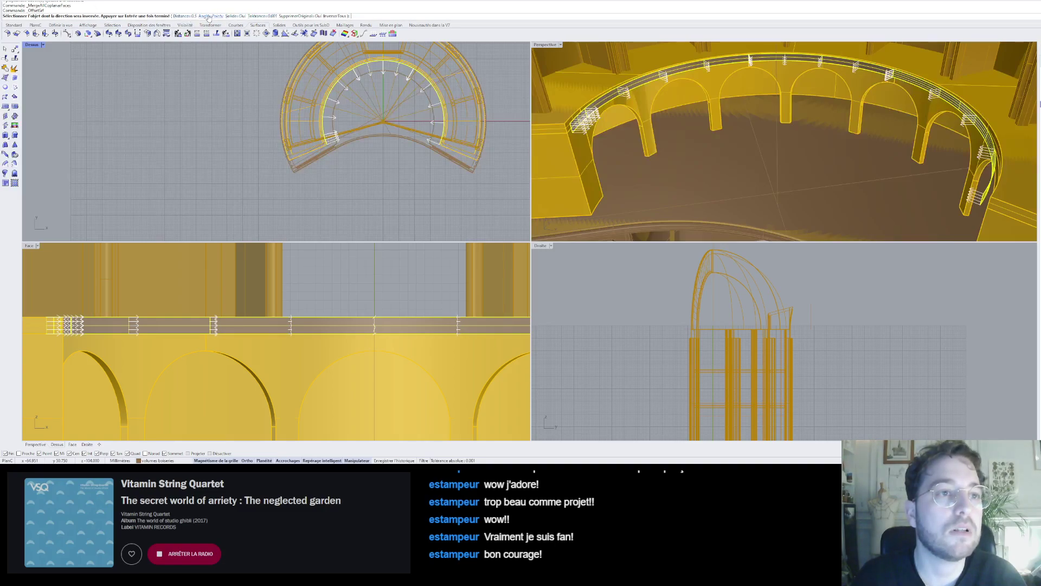
left_click(192, 16)
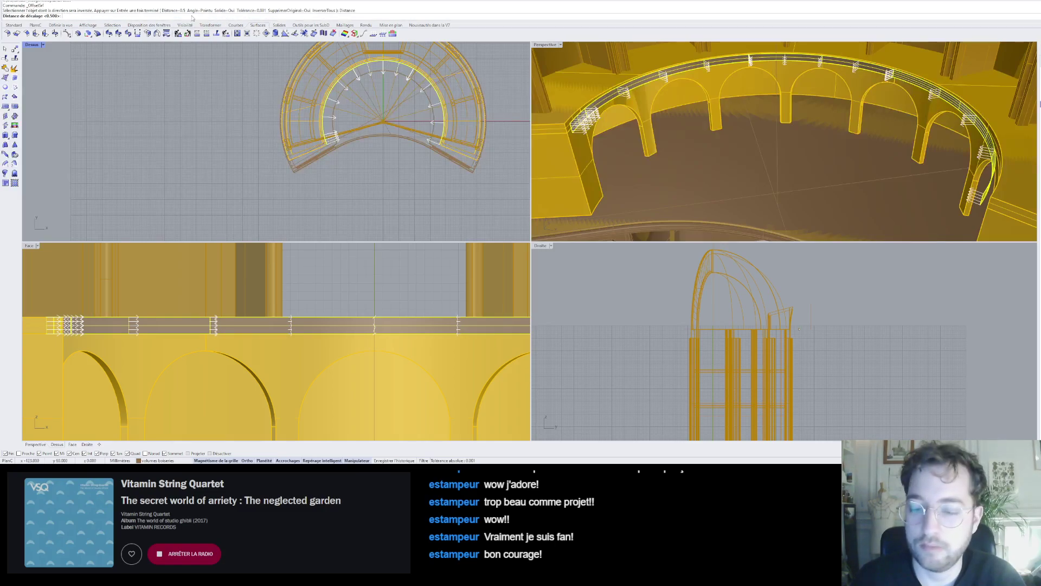
type("1")
key("Return")
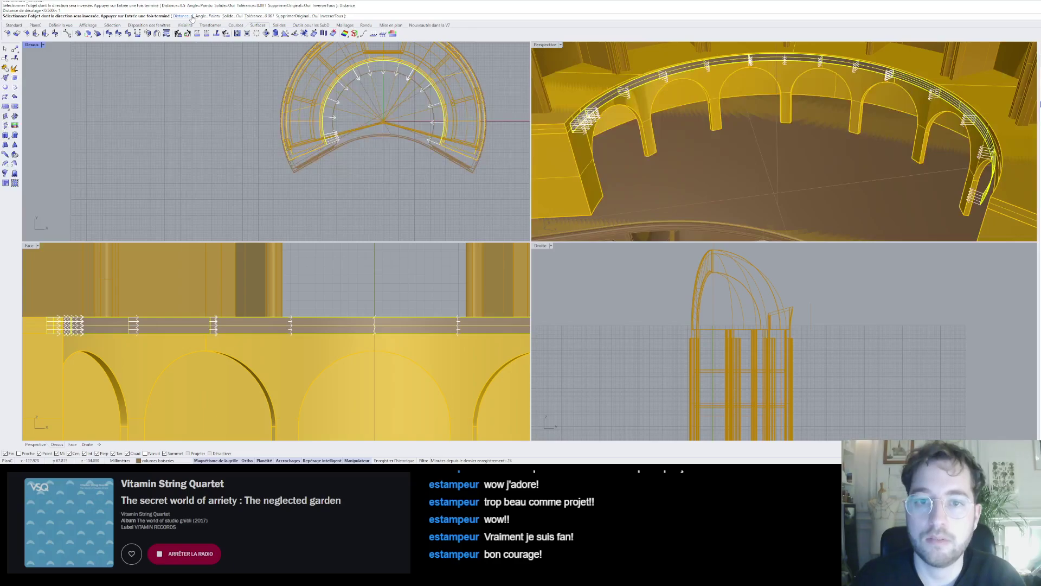
key("Return")
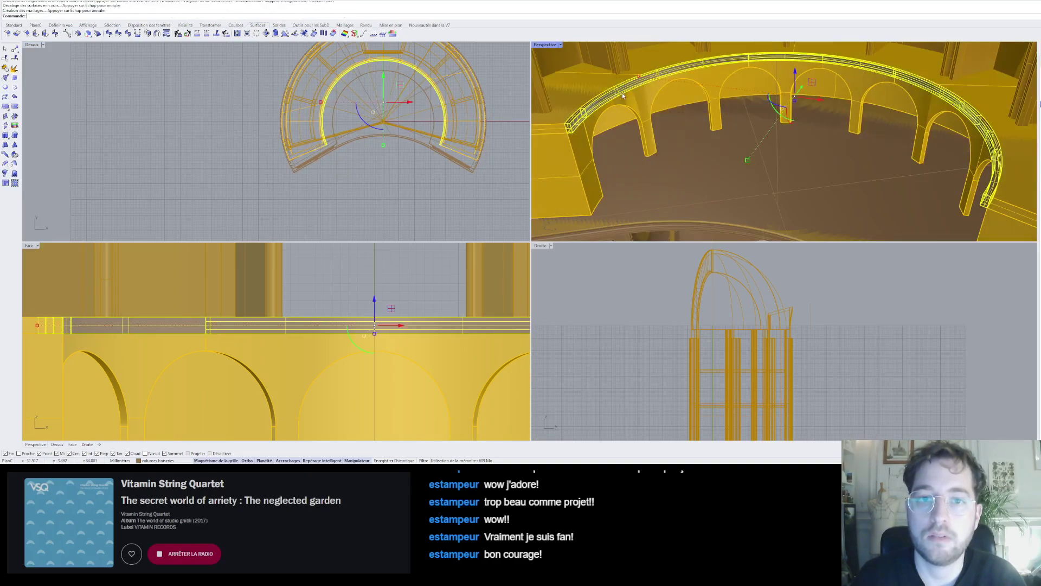
key("Return")
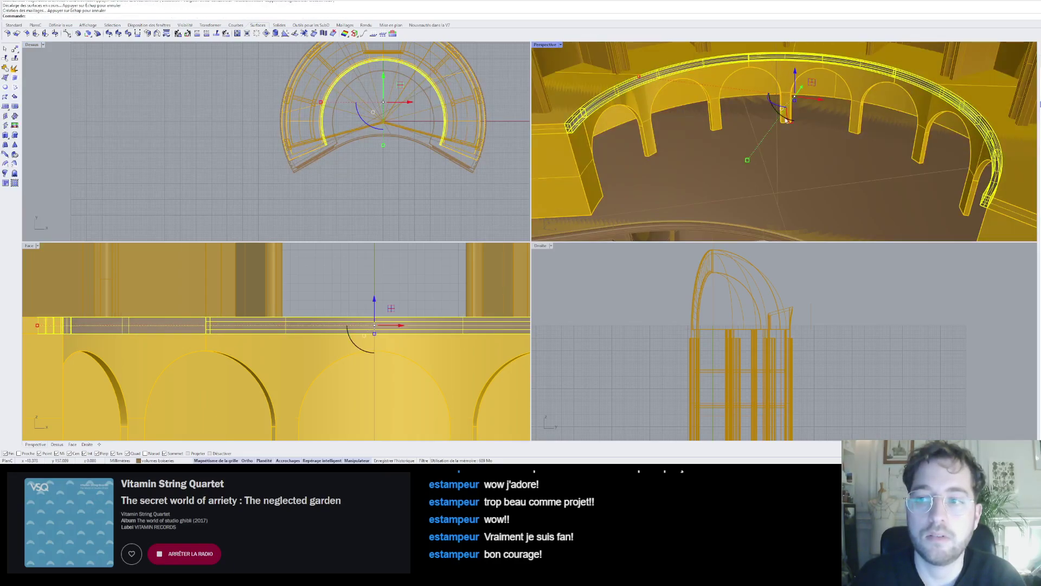
key("Return")
- Try to unite the offset inner strip solid with the arched ring segment using a Boolean union
right_click_drag(782, 121, 642, 112)
scroll(642, 112, "up", 4)
left_click(632, 113)
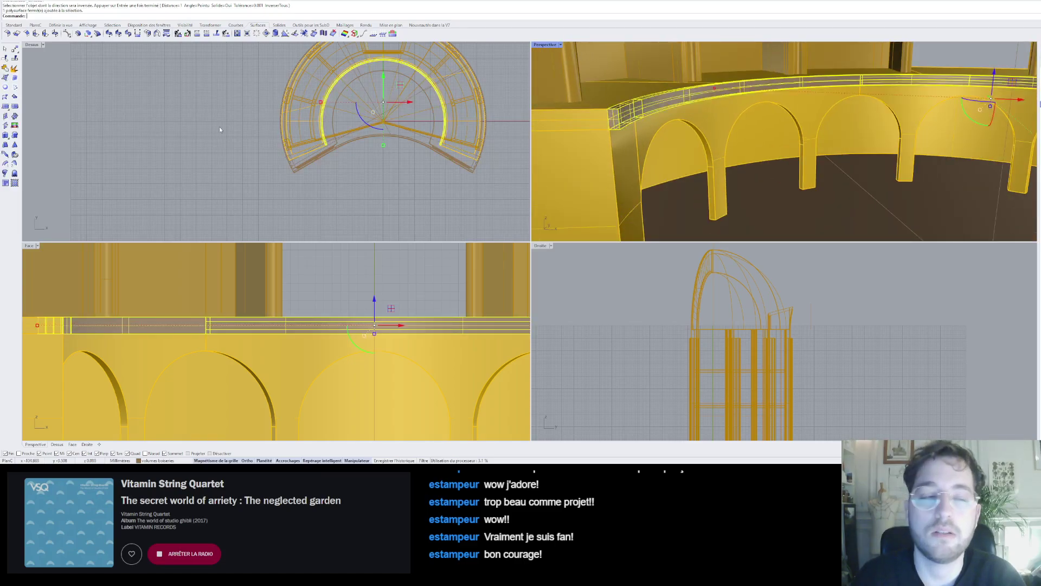
scroll(600, 99, "down", 4)
mouse_move(600, 100)
right_mouse_down()
mouse_move(608, 111)
mouse_move(596, 118)
right_mouse_up()
left_click(574, 121, "shift")
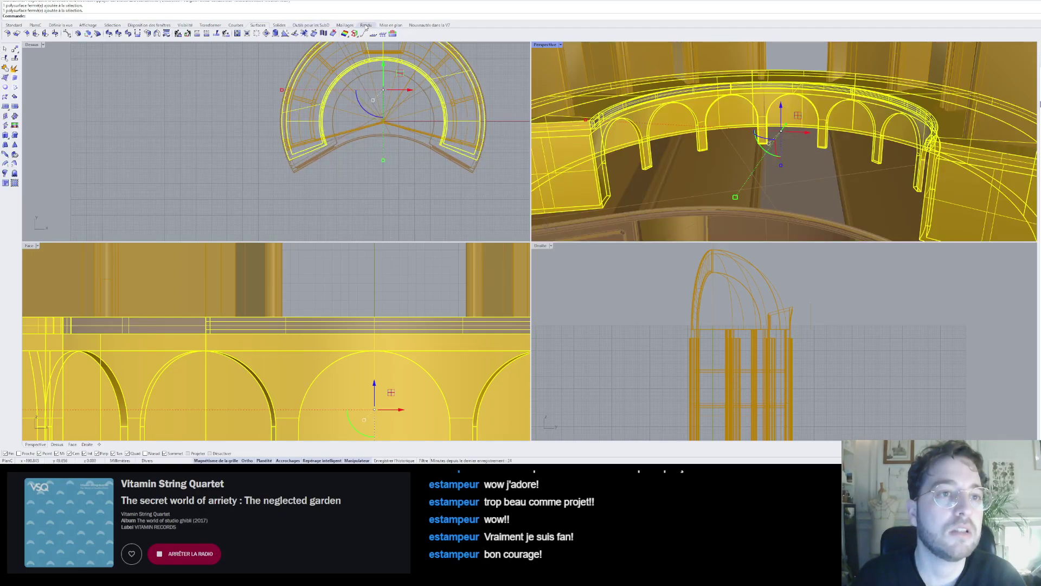
left_click(279, 25)
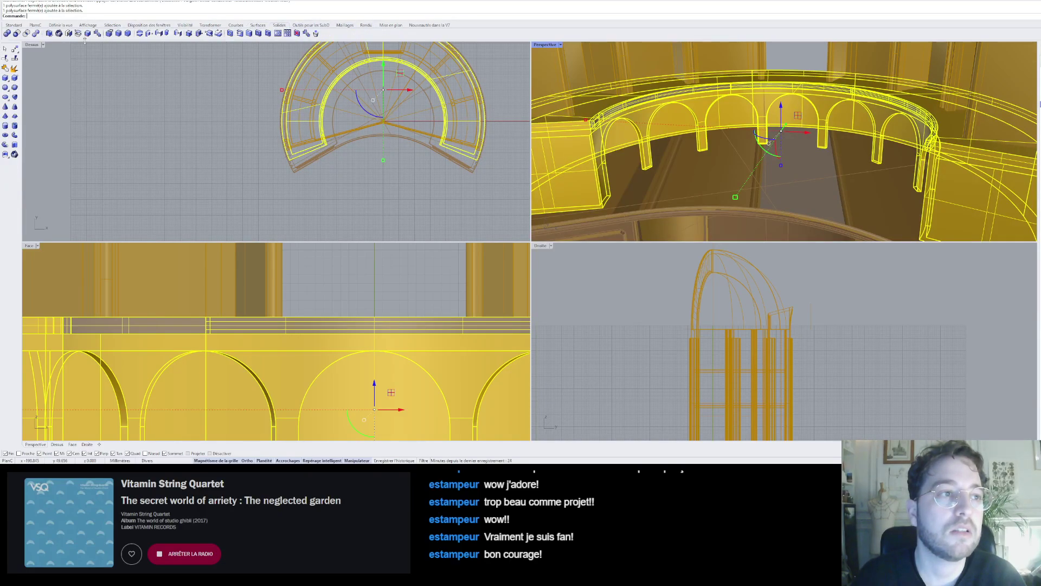
left_click(8, 34)
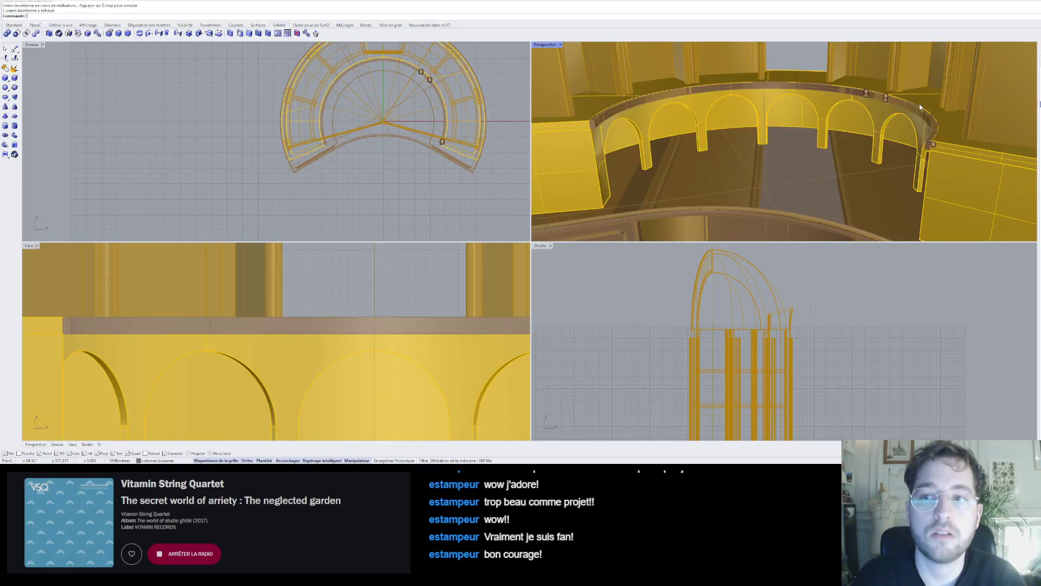
- Retry the Boolean union by reselecting the arched ring segment and the thin strip along its top band
right_click_drag(920, 106, 741, 79)
left_click(741, 79)
left_click(677, 62, "shift")
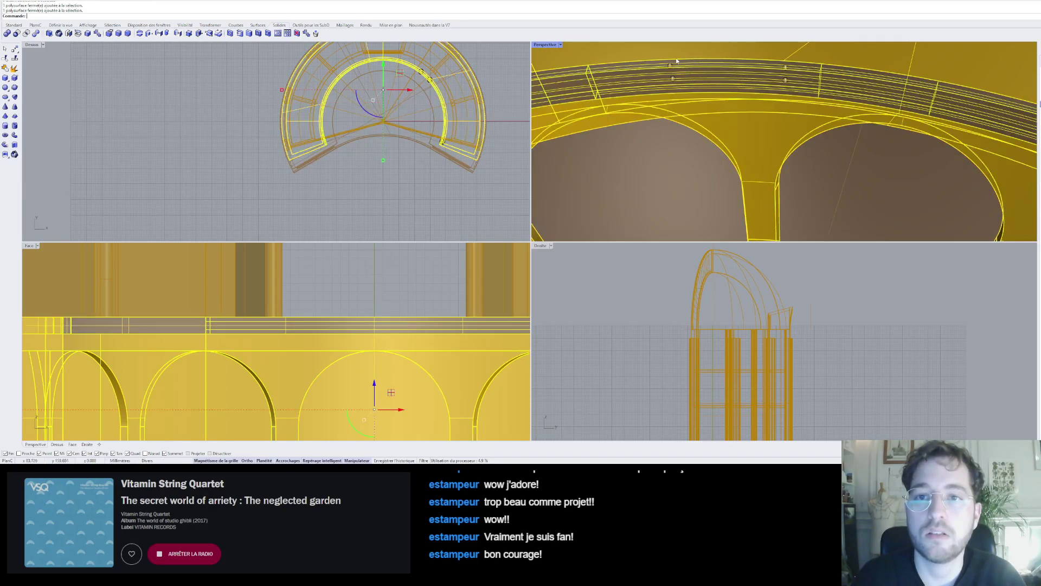
left_click(7, 34)
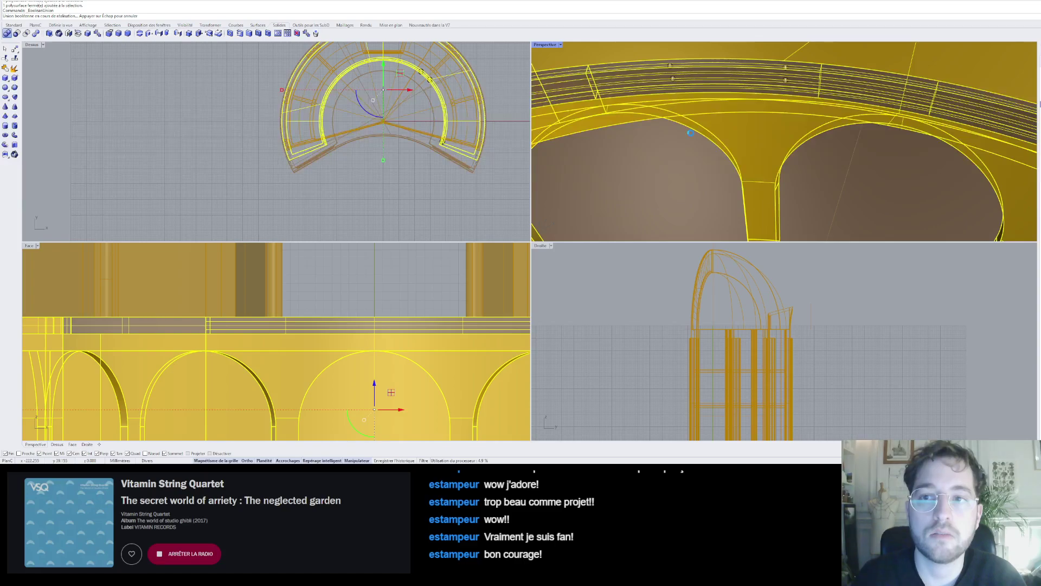
scroll(691, 133, "down", 10)
key("Escape")
right_click_drag(691, 133, 798, 128)
left_click(790, 139)
key("Escape")
scroll(721, 136, "down", 5)
scroll(615, 167, "up", 5)
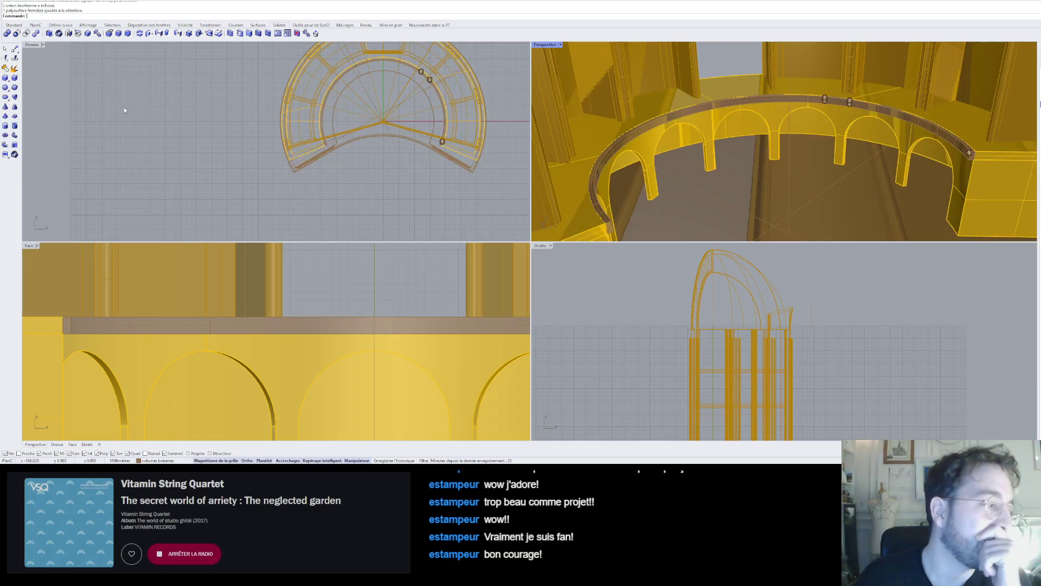
- Create a thin solid tube centred on the ring's axis, spanning from the segment's inner top edge to its outer edge
scroll(415, 100, "down", 5)
scroll(688, 134, "down", 5)
scroll(688, 136, "up", 5)
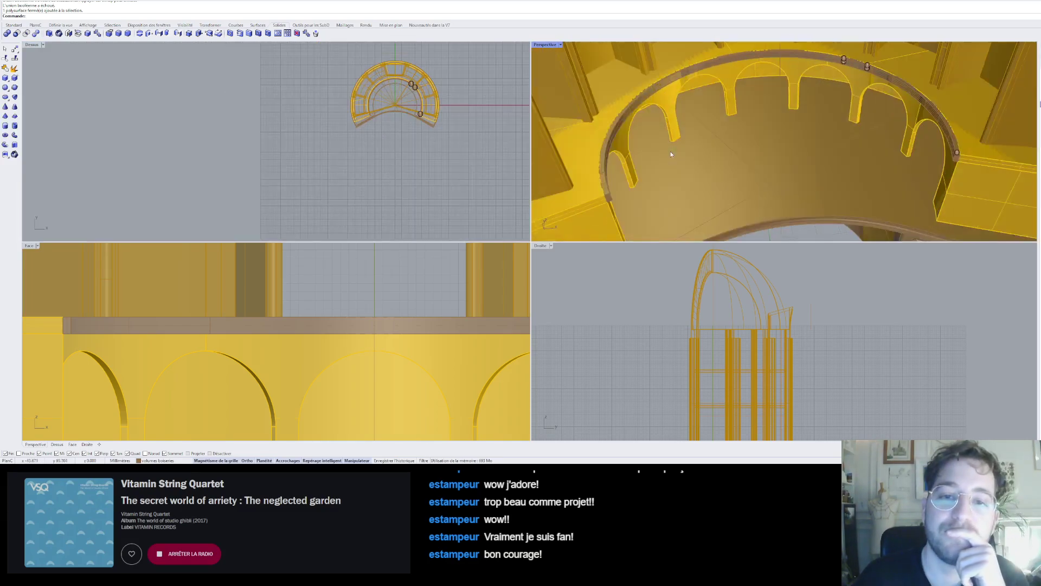
scroll(421, 123, "up", 3)
scroll(781, 158, "down", 5)
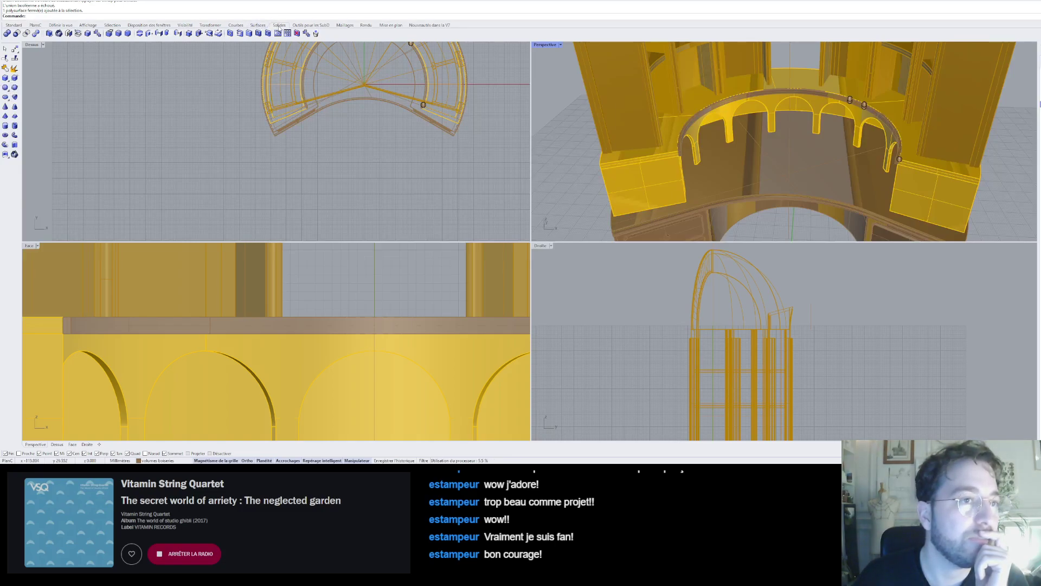
left_click(12, 126)
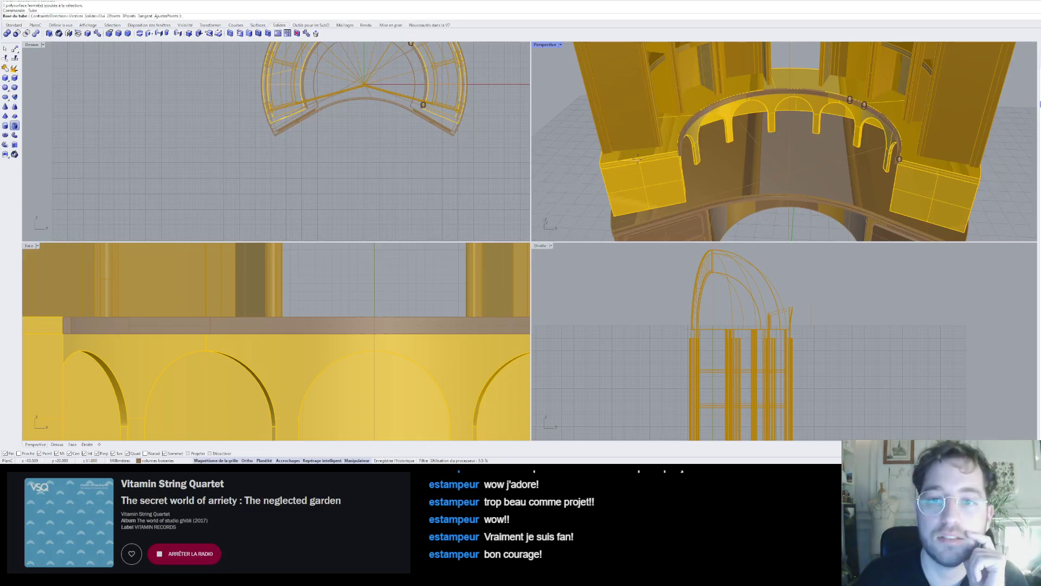
scroll(708, 130, "up", 4)
left_click(708, 129)
scroll(709, 130, "down", 4)
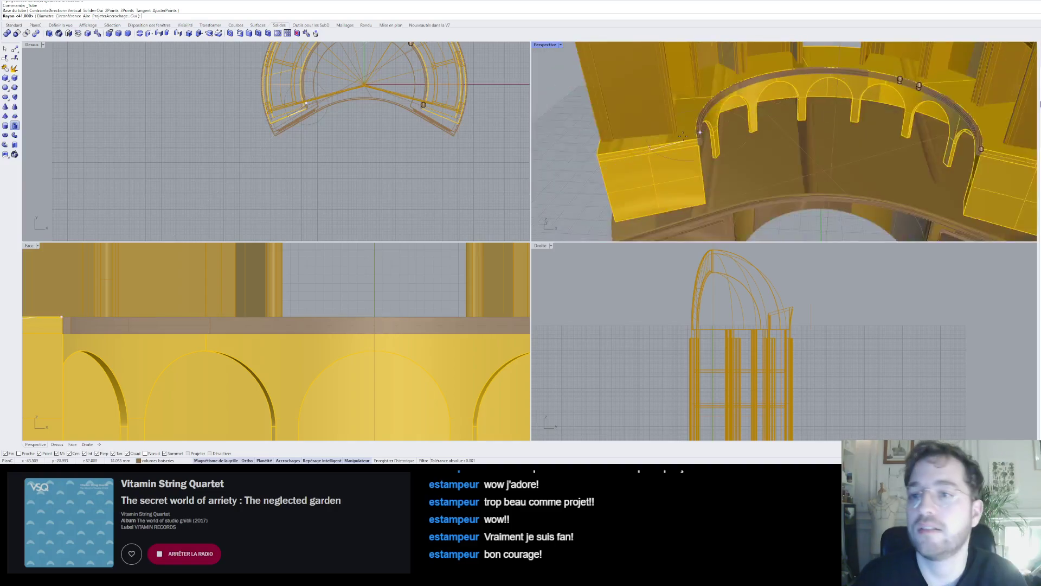
left_click(759, 78)
scroll(700, 132, "up", 5)
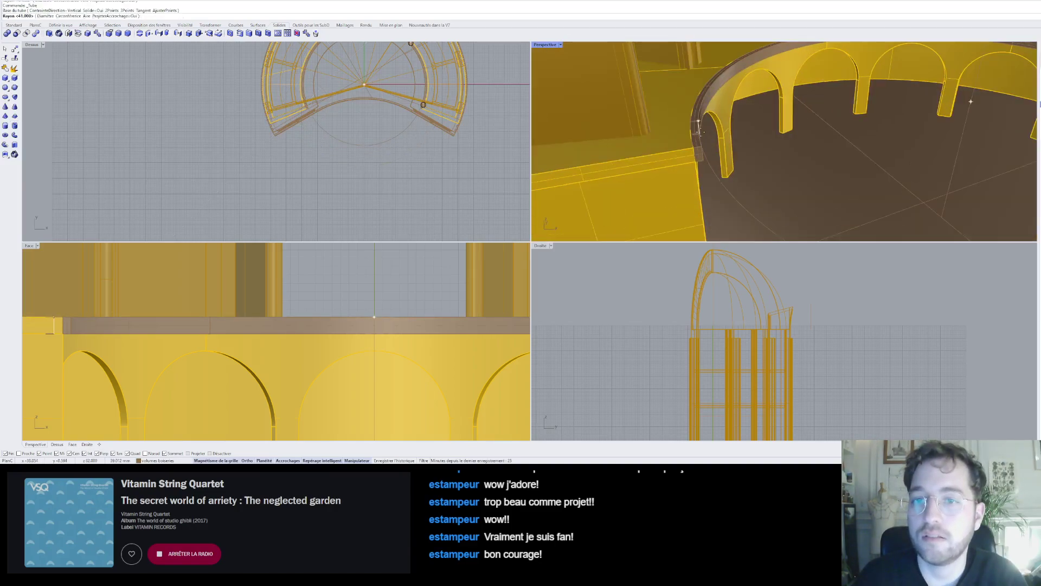
left_click(699, 130)
scroll(694, 136, "down", 4)
left_click(576, 160)
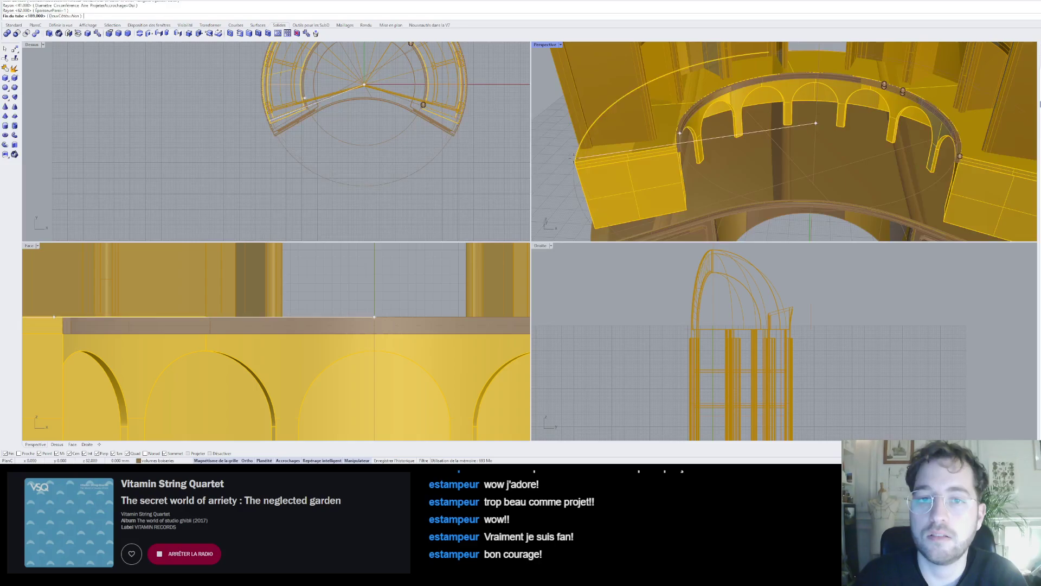
left_click(605, 161)
- Delete the offset strip solid along the inner edge of the ring segment's top band
right_click_drag(607, 161, 711, 141)
scroll(695, 121, "up", 5)
left_click(702, 120)
key("Delete")
scroll(702, 121, "down", 8)
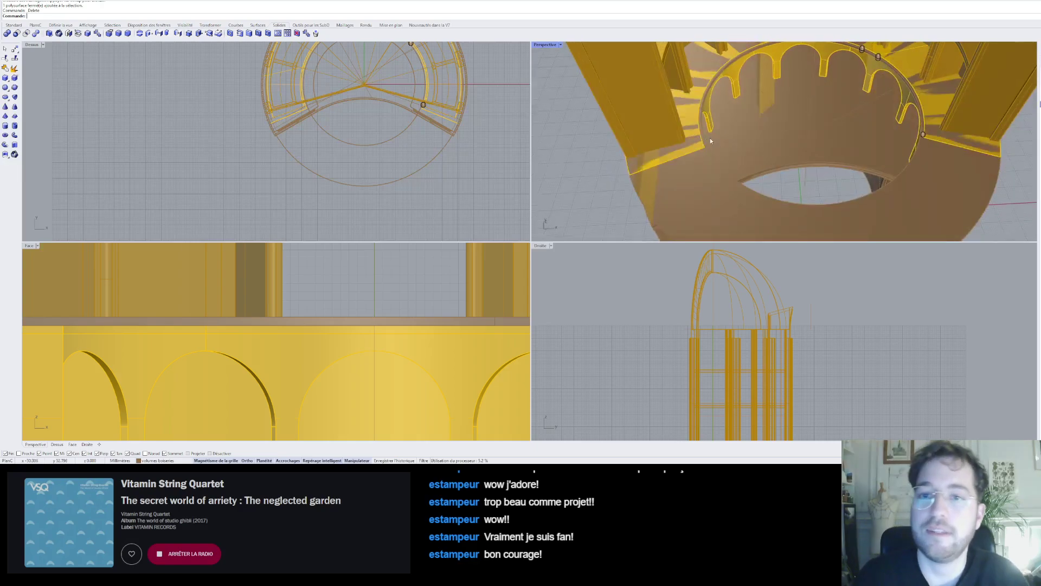
- Draw a V-shaped polyline from one outer end corner of the ring segment through the ring's centre to the opposite end
scroll(291, 124, "up", 5)
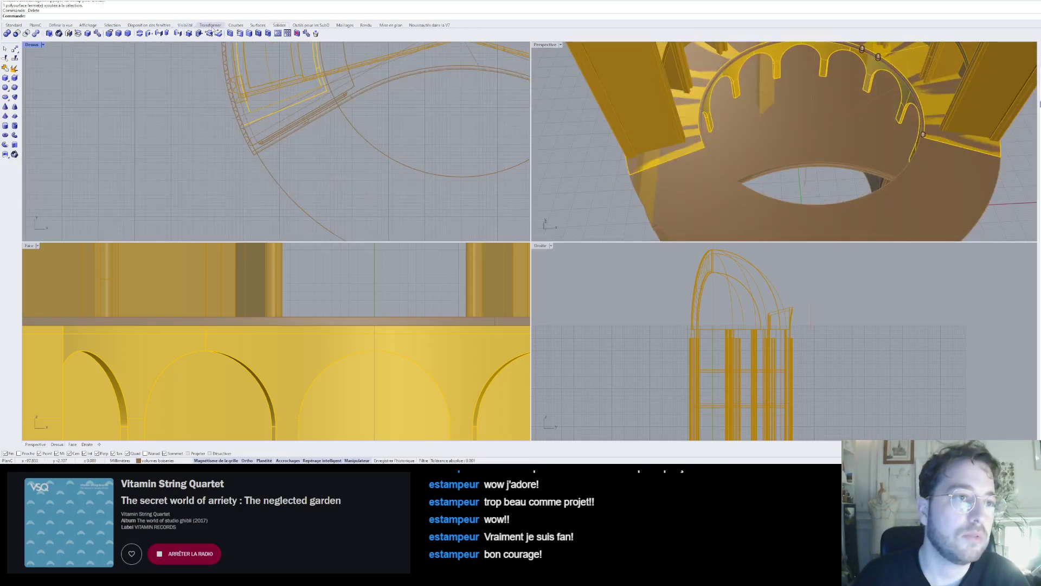
left_click(235, 25)
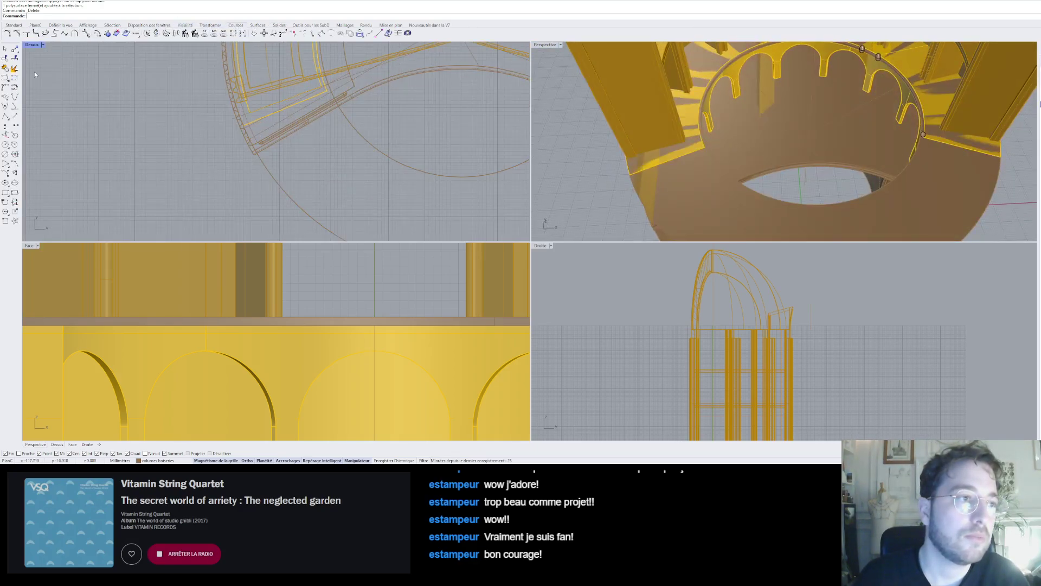
left_click(6, 116)
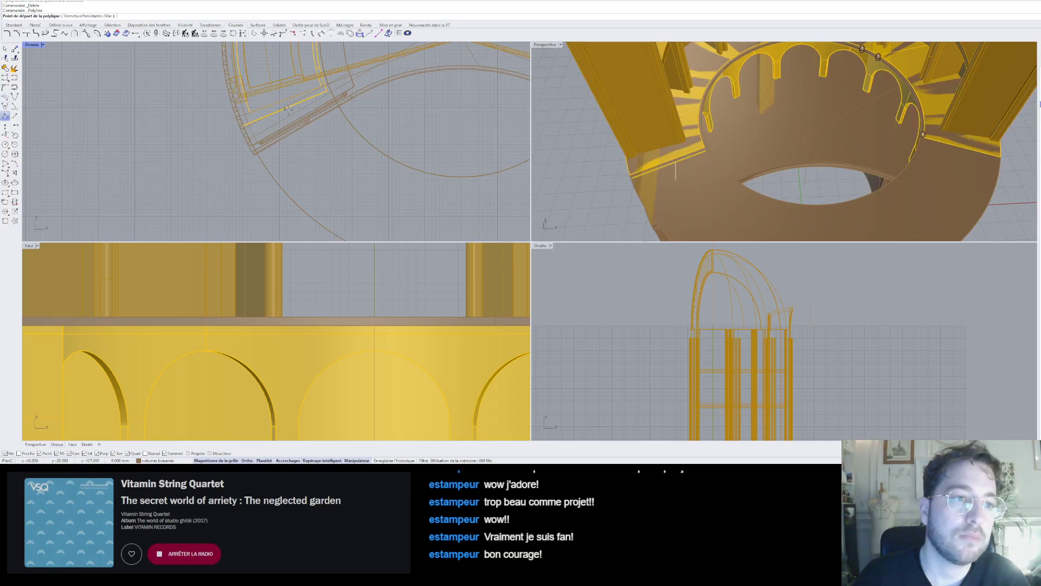
scroll(232, 135, "up", 3)
left_click(232, 135)
scroll(417, 60, "down", 3)
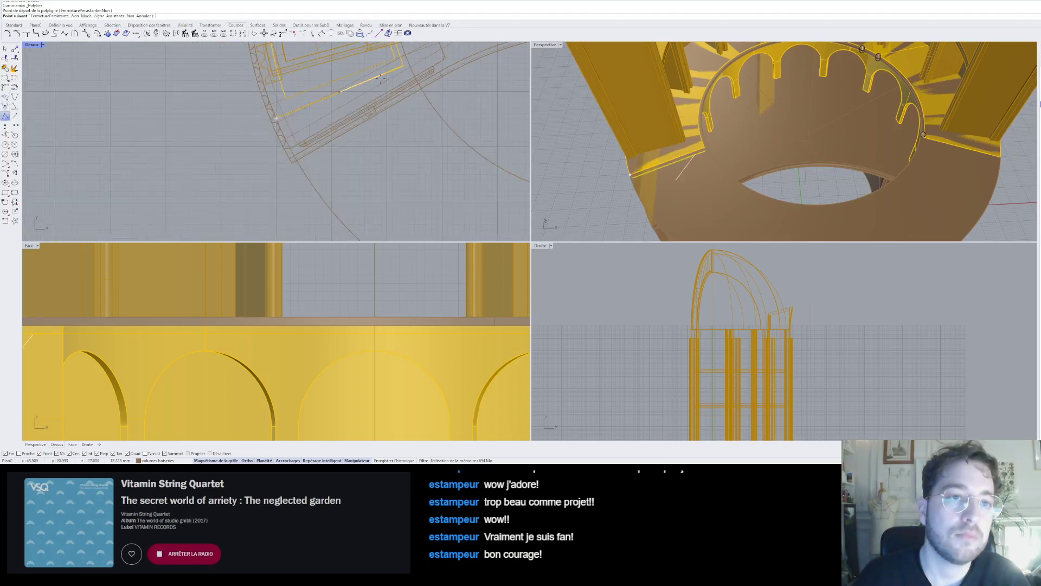
scroll(417, 59, "down", 3)
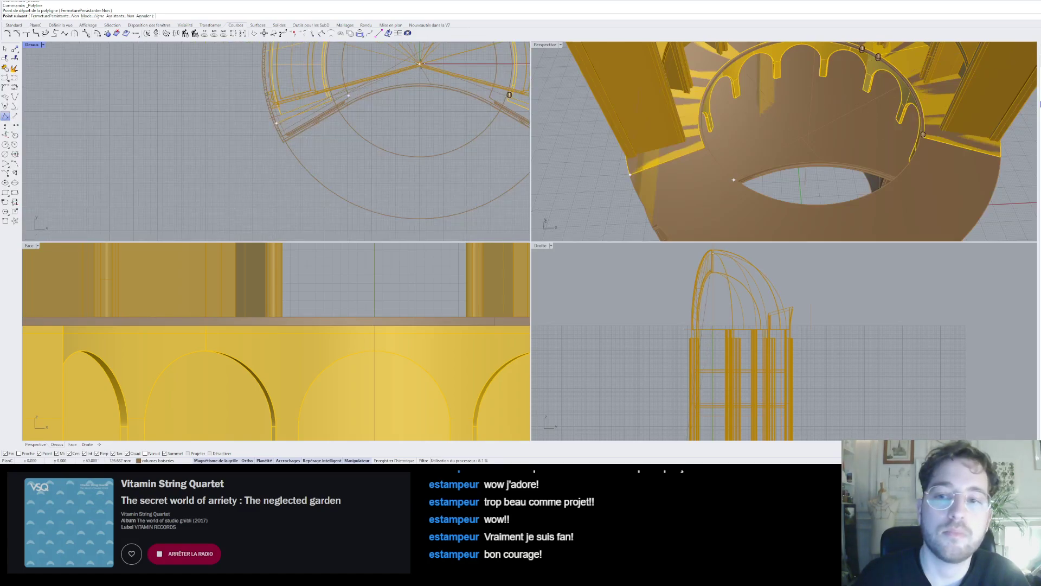
left_click(421, 64)
scroll(464, 113, "up", 4)
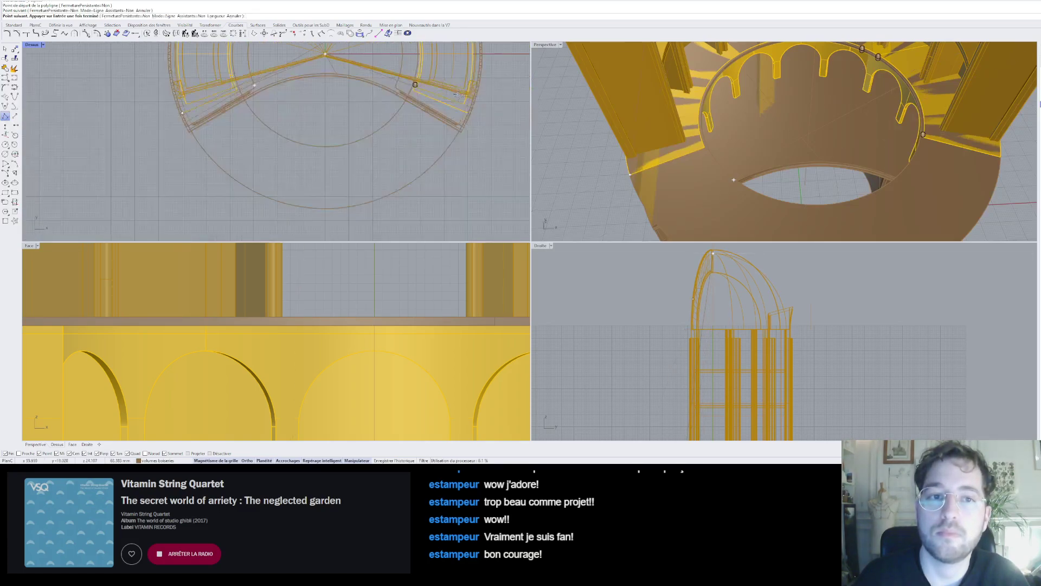
scroll(465, 114, "up", 9)
left_click(476, 112)
scroll(475, 111, "down", 11)
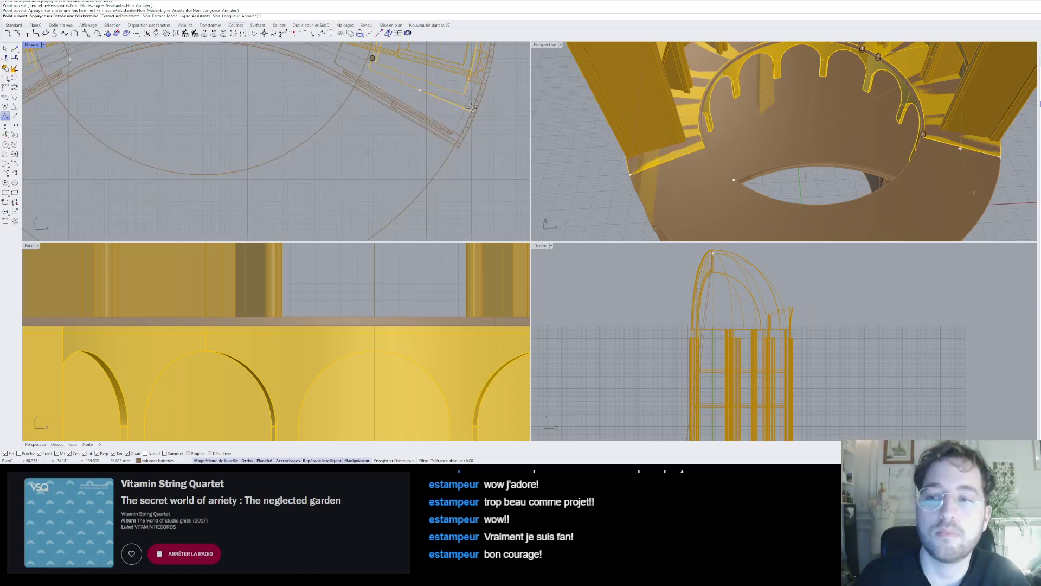
key("Return")
scroll(650, 101, "down", 8)
right_click_drag(650, 101, 714, 55)
scroll(713, 54, "down", 7)
right_click(714, 54)
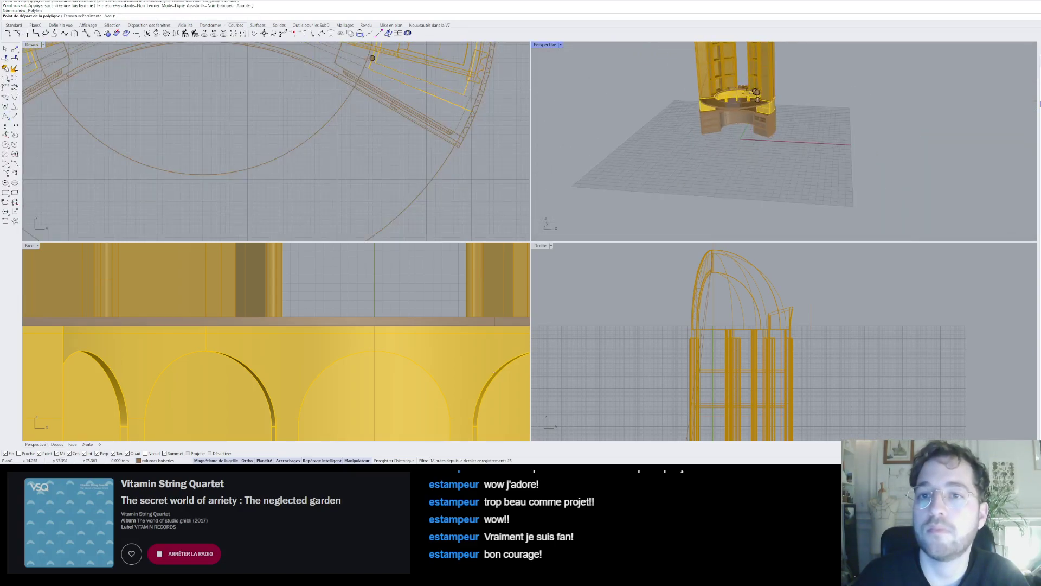
key("Escape")
- Extrude the V-shaped polyline vertically into a cutting surface that passes through the tube
left_click(726, 63)
scroll(727, 64, "down", 3)
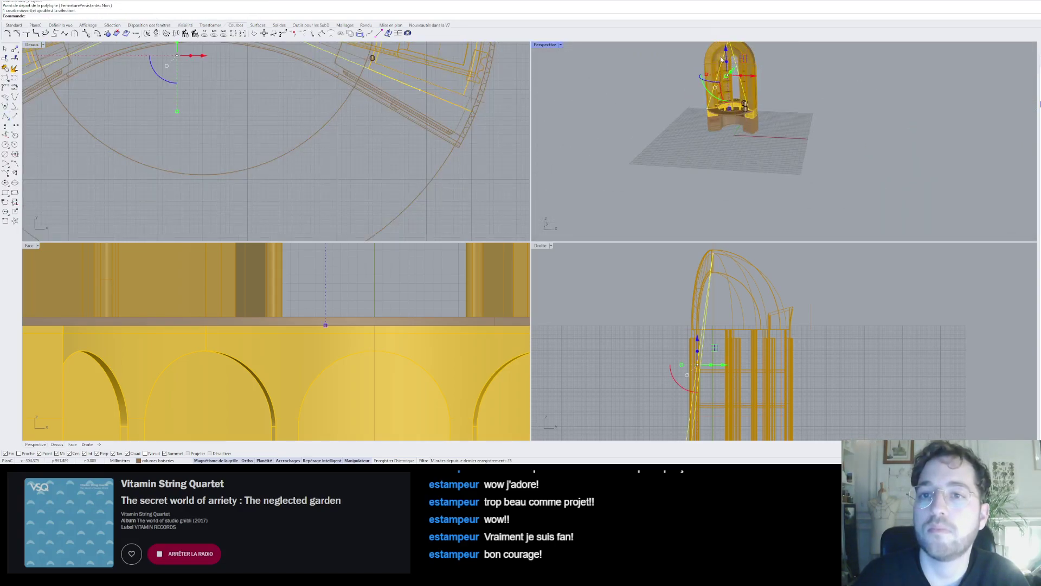
left_click_drag(726, 63, 737, 139)
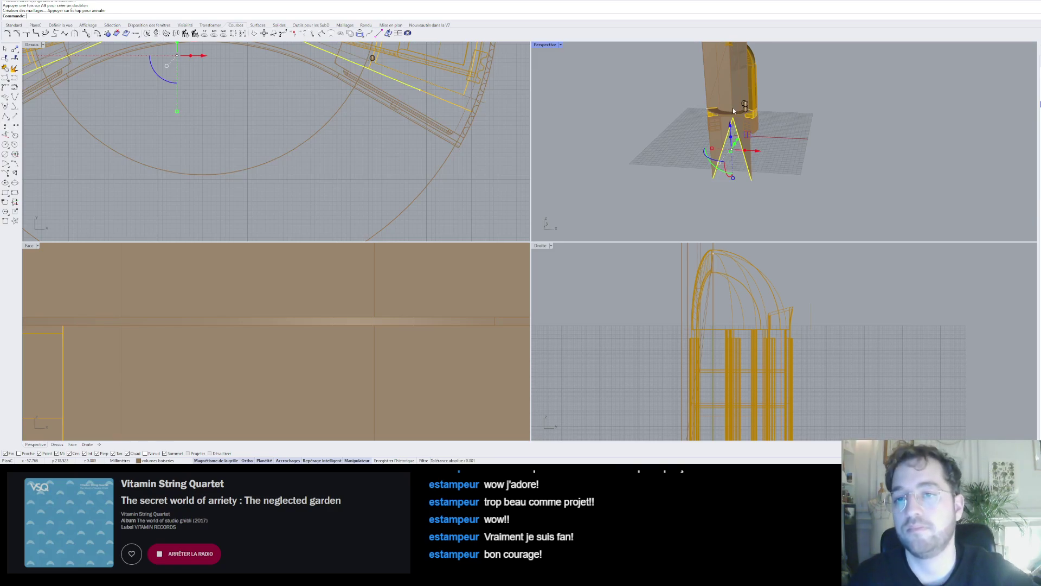
left_click(776, 102)
scroll(777, 102, "up", 5)
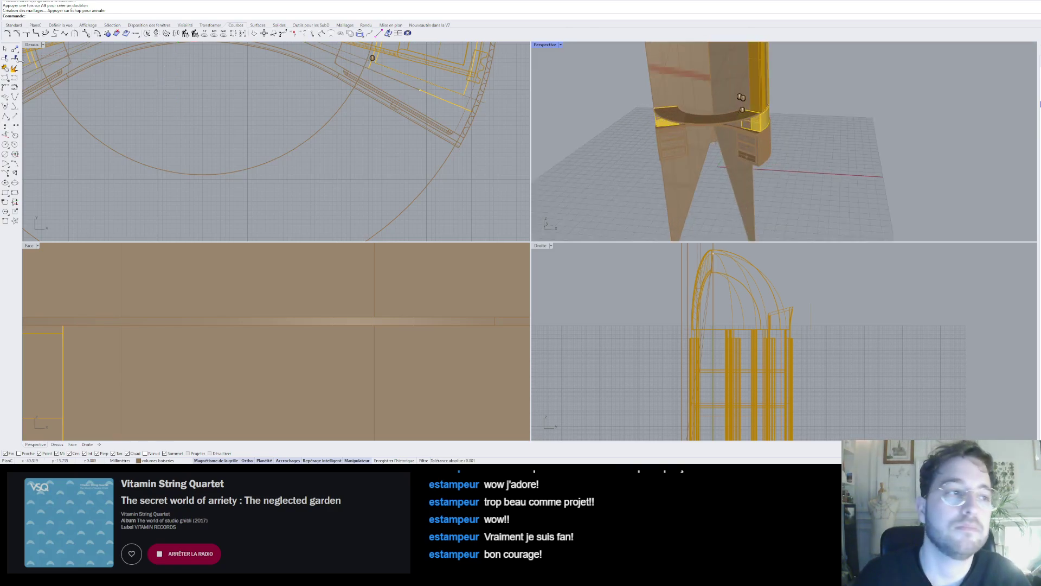
- Try to trim the front portion of the tube using the extruded V-shaped surface as the cutter
left_click(5, 67)
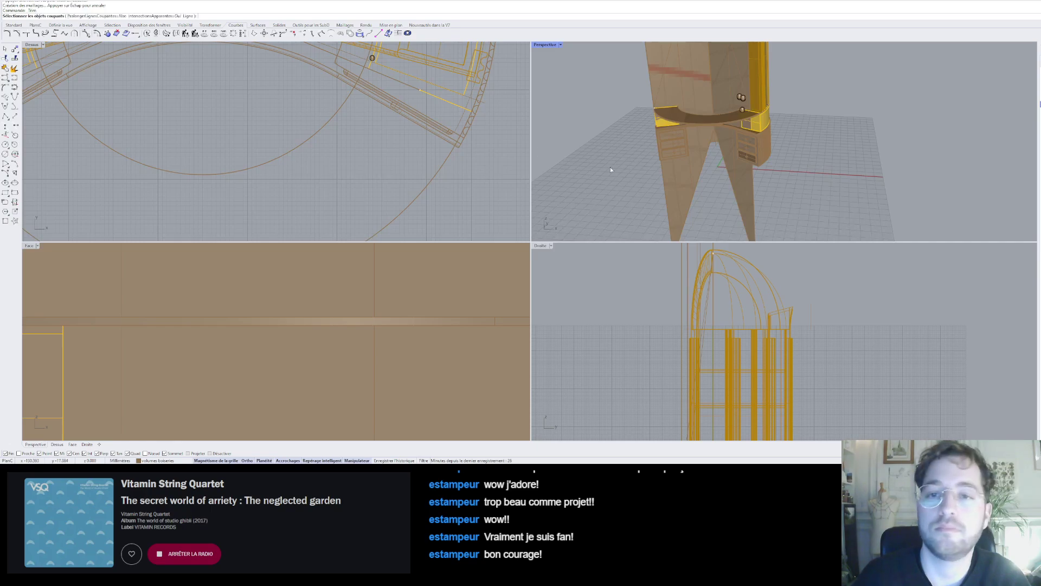
left_click(689, 121)
key("Return")
left_click(689, 122)
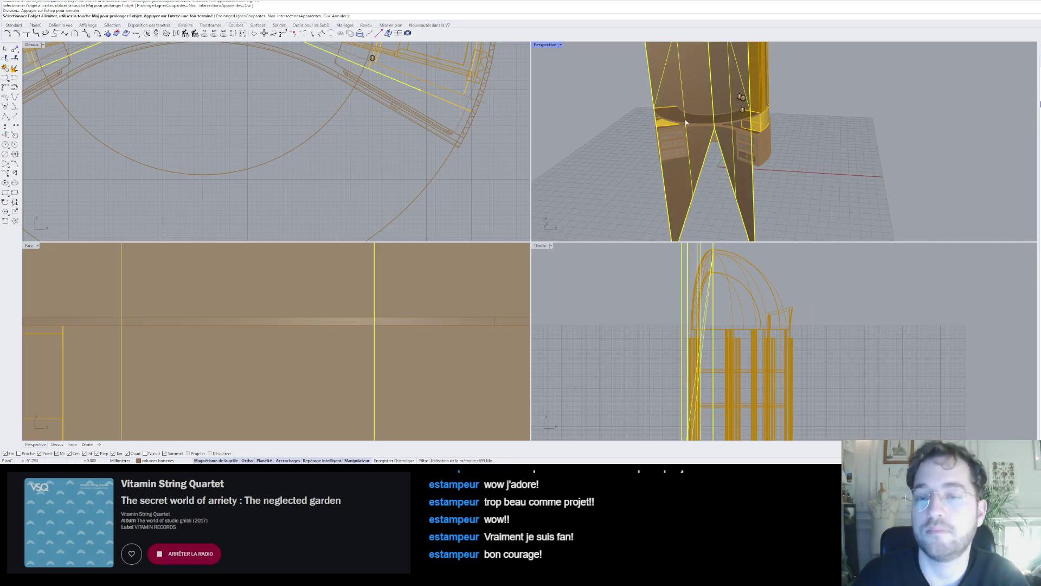
mouse_move(690, 122)
right_mouse_down()
mouse_move(663, 159)
mouse_move(714, 105)
mouse_move(697, 140)
right_mouse_up()
key("Return")
- Delete the extruded V-shaped cutting surface
left_click(698, 138)
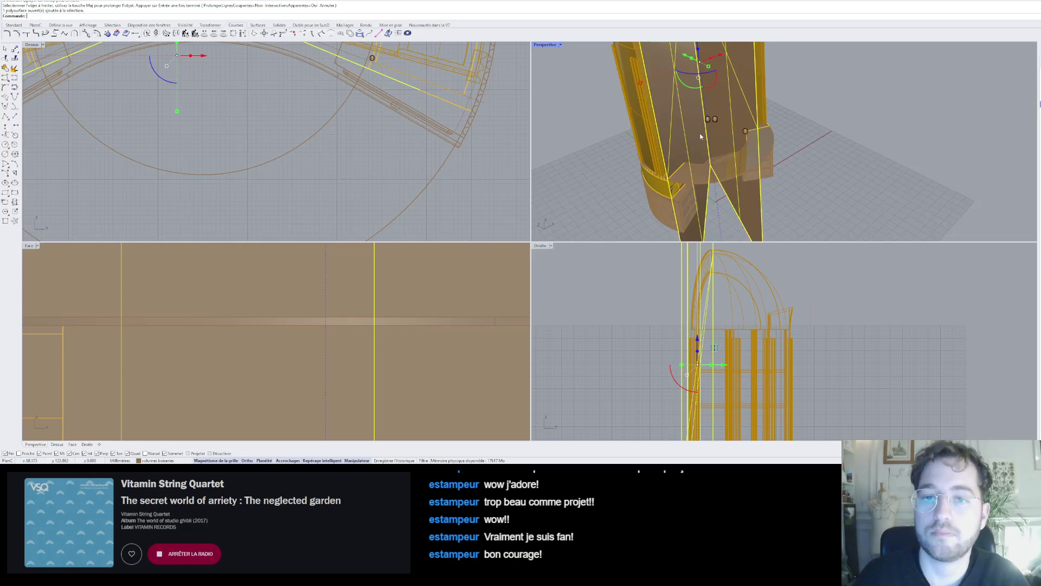
right_click_drag(763, 138, 746, 168)
key("Escape")
left_click(753, 190)
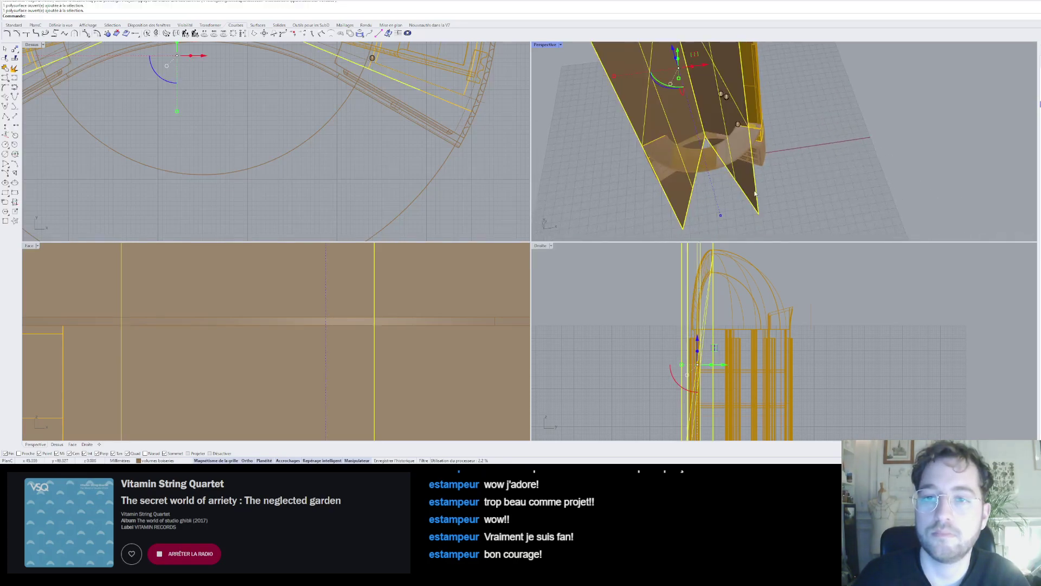
key("Escape")
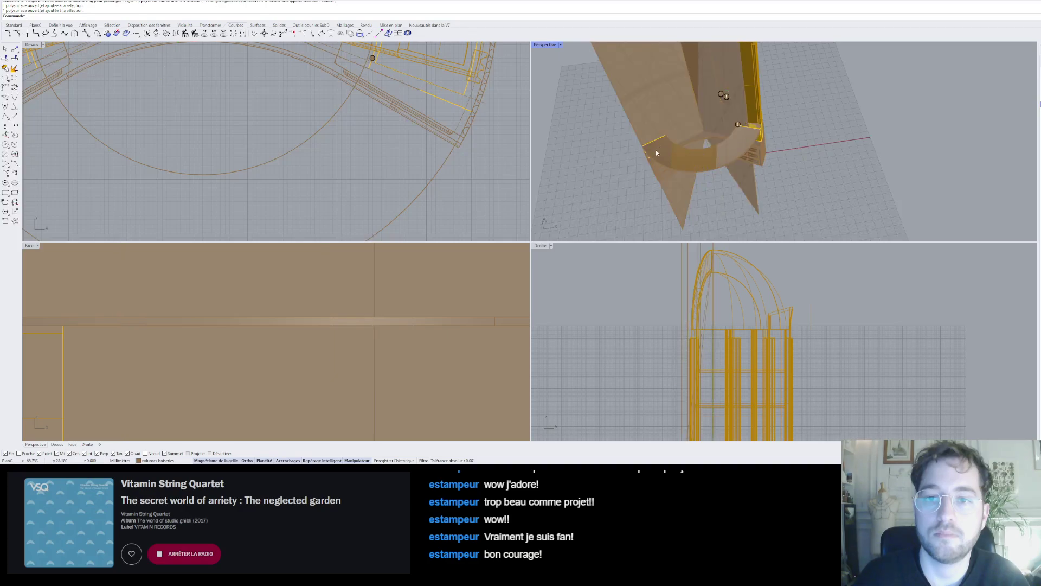
left_click(709, 98)
scroll(756, 142, "down", 5)
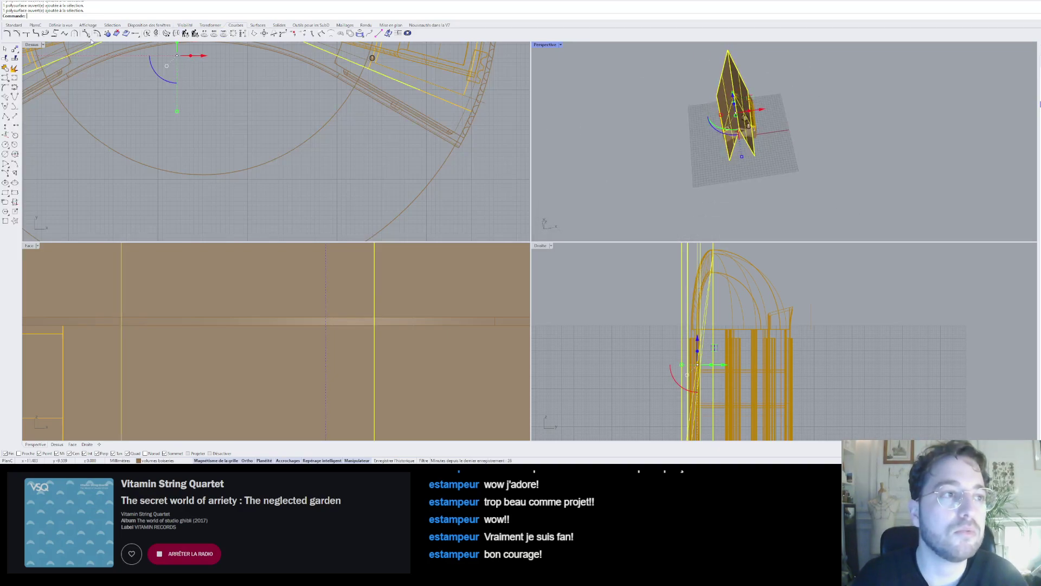
scroll(317, 131, "down", 4)
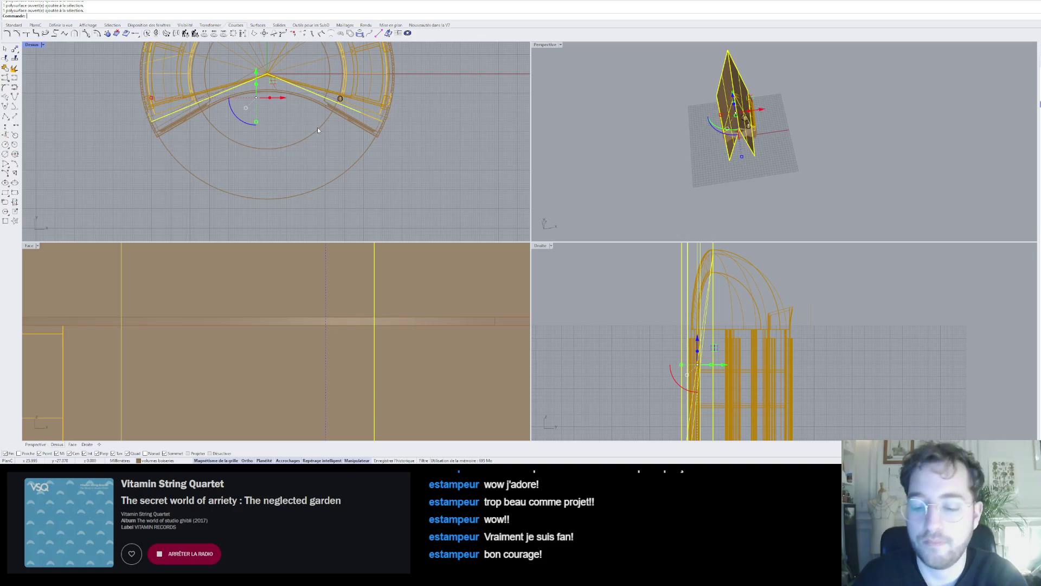
key("Delete")
- Move the polyline's end point on the opposite side out to the ring segment's outer end corner
scroll(744, 102, "up", 3)
left_click(744, 100)
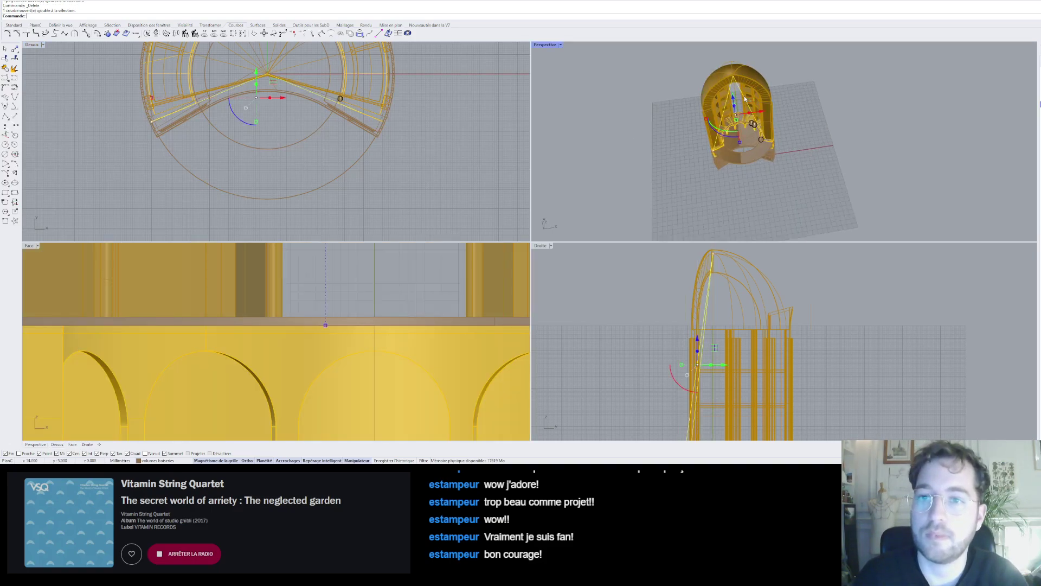
left_click(766, 142)
scroll(768, 142, "up", 4)
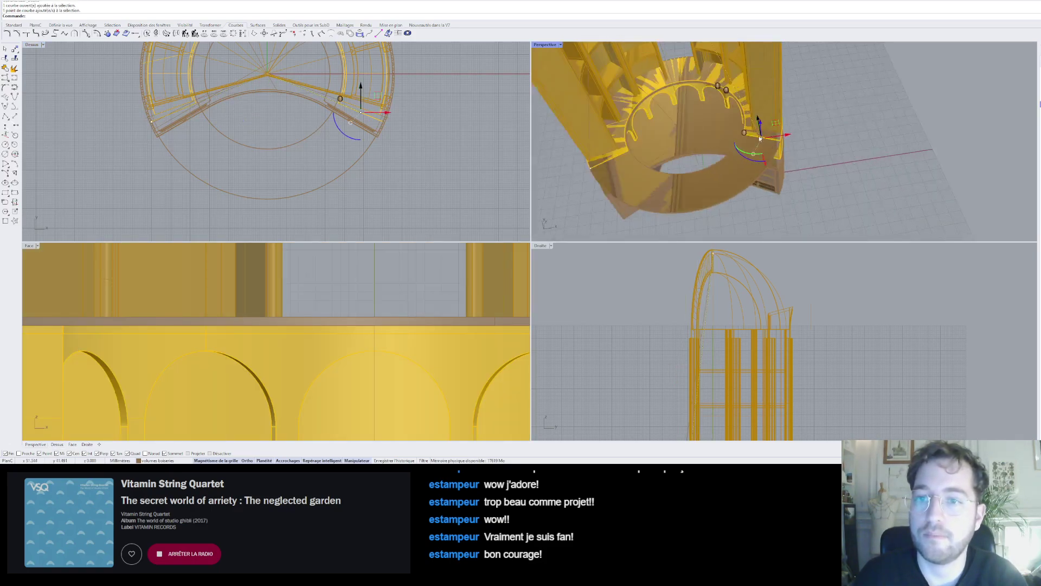
left_click_drag(775, 140, 778, 145)
scroll(778, 145, "up", 5)
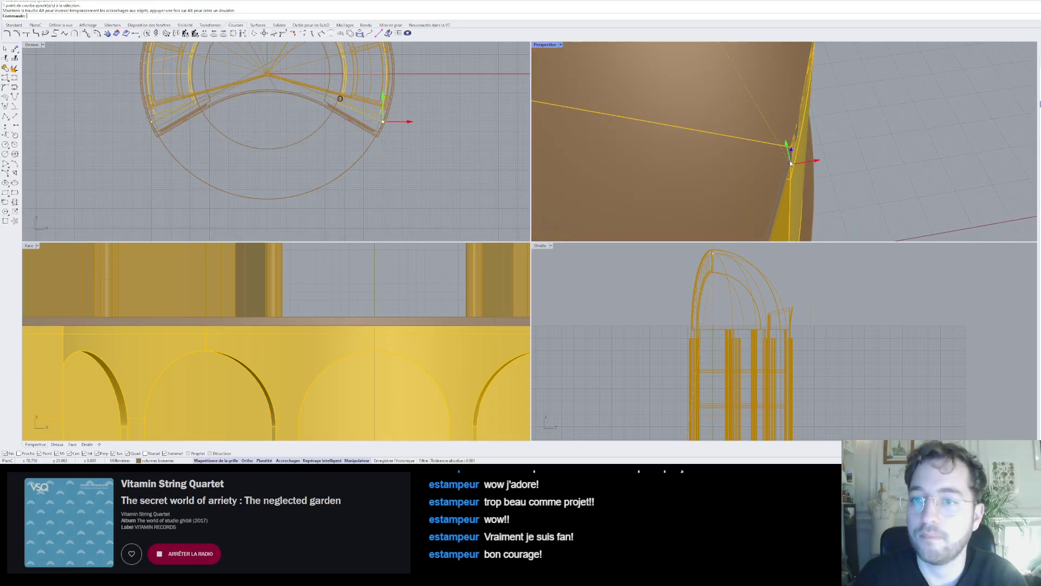
- Extrude the adjusted V-shaped polyline vertically downward into a cutting surface that passes through the tube-based ledge
left_click(791, 154)
scroll(793, 146, "down", 6)
scroll(799, 139, "down", 3)
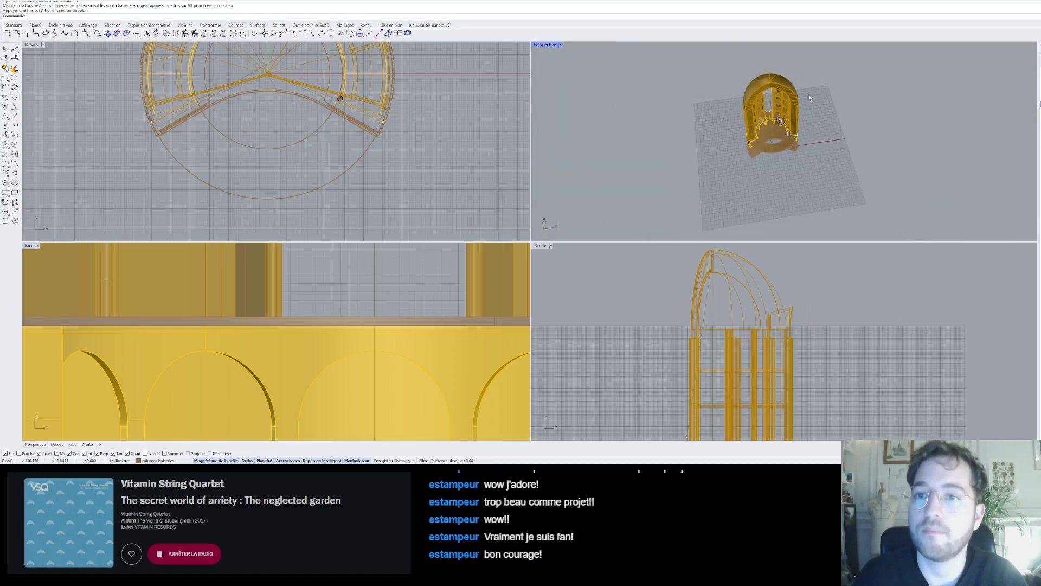
left_click(768, 97)
left_click(767, 97)
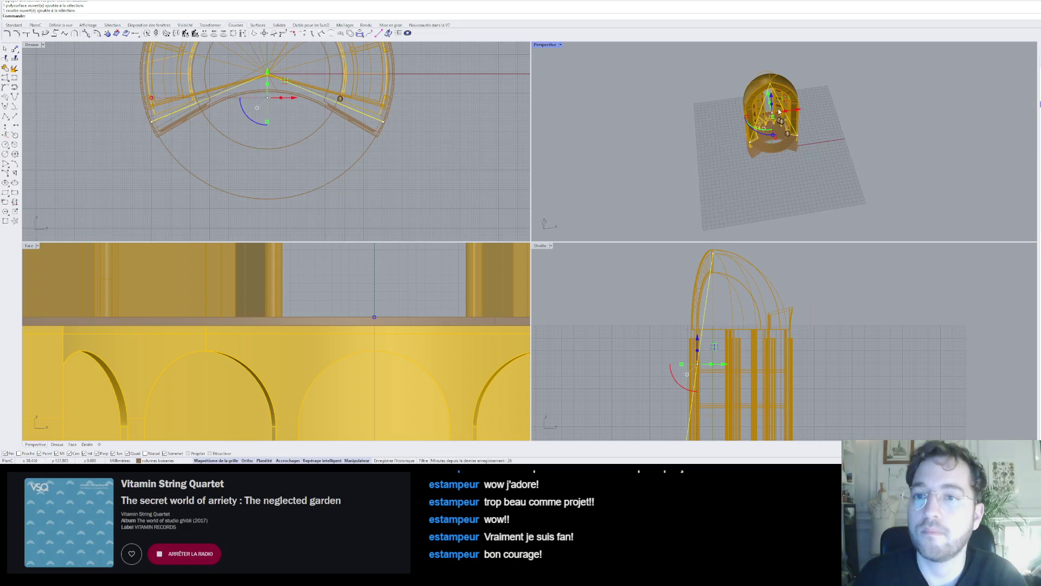
scroll(779, 112, "up", 8)
right_click_drag(779, 112, 803, 108)
left_click_drag(772, 110, 774, 217)
key("Escape")
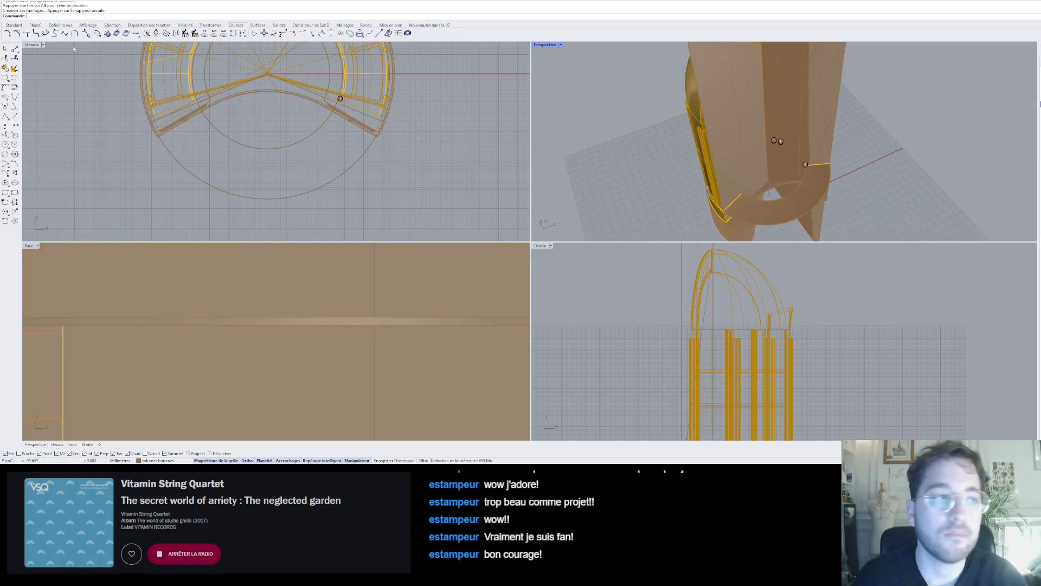
- Trim away the ledge's front portion using the extruded V-shaped surface as the cutter, and delete the cutter
left_click(5, 57)
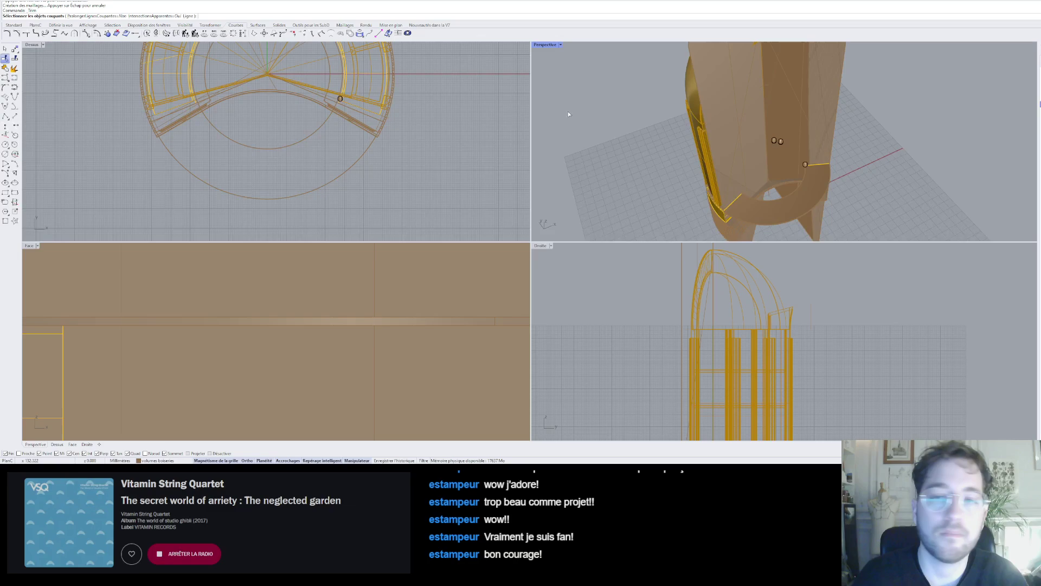
left_click(767, 105)
key("Return")
left_click(811, 217)
key("Return")
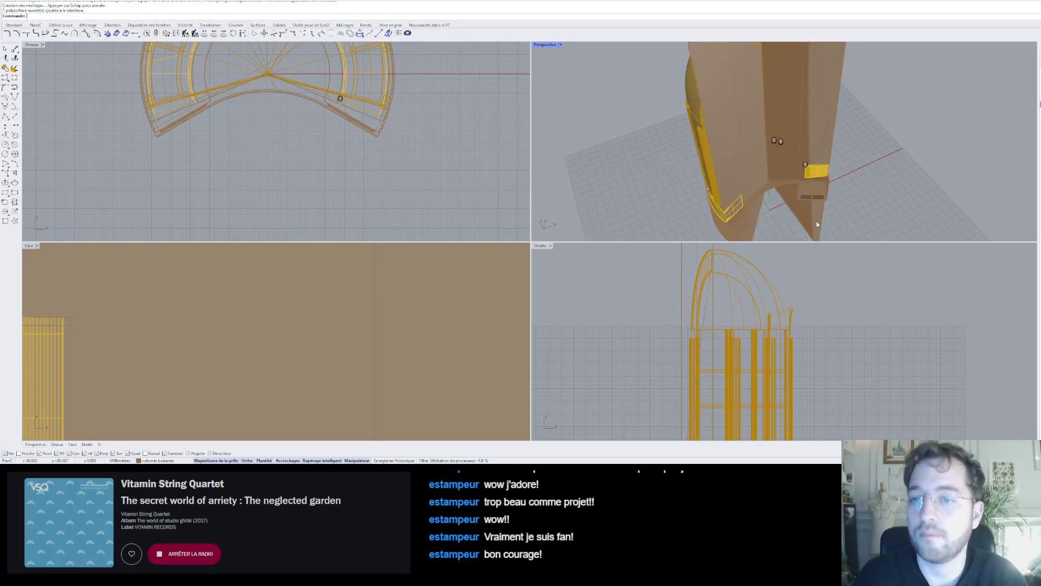
key("Delete")
scroll(661, 177, "up", 5)
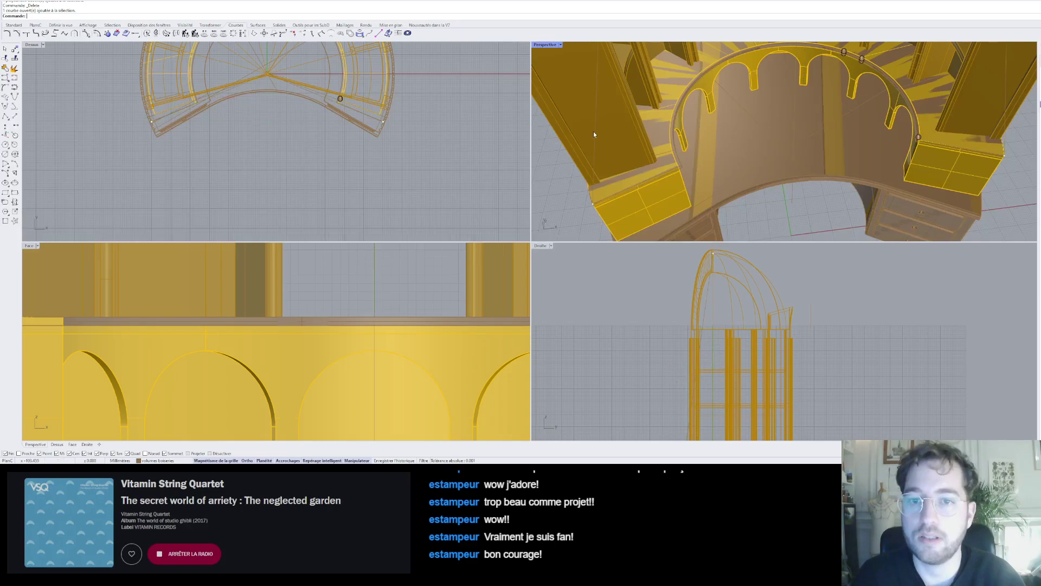
- Cap the open ends of the trimmed ledge atop the arched ring segment to make it a closed solid
left_click(649, 164)
left_click(680, 166)
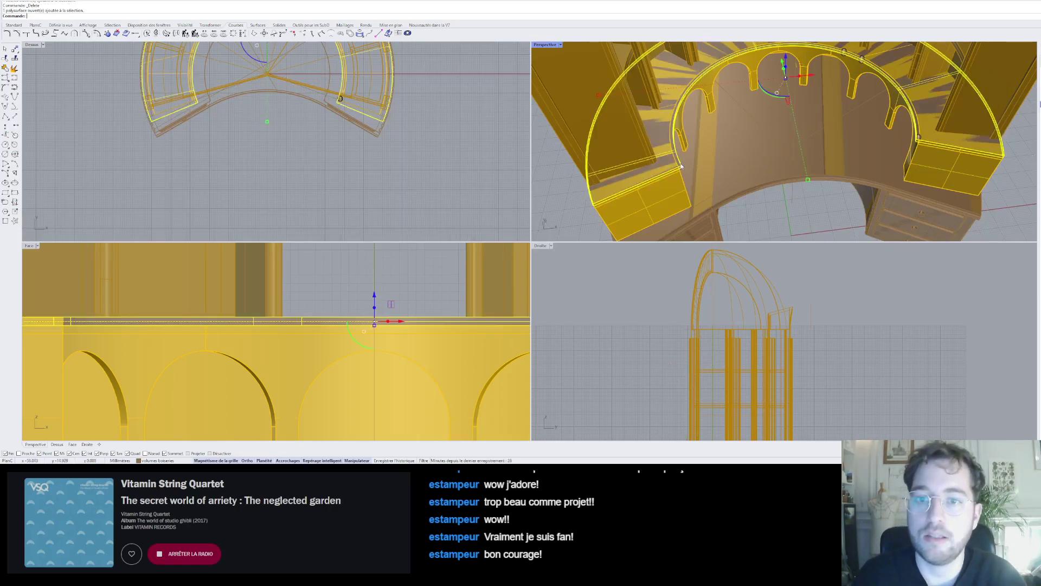
left_click(278, 25)
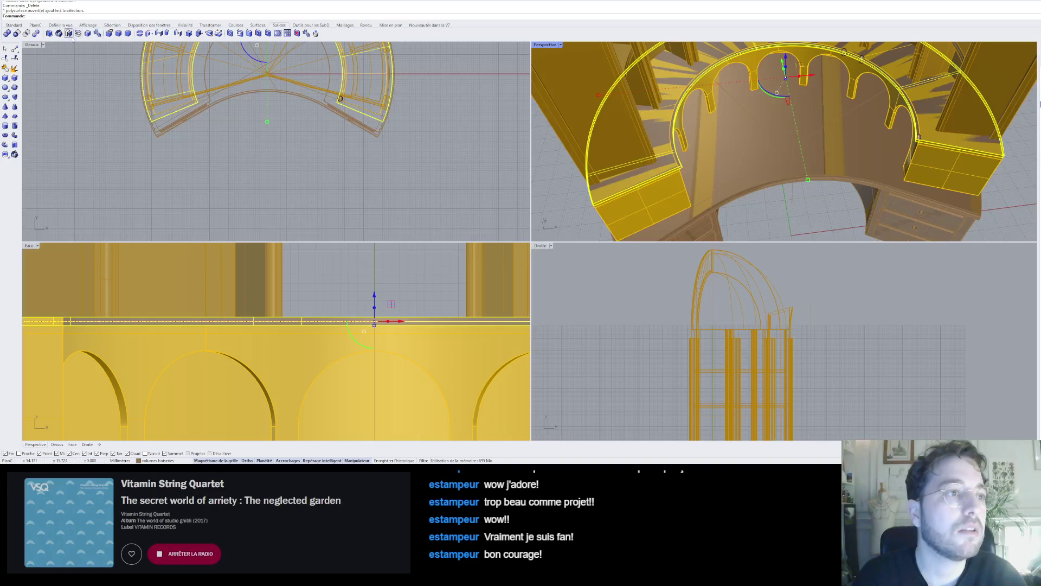
left_click(97, 33)
scroll(750, 139, "down", 5)
right_click(760, 116)
right_click_drag(750, 139, 770, 121)
scroll(761, 121, "up", 8)
scroll(769, 131, "up", 5)
left_click(767, 134)
scroll(767, 135, "down", 10)
scroll(743, 124, "up", 3)
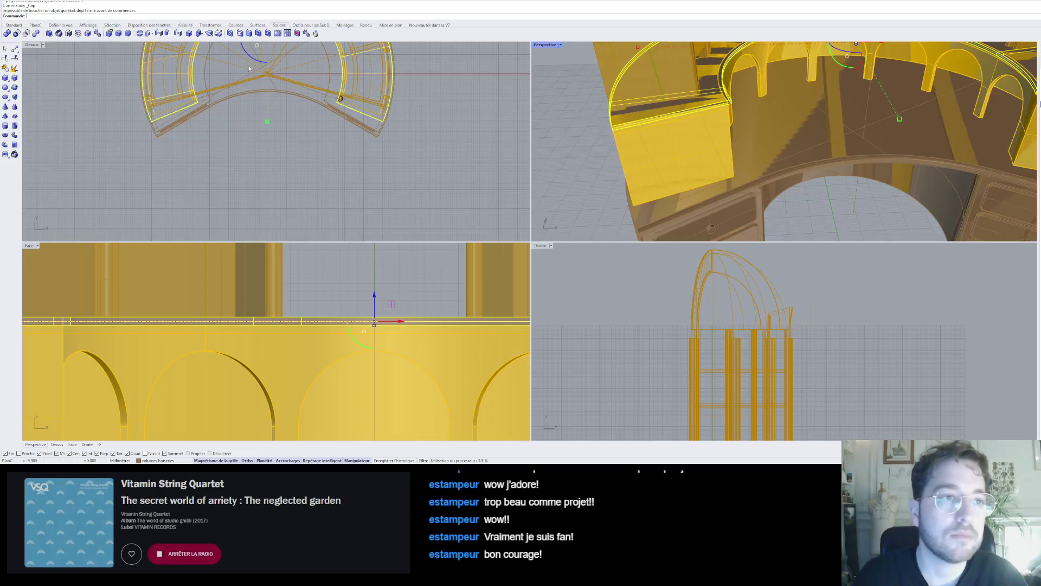
- Extrude the ledge's end face above one side block outward by 1 mm
left_click(168, 33)
scroll(712, 112, "up", 5)
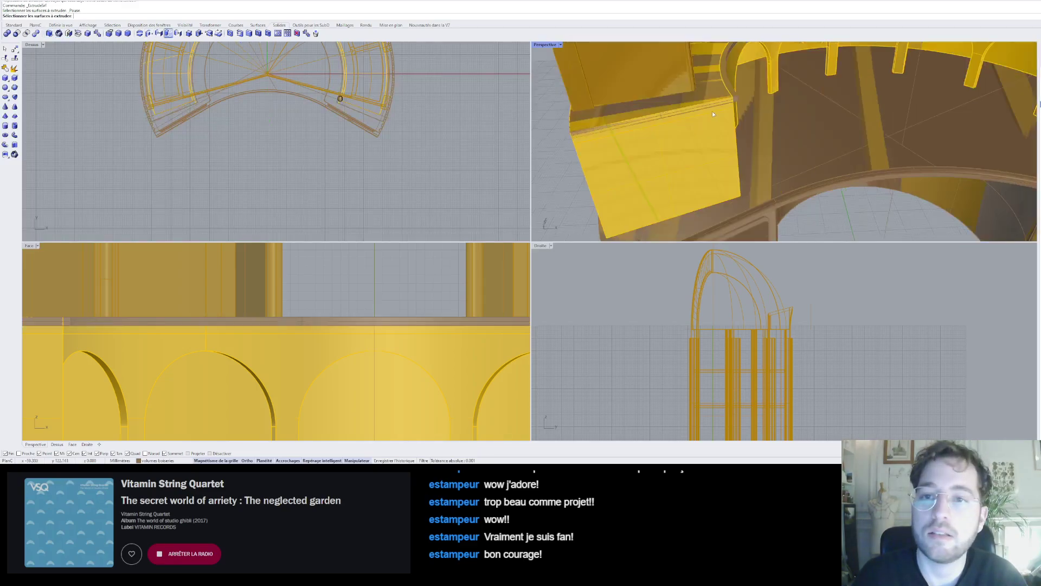
scroll(766, 87, "up", 4)
key("Return")
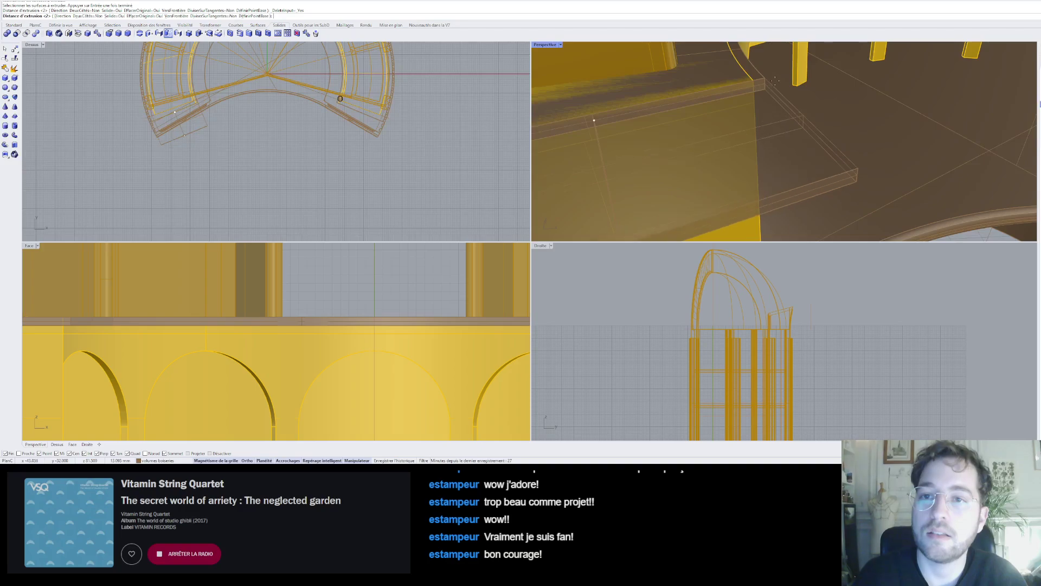
type("1")
key("Return")
- Extrude the ledge's end face above the opposite side block outward by the same 1 mm
scroll(743, 102, "down", 10)
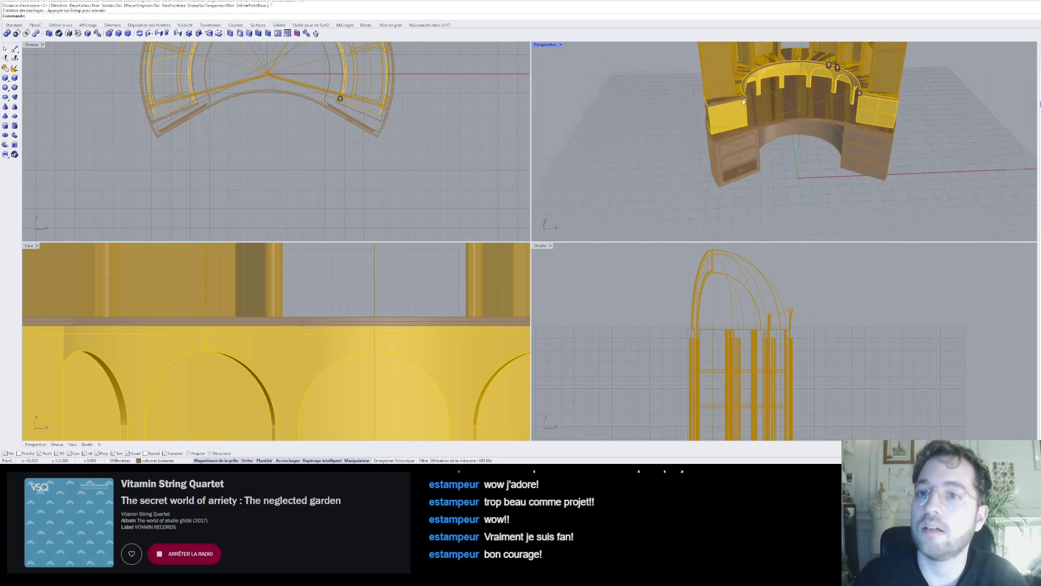
scroll(760, 136, "up", 8)
key("Return")
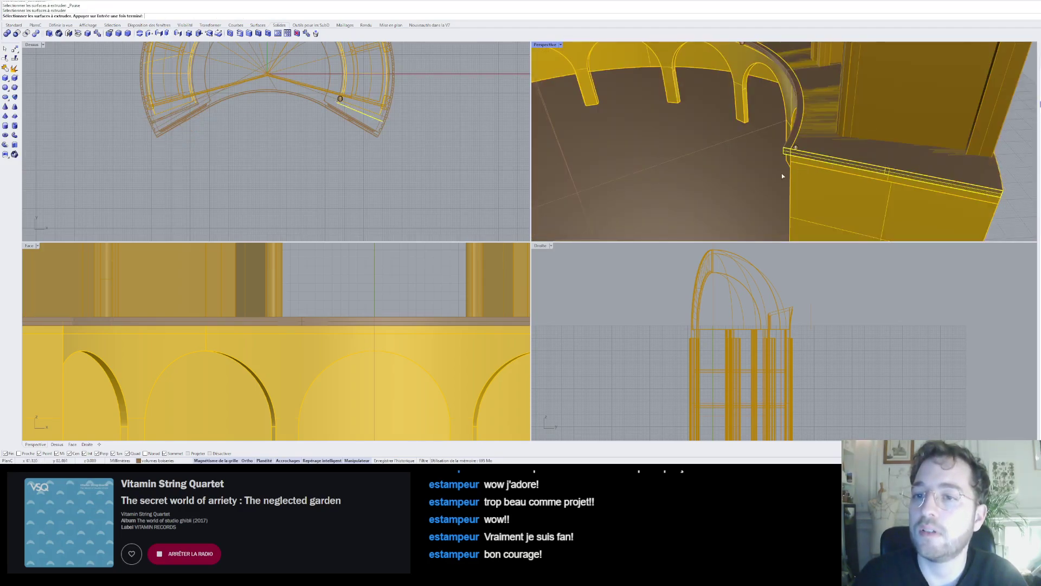
key("Return")
key("Return")
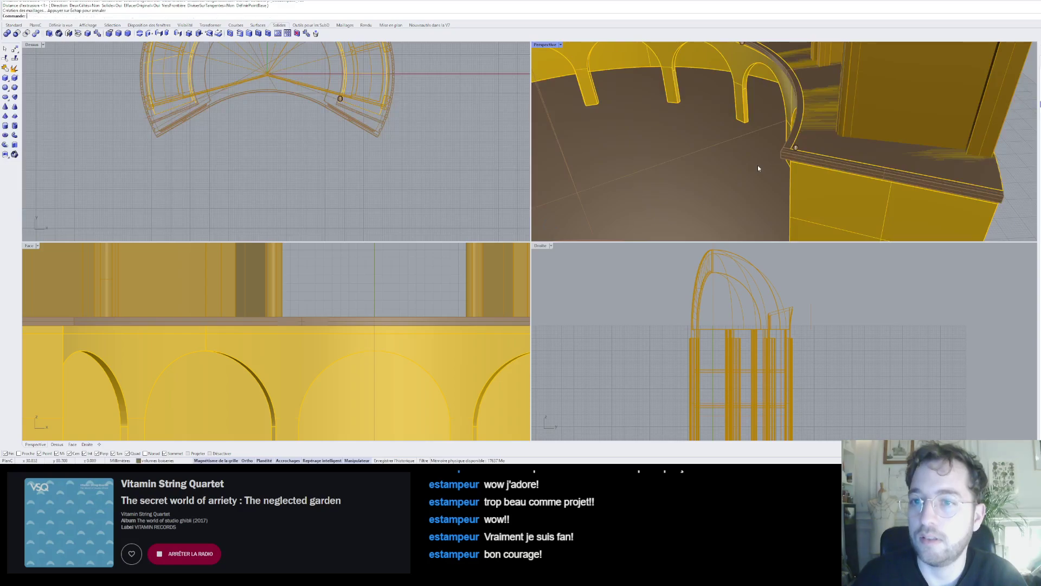
- Delete the leftover annotation dots around the inner corner of the ledge
left_click(786, 152)
key("Escape")
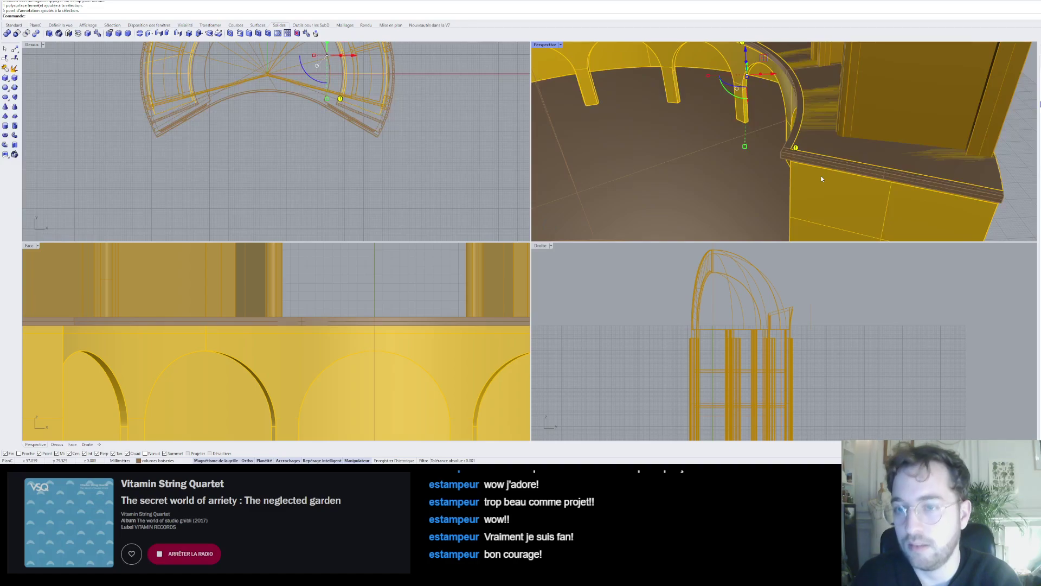
key("Delete")
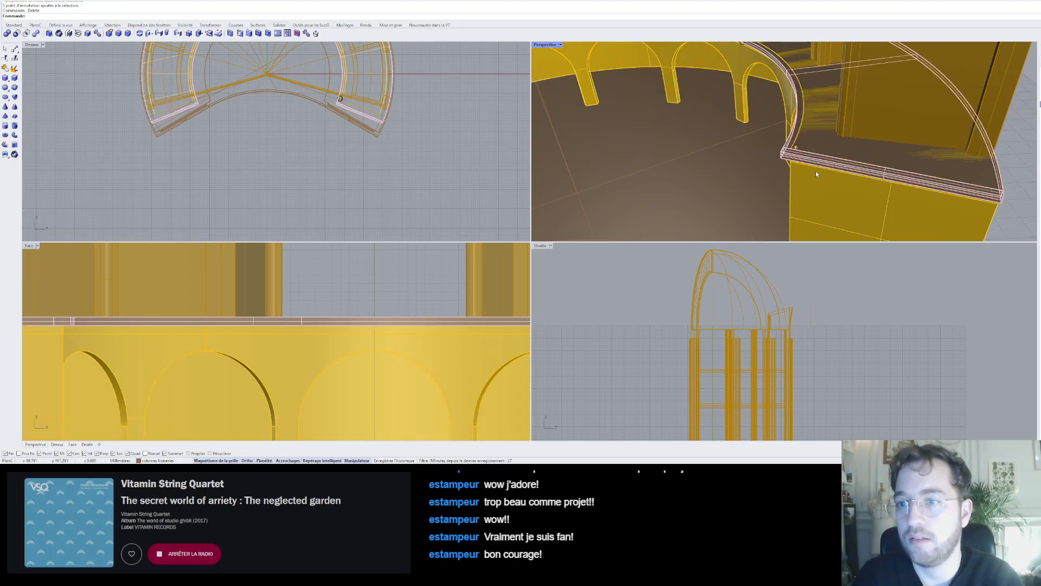
left_click(802, 157)
left_click(796, 149)
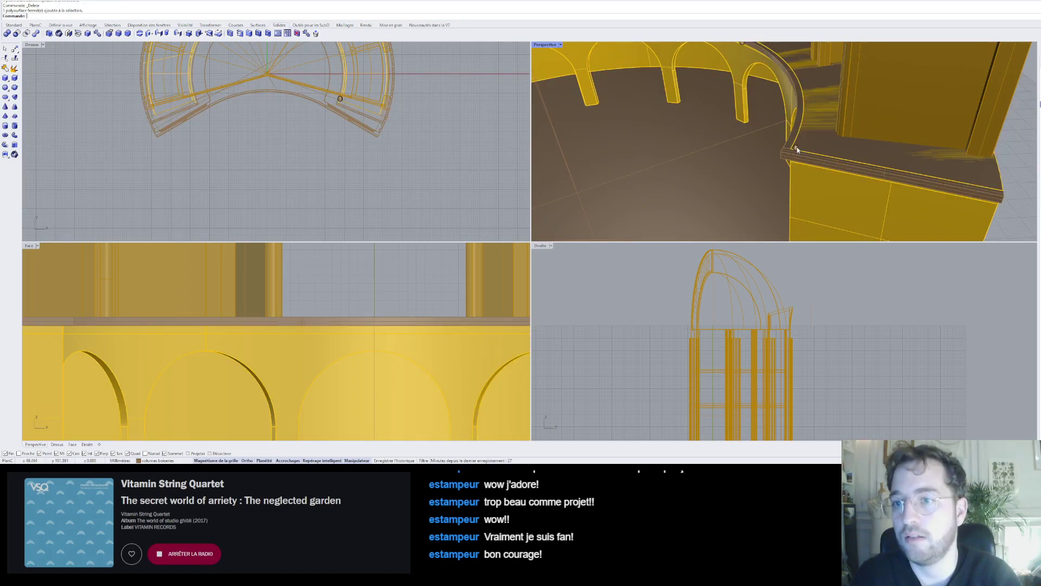
left_click(826, 177)
key("Delete")
right_click_drag(827, 178, 813, 168)
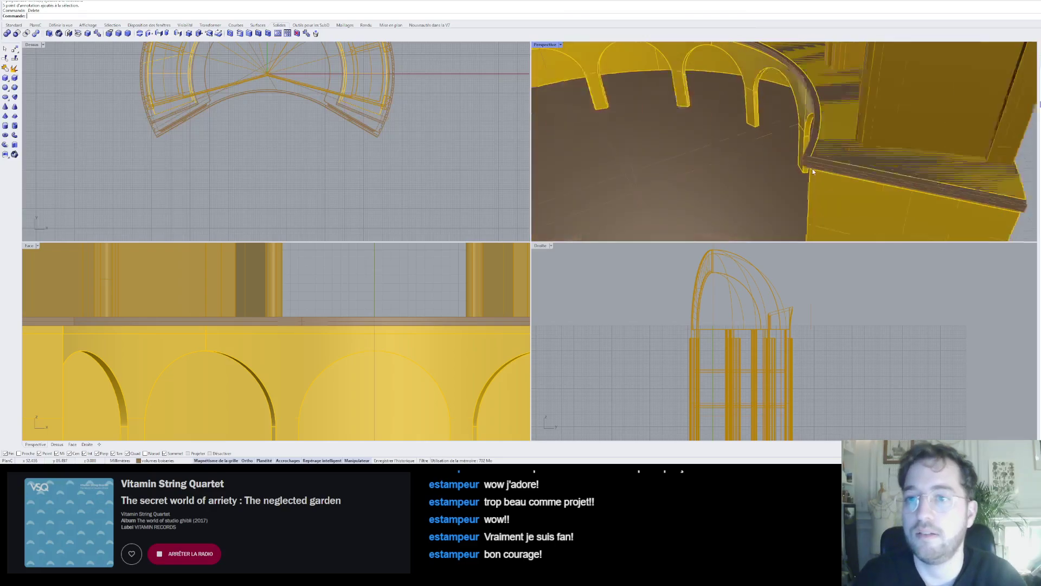
- Merge all coplanar faces of the extended ledge
left_click(814, 167)
scroll(827, 143, "down", 5)
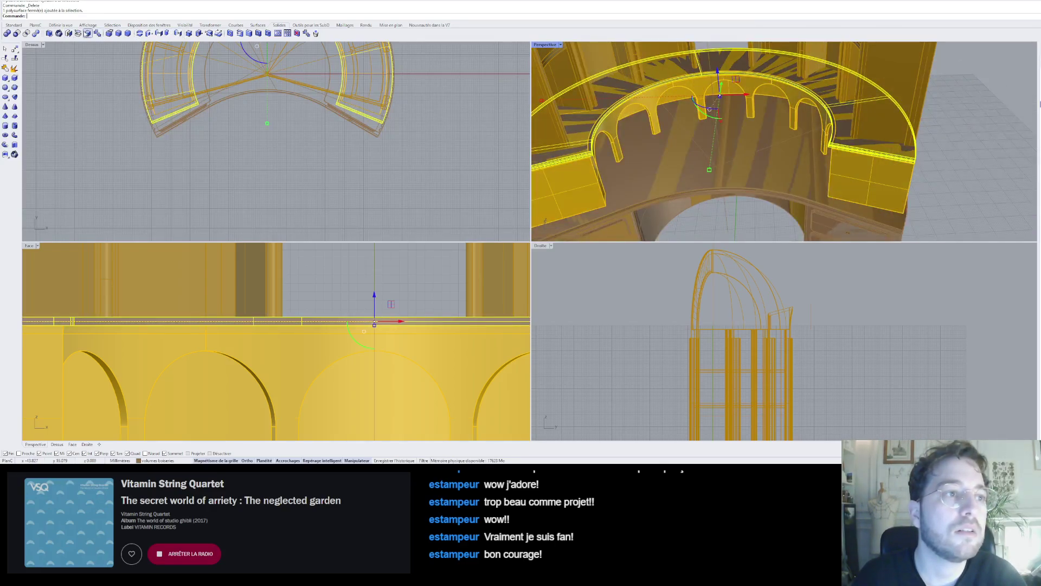
left_click(87, 33)
key("Escape")
- Examine the ledge's ends and its fit on the arched ring segment and side blocks from several angles
scroll(824, 109, "down", 5)
right_click_drag(814, 119, 771, 136)
scroll(664, 139, "up", 7)
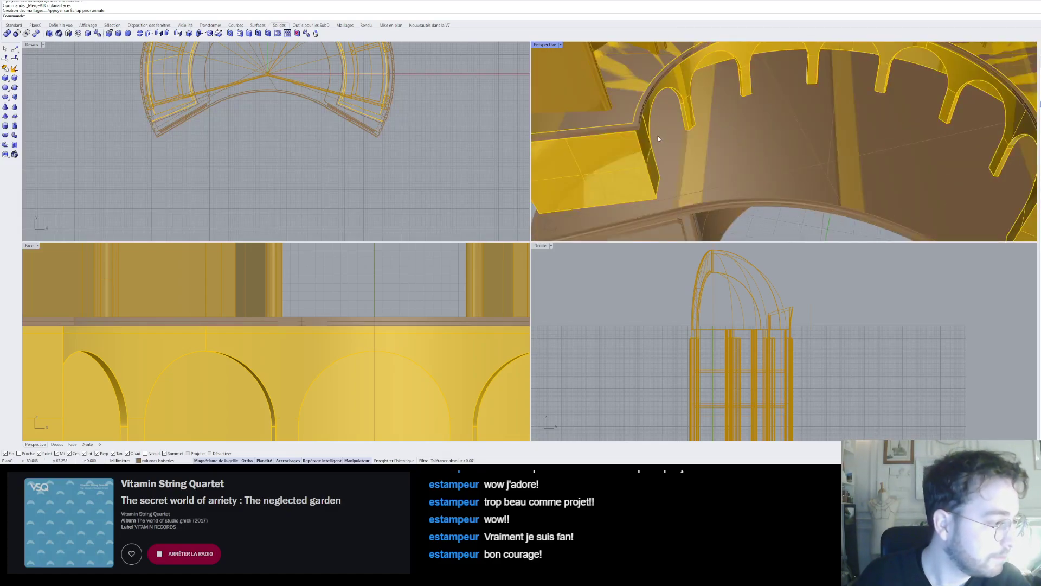
scroll(907, 154, "down", 6)
right_click_drag(907, 154, 835, 115)
scroll(790, 140, "up", 10)
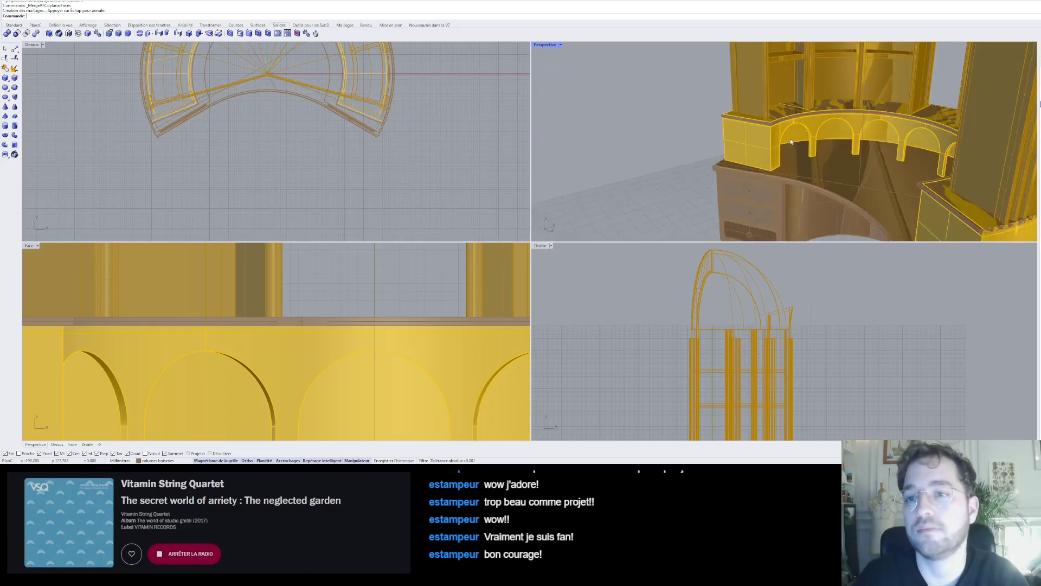
scroll(765, 111, "down", 6)
right_click_drag(703, 106, 757, 89)
left_click(758, 112)
scroll(756, 88, "up", 10)
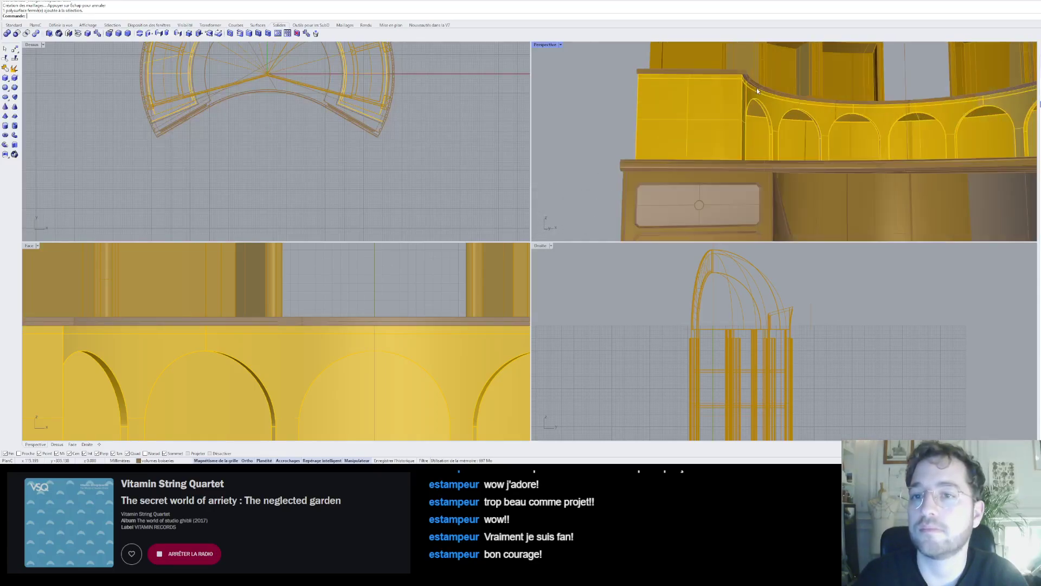
scroll(676, 101, "down", 9)
right_click_drag(675, 102, 666, 150)
scroll(721, 88, "up", 6)
scroll(675, 87, "down", 7)
- Boolean-union the arched ring segment with the ledge on top of it
left_click(659, 152)
scroll(659, 152, "up", 5)
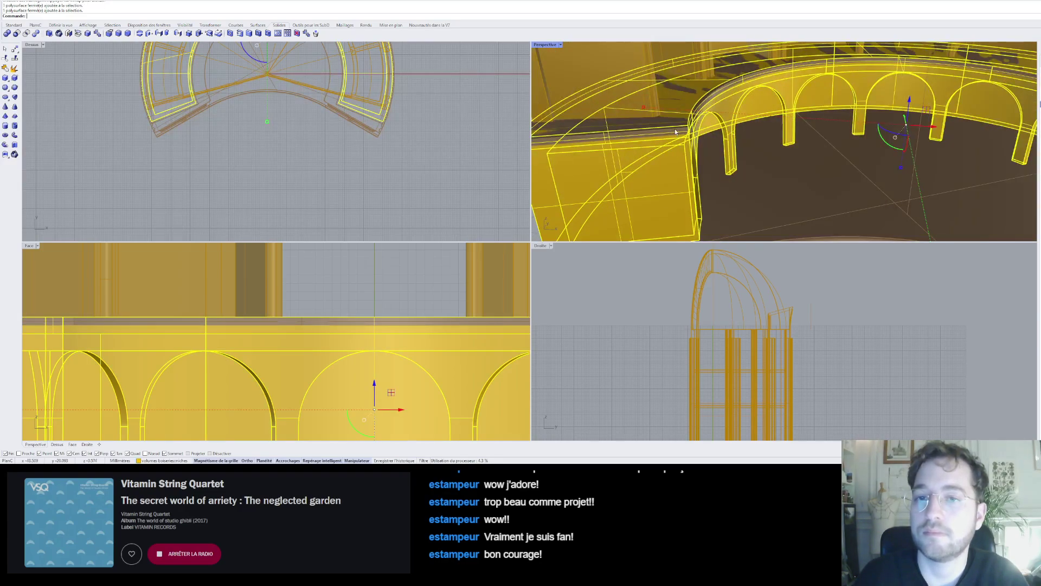
left_click(676, 131, "shift")
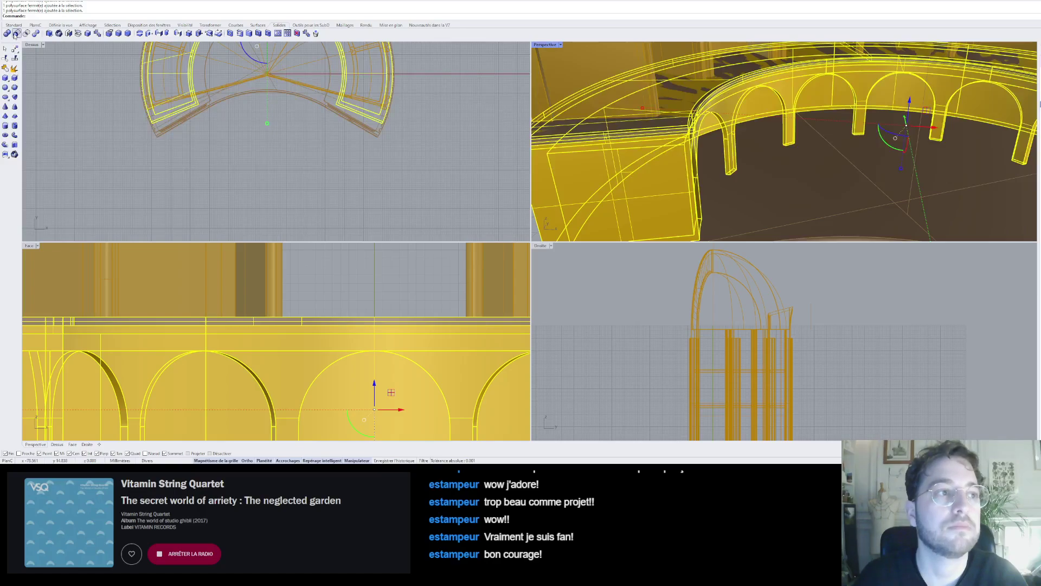
left_click(7, 33)
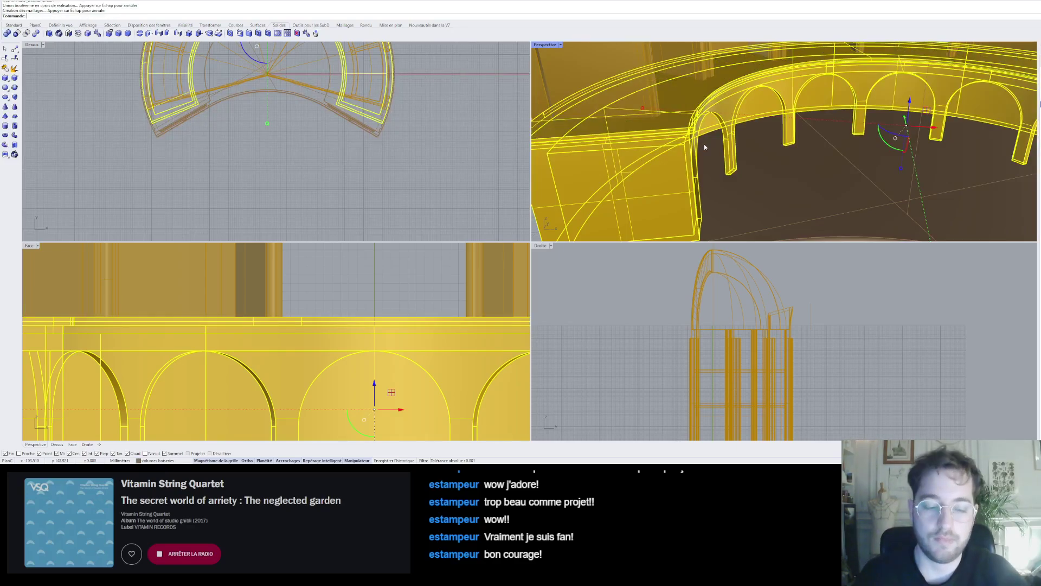
- Examine the united arched ring and ledge above the desk from several angles, including the arches close up
key("Escape")
scroll(740, 150, "down", 2)
right_click_drag(738, 110, 711, 112)
scroll(705, 79, "up", 5)
scroll(712, 102, "down", 10)
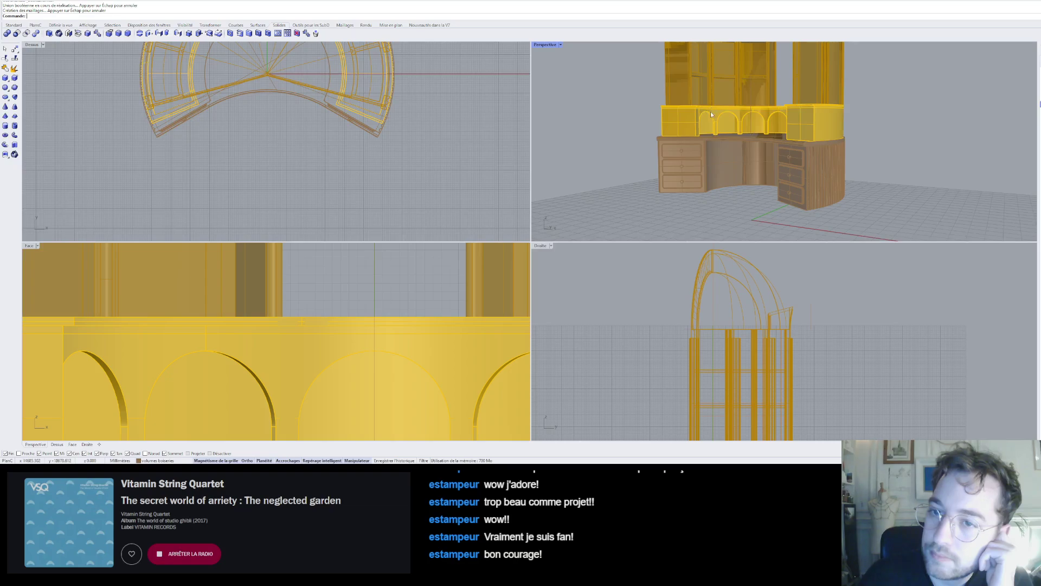
scroll(711, 111, "up", 5)
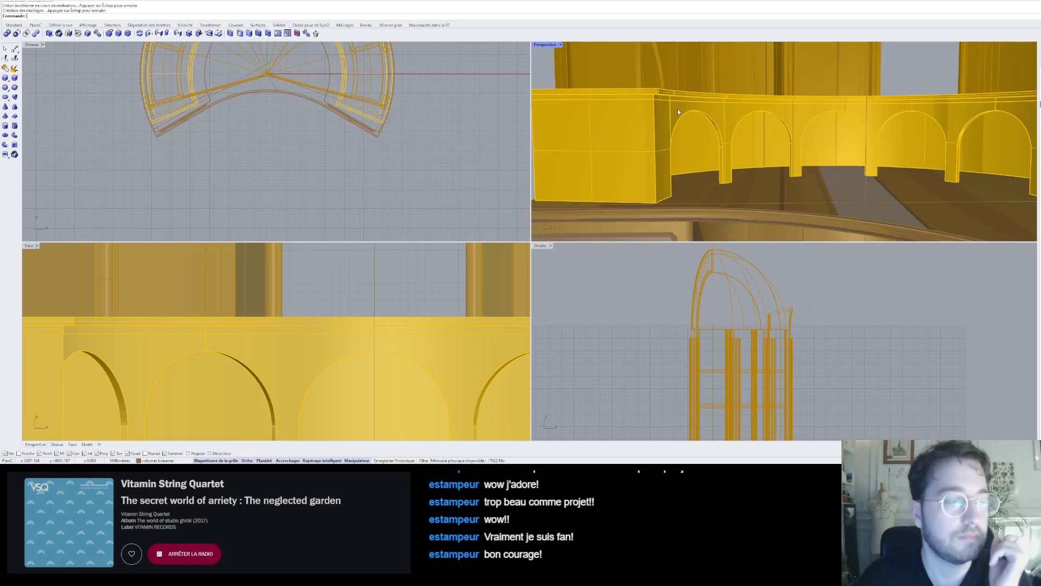
scroll(671, 147, "down", 5)
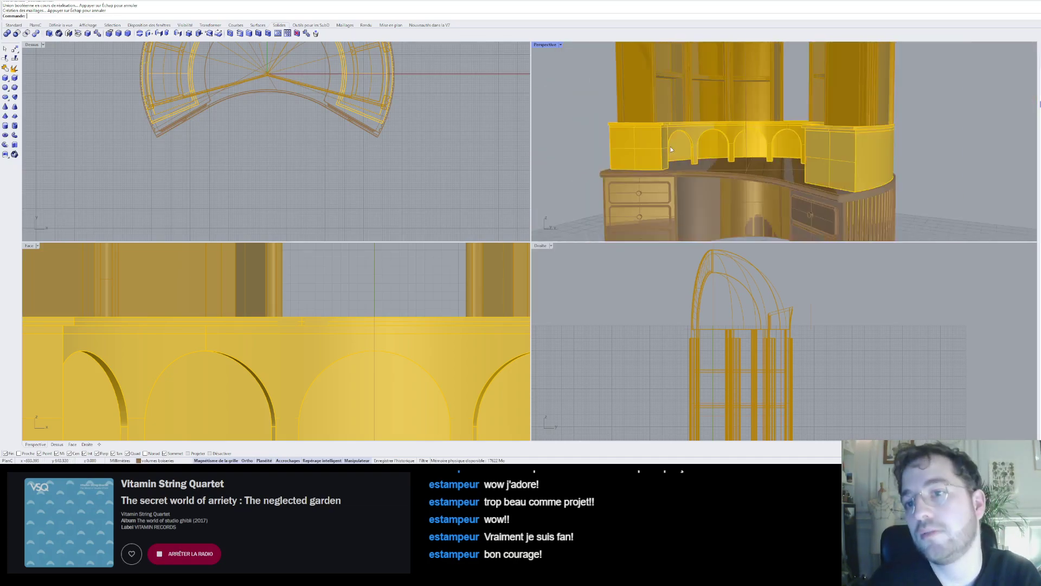
right_click_drag(697, 128, 690, 159)
scroll(694, 157, "up", 5)
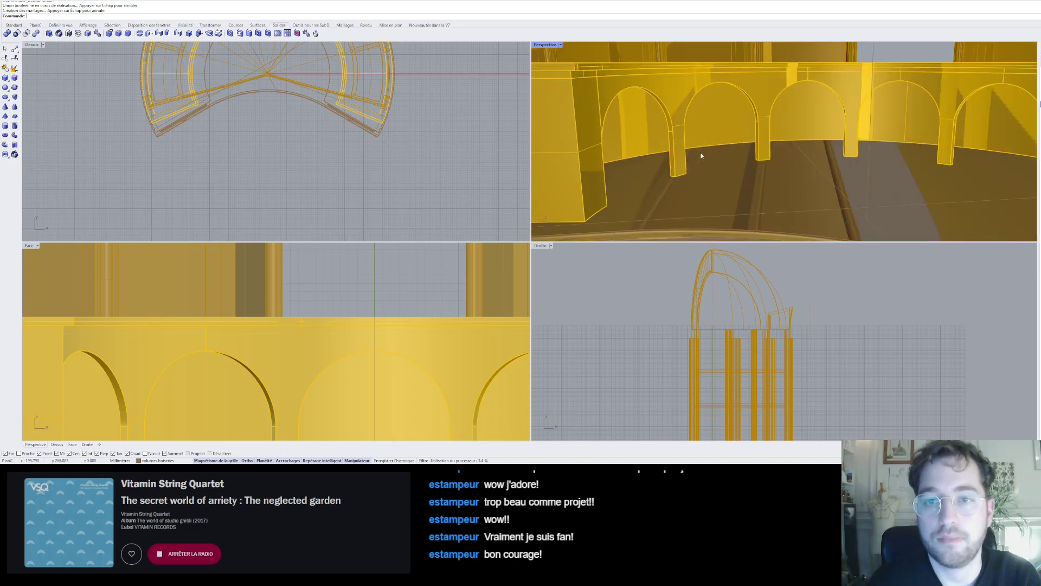
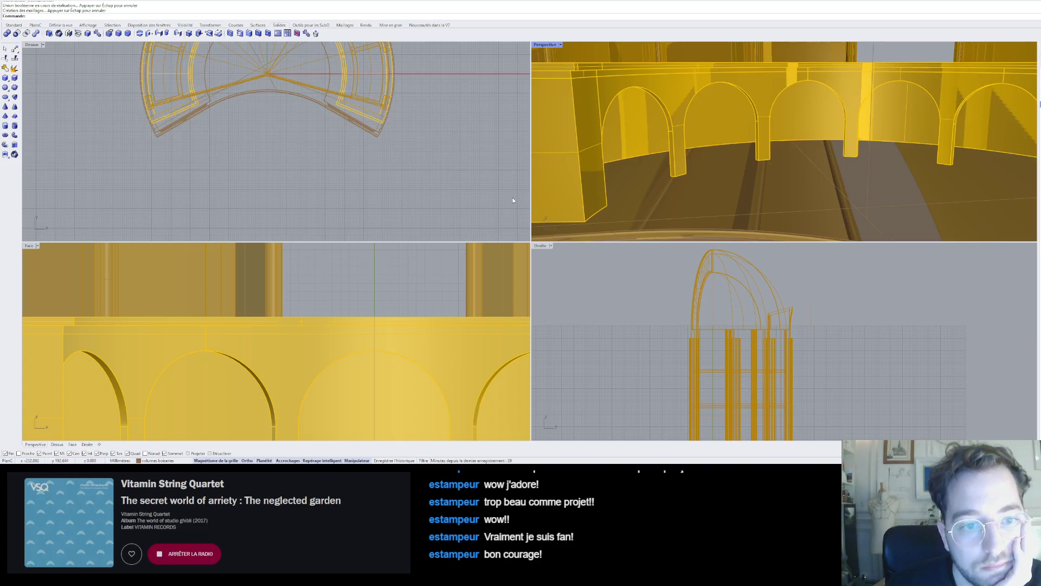
- Insert the carved square column capital at the origin in the plan view
left_click(500, 322)
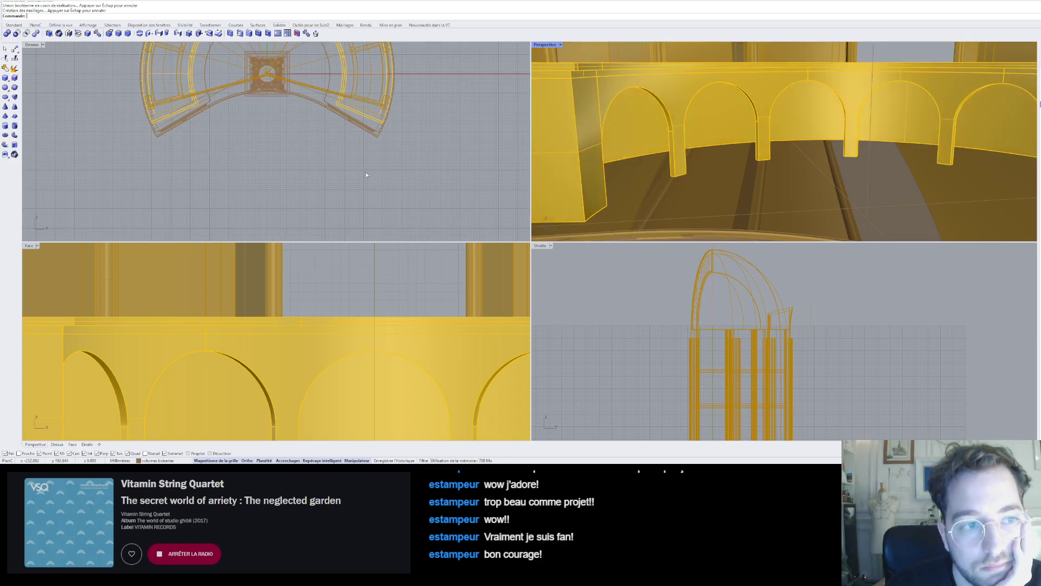
left_click(267, 74)
scroll(780, 167, "down", 10)
right_click_drag(780, 168, 738, 187)
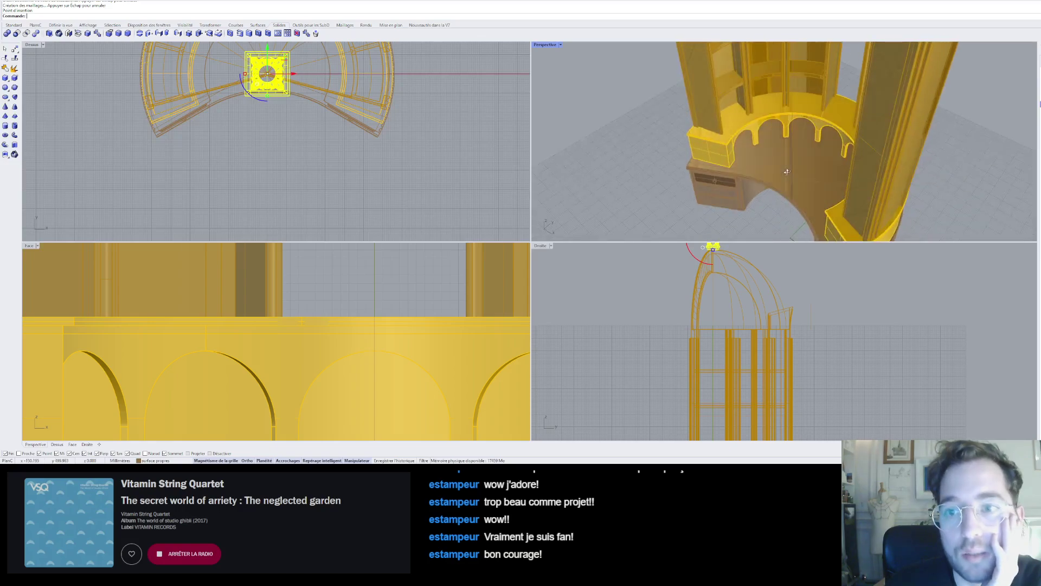
- Lower the inserted capital straight down from above the dome to the height of the arched ring over the desk
scroll(801, 160, "down", 10)
right_click_drag(801, 161, 824, 155)
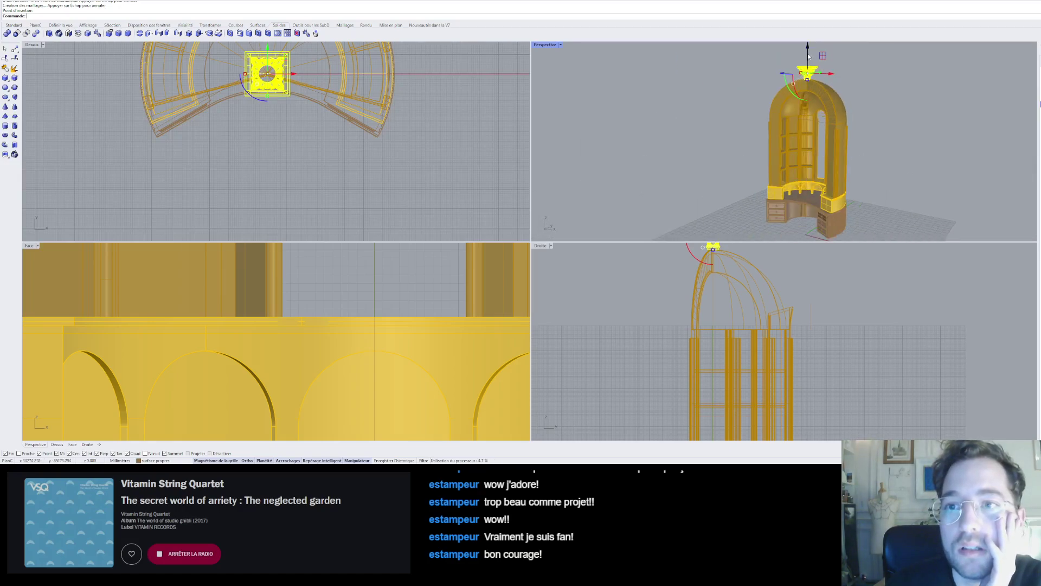
left_click_drag(809, 53, 807, 182)
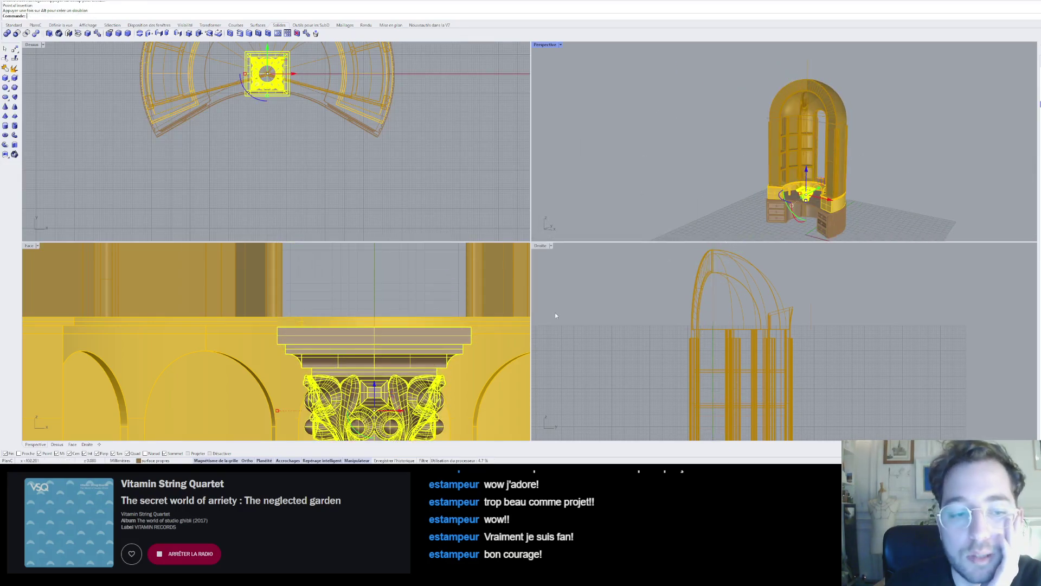
scroll(372, 371, "down", 6)
scroll(371, 372, "up", 8)
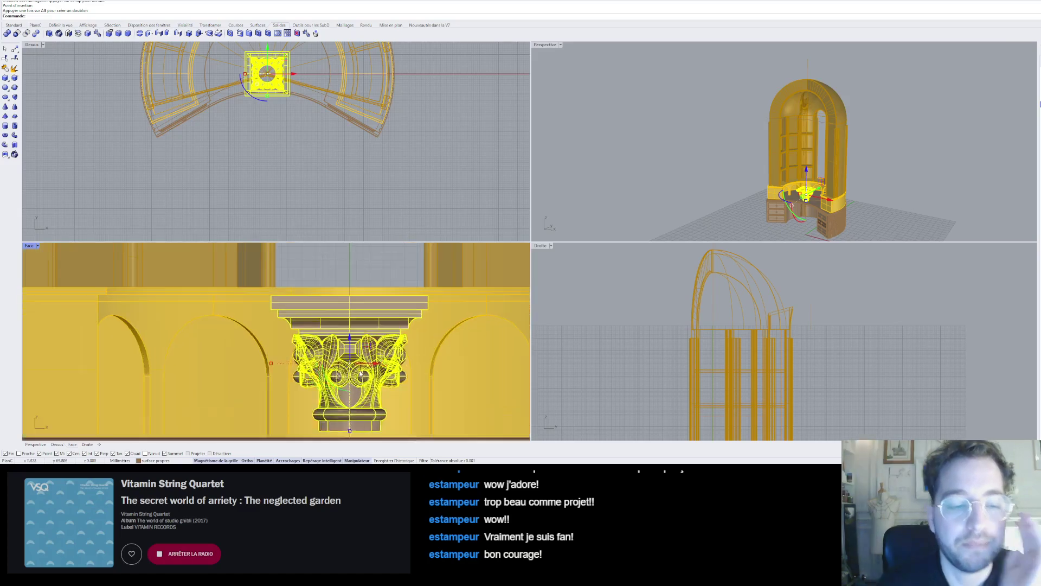
- Scale the carved capital down uniformly and shift it between two arches, slightly below the ledge
left_click_drag(250, 361, 278, 294, "shift")
scroll(257, 320, "up", 3)
left_click_drag(207, 305, 270, 271, "shift")
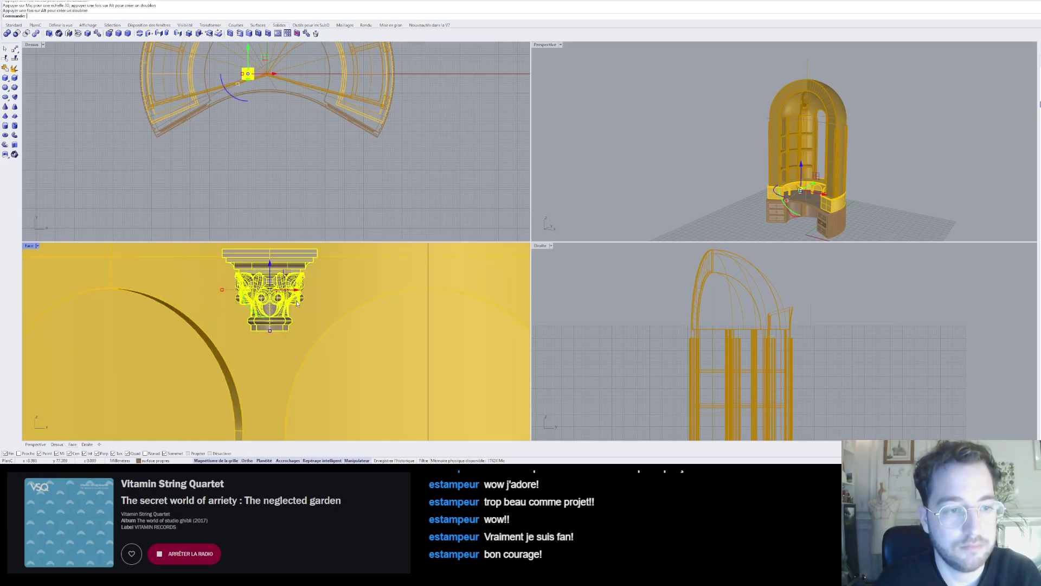
key("ctrl+z")
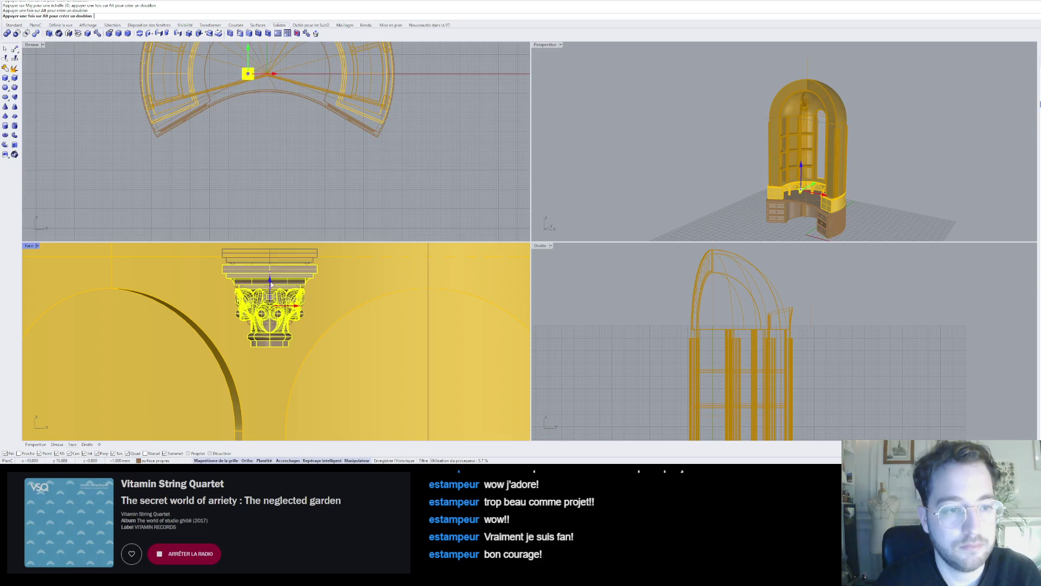
key("Escape")
left_click(268, 269)
scroll(268, 270, "up", 3)
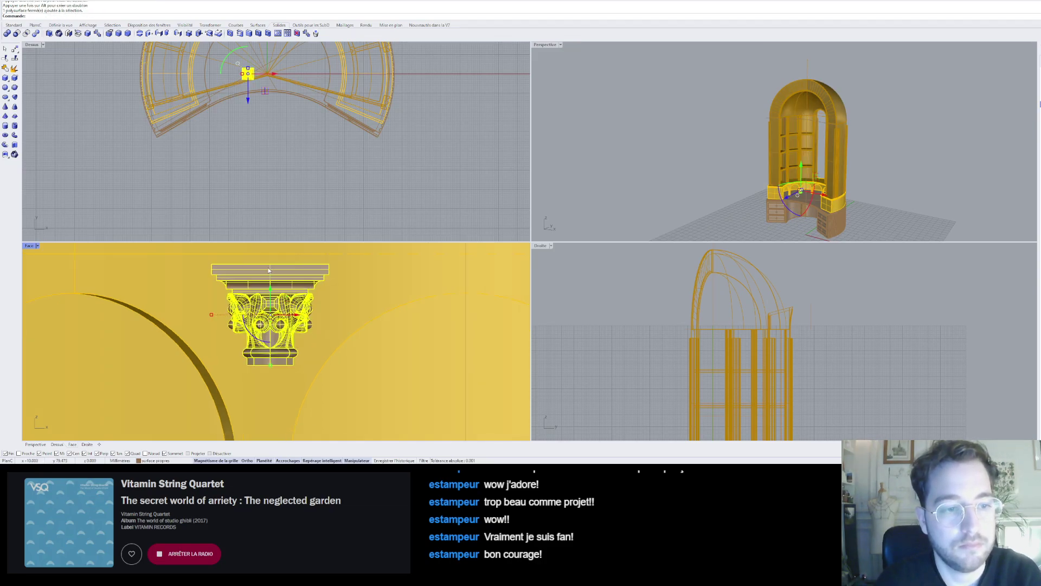
scroll(801, 191, "up", 5)
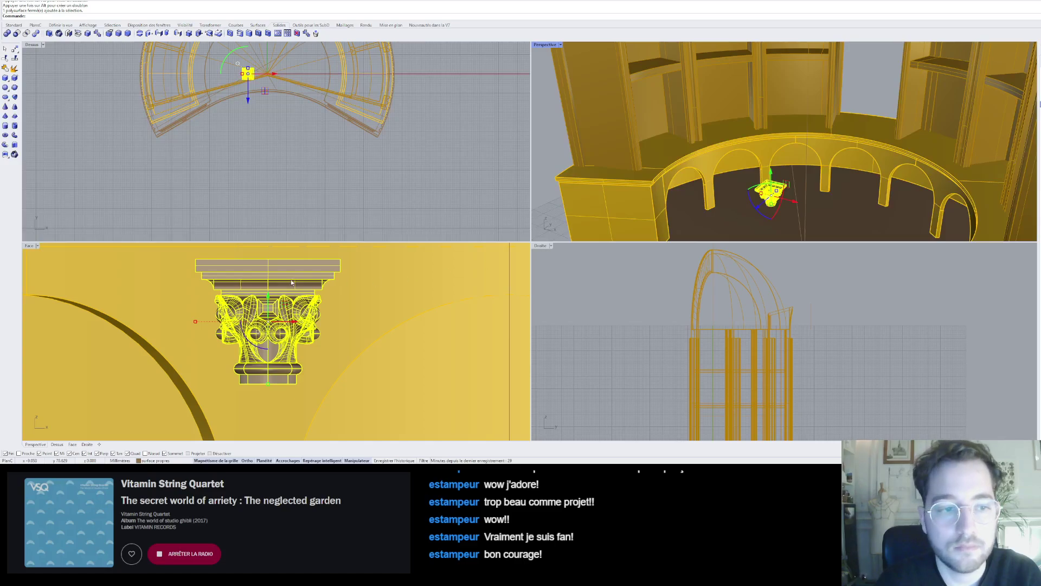
- Move the capital in the plan view onto the central axis and back to the thickness of the arched ring
scroll(292, 282, "down", 2)
scroll(265, 165, "down", 3)
scroll(256, 142, "up", 2)
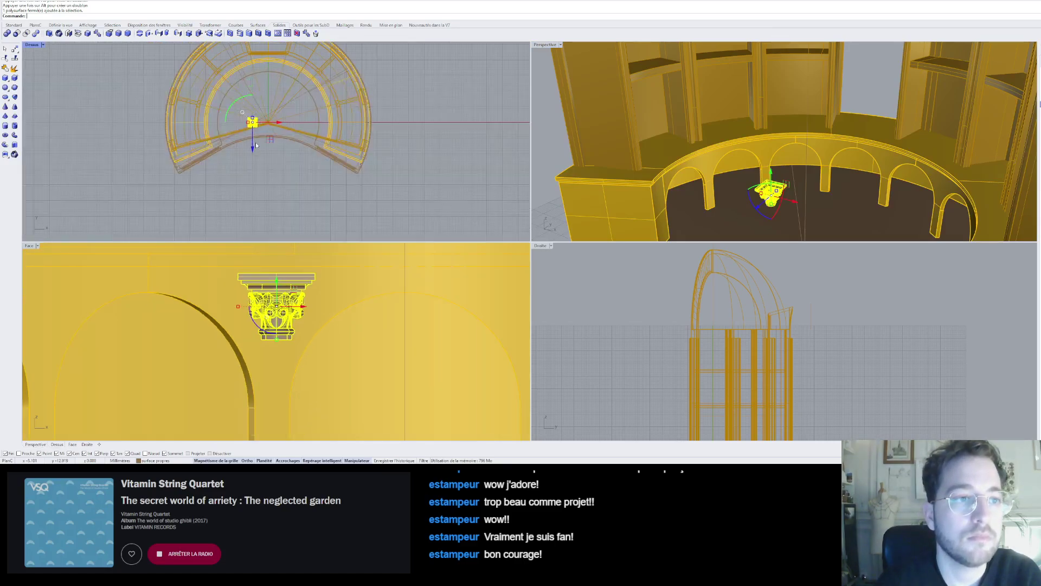
key("alt")
left_click_drag(270, 139, 285, 95)
scroll(270, 79, "up", 8)
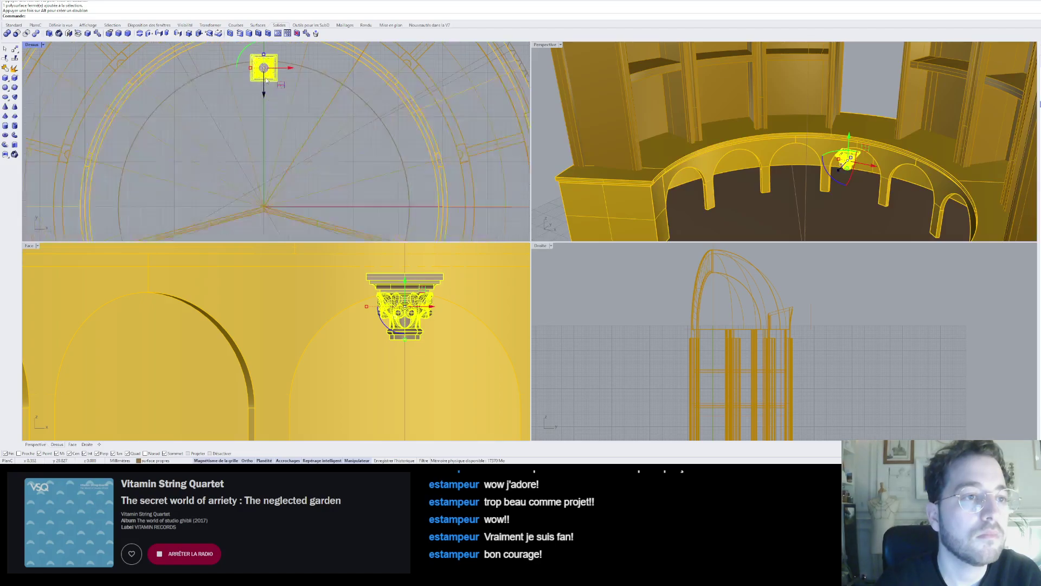
scroll(276, 148, "down", 4)
scroll(268, 90, "up", 8)
scroll(283, 165, "down", 7)
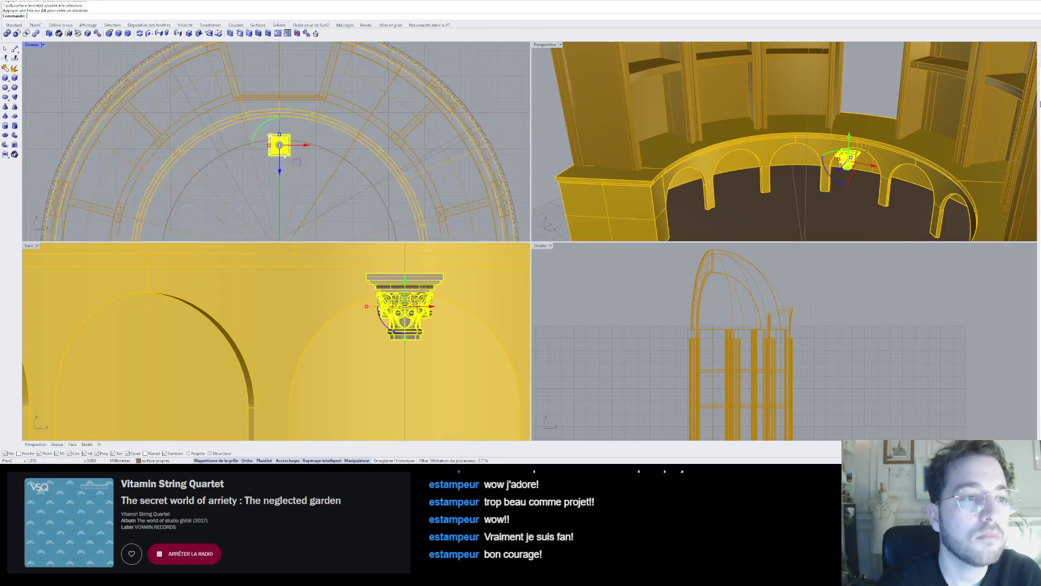
scroll(280, 136, "up", 5)
left_click_drag(278, 173, 286, 115)
key("Escape")
- Move the capital straight up so its top aligns with the lower edge of the ledge on the arched ring
right_click_drag(789, 169, 884, 154)
scroll(838, 187, "up", 6)
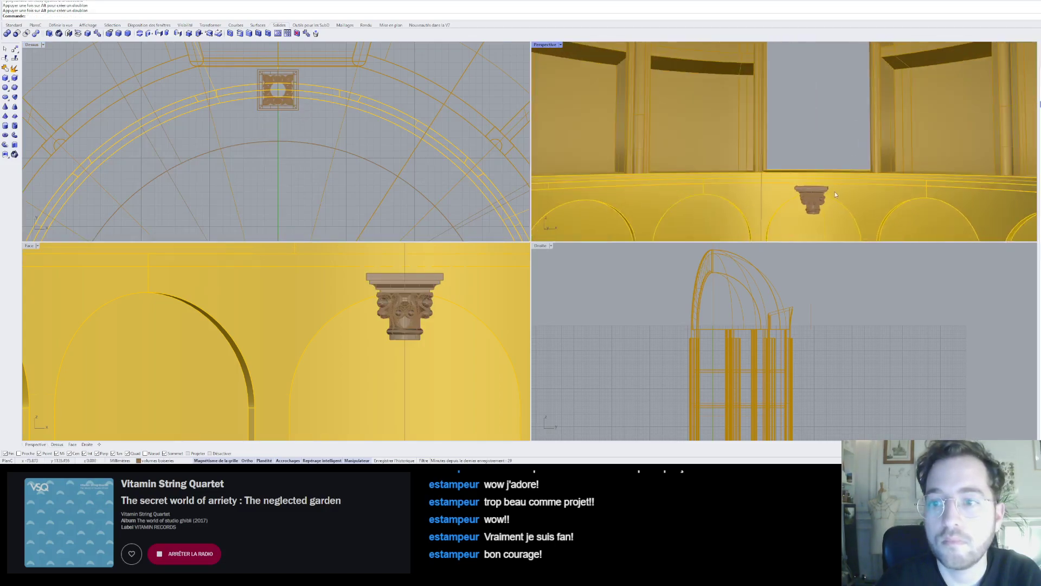
right_click_drag(789, 155, 726, 208)
scroll(695, 224, "up", 6)
scroll(535, 138, "up", 5)
scroll(521, 123, "up", 2)
right_click_drag(537, 128, 585, 132)
scroll(597, 132, "down", 2)
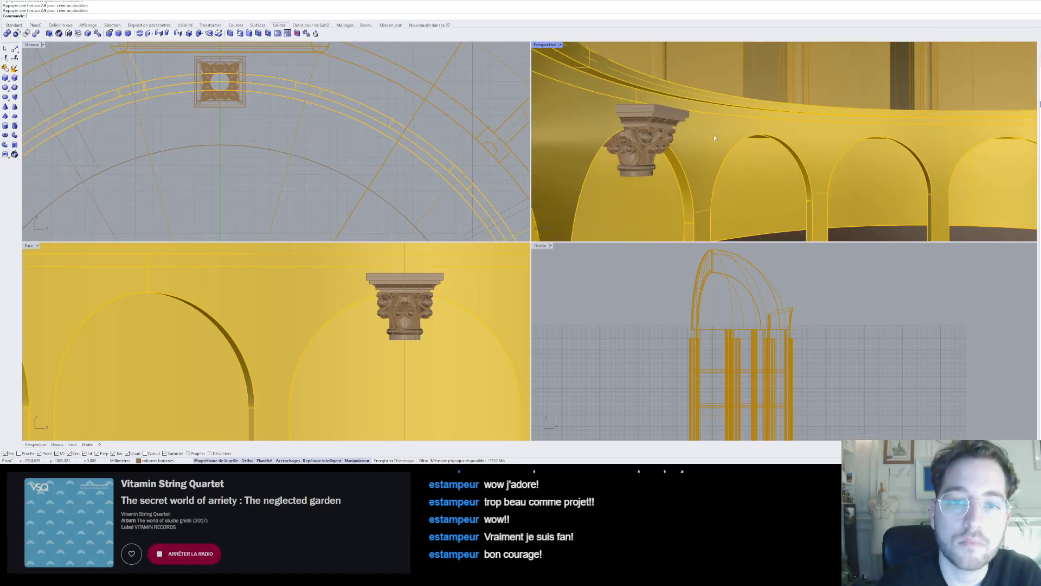
scroll(651, 137, "up", 4)
left_click(654, 138)
scroll(405, 289, "up", 2)
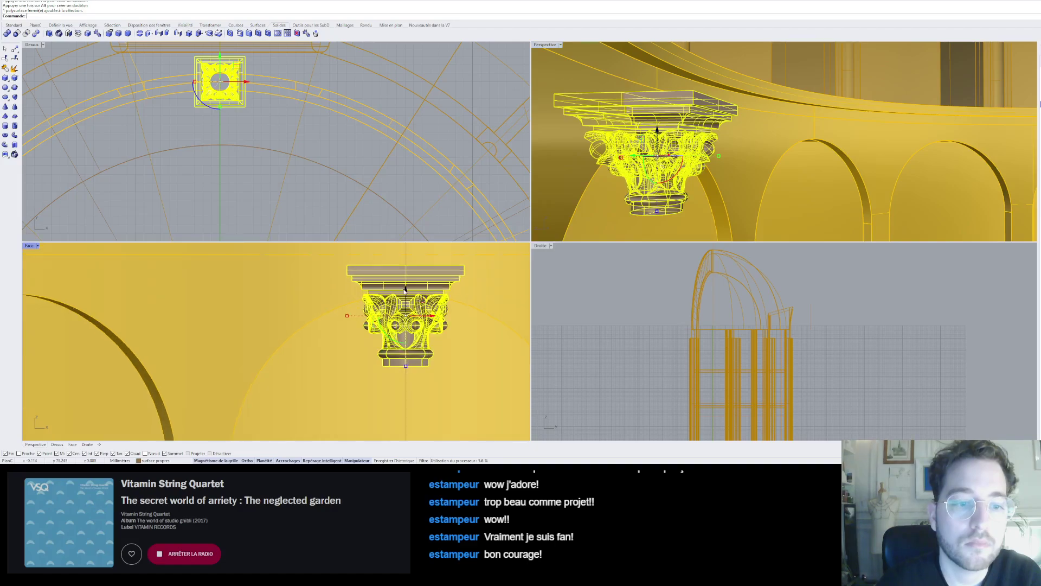
left_click_drag(405, 286, 406, 289)
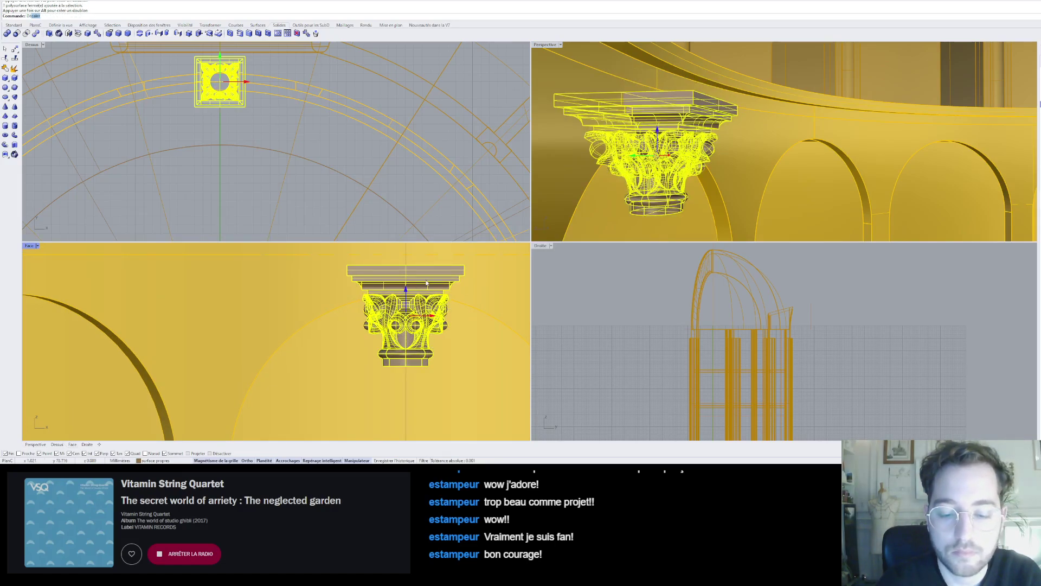
type("pla")
key("Return")
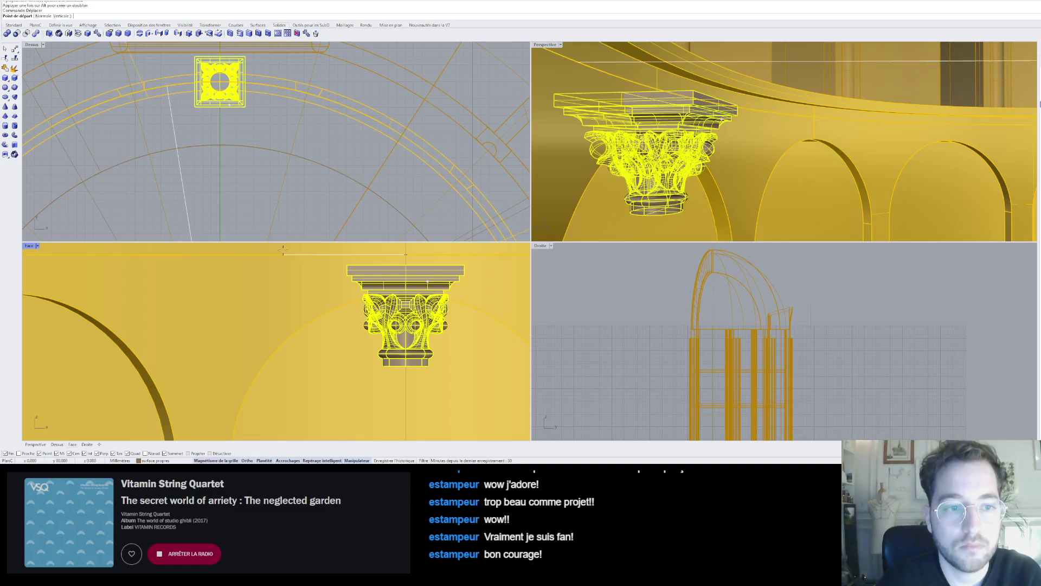
left_click(344, 263)
left_click(347, 260)
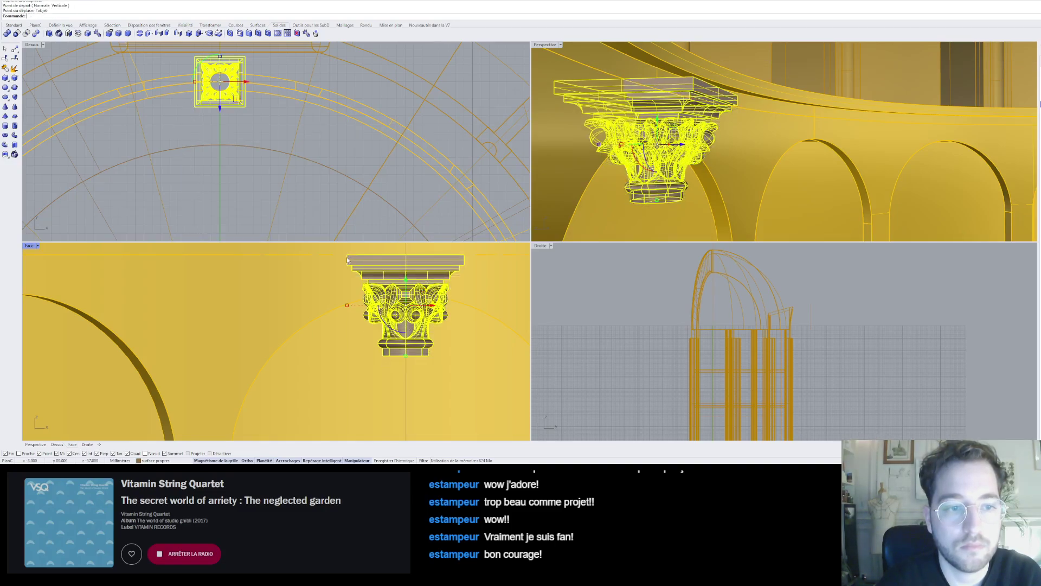
key("Escape")
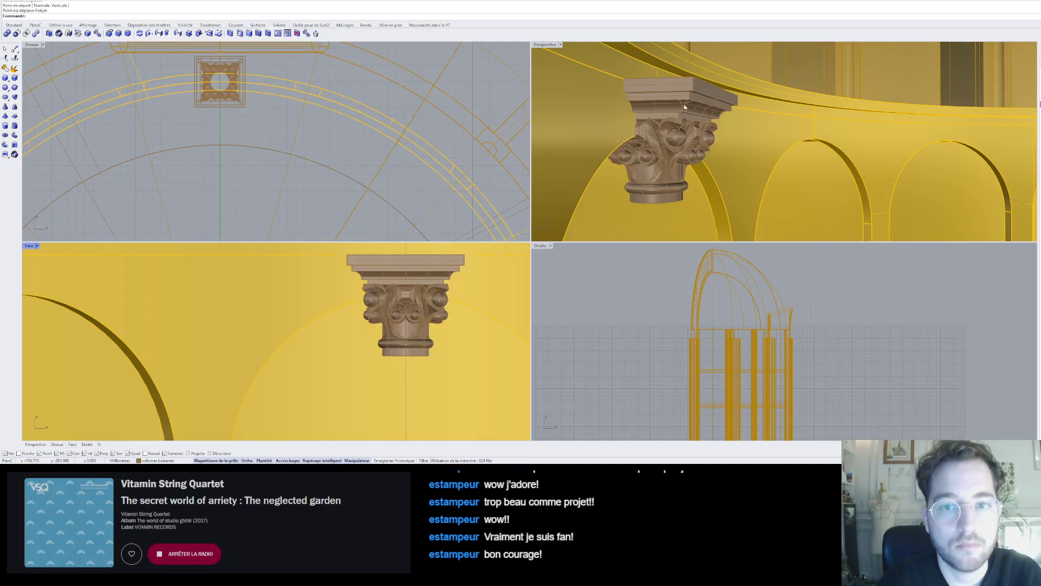
- Assign the carved capital to the "niches" layer
left_click(685, 104)
key("Escape")
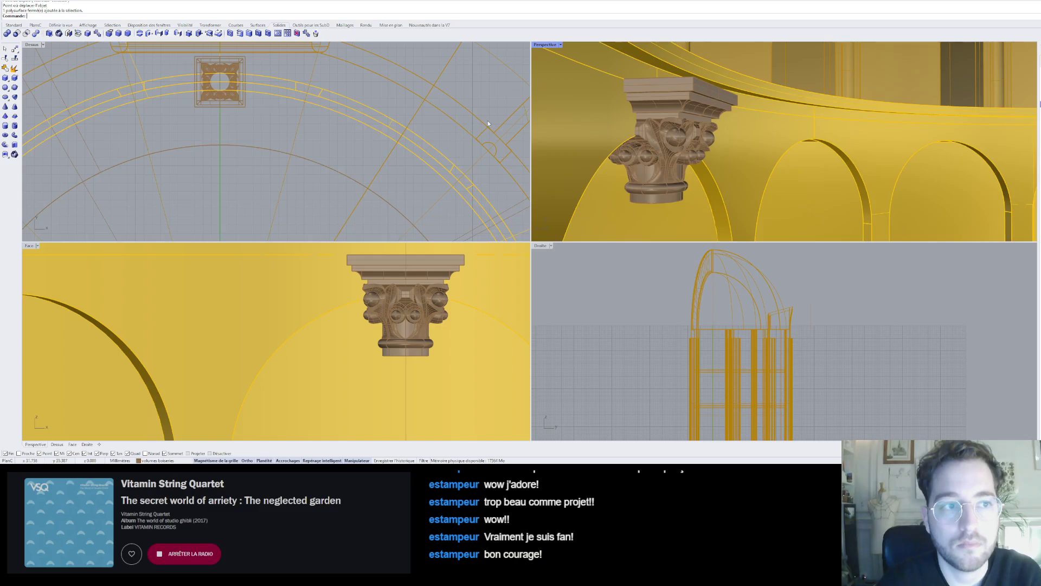
left_click(685, 107)
right_click_drag(879, 120, 881, 145)
key("Escape")
left_click(794, 118)
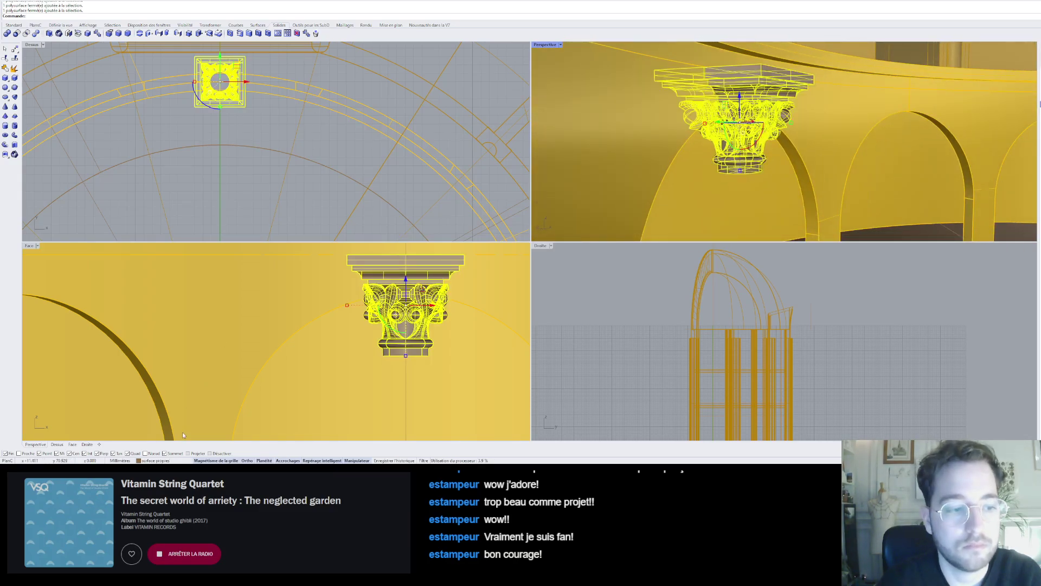
left_click(174, 398)
key("Escape")
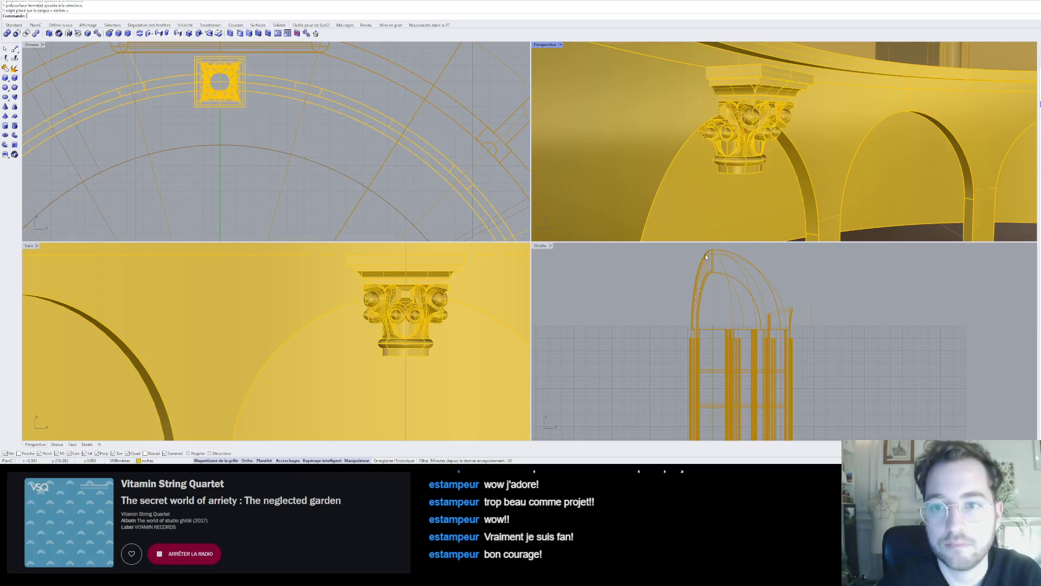
- Create a polar array of 12 capitals around the ring's centre over 360 degrees
left_click(758, 160)
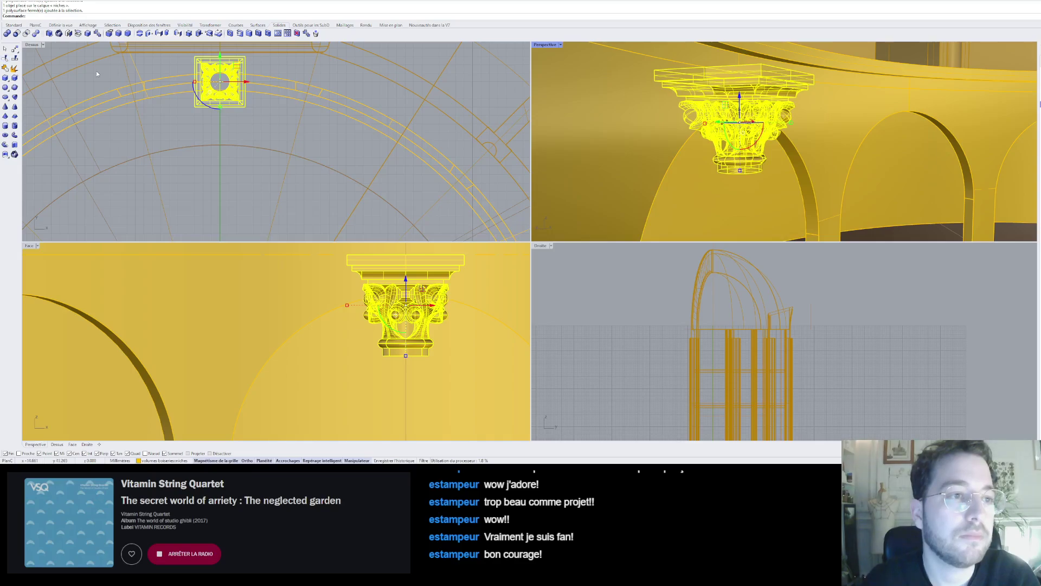
left_click(210, 25)
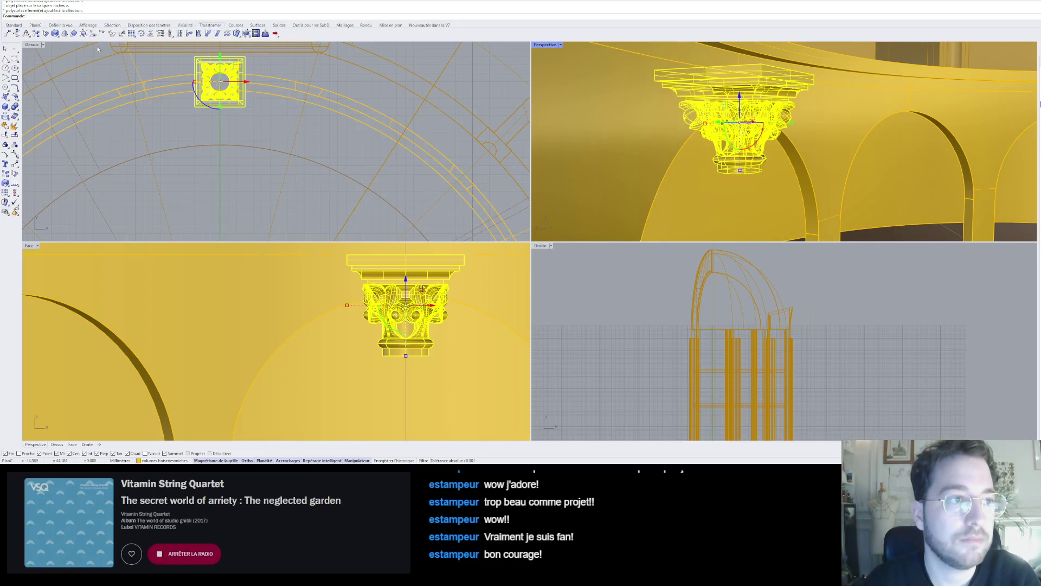
left_click(141, 33)
scroll(316, 101, "down", 5)
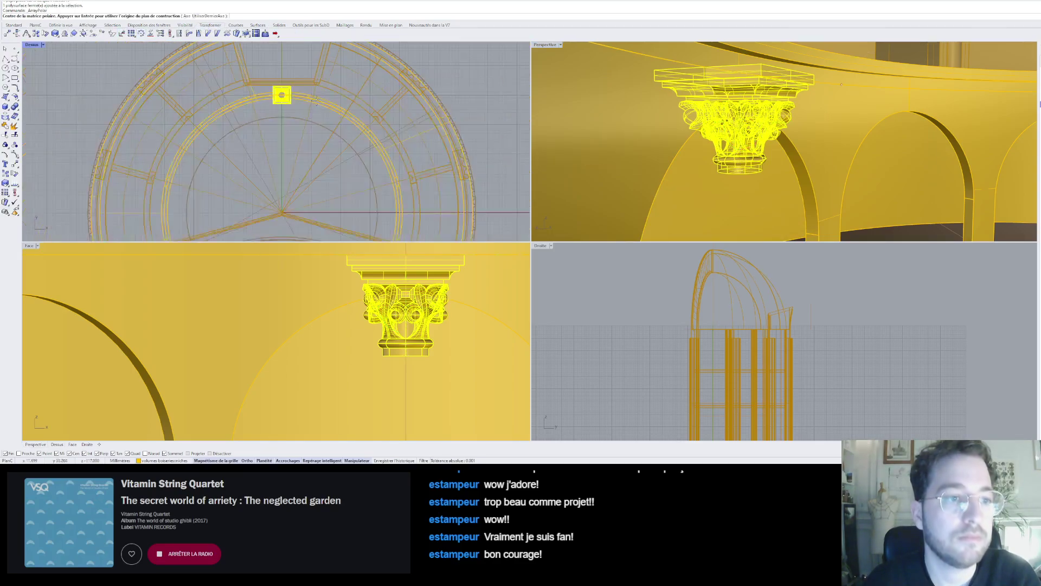
scroll(287, 206, "up", 5)
left_click(290, 206)
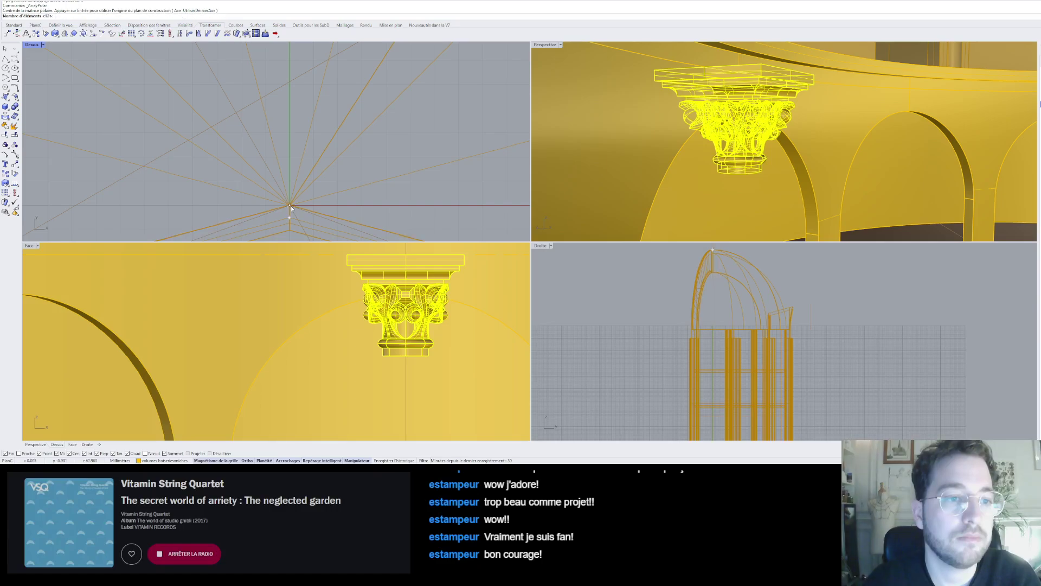
scroll(329, 187, "down", 3)
key("Return")
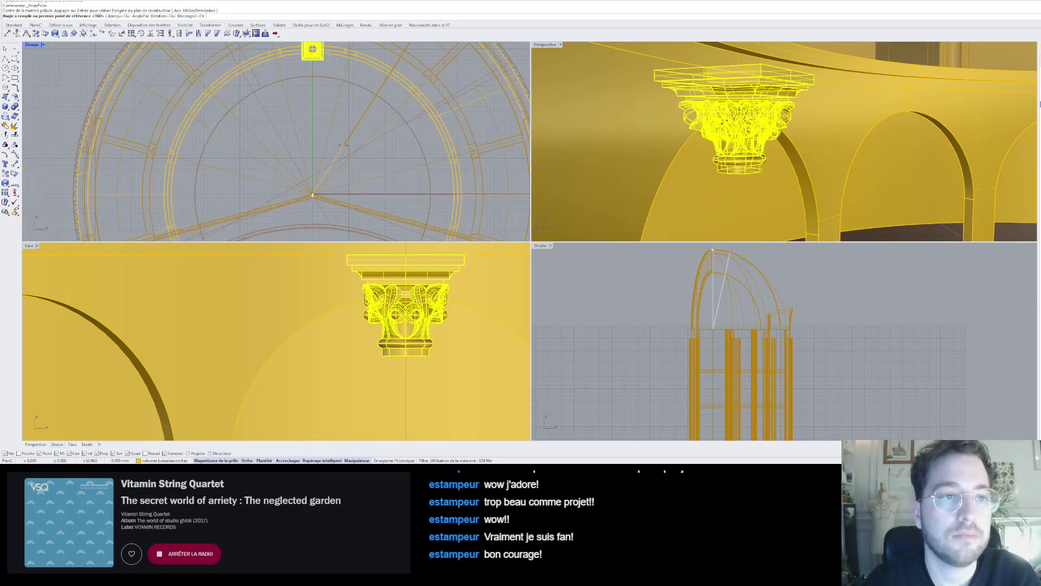
key("Return")
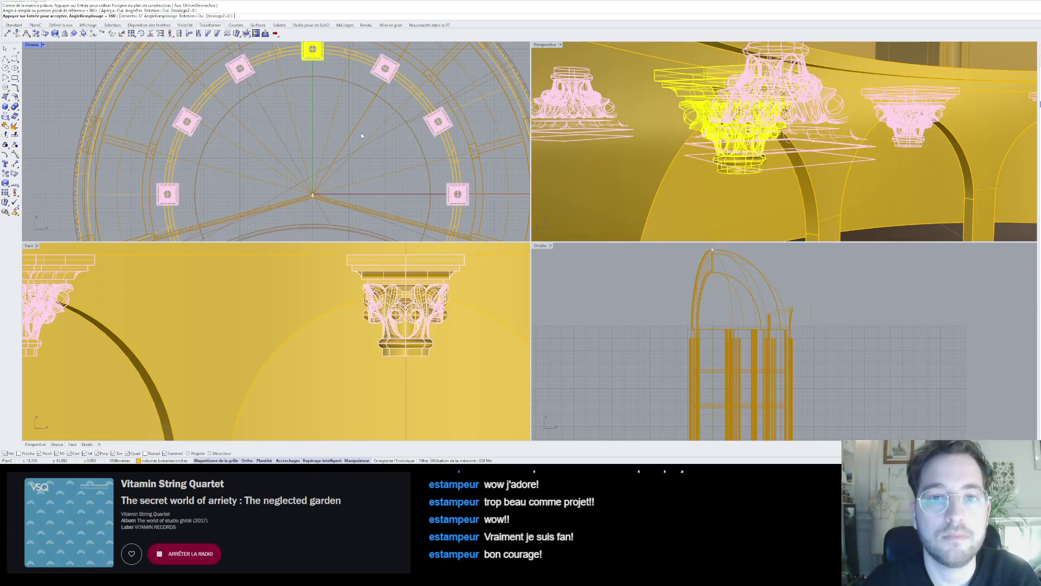
key("Return")
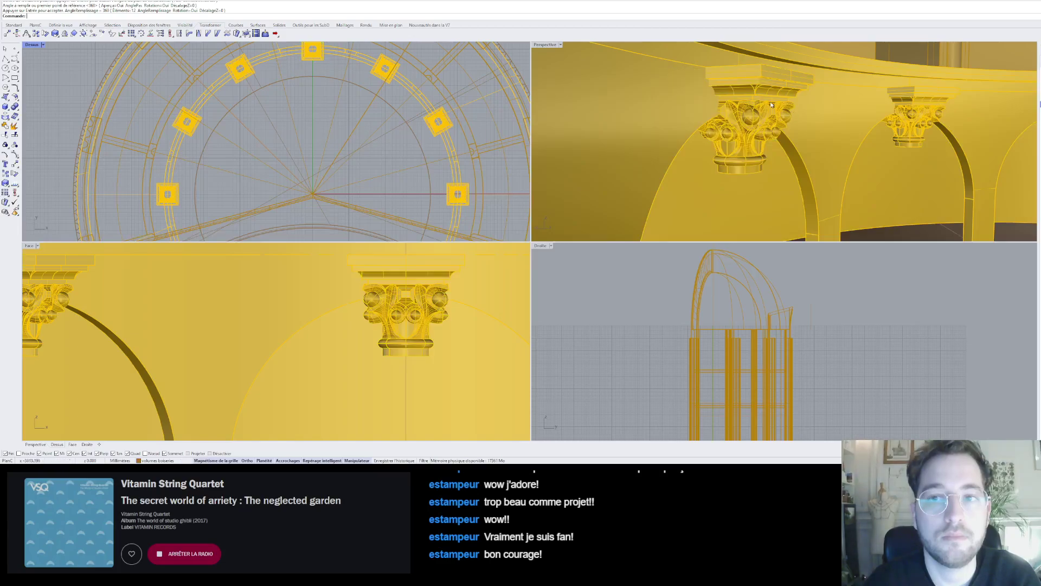
- Check the arrayed capitals against the arches, then undo the polar array
left_click(770, 103)
scroll(488, 115, "down", 4)
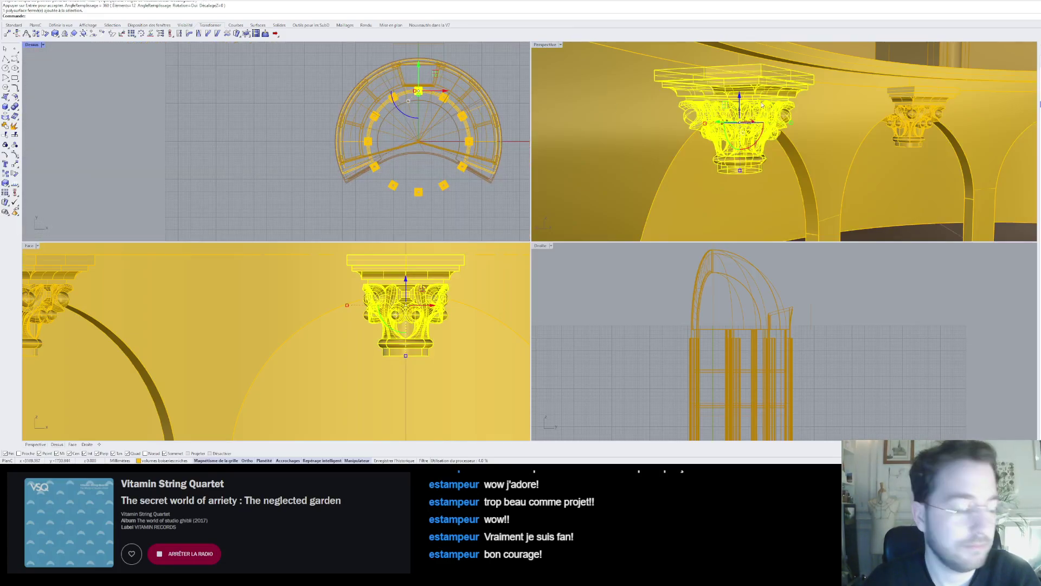
left_click(922, 104, "shift")
scroll(814, 122, "down", 10)
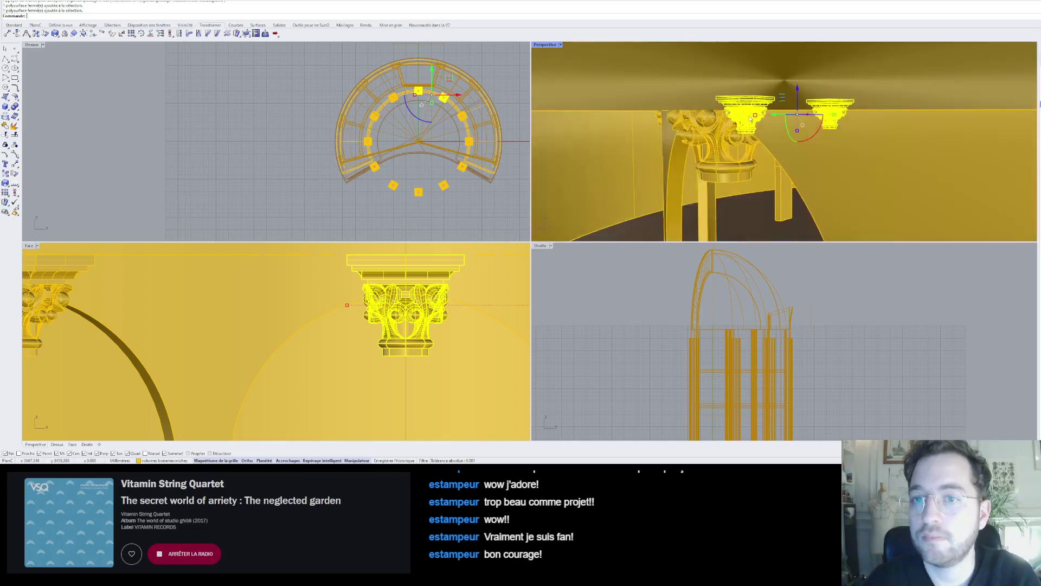
scroll(813, 121, "down", 5)
key("ctrl+z")
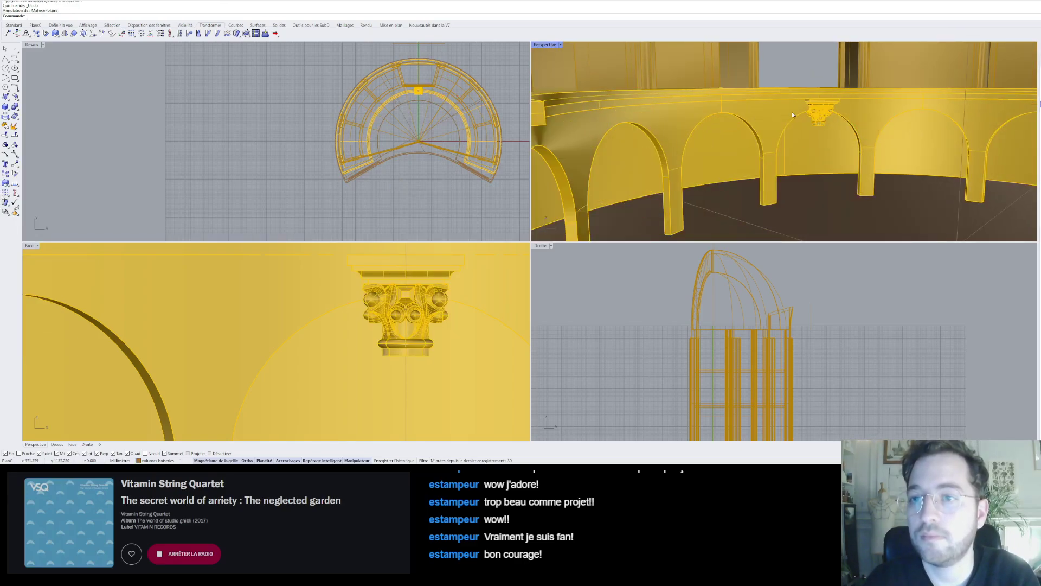
- Start a Tube solid centred on the vertical axis of the arched ring
scroll(823, 115, "up", 10)
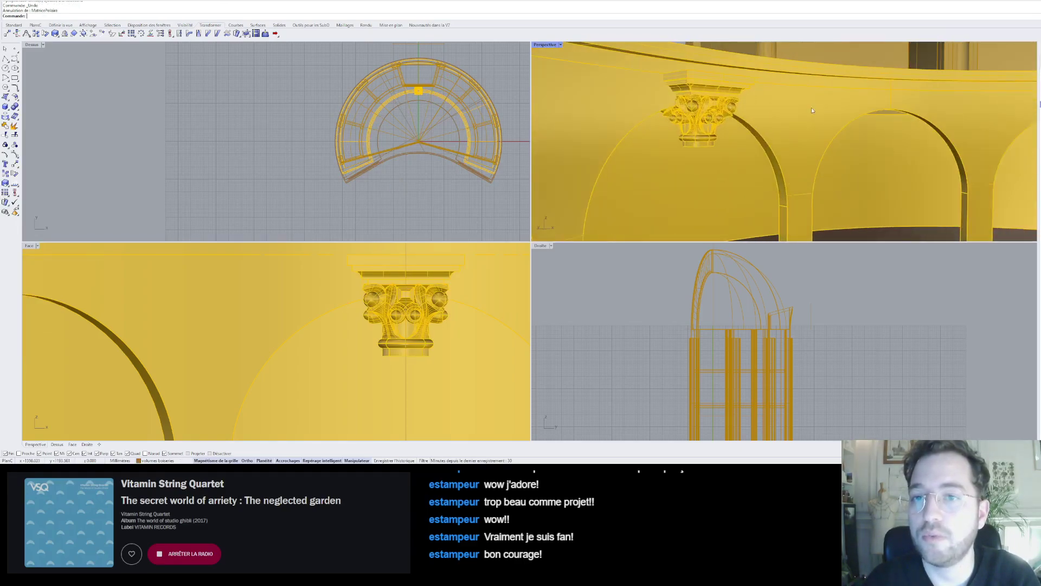
right_click_drag(632, 150, 653, 132)
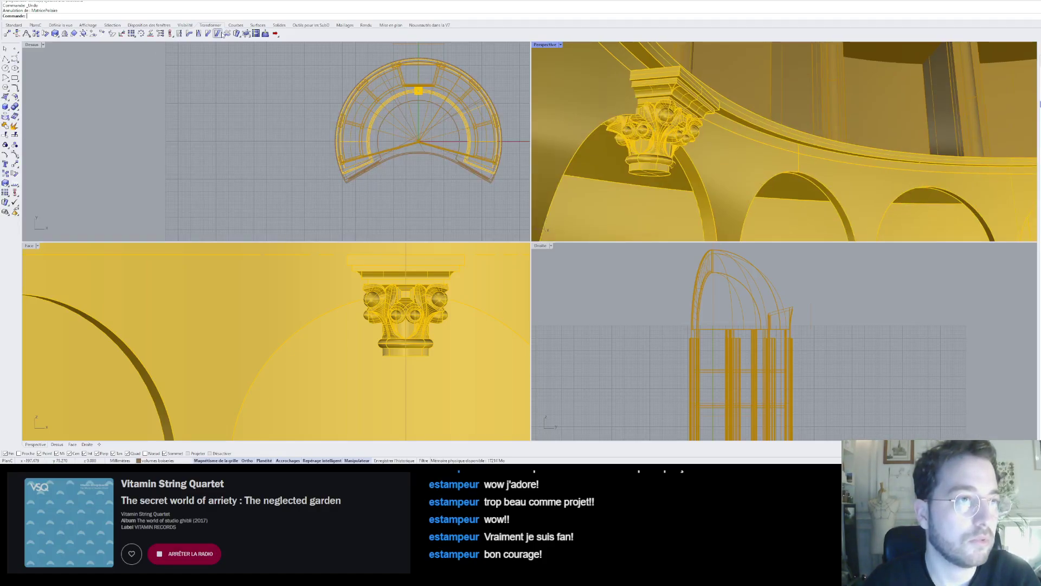
left_click(280, 25)
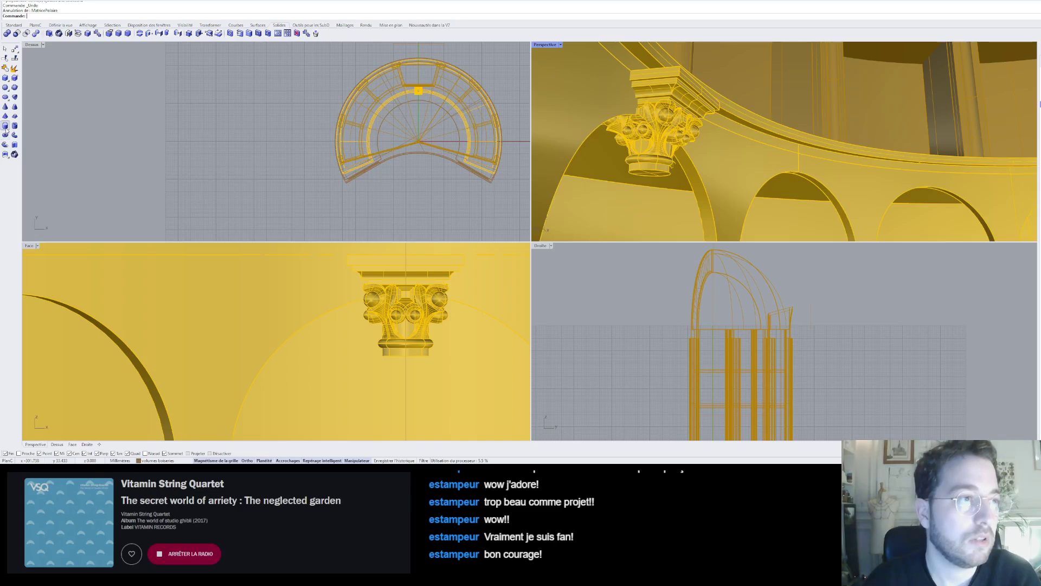
left_click(15, 126)
right_click_drag(624, 115, 665, 195)
scroll(667, 168, "down", 3)
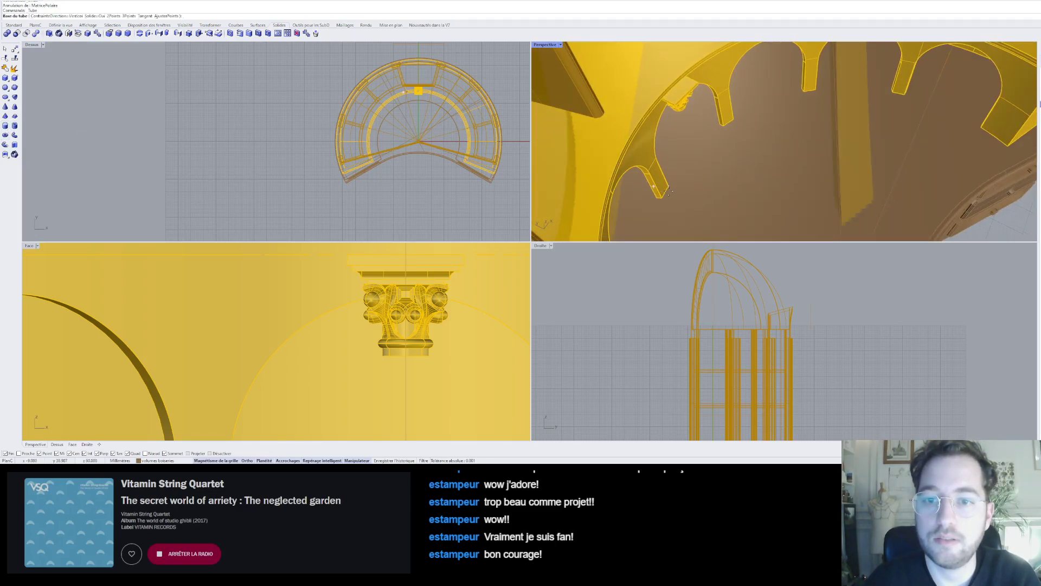
scroll(669, 191, "up", 5)
scroll(620, 98, "down", 5)
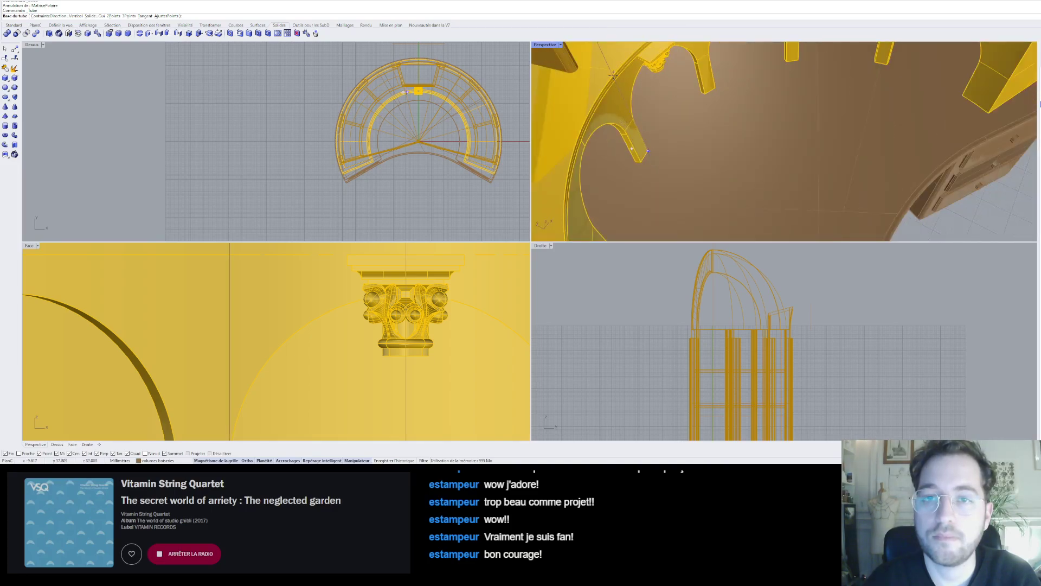
scroll(647, 150, "up", 3)
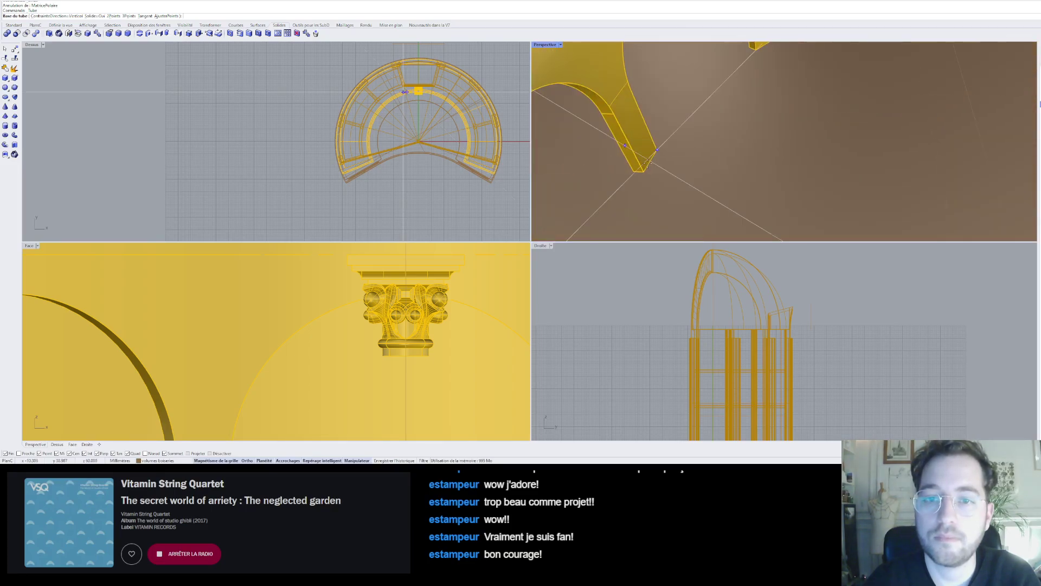
scroll(646, 146, "down", 8)
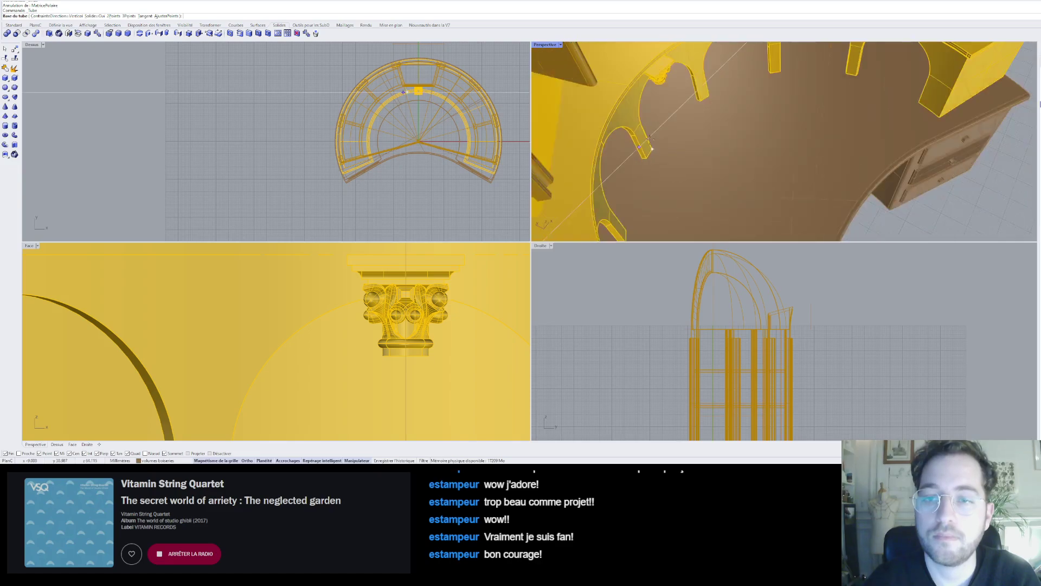
right_click_drag(654, 143, 680, 132)
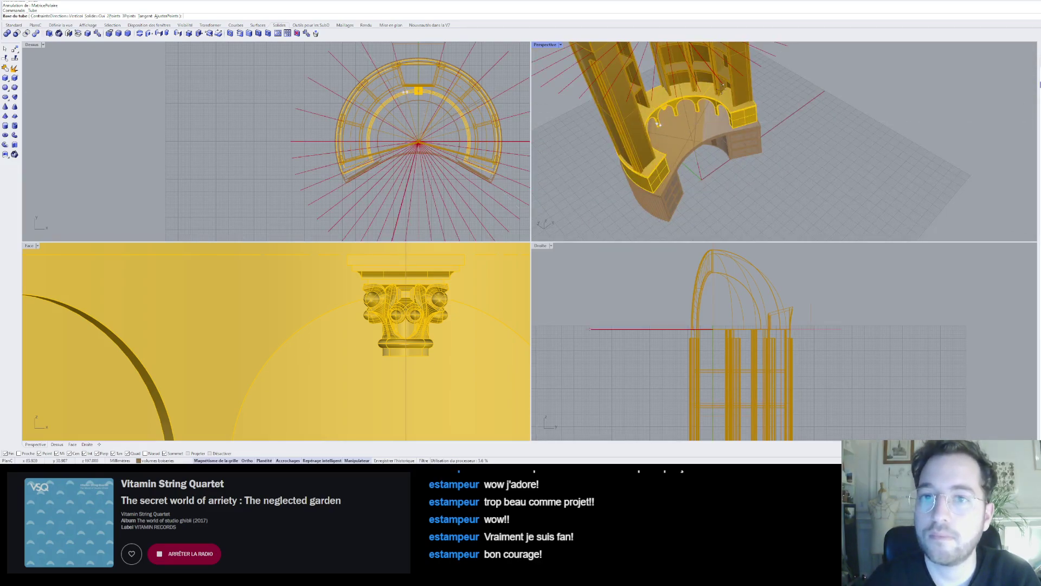
scroll(698, 126, "down", 6)
scroll(700, 123, "up", 9)
scroll(744, 156, "up", 5)
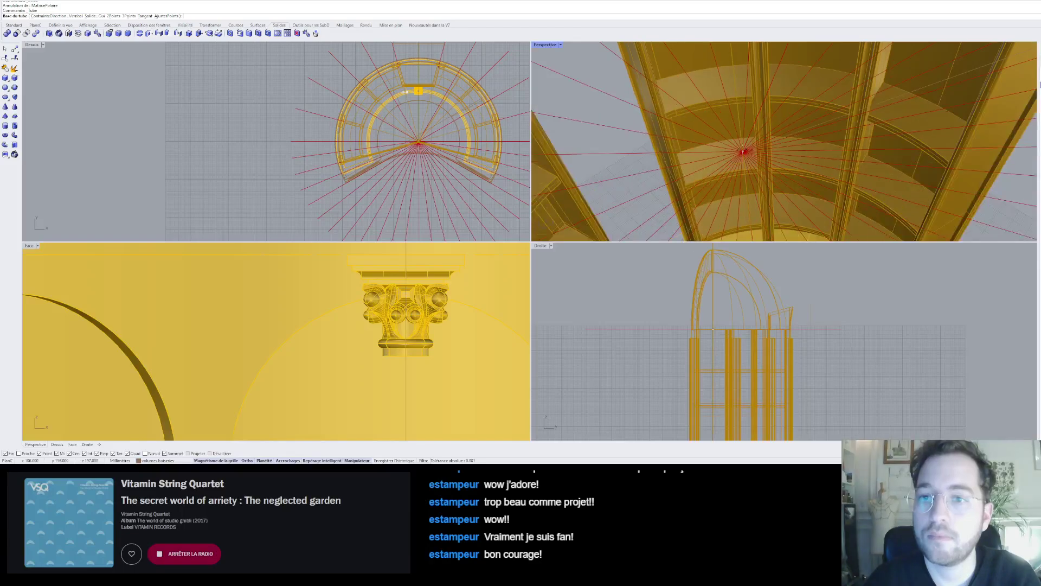
left_click(743, 152)
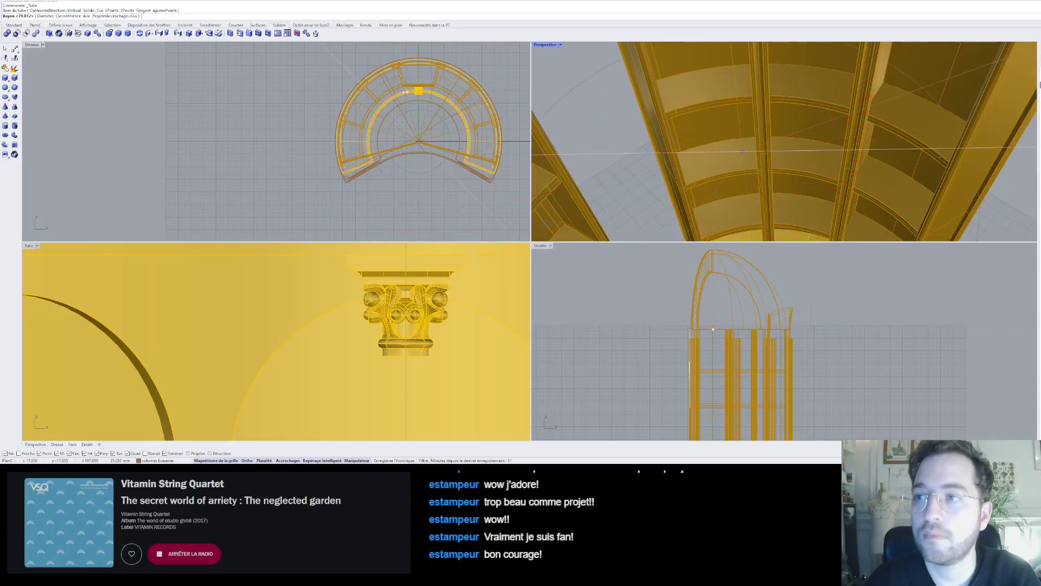
- Set the tube's inner radius at the arched ring's piers, its outer radius beyond the library's outer wall, and a height greater than the arches
scroll(787, 187, "down", 10)
scroll(787, 187, "up", 5)
scroll(786, 187, "up", 5)
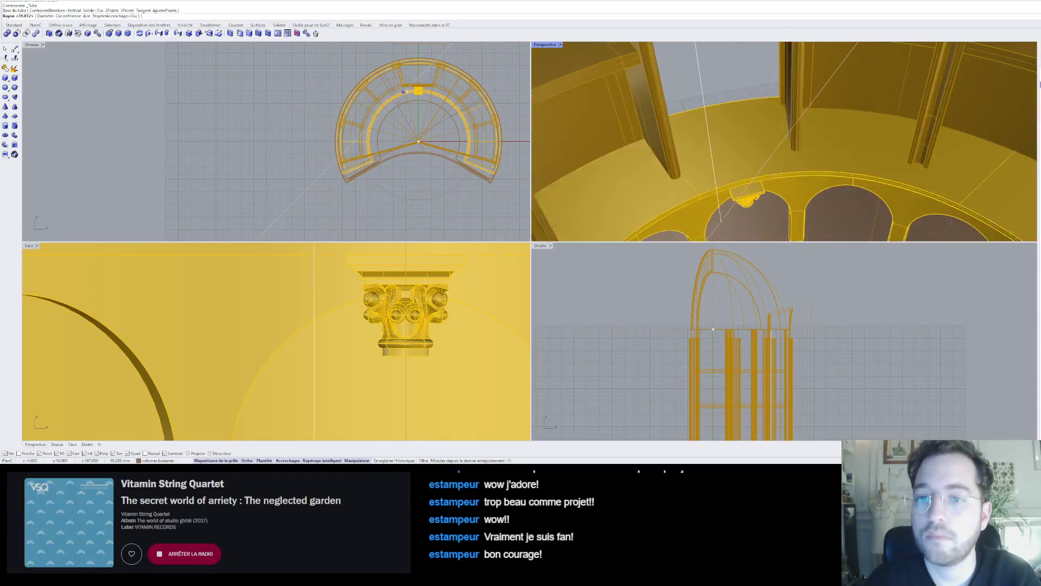
scroll(720, 201, "down", 6)
scroll(715, 197, "up", 5)
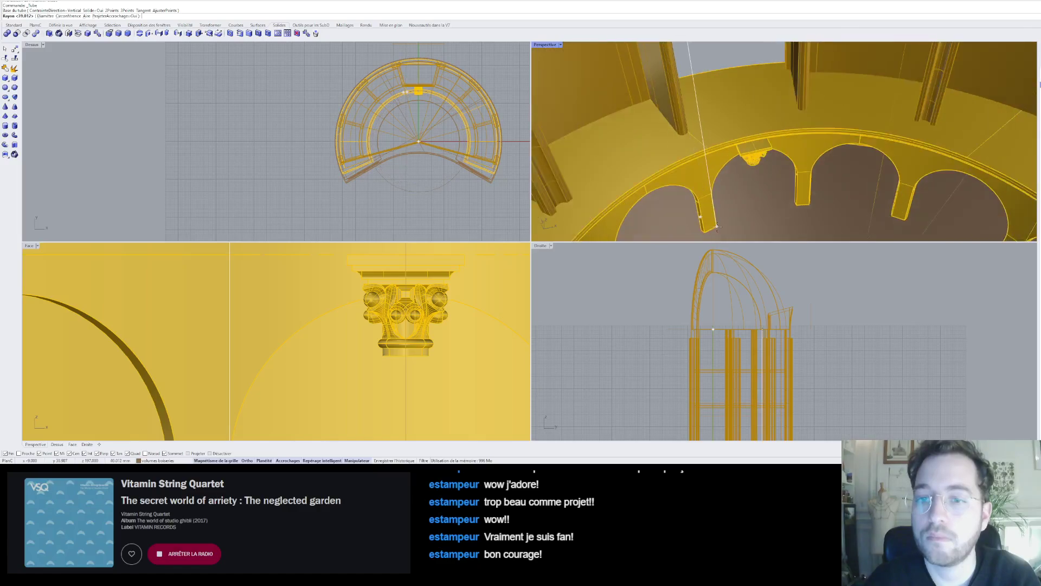
left_click(693, 177)
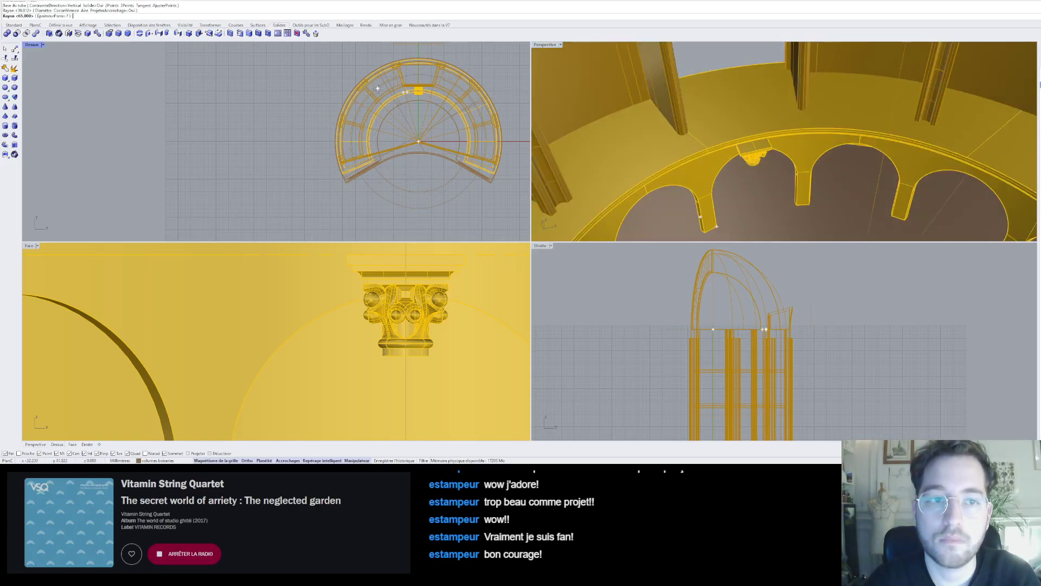
left_click(338, 70)
scroll(752, 150, "down", 4)
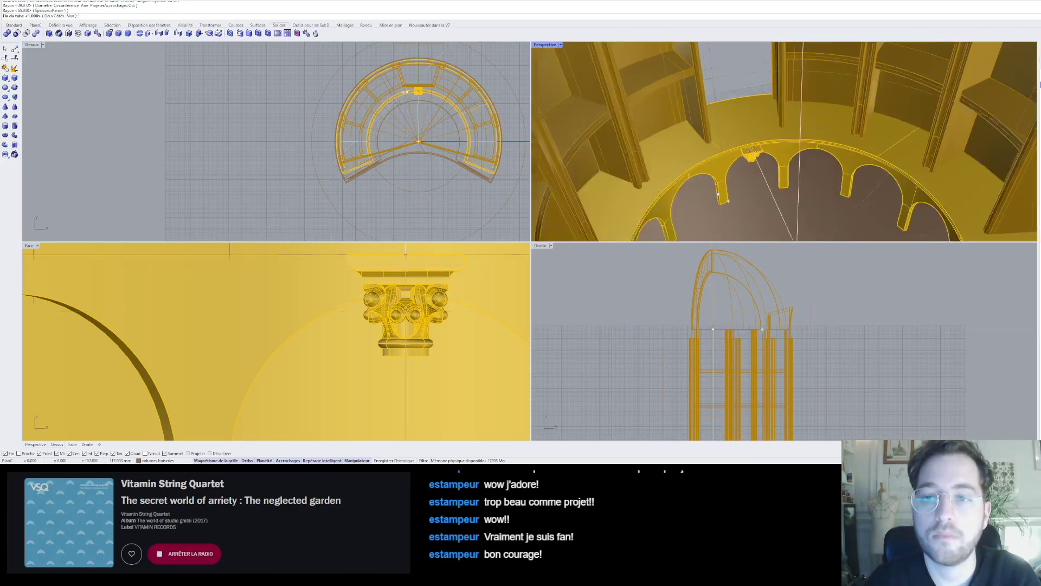
scroll(752, 151, "down", 2)
left_click(785, 132)
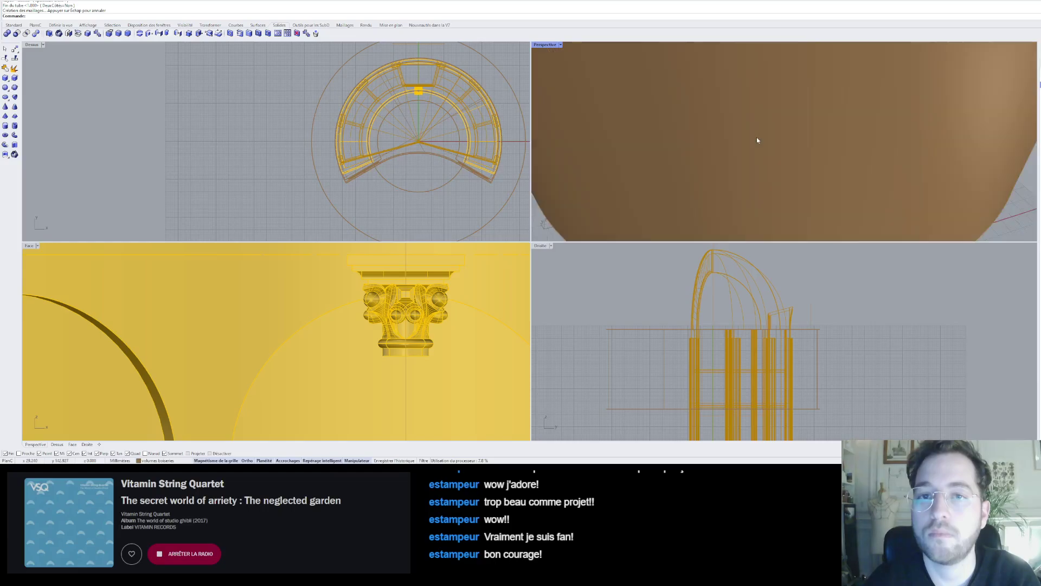
- Move the tube straight down so it surrounds the arched ring and overlaps the back of the capital
scroll(757, 139, "down", 5)
right_click_drag(757, 138, 764, 82)
left_click(765, 81)
scroll(765, 81, "down", 5)
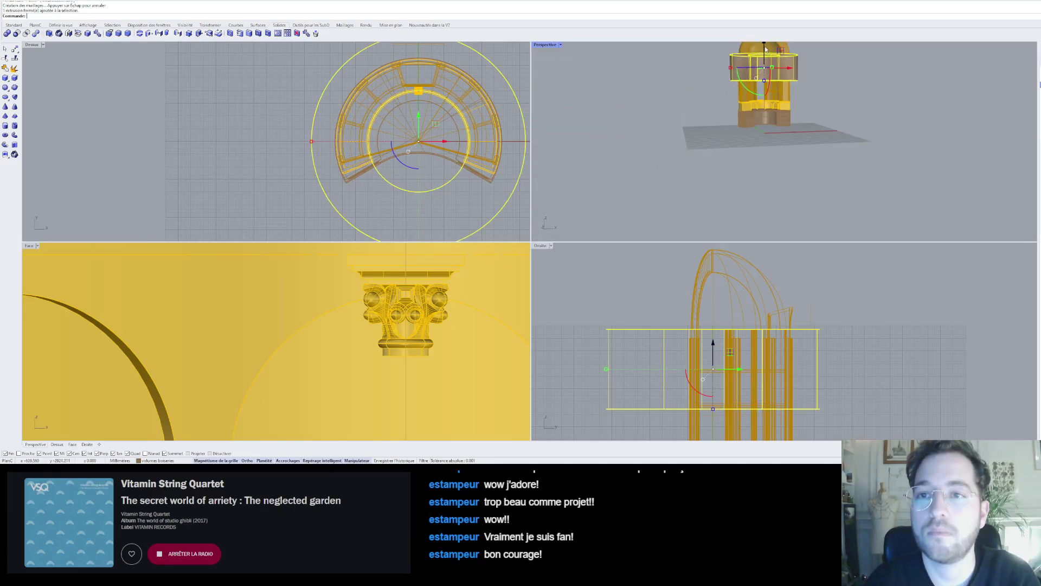
left_click_drag(765, 49, 769, 91)
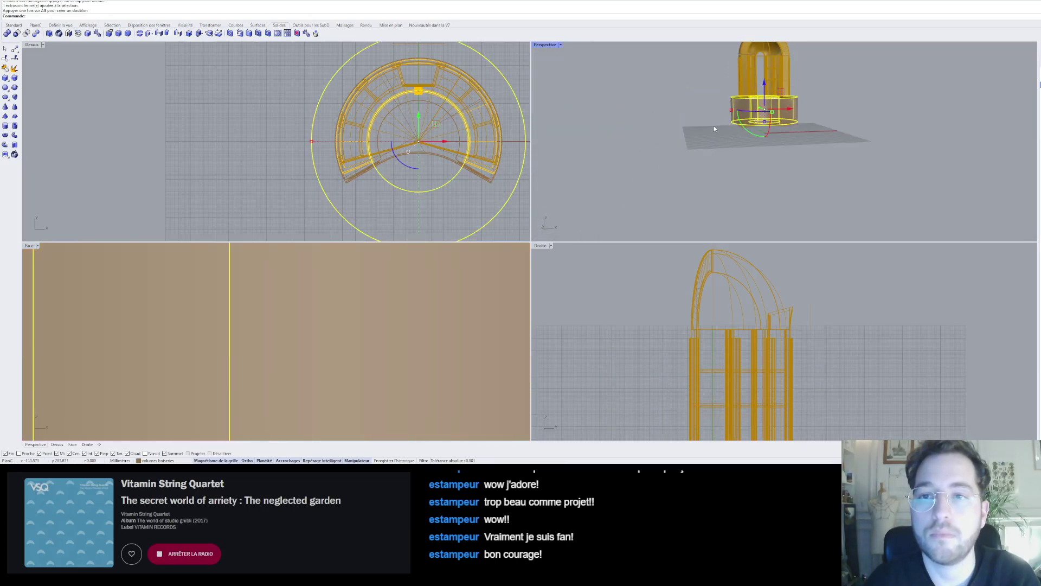
scroll(741, 140, "up", 10)
key("Escape")
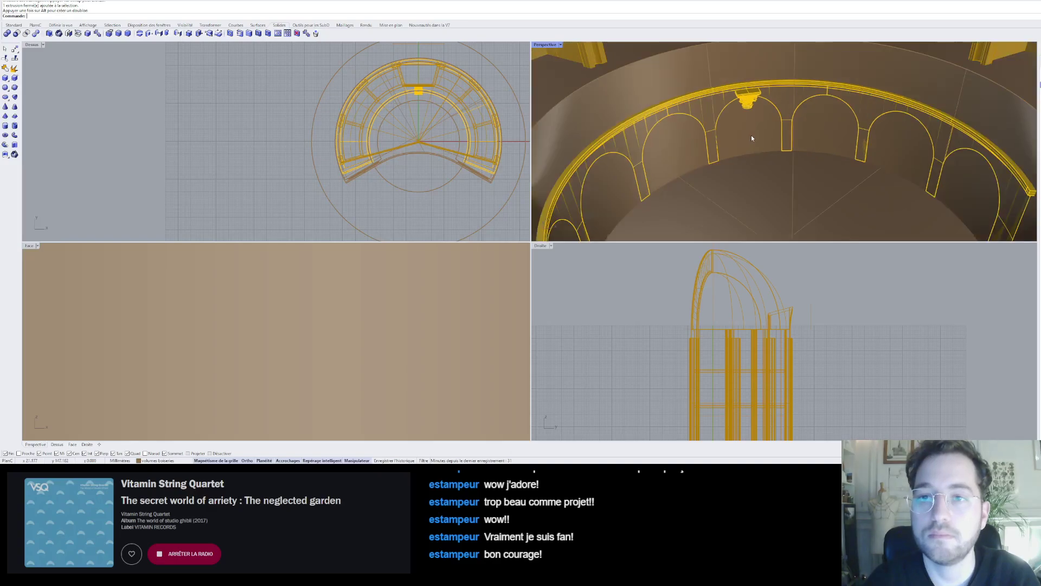
- Try to subtract the tube from the carved capital with a Boolean difference
scroll(746, 127, "up", 5)
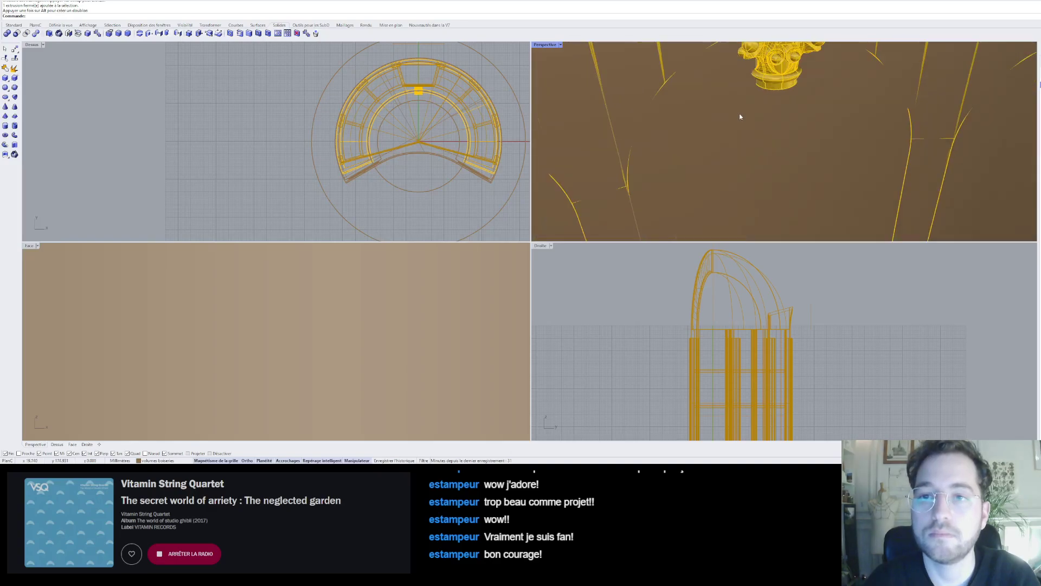
left_click(16, 33)
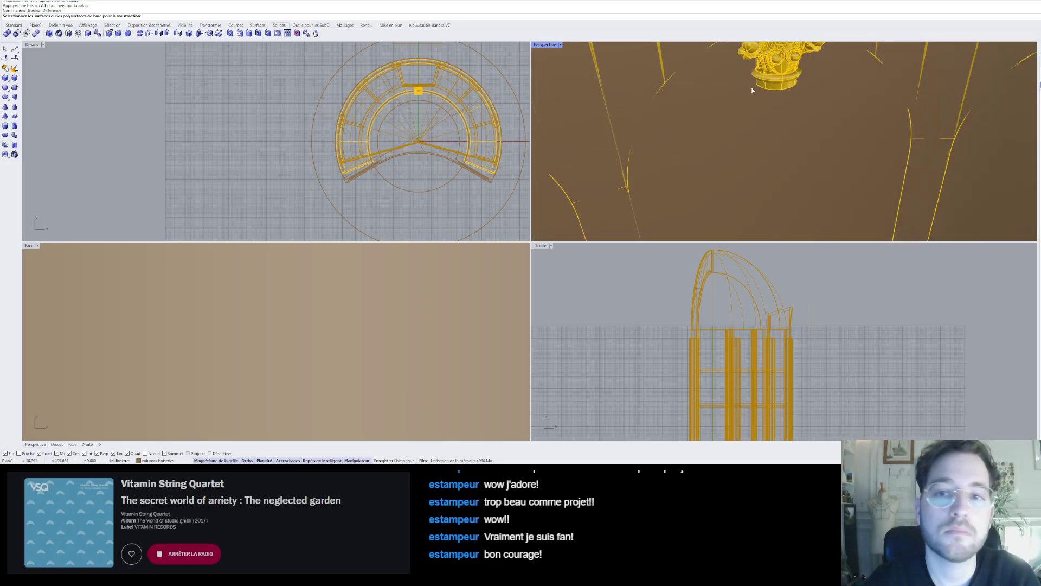
scroll(715, 109, "down", 5)
right_click_drag(715, 110, 852, 68)
scroll(816, 65, "up", 6)
scroll(816, 66, "down", 5)
scroll(851, 68, "down", 4)
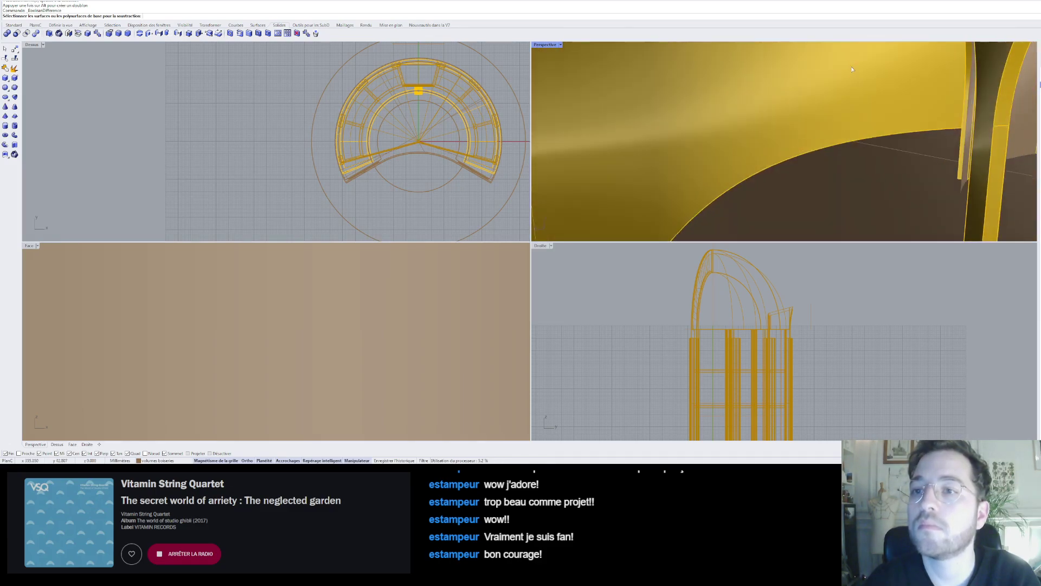
scroll(853, 69, "down", 4)
scroll(877, 69, "up", 4)
scroll(877, 69, "down", 4)
right_click_drag(857, 81, 866, 115)
scroll(904, 62, "up", 4)
left_click(881, 92)
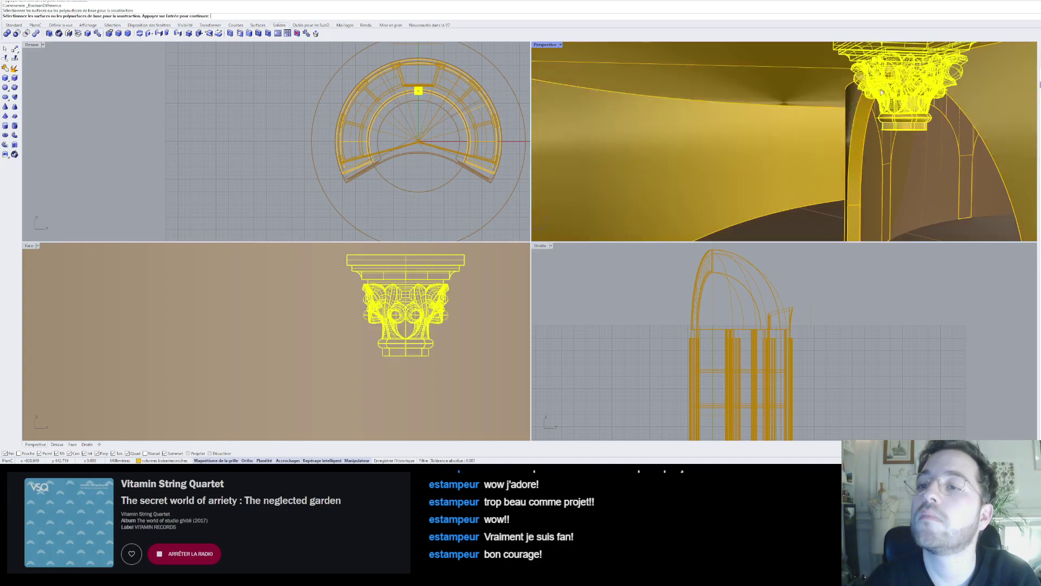
key("Return")
scroll(868, 98, "down", 6)
right_click_drag(836, 107, 767, 134)
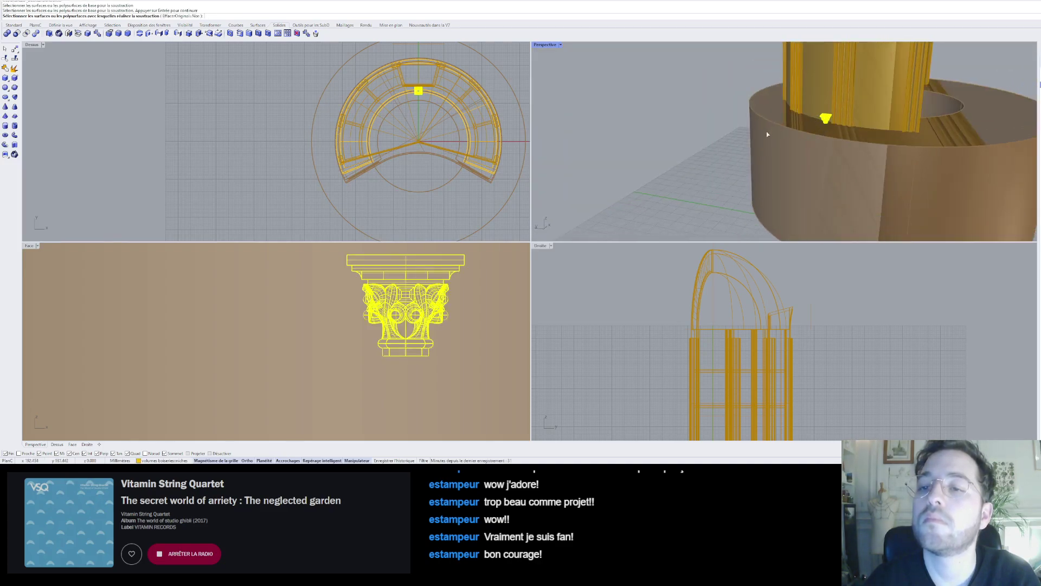
left_click(770, 135)
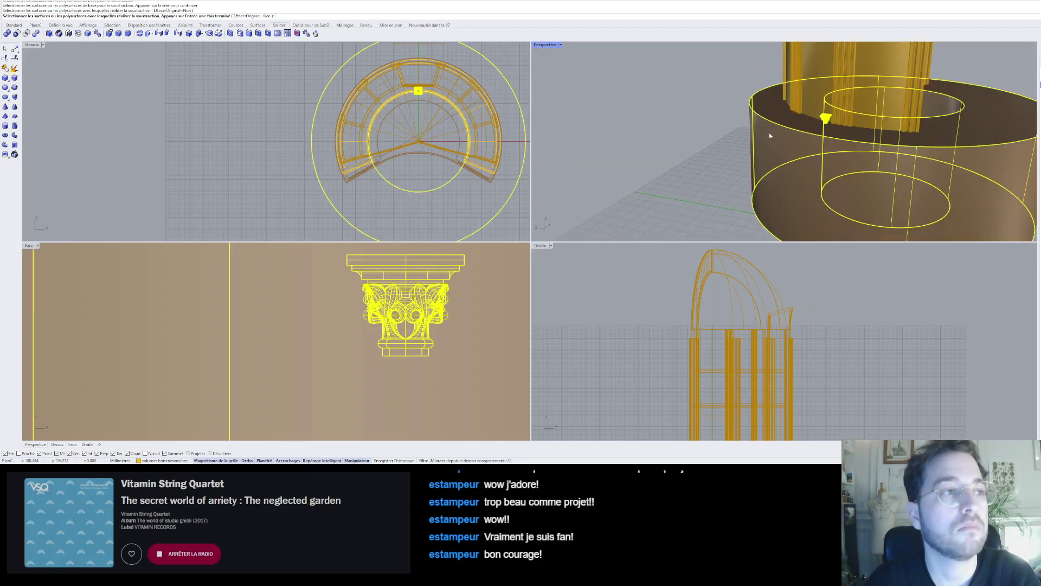
key("Return")
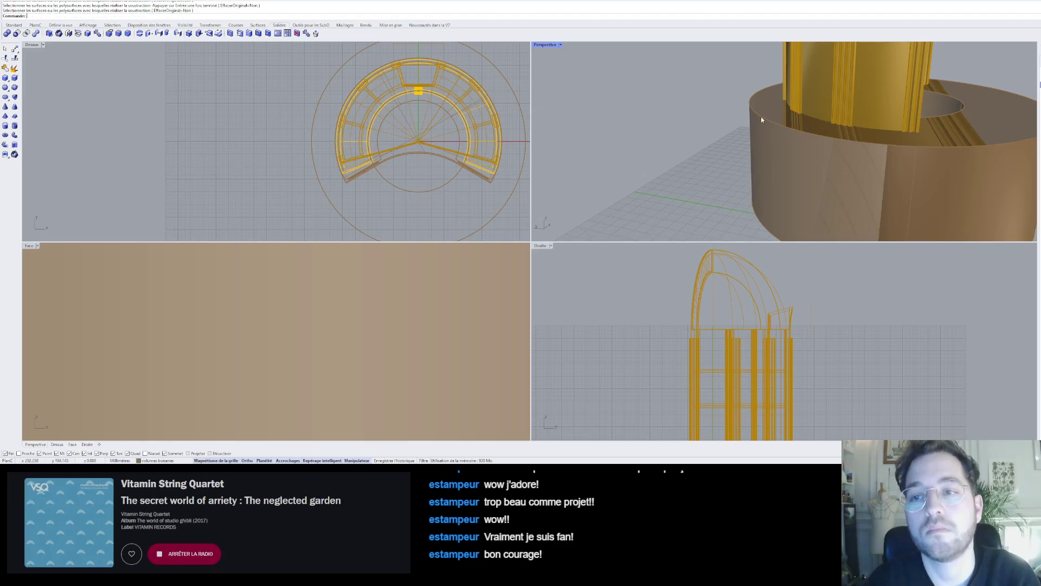
- Inspect the carved capital and its overlap with the tube from inside the ring
right_click_drag(846, 134, 768, 148)
scroll(768, 148, "up", 5)
key("Escape")
key("Escape")
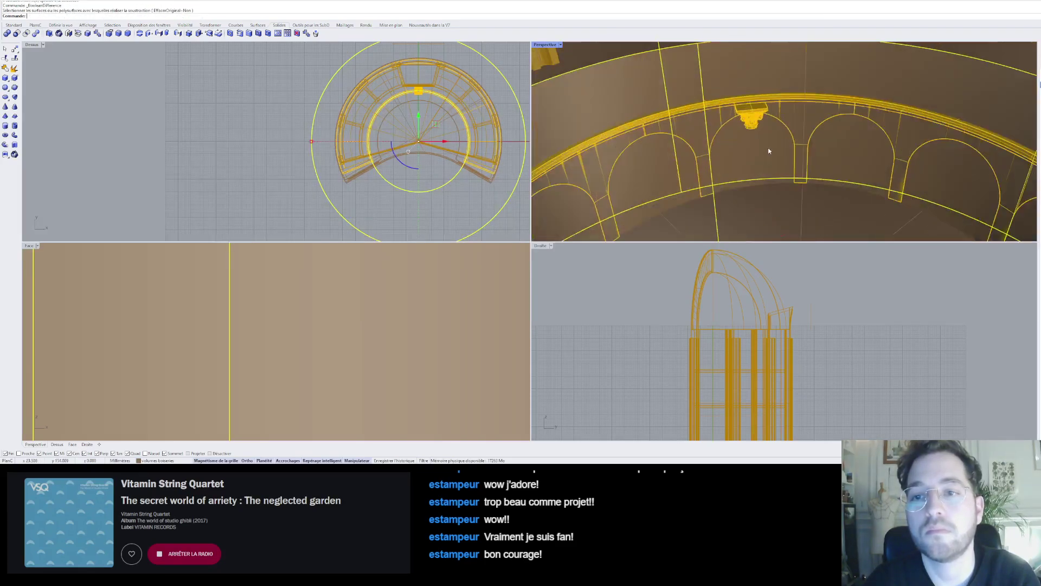
scroll(744, 129, "up", 5)
left_click(765, 102)
scroll(722, 121, "down", 8)
key("Escape")
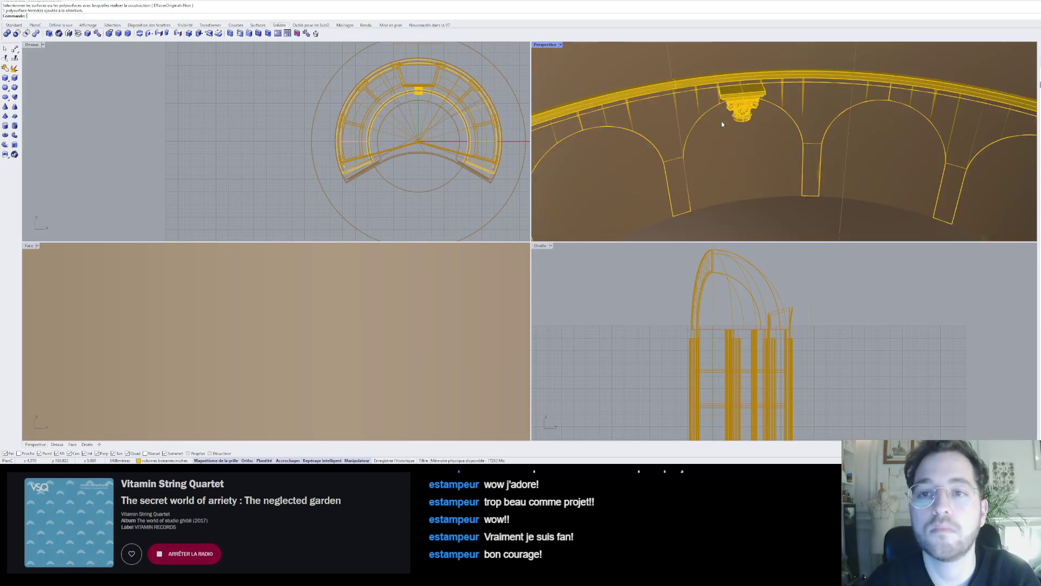
- Subtract the tube from the carved capital with a Boolean difference, keeping the cutting tube
scroll(721, 121, "down", 5)
key("Return")
left_click(730, 115)
key("Return")
left_click(728, 130)
key("Return")
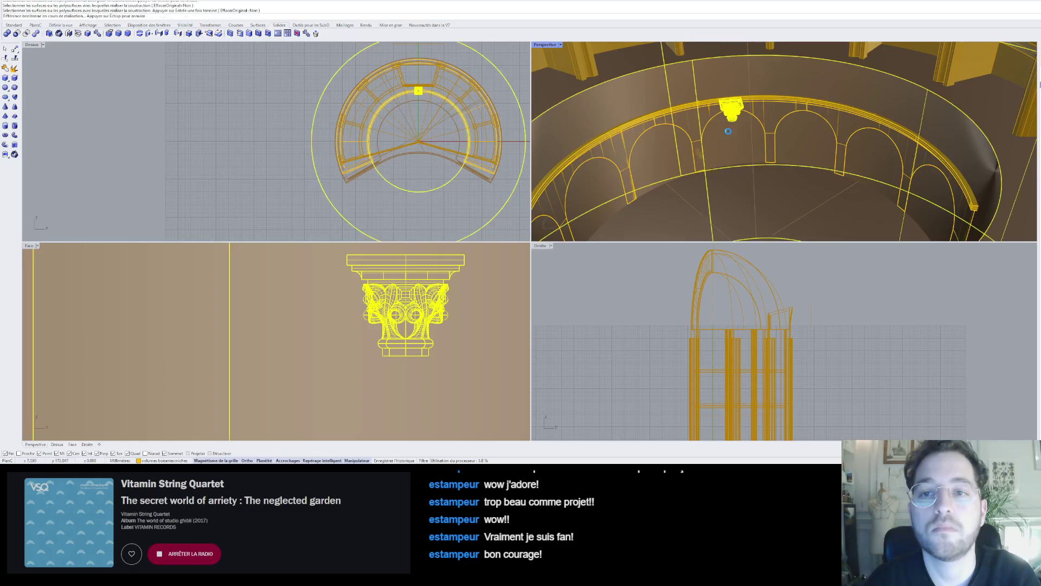
key("Return")
key("Escape")
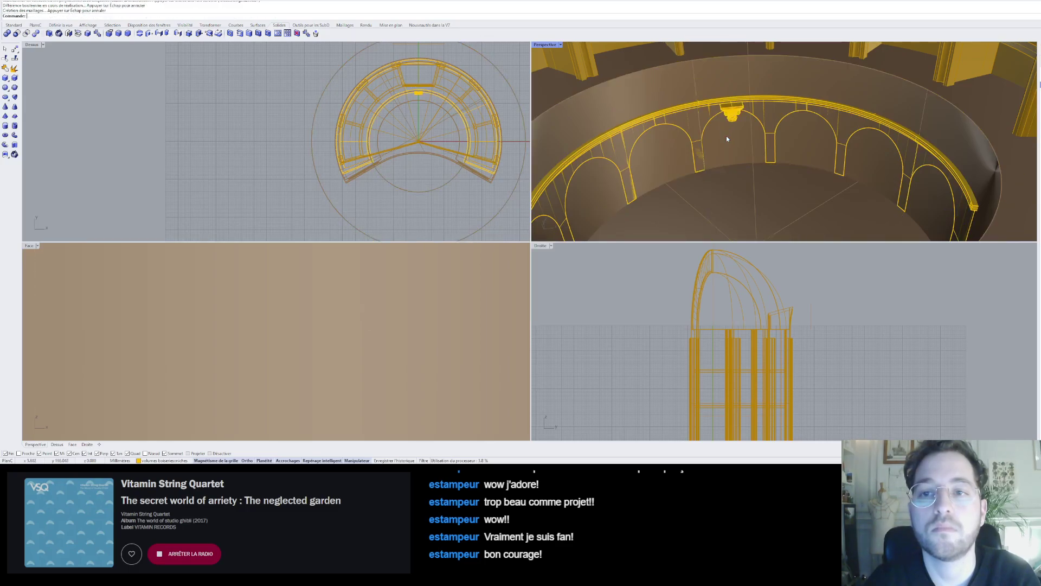
- Delete the tube surrounding the arched ring
right_click_drag(727, 135, 768, 137)
left_click(745, 133)
key("Delete")
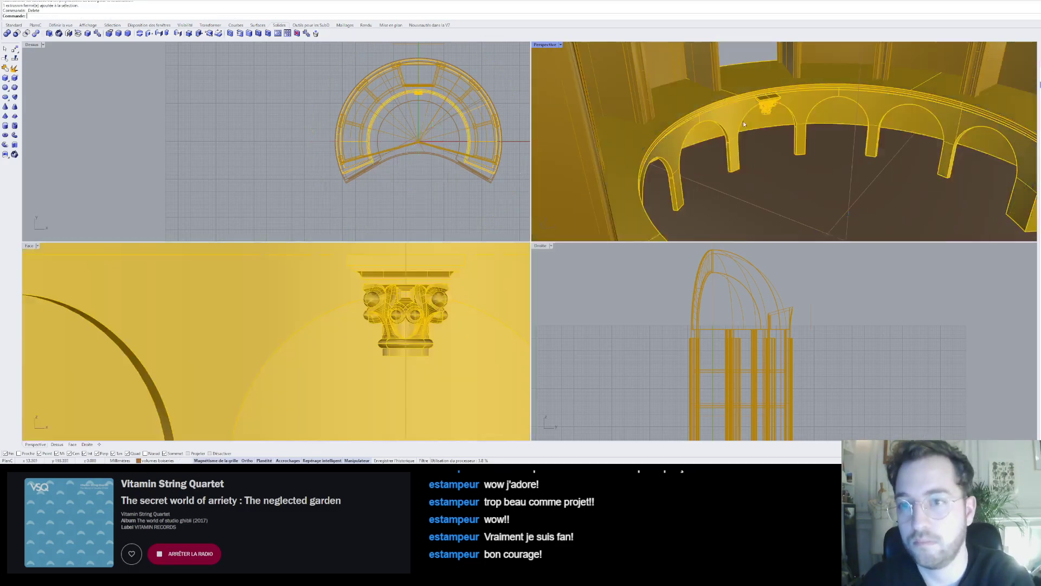
- Inspect the trimmed capital against the arched ring from several angles
scroll(745, 118, "up", 8)
left_click(804, 97)
scroll(803, 99, "down", 8)
right_click_drag(803, 102, 837, 57)
key("Escape")
scroll(838, 57, "up", 3)
left_click(822, 80)
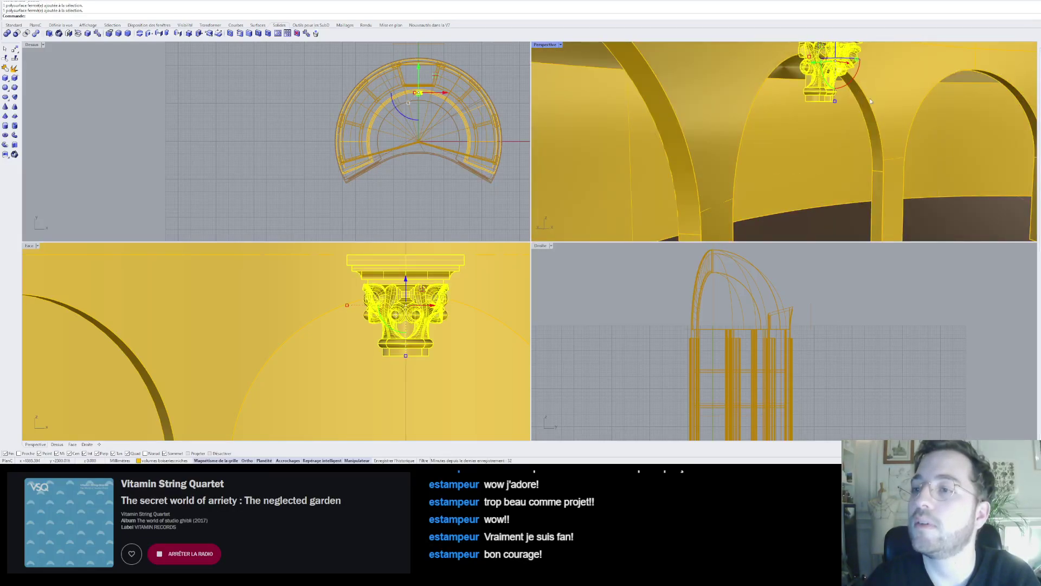
key("Escape")
right_click_drag(871, 101, 697, 151)
scroll(836, 124, "down", 6)
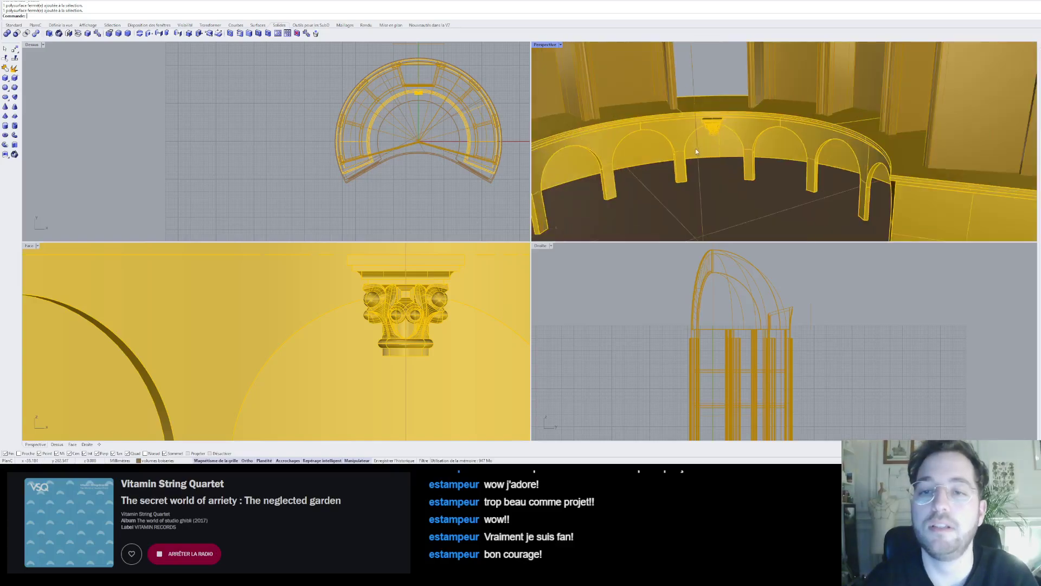
scroll(696, 150, "up", 3)
- Rotate the trimmed capital about the ring's centre from the middle axis onto the pillar left of the central arch
left_click(746, 94)
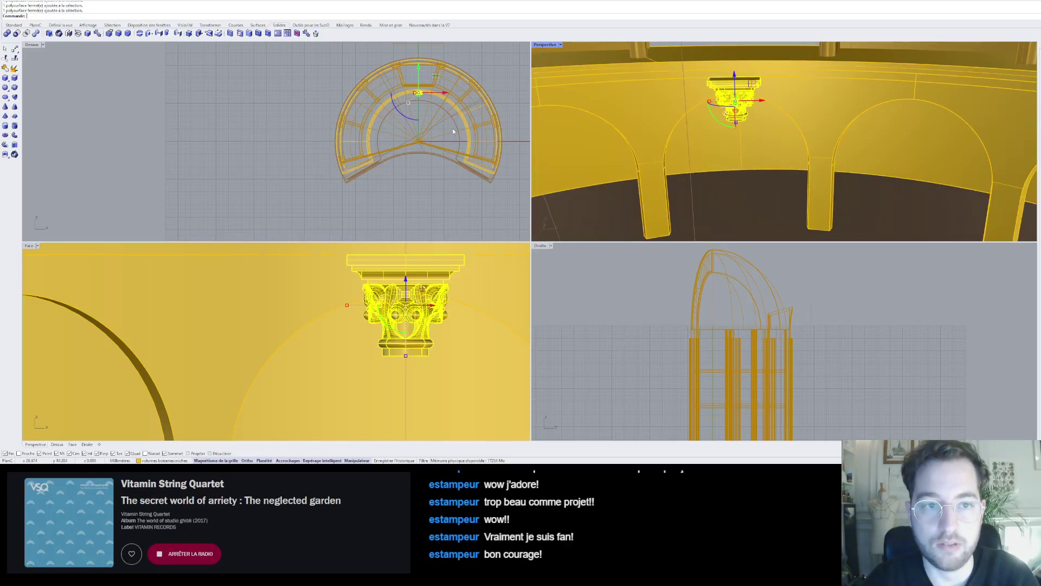
scroll(404, 139, "up", 3)
type("Rotation")
key("Return")
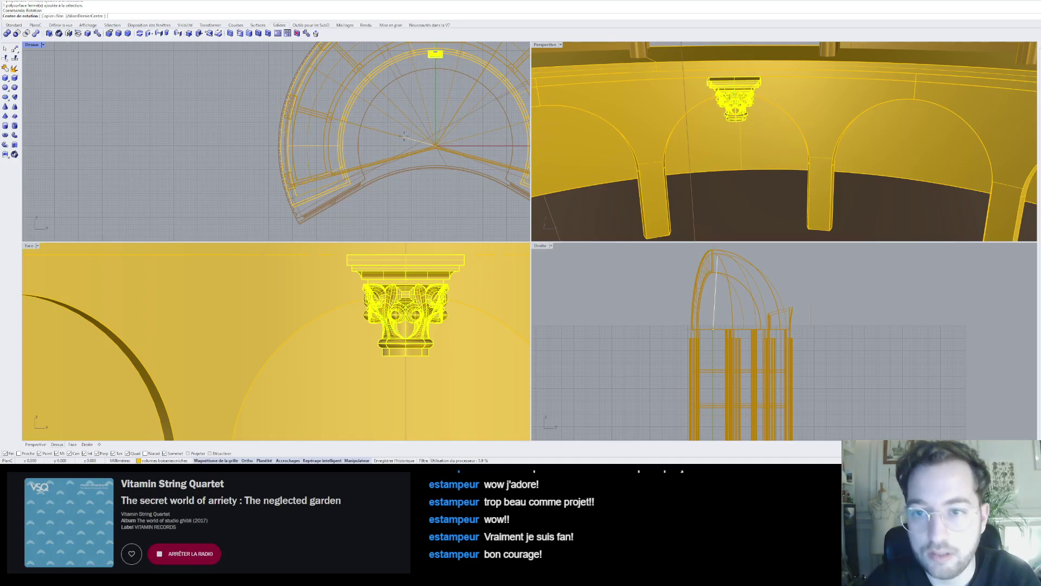
scroll(439, 163, "up", 4)
left_click(432, 131)
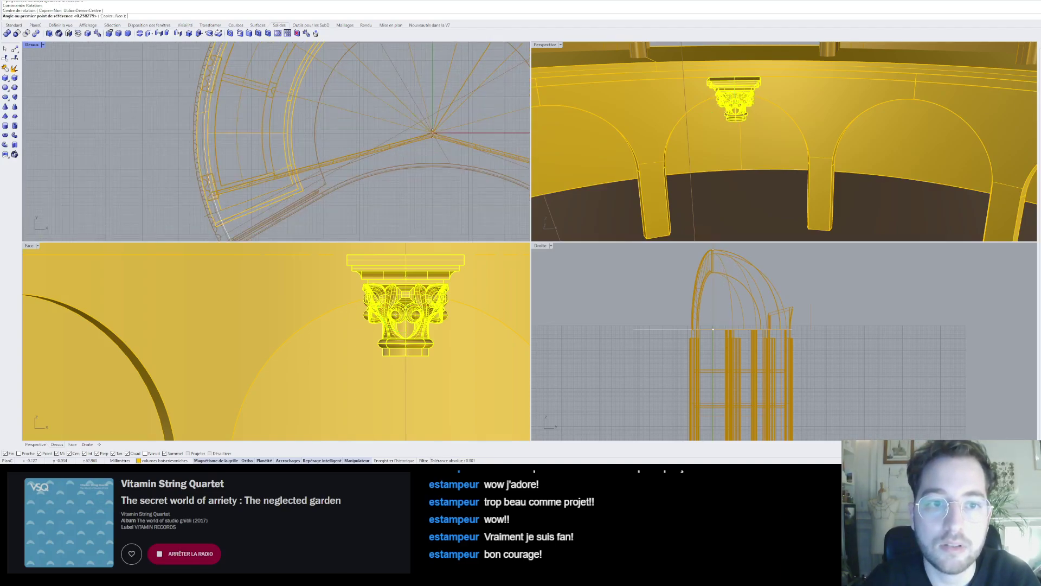
scroll(433, 131, "down", 5)
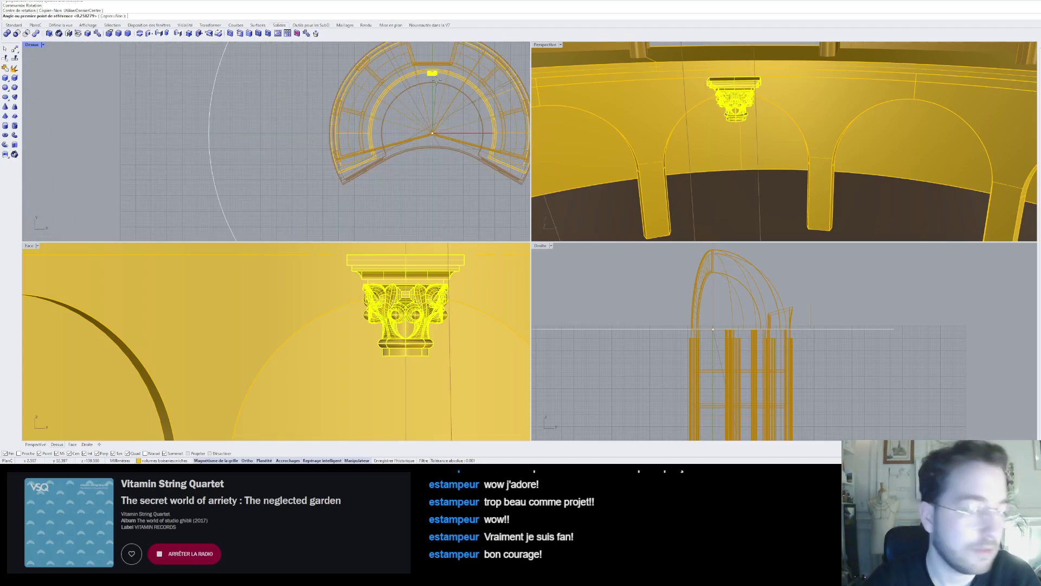
scroll(437, 80, "up", 2)
left_click(433, 82)
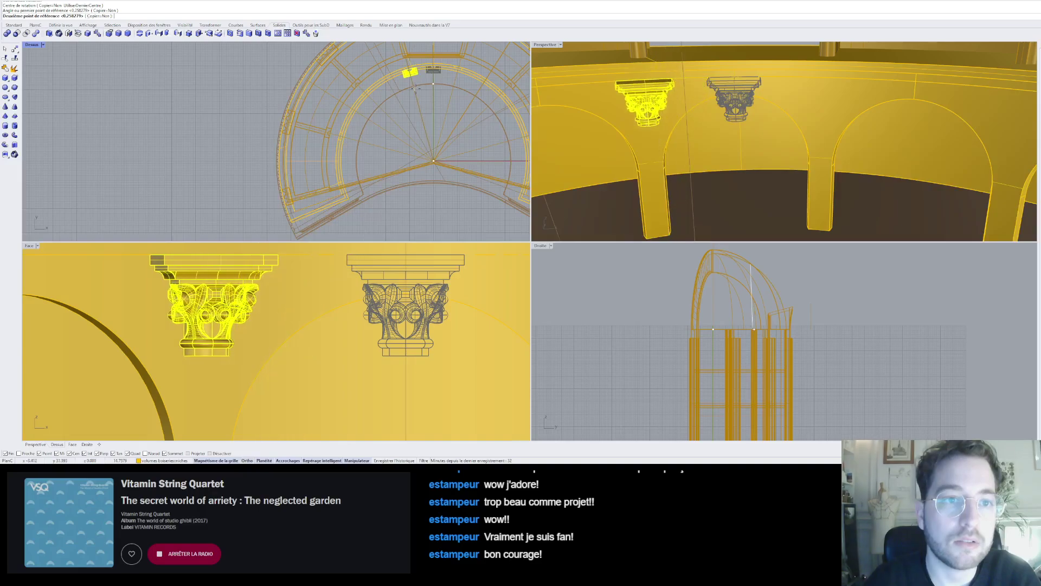
left_click(415, 88)
key("Escape")
- Extrude the bottom face of the rotated capital downward as a solid column shaft to the foot of the pillar
scroll(686, 113, "down", 6)
mouse_move(686, 114)
right_mouse_down()
mouse_move(714, 110)
mouse_move(711, 118)
mouse_move(702, 104)
mouse_move(683, 124)
right_mouse_up()
scroll(707, 106, "up", 5)
scroll(710, 117, "down", 5)
scroll(709, 119, "up", 7)
scroll(706, 121, "down", 6)
scroll(698, 111, "up", 3)
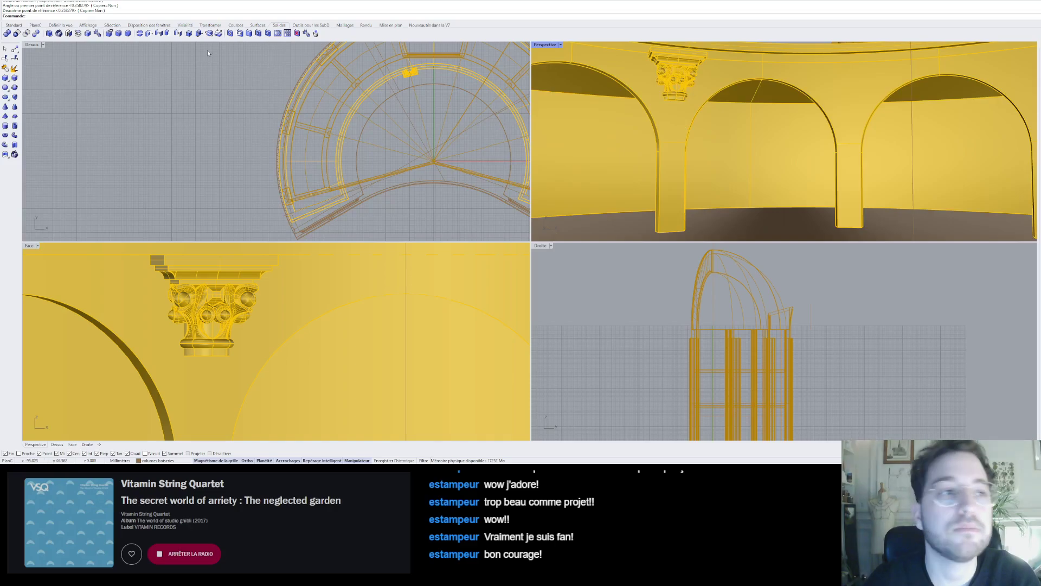
left_click(168, 35)
scroll(661, 128, "up", 3)
scroll(661, 127, "down", 5)
right_click_drag(662, 127, 686, 120)
scroll(682, 86, "up", 6)
left_click(684, 73)
key("Return")
scroll(685, 92, "down", 7)
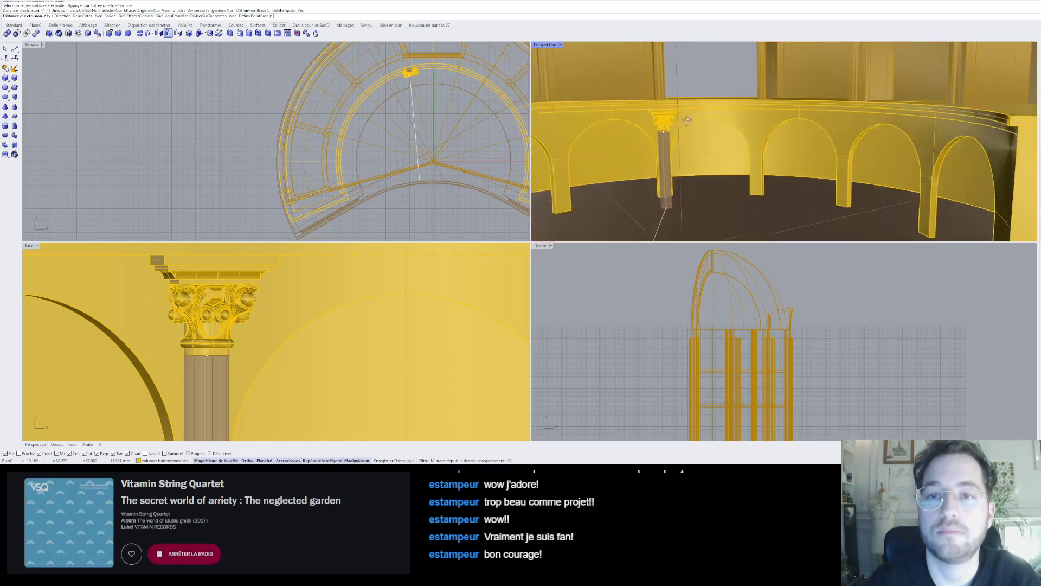
scroll(686, 120, "up", 4)
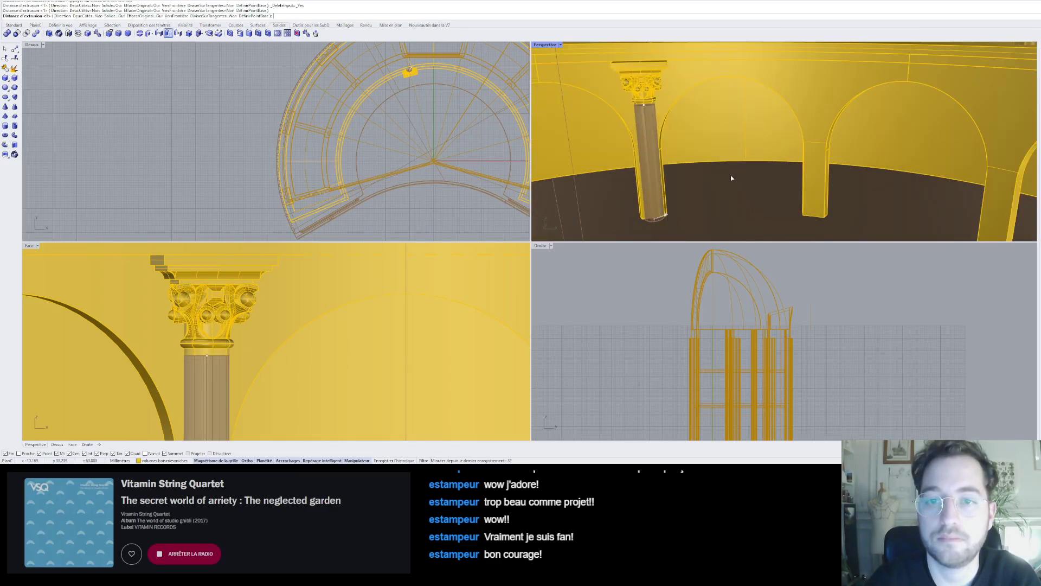
key("Return")
- Inspect the column against the pillar, and undo both the shaft extrusion and the capital's rotation
right_click_drag(728, 179, 717, 187)
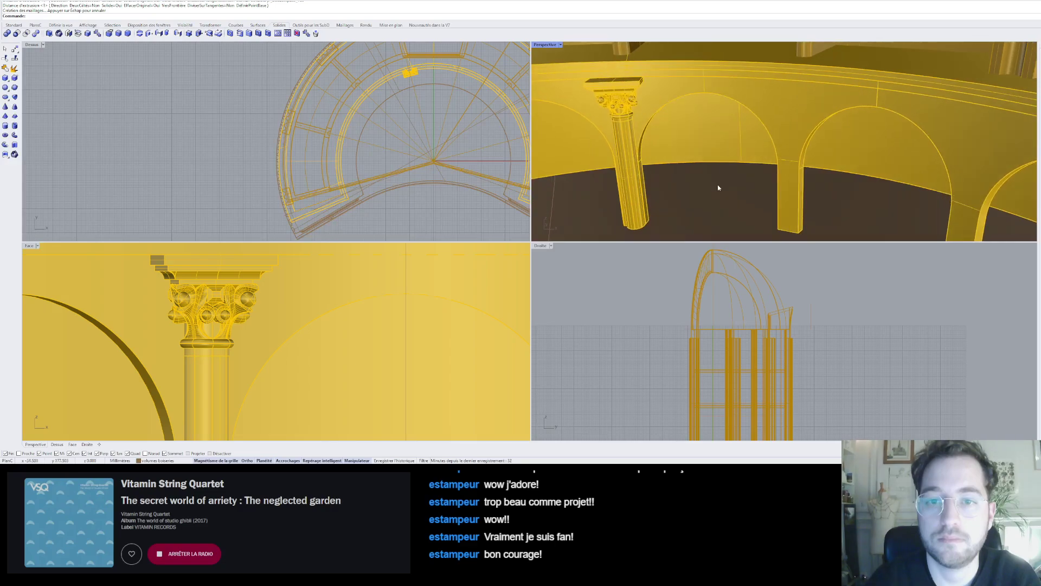
left_click(621, 154)
scroll(624, 163, "up", 5)
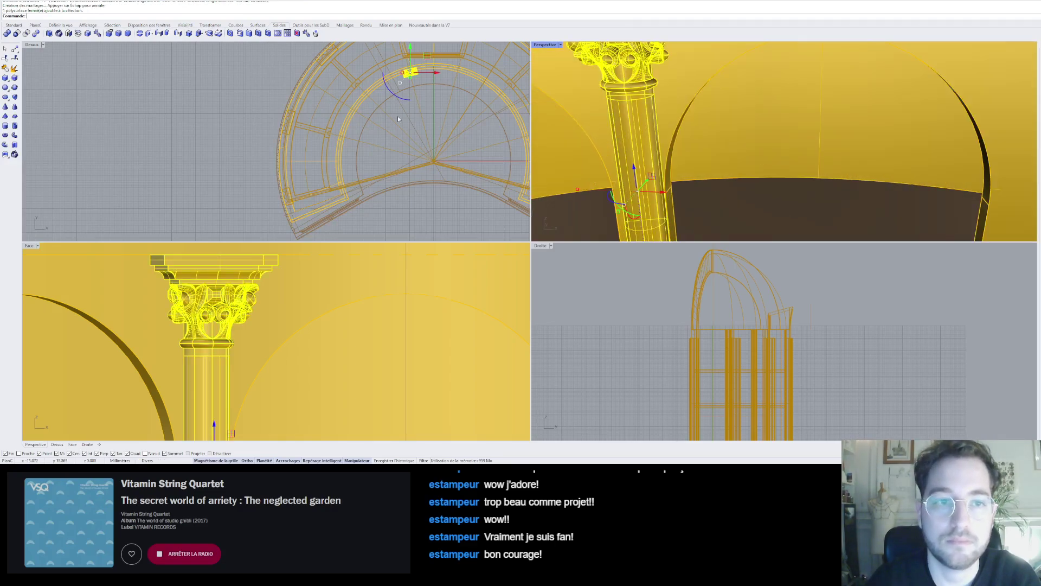
scroll(394, 65, "up", 3)
scroll(394, 65, "up", 3)
key("ctrl+z")
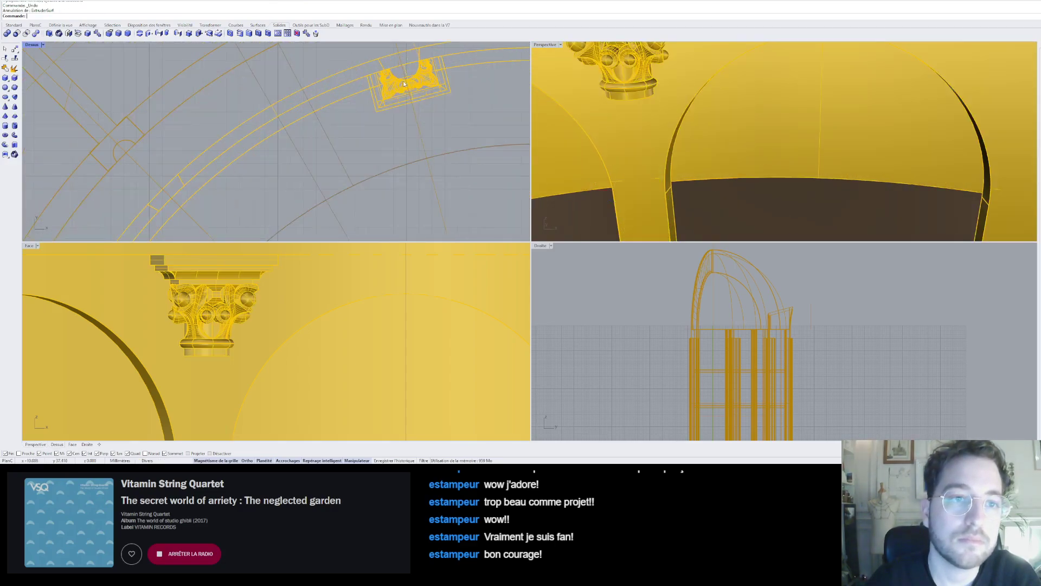
scroll(391, 106, "down", 2)
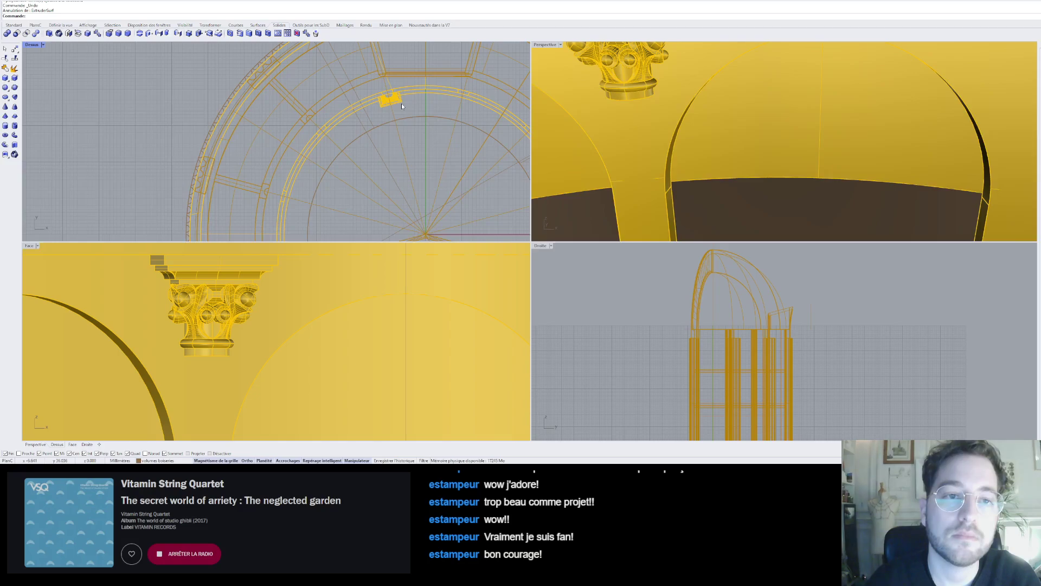
key("ctrl+z")
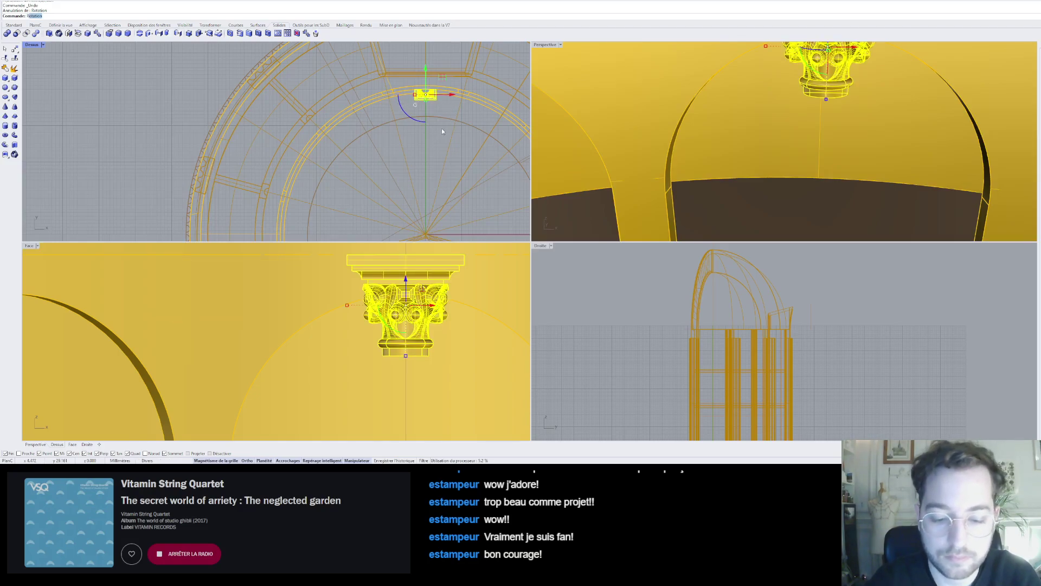
- Rotate the capital about the ring's centre from the vertical axis to the radial guide line through the pillar left of the central arch
key("Return")
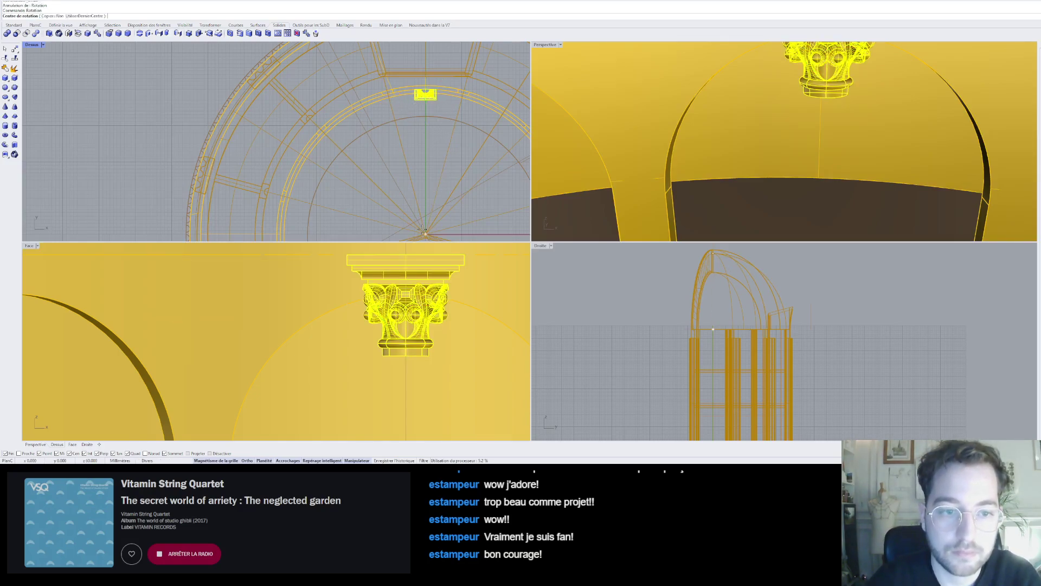
left_click(425, 233)
scroll(430, 76, "up", 5)
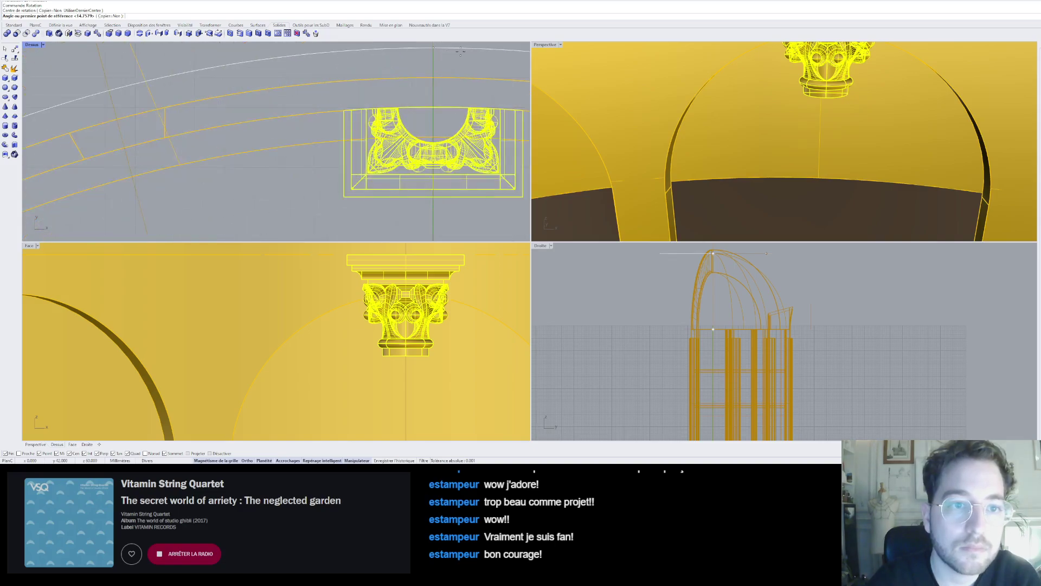
scroll(434, 72, "down", 3)
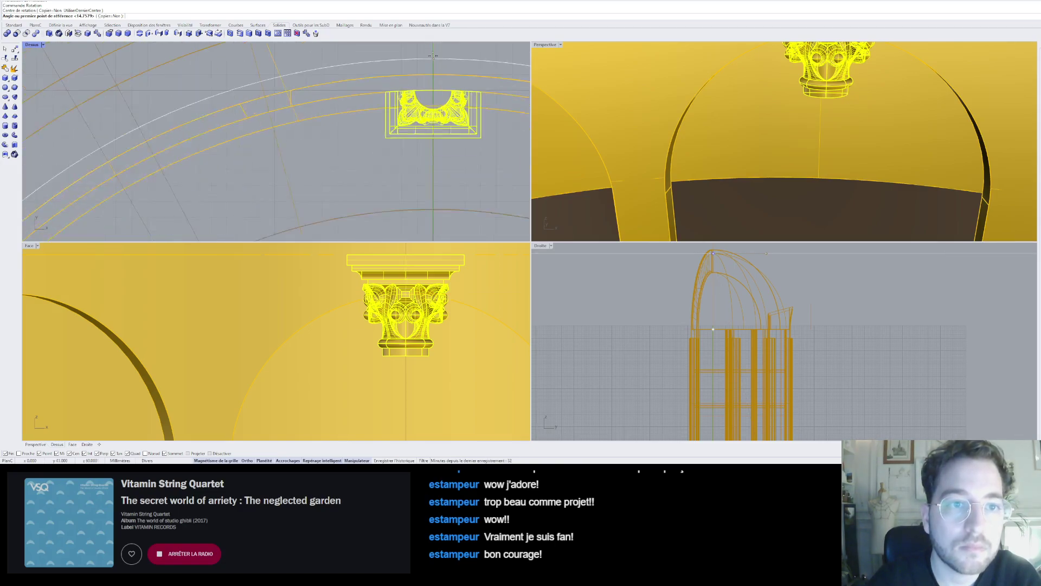
left_click(433, 54)
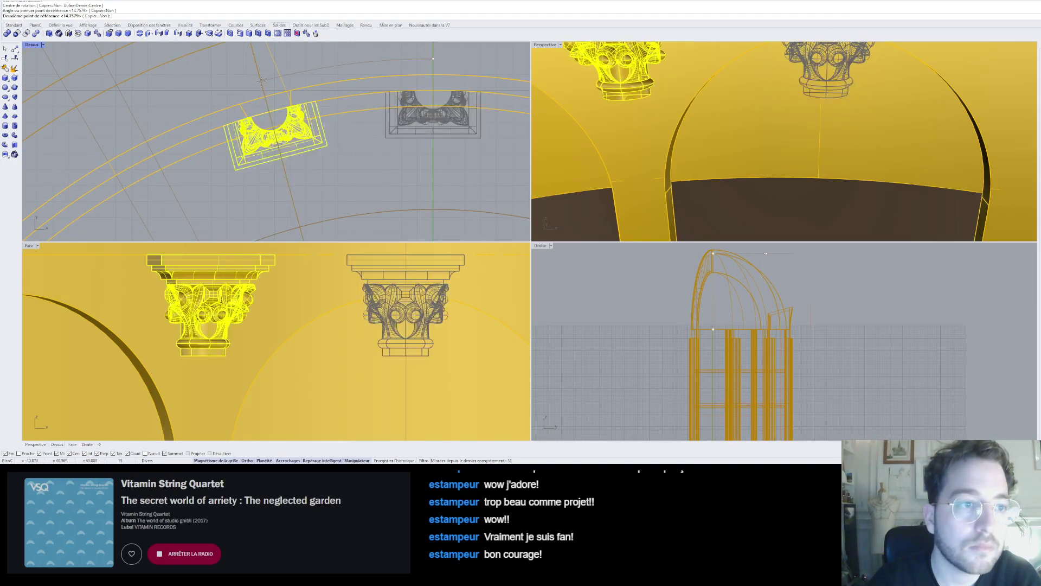
left_click(261, 80)
key("Escape")
- Extrude the repositioned capital's bottom face downward as a solid shaft to the foot of the arched ring's pillar
scroll(685, 98, "down", 12)
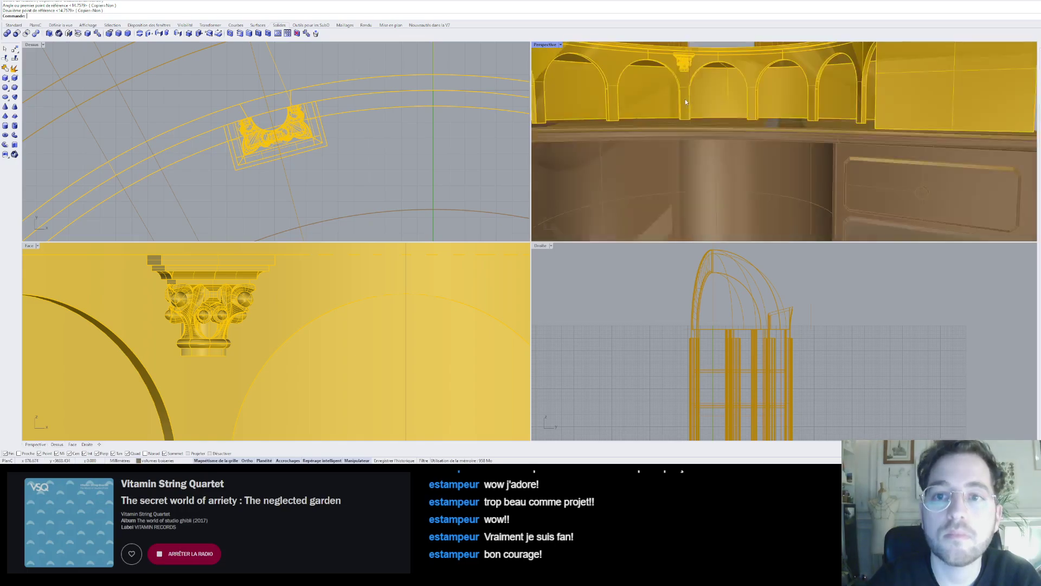
scroll(686, 98, "up", 10)
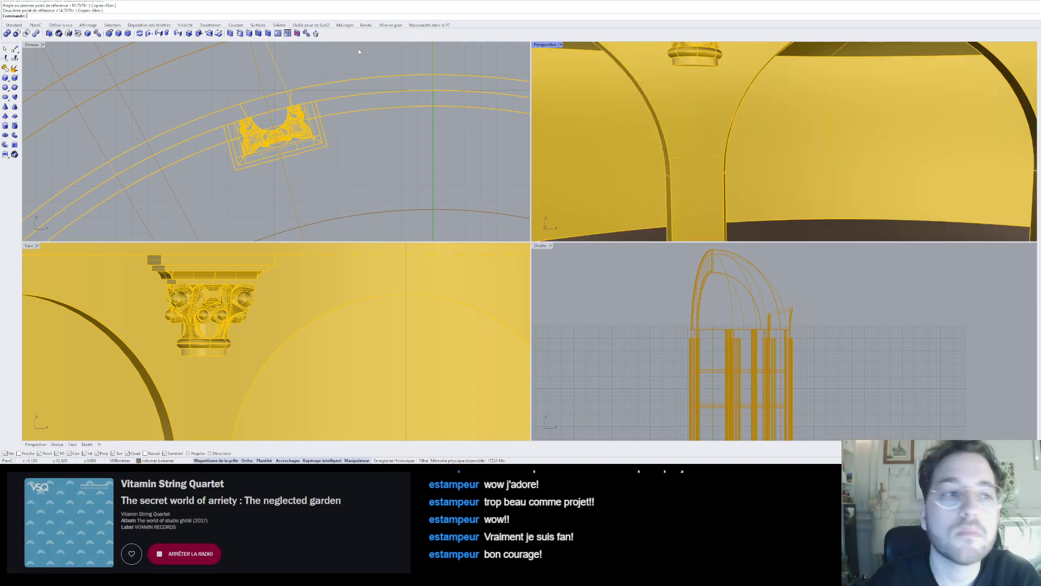
left_click(168, 33)
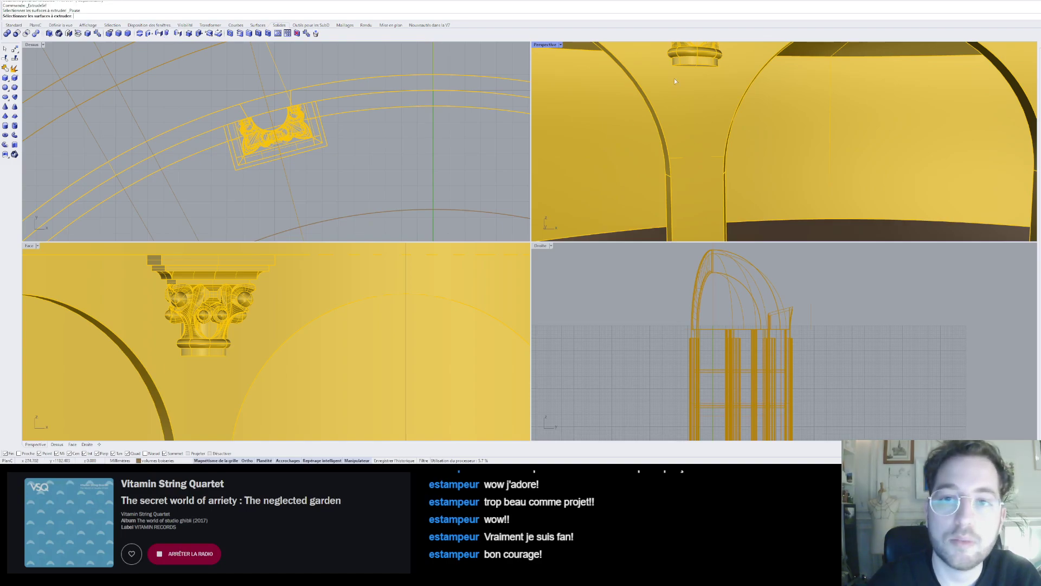
scroll(683, 79, "up", 5)
left_click(689, 74)
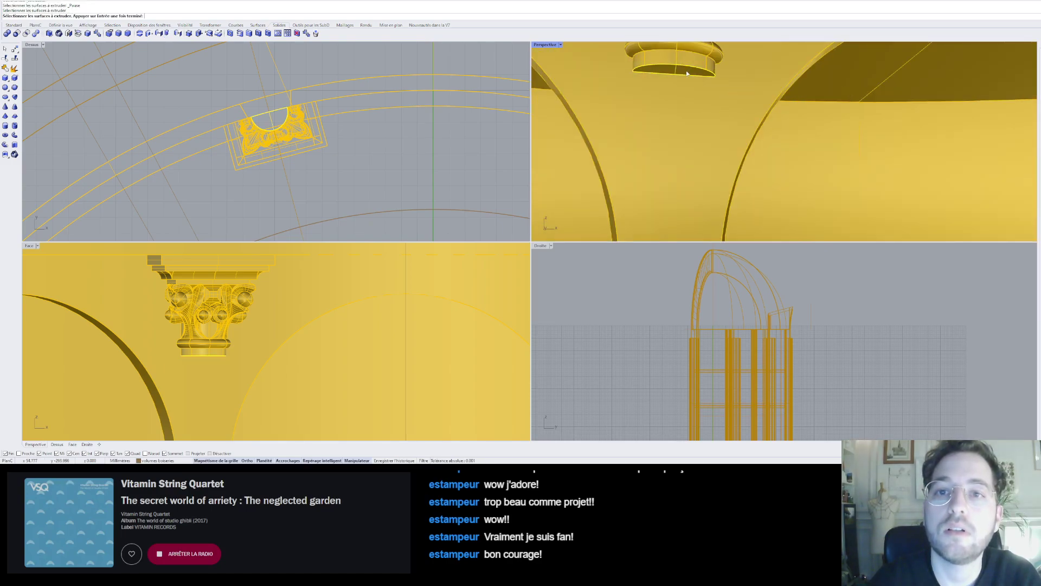
key("Return")
scroll(689, 76, "down", 5)
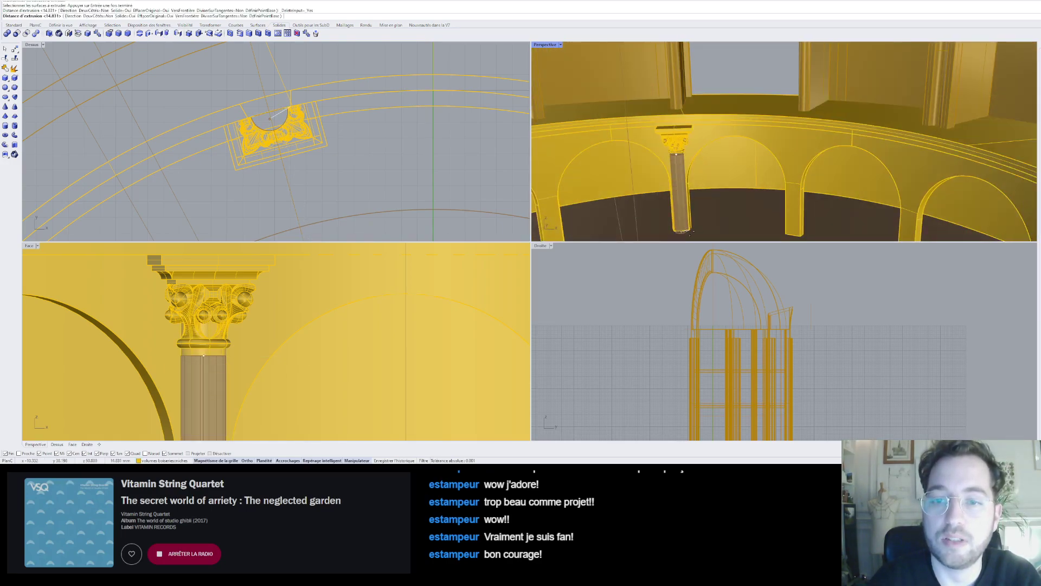
left_click(684, 214)
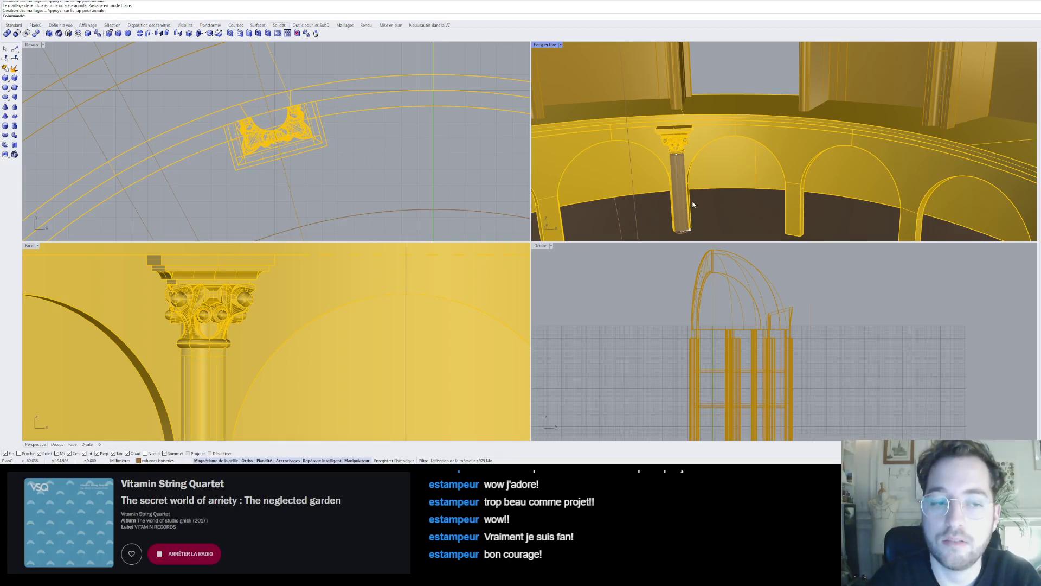
scroll(240, 300, "down", 6)
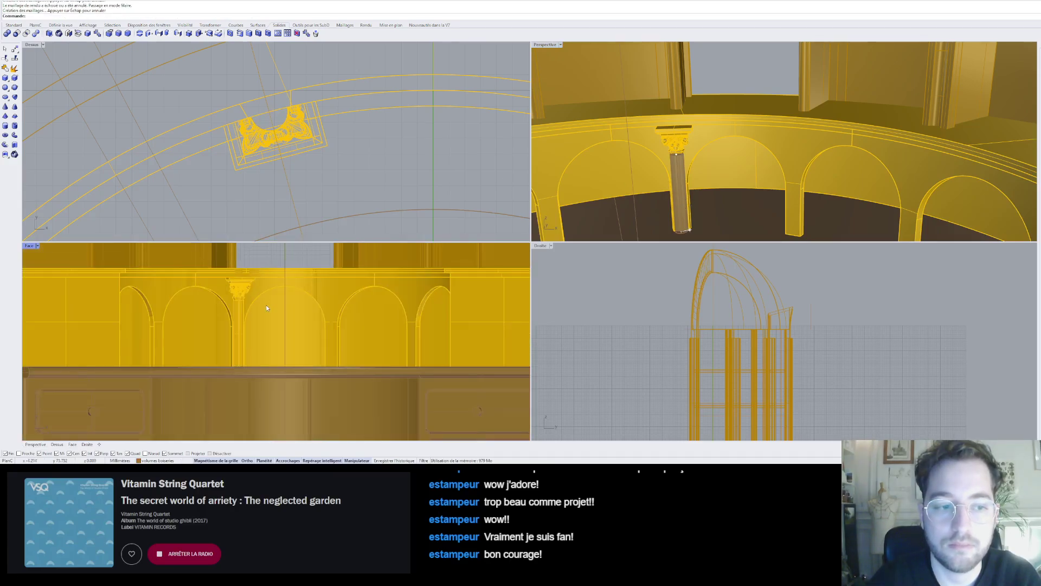
- Set the Perspective view's display mode to shaded (Ombré)
right_click_drag(594, 162, 672, 209)
left_click(562, 45)
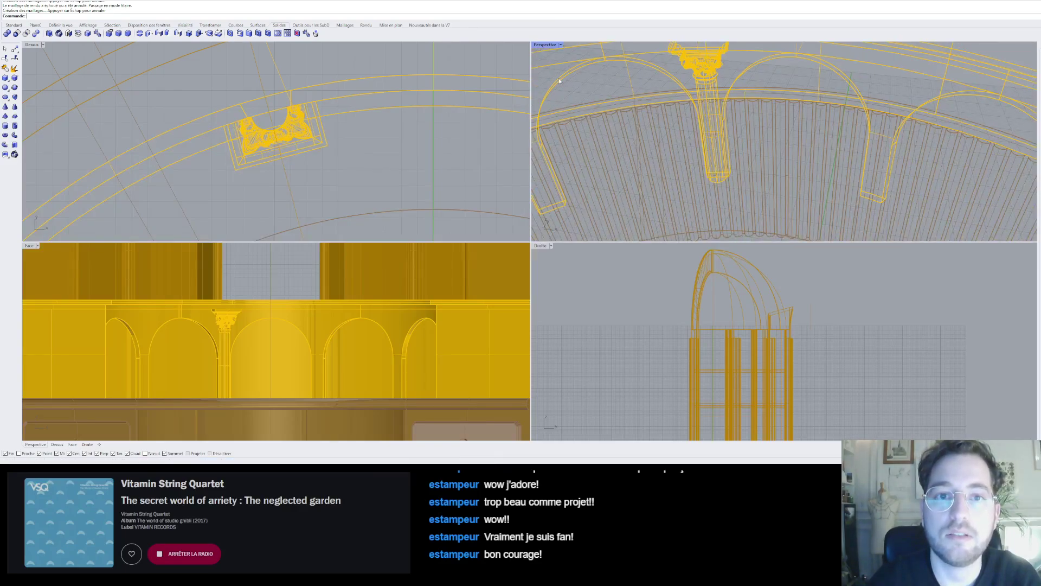
left_click(585, 70)
mouse_move(705, 166)
right_mouse_down()
mouse_move(745, 136)
mouse_move(732, 108)
right_mouse_up()
left_click(732, 108)
key("Escape")
scroll(757, 100, "down", 8)
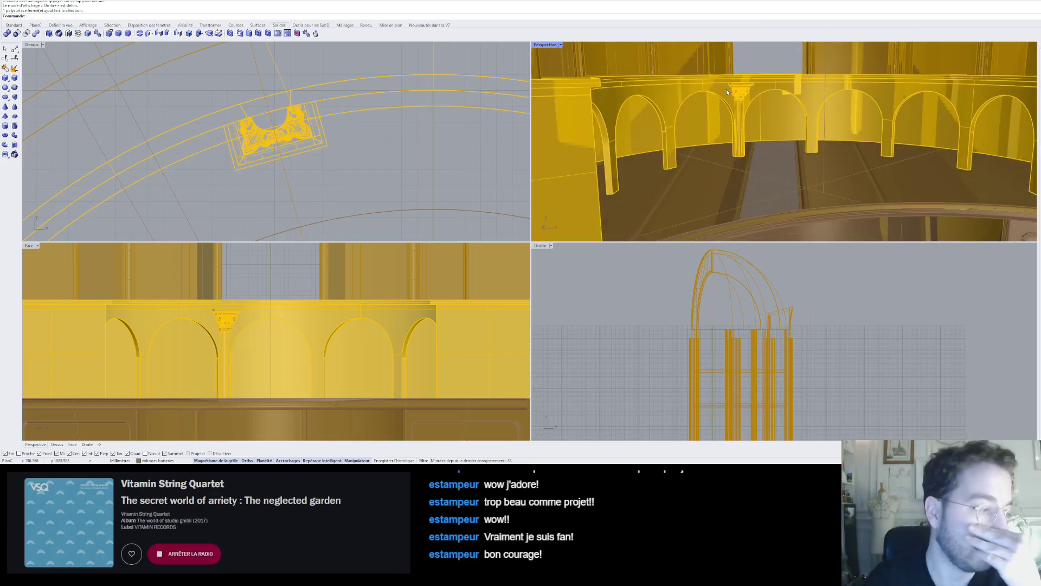
- Move the column with the ornate capital slightly upward along the vertical axis in front of the arcade
scroll(715, 91, "down", 10)
mouse_move(715, 91)
right_mouse_down()
mouse_move(724, 86)
mouse_move(714, 102)
mouse_move(715, 85)
right_mouse_up()
scroll(715, 102, "up", 10)
scroll(734, 75, "up", 10)
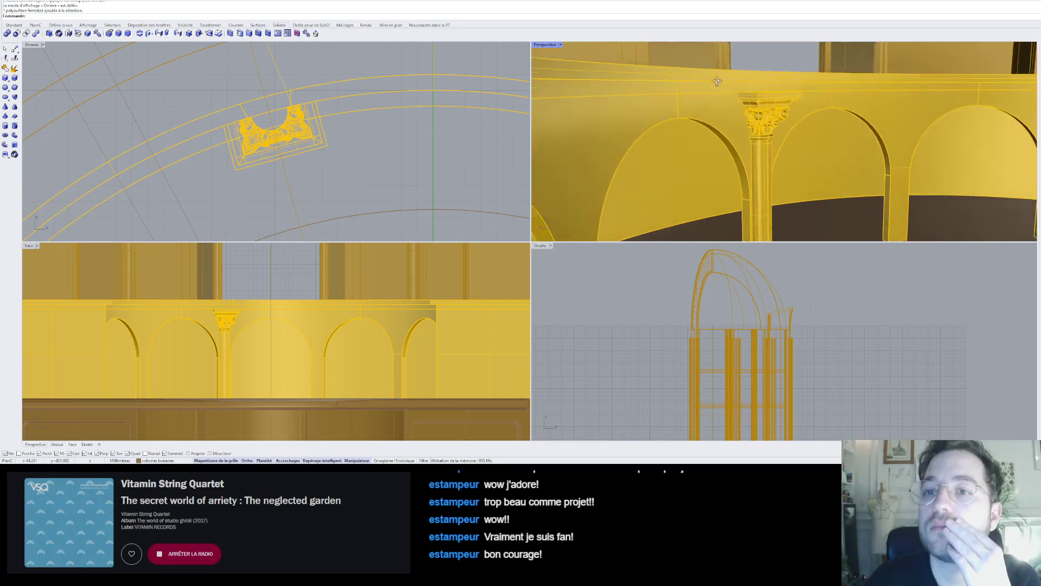
scroll(734, 75, "down", 6)
right_click_drag(734, 76, 733, 103)
left_click(777, 117)
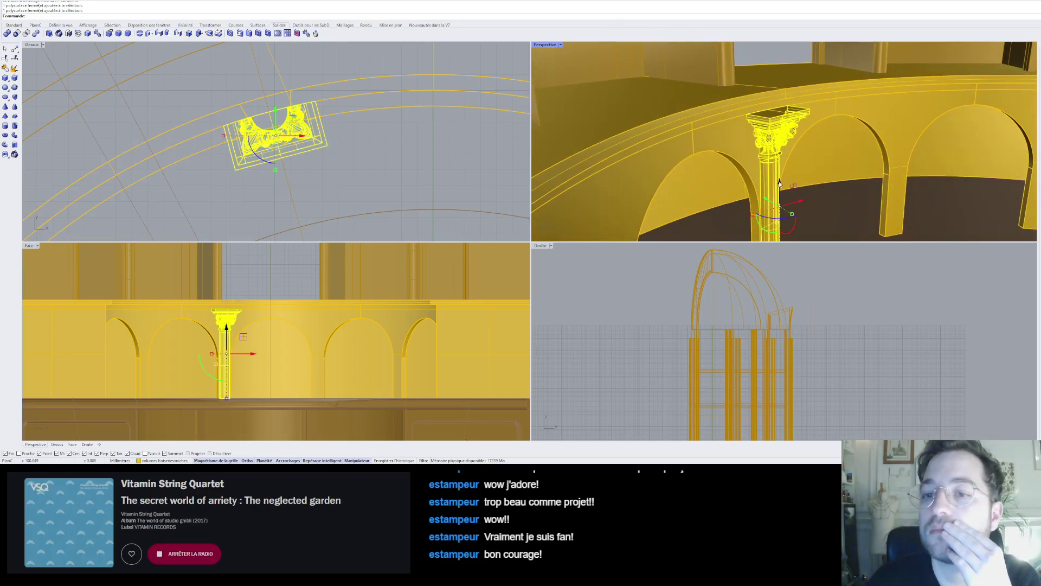
left_click_drag(780, 184, 780, 174)
right_click_drag(803, 148, 725, 97)
key("Escape")
scroll(734, 114, "up", 8)
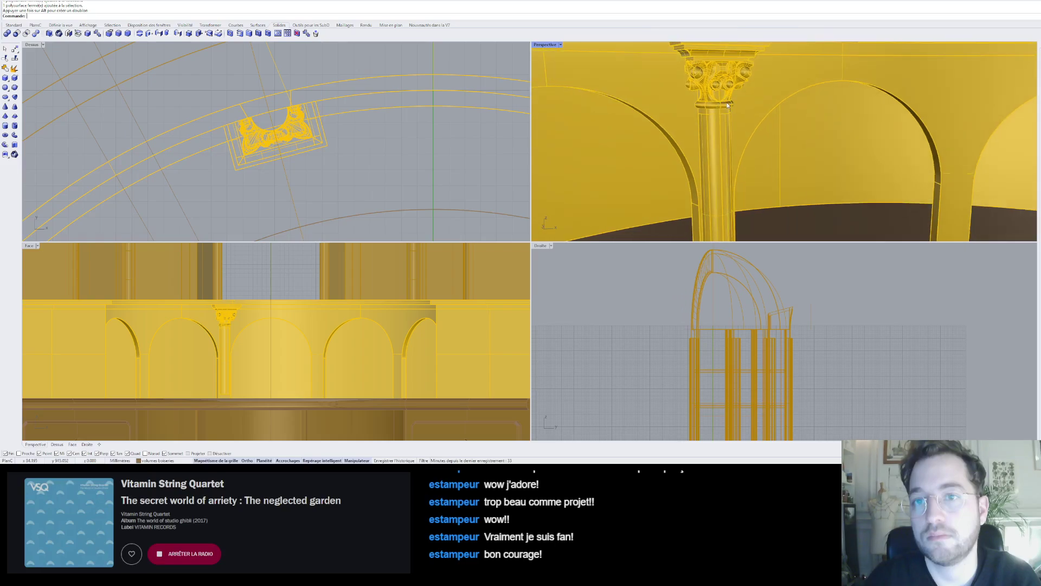
scroll(722, 82, "down", 5)
scroll(722, 82, "up", 5)
left_click(685, 87)
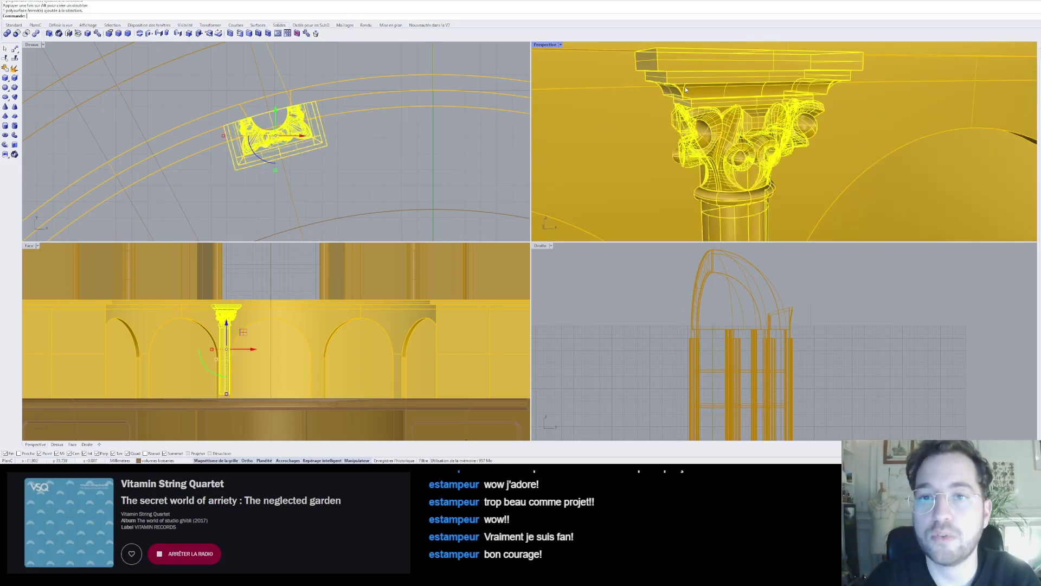
key("Escape")
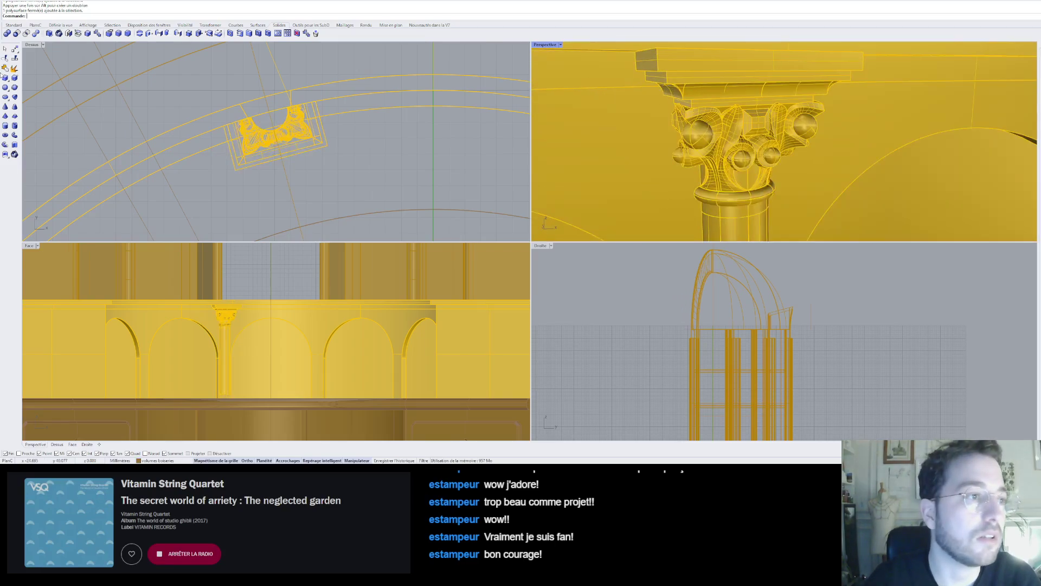
left_click(5, 77)
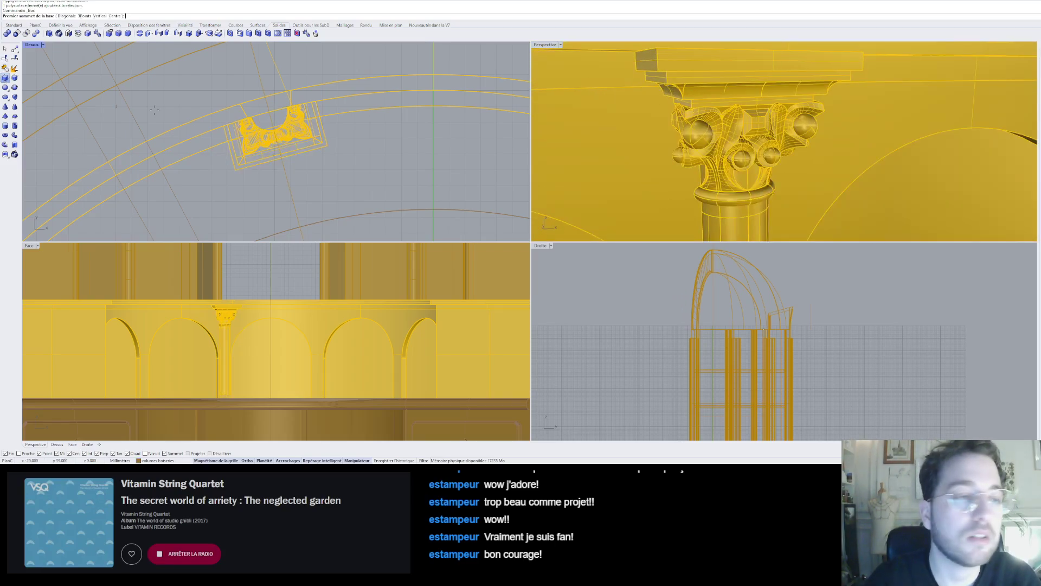
left_click(693, 99)
scroll(699, 87, "down", 5)
scroll(721, 71, "up", 8)
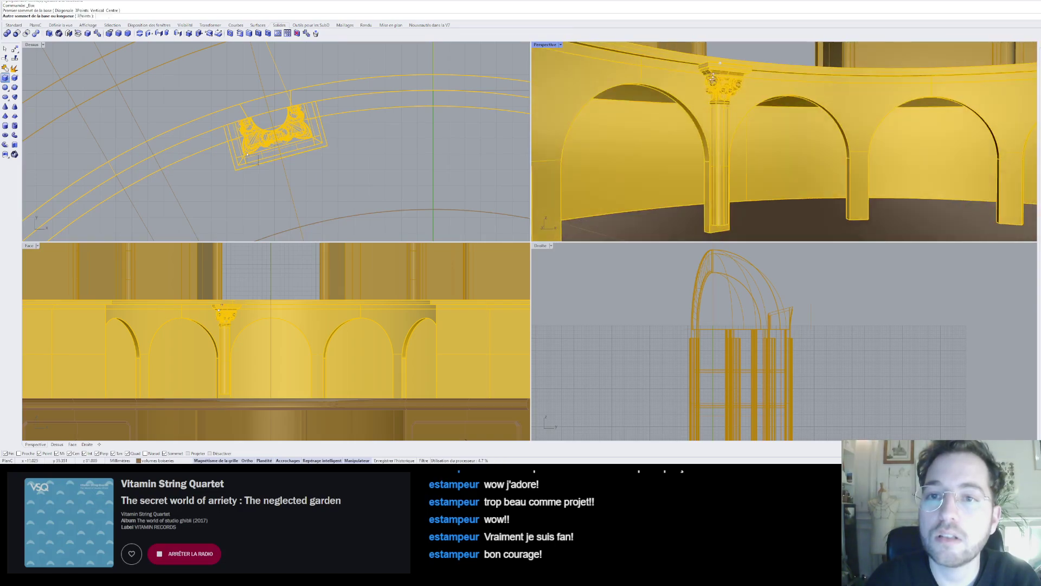
scroll(685, 91, "down", 5)
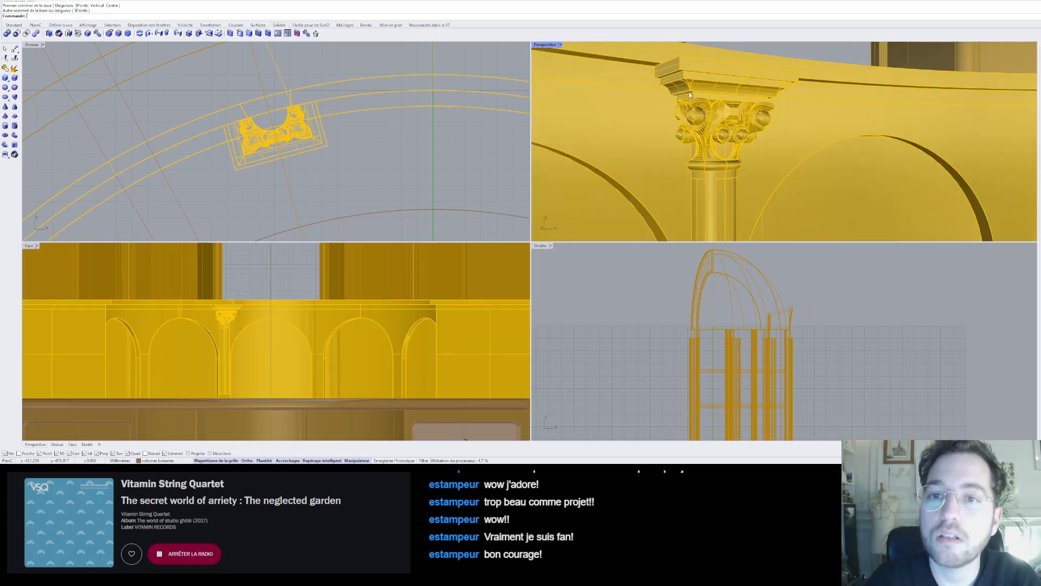
- Draw a box over the capital's top plate, with its base starting at the plate's front corner and extending back past the arcade wall
scroll(722, 93, "up", 8)
scroll(716, 109, "down", 4)
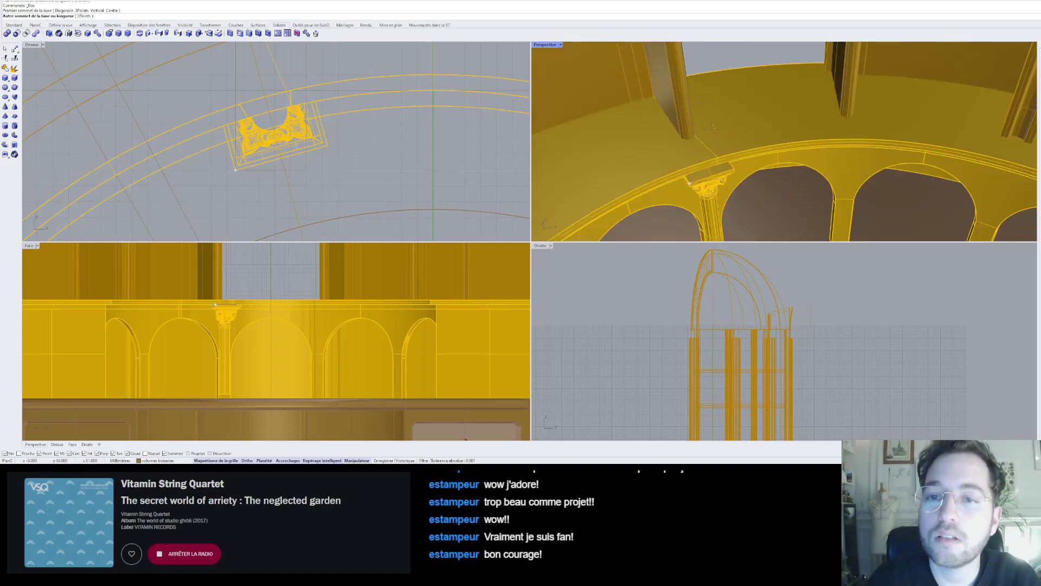
left_click(354, 58)
scroll(700, 163, "up", 6)
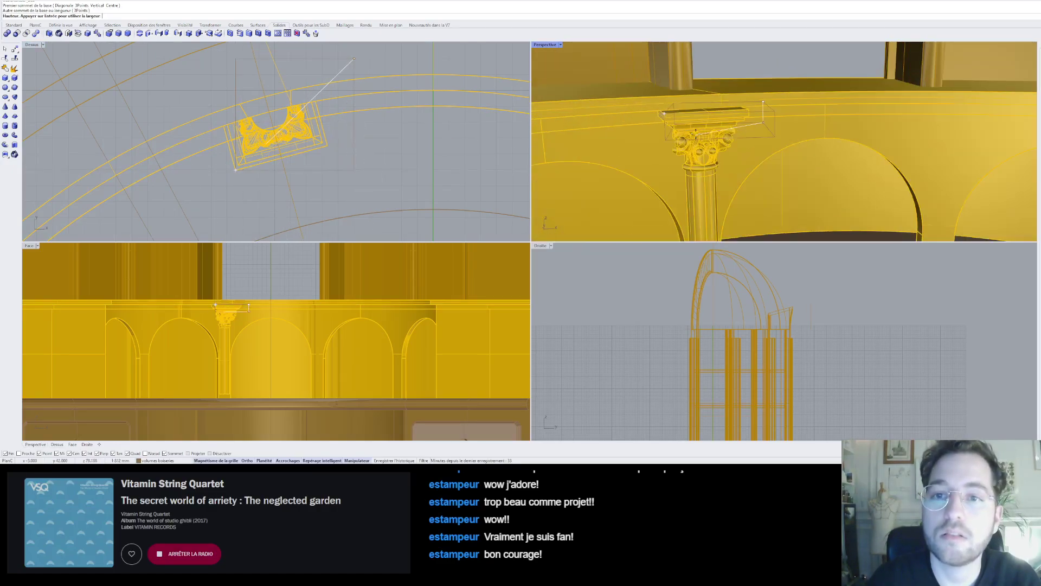
scroll(696, 133, "down", 3)
scroll(639, 59, "up", 6)
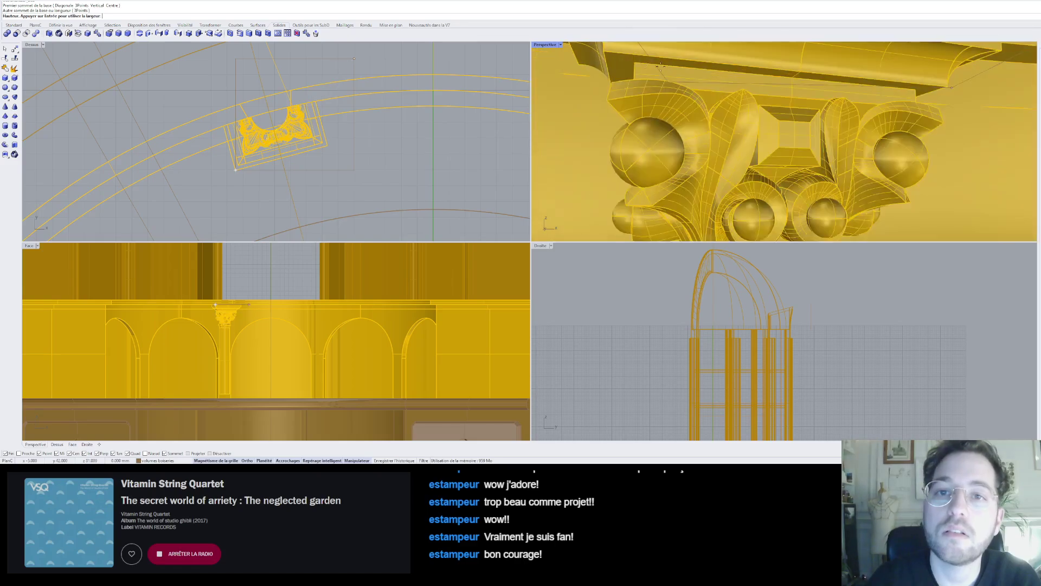
left_click(639, 59)
scroll(629, 82, "down", 6)
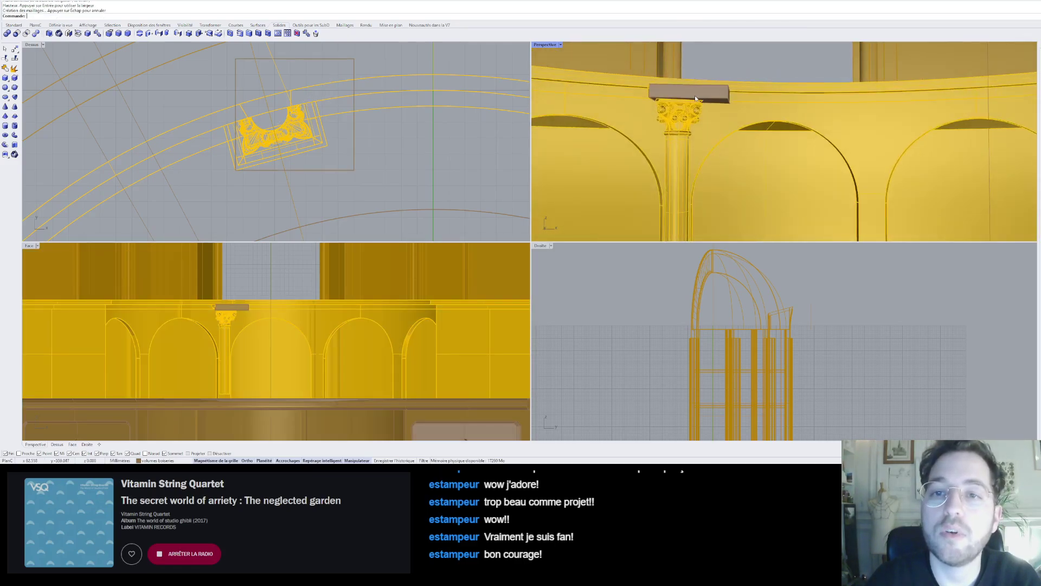
right_click_drag(631, 68, 663, 139)
scroll(660, 140, "down", 6)
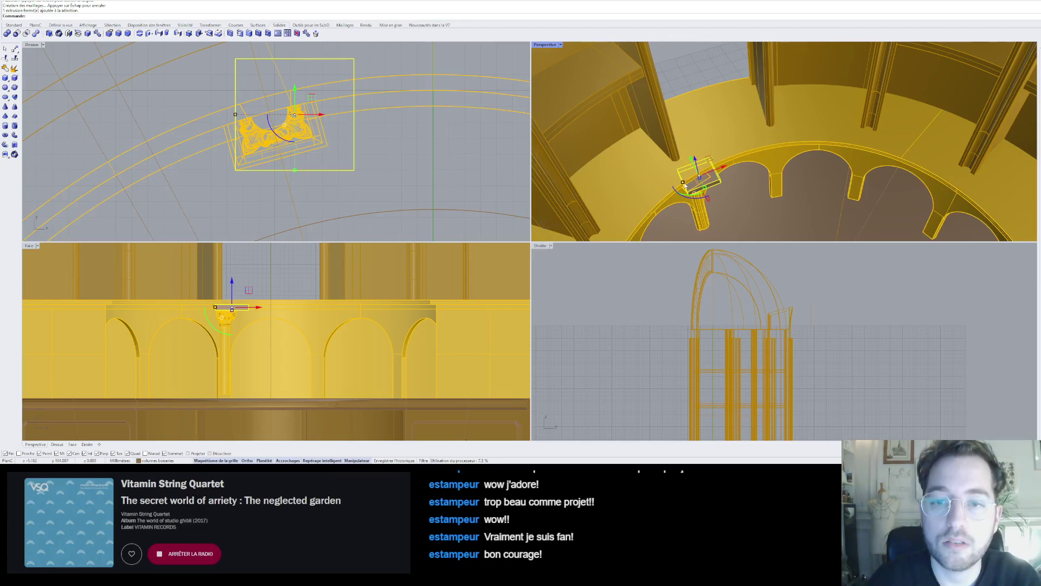
scroll(669, 163, "up", 5)
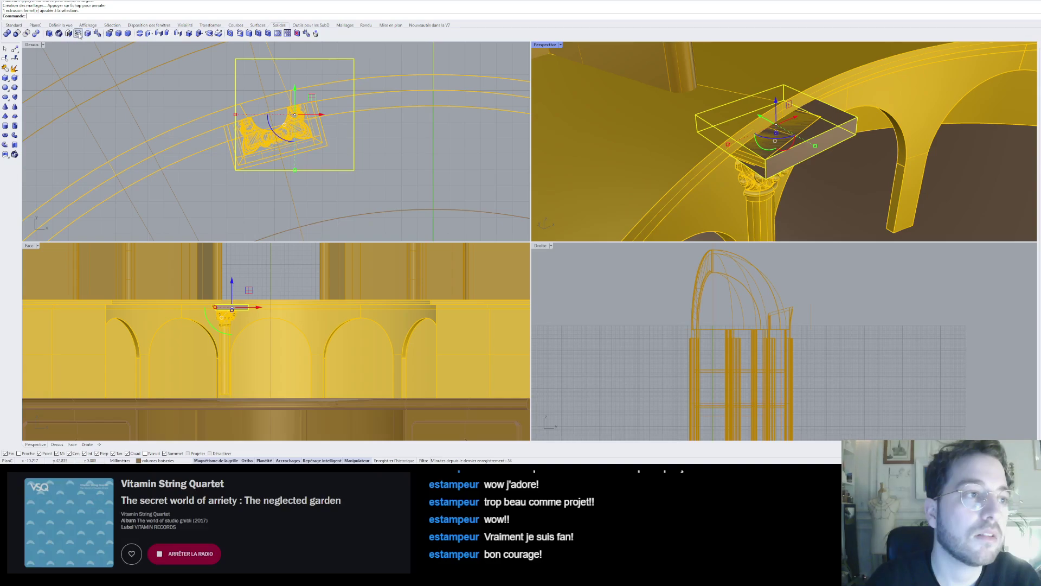
left_click(169, 33)
left_click(797, 153)
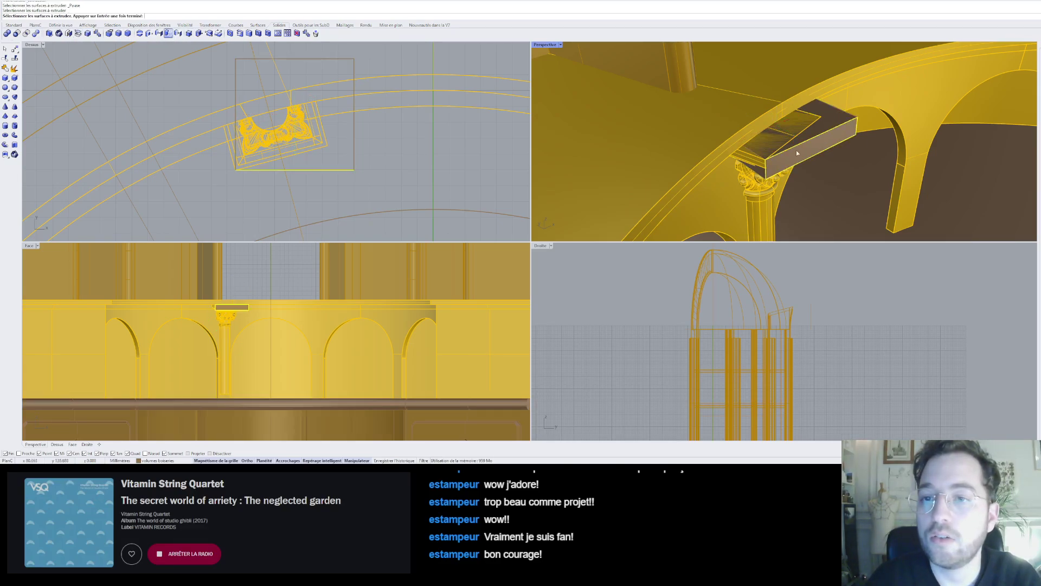
left_click(754, 174)
key("Return")
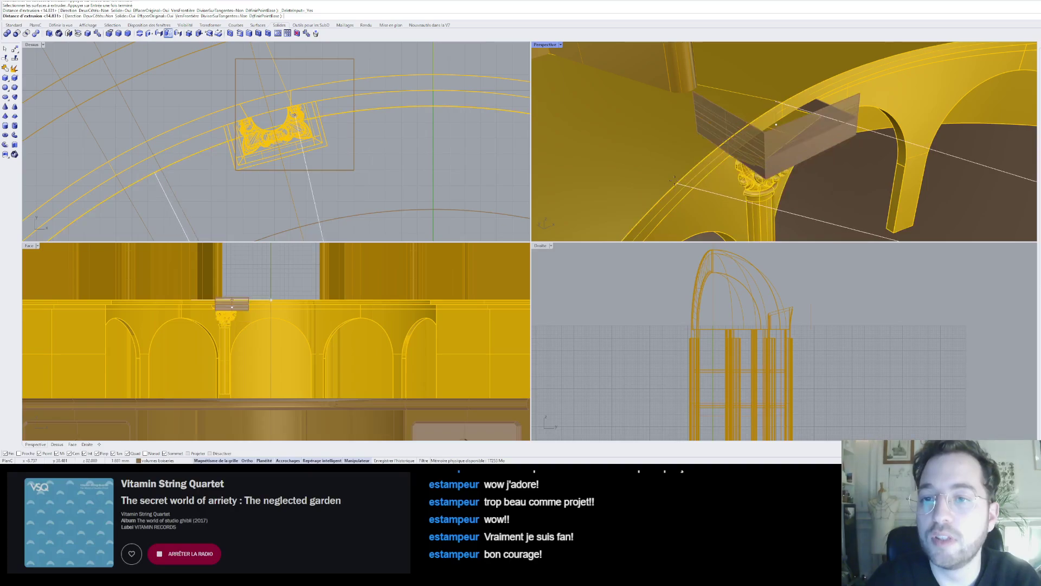
key("Escape")
- Extrude the box's front face forward beyond the capital and shift the box sideways along X to cover the whole top plate
key("Return")
left_click(770, 170)
key("Return")
left_click(813, 190)
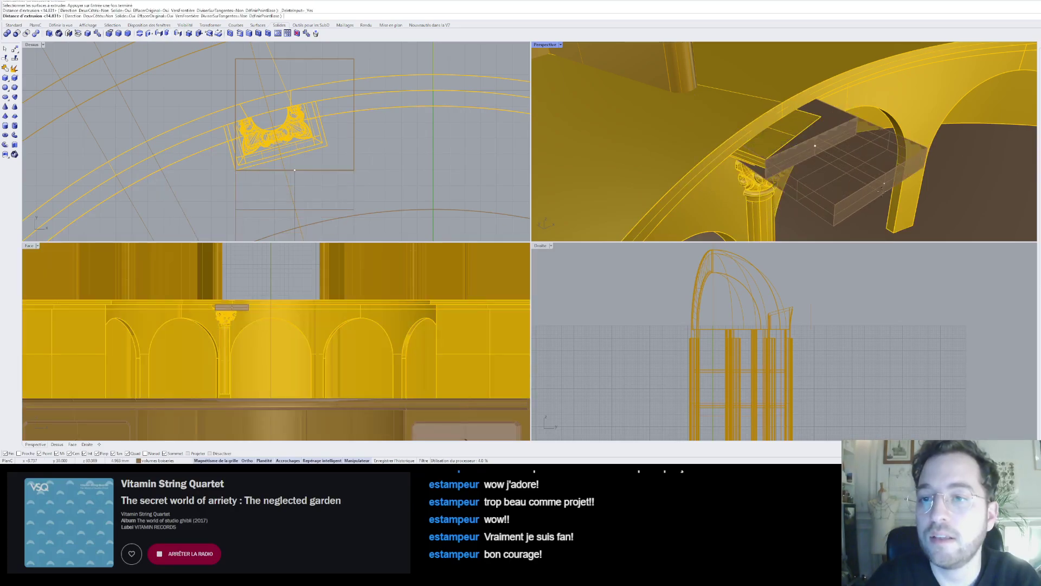
key("Return")
key("Escape")
left_click(235, 81)
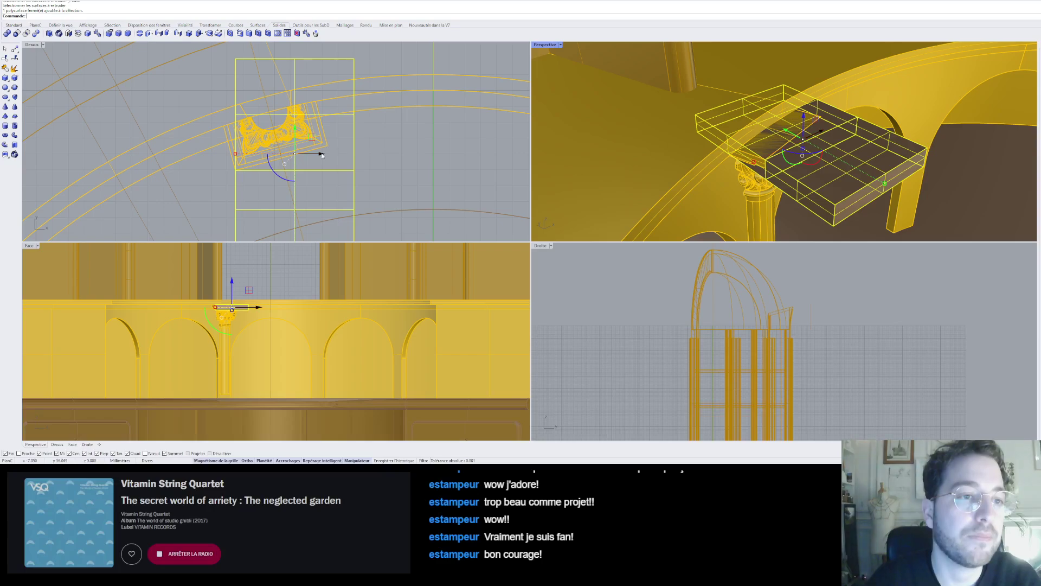
left_click_drag(322, 154, 308, 154)
key("Escape")
- Subtract the box from the column with Boolean Difference and delete the leftover top plate piece
right_click_drag(684, 151, 681, 60)
scroll(689, 81, "down", 4)
scroll(670, 51, "up", 5)
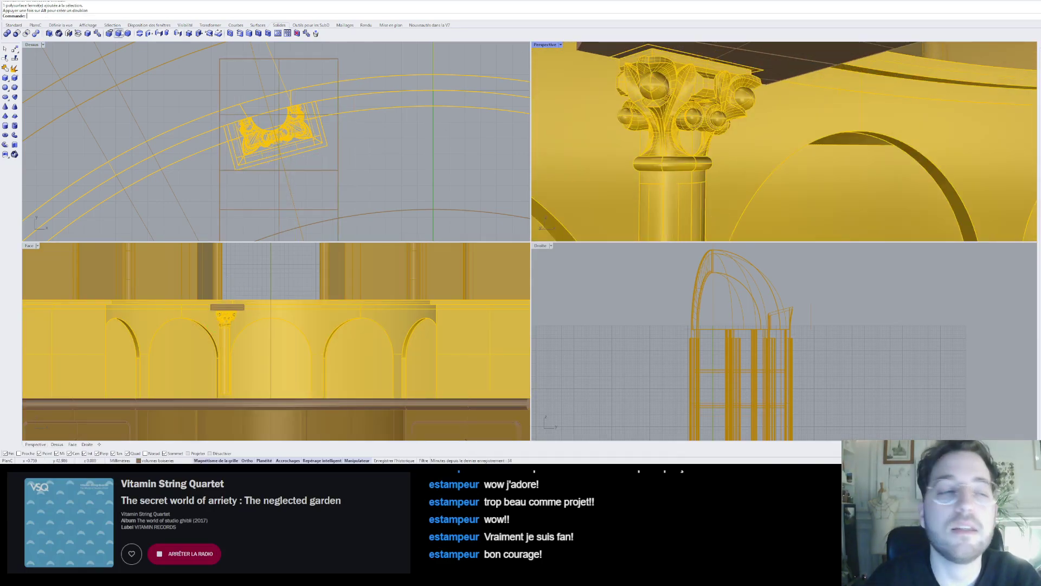
left_click(17, 34)
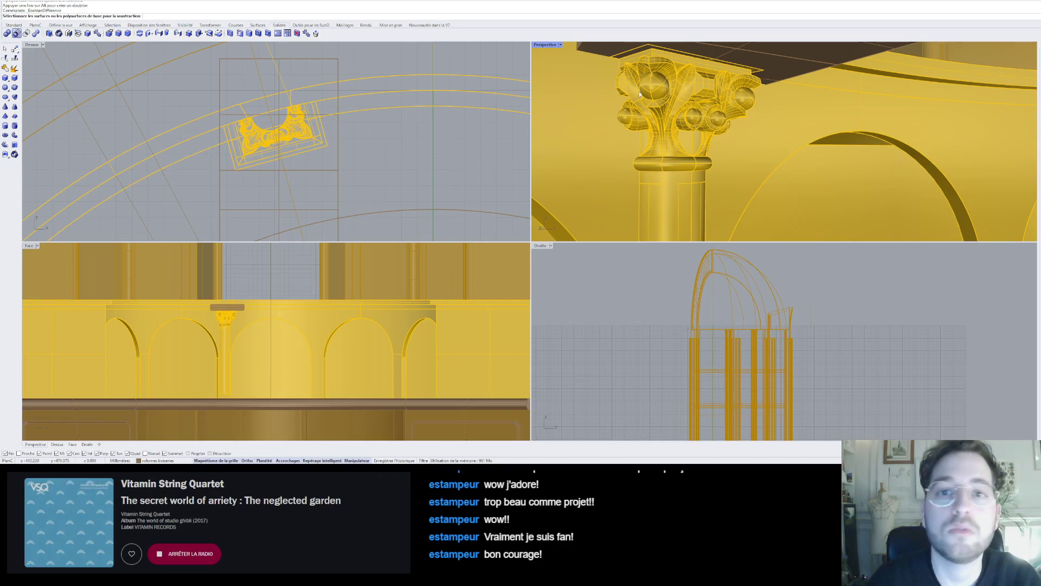
scroll(692, 90, "down", 5)
left_click(692, 90)
key("Return")
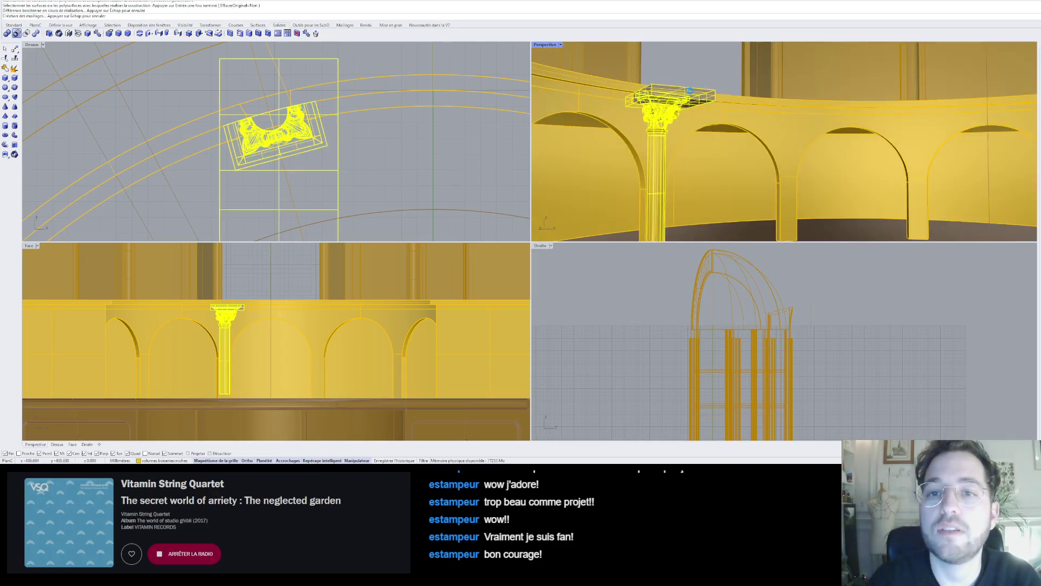
key("Delete")
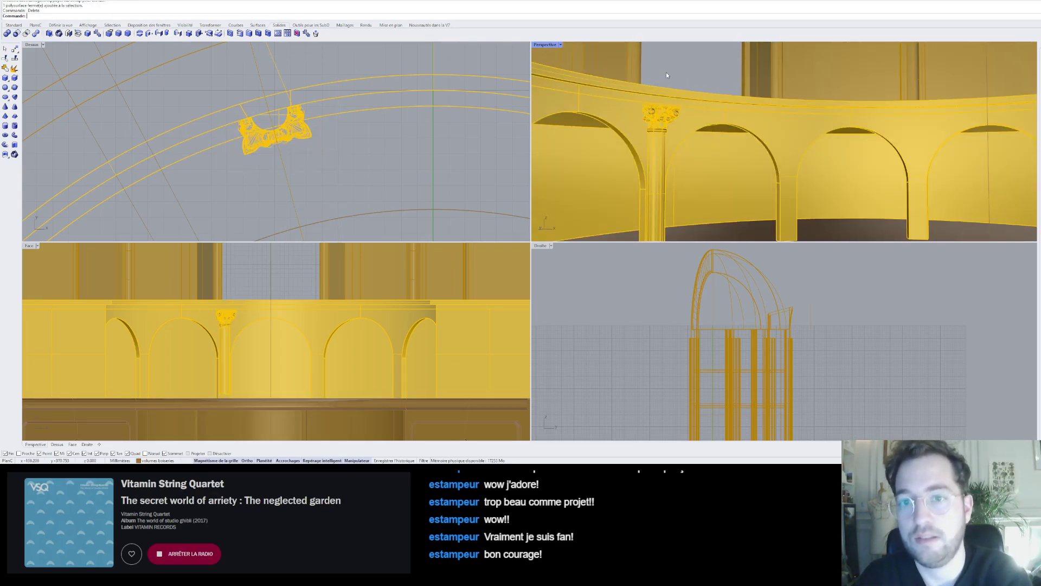
- Move the trimmed column up from the capital's top rear corner to the moulding above the arches
scroll(667, 74, "down", 5)
right_click_drag(667, 74, 630, 173)
scroll(636, 106, "up", 10)
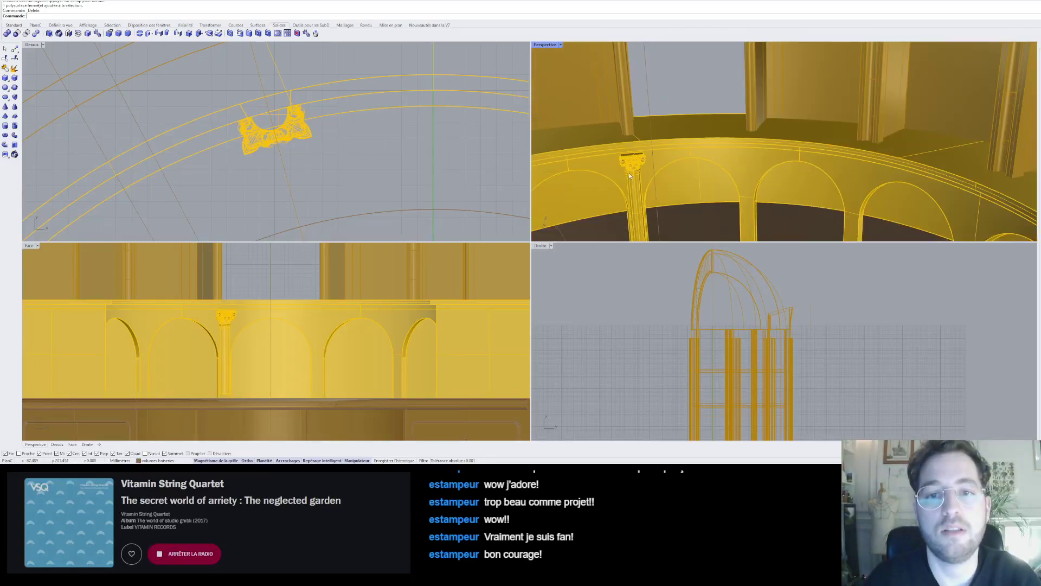
left_click(223, 322)
scroll(223, 322, "up", 6)
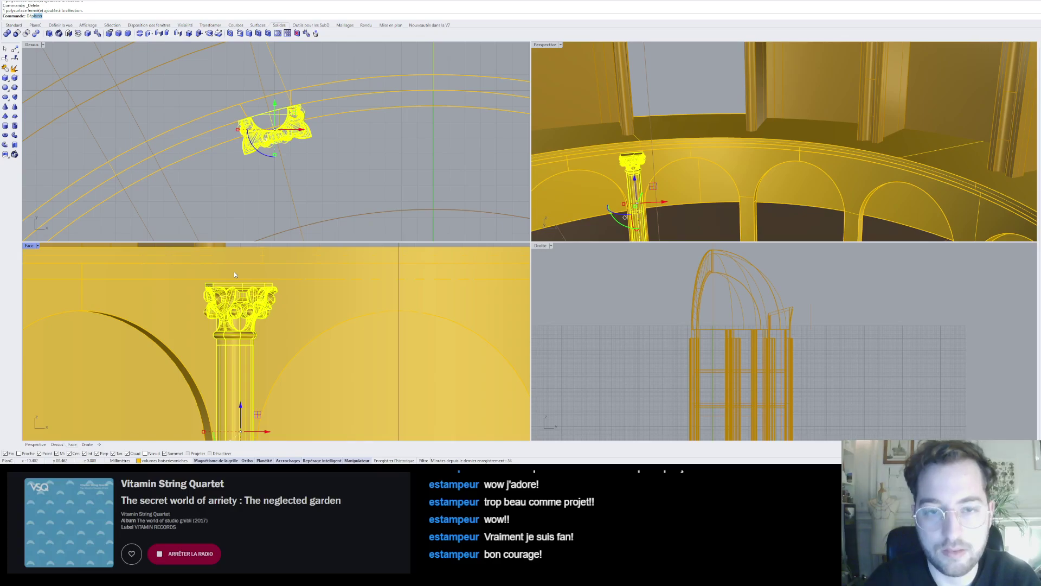
key("Return")
scroll(623, 153, "down", 5)
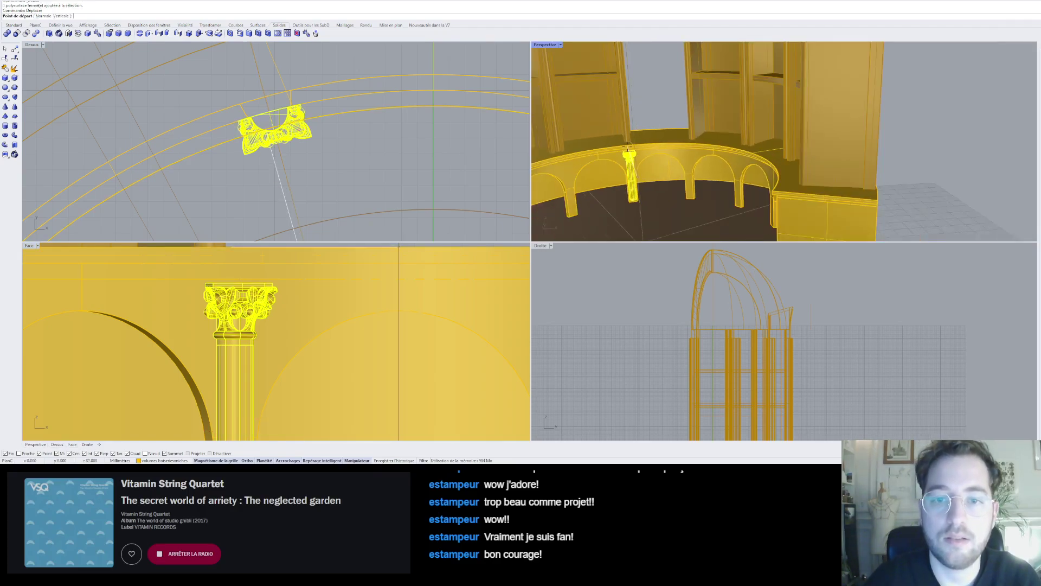
scroll(614, 164, "up", 16)
left_click(612, 182)
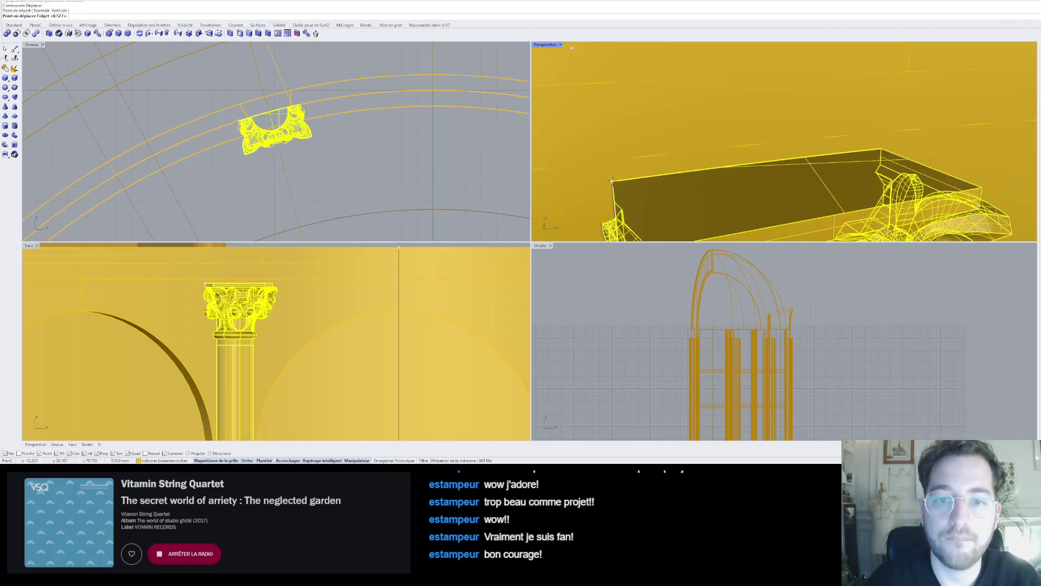
scroll(613, 184, "down", 10)
scroll(234, 282, "up", 5)
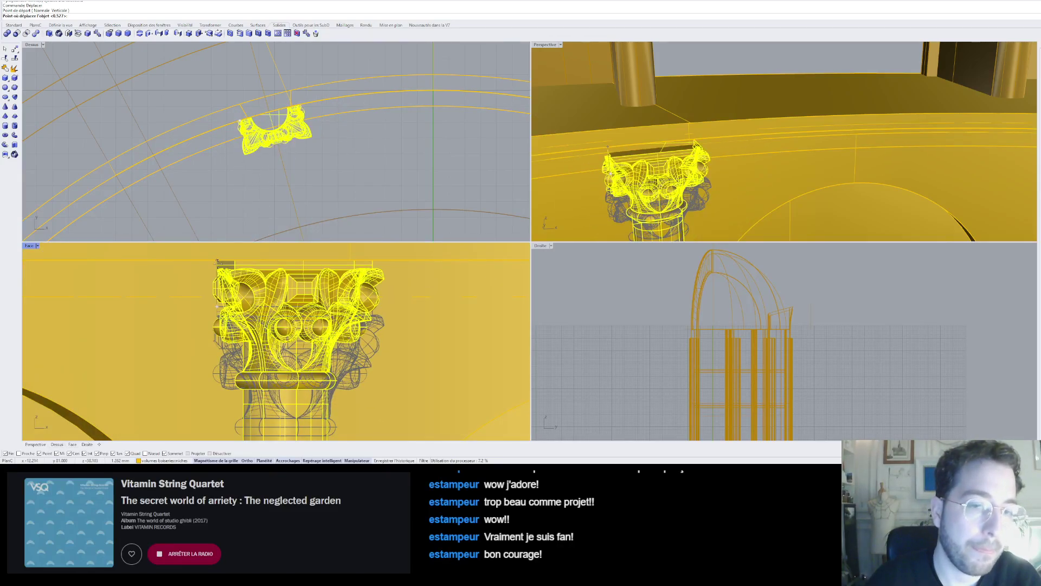
left_click(217, 261)
- Examine the column's base, capital and overall placement between the arches
right_click_drag(658, 203, 708, 196)
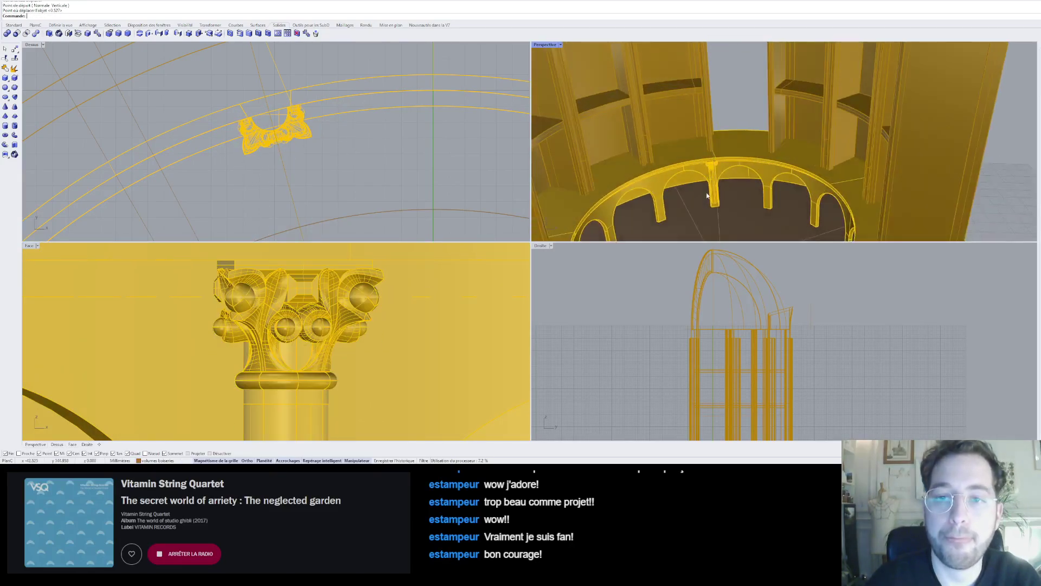
scroll(708, 197, "up", 8)
left_click(721, 190)
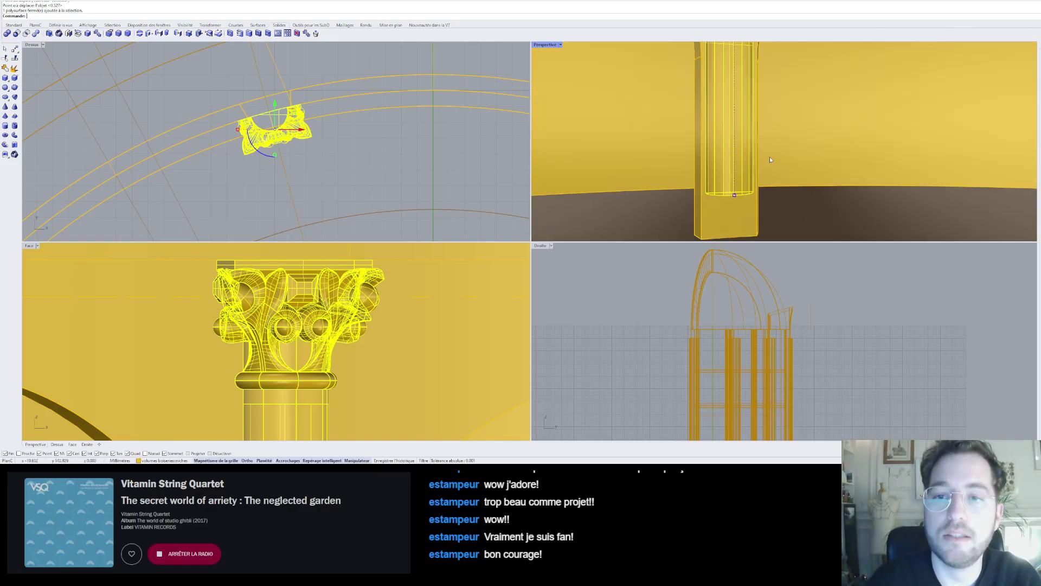
scroll(771, 157, "down", 12)
key("Escape")
scroll(764, 130, "up", 10)
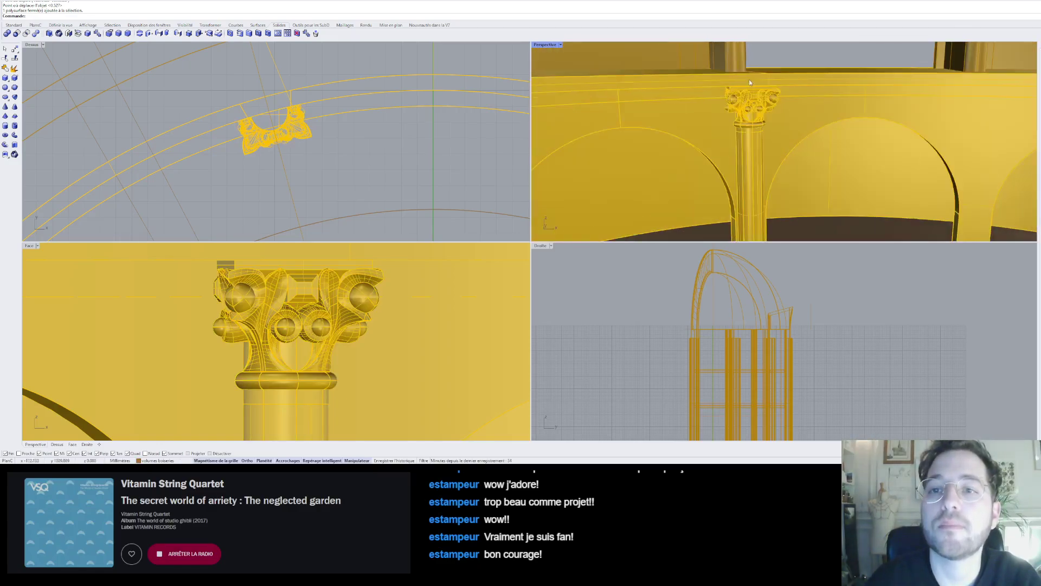
right_click_drag(749, 79, 759, 113)
scroll(661, 73, "up", 8)
scroll(661, 74, "down", 8)
scroll(770, 155, "down", 5)
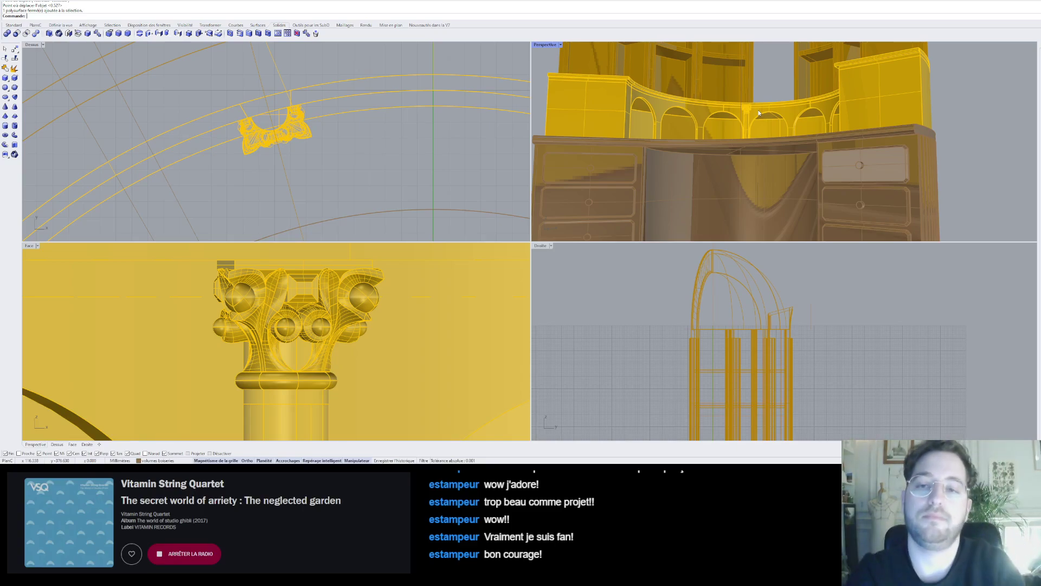
scroll(759, 113, "up", 12)
right_click_drag(727, 135, 811, 132)
scroll(753, 115, "down", 7)
right_click(752, 106)
scroll(769, 144, "up", 8)
left_click(774, 161)
right_click(809, 133)
scroll(794, 137, "up", 3)
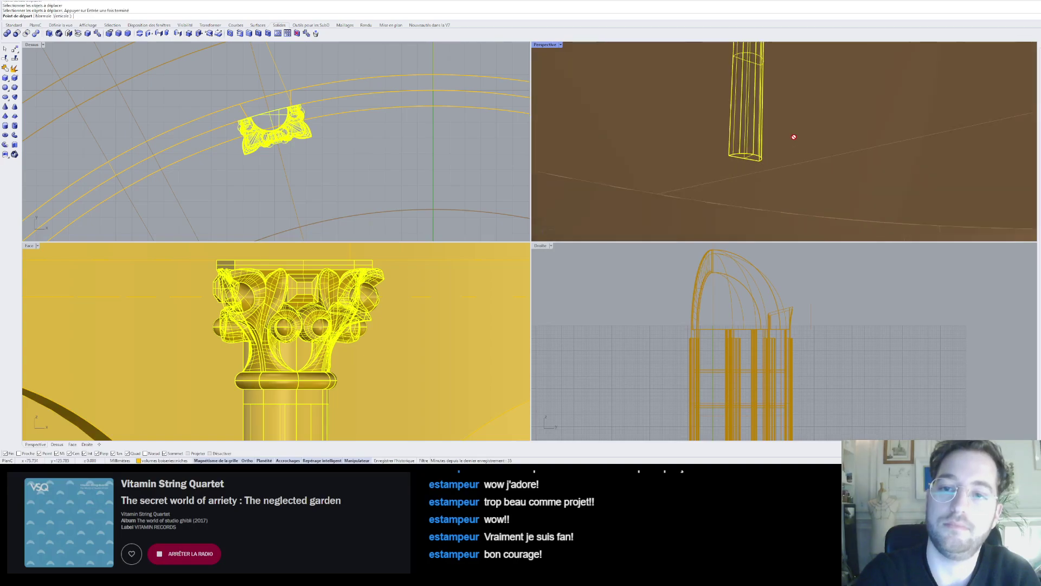
scroll(764, 155, "up", 8)
key("Escape")
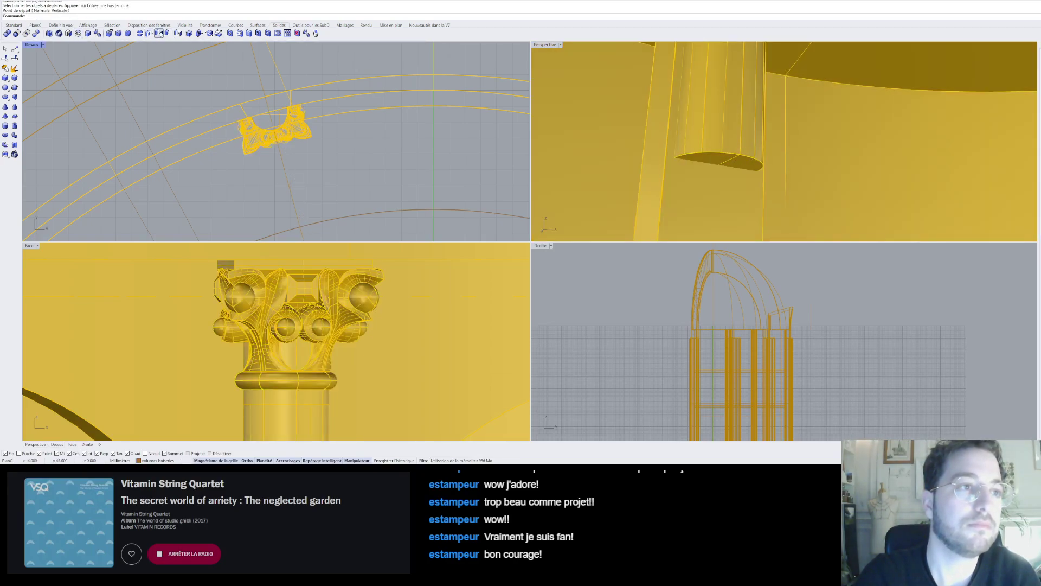
left_click(169, 33)
left_click(740, 163)
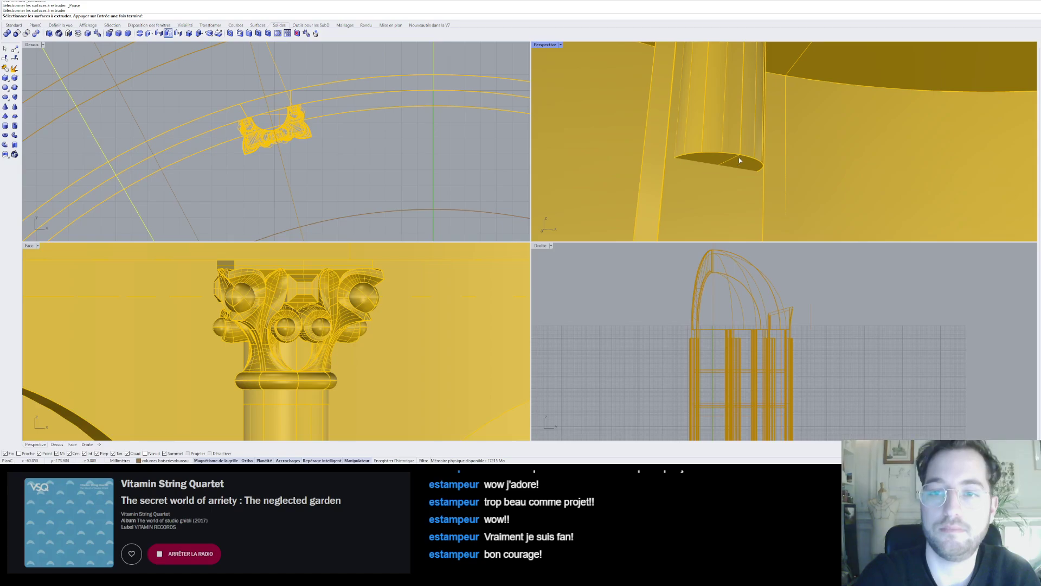
left_click(740, 161)
right_click(740, 160)
scroll(298, 257, "down", 2)
scroll(335, 162, "down", 10)
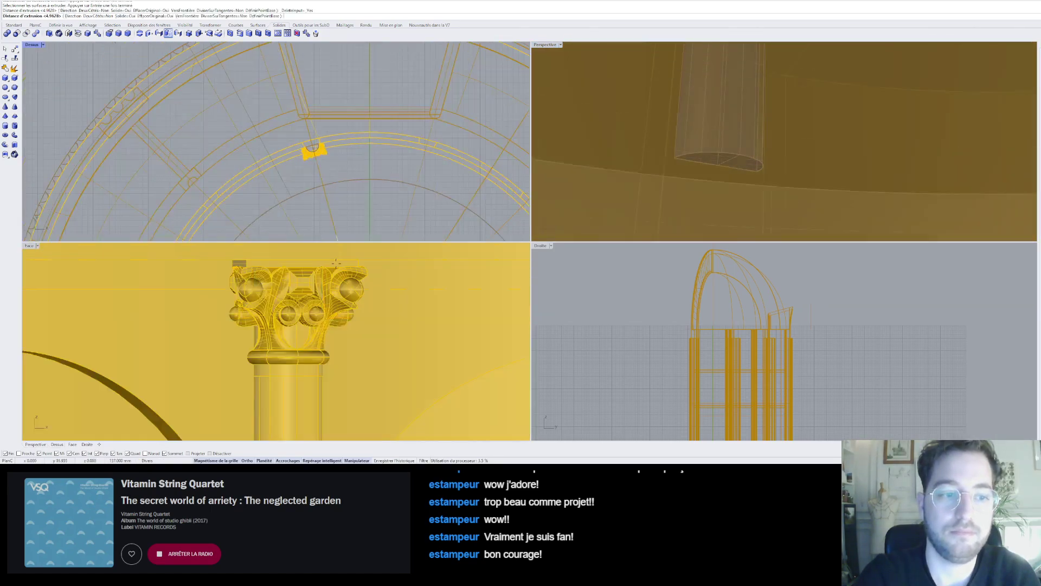
scroll(336, 262, "down", 6)
key("Return")
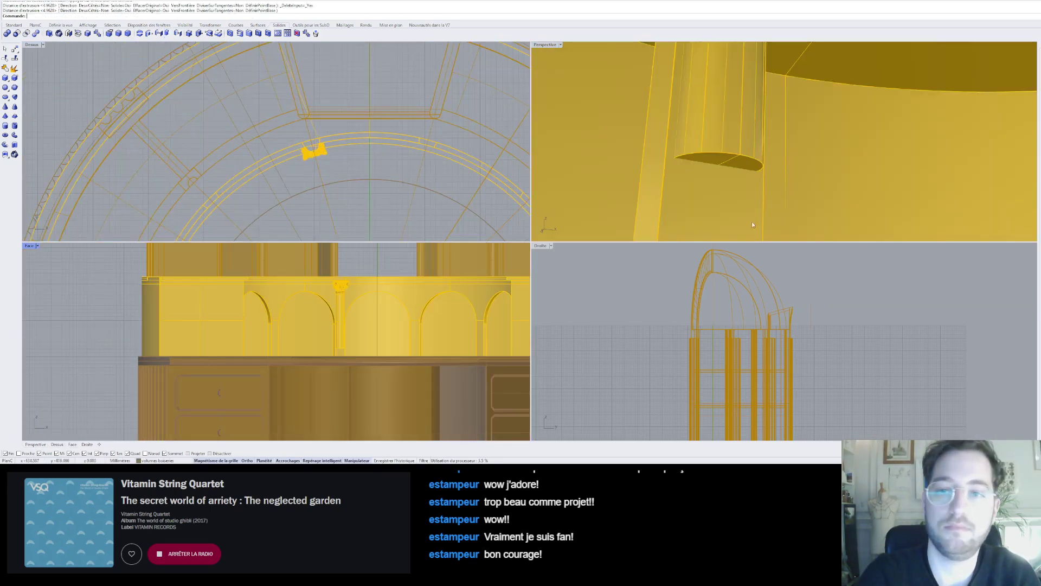
right_click(740, 166)
left_click(739, 164)
key("Escape")
- Extrude the bottom face of the column shaft down to the desktop surface
scroll(733, 161, "down", 8)
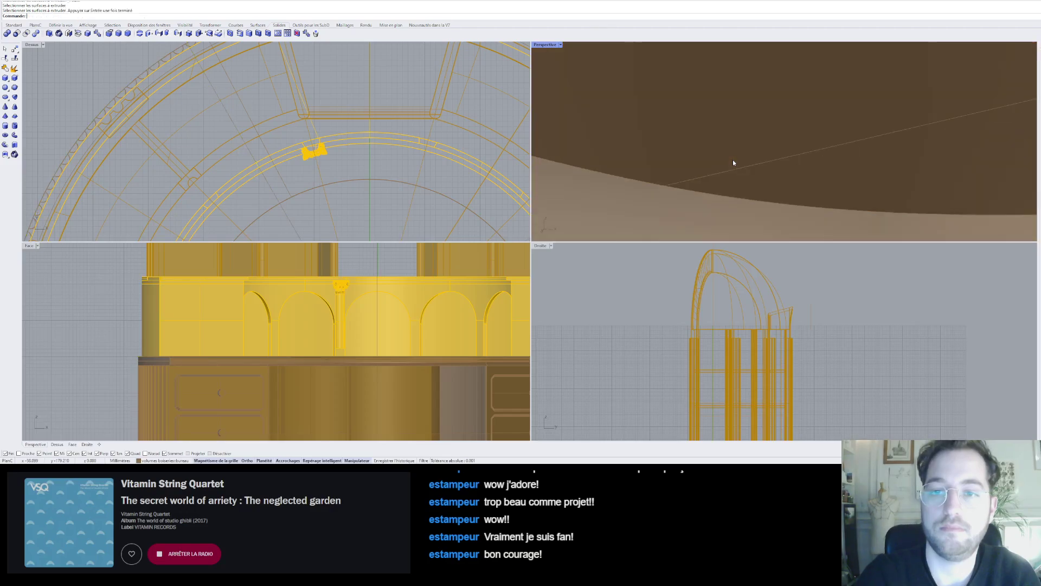
right_click_drag(733, 161, 735, 177)
scroll(724, 181, "up", 6)
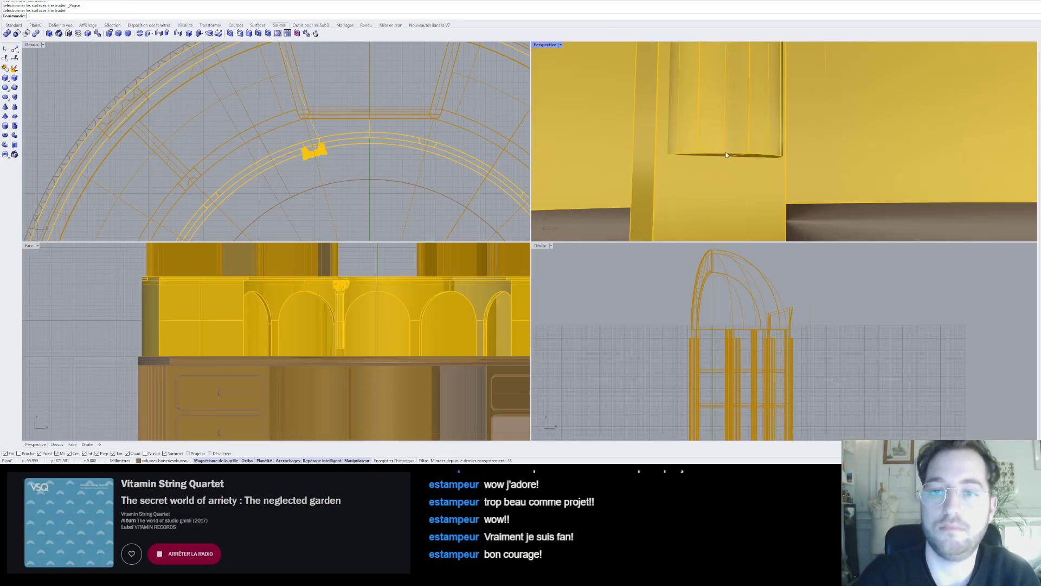
left_click(733, 156)
right_click(736, 158)
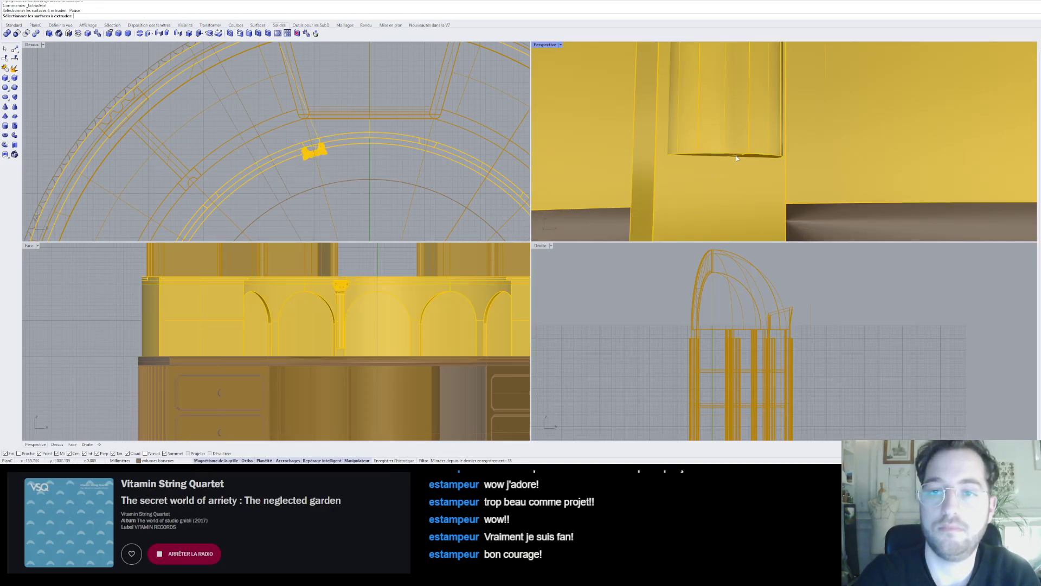
left_click(736, 157)
right_click(736, 157)
scroll(346, 281, "up", 5)
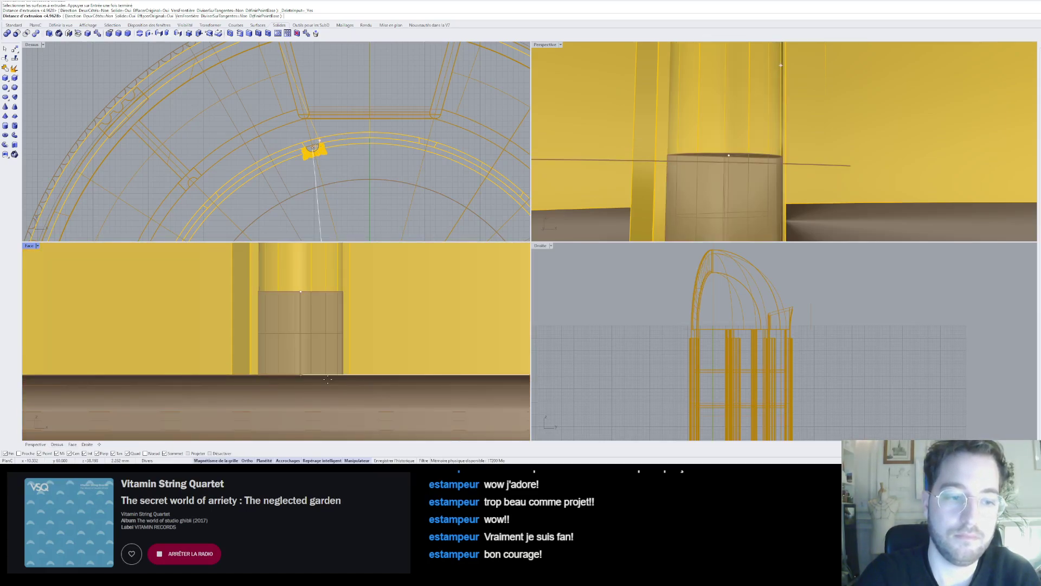
left_click(338, 375)
left_click(701, 163)
- Examine the lengthened column and how it stands between the arches of the arcade
scroll(705, 152, "down", 9)
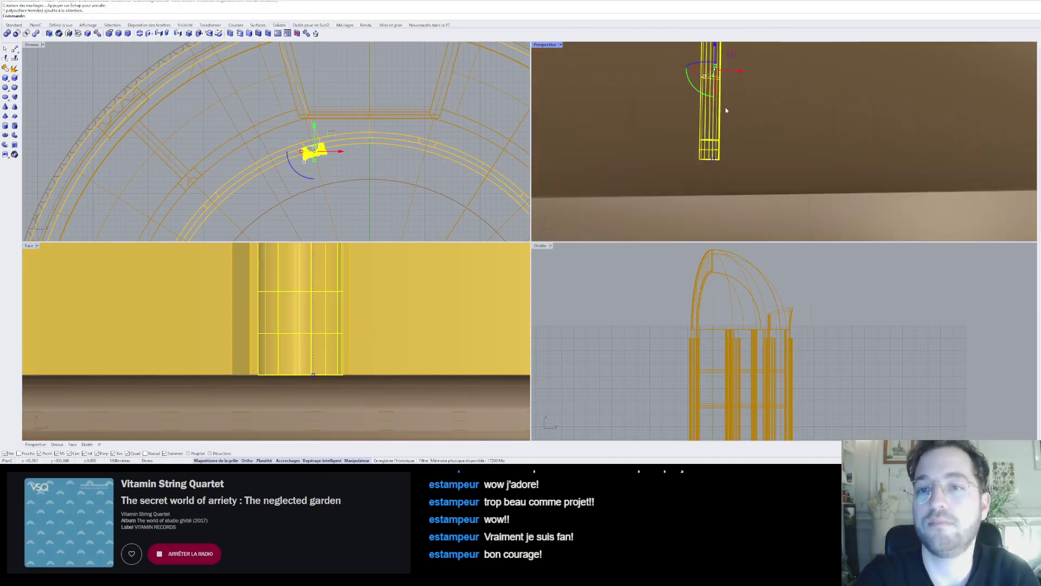
scroll(725, 106, "down", 5)
mouse_move(724, 107)
right_mouse_down()
mouse_move(714, 152)
mouse_move(732, 92)
mouse_move(726, 71)
mouse_move(731, 87)
right_mouse_up()
key("Escape")
scroll(714, 152, "up", 4)
scroll(726, 71, "down", 7)
scroll(734, 61, "up", 9)
scroll(733, 81, "down", 9)
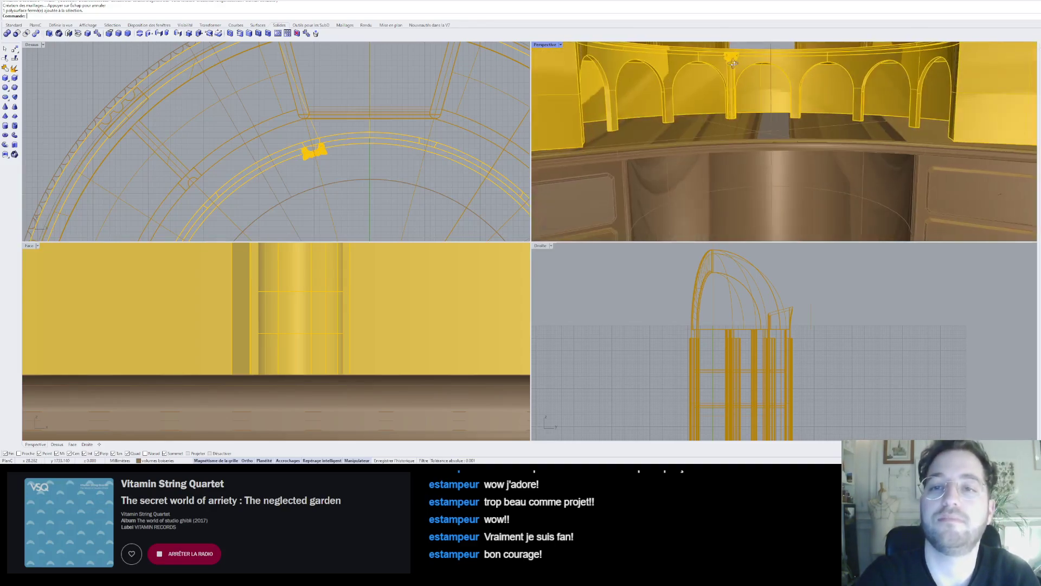
right_click(743, 64)
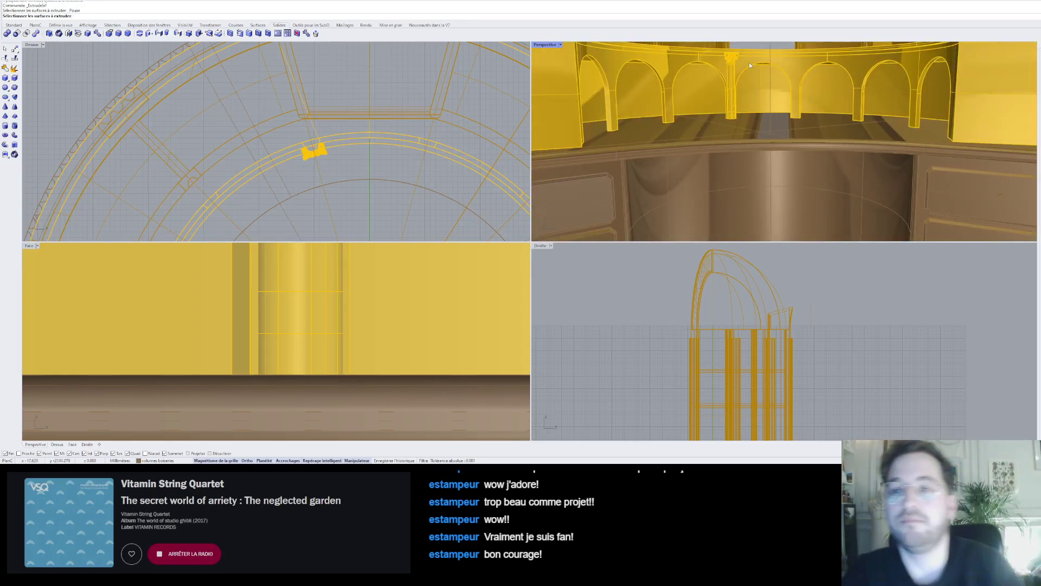
scroll(749, 63, "up", 6)
scroll(722, 61, "up", 2)
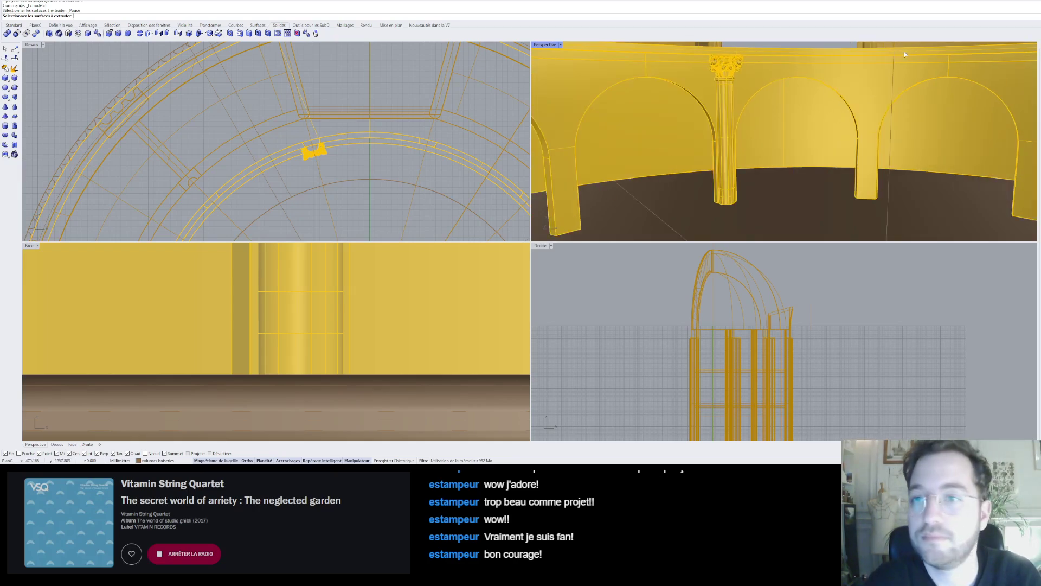
key("Escape")
mouse_move(724, 79)
right_mouse_down()
mouse_move(754, 83)
mouse_move(715, 88)
right_mouse_up()
left_click(719, 79)
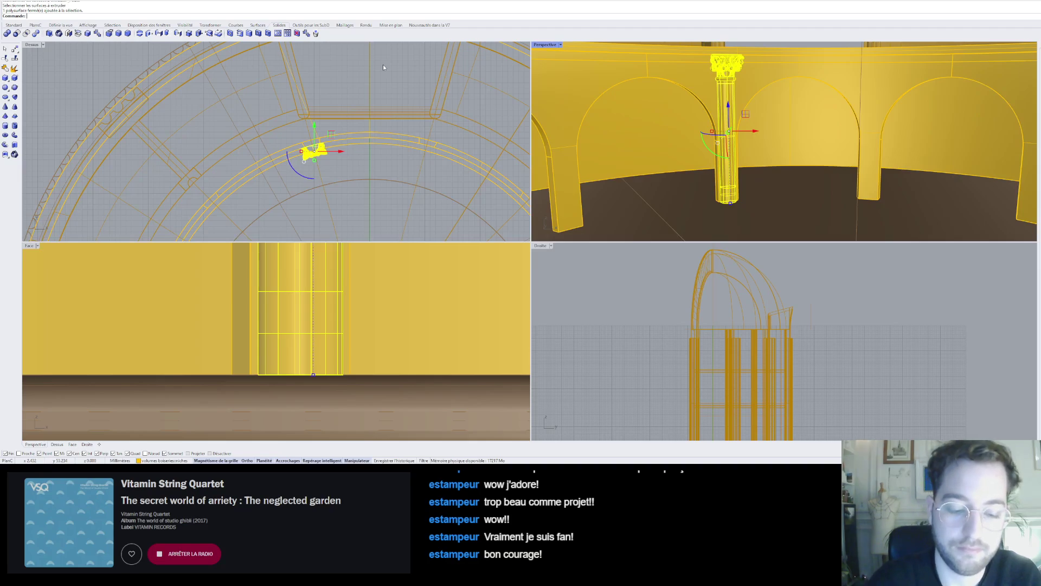
type("TransformerProgressivement")
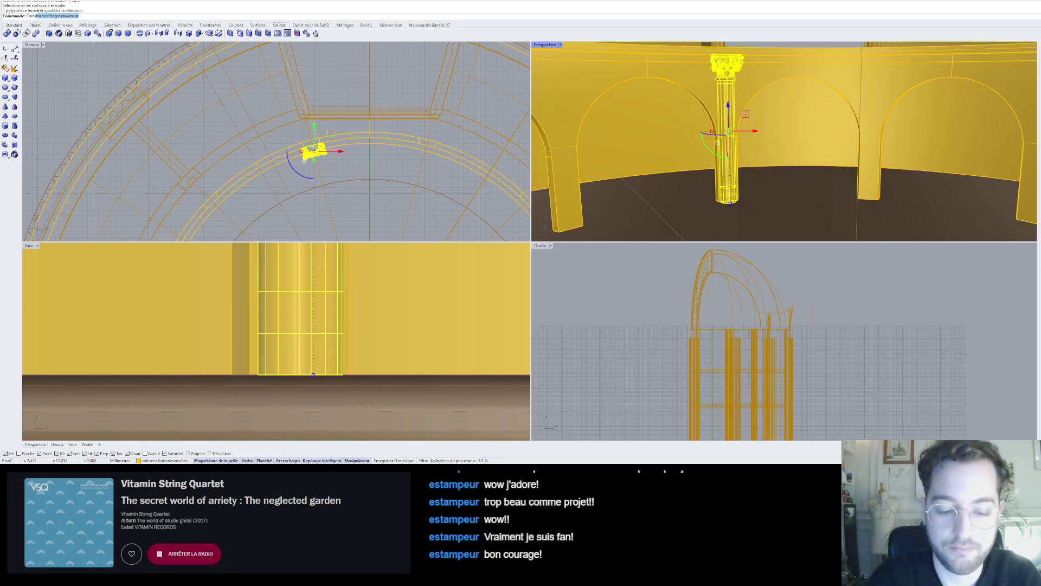
key("Return")
key("Return")
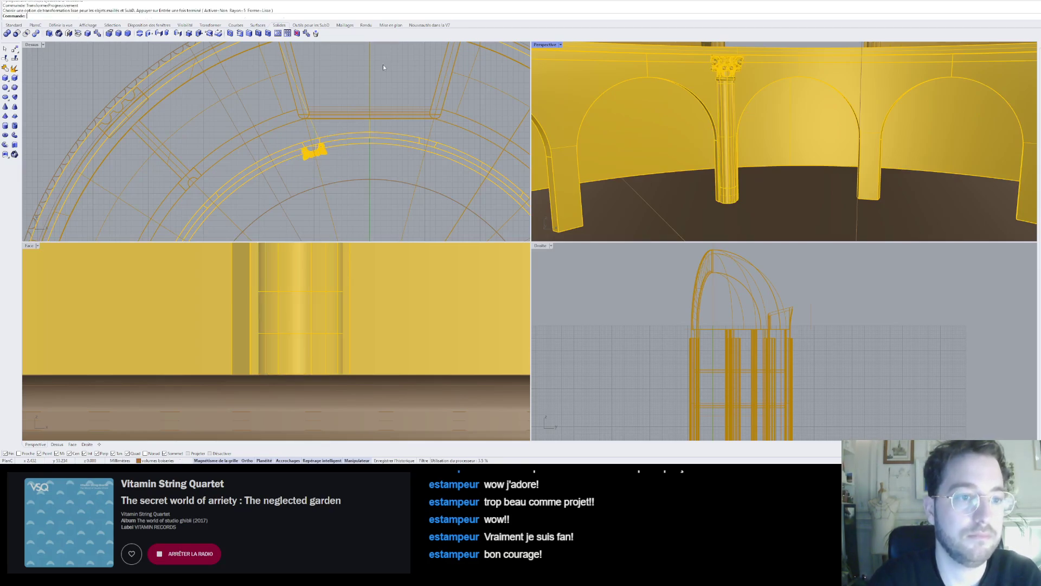
- Create a polar array of the column around the centre of the curved desk, with 12 elements over 360 degrees
left_click(710, 62)
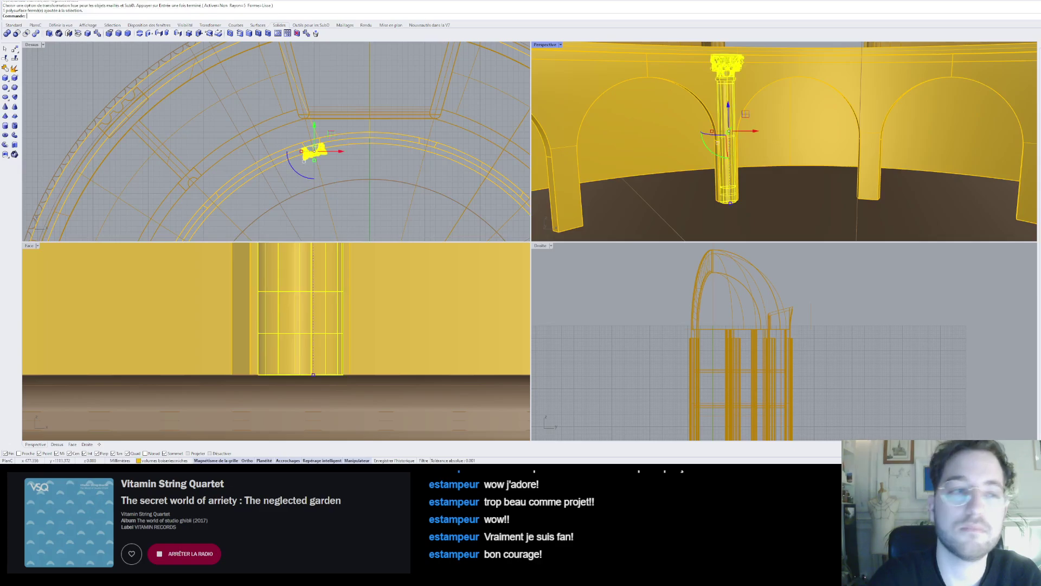
left_click(211, 25)
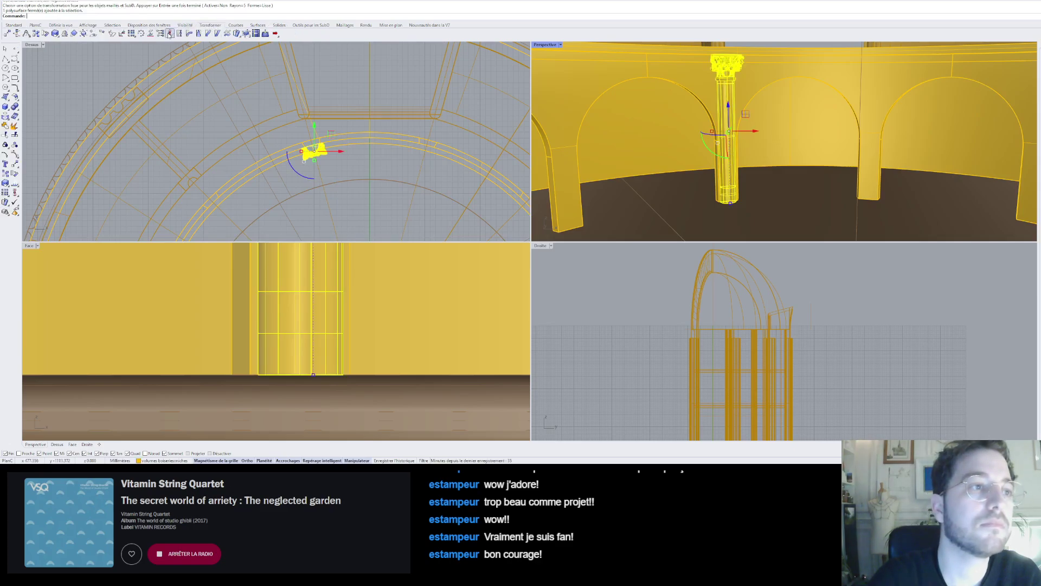
left_click(140, 33)
scroll(466, 114, "down", 1)
scroll(466, 114, "down", 2)
scroll(388, 158, "up", 5)
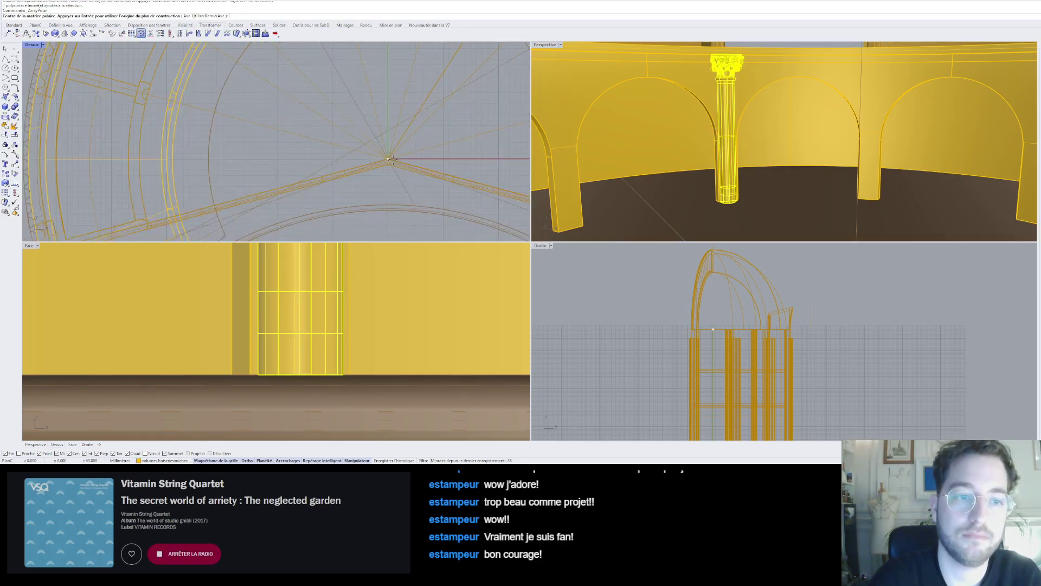
left_click(387, 159)
key("Return")
key("Return")
key("Return")
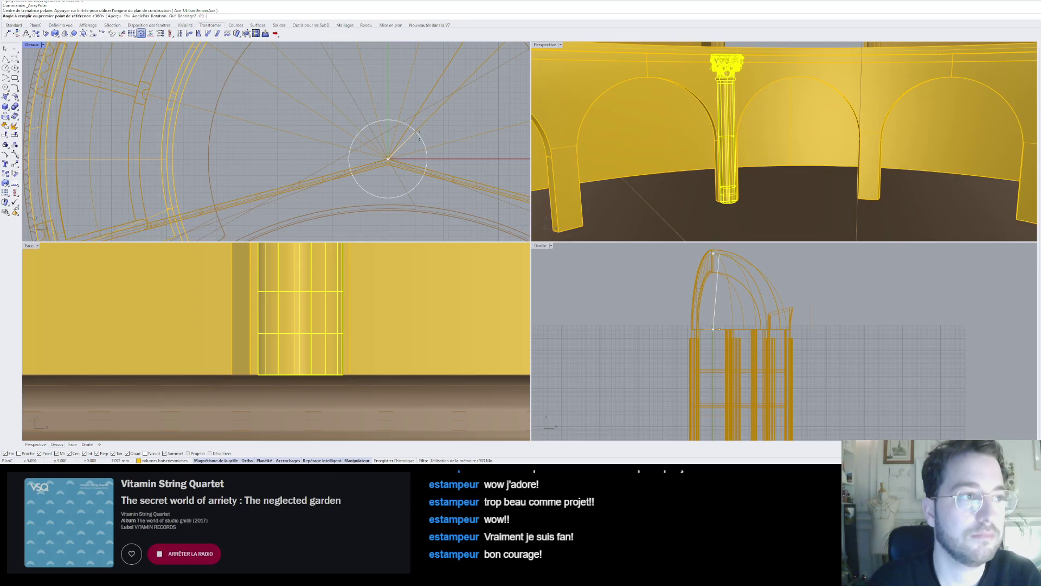
scroll(501, 125, "down", 6)
scroll(672, 118, "down", 12)
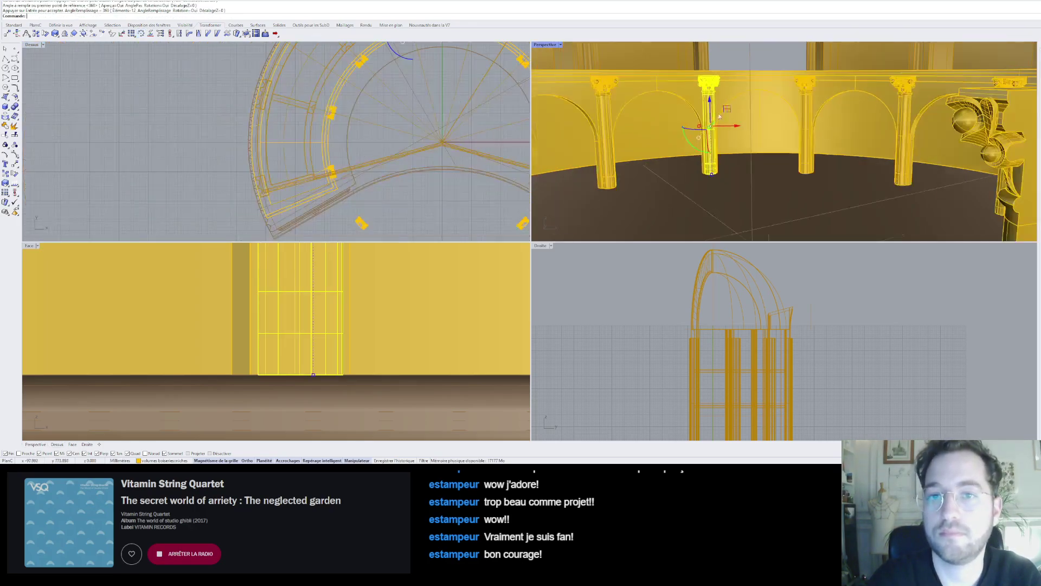
key("Escape")
- Delete the four arrayed column copies standing free across the open front of the desk
mouse_move(746, 111)
right_mouse_down()
mouse_move(760, 157)
mouse_move(753, 127)
right_mouse_up()
scroll(752, 126, "up", 6)
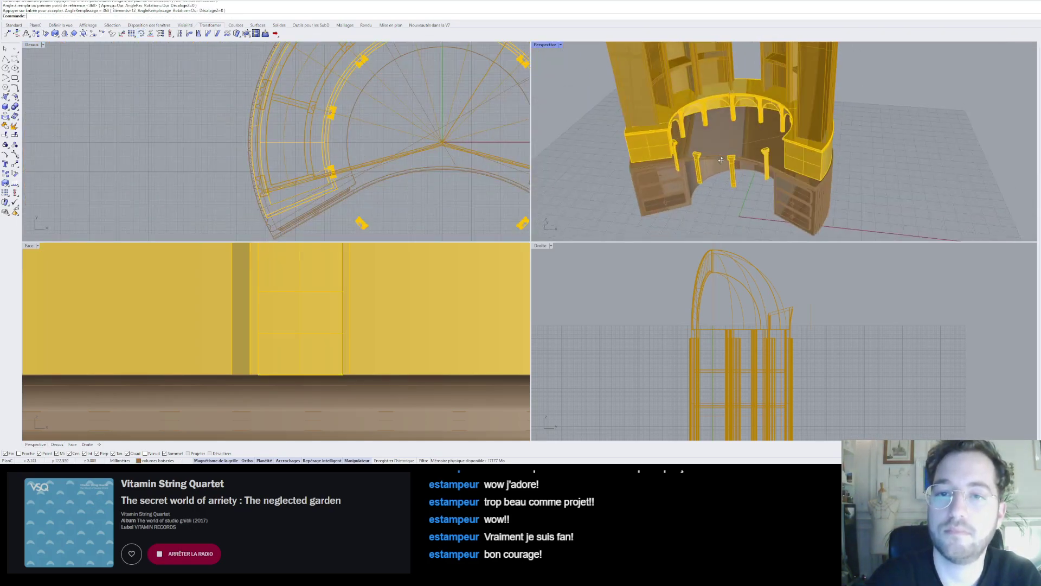
left_click(672, 130)
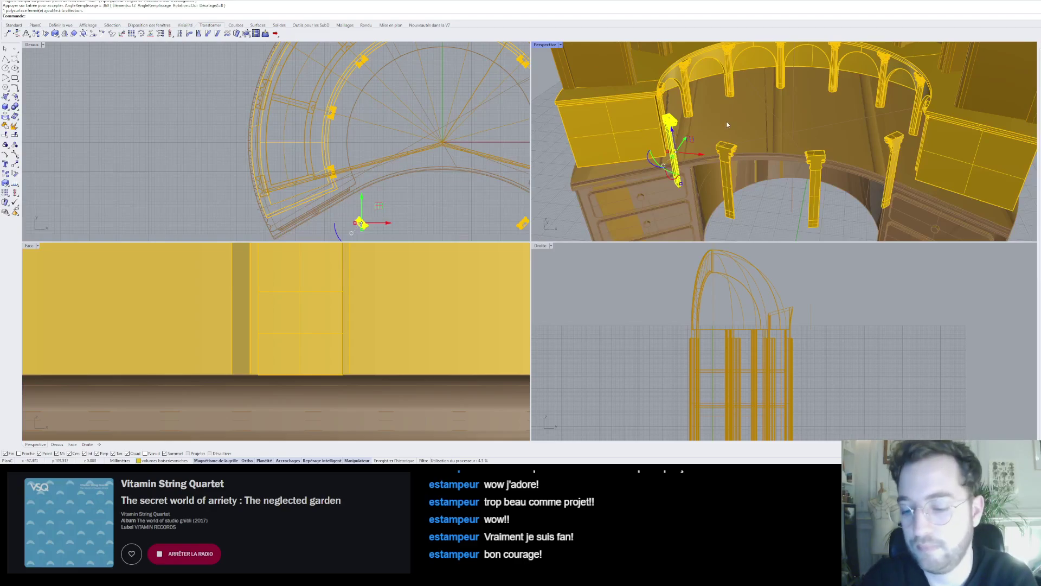
key("Delete")
left_click(743, 149)
key("Delete")
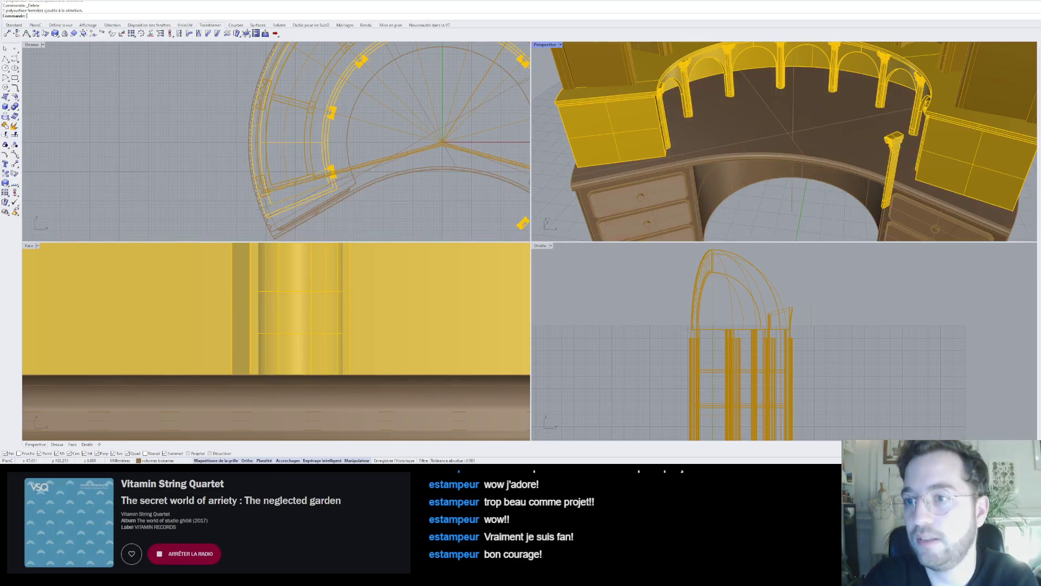
- Examine the remaining columns along the arcade, including those at both end cabinets
scroll(744, 202, "up", 10)
scroll(744, 163, "down", 10)
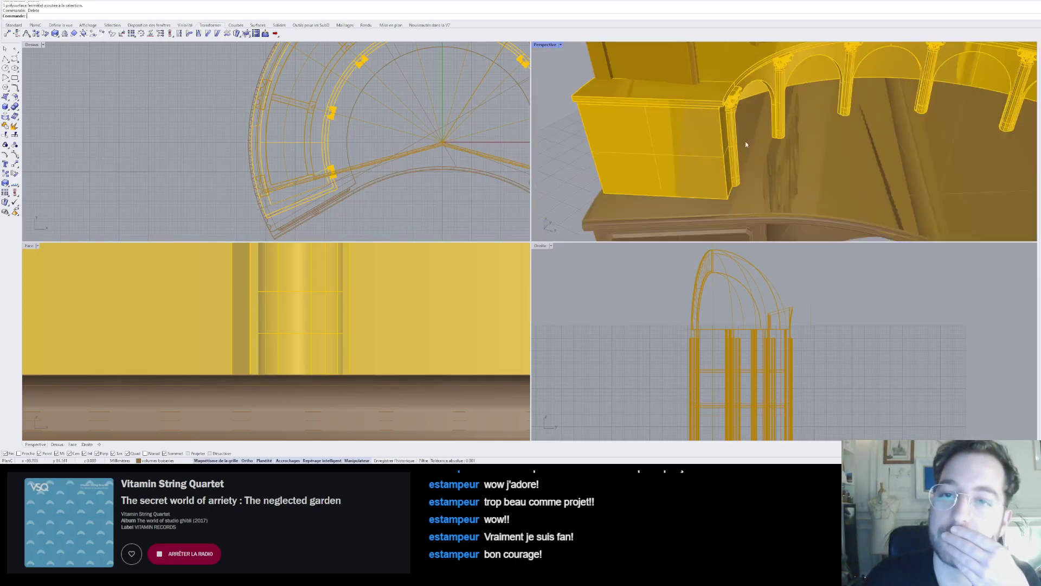
scroll(844, 139, "up", 6)
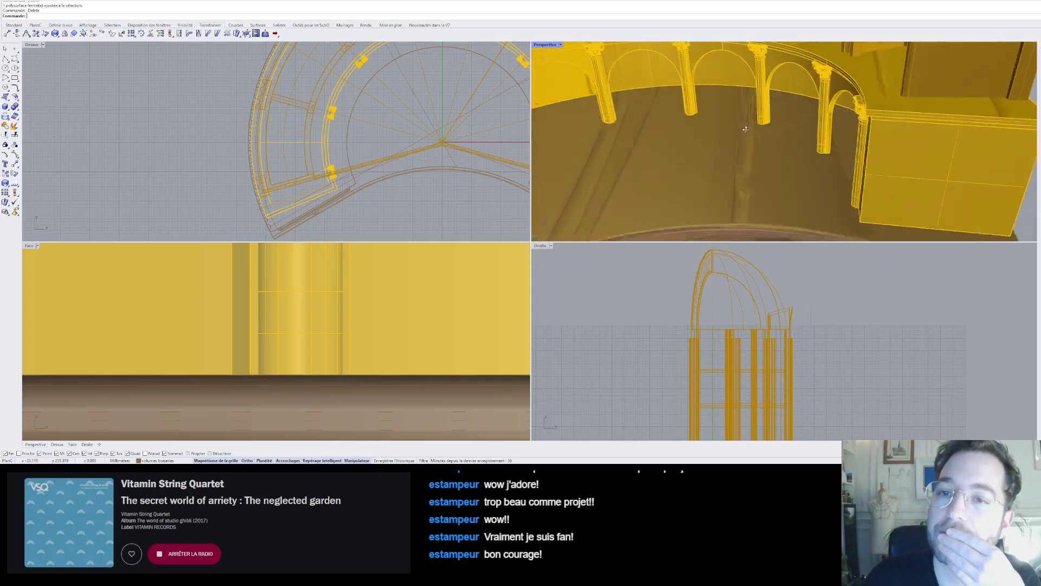
mouse_move(746, 128)
right_mouse_down()
mouse_move(767, 112)
mouse_move(736, 118)
right_mouse_up()
scroll(767, 112, "down", 8)
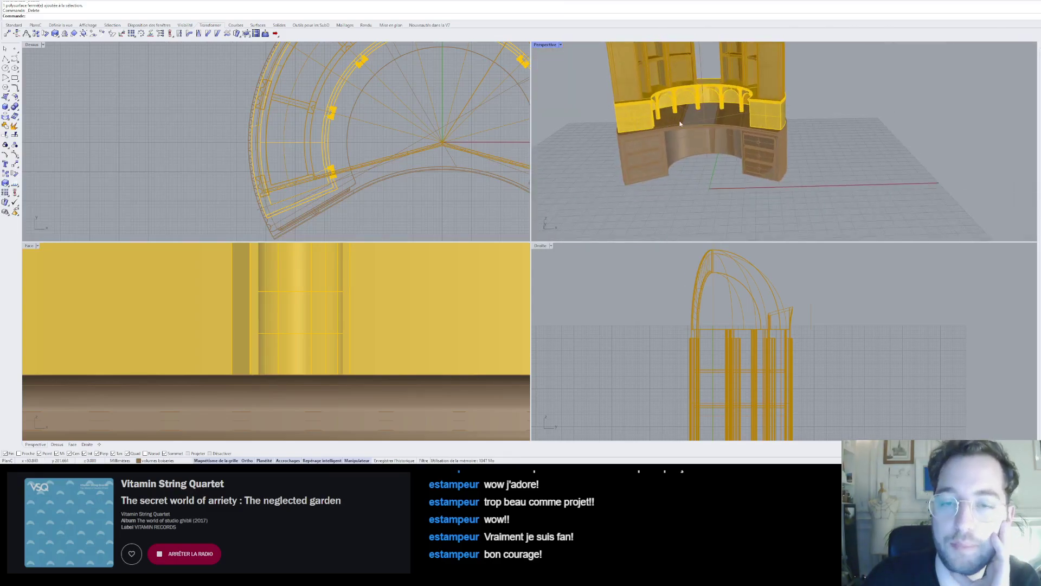
scroll(736, 118, "up", 5)
scroll(705, 103, "down", 4)
scroll(676, 86, "up", 8)
scroll(672, 88, "down", 6)
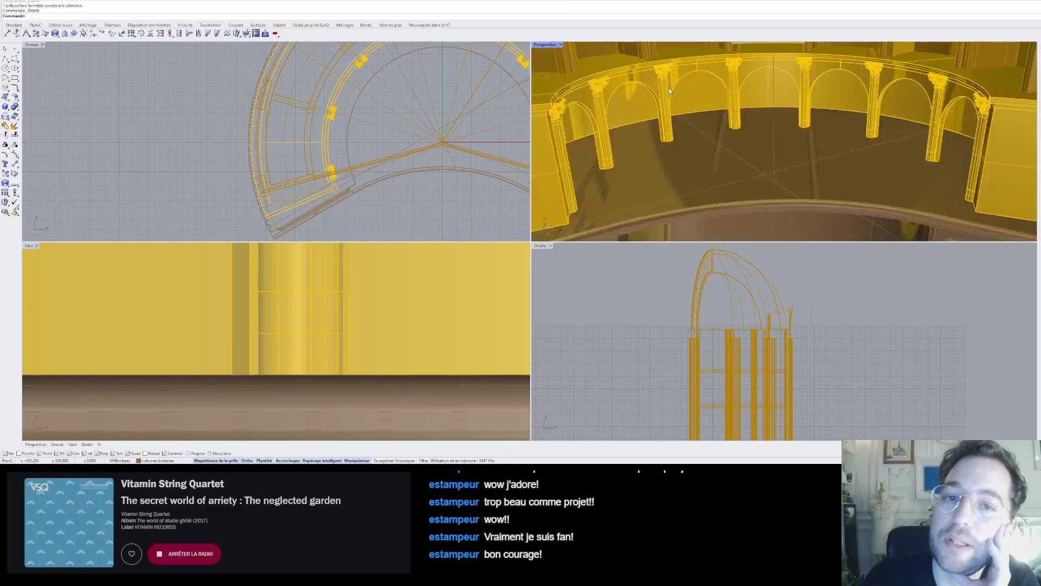
mouse_move(671, 94)
right_mouse_down()
mouse_move(693, 70)
mouse_move(705, 91)
mouse_move(669, 90)
mouse_move(685, 89)
right_mouse_up()
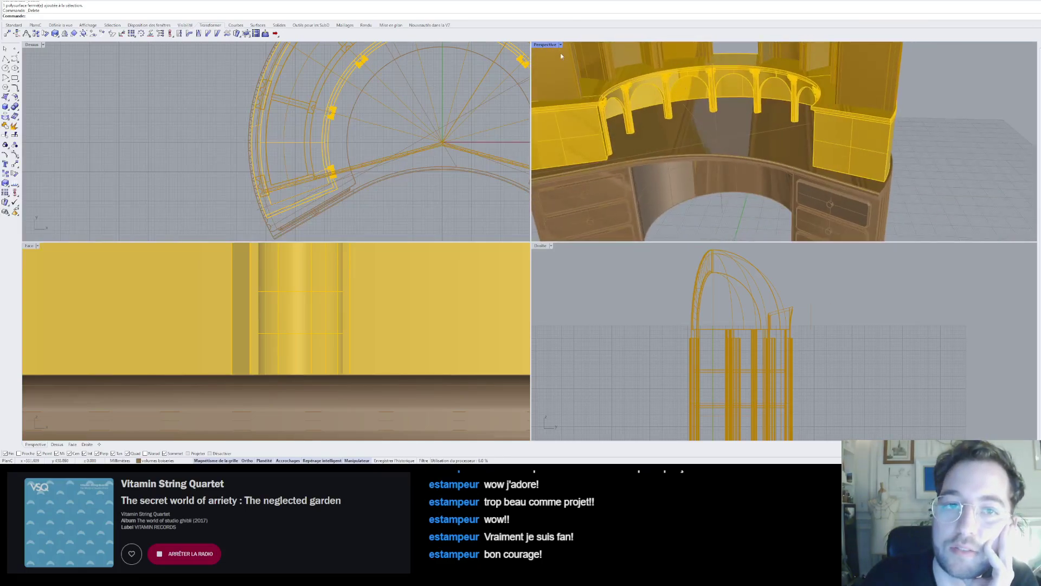
- Set the perspective view to the Arctique display mode and inspect the capitals and shafts along the arcade
left_click(555, 132)
scroll(676, 108, "down", 9)
scroll(657, 94, "up", 6)
scroll(730, 110, "up", 10)
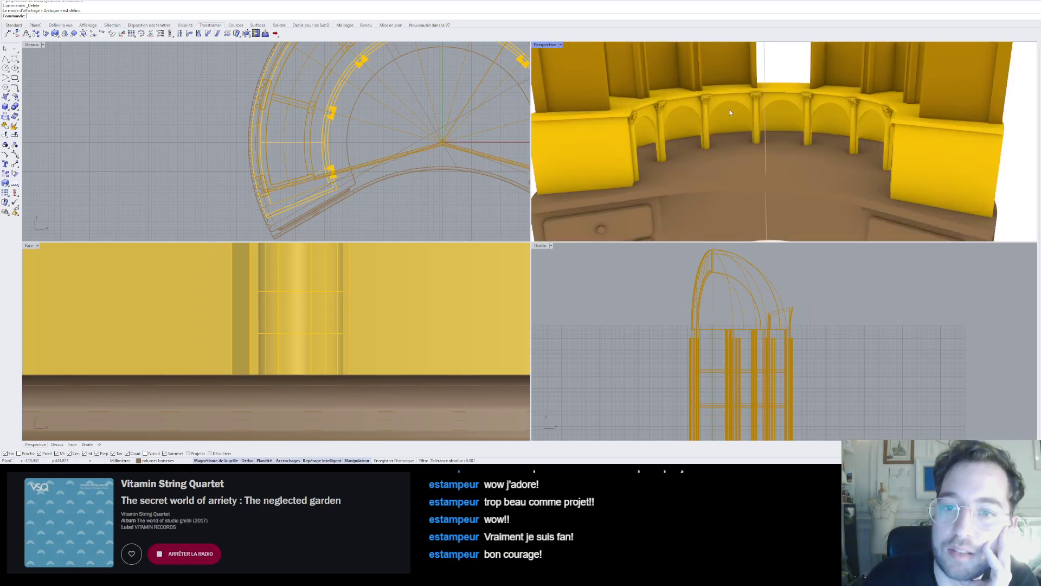
scroll(683, 76, "down", 10)
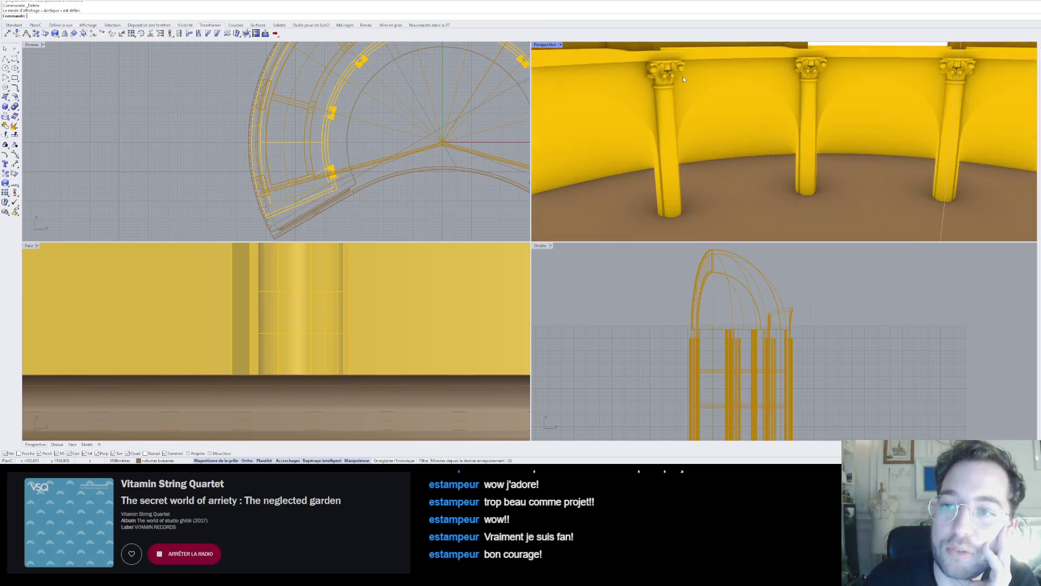
scroll(695, 87, "down", 2)
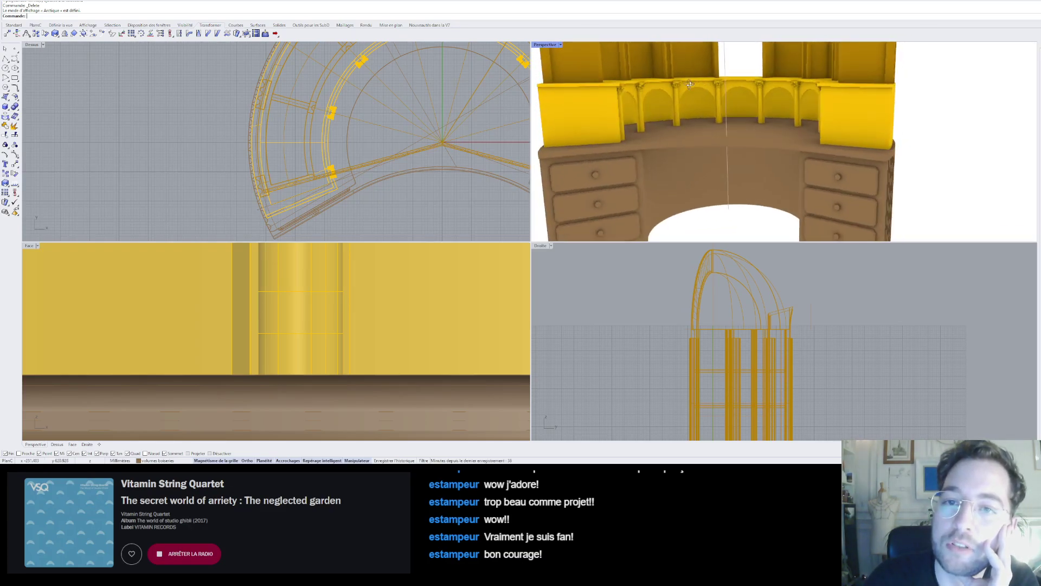
scroll(678, 87, "up", 2)
scroll(678, 87, "down", 6)
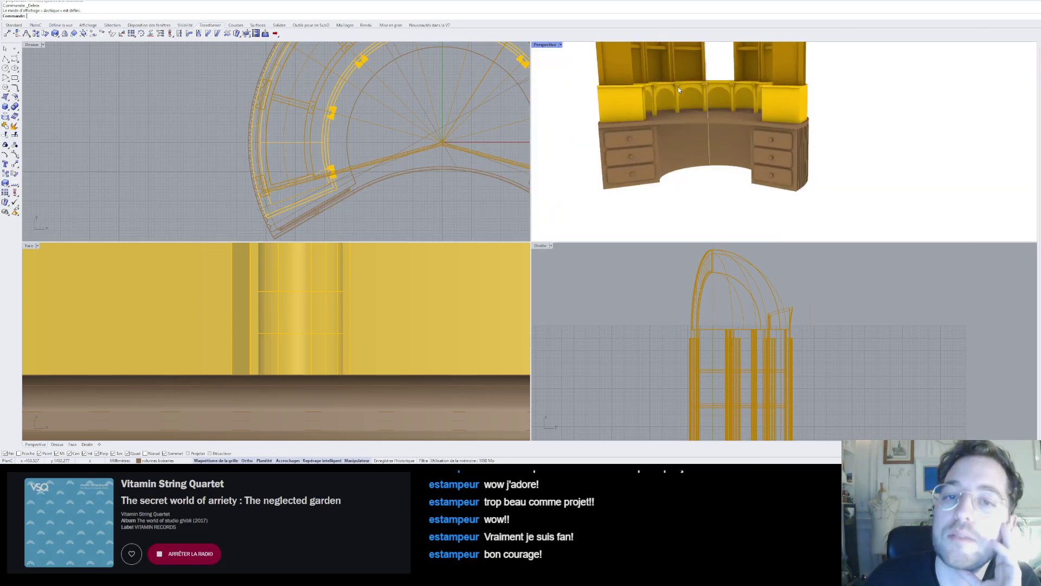
- Examine the complete desk with its colonnade, side cabinets and upper shelves from several angles and distances
scroll(689, 124, "up", 5)
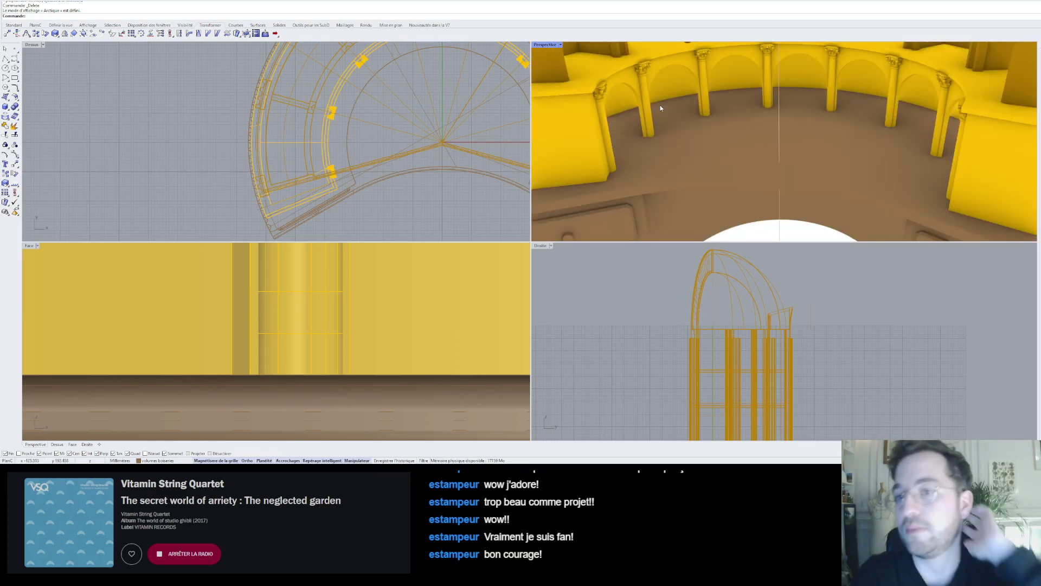
scroll(661, 108, "down", 4)
right_click_drag(661, 108, 710, 135)
scroll(695, 102, "down", 7)
scroll(695, 97, "up", 3)
scroll(712, 142, "up", 3)
scroll(705, 141, "up", 3)
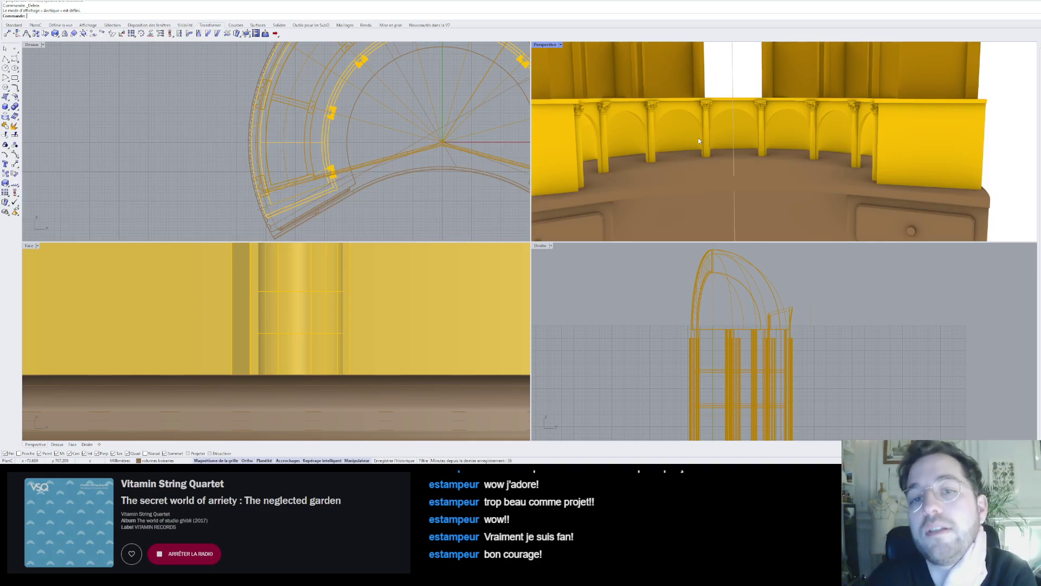
scroll(698, 140, "down", 5)
scroll(696, 132, "up", 3)
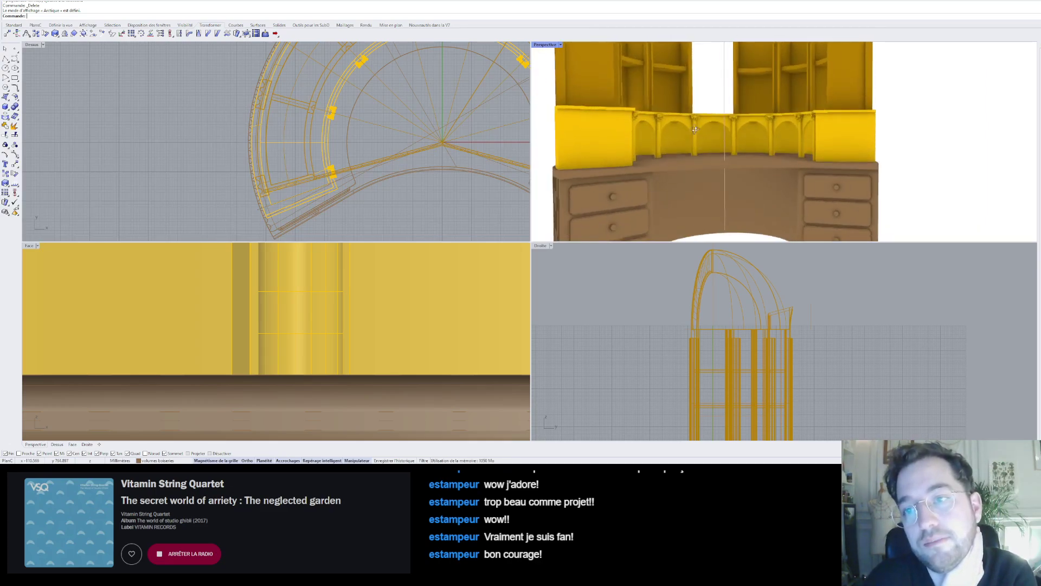
right_click_drag(695, 129, 657, 136)
scroll(673, 160, "down", 5)
scroll(653, 131, "up", 3)
scroll(654, 128, "down", 3)
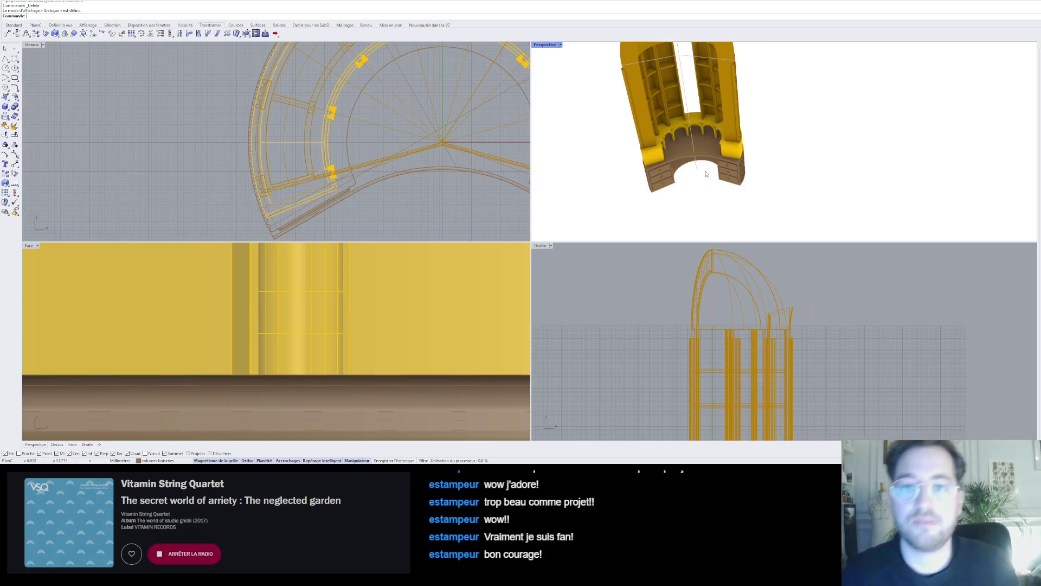
- Examine the arcade columns, the side cabinets and the left cabinet's plain front above the drawers from several angles
right_click_drag(707, 172, 671, 152)
scroll(671, 152, "up", 2)
scroll(673, 151, "up", 6)
scroll(703, 96, "up", 4)
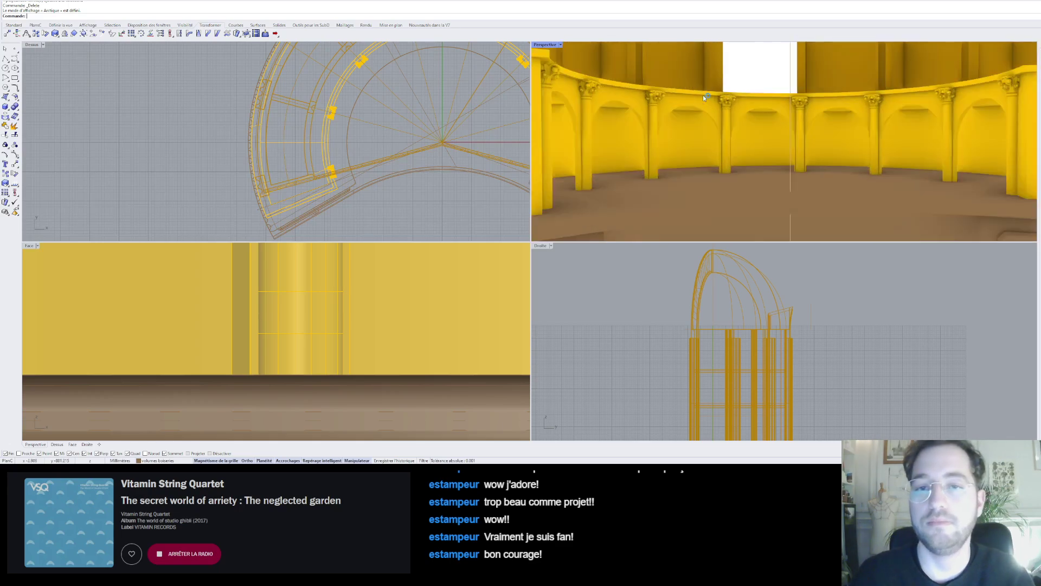
scroll(703, 95, "down", 4)
mouse_move(703, 96)
right_mouse_down()
mouse_move(693, 131)
mouse_move(694, 108)
right_mouse_up()
scroll(561, 106, "up", 6)
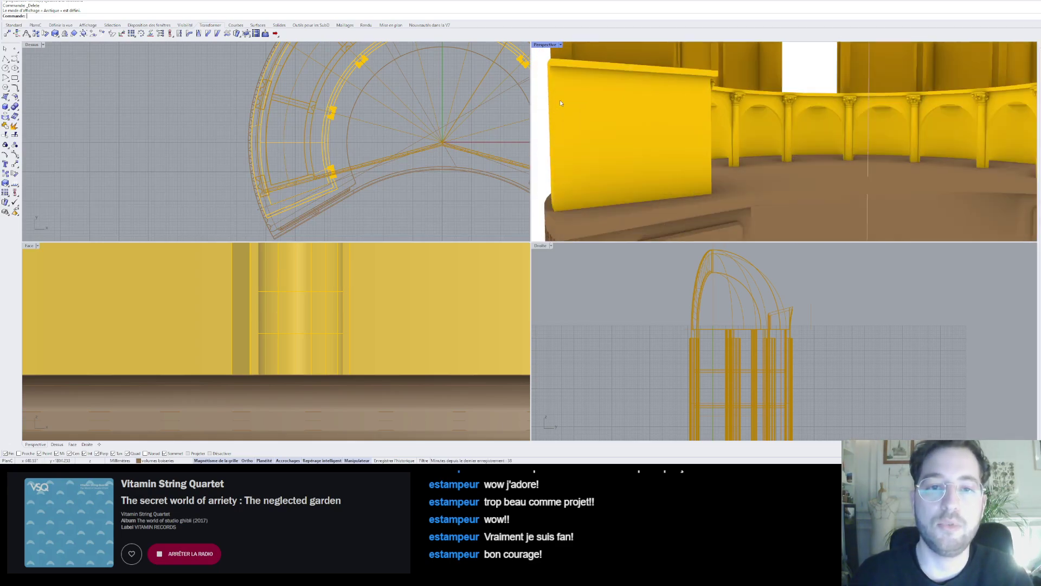
scroll(650, 132, "down", 3)
scroll(651, 132, "down", 6)
right_click_drag(635, 140, 613, 156)
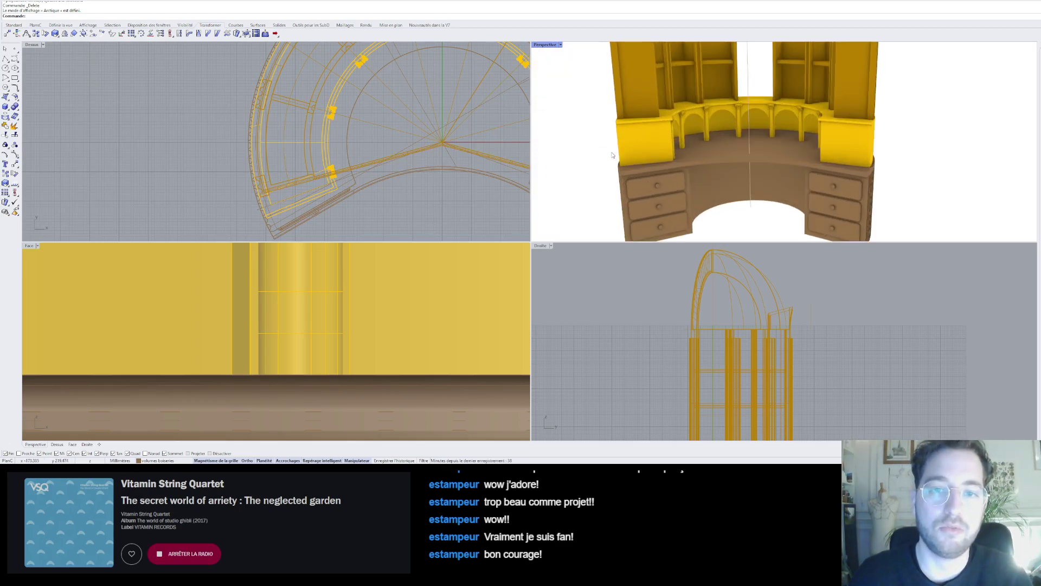
scroll(613, 155, "up", 6)
scroll(683, 132, "down", 4)
right_click_drag(684, 131, 663, 118)
scroll(661, 124, "up", 7)
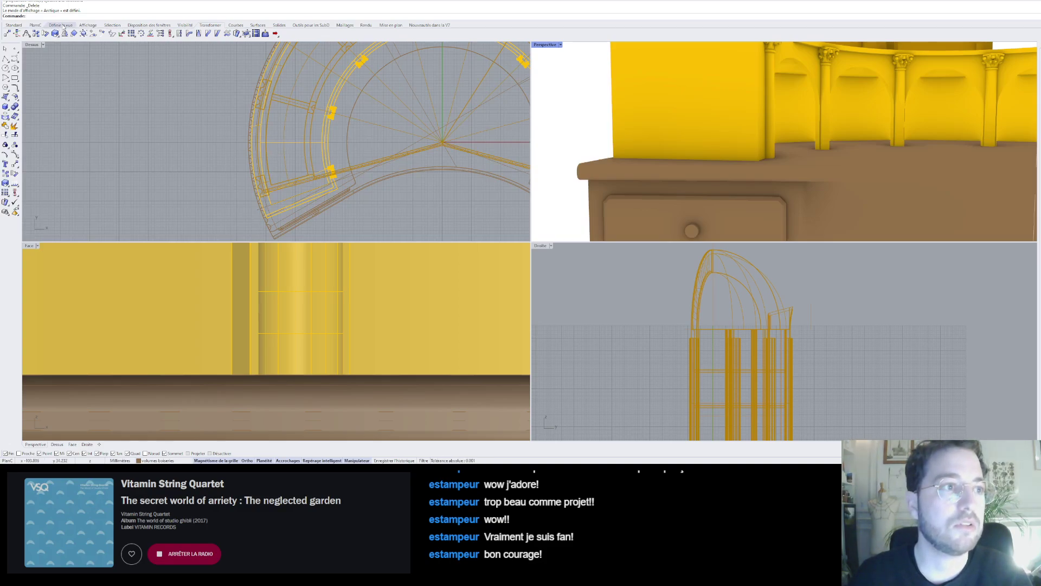
- Set the perspective construction plane by three points on the left end cabinet's front face and view it in plan
left_click(13, 25)
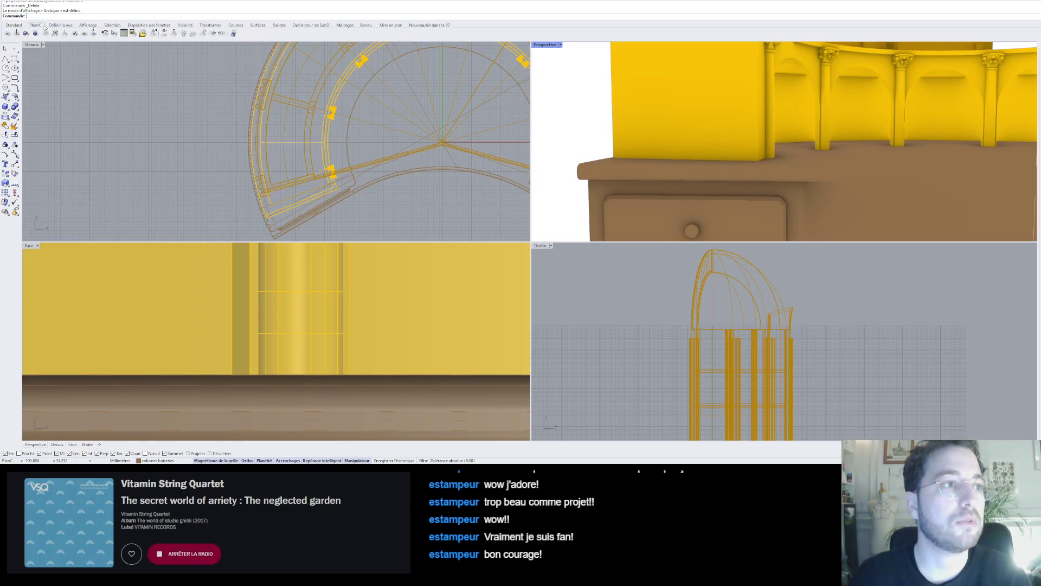
left_click(75, 34)
left_click(614, 158)
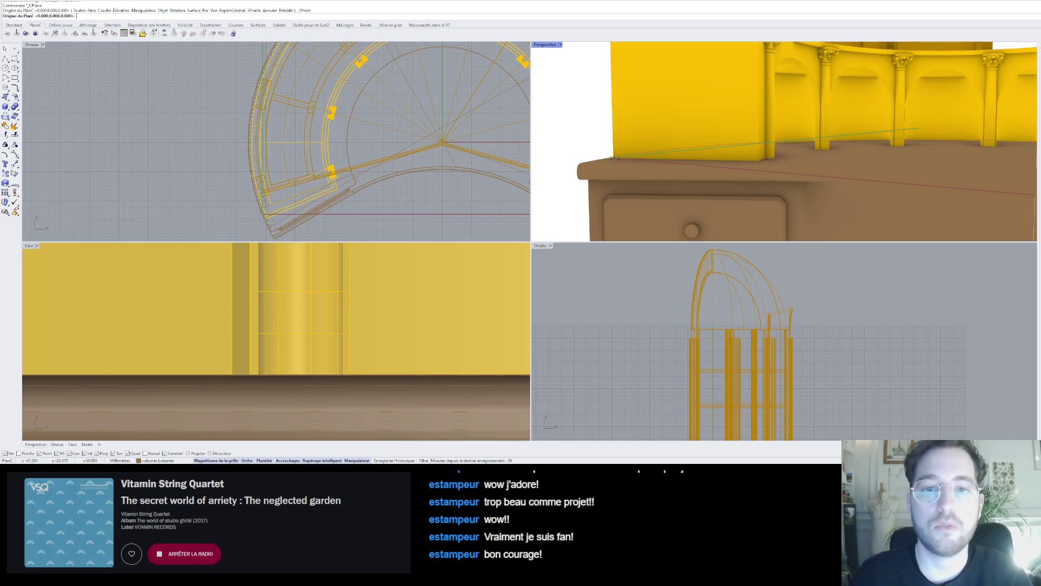
left_click(756, 160)
scroll(756, 161, "down", 5)
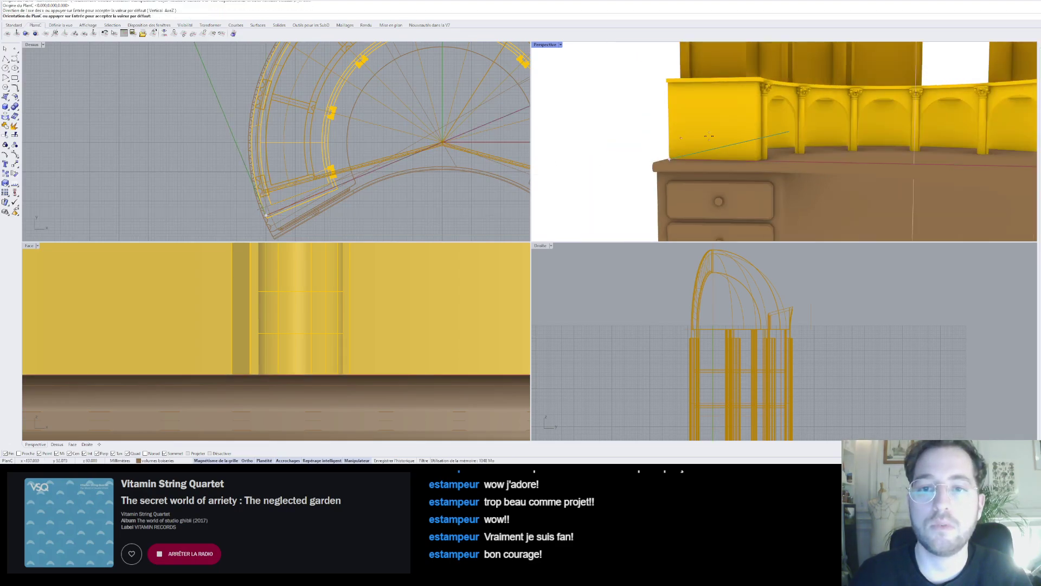
left_click(668, 103)
right_click_drag(685, 116, 710, 125)
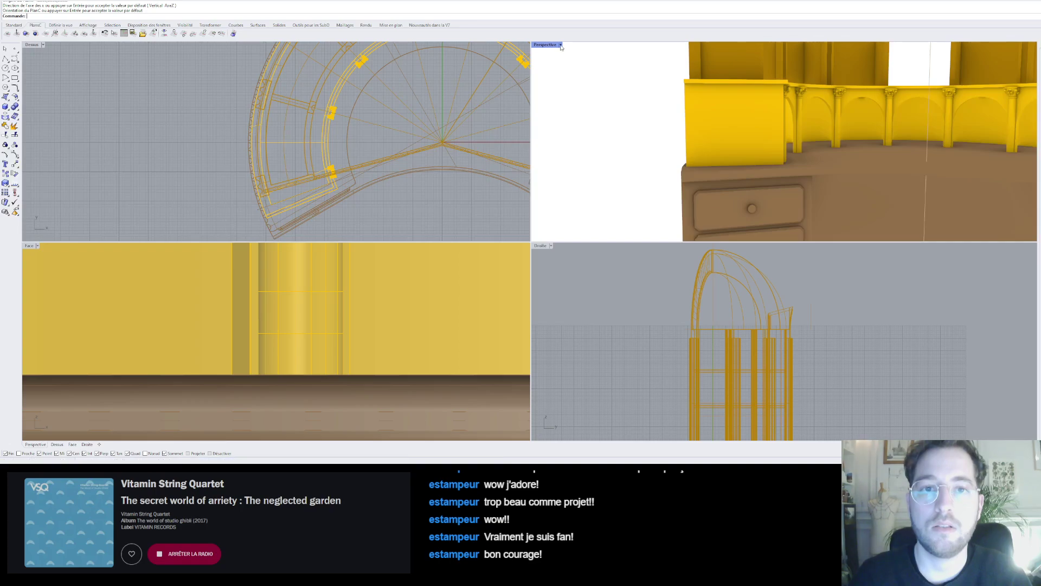
left_click(629, 222)
scroll(829, 134, "up", 4)
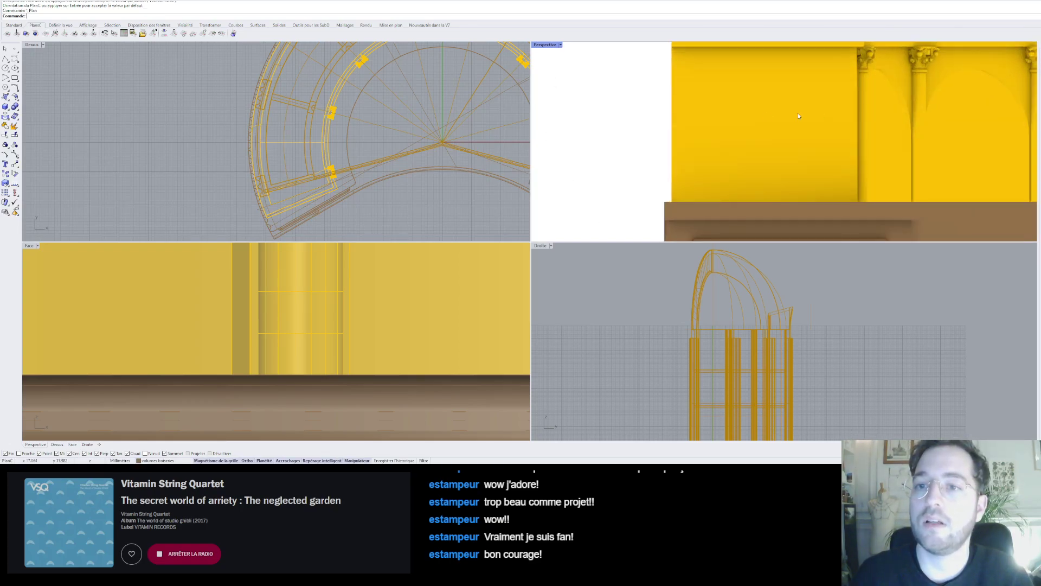
left_click(4, 58)
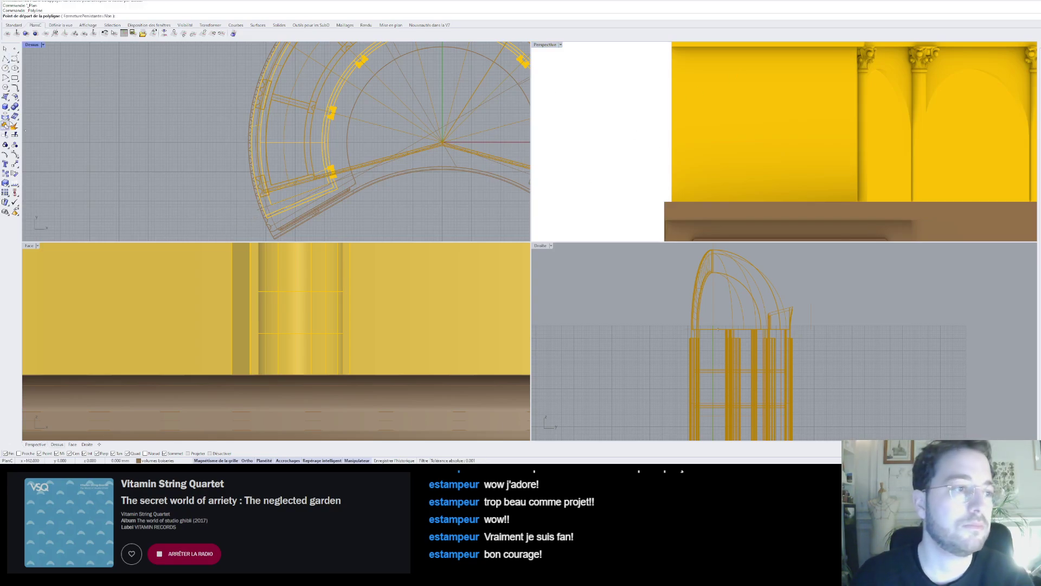
left_click(14, 77)
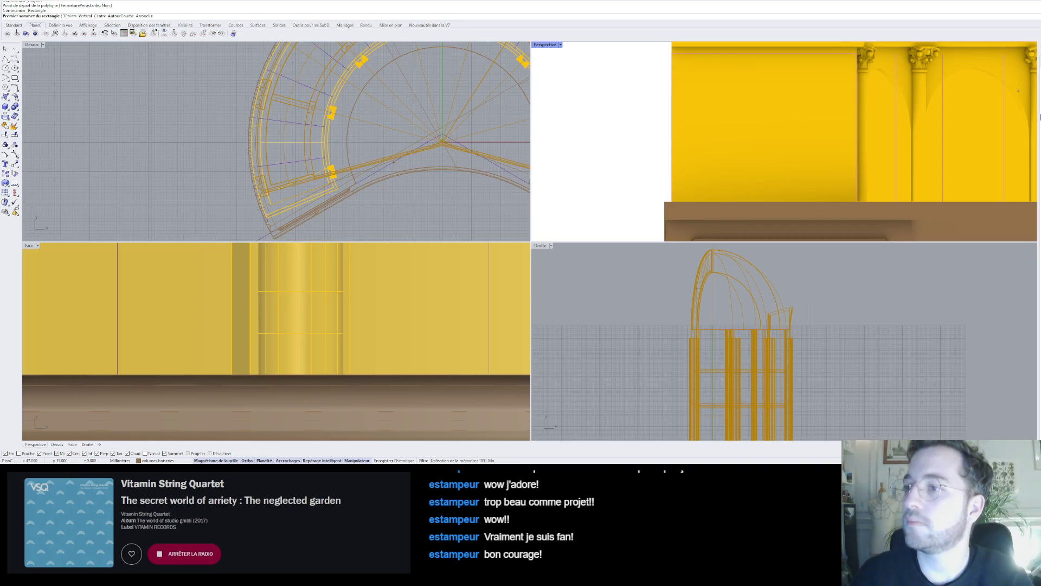
left_click(680, 62)
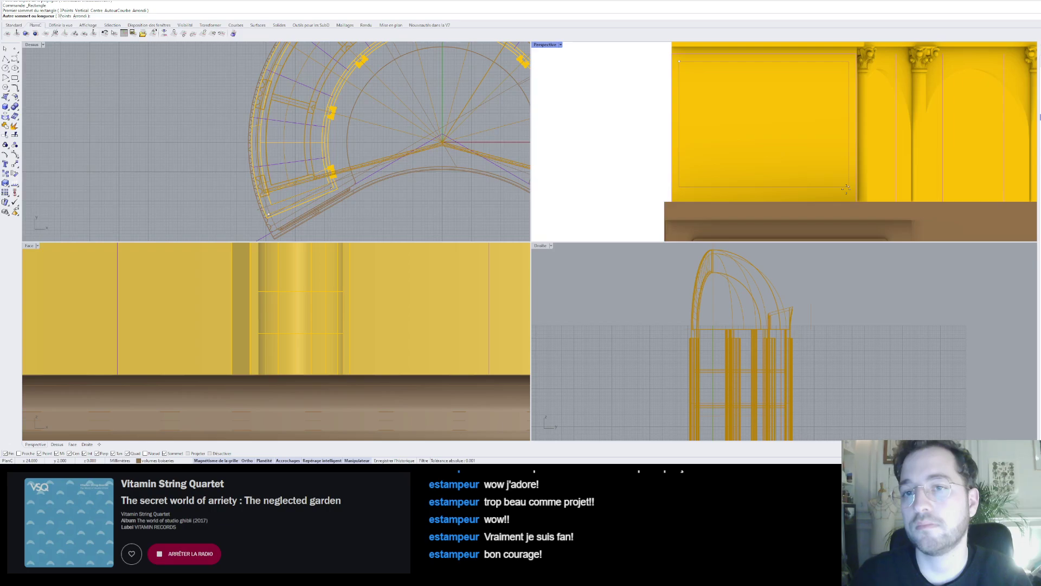
key("Escape")
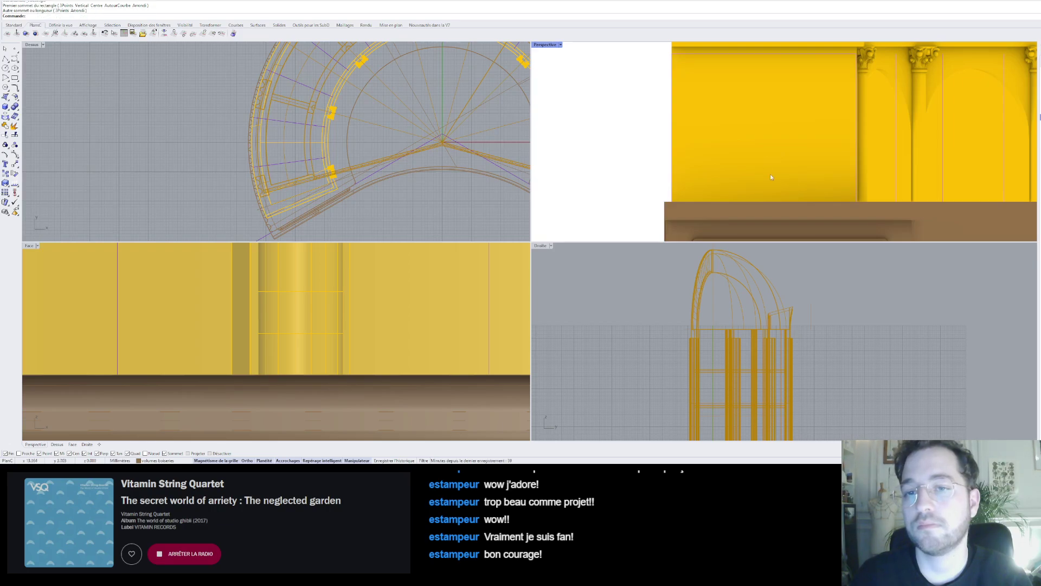
- Sketch a circle about 11 mm in diameter on the cabinet front and another of about 4 mm near its left edge
scroll(762, 169, "down", 3)
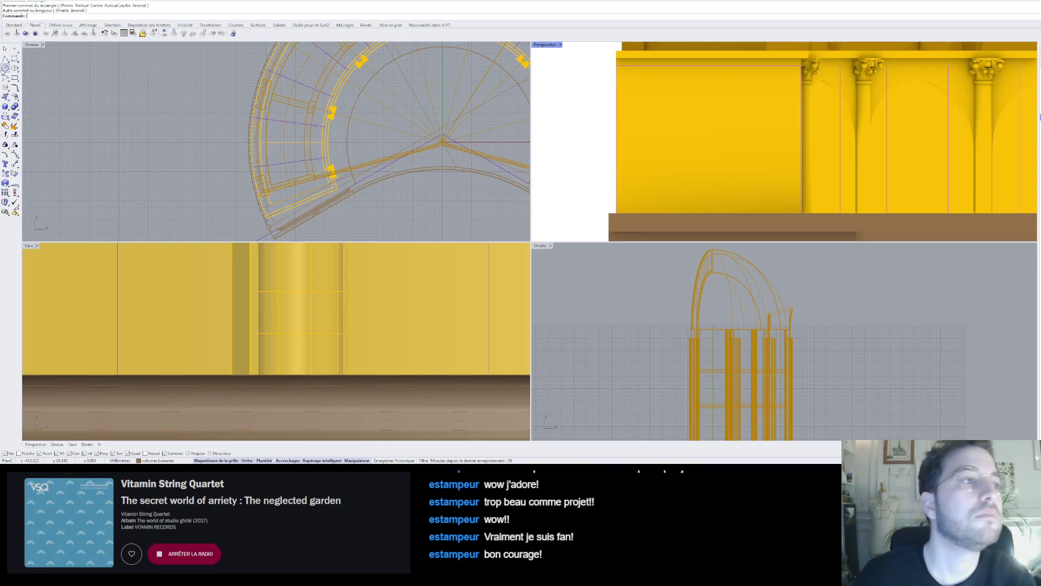
left_click(5, 68)
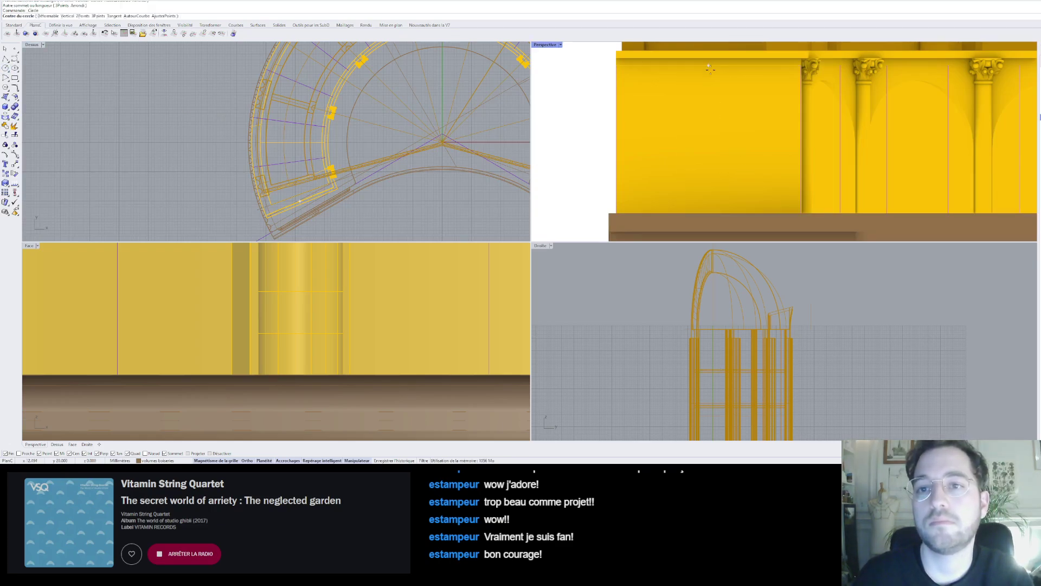
left_click(707, 115)
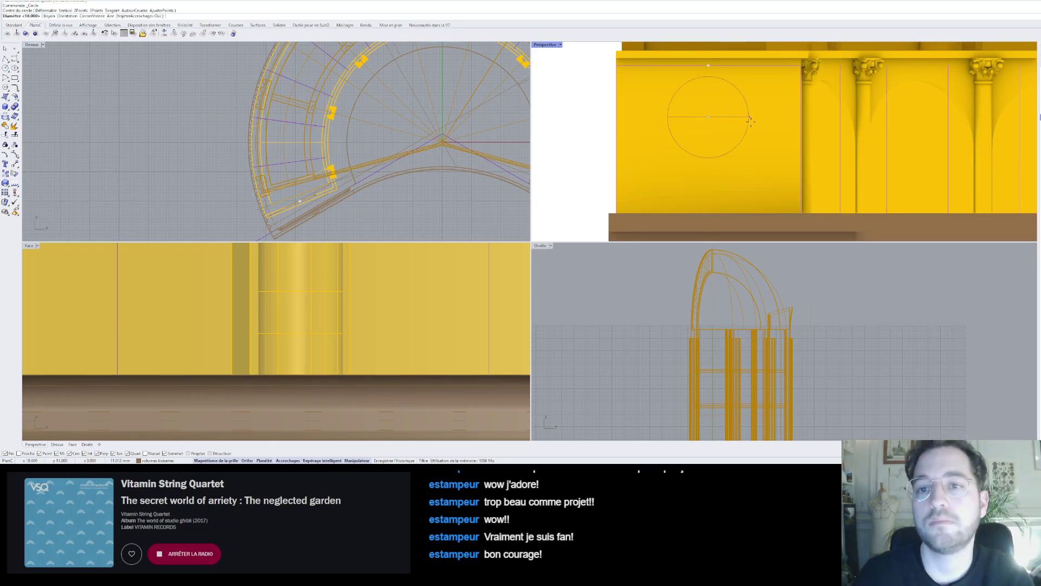
key("Return")
key("Return")
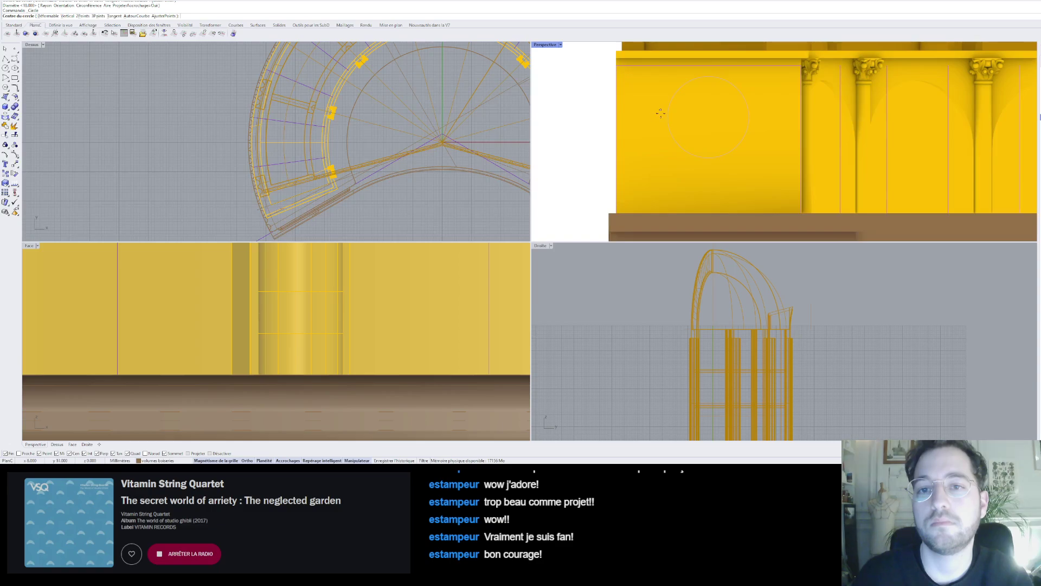
left_click(643, 140)
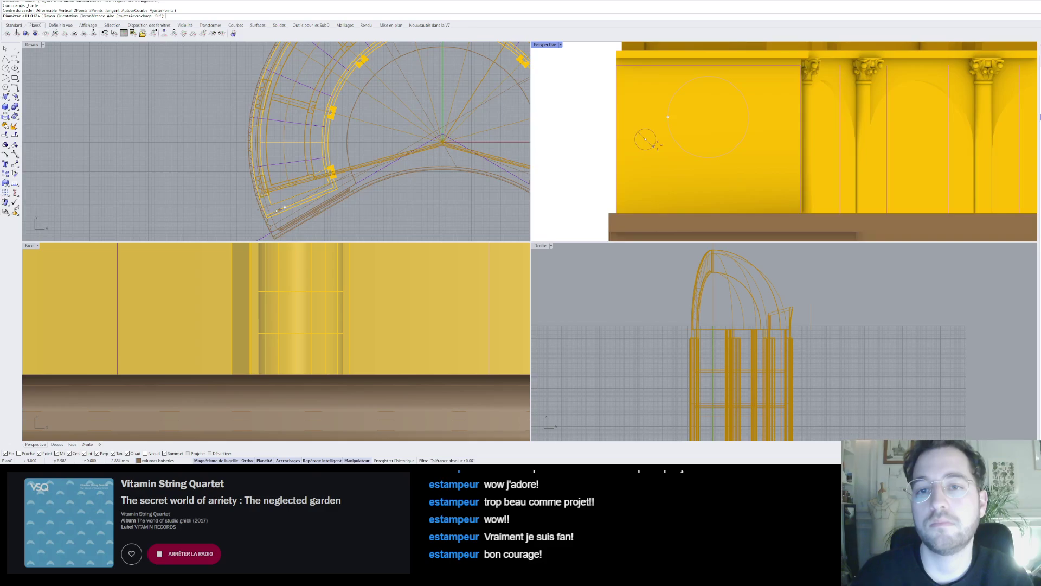
left_click(659, 145)
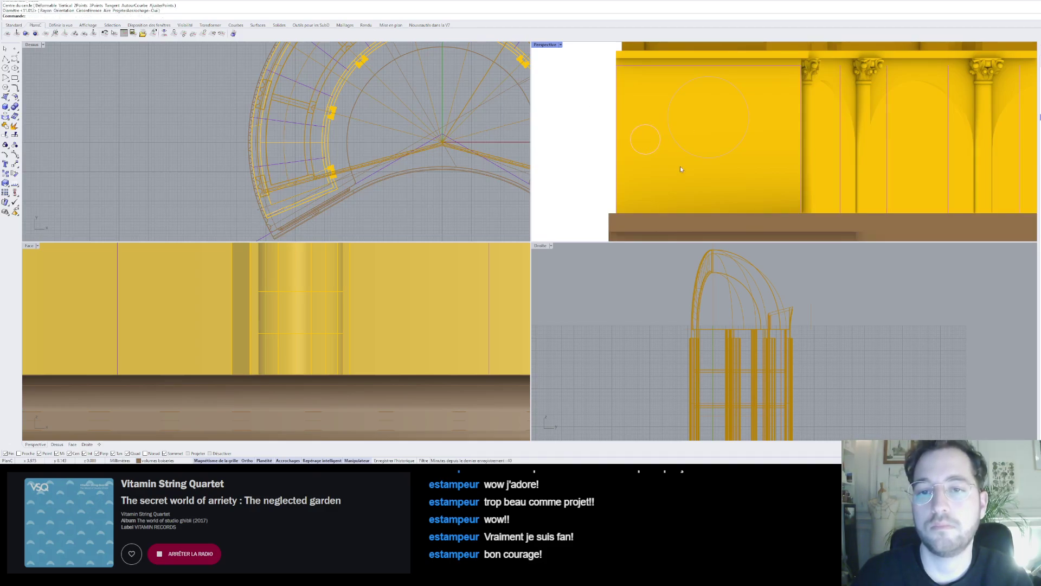
- Delete both circles from the cabinet front
left_click(659, 145)
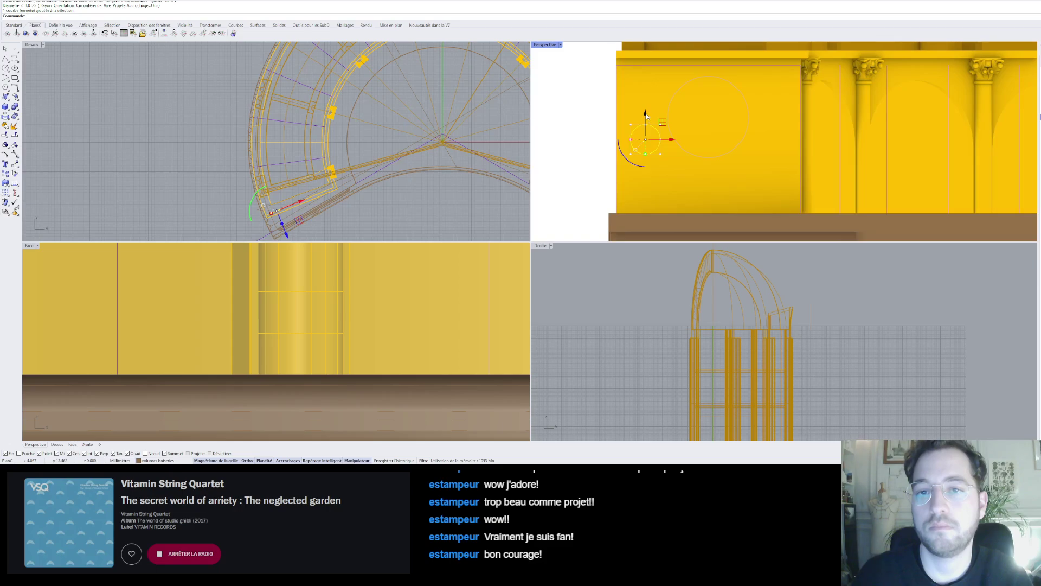
key("Delete")
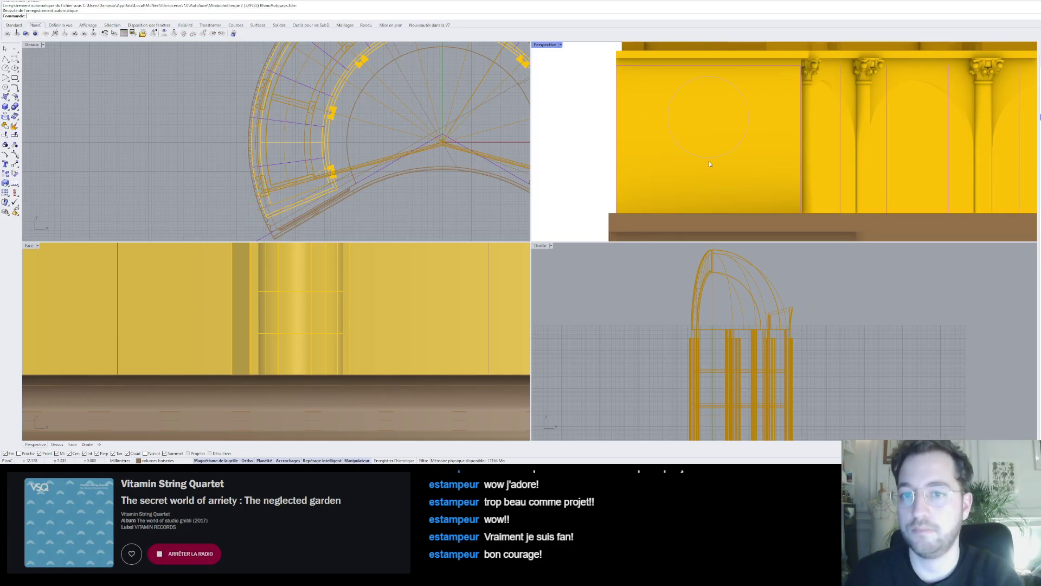
left_click(707, 157)
key("Delete")
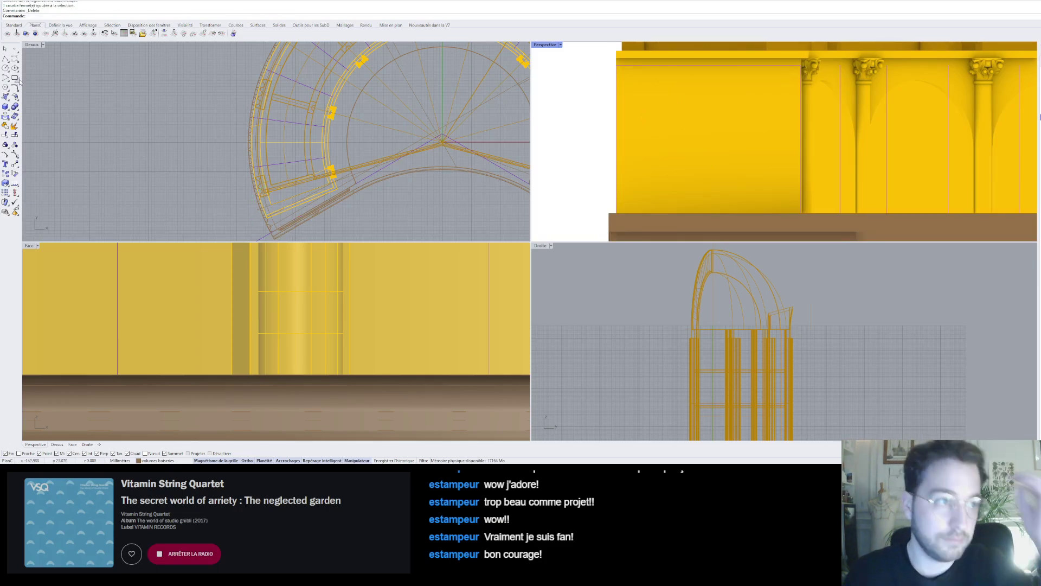
- Turn off the centre object snap and draw a 10 mm diameter circle centred on the cabinet front's bottom edge
left_click(5, 68)
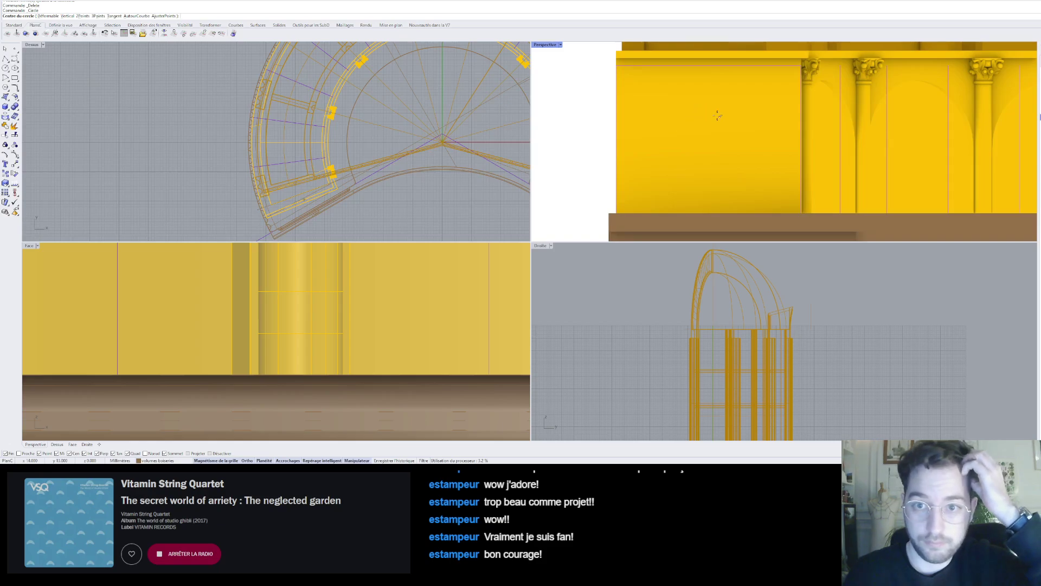
left_click(721, 140)
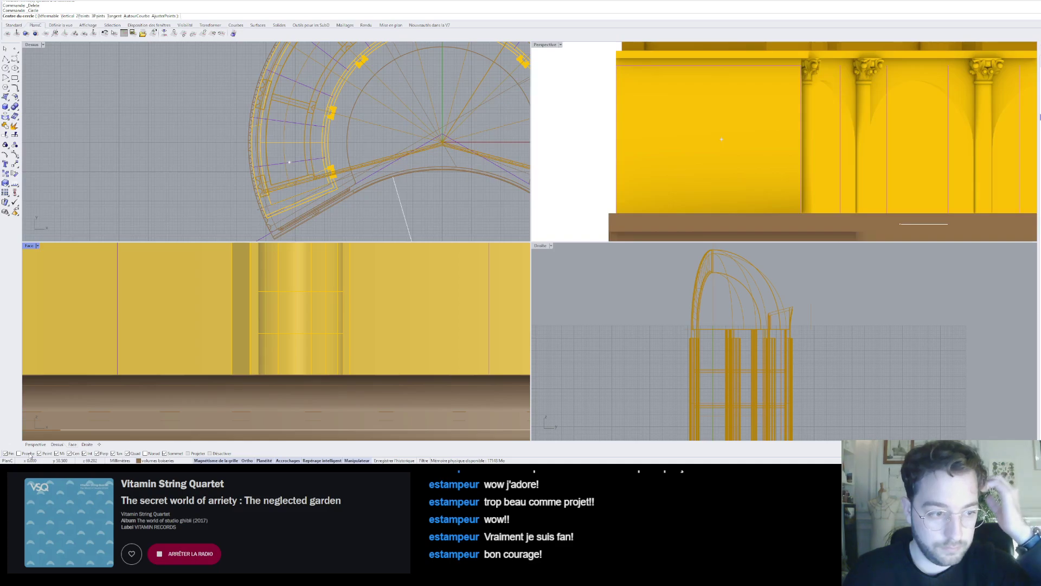
left_click(74, 454)
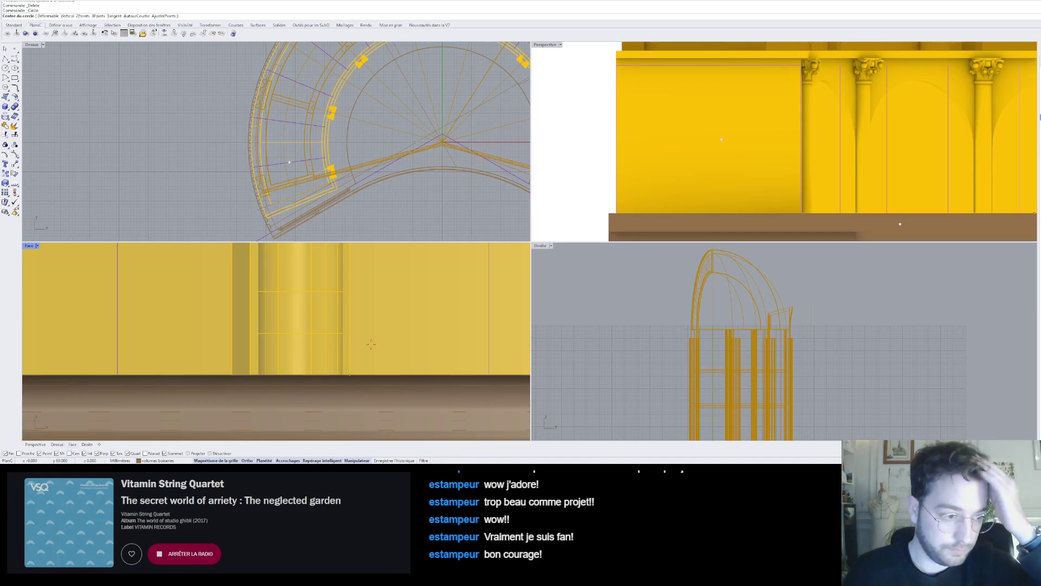
left_click(713, 216)
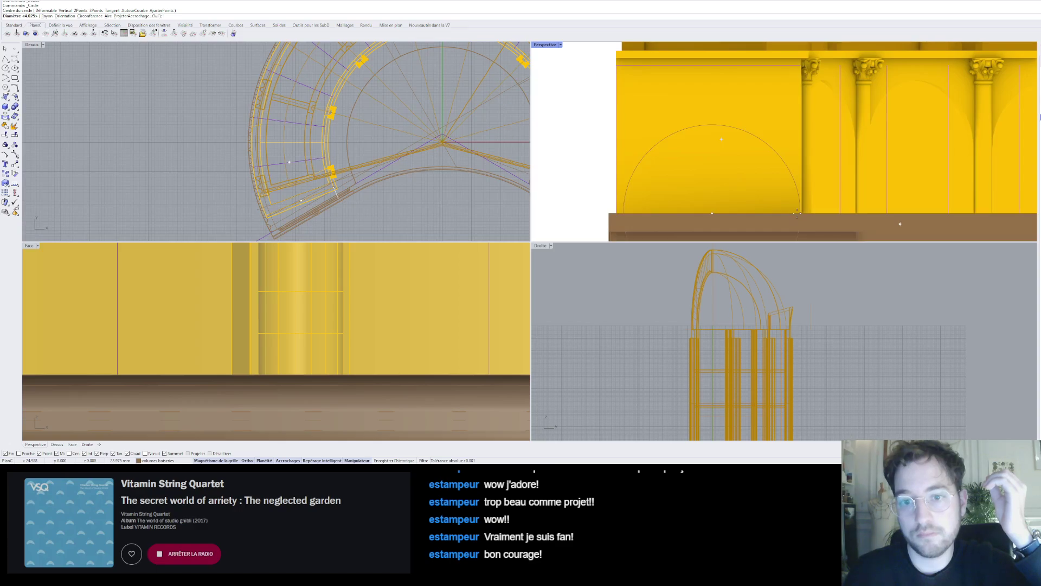
key("Escape")
right_click(705, 214)
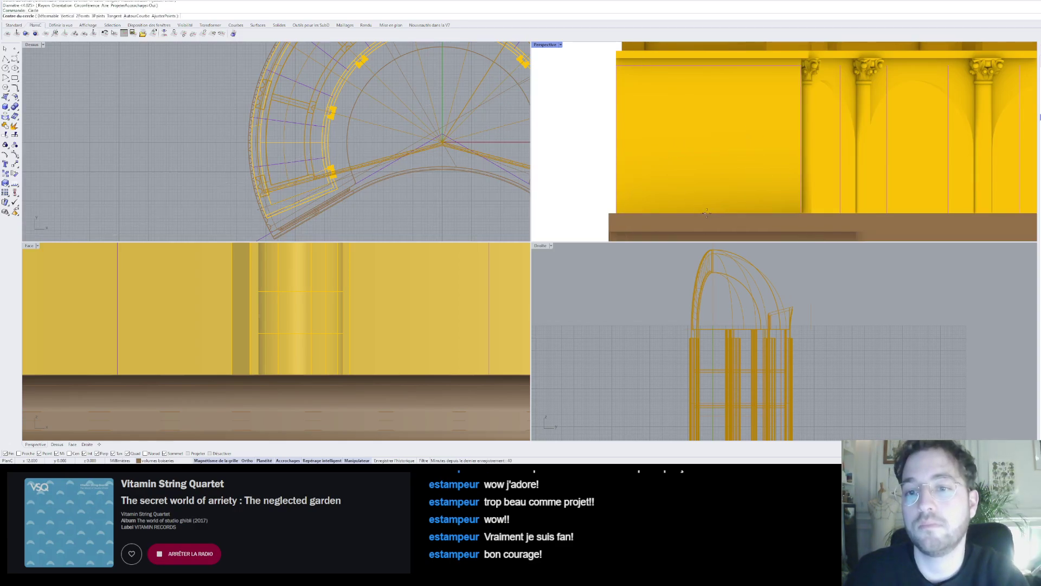
left_click(705, 213)
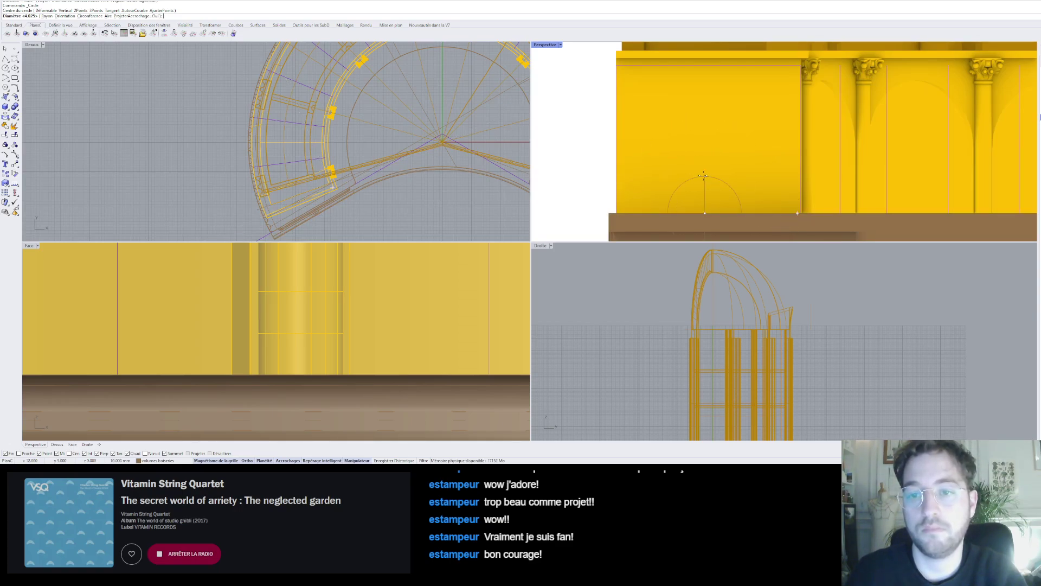
left_click(704, 175)
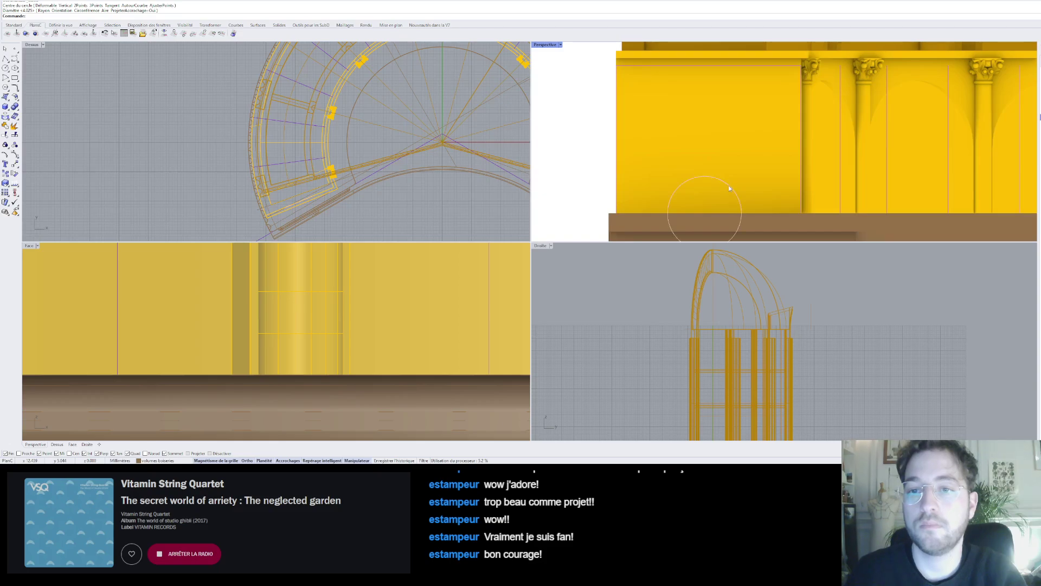
- Move the circle up to touch the front's upper outline, and place a copy lower down across the left edge
left_click(704, 177)
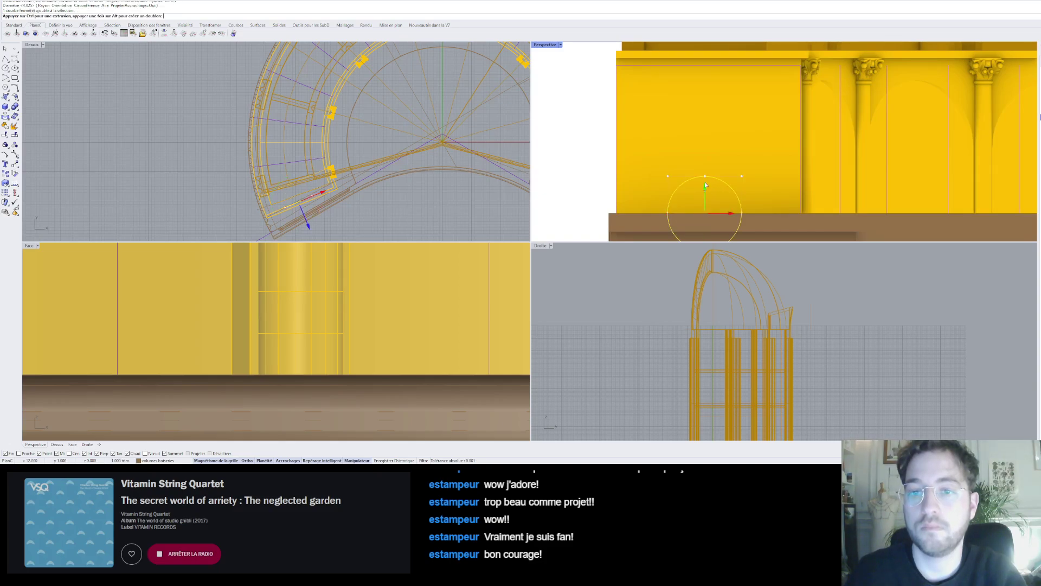
left_click_drag(706, 165, 708, 77)
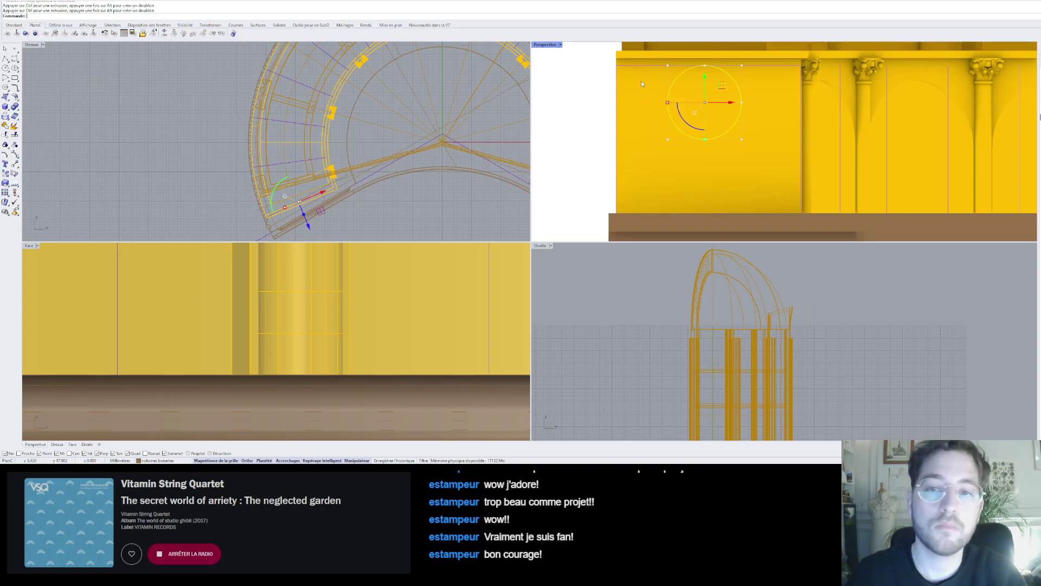
left_click_drag(723, 83, 663, 125)
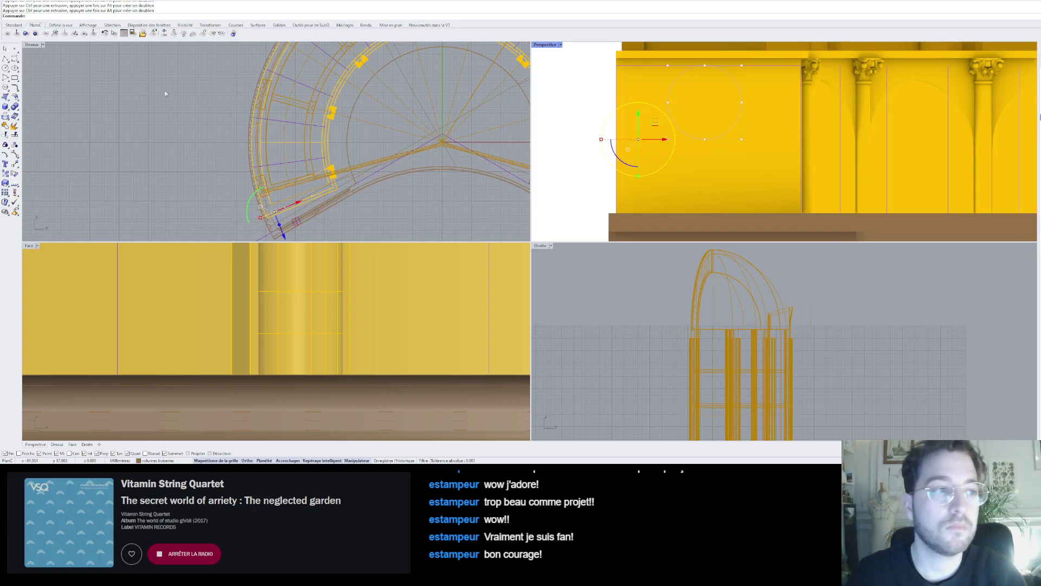
- Draw a smaller circle by diameter, from the centre of the copied left circle to its topmost point
left_click(239, 26)
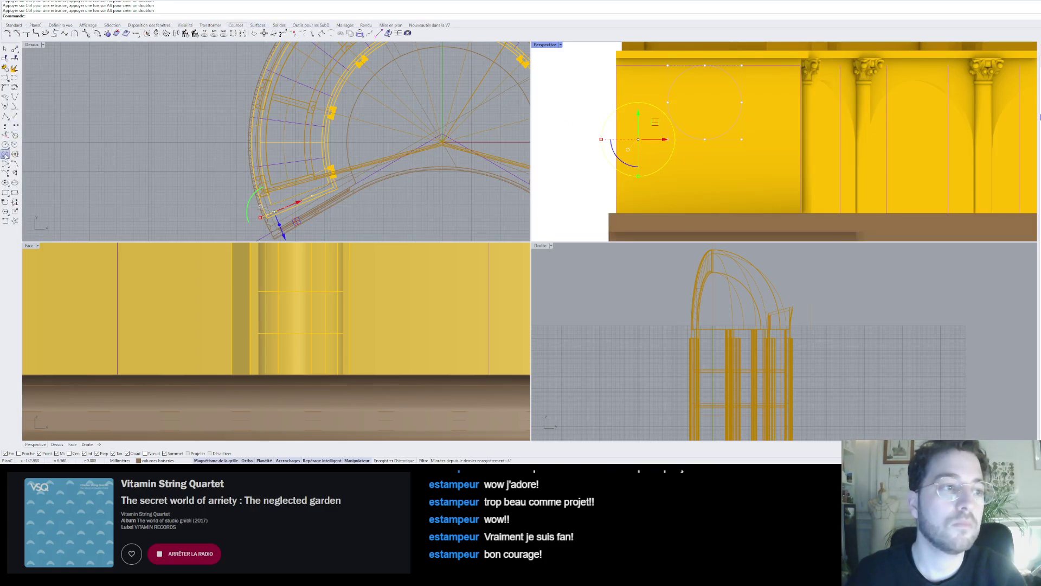
left_click(5, 153)
left_click(639, 140)
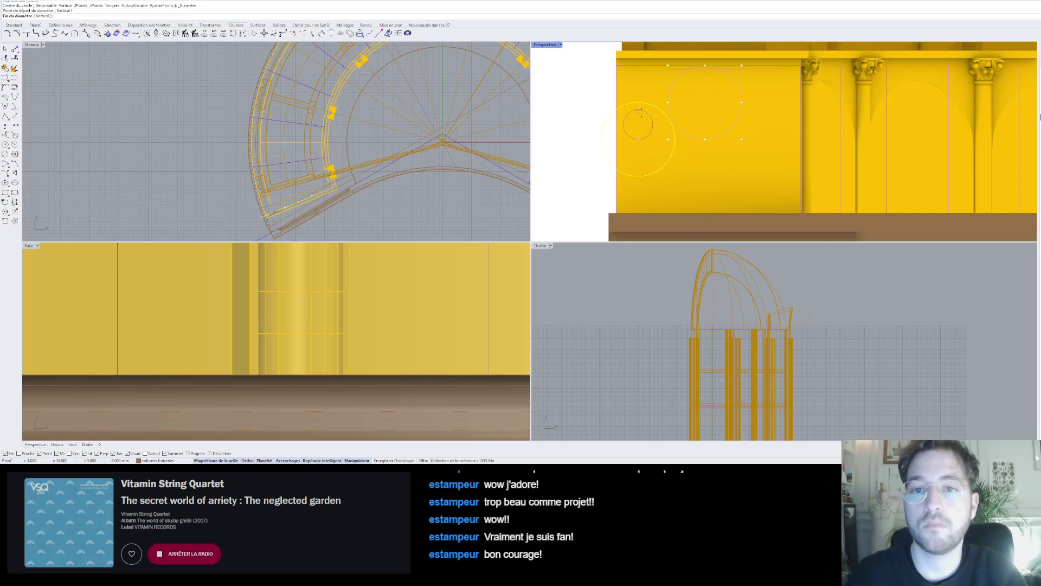
left_click(638, 104)
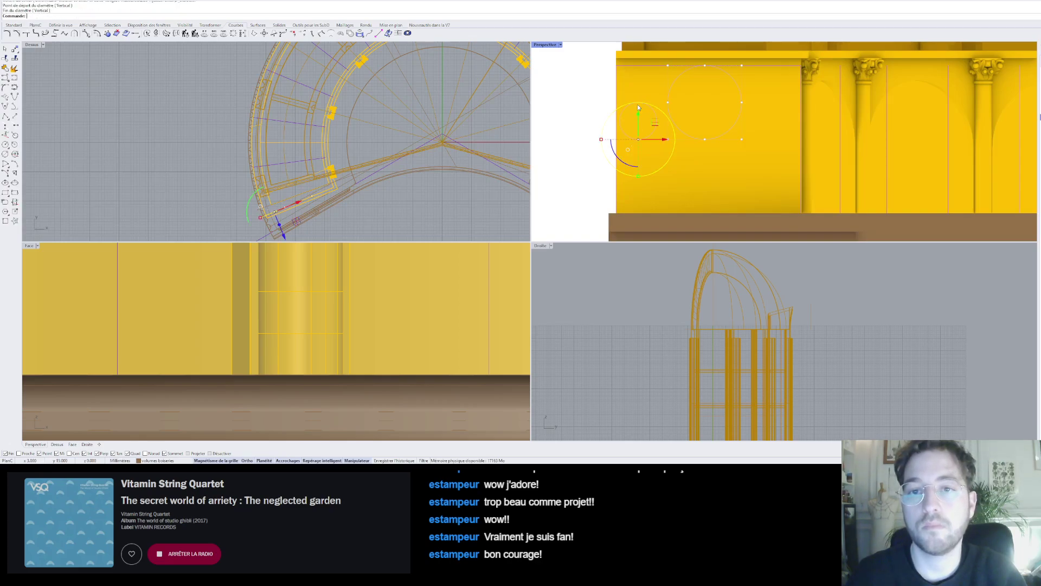
- Delete the larger circle straddling the cabinet front's left edge and shift the small circle slightly to the right, away from that edge
left_click_drag(659, 140, 671, 142)
key("Delete")
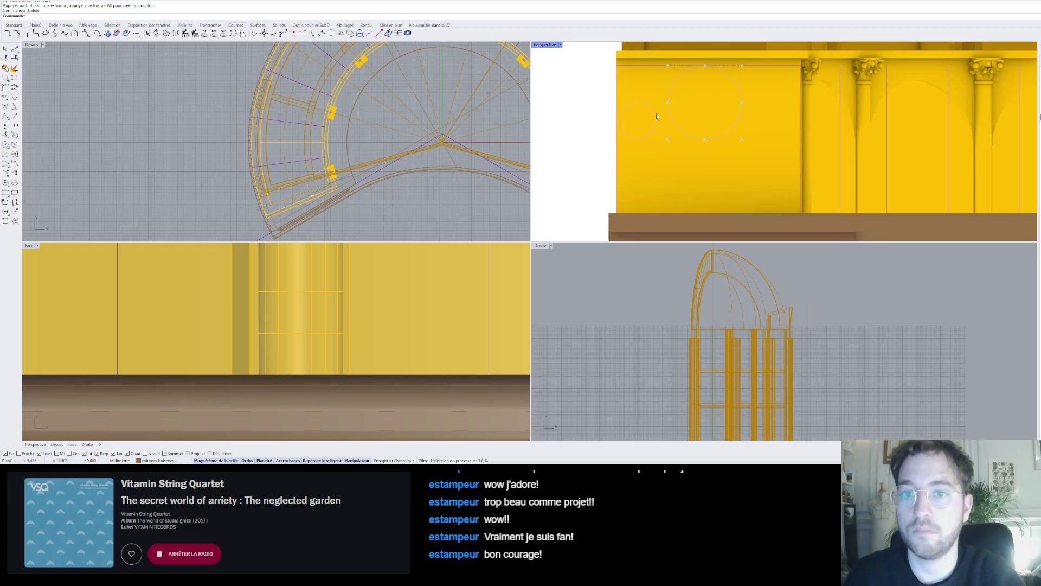
left_click_drag(665, 128, 663, 128)
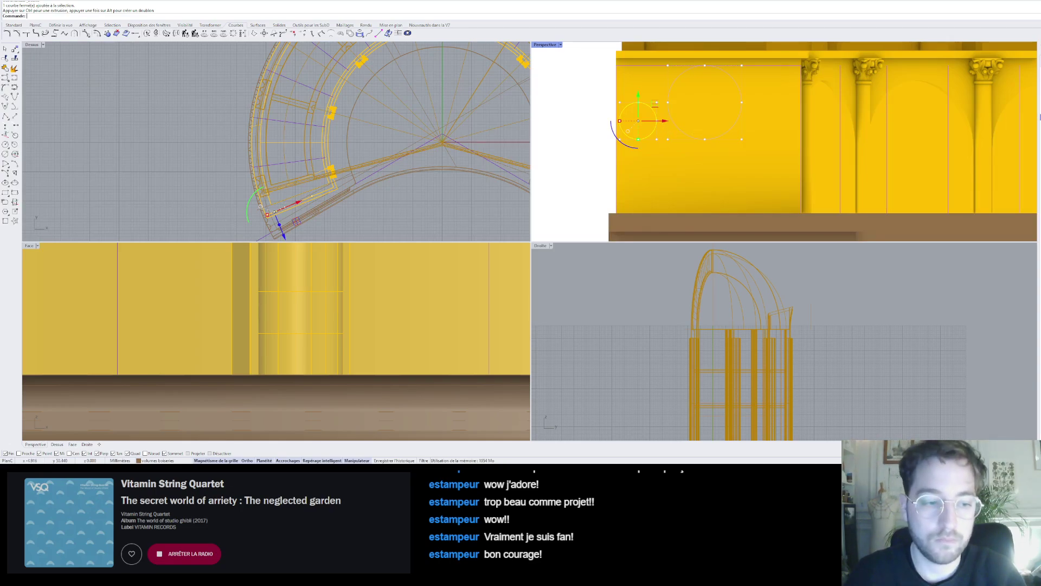
left_click_drag(663, 122, 669, 123)
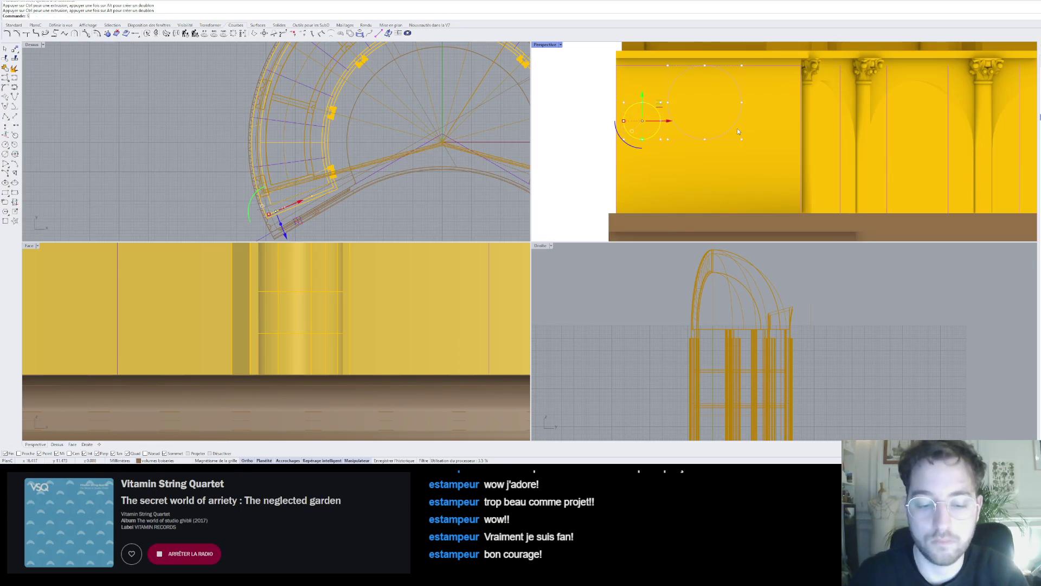
- Mirror the small circle about a vertical axis through the centre of the large circle
key("Return")
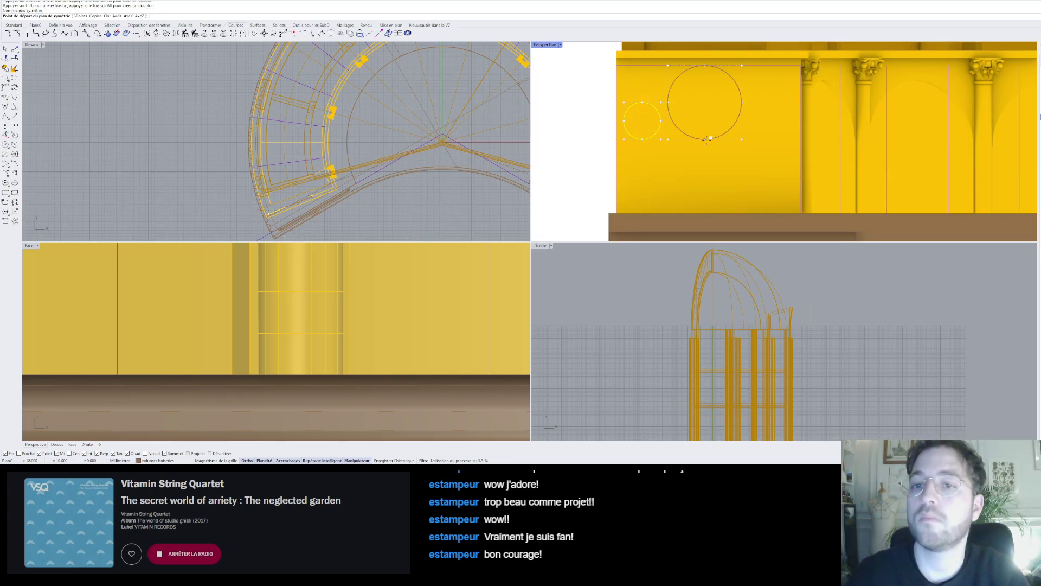
left_click(705, 139)
left_click(705, 92)
key("Escape")
scroll(777, 90, "down", 2)
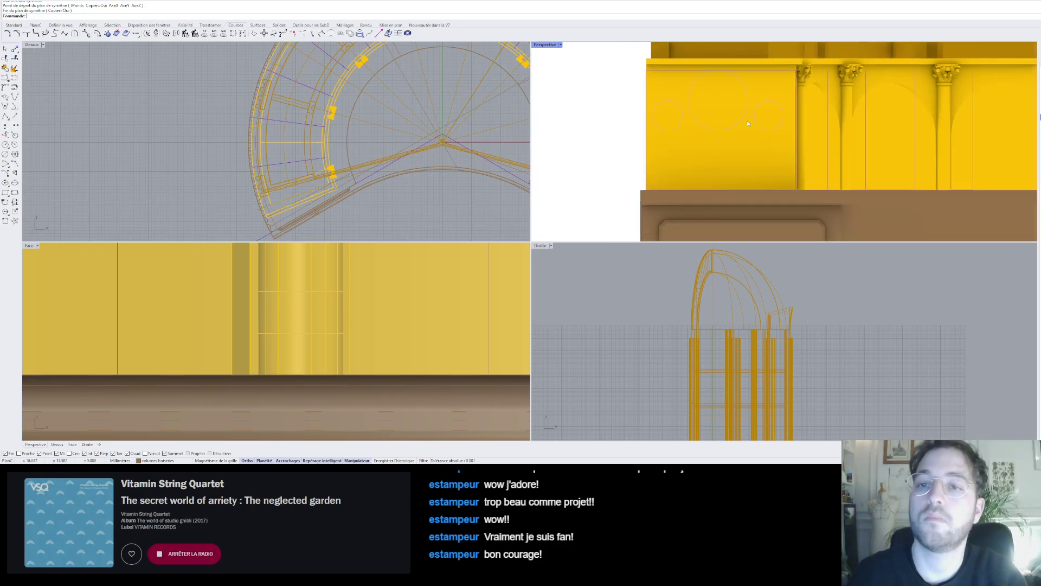
scroll(748, 120, "up", 2)
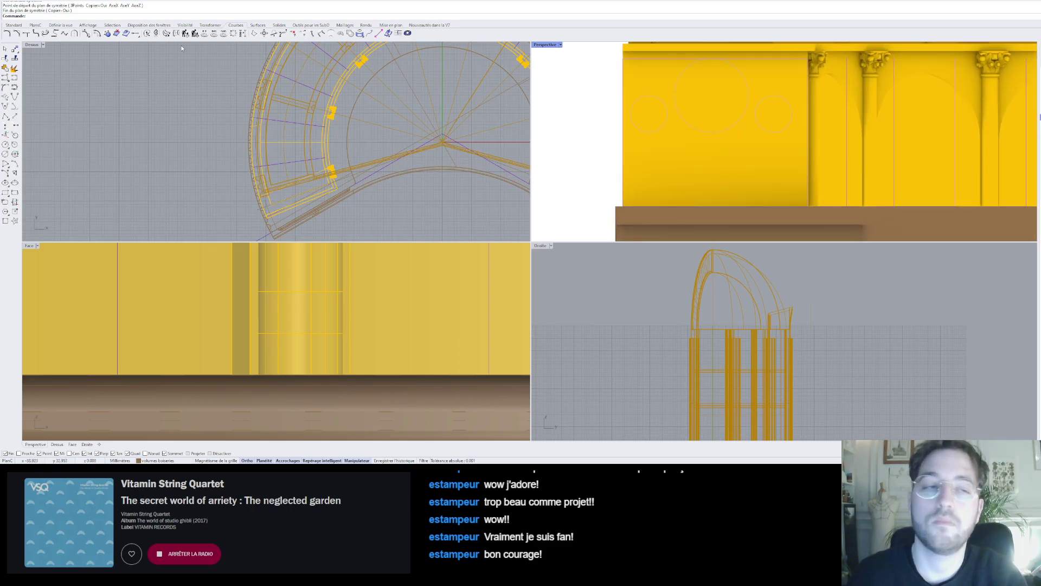
- Draw two vertical lines from the leftmost and rightmost points of the small left circle down to the bottom of the cabinet front
left_click(6, 117)
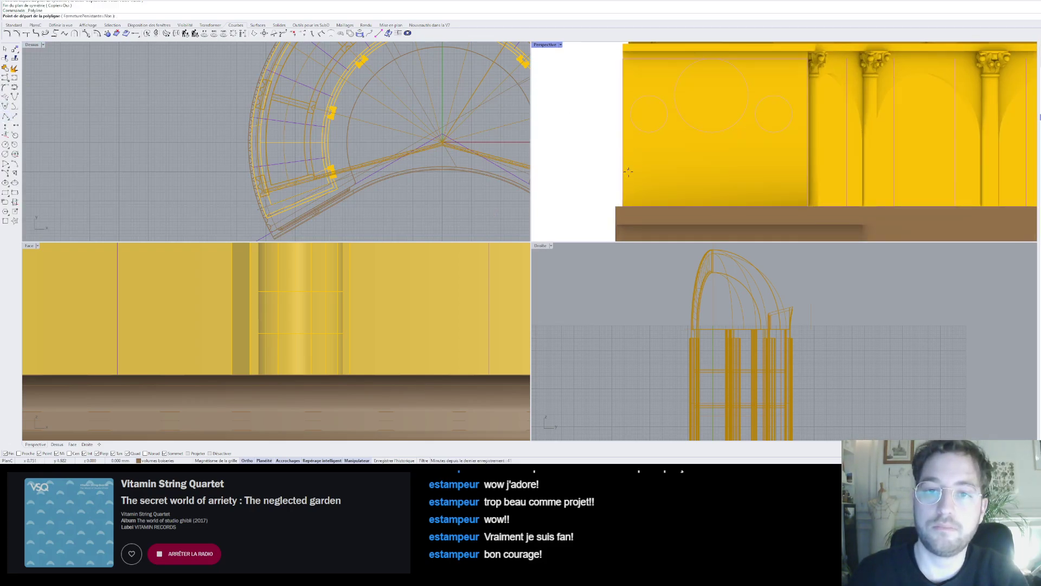
left_click(630, 114)
left_click(630, 228)
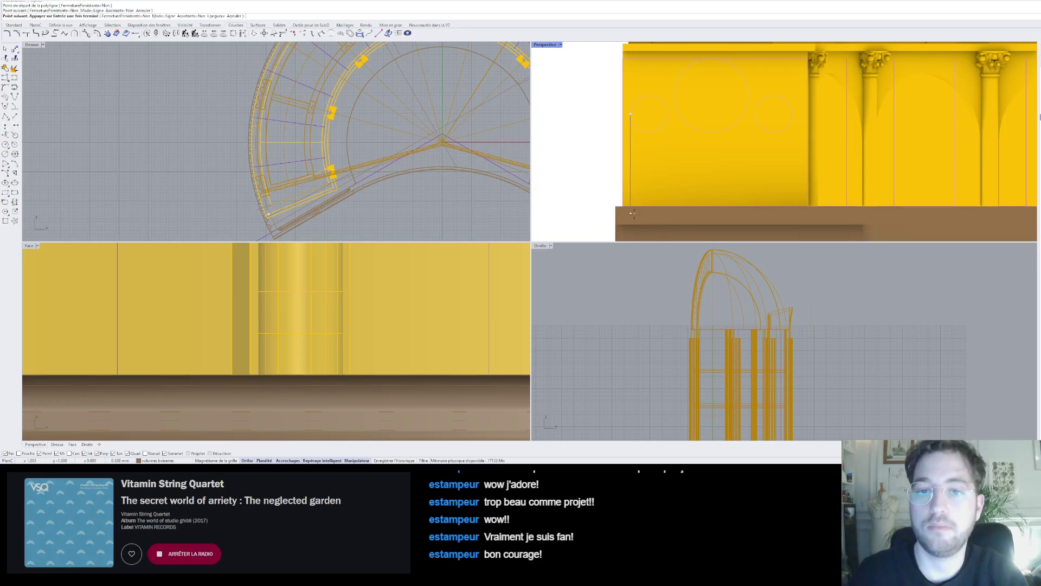
right_click(632, 225)
right_click(672, 124)
left_click(668, 114)
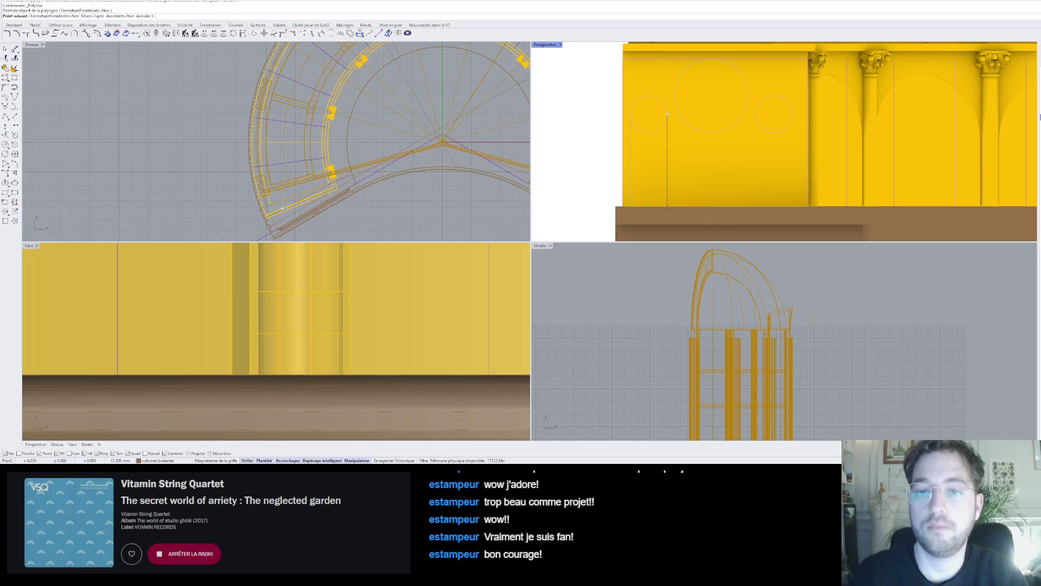
left_click(668, 206)
right_click(670, 212)
- Draw a closed polyline along the two vertical lines and the base, with an arc over the small left circle's upper half
right_click(669, 206)
left_click(630, 207)
left_click(631, 114)
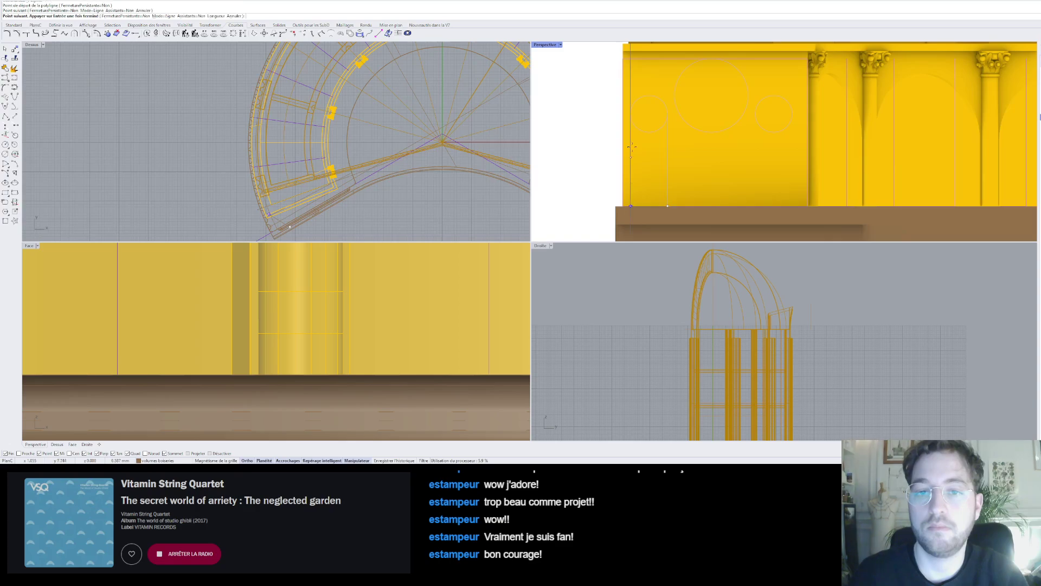
left_click(796, 114)
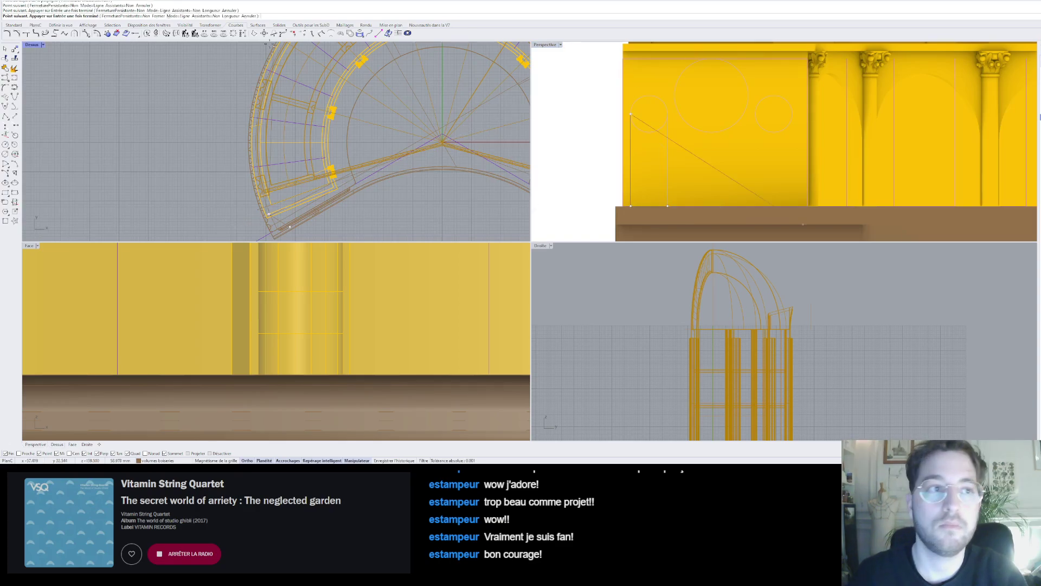
left_click(183, 16)
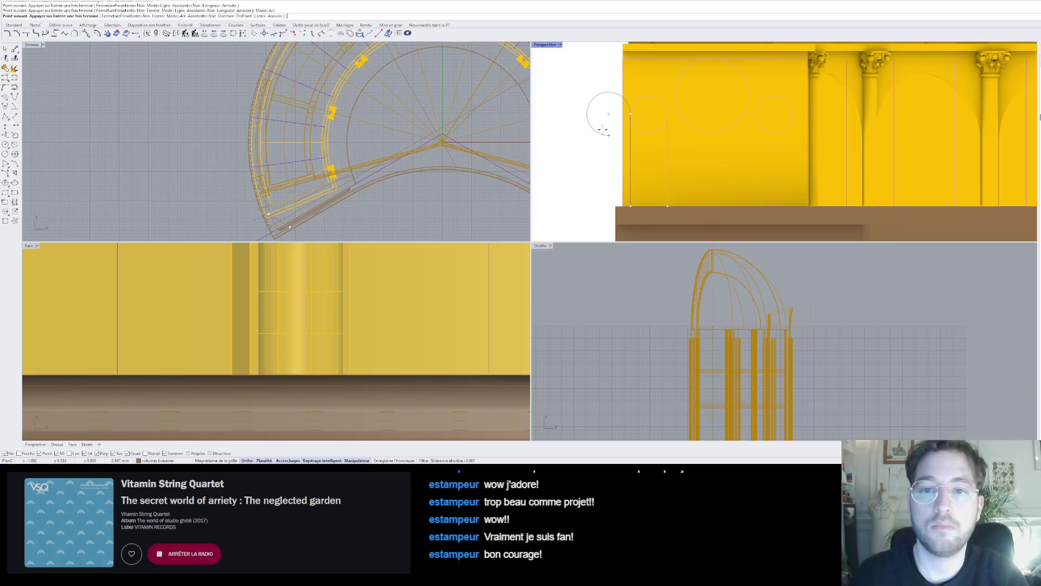
left_click(668, 116)
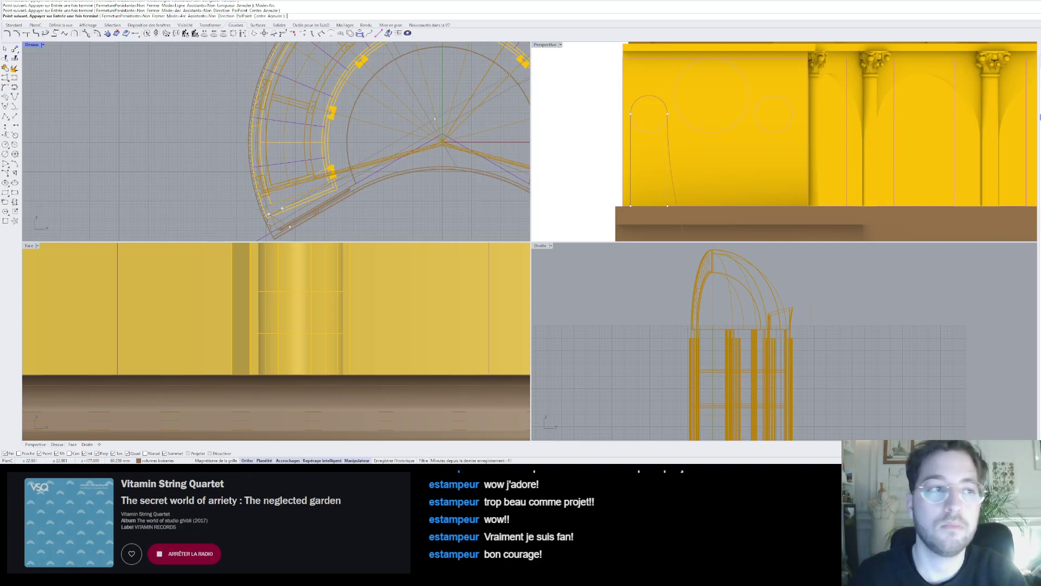
left_click(175, 18)
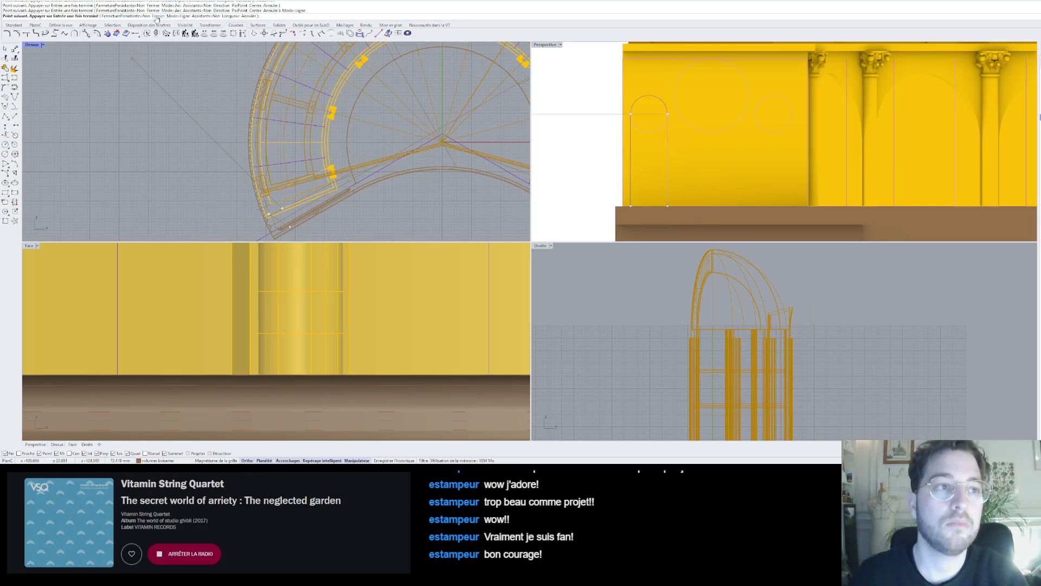
left_click(156, 17)
- Draw a closed arched polyline with sides from the large circle's side points to the base and an arc over its upper half
right_click(656, 105)
left_click(748, 95)
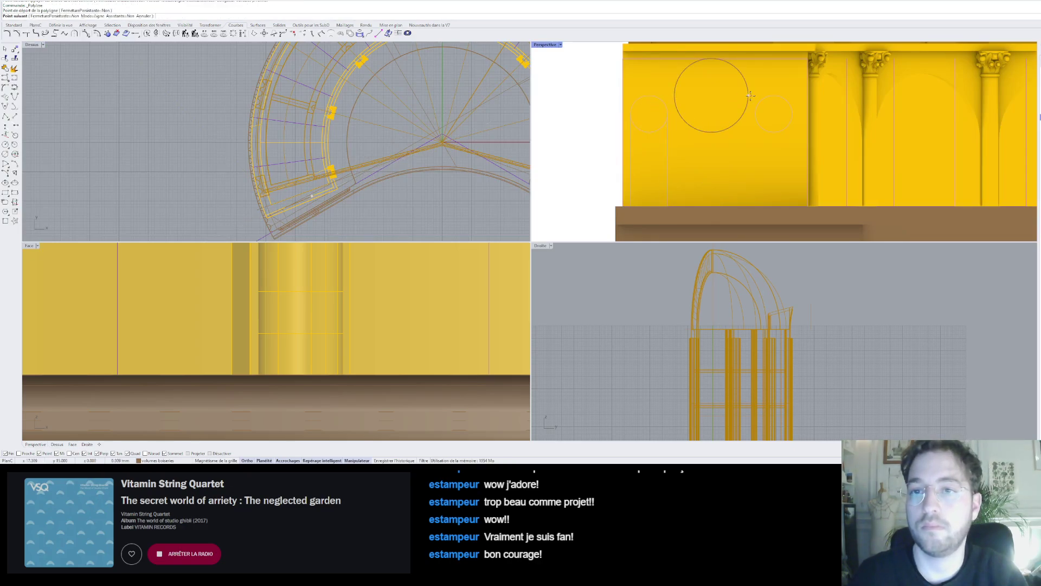
left_click(748, 206)
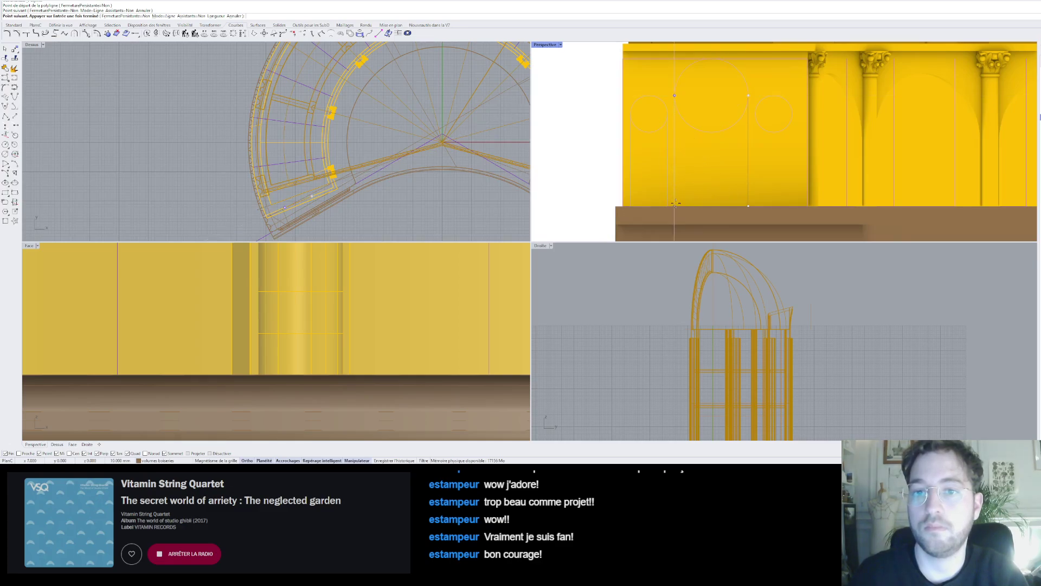
left_click(675, 206)
left_click(674, 95)
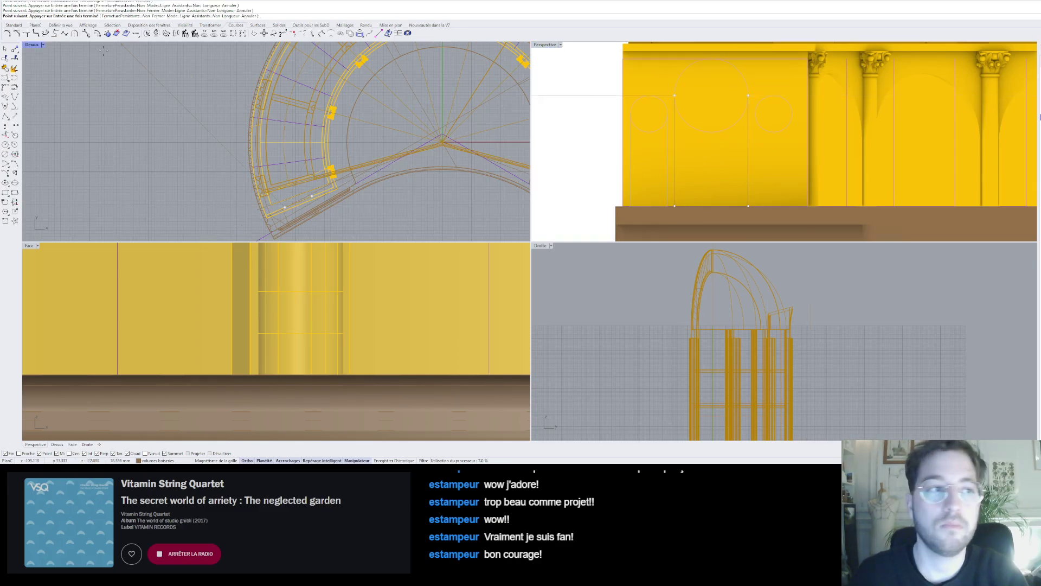
left_click(158, 16)
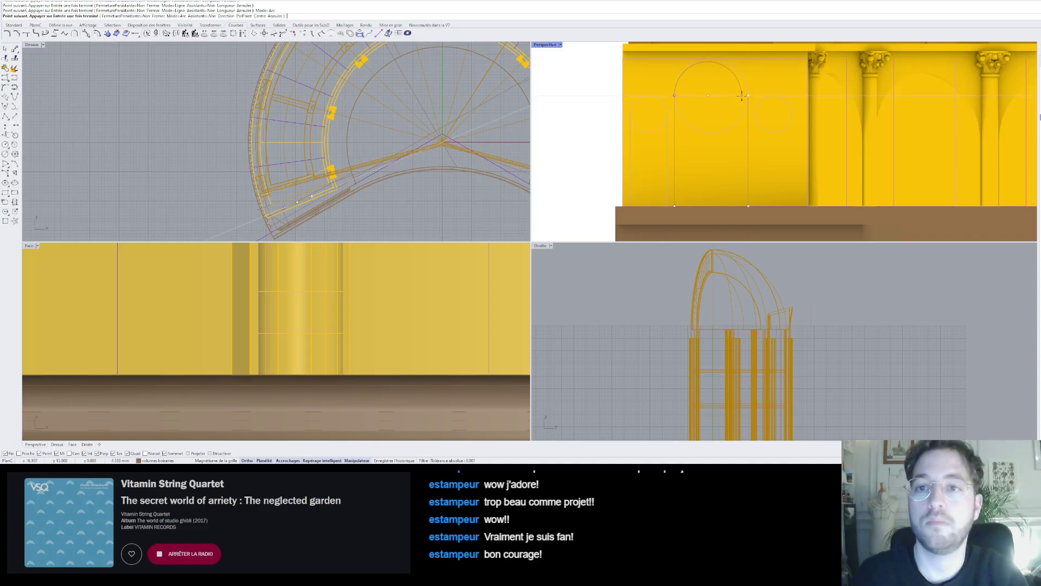
left_click(749, 96)
right_click(781, 109)
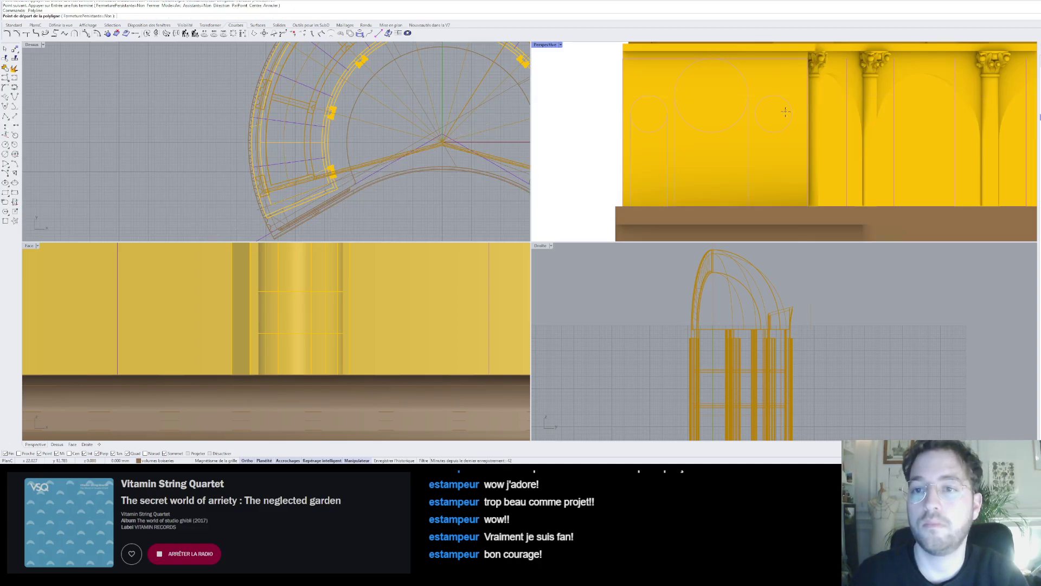
key("Escape")
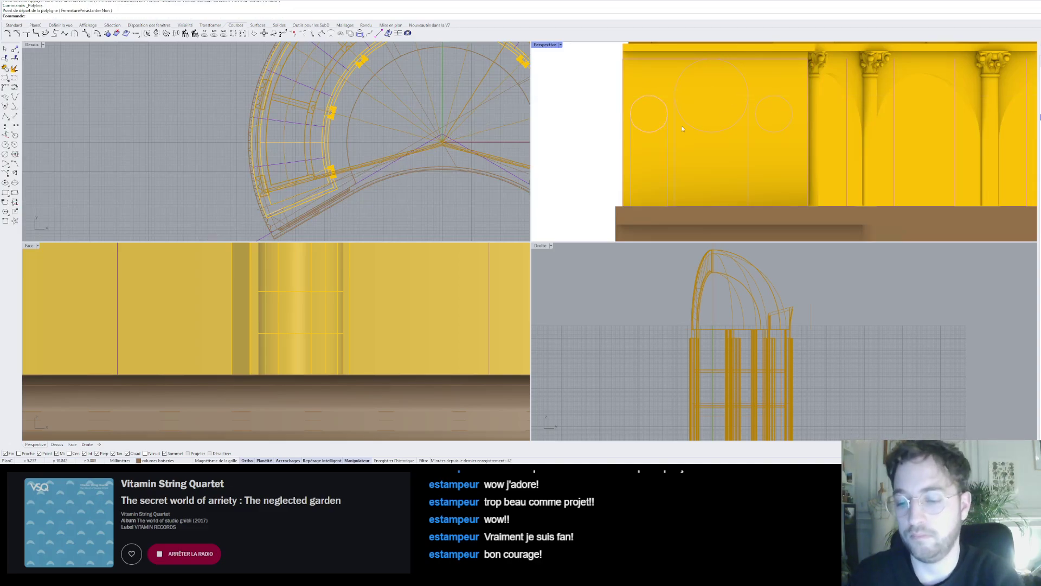
- Delete the small left circle and the large central circle used to build the arches
left_click(662, 128)
key("Delete")
left_click(705, 132)
key("Delete")
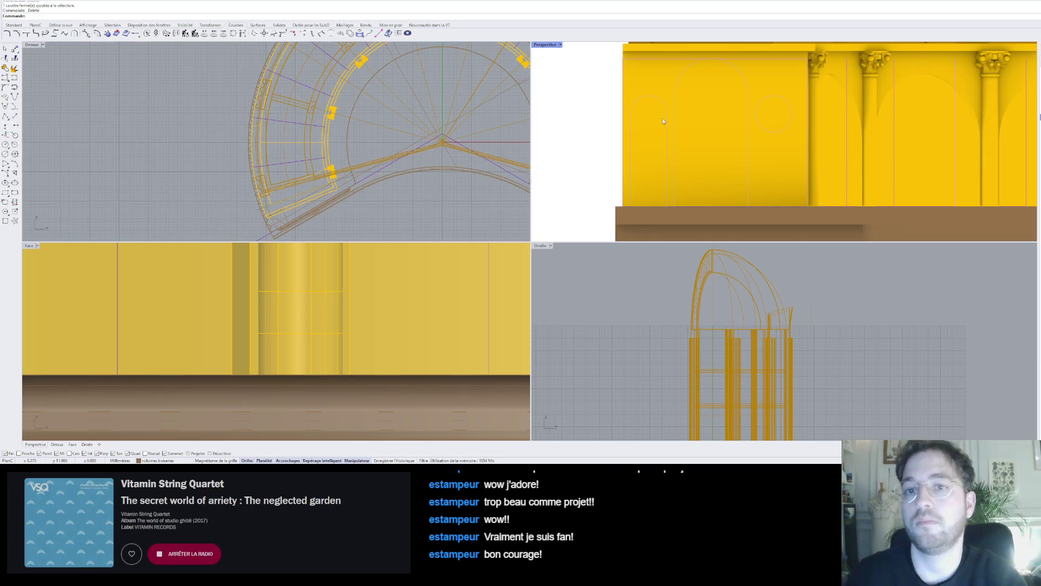
- Move the small left and large central arch outlines to the "dessin" layer
left_click(666, 116)
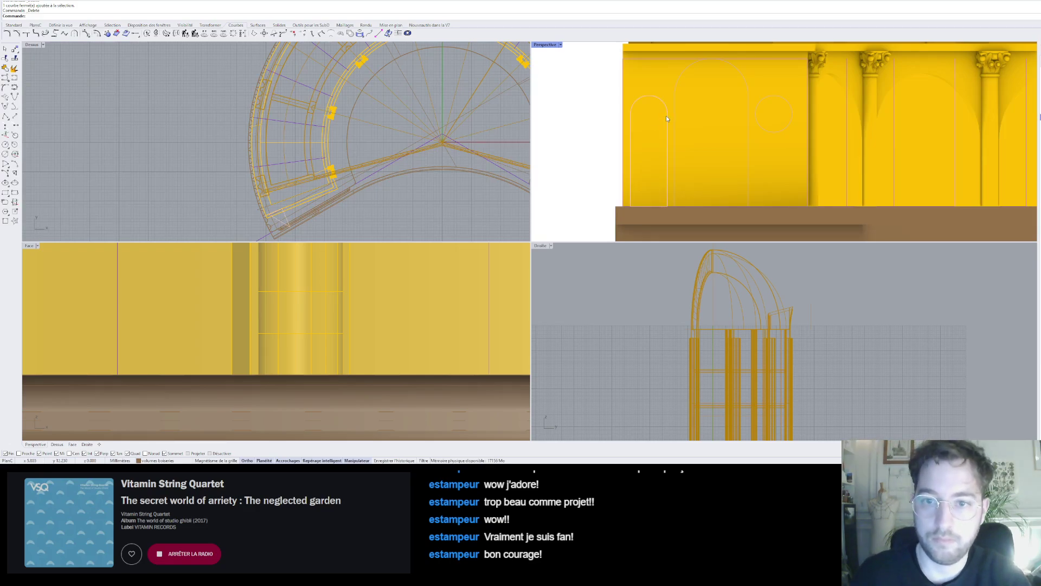
left_click(667, 118)
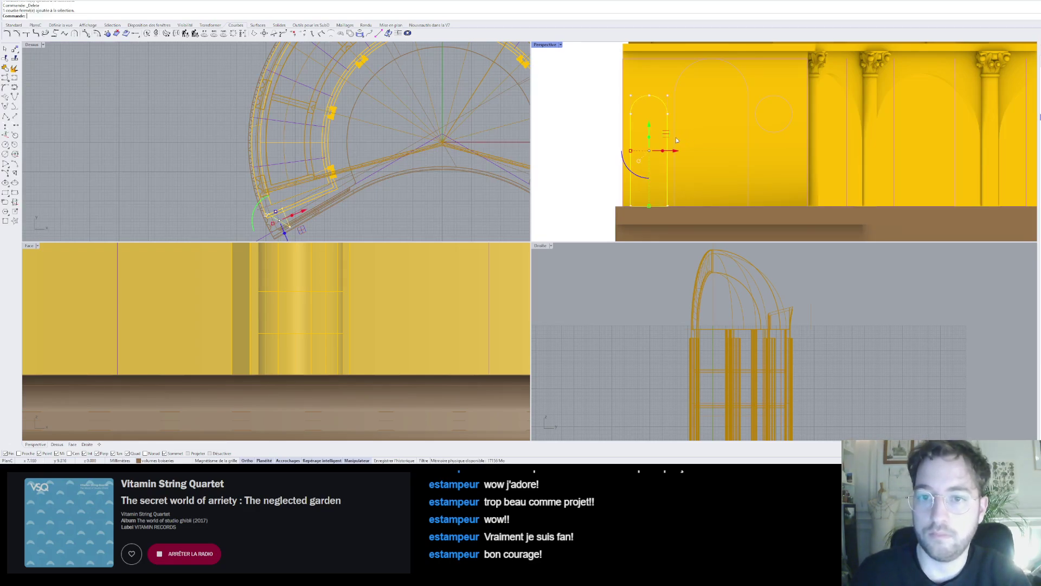
left_click(675, 137, "shift")
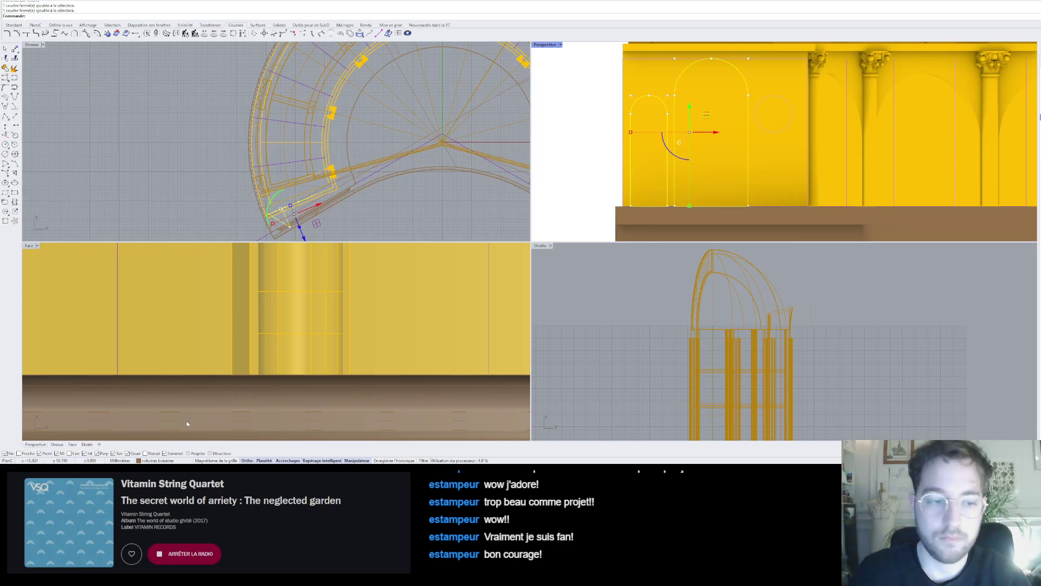
left_click(165, 403)
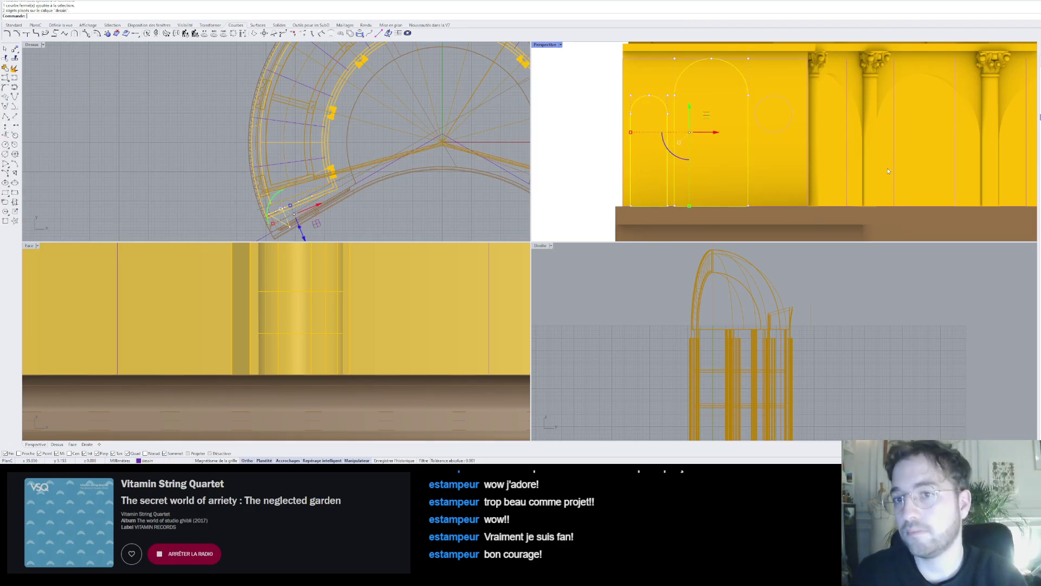
key("Escape")
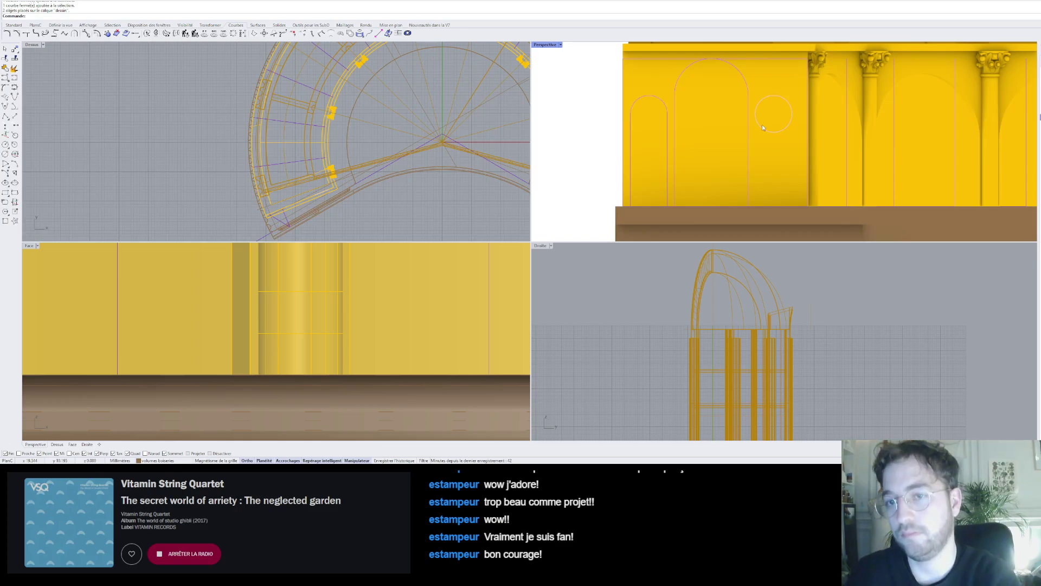
- Delete the right circle and mirror the small left arch outline about the central arch's vertical centreline
left_click(762, 125)
key("Delete")
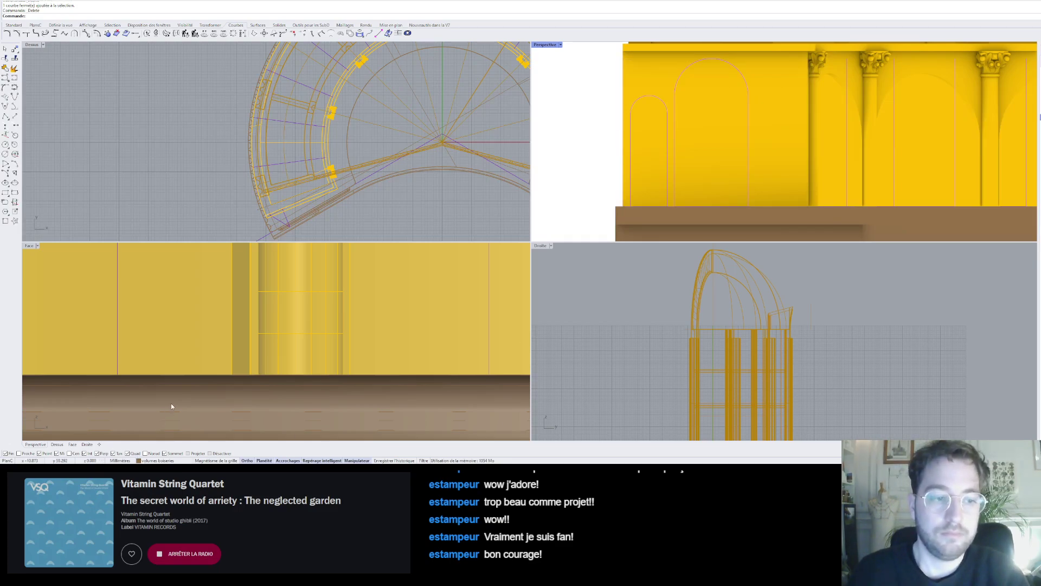
left_click(659, 98)
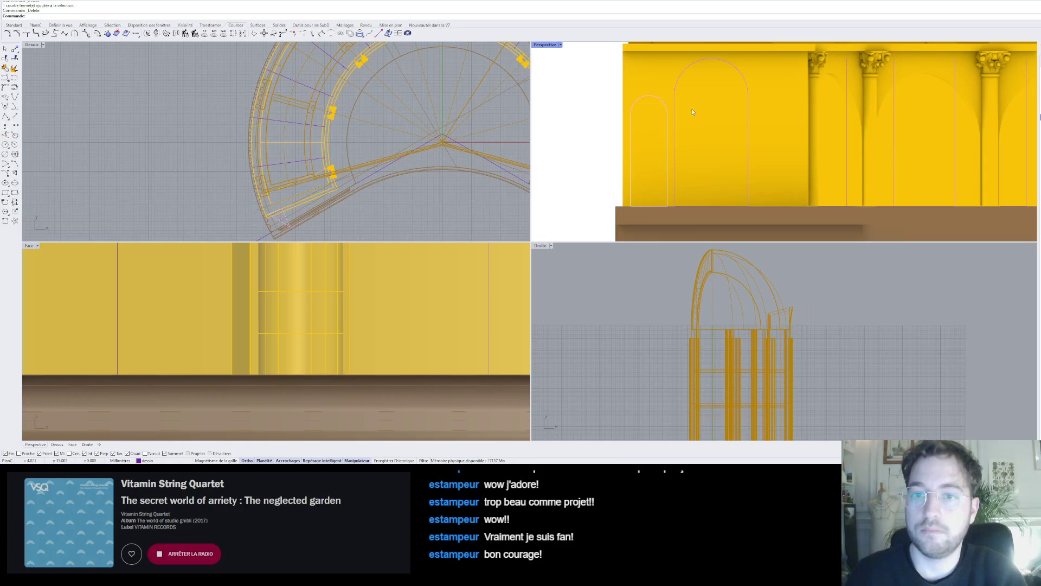
type("Symétrie")
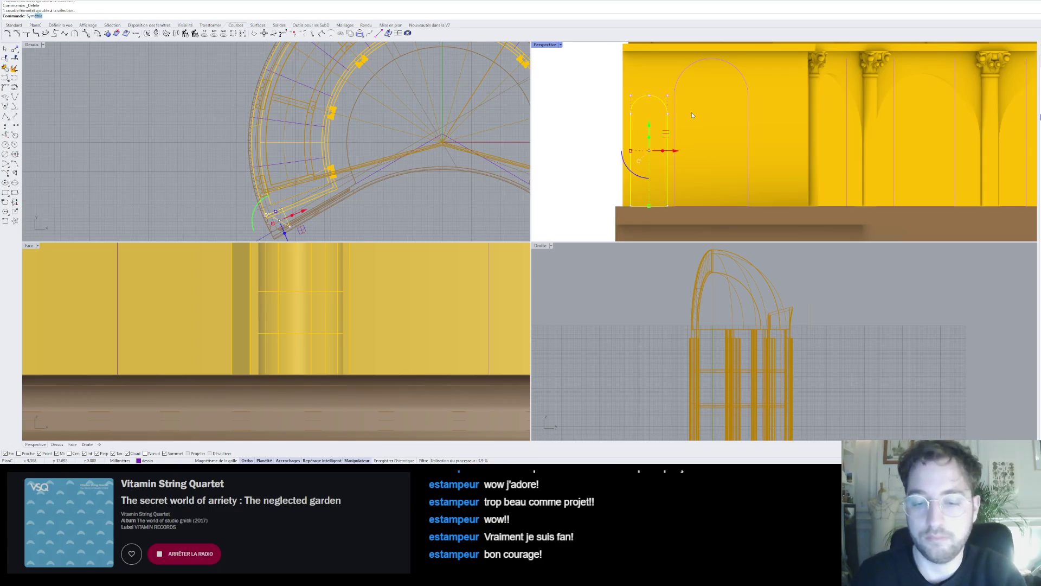
key("Return")
left_click(712, 58)
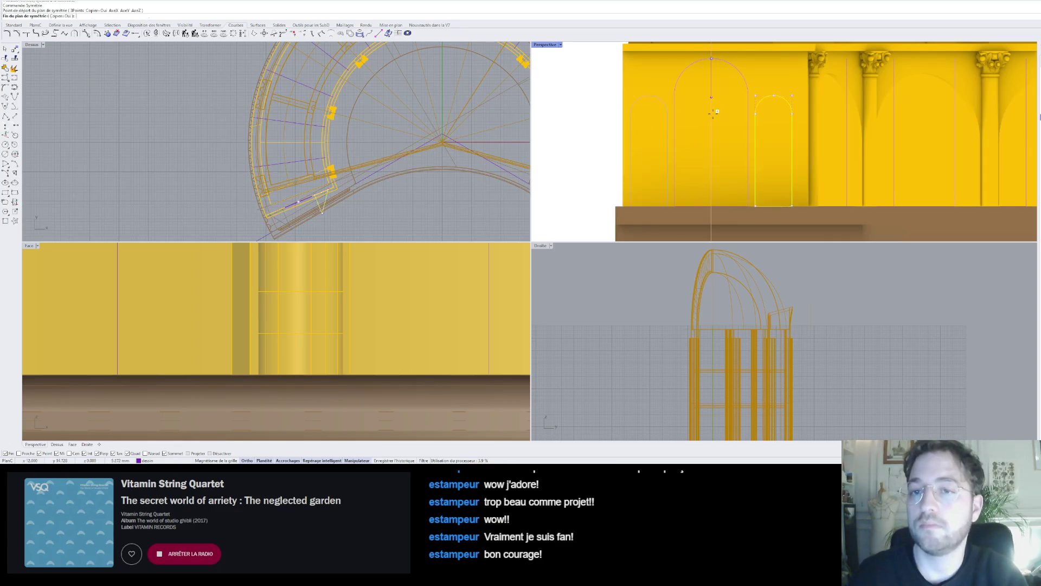
left_click(714, 112)
scroll(689, 156, "down", 5)
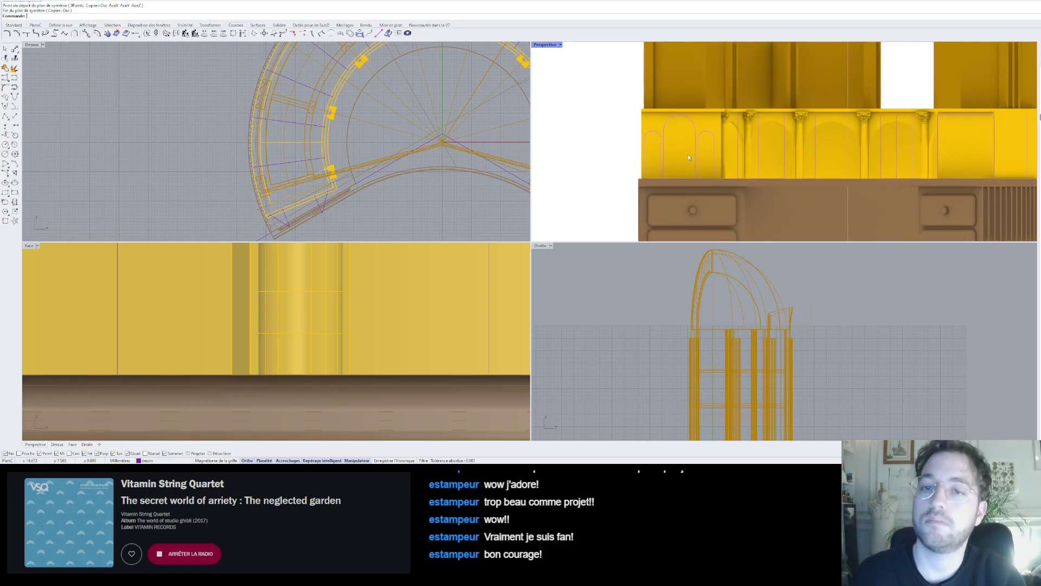
scroll(685, 155, "up", 3)
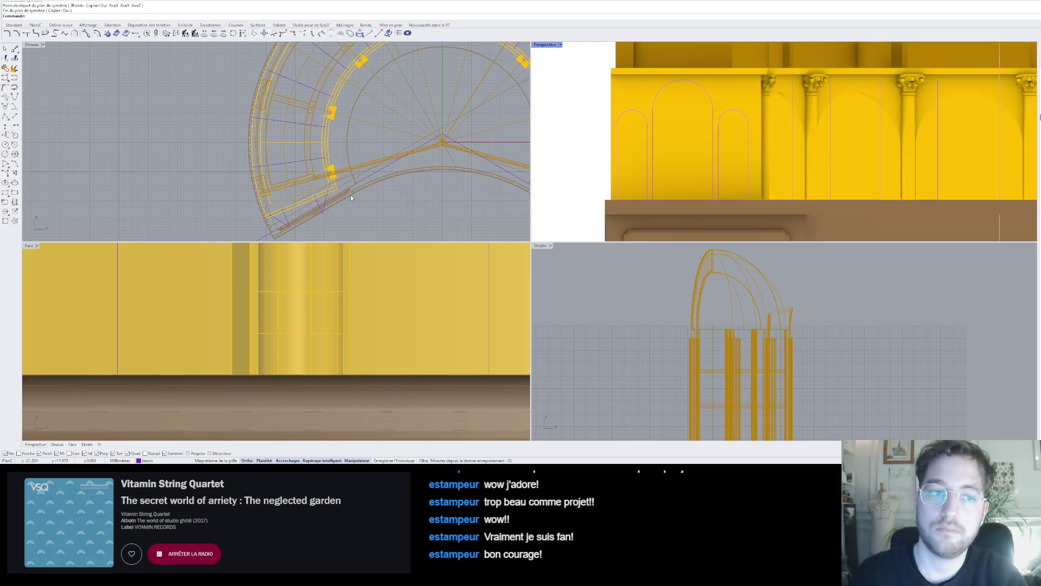
- Move the small left arch outline's stray lower corner point back into the plane of the cabinet's front face
left_click(719, 118)
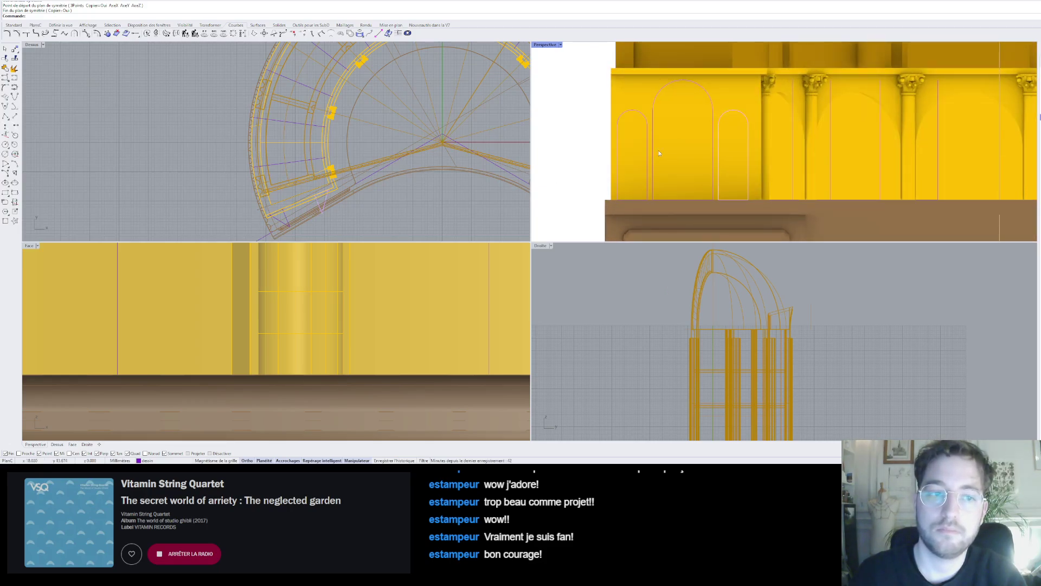
key("Escape")
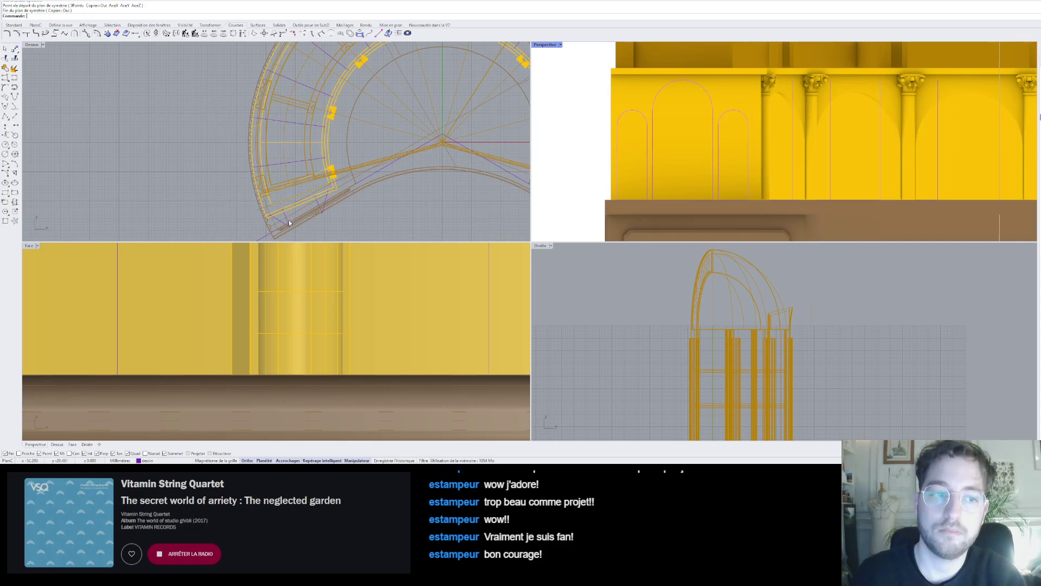
left_click(288, 220)
scroll(292, 225, "up", 3)
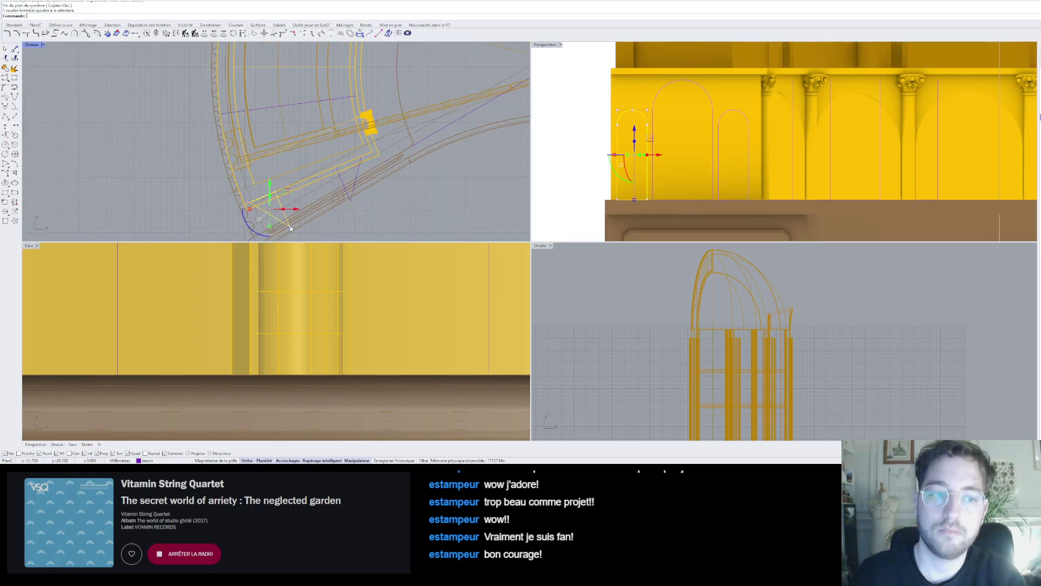
left_click(290, 226)
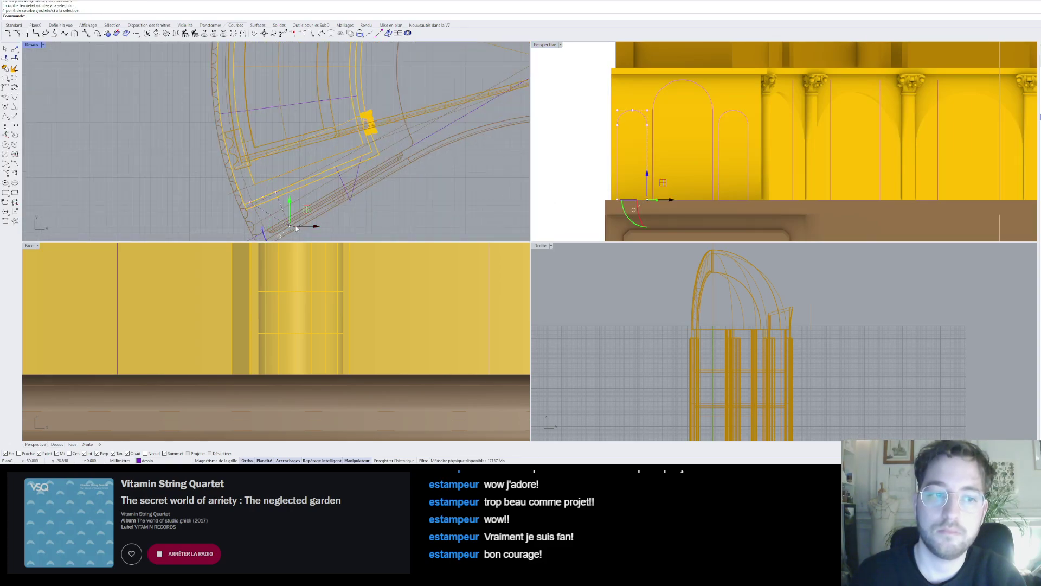
left_click_drag(290, 227, 647, 200)
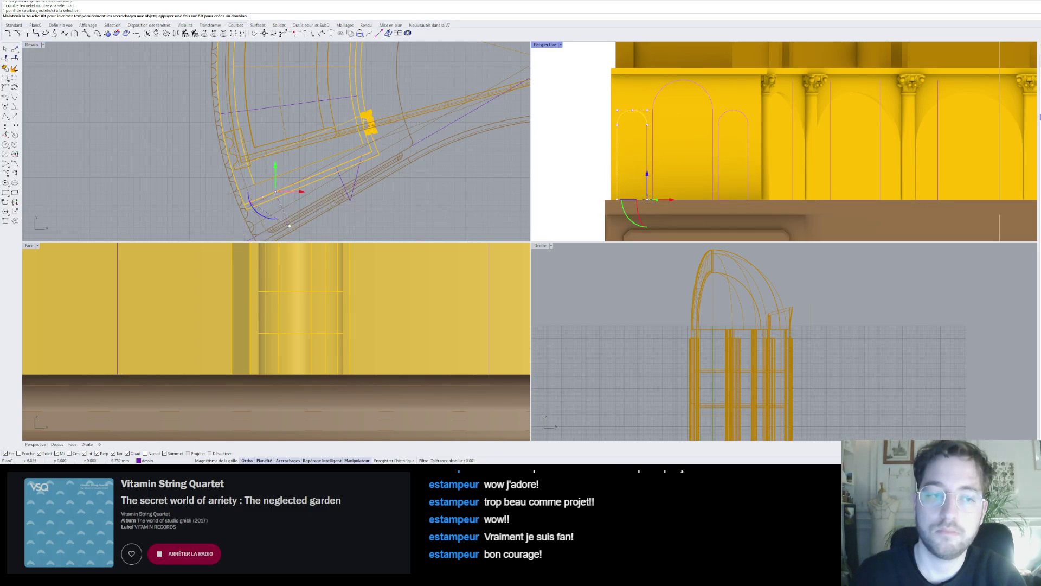
key("Escape")
key("Escape")
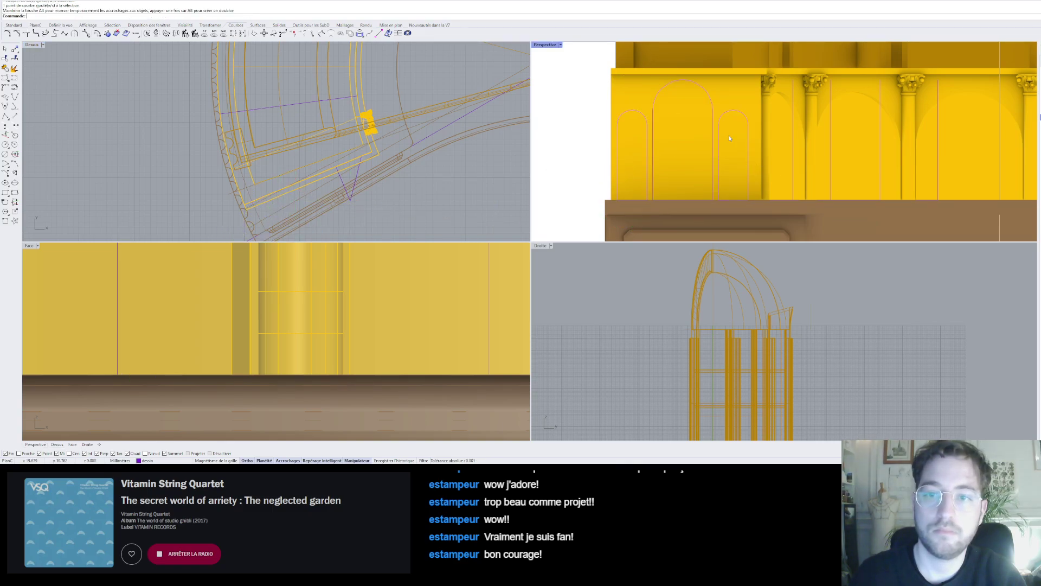
- Delete the small right arch outline and mirror the corrected left one about the central arch's vertical centreline
left_click(718, 127)
key("Delete")
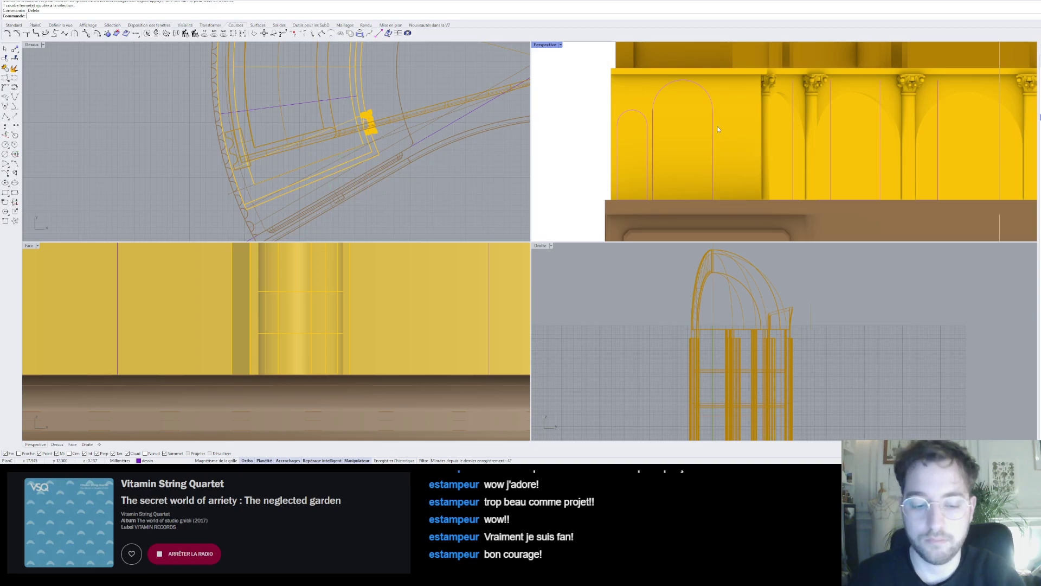
type("sy")
key("Return")
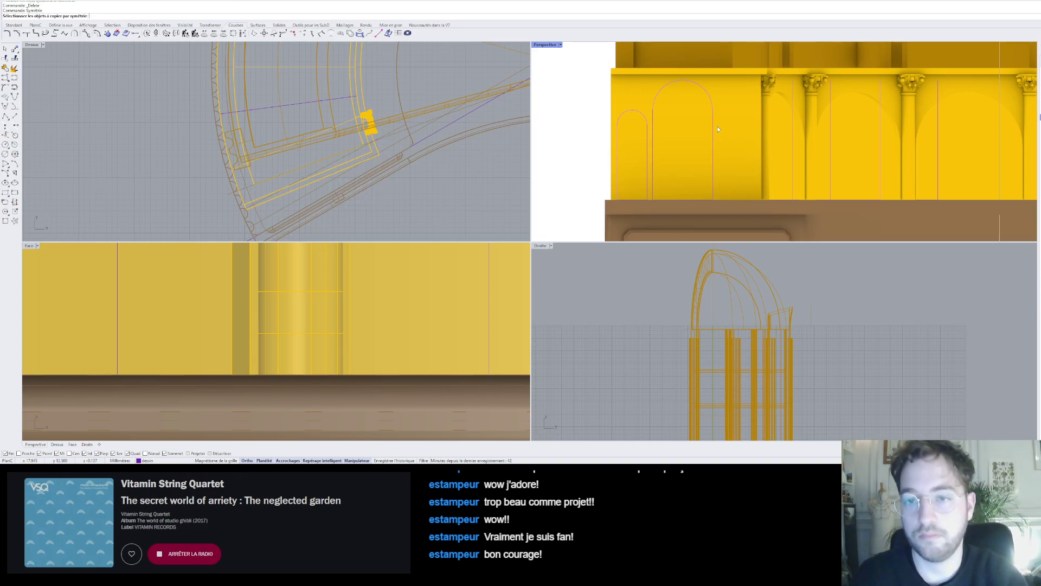
left_click(645, 112)
key("Return")
left_click(682, 80)
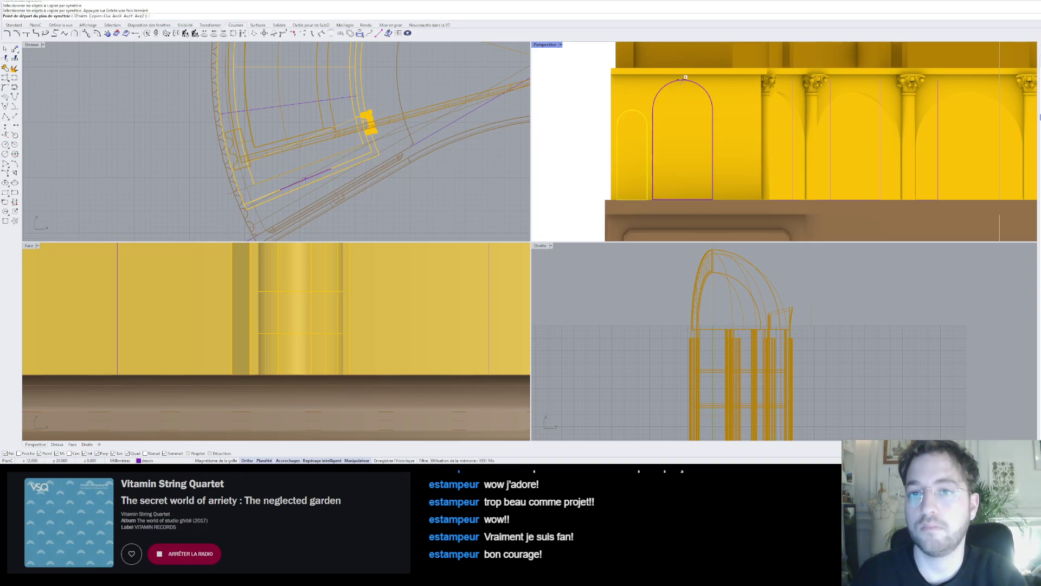
left_click(685, 126)
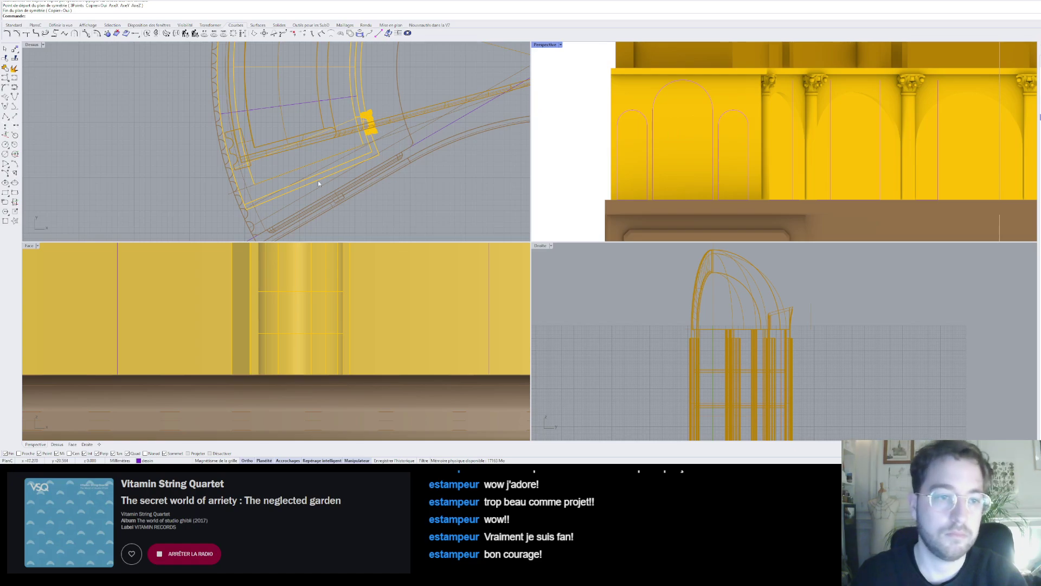
- Extrude the three arch outlines on the left end cabinet into closed solids along the front face
left_click(724, 113)
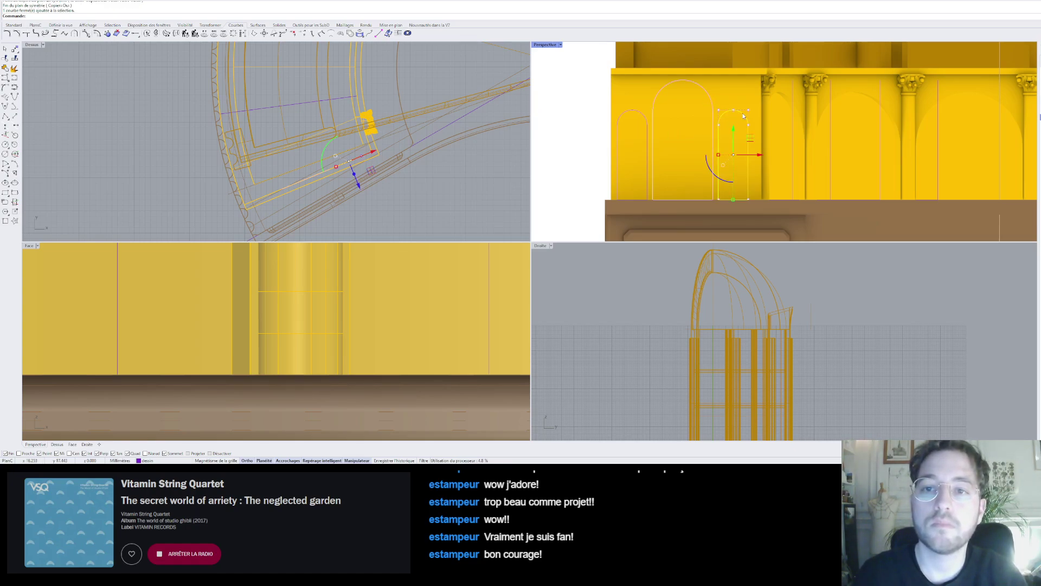
left_click(660, 116, "shift")
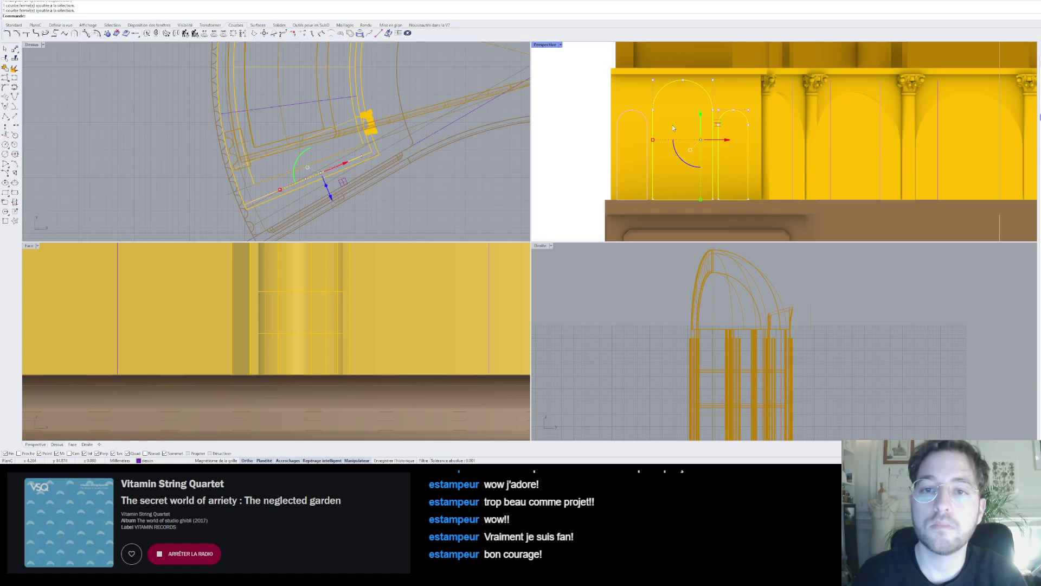
left_click(647, 131, "shift")
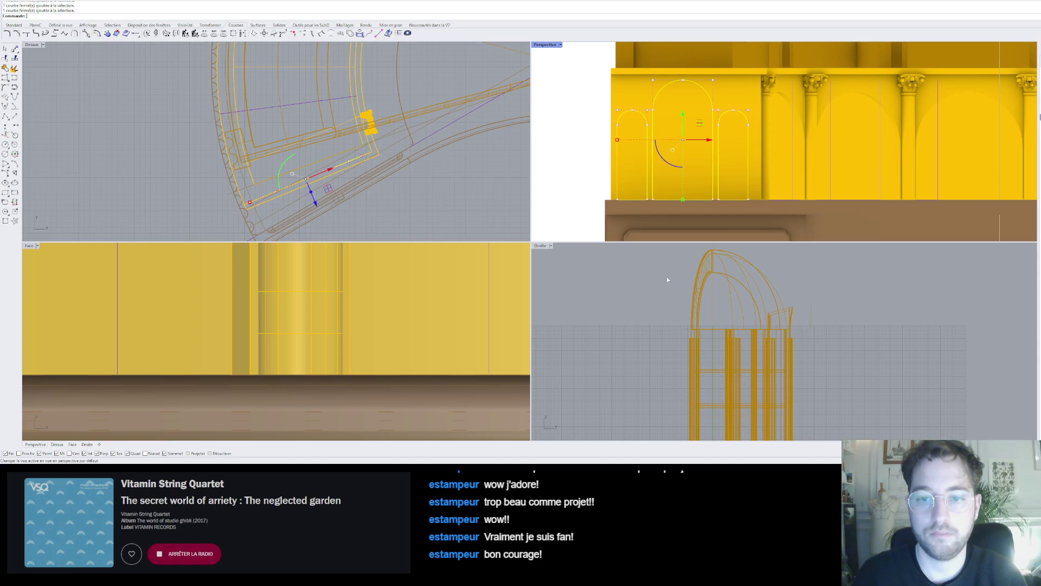
key("ctrl+F4")
right_click_drag(685, 162, 745, 178)
scroll(814, 163, "up", 3)
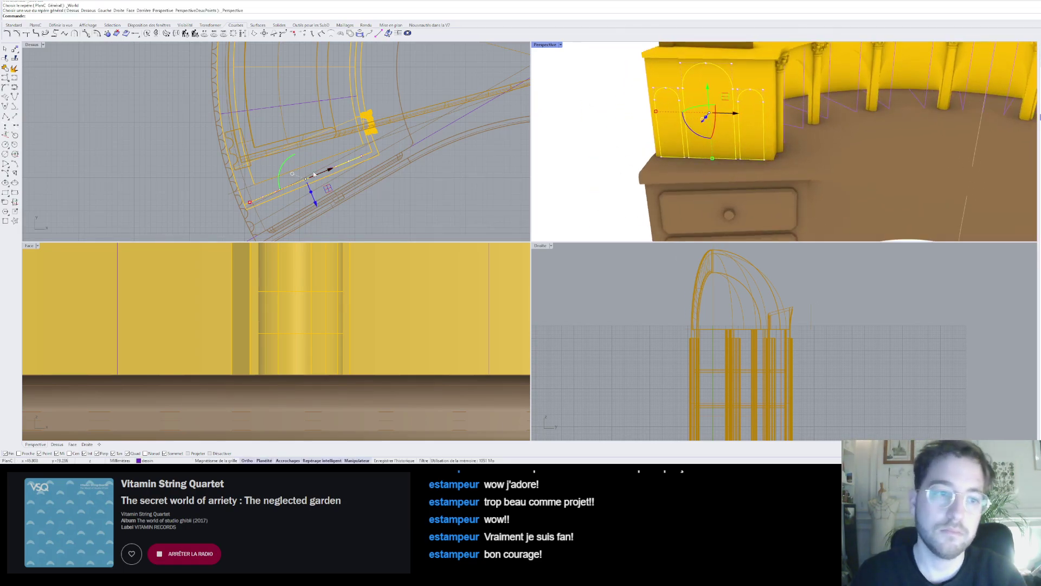
scroll(302, 165, "up", 4)
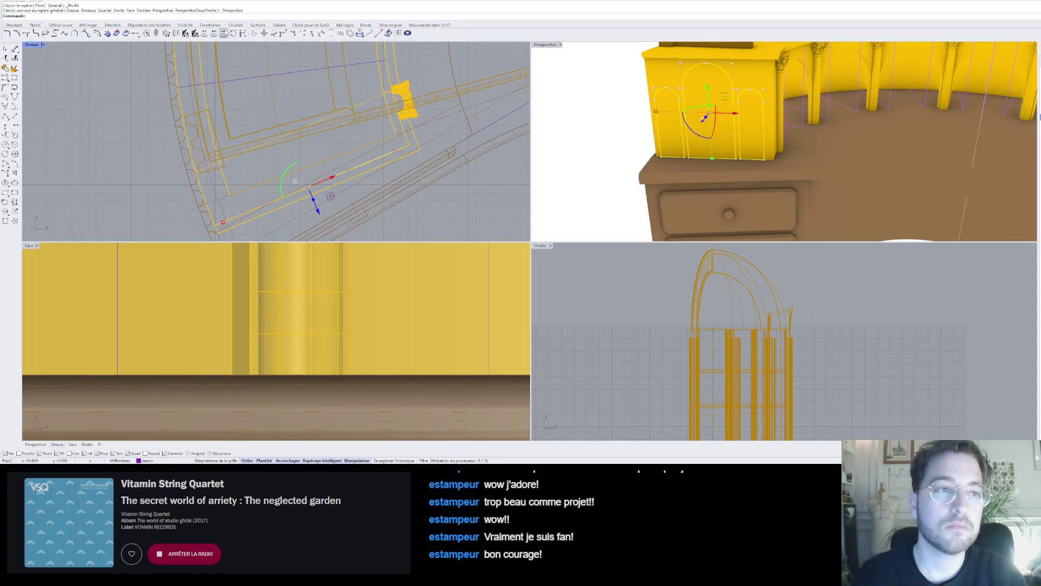
left_click(277, 26)
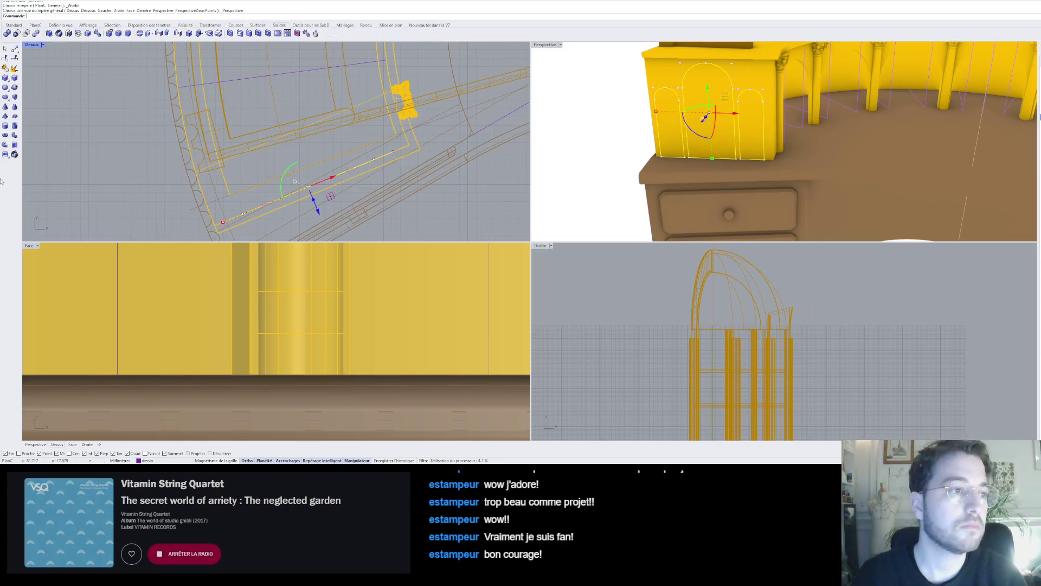
left_click(15, 145)
scroll(326, 171, "up", 2)
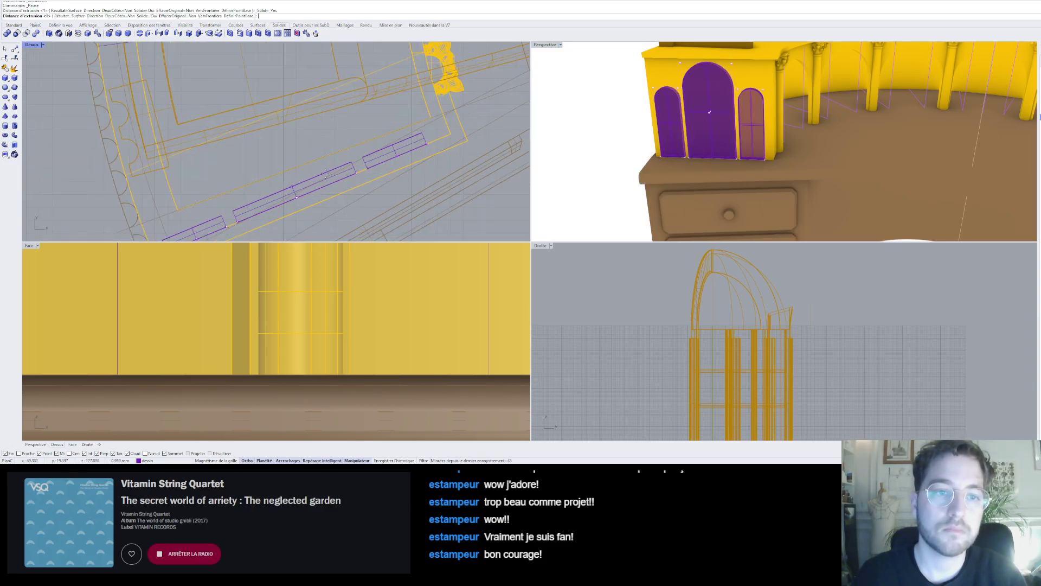
left_click(706, 114)
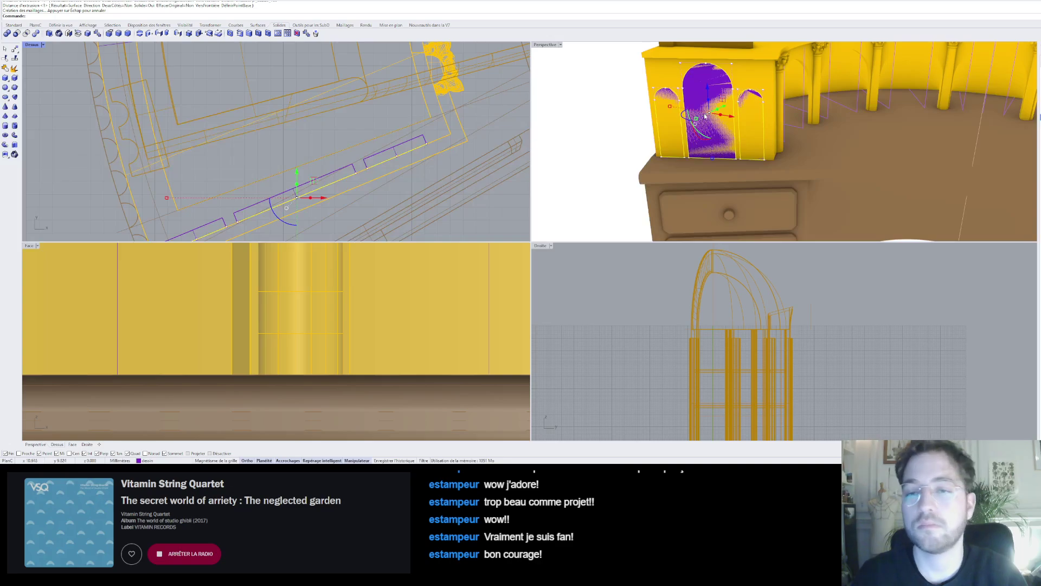
- Try to mirror the three arch outlines about the desk's central axis onto the right end cabinet
scroll(706, 114, "down", 5)
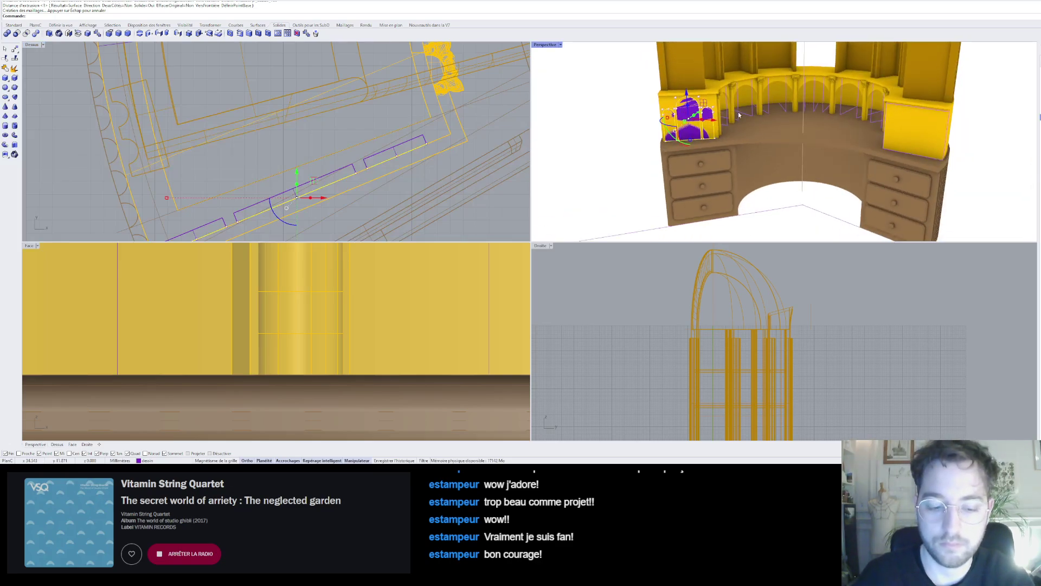
type("Symétrie")
key("Return")
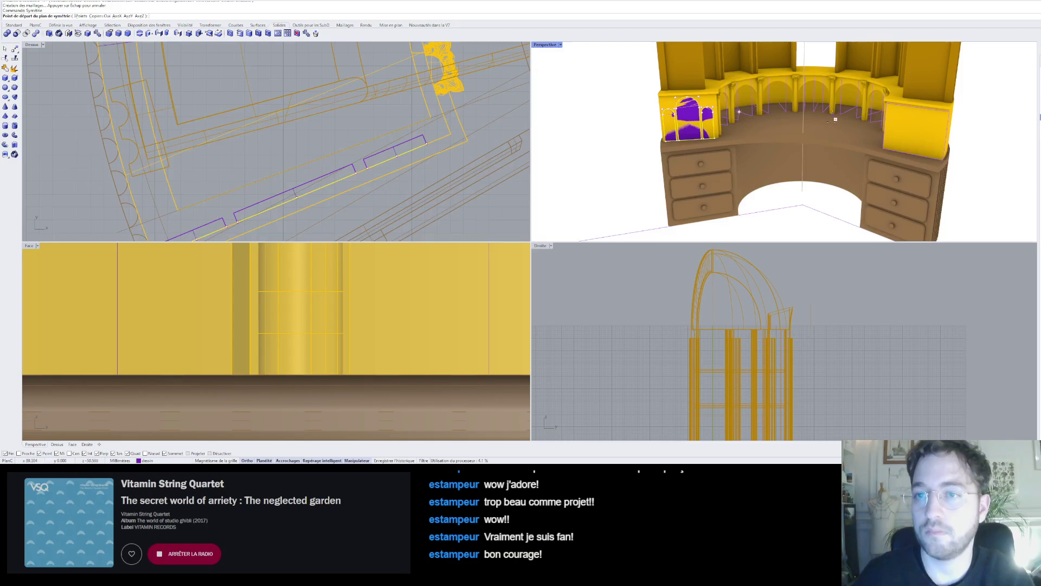
left_click(807, 131)
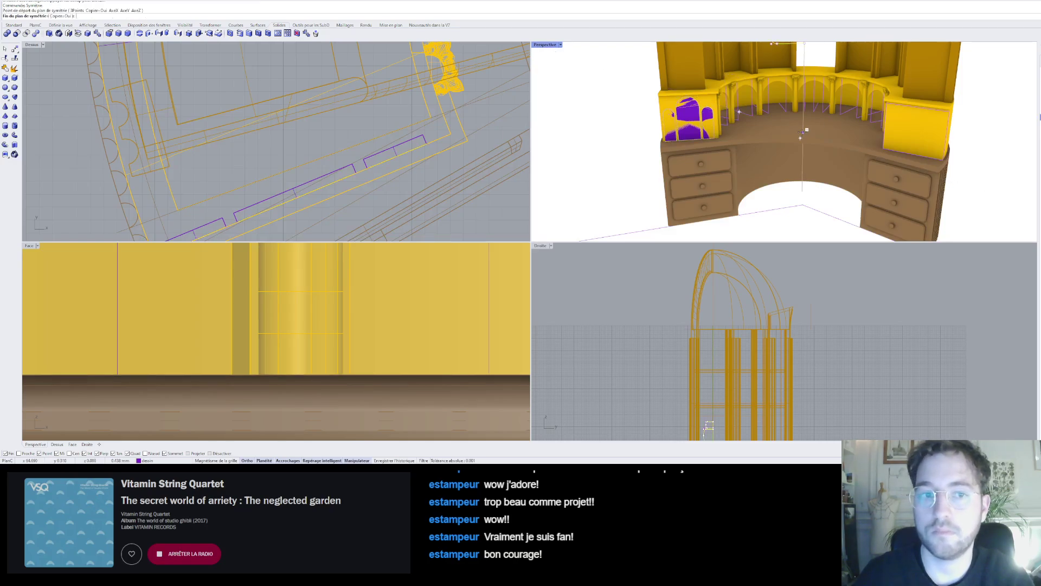
scroll(415, 81, "down", 5)
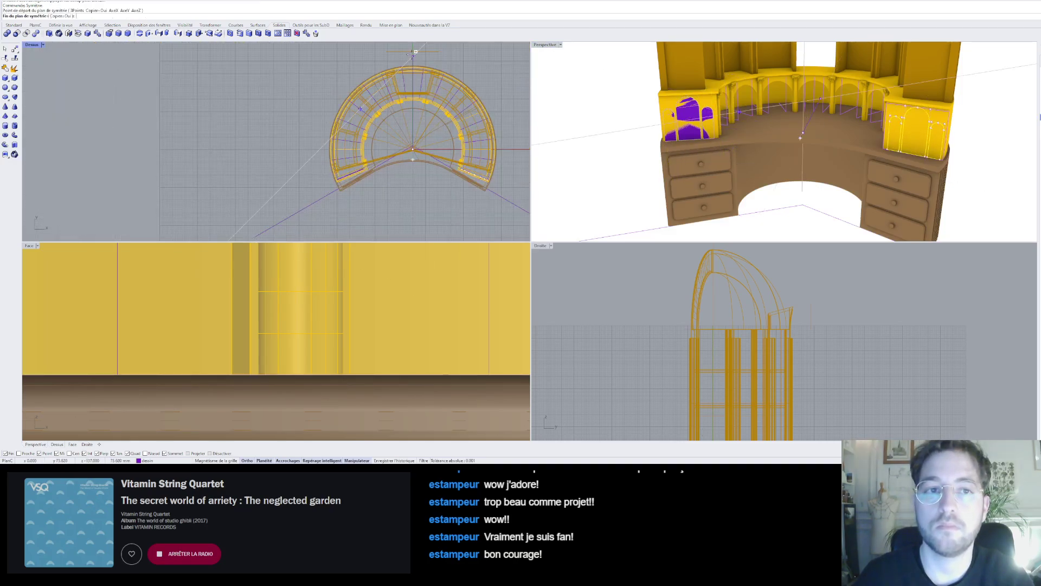
scroll(414, 63, "up", 5)
left_click(414, 61)
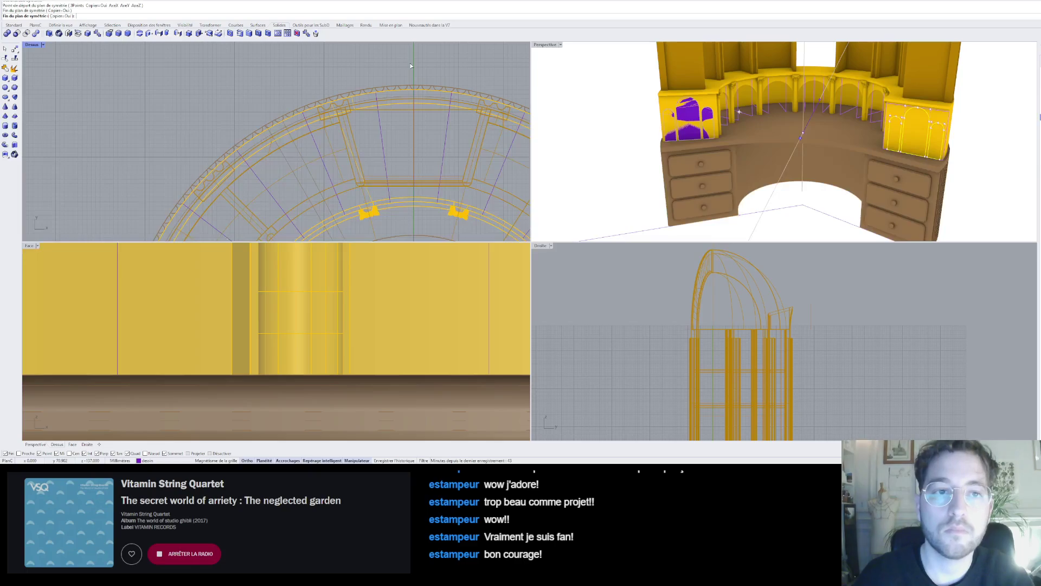
scroll(761, 120, "down", 3)
key("Escape")
- Undo the mirroring of the arch outlines onto the right end cabinet
right_click_drag(761, 120, 795, 132)
scroll(700, 136, "up", 8)
scroll(678, 126, "down", 3)
right_click_drag(678, 126, 704, 133)
key("ctrl+z")
- Mirror the three arch solids about the desk's central vertical axis onto the right end cabinet, snapping the mirror line to the grid
type("ymétrie")
key("Return")
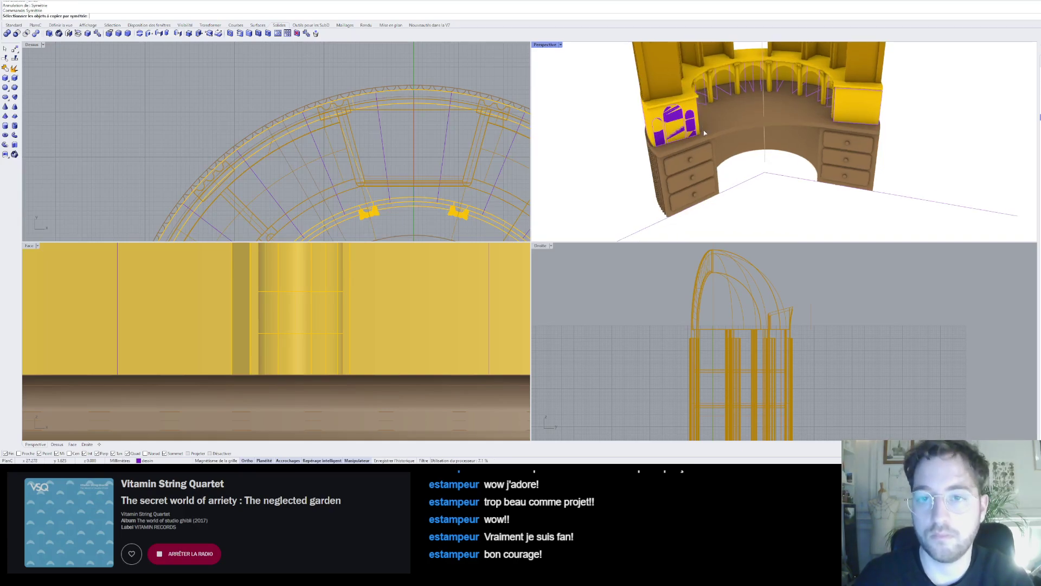
scroll(704, 129, "up", 3)
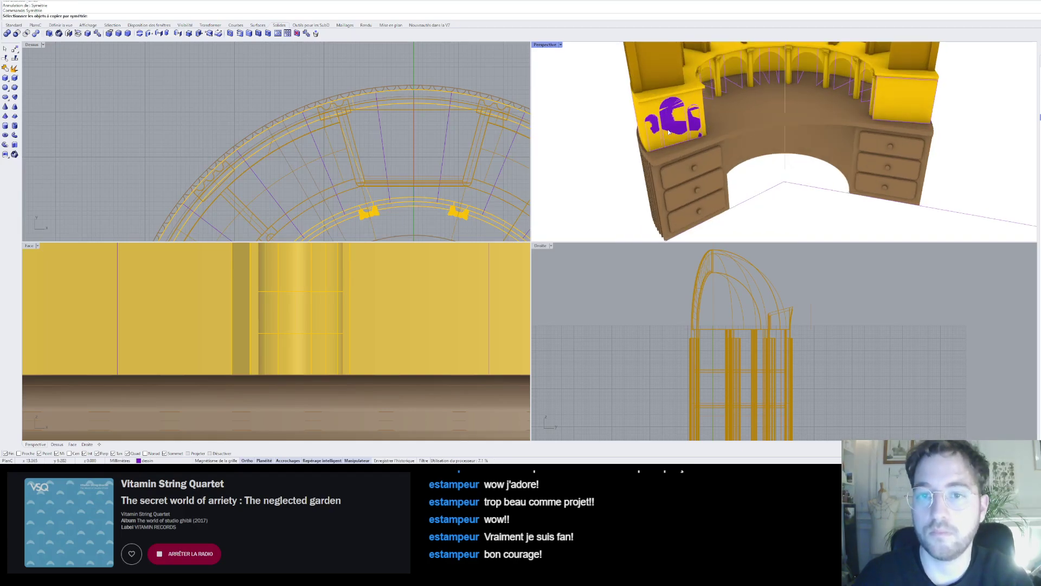
left_click(703, 138)
left_click(704, 129)
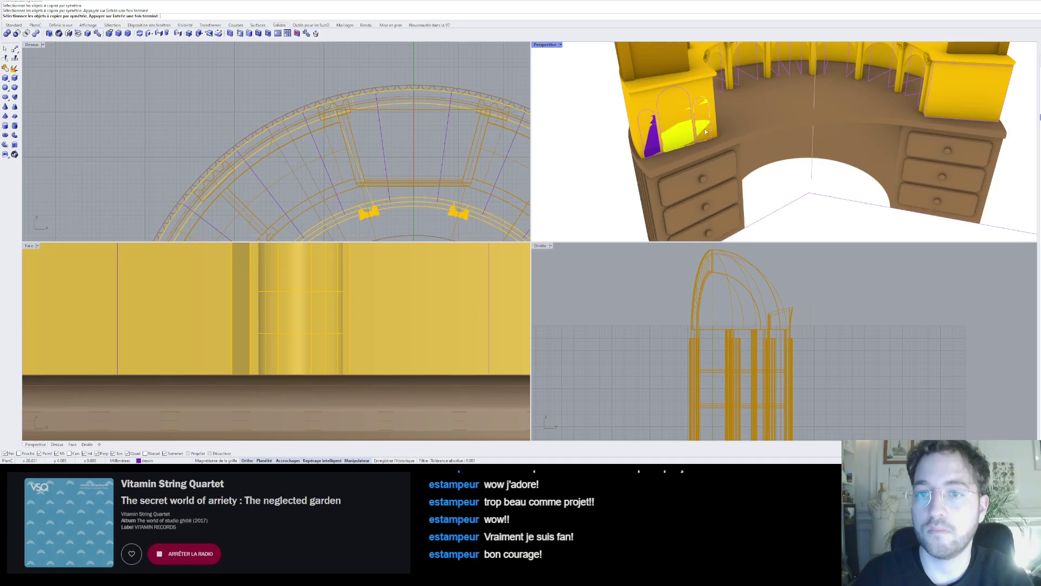
left_click(653, 138)
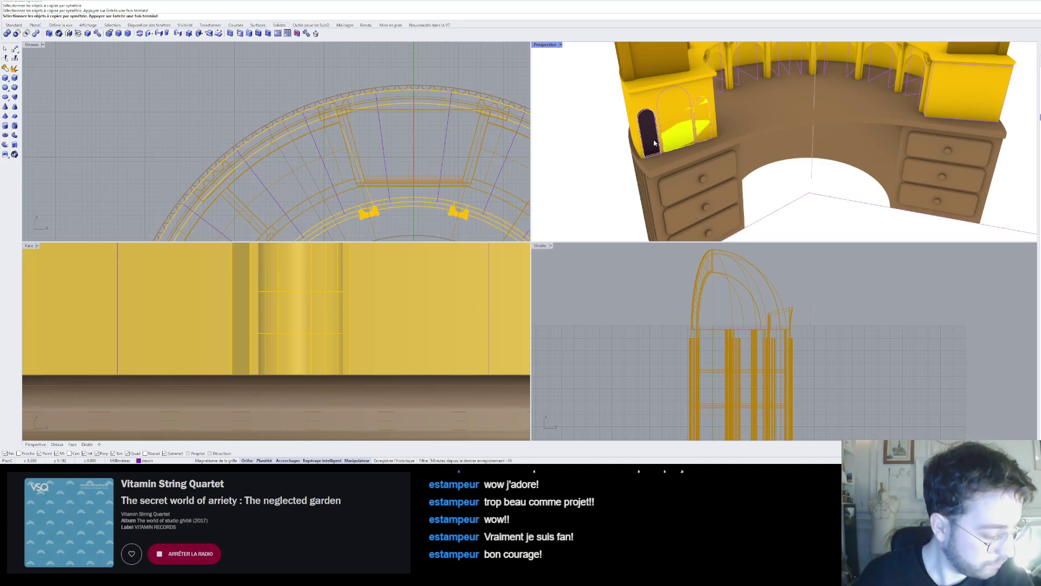
left_click(691, 158)
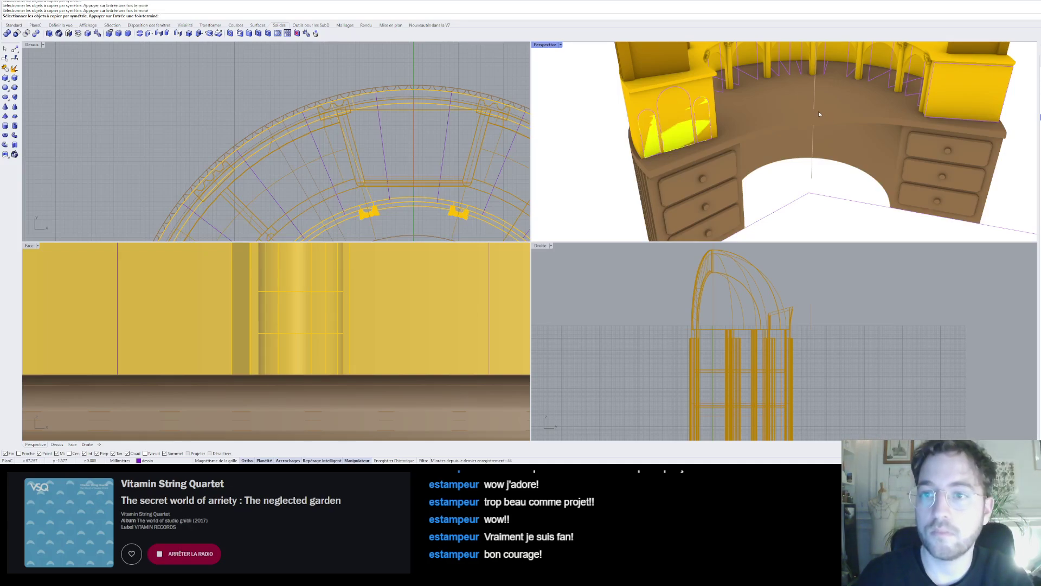
key("Return")
scroll(410, 169, "down", 8)
scroll(411, 211, "up", 8)
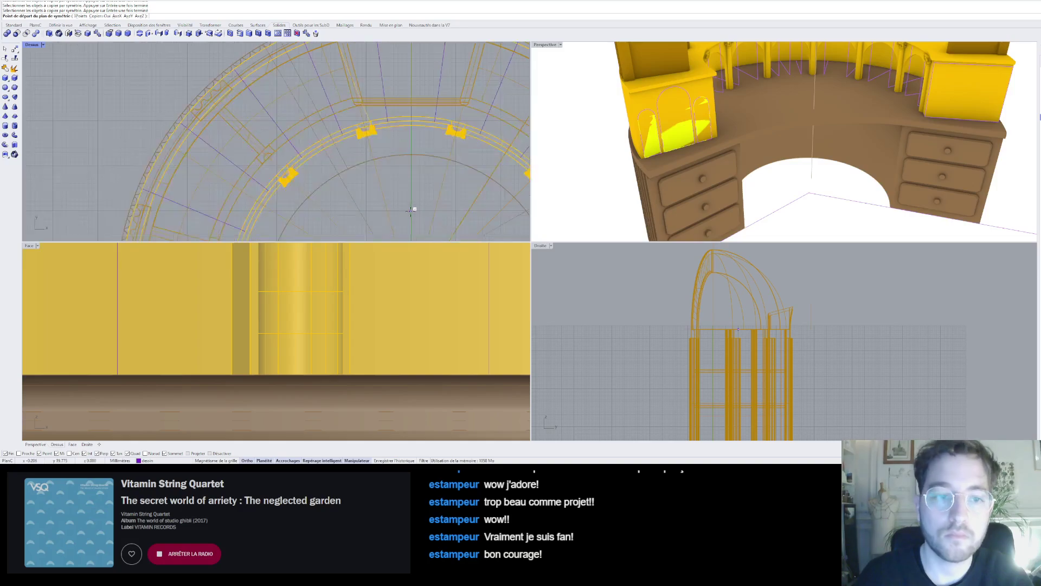
scroll(412, 209, "up", 6)
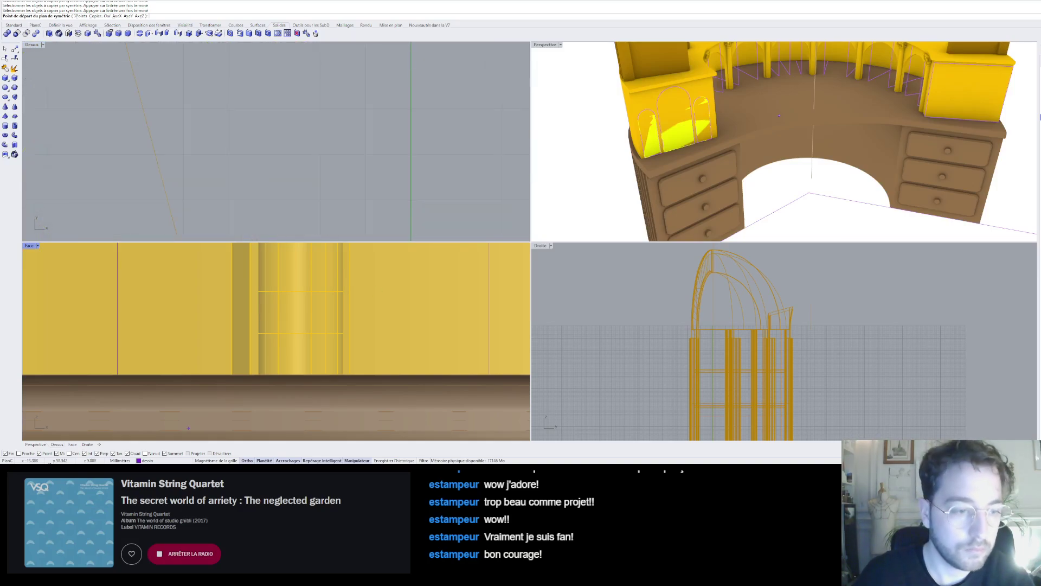
key("F9")
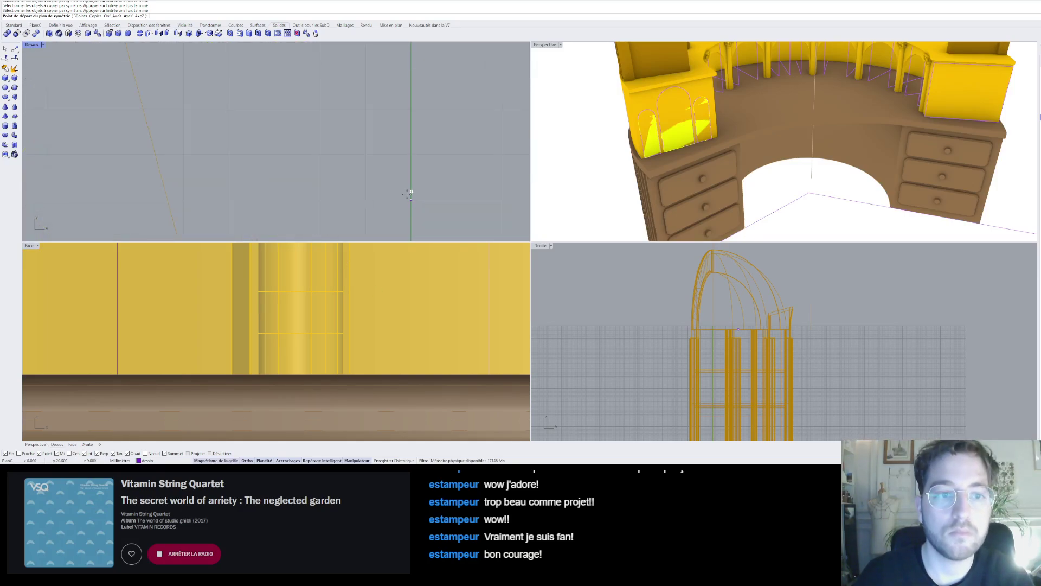
left_click(412, 193)
scroll(423, 228, "down", 4)
scroll(423, 221, "up", 2)
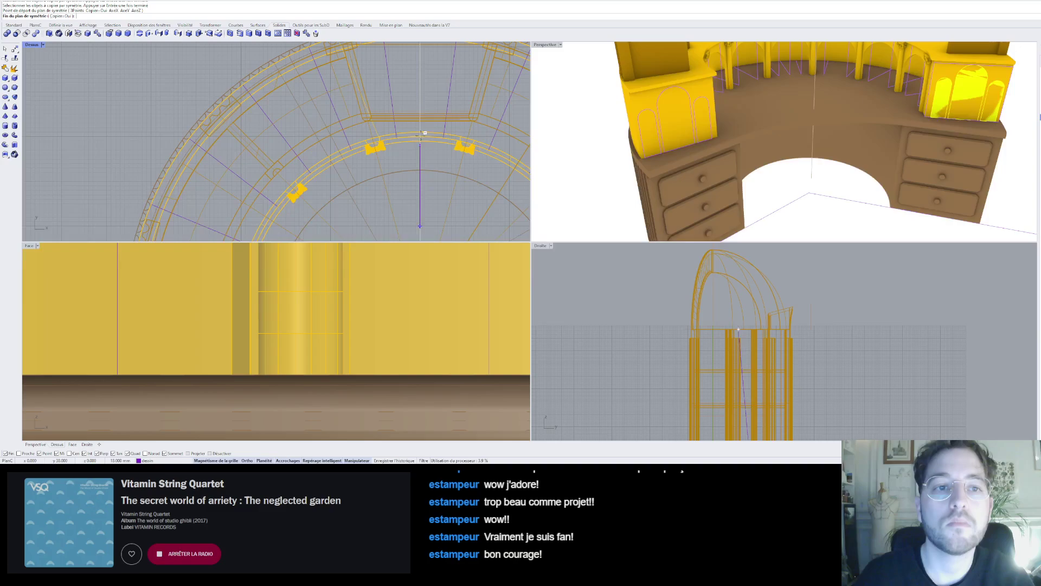
left_click(428, 68)
- Subtract the three arch solids from the left end cabinet with Boolean Difference, keeping the cutting solids
scroll(701, 54, "down", 5)
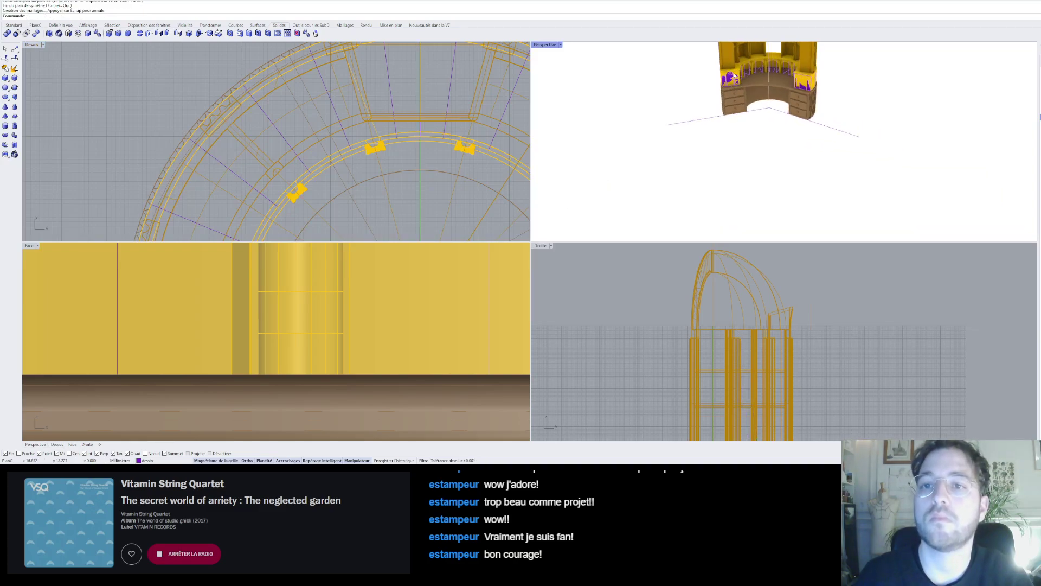
scroll(734, 74, "up", 8)
left_click(16, 34)
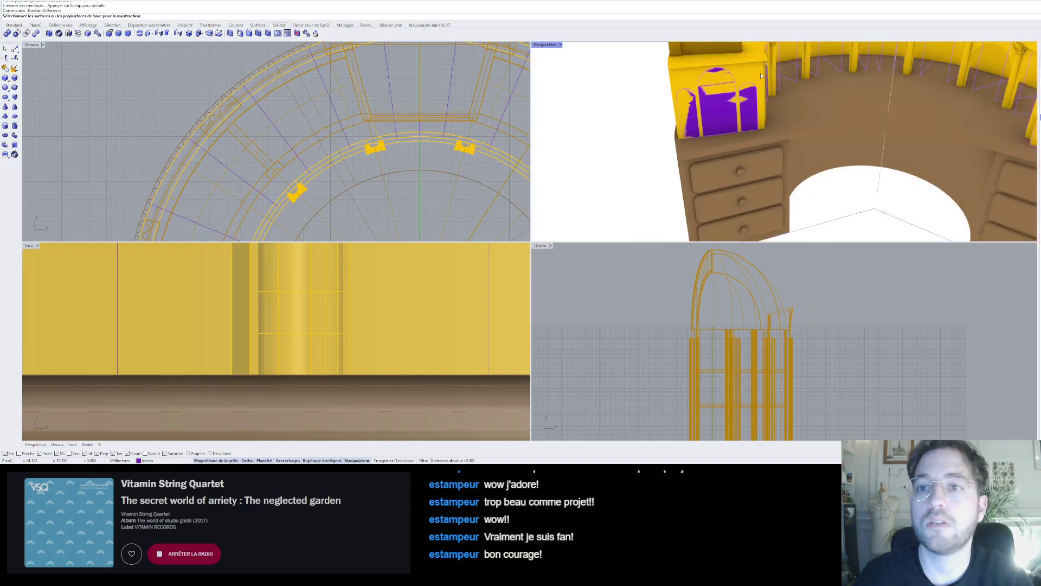
left_click(760, 75)
right_click(722, 93)
scroll(718, 95, "up", 5)
left_click(672, 111)
left_click(701, 105)
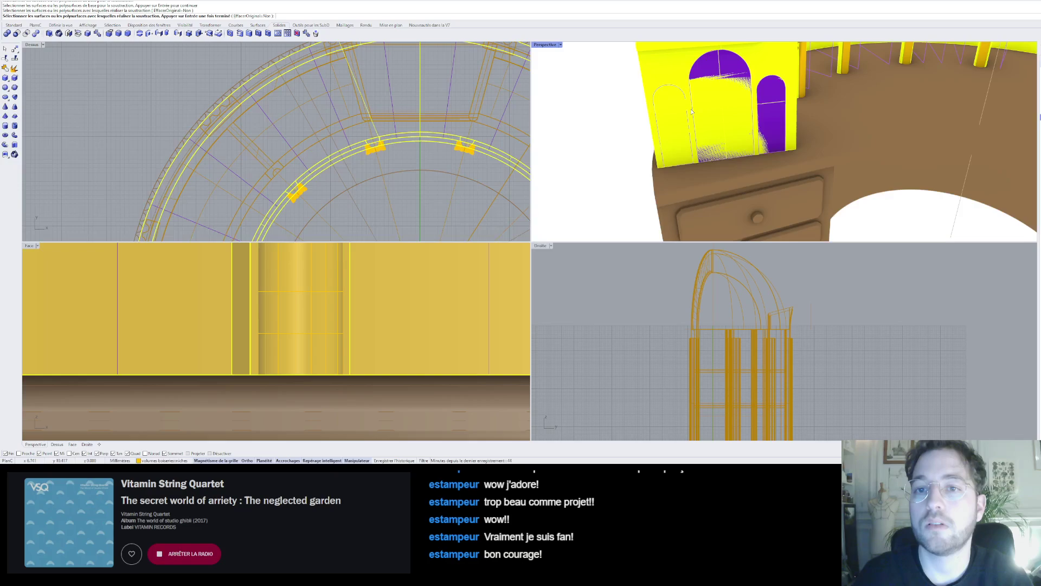
left_click(769, 108)
right_click(709, 109)
- Delete the leftover arch cutting solids from the front of the left end cabinet
left_click(674, 132)
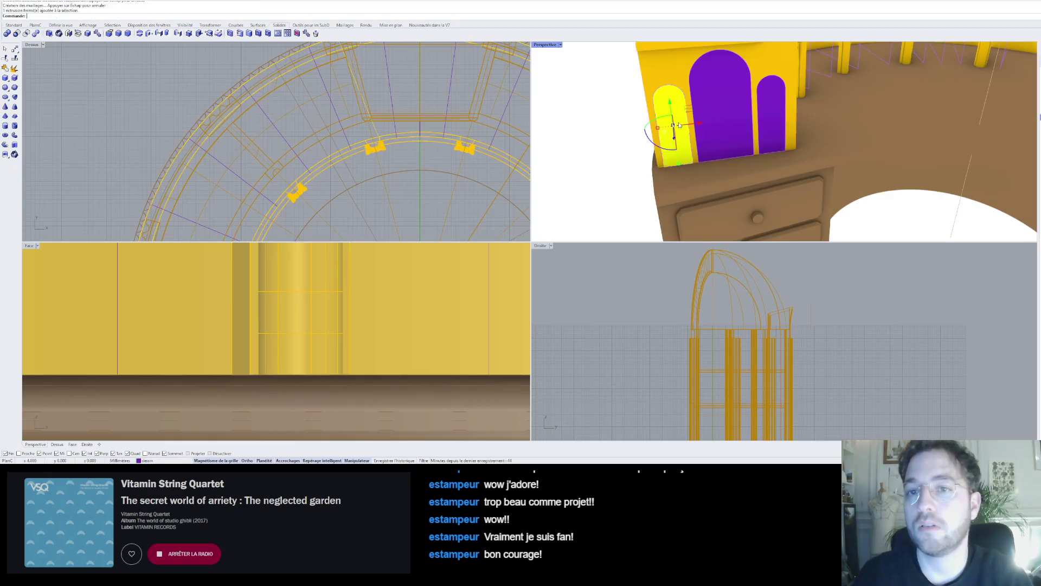
key("Delete")
scroll(749, 106, "down", 6)
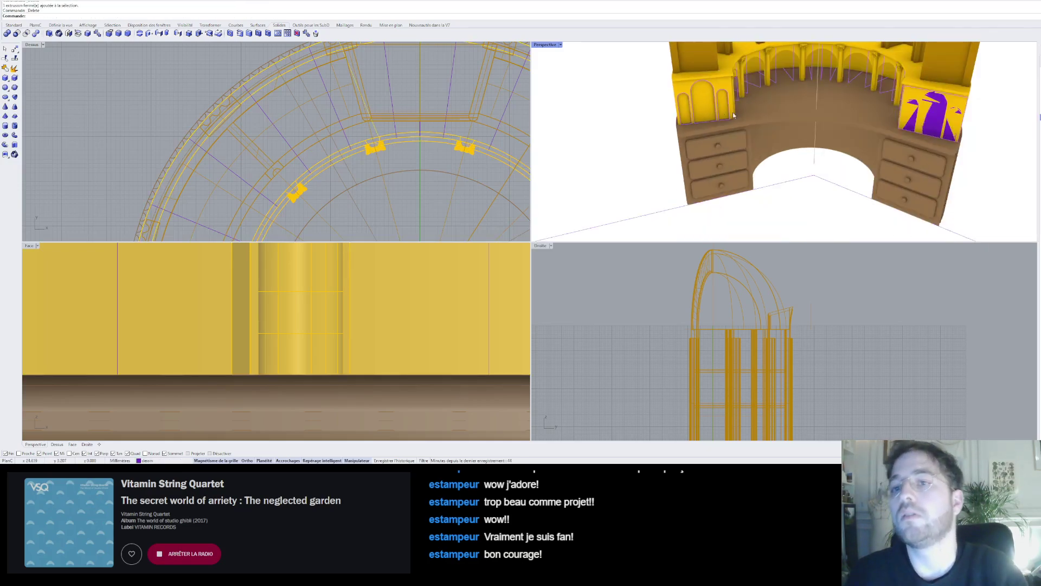
- Subtract the central arch solid from the right end cabinet with Boolean Difference
scroll(855, 94, "up", 5)
scroll(789, 116, "down", 4)
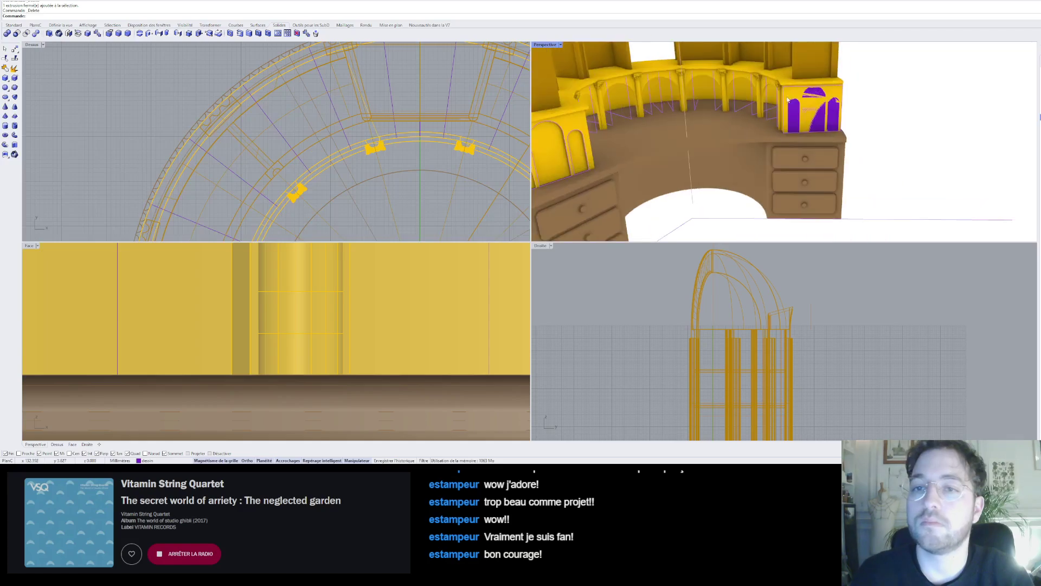
left_click(16, 36)
scroll(729, 83, "up", 2)
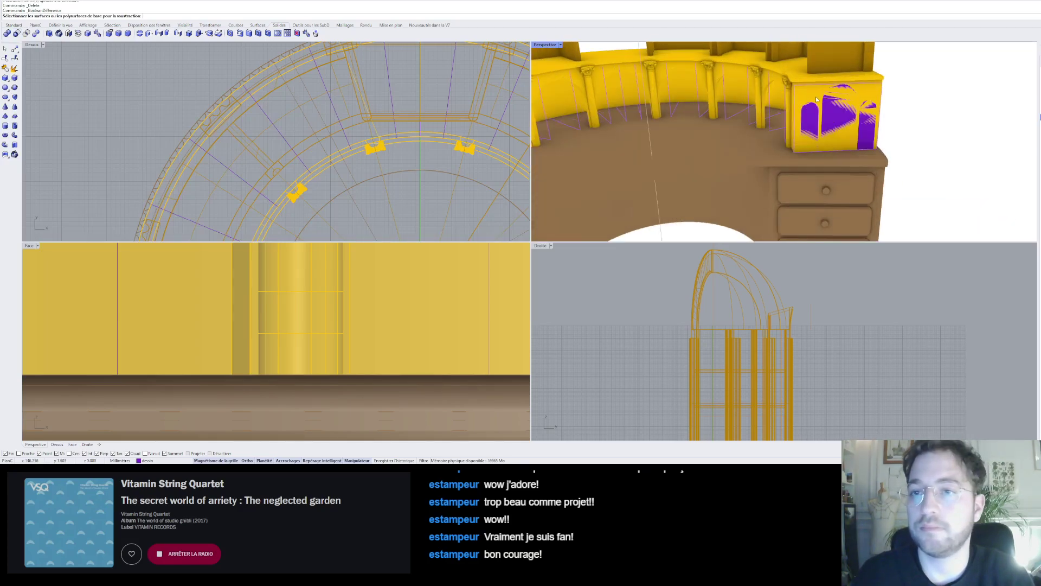
left_click(858, 109)
scroll(858, 109, "up", 5)
key("Return")
left_click(869, 123)
key("Return")
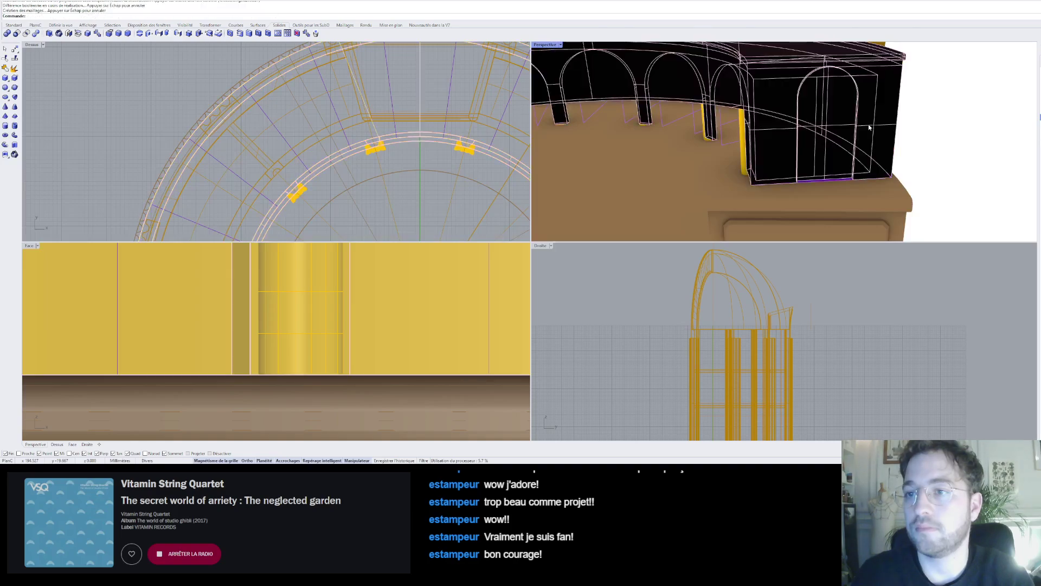
- Delete the leftover central arch cutting solid on the right end cabinet
scroll(890, 120, "down", 3)
left_click(851, 122)
key("Delete")
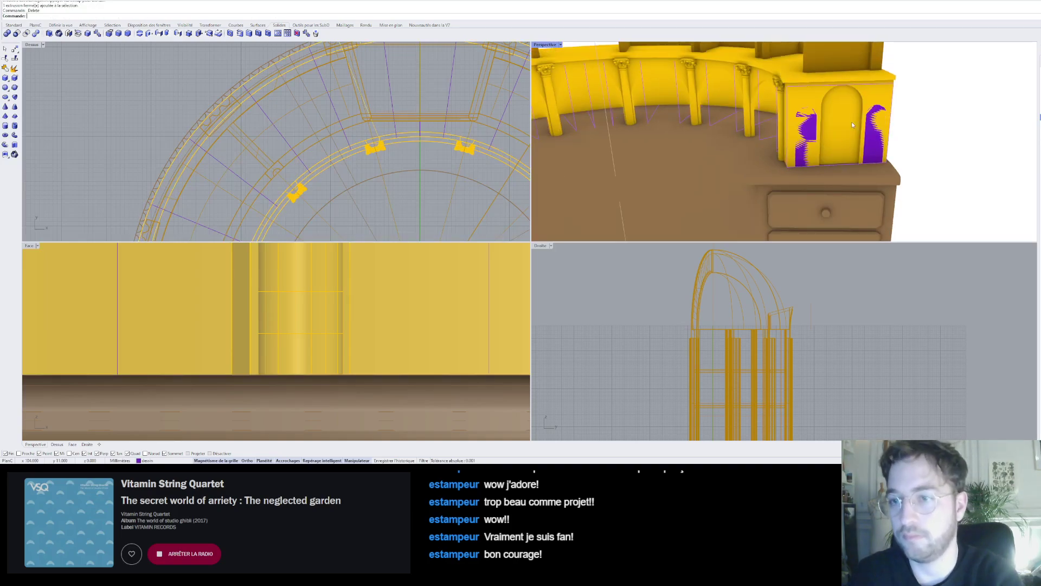
- Subtract the two smaller side arch solids from the right end cabinet with Boolean Difference
scroll(848, 123, "down", 3)
scroll(834, 127, "up", 3)
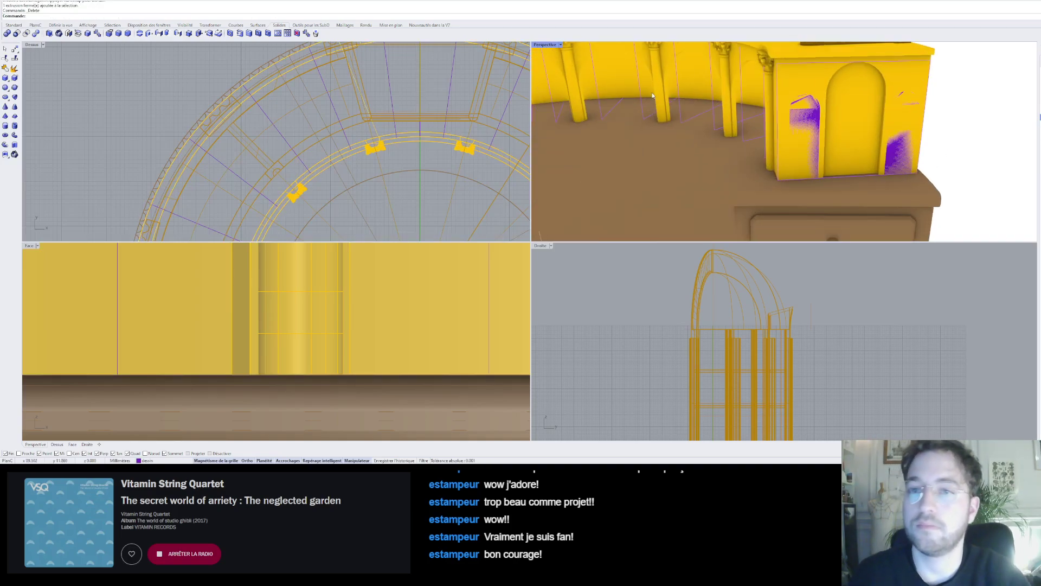
left_click(16, 35)
left_click(846, 90)
key("Return")
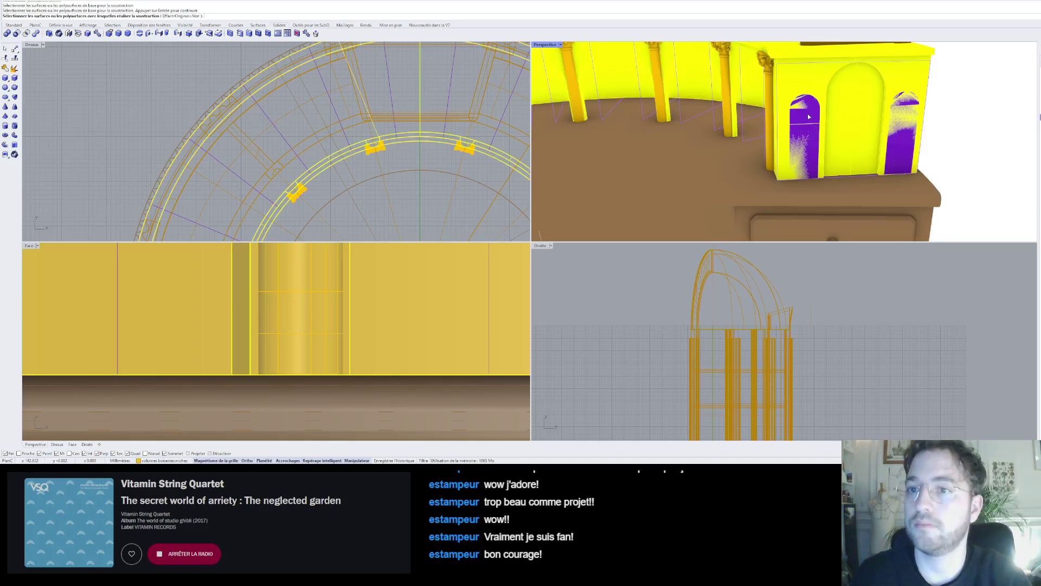
left_click(809, 117)
left_click(906, 117)
key("Return")
- Delete the two leftover side arch cutting solids on the right end cabinet
left_click(908, 117)
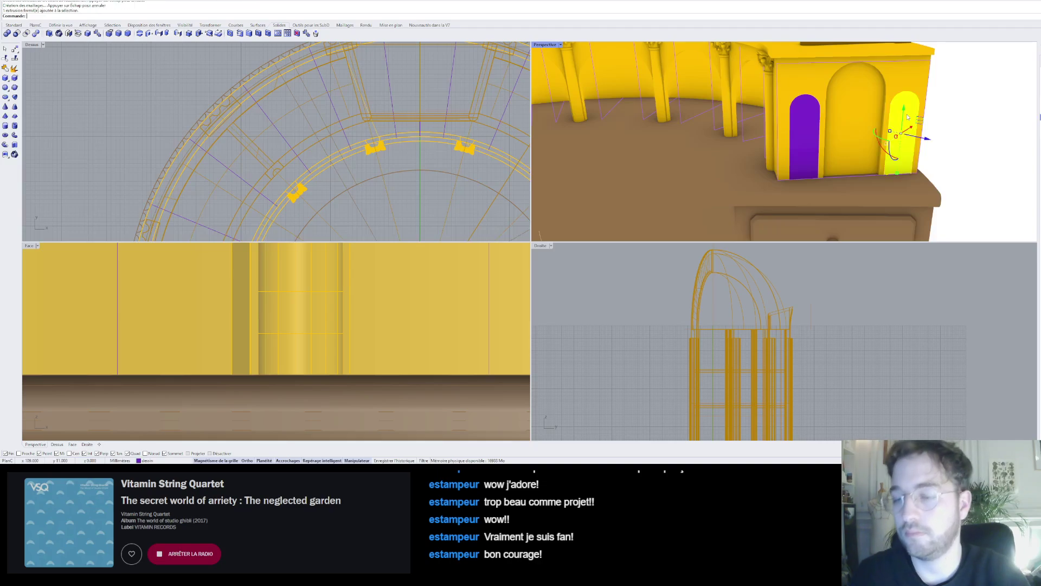
key("Delete")
left_click(812, 131)
key("Delete")
scroll(812, 131, "down", 4)
right_click_drag(812, 130, 776, 129)
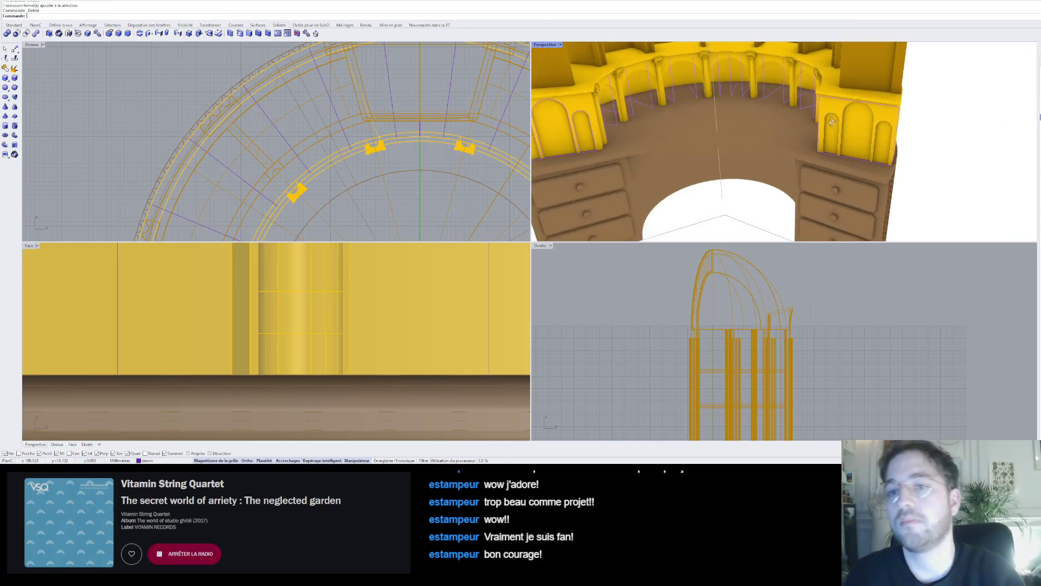
- Examine the carved end cabinets and colonnade from several angles and in the top and front views
scroll(814, 129, "down", 5)
scroll(815, 129, "up", 2)
right_click_drag(748, 131, 768, 118)
scroll(781, 116, "down", 4)
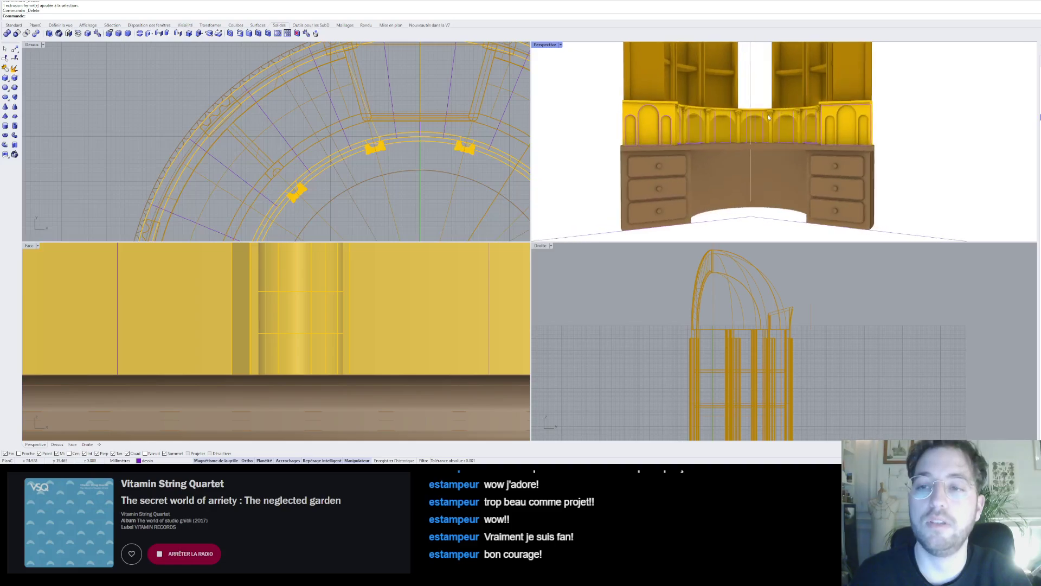
scroll(629, 126, "up", 3)
scroll(657, 124, "down", 1)
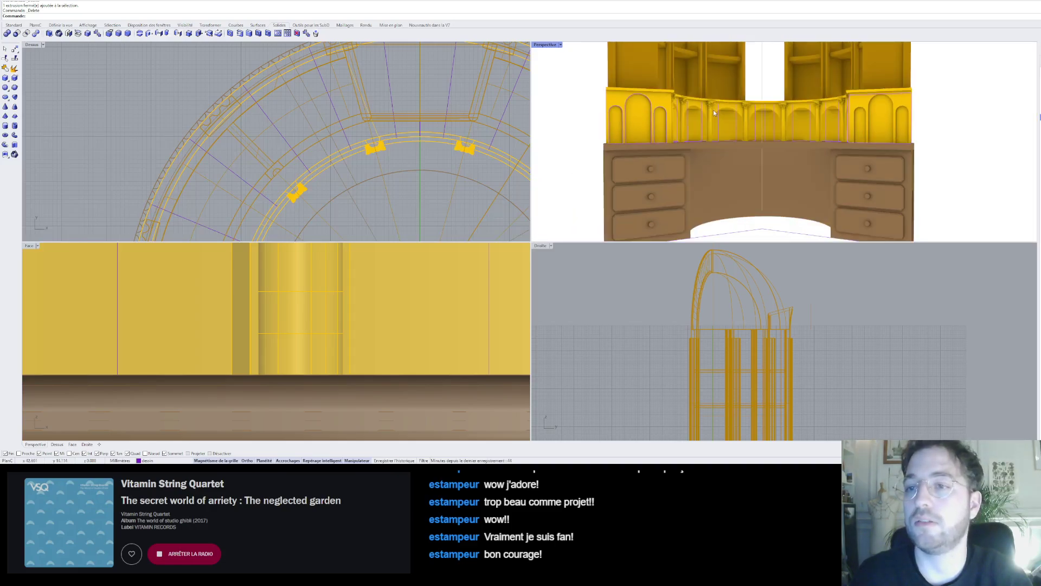
scroll(711, 106, "down", 3)
right_click_drag(757, 110, 731, 107)
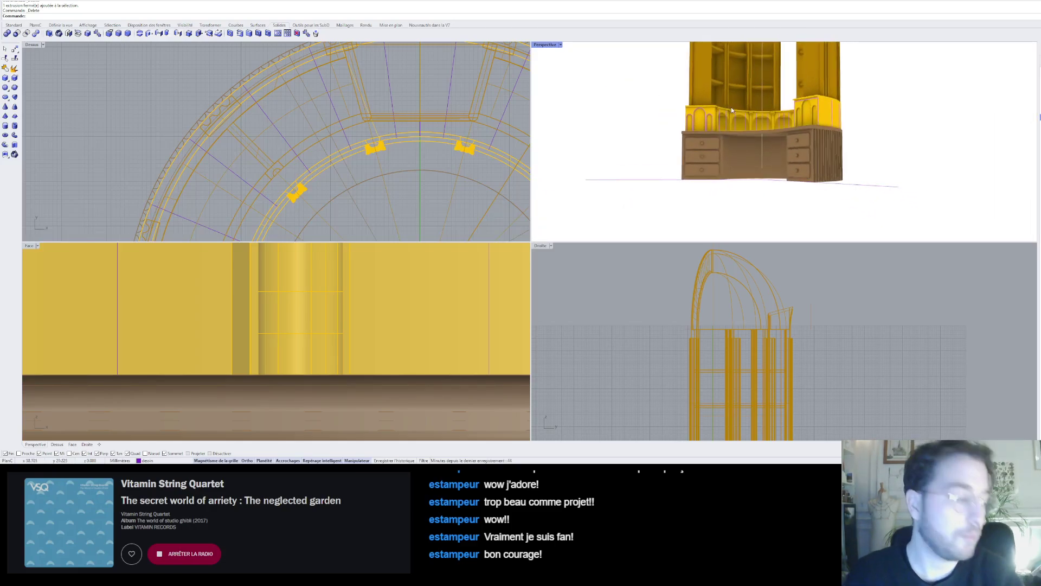
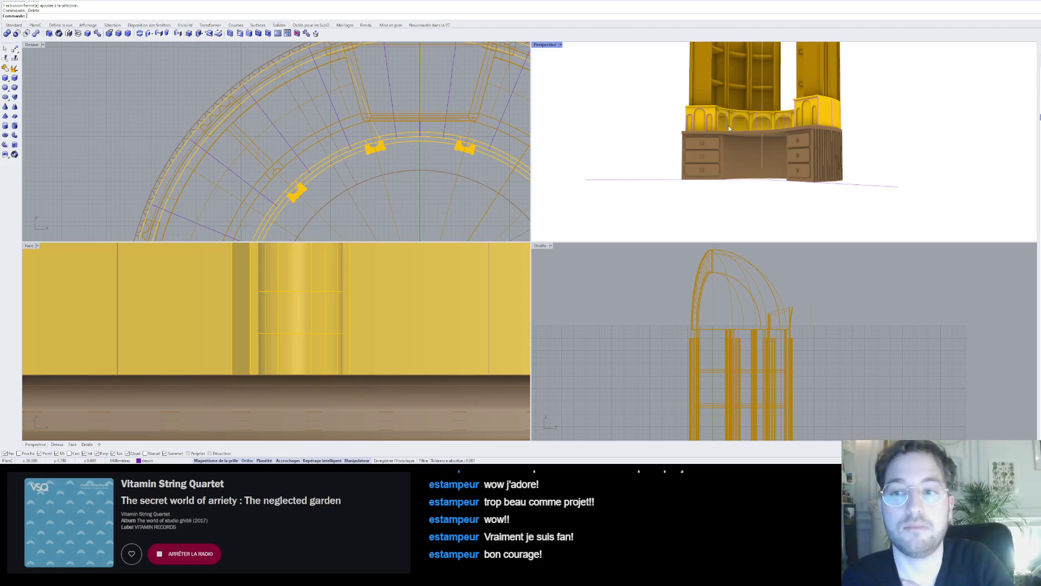
scroll(728, 126, "down", 6)
right_click_drag(728, 125, 753, 138)
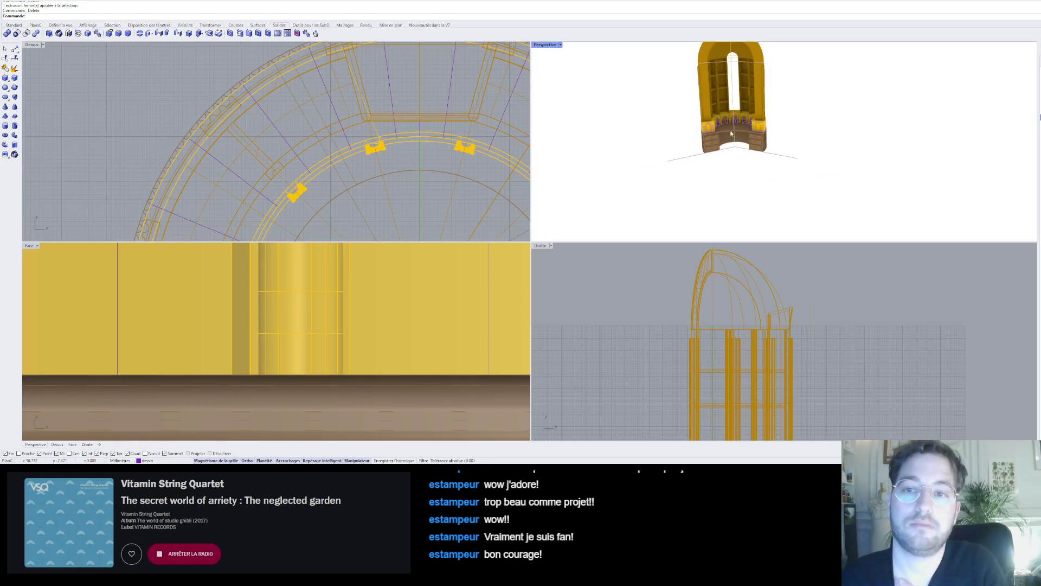
scroll(742, 108, "up", 8)
scroll(743, 106, "up", 3)
scroll(289, 130, "down", 5)
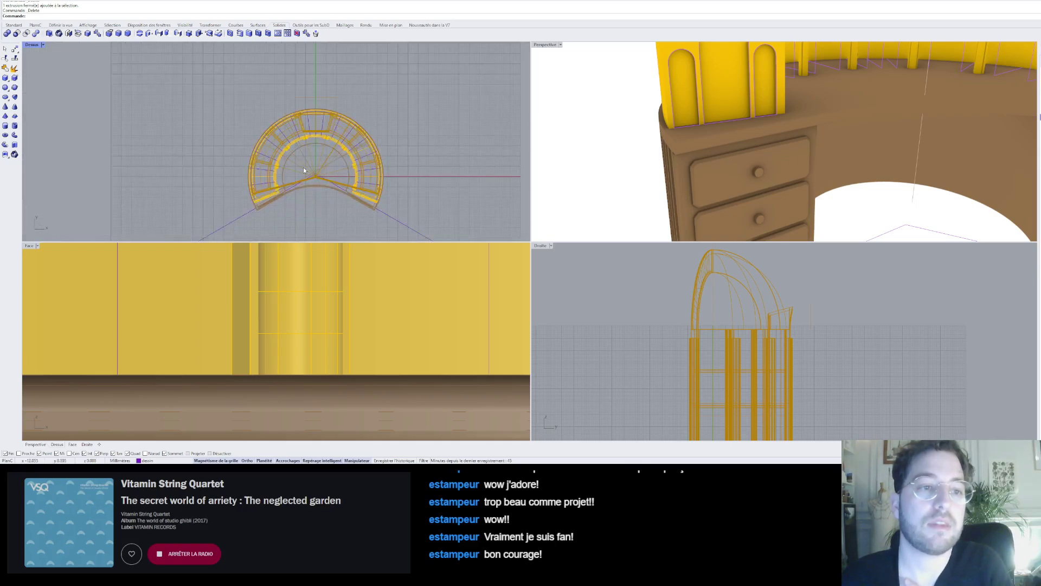
scroll(274, 387, "down", 8)
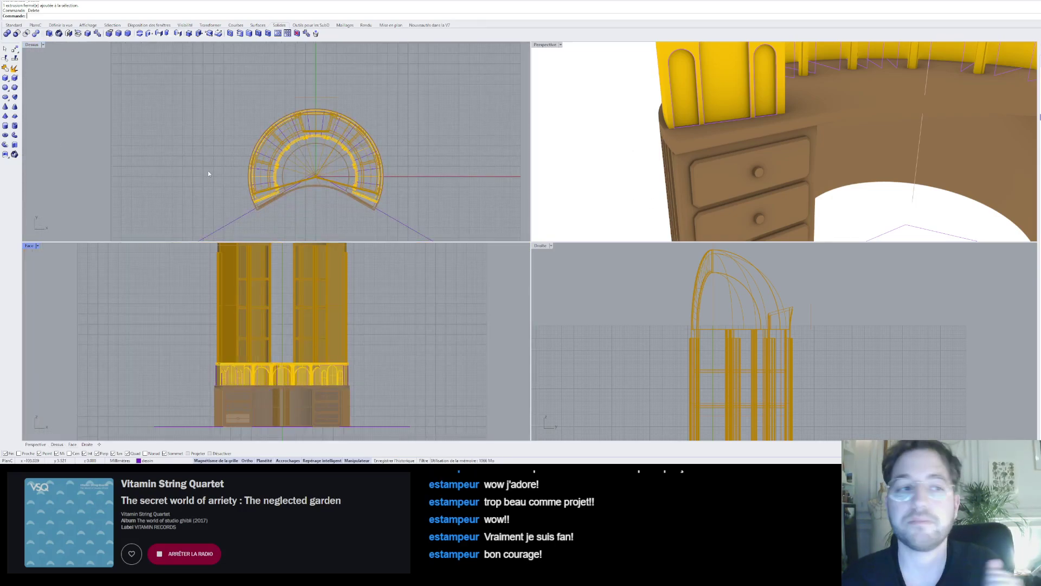
left_click(5, 87)
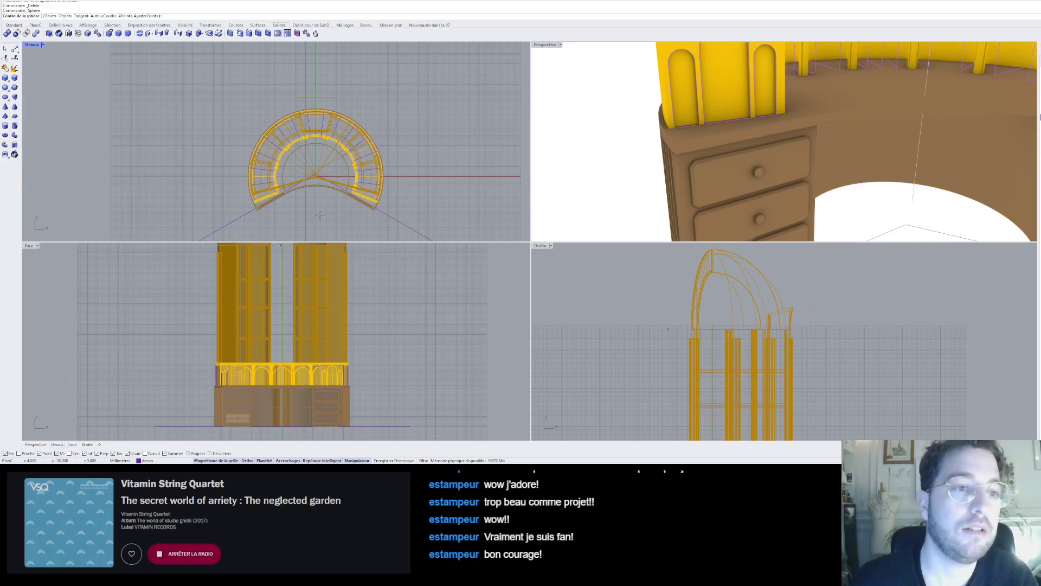
scroll(678, 131, "down", 5)
right_click_drag(684, 128, 688, 90)
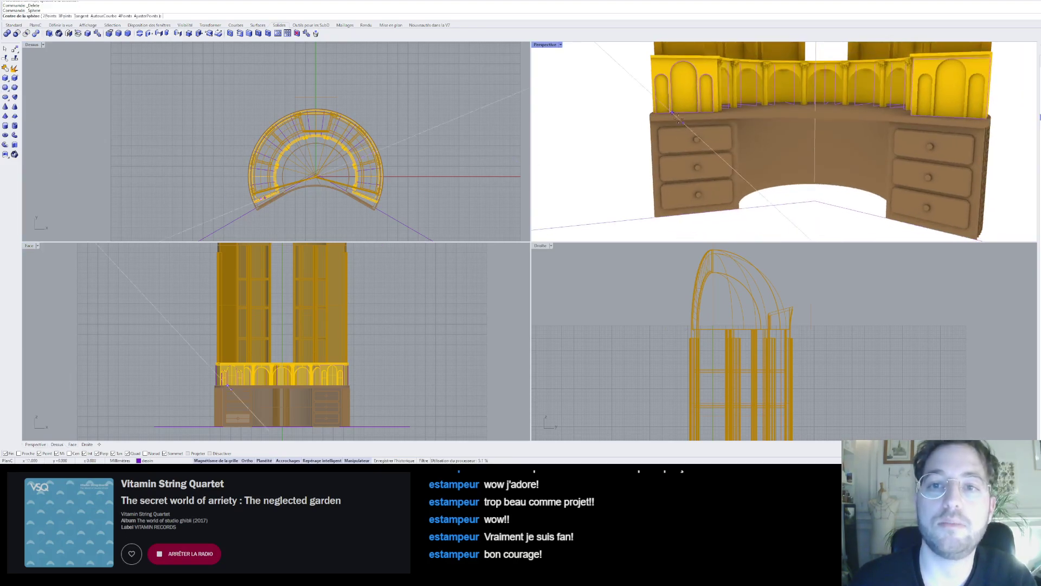
scroll(688, 87, "up", 5)
scroll(688, 87, "down", 2)
scroll(688, 87, "down", 2)
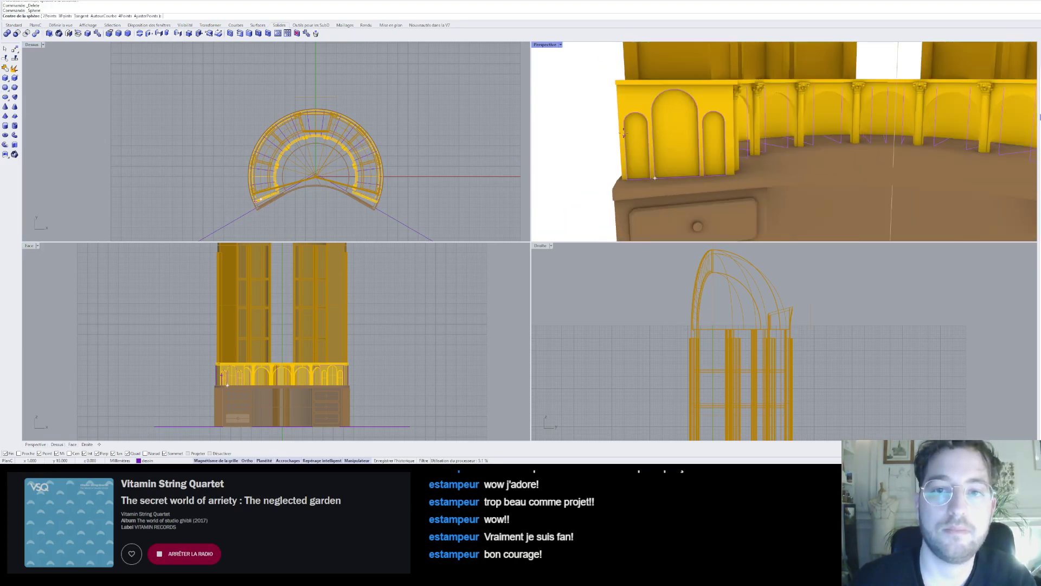
key("Escape")
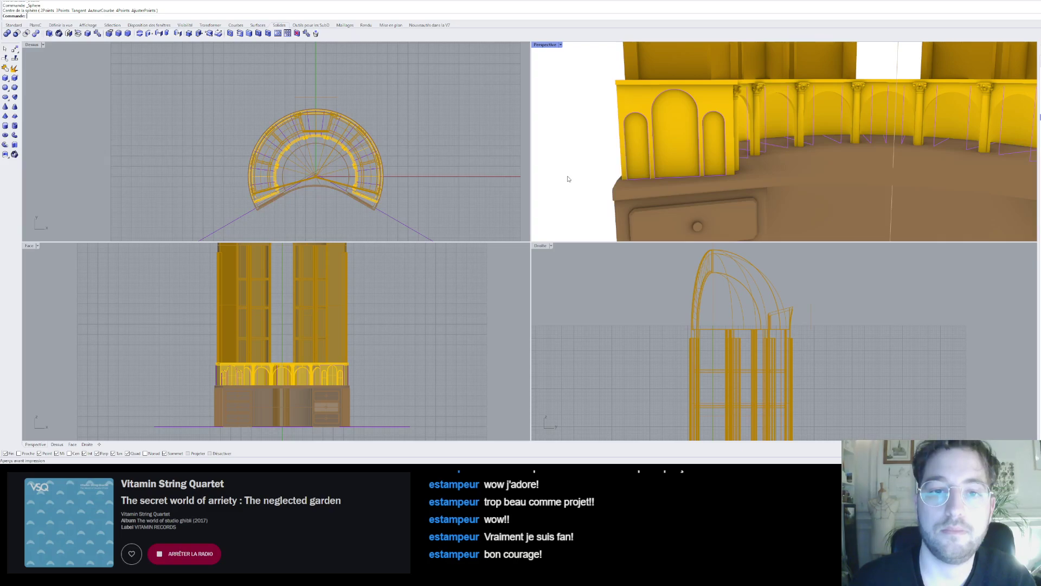
- Align the perspective view to the construction plane and create a 3 mm radius sphere centred in the rounded head of the left cabinet's central arch
left_click(652, 220)
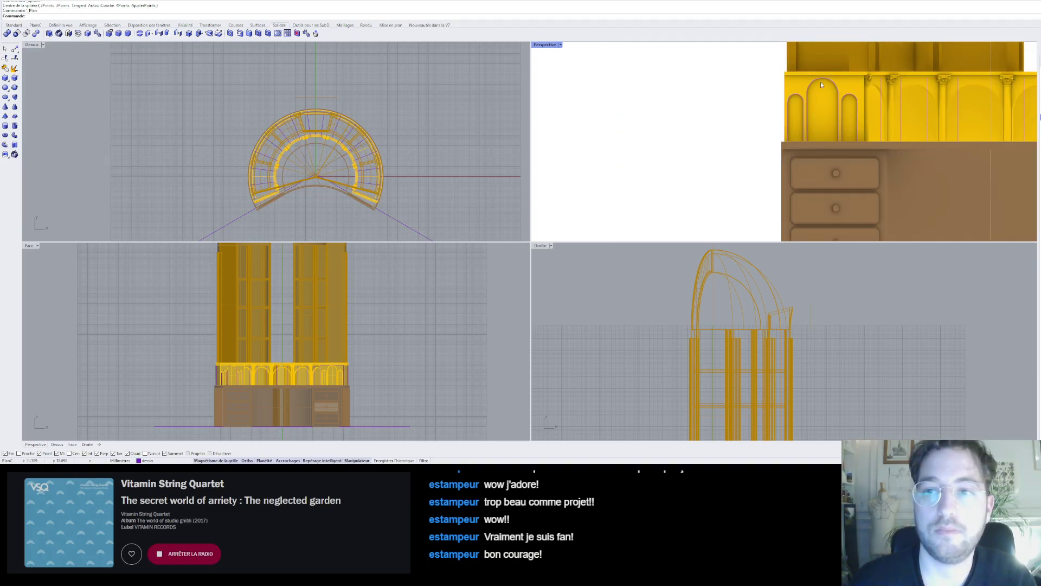
scroll(821, 83, "up", 3)
key("Return")
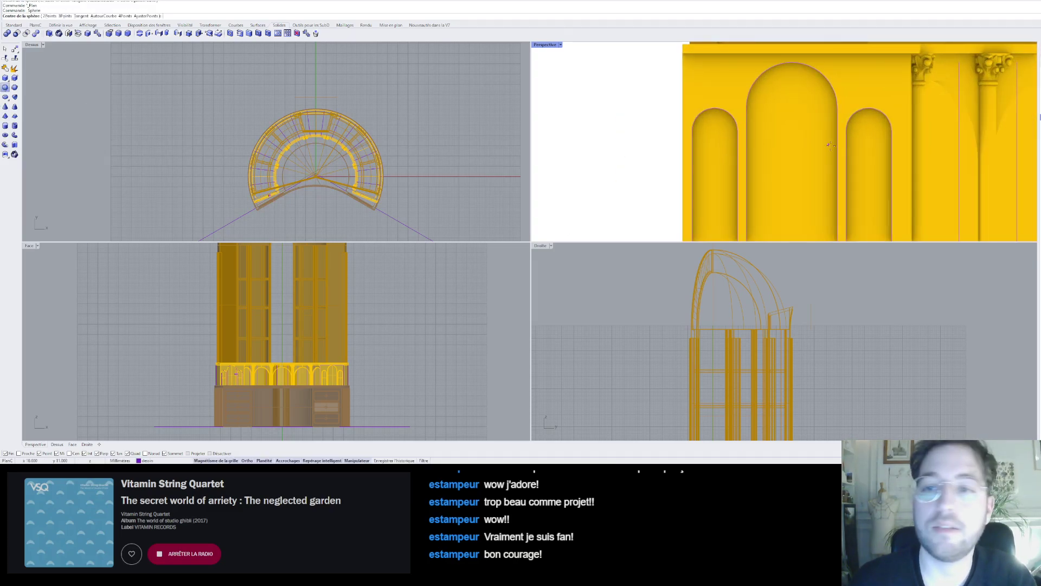
left_click(792, 107)
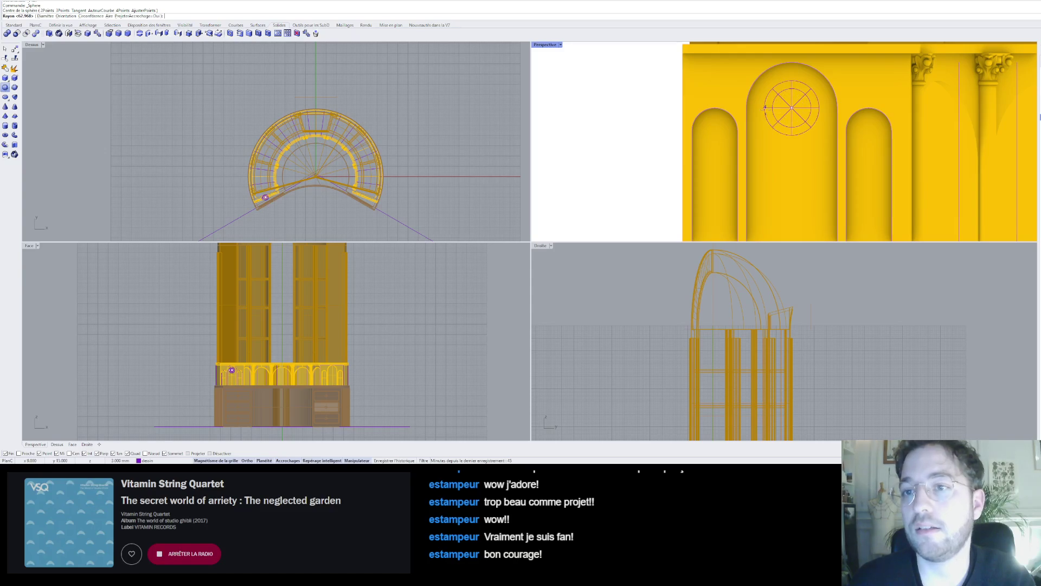
left_click(765, 108)
- Copy the sphere 9 mm straight down inside the left cabinet's central arch
scroll(789, 140, "down", 2)
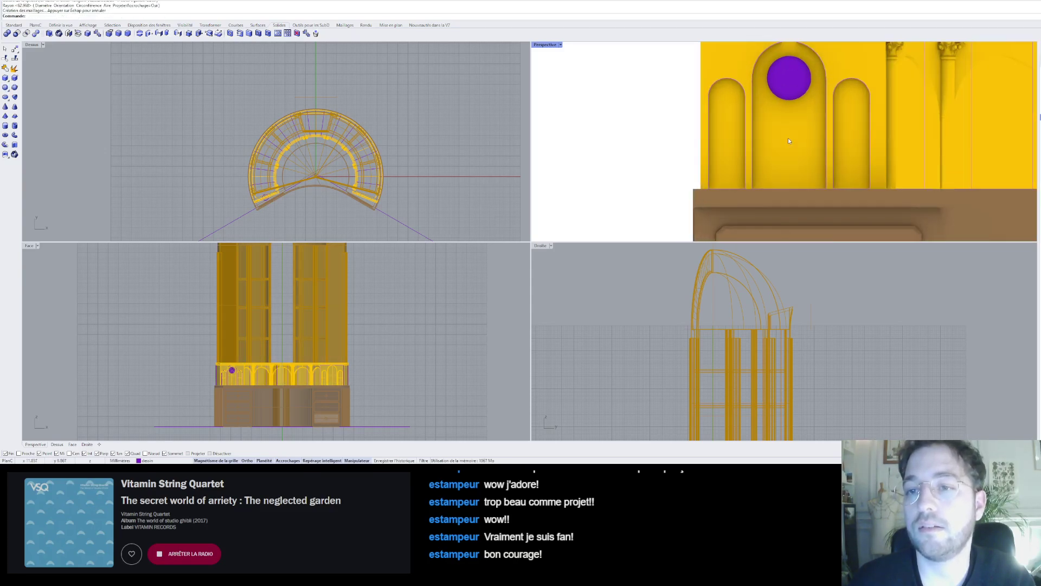
left_click(788, 86)
left_click_drag(790, 54, 792, 127)
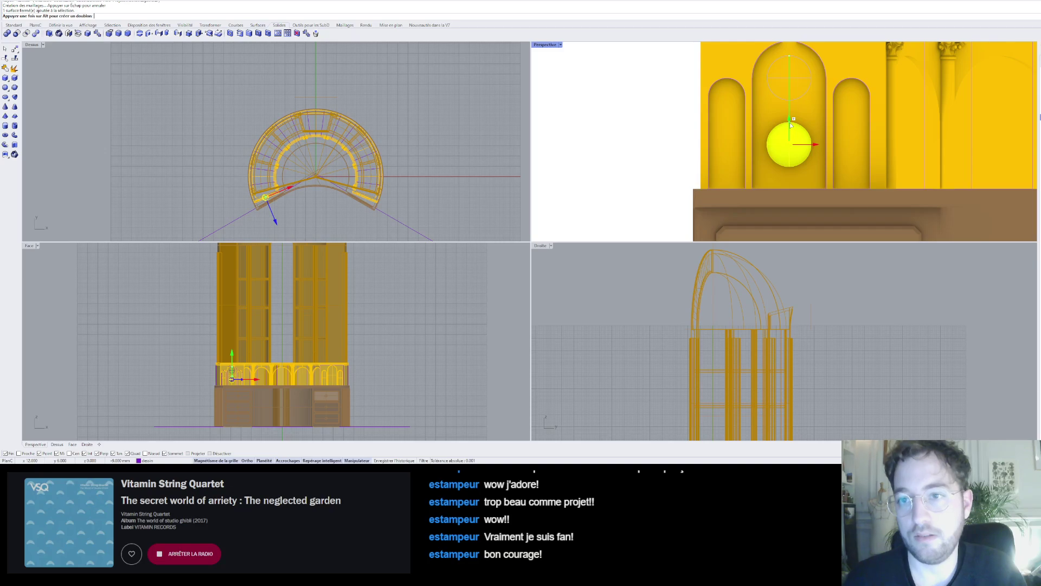
left_click_drag(791, 125, 791, 127)
key("Escape")
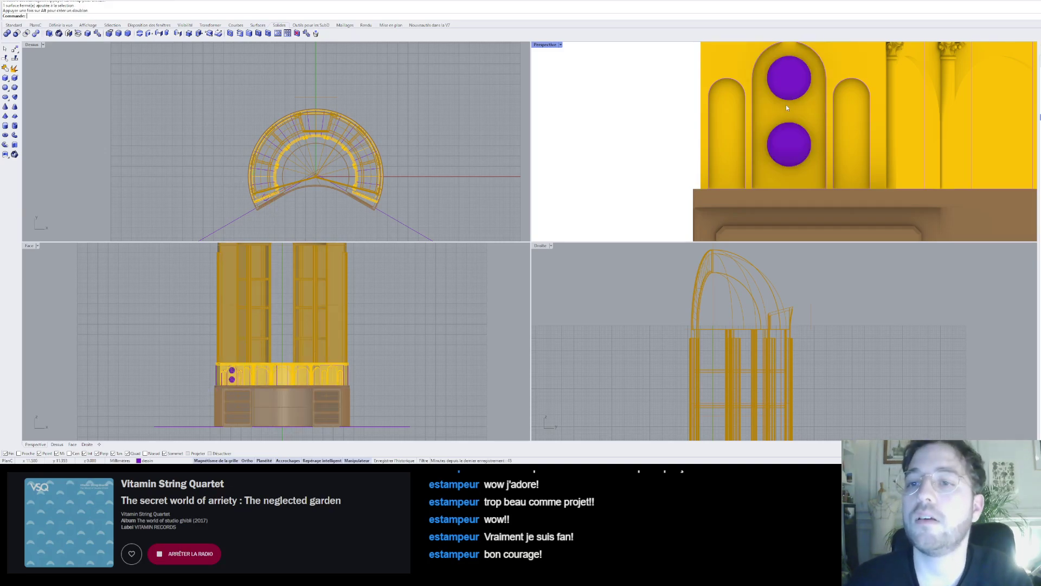
scroll(794, 103, "up", 2)
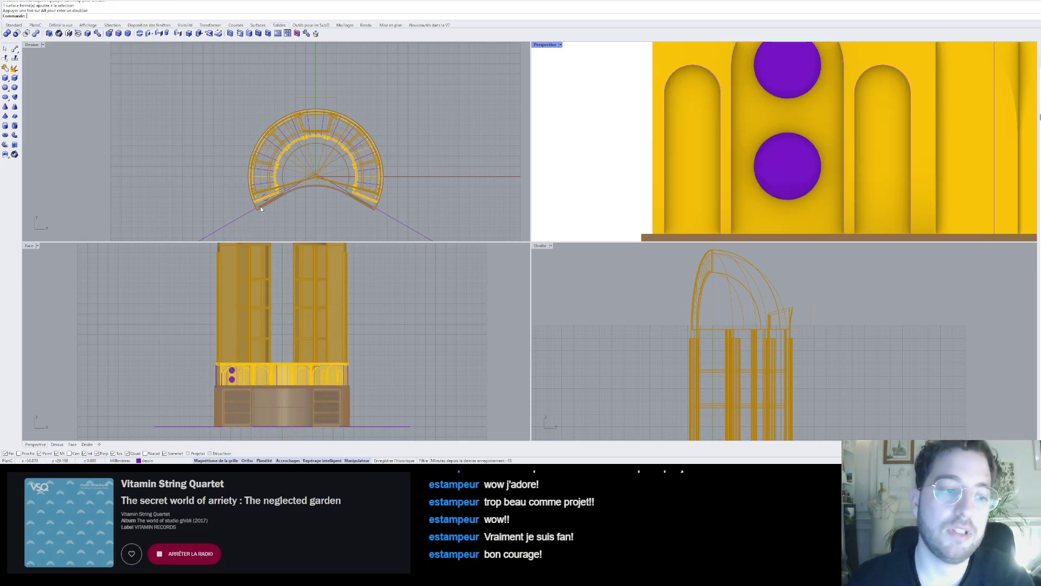
scroll(763, 193, "down", 3)
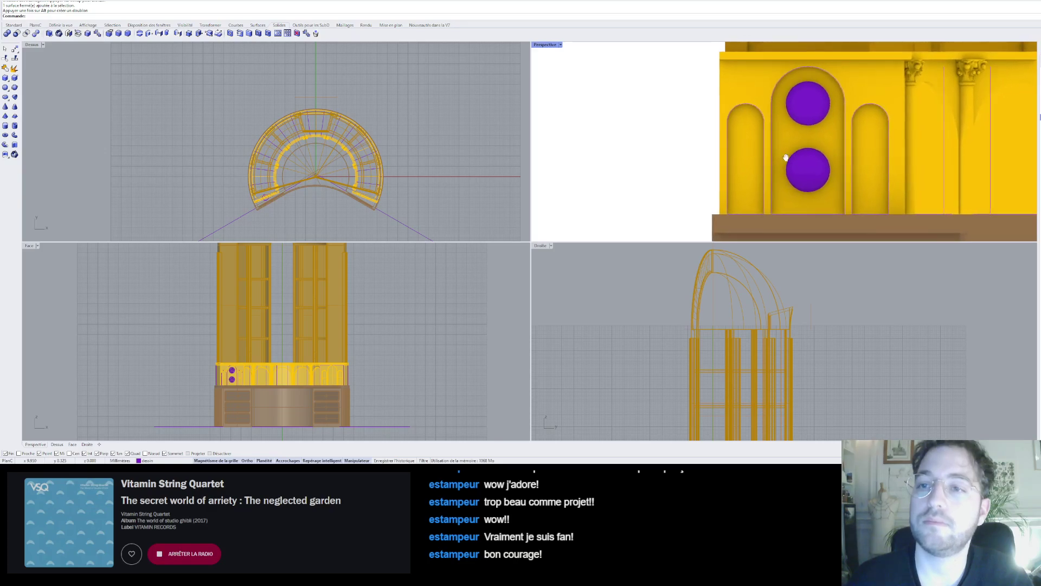
right_click_drag(786, 158, 722, 160, "shift")
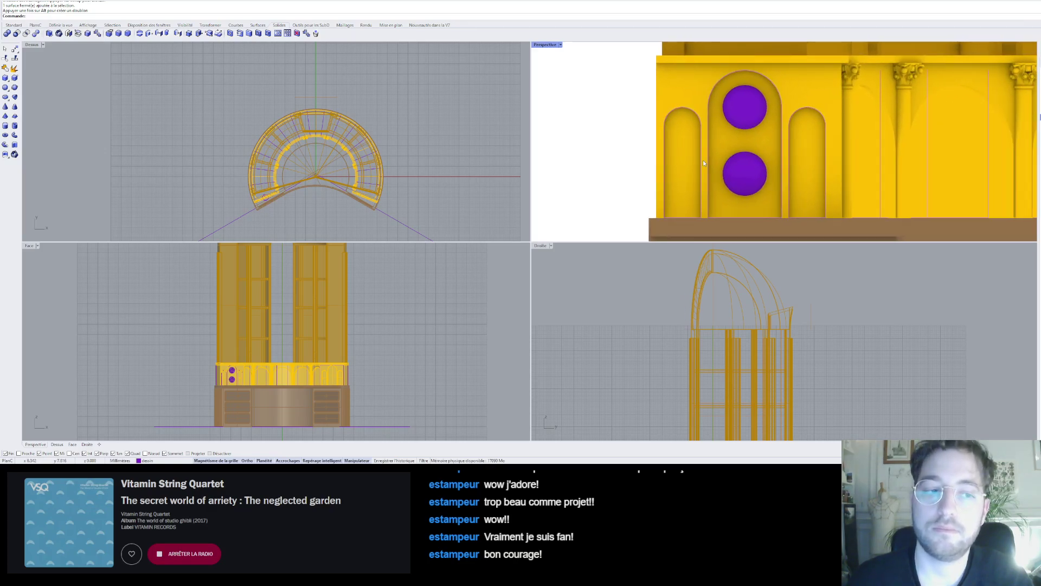
scroll(755, 157, "up", 2)
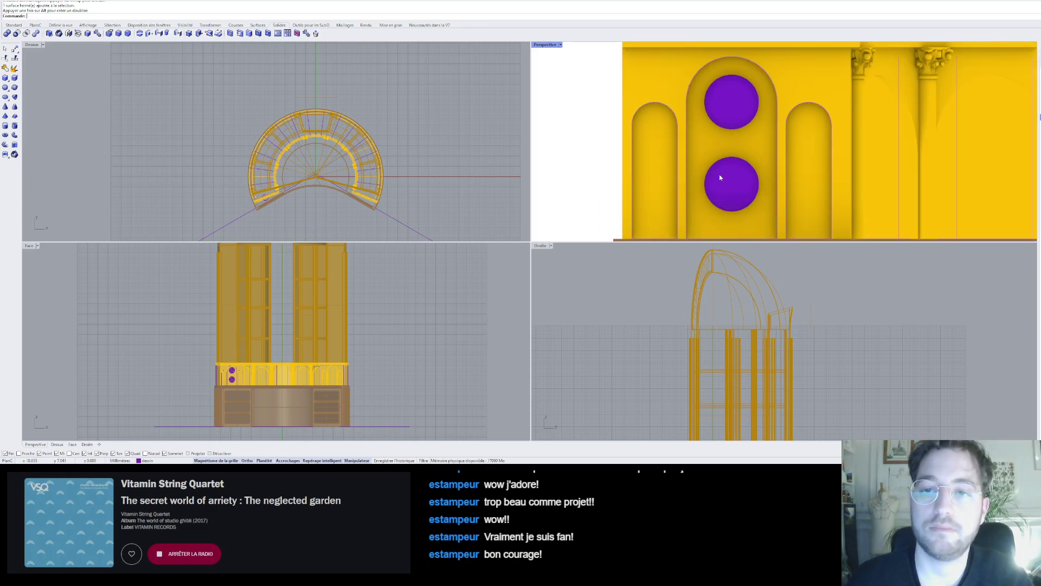
left_click(15, 107)
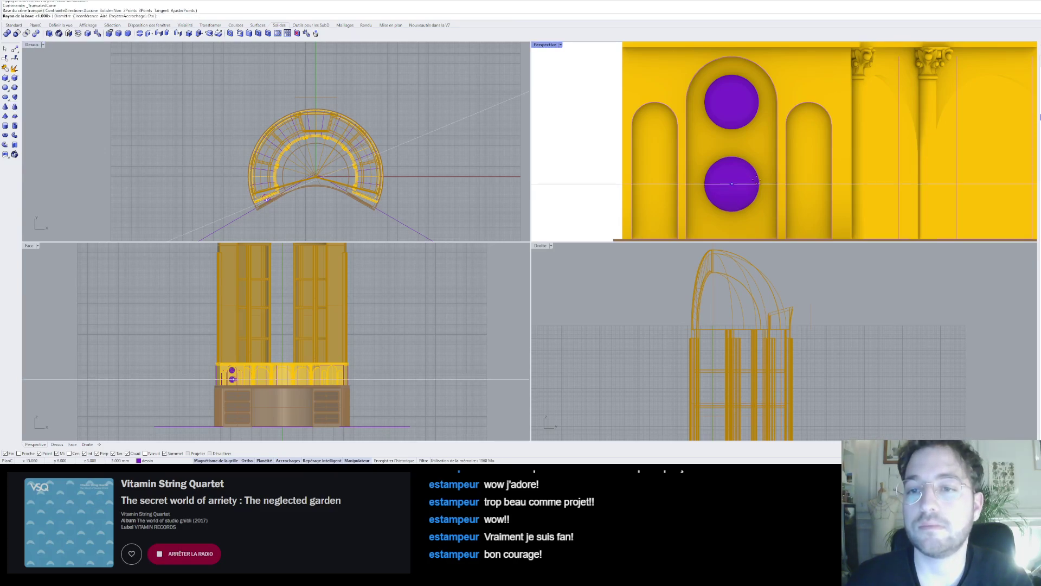
scroll(266, 200, "up", 3)
scroll(268, 199, "up", 10)
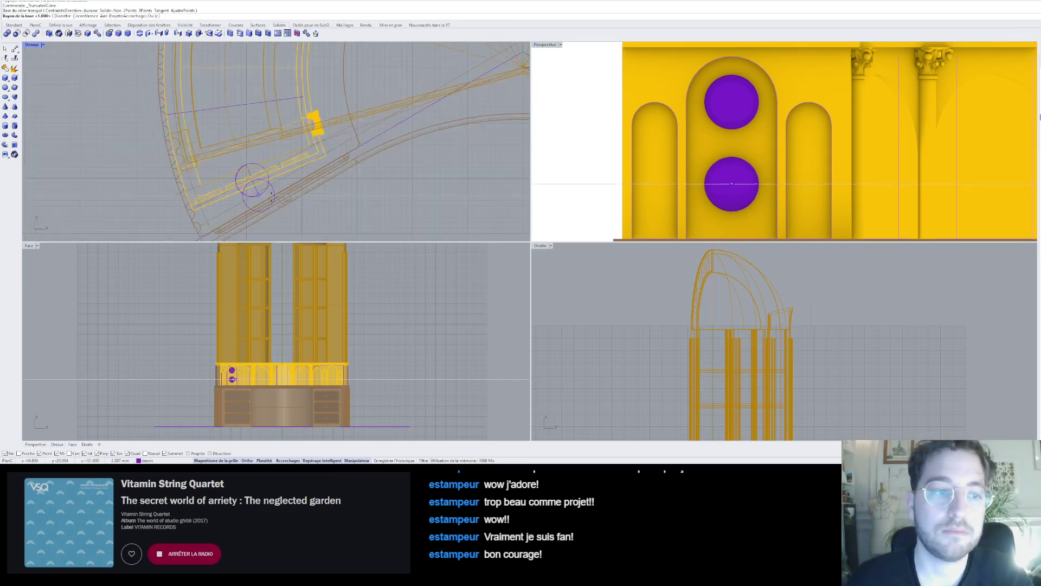
key("Escape")
key("Return")
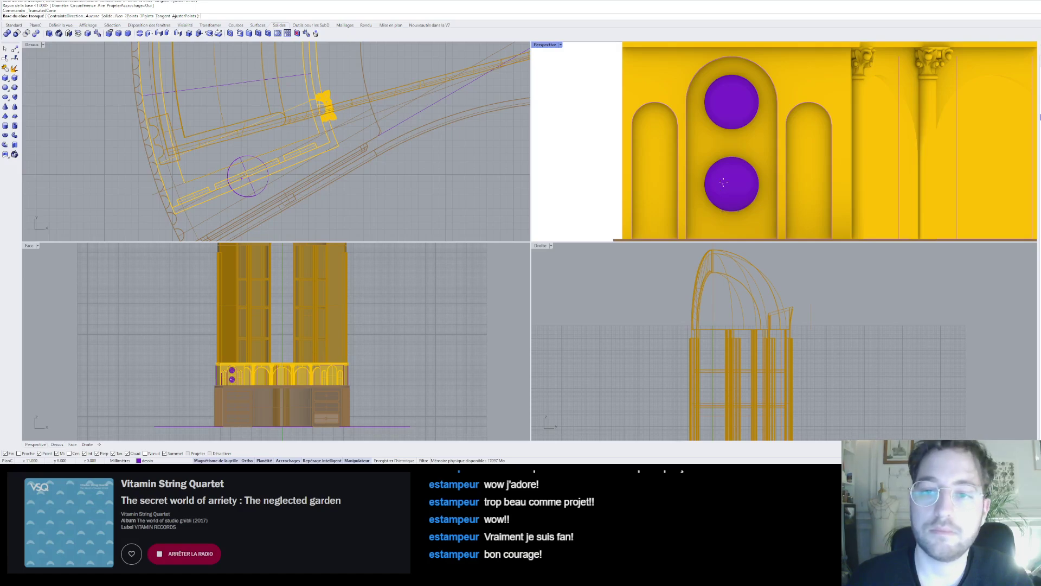
scroll(231, 160, "up", 4)
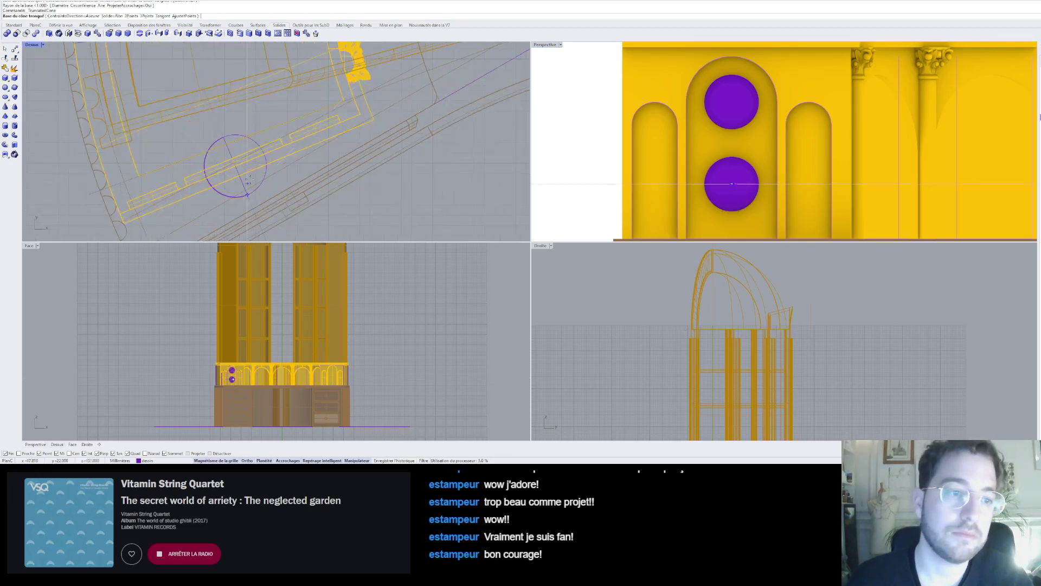
scroll(230, 160, "up", 2)
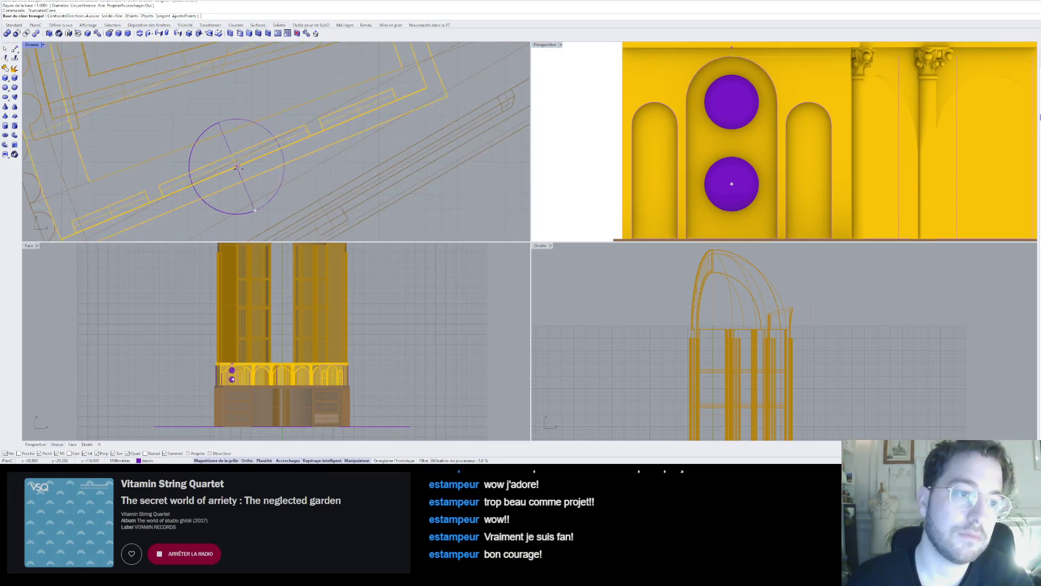
left_click(237, 168)
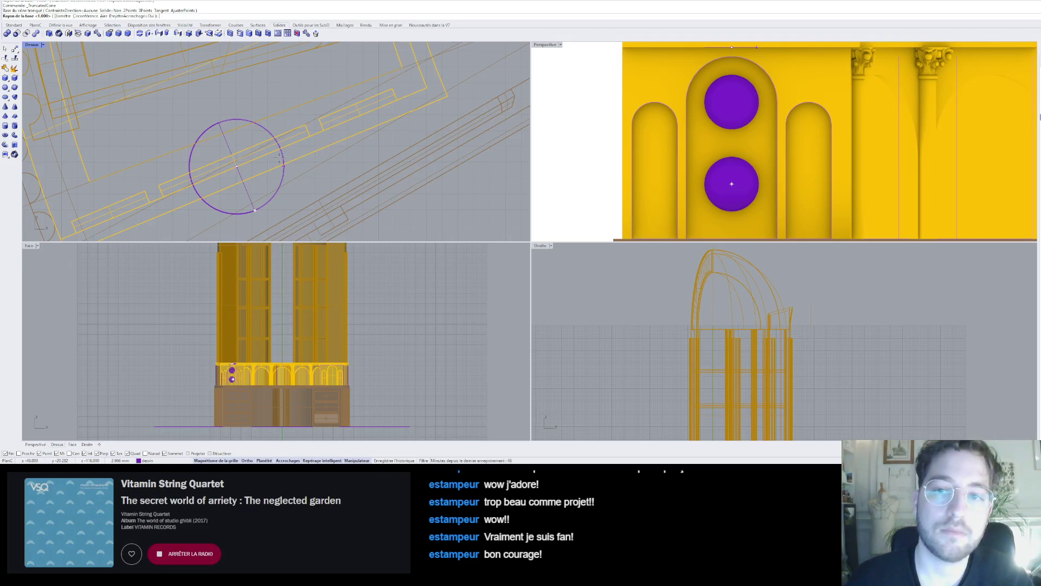
key("Escape")
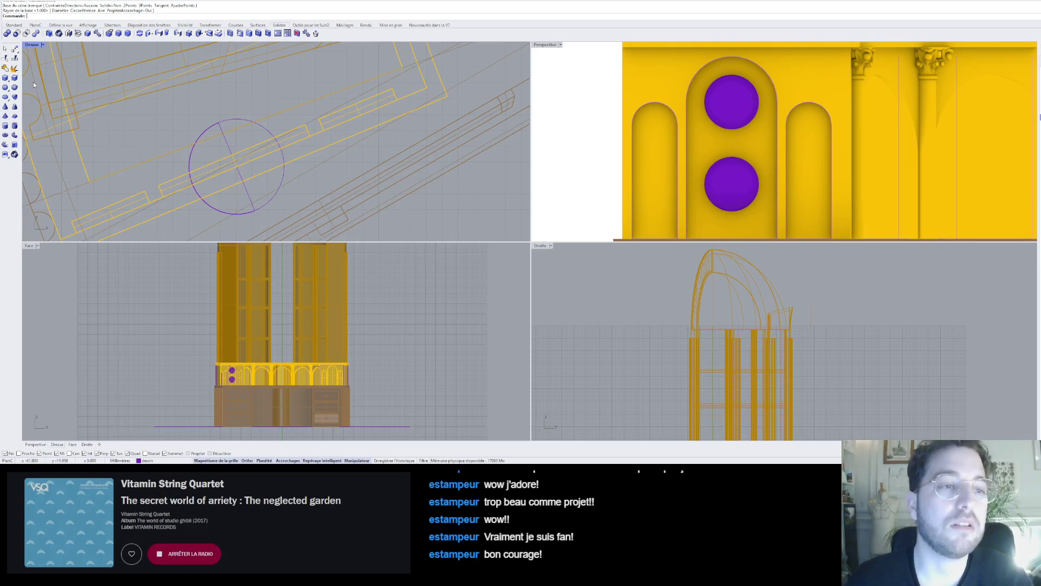
- Delete the two spheres inside the left cabinet's central arch
left_click(236, 25)
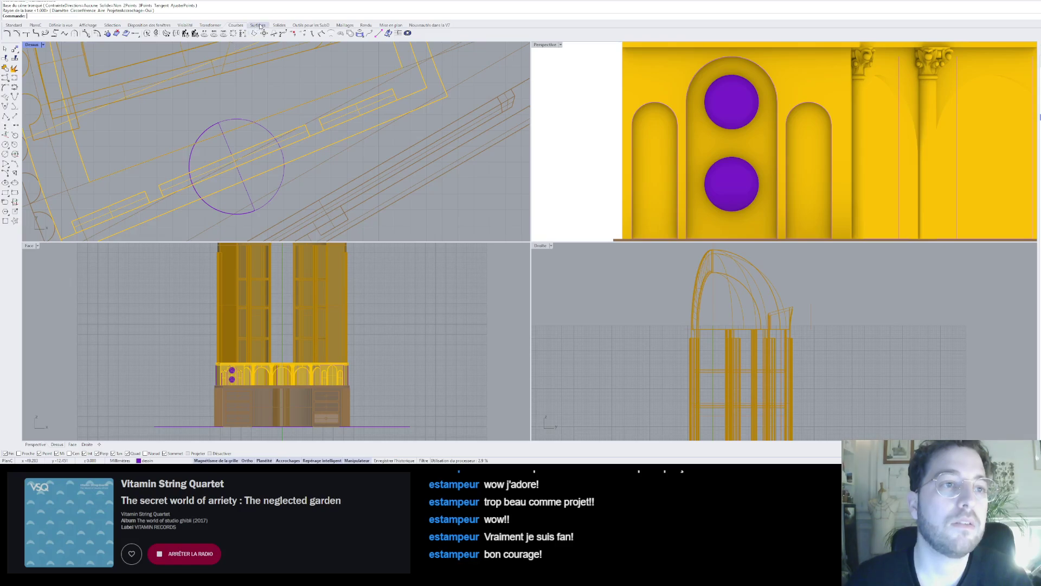
left_click(260, 27)
left_click(237, 26)
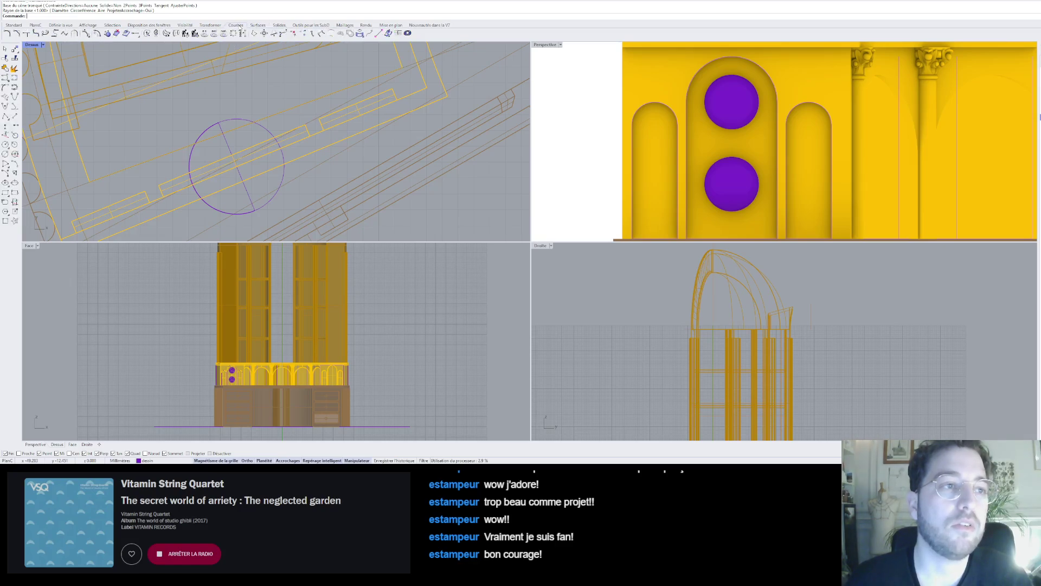
left_click(5, 145)
key("Escape")
left_click(739, 172)
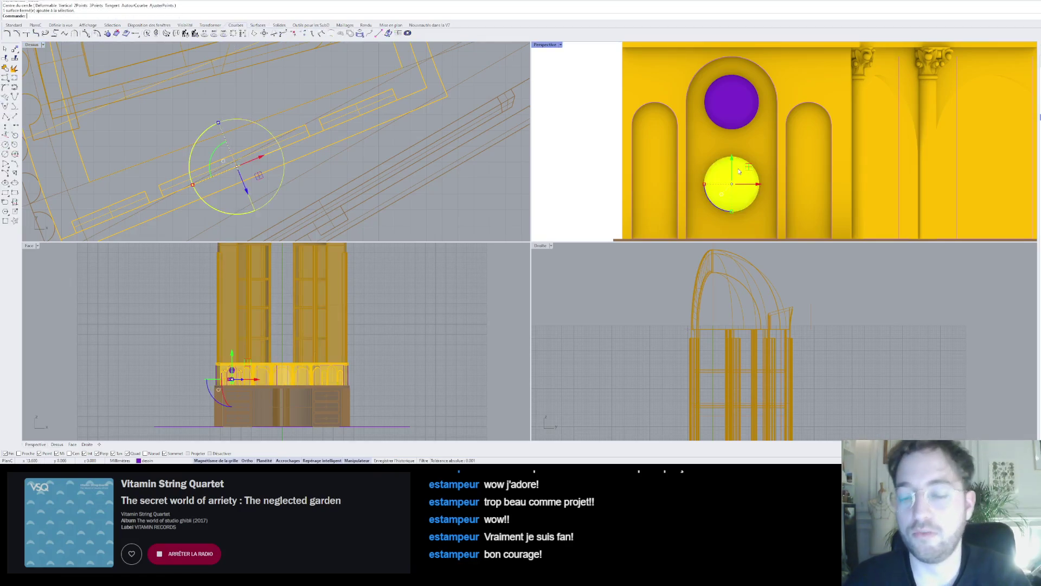
key("Delete")
- Draw a circle slightly narrower than the left cabinet's central arch, centred in its rounded head, and copy it 10 mm straight down
right_click(577, 140)
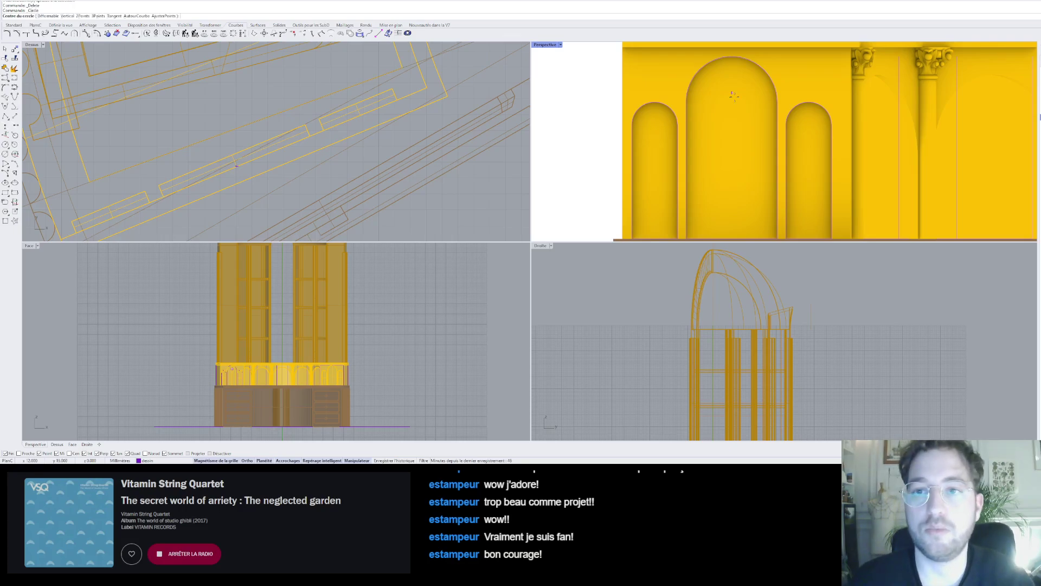
left_click(731, 101)
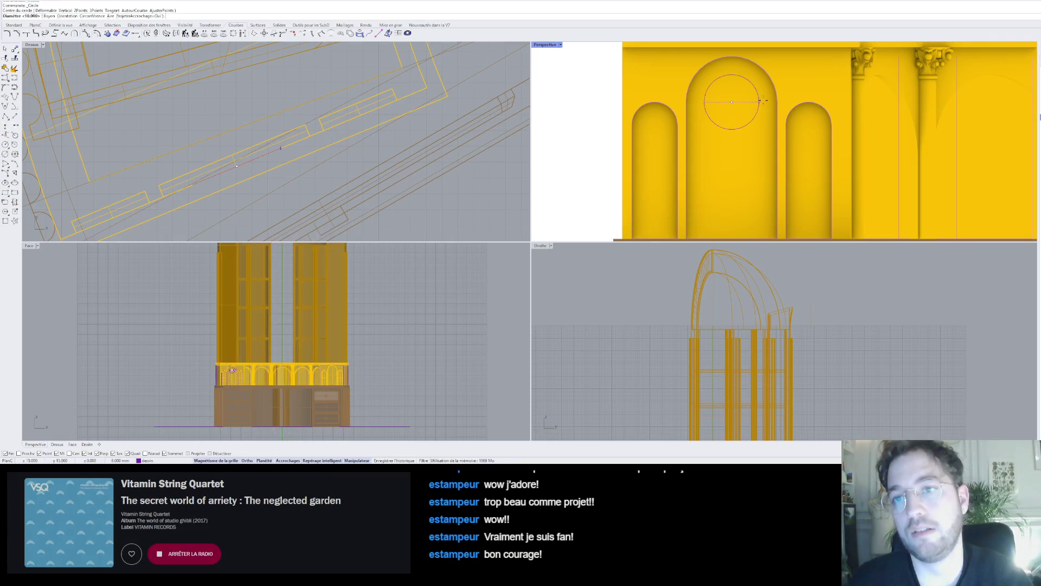
left_click(768, 101)
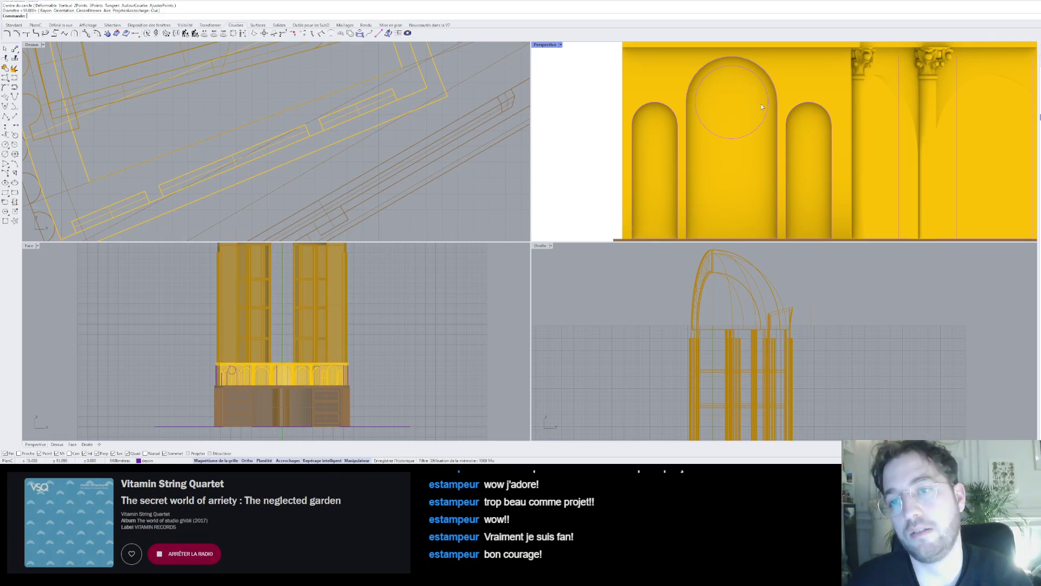
left_click(750, 135)
left_click_drag(735, 91, 738, 178)
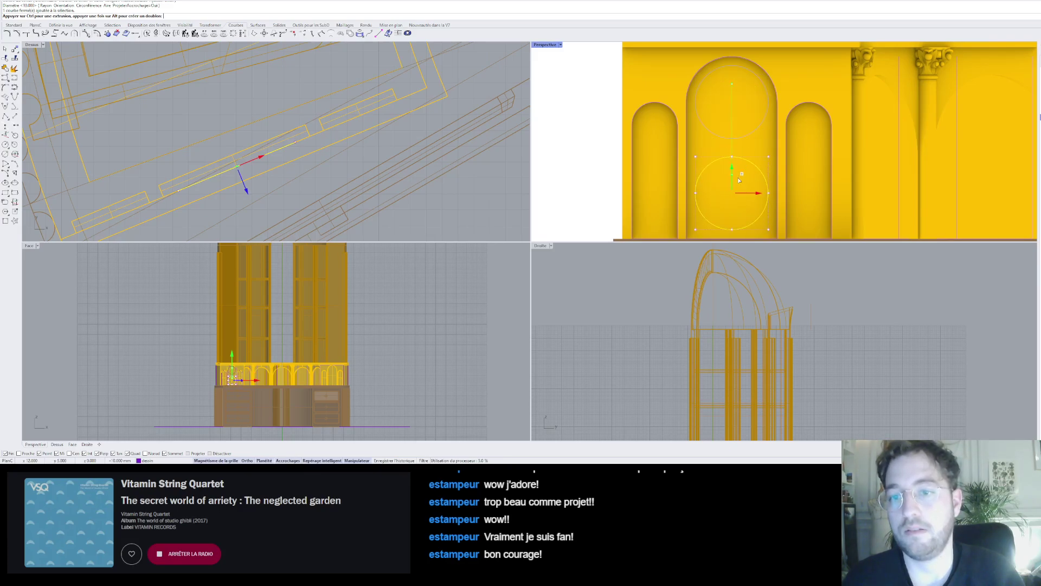
key("Escape")
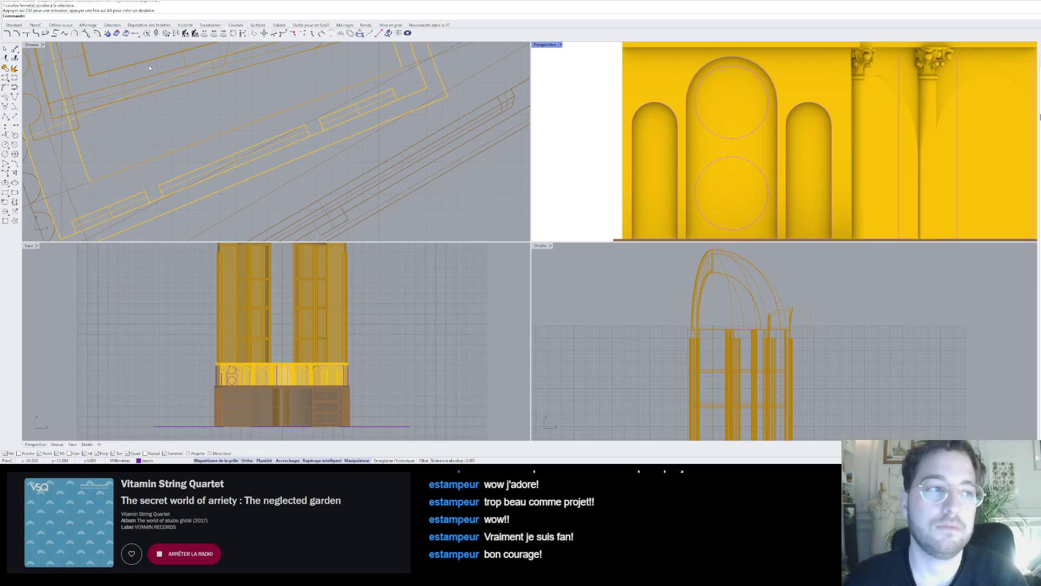
left_click(5, 116)
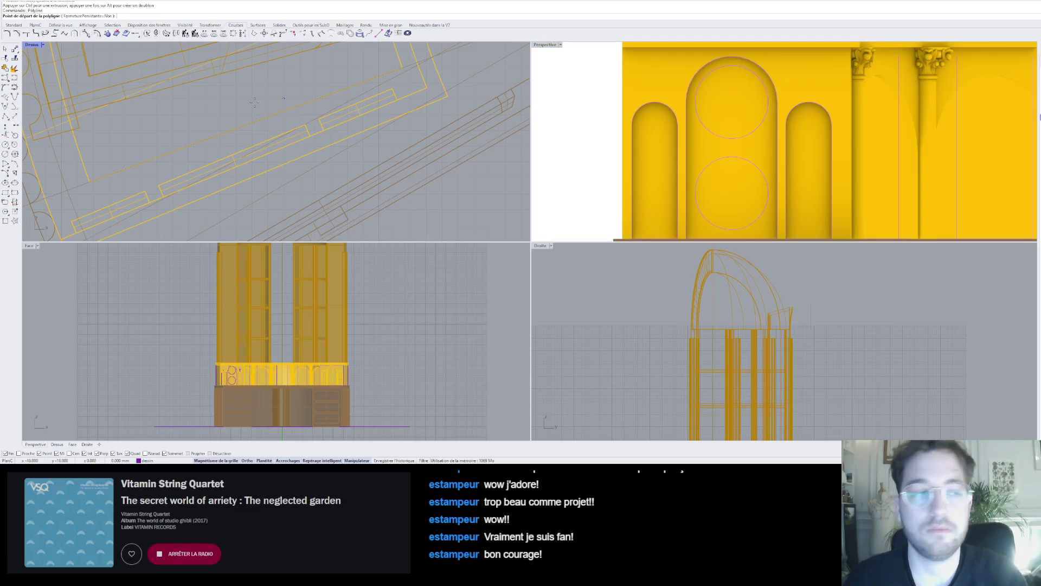
key("Escape")
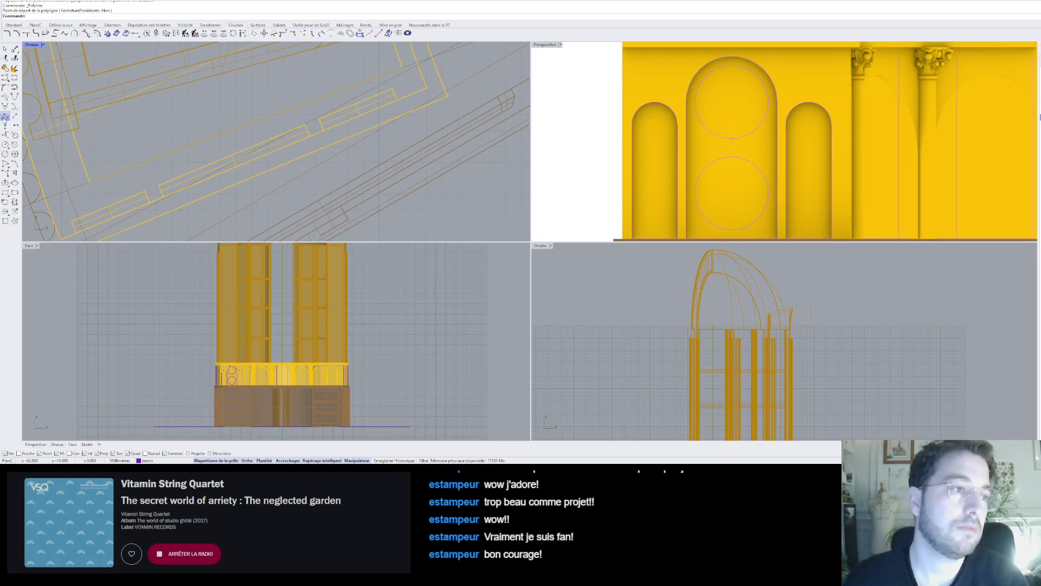
left_click(5, 116)
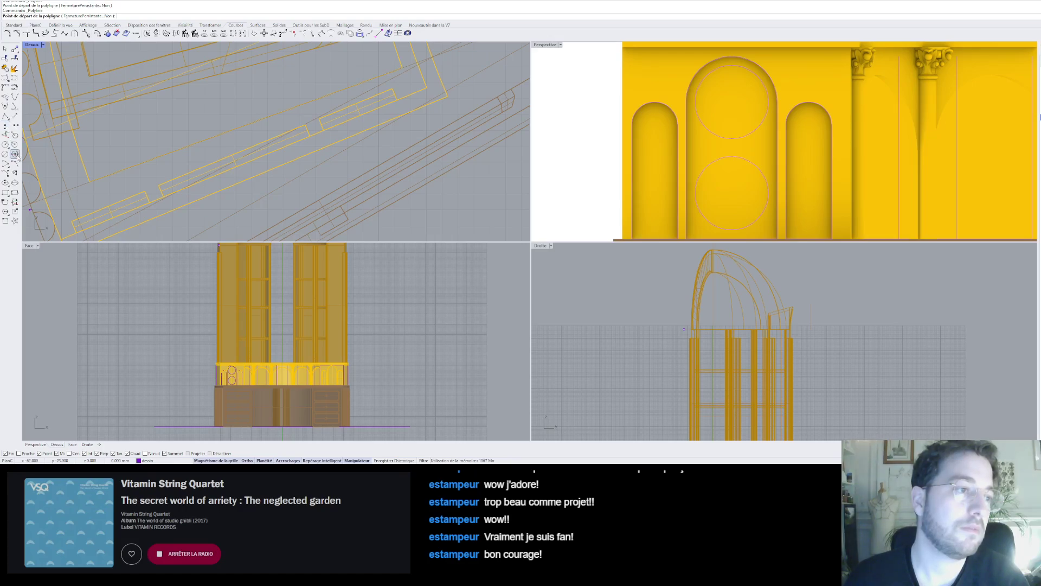
key("Escape")
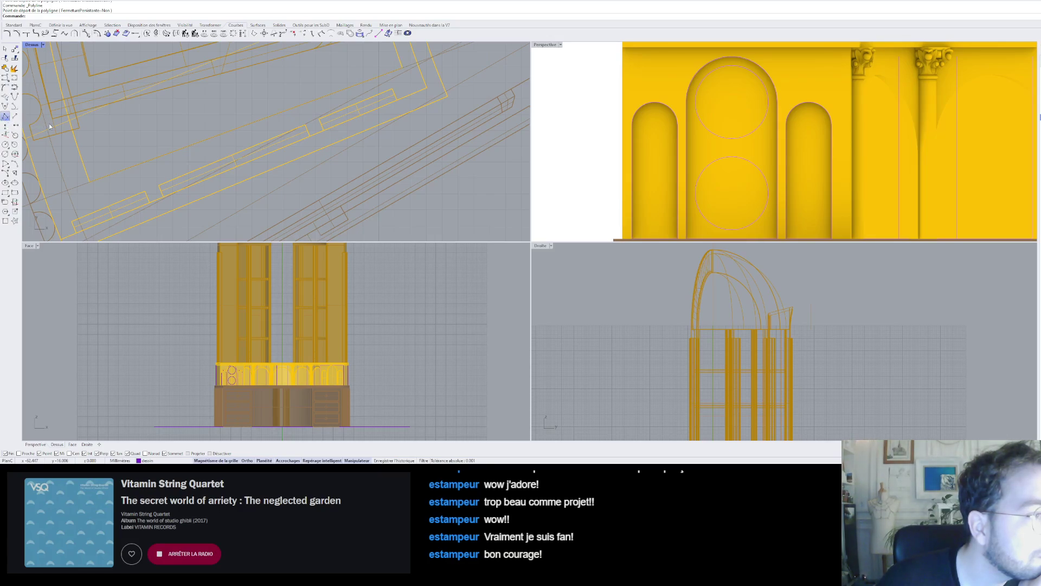
- Draw two crossing lines tangent to both the upper and lower circles in the left cabinet's central arch
left_click(26, 140)
left_click(710, 130)
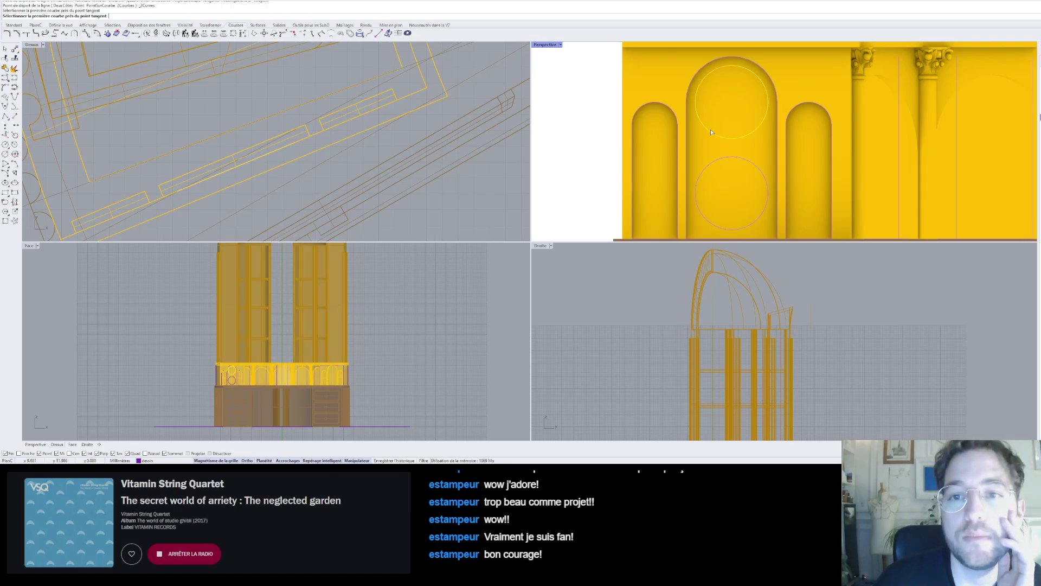
left_click(748, 160)
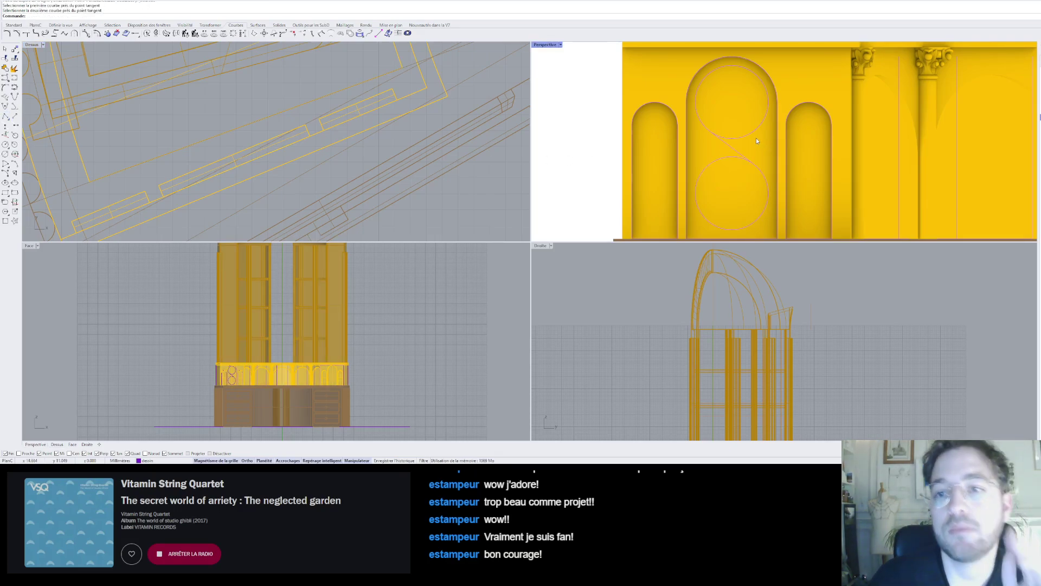
right_click(757, 140)
left_click(747, 140)
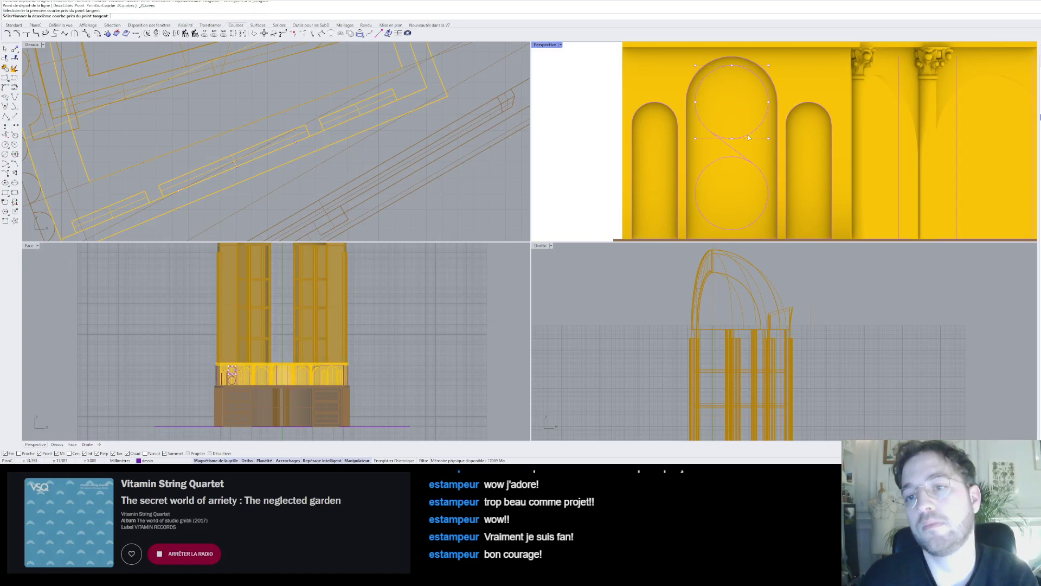
left_click(705, 168)
- Trim away the facing inner arcs of both circles using the two tangent lines as cutters to form a figure-eight outline
scroll(740, 149, "up", 2)
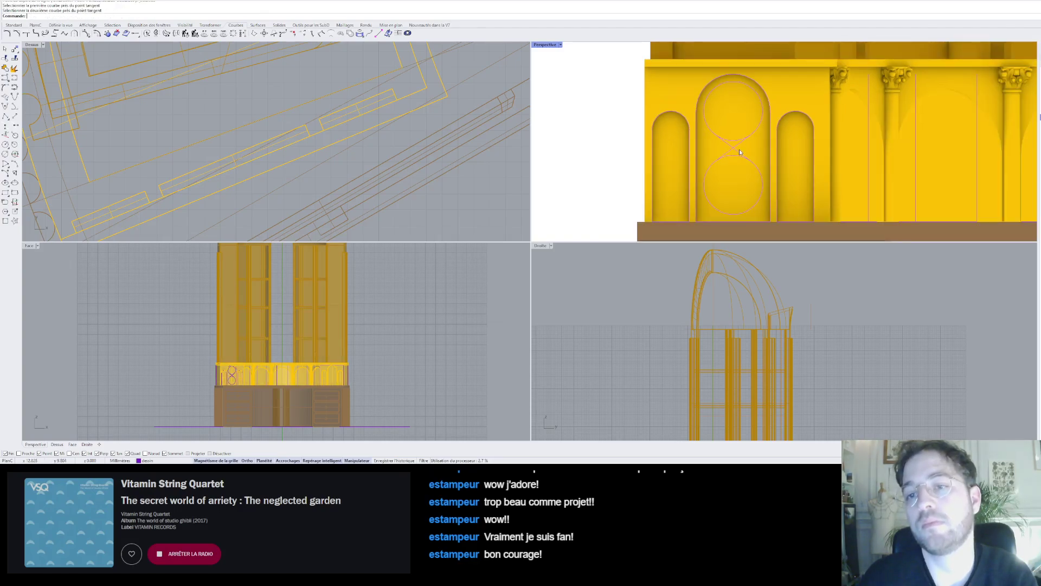
scroll(746, 155, "up", 1)
scroll(732, 151, "down", 3)
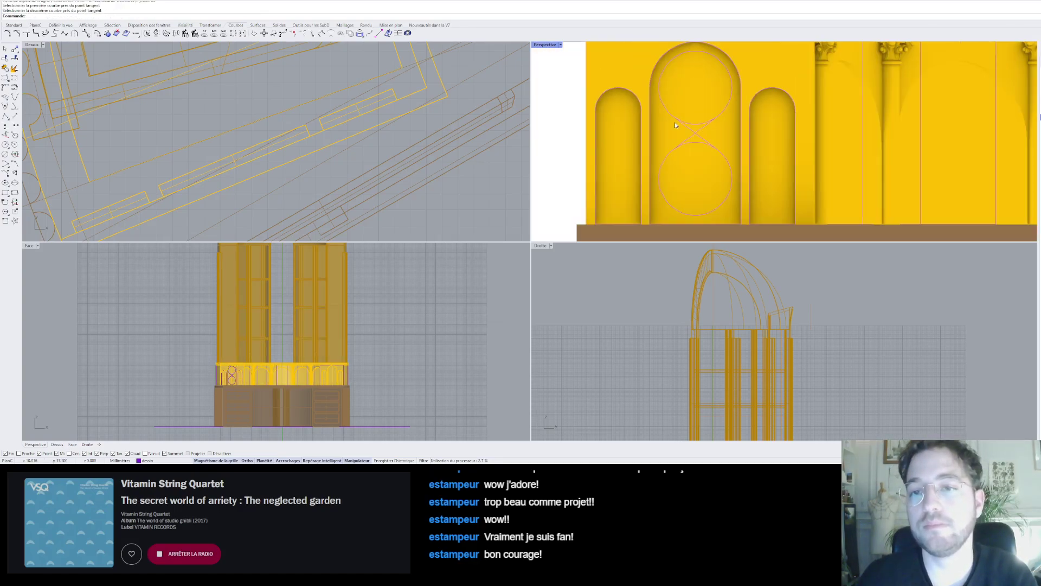
scroll(675, 122, "up", 3)
scroll(701, 139, "down", 5)
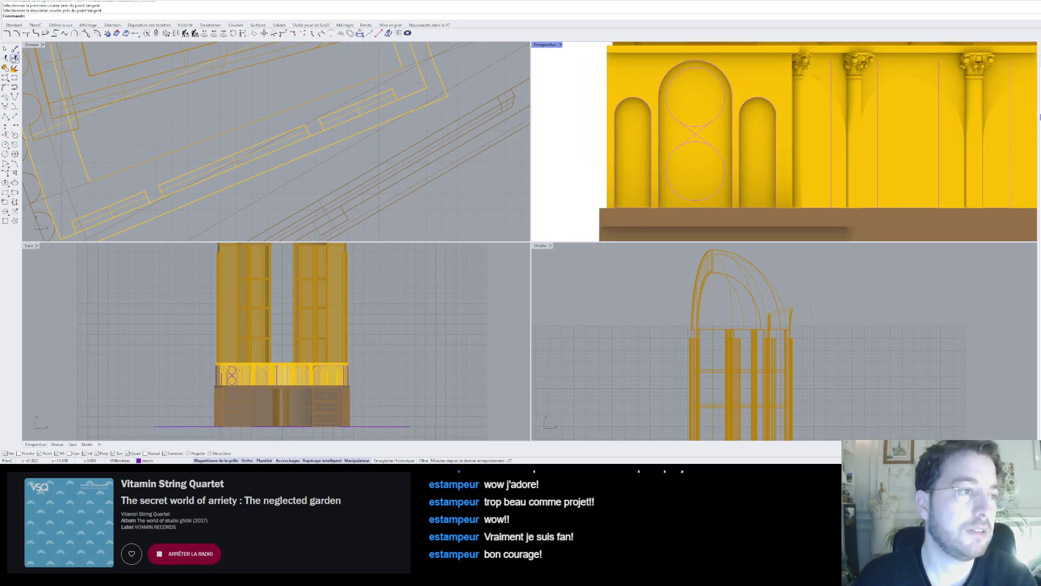
left_click(5, 58)
scroll(700, 136, "up", 3)
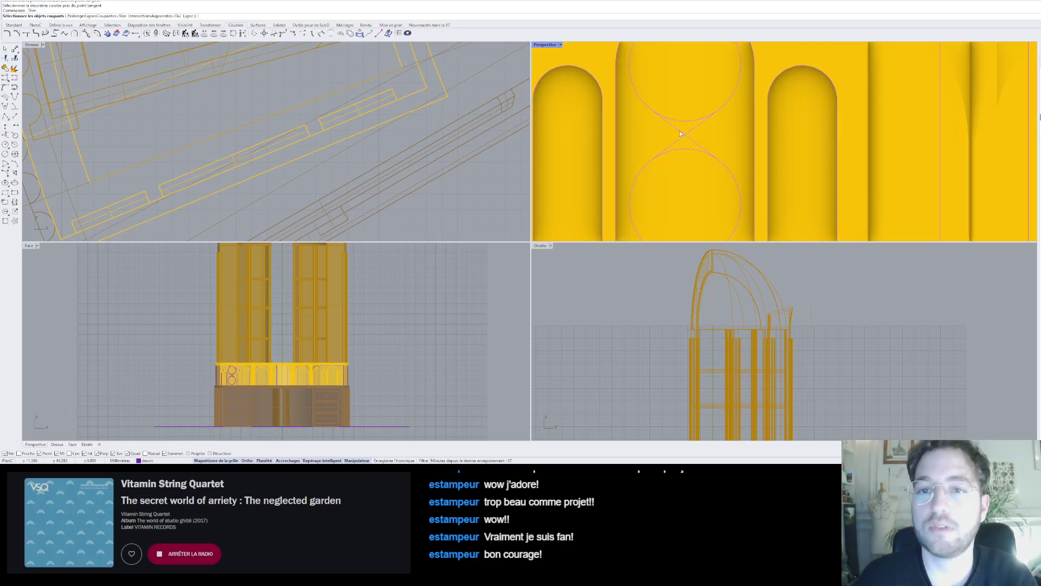
left_click(681, 134)
left_click(697, 125)
key("Return")
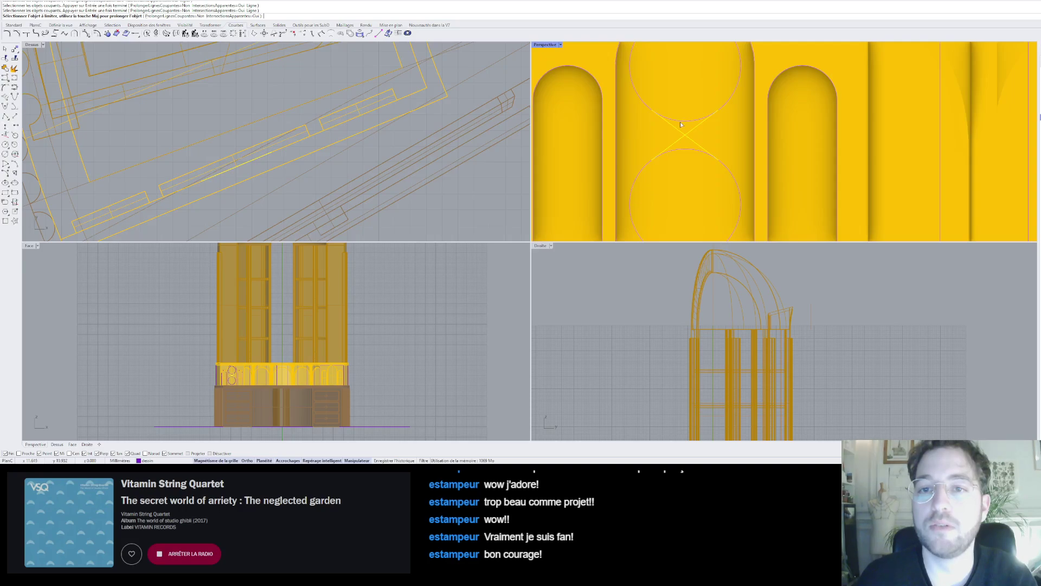
left_click(682, 122)
left_click(686, 148)
key("Return")
- Try to split the two crossing tangent lines at their intersection in the left cabinet's central arch
scroll(706, 132, "down", 4)
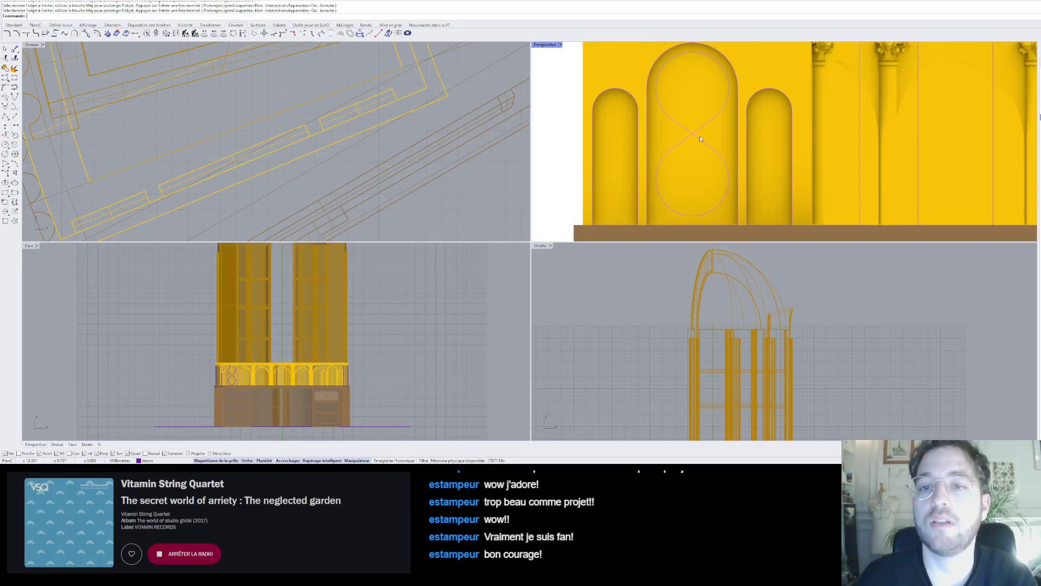
scroll(700, 136, "up", 2)
scroll(707, 137, "down", 6)
scroll(705, 138, "up", 4)
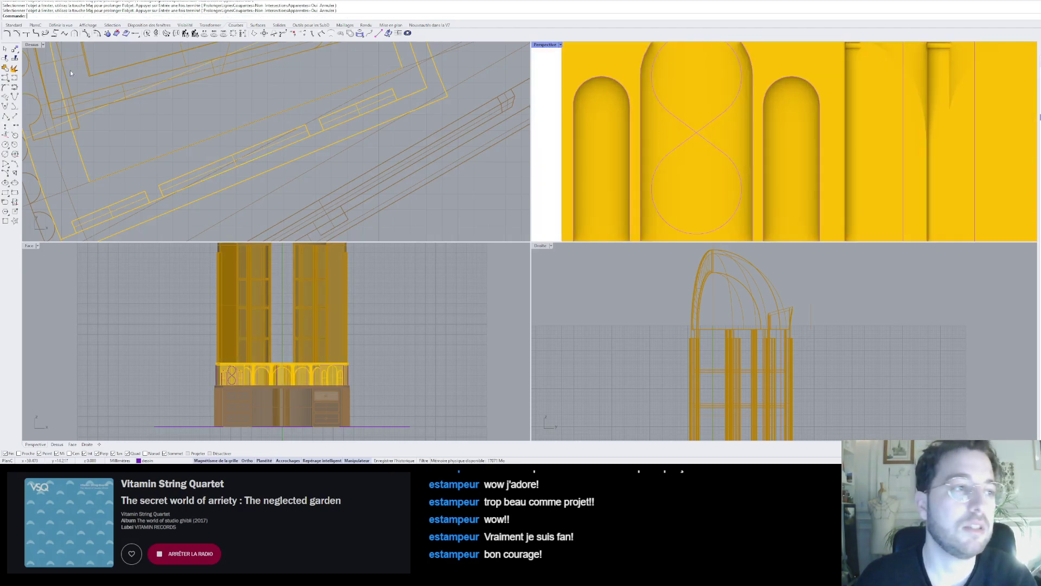
left_click(14, 59)
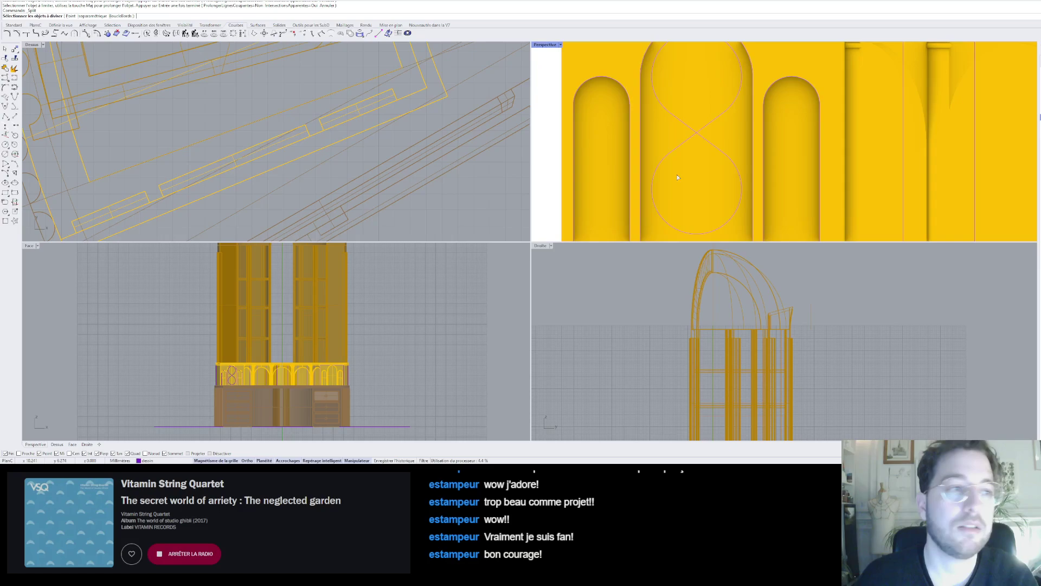
left_click(712, 143)
left_click(709, 124)
key("Return")
left_click(708, 133)
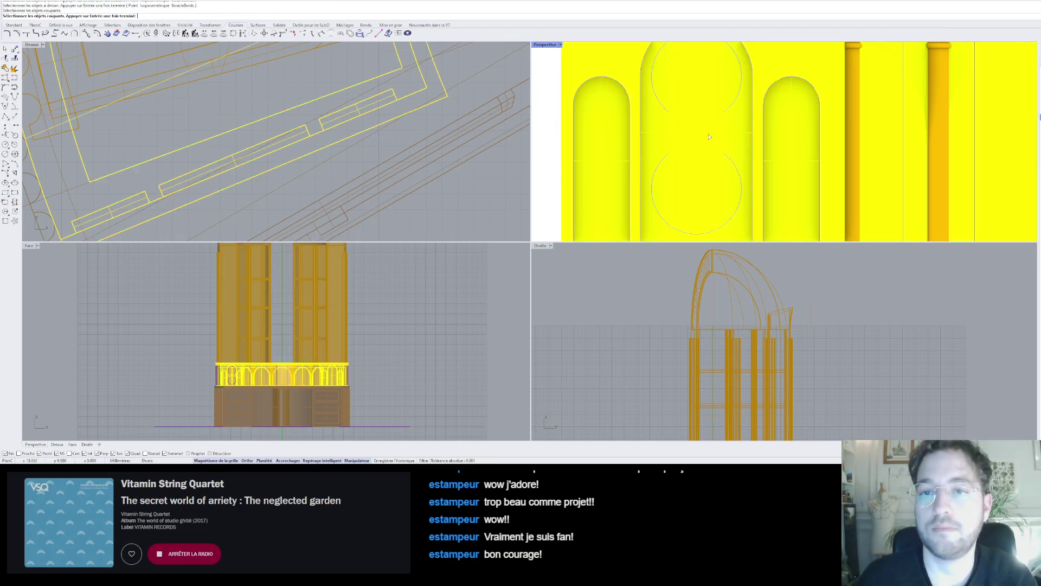
key("Return")
key("Return")
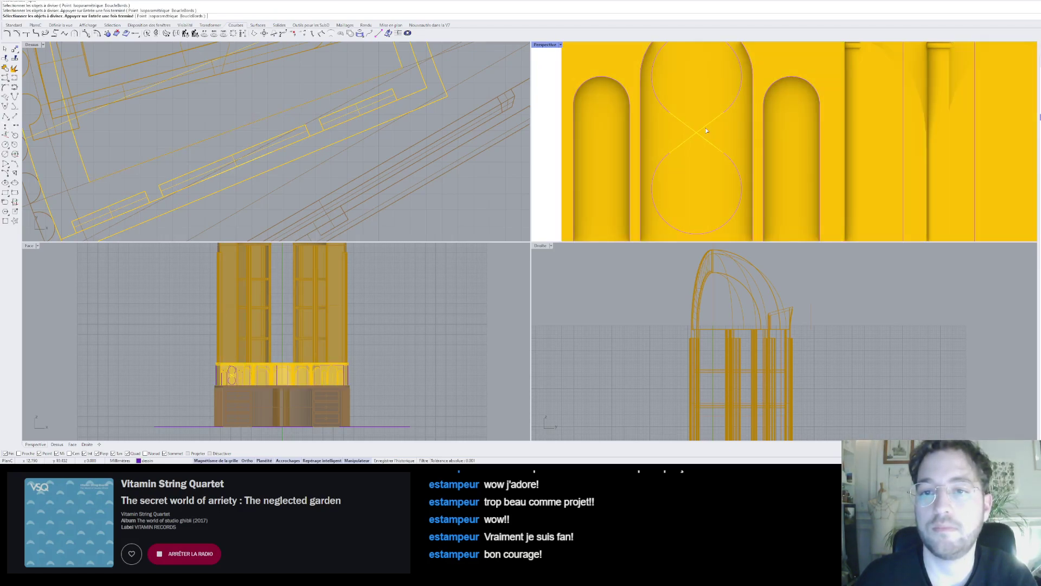
key("Return")
key("Return")
left_click(699, 134)
left_click(700, 135)
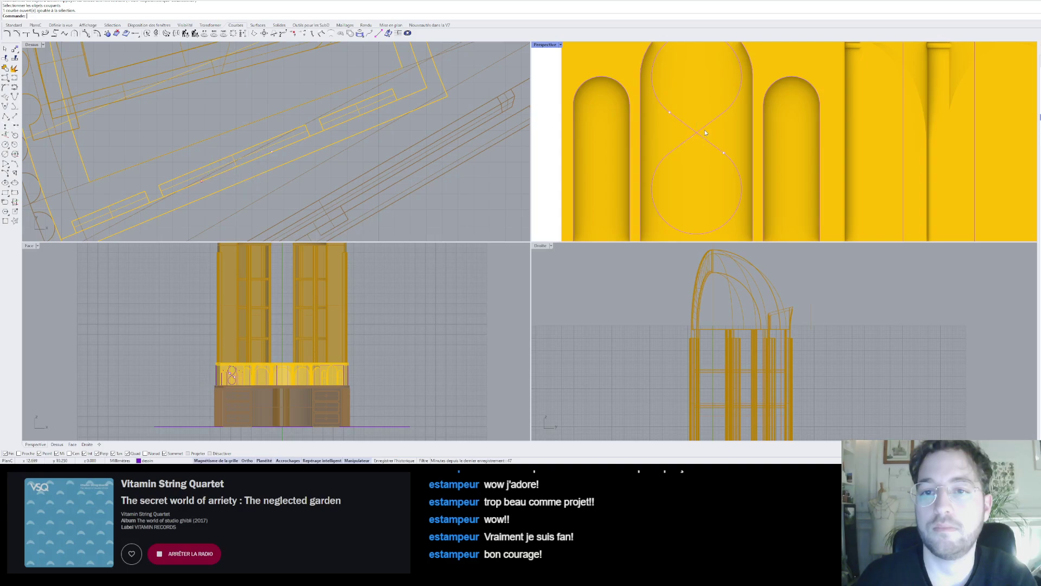
left_click(706, 131)
- Retry the Split command with both crossing lines selected as the objects to divide
key("Escape")
key("Return")
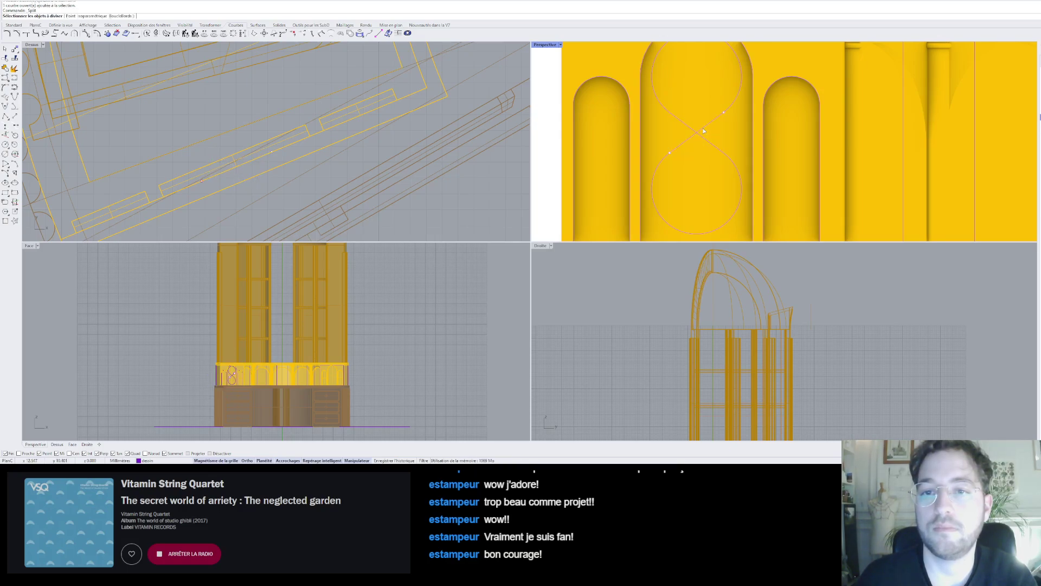
left_click(704, 131)
left_click(702, 138)
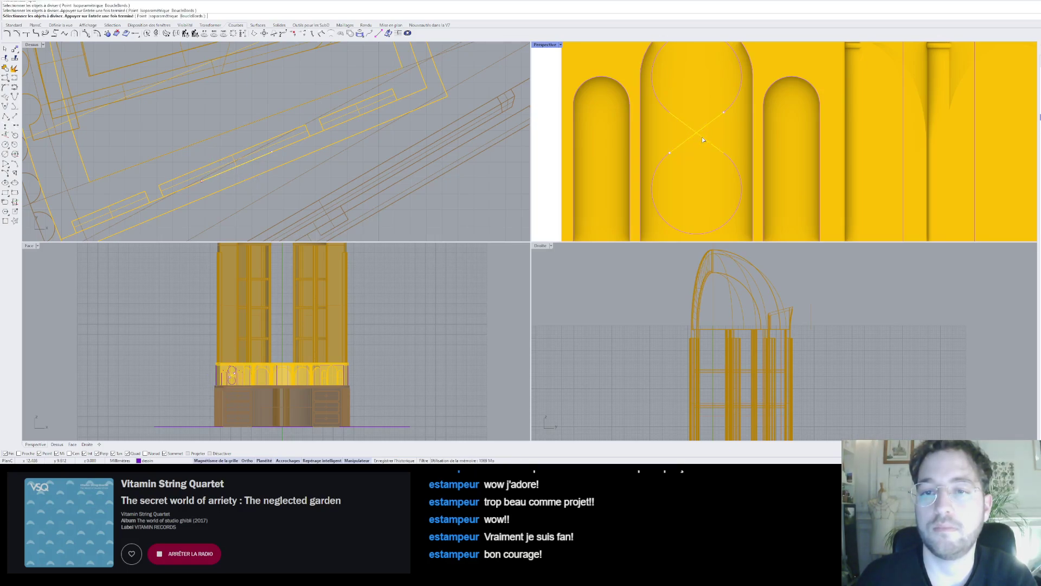
key("Return")
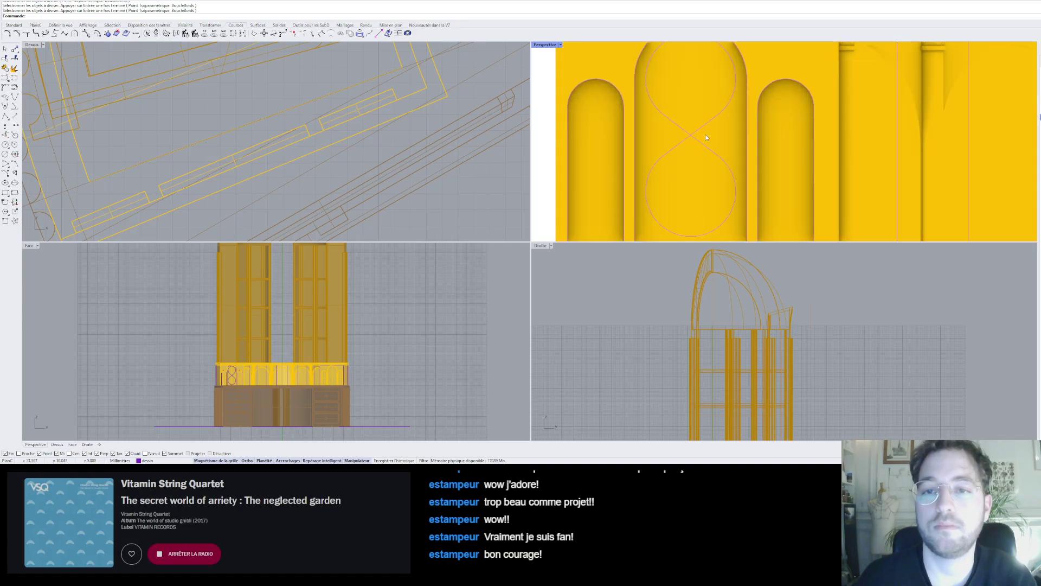
- Draw separate line segments over the crossing lines, running from the intersection point to the ends of the upper and lower arcs
left_click(5, 115)
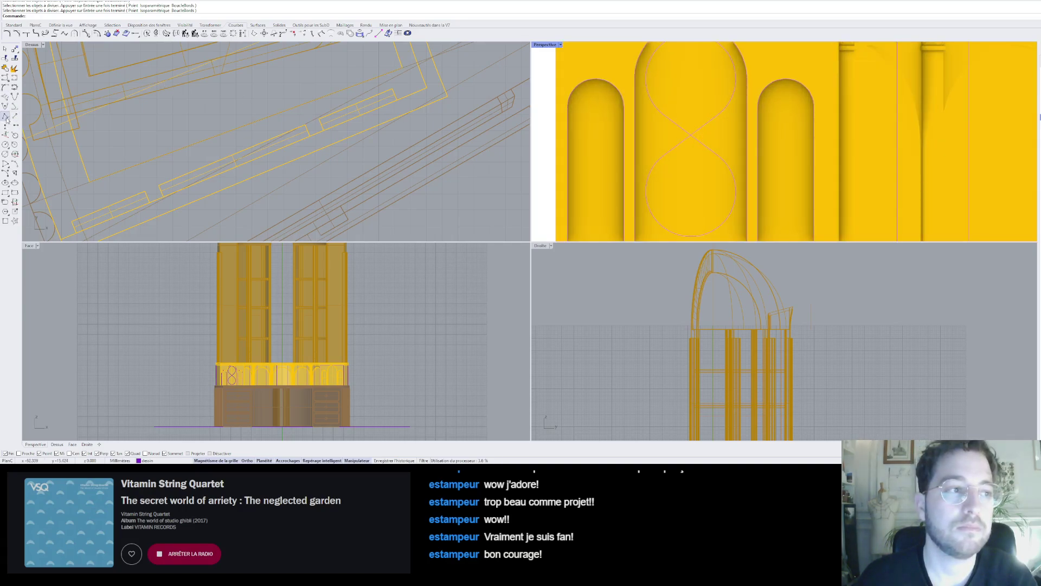
left_click(14, 116)
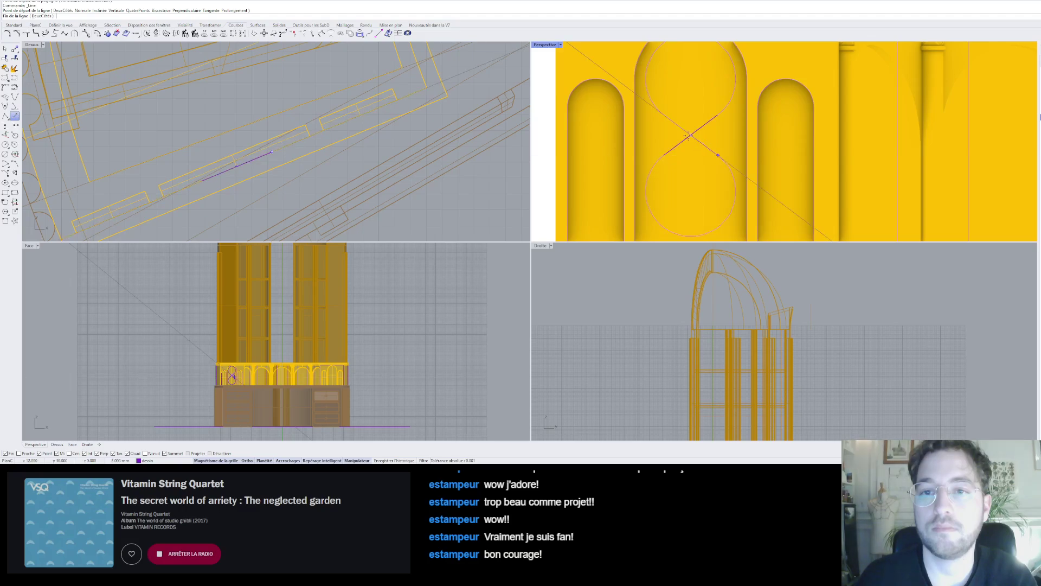
key("Escape")
right_click(664, 156)
left_click(663, 156)
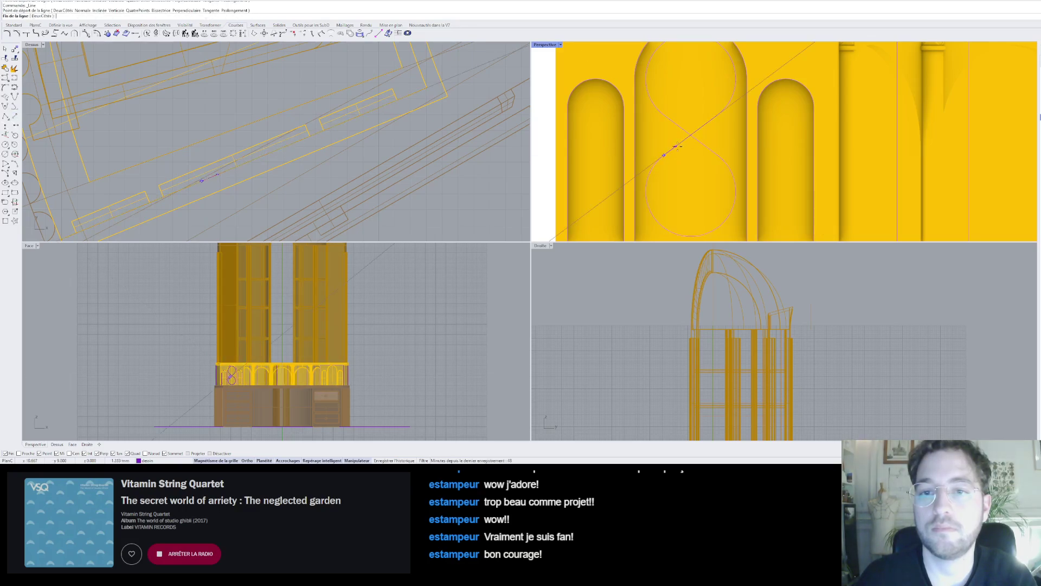
left_click(717, 115)
right_click(717, 115)
key("Escape")
right_click(692, 136)
left_click(691, 136)
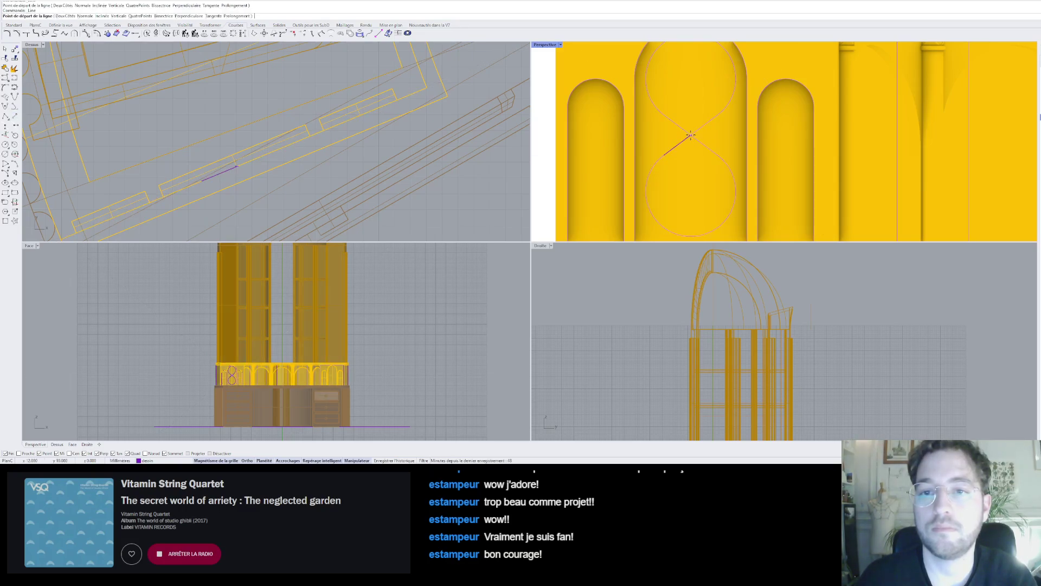
left_click(664, 156)
right_click(663, 156)
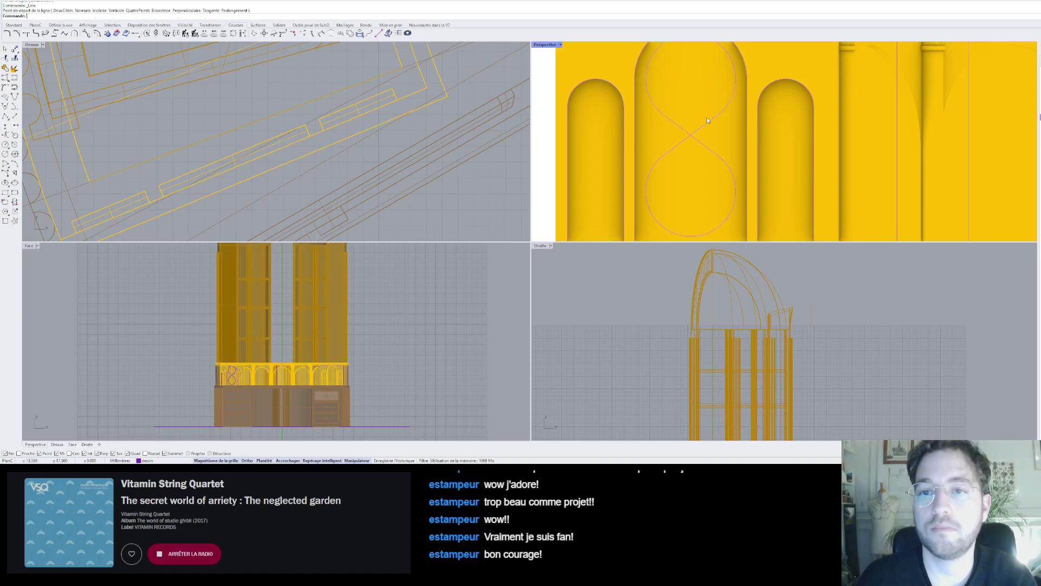
left_click(691, 135)
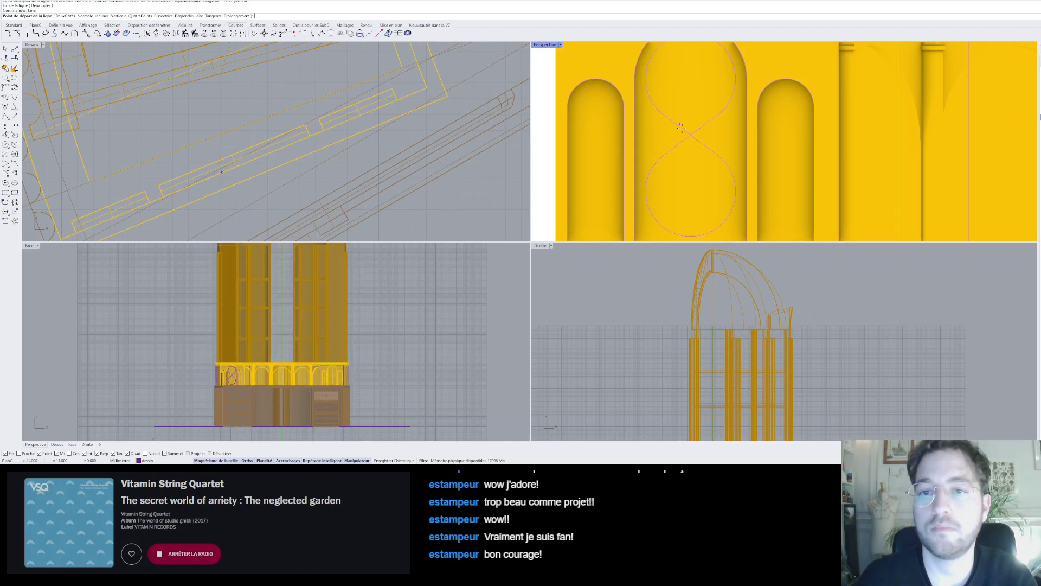
key("Escape")
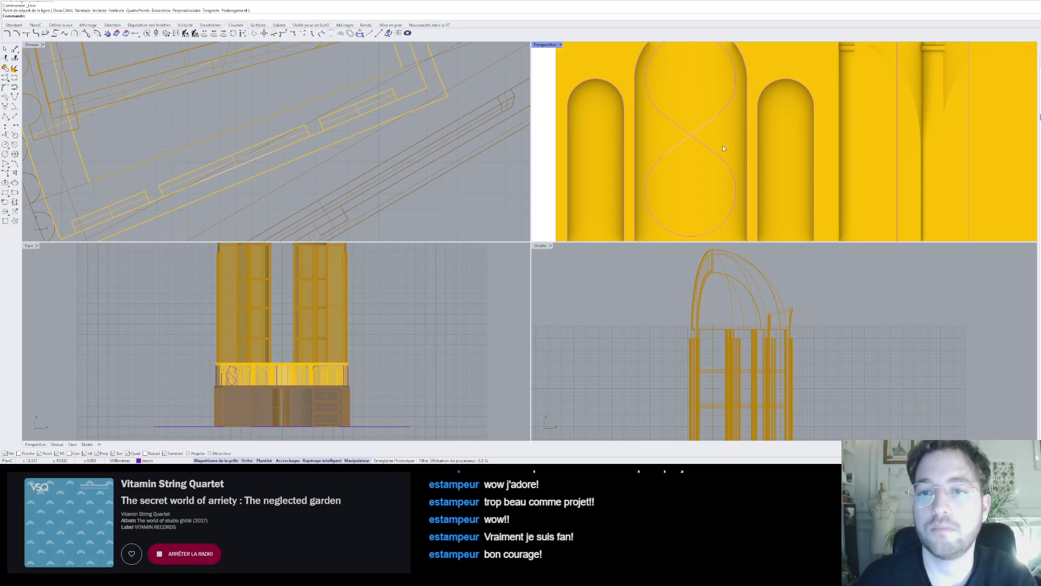
- Delete the two original full-length crossing lines, keeping the shorter segments of the figure-eight
left_click(707, 124)
key("Delete")
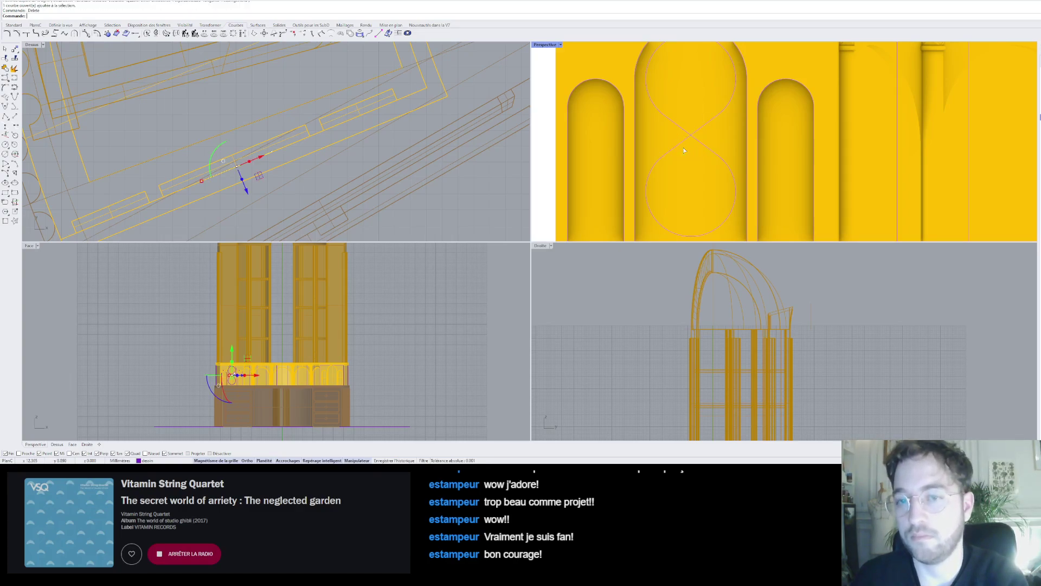
left_click(711, 150)
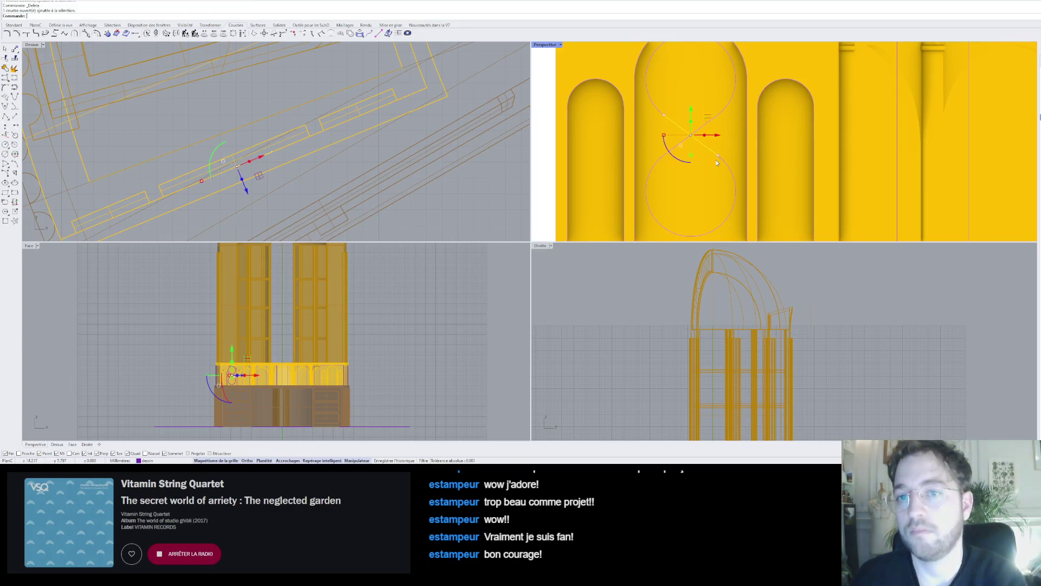
key("Delete")
scroll(714, 135, "down", 2)
scroll(714, 135, "up", 3)
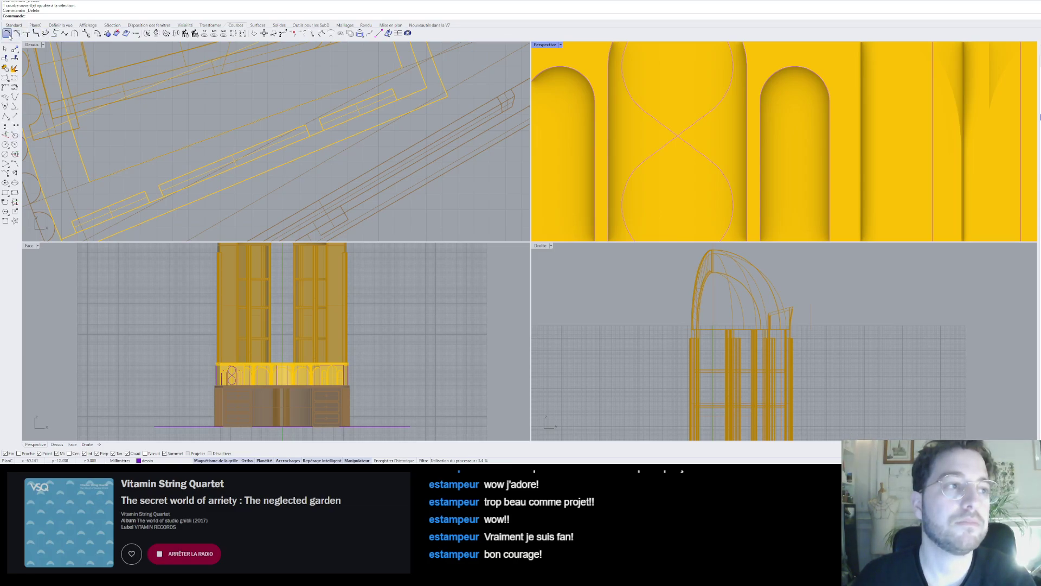
- Try filleting the two left segments at the crossing with the preset radius, then undo the fillet
left_click(8, 34)
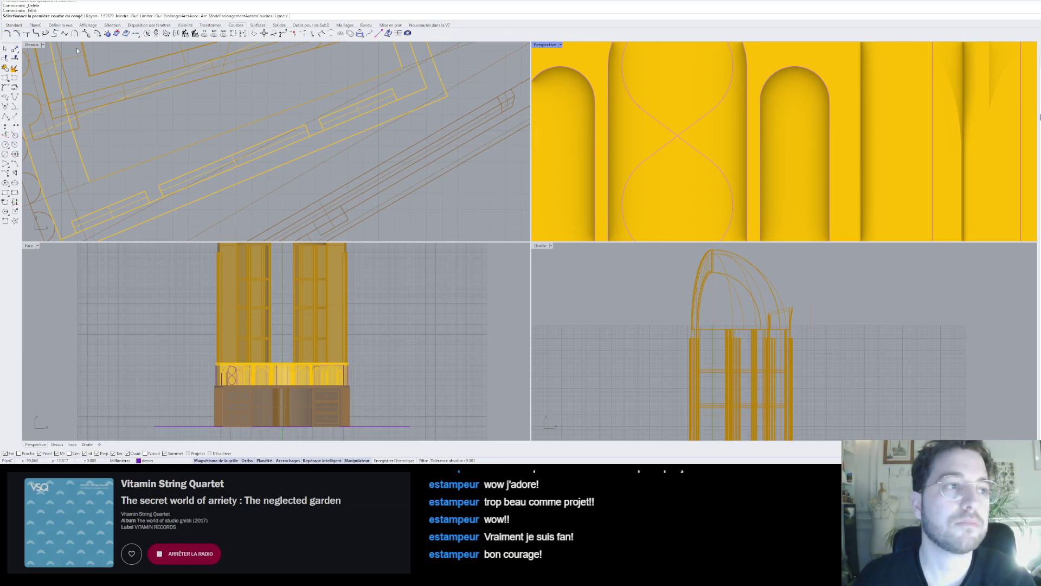
left_click(667, 130)
left_click(665, 145)
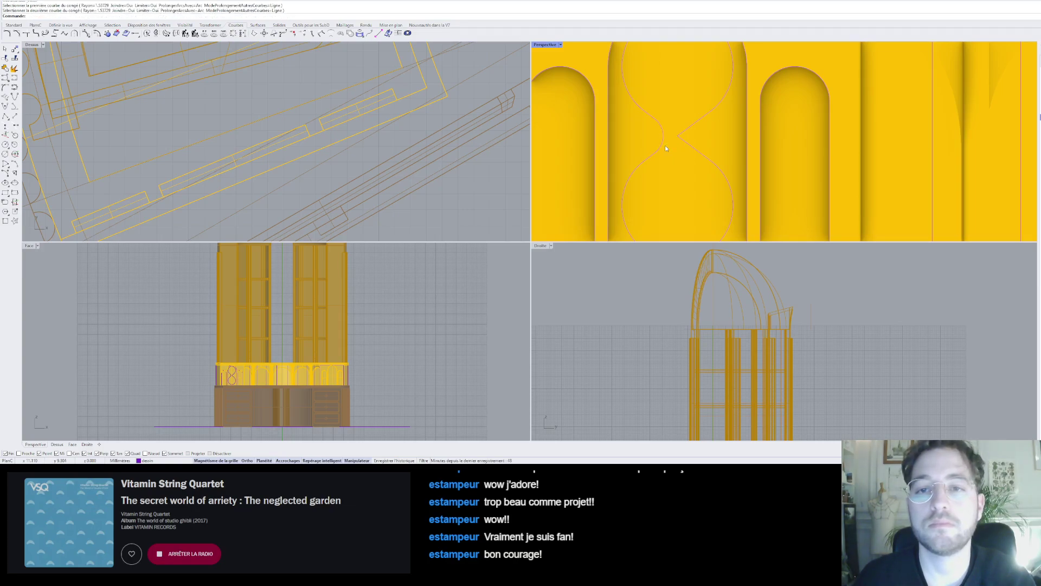
scroll(665, 146, "down", 3)
key("ctrl+z")
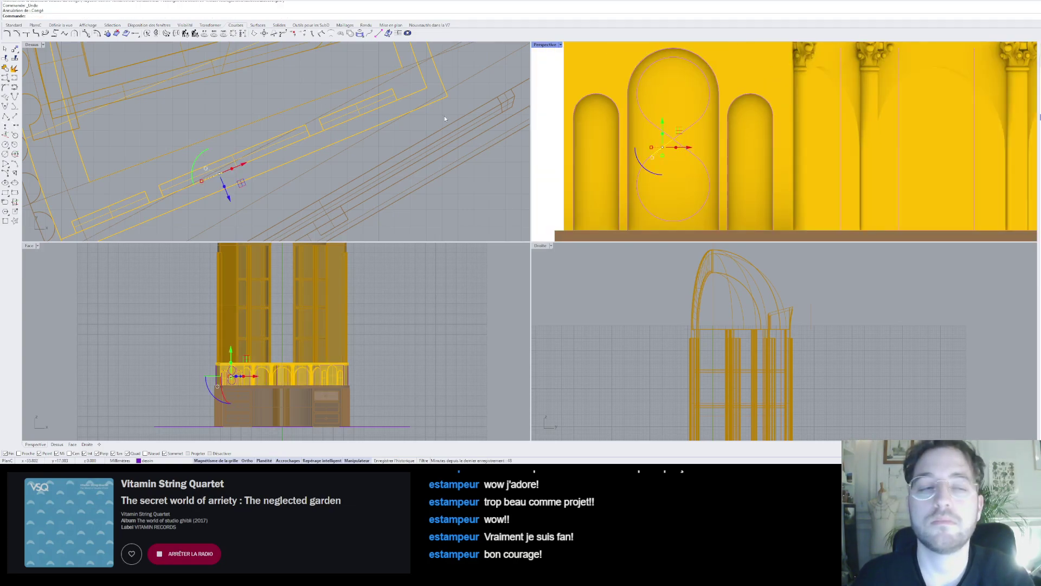
key("Escape")
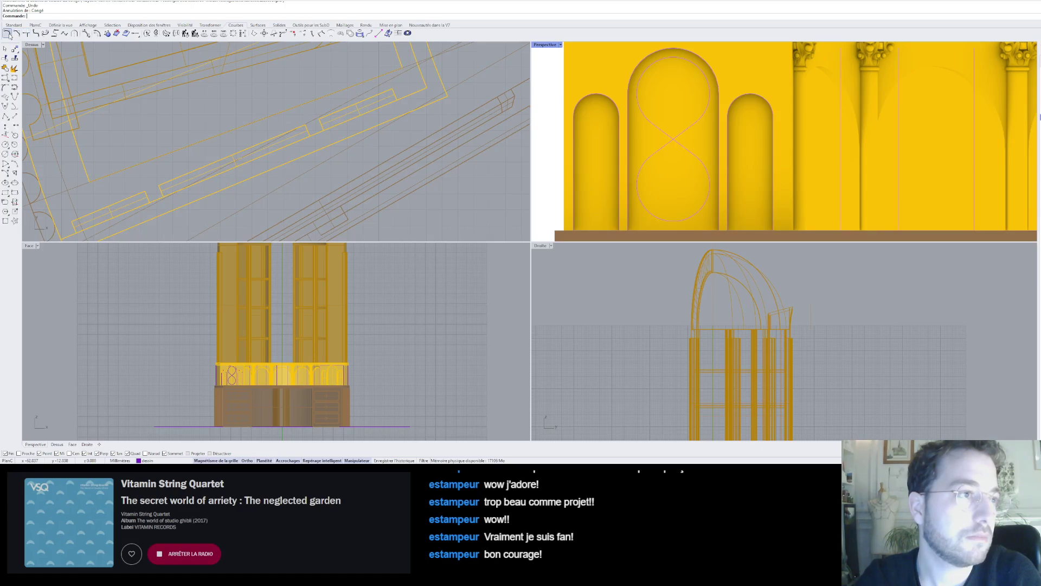
- Set the fillet radius to 1 mm and fillet the left and right pairs of segments at the figure-eight's crossing
left_click(36, 34)
left_click(95, 17)
scroll(674, 128, "up", 4)
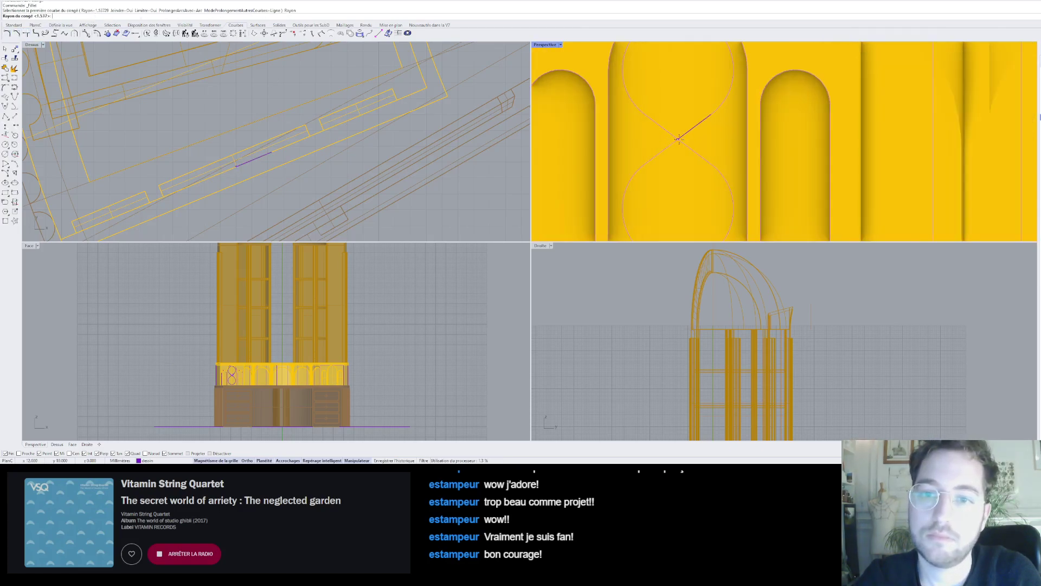
left_click(678, 139)
left_click(675, 124)
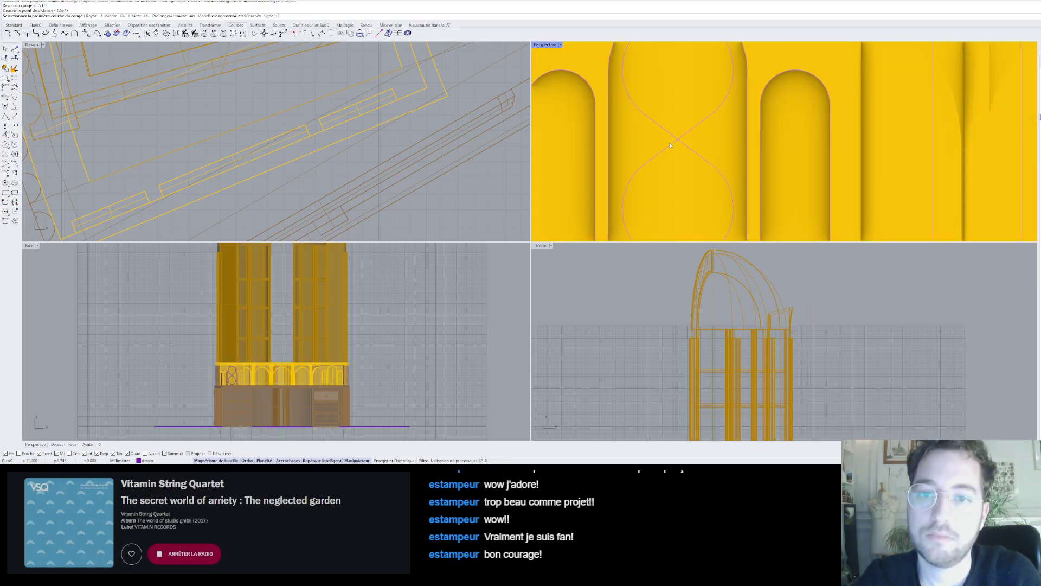
left_click(669, 141)
left_click(686, 140)
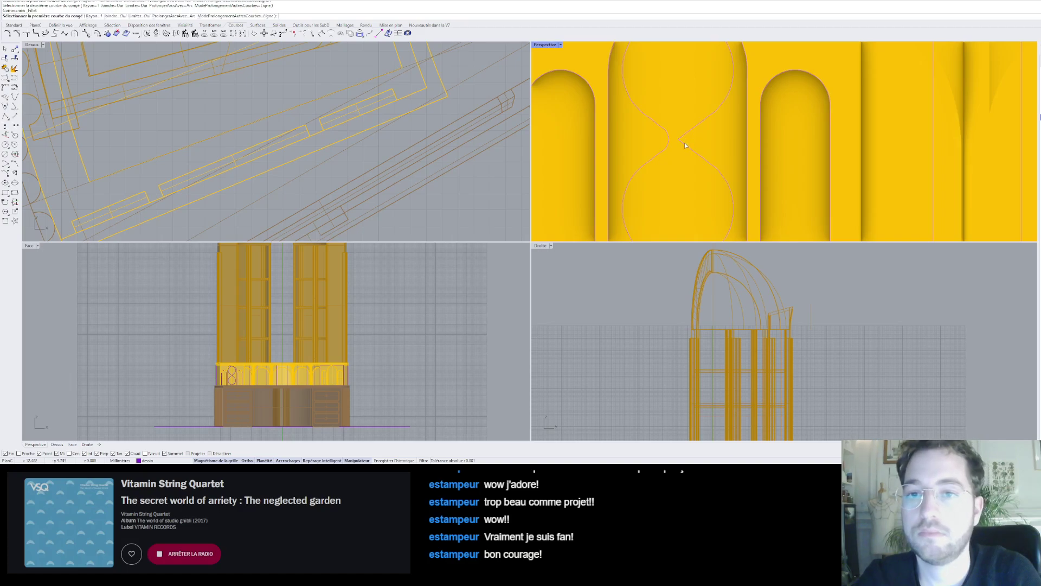
scroll(699, 130, "down", 3)
scroll(708, 130, "up", 5)
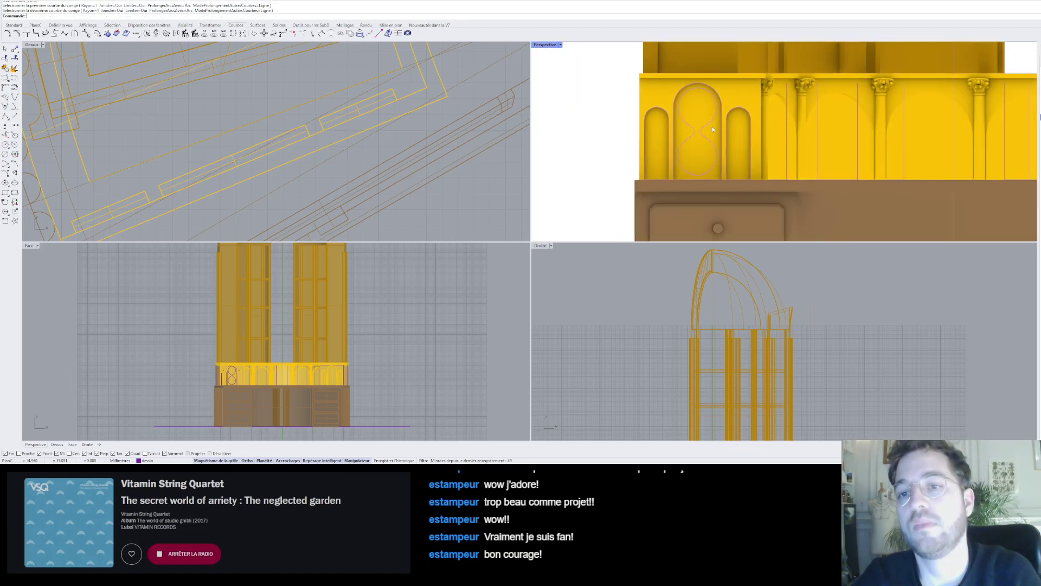
- Join the upper and lower arcs and the two filleted waist curves into one closed outline
left_click(704, 149)
left_click_drag(671, 140, 650, 141)
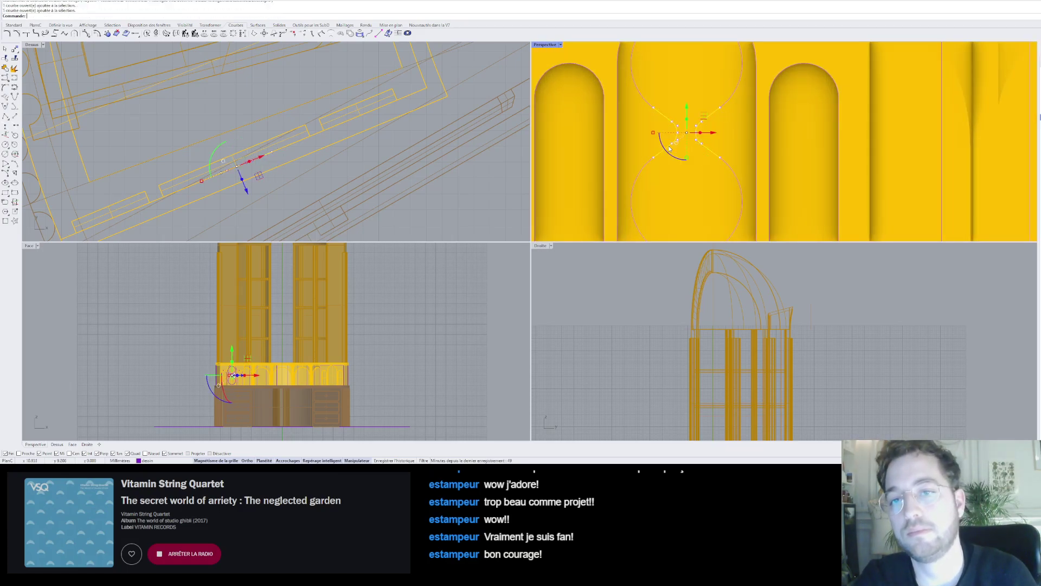
left_click(645, 165, "shift")
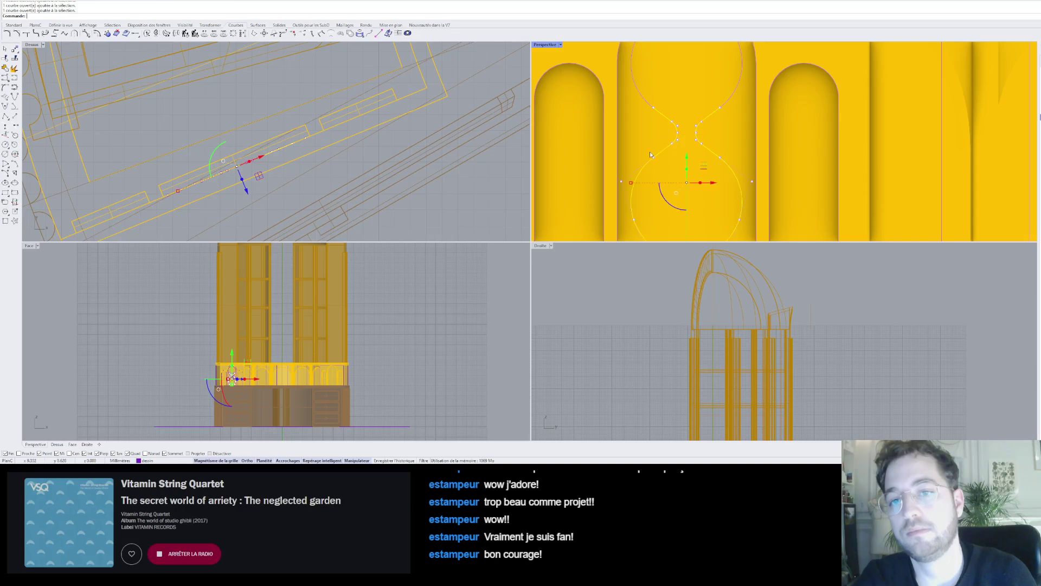
left_click(652, 106, "shift")
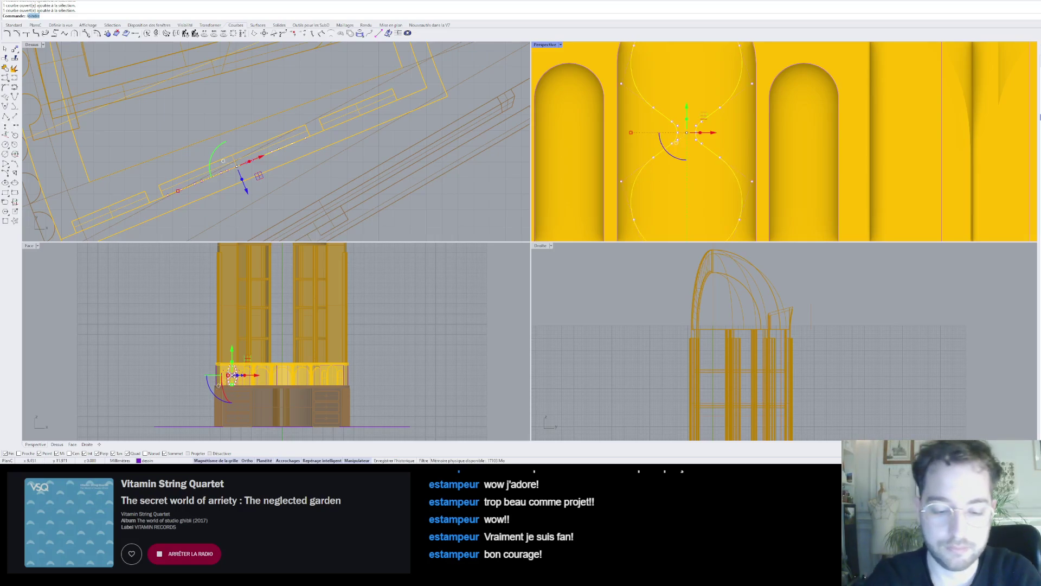
type("jo")
key("Return")
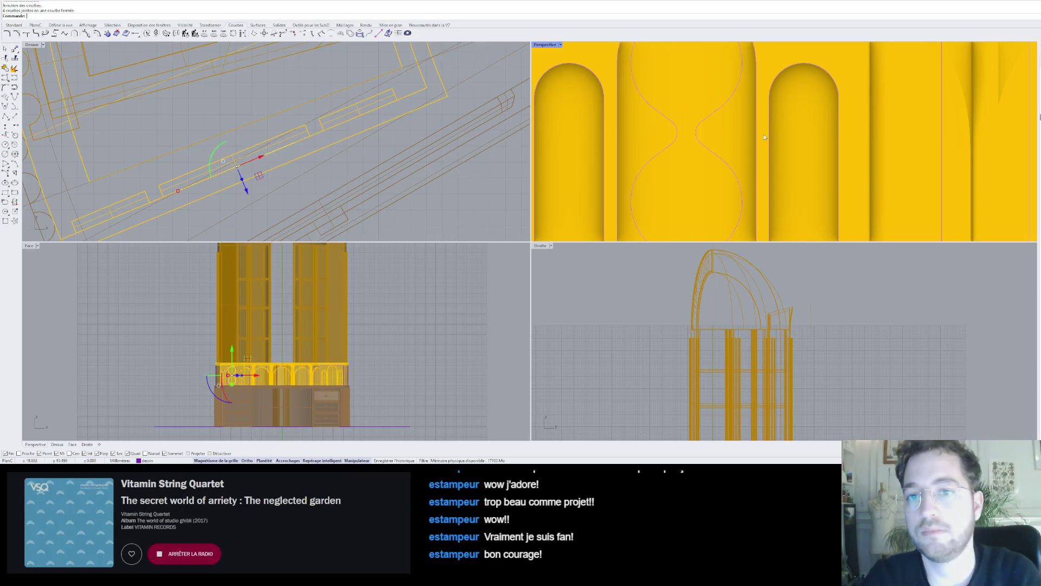
- Revolve the closed figure-eight outline 180° about its vertical centre axis
scroll(673, 176, "down", 5)
left_click(693, 173)
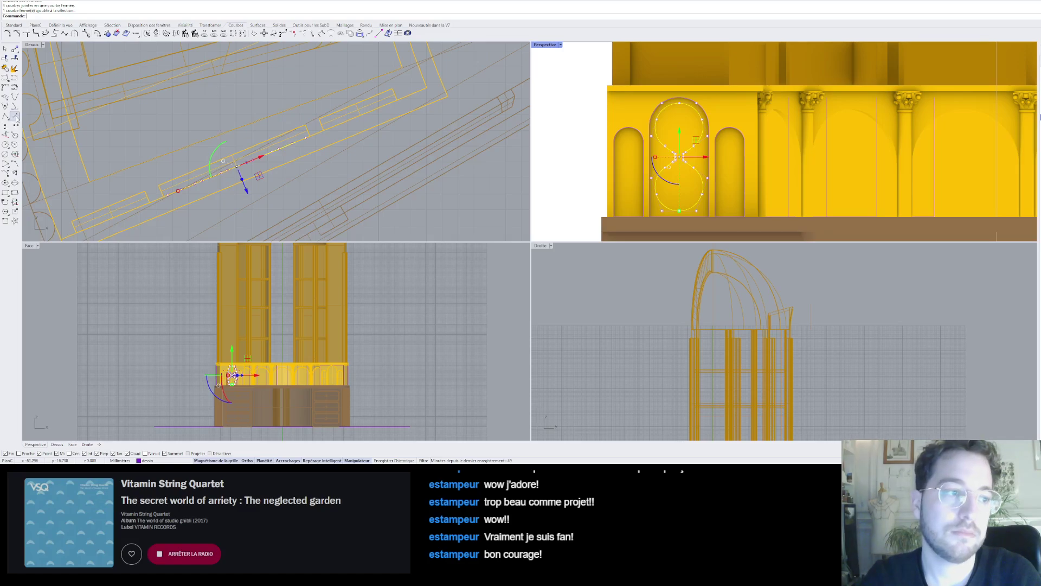
left_click(258, 26)
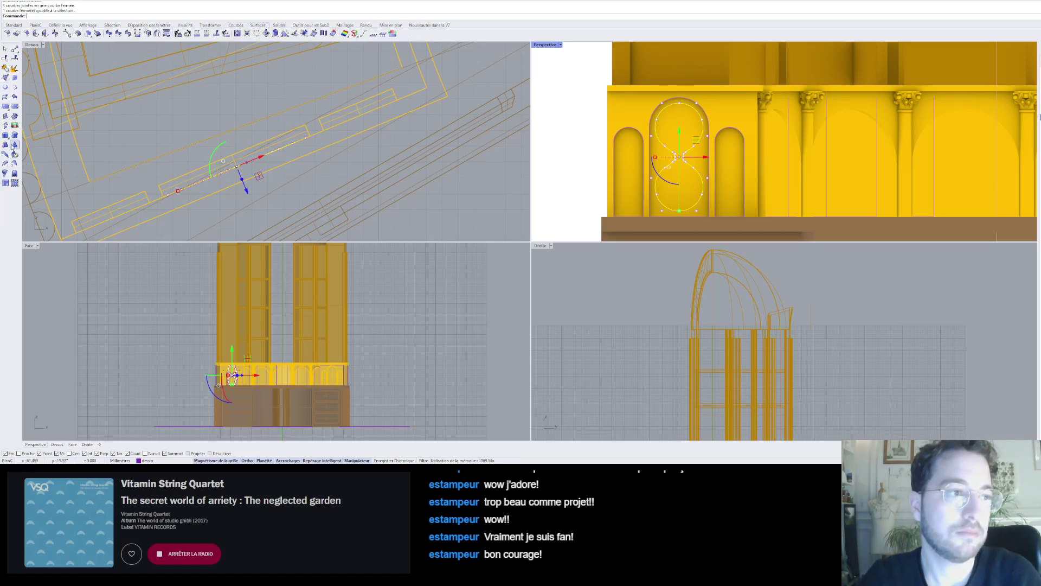
left_click(5, 173)
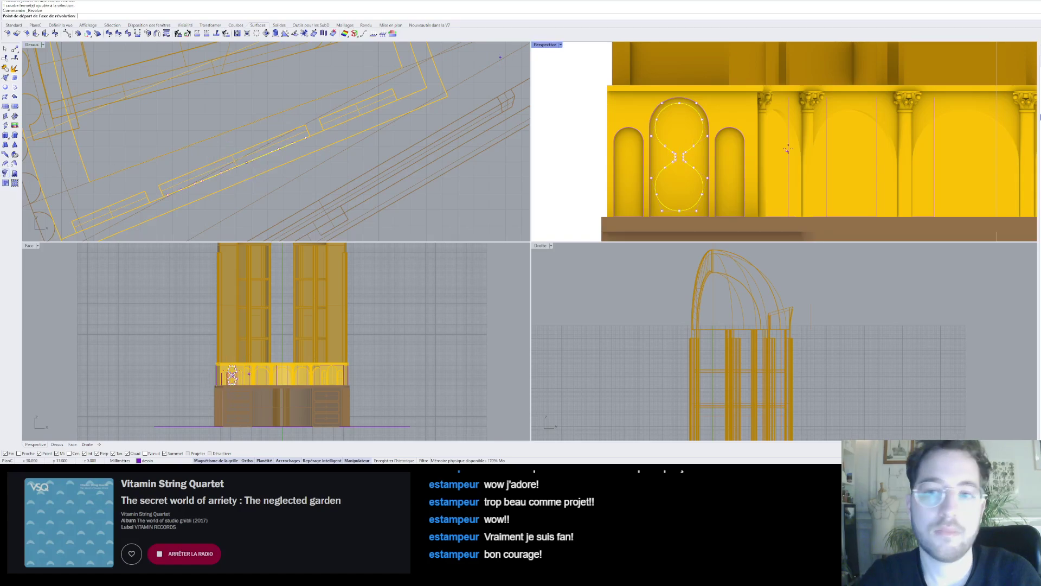
left_click(679, 210)
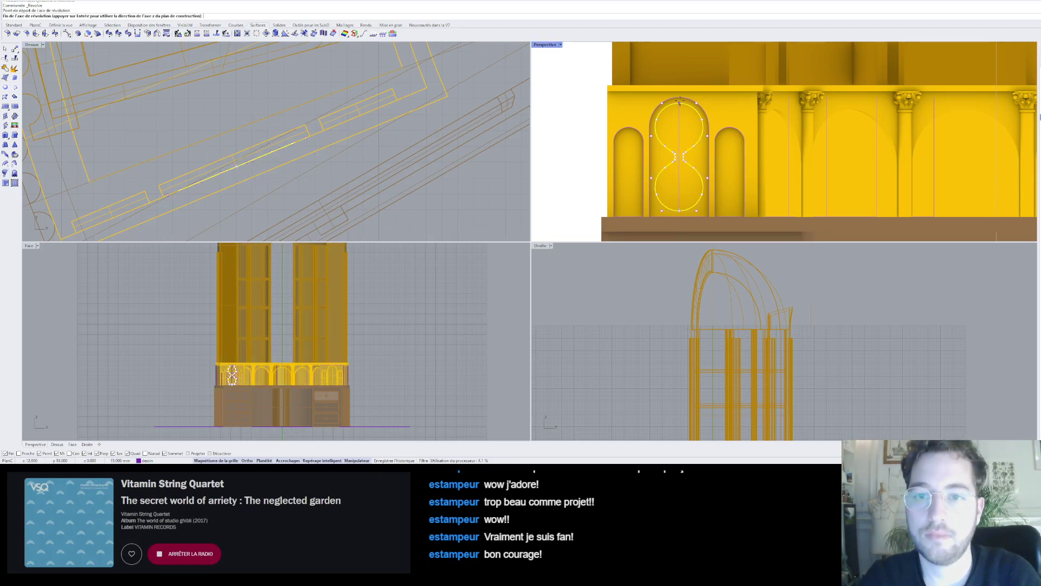
left_click(679, 67)
scroll(337, 124, "down", 10)
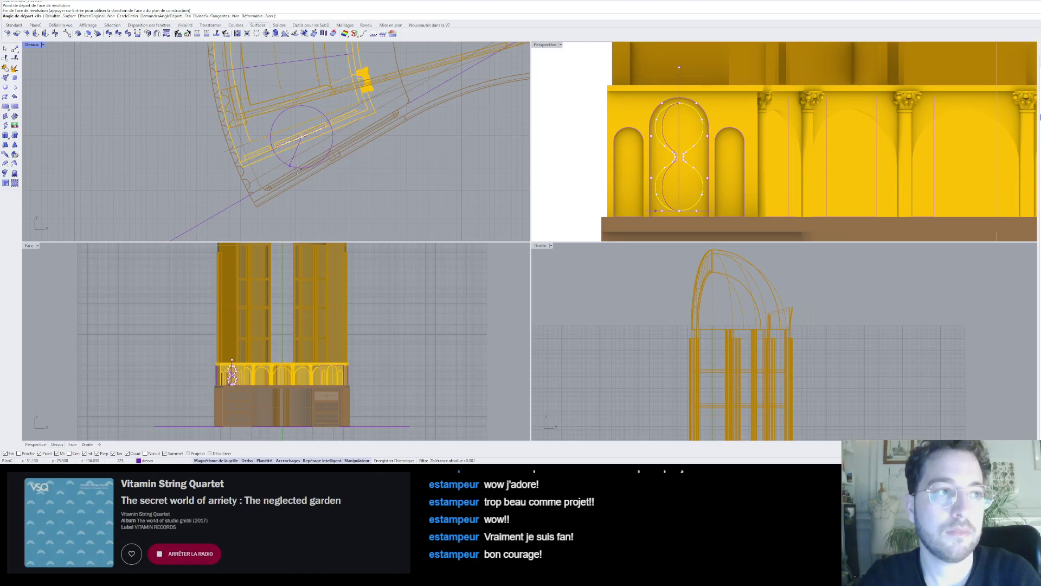
left_click(296, 169)
type("180")
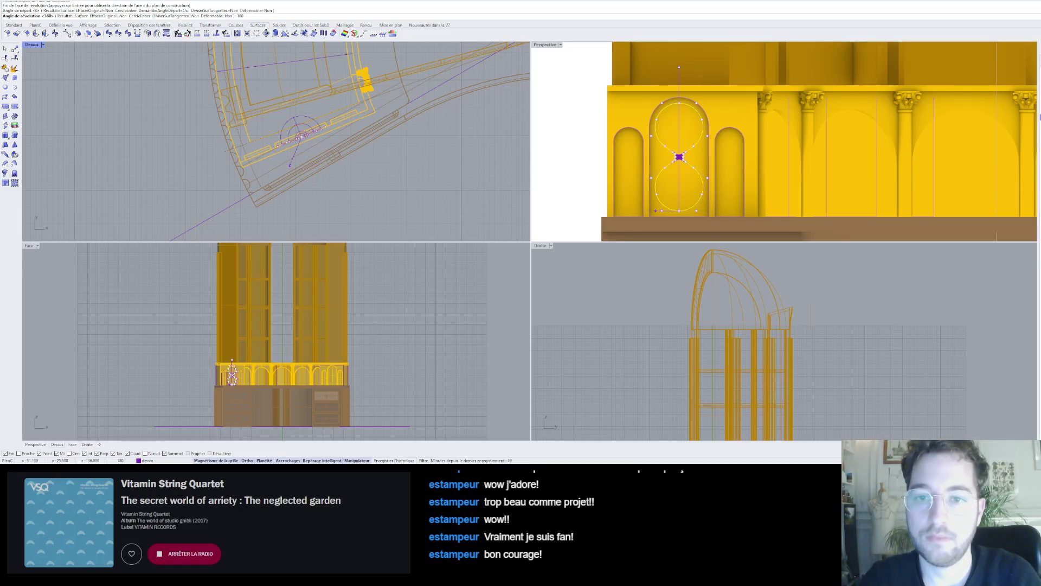
key("Return")
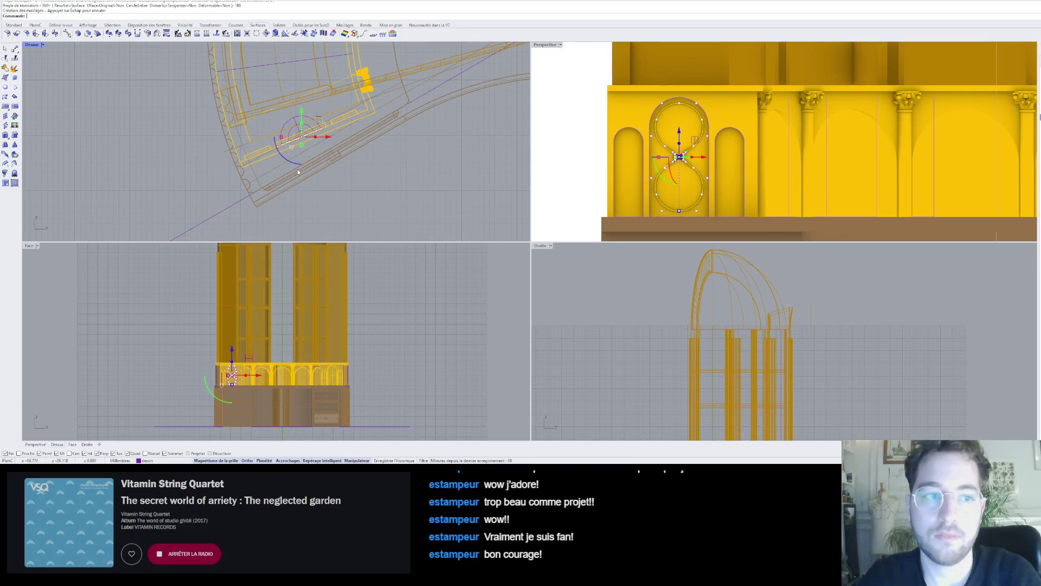
scroll(624, 167, "down", 4)
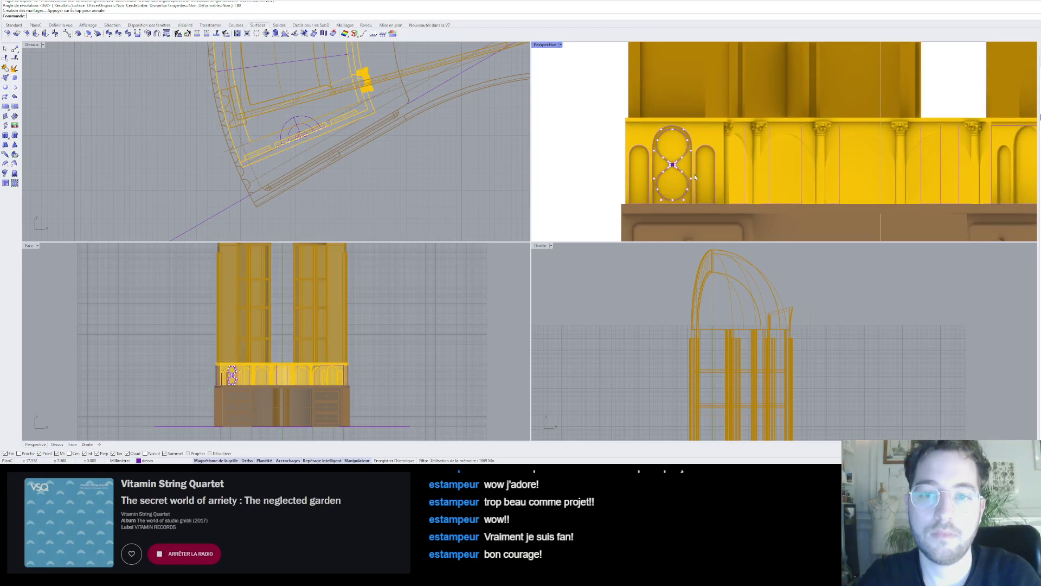
- Rotate the revolved figure-eight surface 180° in plan about its centre so it bulges out of the central arch
scroll(694, 174, "up", 8)
left_click(678, 155)
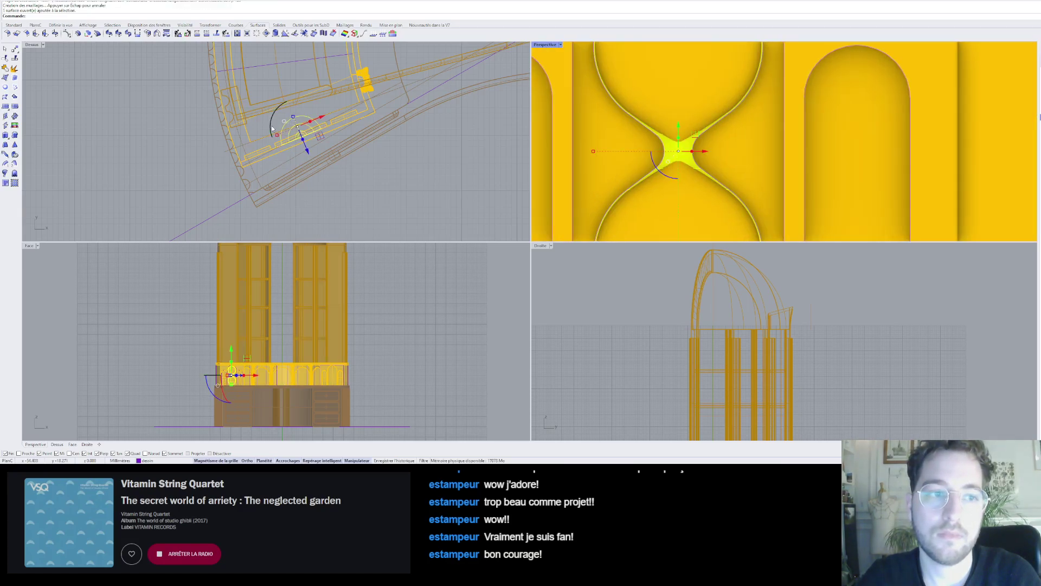
type("Rotation")
key("Return")
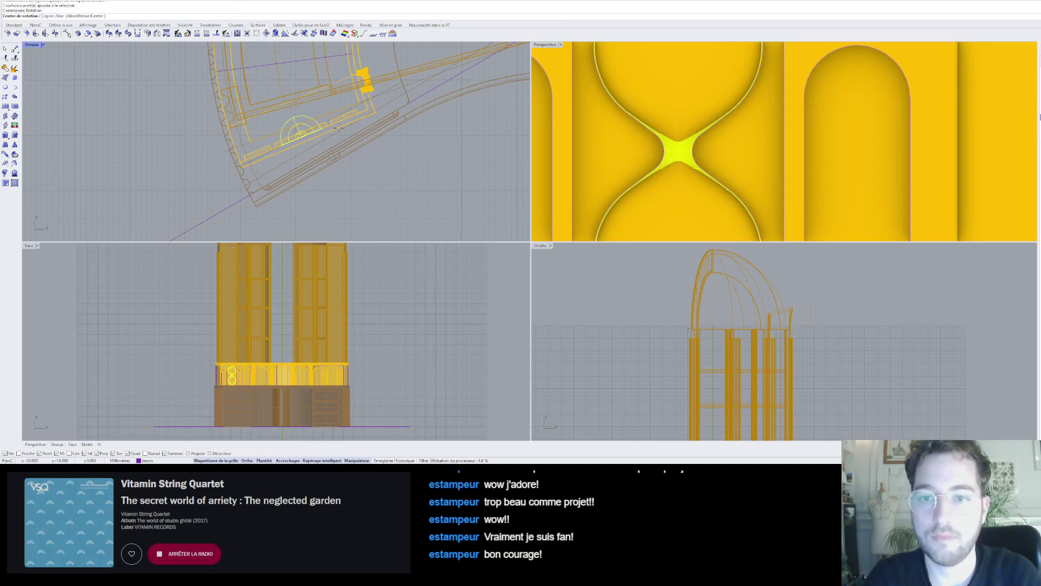
left_click(678, 151)
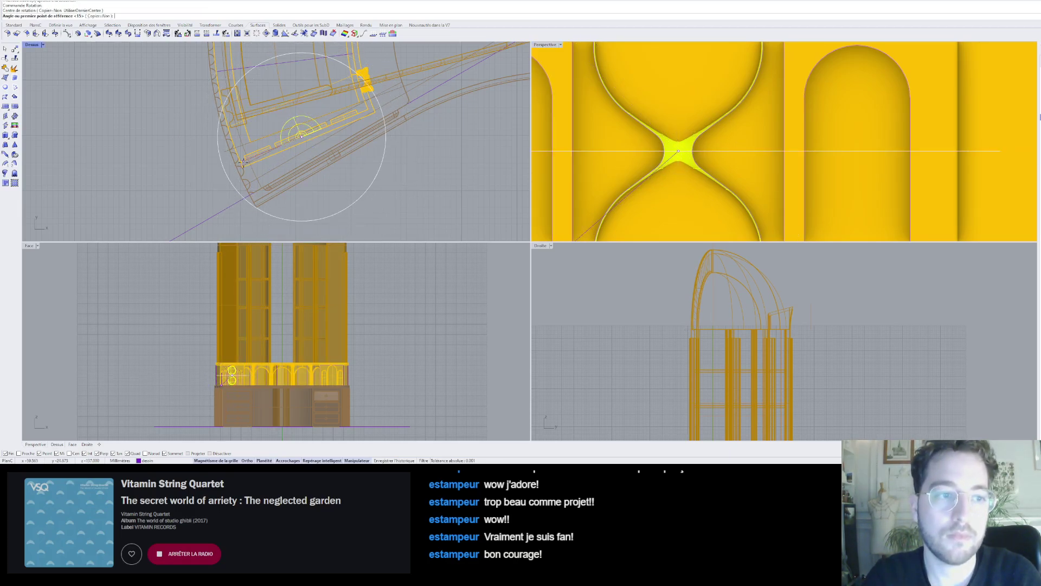
left_click(164, 136)
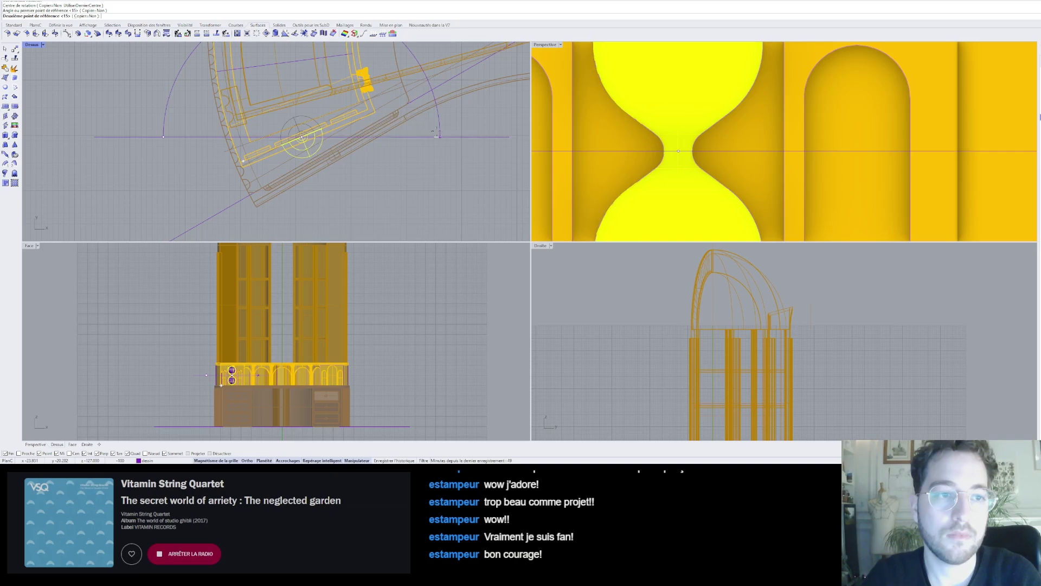
left_click(461, 135)
left_click(464, 133)
scroll(741, 128, "down", 7)
right_click_drag(714, 155, 739, 162, "shift")
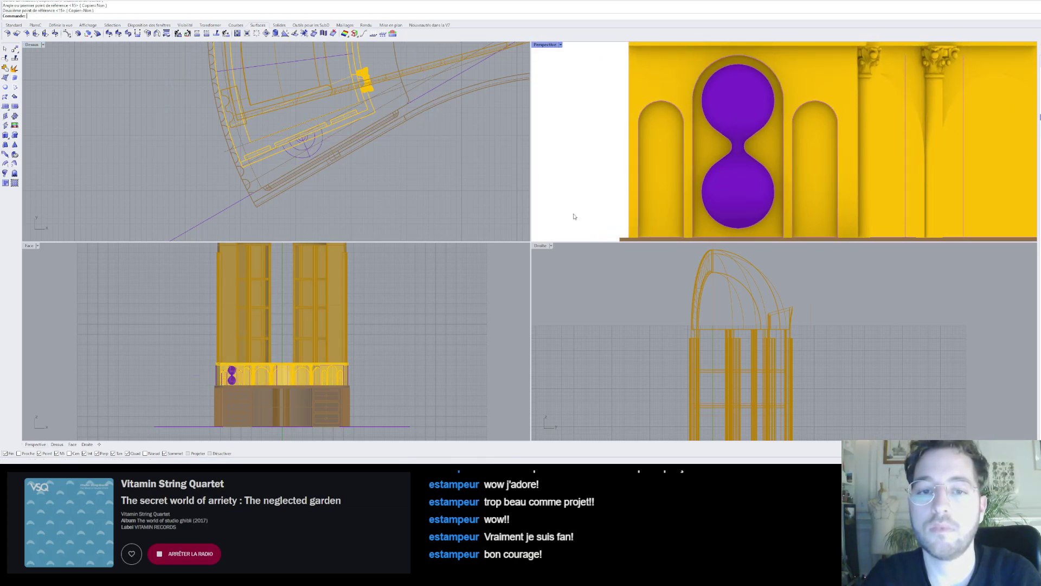
- Cap the open back of the revolved figure-eight surface to make it a closed solid
left_click(659, 275)
right_click_drag(733, 204, 866, 117)
scroll(786, 173, "up", 4)
left_click(802, 165)
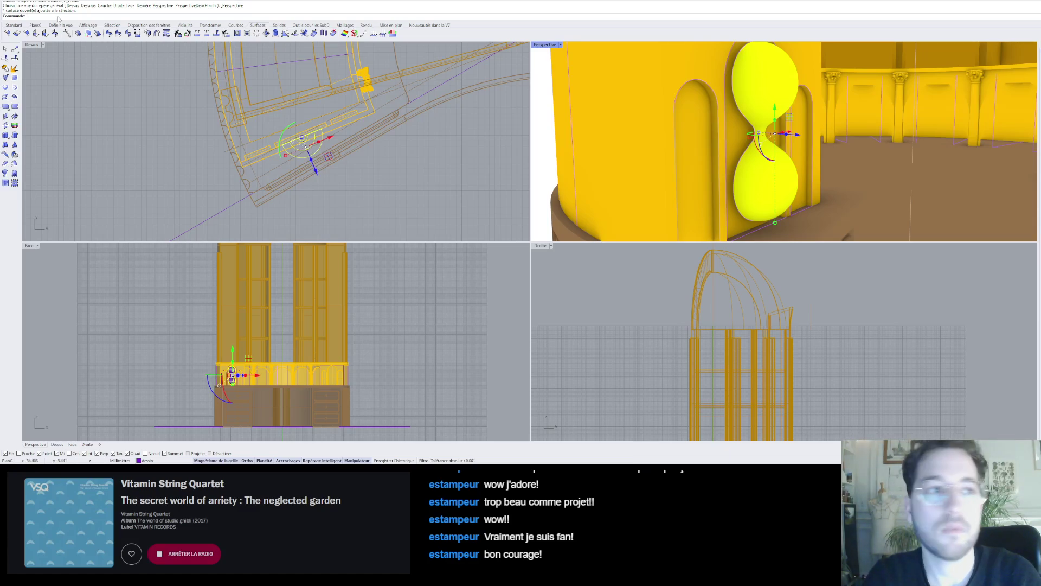
left_click(279, 25)
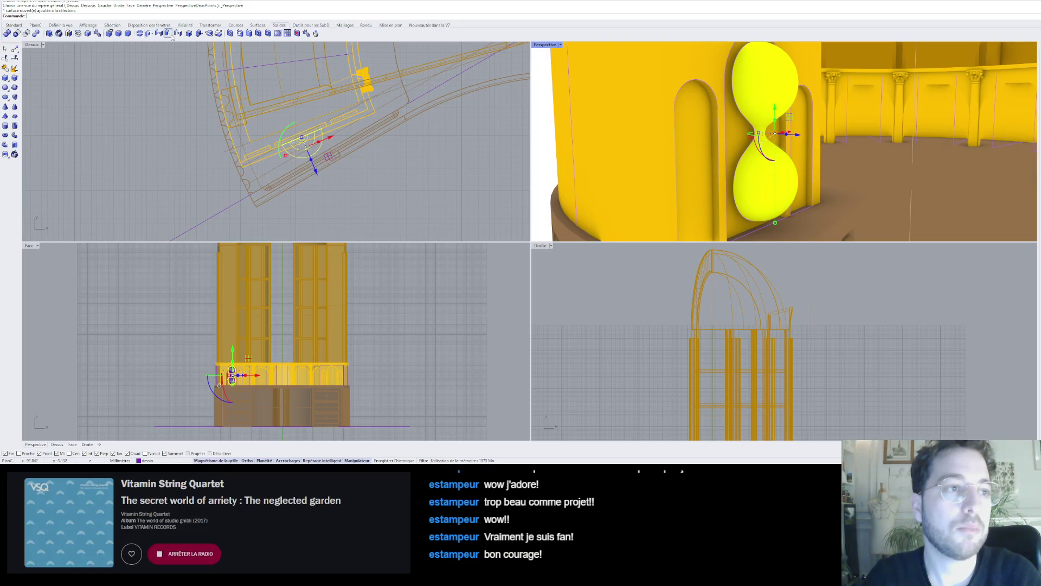
left_click(69, 33)
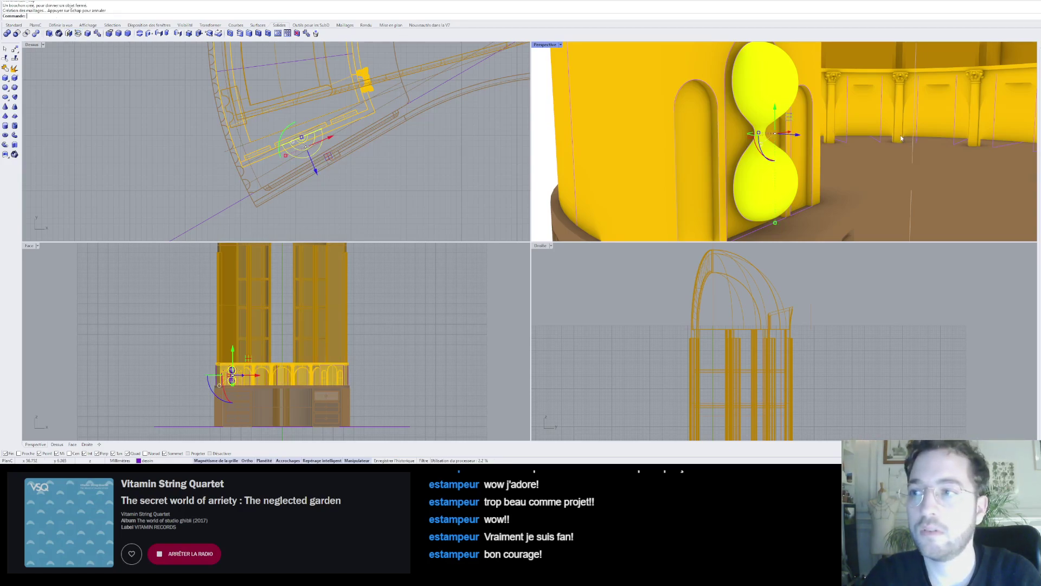
key("Escape")
- Try shifting the figure-eight solid perpendicular to the cabinet face towards the recess, then undo the moves
left_click(789, 99)
right_click_drag(789, 99, 816, 135)
scroll(309, 152, "up", 8)
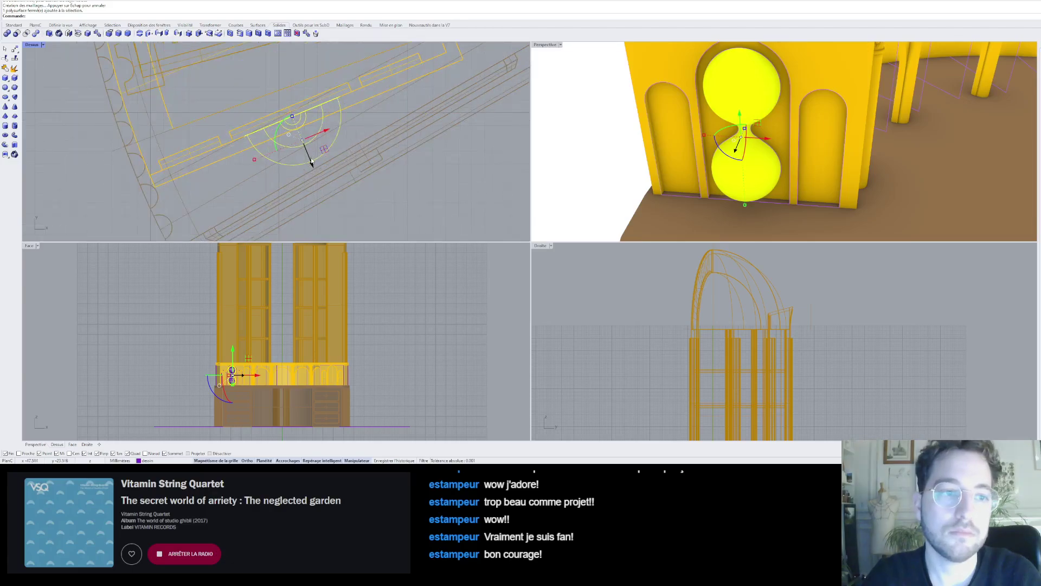
mouse_move(311, 157)
left_mouse_down()
mouse_move(306, 147)
mouse_move(310, 158)
left_mouse_up()
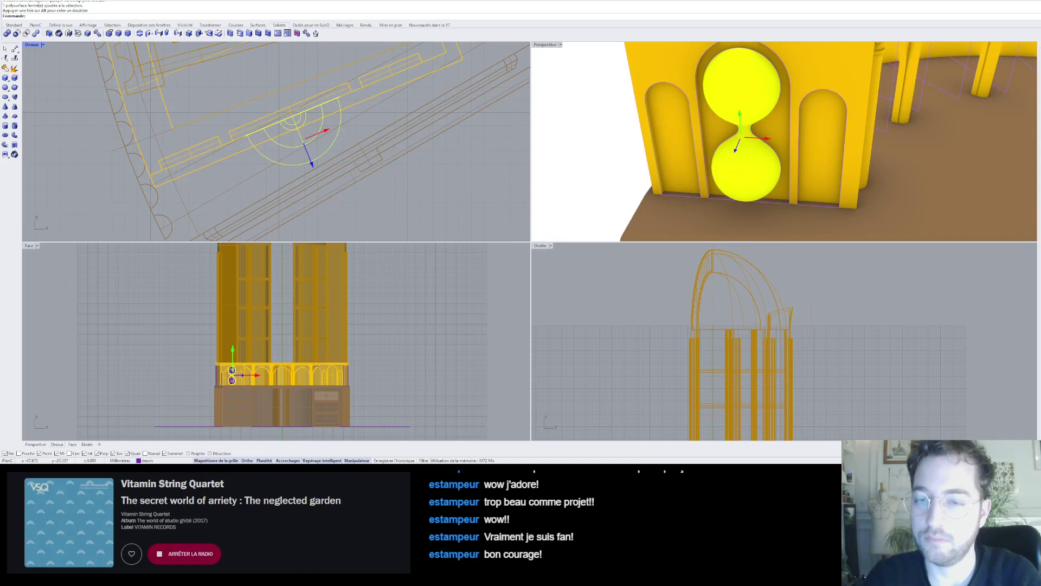
left_click_drag(311, 158, 310, 159)
key("ctrl+z")
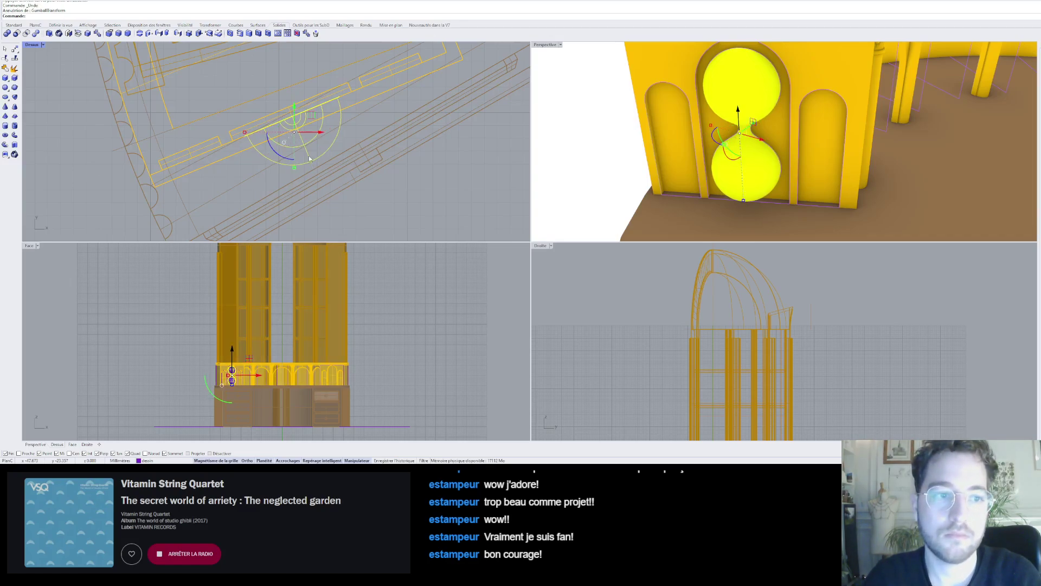
key("Escape")
left_click(311, 160)
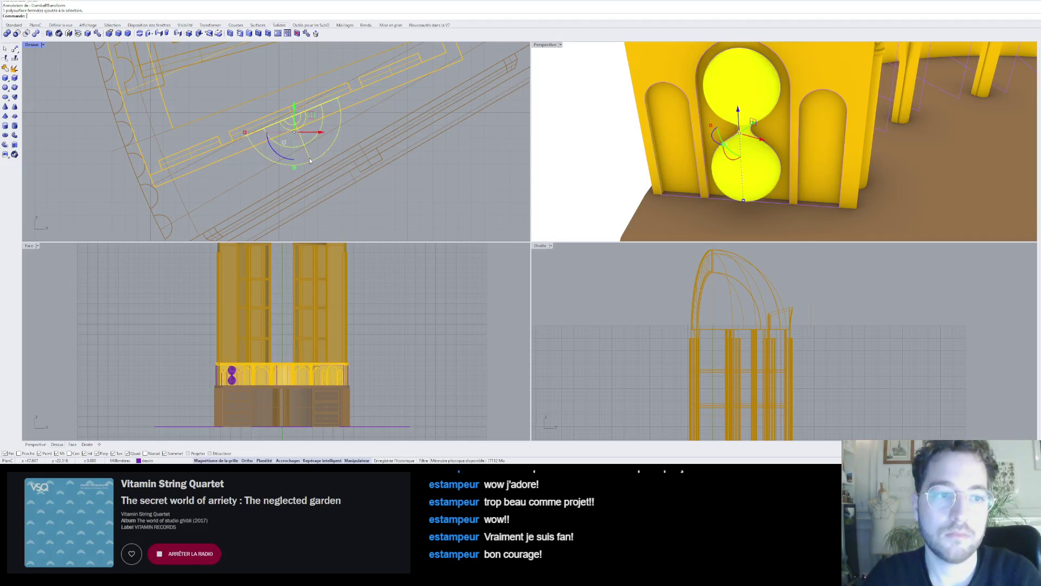
left_click(738, 159)
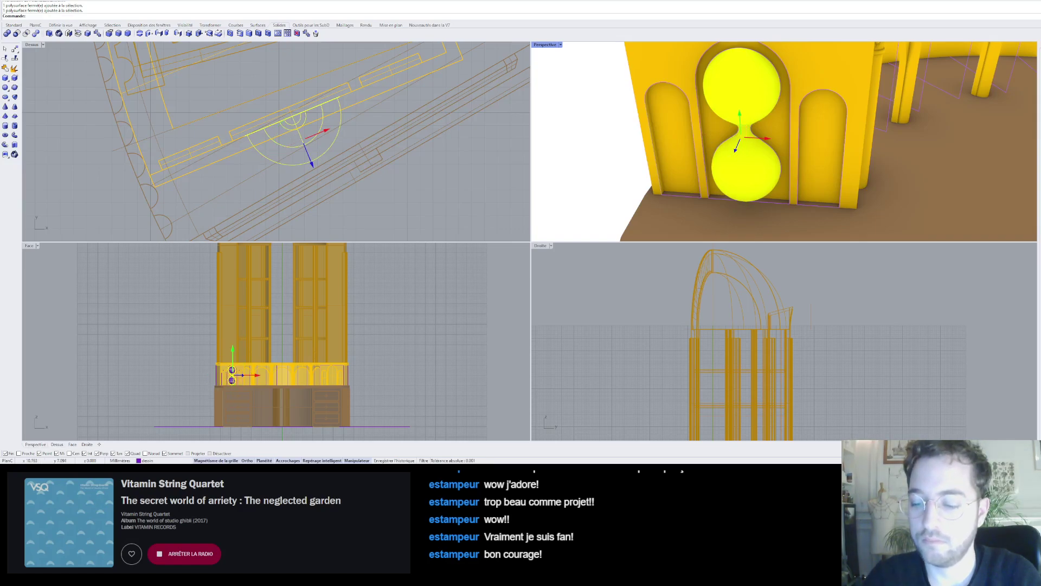
left_click_drag(735, 154, 736, 152)
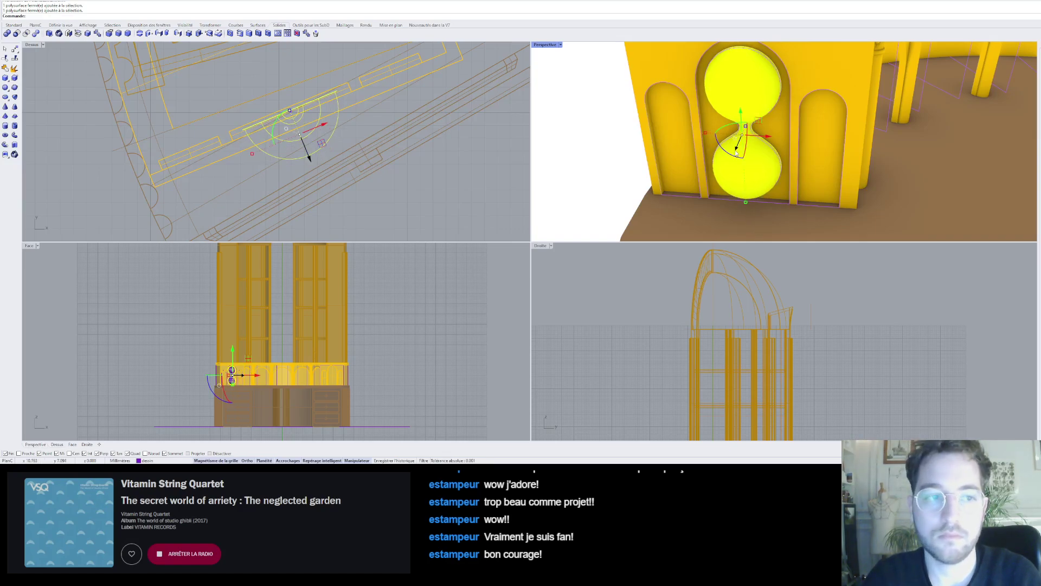
key("ctrl+z")
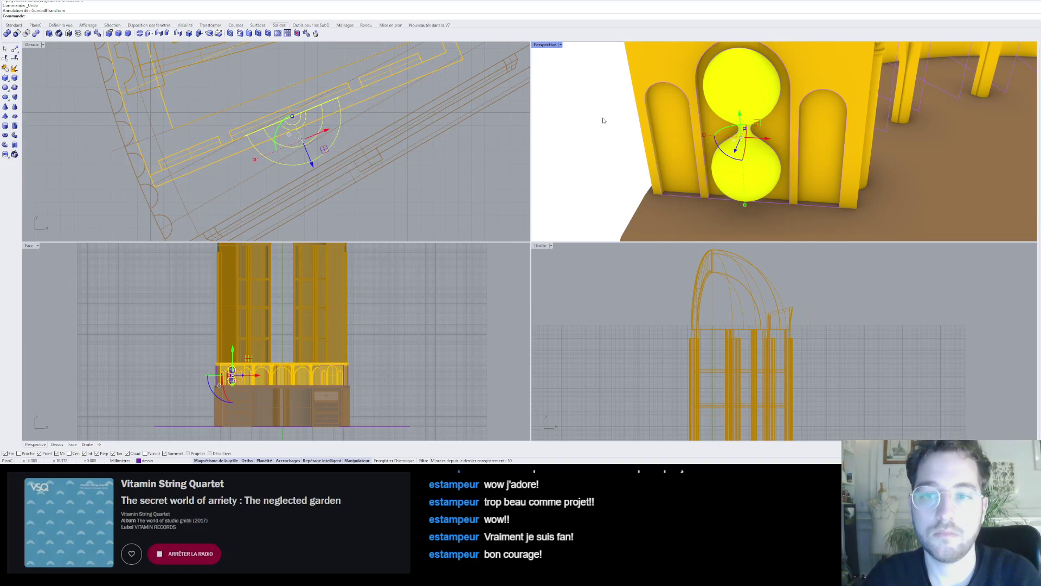
- Push the figure-eight solid slightly back into the central arch's recess and delete the leftover outline curve
left_click_drag(737, 150, 739, 143)
key("Escape")
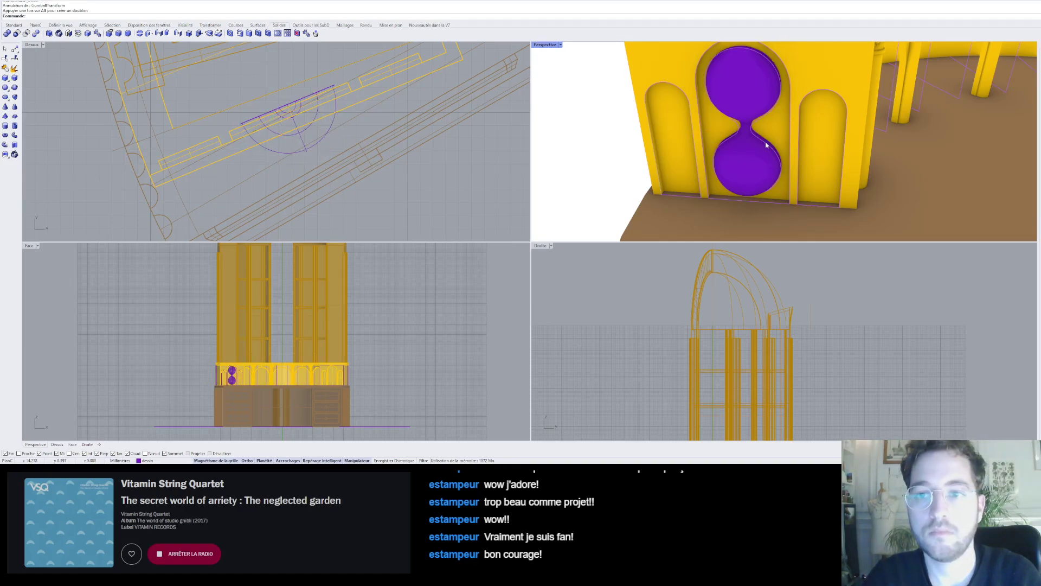
left_click(767, 145)
key("Delete")
right_click_drag(796, 114, 727, 135)
scroll(724, 115, "down", 10)
scroll(727, 135, "up", 8)
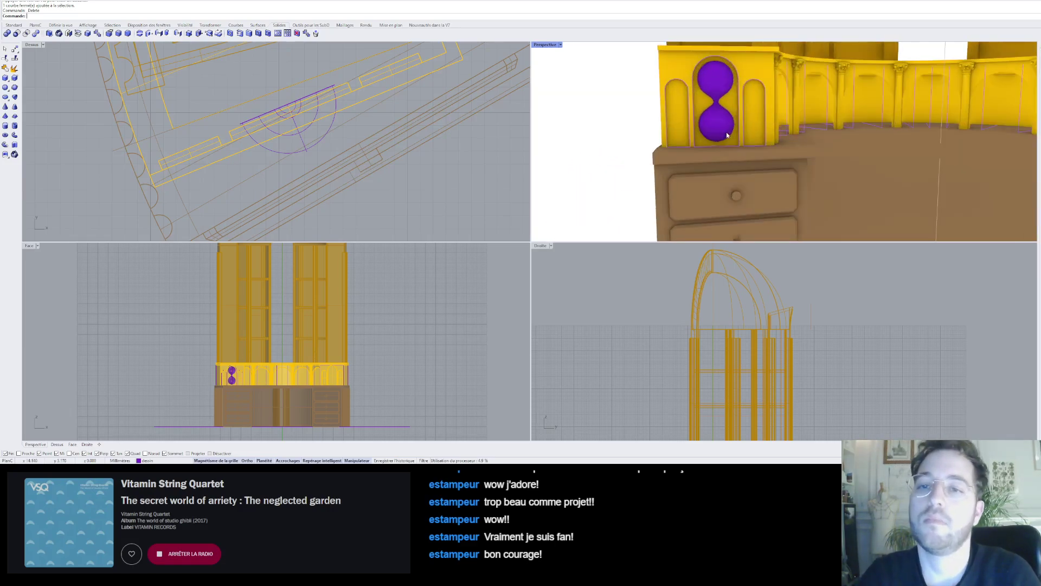
- Place the figure-eight solid on the niches layer
left_click(728, 135)
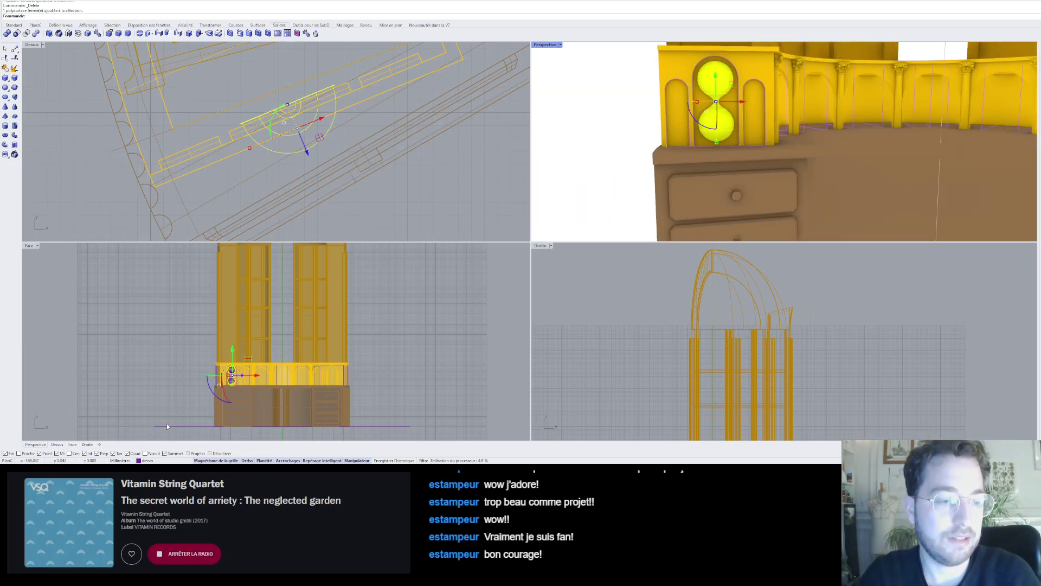
key("Escape")
scroll(754, 154, "down", 10)
right_click_drag(754, 154, 755, 128)
scroll(757, 131, "up", 8)
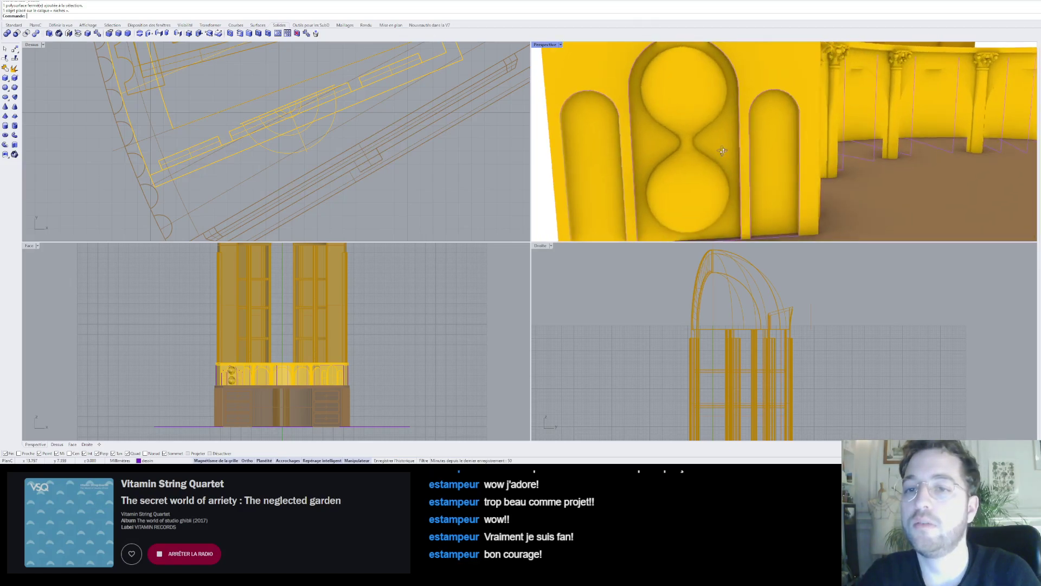
- Move the figure-eight solid slightly to centre it in the central arch recess of the left cabinet
left_click(681, 213)
scroll(594, 173, "down", 8)
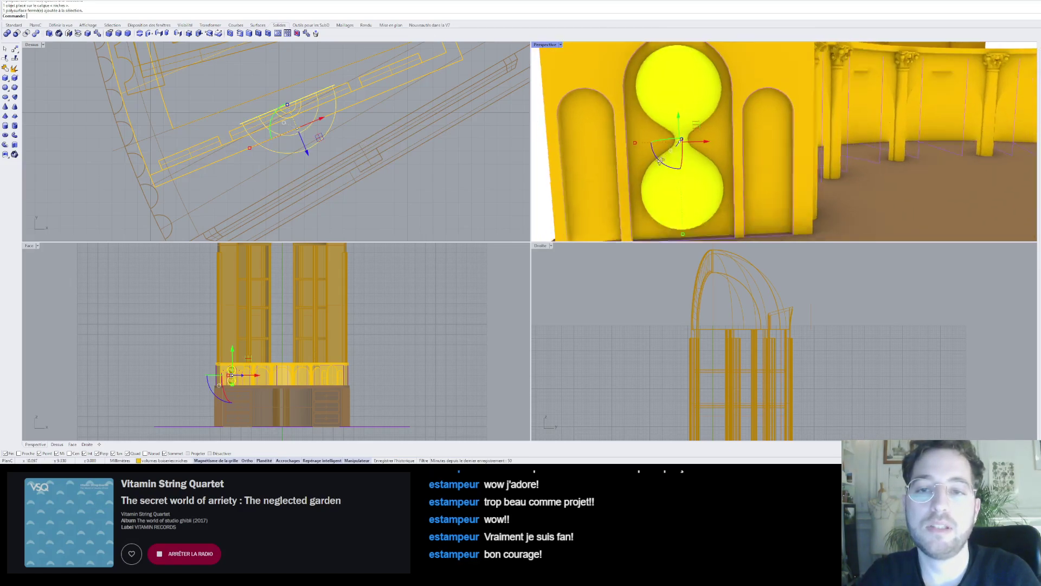
right_click_drag(699, 165, 699, 166)
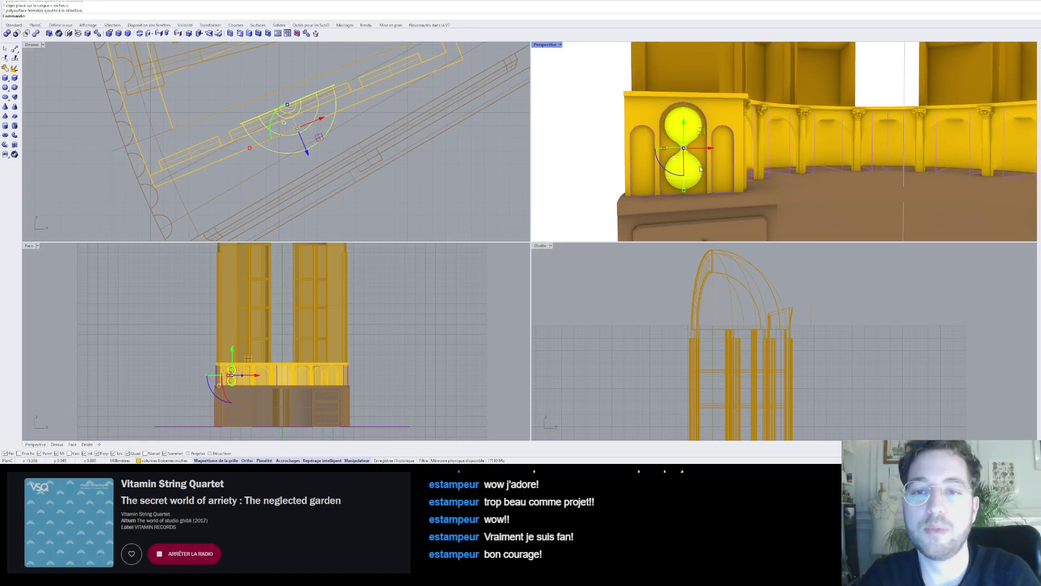
scroll(699, 167, "up", 4)
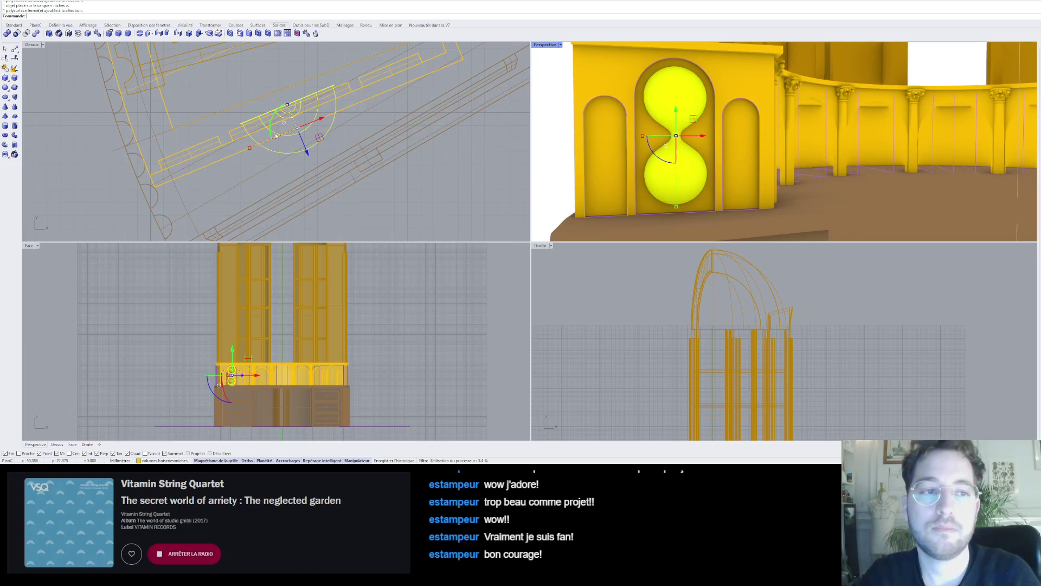
key("Escape")
left_click(299, 125)
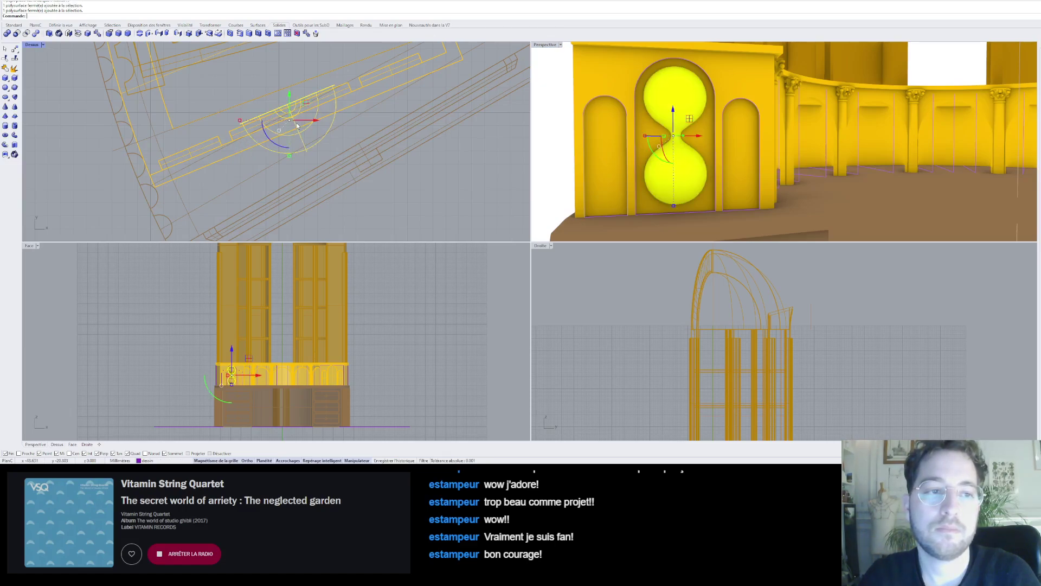
scroll(286, 113, "up", 3)
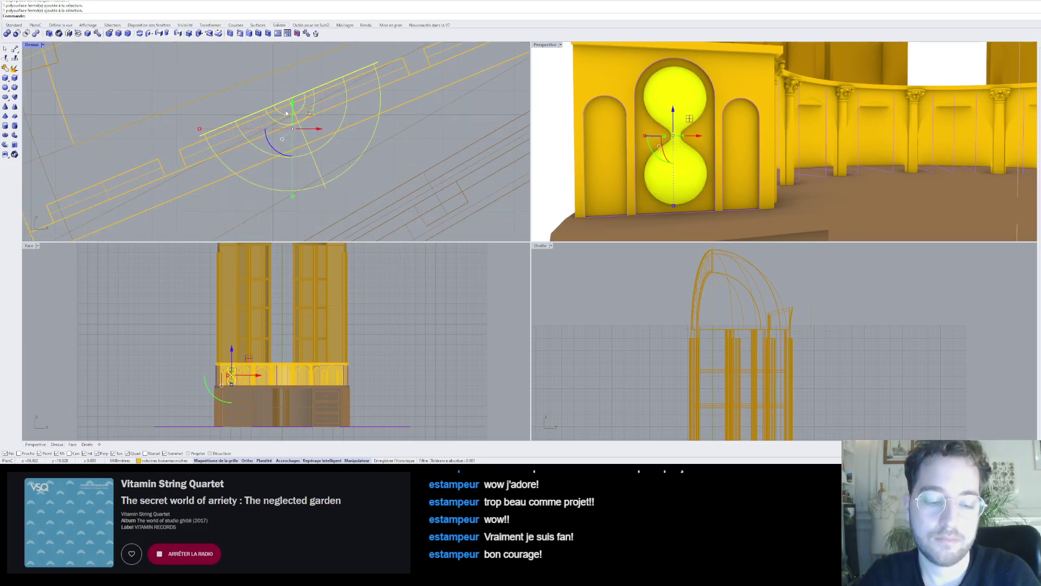
type("Déplacer")
key("Return")
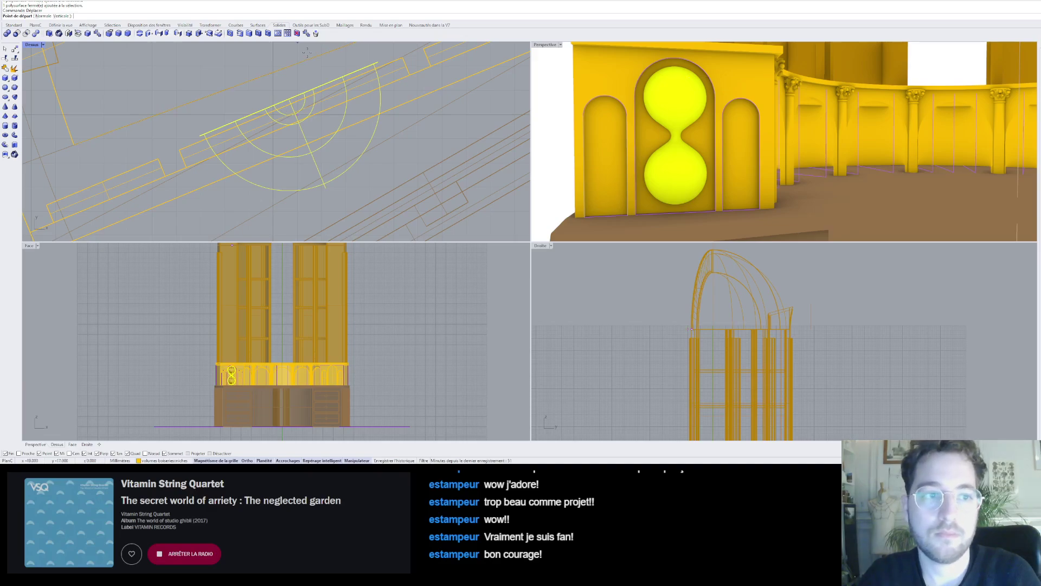
left_click(290, 106)
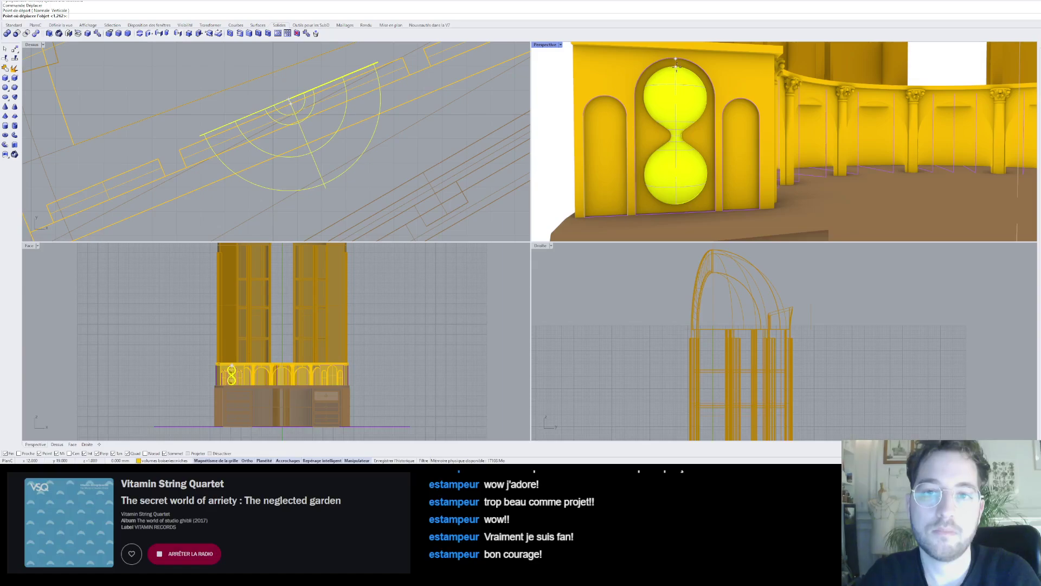
scroll(676, 62, "up", 8)
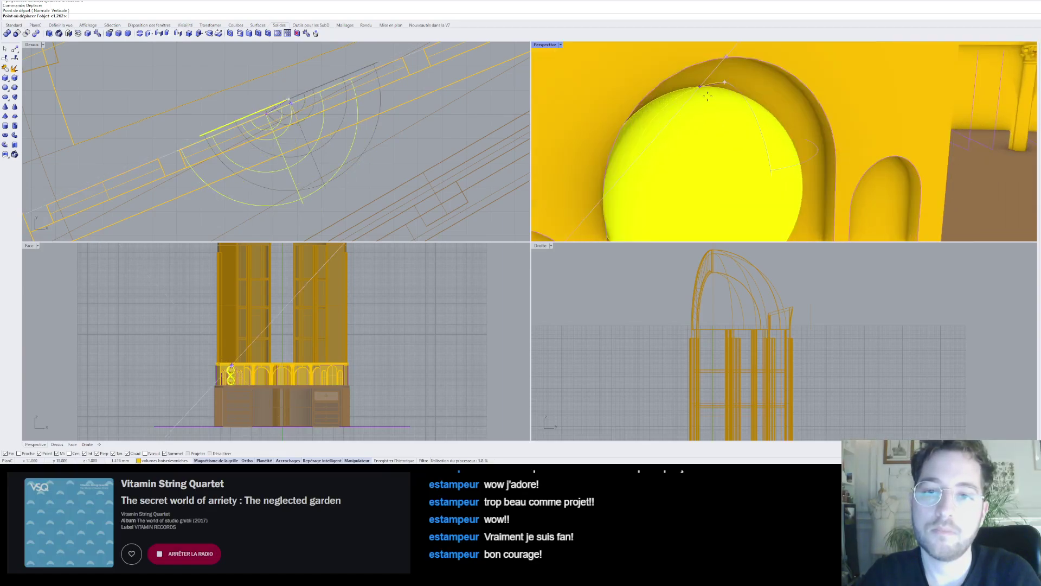
scroll(759, 74, "down", 5)
scroll(794, 57, "up", 5)
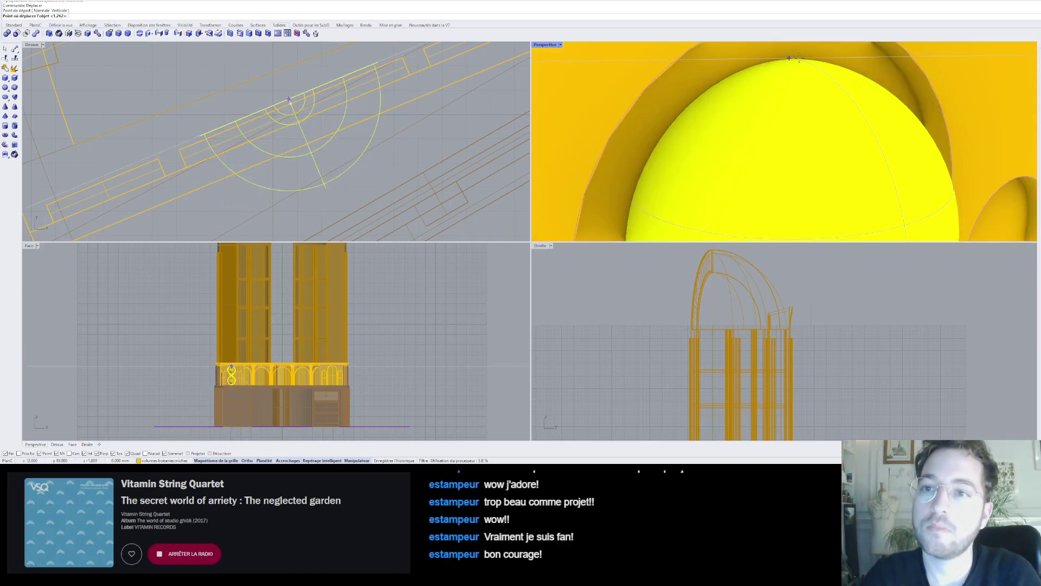
left_click(796, 58)
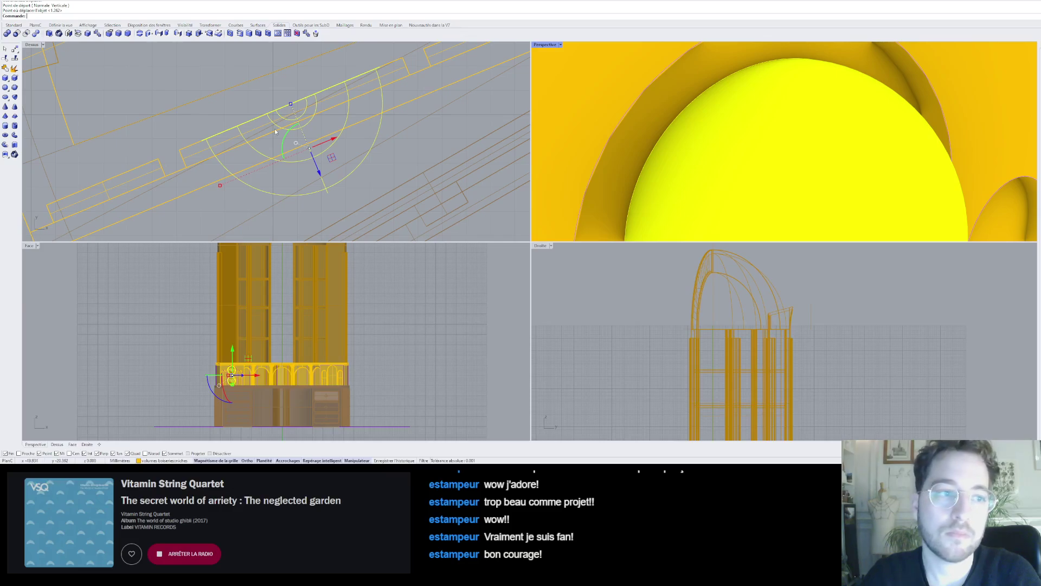
- Flatten the figure-eight solid with a one-directional scale from its flat back, perpendicular to the cabinet face, to less than half its depth
key("Escape")
scroll(808, 96, "down", 5)
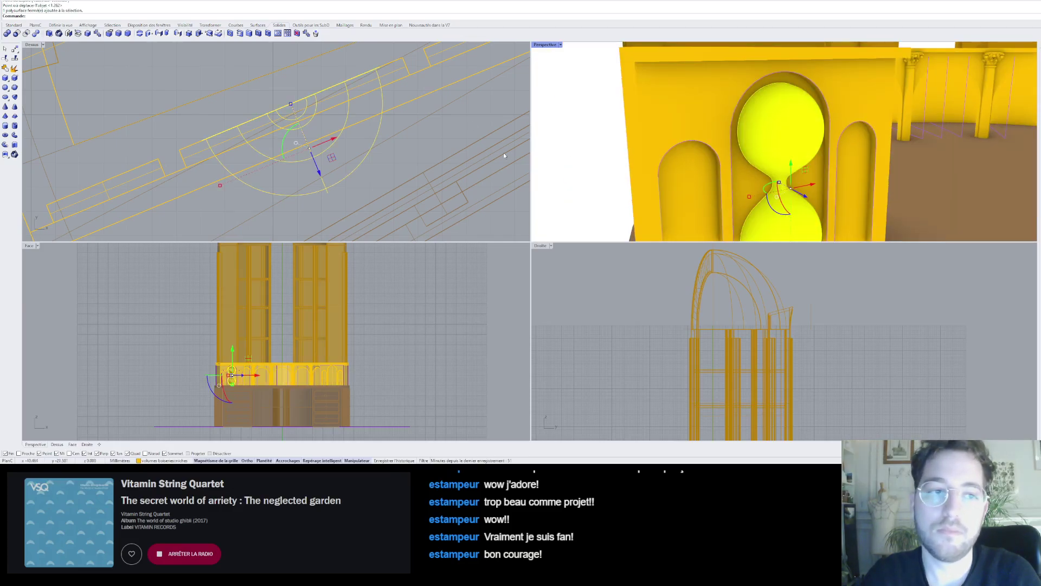
type("Échelle3d")
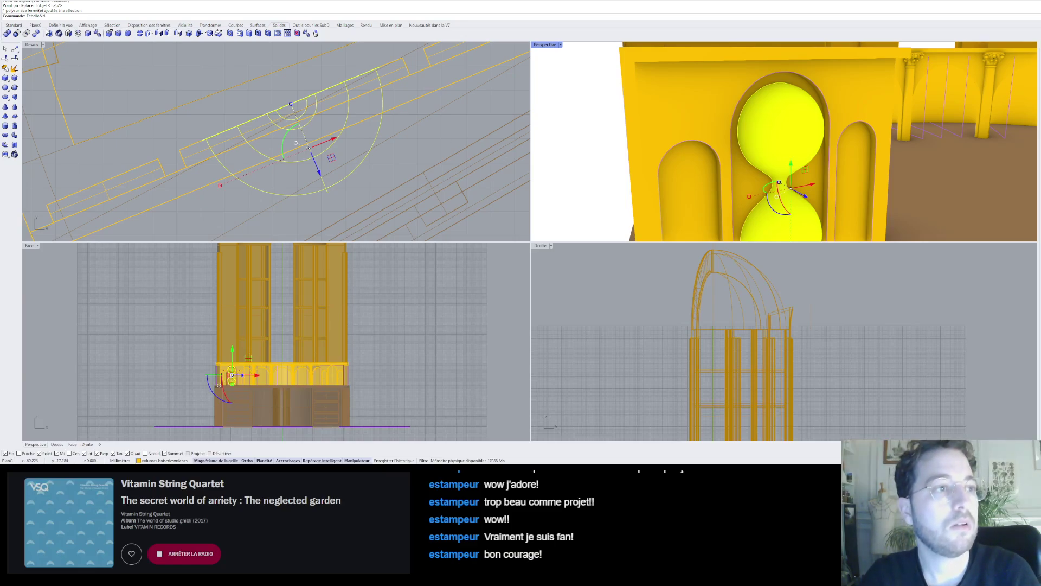
key("Return")
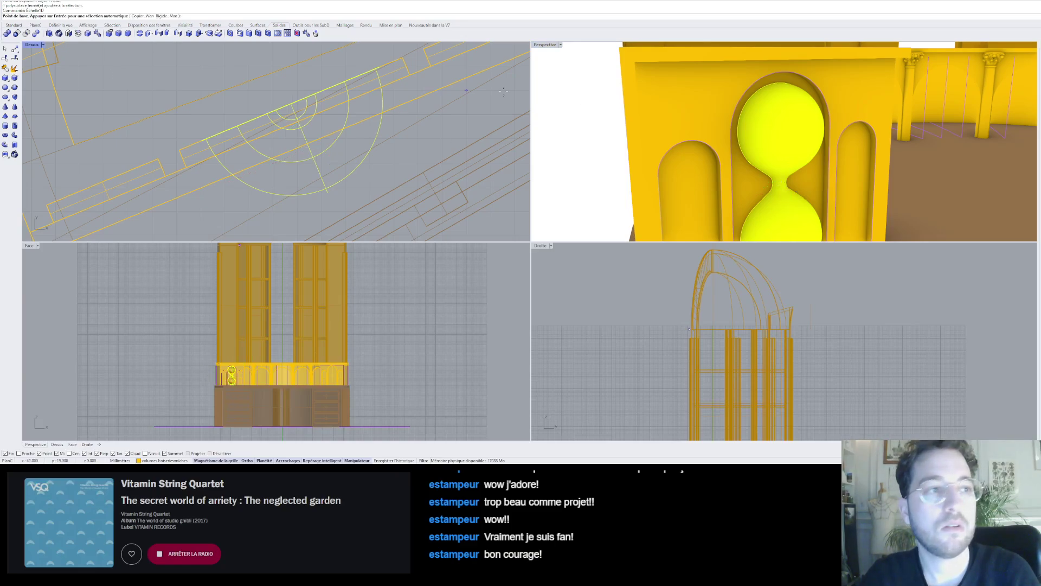
left_click(291, 104)
left_click(327, 189)
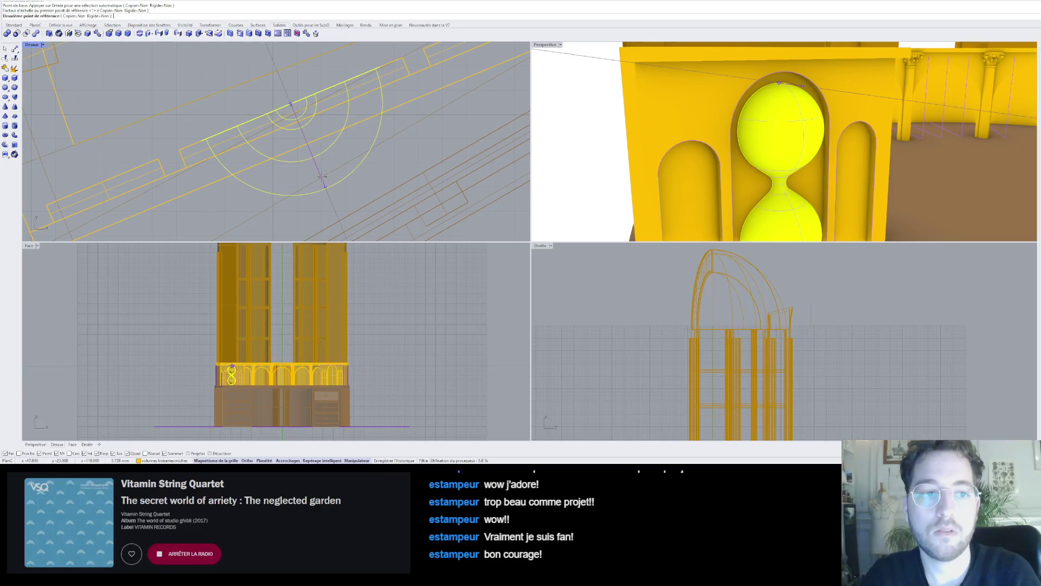
left_click(305, 139)
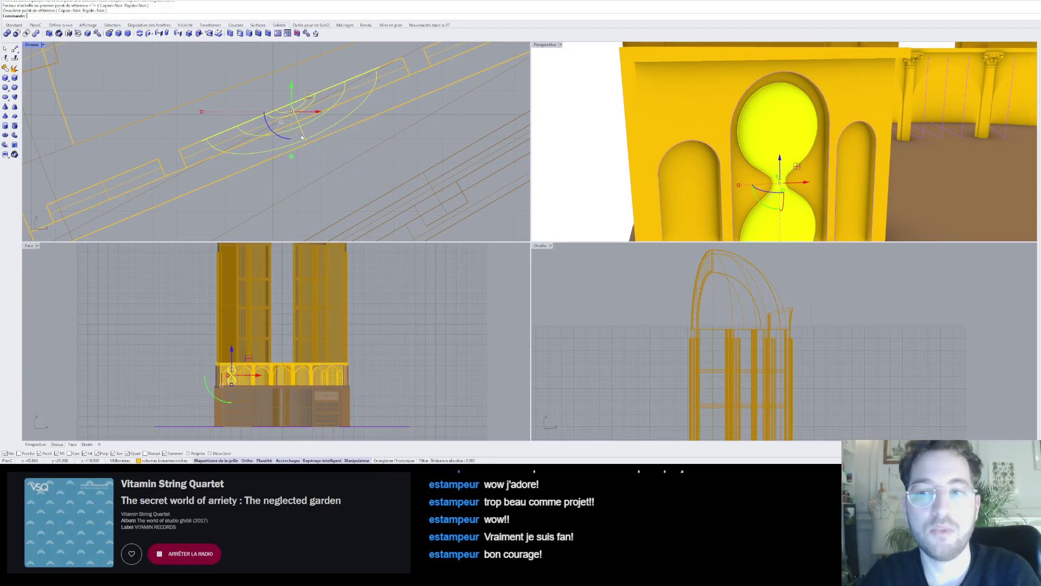
- Examine how the flattened figure-eight solid sits in the left cabinet's central arch, close up and with the whole desk
scroll(717, 113, "down", 6)
key("Escape")
mouse_move(717, 112)
right_mouse_down()
mouse_move(687, 91)
mouse_move(735, 127)
mouse_move(766, 115)
mouse_move(746, 132)
mouse_move(721, 116)
mouse_move(735, 114)
right_mouse_up()
scroll(701, 112, "up", 5)
scroll(765, 115, "down", 6)
scroll(738, 113, "up", 5)
left_click(755, 142)
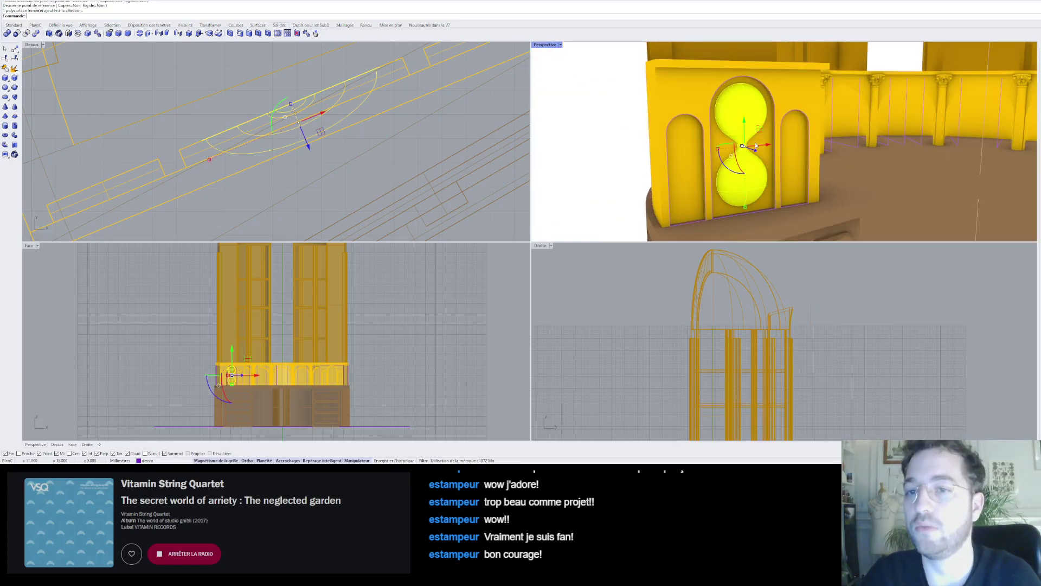
scroll(728, 157, "up", 4)
scroll(728, 157, "down", 6)
key("Escape")
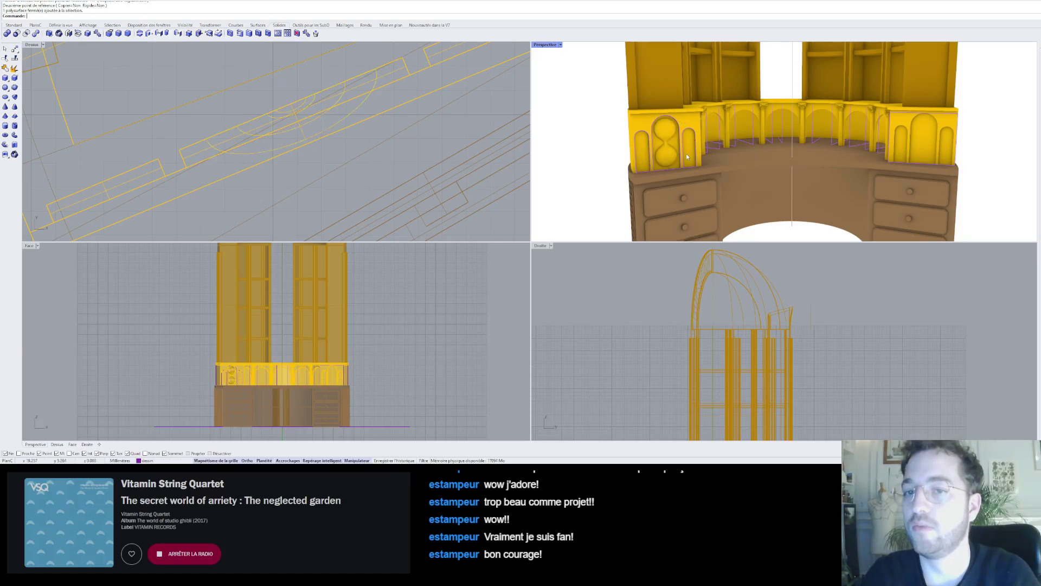
left_click(667, 158)
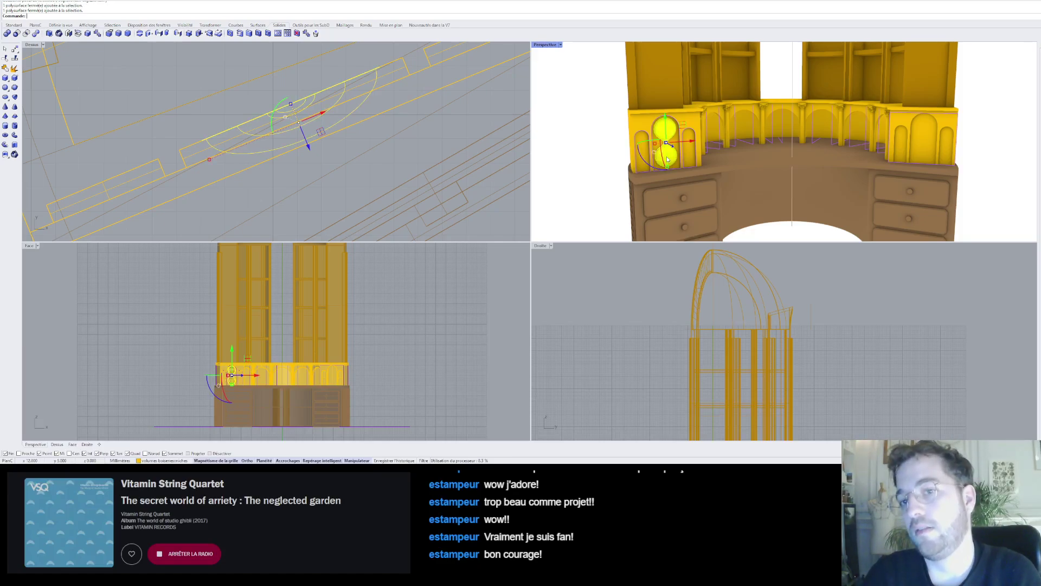
key("Escape")
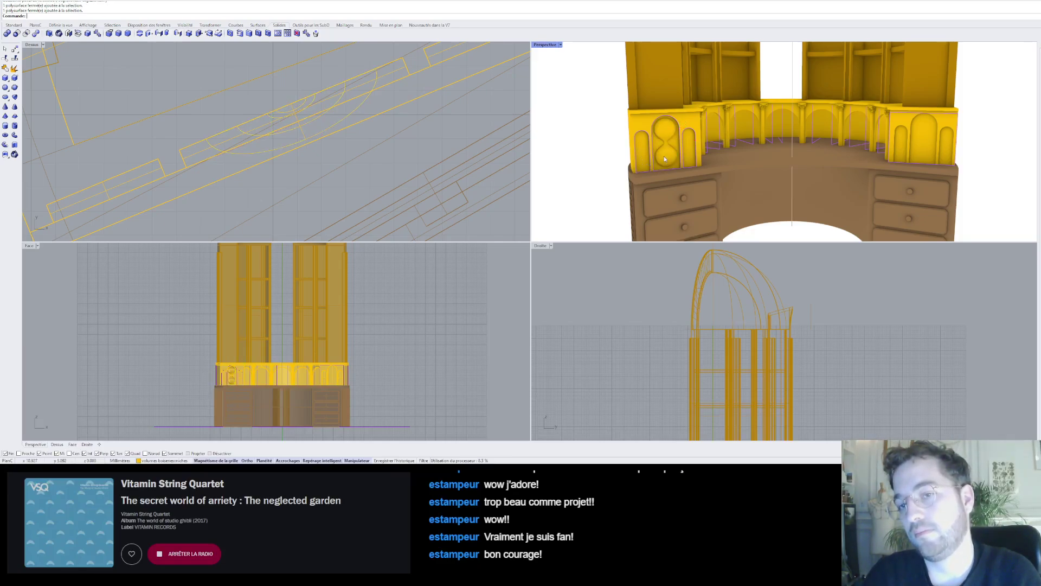
scroll(662, 157, "up", 5)
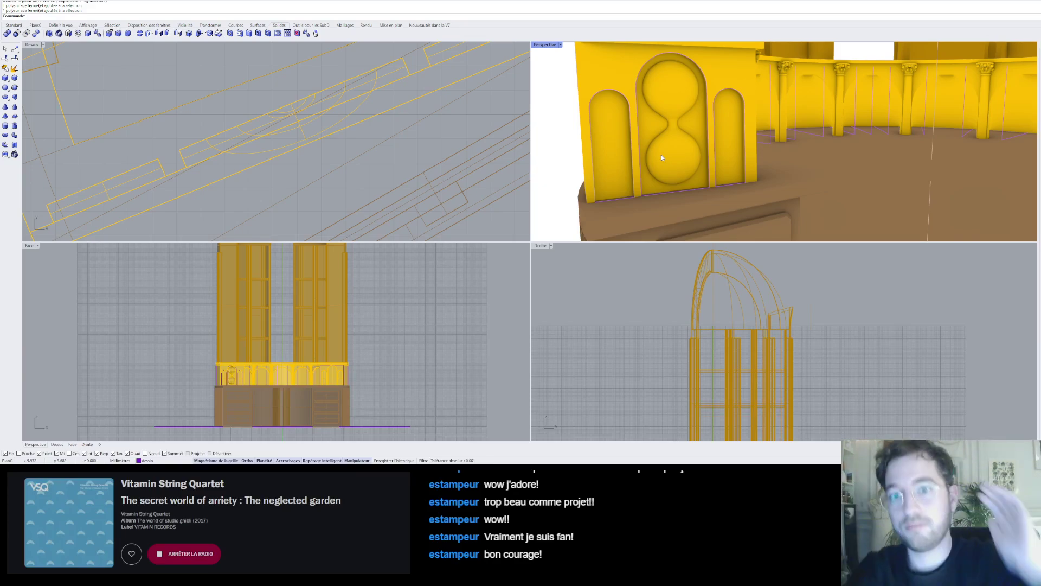
scroll(662, 158, "down", 6)
- Mirror a copy of the figure-eight solid onto the right end cabinet across the desk's central axis through the origin
left_click(662, 157)
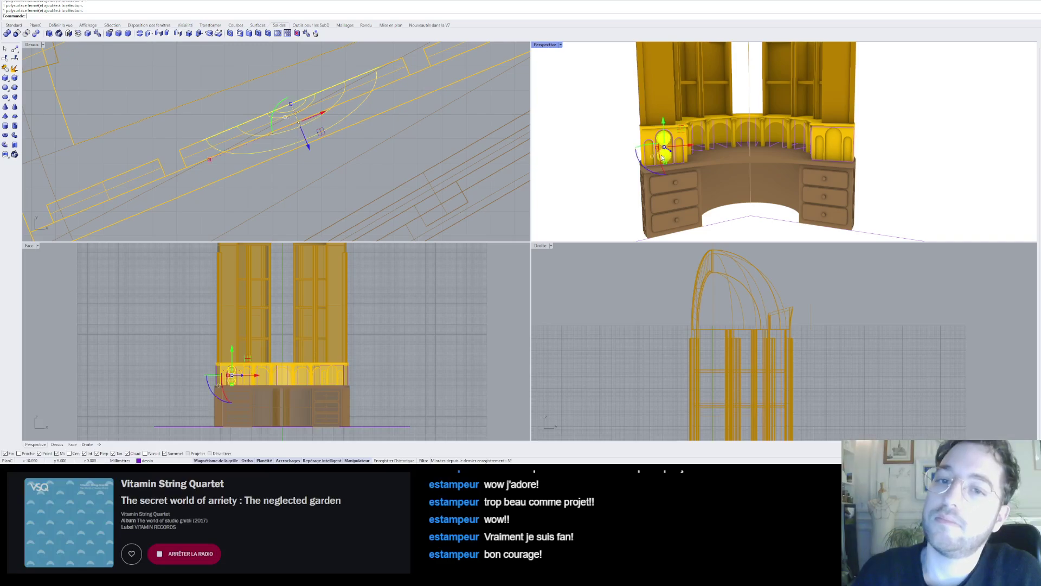
scroll(711, 148, "up", 3)
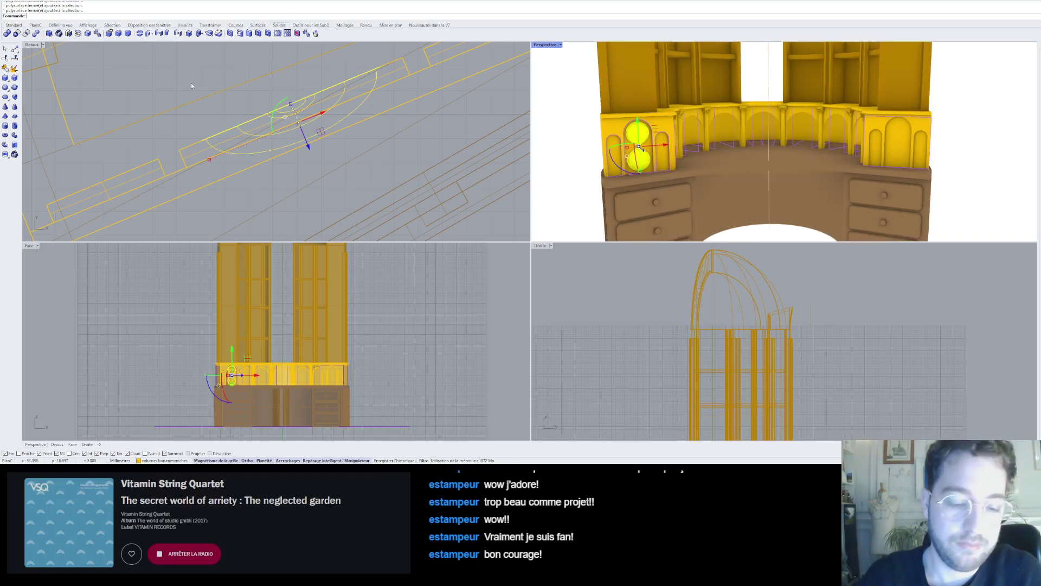
type("Symétrie")
key("Return")
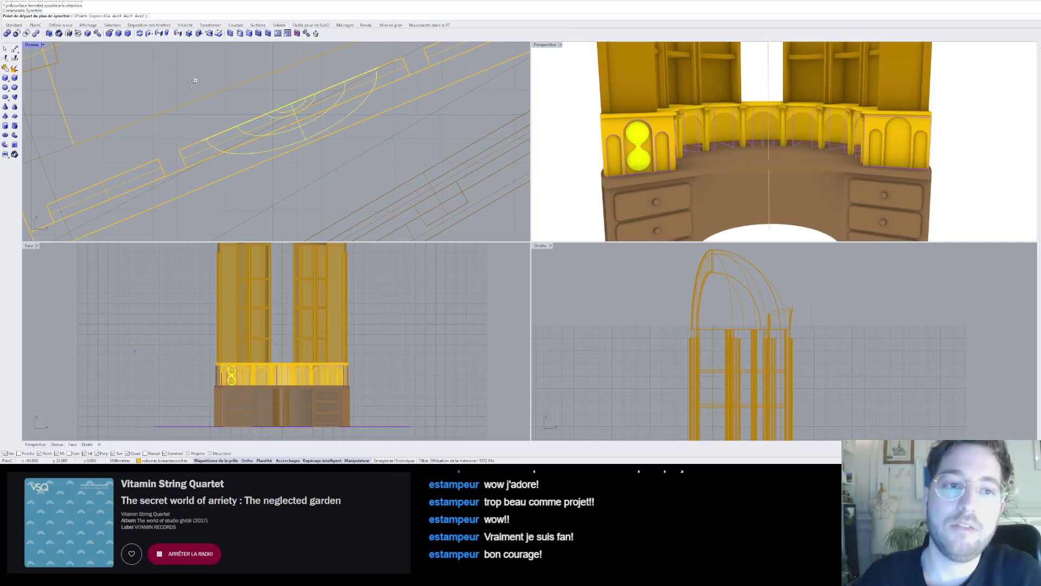
scroll(264, 209, "down", 6)
scroll(251, 196, "up", 10)
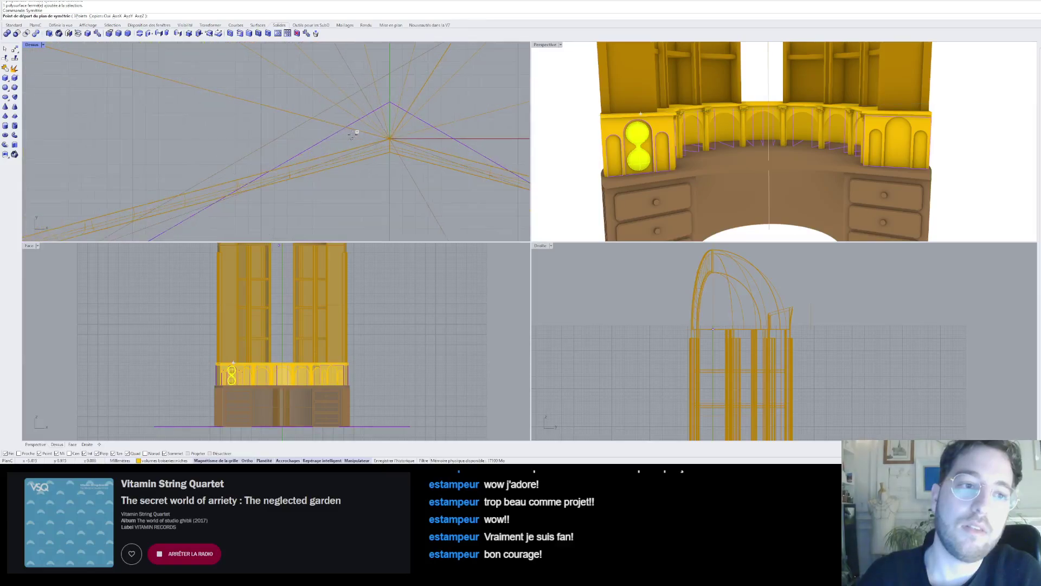
left_click(389, 138)
scroll(390, 138, "down", 8)
left_click(393, 67)
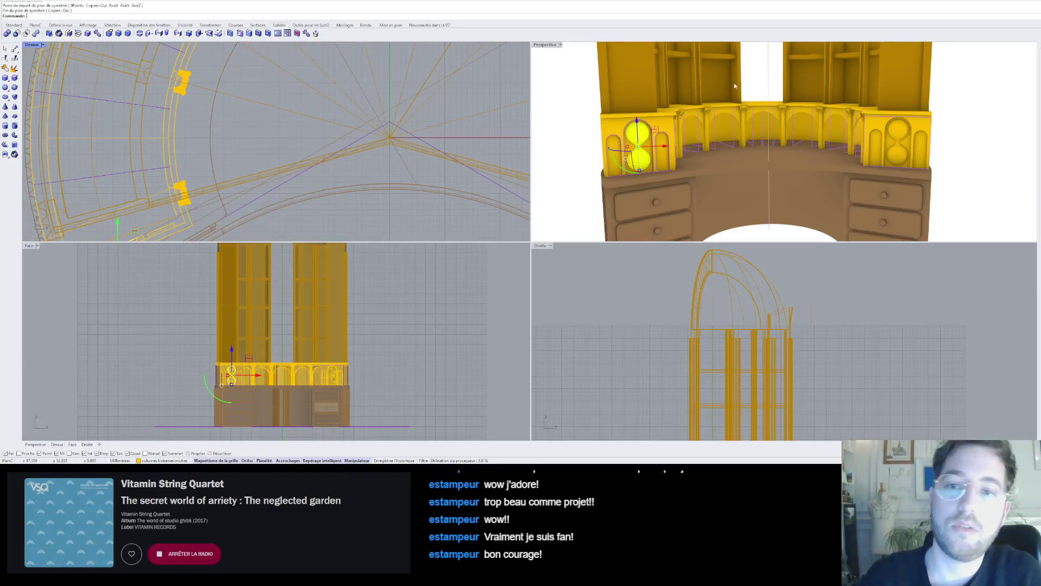
- Examine both end cabinets with their figure-eight ornaments against the desk and the whole bookcase from several angles
key("Escape")
scroll(781, 94, "down", 5)
right_click_drag(798, 119, 787, 90)
scroll(812, 115, "up", 9)
scroll(795, 111, "down", 7)
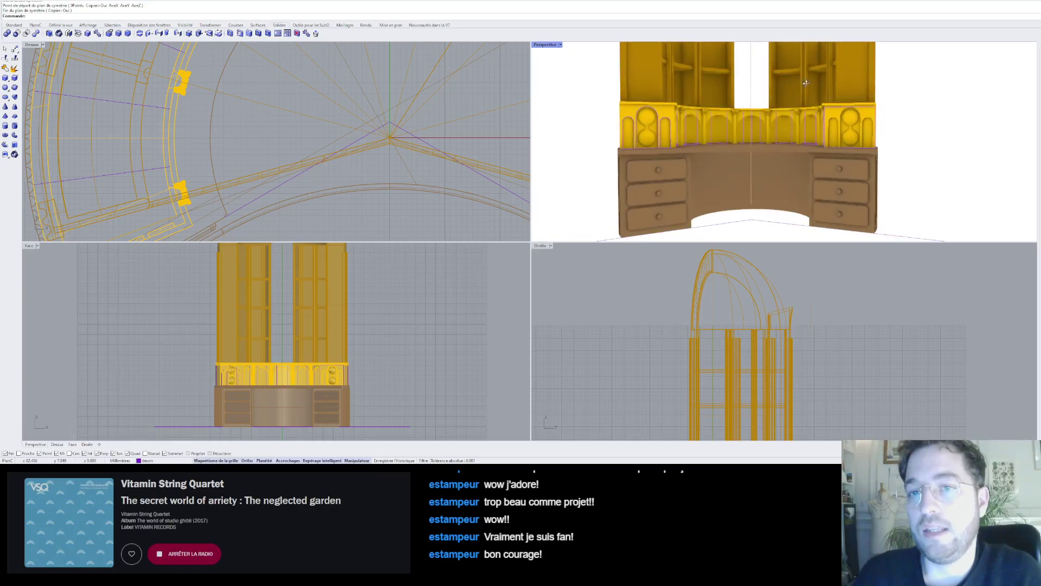
right_click(689, 143)
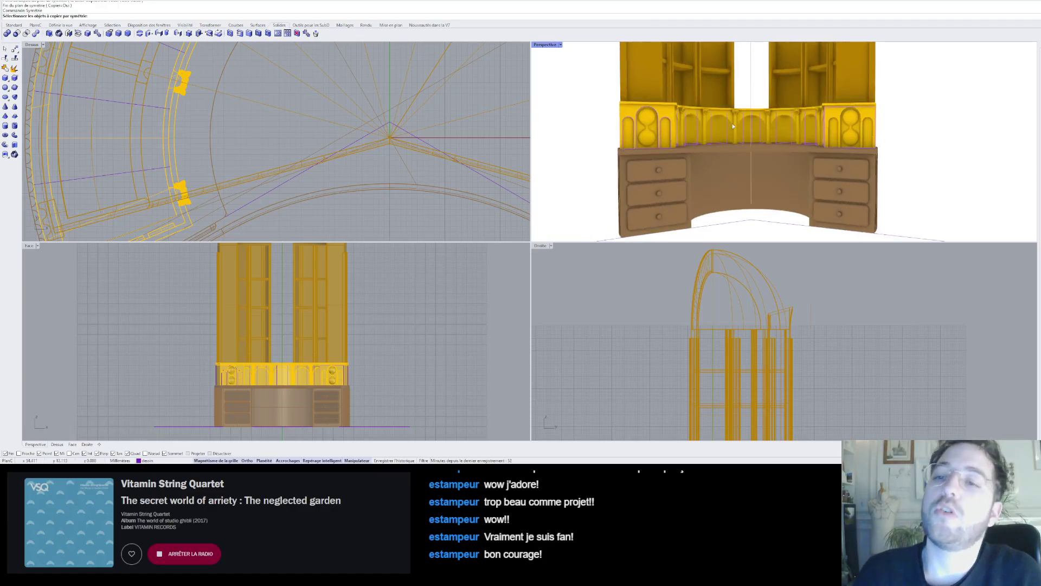
scroll(816, 145, "up", 2)
scroll(816, 145, "up", 2)
scroll(723, 137, "down", 2)
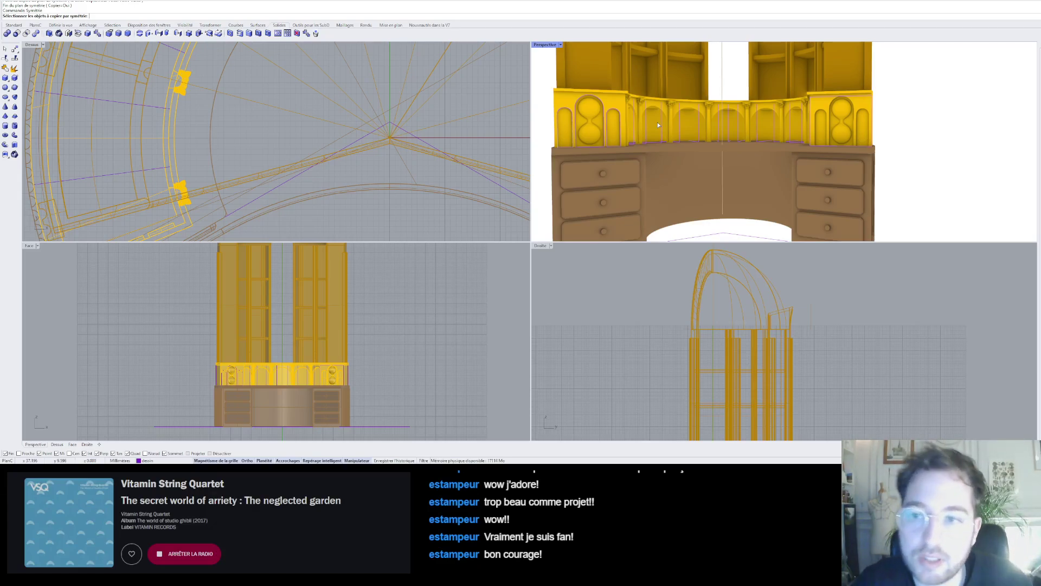
right_click_drag(662, 122, 752, 104)
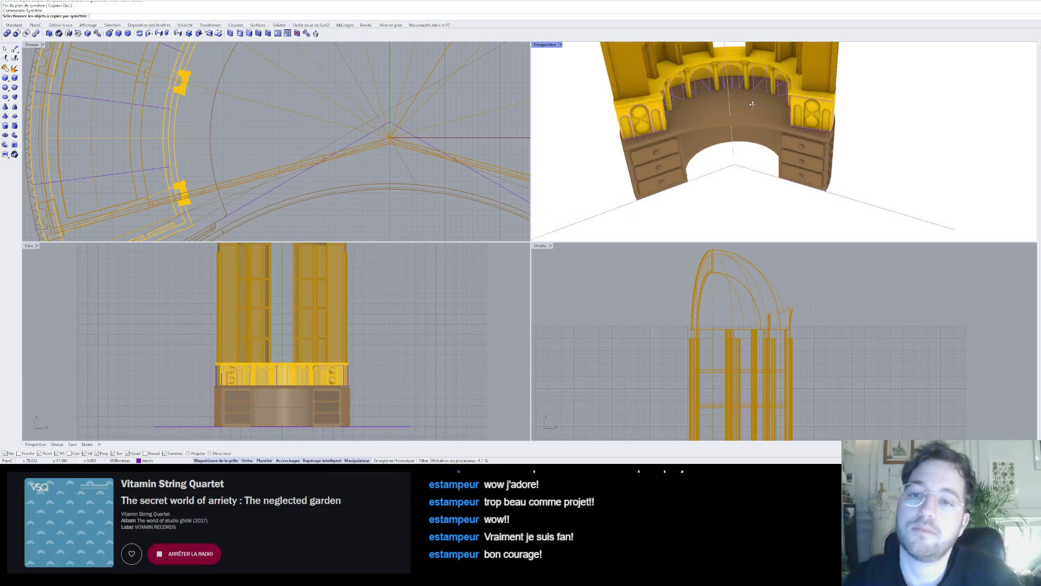
scroll(728, 129, "down", 5)
right_click_drag(728, 147, 728, 124)
scroll(728, 124, "down", 7)
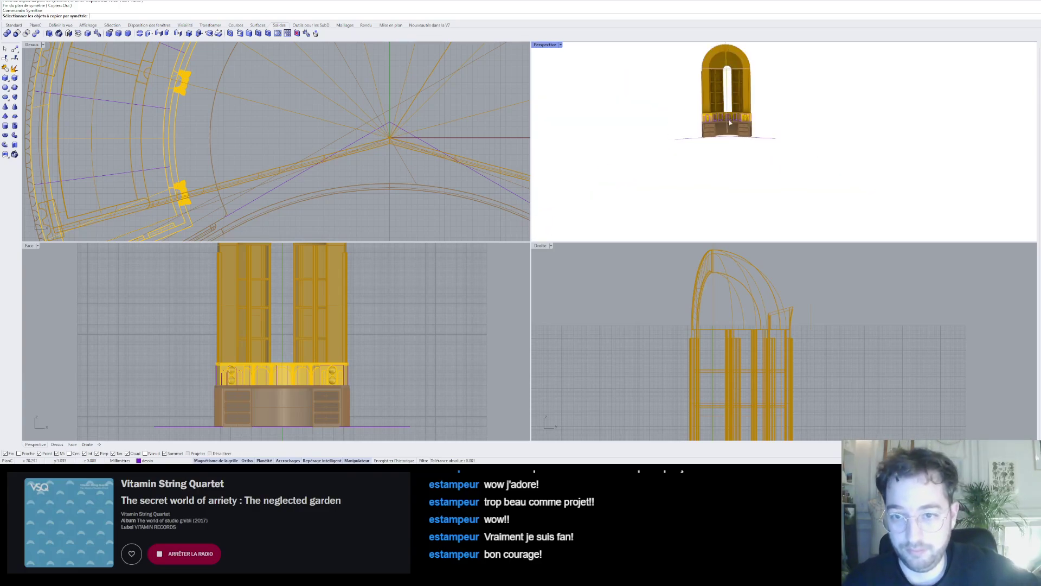
scroll(712, 82, "up", 10)
scroll(707, 104, "down", 6)
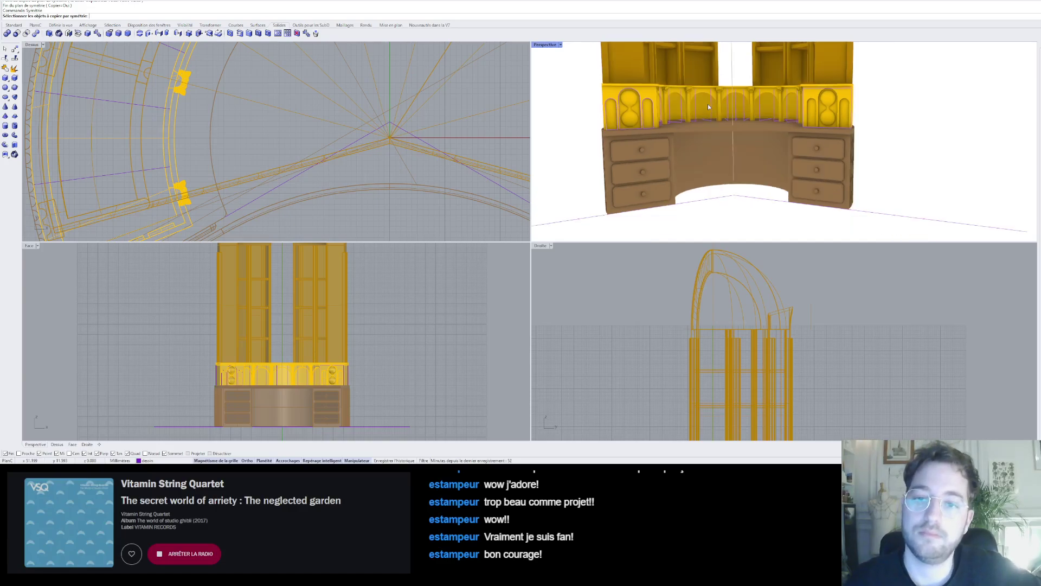
scroll(697, 106, "up", 2)
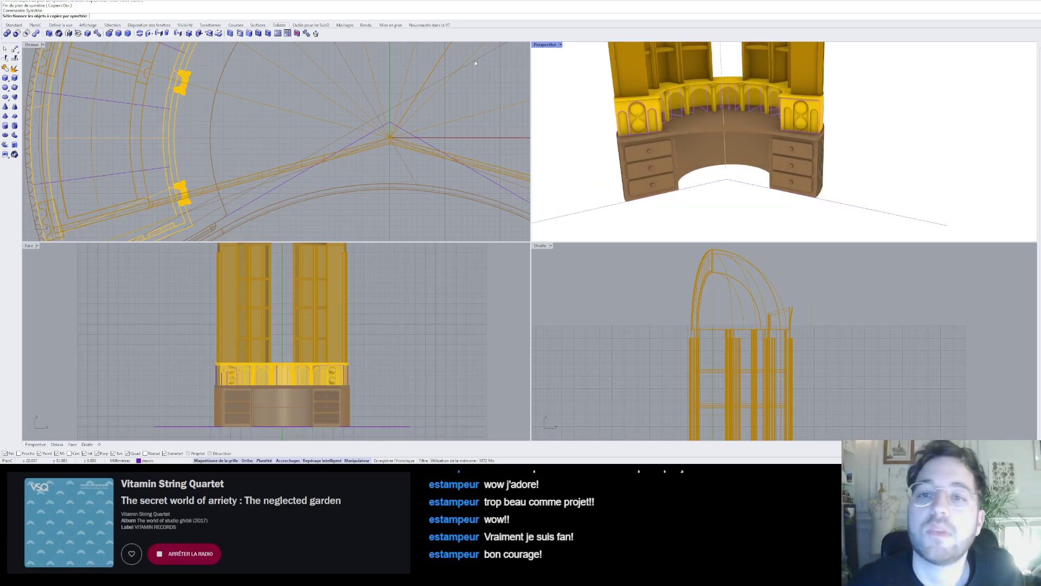
- Save the model file
key("ctrl+s")
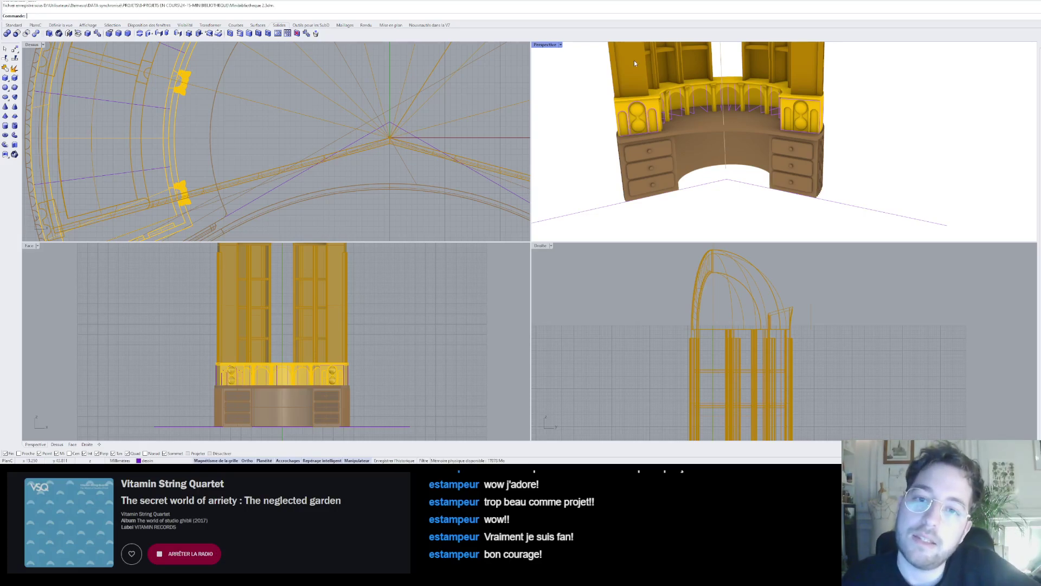
scroll(696, 141, "down", 10)
scroll(716, 172, "up", 2)
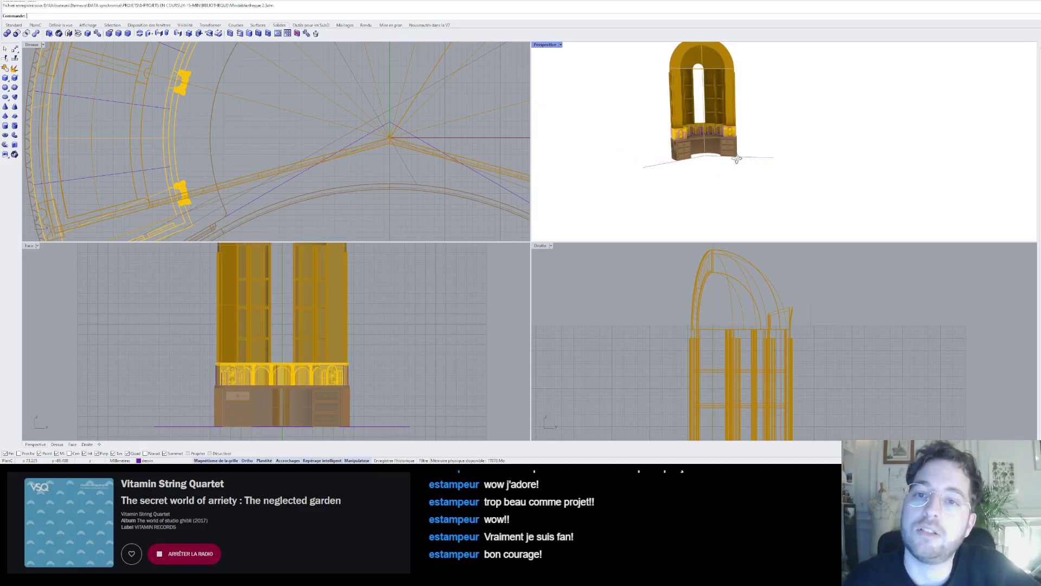
scroll(715, 171, "down", 2)
scroll(715, 172, "up", 4)
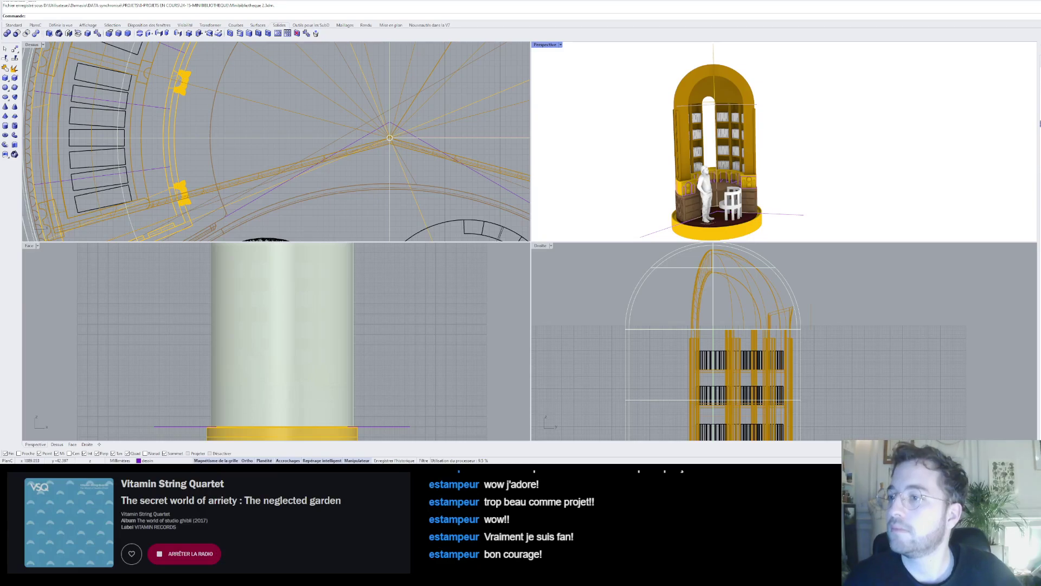
- Hide the purple construction-line layer and delete one stray curve at the bookcase arch
left_click(1040, 111)
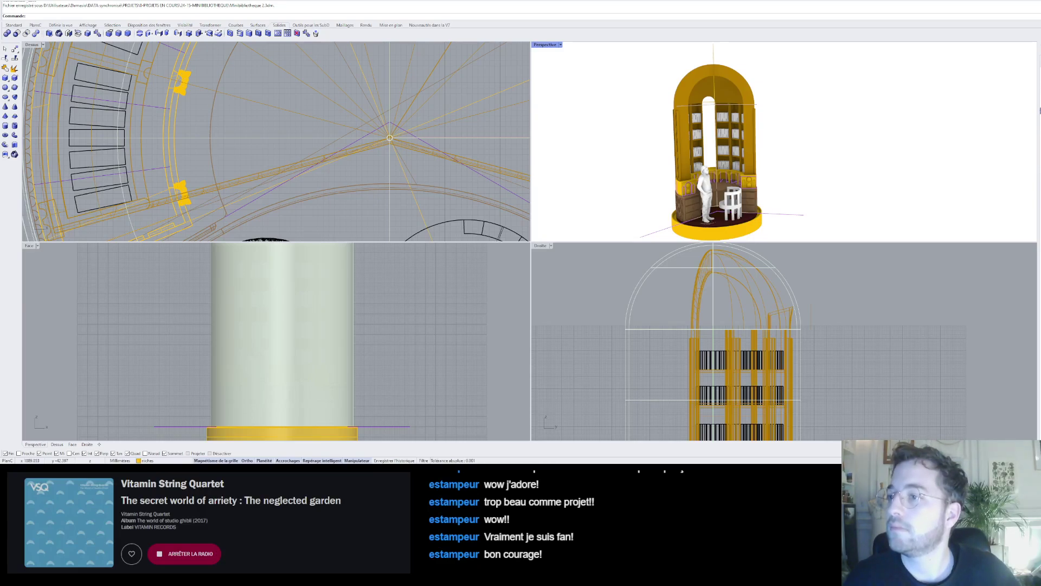
right_click_drag(790, 125, 723, 125)
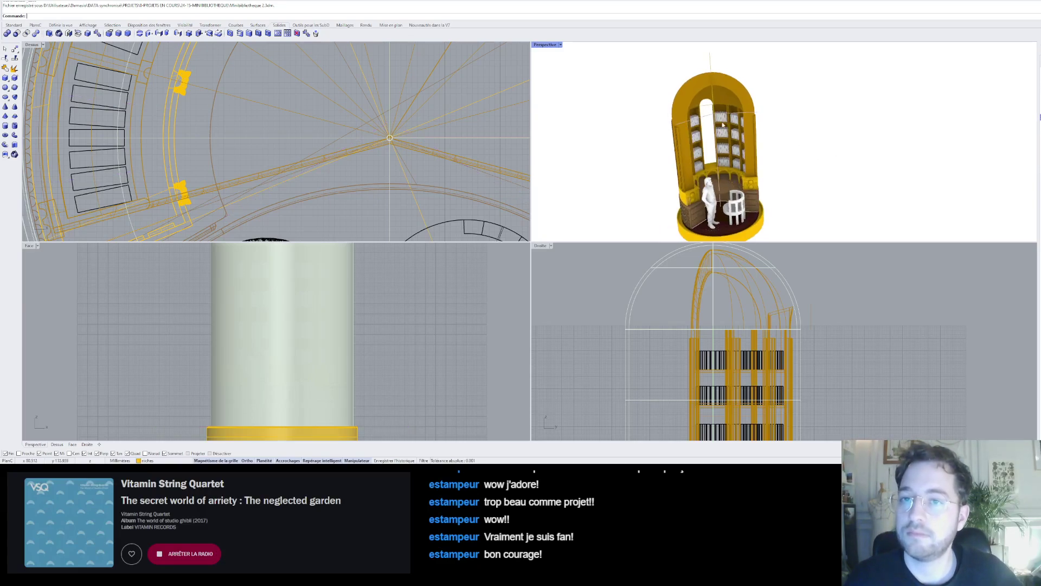
left_click(725, 121)
key("Delete")
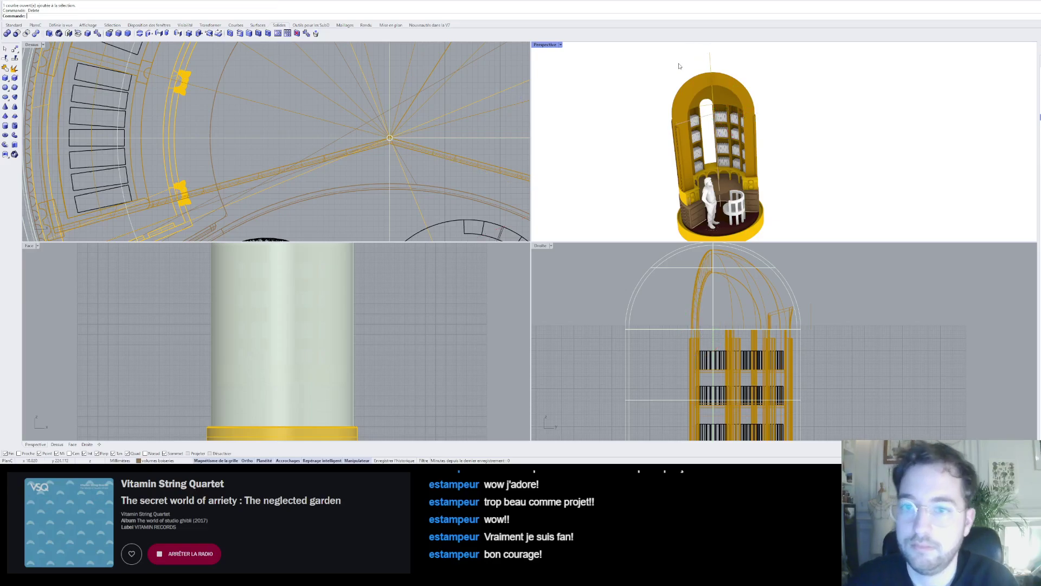
- Delete the remaining loose construction curves above, inside and beside the bookcase's arch
scroll(713, 109, "up", 3)
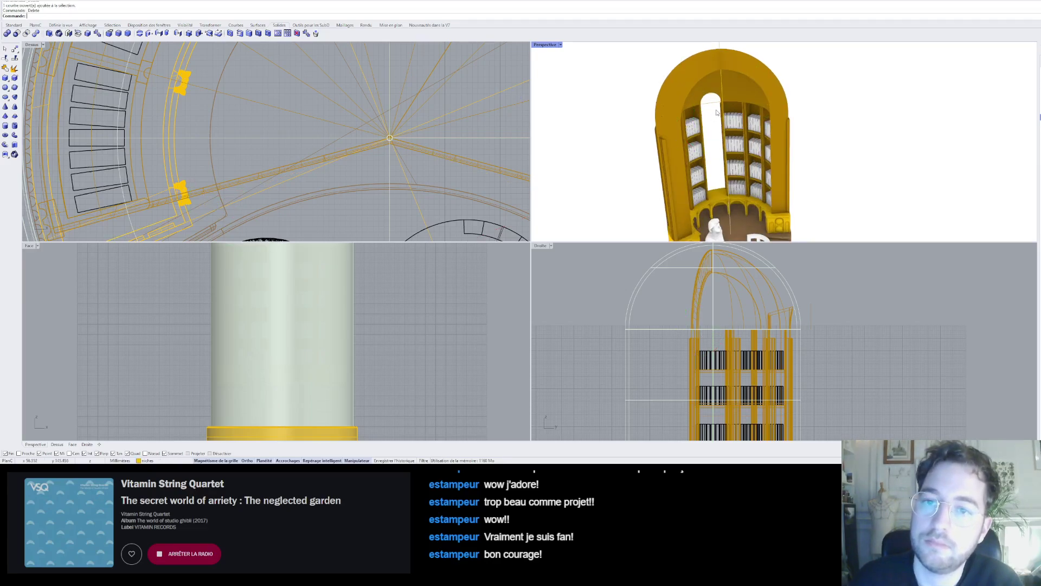
scroll(721, 90, "down", 3)
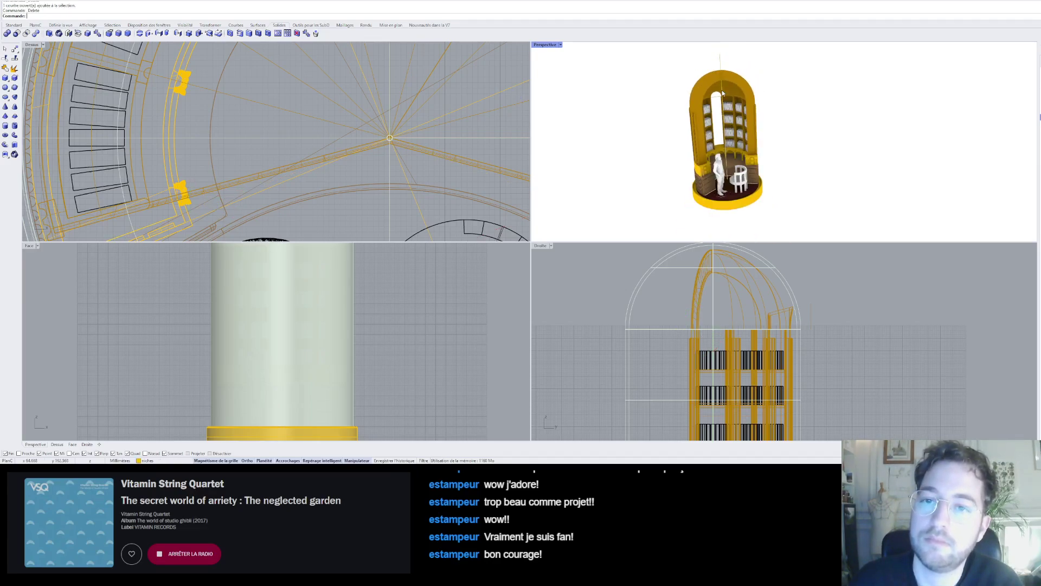
left_click_drag(731, 56, 706, 65)
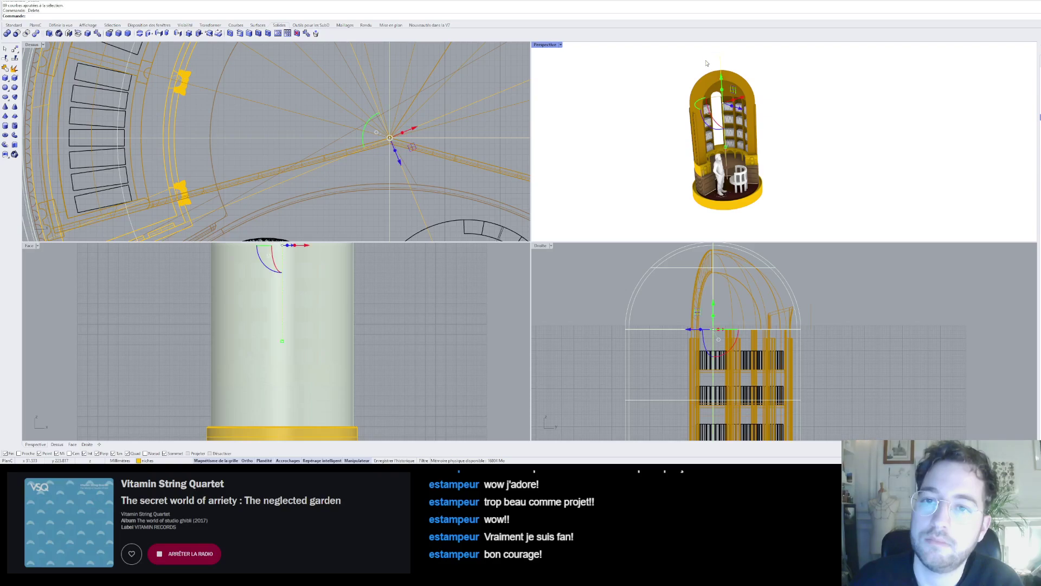
key("Delete")
right_click_drag(760, 76, 735, 89)
left_click_drag(731, 104, 726, 116)
key("Delete")
right_click_drag(723, 123, 792, 122)
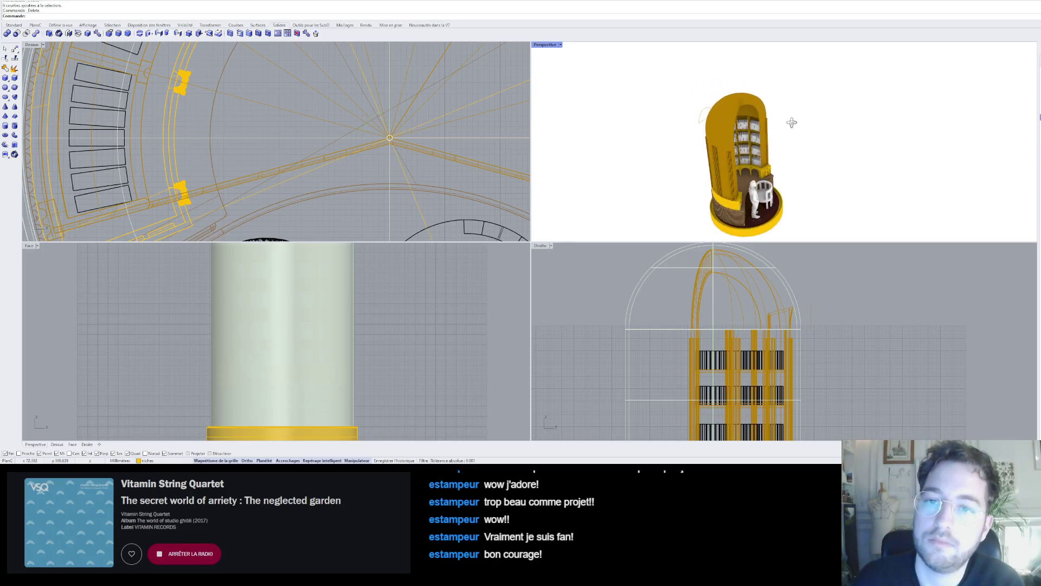
left_click(697, 121)
key("Delete")
- Examine the cleaned-up desk, end cabinets and whole bookcase in the perspective view, close up and from a distance
key("Home")
scroll(705, 157, "up", 5)
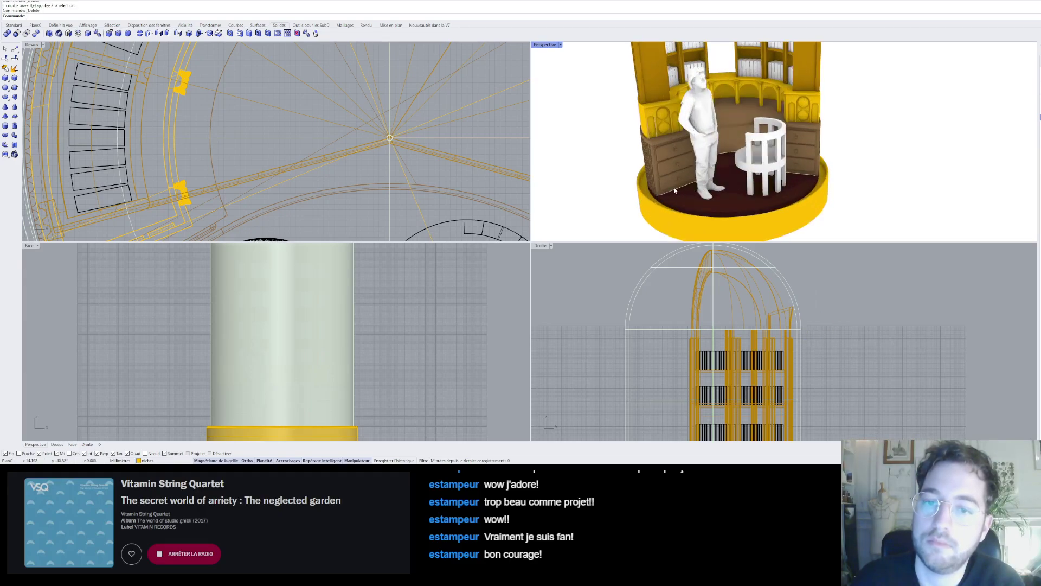
right_click_drag(704, 155, 728, 177)
scroll(686, 168, "down", 6)
scroll(686, 168, "up", 5)
scroll(731, 178, "down", 5)
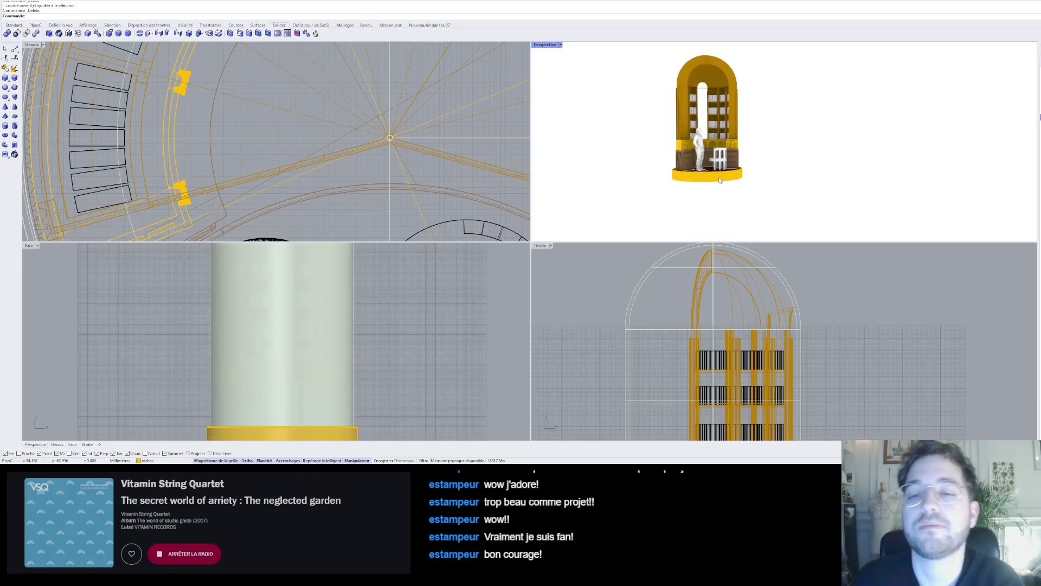
scroll(711, 139, "up", 5)
scroll(705, 145, "down", 6)
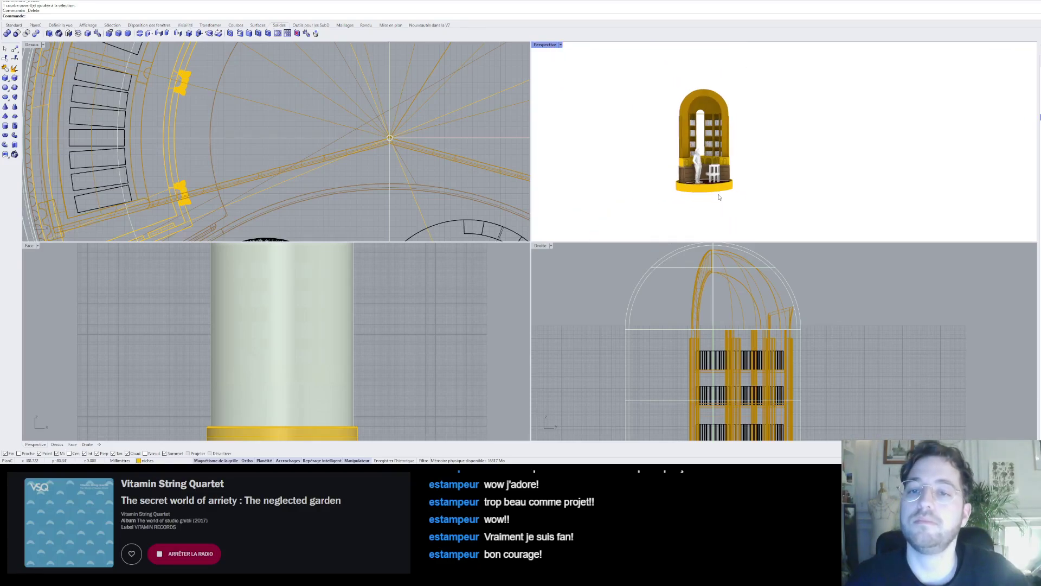
scroll(722, 190, "up", 1)
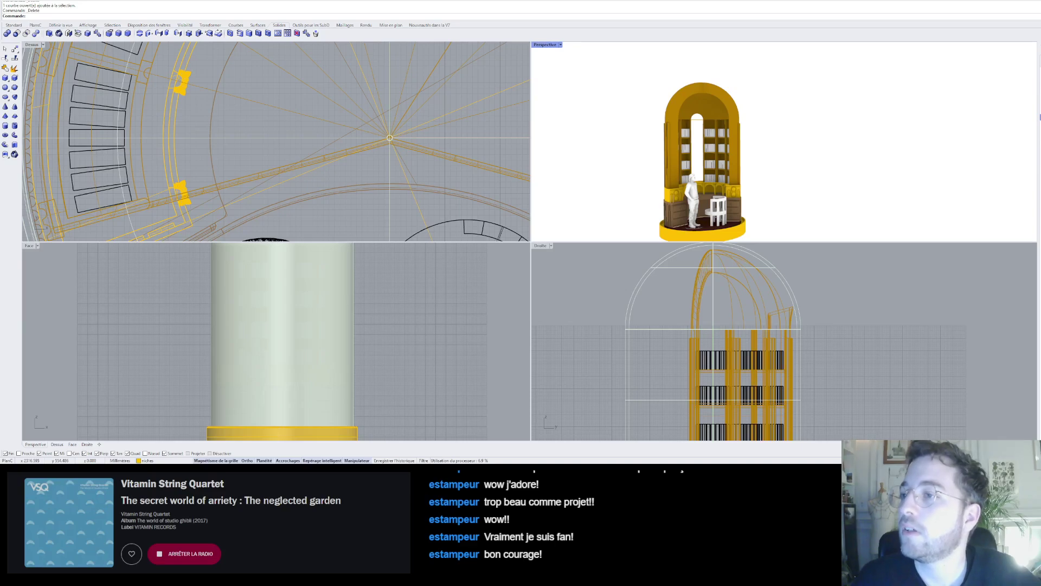
scroll(816, 139, "down", 4)
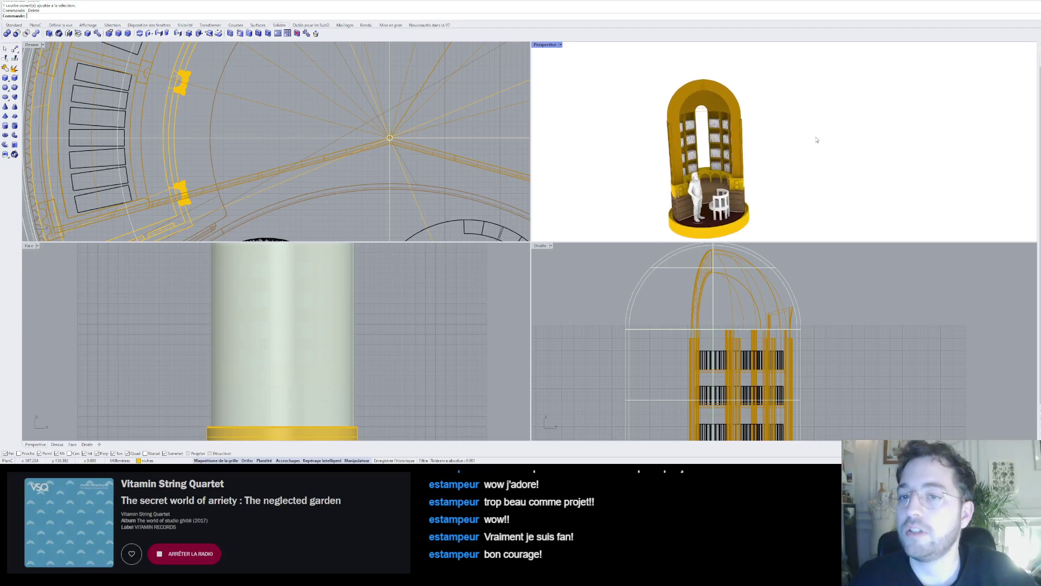
scroll(796, 168, "up", 2)
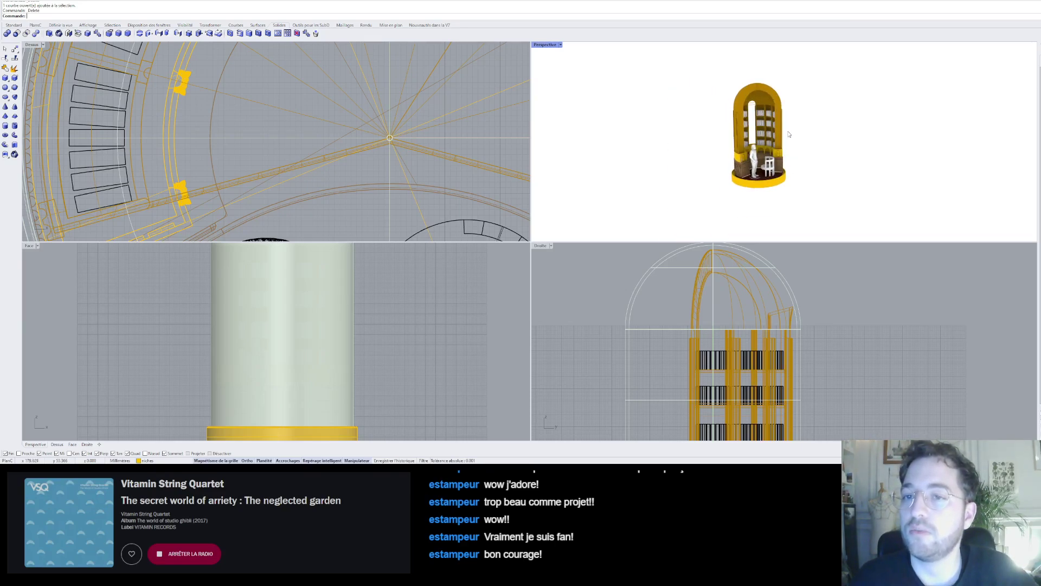
scroll(789, 134, "up", 3)
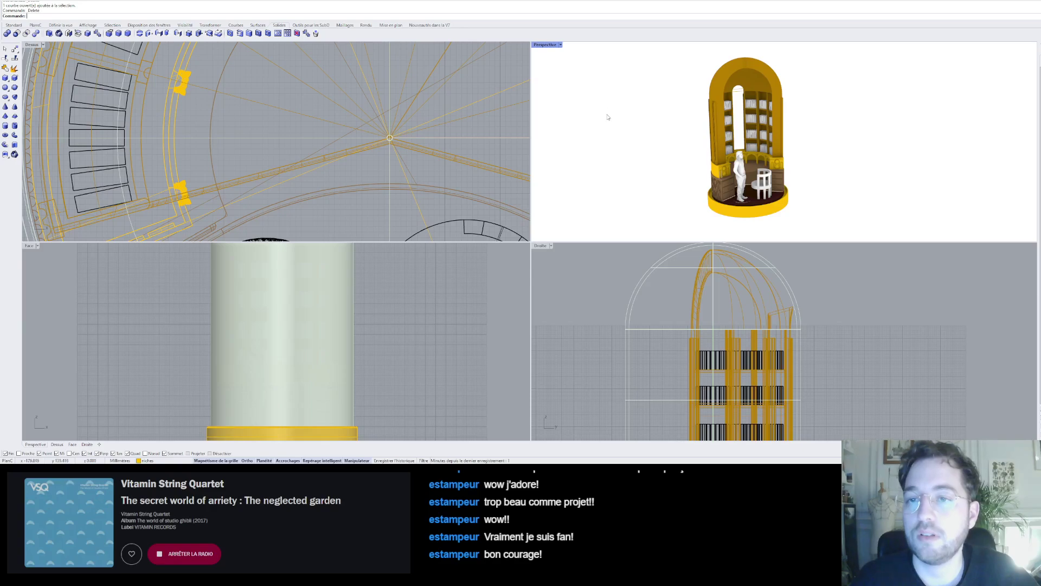
right_click_drag(608, 117, 594, 125)
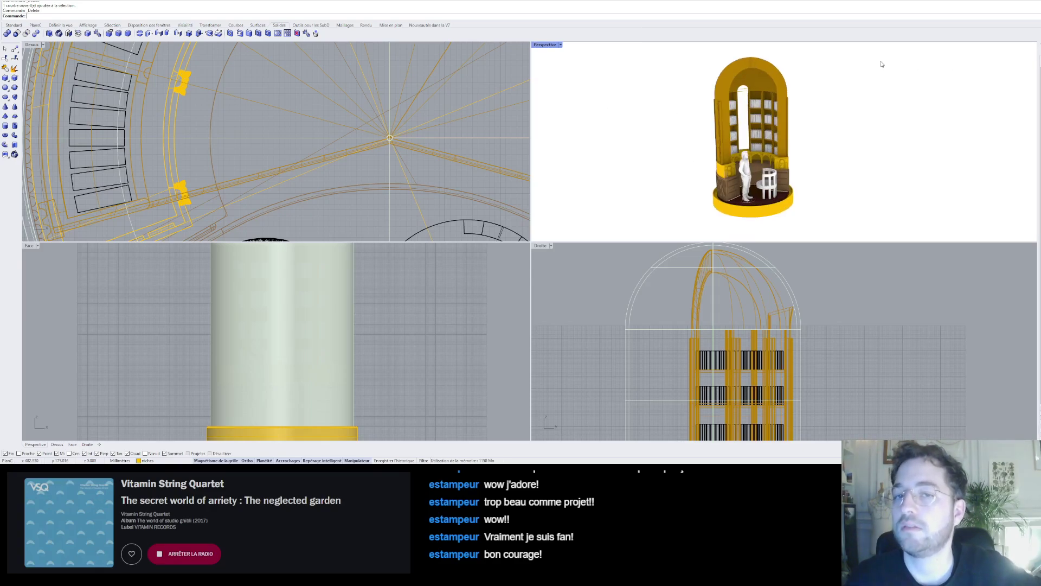
- Switch the perspective view to Rendered display and maximize it
left_click(561, 45)
left_click(542, 90)
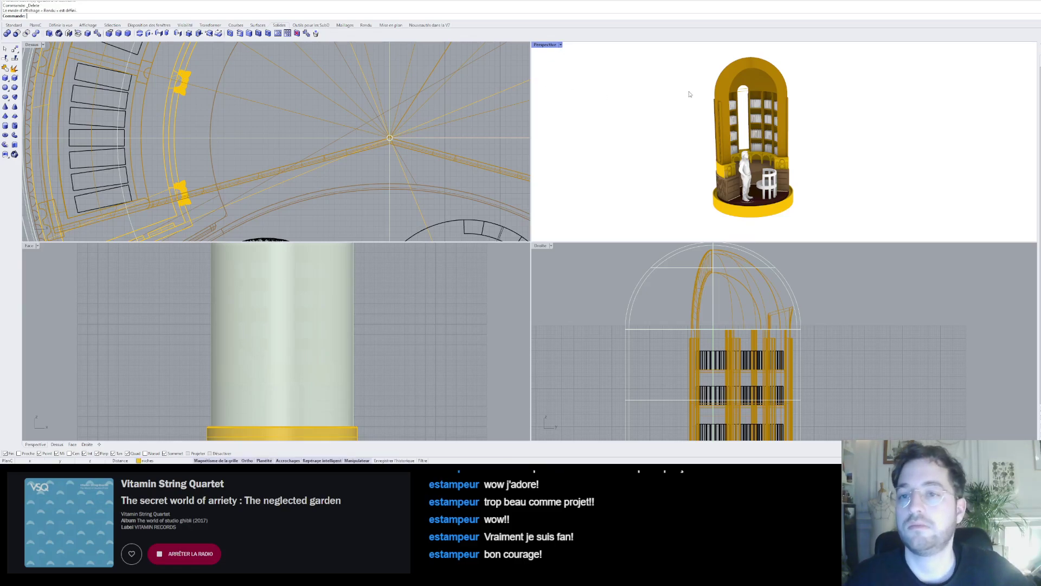
double_click(551, 45)
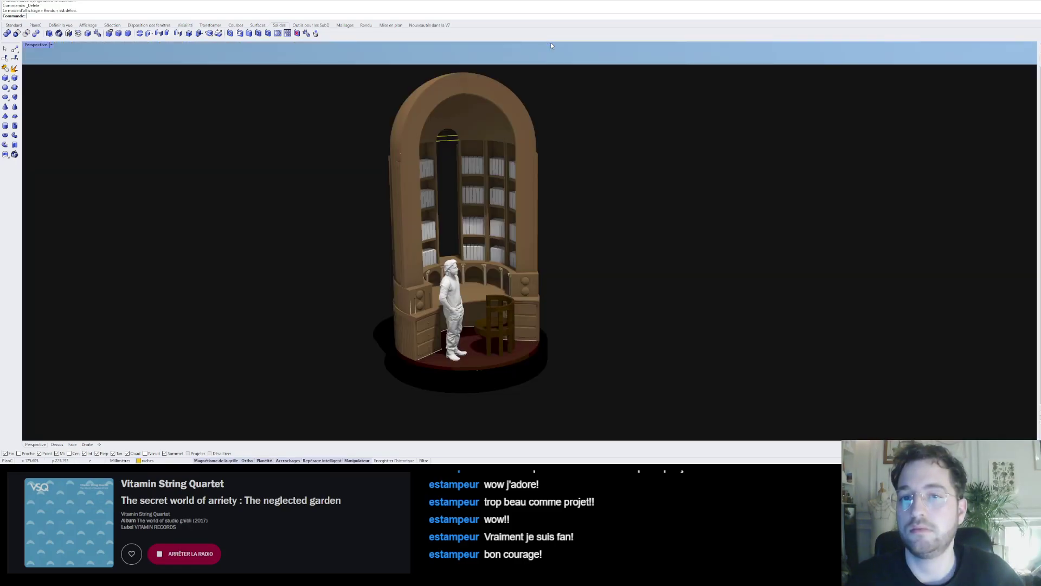
- Run a test render of the whole bookcase in perspective, stop it after a few samples and close the render window
scroll(426, 194, "up", 1)
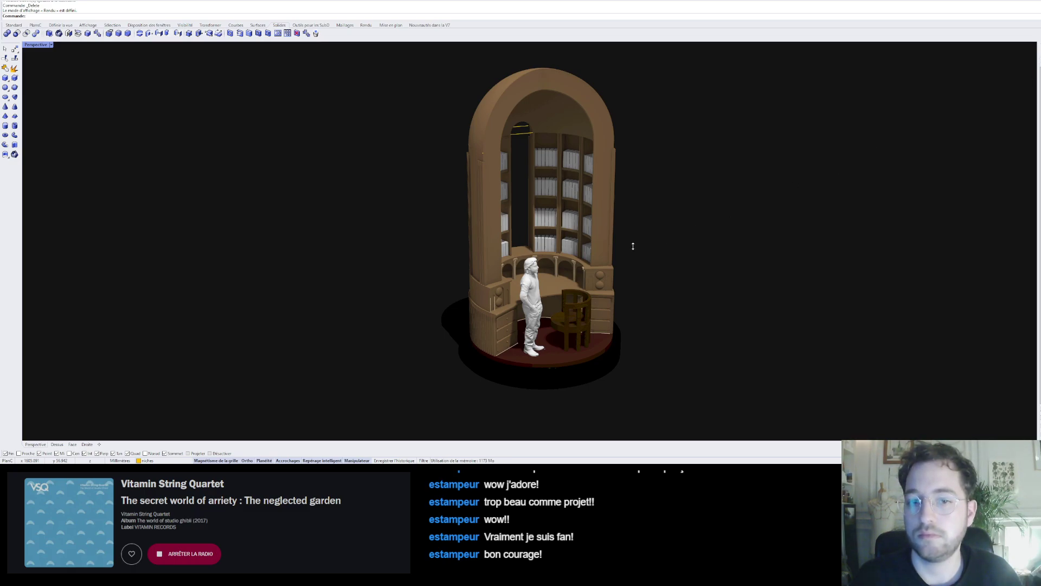
key("Escape")
key("Escape")
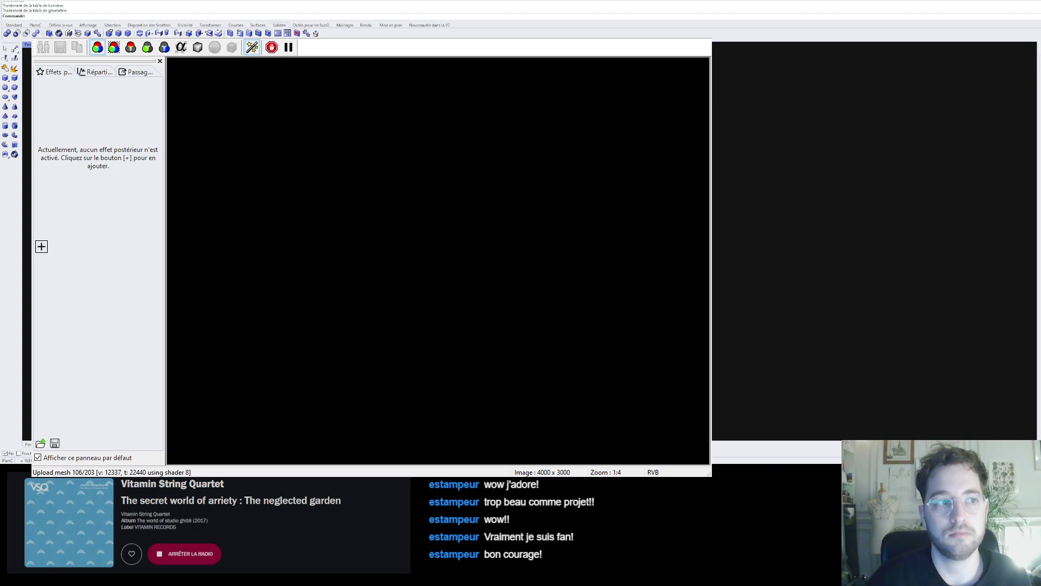
scroll(442, 278, "down", 2)
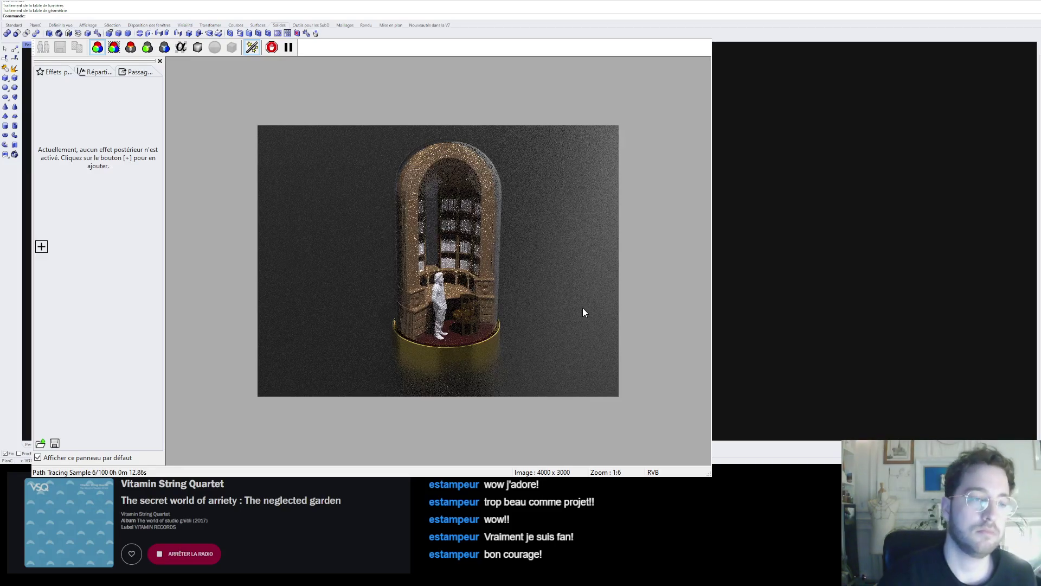
left_click(272, 47)
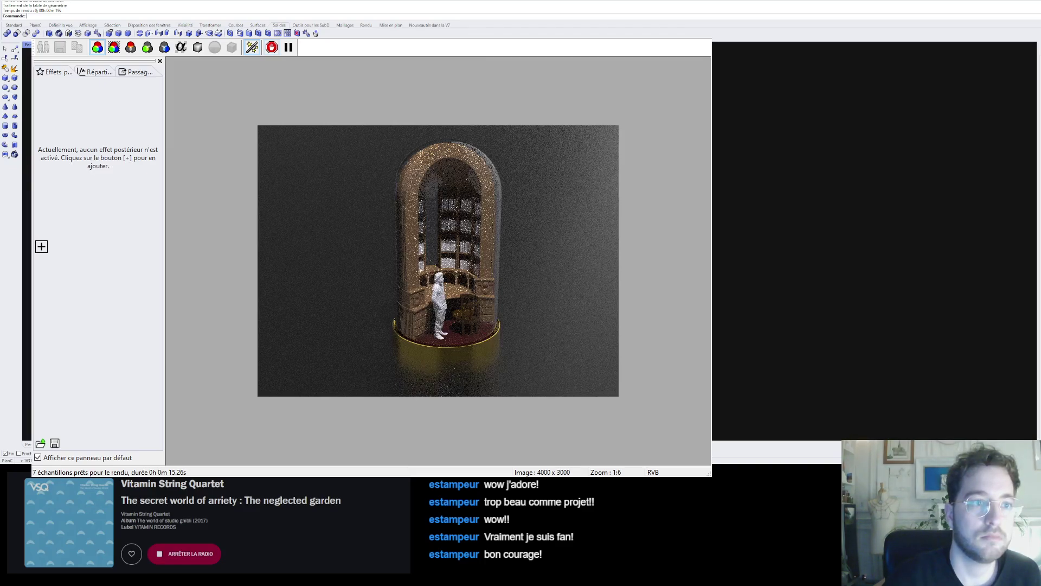
key("alt+F4")
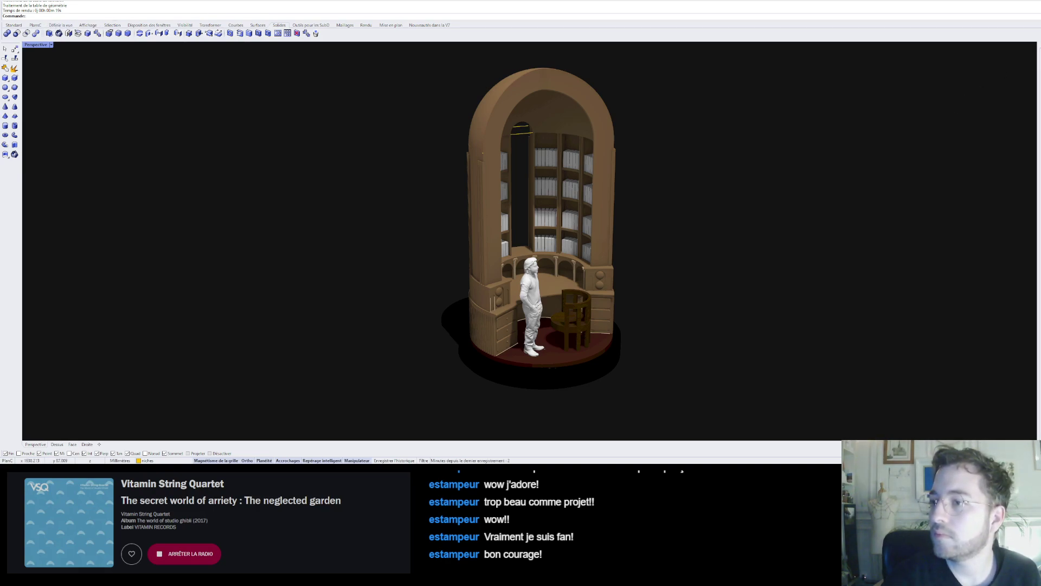
- Reframe the perspective on the whole bookcase from a slightly higher viewpoint, with both end cabinets in view
scroll(1001, 136, "down", 2)
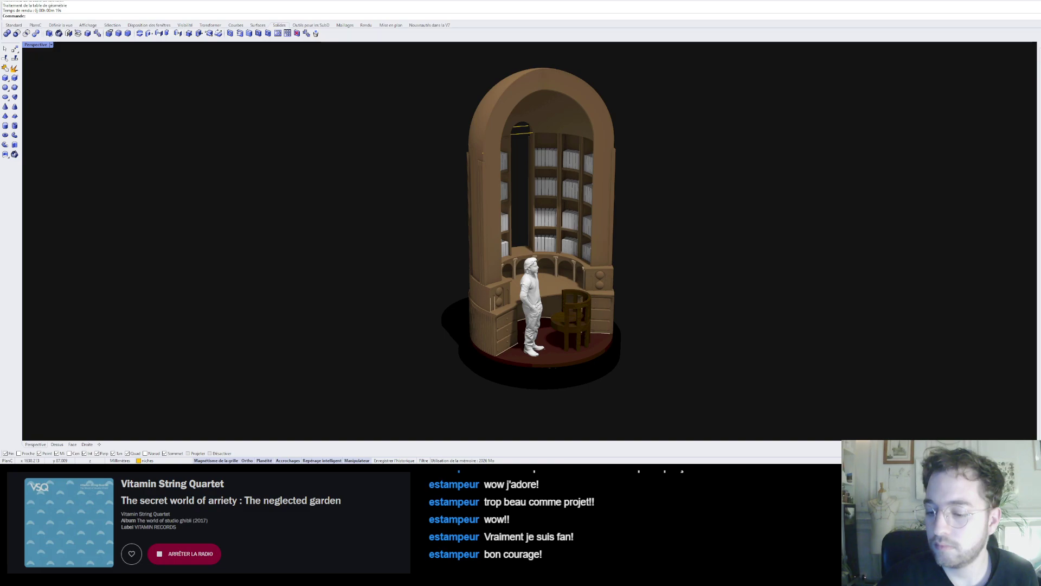
scroll(1002, 136, "down", 2)
scroll(1001, 136, "up", 2)
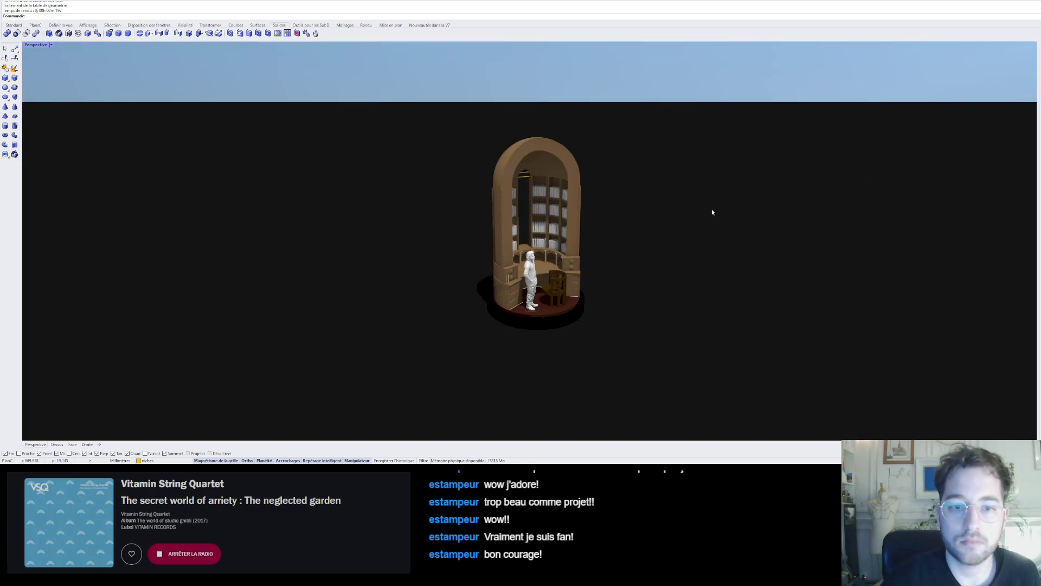
right_click_drag(592, 263, 592, 268)
scroll(573, 255, "up", 2)
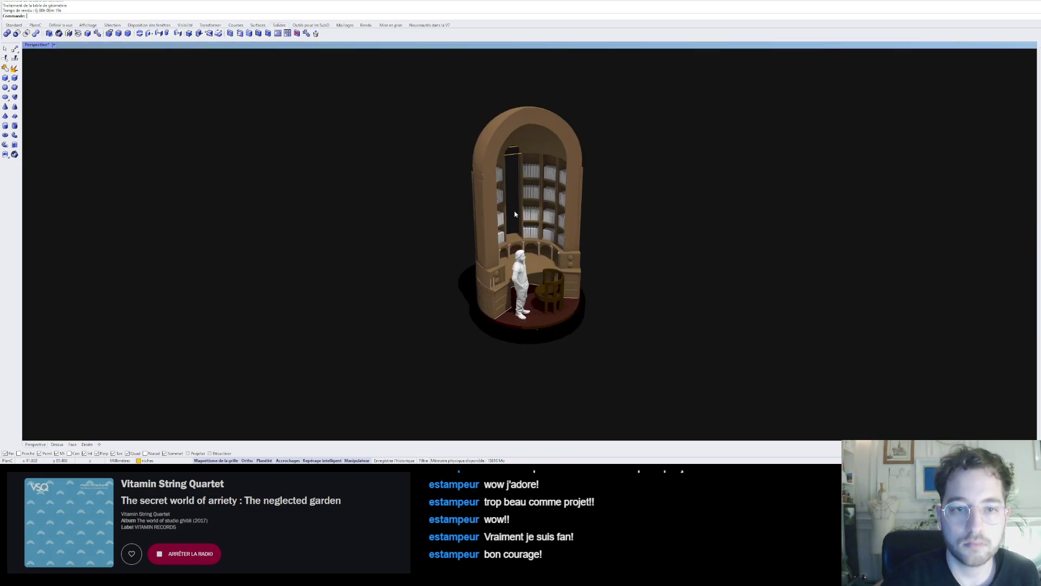
scroll(511, 213, "up", 2)
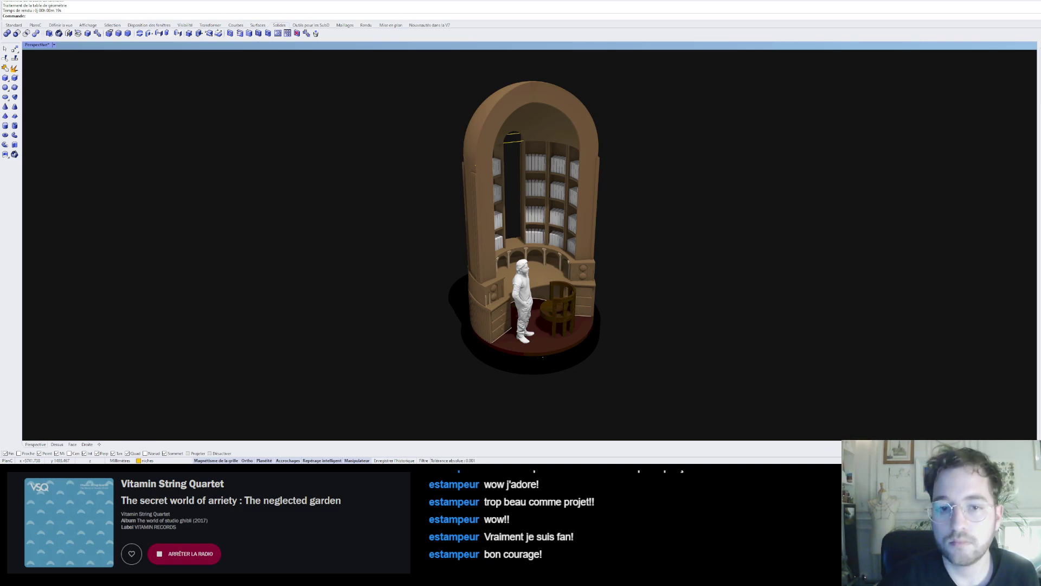
scroll(531, 246, "up", 6)
scroll(680, 240, "down", 5)
scroll(677, 242, "down", 4)
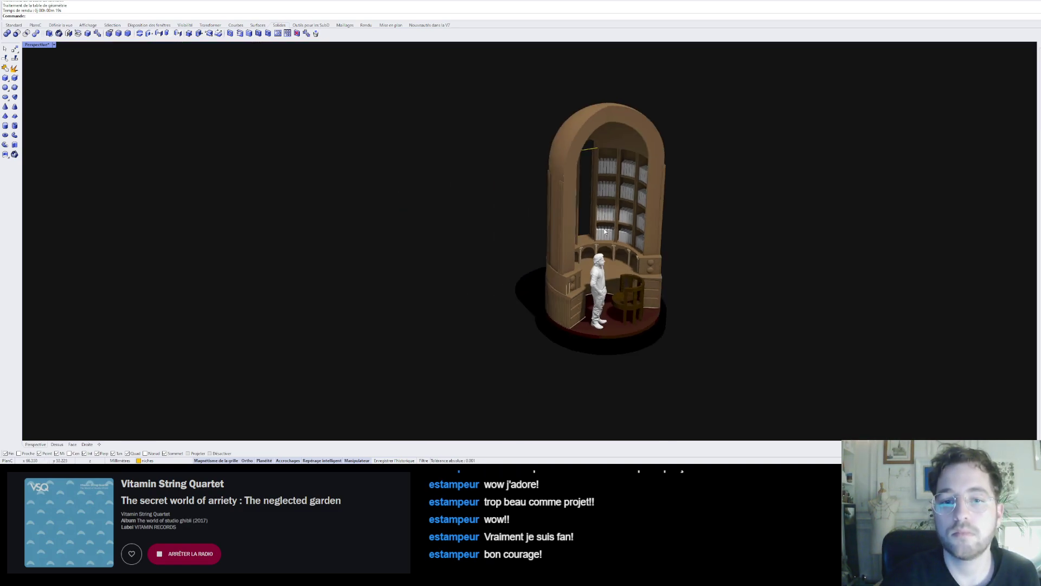
scroll(697, 237, "up", 4)
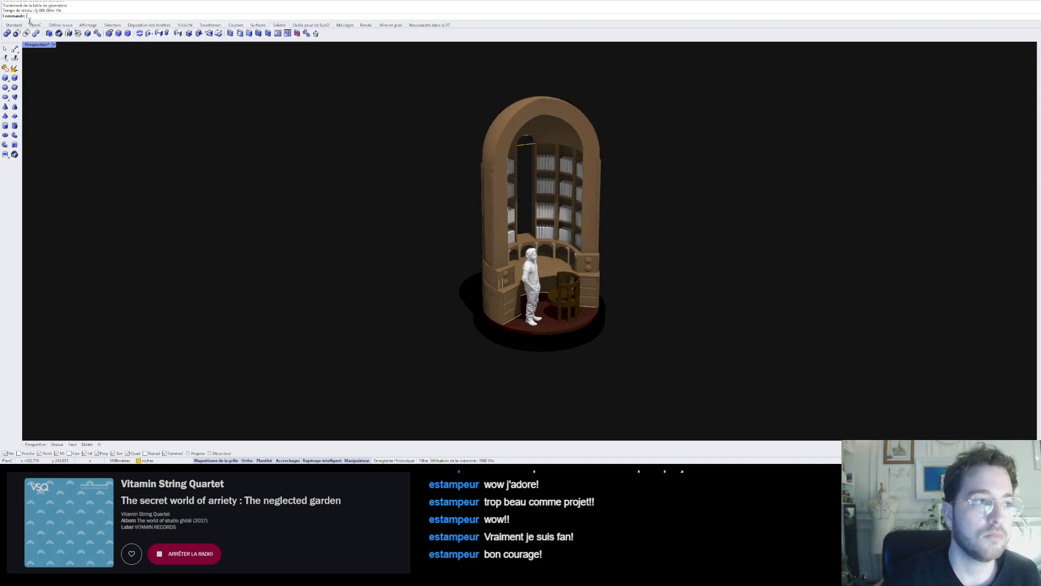
- Adjust the framing with the Pan and Zoom tools so the bookcase nearly fills the view's height, and render the view
left_click(61, 25)
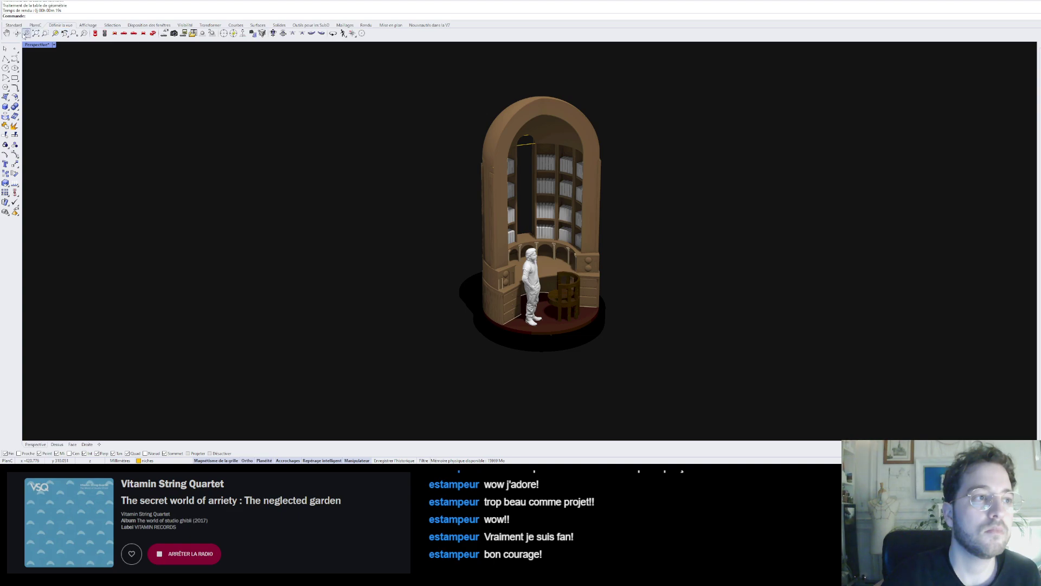
left_click(7, 34)
left_click_drag(545, 171, 537, 173)
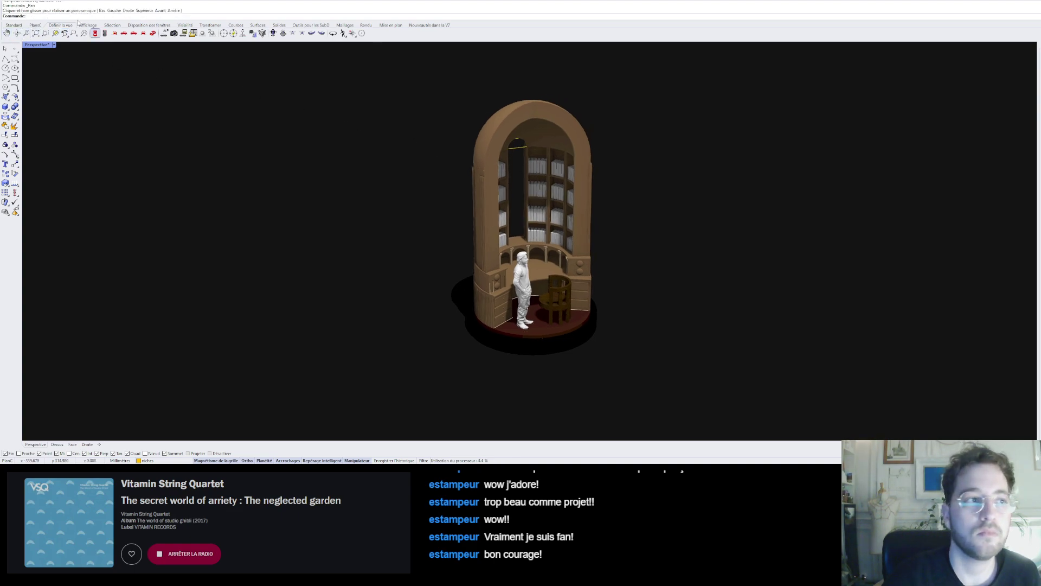
left_click(585, 252)
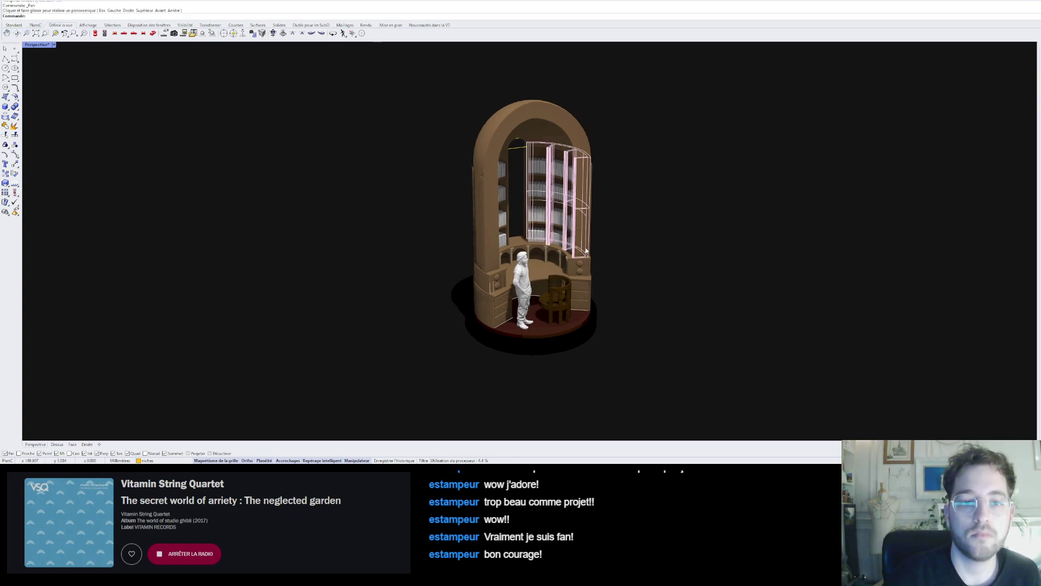
left_click(624, 230)
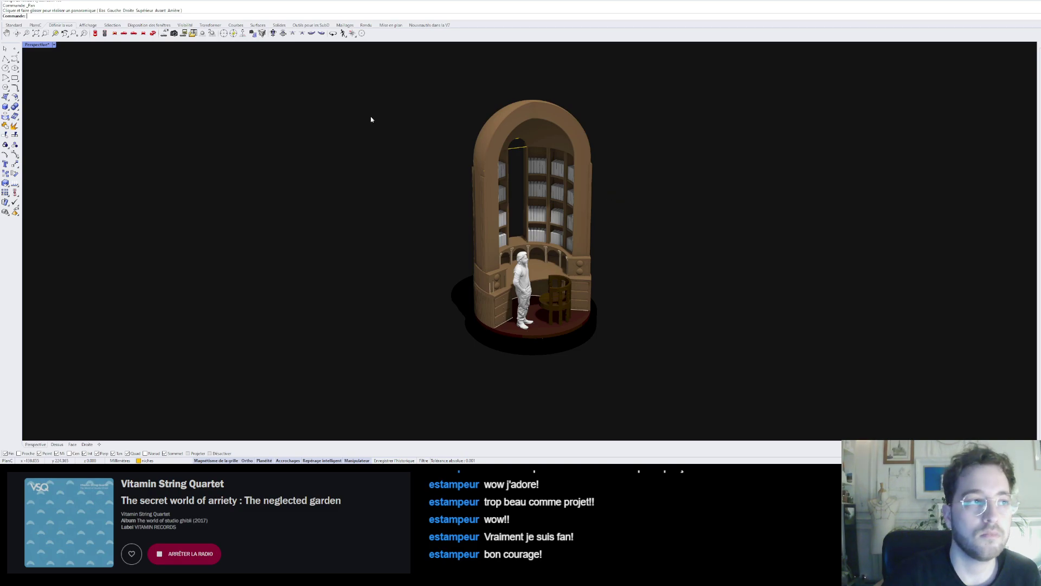
left_click(26, 34)
left_click_drag(621, 197, 619, 190)
left_click(7, 33)
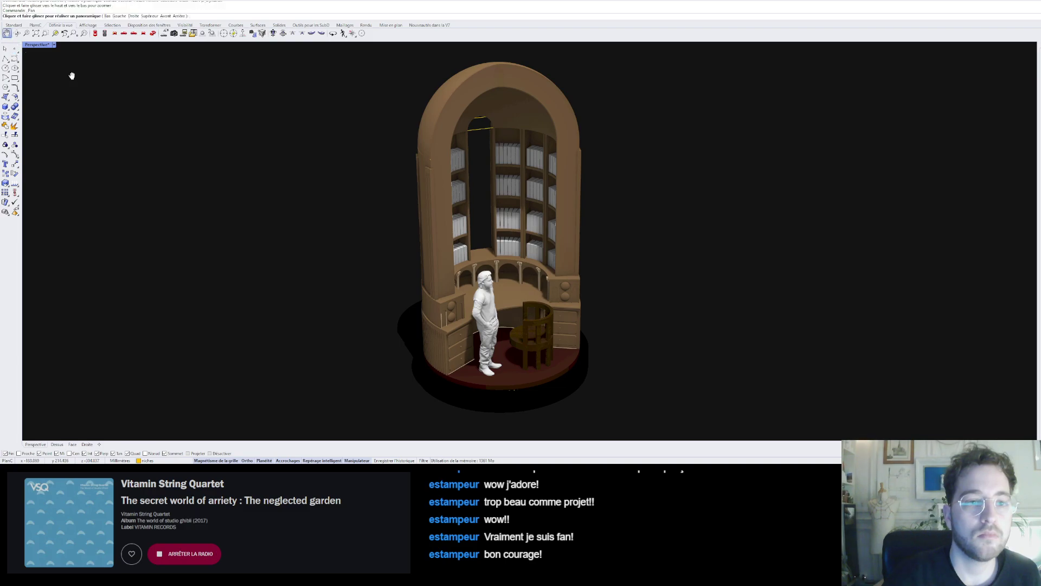
left_click_drag(356, 205, 364, 204)
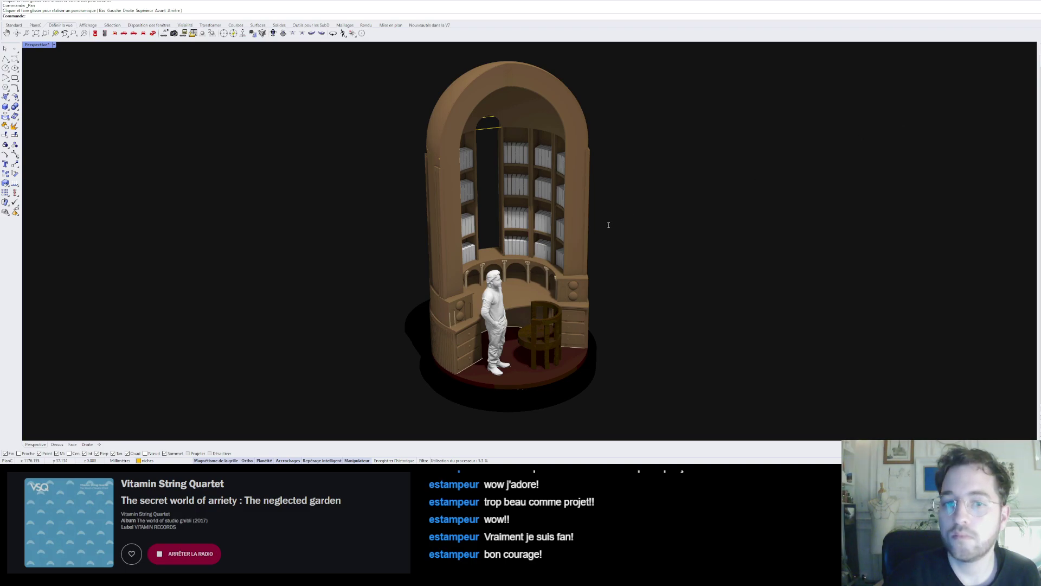
left_click(622, 247)
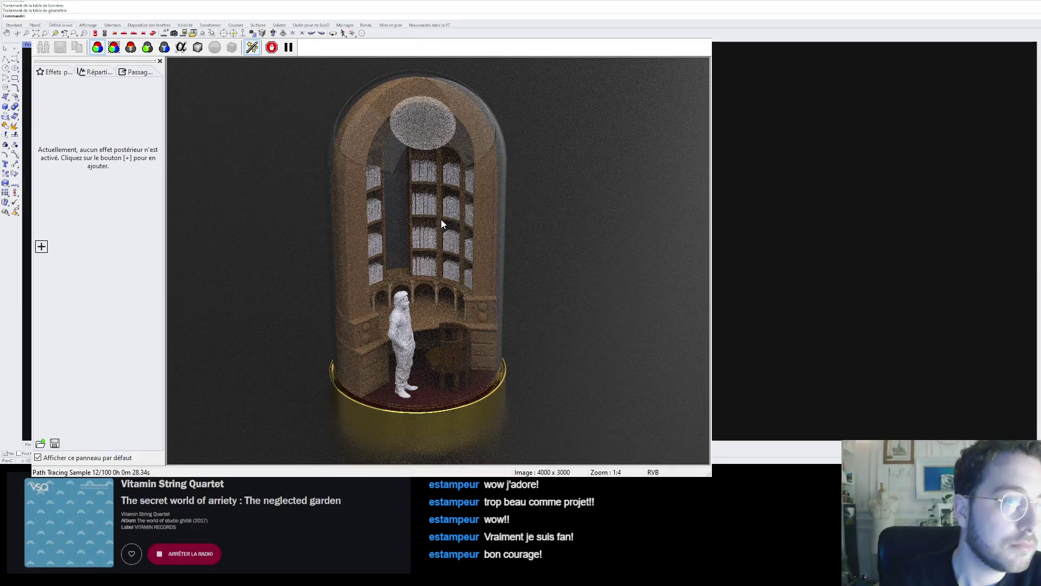
- Stop the running render, close its window, and orbit the perspective slightly in Raytraced display
left_click(272, 47)
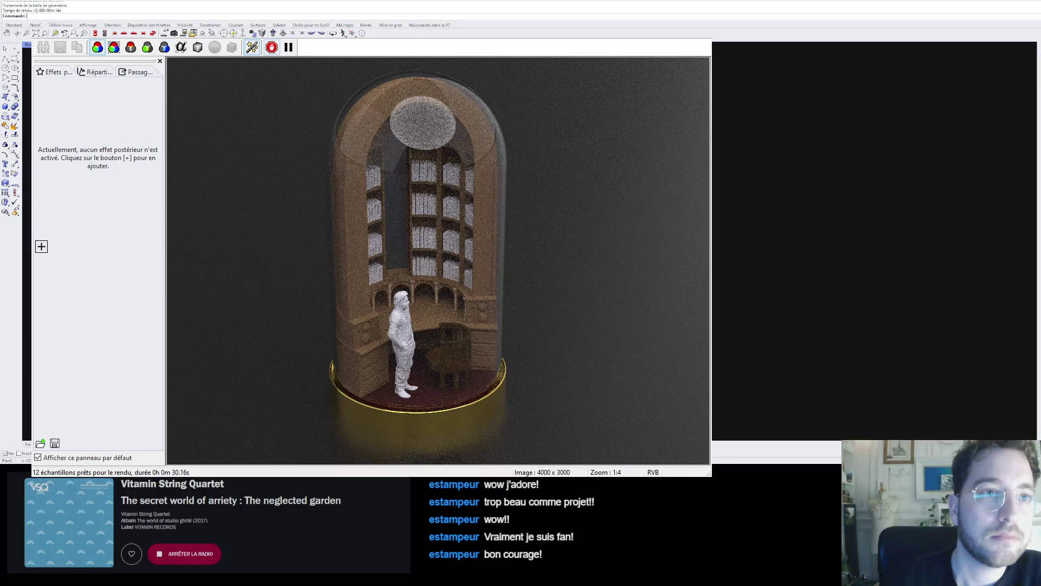
left_click(700, 21)
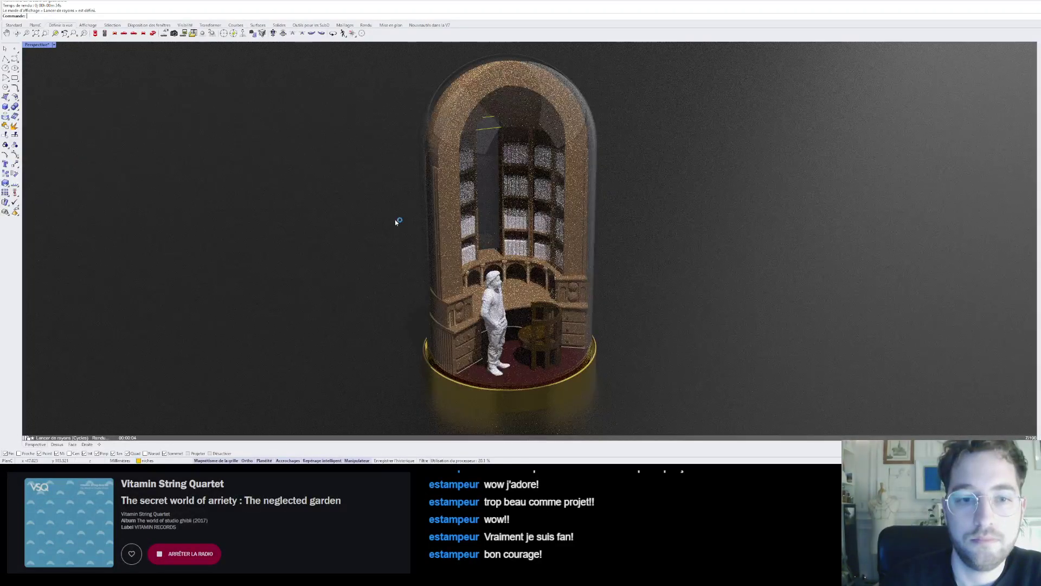
right_click_drag(395, 219, 398, 213)
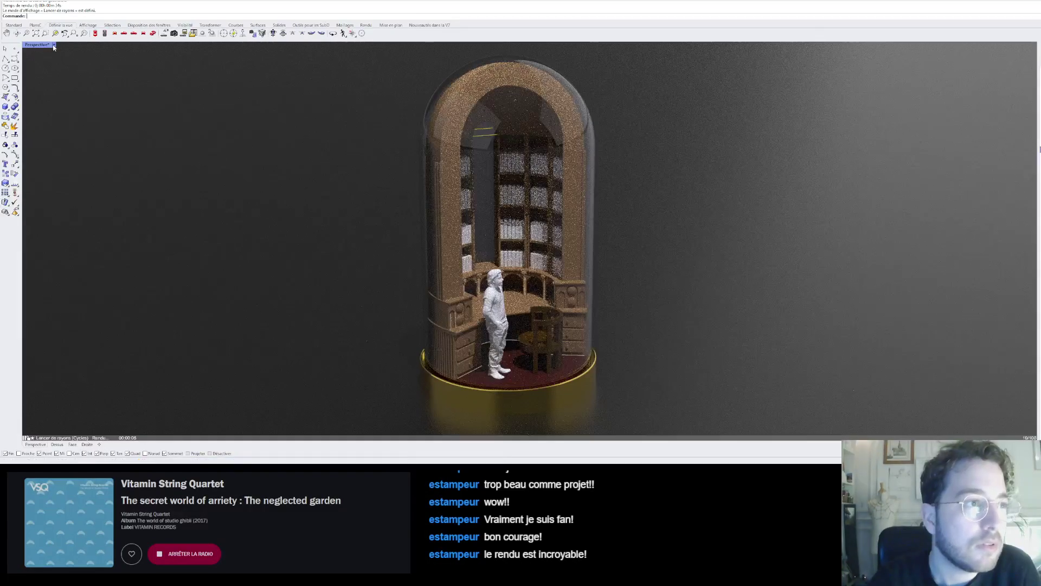
- Return the perspective to Rendered display and run a full 100-sample render of the bookcase under its glass dome
key("ctrl+alt+s")
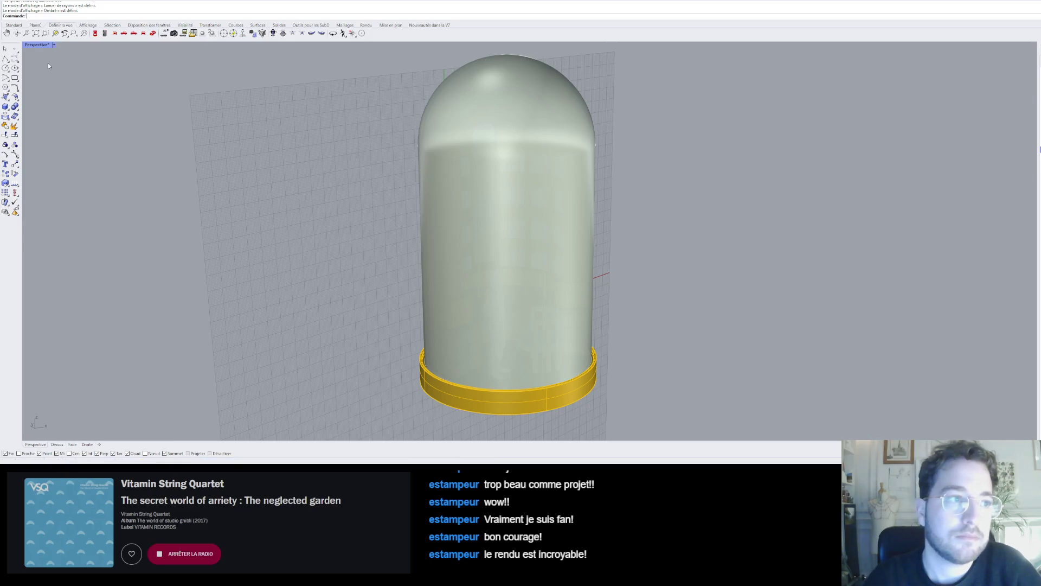
key("ctrl+alt+r")
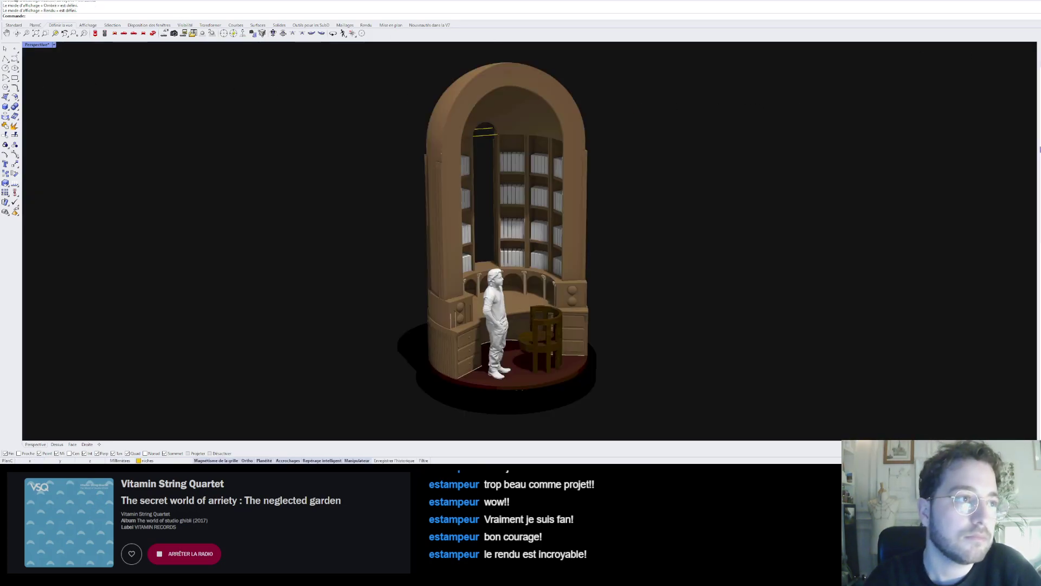
key("ctrl+s")
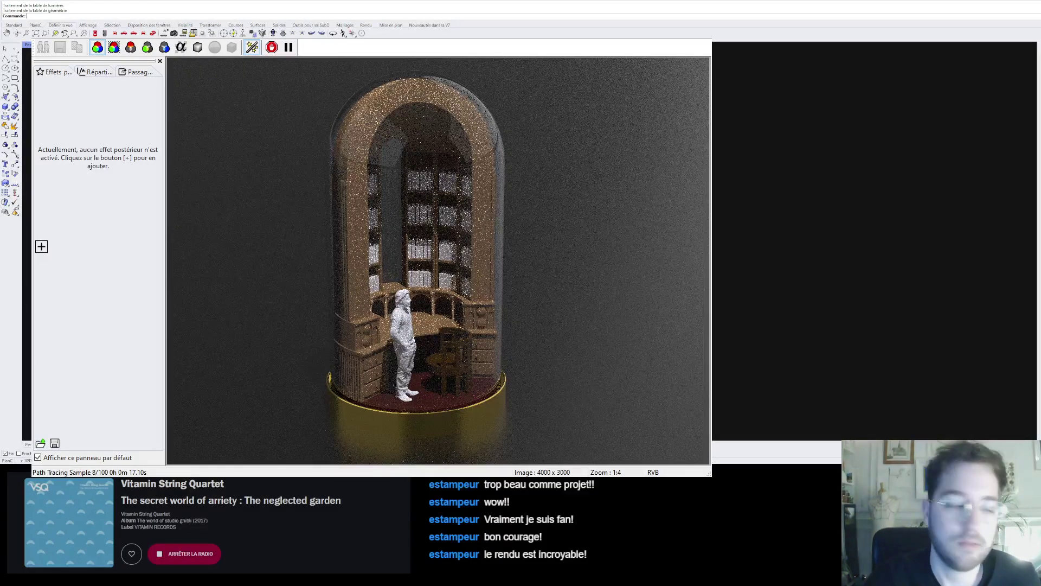
key("Escape")
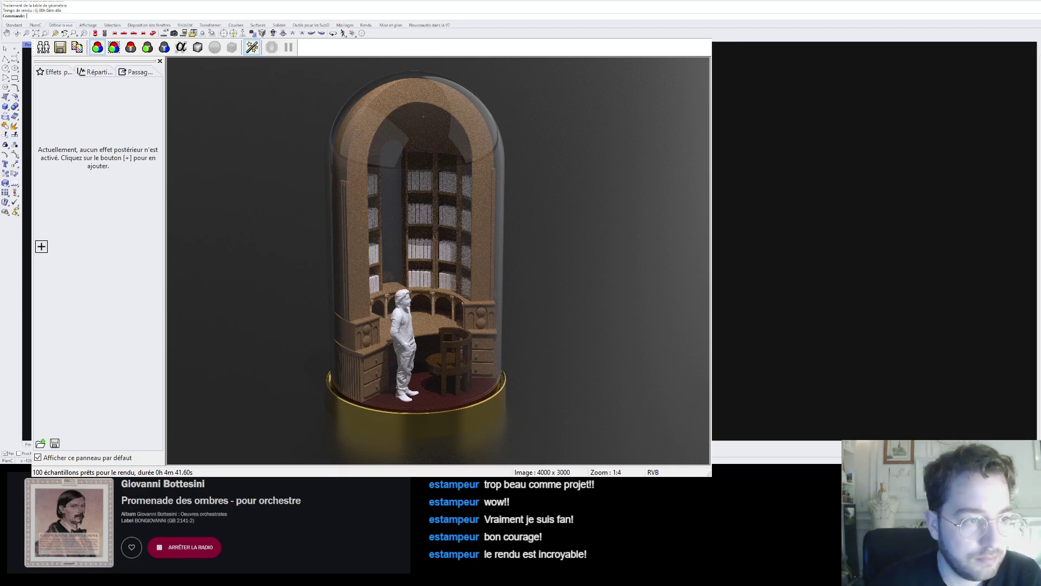
- Examine the finished render up close, checking the overall view, the fluted end cabinet, its drawers and the gold base rim
scroll(408, 242, "up", 3)
scroll(409, 242, "down", 3)
scroll(424, 386, "up", 1)
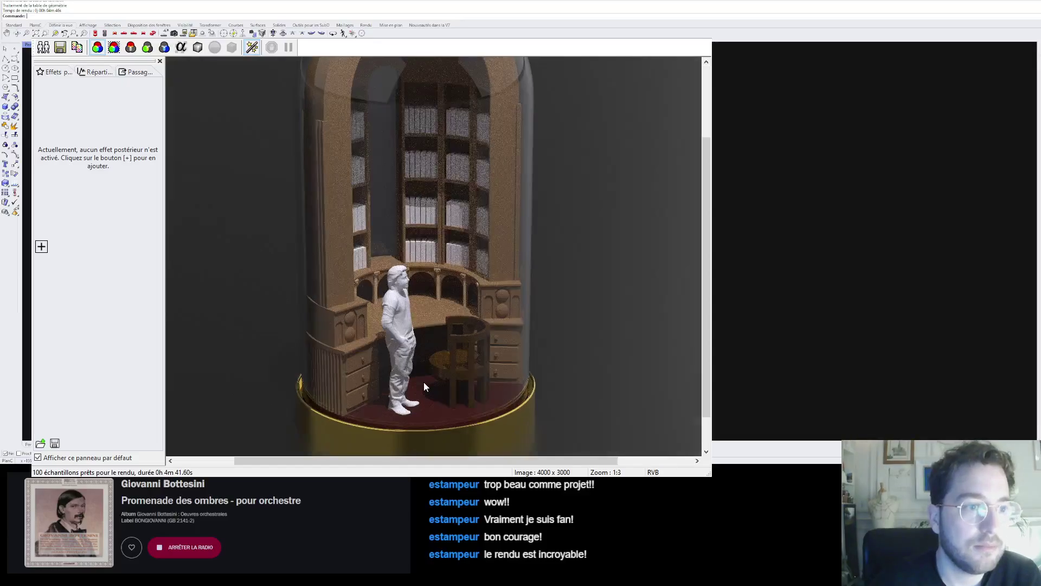
scroll(424, 383, "down", 2)
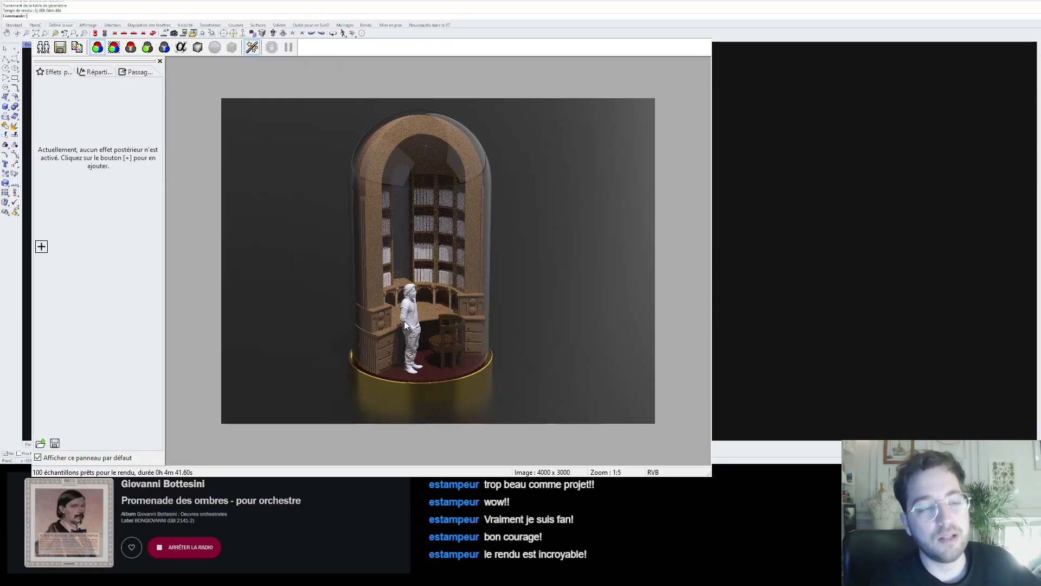
scroll(346, 347, "up", 5)
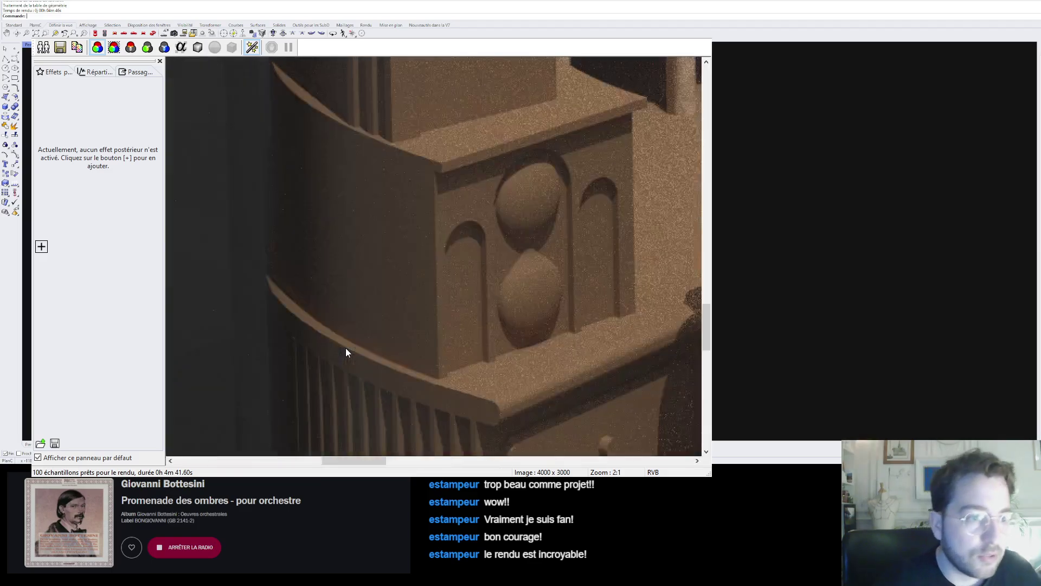
scroll(353, 326, "down", 5)
scroll(379, 369, "up", 5)
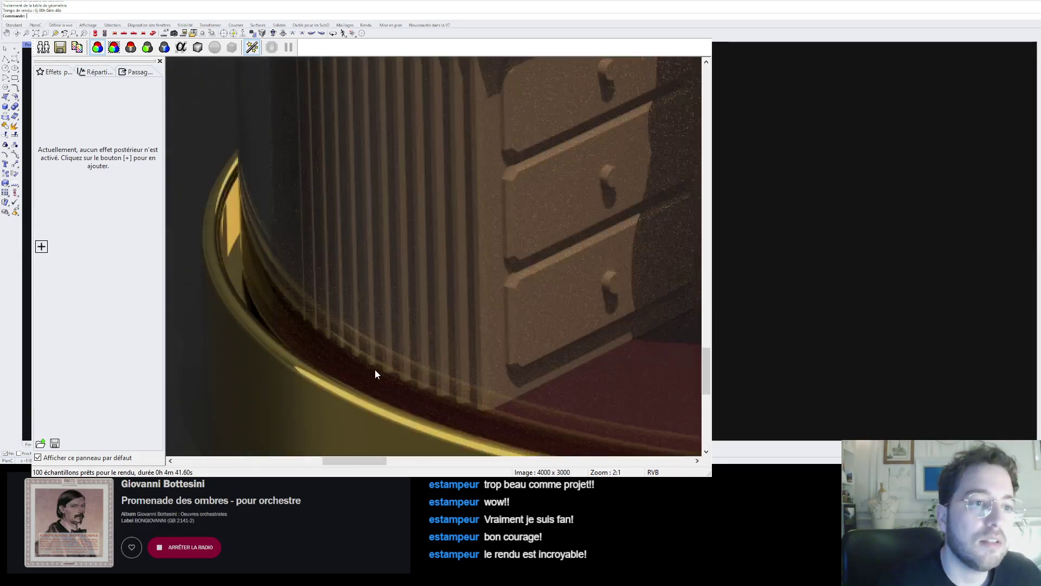
scroll(372, 358, "down", 5)
scroll(419, 327, "up", 5)
scroll(418, 327, "down", 1)
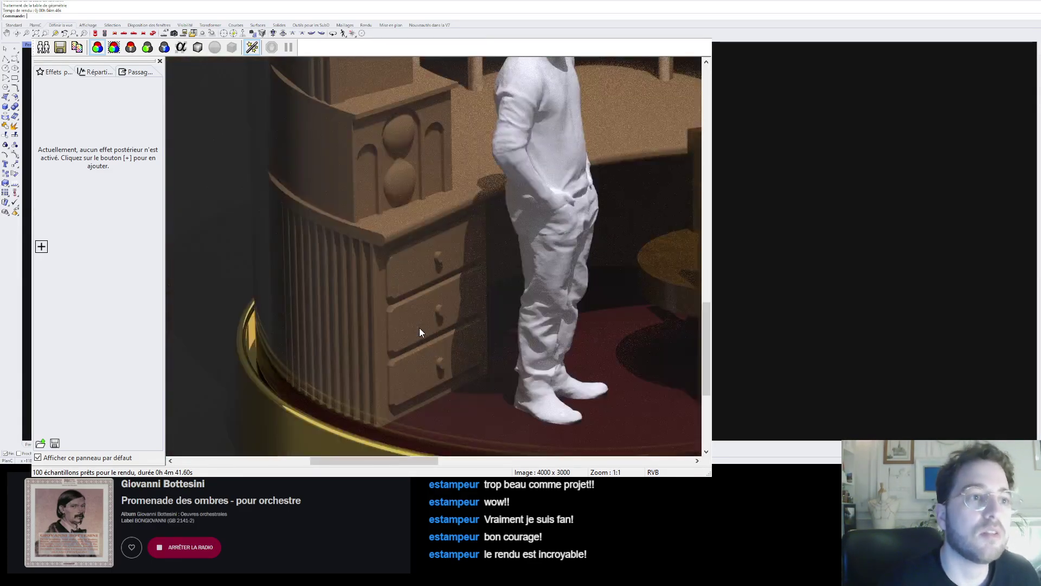
scroll(419, 327, "down", 4)
- Examine the rendered figure, chair, desk arcade, opposite end cabinet and glass dome around the arch up close
scroll(587, 205, "up", 4)
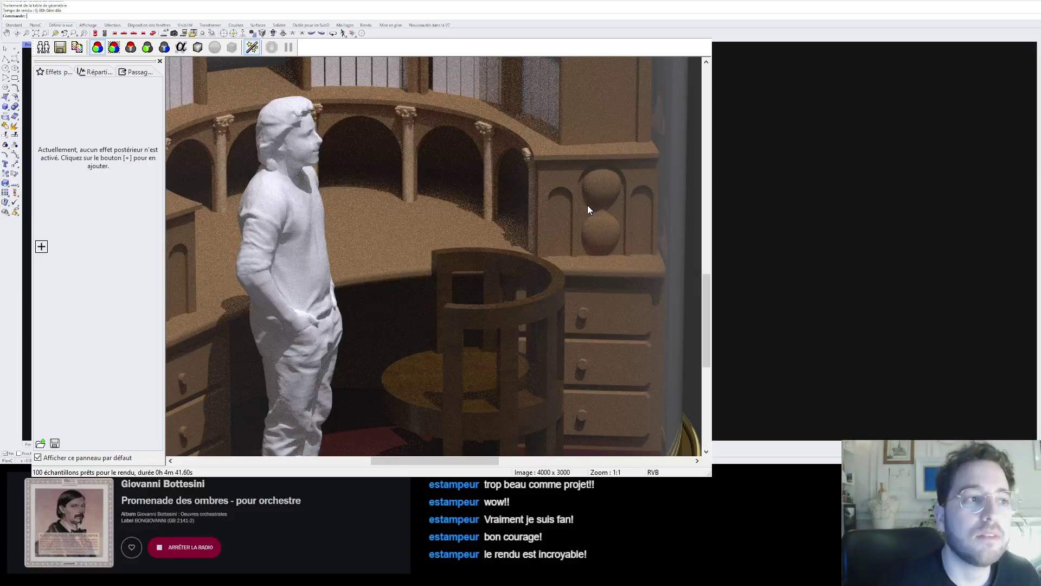
scroll(587, 205, "down", 4)
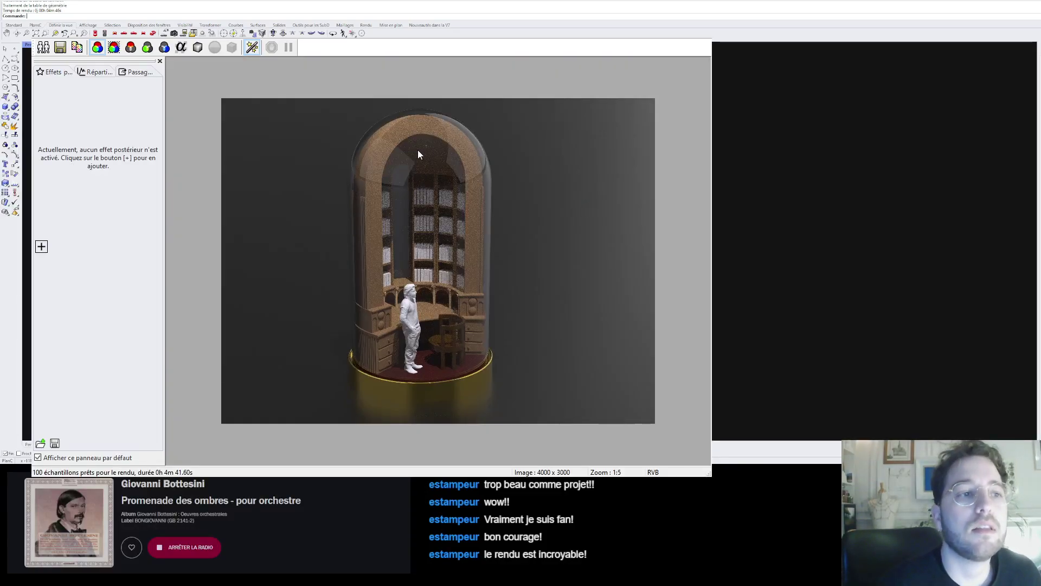
scroll(400, 167, "up", 1)
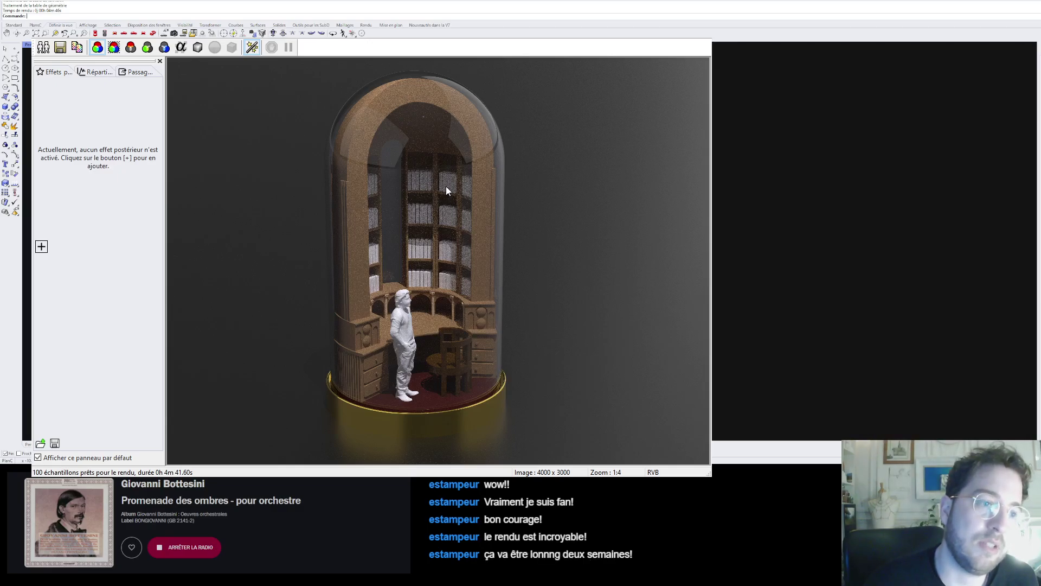
scroll(336, 128, "up", 3)
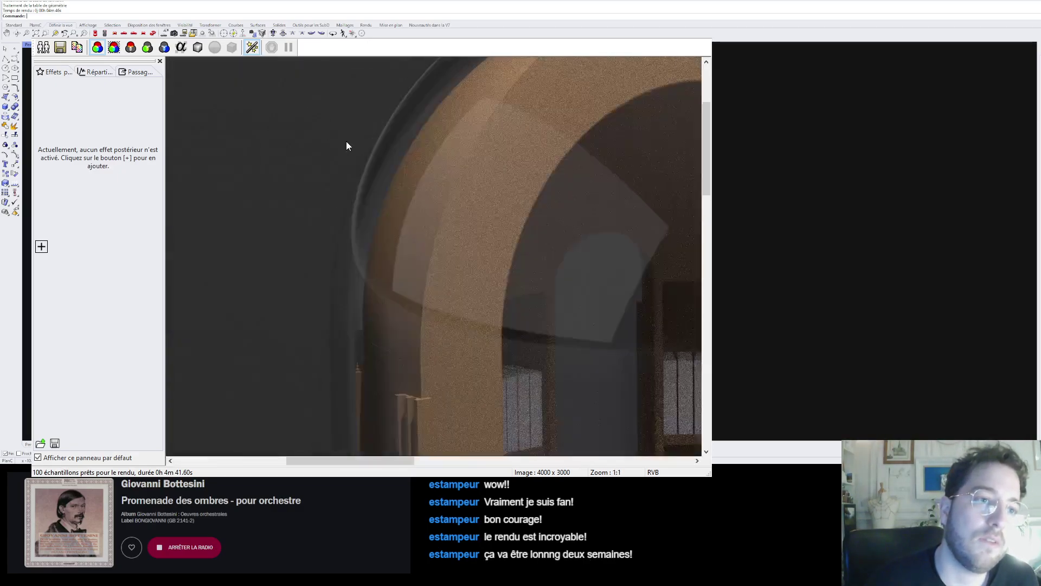
scroll(438, 243, "down", 3)
scroll(448, 343, "up", 3)
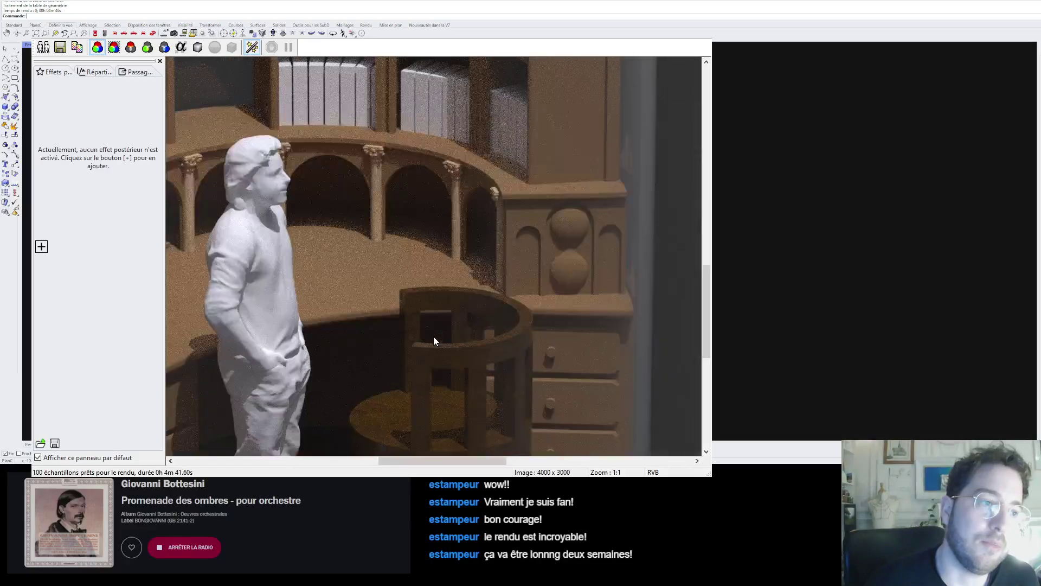
scroll(434, 341, "down", 3)
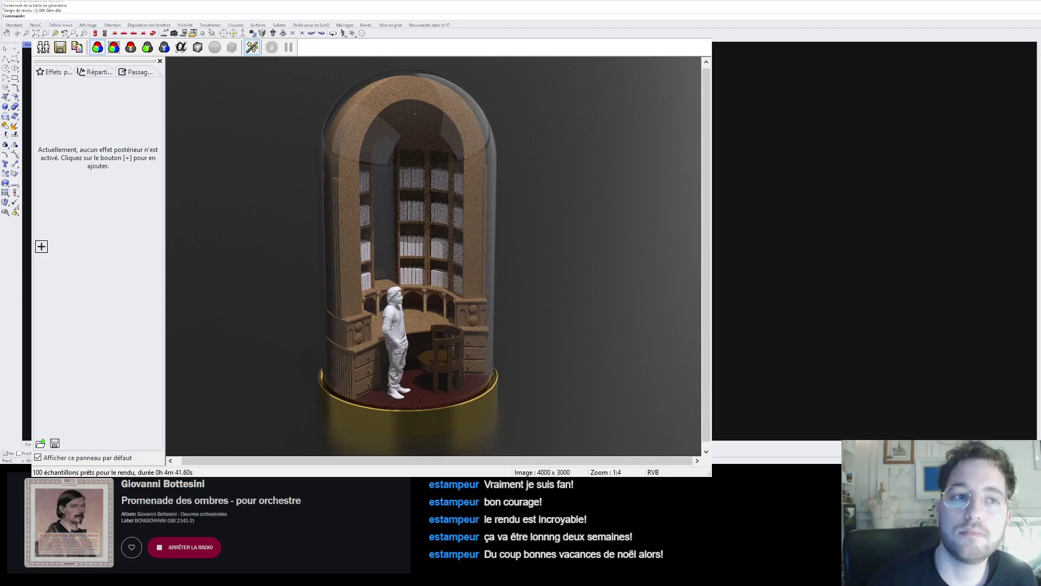
- Close the finished render window, save the model file, and exit the program
left_click(700, 19)
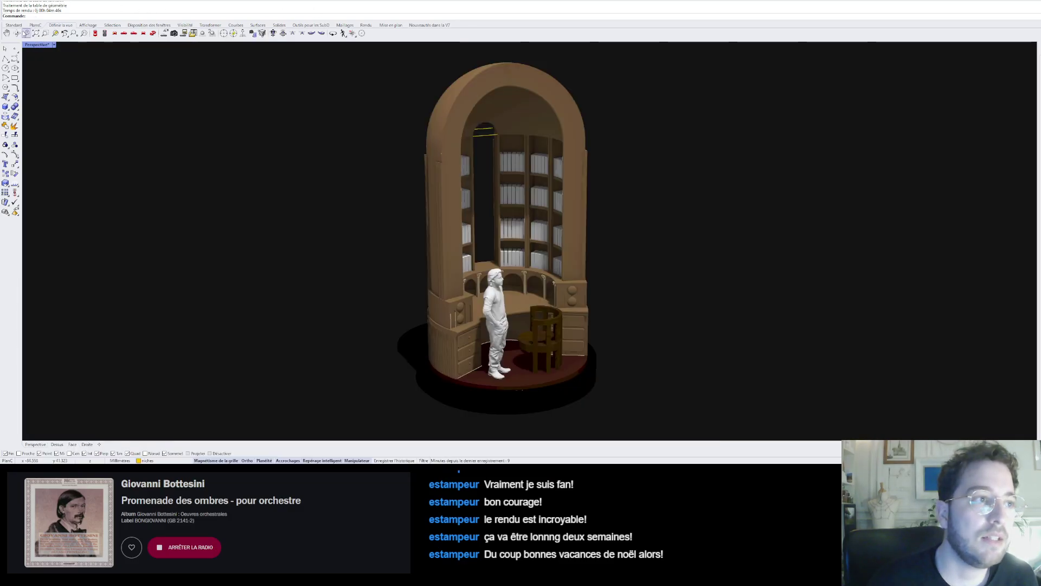
key("ctrl+s")
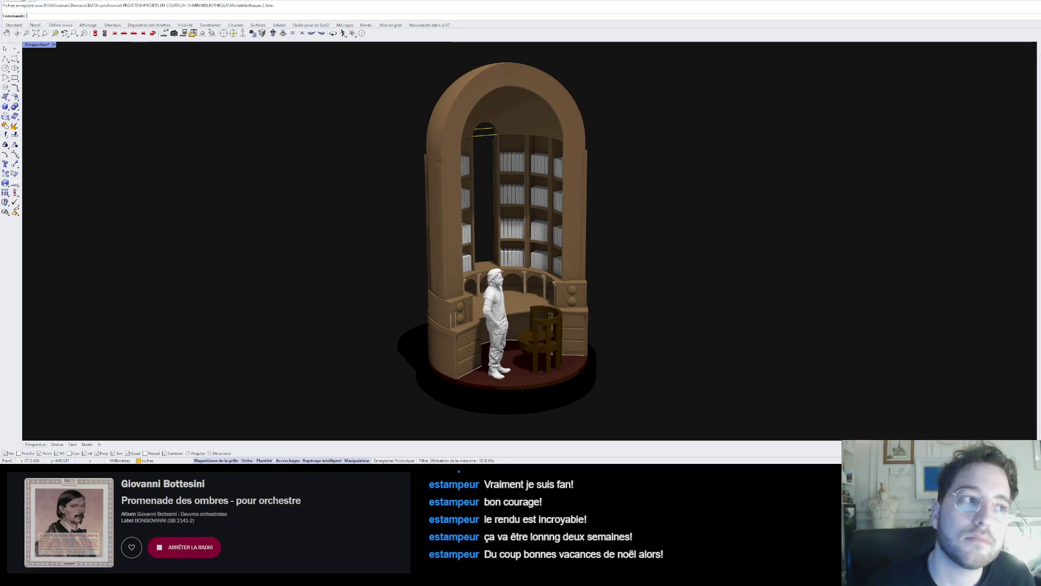
left_click(18, 34)
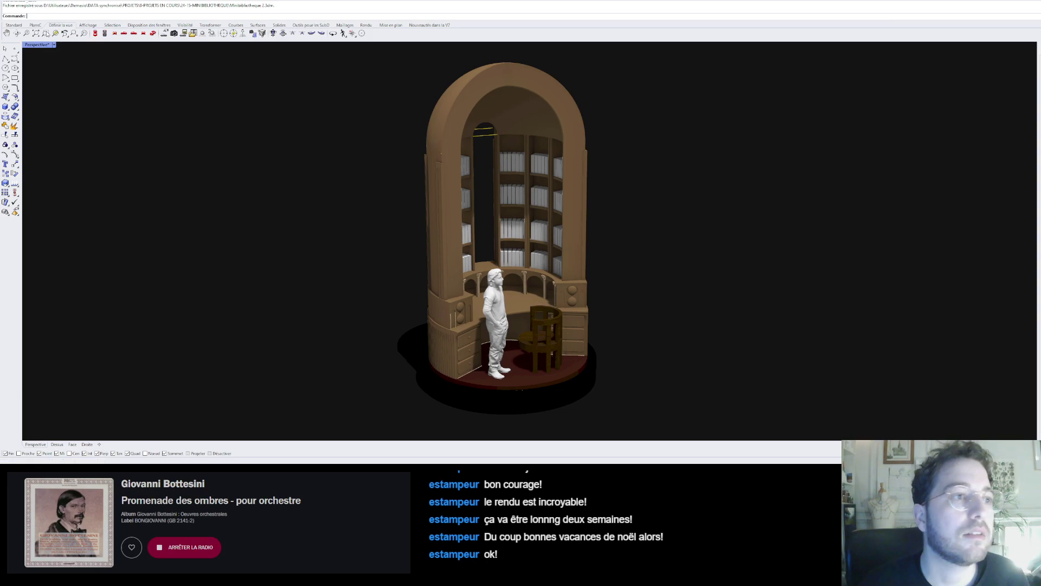
key("ctrl+s")
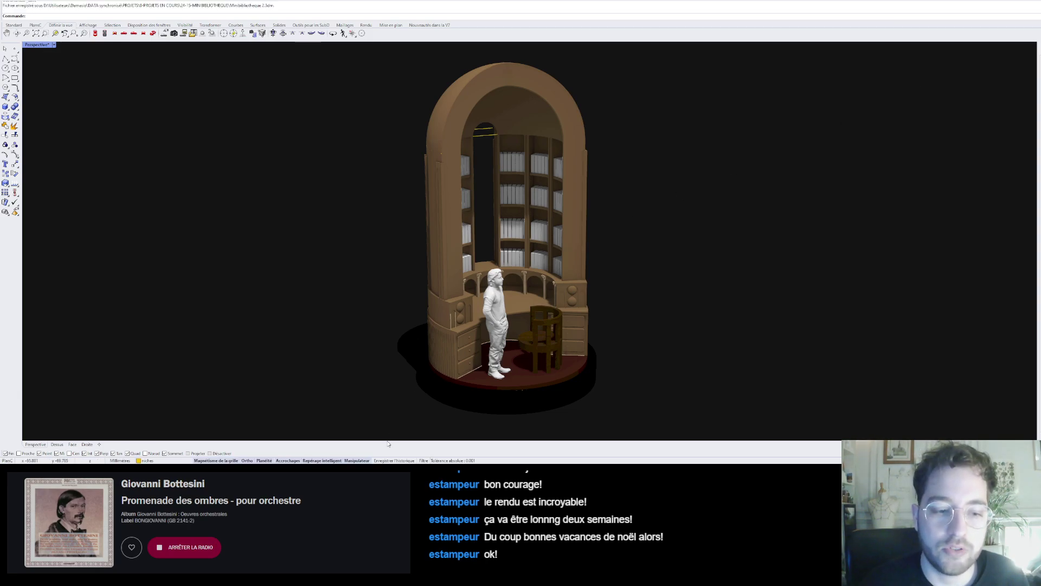
key("alt+F4")
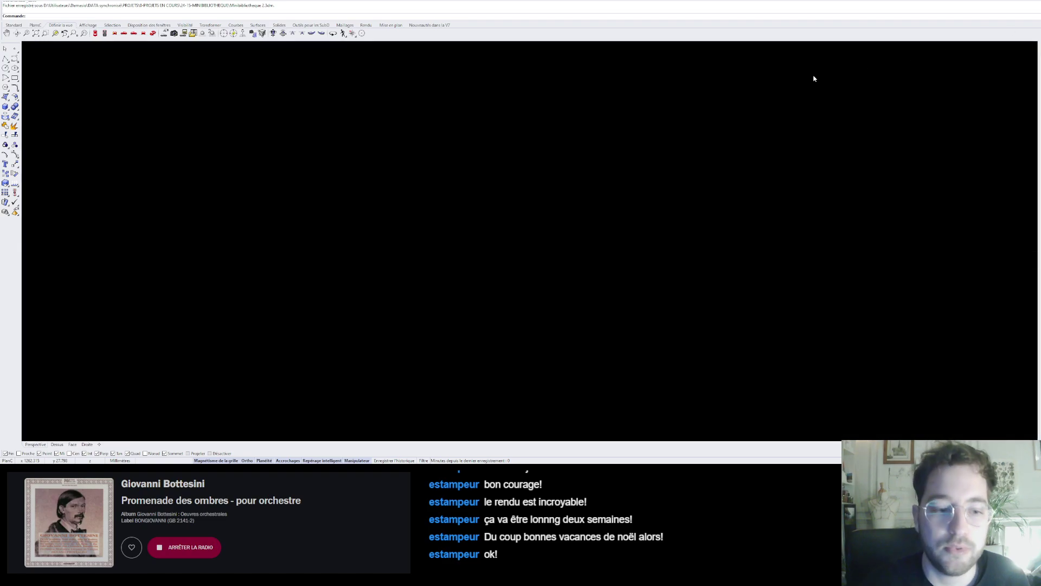